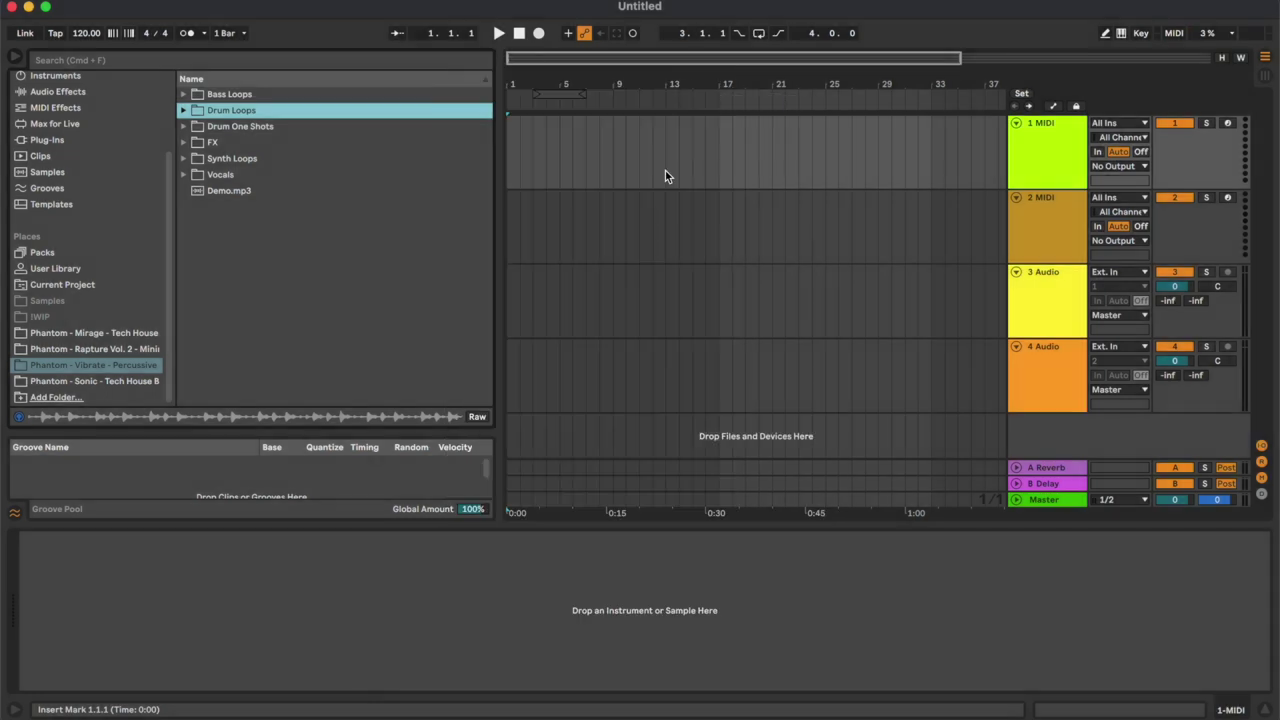
Open the Kicks folder under Drum One Shots and insert an empty four-bar MIDI clip on track 1 from bar 13 to 17.
left_click(314, 131)
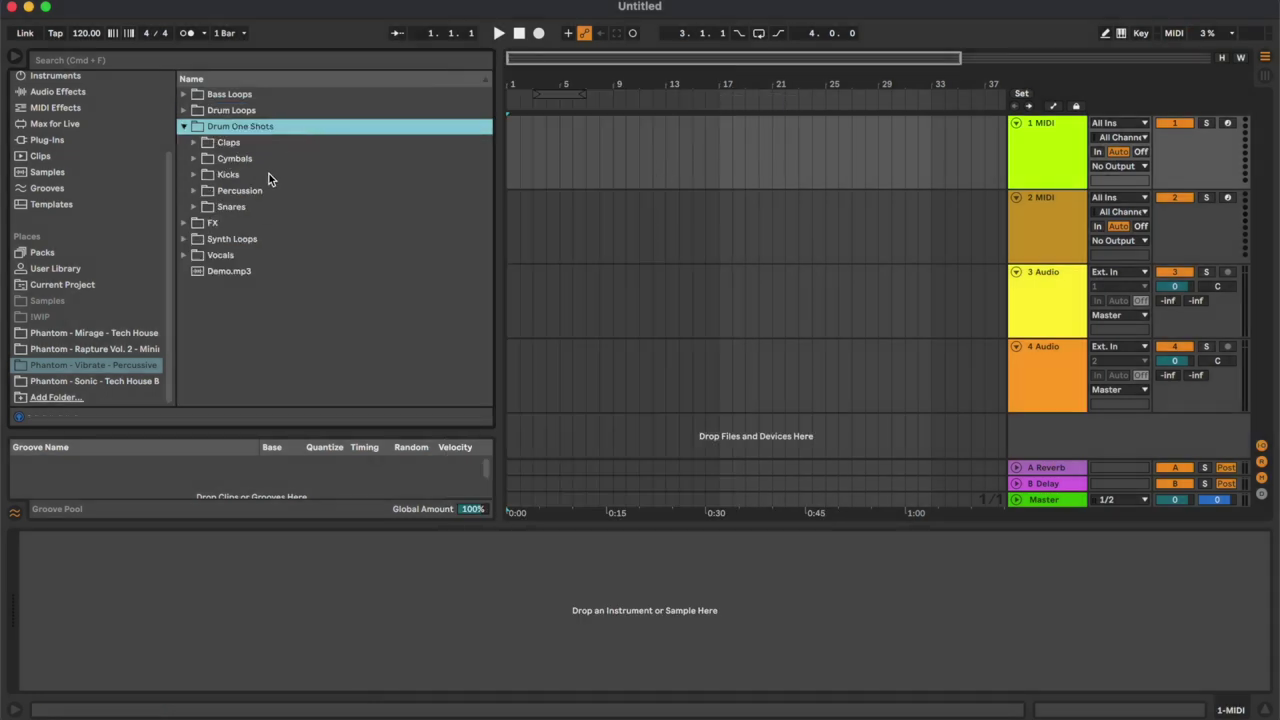
left_click(240, 174)
left_click_drag(667, 150, 712, 148)
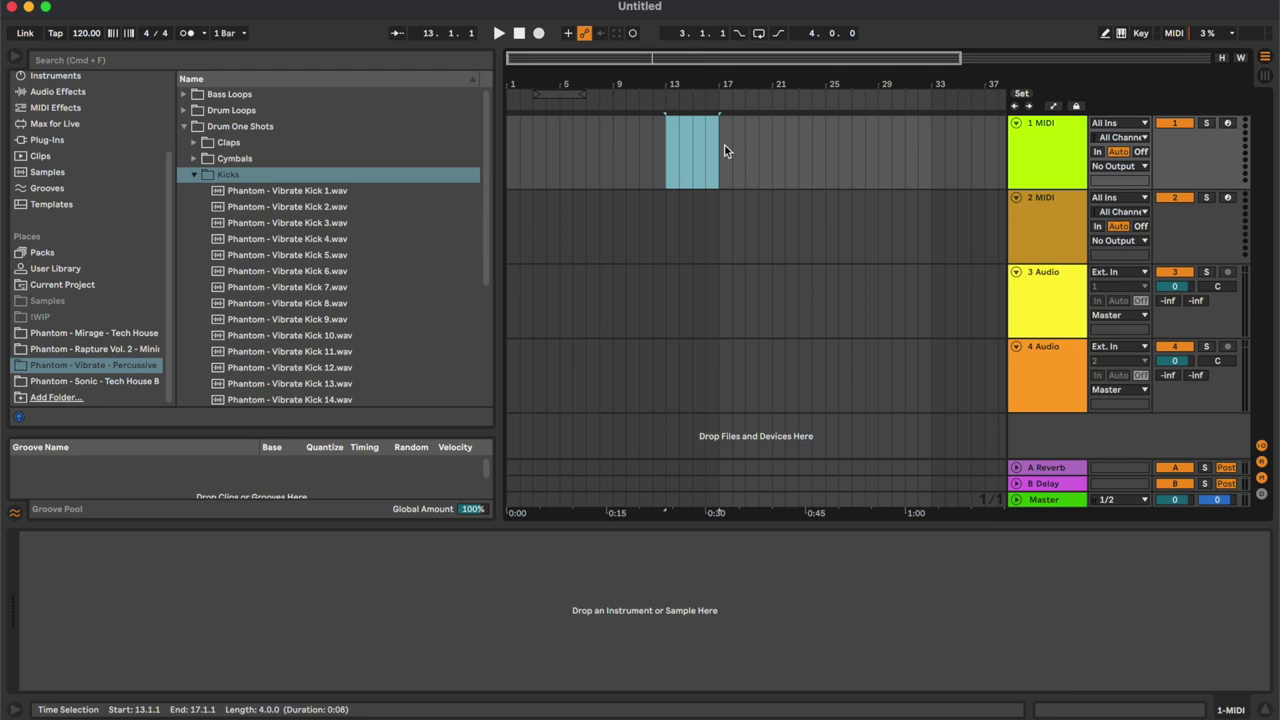
key("super+shift+m")
double_click(1026, 161)
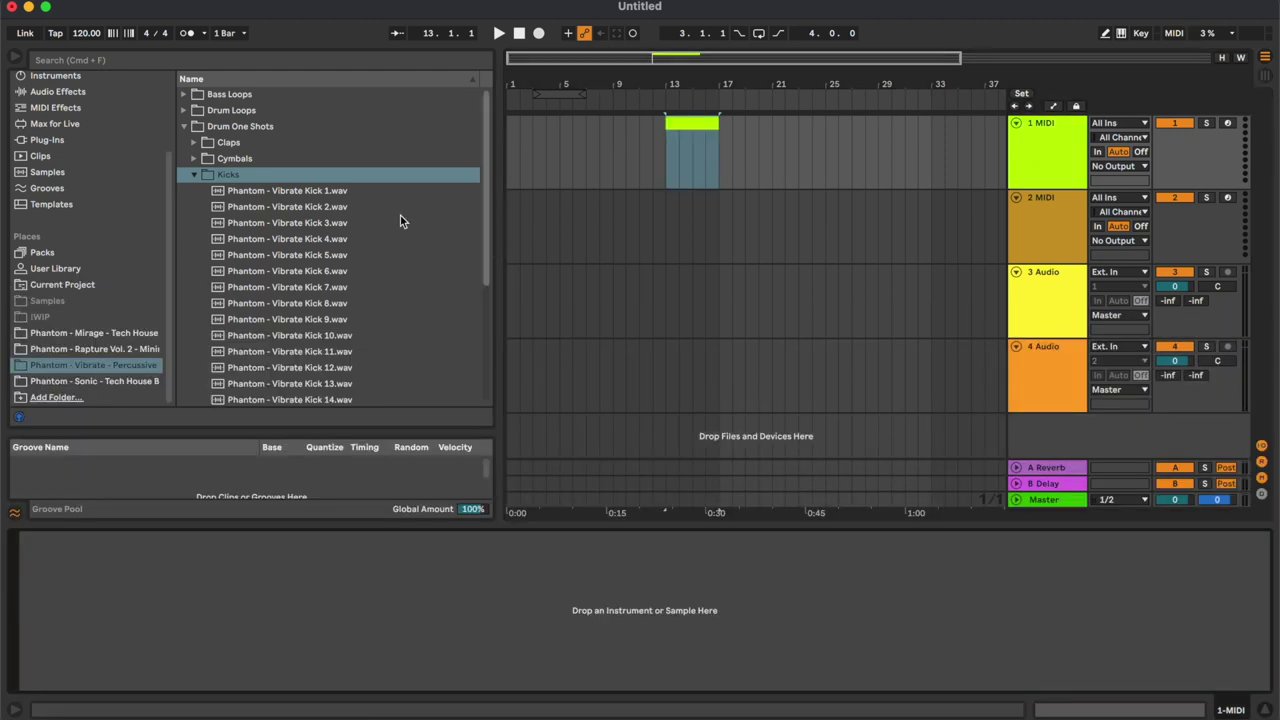
Audition several kick one-shots in the Kicks folder, including Vibrate Kick 9, 10 and 11.
scroll(368, 199, "down", 3)
scroll(368, 199, "up", 2)
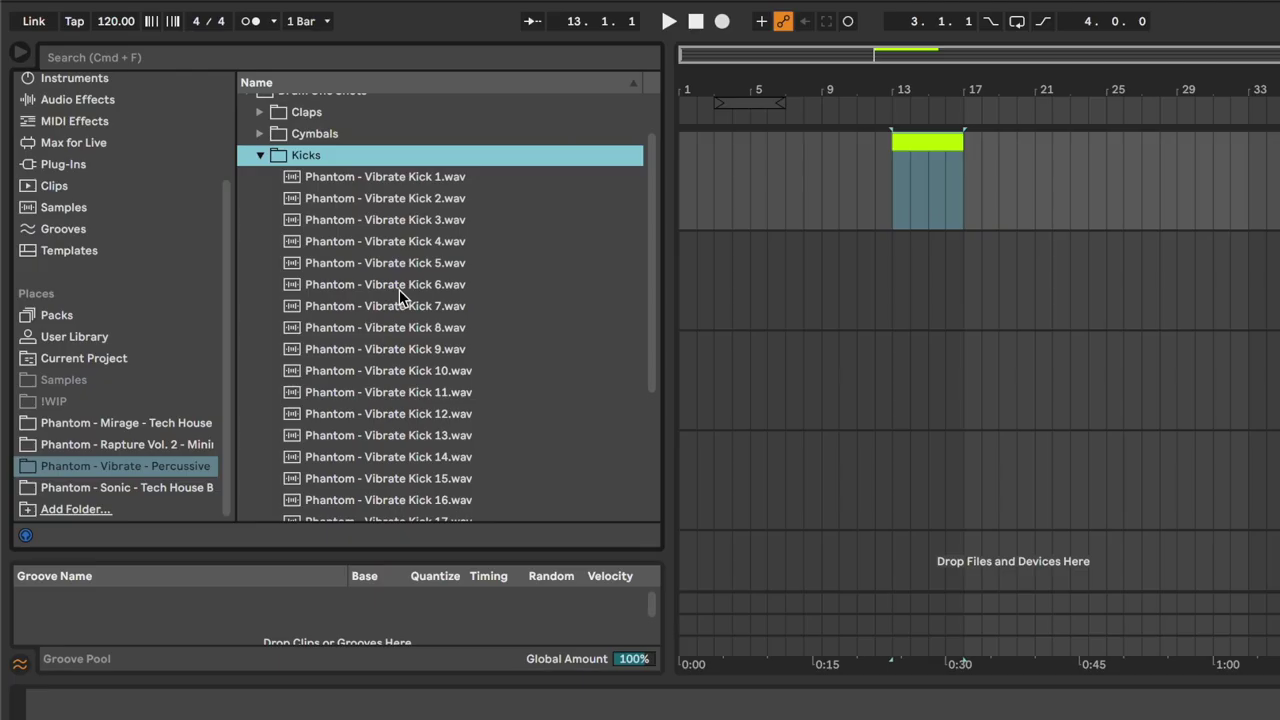
left_click(297, 230)
left_click(310, 245)
left_click(323, 262)
left_click(438, 350)
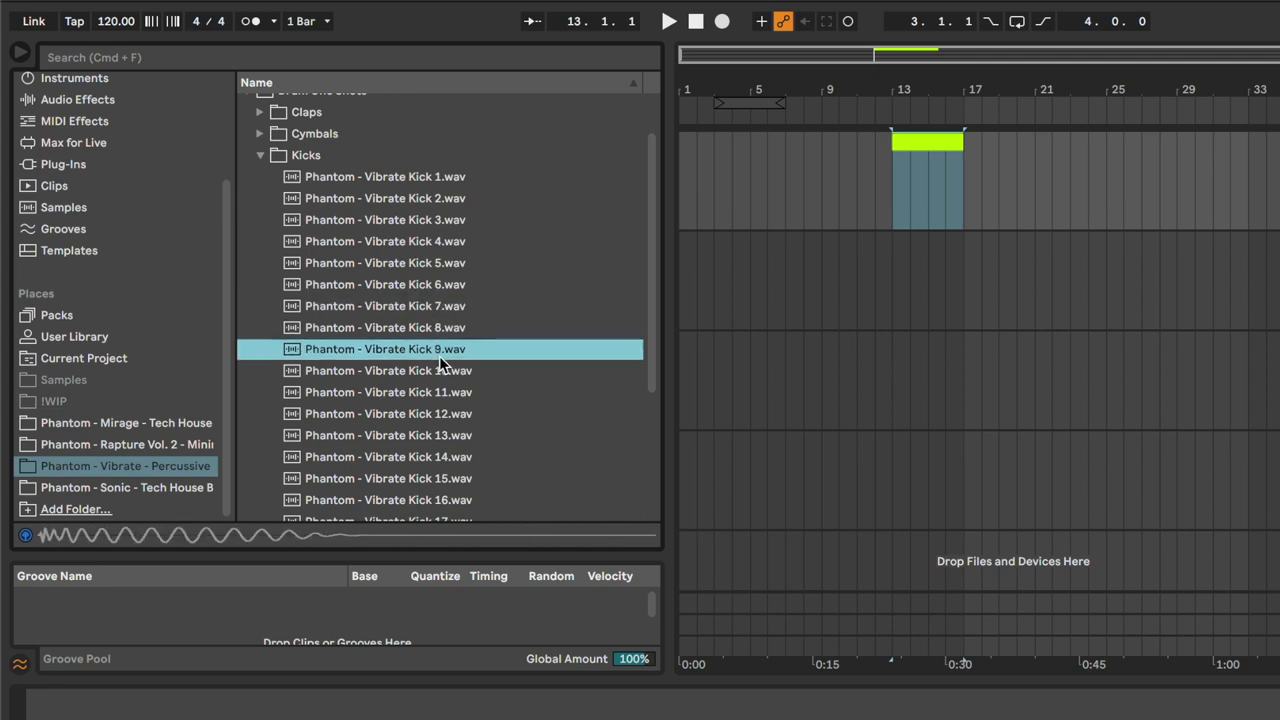
left_click(448, 371)
left_click(456, 392)
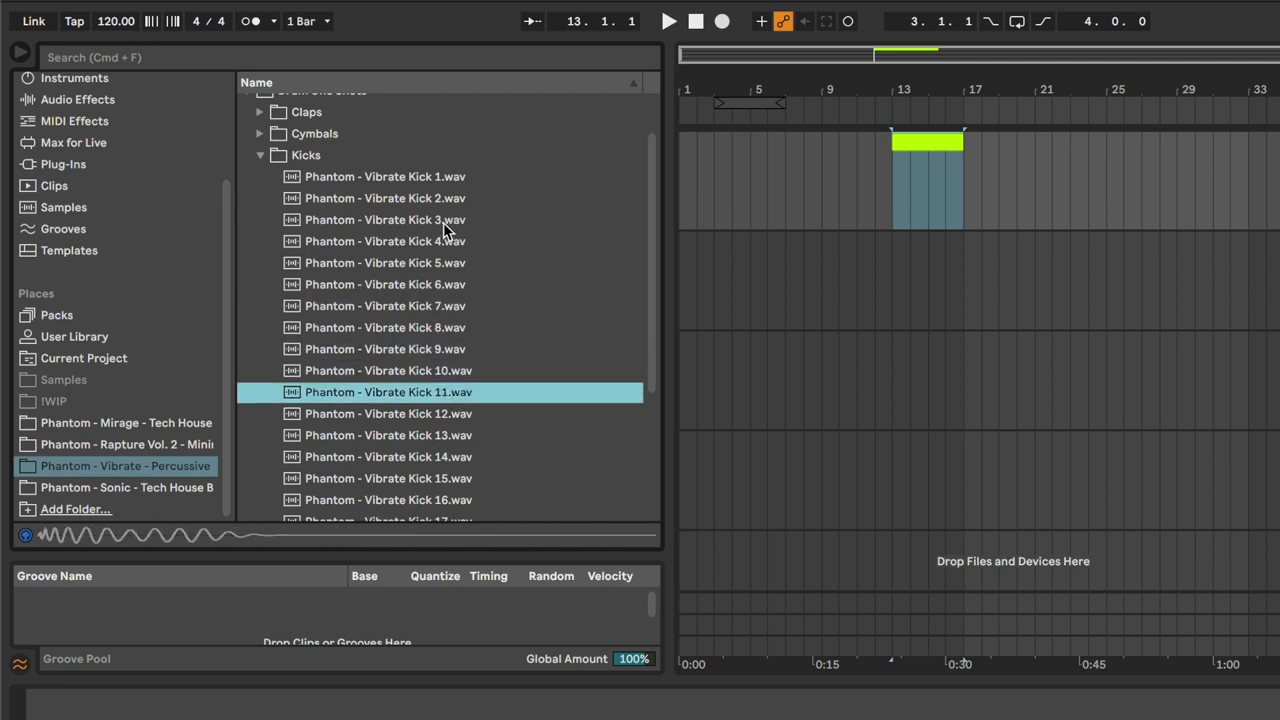
left_click(443, 222)
Load Phantom - Vibrate Kick 11 as the instrument of track 1 and loop the four bars of its clip.
left_click(462, 396)
left_click_drag(440, 400, 941, 144)
key("plus")
key("plus")
key("super+l")
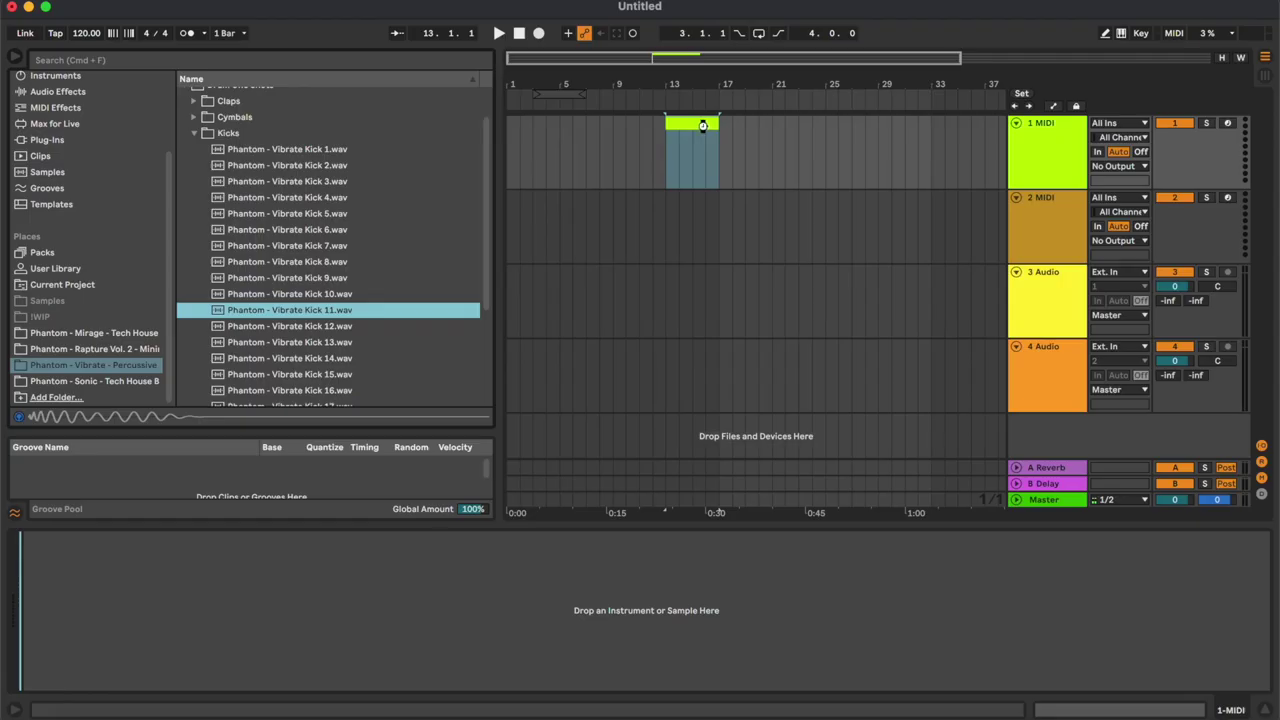
Fill the four-bar kick clip with one-beat C3 notes, one on every beat.
double_click(703, 125)
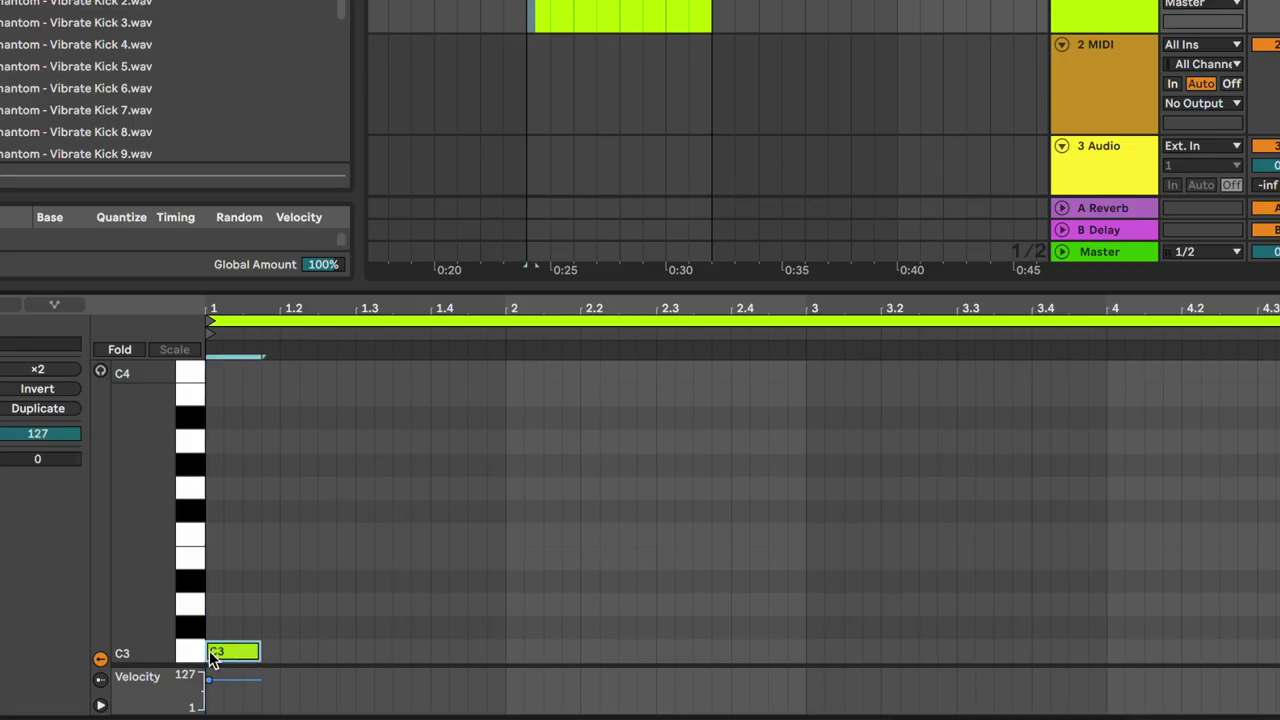
key("shift+Right")
key("super+d")
key("super+d")
key("super+d")
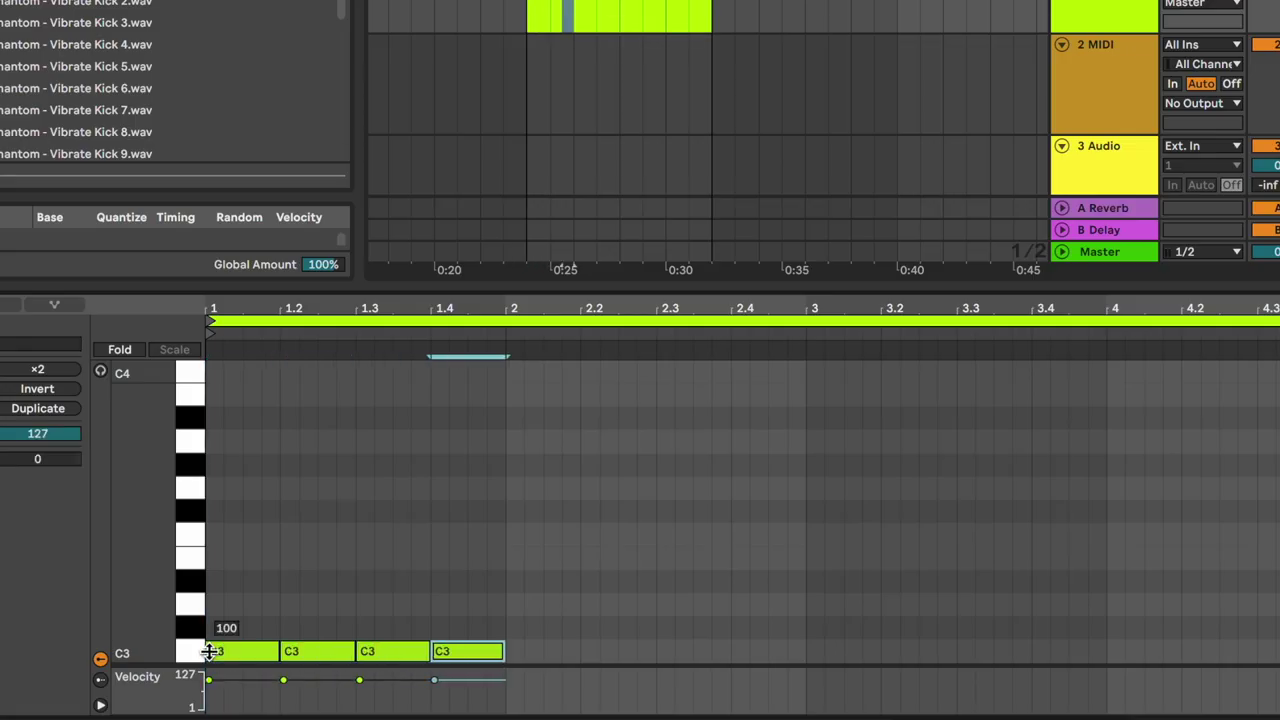
key("super+a")
key("super+d")
key("super+d")
key("super+d")
Set the project tempo to 128 BPM and play back the kick loop.
key("space")
left_click(1135, 710)
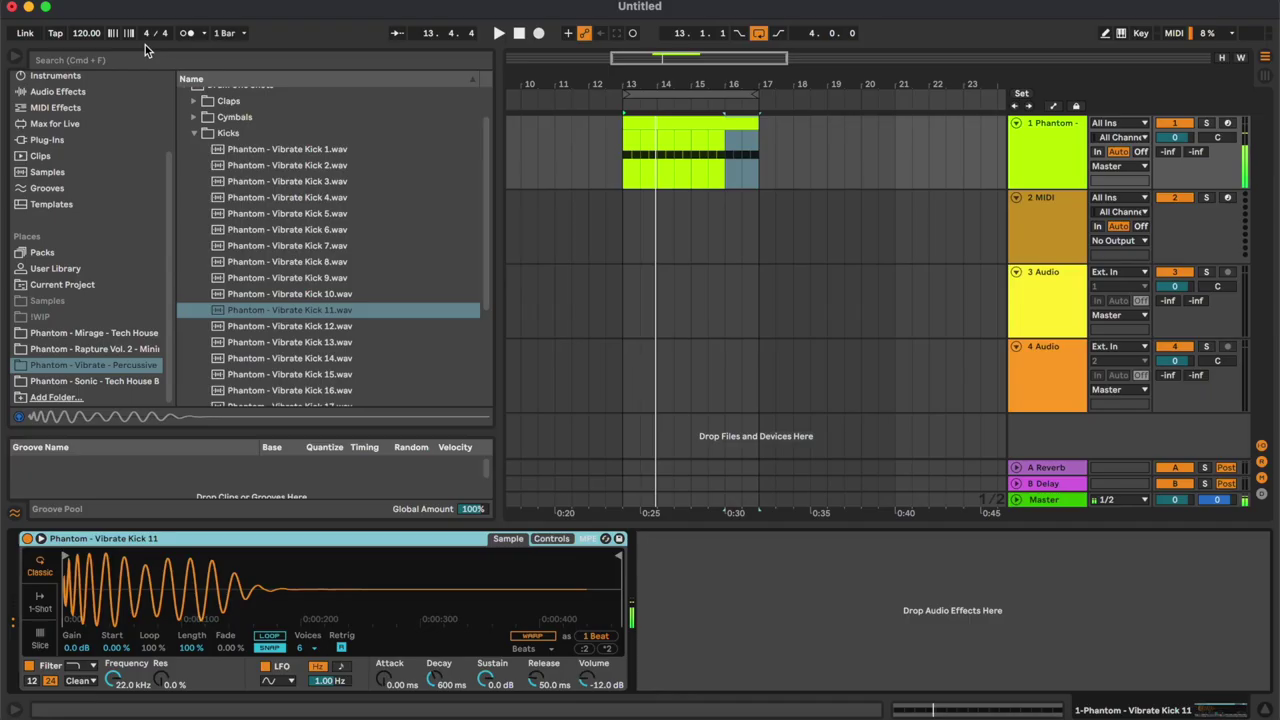
left_click(86, 33)
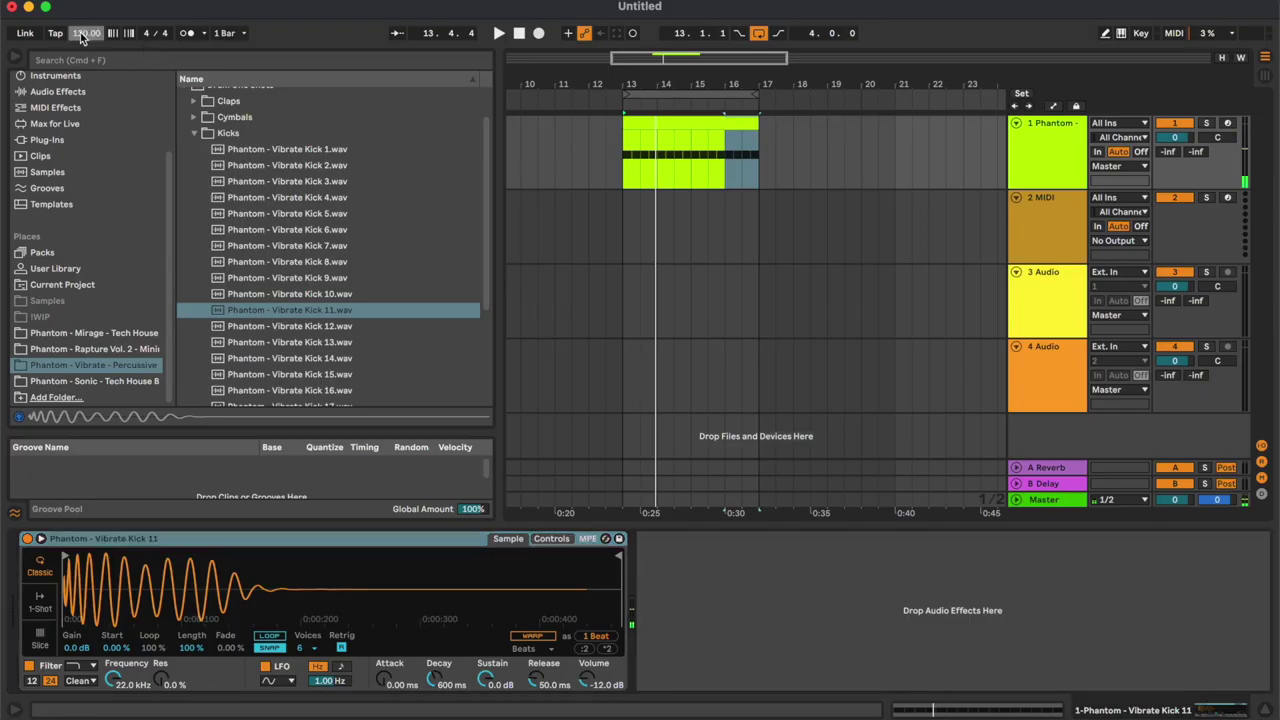
left_click(680, 119)
key("space")
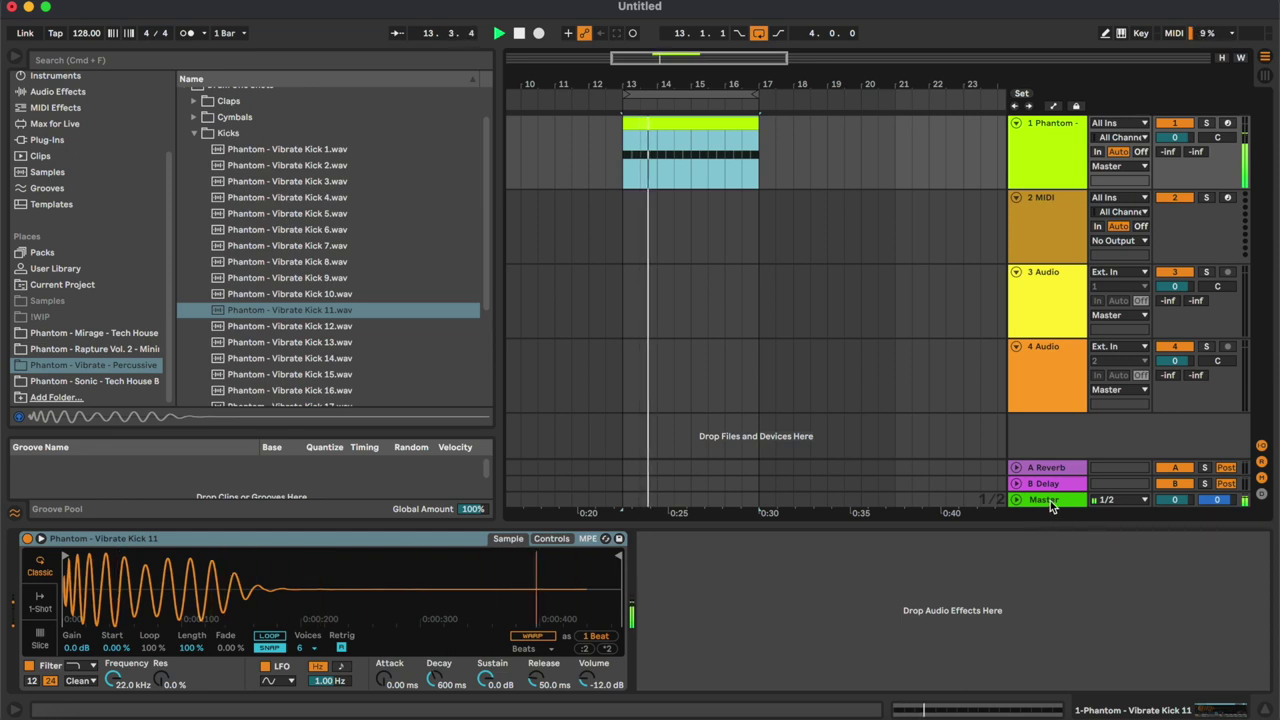
Stop playback and add the FabFilter Pro-L 2 Audio Unit to the Master track.
left_click(1050, 501)
key("space")
left_click(48, 140)
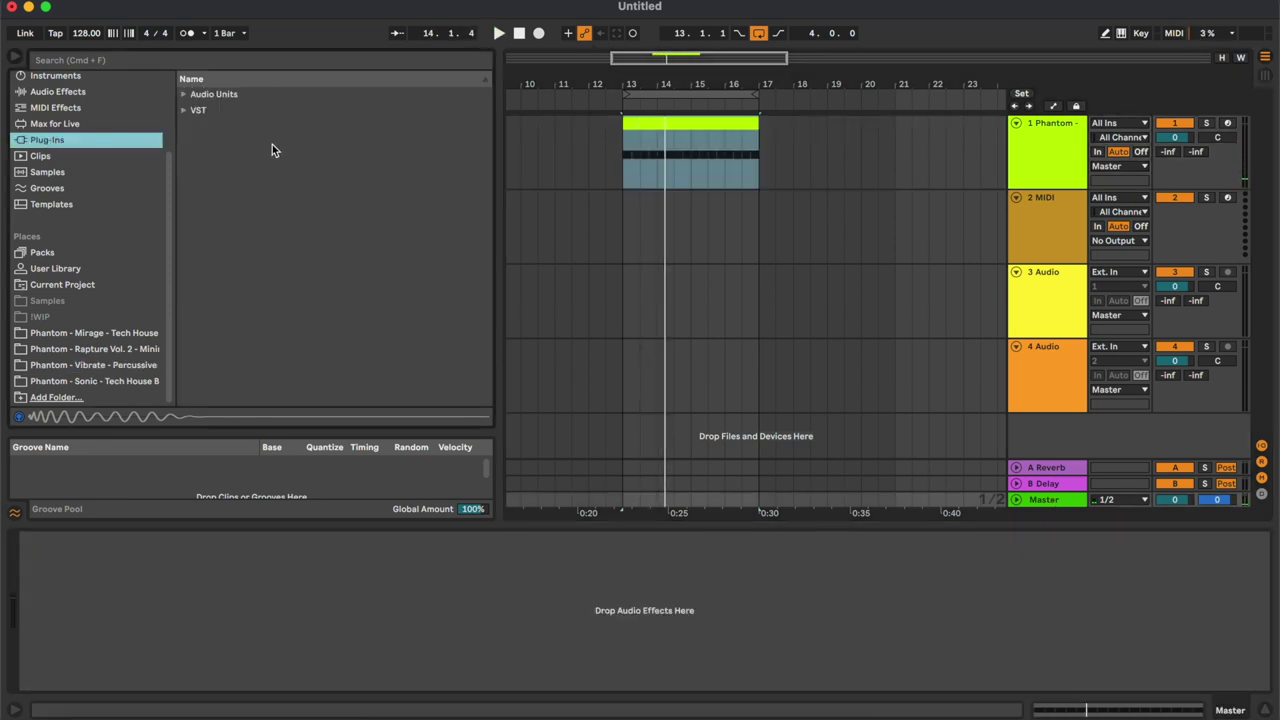
double_click(258, 96)
scroll(252, 259, "down", 1)
double_click(243, 246)
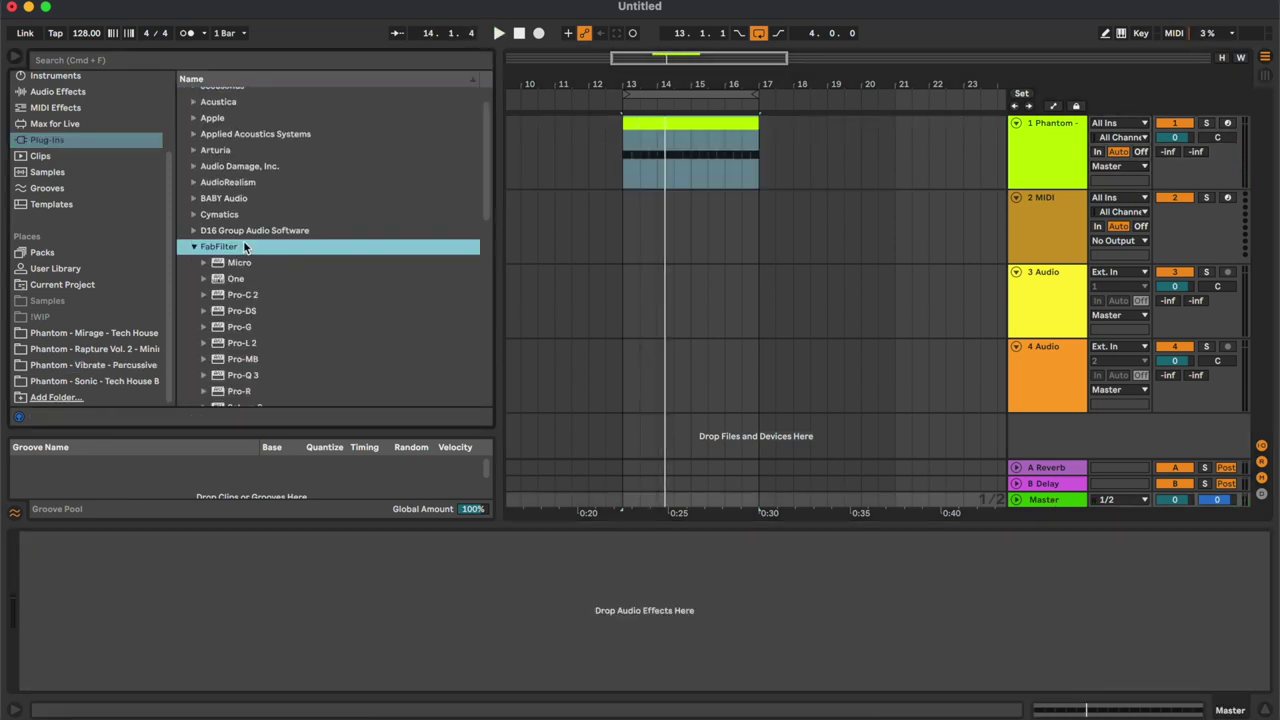
double_click(250, 343)
Raise the Pro-L 2 gain to +6 dB, close its window and play the kick loop through the limiter.
left_click(82, 357)
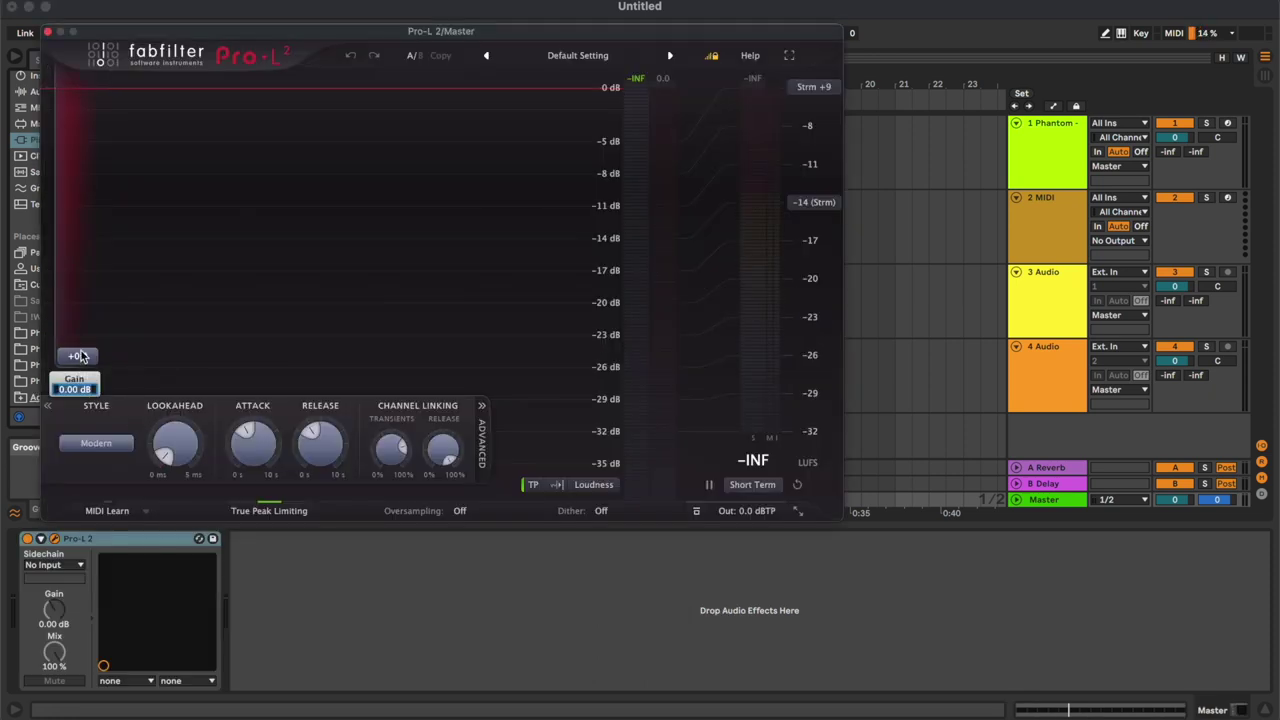
left_click_drag(82, 357, 78, 302)
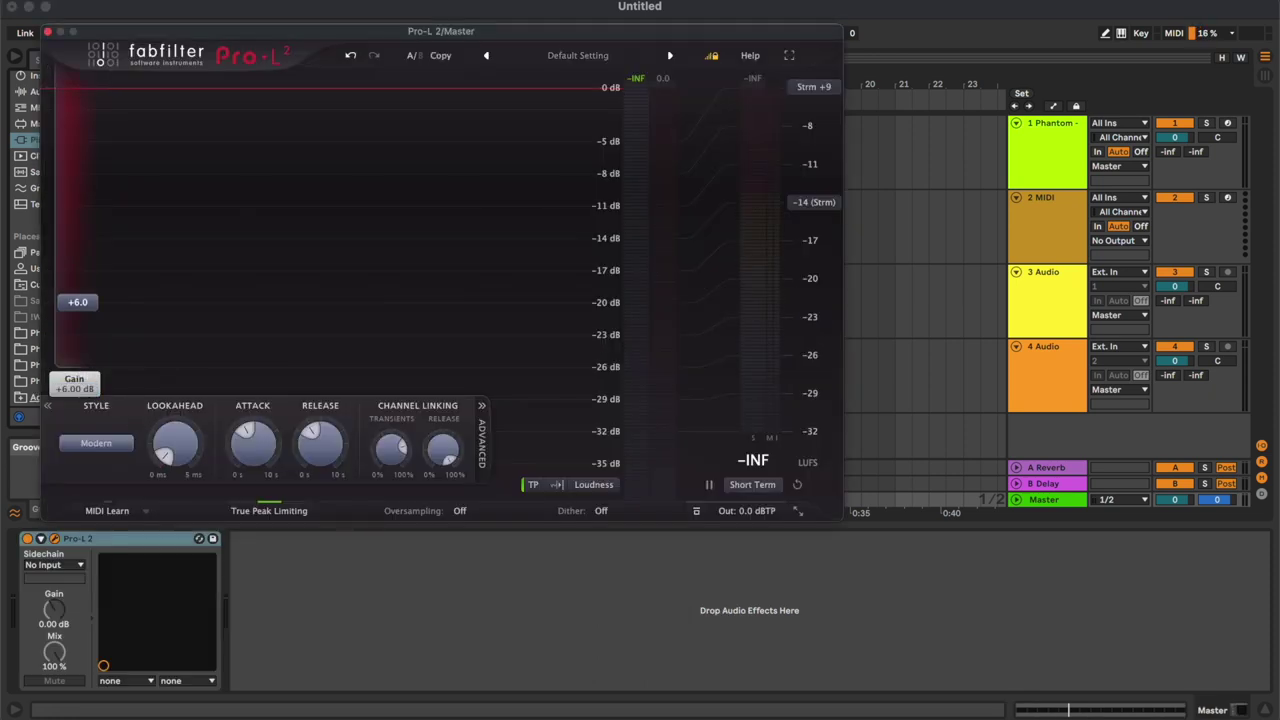
left_click(49, 32)
key("space")
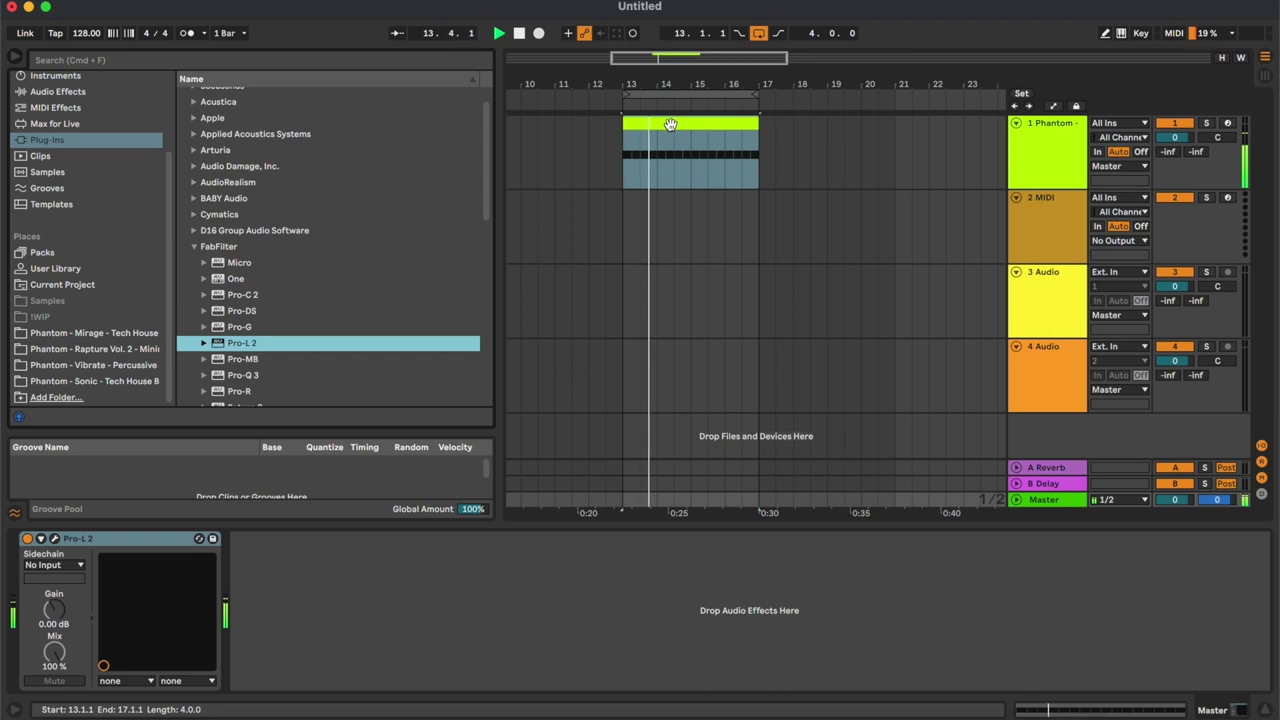
left_click(670, 123)
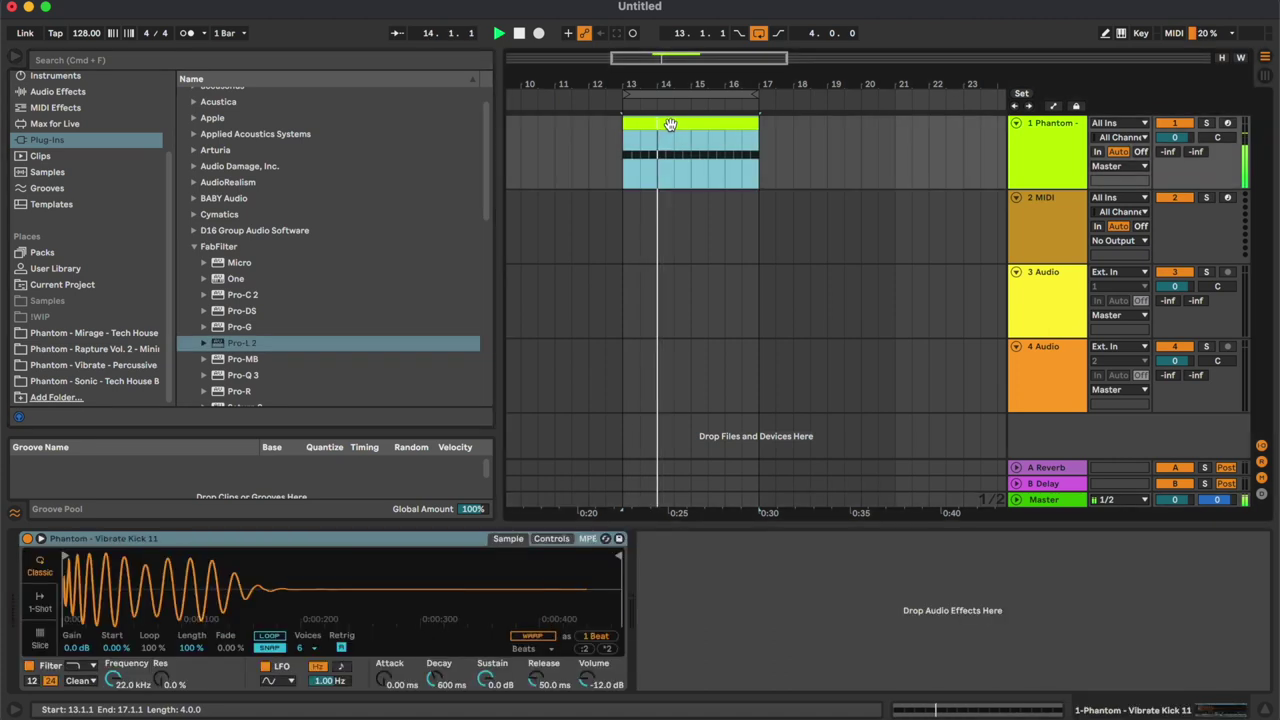
key("space")
Open the Claps folder of the Phantom - Vibrate pack and audition Vibrate Clap 4 and Clap 5.
left_click(112, 366)
double_click(244, 132)
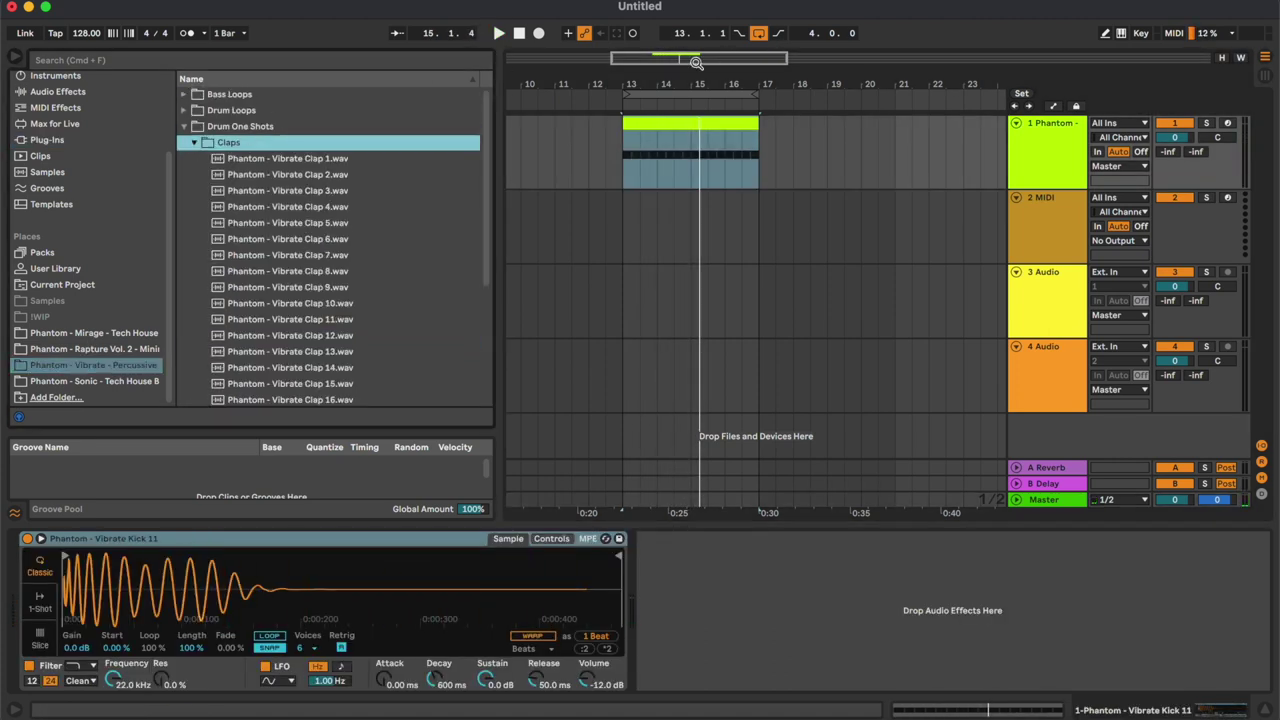
left_click_drag(697, 63, 685, 63)
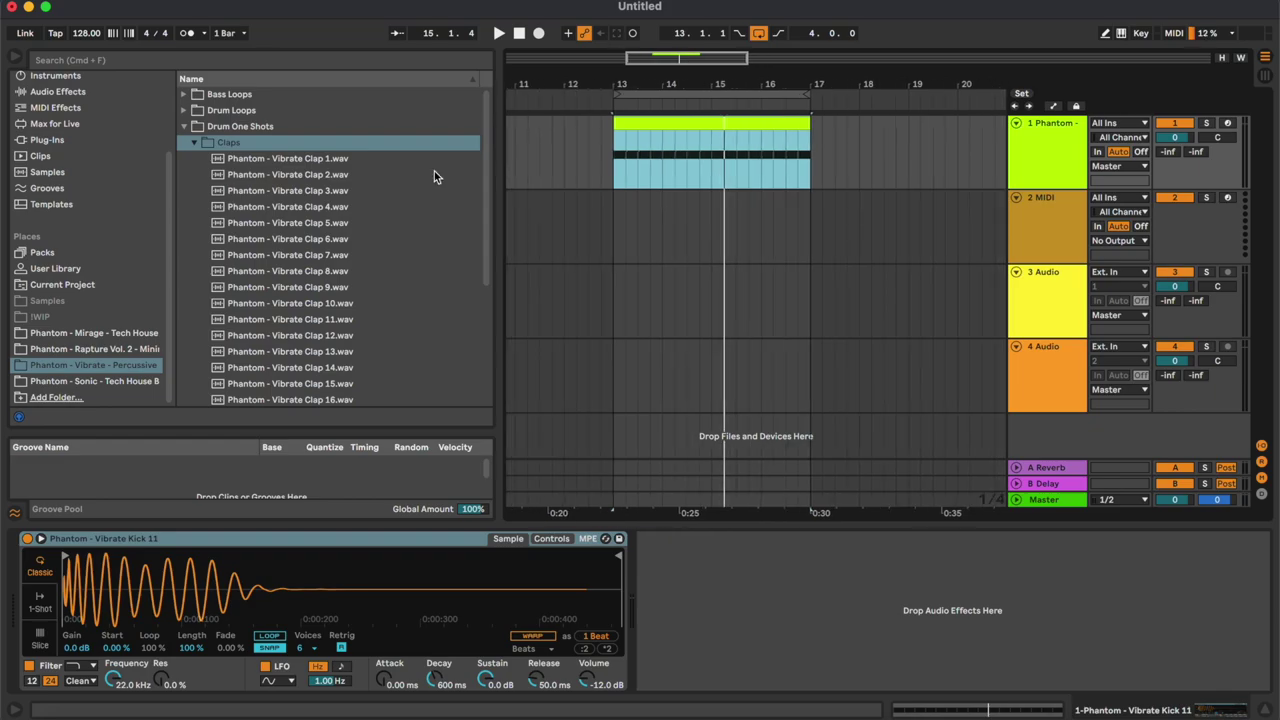
left_click(322, 208)
left_click(325, 220)
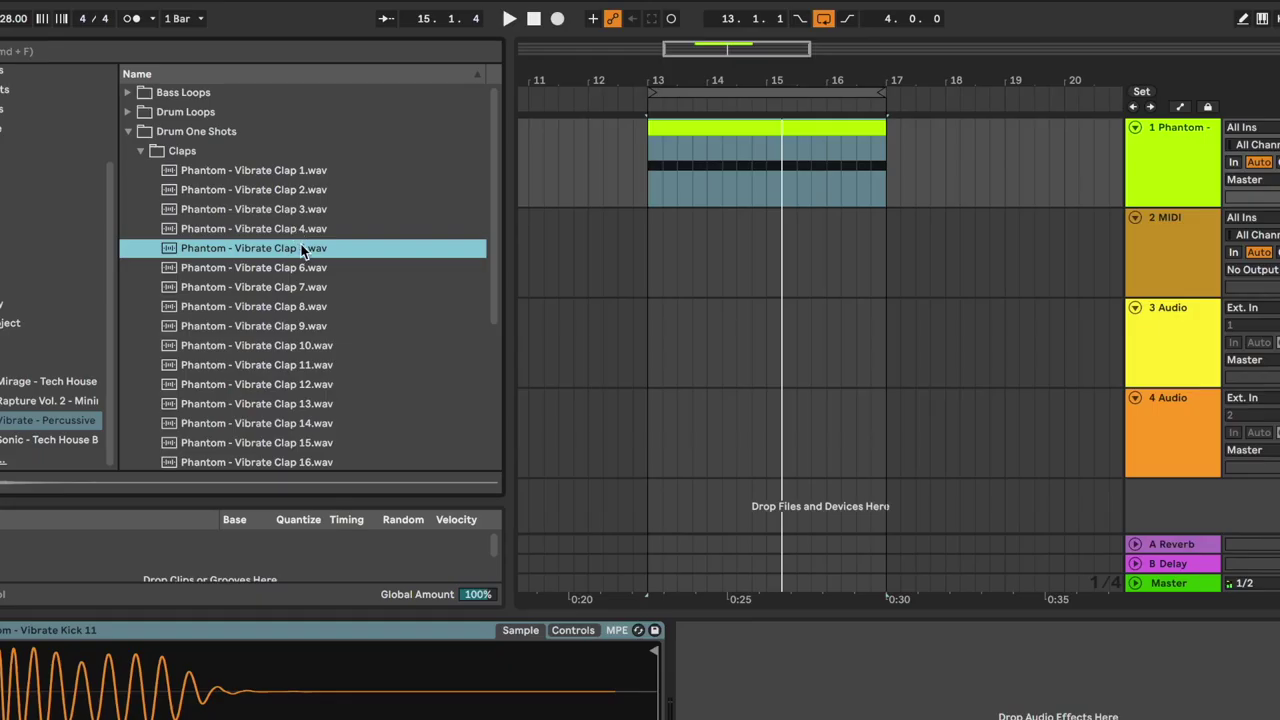
Place Phantom - Vibrate Clap 5 on track 2 at beats 2 and 4, repeat it across bars 13 to 16 and play the result.
left_click_drag(301, 250, 704, 234)
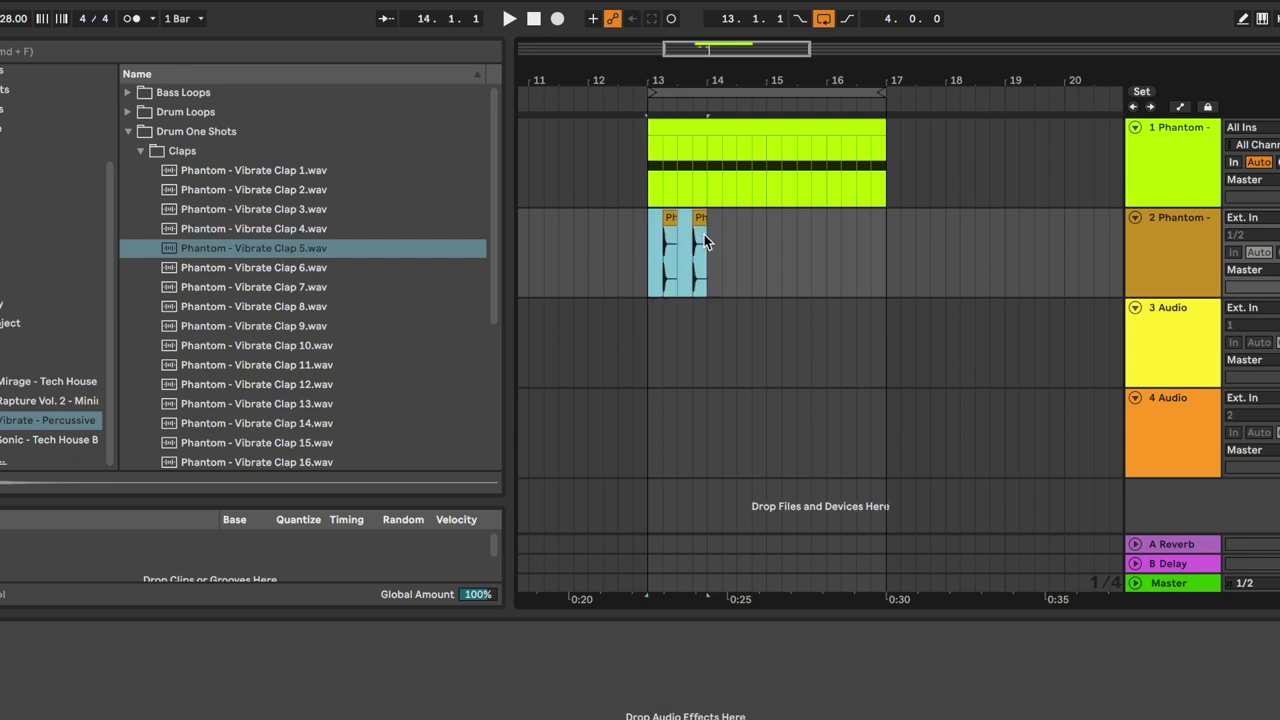
key("super+d")
key("super+d")
key("super+d")
key("super+d")
key("super+z")
left_click(681, 247)
key("space")
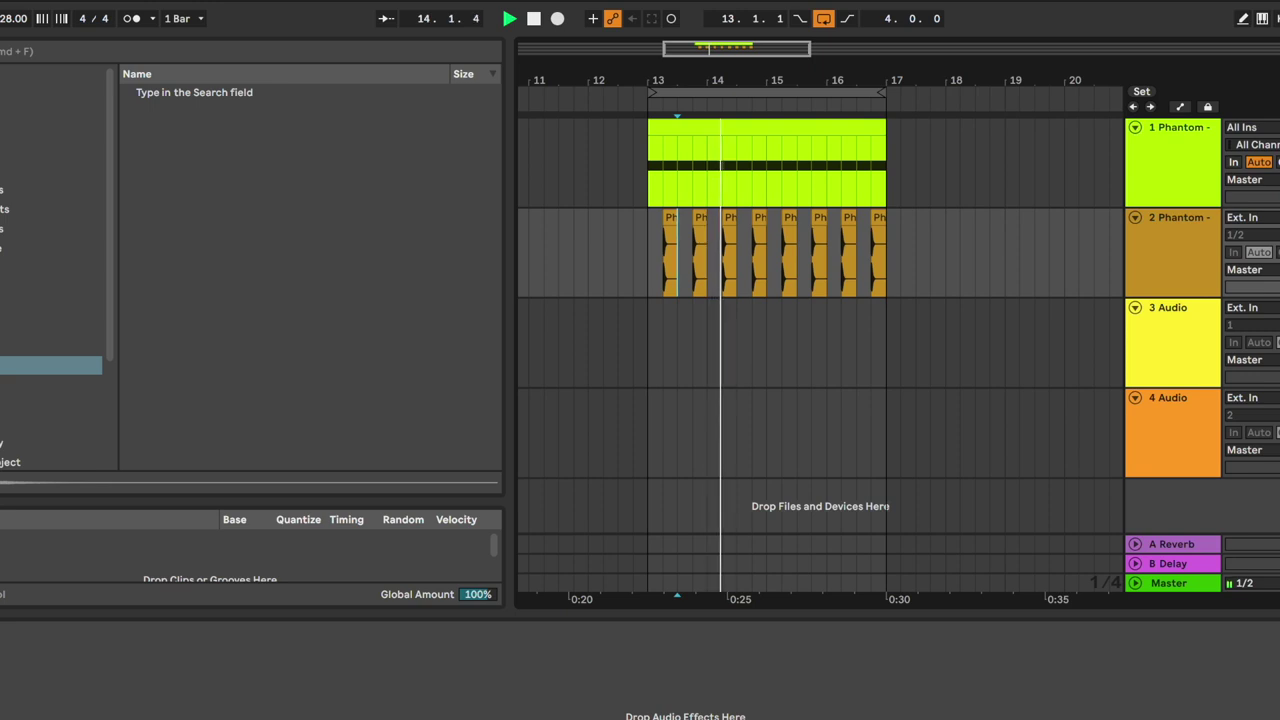
Open the Hihats - Open folder under Cymbals in the Phantom - Vibrate drum one-shots.
scroll(44, 335, "down", 5)
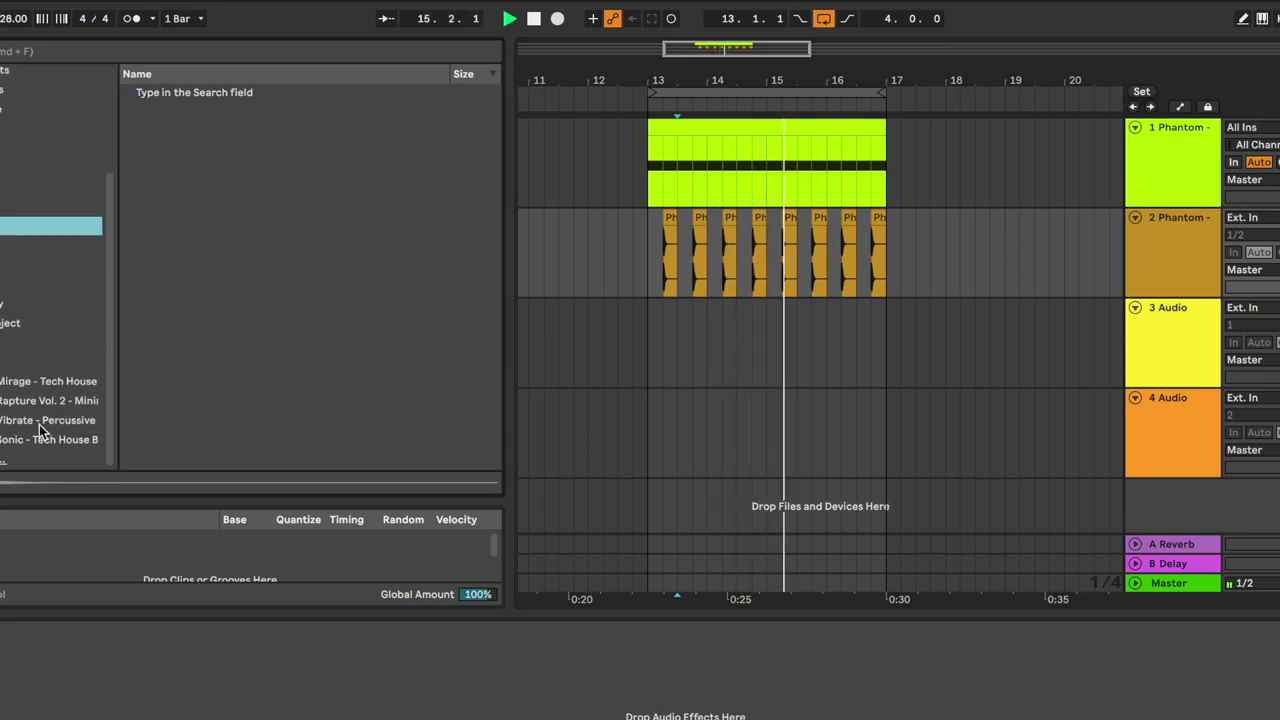
left_click(39, 426)
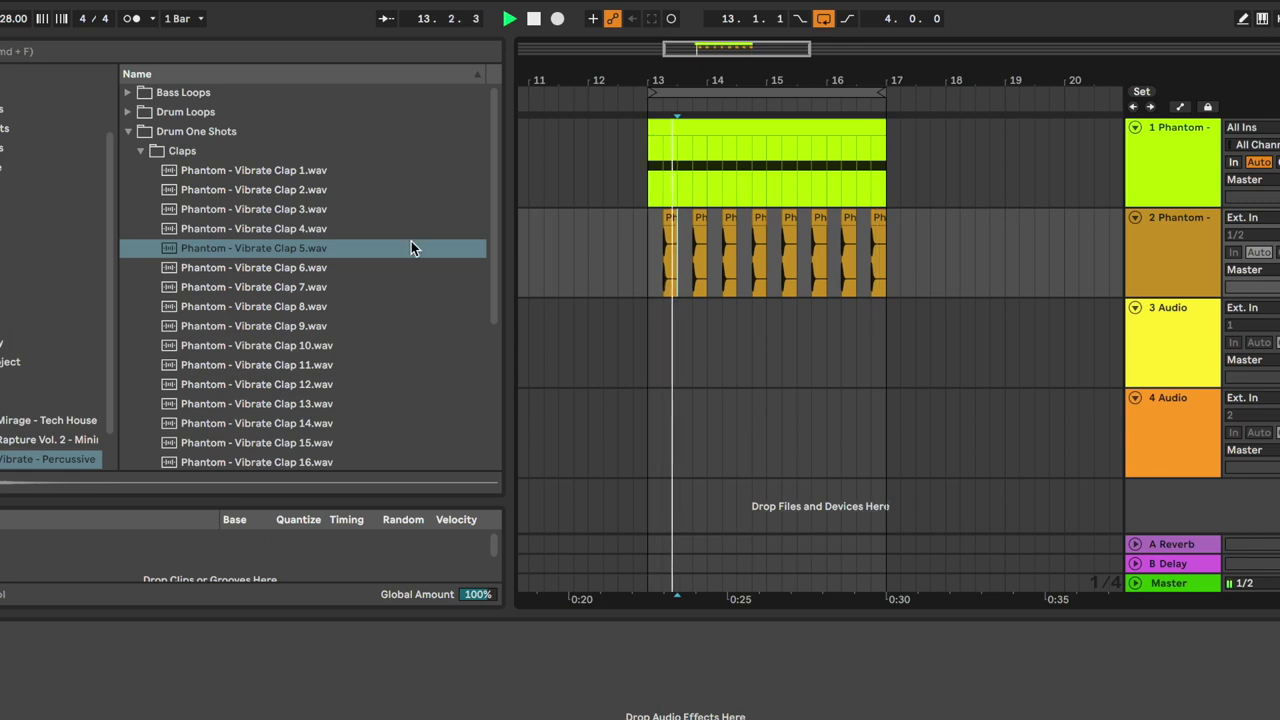
left_click(182, 150)
left_click(195, 171)
left_click(210, 230)
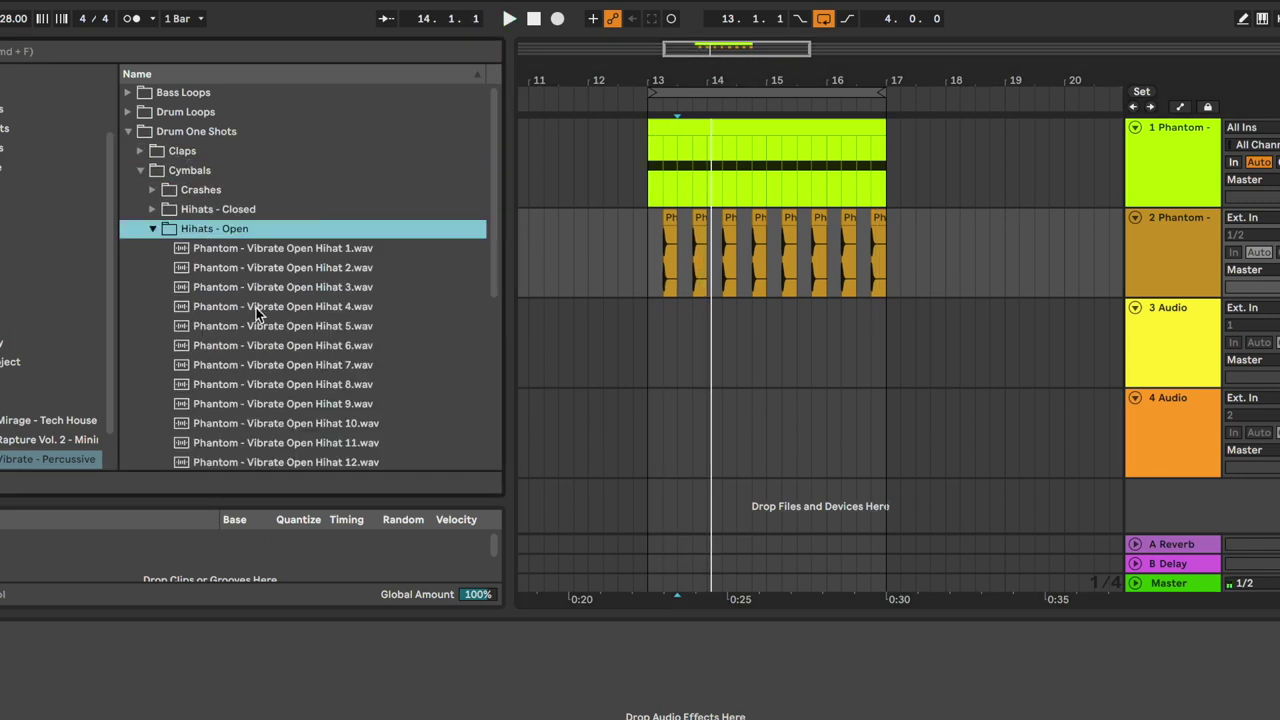
Audition the open hi-hat samples in the Hihats - Open folder to choose one for the beat.
left_click(283, 333)
key("Down")
key("Up")
key("Up")
key("Down")
left_click(332, 403)
key("Down")
key("Down")
key("Down")
key("Down")
key("Down")
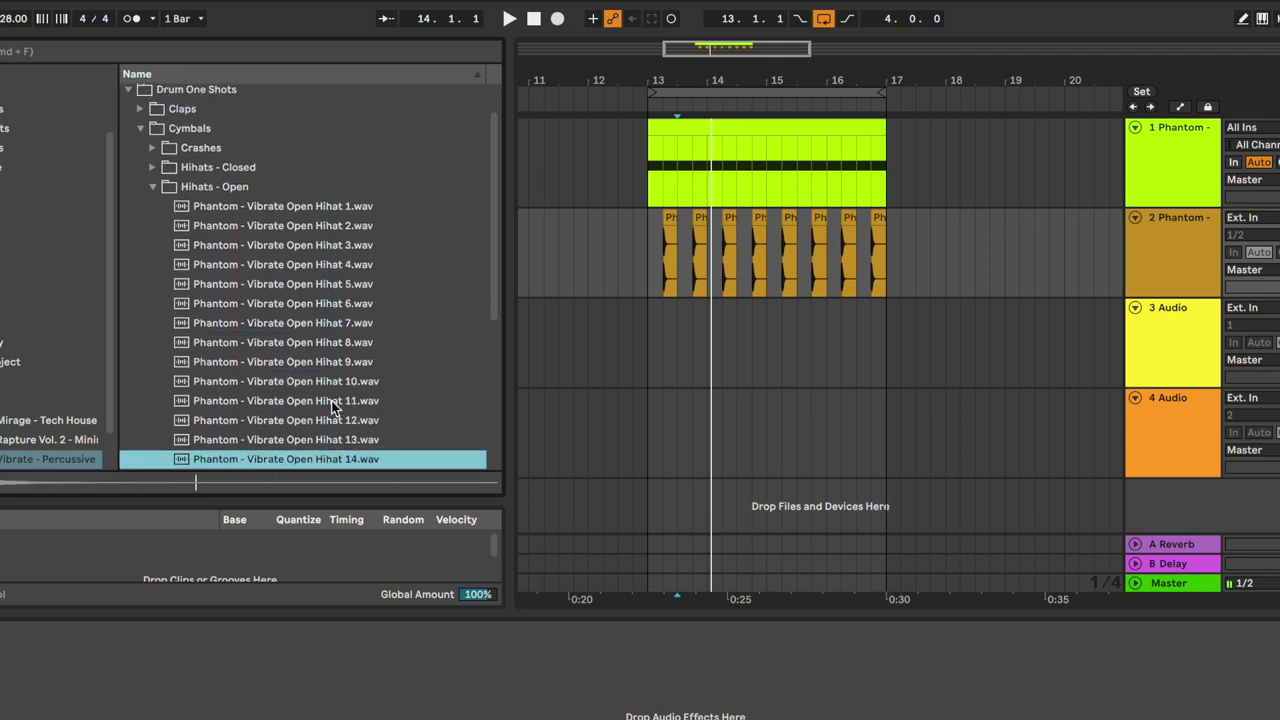
left_click(366, 265)
left_click(351, 297)
left_click(349, 286)
left_click(349, 231)
left_click(352, 245)
Place Phantom - Vibrate Open Hihat 3 on track 3, repeat it on every off-beat of bar 13 and play it back.
left_click_drag(336, 246, 647, 365)
scroll(647, 365, "up", 2)
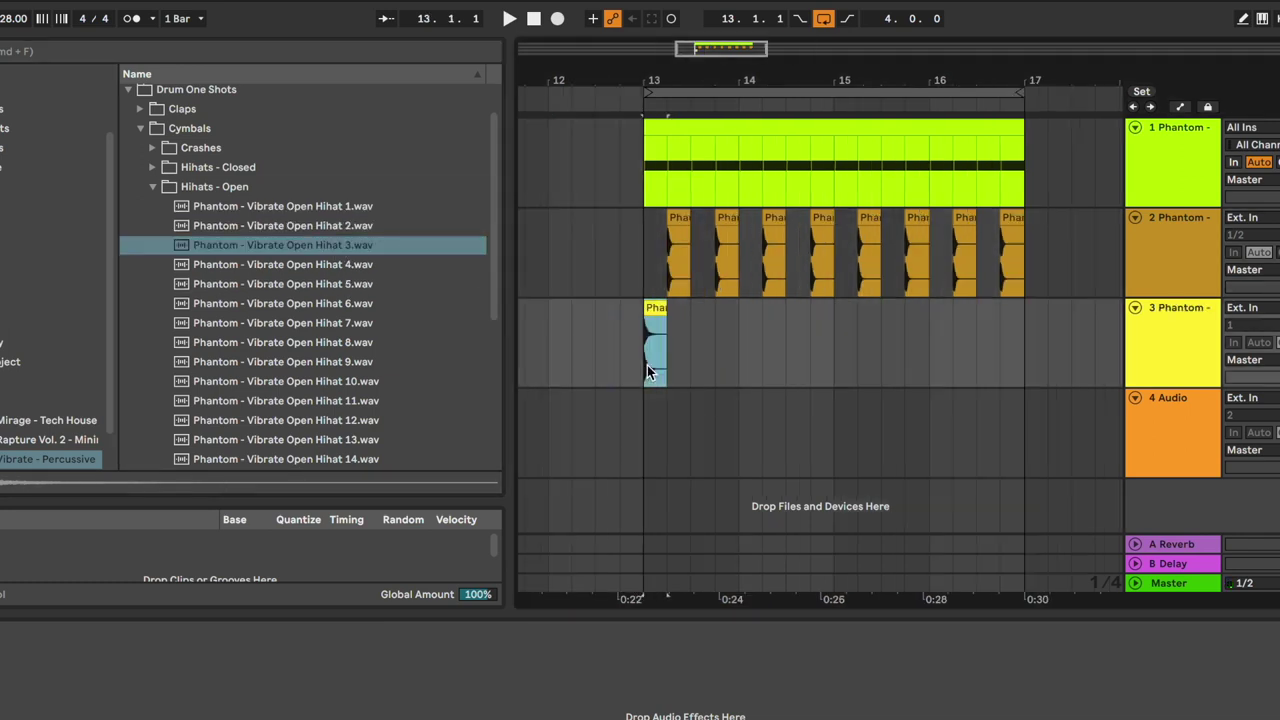
scroll(647, 370, "up", 2)
key("ctrl+d")
key("ctrl+d")
key("ctrl+d")
key("ctrl+d")
left_click(632, 340)
key("space")
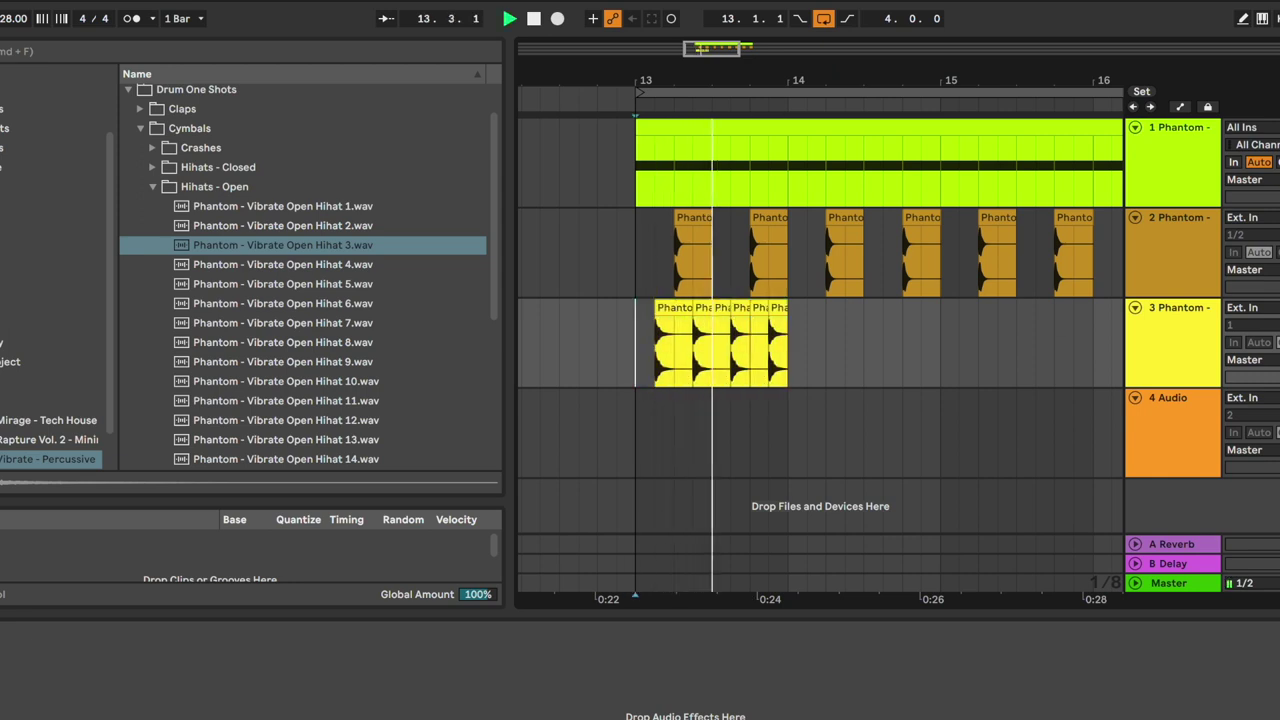
Duplicate the open hi-hat clip on the remaining off-beats up to bar 17 and play the drum loop.
left_click(778, 310)
left_click(738, 312)
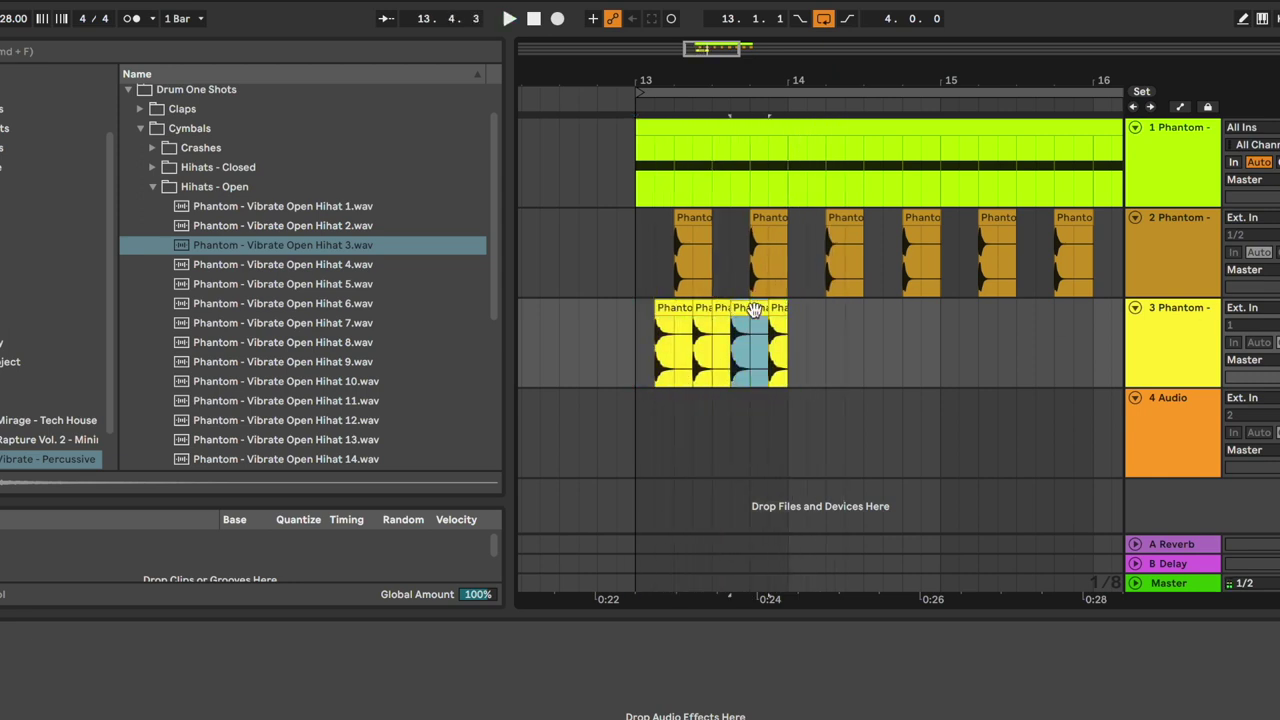
key("ctrl+d")
key("ctrl+d")
key("ctrl+d")
key("ctrl+d")
key("ctrl+d")
key("ctrl+d")
key("ctrl+d")
key("ctrl+d")
key("ctrl+d")
key("ctrl+d")
key("ctrl+d")
key("ctrl+d")
key("ctrl+d")
left_click(670, 345)
key("space")
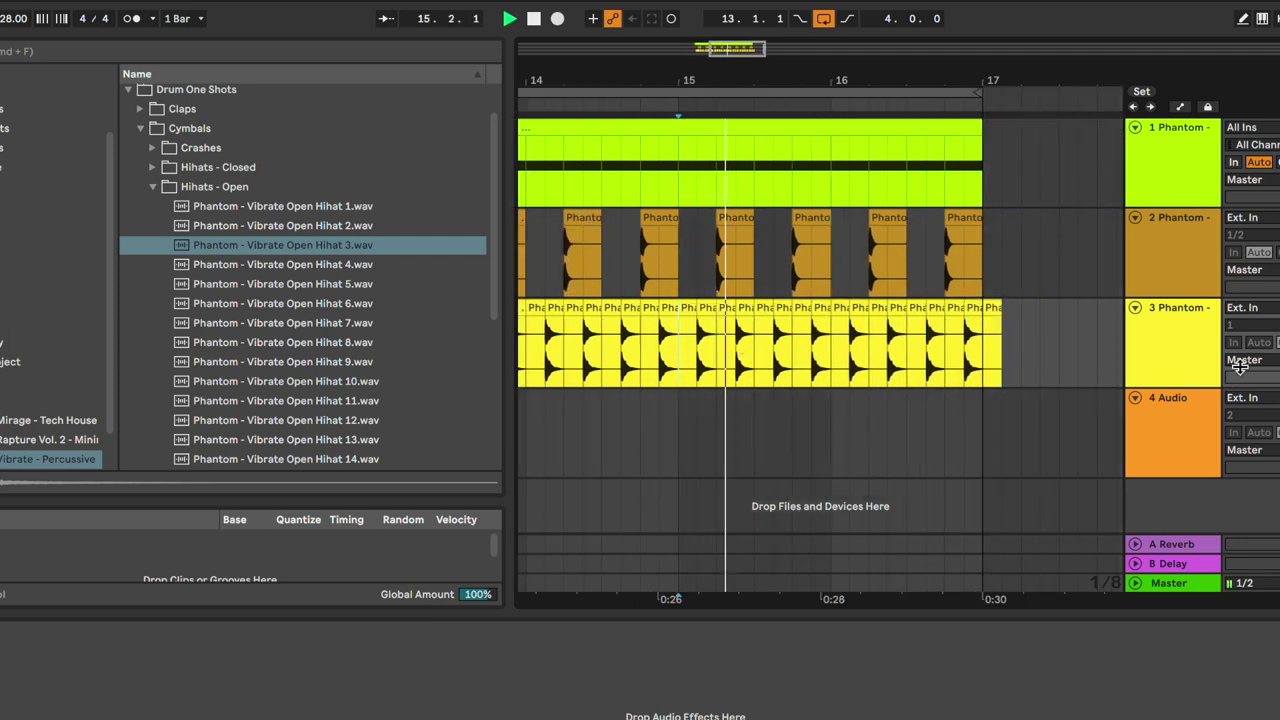
Set the project tempo to 126 BPM and play back the drum loop.
scroll(985, 358, "left", 1)
key("minus")
key("minus")
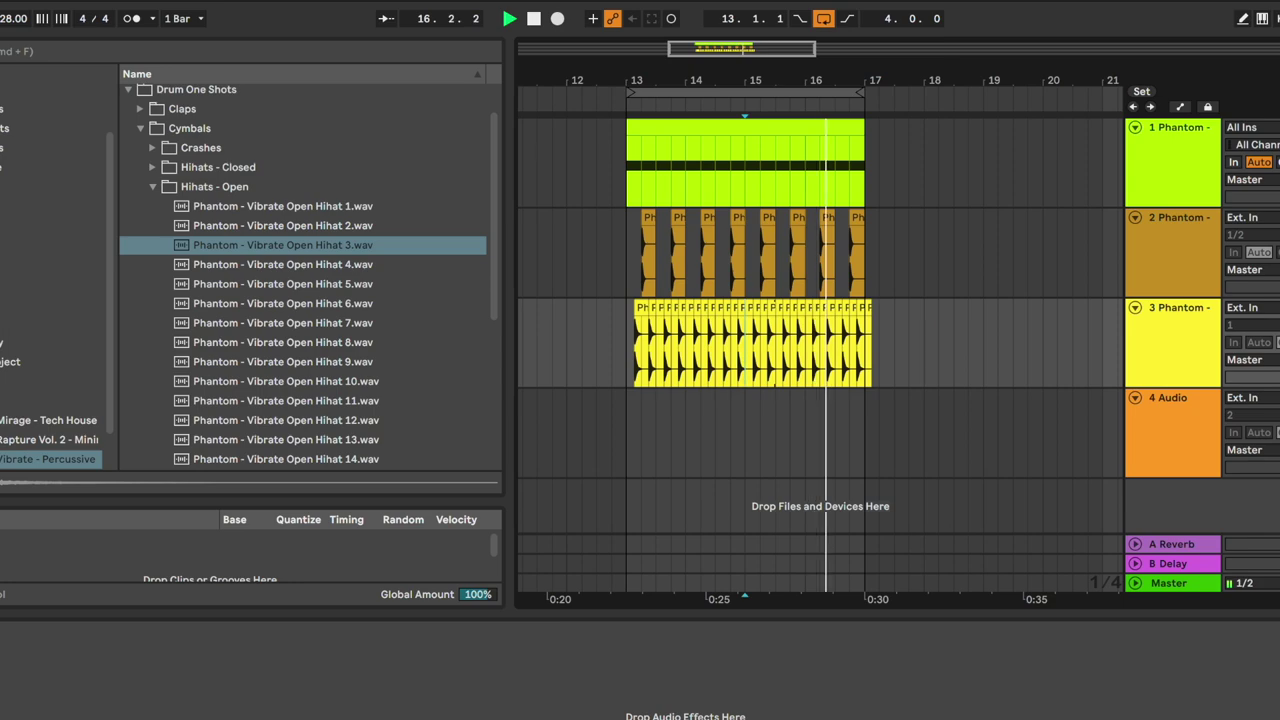
key("space")
left_click(4, 19)
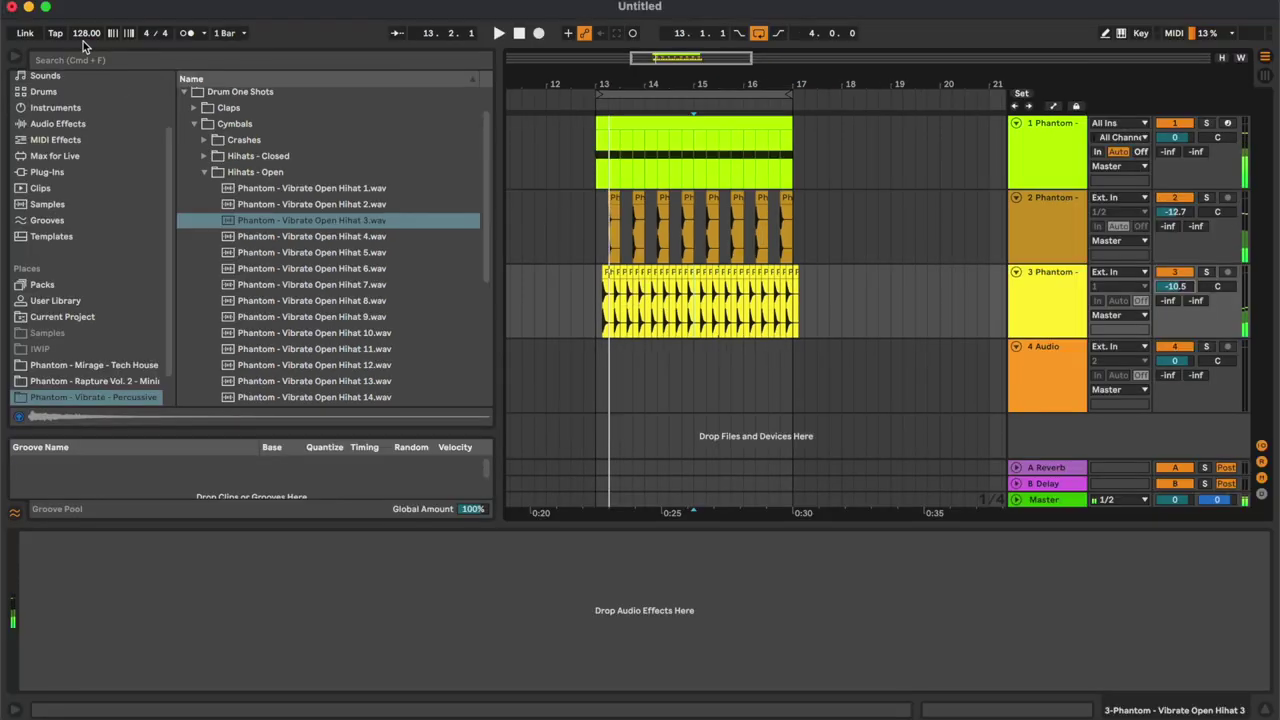
left_click(686, 308)
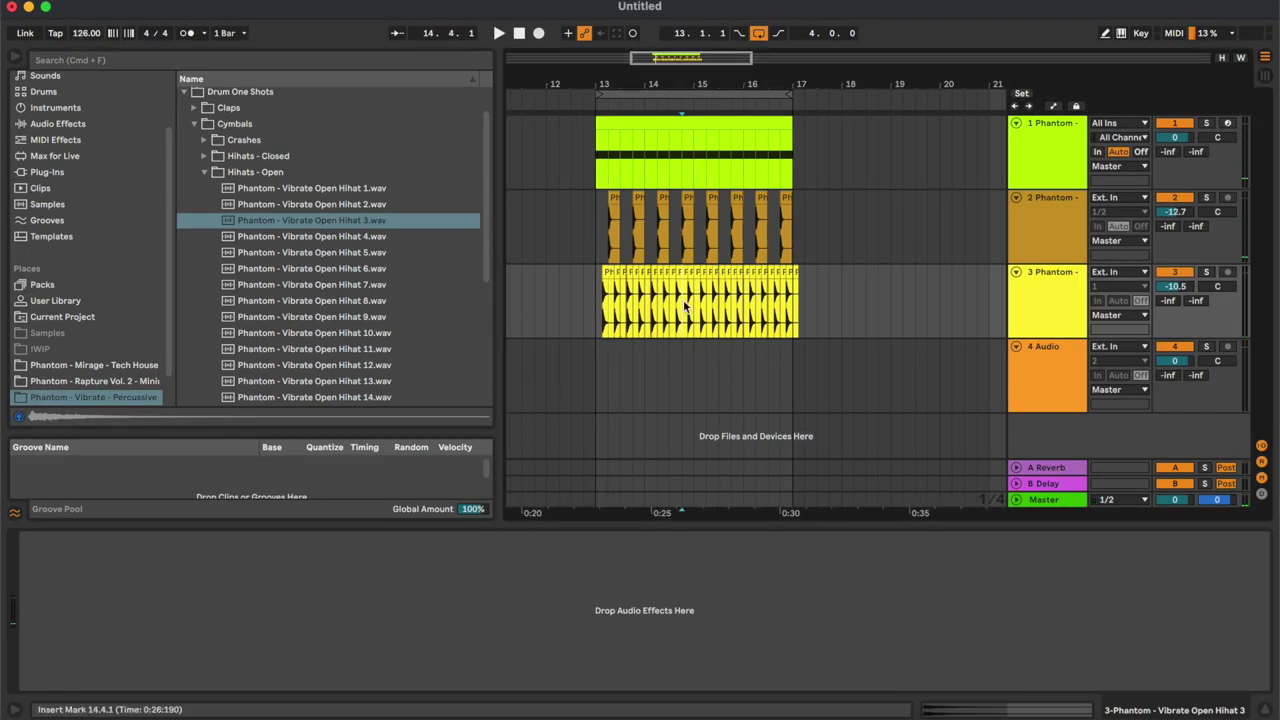
key("space")
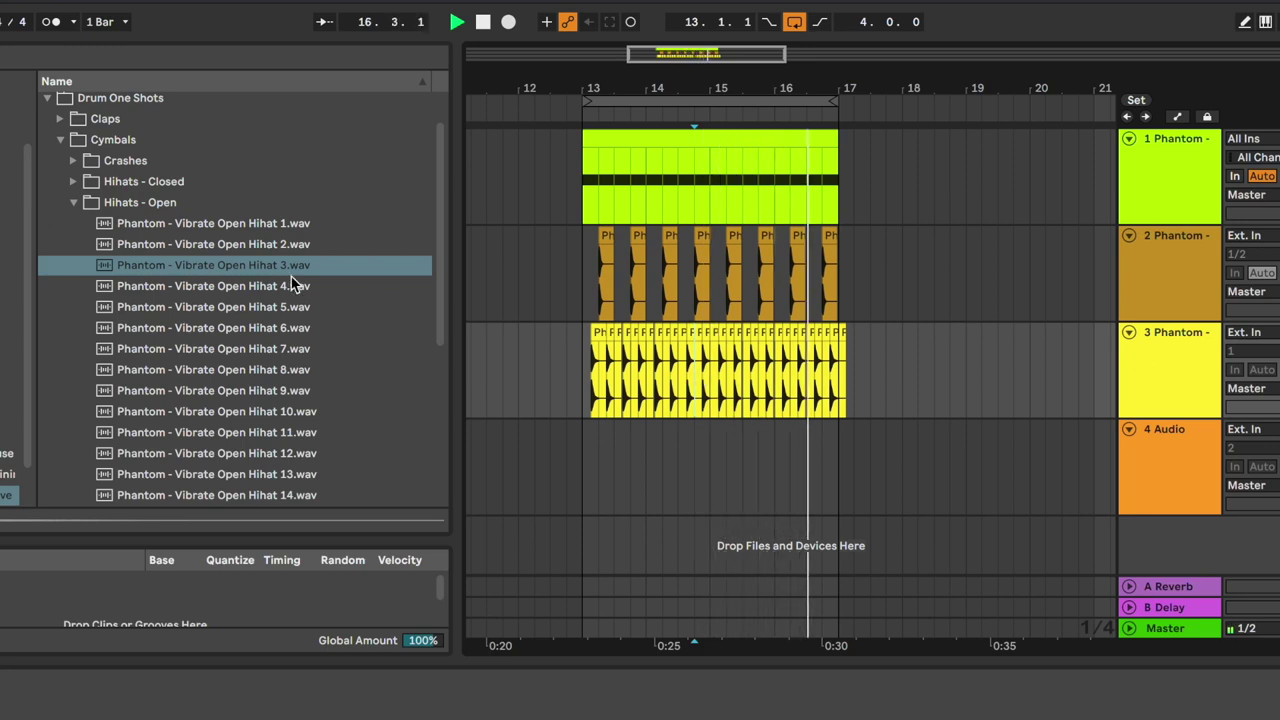
Audition the loops in the Top Drum Loops folder of the Phantom - Vibrate pack to choose one.
left_click(131, 204)
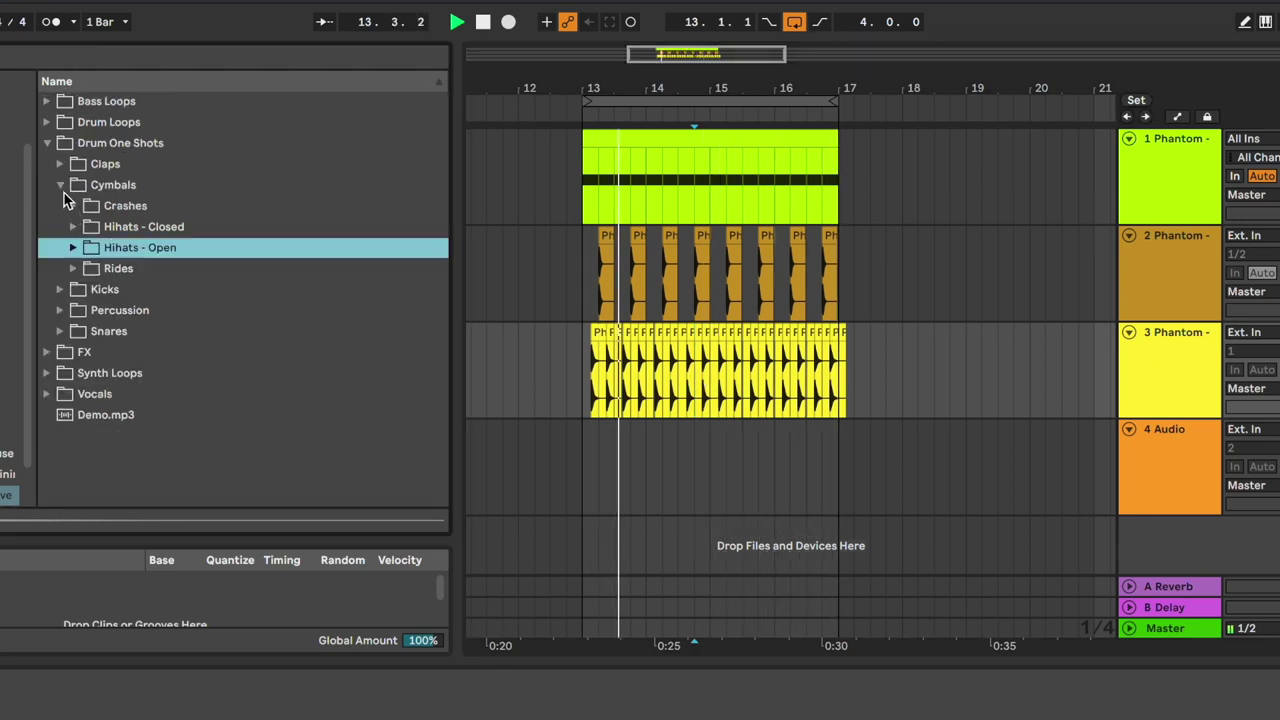
left_click(139, 125)
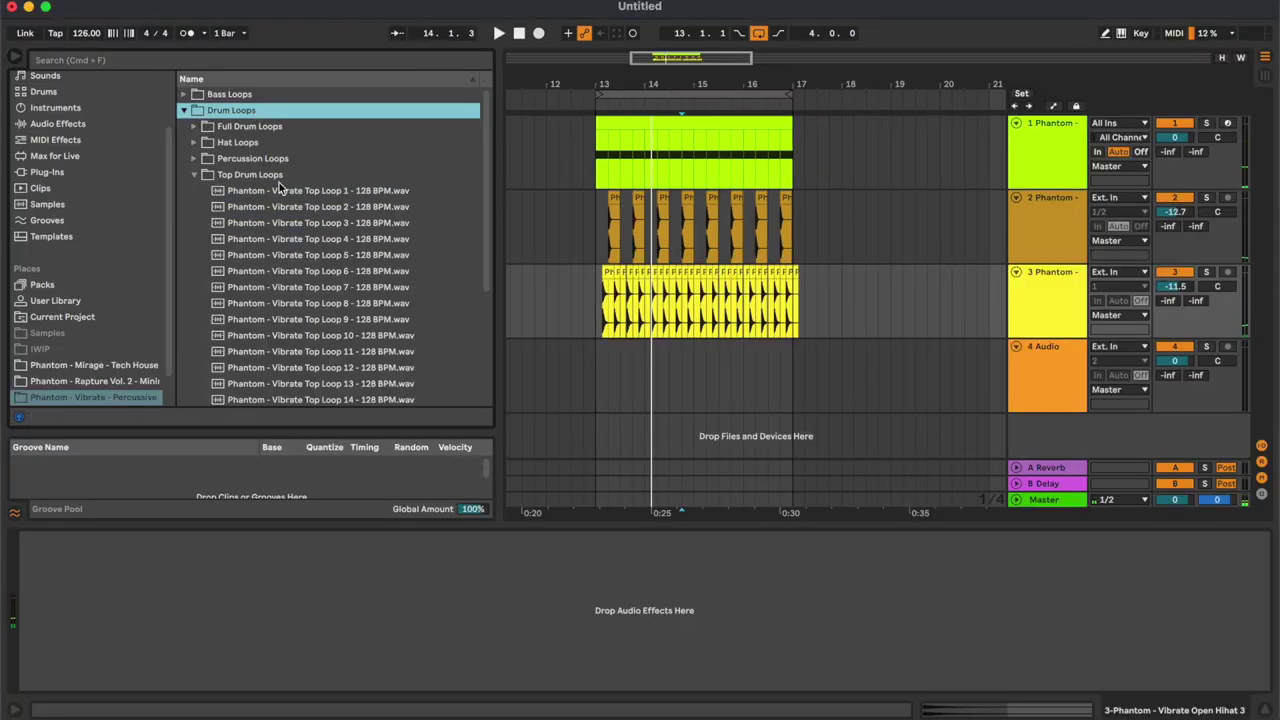
scroll(348, 313, "down", 3)
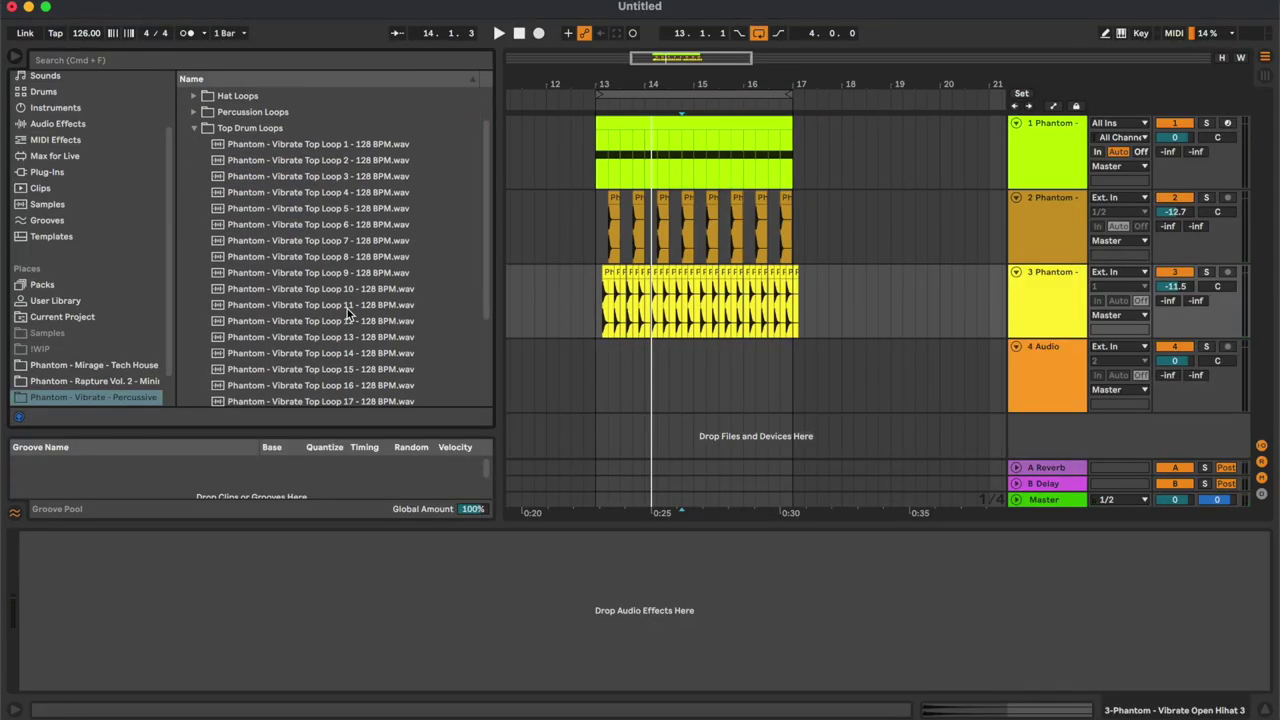
left_click(342, 192)
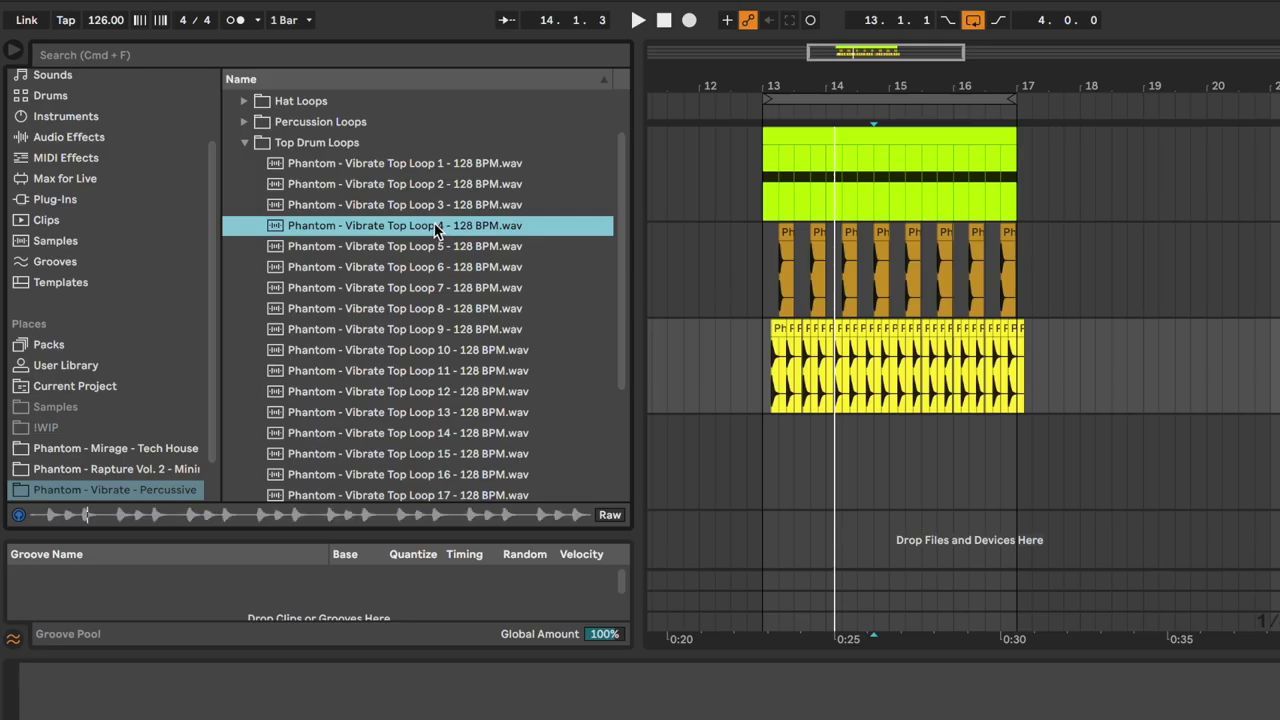
key("Up")
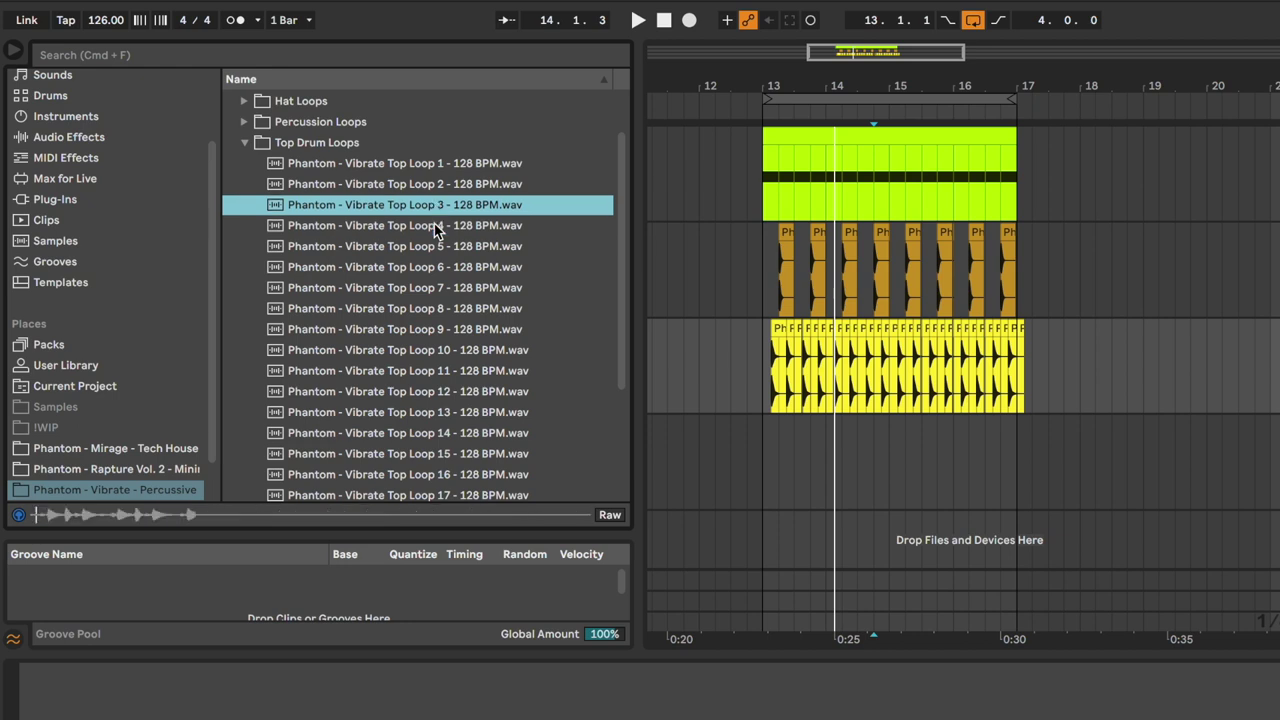
left_click(477, 411)
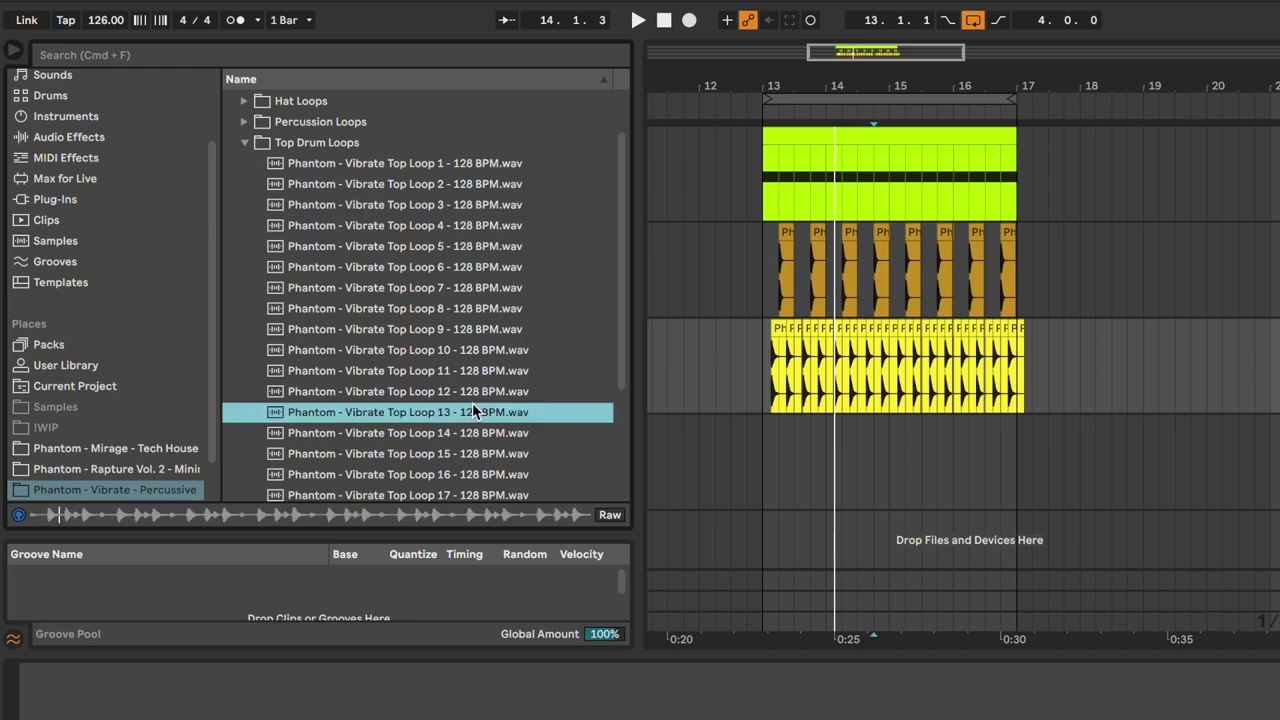
key("Down")
key("Down")
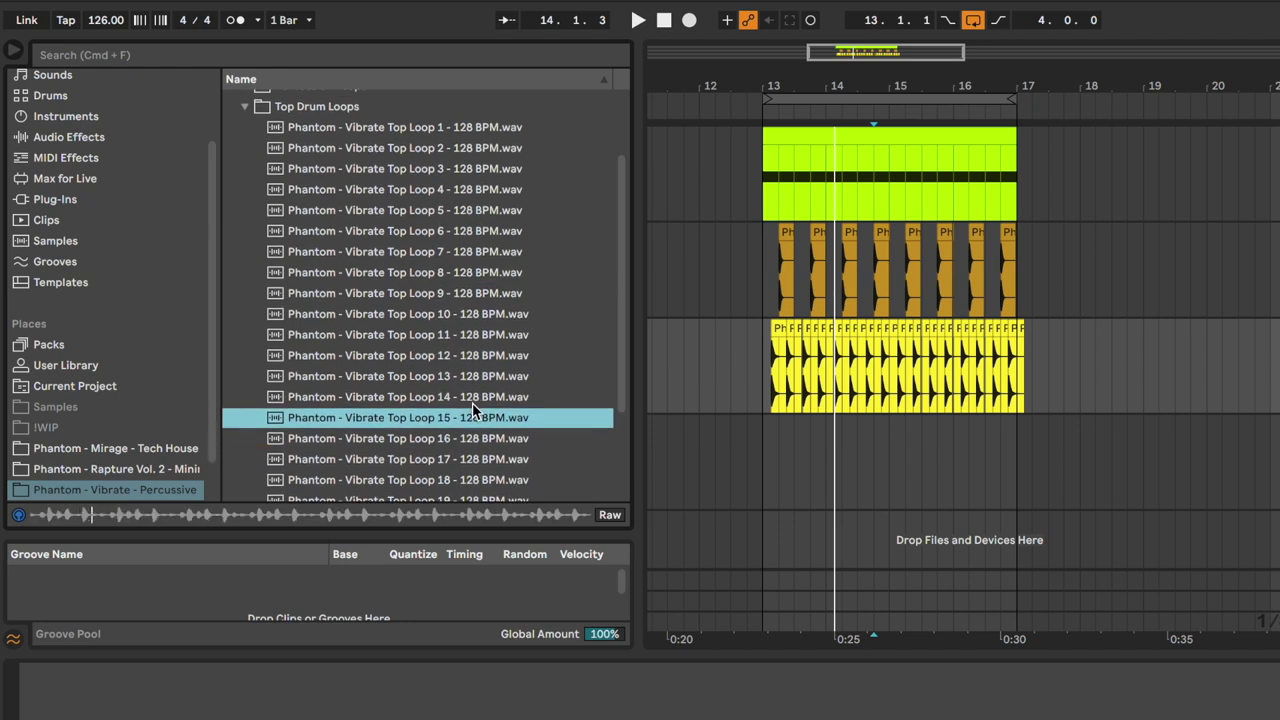
Place Phantom - Vibrate Top Loop 15 on track 4 from bar 13, set its volume to -10.1 dB and play it back.
left_click_drag(453, 426, 765, 447)
key("space")
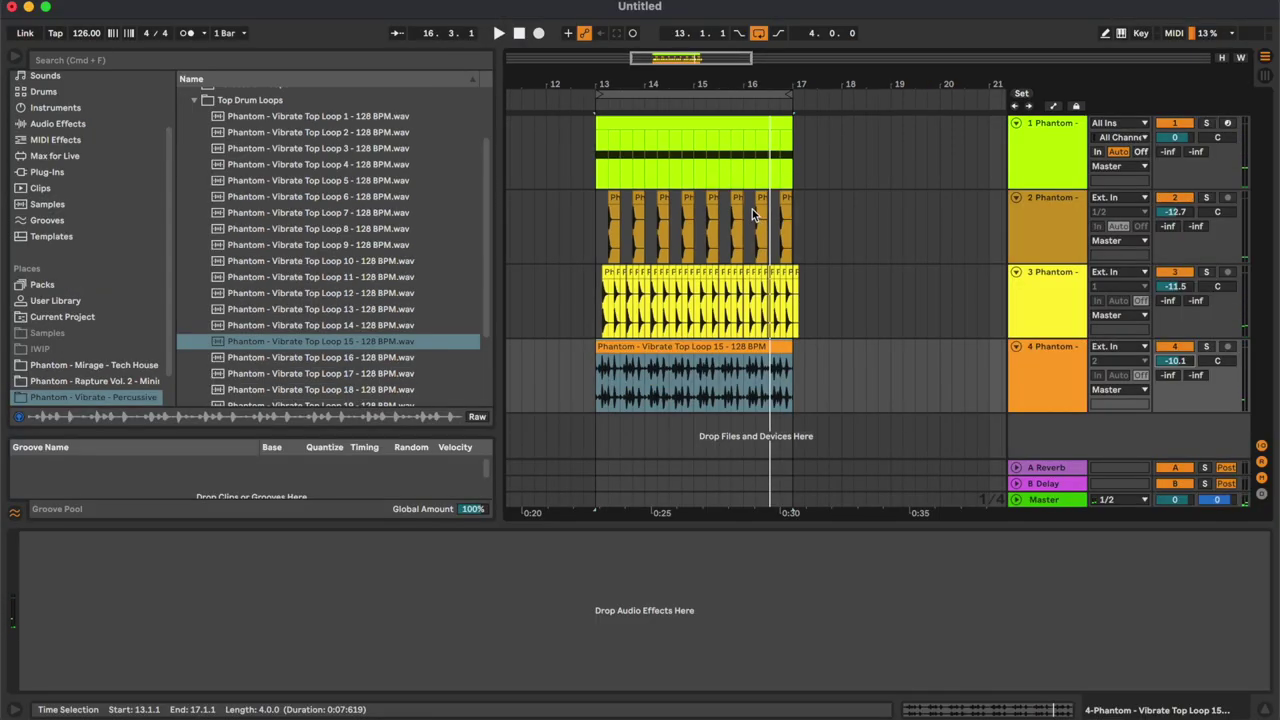
left_click(755, 215)
Open the Top Loop 15 clip for editing and show its clip gain envelope around beat 1.2.
scroll(757, 216, "up", 5)
scroll(757, 220, "down", 8)
double_click(735, 340)
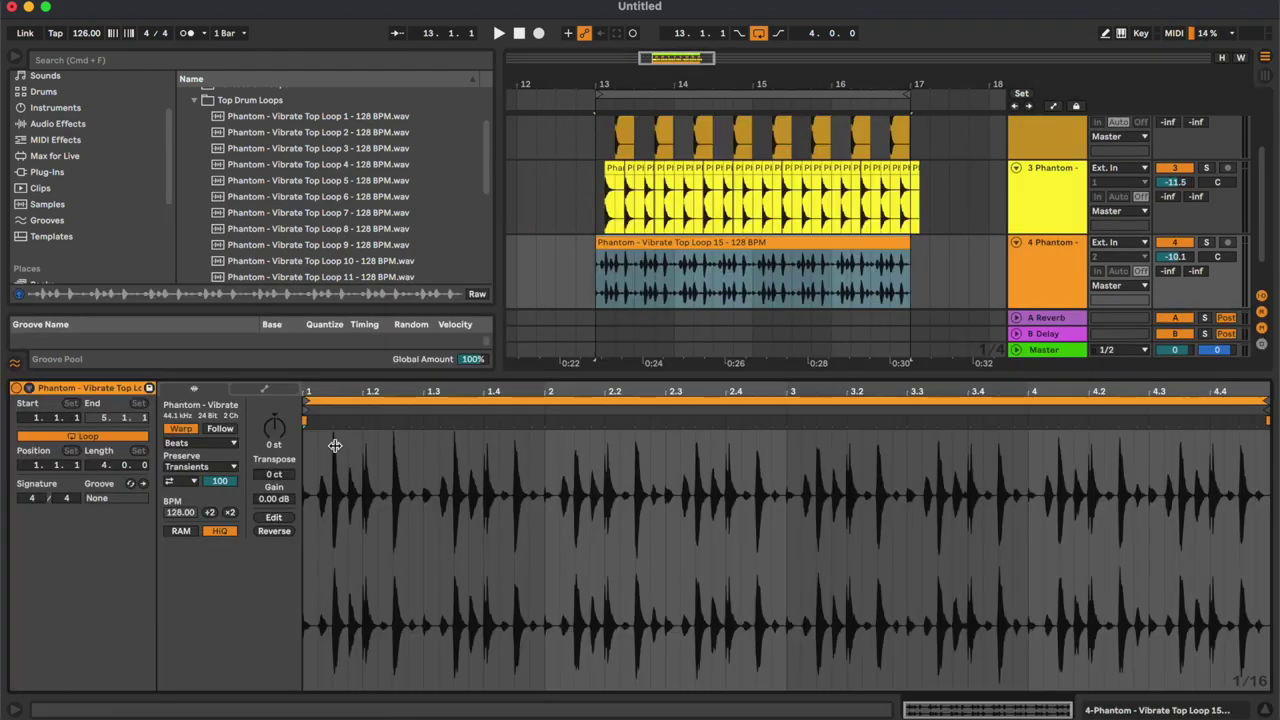
left_click_drag(350, 391, 553, 391)
left_click(264, 388)
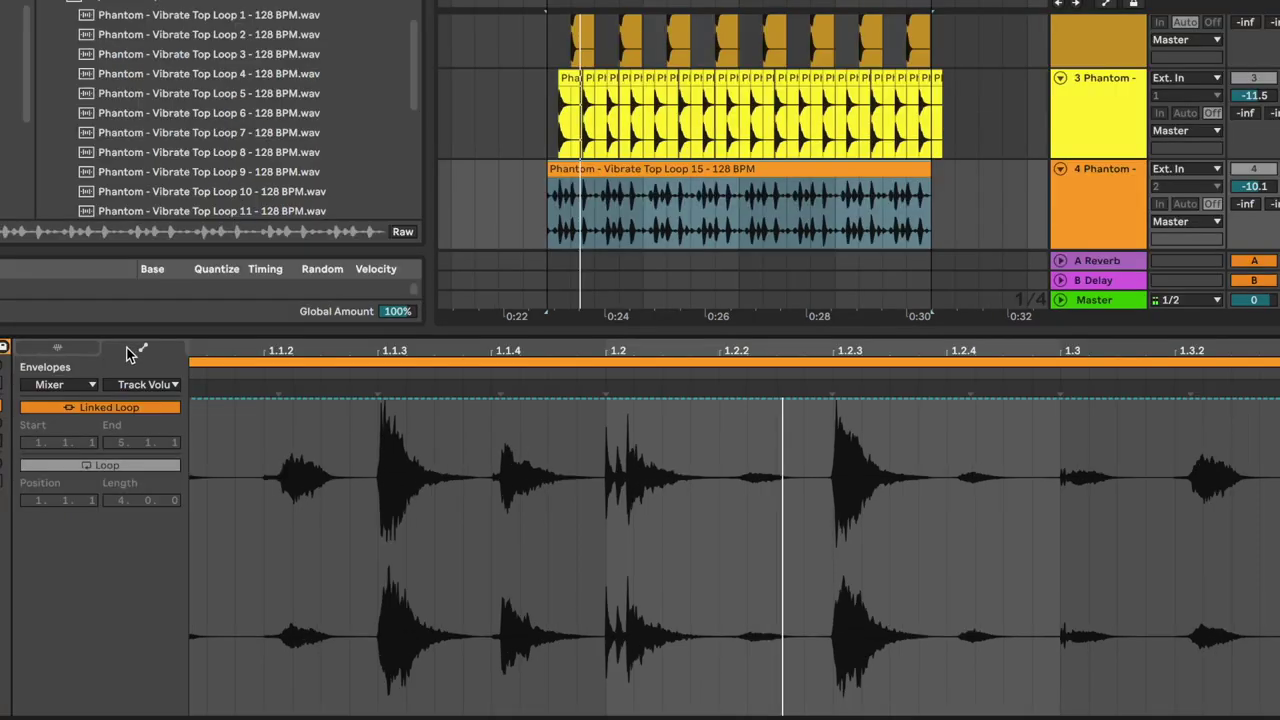
left_click(82, 384)
left_click(78, 402)
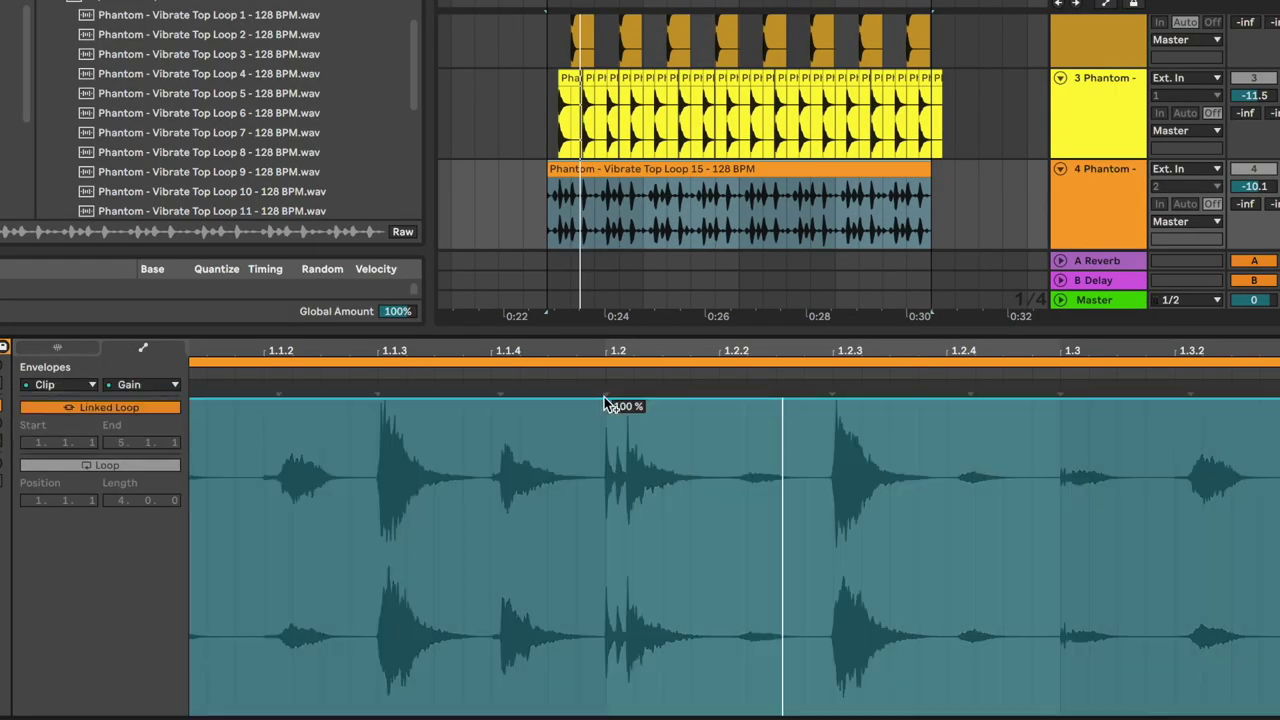
Cut the clip gain envelope to zero from 1.2 to 1.2.2 to silence that hit, and play it back.
left_click_drag(660, 406, 610, 700)
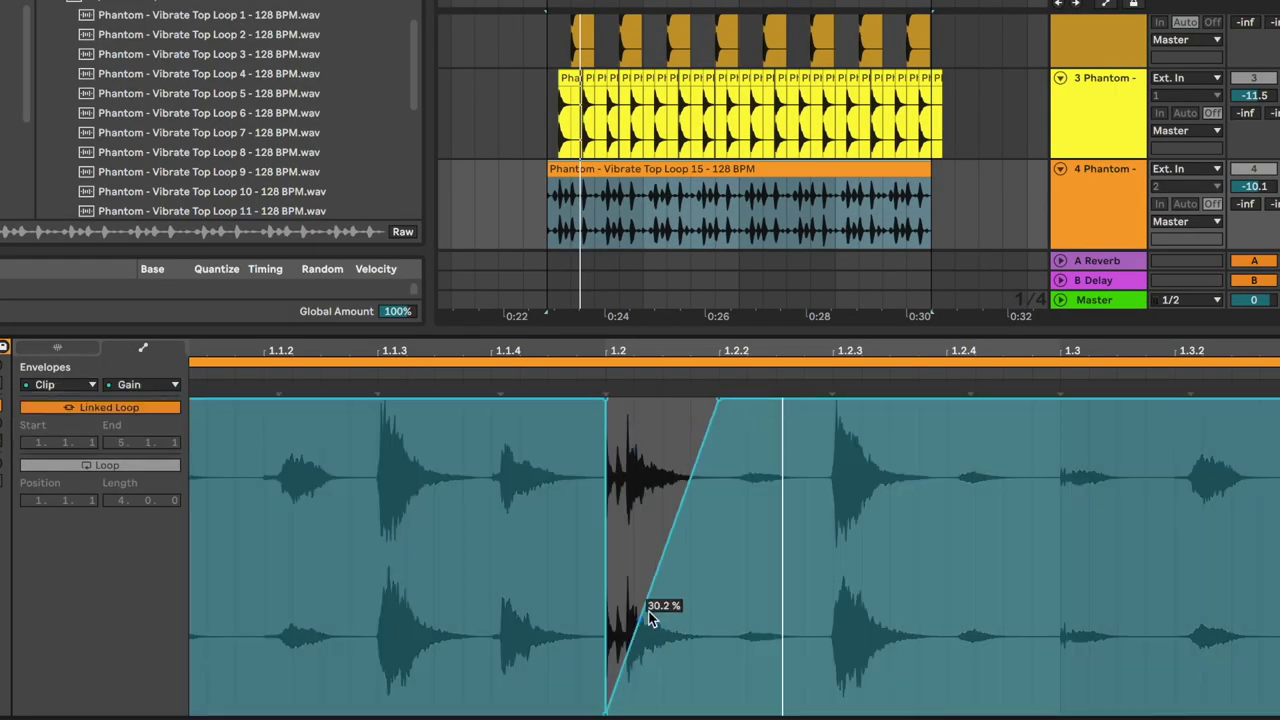
left_click_drag(668, 553, 719, 712)
key("space")
key("space")
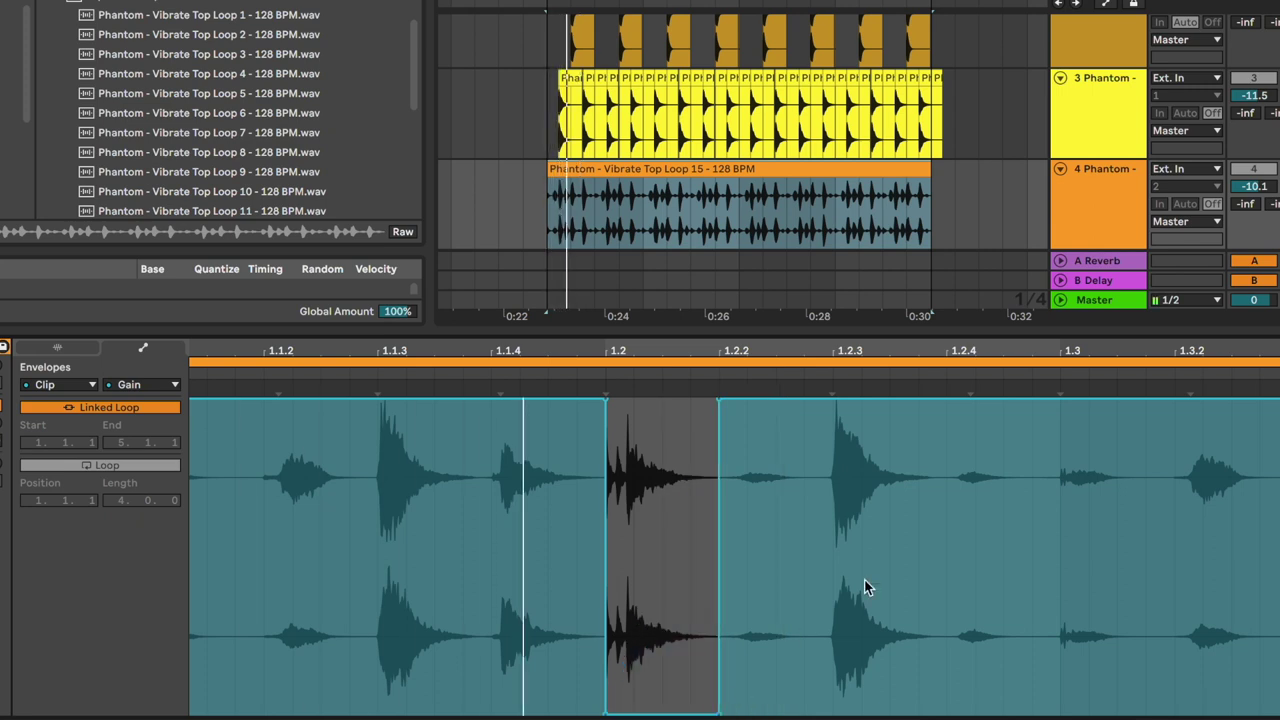
Move the start of the gain cut slightly before beat 1.2 and listen to the top loop.
scroll(863, 586, "down", 5)
key("space")
key("space")
key("space")
left_click(389, 490)
scroll(386, 491, "up", 10)
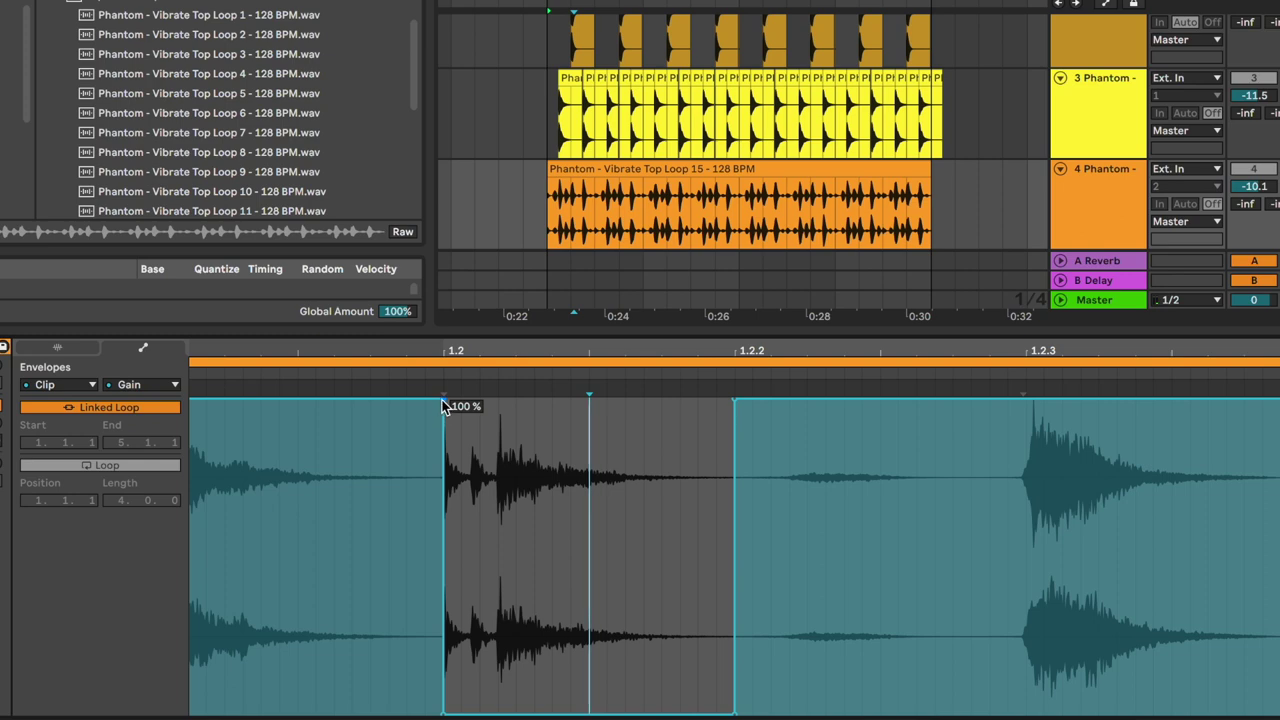
left_click_drag(443, 403, 407, 400)
key("space")
scroll(407, 405, "down", 8)
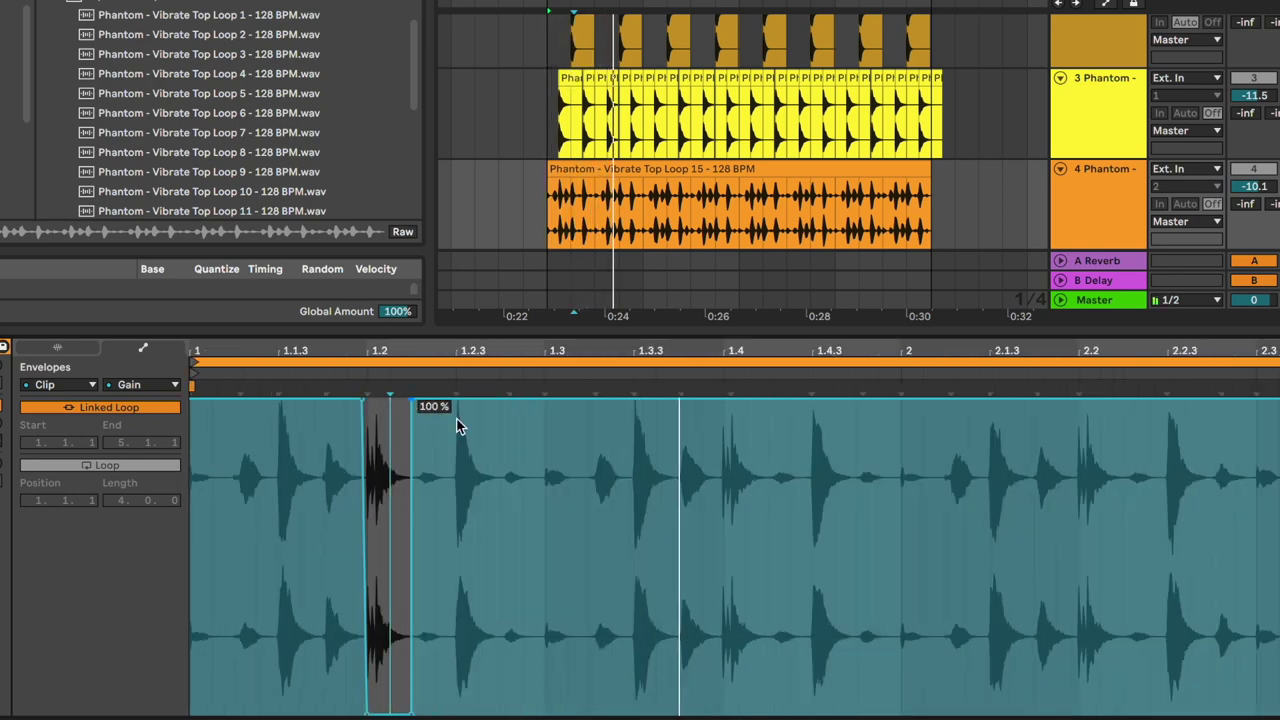
Duplicate the gain envelope from the first half bar repeatedly through to the end of the four-bar clip.
left_click_drag(541, 449, 195, 443)
key("ctrl+d")
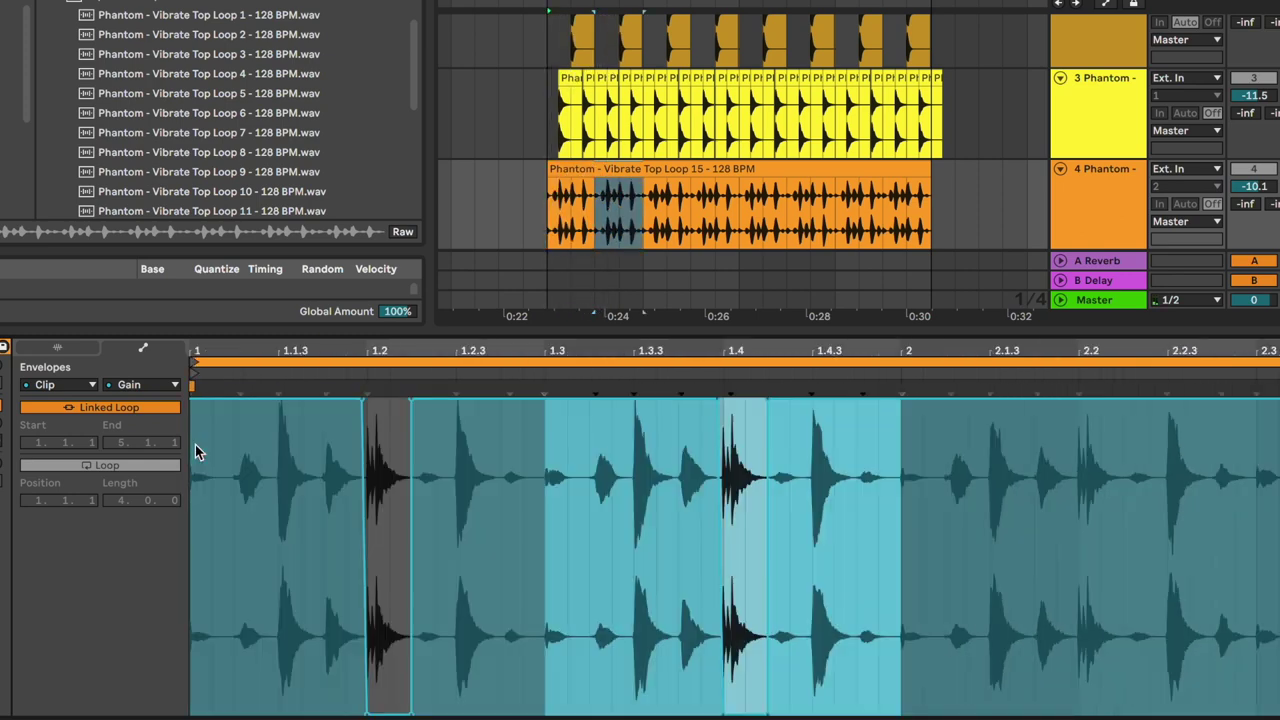
key("ctrl+d")
key("ctrl+d")
key("ctrl+d")
key("ctrl+d")
key("ctrl+d")
key("ctrl+d")
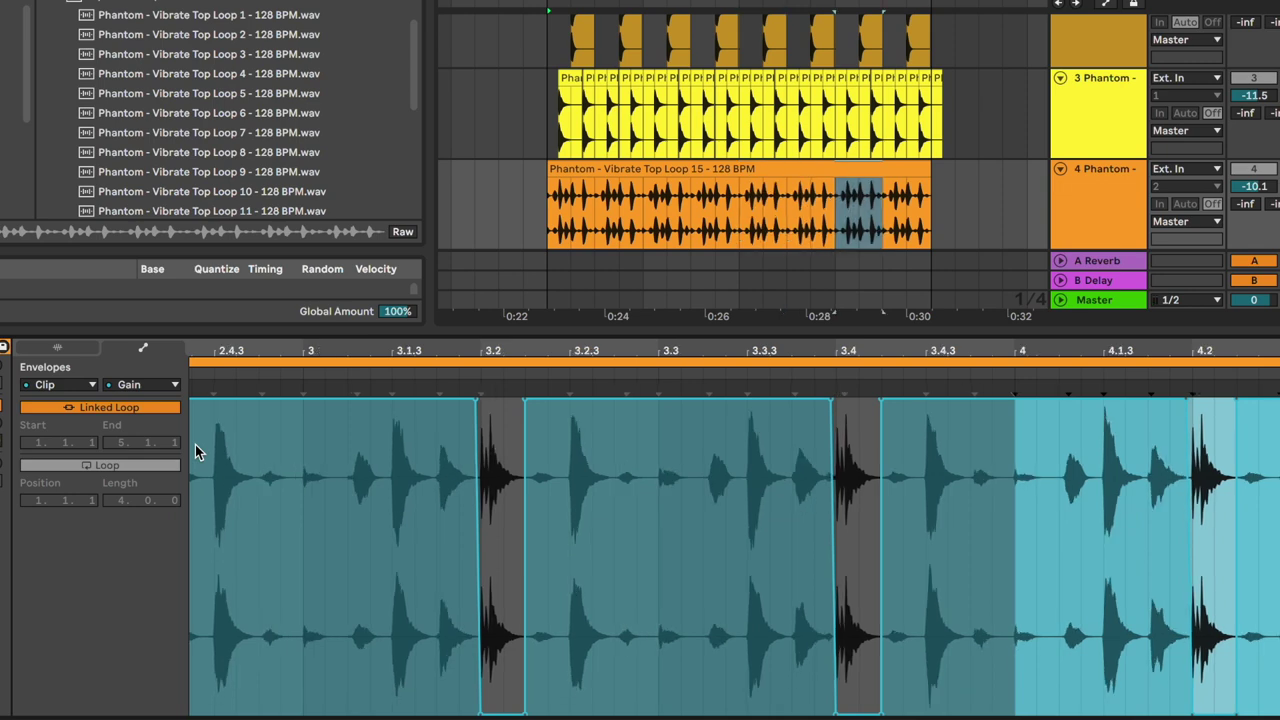
Take the top loop track out of solo, set its volume to -11.8 dB and close the clip editor.
left_click(1278, 169)
left_click_drag(1253, 187, 1253, 191)
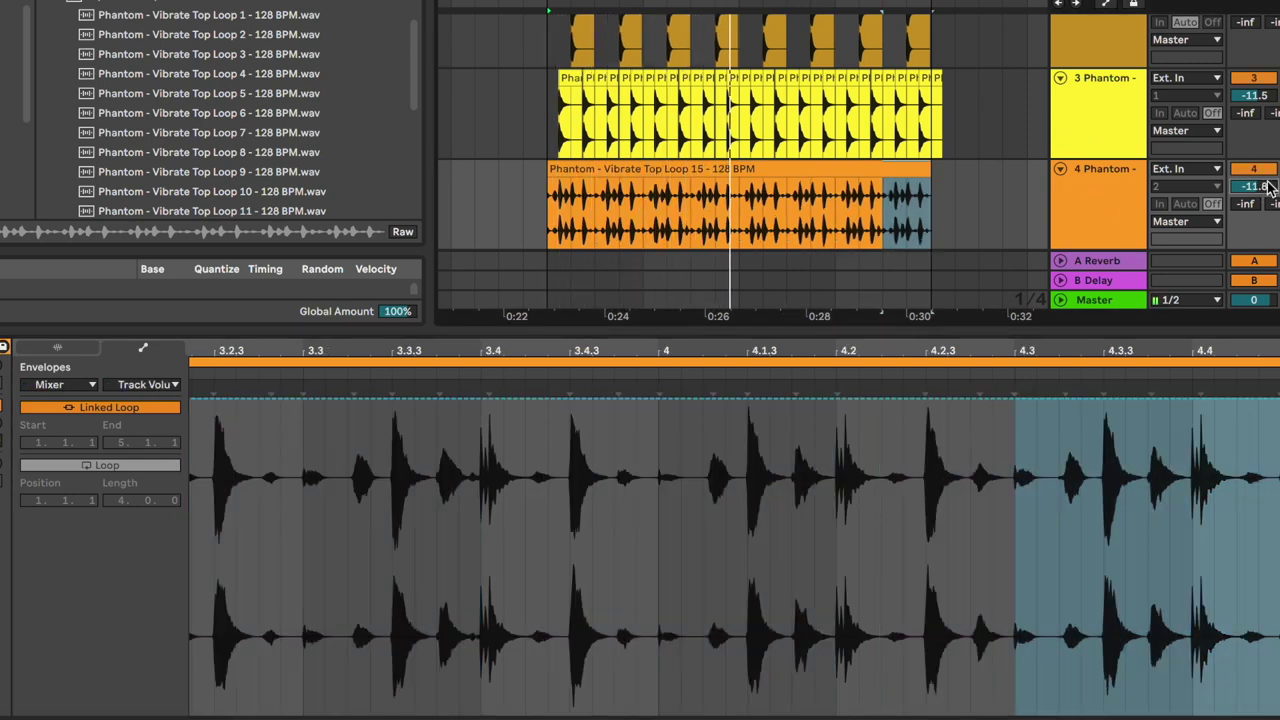
double_click(1075, 218)
left_click(868, 330)
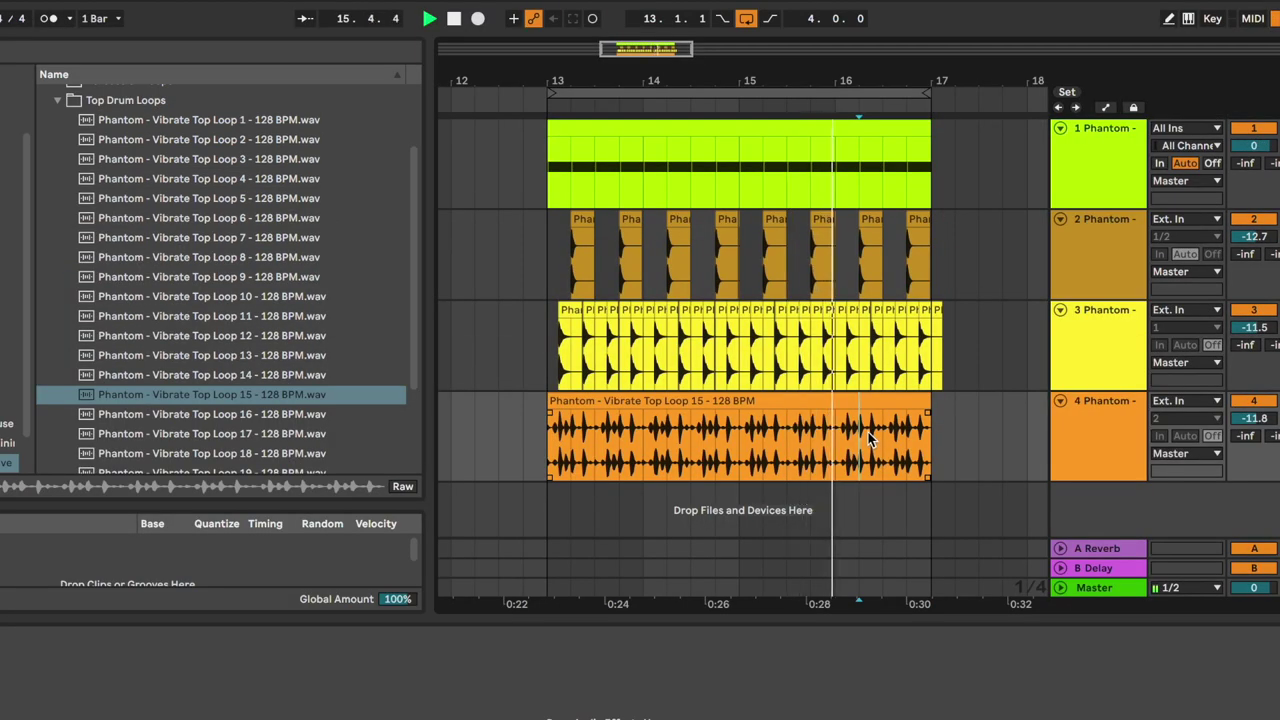
Audition samples in the Percussion Loops folder, including Percussion Loops 4 to 6.
scroll(254, 356, "up", 4)
left_click(57, 191)
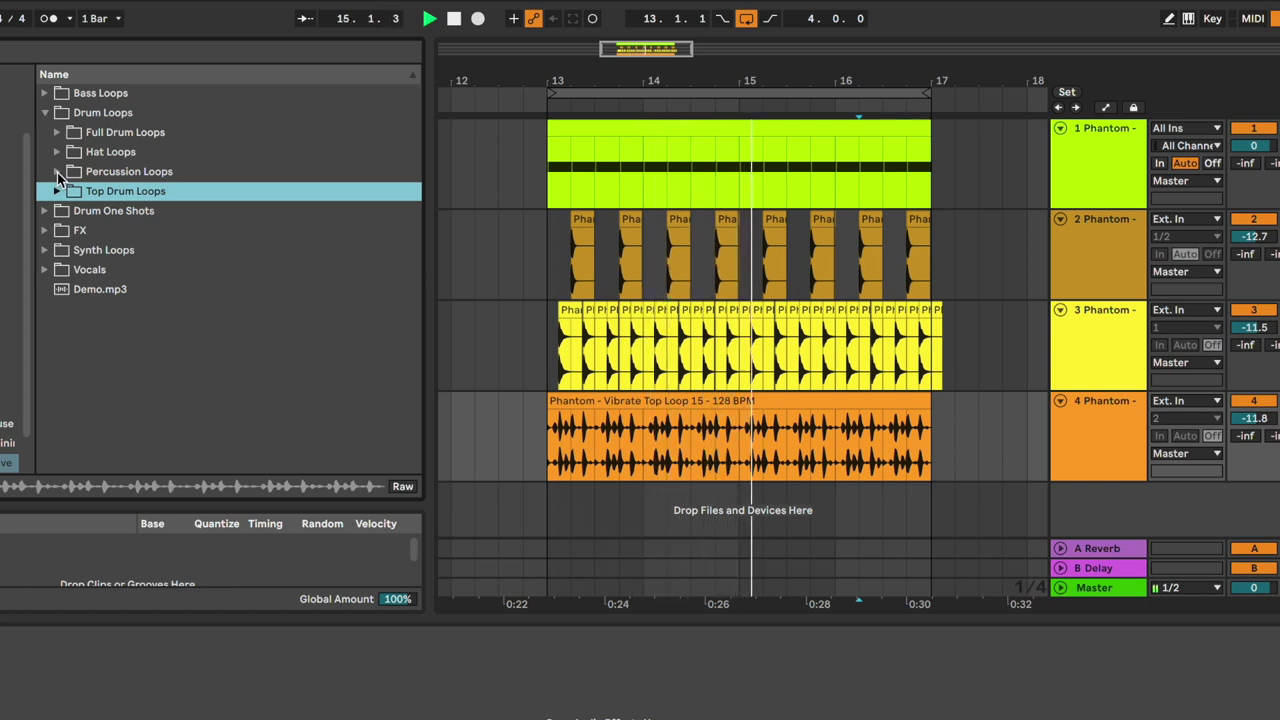
left_click(57, 172)
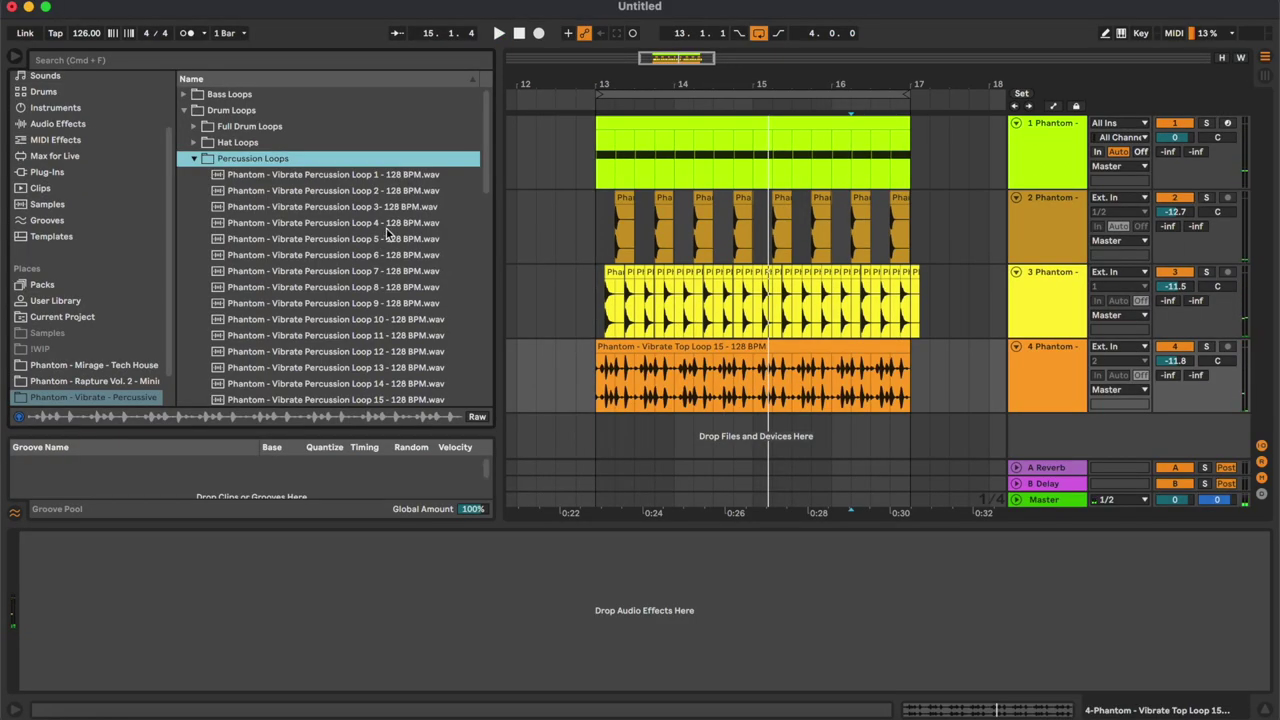
left_click(387, 223)
key("Down")
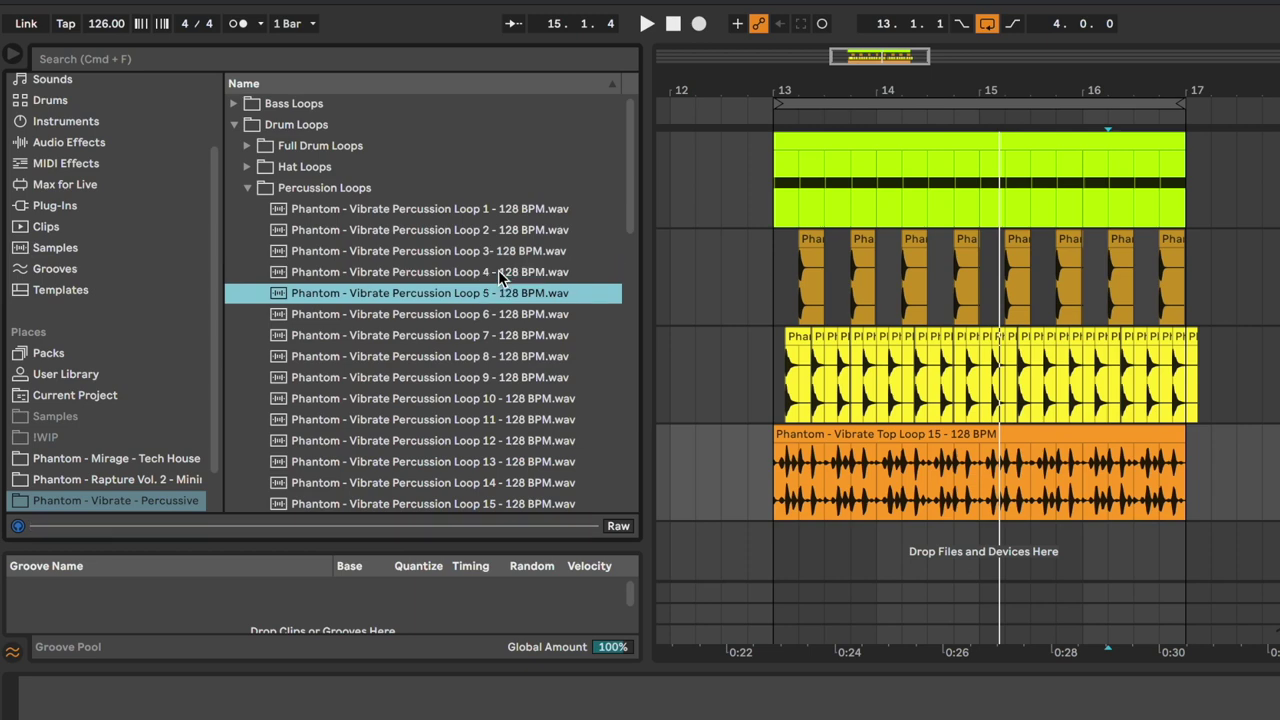
key("Down")
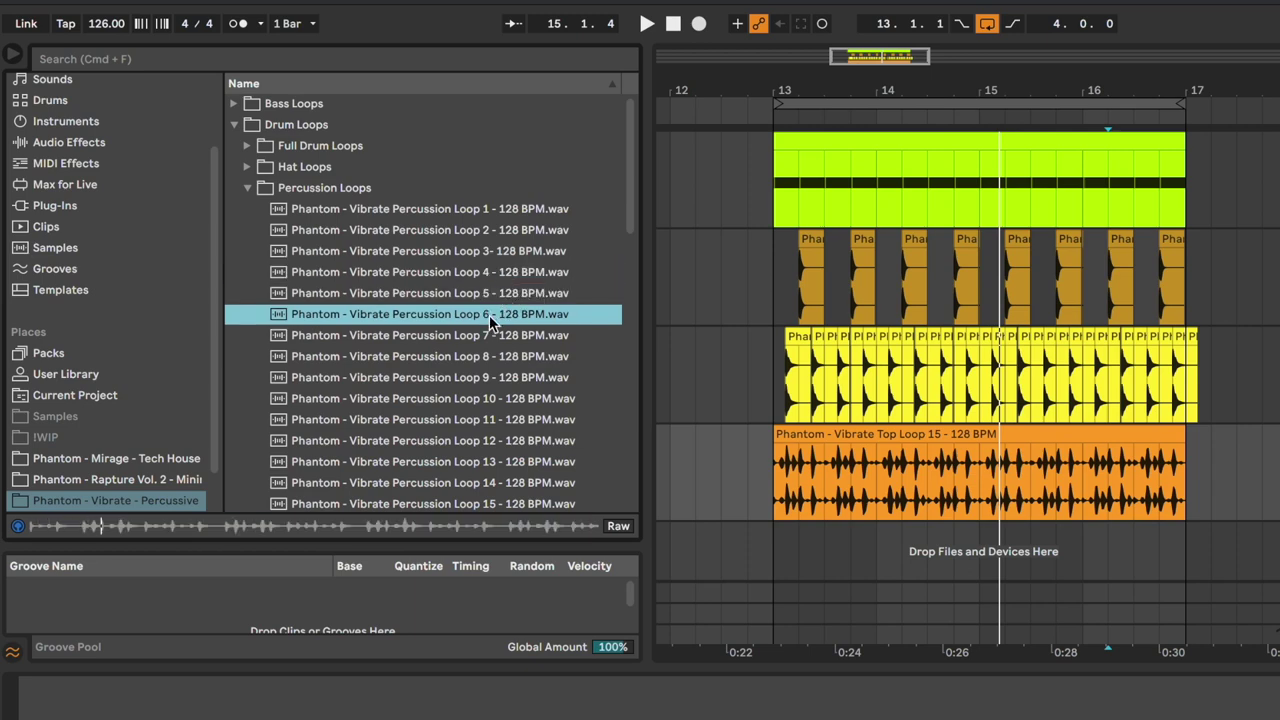
Place Phantom - Vibrate Percussion Loop 6 on a new track 5 from bar 13 and set its volume to -10.5 dB during playback.
left_click_drag(463, 320, 767, 533)
key("space")
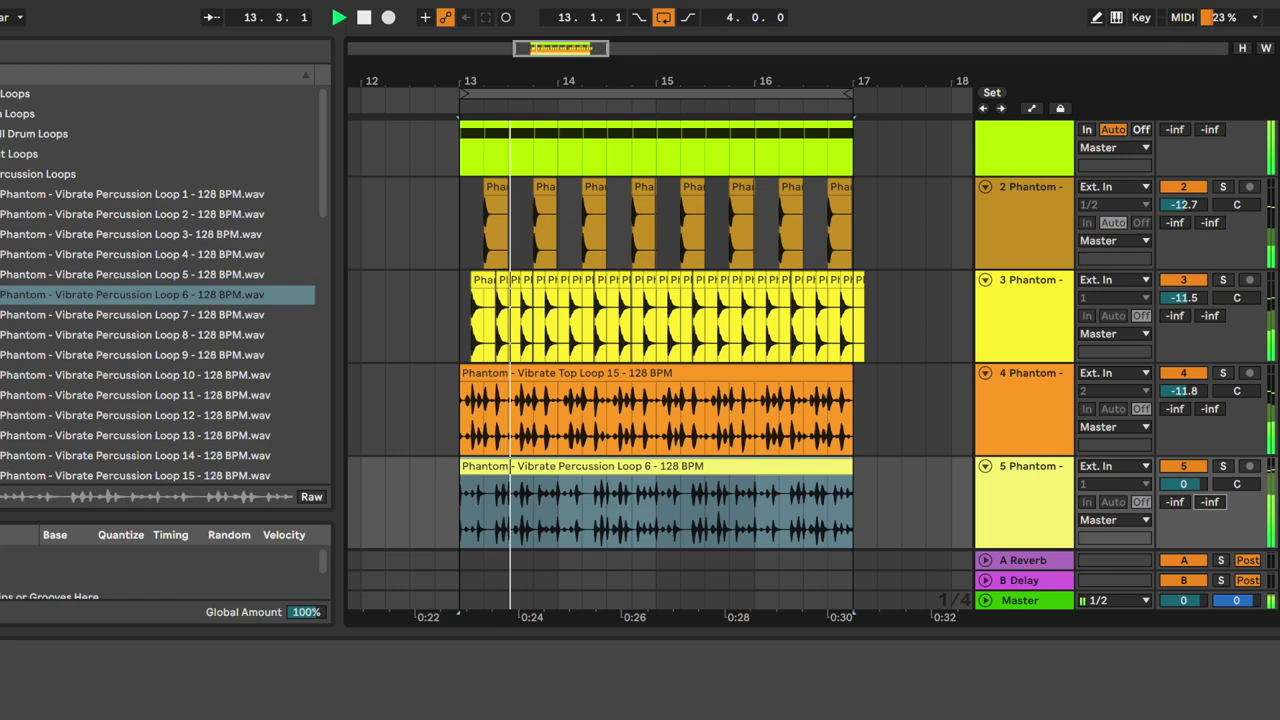
mouse_move(1200, 502)
left_mouse_down()
mouse_move(1190, 492)
mouse_move(1190, 505)
left_mouse_up()
left_click(713, 510)
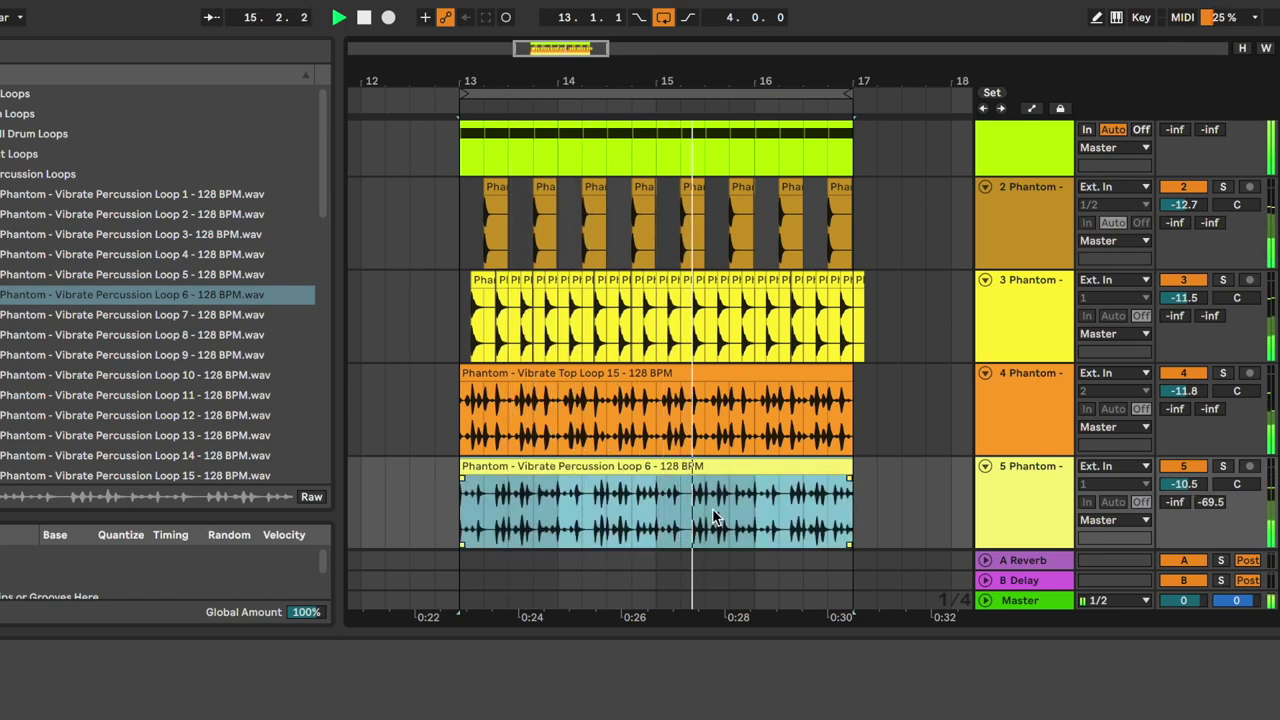
Collapse the device area, set the Percussion Loop 6 track's volume to -11.8 dB and listen to the layered loops.
scroll(714, 516, "down", 1)
scroll(913, 475, "up", 1)
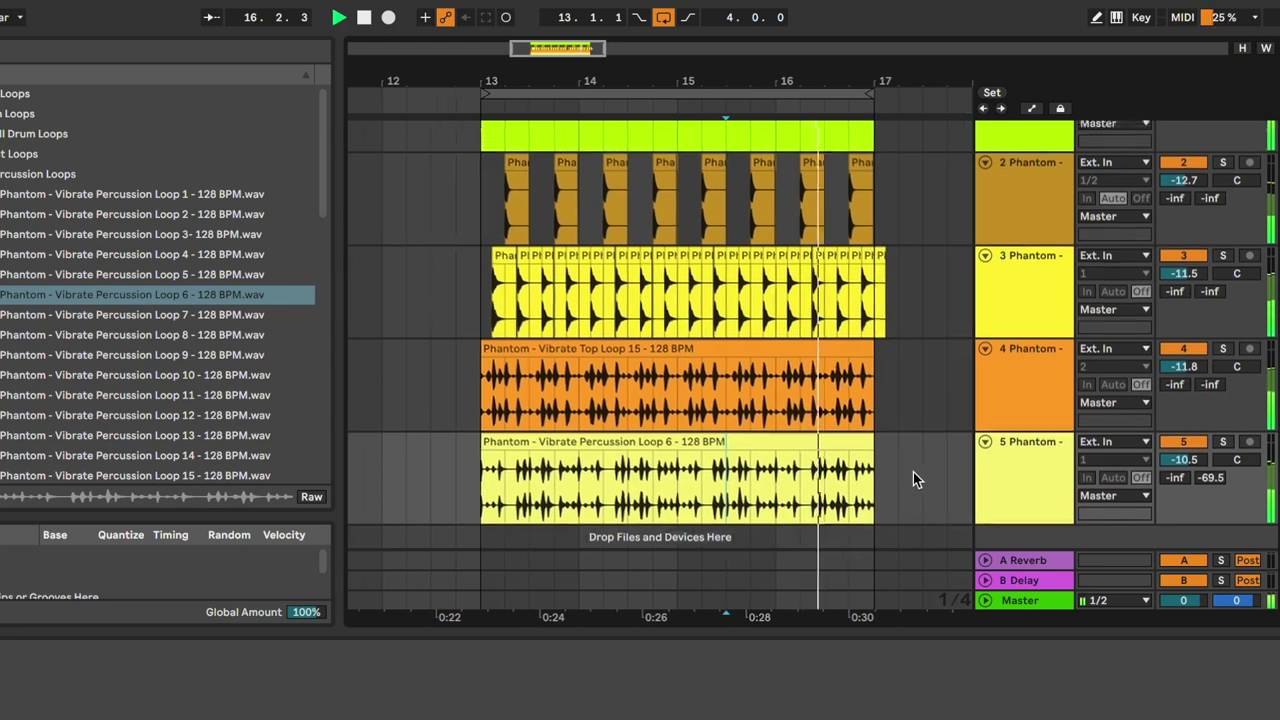
left_click(1250, 718)
left_click_drag(1197, 522, 1197, 526)
left_click(827, 429)
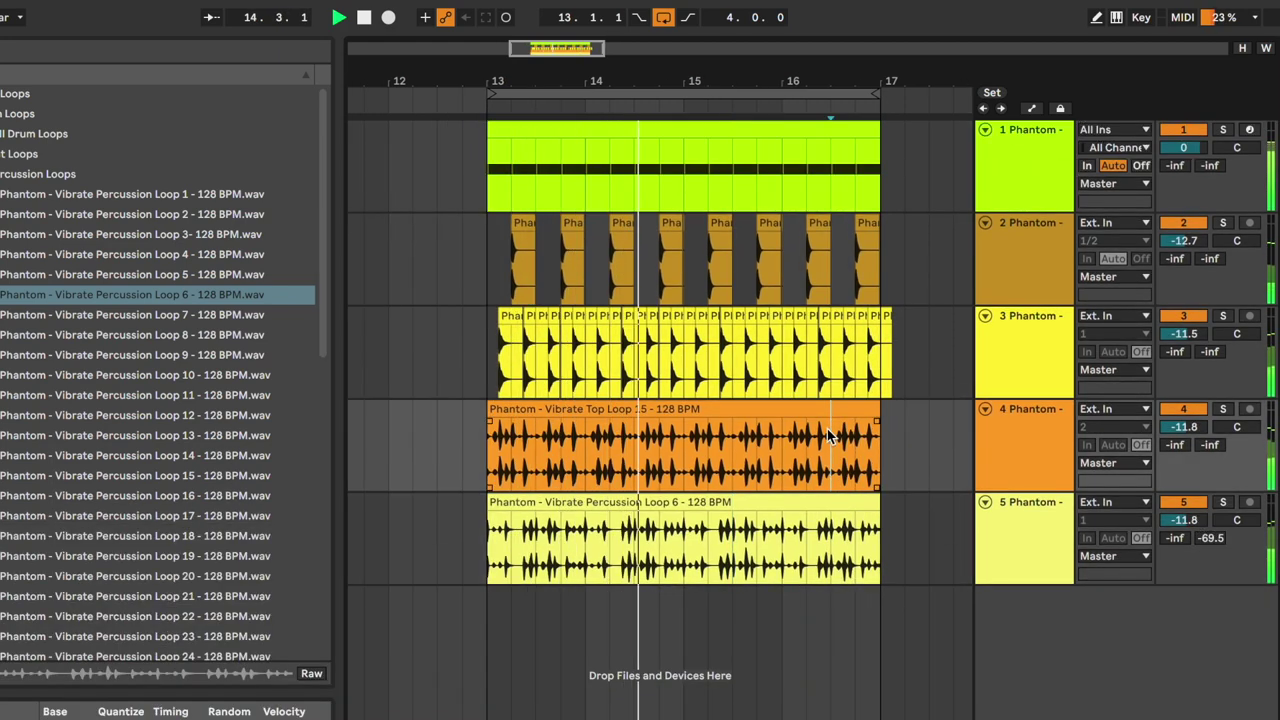
scroll(826, 428, "left", 2)
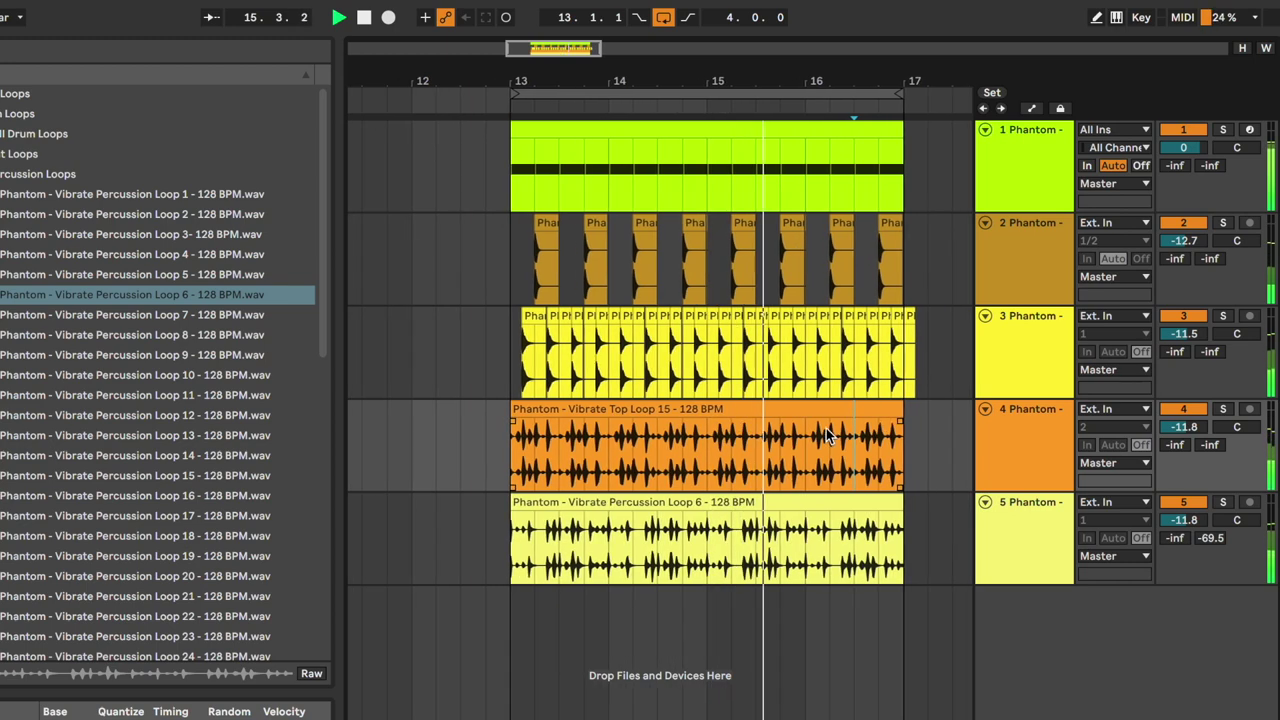
Place Phantom - Vibrate Percussion Loop 16 on a new track 6 from bar 13 and set its volume to -16.5 dB.
left_click(158, 497)
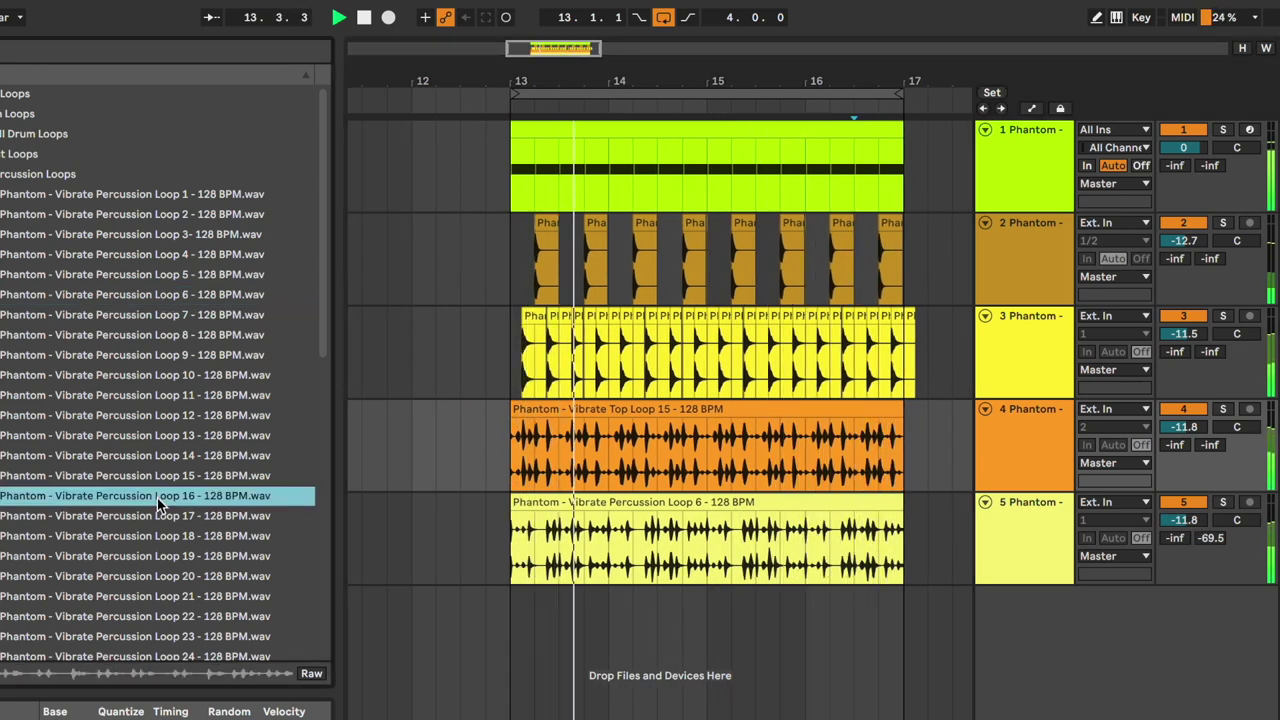
left_click_drag(158, 505, 505, 643)
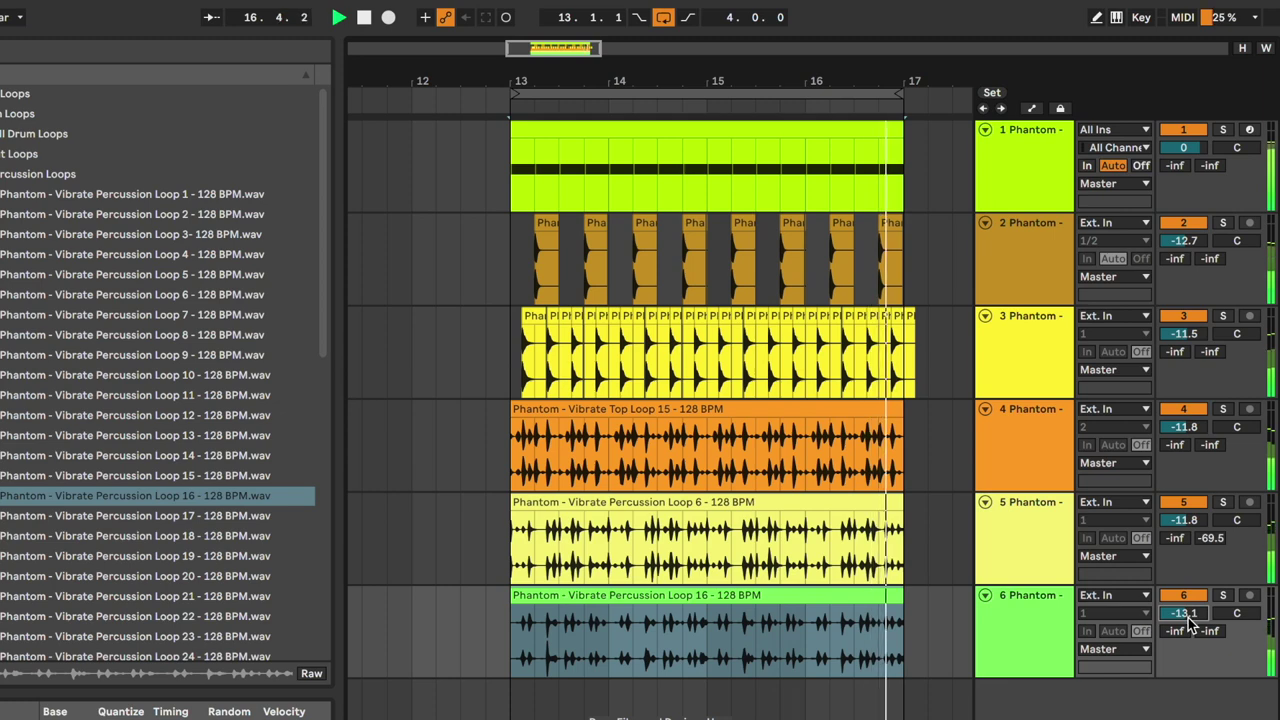
left_click_drag(1188, 618, 1188, 630)
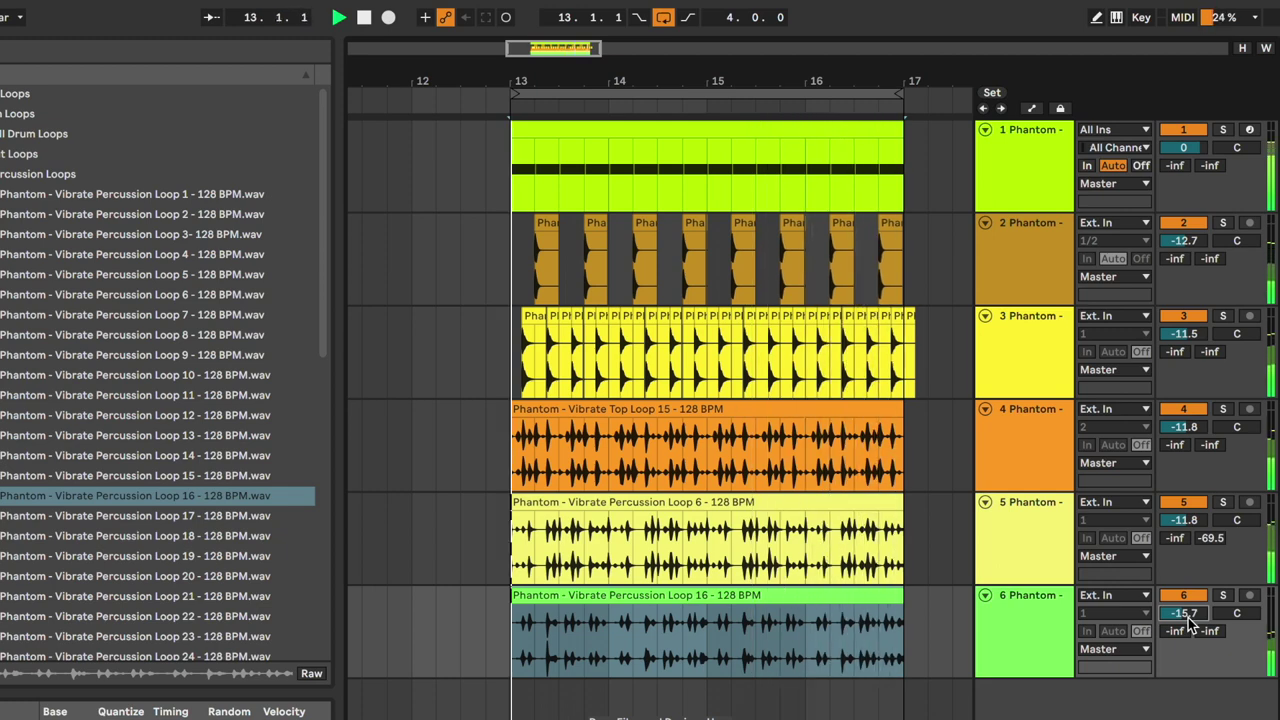
left_click_drag(1189, 617, 1189, 623)
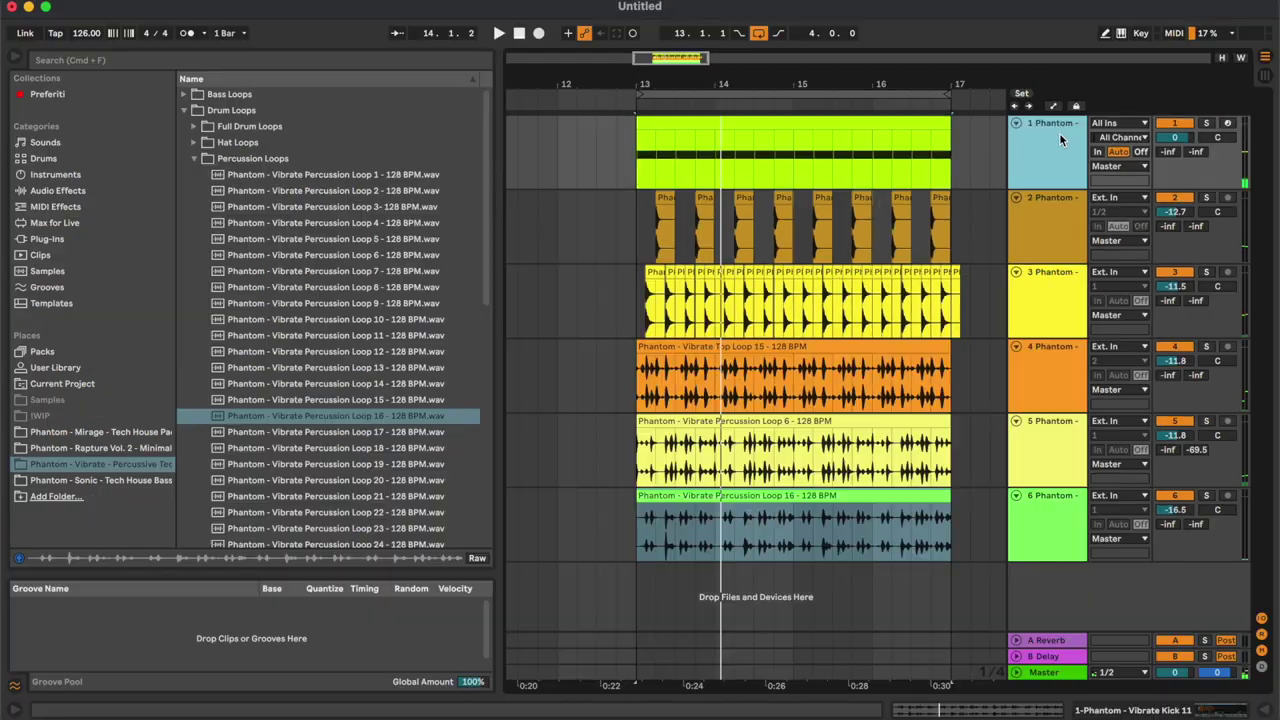
Insert a MIDI track below the kick track and load Rob Papen's SubBoomBass2 plug-in on it.
key("super+shift+t")
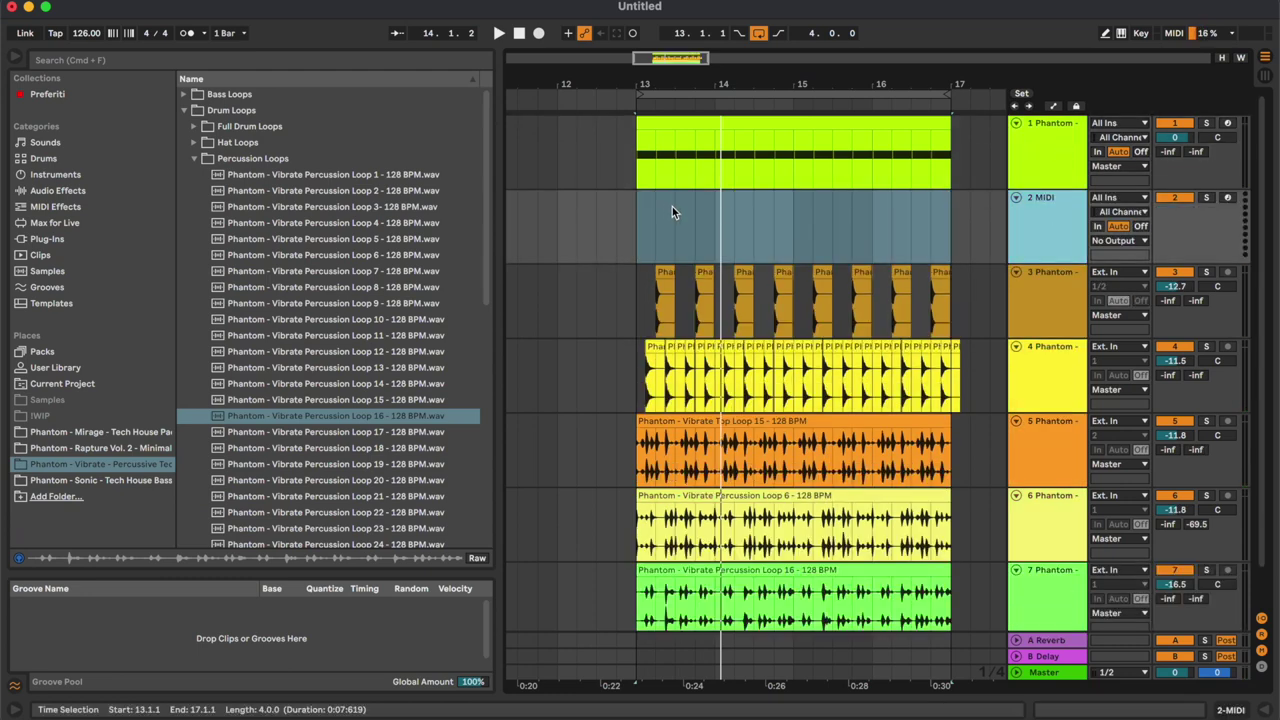
left_click(45, 239)
left_click(251, 247)
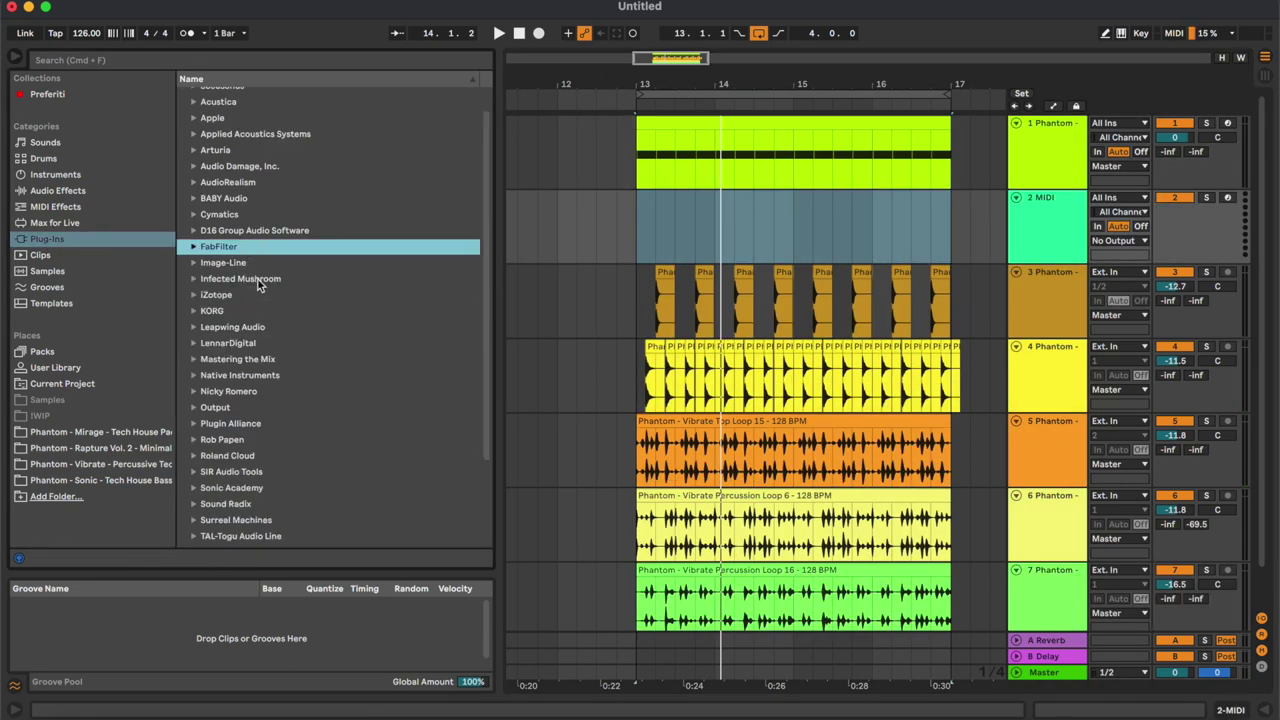
scroll(335, 447, "down", 1)
left_click(263, 404)
left_click(263, 404)
left_click_drag(272, 452, 742, 240)
Load the bass- Desert 13 preset from SubBoomBass2's 03 Bass Presets 01 bank and close the plug-in window.
left_click(190, 101)
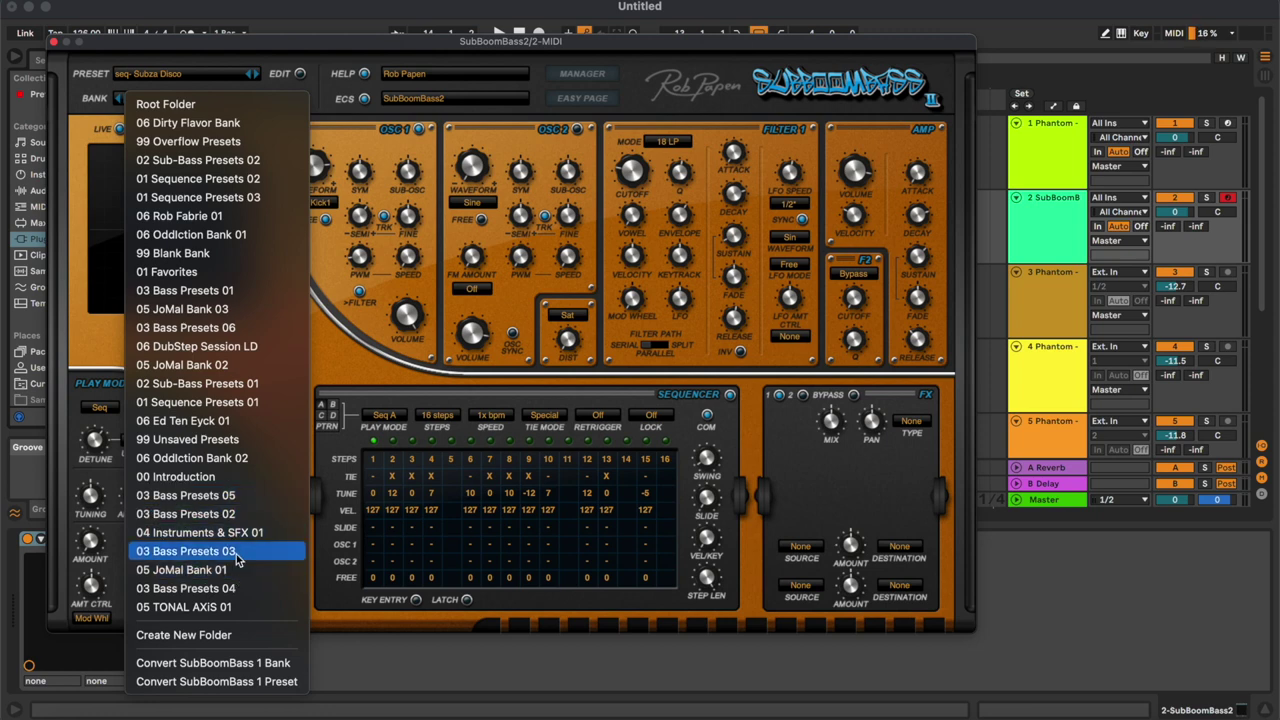
left_click(237, 291)
left_click(232, 74)
mouse_move(237, 80)
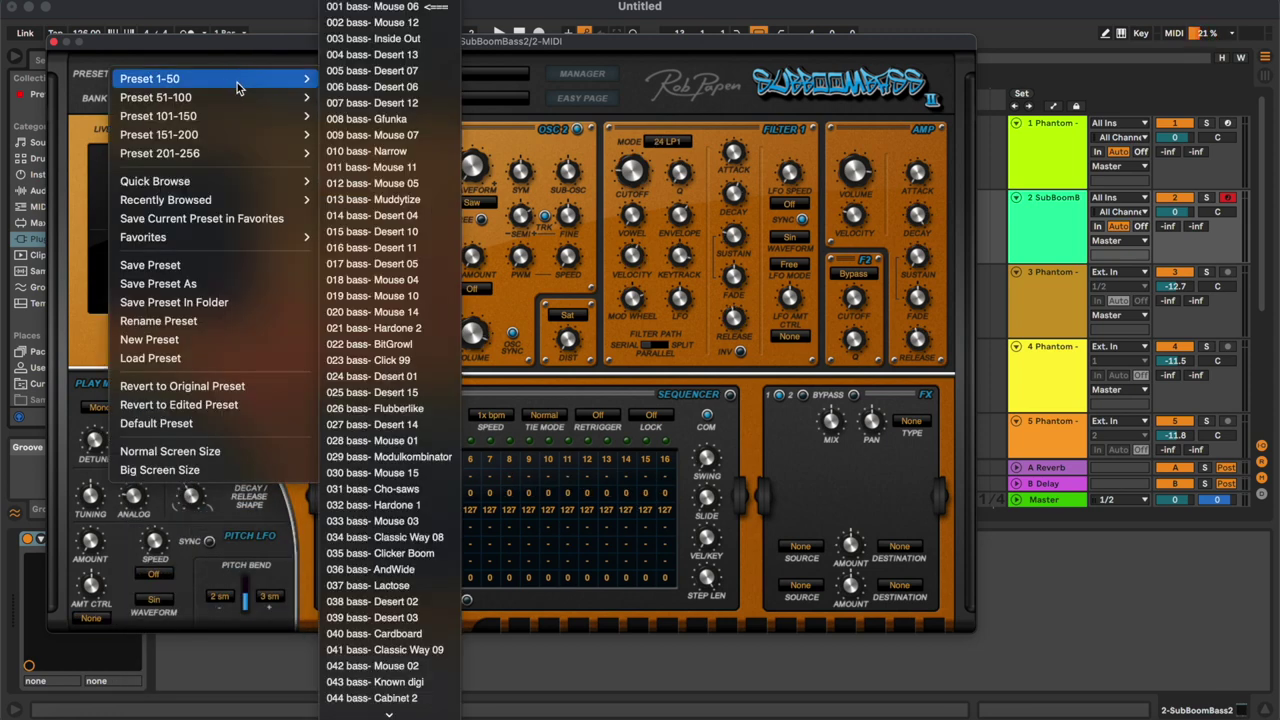
left_click(372, 54)
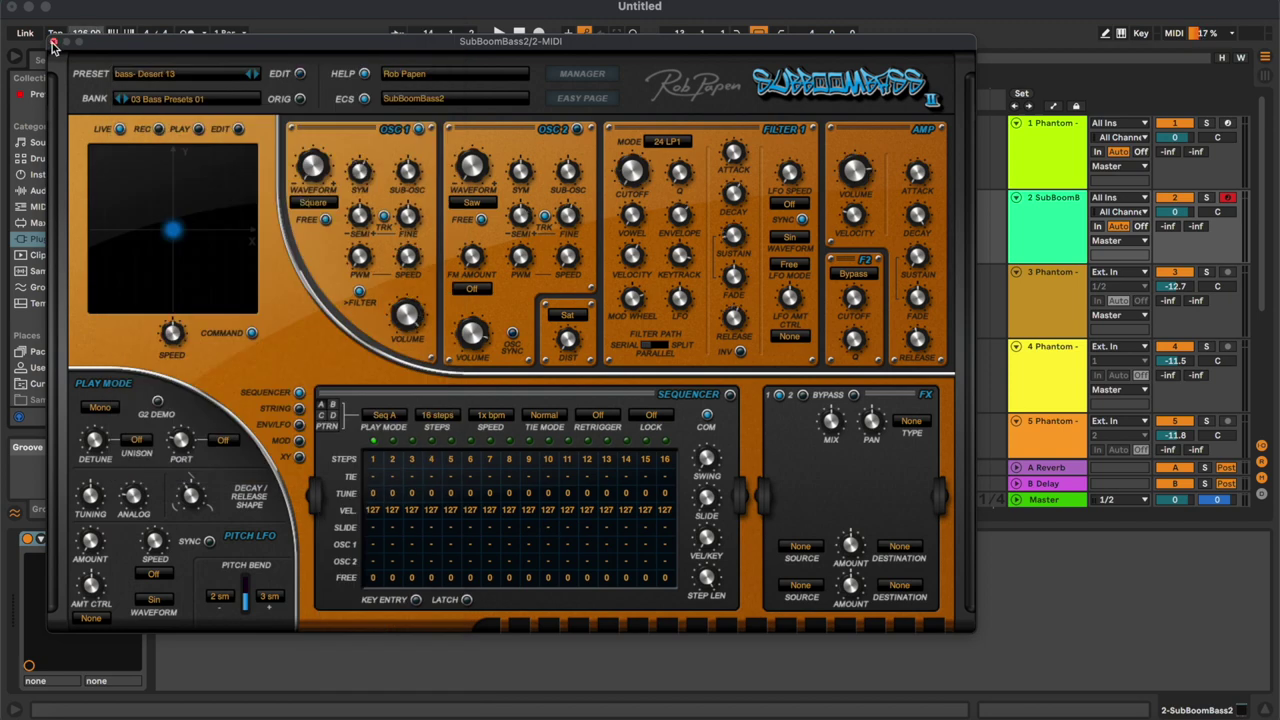
left_click(53, 43)
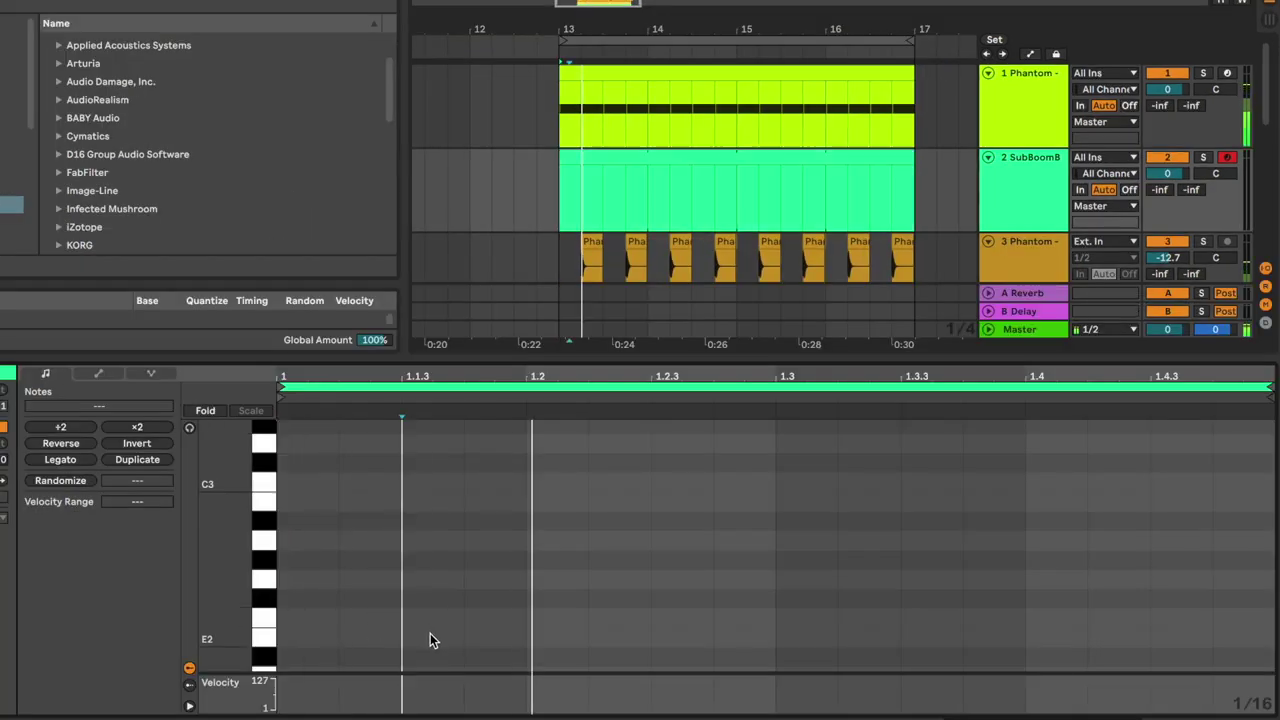
Enter an eighth-note E1 at 1.1.1 and a sixteenth-note E1 at 1.1.4 in the one-bar bass clip.
double_click(430, 635)
key("shift+Right")
key("shift+Down")
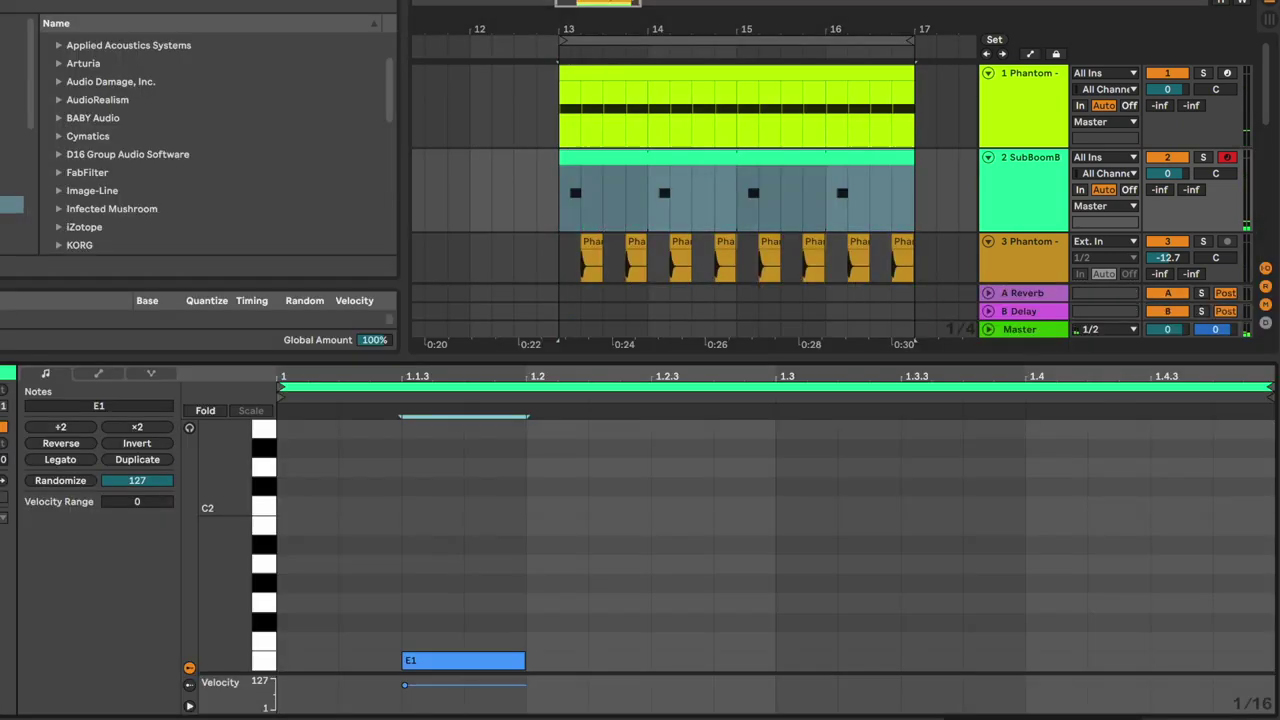
key("Left")
key("Left")
double_click(474, 660)
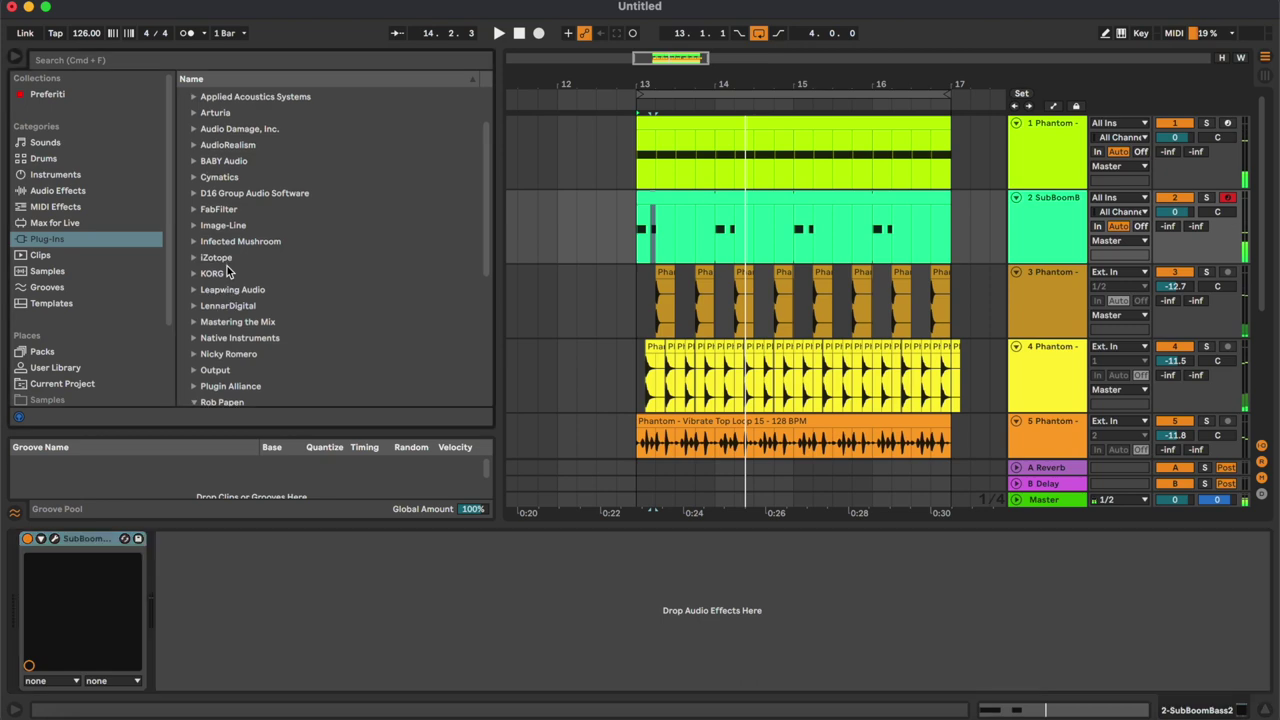
Load Xfer Records' LFOTool after SubBoomBass2 on the bass track and start playback.
scroll(228, 270, "down", 5)
scroll(248, 350, "down", 2)
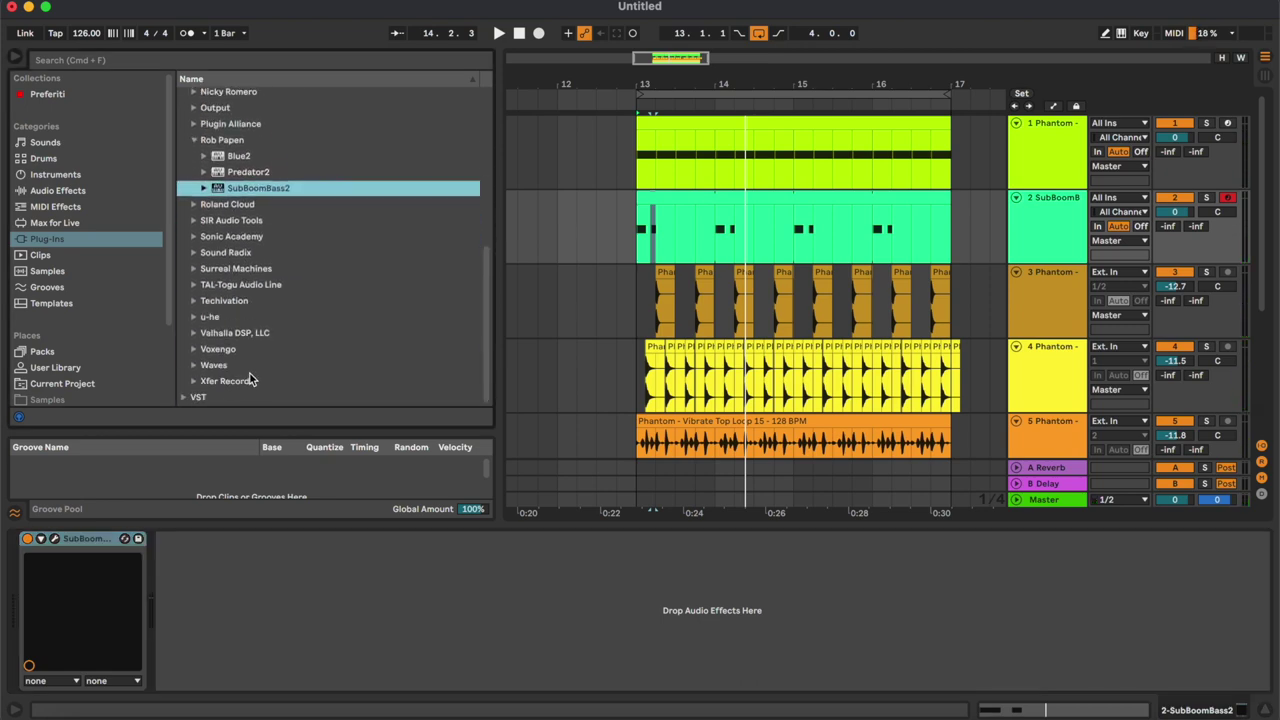
left_click(226, 381)
double_click(243, 365)
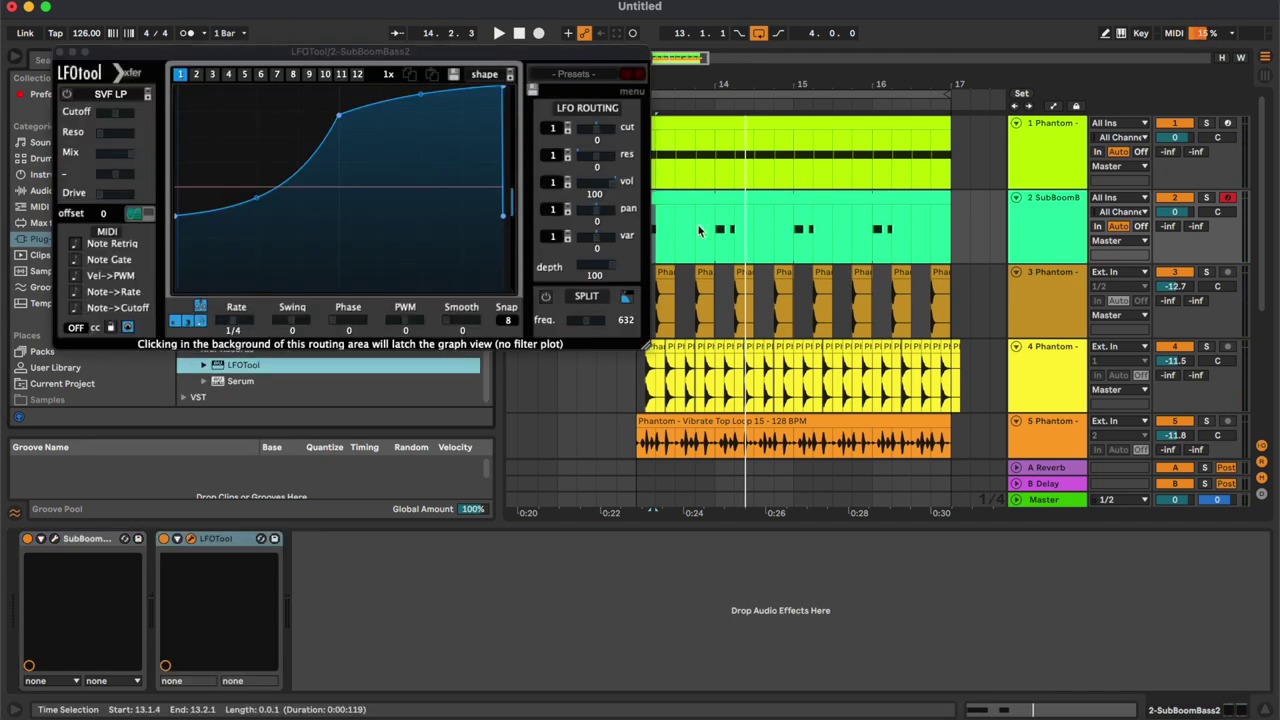
key("space")
Reshape the LFOTool volume curve into a deep ducking dip that rises steeply to full level around mid-beat, and close the plug-in.
left_click_drag(355, 53, 740, 240)
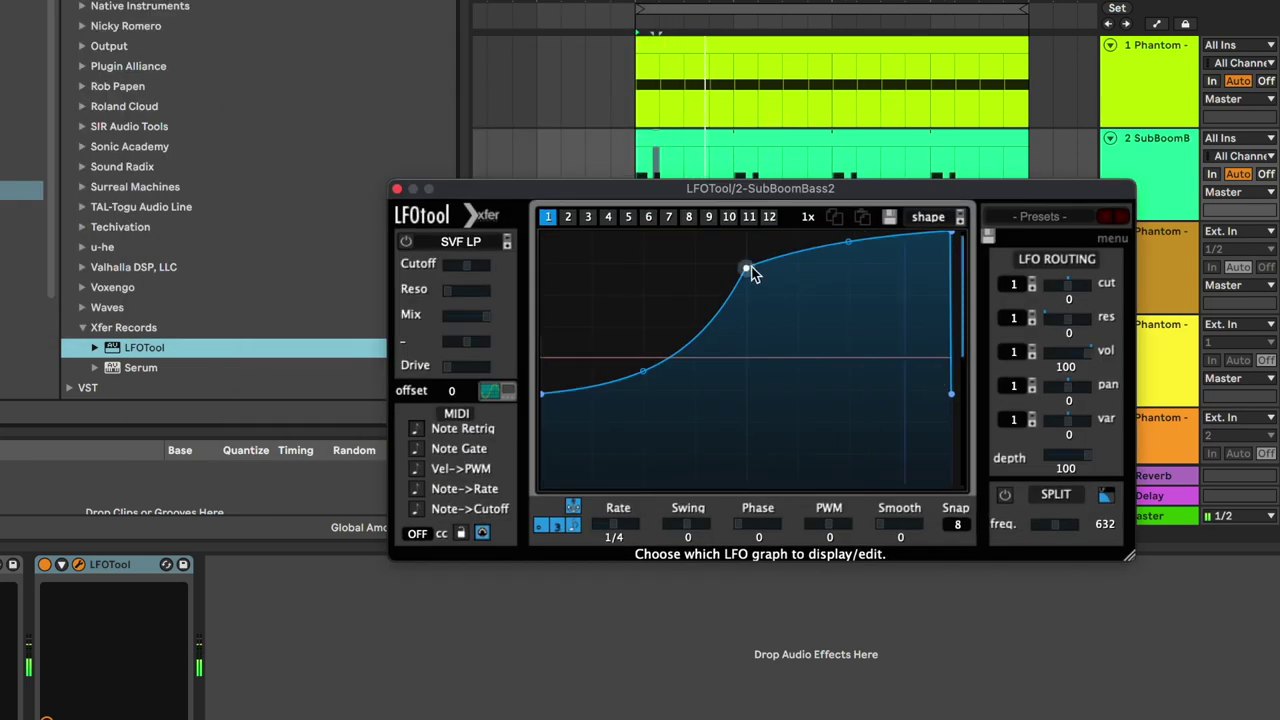
left_click_drag(728, 304, 727, 245)
left_click_drag(751, 196, 743, 193)
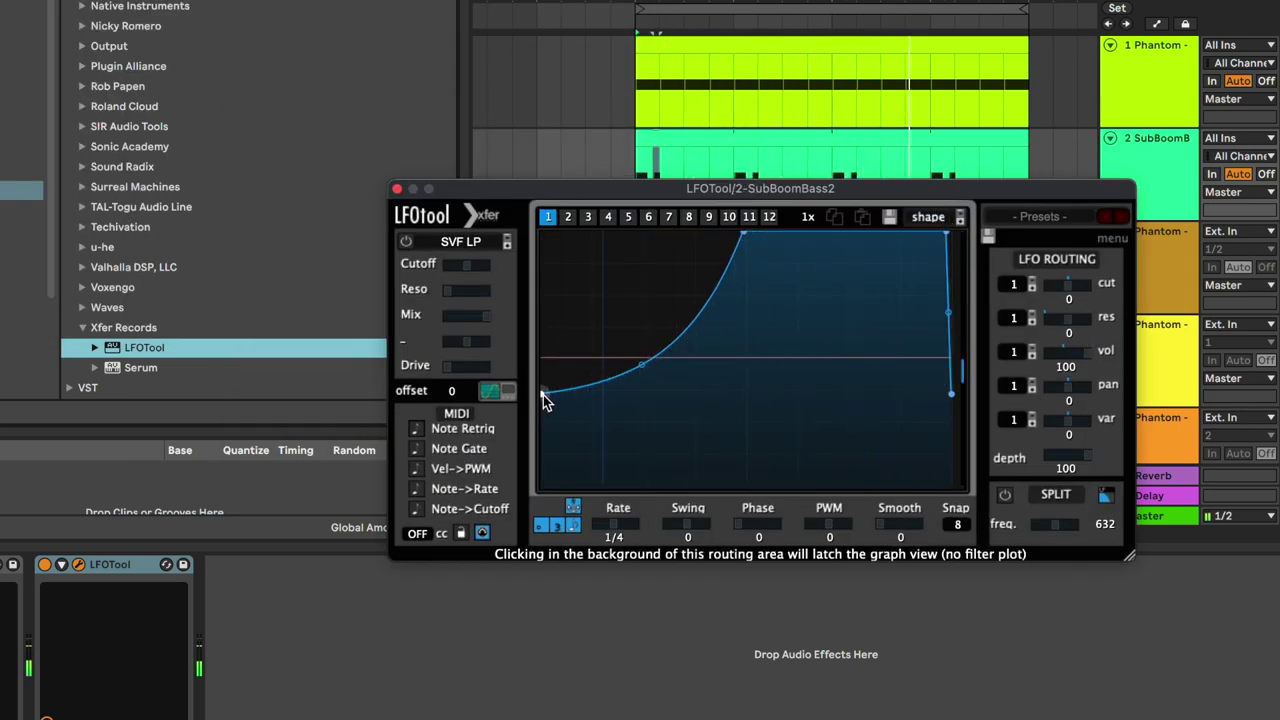
left_click_drag(545, 400, 543, 470)
left_click_drag(641, 364, 639, 467)
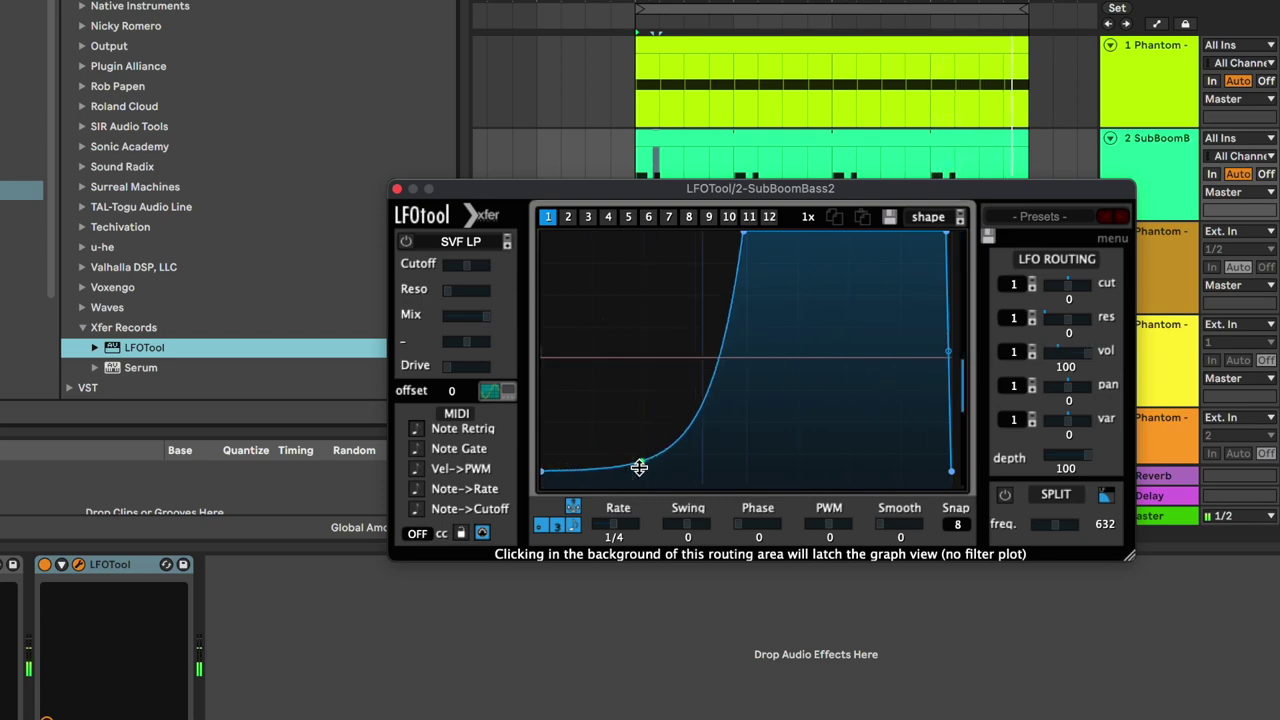
left_click(397, 189)
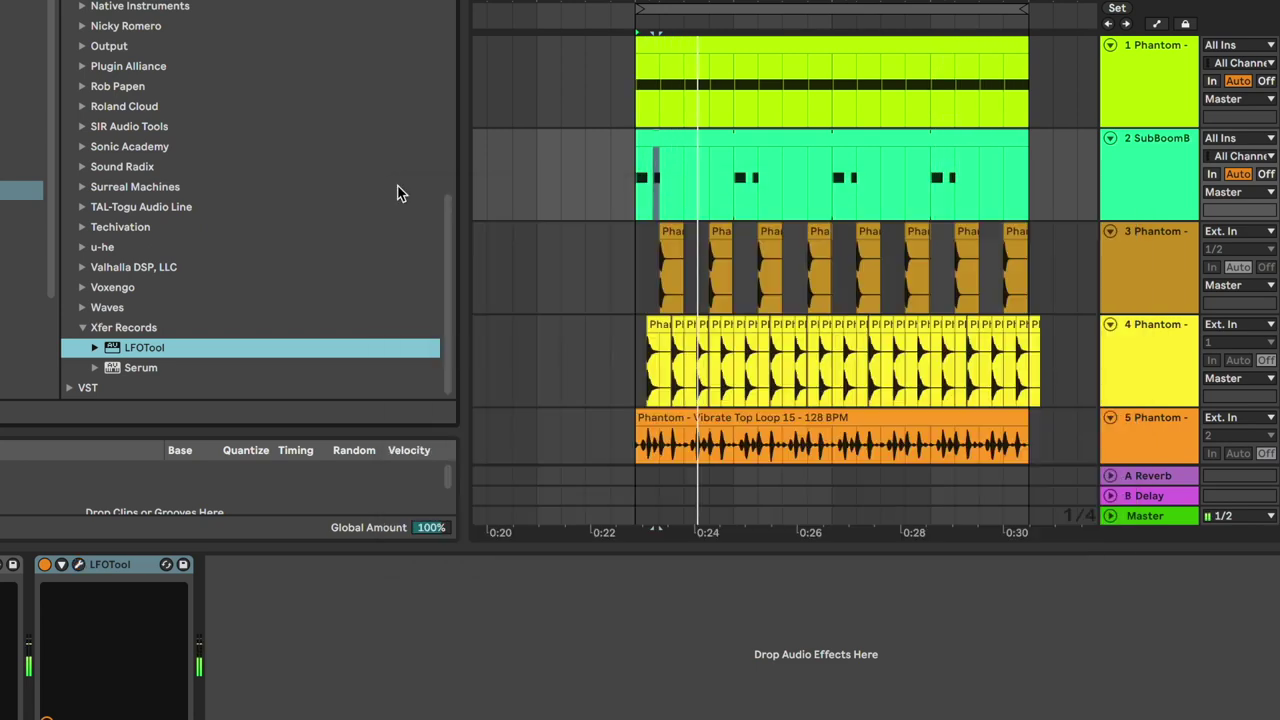
Open the bass clip and add a sixteenth-note E1 at 1.2.2 and an eighth-note A1 at 1.2.3.
double_click(790, 140)
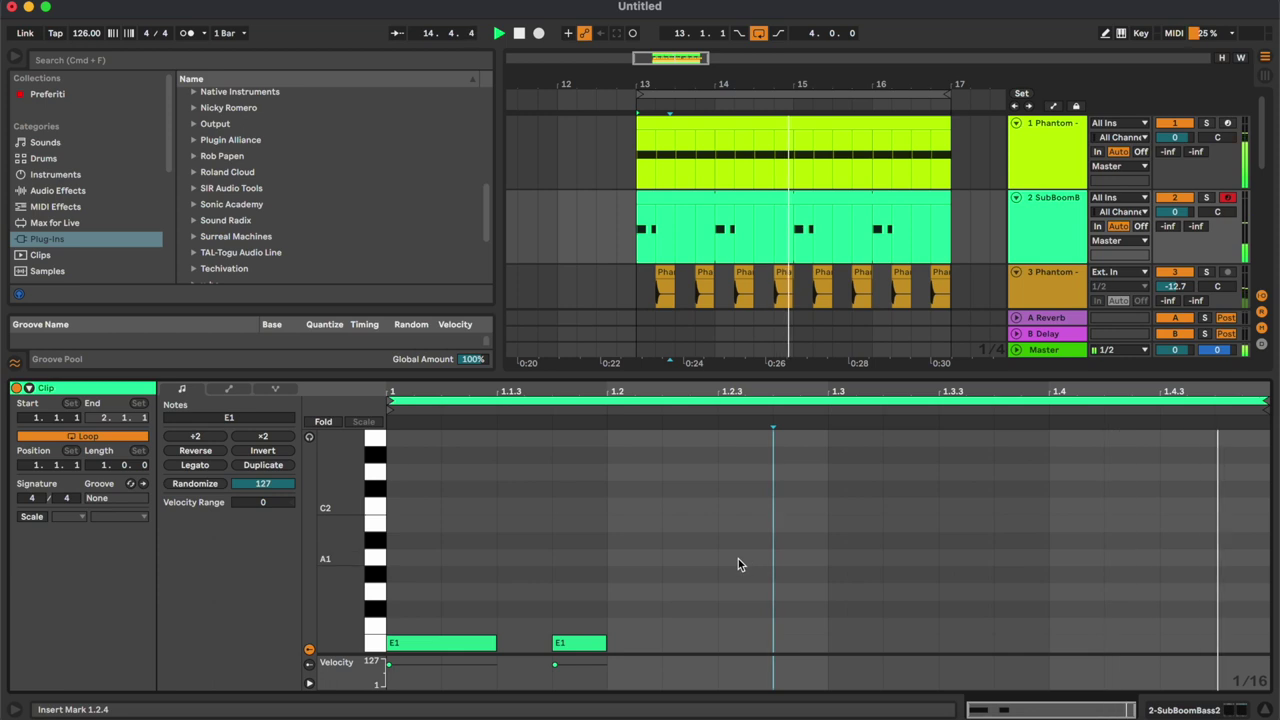
double_click(738, 558)
key("Down")
left_click_drag(753, 578, 697, 648)
double_click(735, 553)
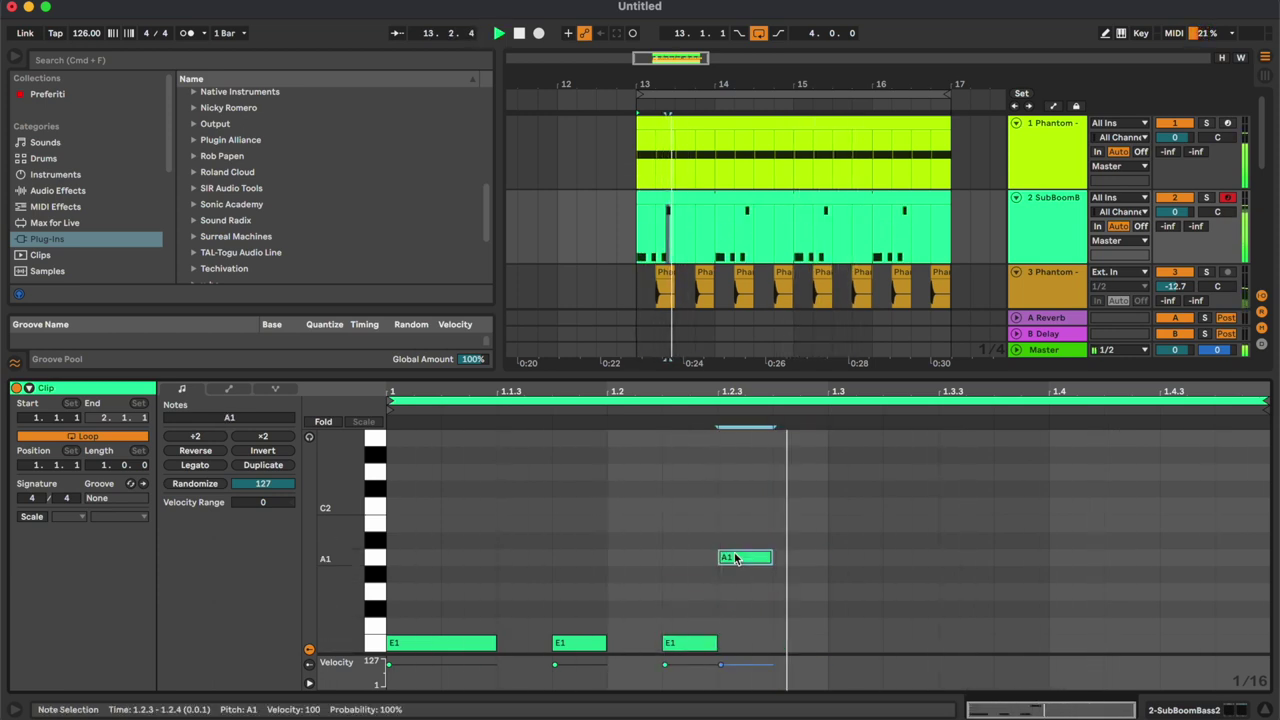
key("shift+Right")
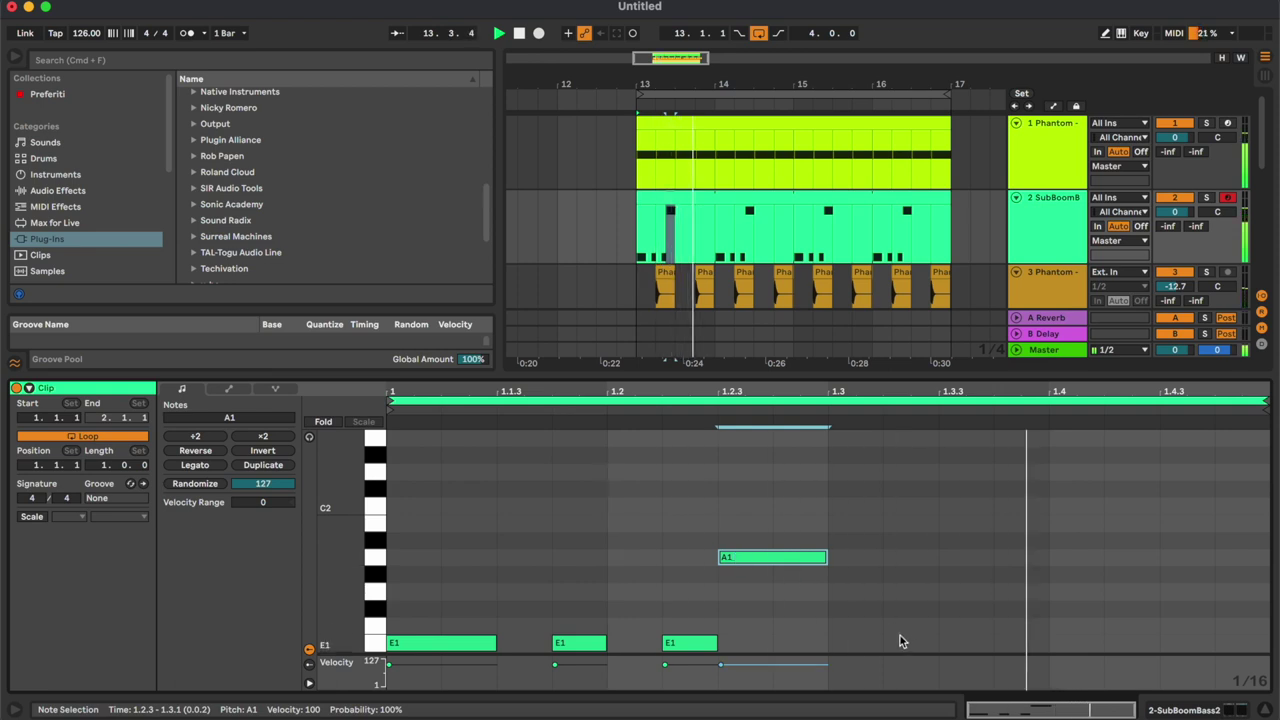
Add a note at 1.3.2 of the bass clip, settle its pitch on E1 and extend it to an eighth note.
double_click(894, 594)
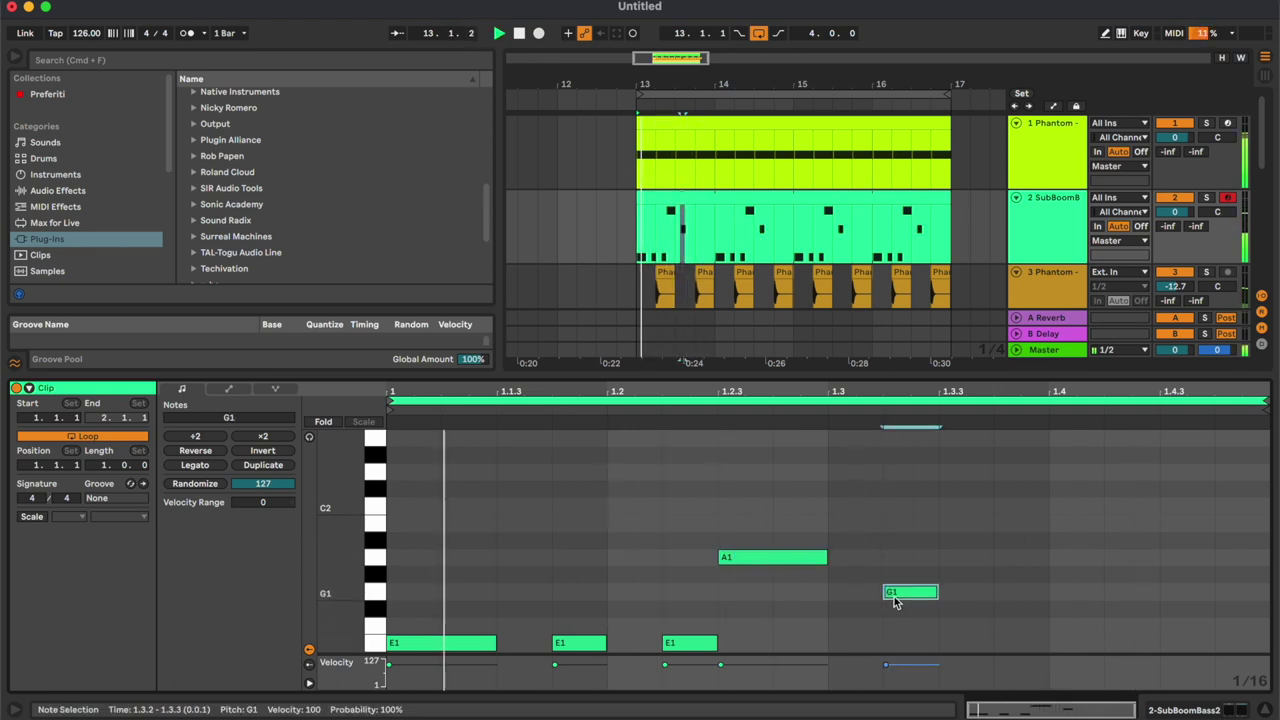
key("Down")
key("Down")
key("Down")
key("Up")
key("Up")
key("Down")
key("Down")
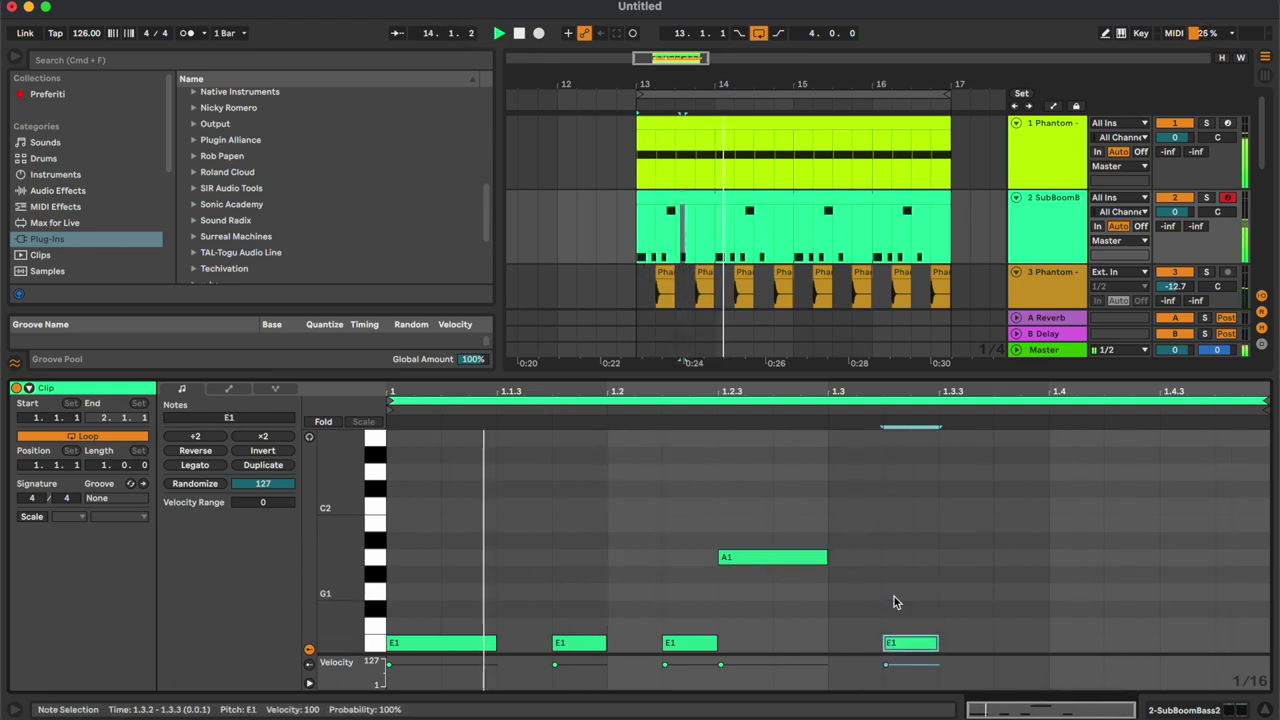
key("shift+Right")
Add a sixteenth-note E1 at 1.3.4 and an eighth-note E1 at 1.4.3, then select the bass track.
double_click(1023, 644)
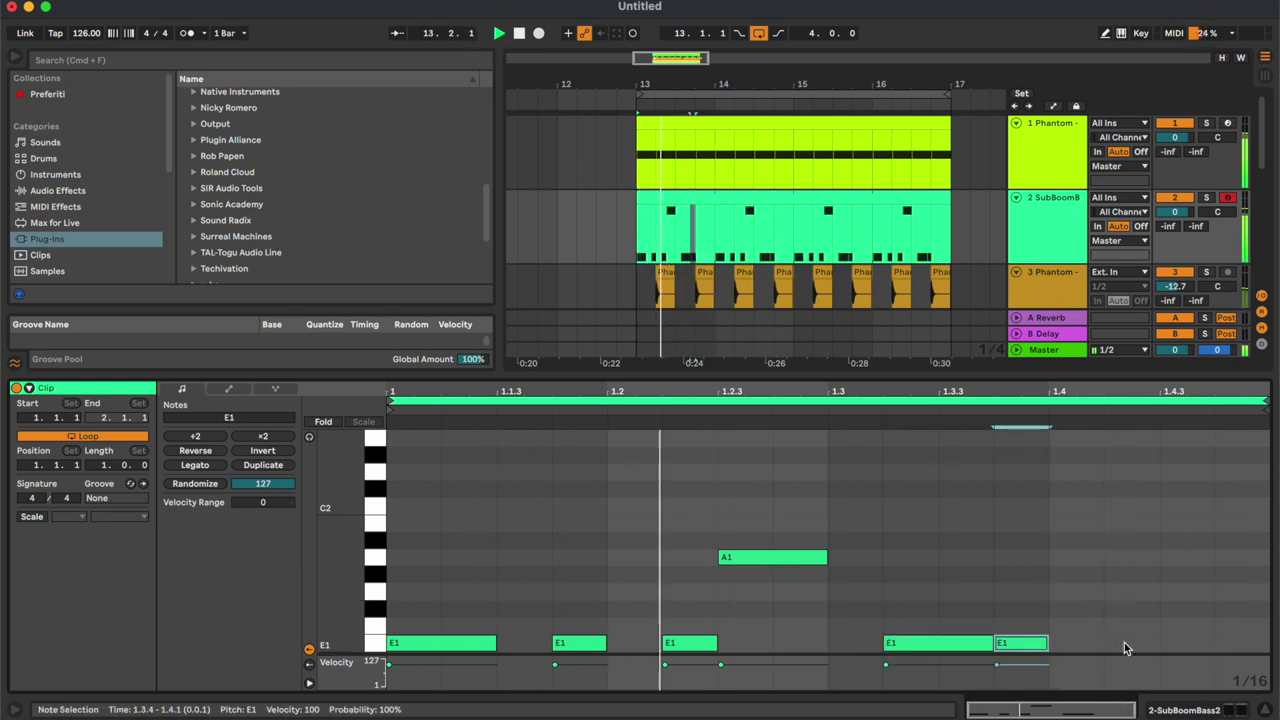
double_click(1163, 644)
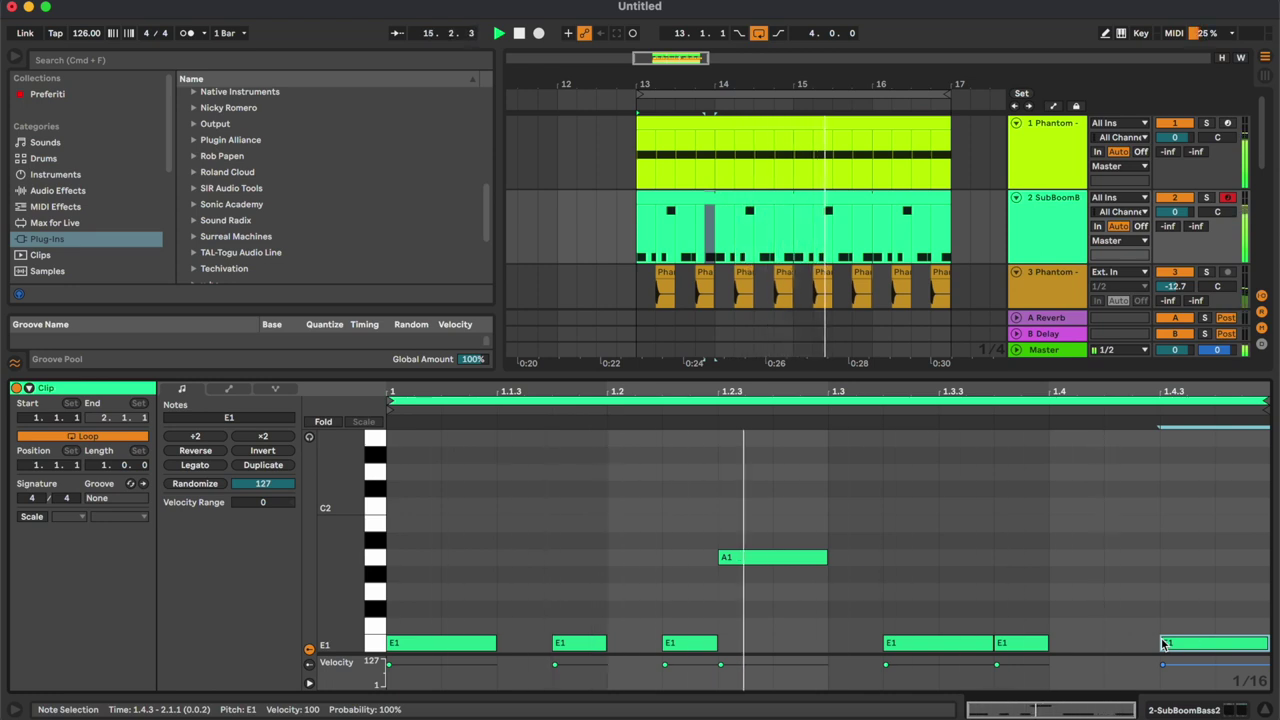
key("shift+Left")
key("shift+Right")
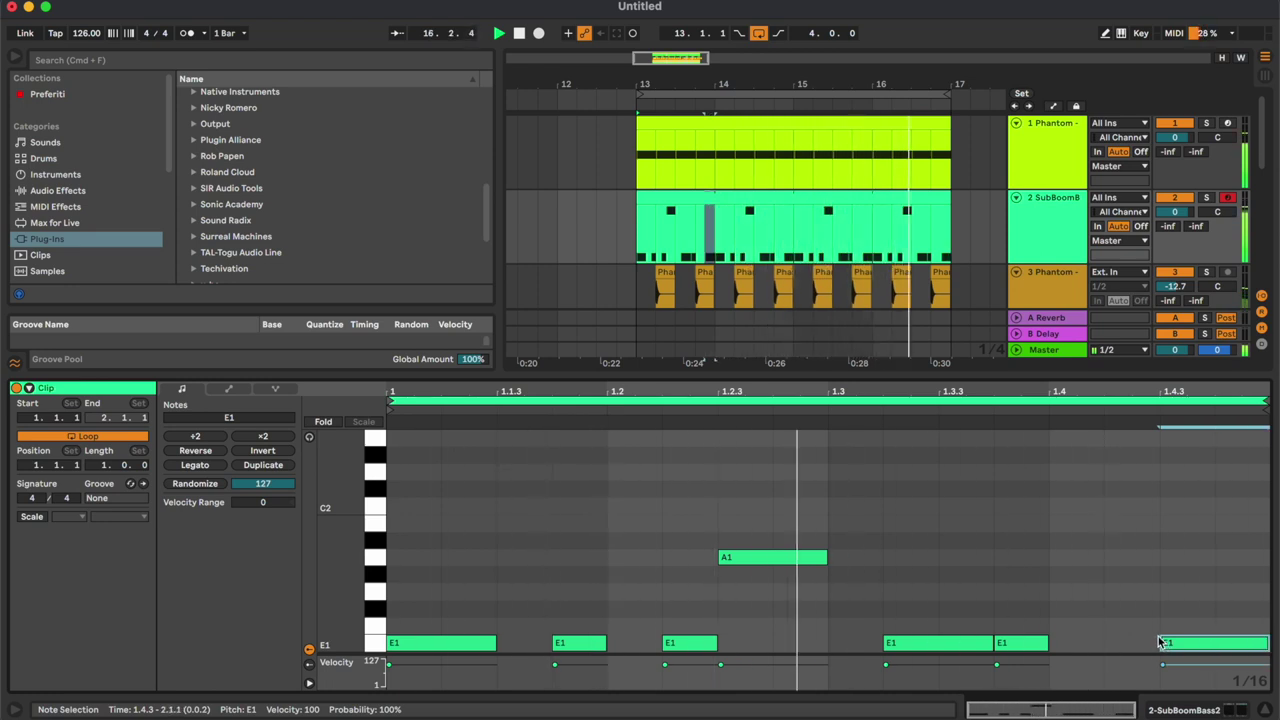
left_click(1068, 241)
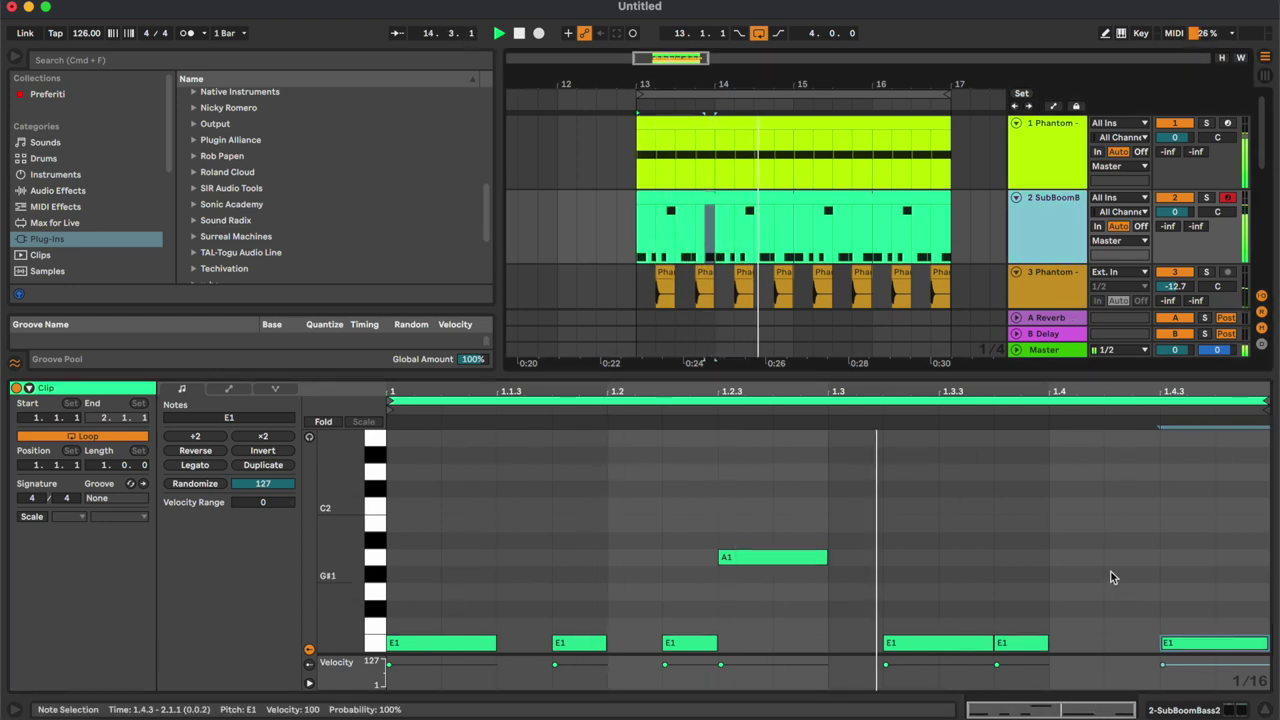
Repitch the sixteenth note at 1.3.4 to G1, trying A1 first, and collapse the detail area.
left_click_drag(1010, 642, 1030, 562)
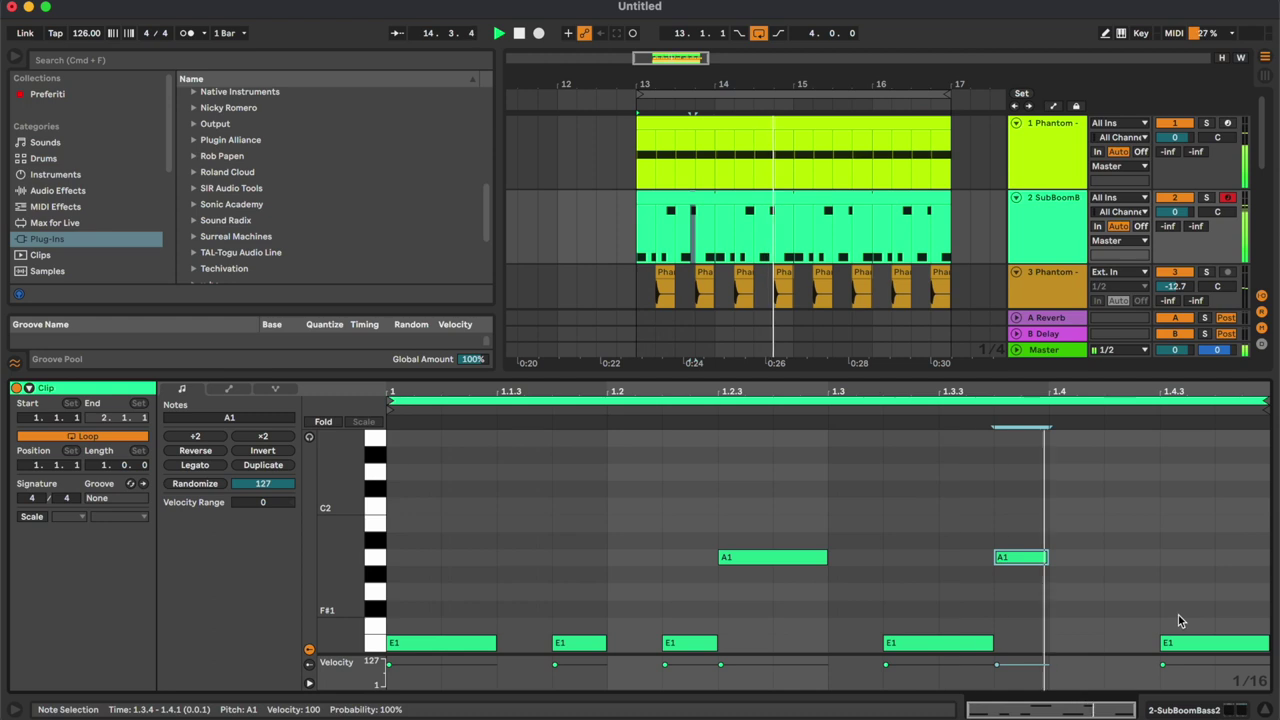
left_click_drag(1037, 562, 1037, 595)
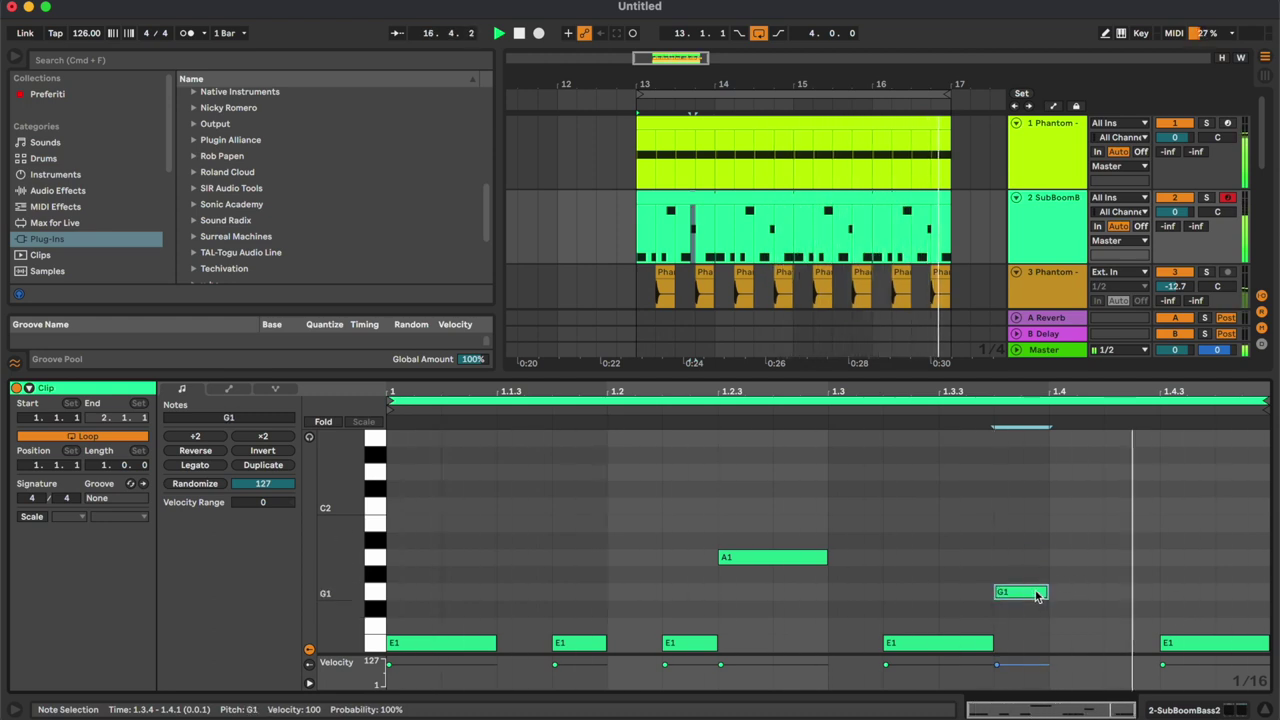
left_click(1036, 236)
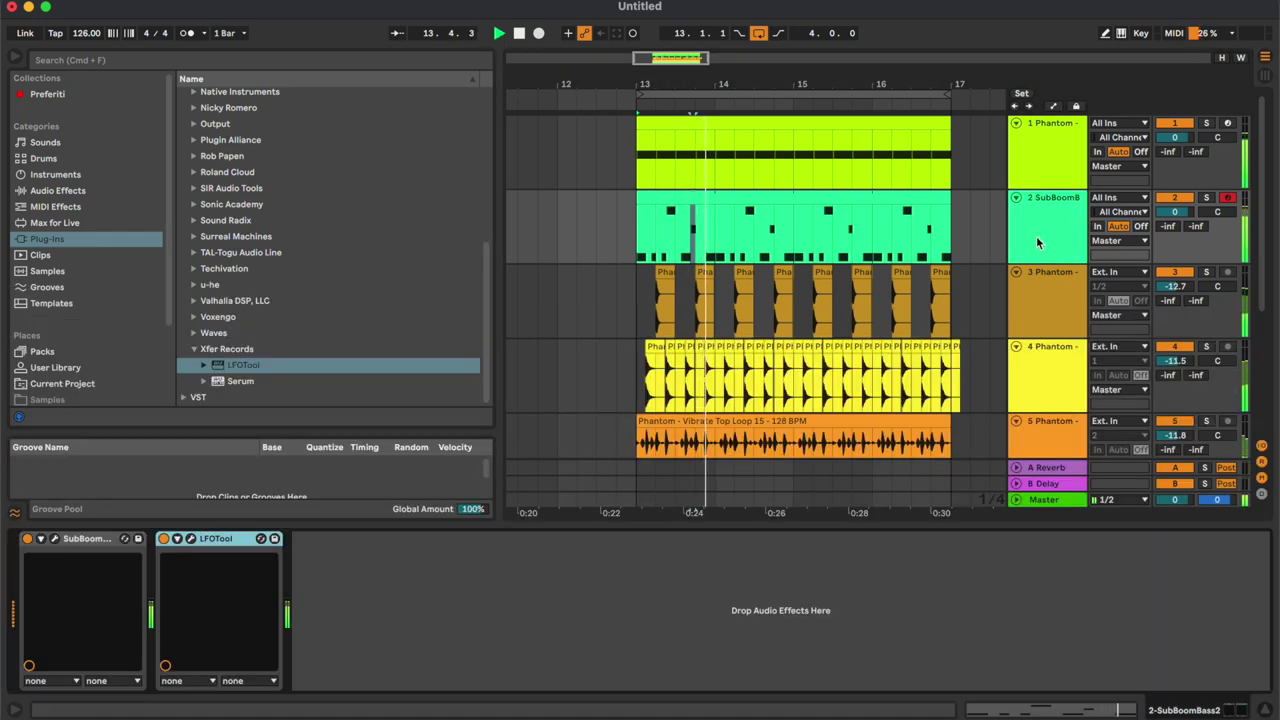
left_click(1270, 710)
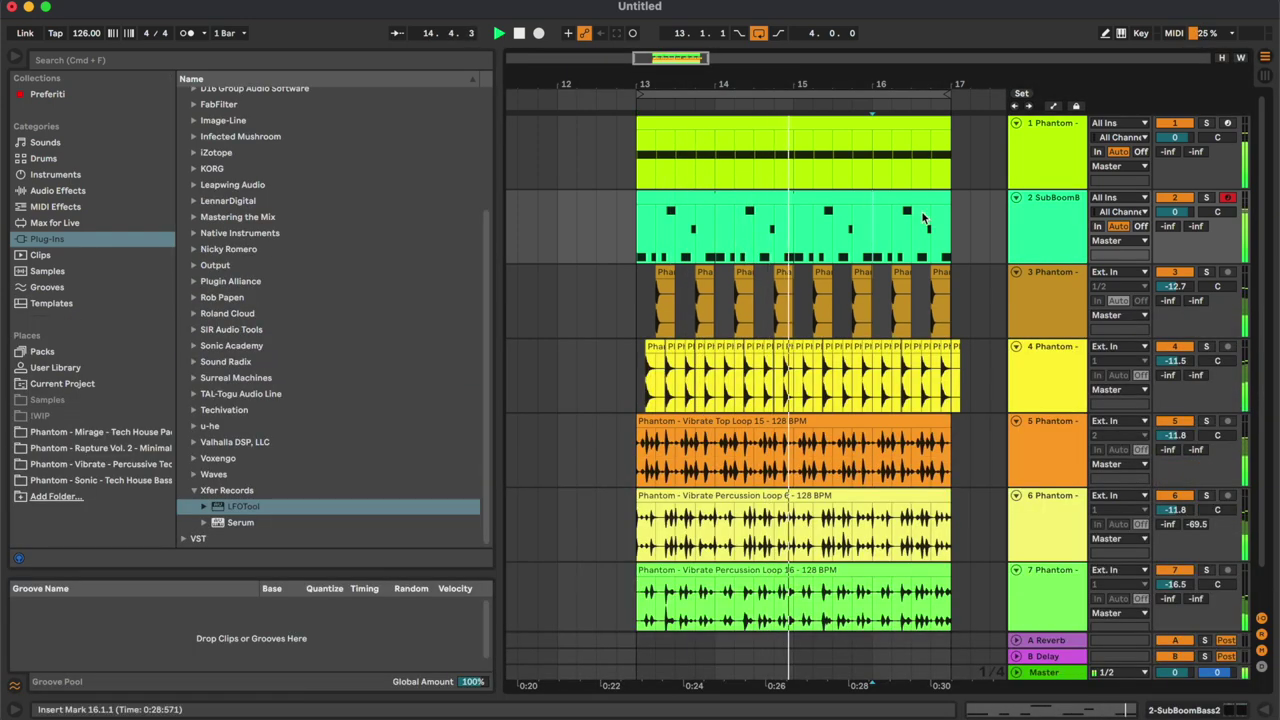
Consolidate the repeated bass clips from bar 13 to 17 into one four-bar clip and play it from its third bar.
left_click(913, 197)
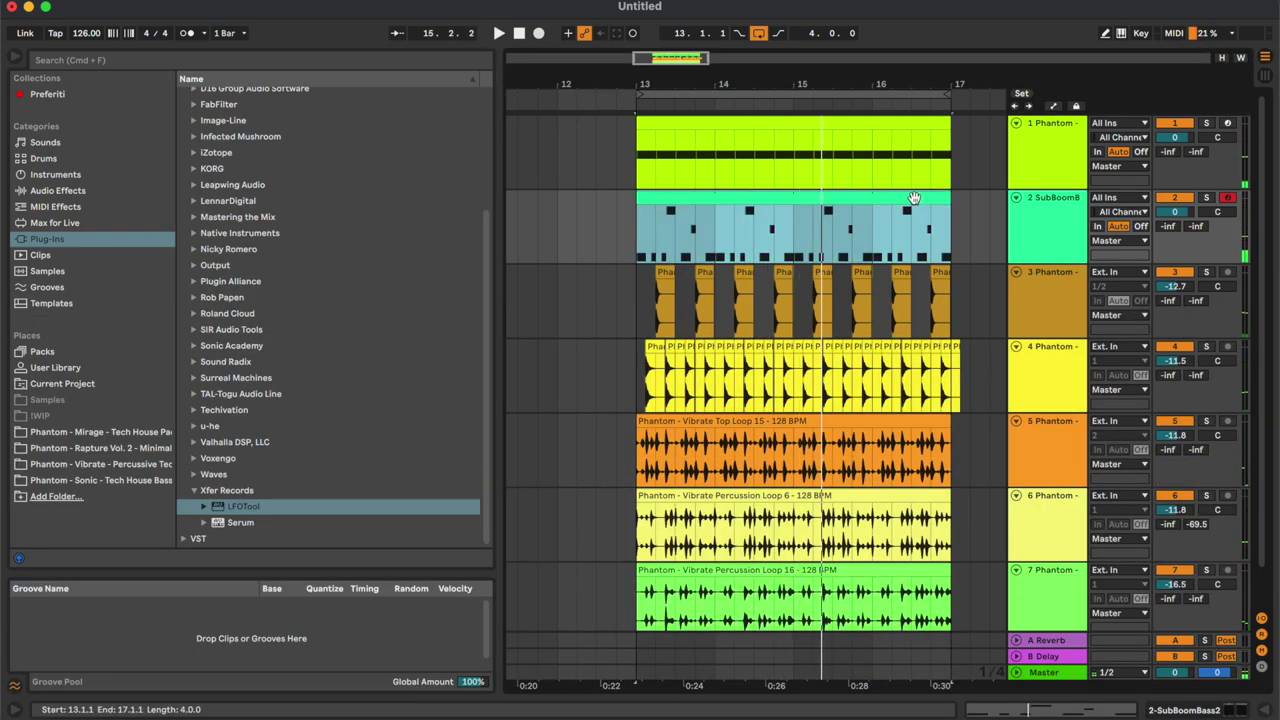
double_click(913, 197)
left_click(826, 506)
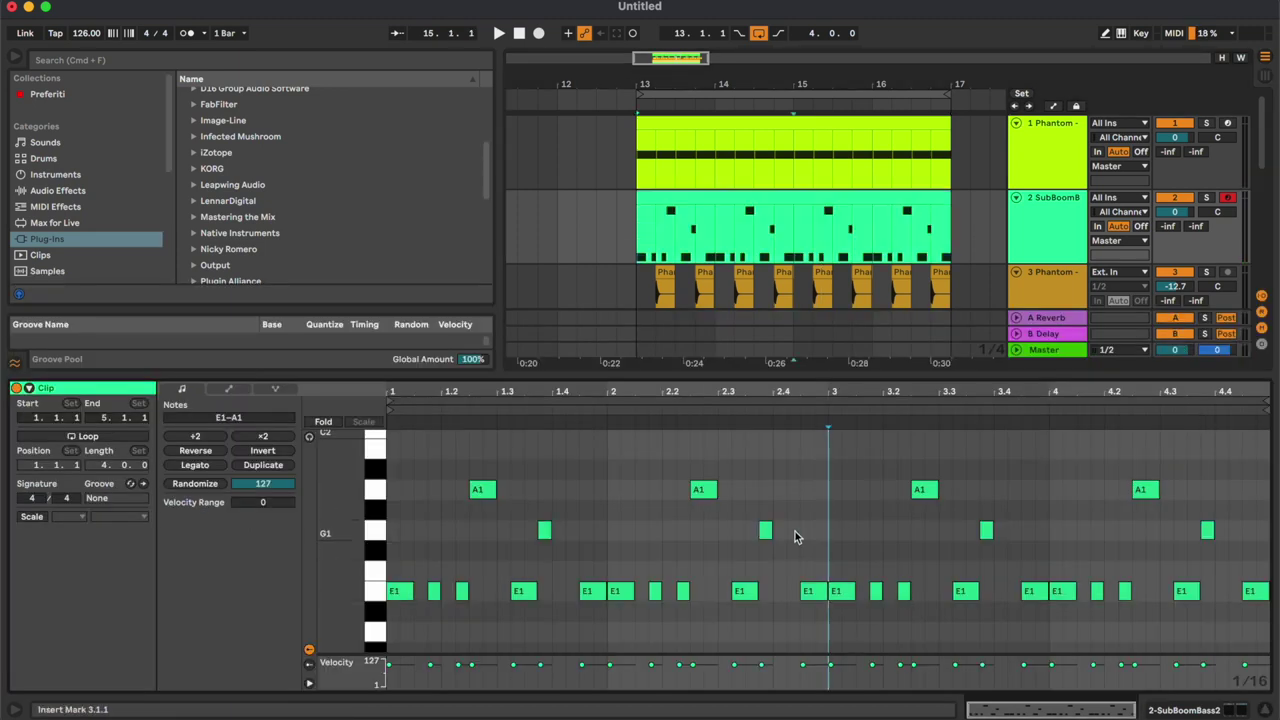
key("space")
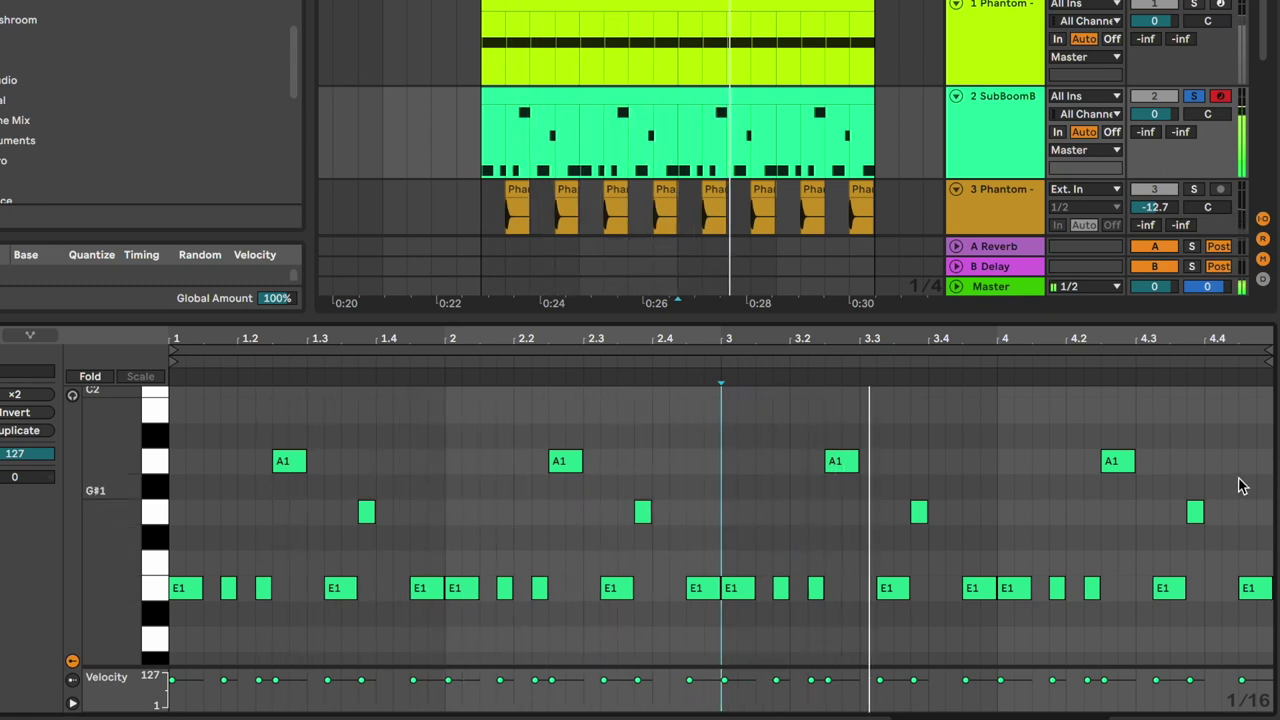
Add an eighth-note A1 at 4.4 of the bass clip, unsolo the bass track and set its volume to -0.7 dB.
double_click(1212, 461)
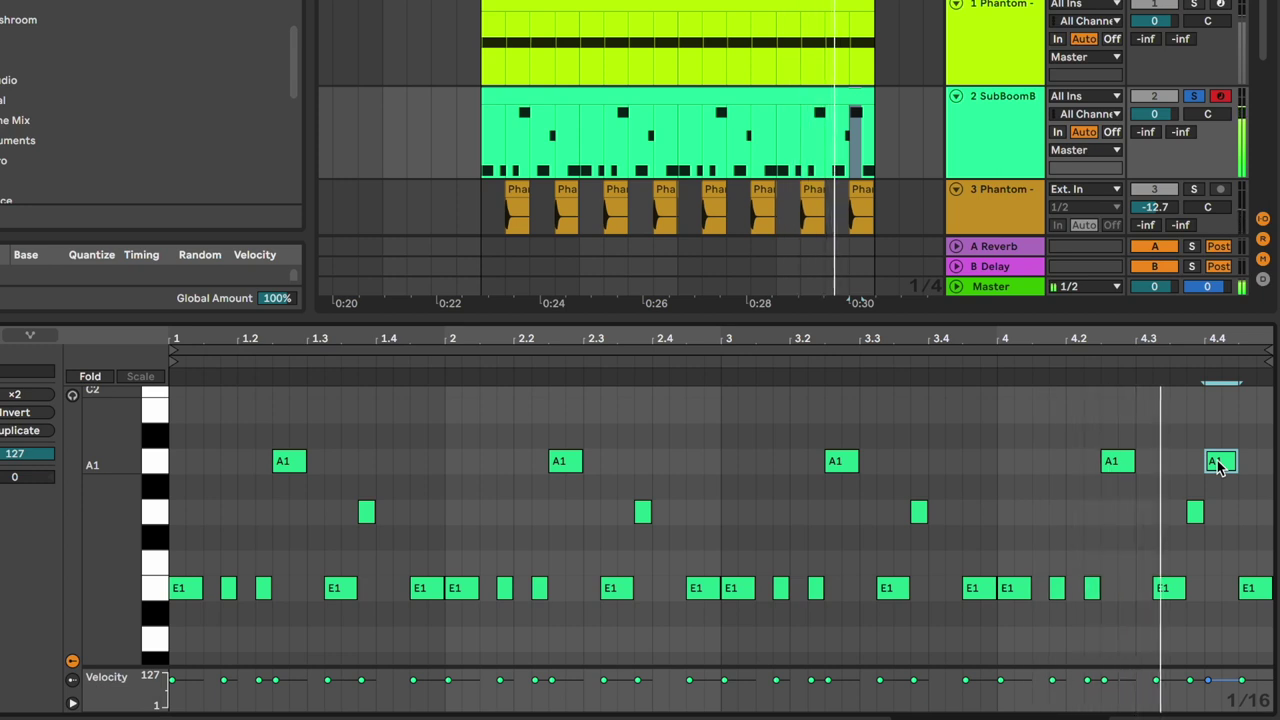
left_click(1157, 413)
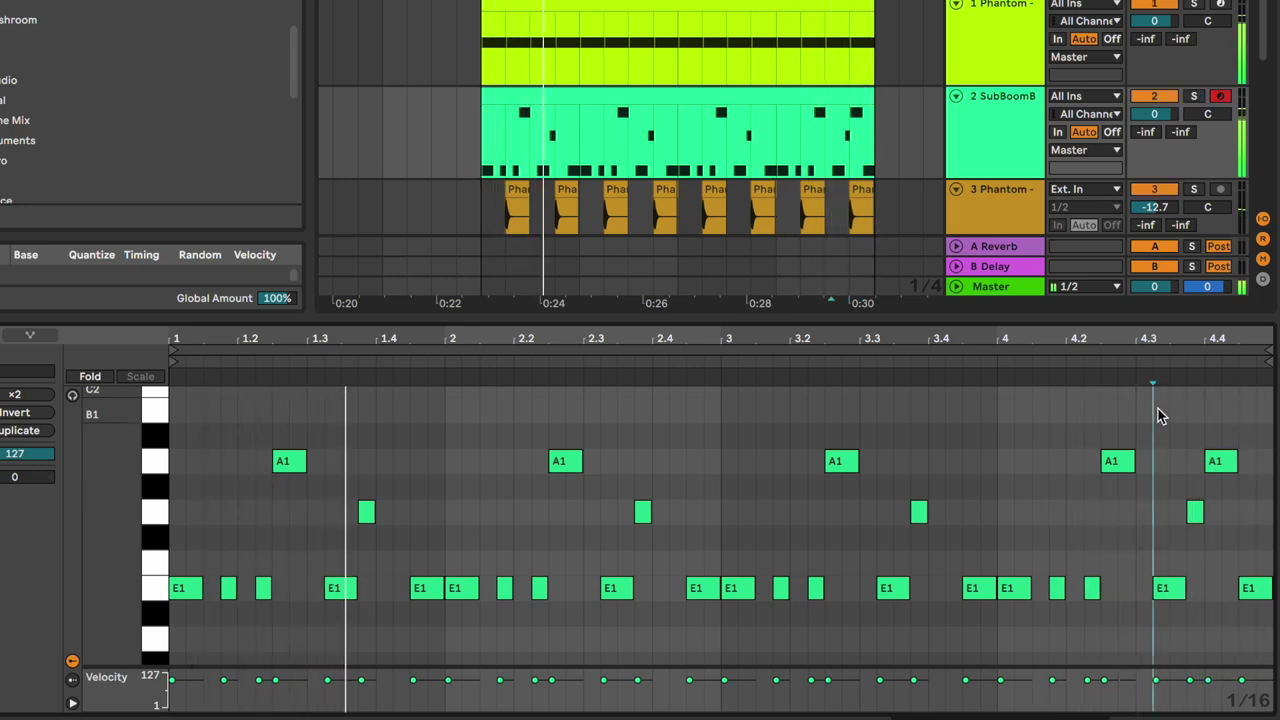
left_click(1194, 97)
left_click_drag(1165, 113, 1165, 113)
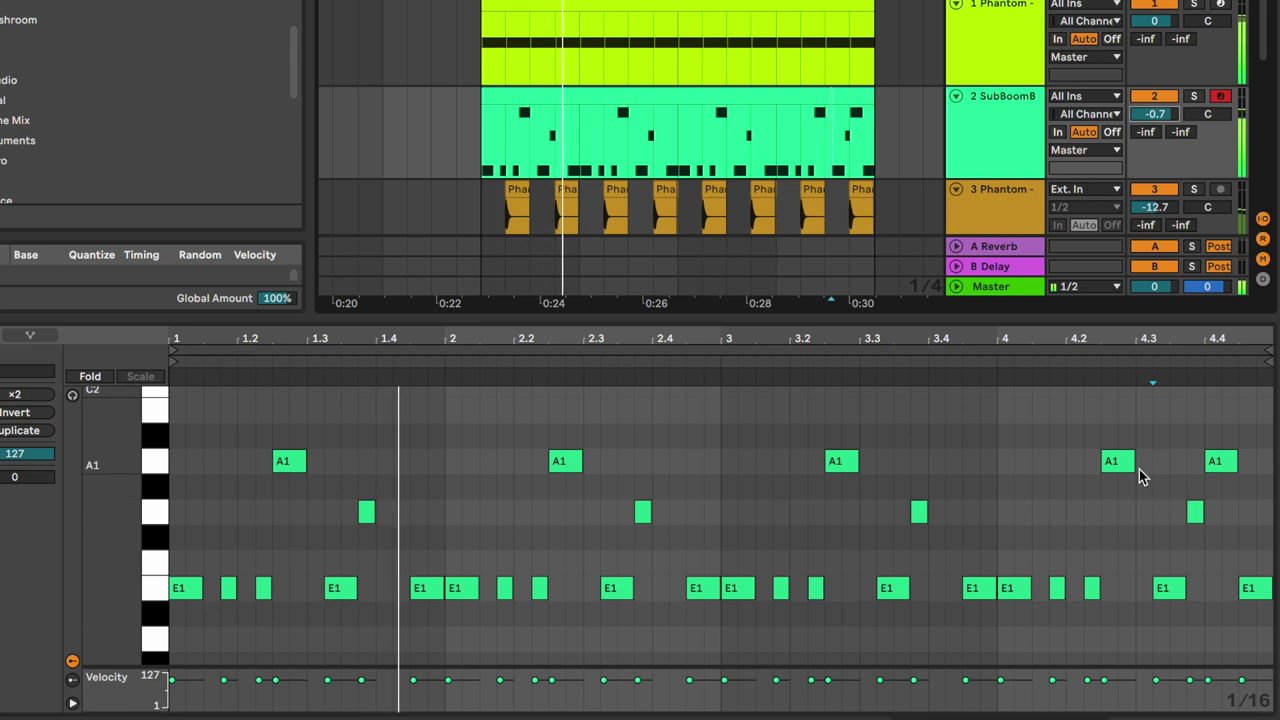
Swap two notes in the bass clip's fourth bar, moving the A1 to 4.3.2 and the E1 to 4.2.3.
left_click_drag(1129, 470, 1163, 461)
left_click(1187, 581)
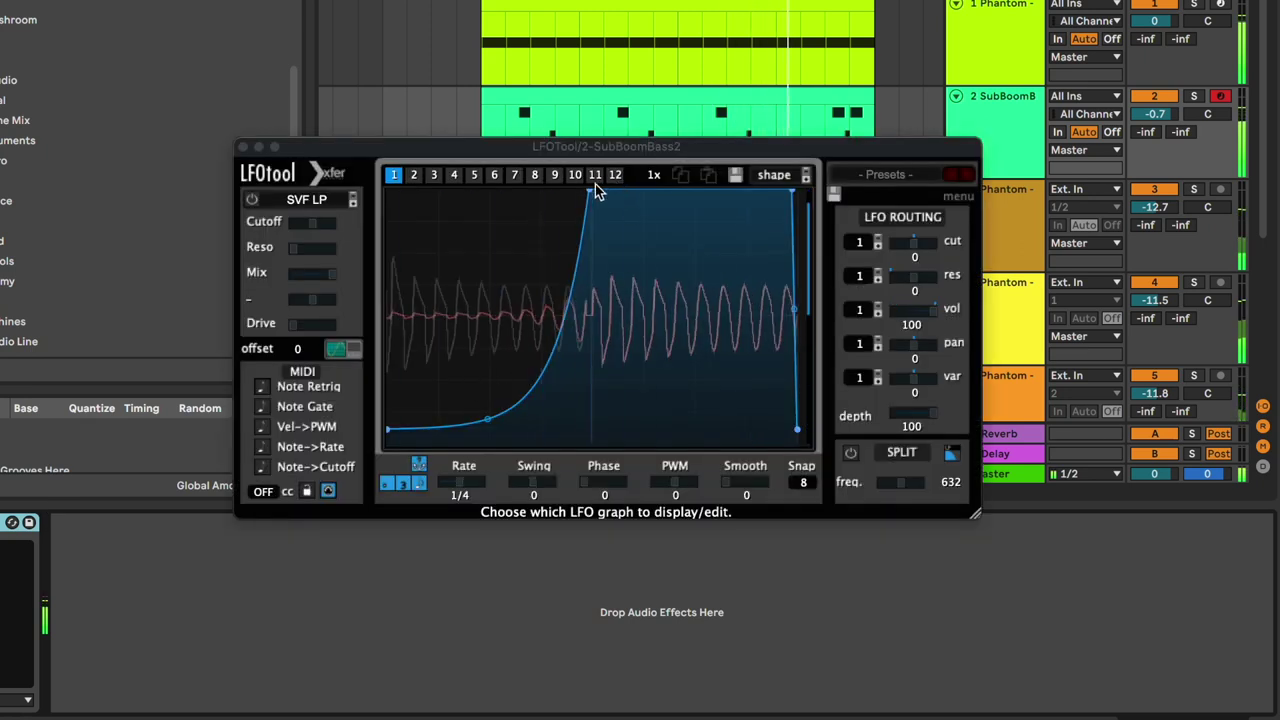
Shift the LFOTool curve's peak slightly later and lower its starting point, then close the plug-in and reopen the bass clip.
left_click_drag(594, 189, 606, 180)
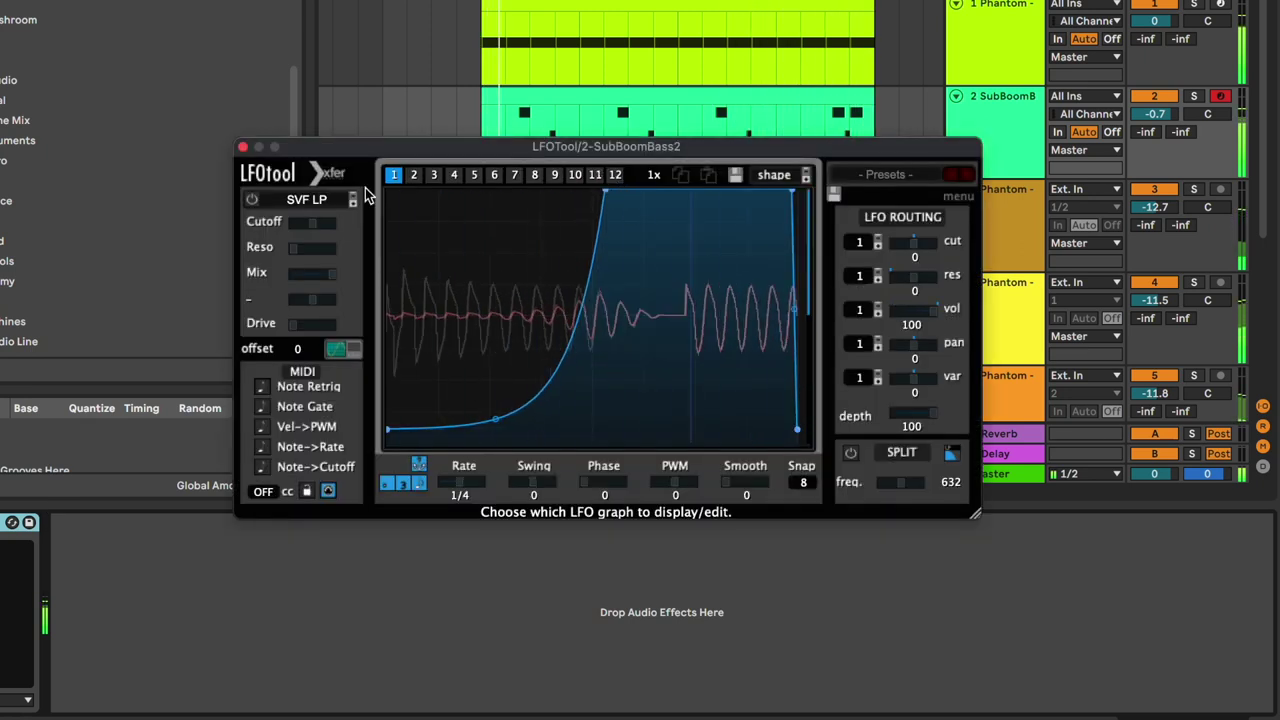
left_click_drag(394, 430, 395, 434)
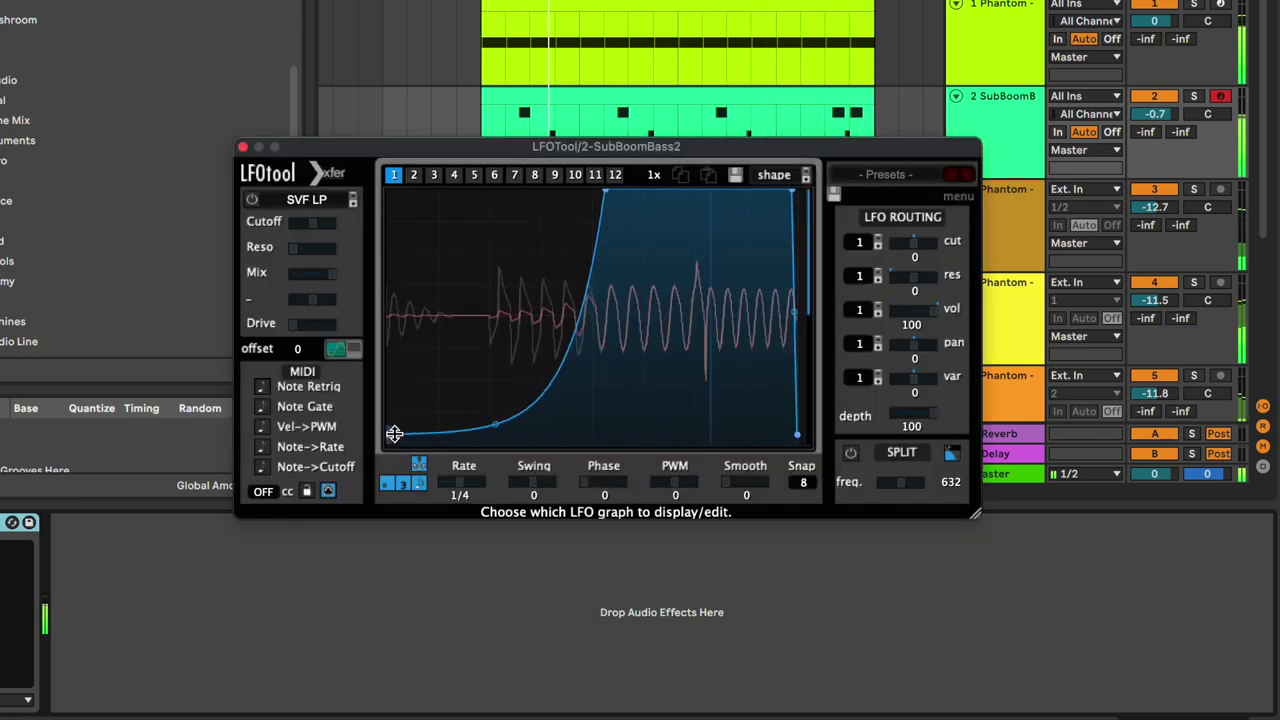
left_click(243, 147)
double_click(642, 112)
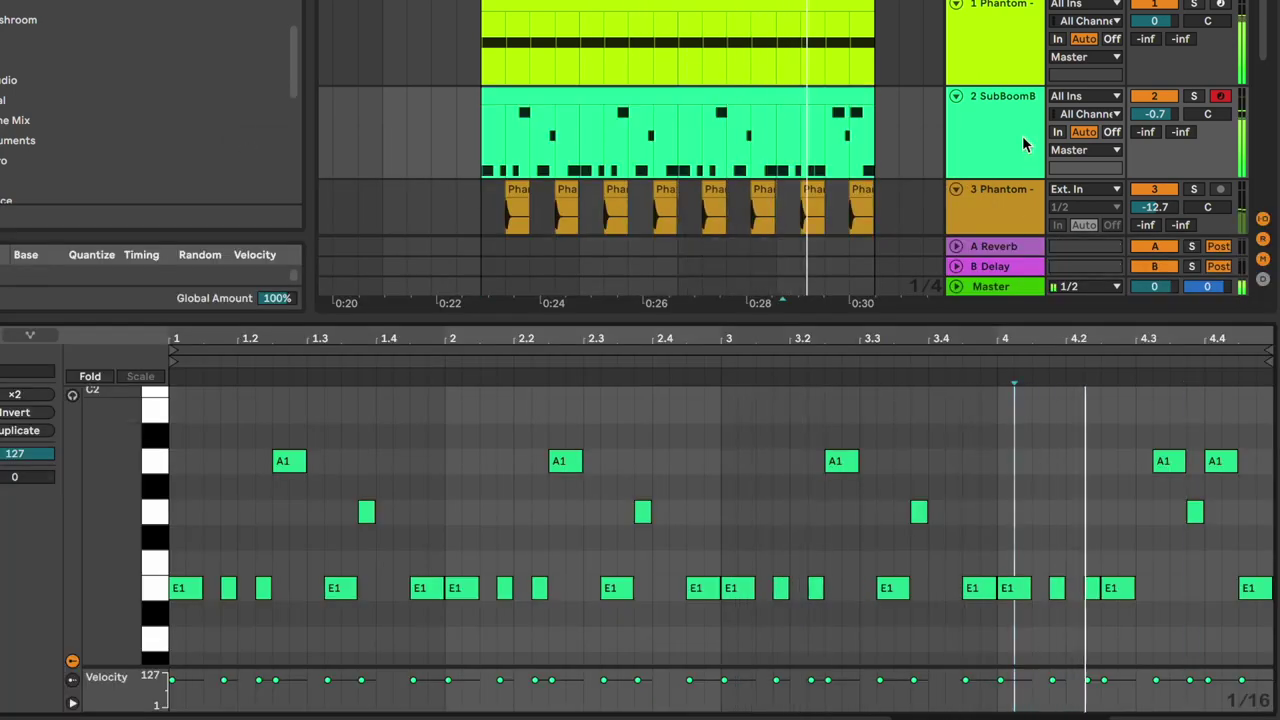
Insert an EQ Eight between SubBoomBass2 and LFOTool in the bass track's device chain.
left_click(1014, 228)
double_click(1009, 220)
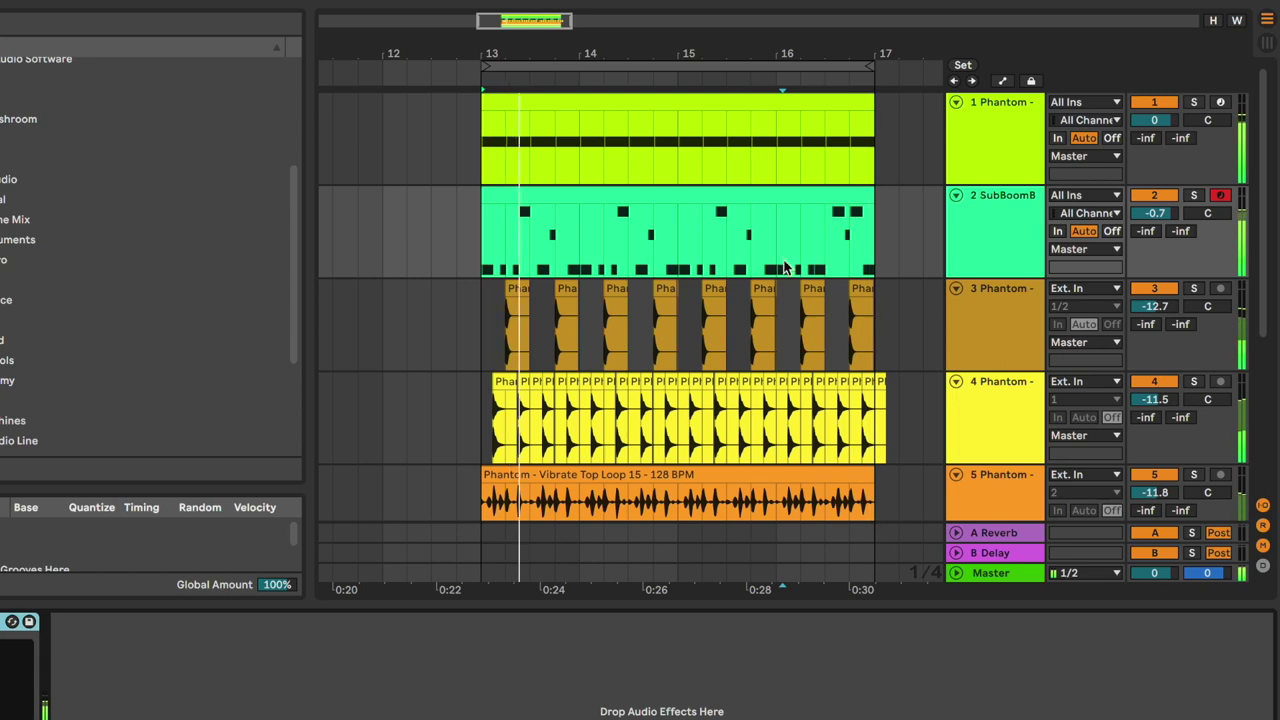
left_click(101, 192)
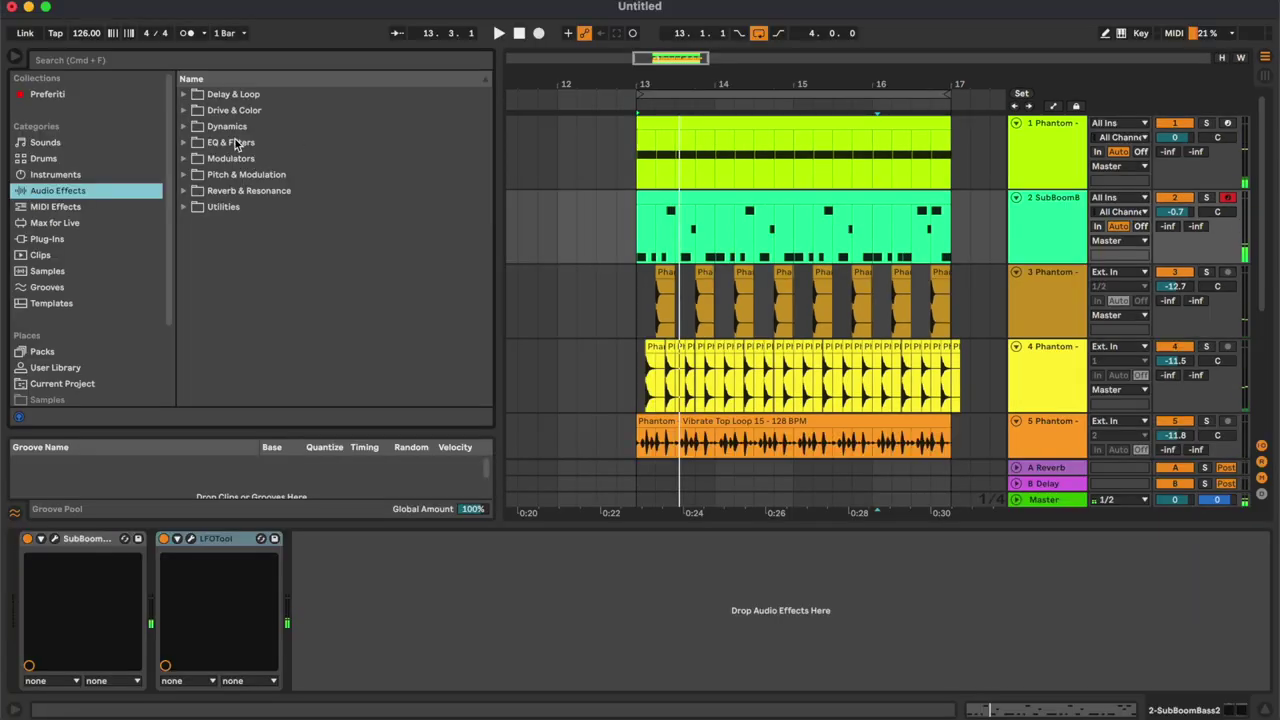
left_click(236, 143)
mouse_move(237, 193)
left_mouse_down()
mouse_move(222, 636)
mouse_move(216, 627)
left_mouse_up()
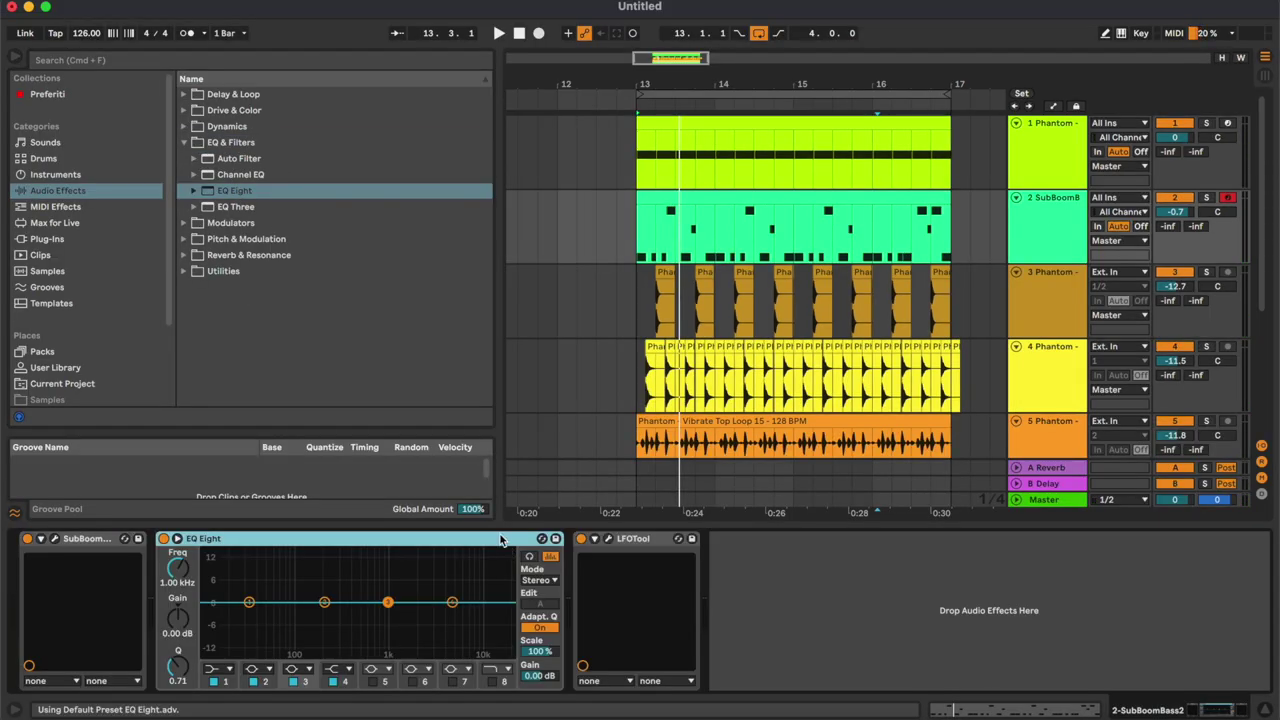
Shape the bass in EQ Eight during playback with a band 1 low cut at 30 Hz and a band 8 high cut at 344 Hz.
key("space")
left_click(492, 682)
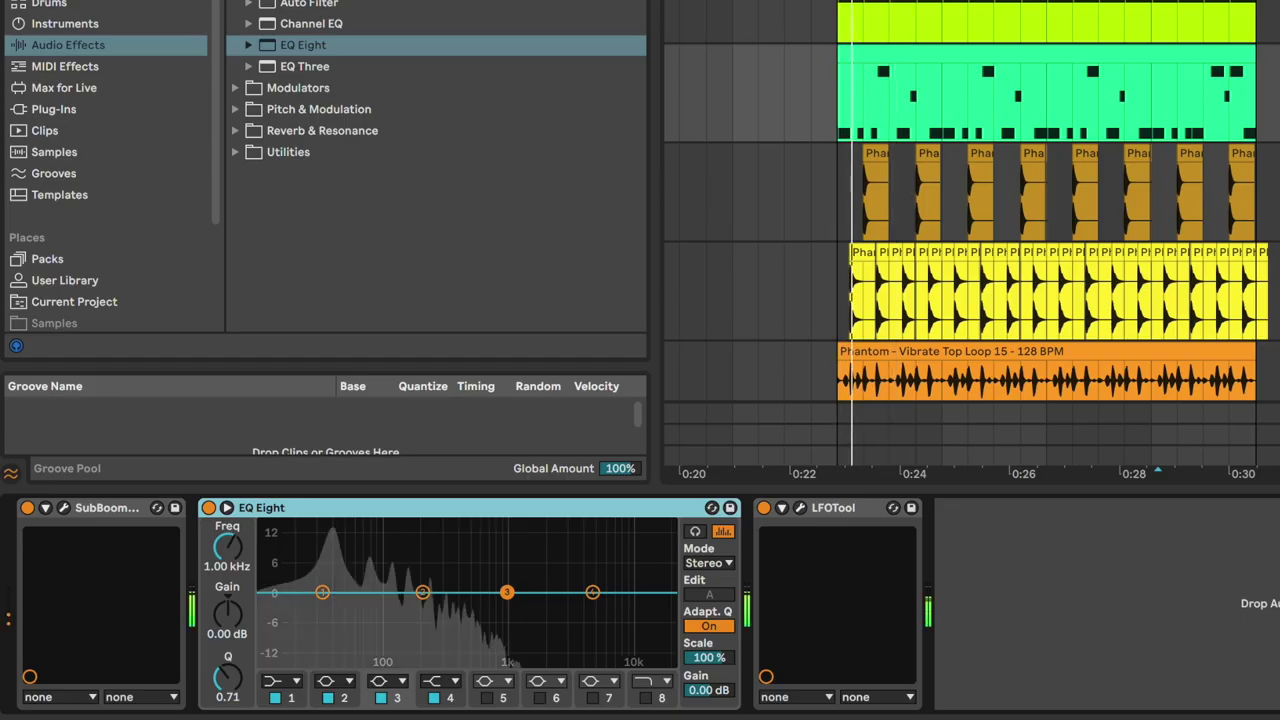
left_click(647, 698)
left_click_drag(661, 609, 463, 611)
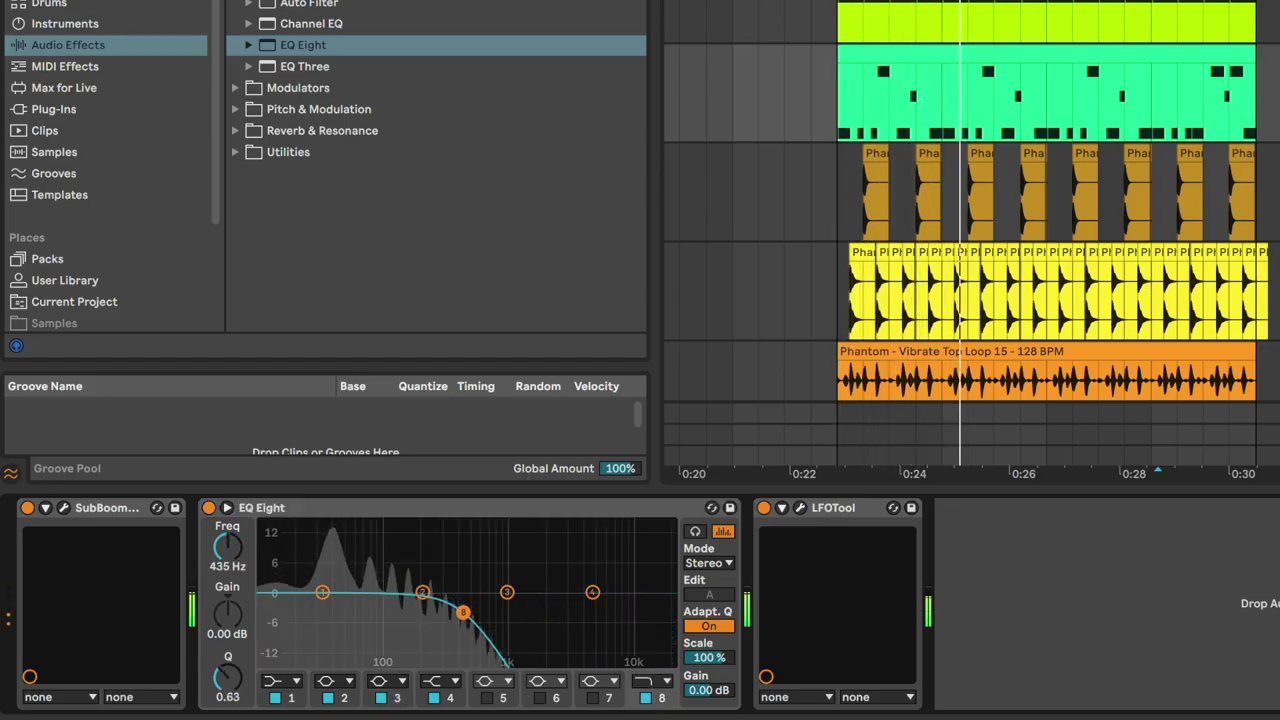
left_click(279, 681)
left_click(279, 563)
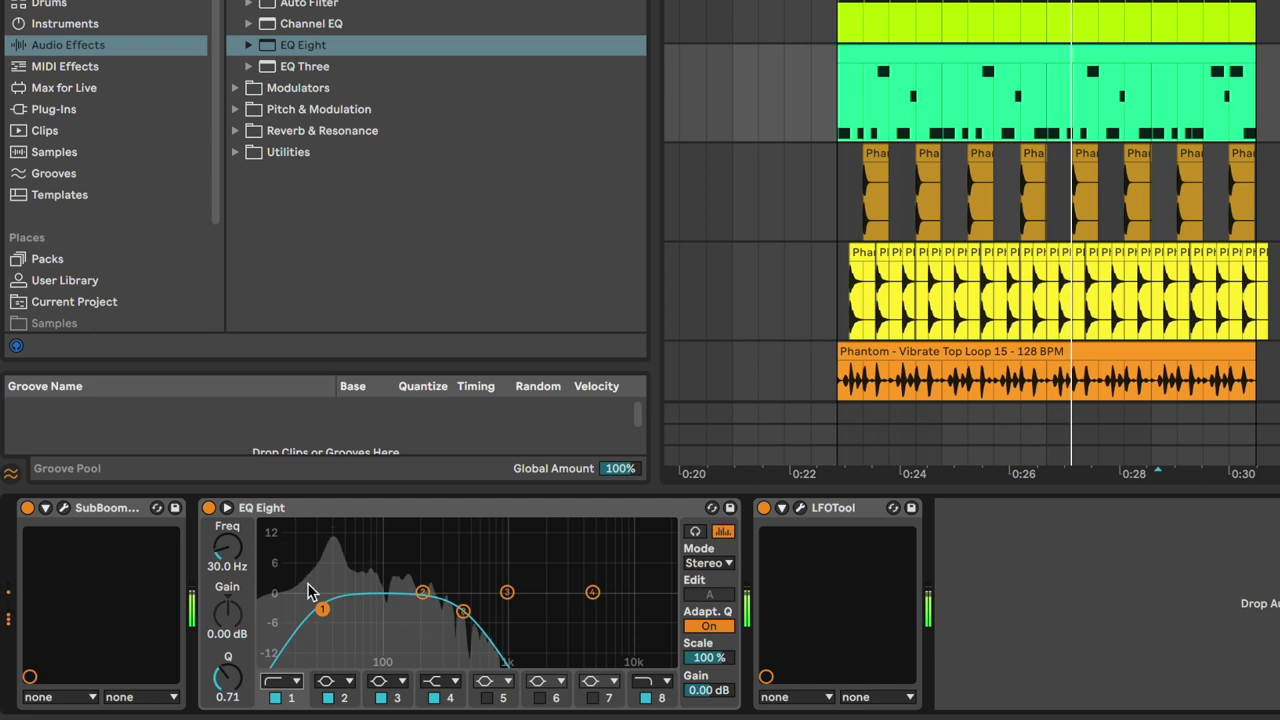
left_click_drag(463, 611, 451, 610)
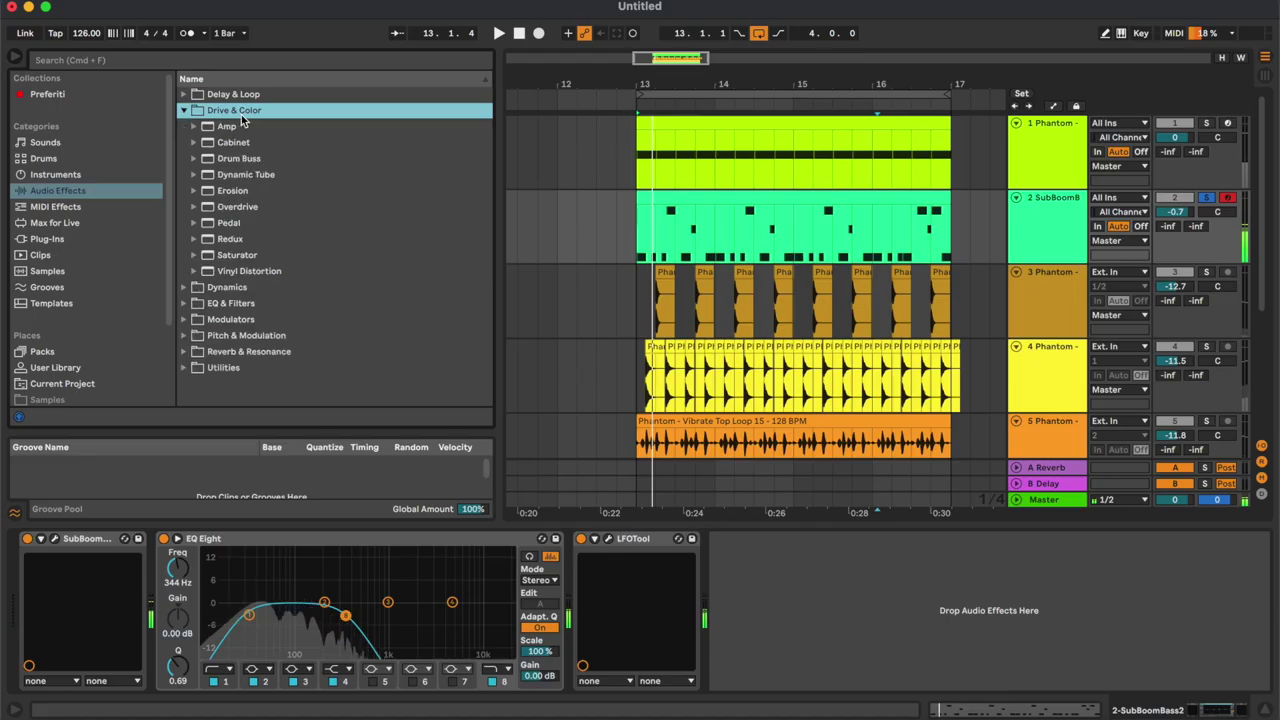
Insert a Drum Buss between EQ Eight and LFOTool, set its Dry/Wet to 41% and unsolo the bass track.
left_click_drag(258, 160, 640, 608)
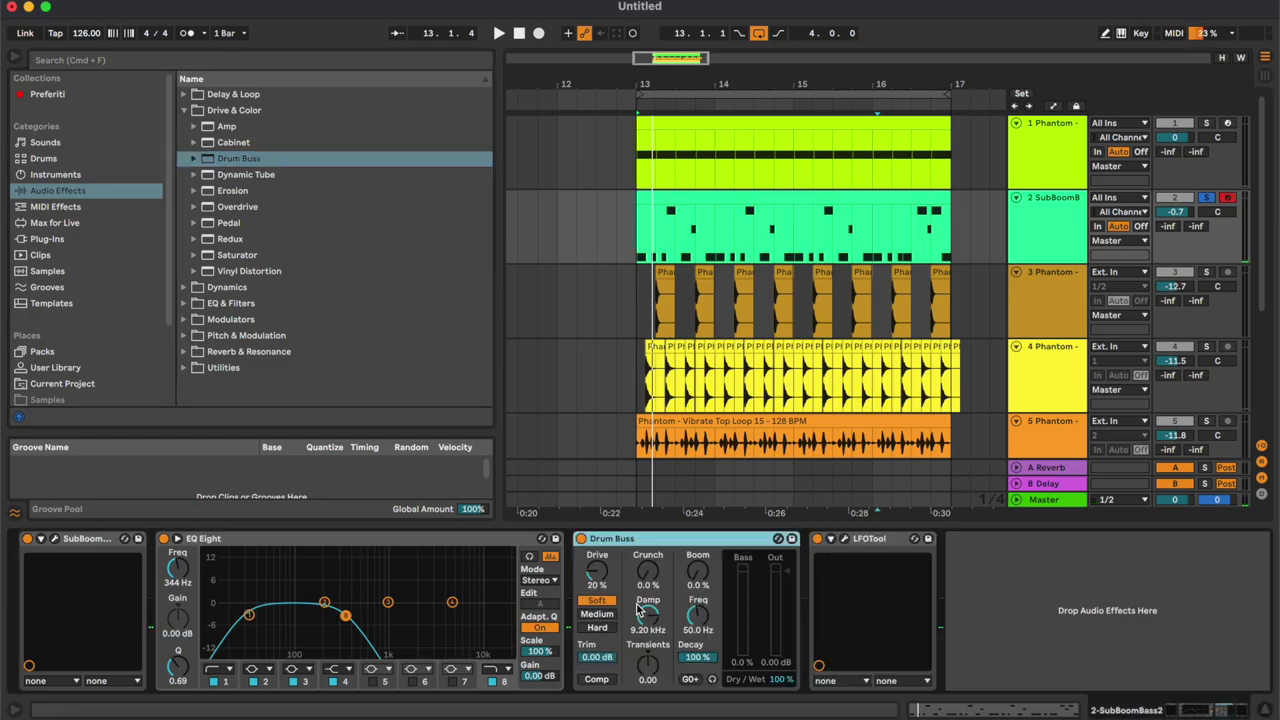
key("space")
left_click_drag(784, 682, 784, 716)
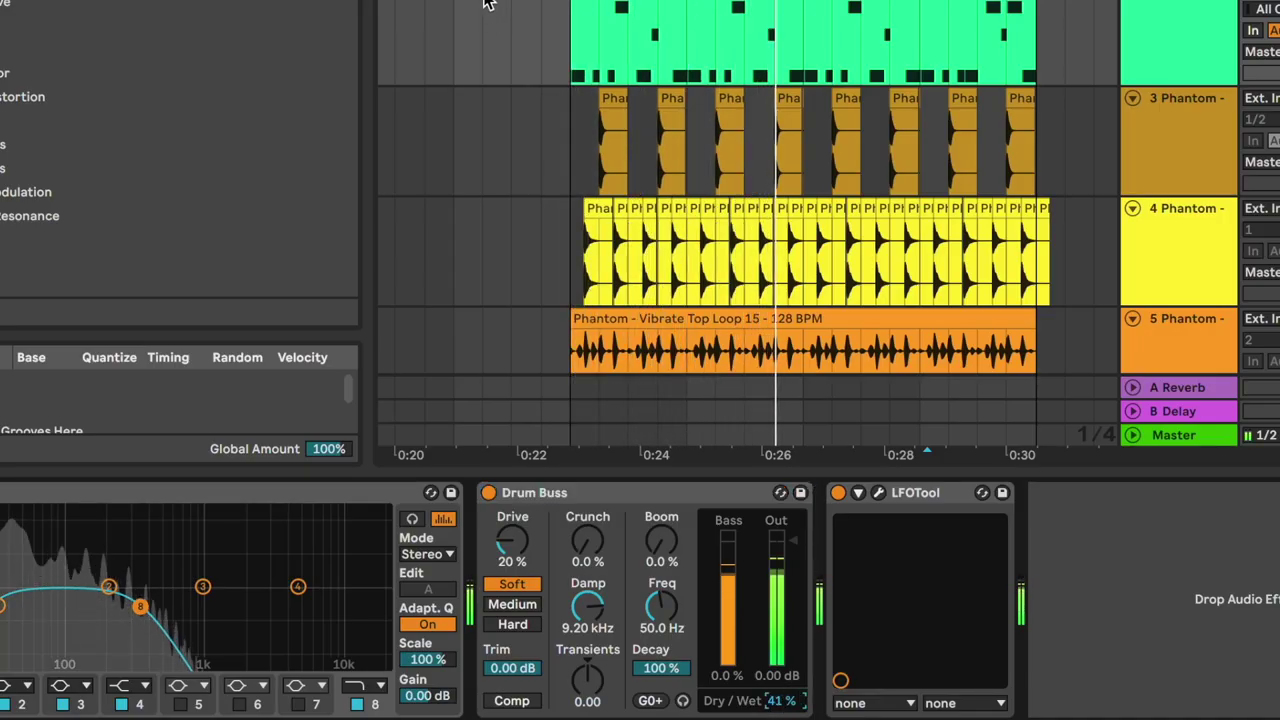
left_click(1170, 58)
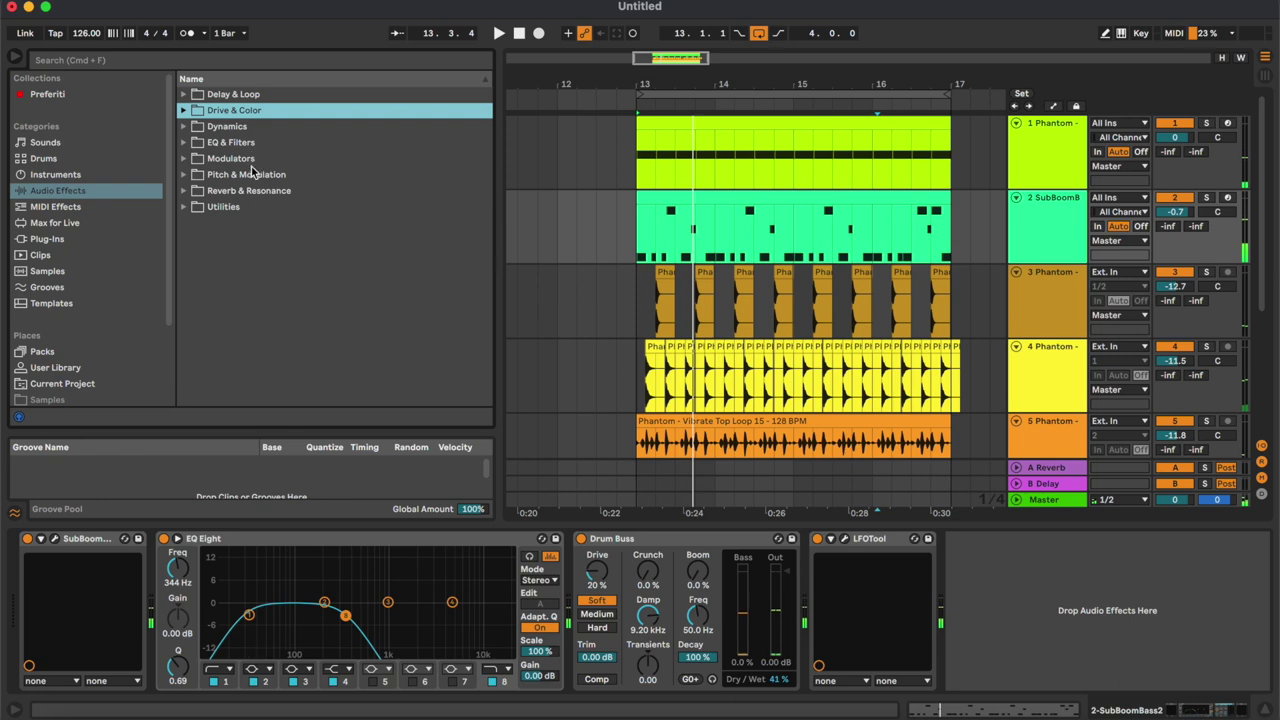
Insert a Glue Compressor between Drum Buss and LFOTool with a -11.7 dB threshold and 1.43 dB makeup gain.
left_click(242, 128)
left_click_drag(284, 188, 838, 695)
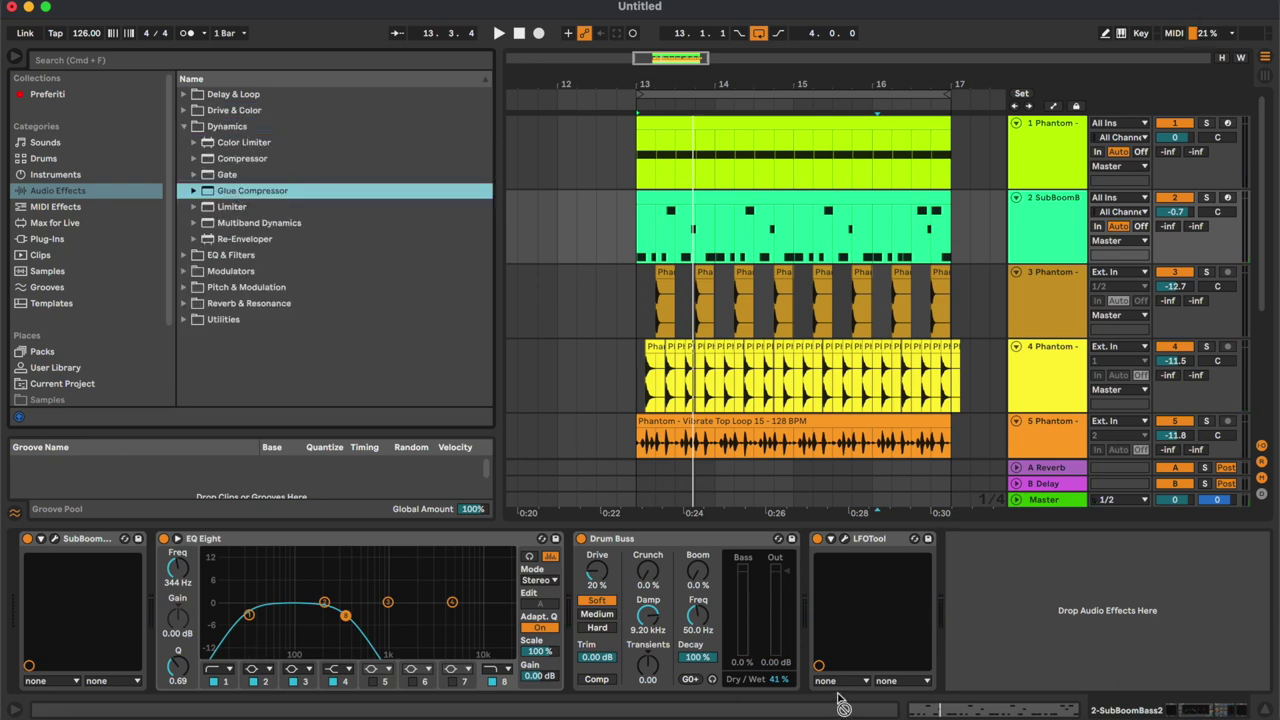
left_click_drag(816, 665, 752, 701)
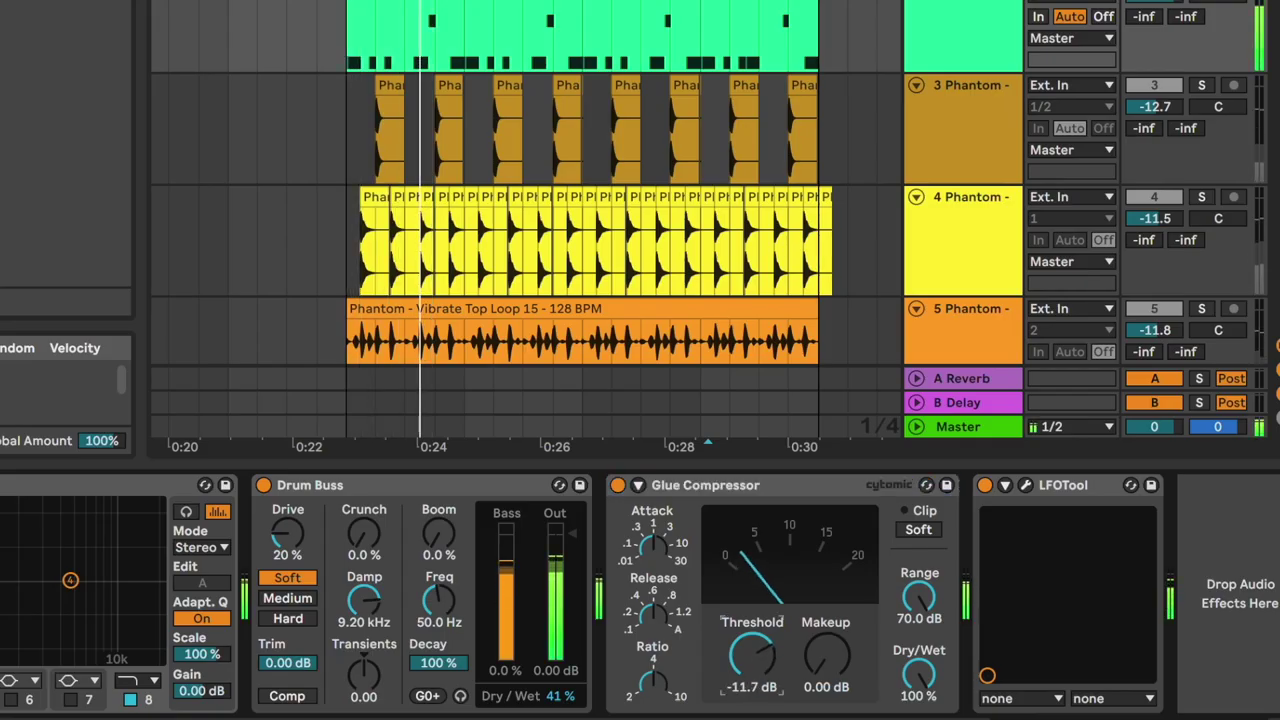
left_click_drag(838, 655, 838, 640)
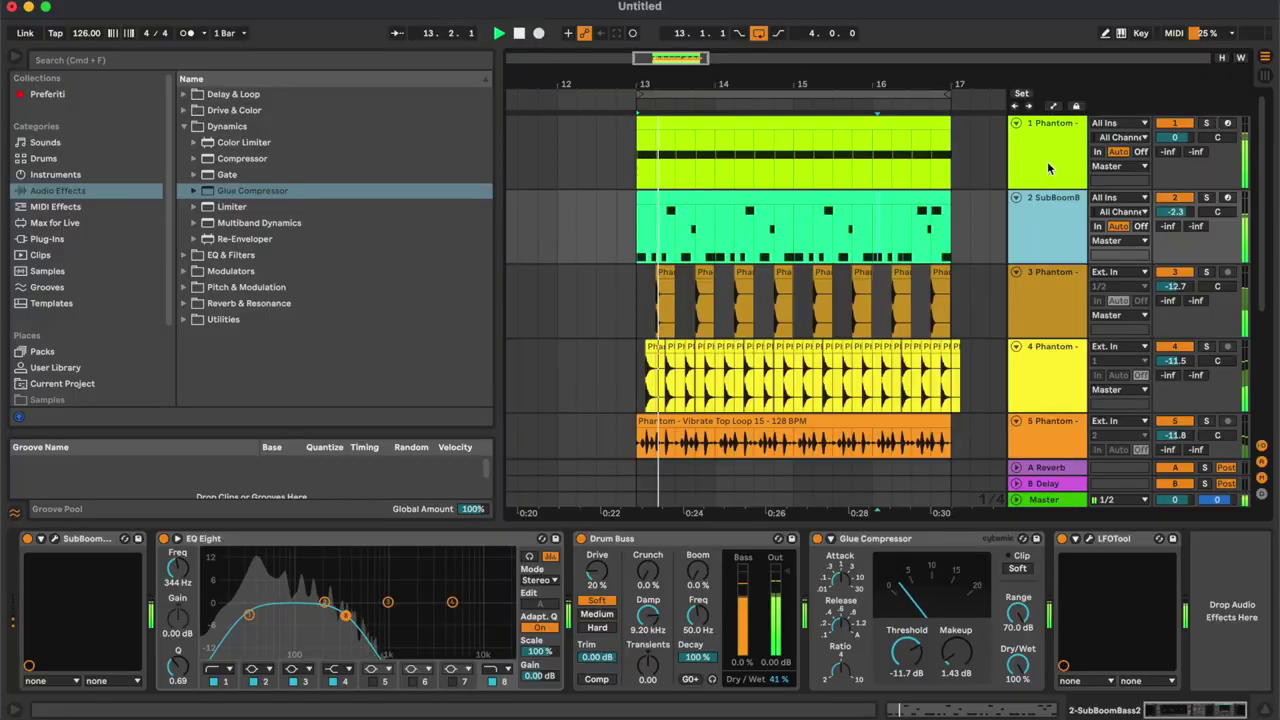
Compare the kick and bass peak levels in the Session mixer with enlarged meters, then return to the arrangement.
left_click(1049, 168)
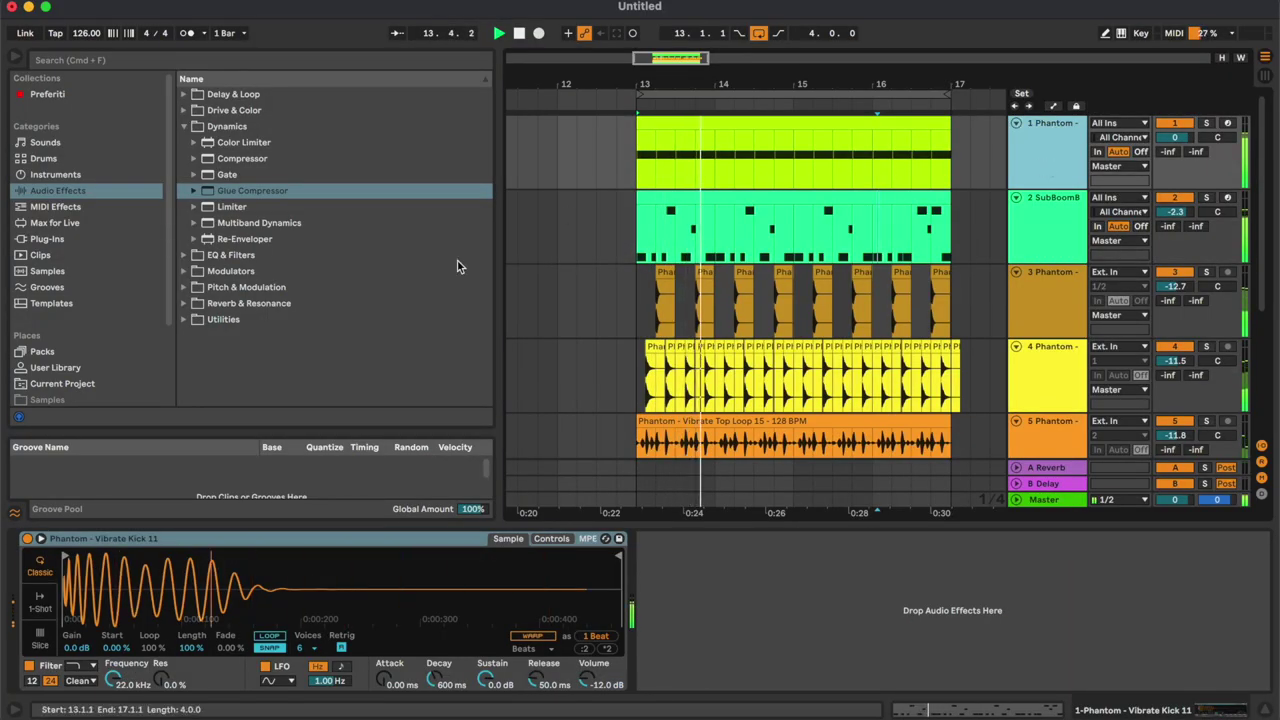
key("Tab")
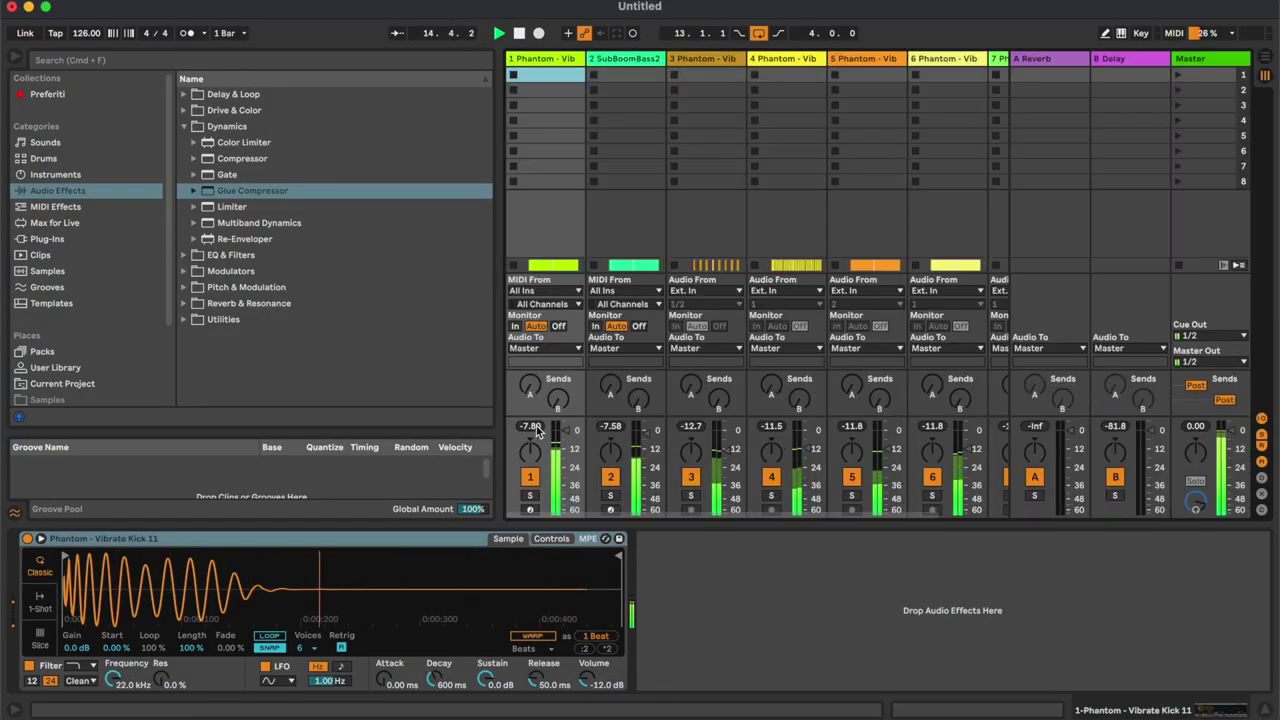
left_click_drag(622, 415, 625, 362)
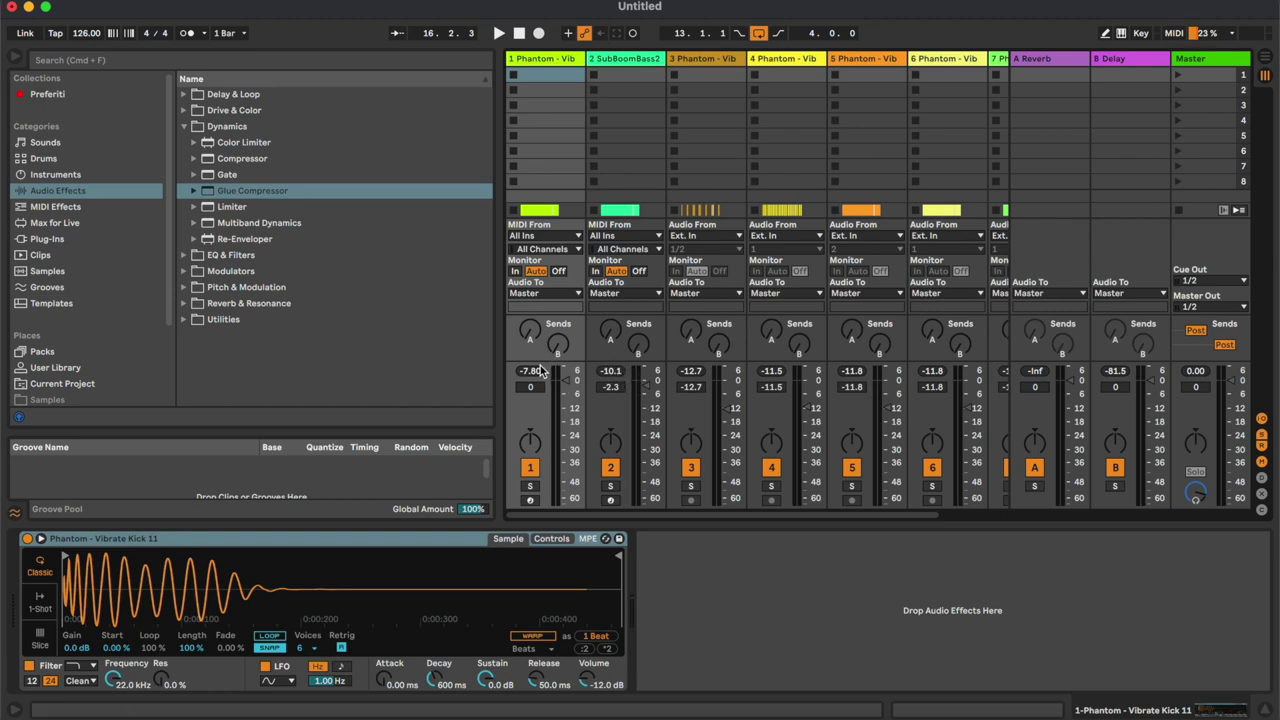
key("space")
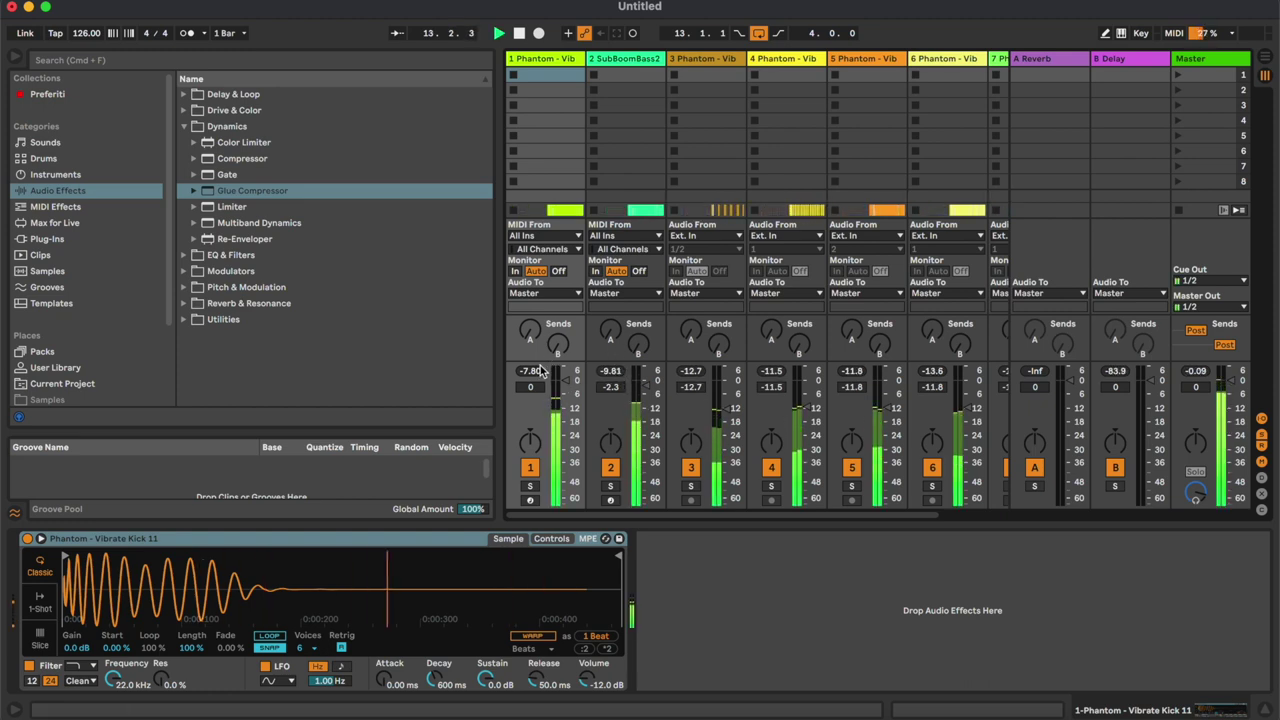
key("Tab")
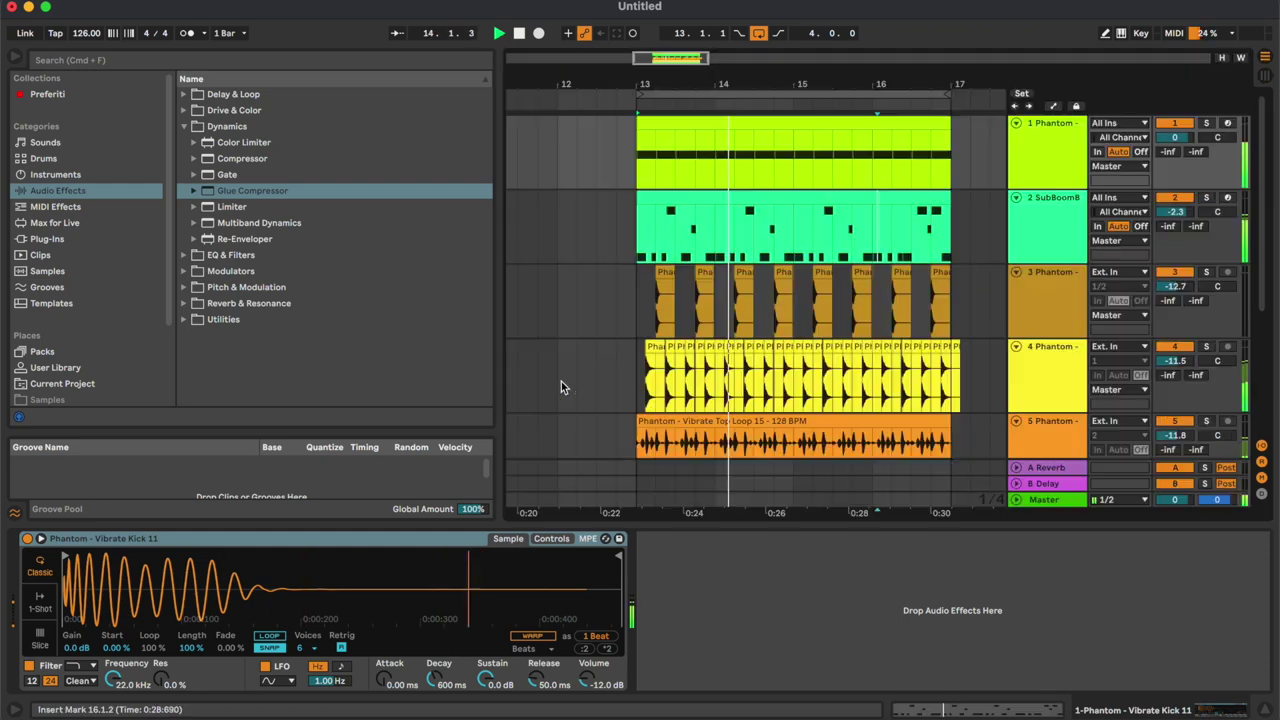
Add Phantom - Vibrate Vocal Loop 2 on a new track at bar 13 and set its volume to -19.6 dB.
left_click(918, 297)
scroll(918, 297, "down", 3)
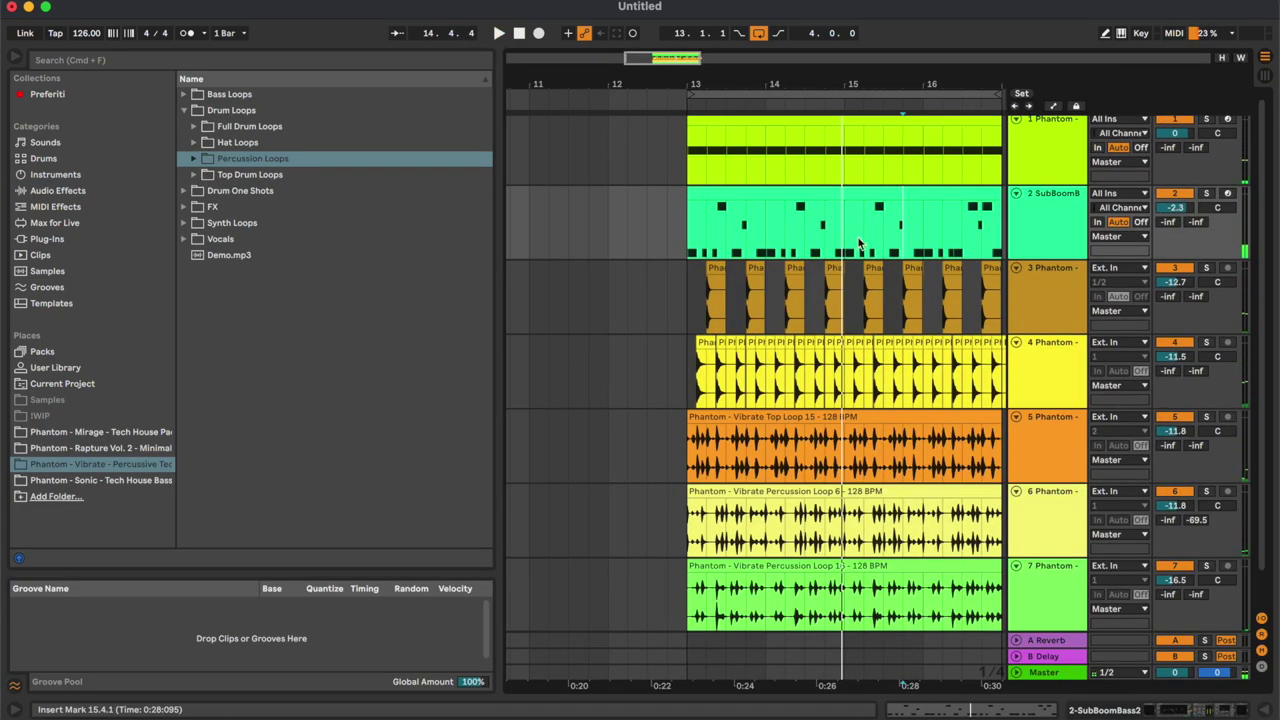
scroll(858, 243, "down", 2)
scroll(858, 243, "right", 3)
left_click(296, 240)
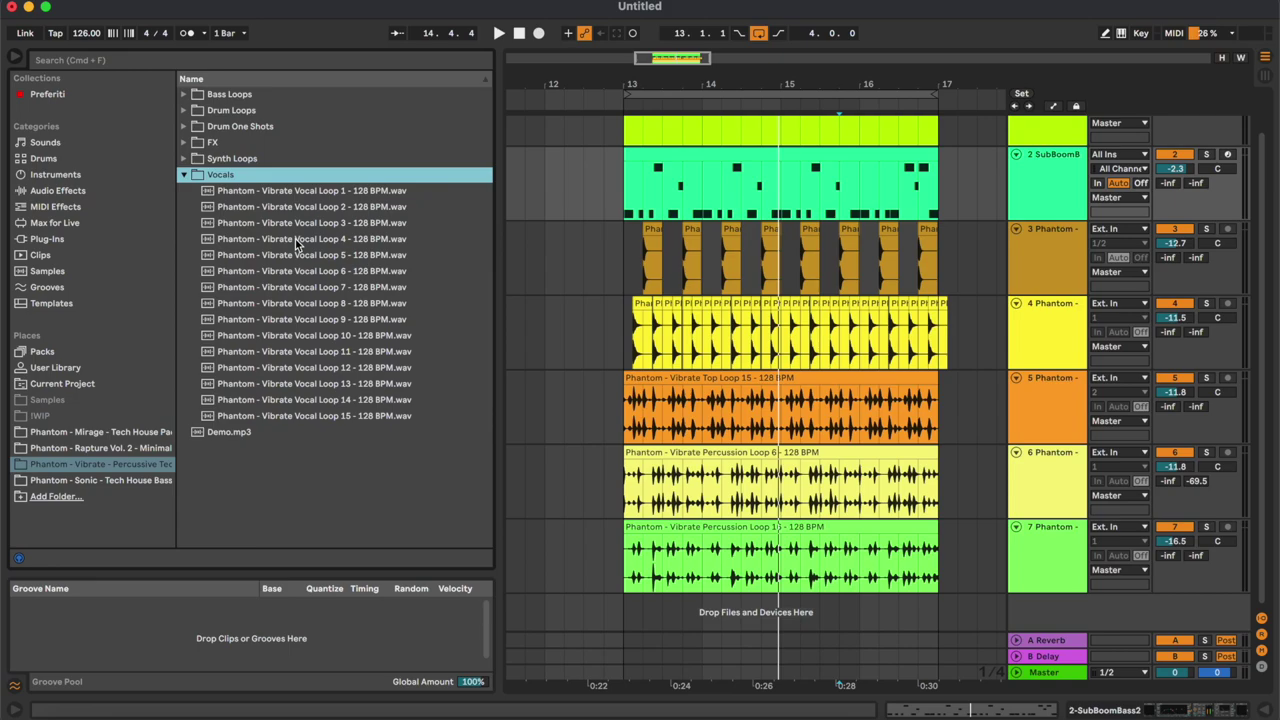
left_click(429, 208)
left_click(614, 182)
key("space")
left_click_drag(300, 206, 745, 554)
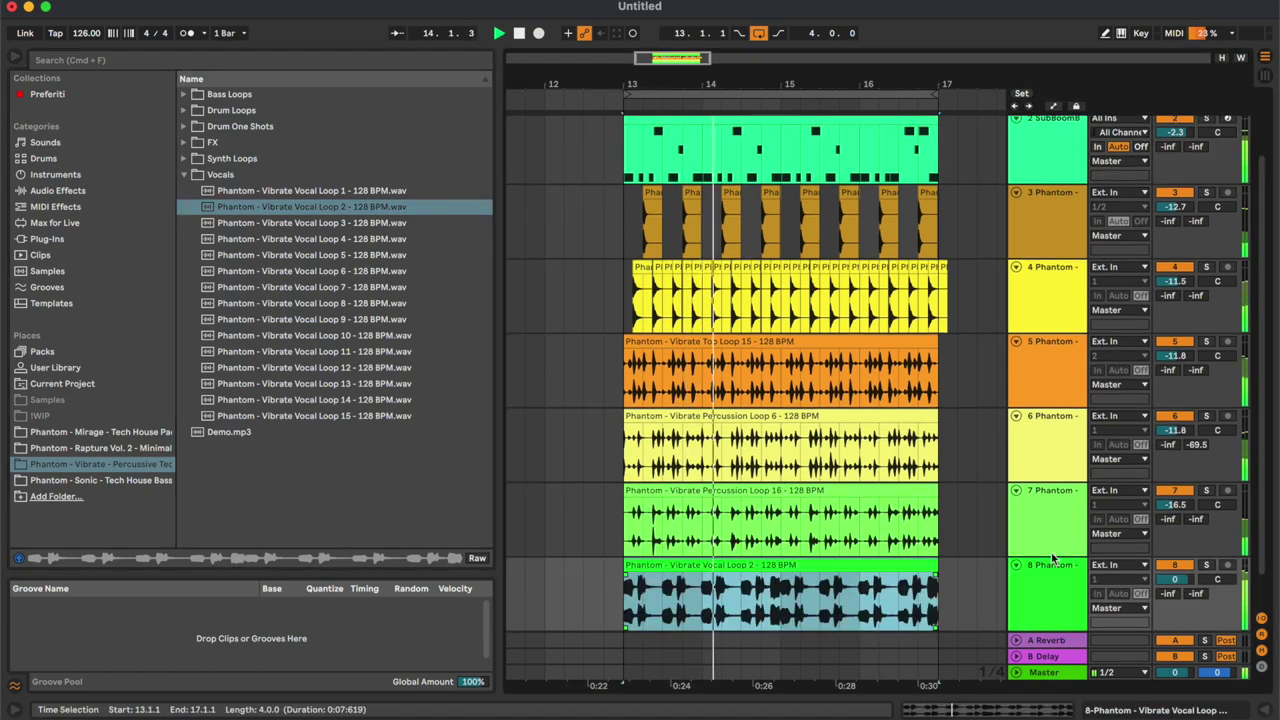
left_click_drag(1178, 580, 1178, 634)
Move the vocal loop clip from bar 13 to bar 9 and stop playback.
left_click(895, 563)
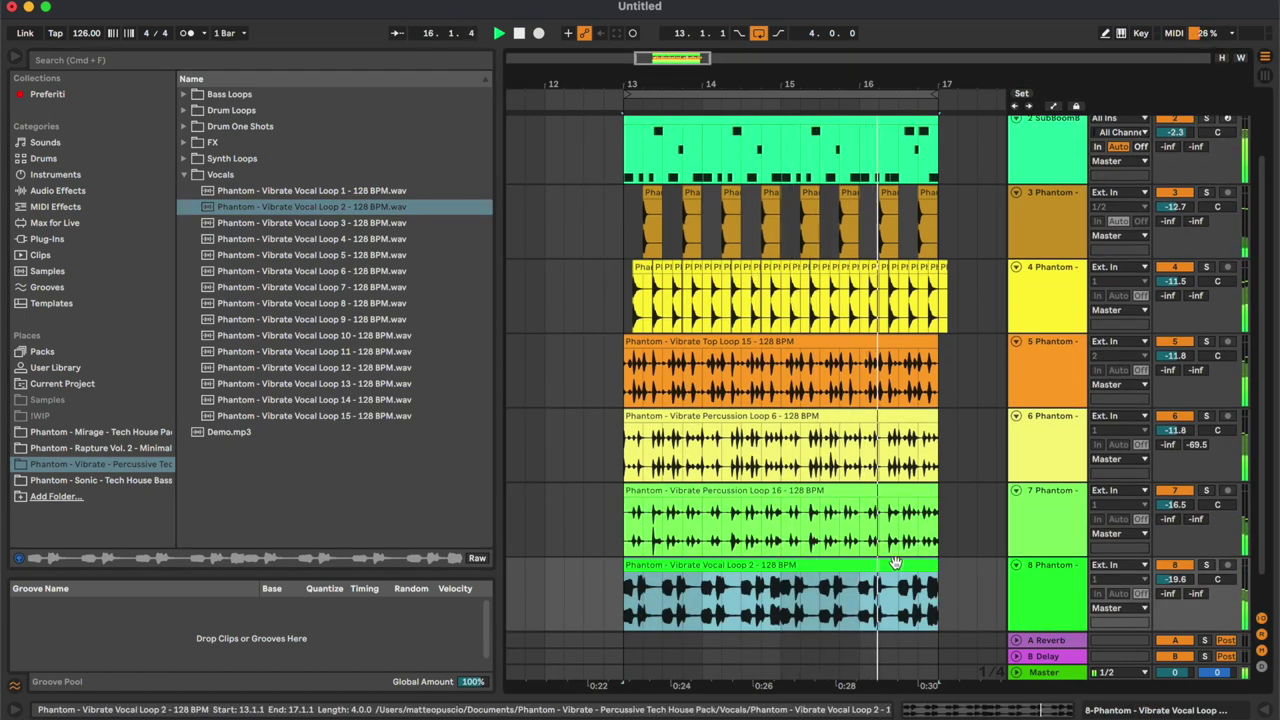
key("minus")
key("minus")
scroll(895, 563, "left", 3)
scroll(895, 563, "down", 1)
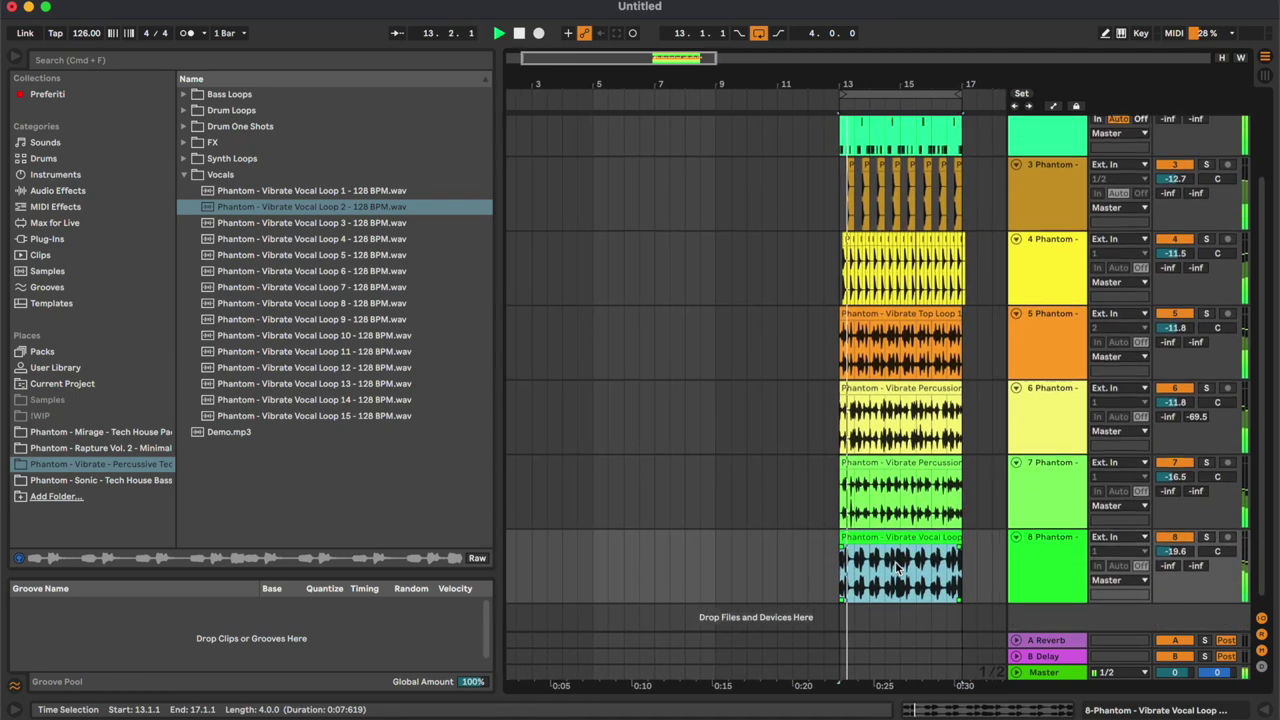
left_click_drag(897, 567, 768, 565)
key("space")
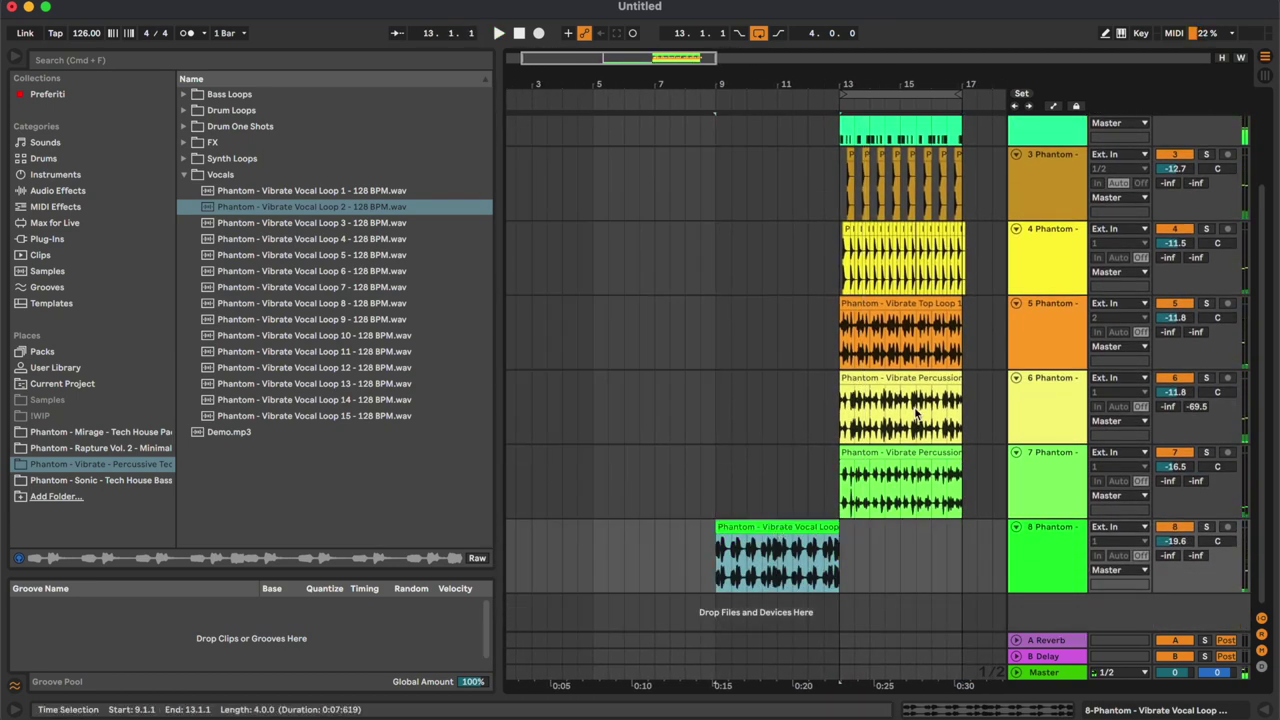
Duplicate the SubBoomBass2 track and move the copy's clip from bar 13 to bar 9.
scroll(916, 412, "up", 3)
scroll(916, 412, "right", 1)
left_click(1038, 229)
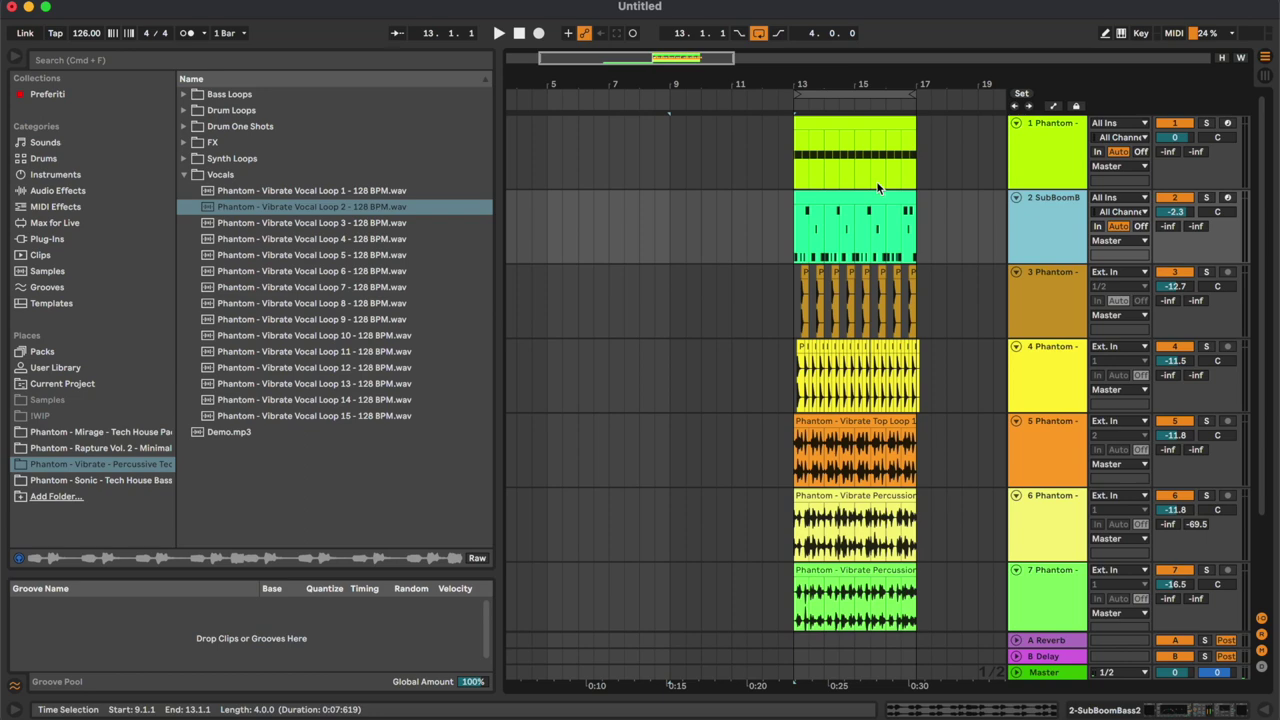
key("super+d")
left_click_drag(868, 271, 744, 271)
Add an Auto Filter after LFOTool on the duplicated bass track, set as a high-pass at 150 Hz, and audition it.
double_click(1045, 292)
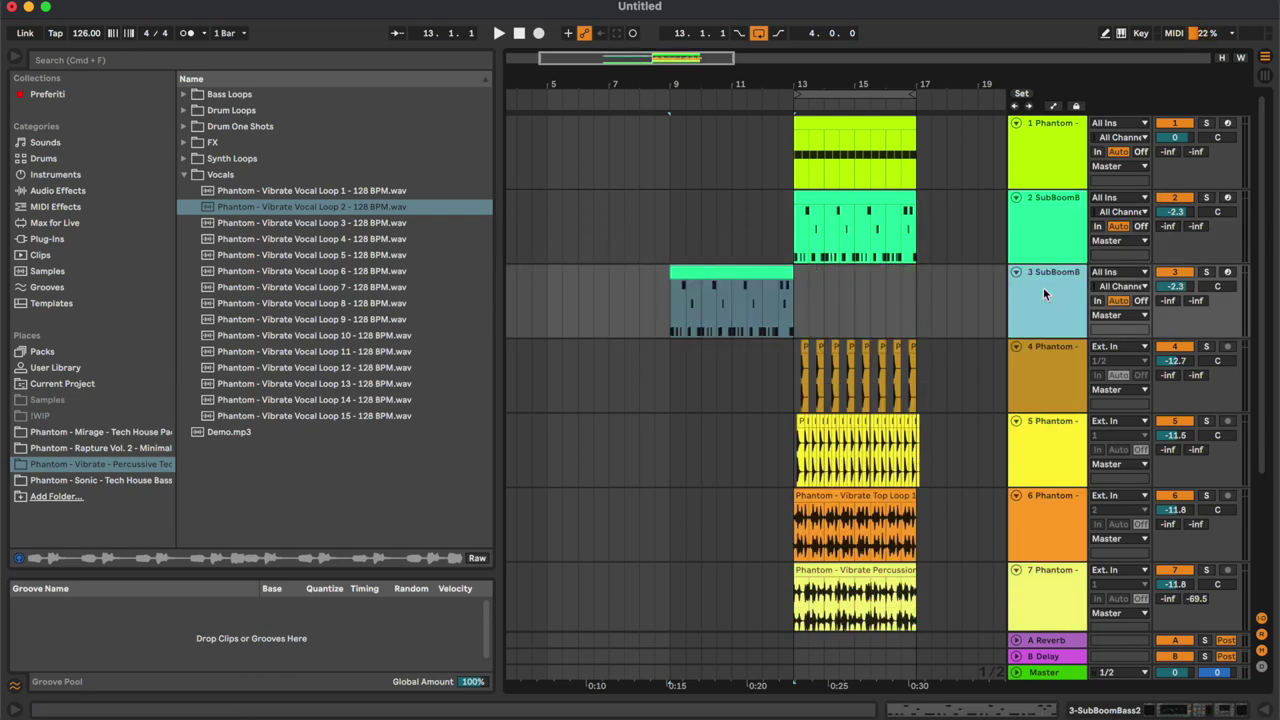
left_click(64, 191)
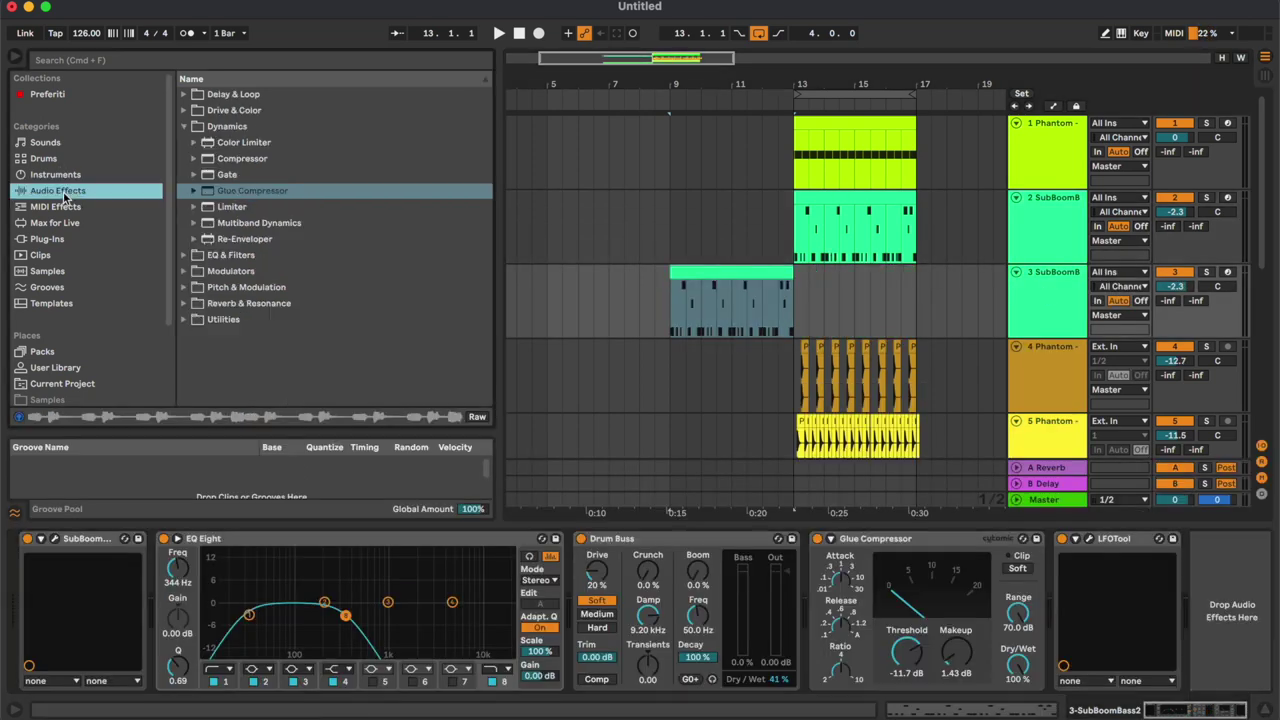
left_click(252, 128)
left_click(248, 126)
left_click(250, 143)
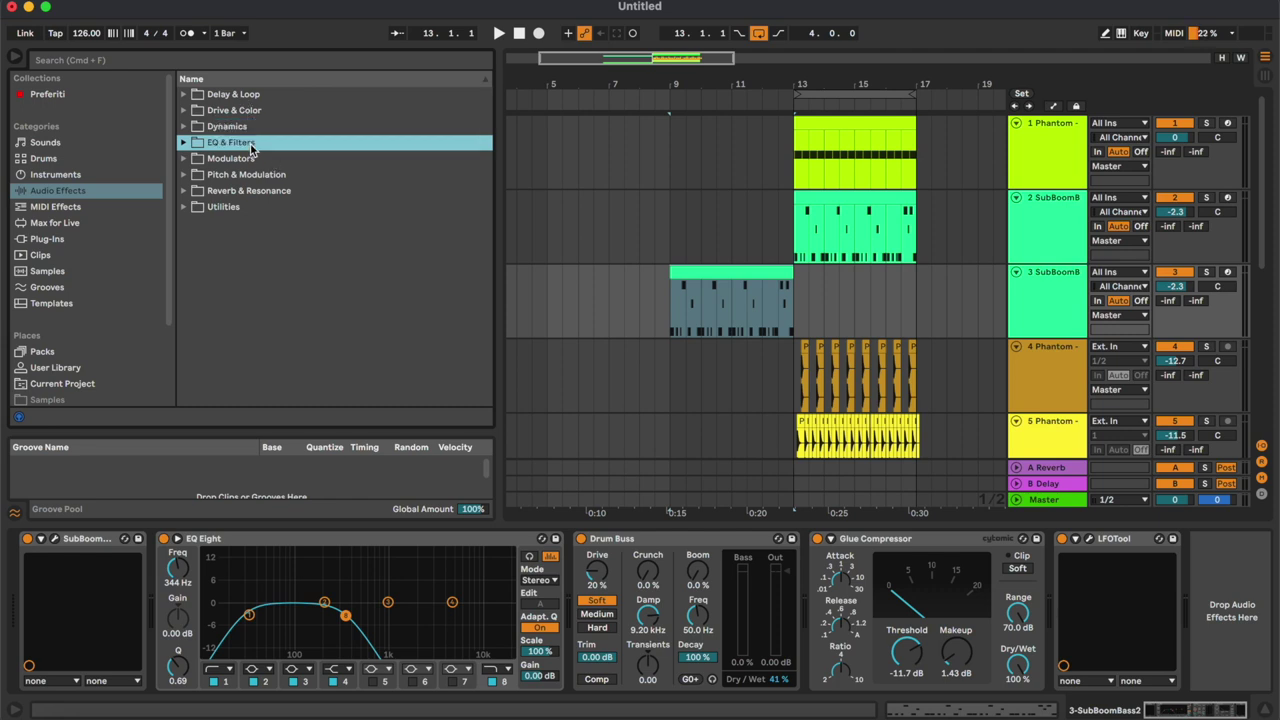
left_click(250, 143)
double_click(239, 158)
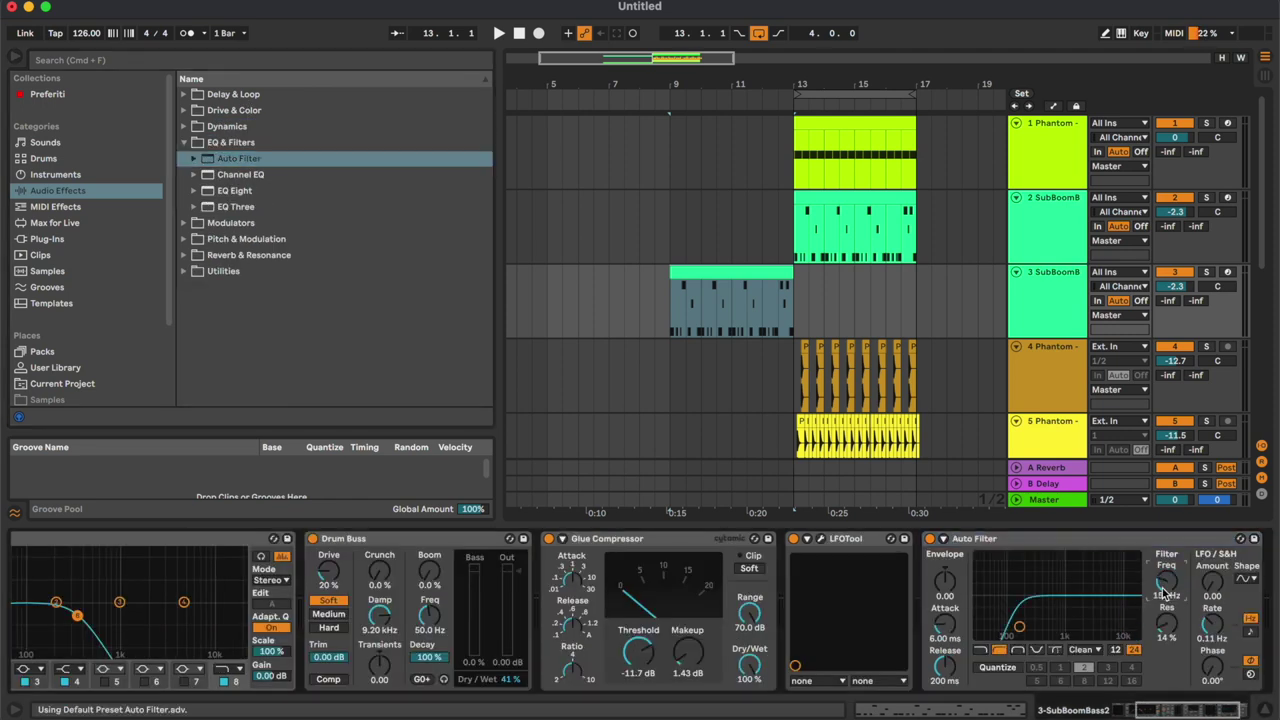
key("space")
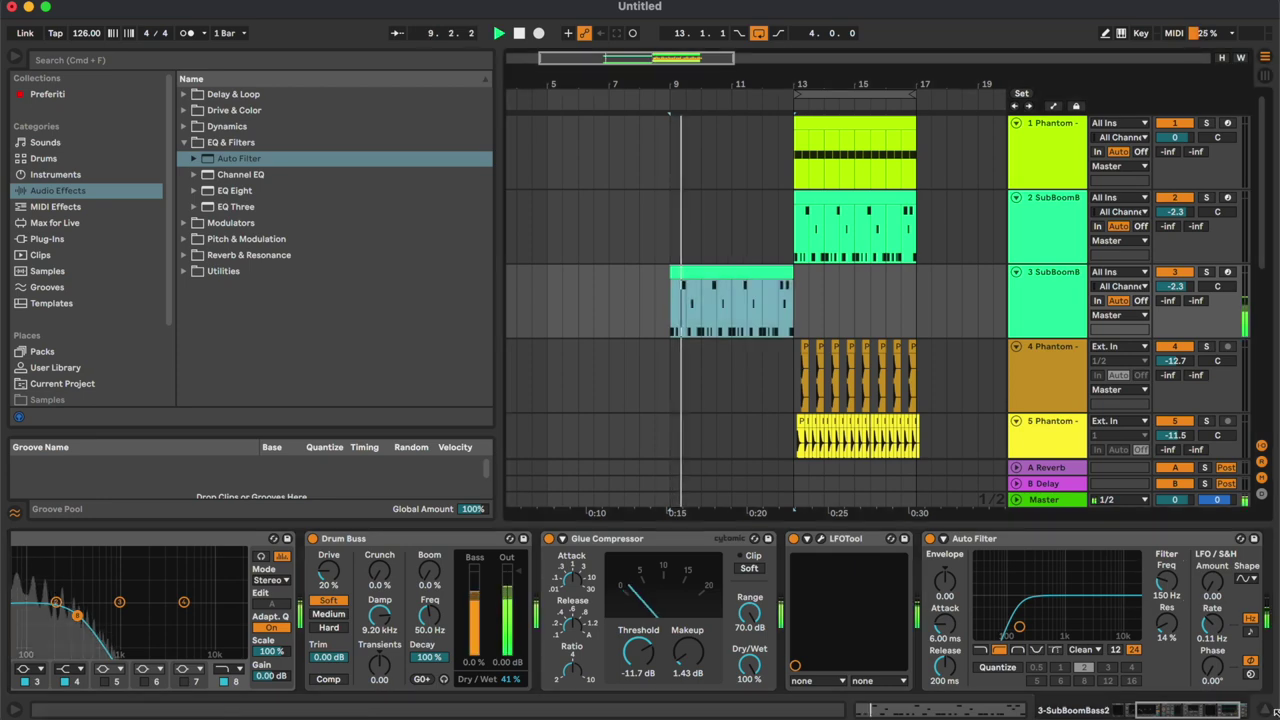
left_click(1265, 709)
Duplicate the kick track and move the copy's clip from bar 13 to bar 9.
left_click(1058, 173)
key("super+d")
left_click_drag(875, 198, 750, 205)
Copy the 150 Hz high-pass Auto Filter from the duplicated bass track to the duplicated kick track and hide the device view.
double_click(1043, 225)
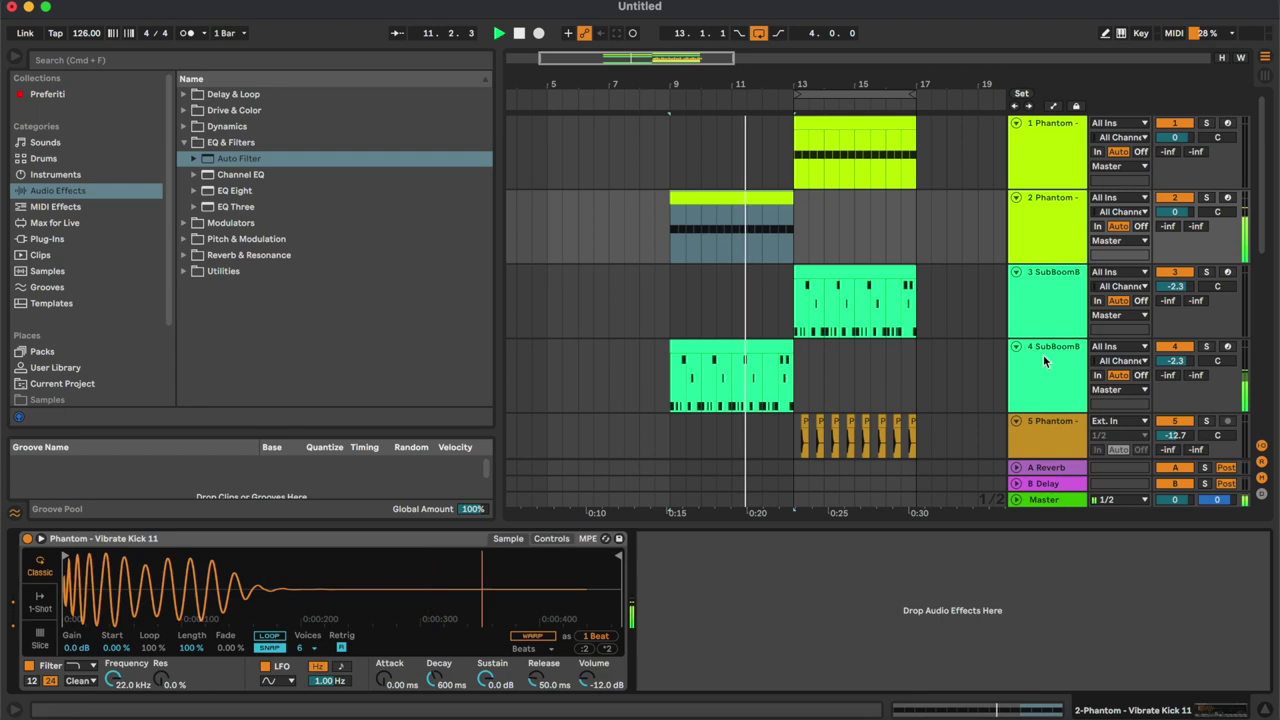
left_click(1043, 354)
left_click(734, 240)
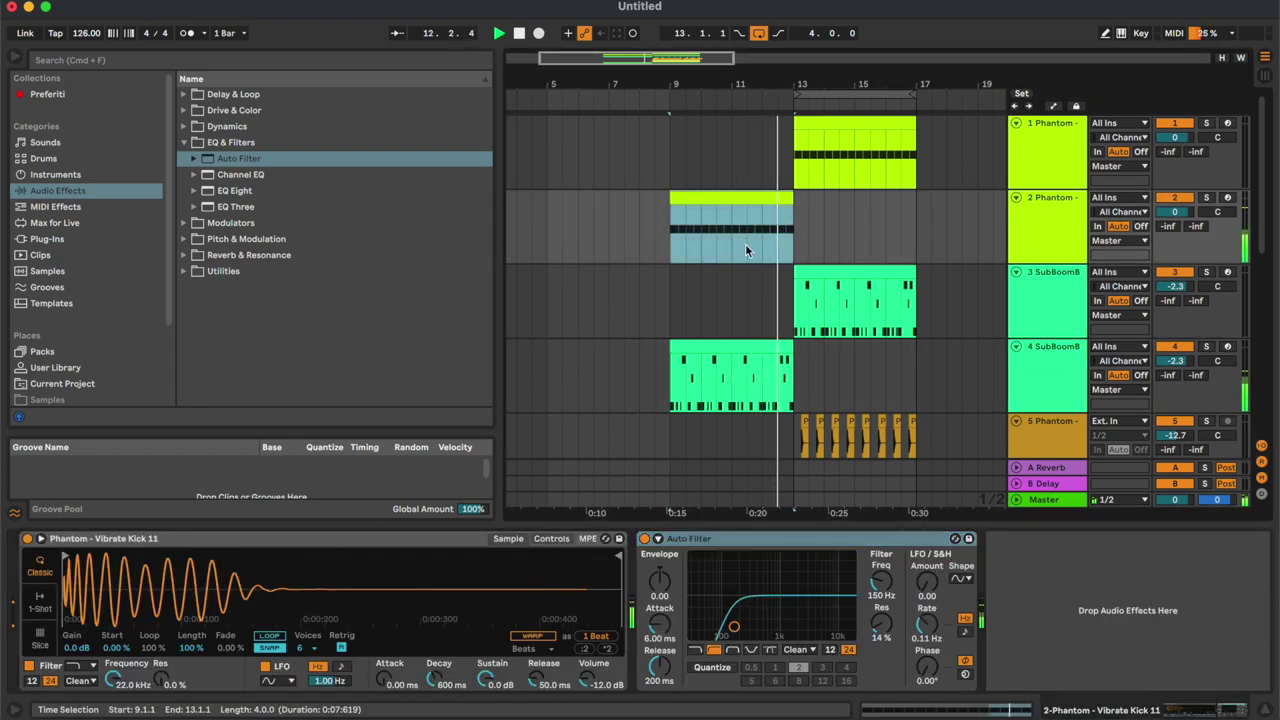
left_click(1265, 709)
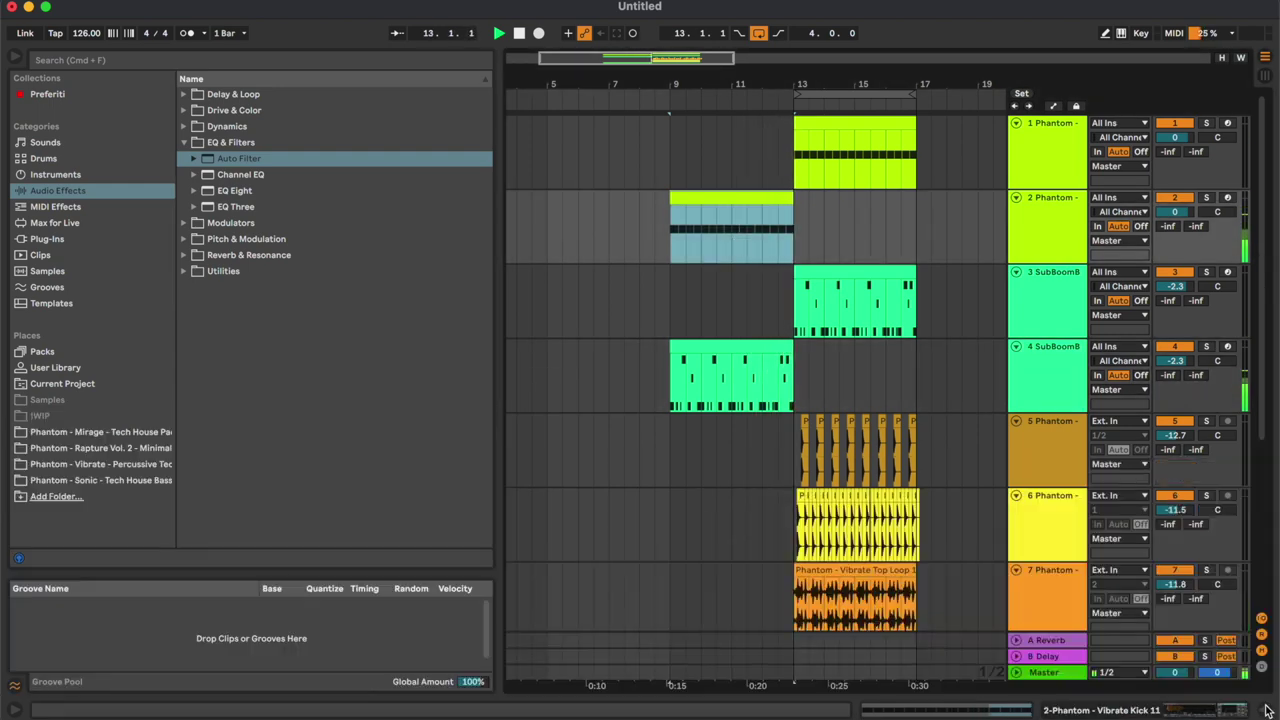
Copy the clips of the five audio drum and percussion tracks from bars 13 to 17 and paste them at bar 9.
left_click(793, 437)
scroll(793, 437, "down", 5)
left_click(921, 451, "shift")
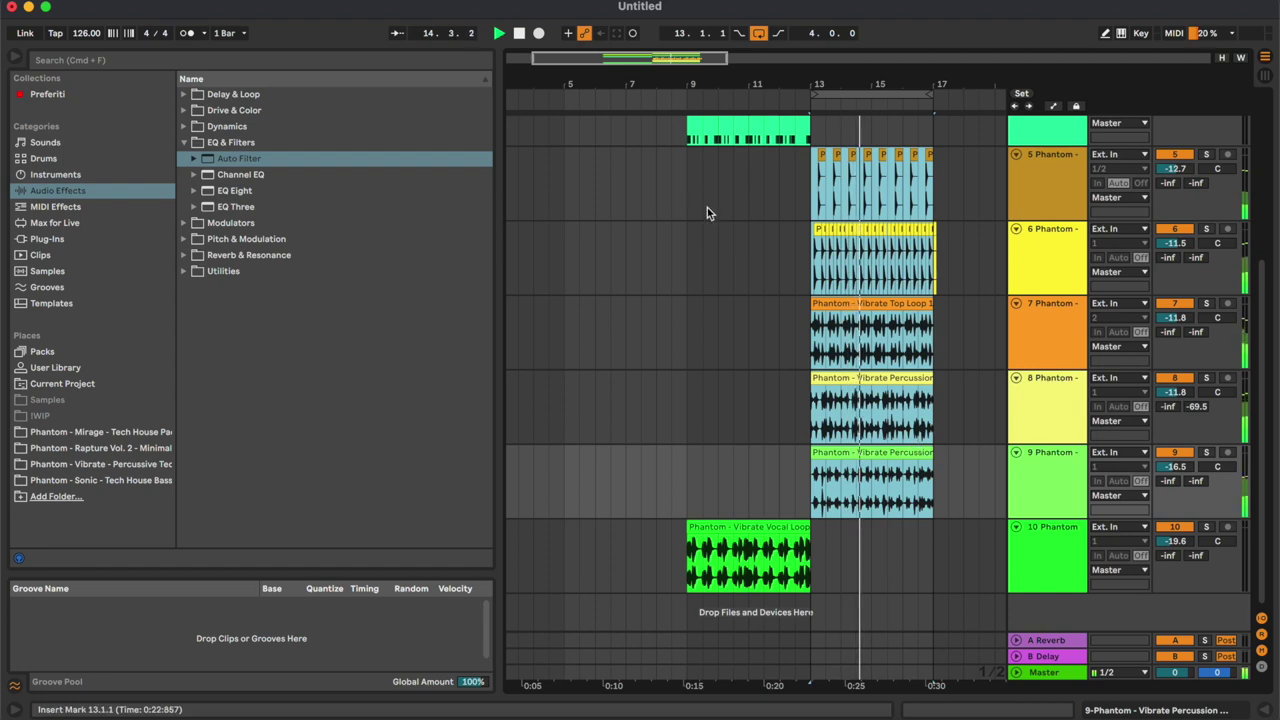
key("super+c")
left_click(685, 176)
key("super+v")
Turn off arrangement looping, play from within the pasted section and select the vocal track.
left_click(743, 182)
left_click(759, 36)
scroll(905, 432, "left", 1)
left_click(1035, 544)
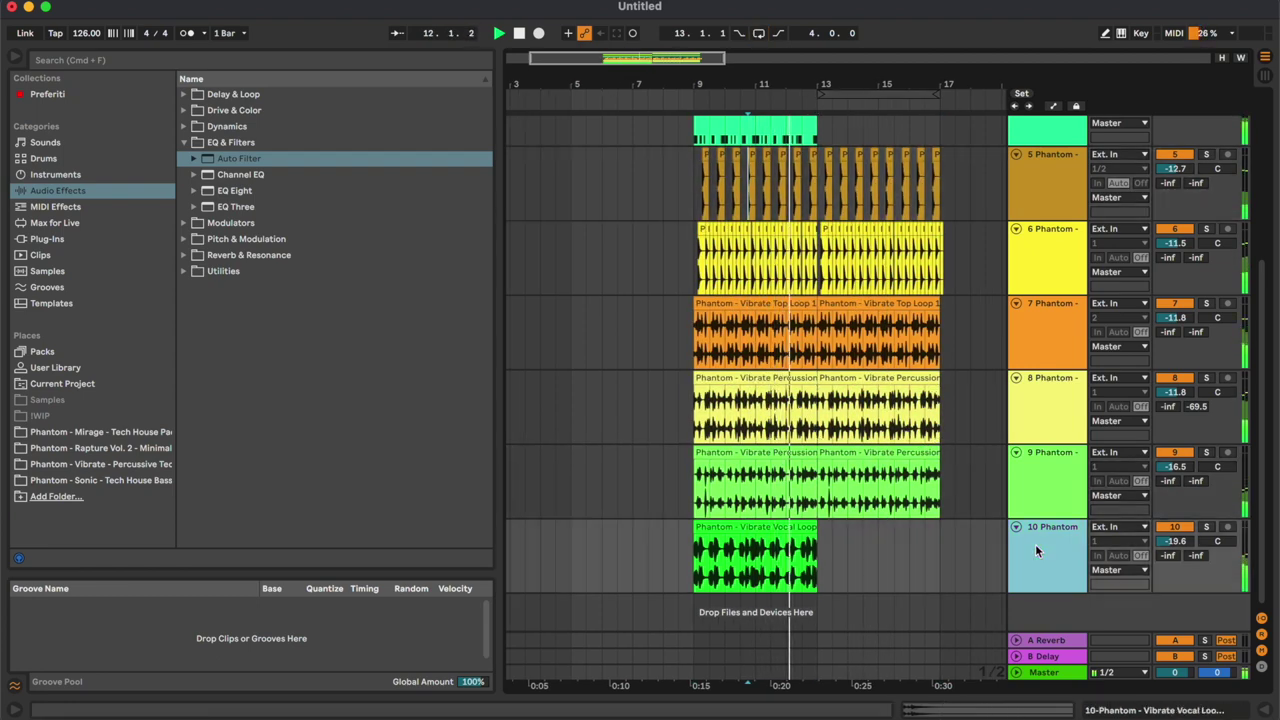
Fold all ten tracks in the arrangement and turn on looping for bars 13 to 17.
scroll(1035, 544, "up", 5)
left_click(1053, 144, "shift")
key("u")
left_click(956, 283)
scroll(948, 293, "right", 2)
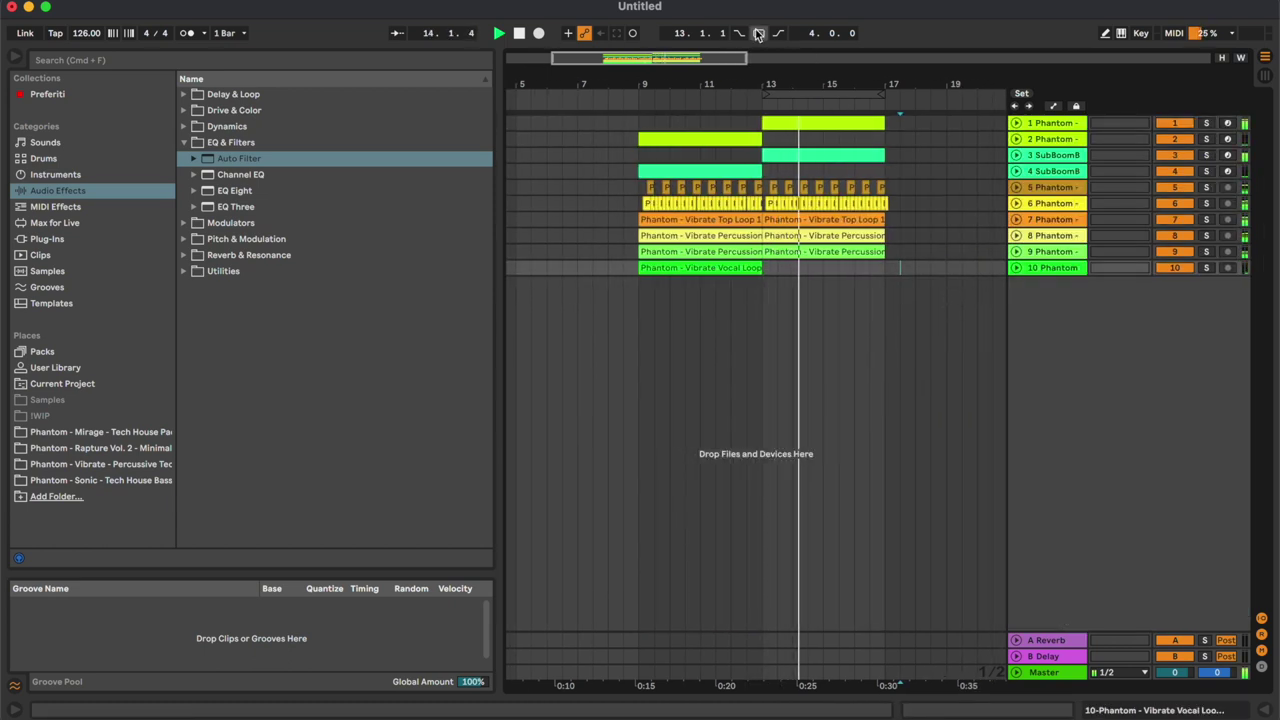
left_click(850, 288)
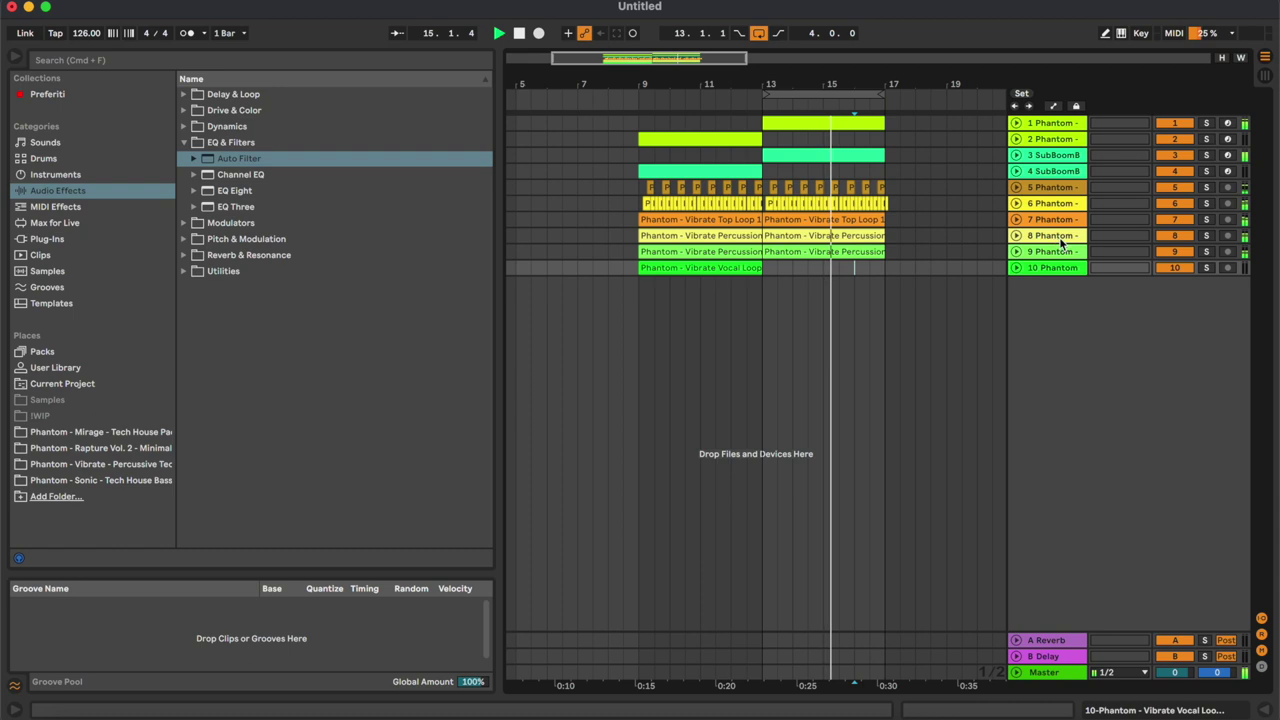
Play the looped main section and the transition from the filtered break into bar 13.
left_click(1051, 252)
left_click(876, 286)
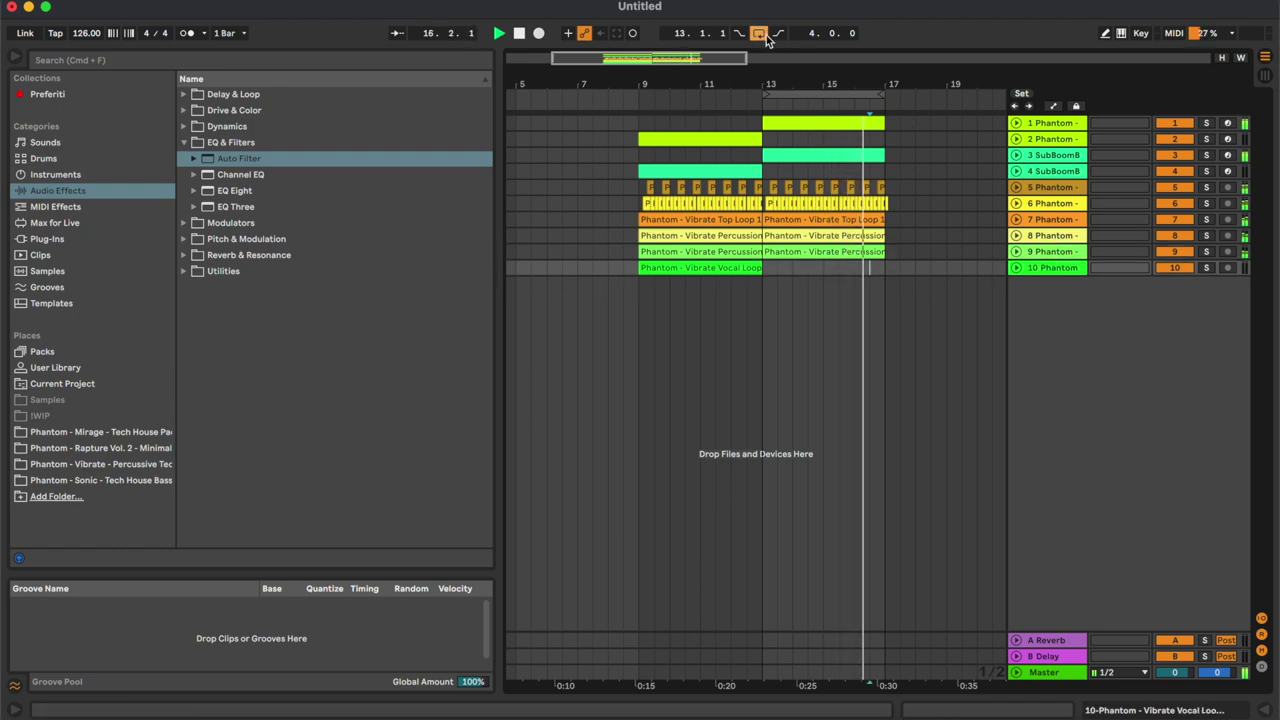
left_click_drag(714, 61, 706, 112)
left_click(901, 270)
left_click(1030, 253)
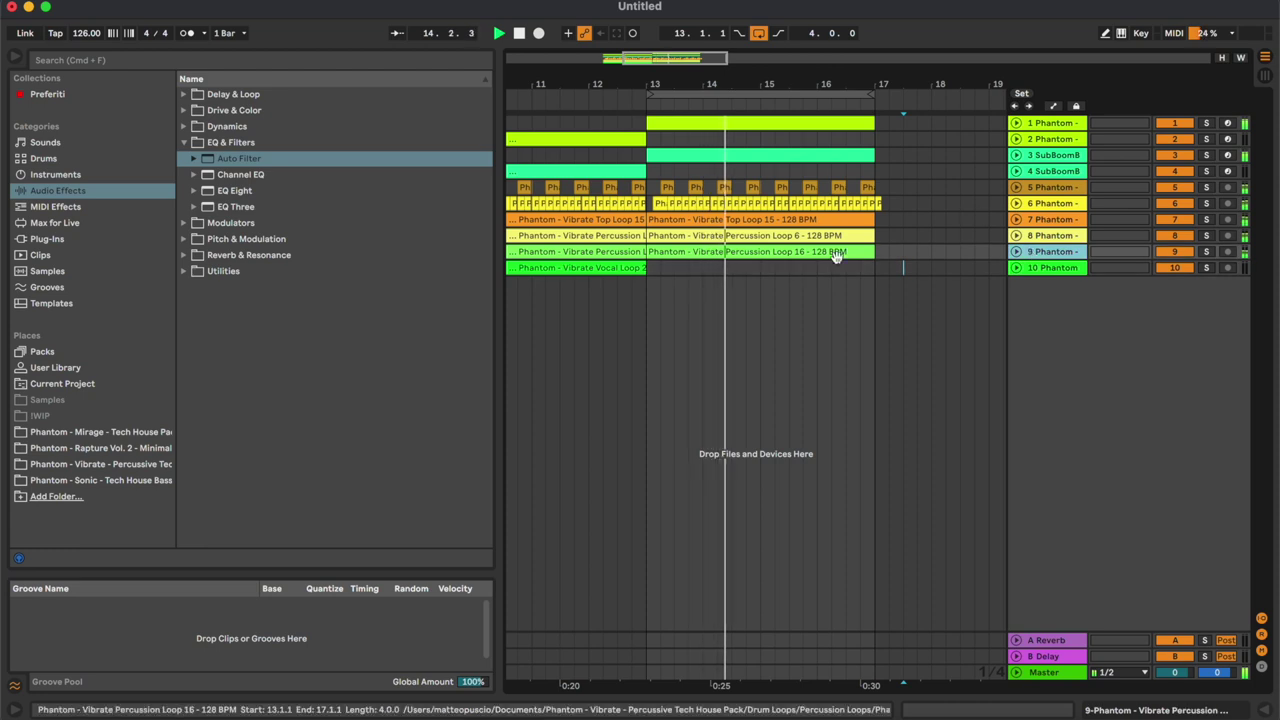
scroll(760, 290, "left", 3)
left_click(647, 327)
key("space")
key("space")
scroll(856, 373, "right", 1)
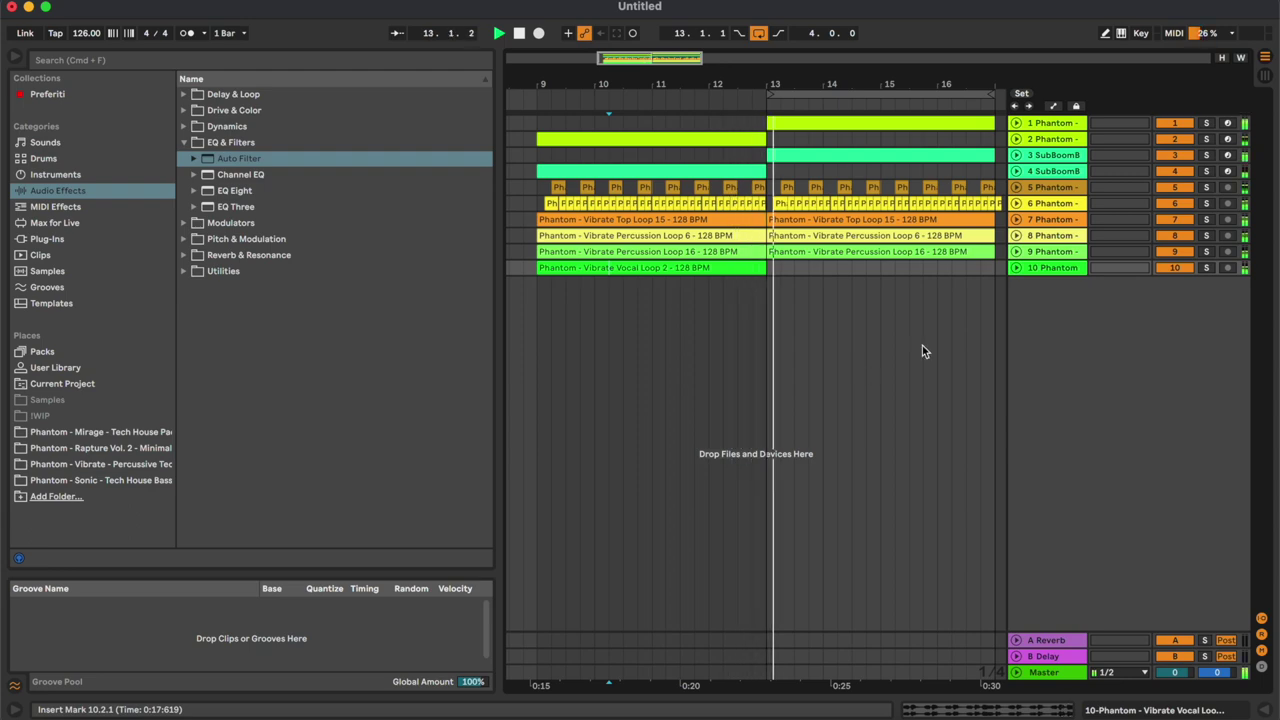
Stop playback, unfold the five audio drum and percussion tracks and turn off arrangement looping.
left_click(1048, 251)
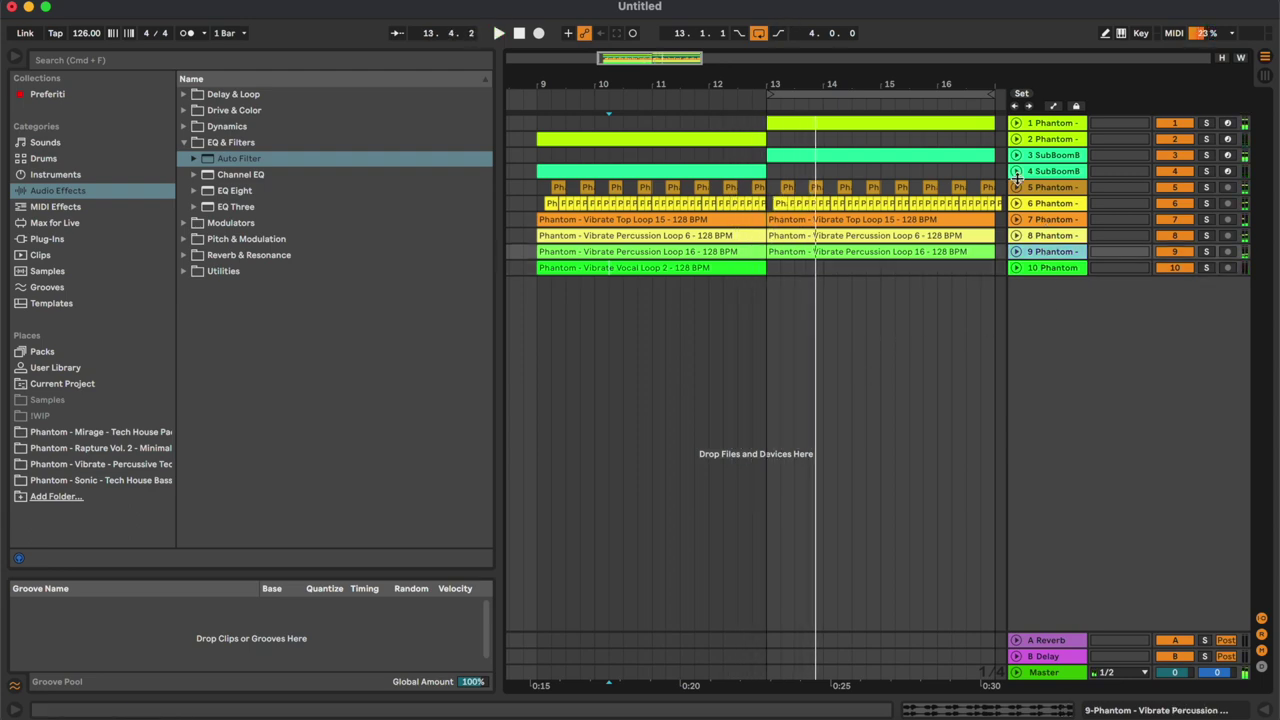
left_click(1048, 187, "shift")
key("u")
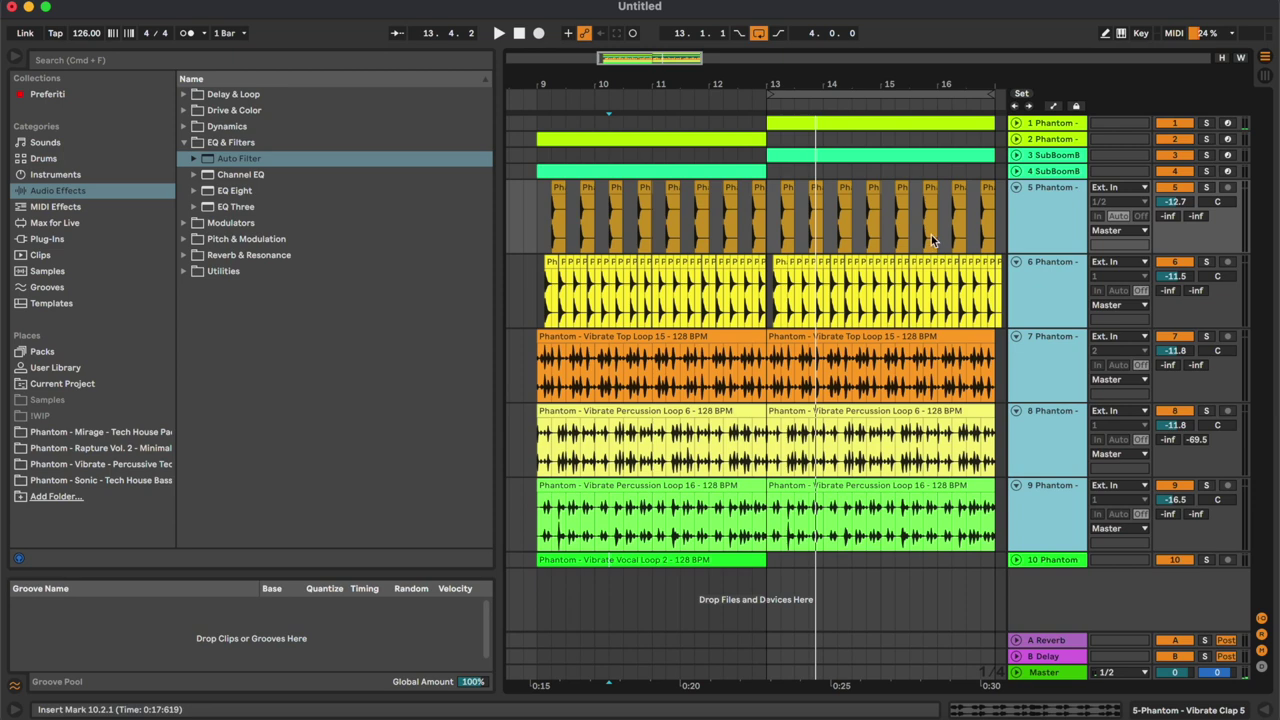
Audition the percussion one-shots in the Phantom - Vibrate pack and select Phantom - Vibrate Percussion 21.wav.
left_click(141, 462)
left_click(273, 130)
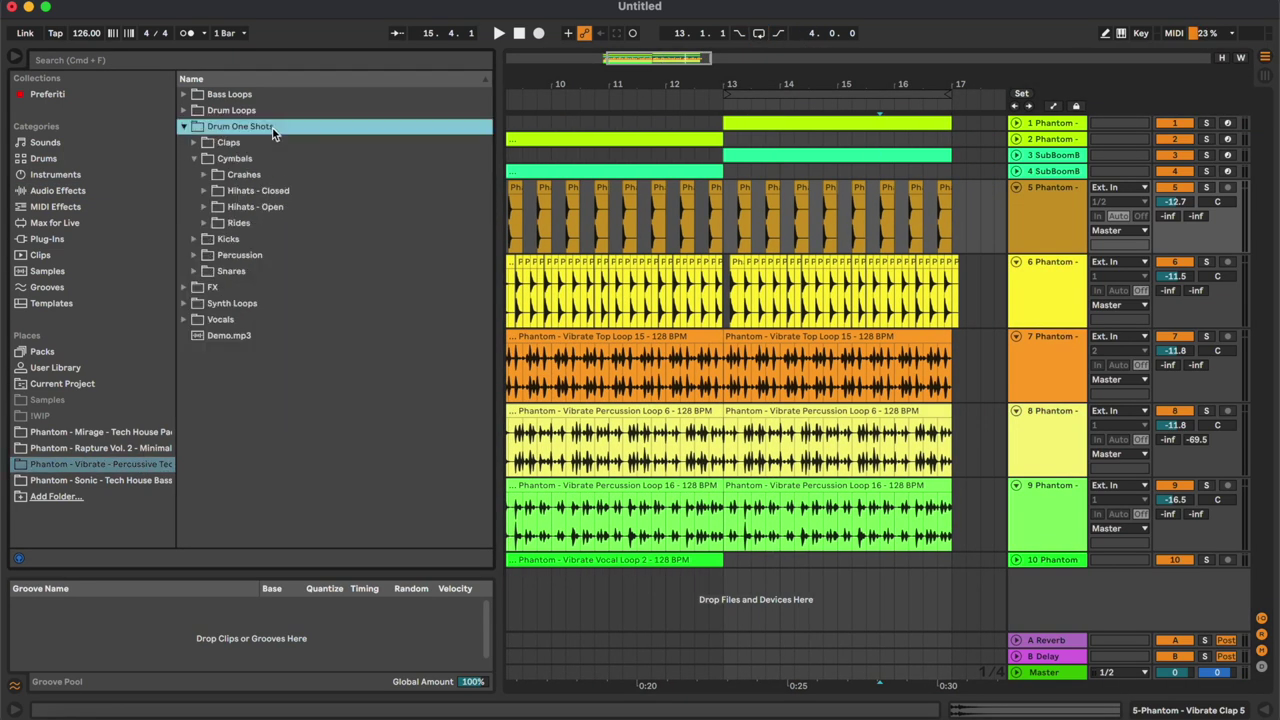
left_click(245, 255)
left_click(303, 262)
key("Down")
key("Down")
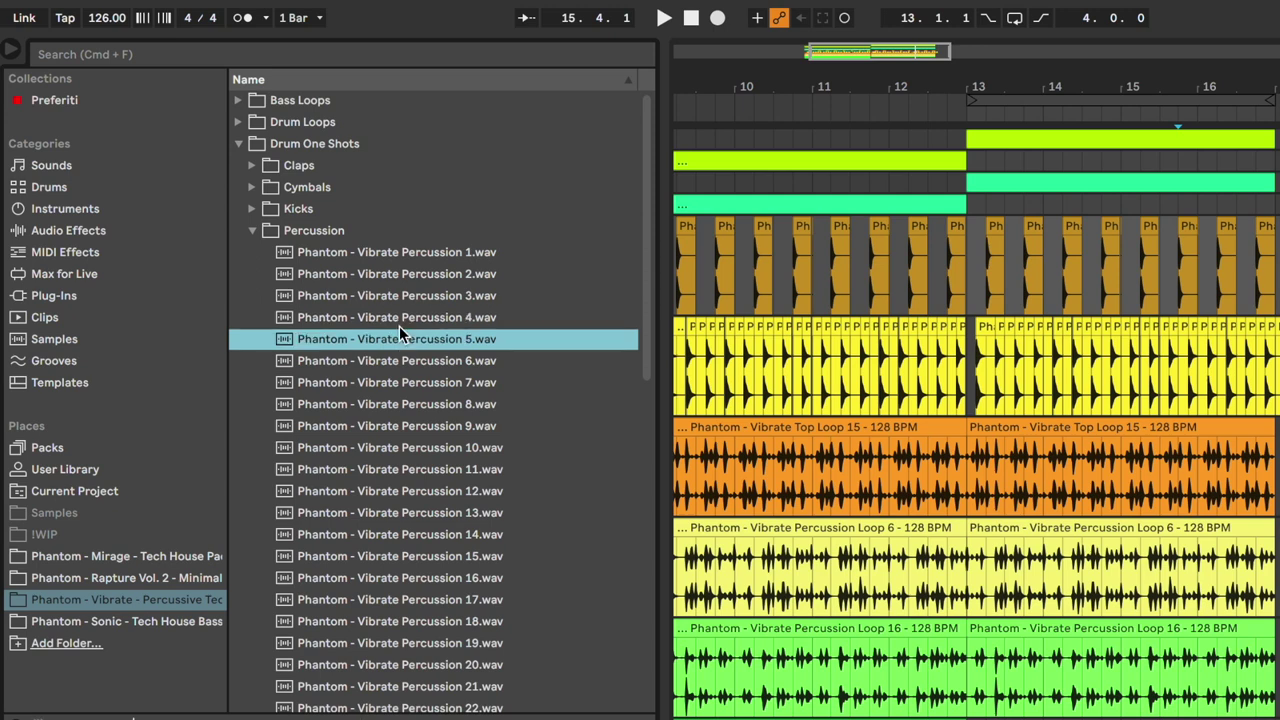
key("Down")
scroll(476, 455, "down", 5)
left_click(477, 456)
key("Down")
key("Up")
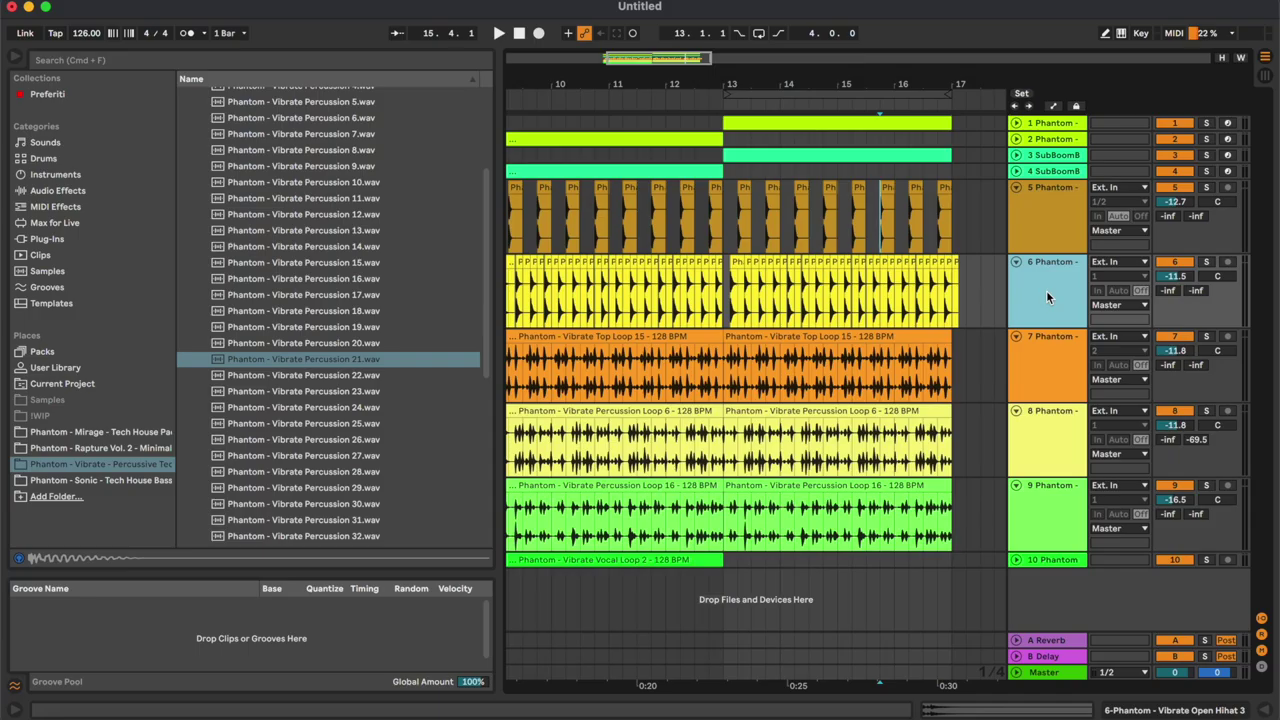
Insert a MIDI track below the open hihat track and load Percussion 21 into it as an instrument.
key("shift+super+t")
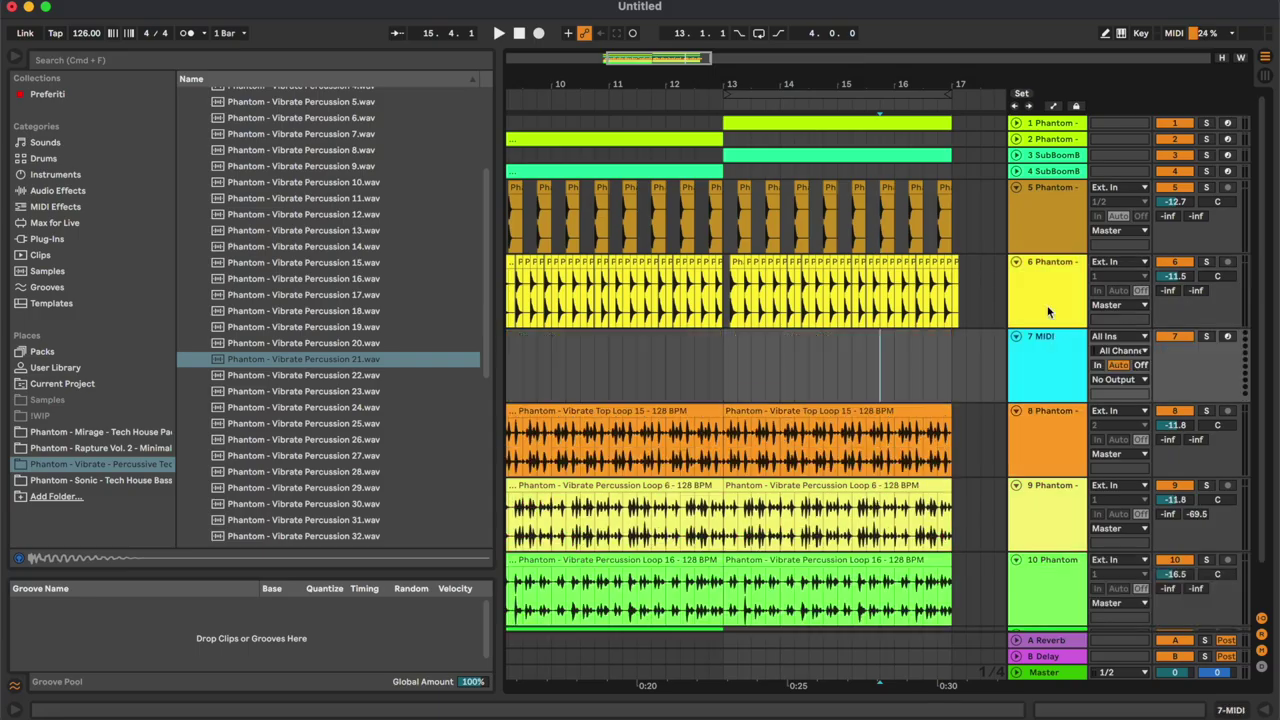
double_click(1051, 357)
left_click_drag(330, 372, 350, 634)
Create an empty one-bar MIDI clip at bar 14 on the Percussion 21 track and loop that bar.
left_click(729, 346)
scroll(729, 346, "up", 5)
scroll(729, 346, "down", 2)
scroll(729, 346, "right", 5)
left_click_drag(618, 270, 774, 283)
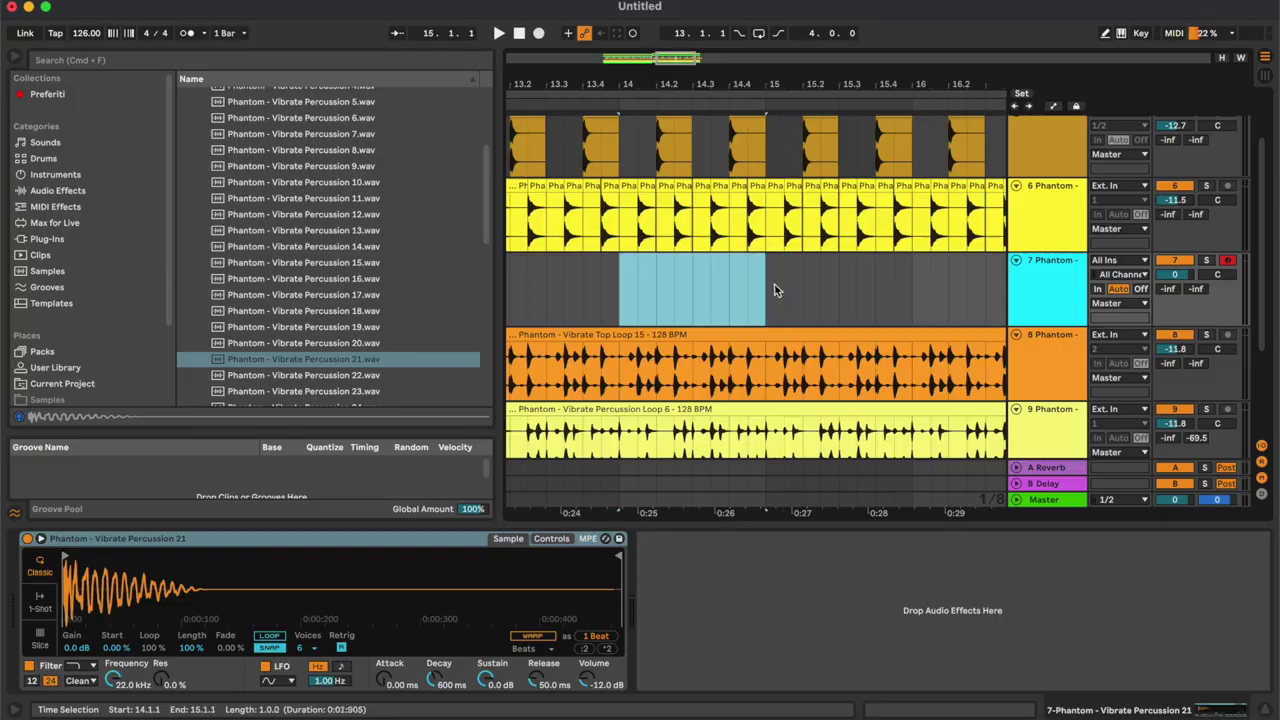
key("shift+super+m")
During playback, add a C3 note at 1.1.4 in the new clip and lower its track volume to -13.5 dB.
key("space")
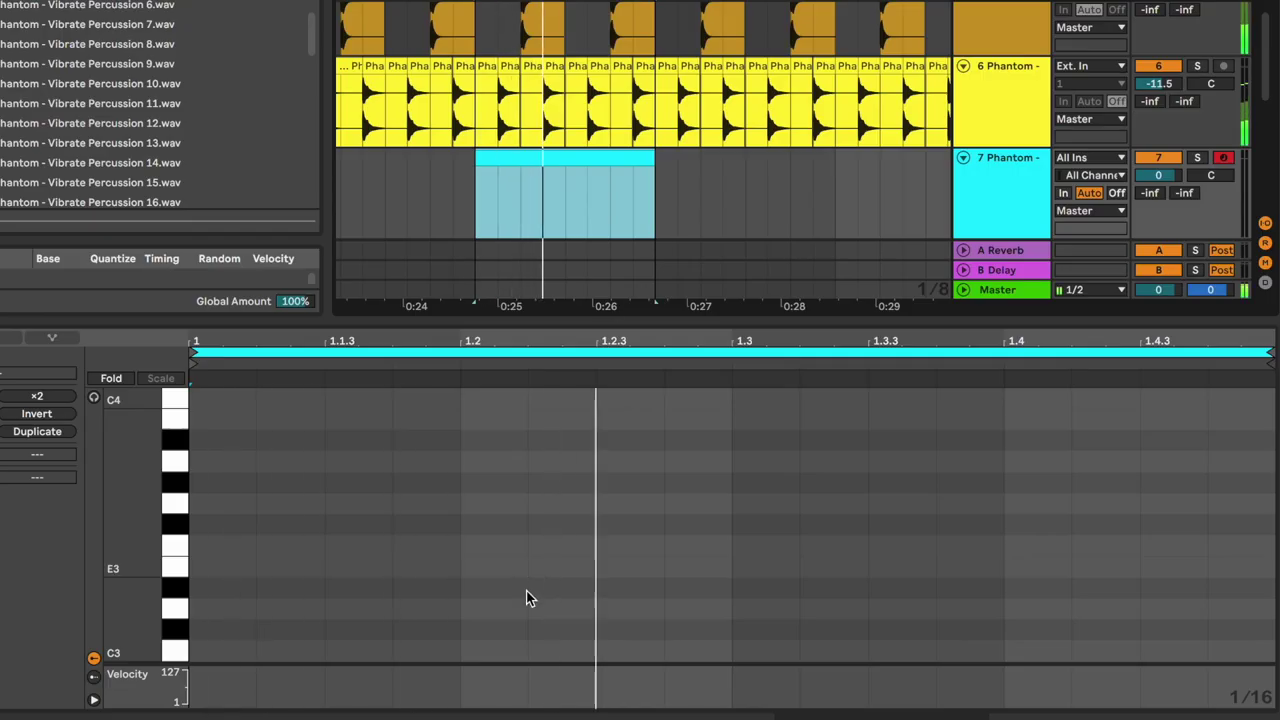
double_click(411, 656)
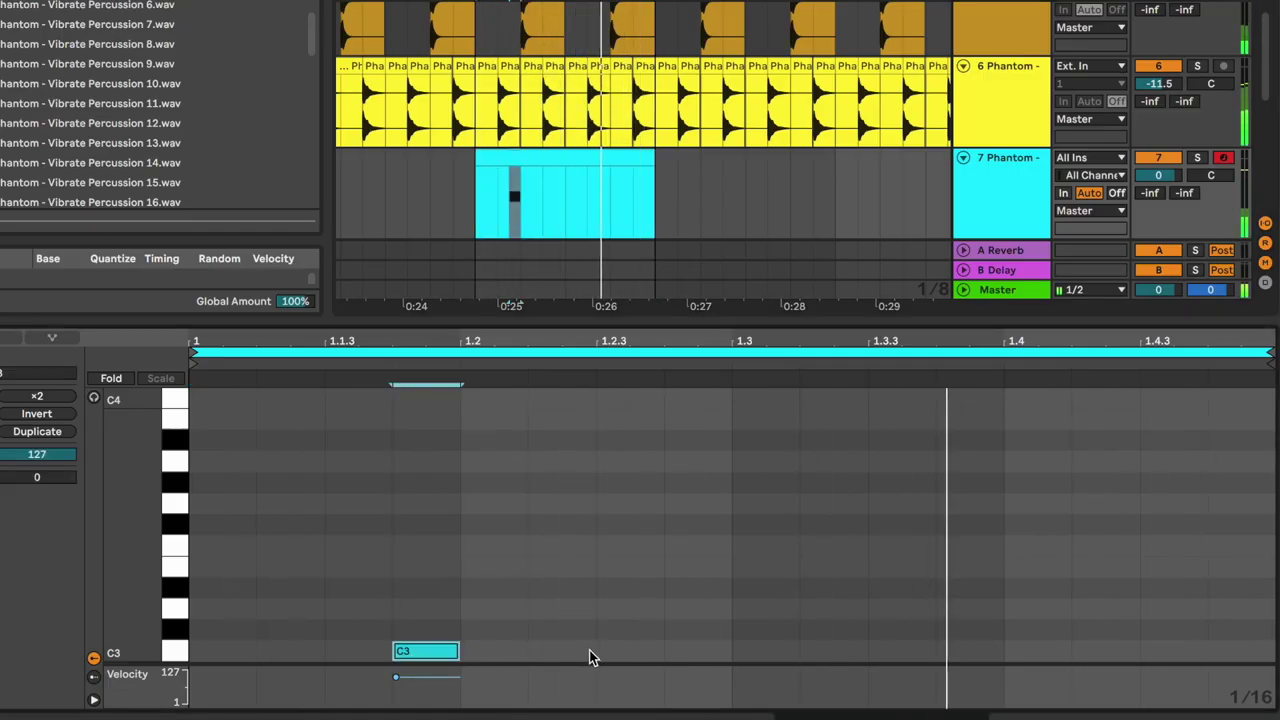
mouse_move(1162, 176)
left_mouse_down()
mouse_move(1162, 210)
mouse_move(1169, 178)
left_mouse_up()
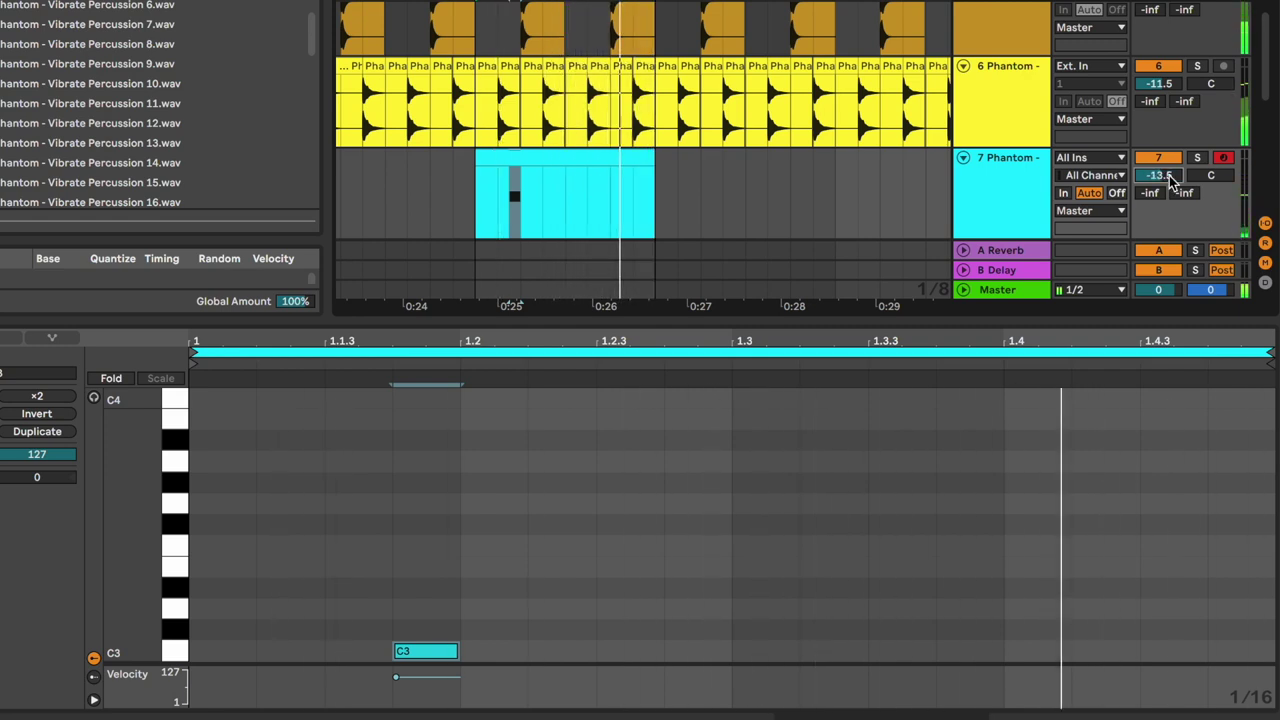
Duplicate the Percussion 21 track with its clip and stop playback.
left_click(1018, 212)
scroll(1018, 212, "down", 3)
key("super+d")
key("space")
Audition further percussion one-shots and replace the duplicated track's sample with Phantom - Vibrate Percussion 28.wav.
double_click(1007, 143)
scroll(76, 152, "down", 3)
scroll(293, 246, "down", 3)
left_click(366, 250)
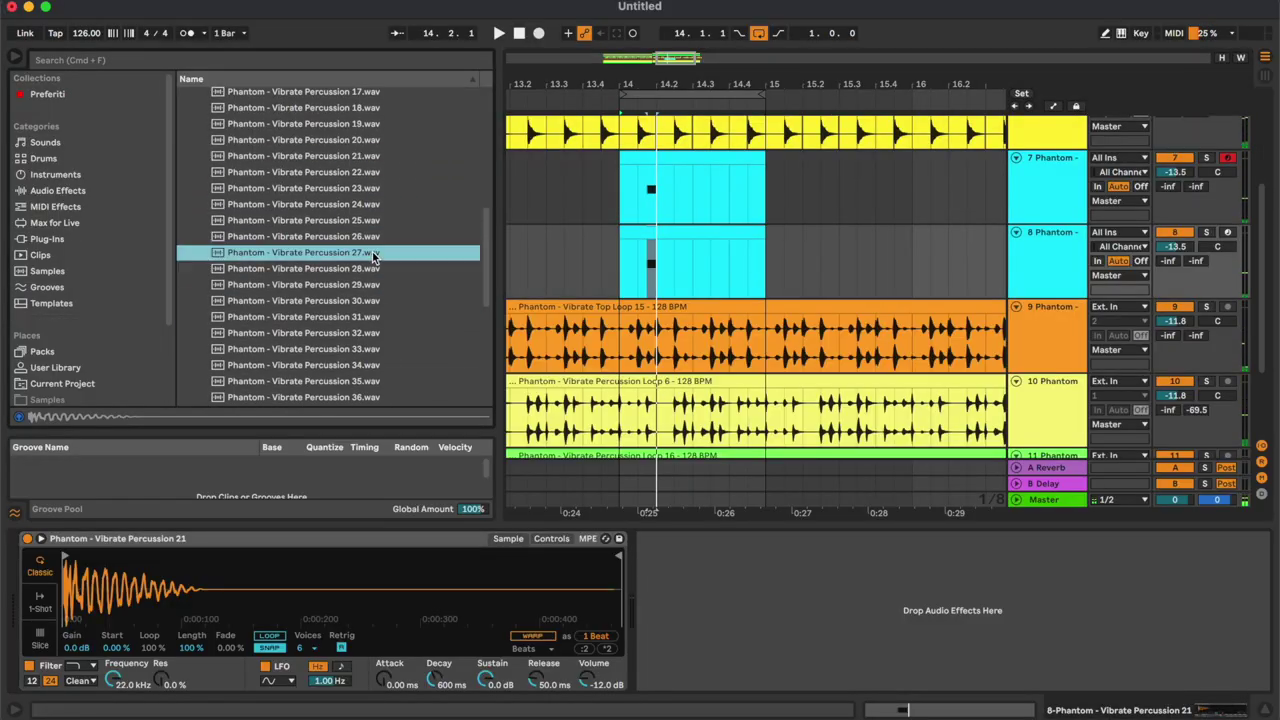
key("Down")
key("Down")
key("Up")
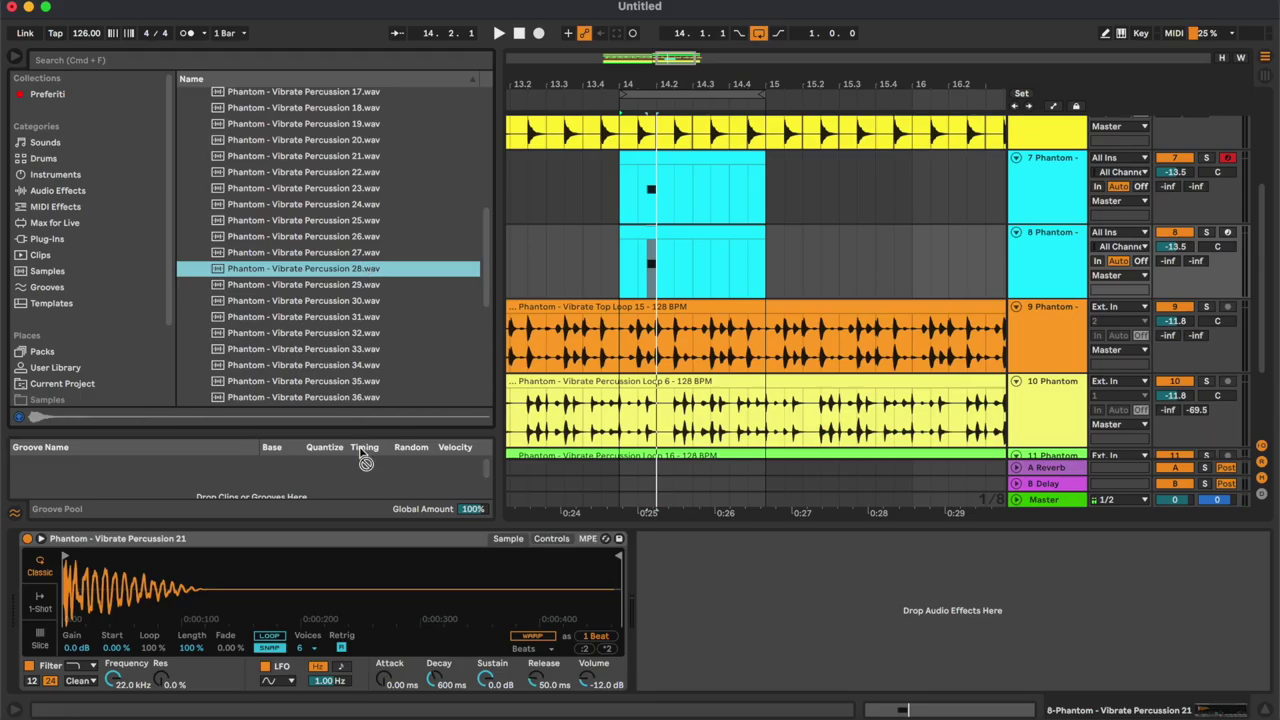
Place the Percussion 28 clip's C3 notes at 1.2.3 and 1.3.2 and set its track volume to -15.0 dB.
double_click(651, 251)
left_click_drag(581, 645, 716, 650)
key("space")
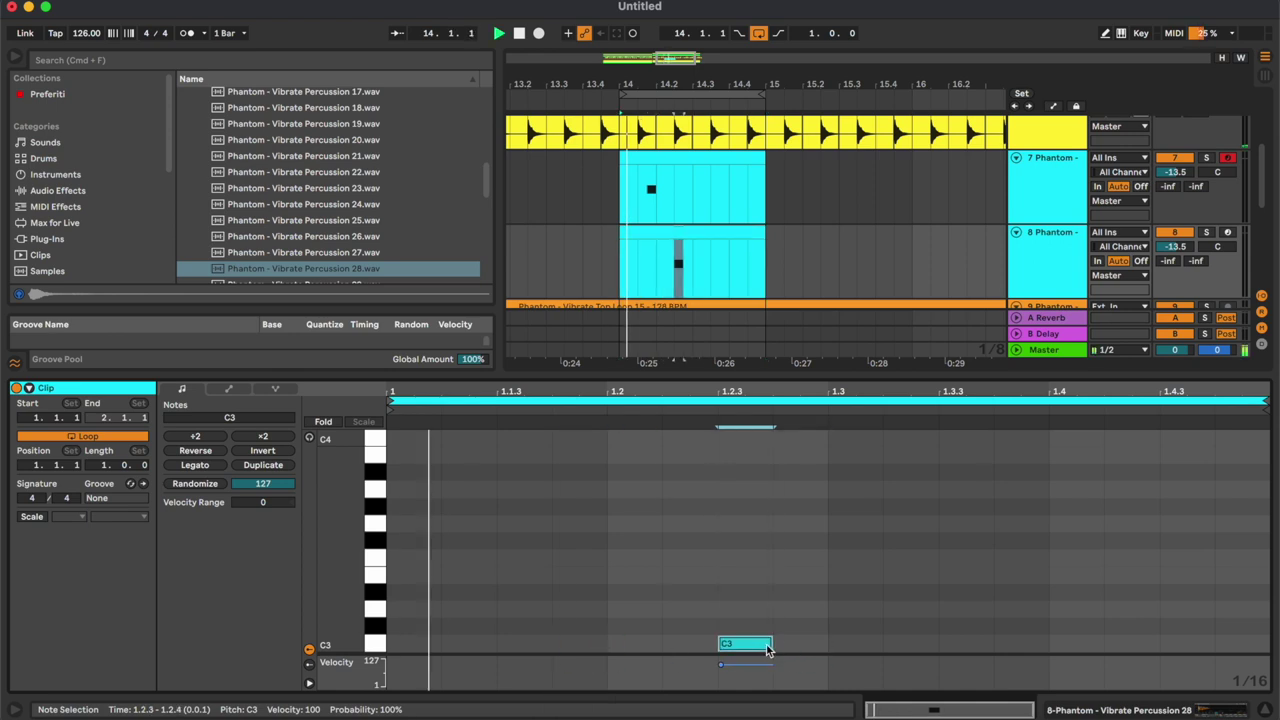
double_click(908, 643)
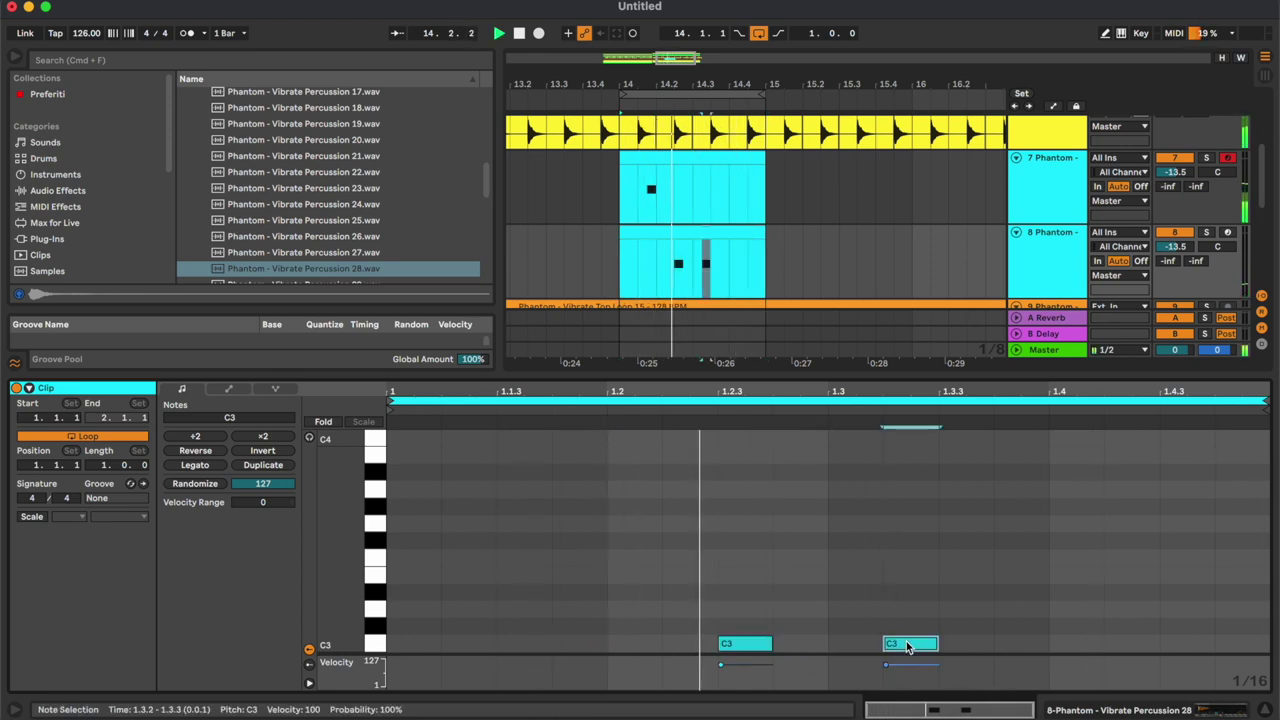
left_click_drag(1180, 248, 1180, 260)
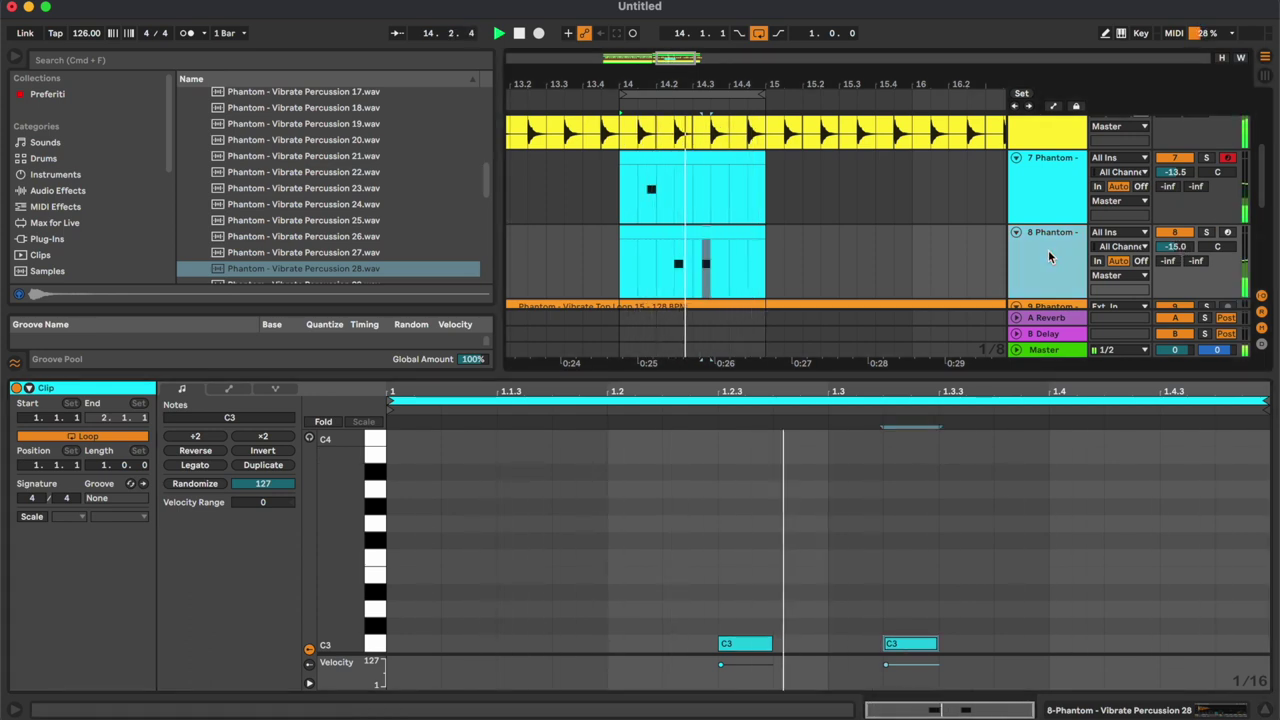
Duplicate the Percussion 28 track with its clip and show the copy's device view.
left_click(729, 240)
left_click(718, 181)
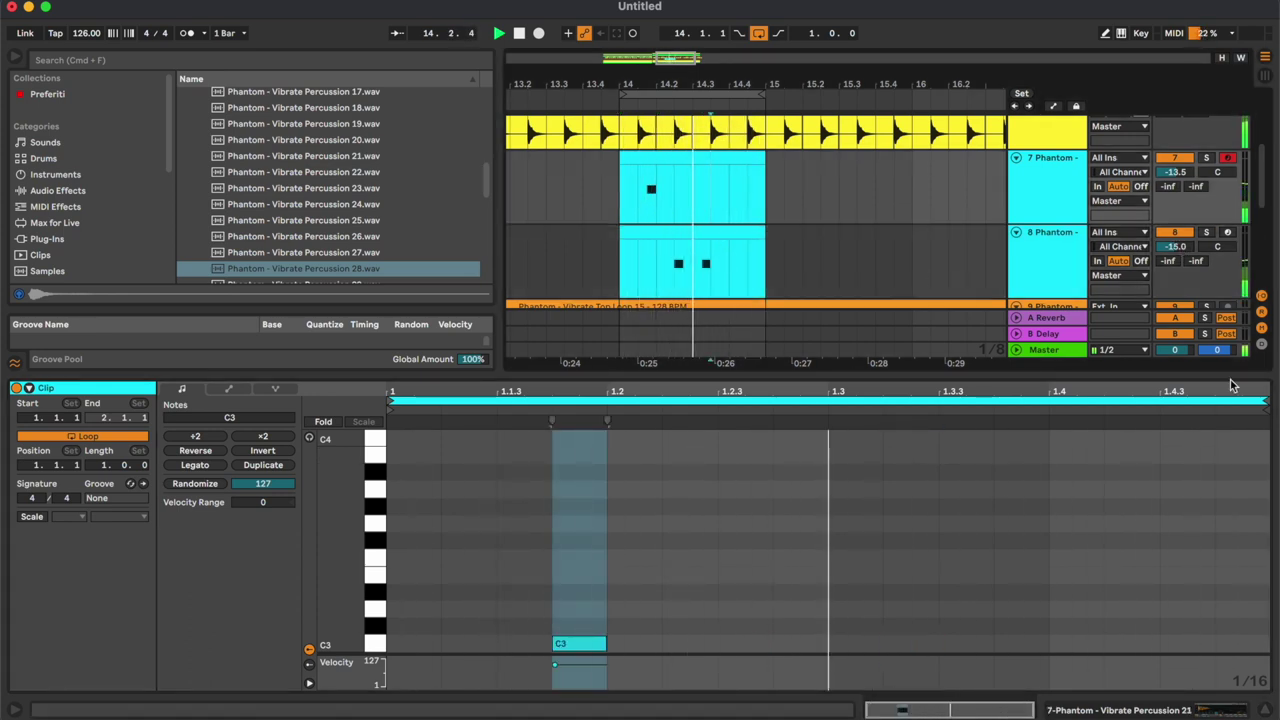
key("super+alt+l")
left_click(1050, 305)
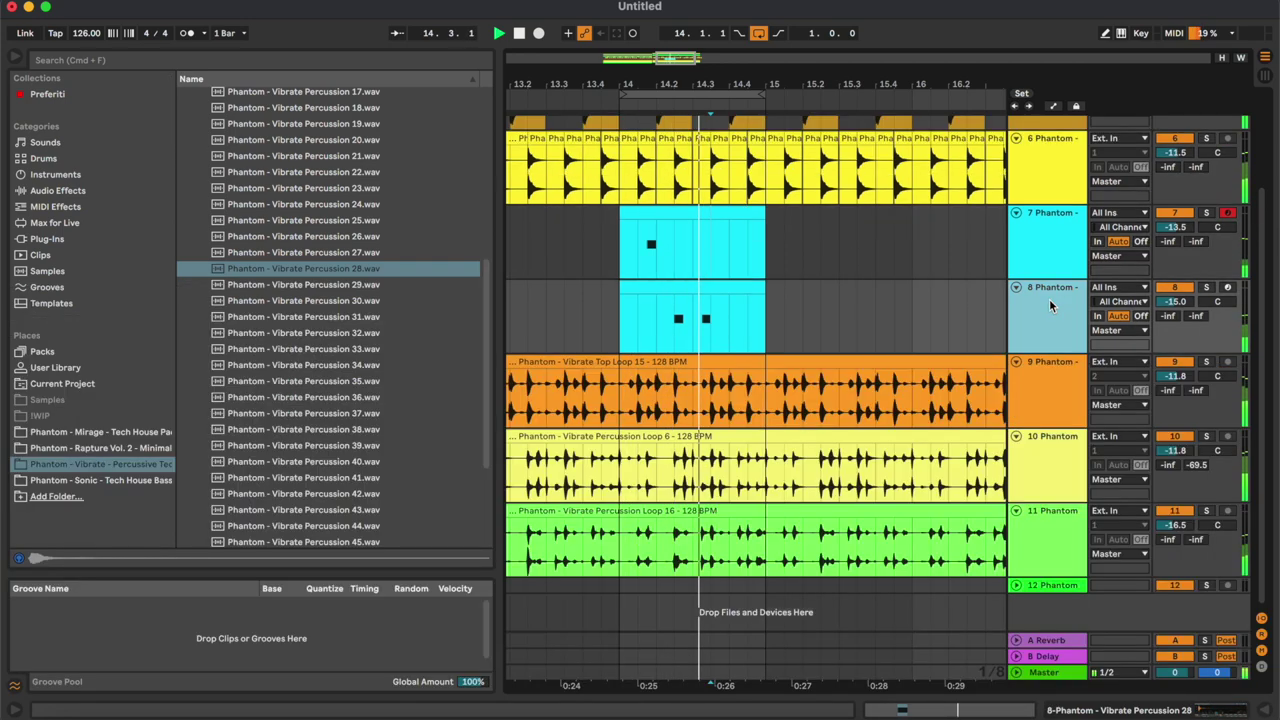
key("super+d")
key("super+alt+l")
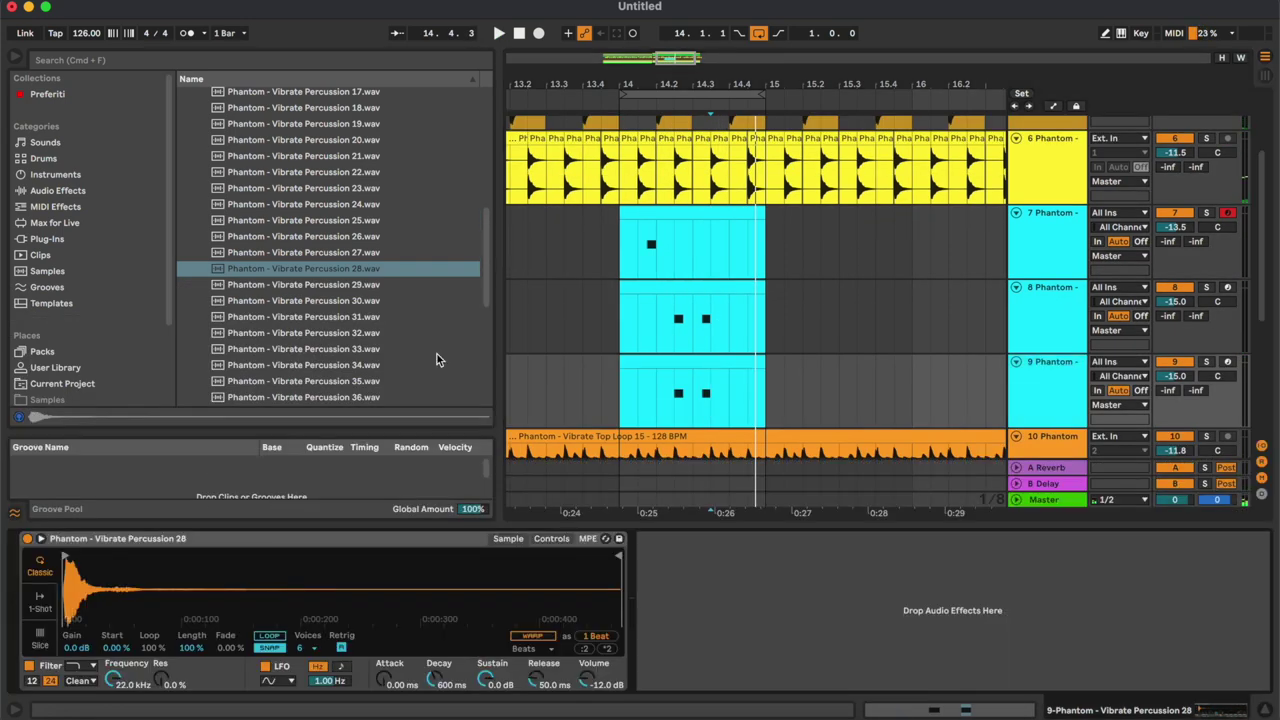
Audition more percussion one-shots and replace the newest track's sample with Phantom - Vibrate Percussion 32.wav.
left_click(353, 317)
key("Down")
key("Down")
left_click(353, 333)
left_click_drag(453, 416, 386, 665)
Move the Percussion 32 clip's two C3 notes to 1.1.3 and 1.2.2 and set its track volume to -15.6 dB.
double_click(914, 449)
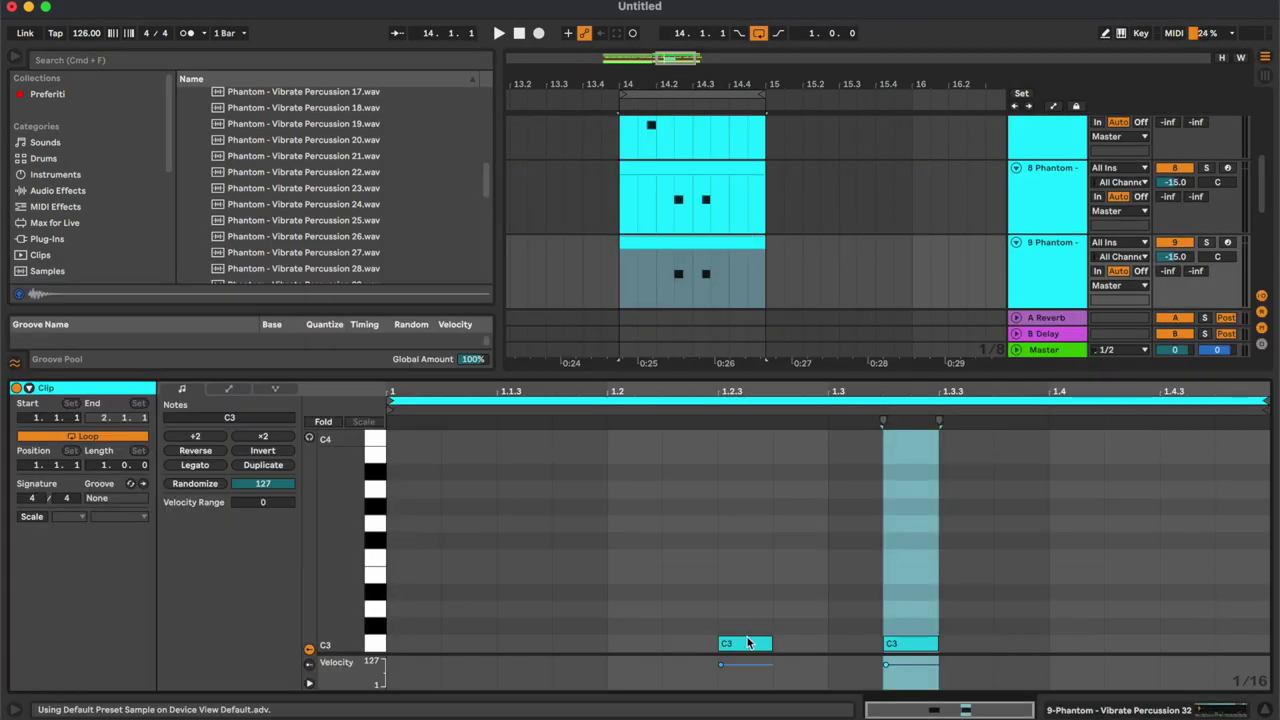
left_click_drag(747, 642, 540, 650)
left_click_drag(917, 632, 704, 648)
key("space")
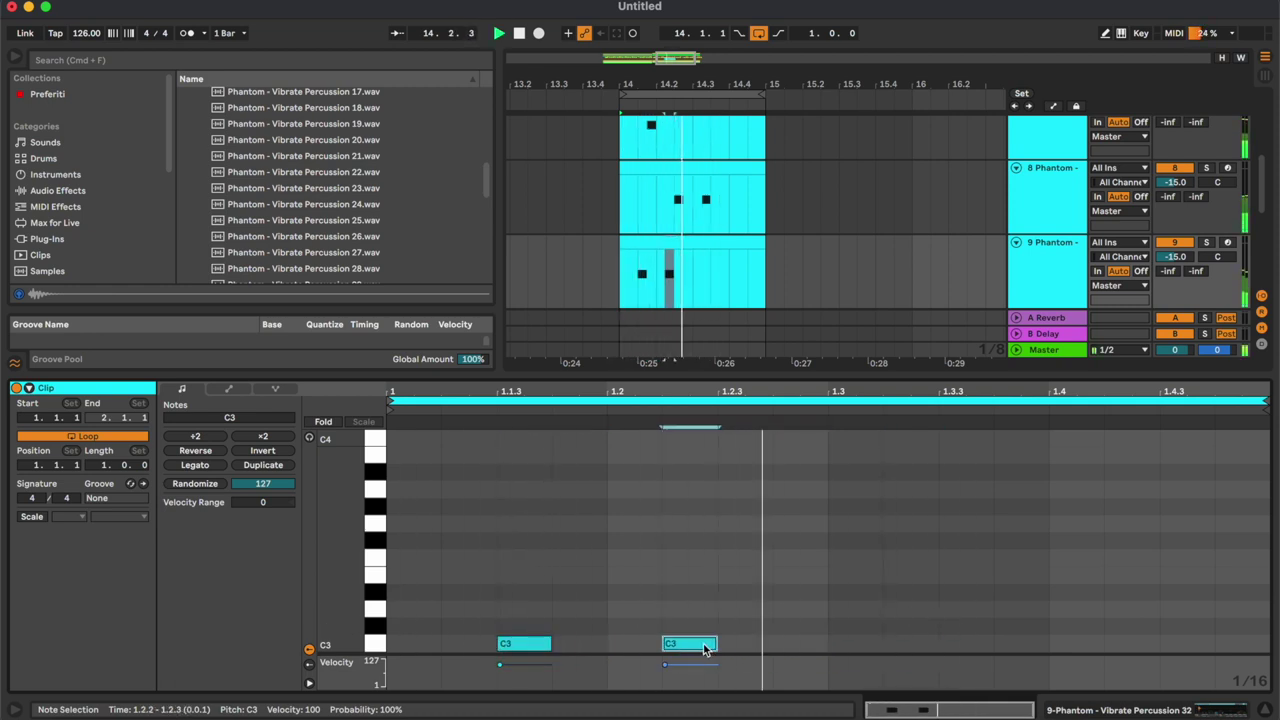
left_click_drag(1175, 256, 1175, 262)
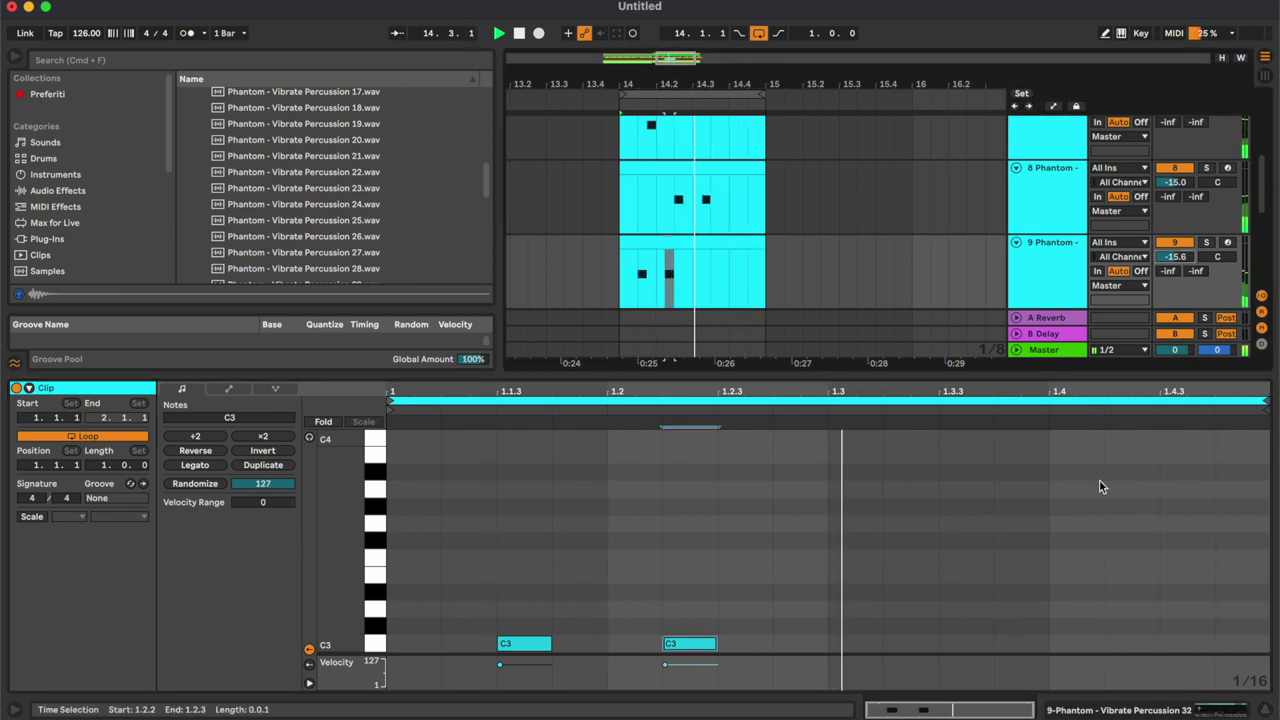
Add C3 notes at 1.3.4 and 1.4.2 to the Percussion 32 clip and hide the clip view.
double_click(1000, 647)
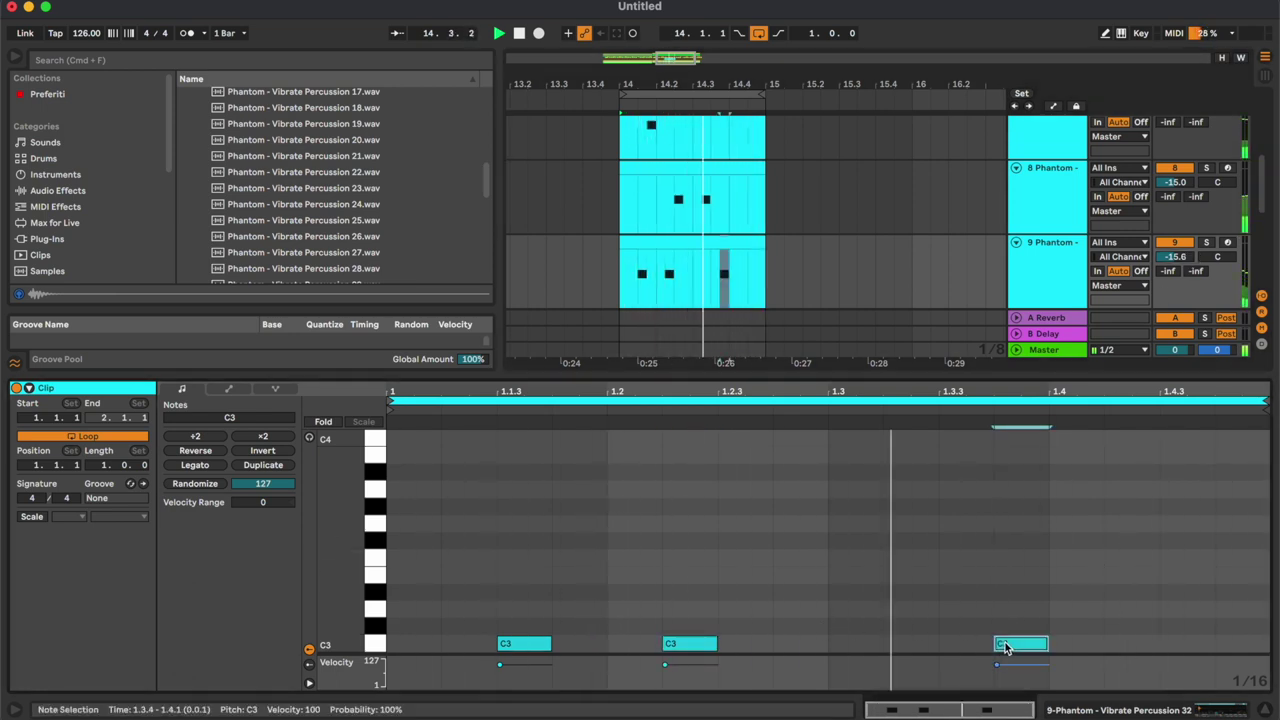
double_click(1178, 647)
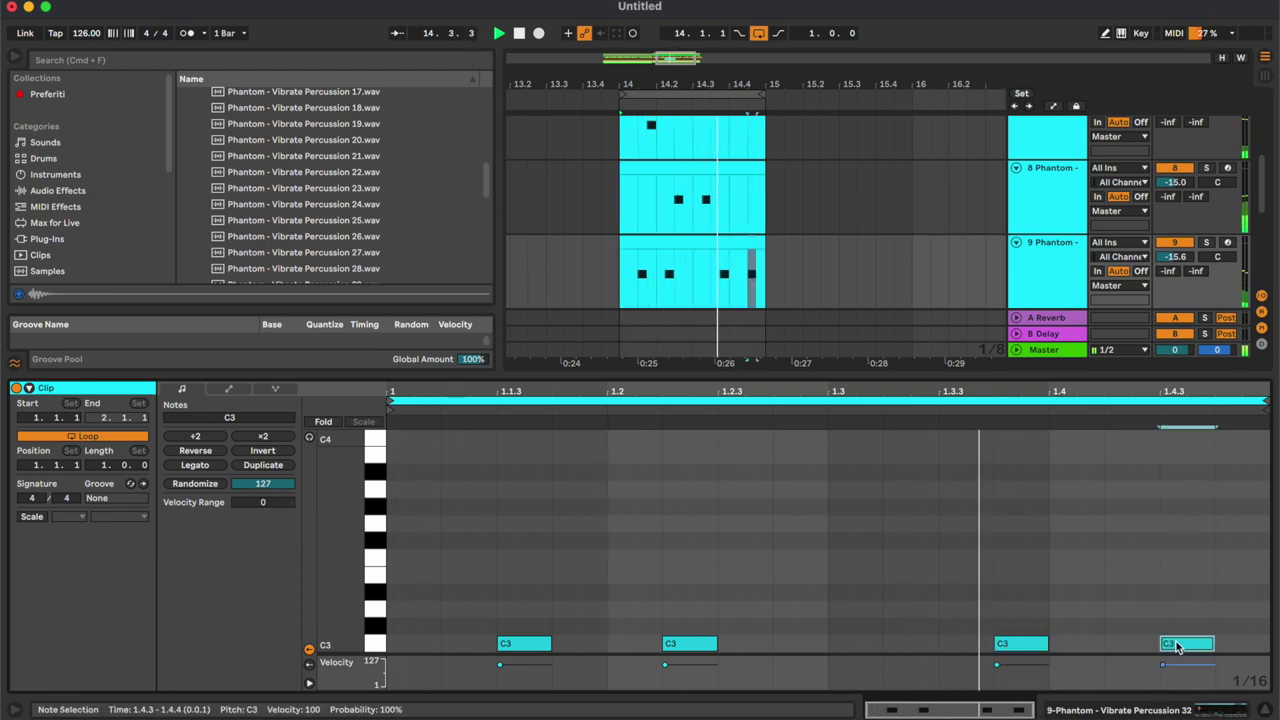
key("Left")
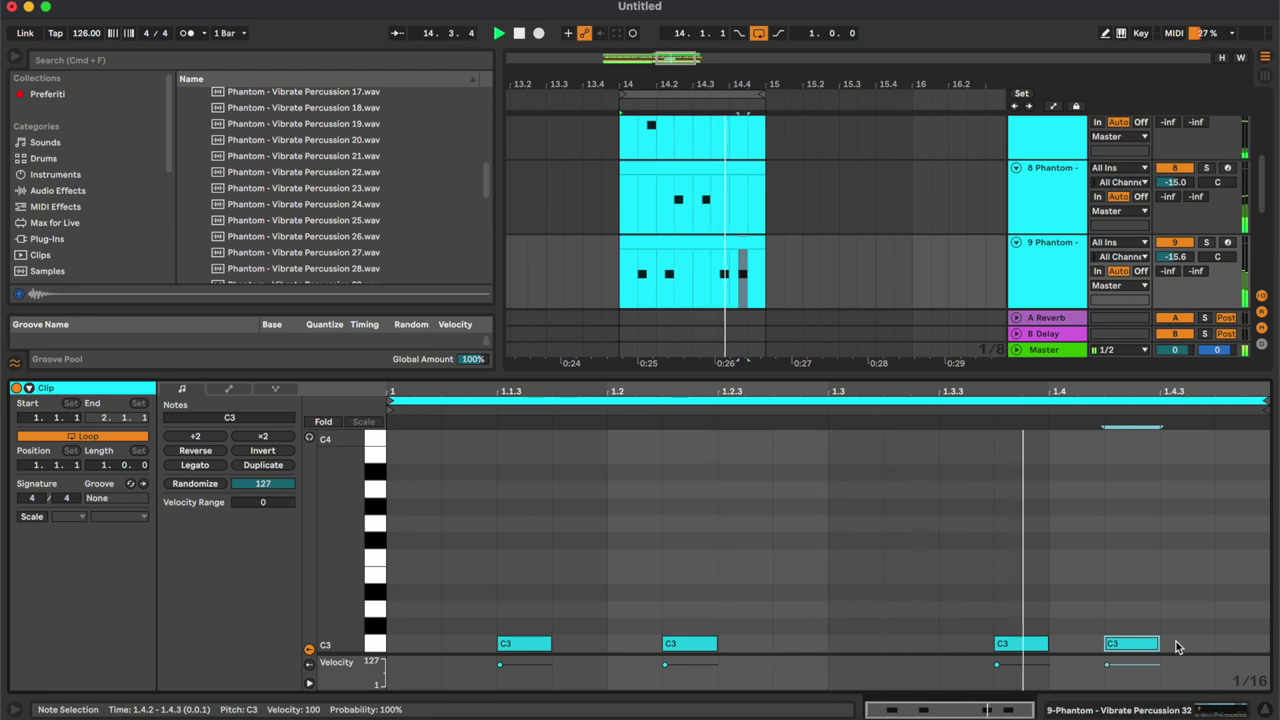
left_click(1071, 263)
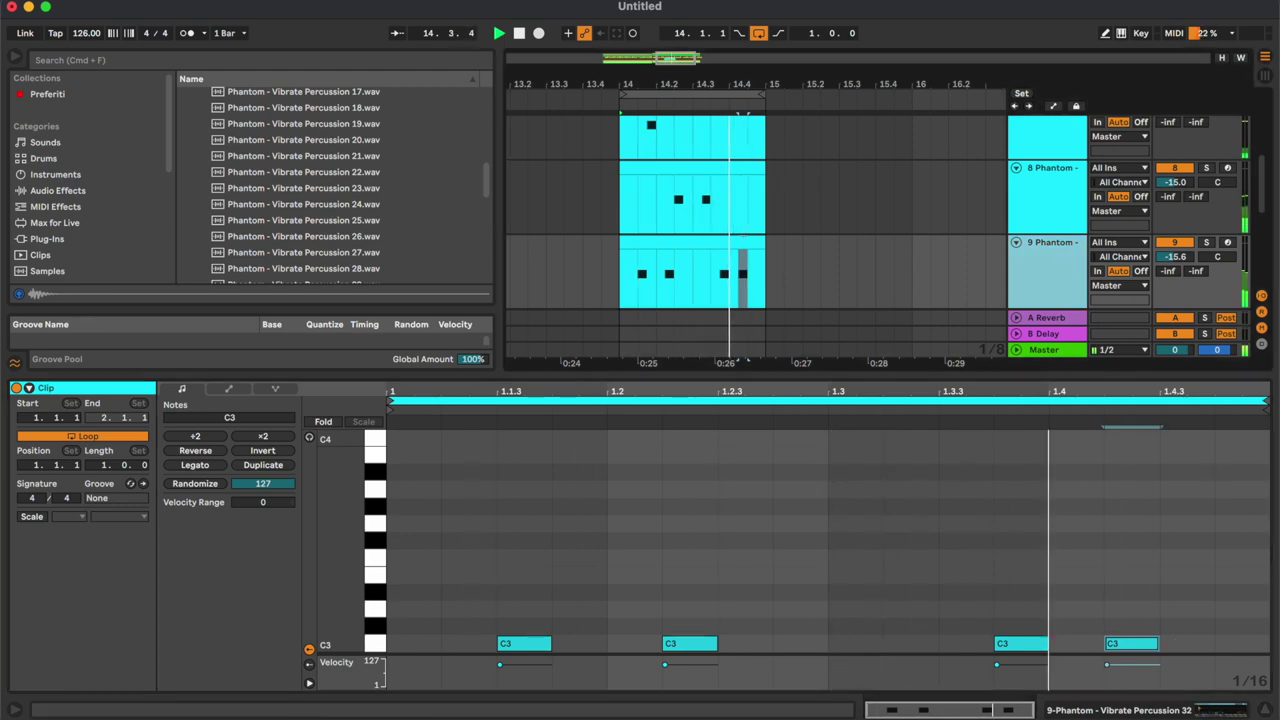
left_click(1262, 686)
Select the three MIDI percussion clips at bar 14 and duplicate them twice to fill up to bar 17.
left_click(1051, 152)
left_click(748, 141)
left_click(751, 285, "shift")
left_click(753, 289, "shift")
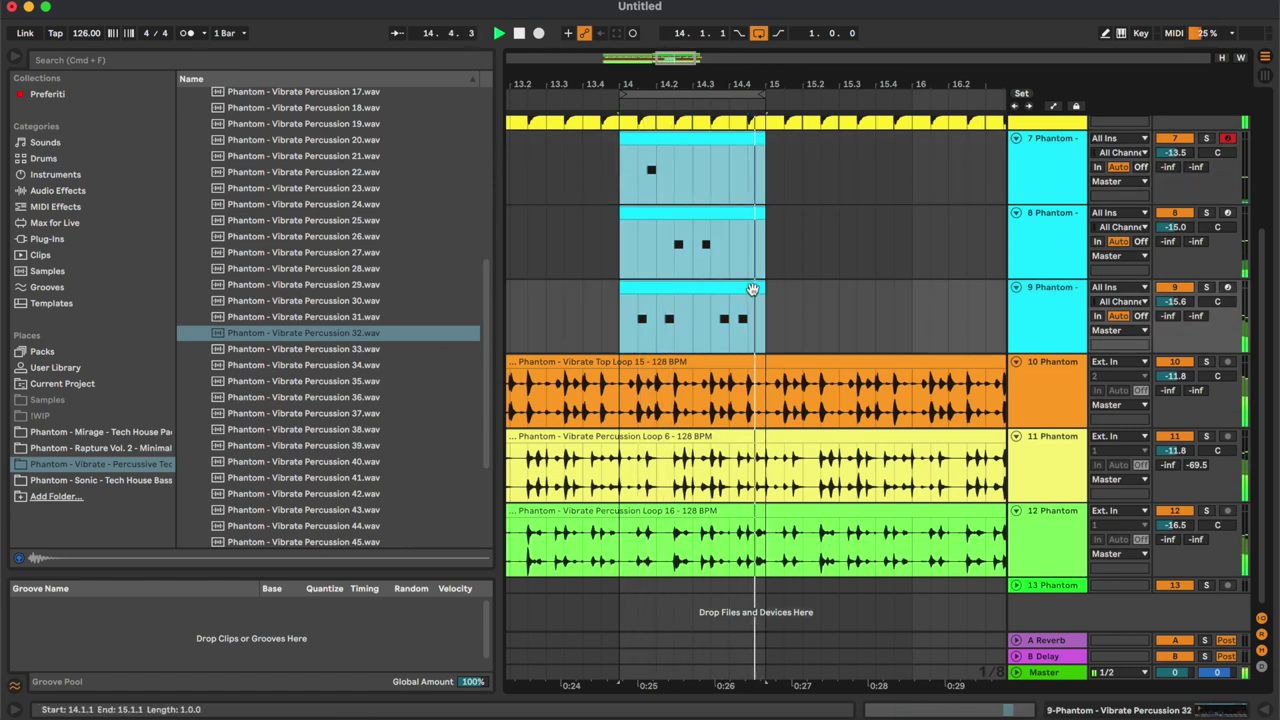
key("minus")
key("minus")
key("super+d")
key("super+d")
Paste the three percussion clips at bar 9 and duplicate them four times to fill up to bar 14.
scroll(753, 290, "left", 2)
scroll(752, 289, "left", 2)
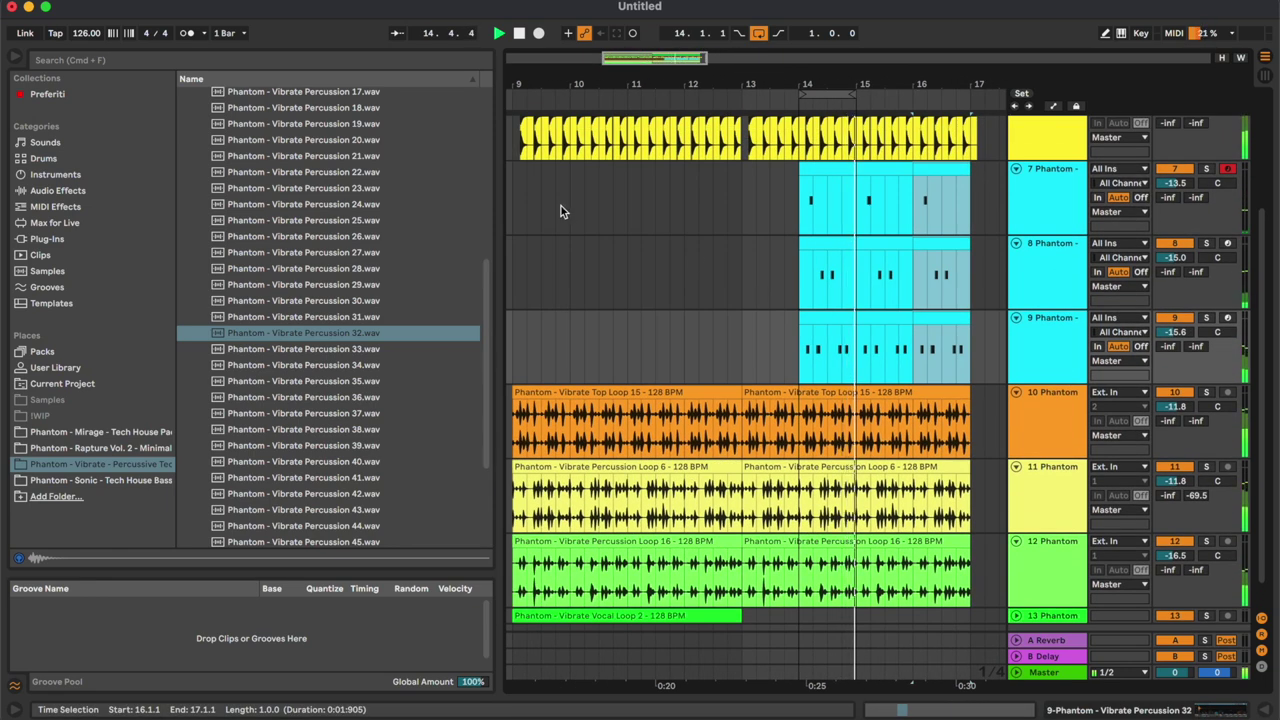
left_click(514, 183)
key("super+v")
key("super+d")
key("super+d")
key("super+d")
key("super+d")
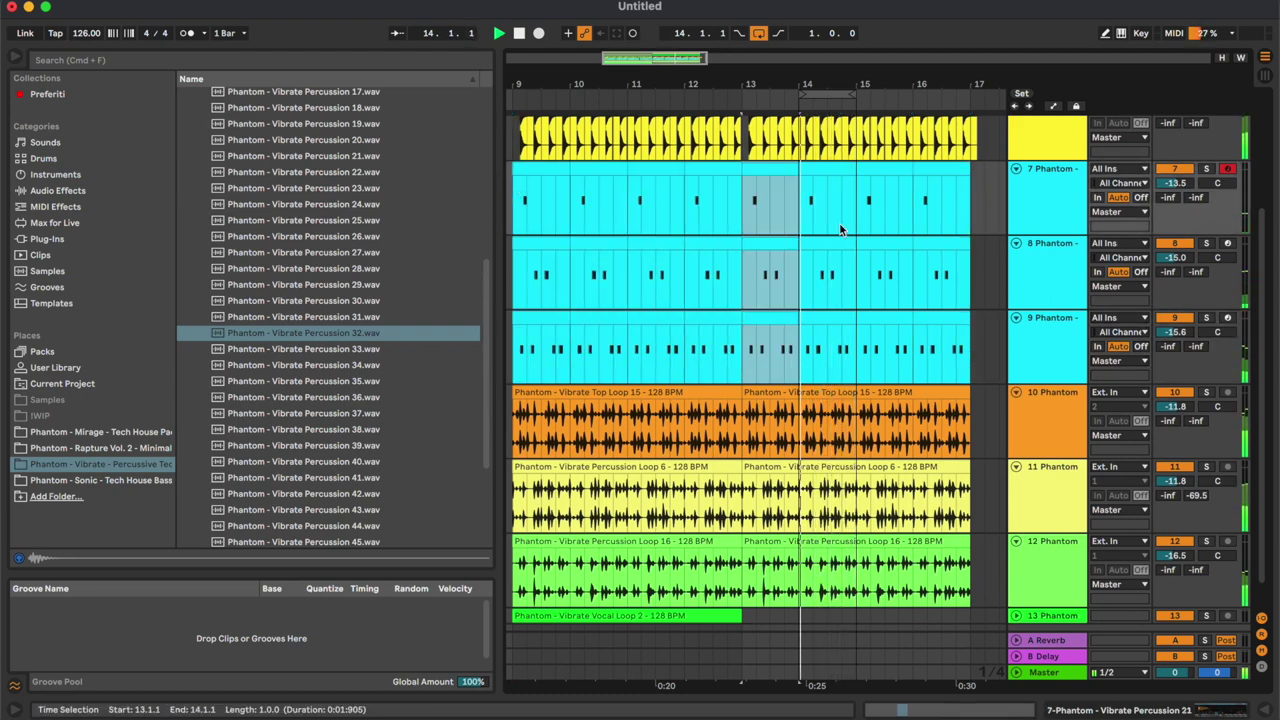
Fold all tracks in the arrangement to their minimum height at once.
left_click(823, 236)
scroll(823, 236, "up", 2)
scroll(823, 236, "left", 2)
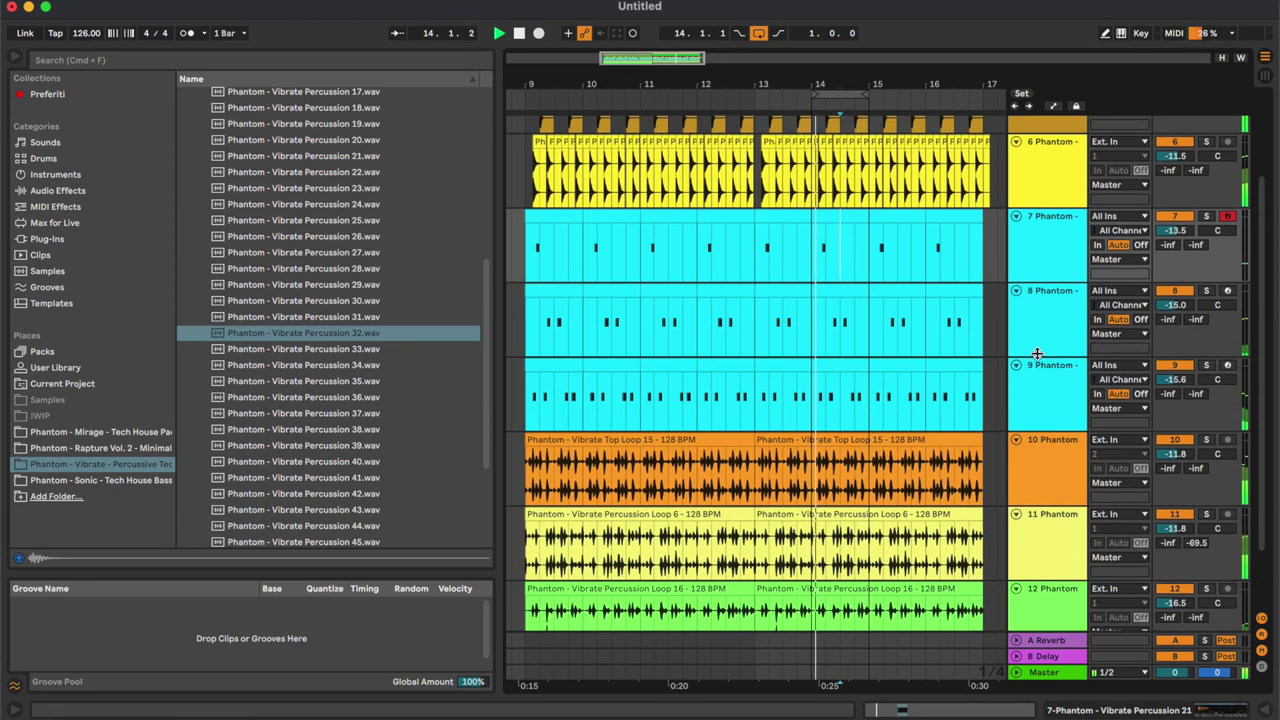
scroll(860, 260, "up", 3)
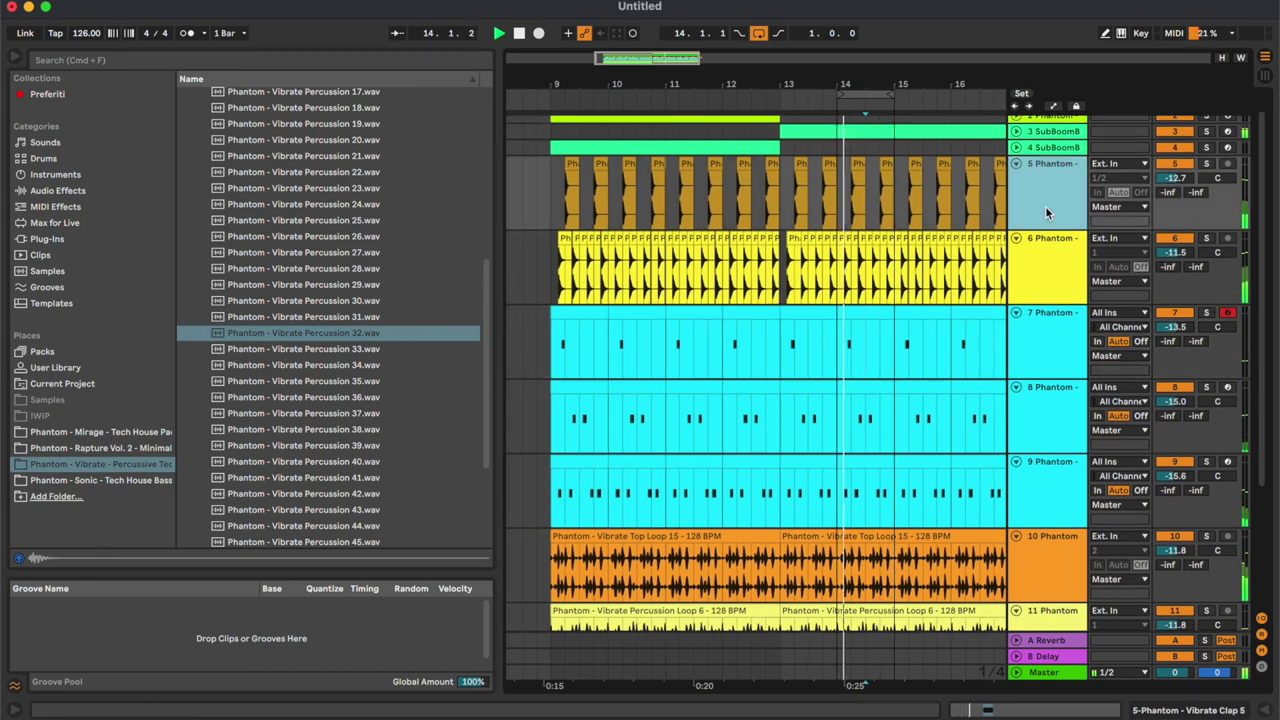
scroll(900, 400, "down", 5)
left_click(1015, 514, "alt")
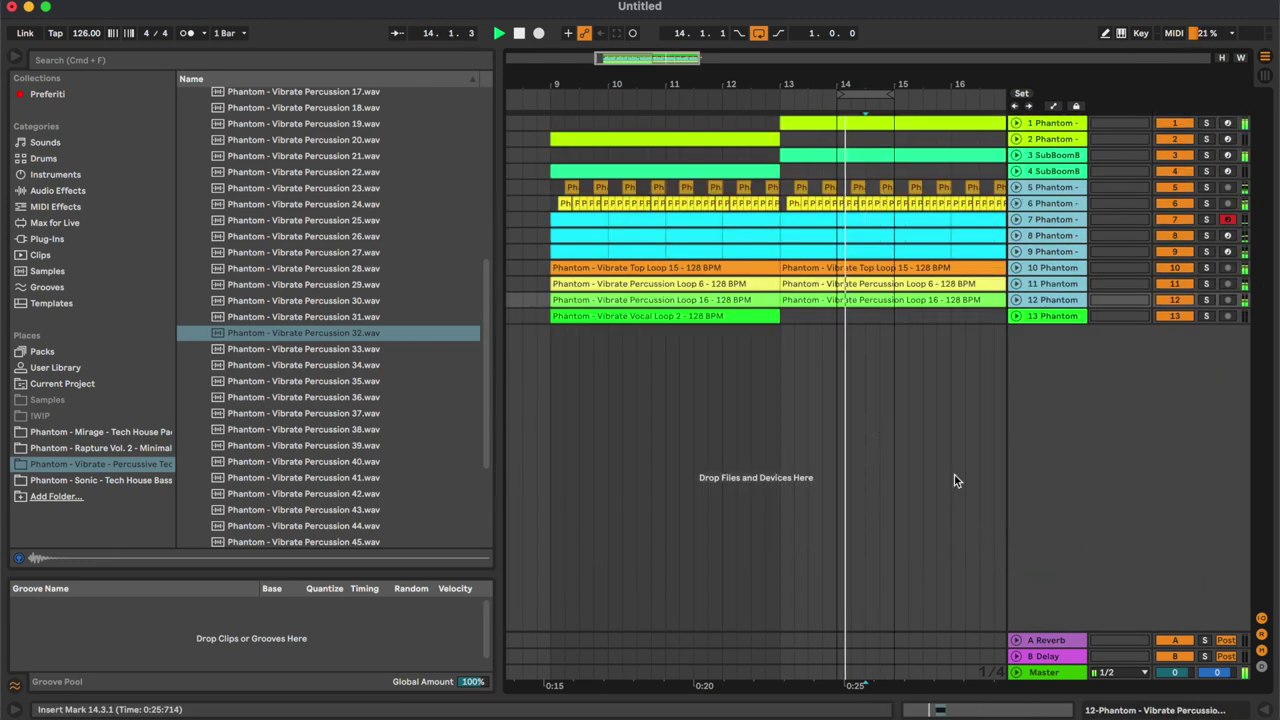
Insert a new MIDI track directly below the Percussion Loop 16 track and show its device chain.
scroll(875, 420, "right", 2)
left_click(1037, 302)
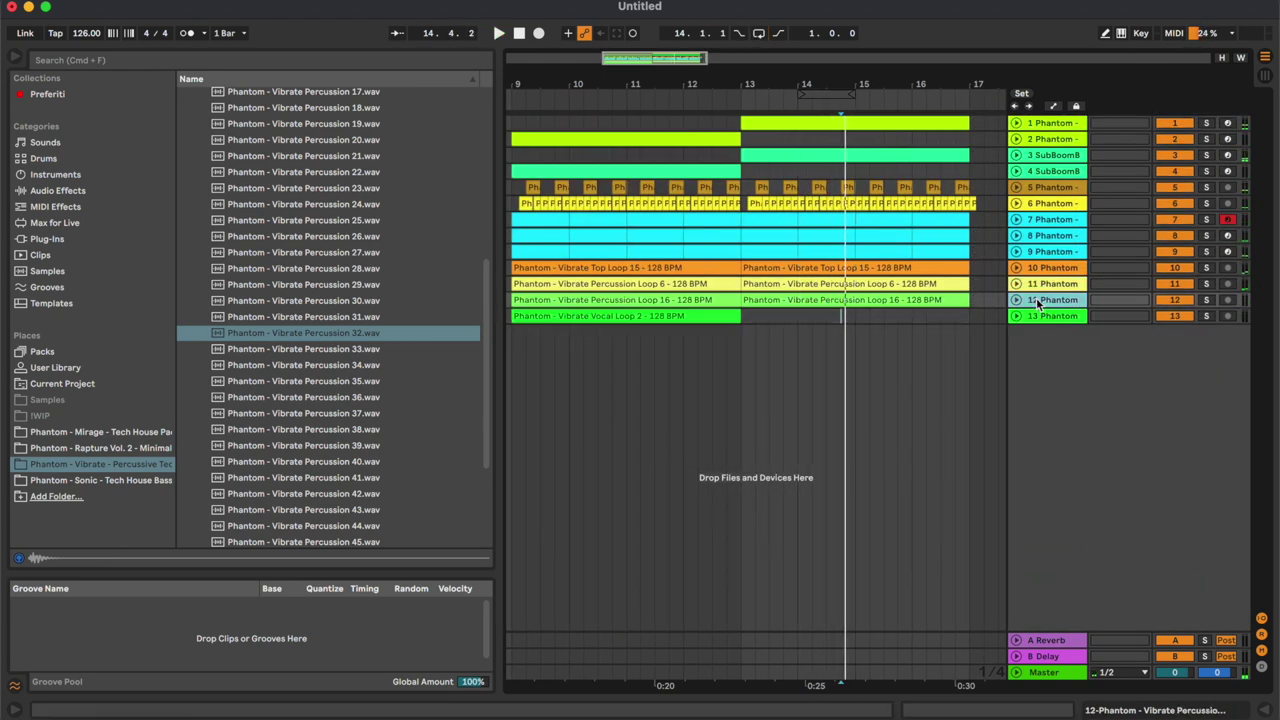
key("super+shift+t")
double_click(1045, 339)
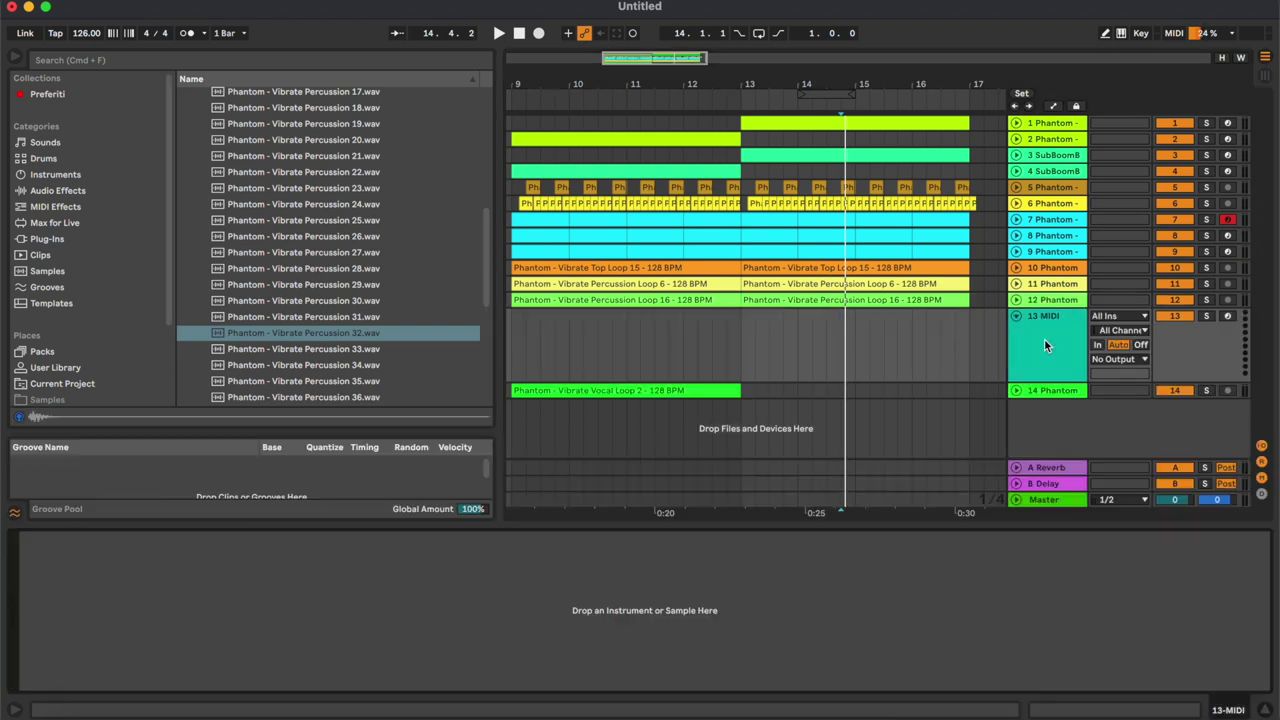
Load Applied Acoustics Systems' Ultra Analog VA-2 plug-in onto the new MIDI track and choose its 6. Lead bank.
left_click(47, 239)
scroll(288, 164, "up", 5)
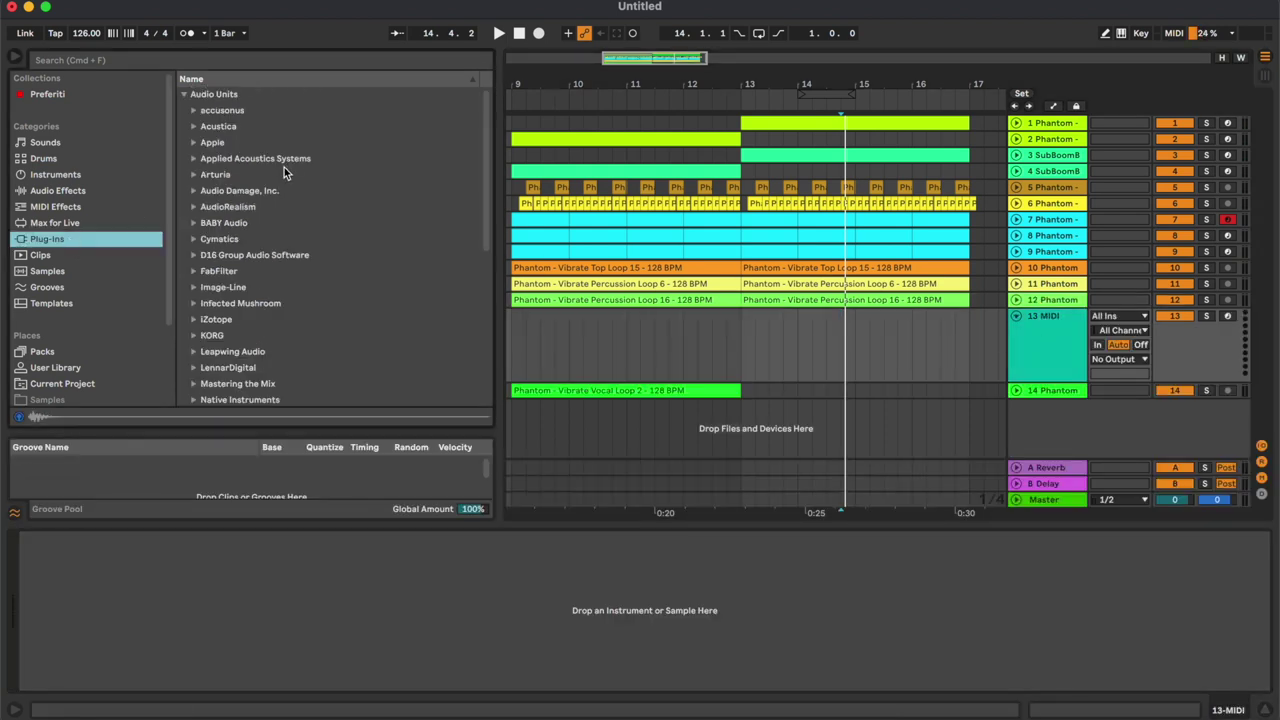
left_click(280, 158)
key("Right")
left_click(240, 176)
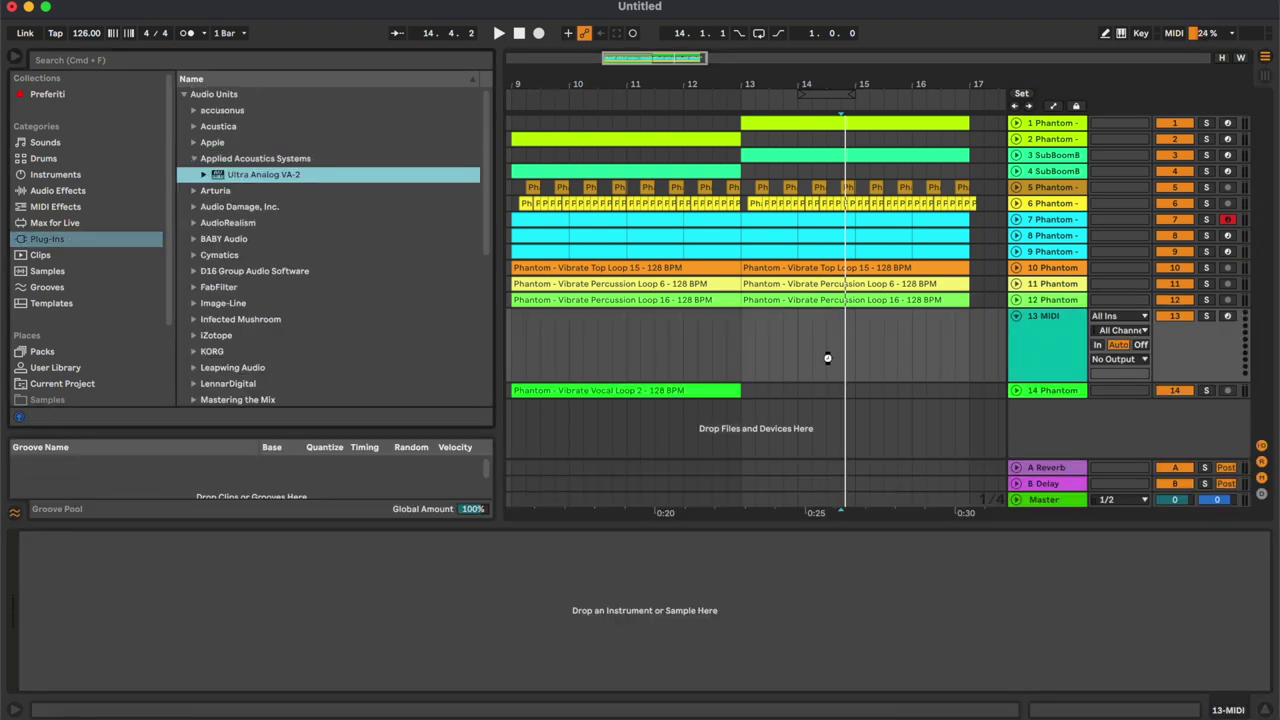
left_click(543, 307)
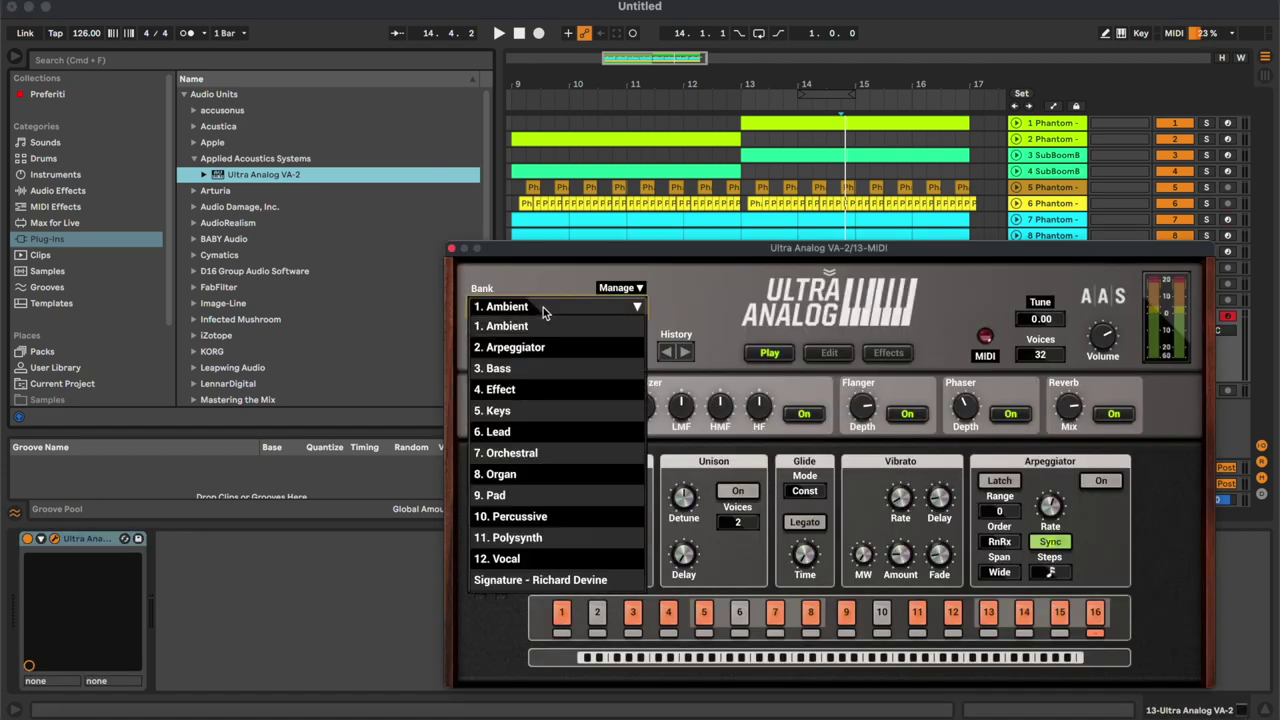
left_click(547, 433)
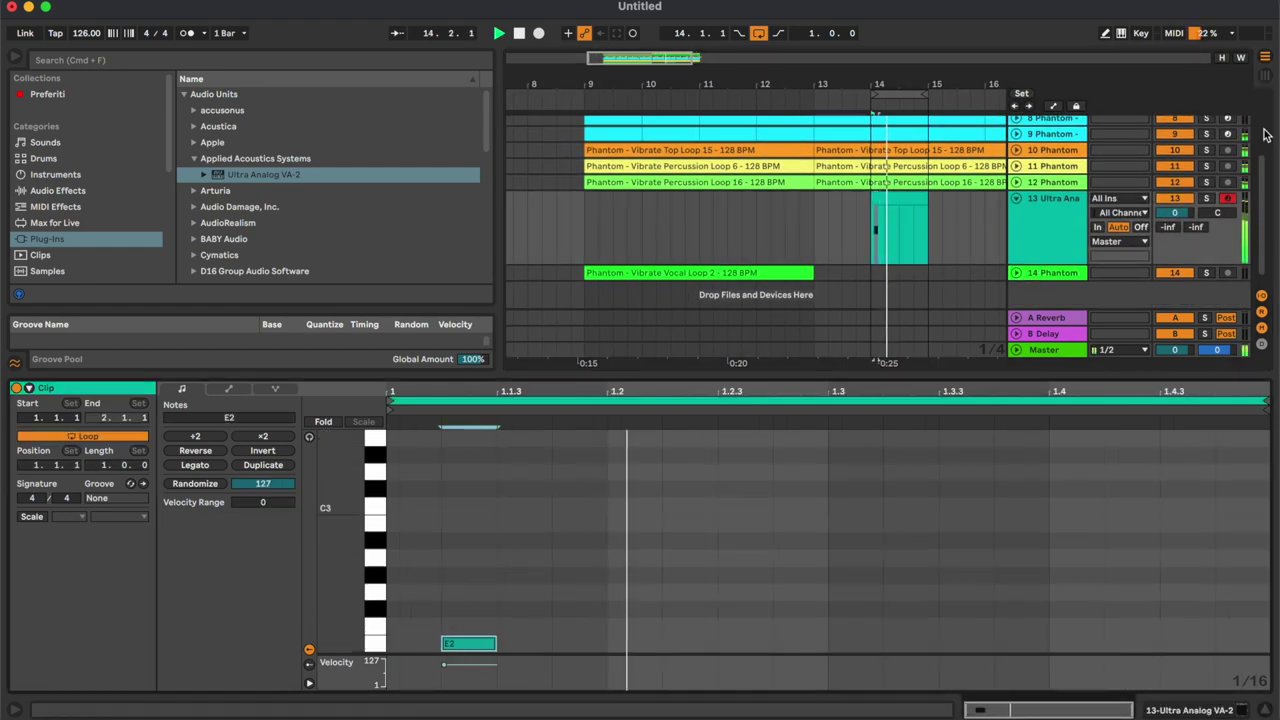
Set the Ultra Analog track's volume to -13.0 dB and move the clip's E2 note to 1.1.3.
left_click_drag(1180, 215, 1180, 225)
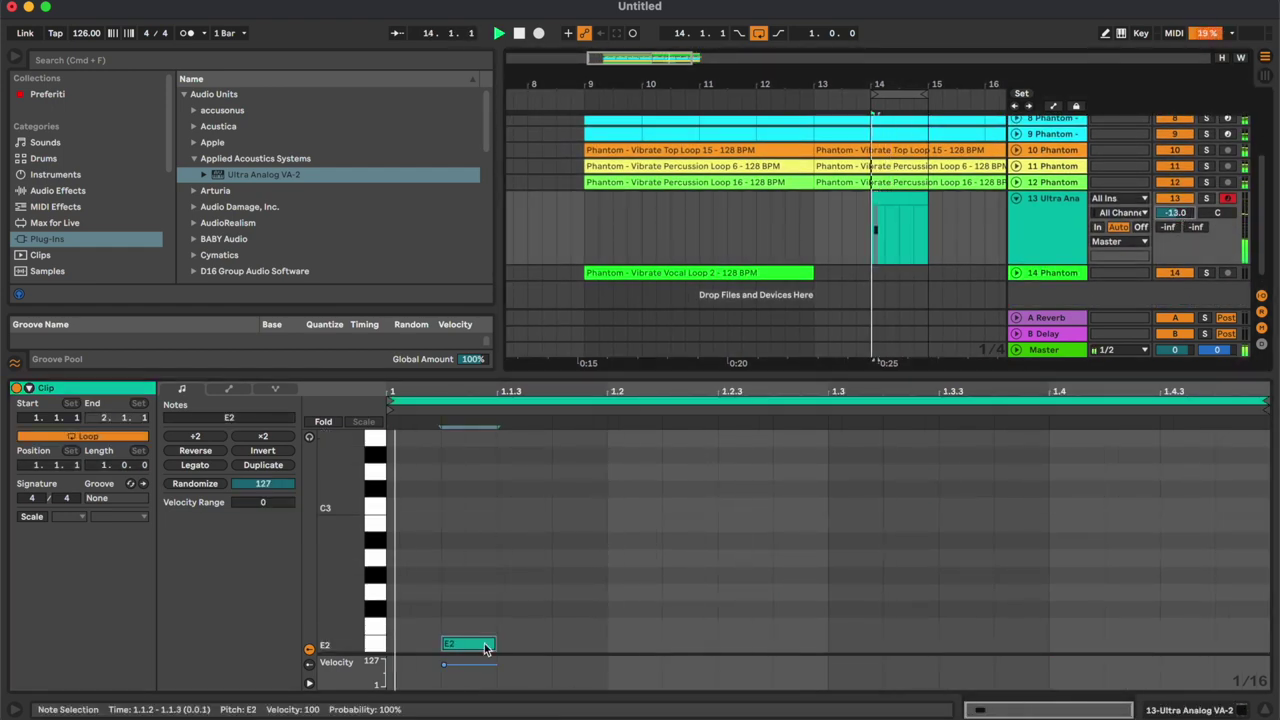
left_click_drag(472, 644, 528, 645)
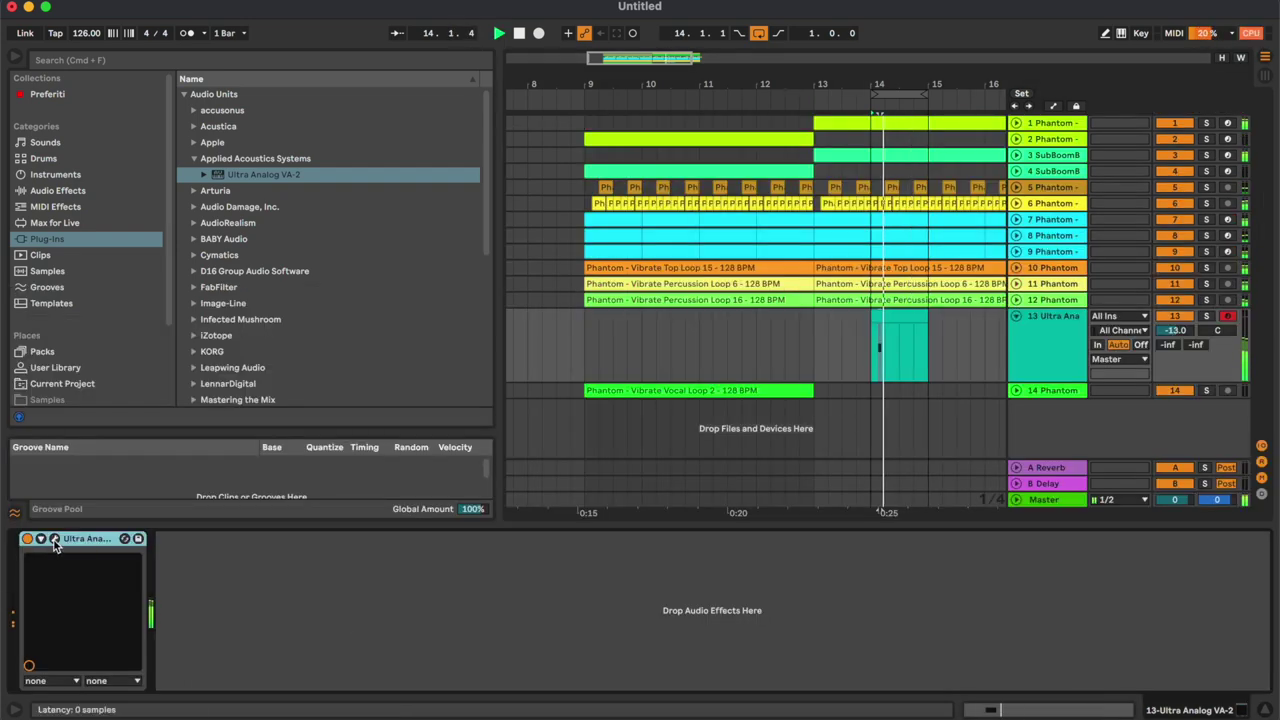
Audition the synth's Lead programs against the groove, settle on 12. Vintage Formants, and close the plug-in window.
left_click(54, 540)
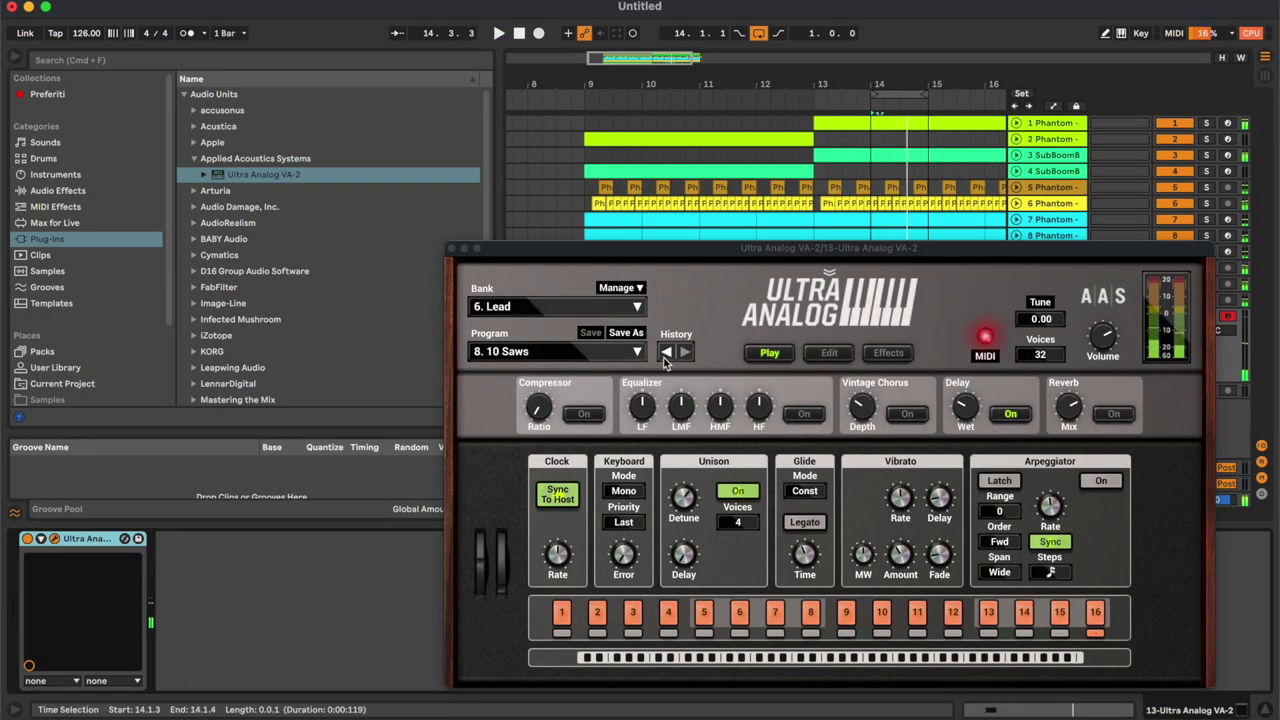
left_click(625, 353)
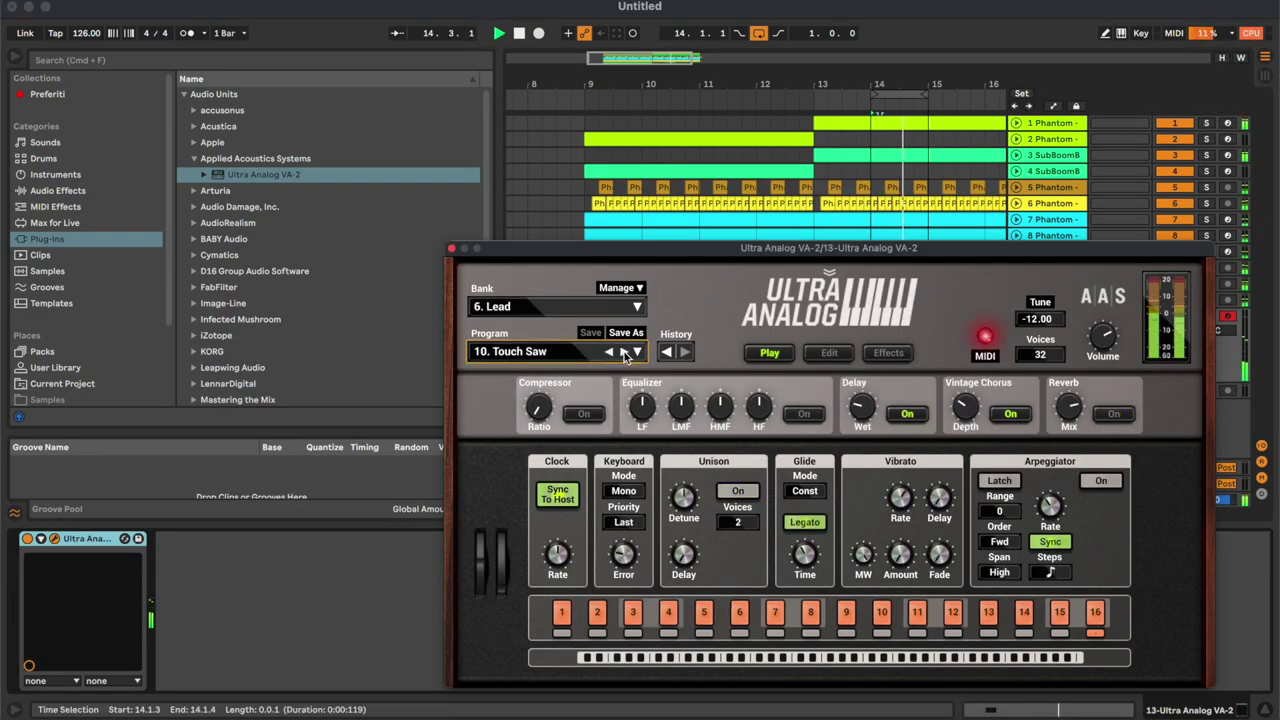
key("space")
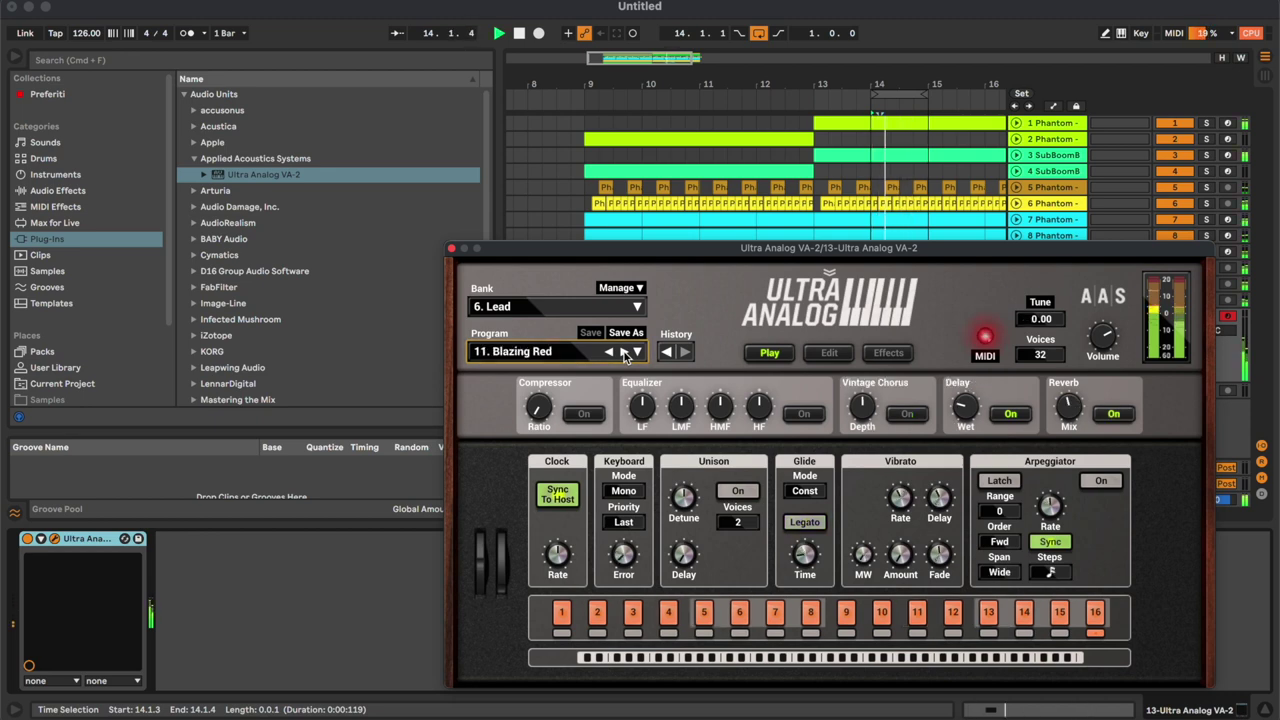
left_click(624, 353)
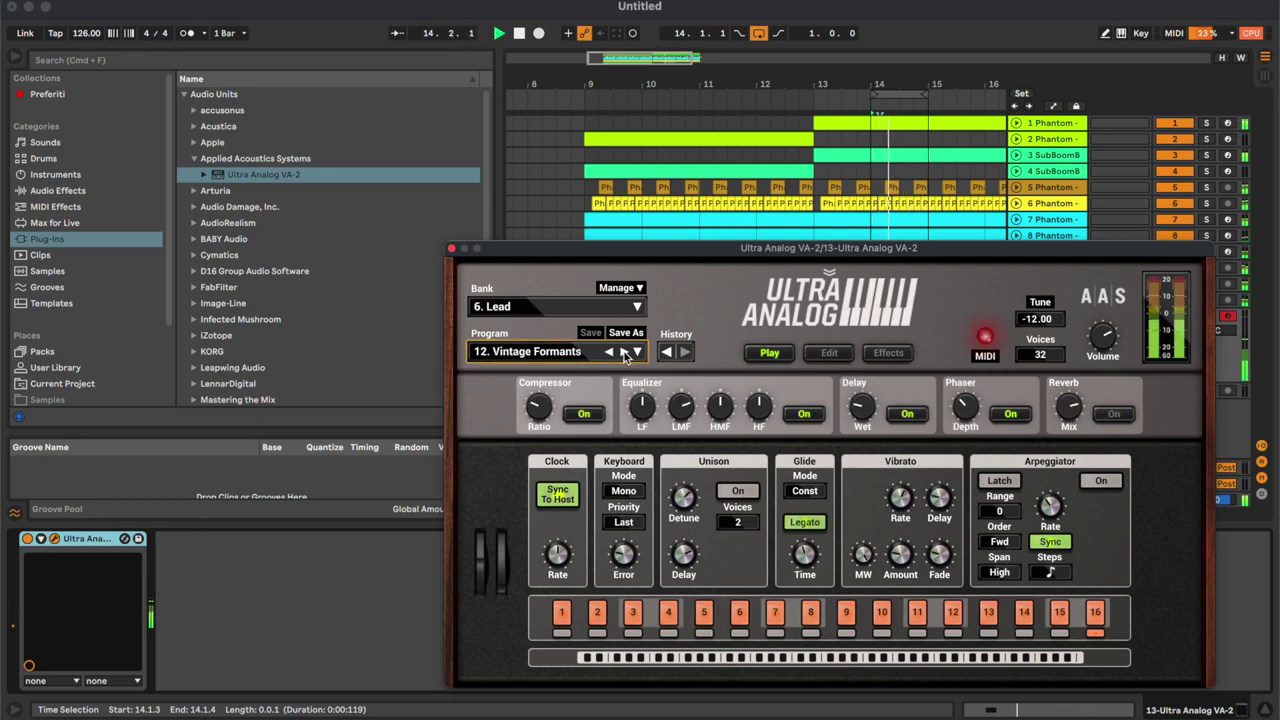
left_click(452, 250)
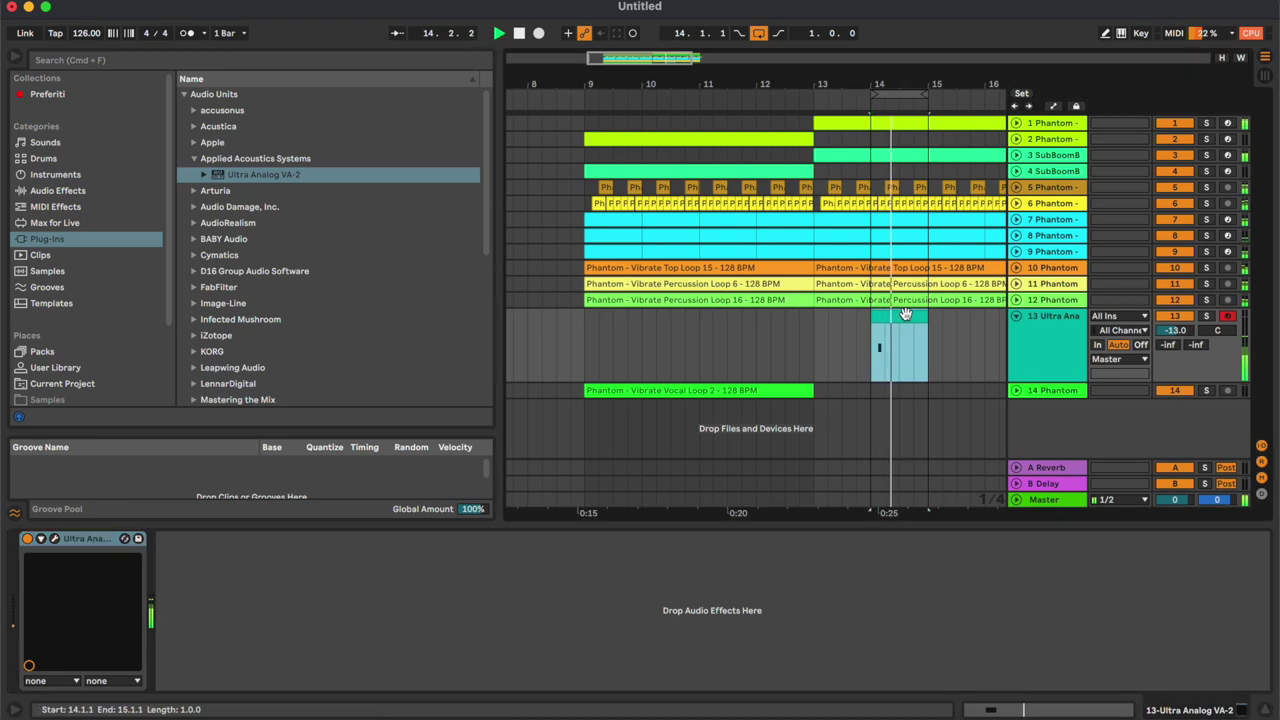
Add E2 notes at 1.2.2 and 1.3.3 and an F2 note at 1.4.1 to the Ultra Analog clip.
double_click(921, 345)
double_click(697, 643)
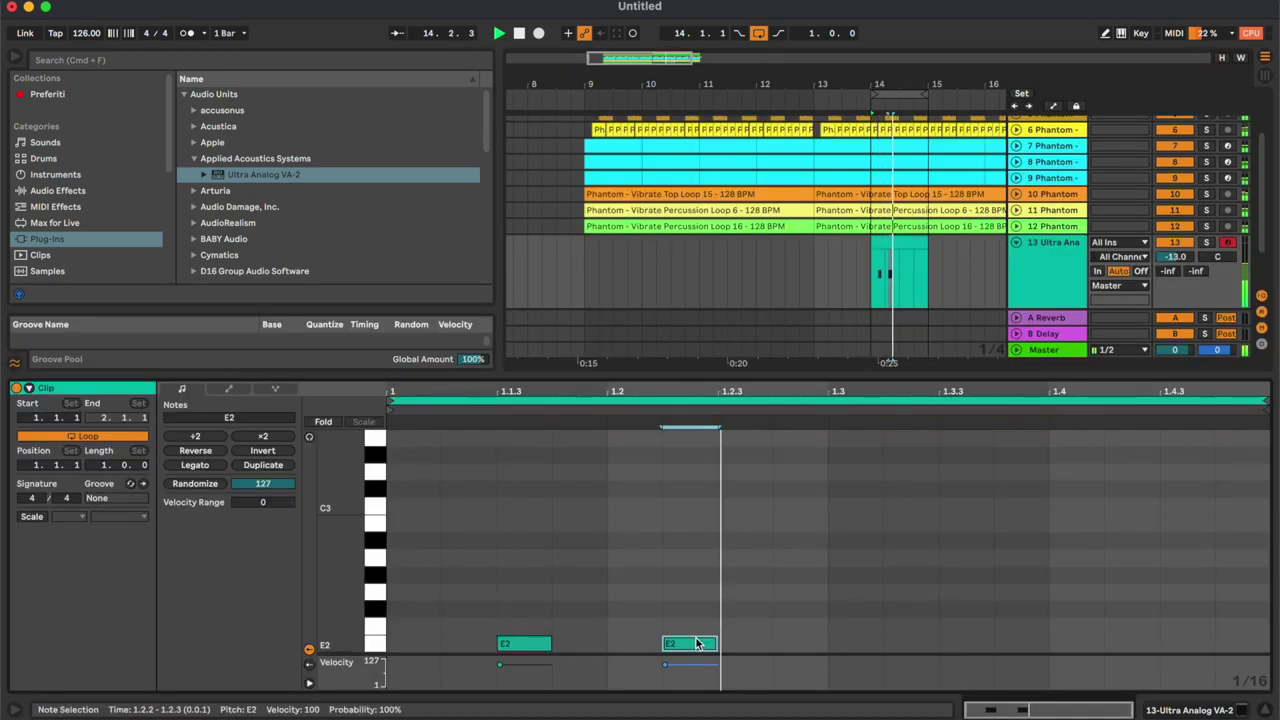
double_click(969, 643)
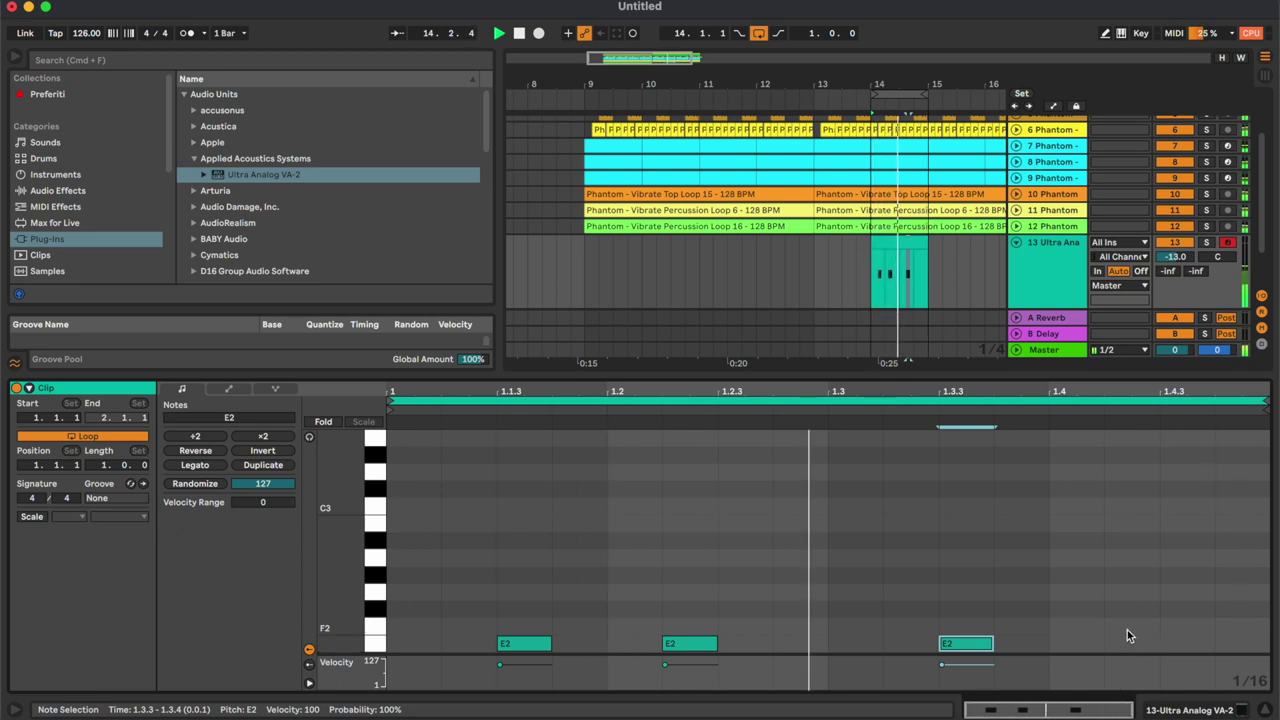
double_click(1020, 626)
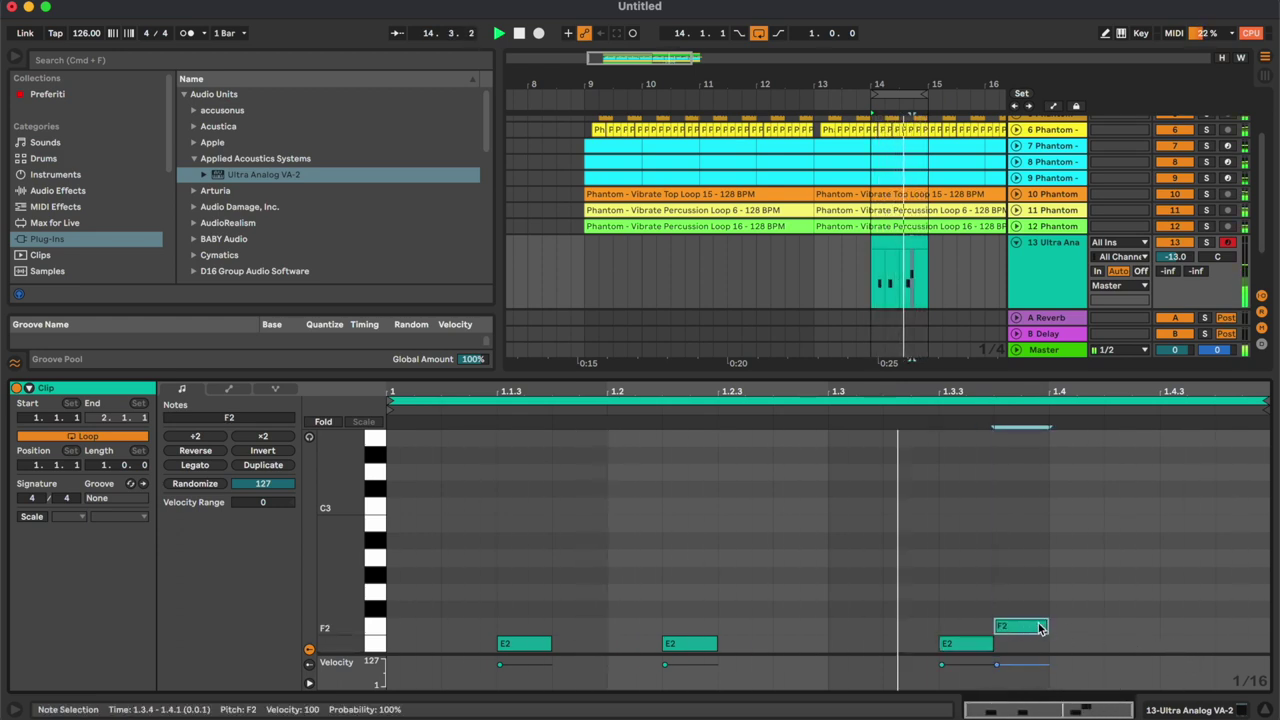
left_click_drag(1024, 627, 1078, 627)
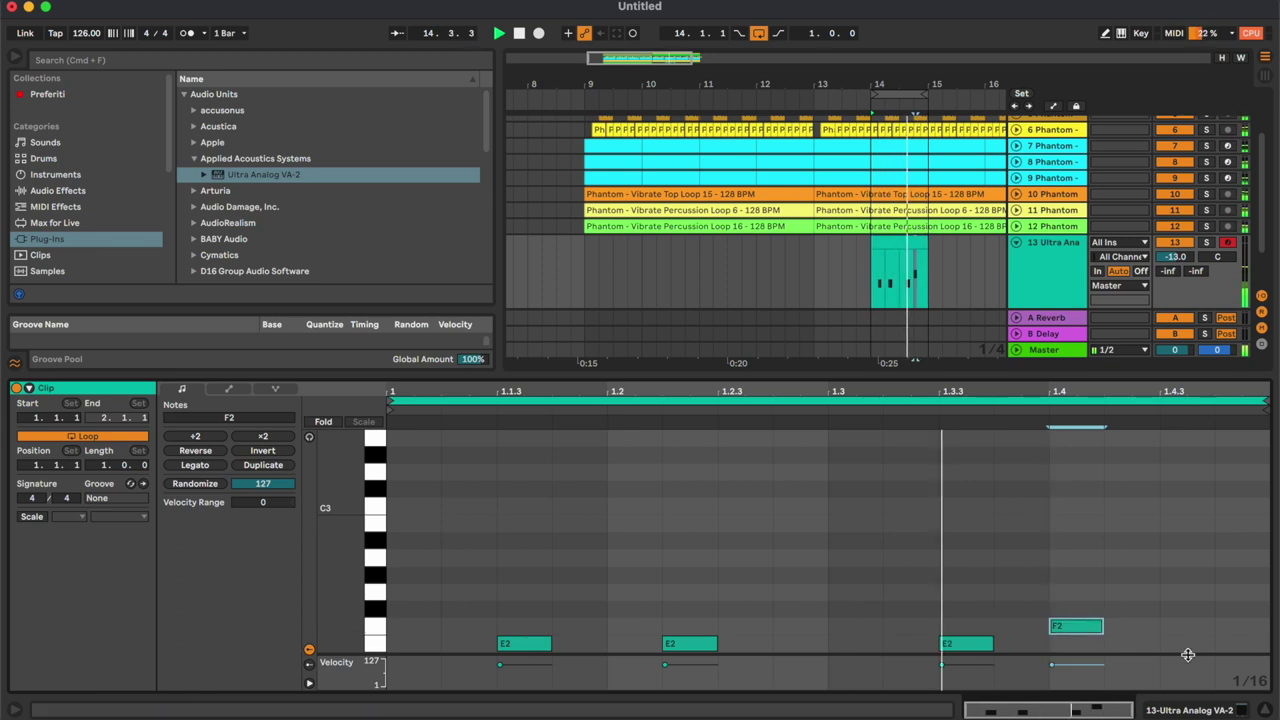
Solo the Ultra Analog track, reopen the synth, and audition its Lead programs from 13. Forensic to 19. Rhythm Lead.
left_click(1033, 227)
double_click(1046, 273)
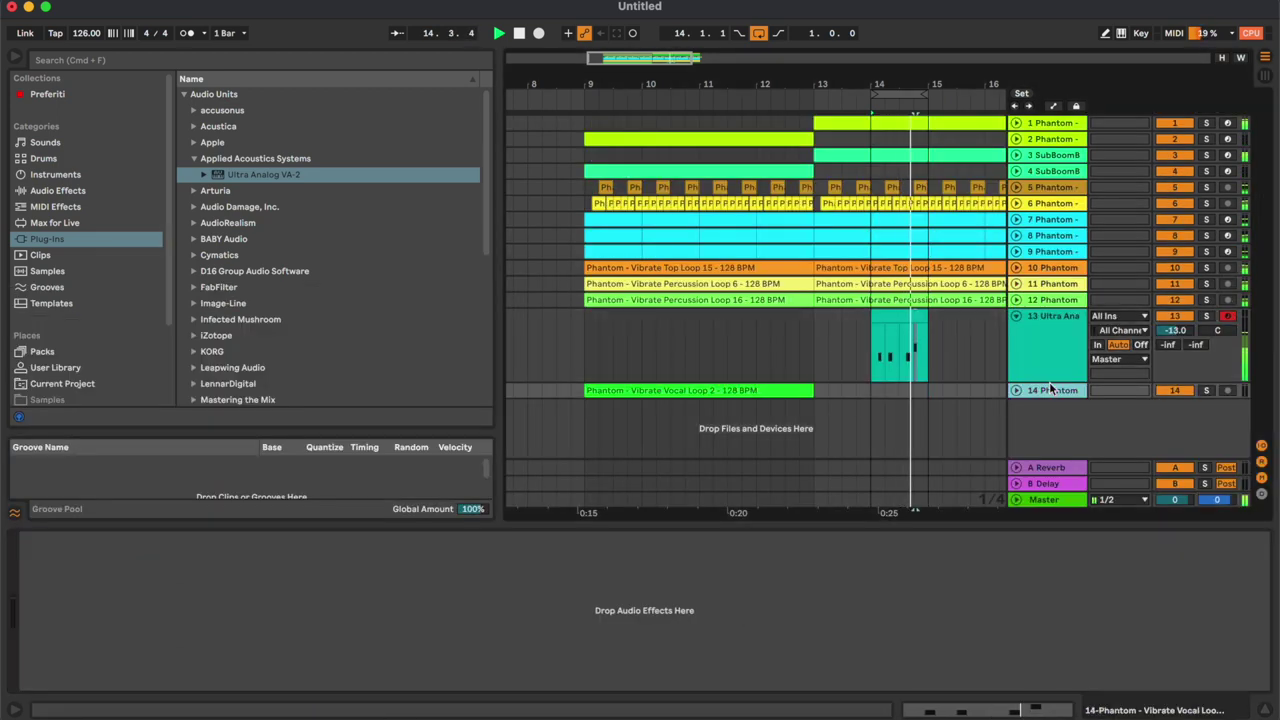
left_click(1046, 362)
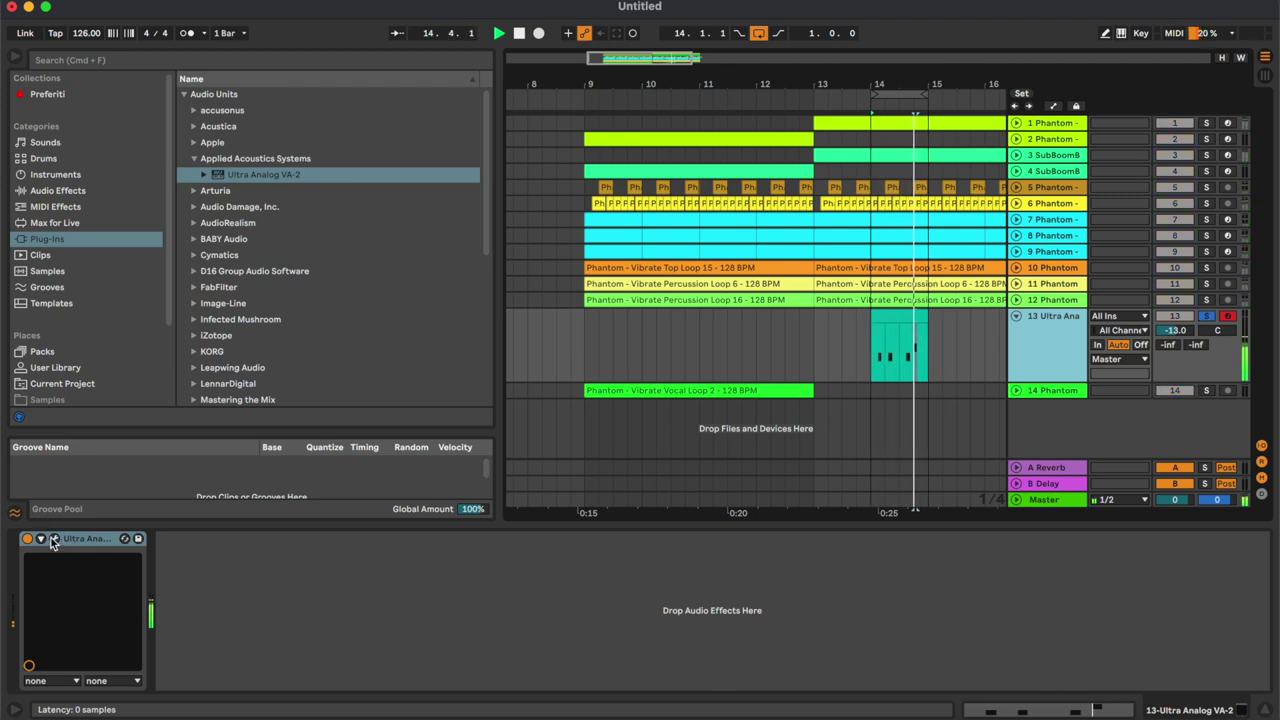
left_click(54, 539)
left_click(628, 355)
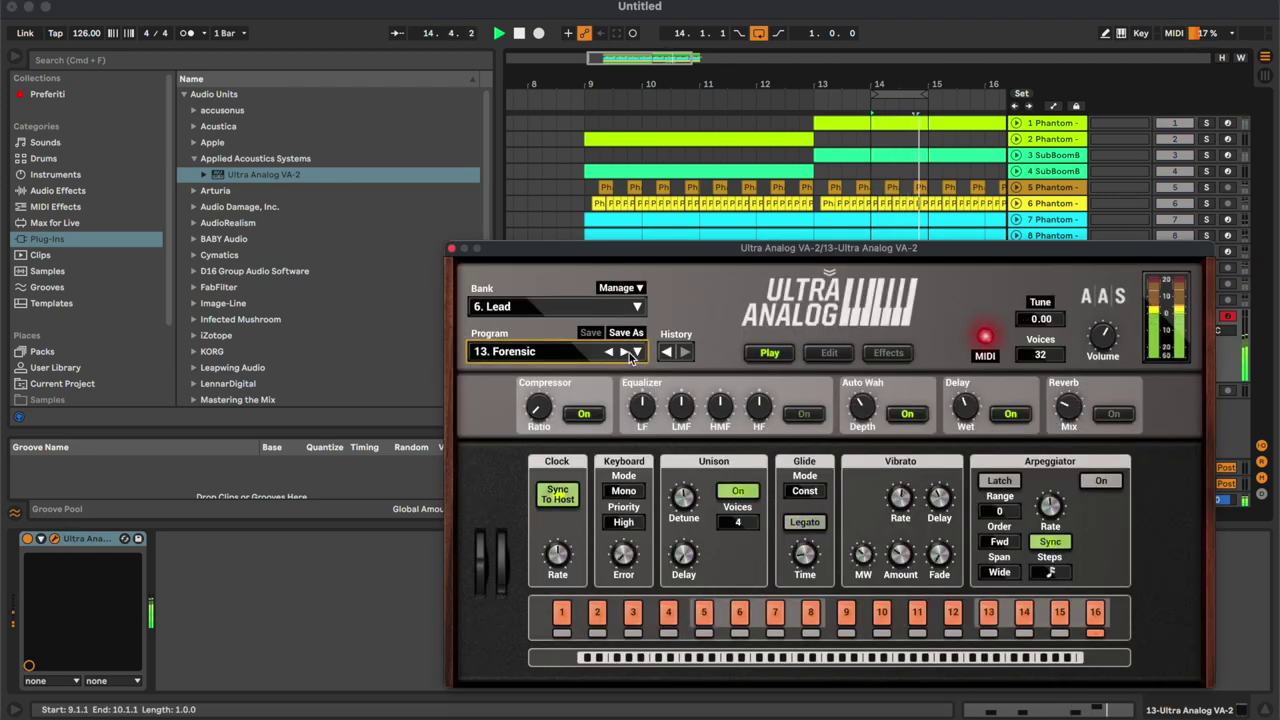
left_click(628, 355)
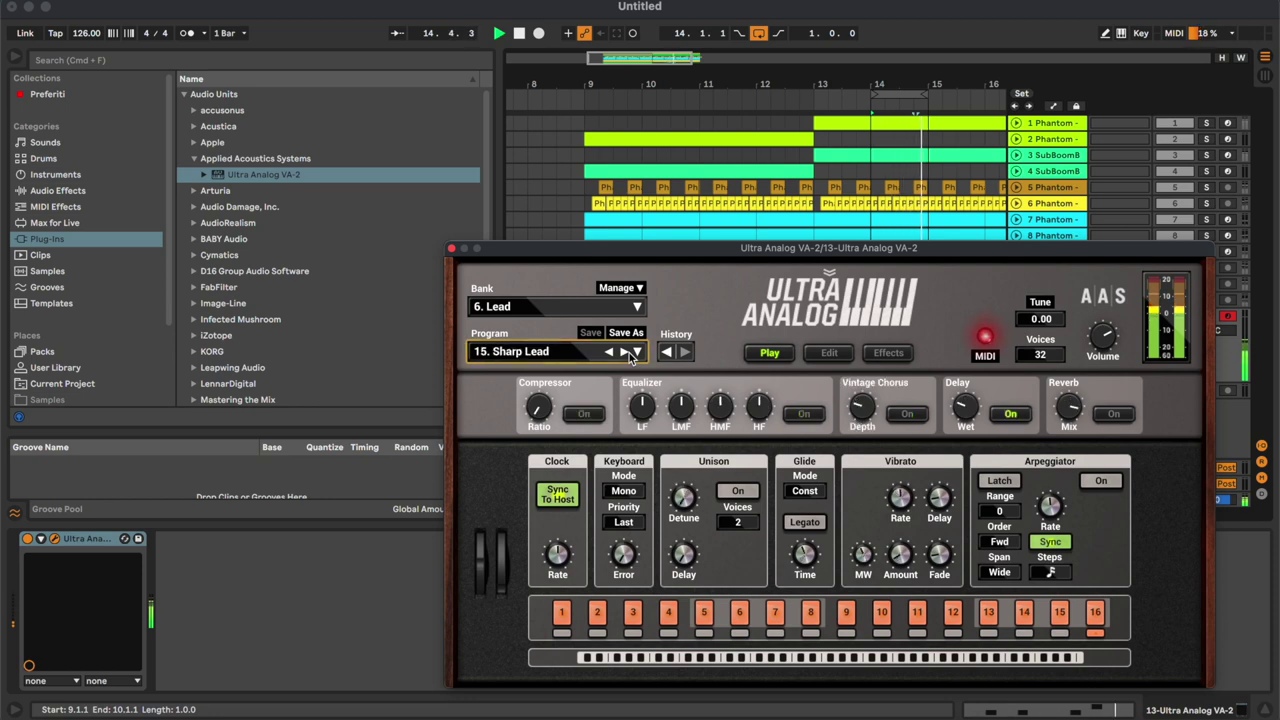
left_click(628, 355)
left_click(628, 355)
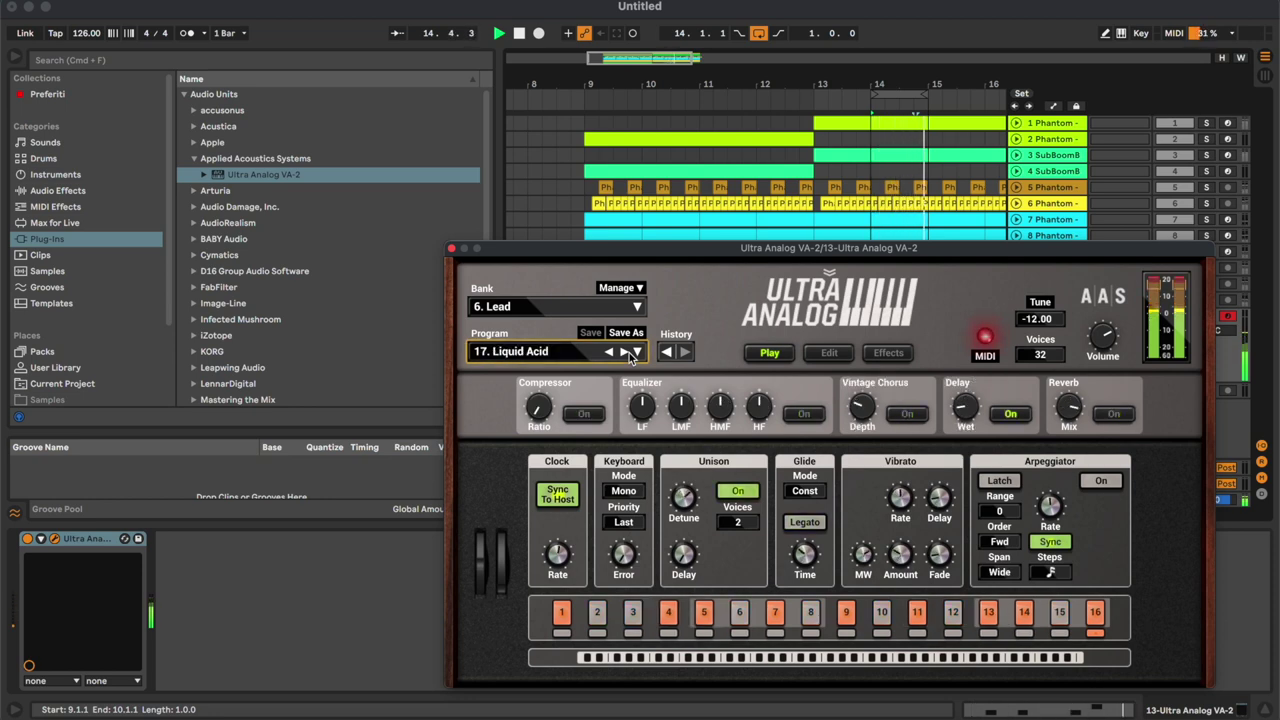
left_click(628, 355)
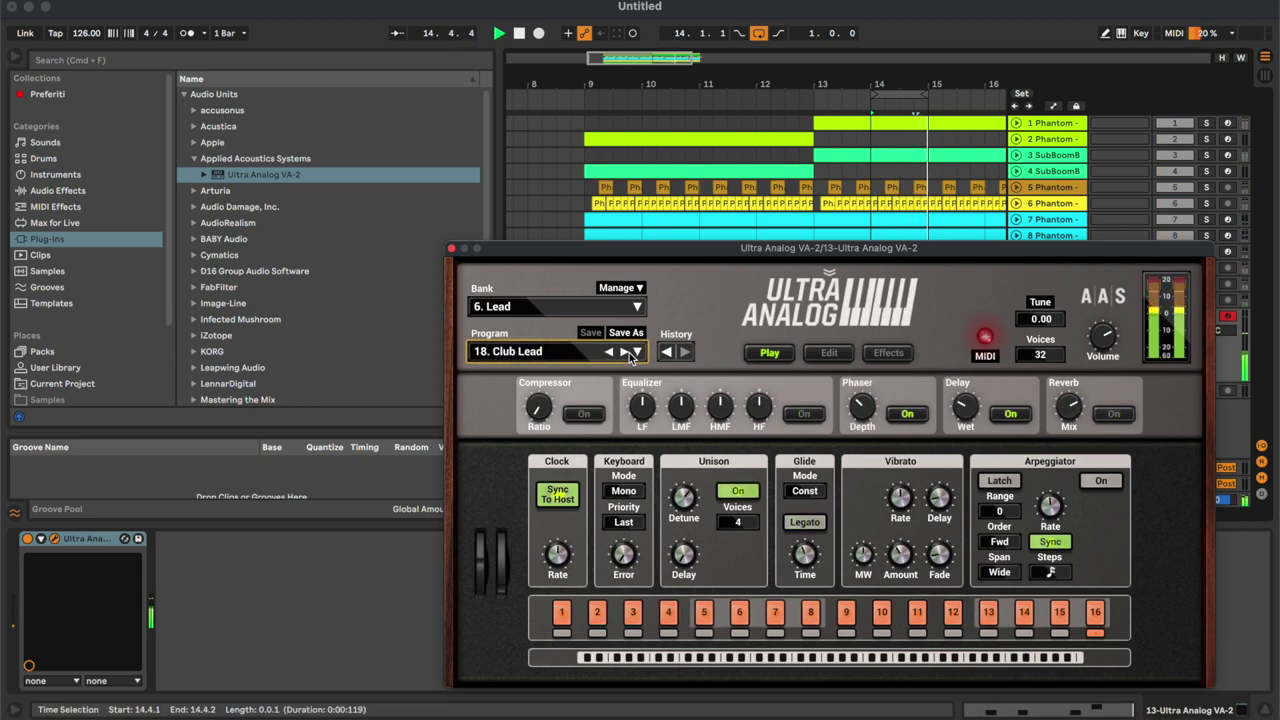
left_click(627, 355)
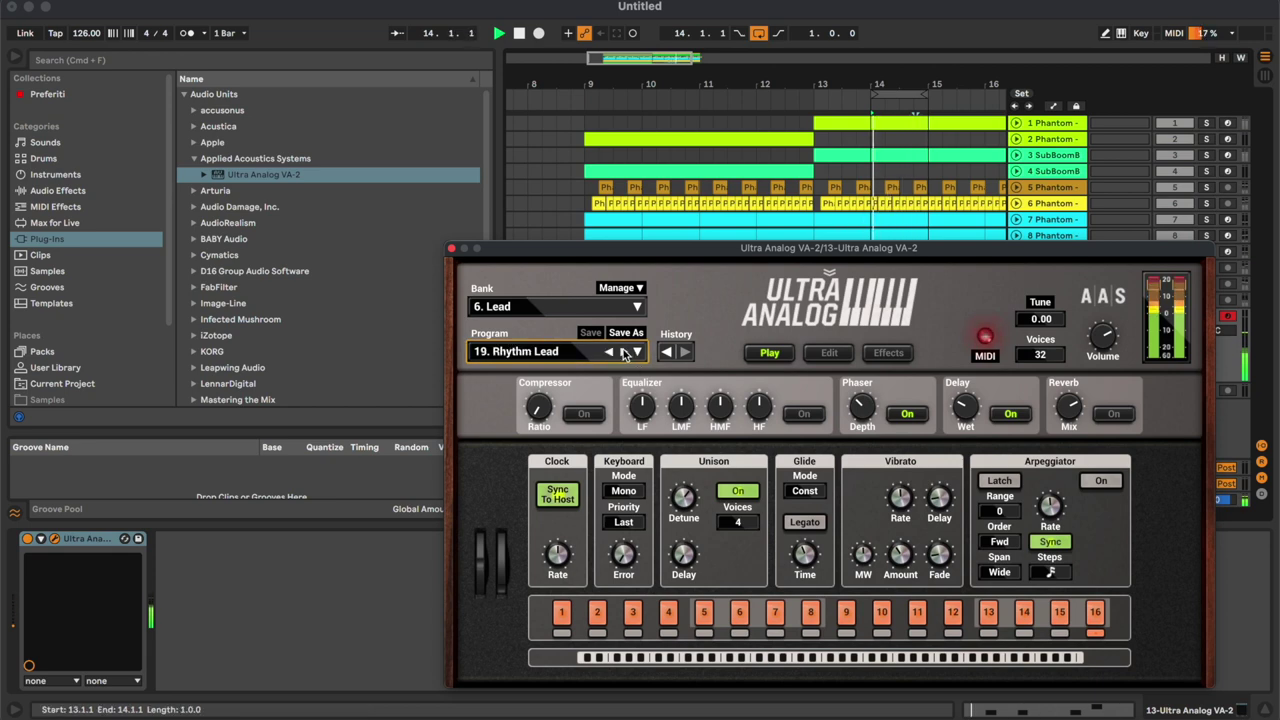
Move the synth window clear of the mixer controls and set the Ultra Analog track's volume to -14.5 dB.
left_click_drag(782, 249, 601, 186)
left_click(1175, 330)
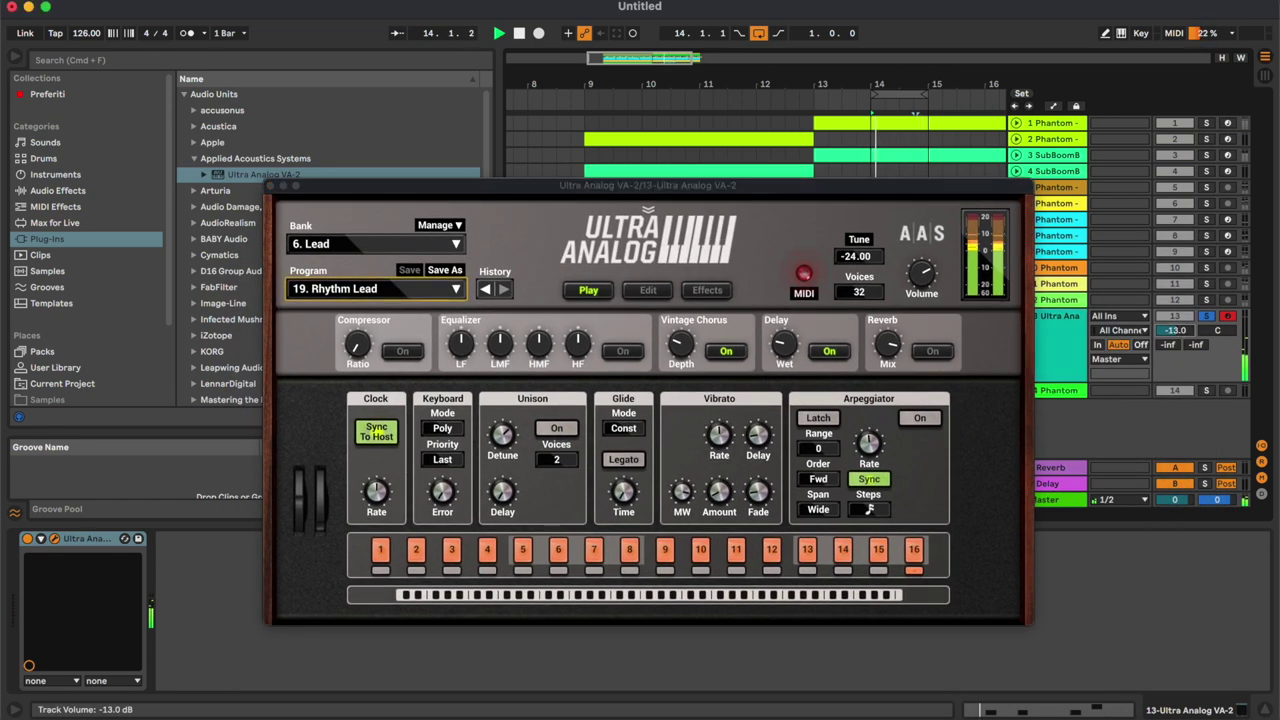
left_click_drag(1175, 330, 1175, 336)
Advance the Lead program to 29. Horizontal, hear it with the full mix, and set the track volume to -14.9 dB.
left_click(443, 290)
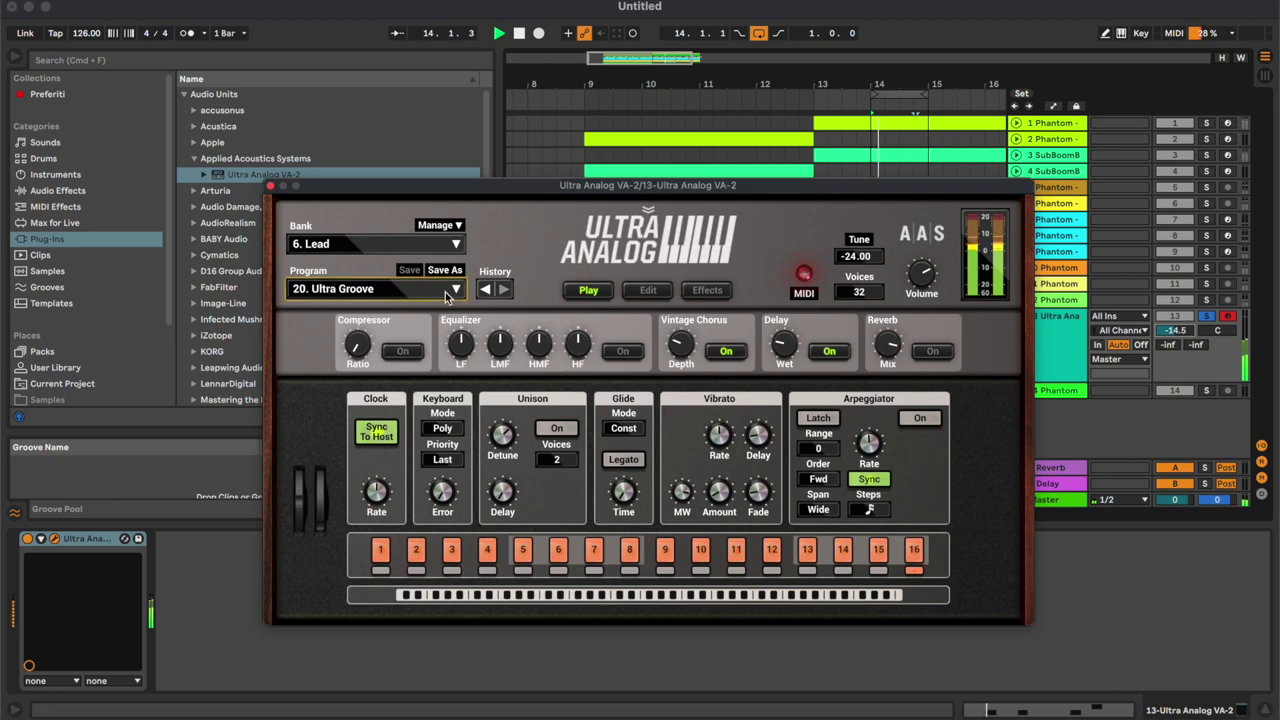
left_click(443, 290)
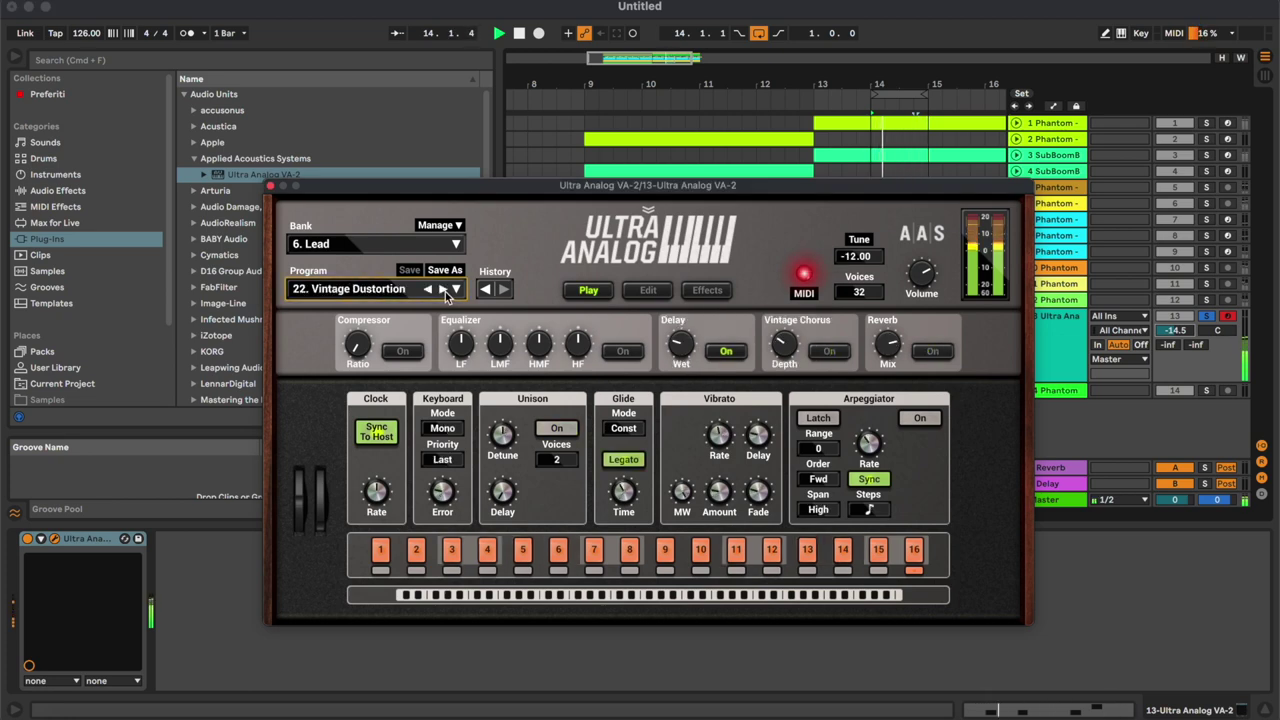
left_click(443, 290)
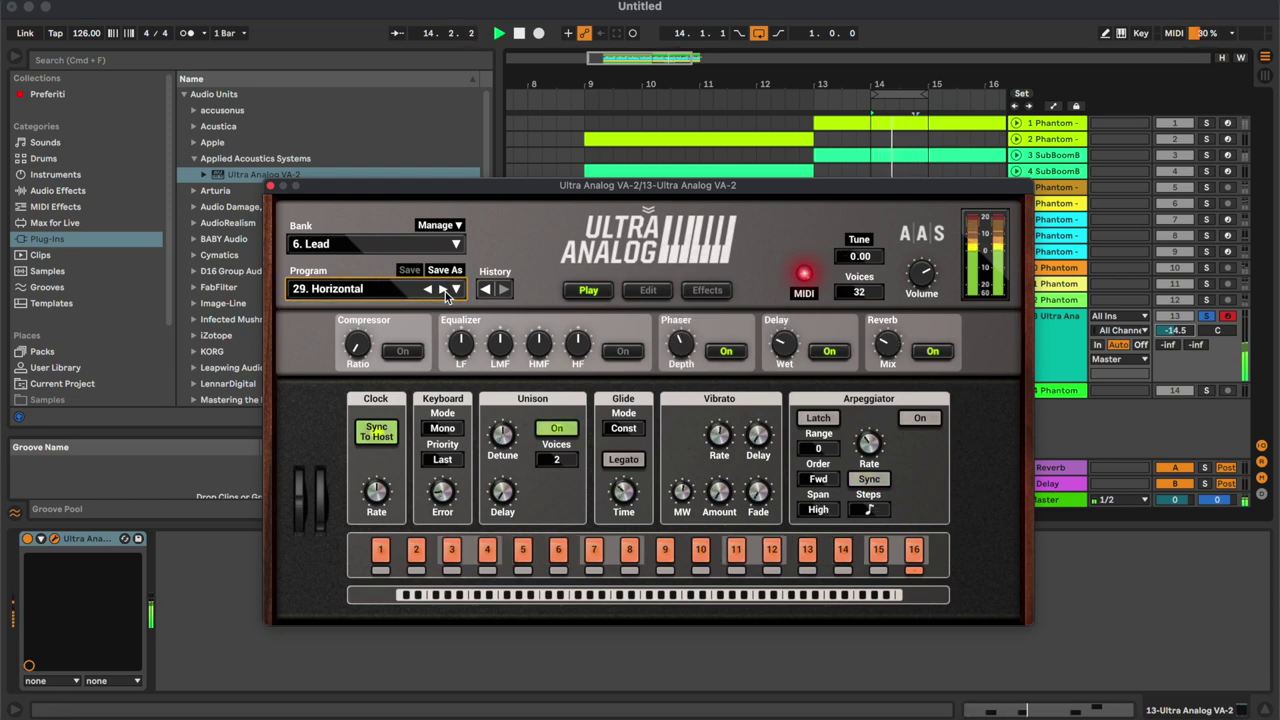
left_click_drag(1184, 331, 1184, 332)
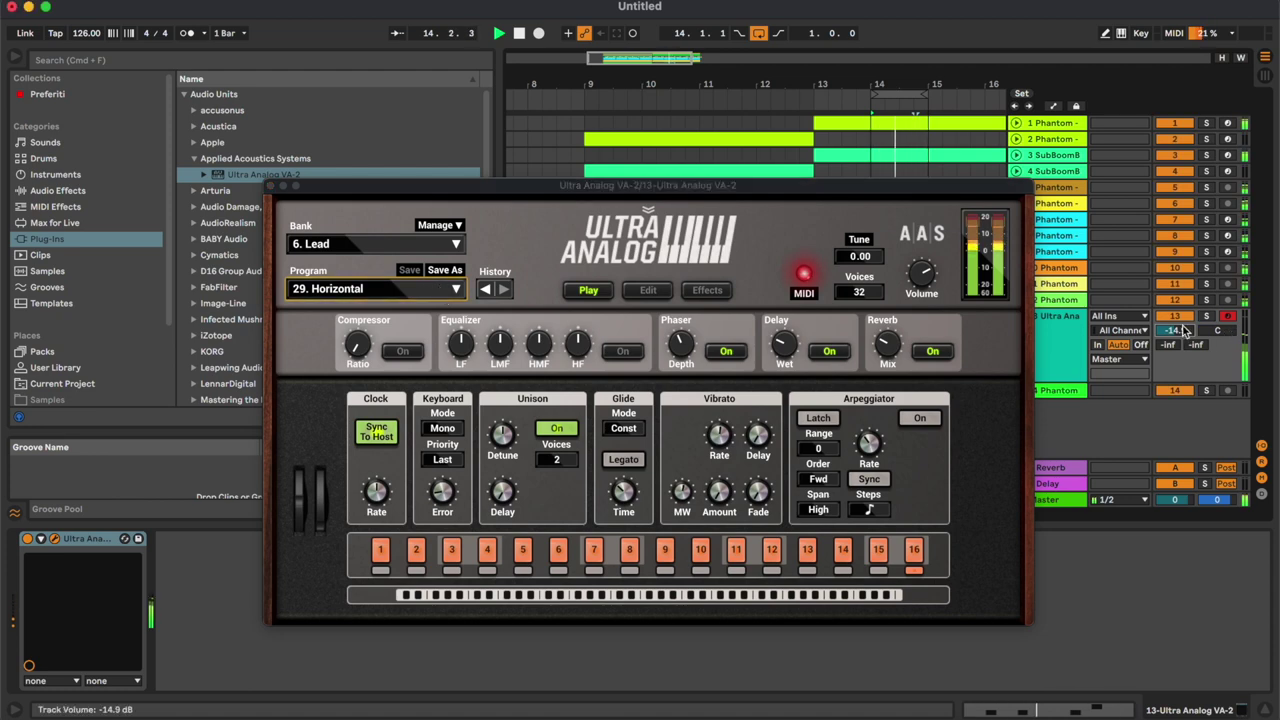
Audition the next Lead programs in solo from 30. Metalic Moog Modular to 33. Crystal Lead.
left_click(446, 297)
key("Down")
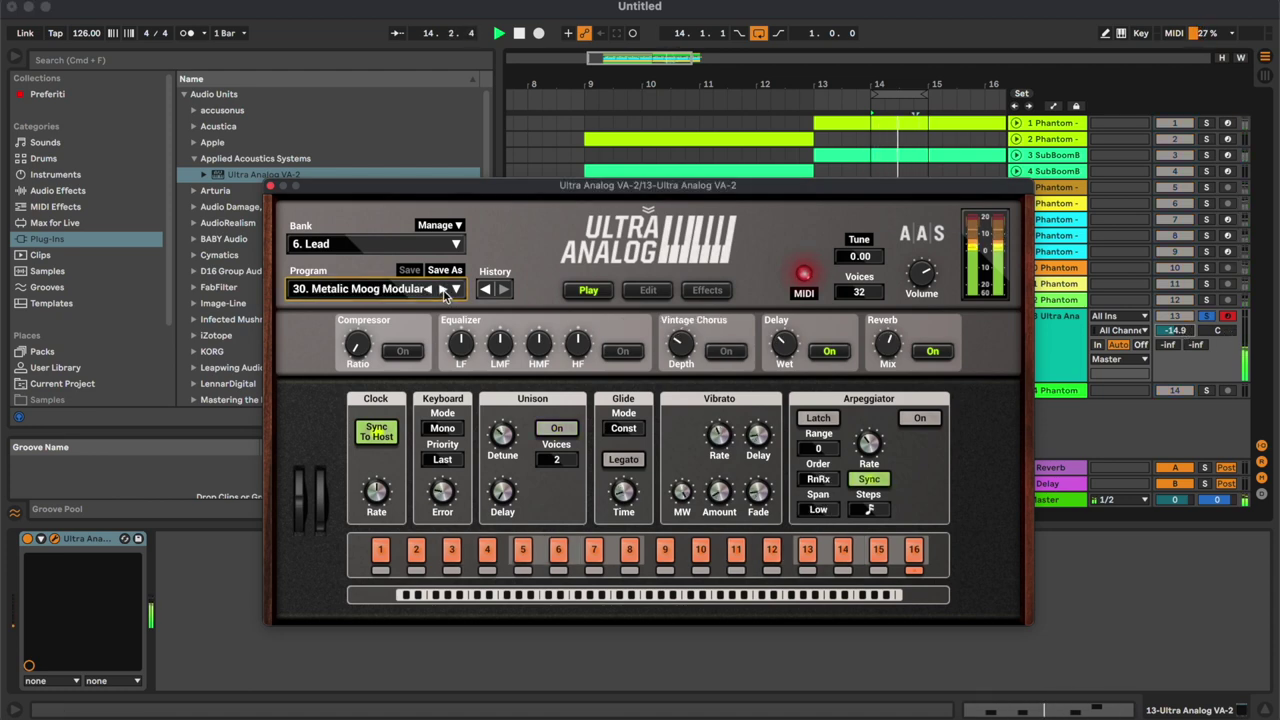
left_click(444, 290)
left_click(444, 290)
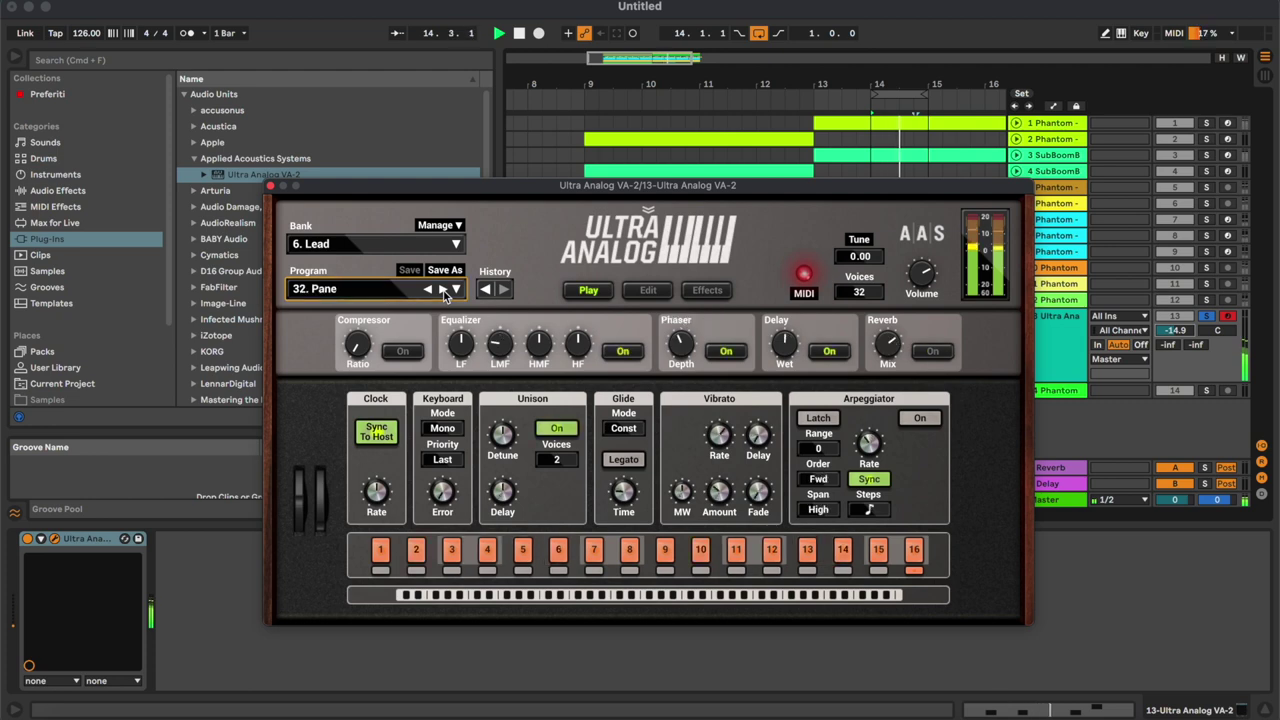
left_click(444, 290)
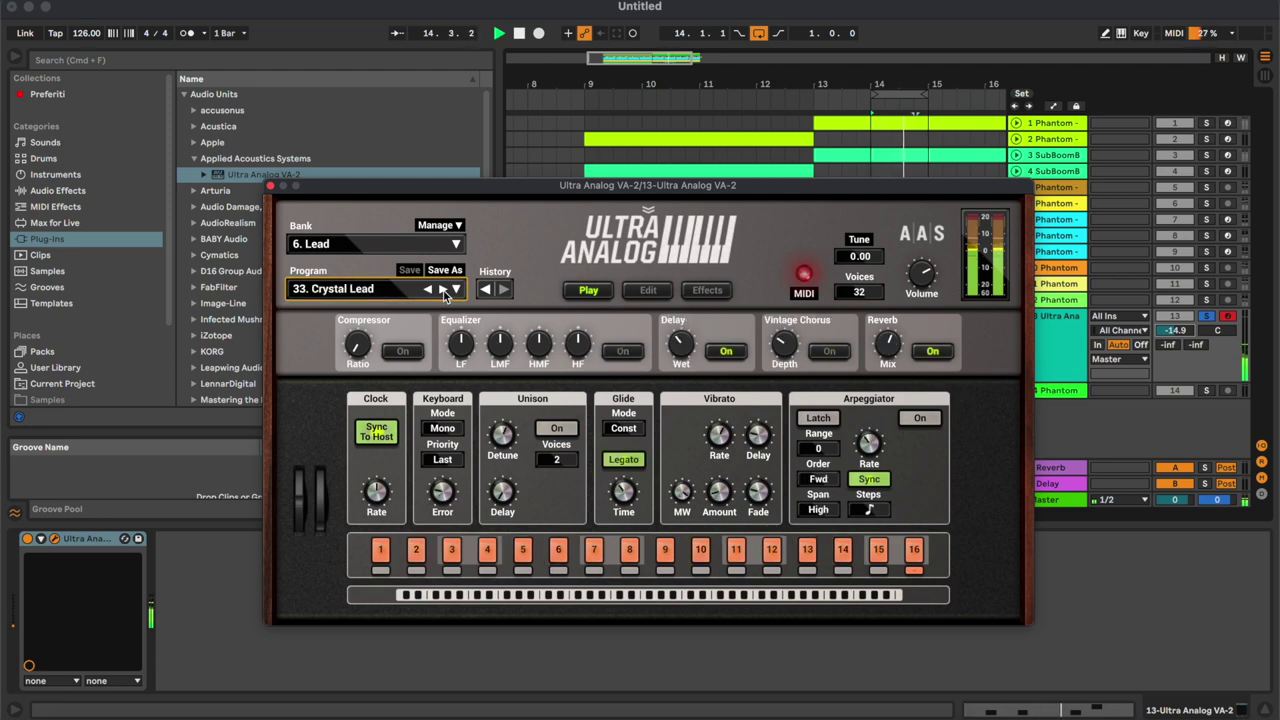
Advance the Lead program in solo to 37. Saw, bring back the full mix, and set the Ultra Analog track's volume to -17.9 dB.
left_click(444, 290)
left_click(444, 290)
left_click(444, 290)
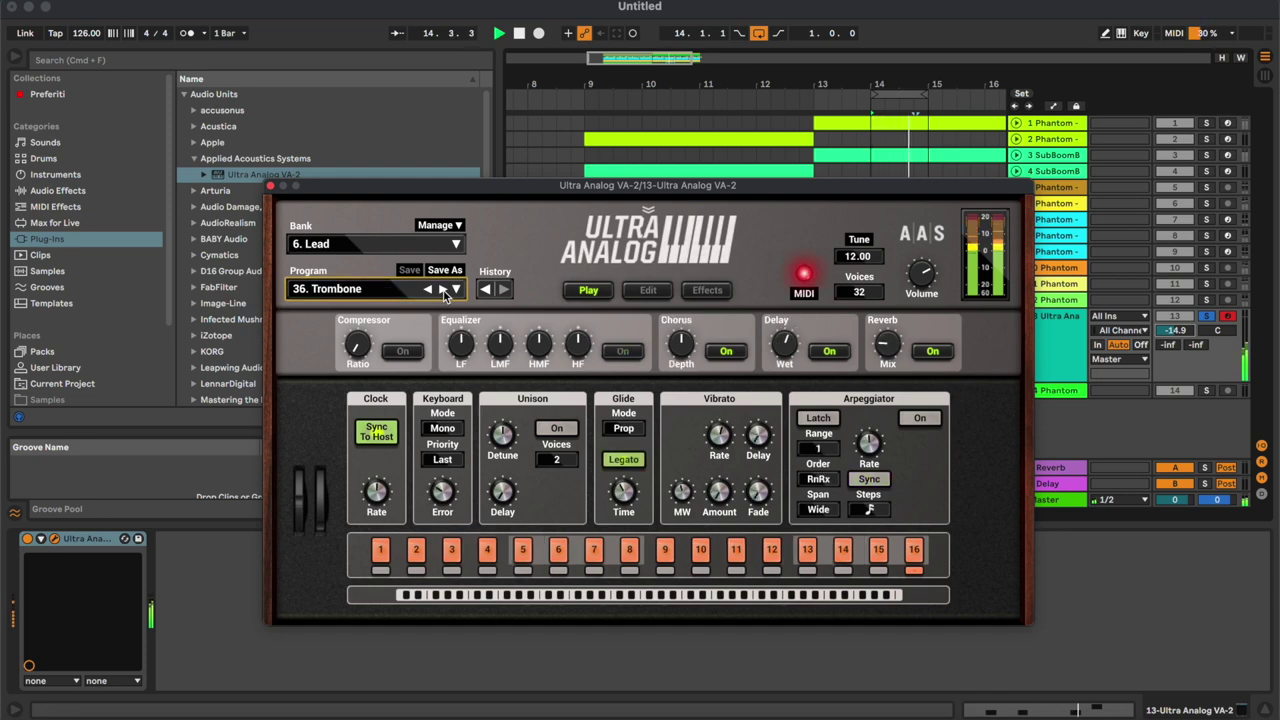
left_click(444, 290)
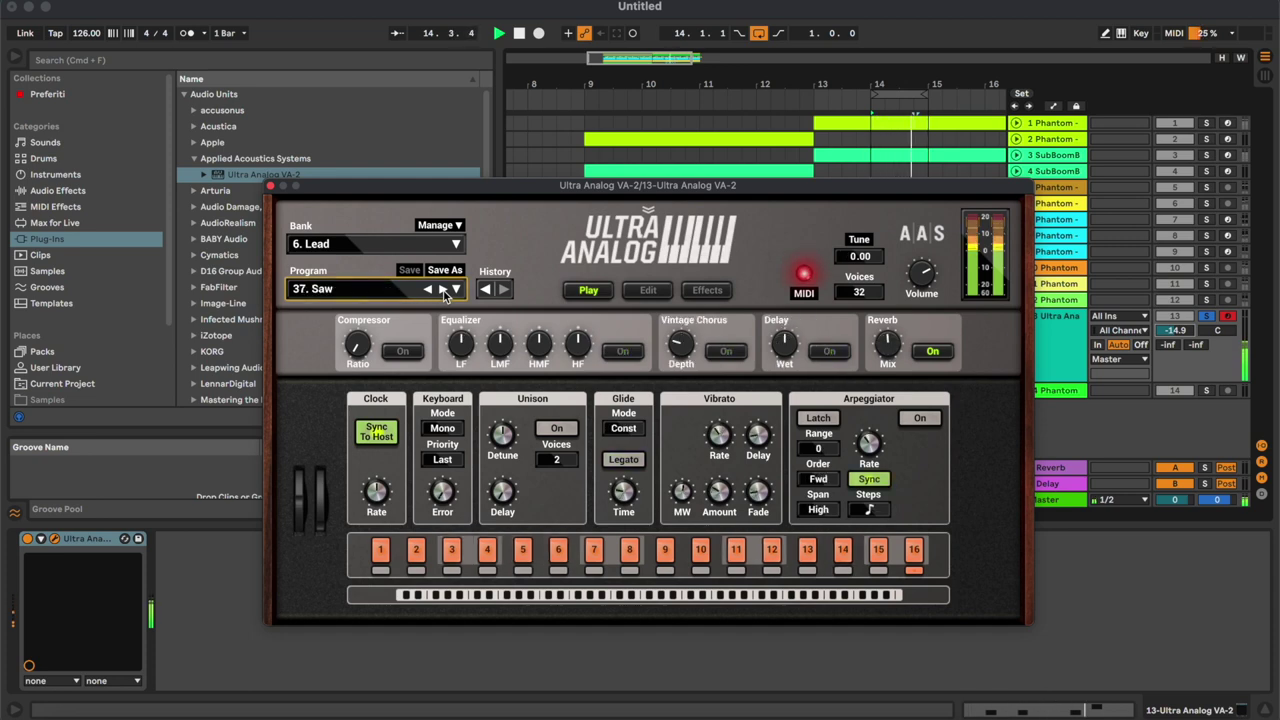
left_click(1207, 316)
left_click_drag(1178, 331, 1178, 339)
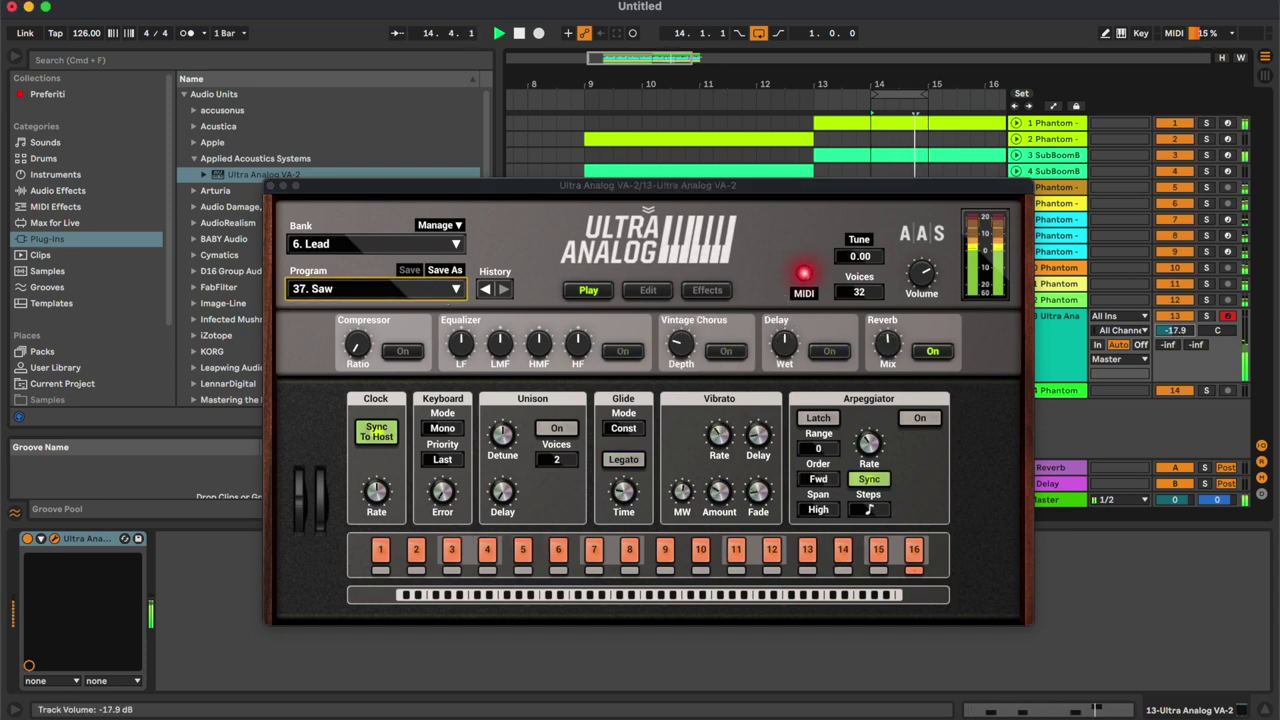
In the riff clip, move the F2 note one sixteenth later to 1.4.2 and remove the E2 note at 1.1.4.
left_click(270, 187)
double_click(906, 315)
left_click(1077, 594)
left_click_drag(1085, 632, 1139, 632)
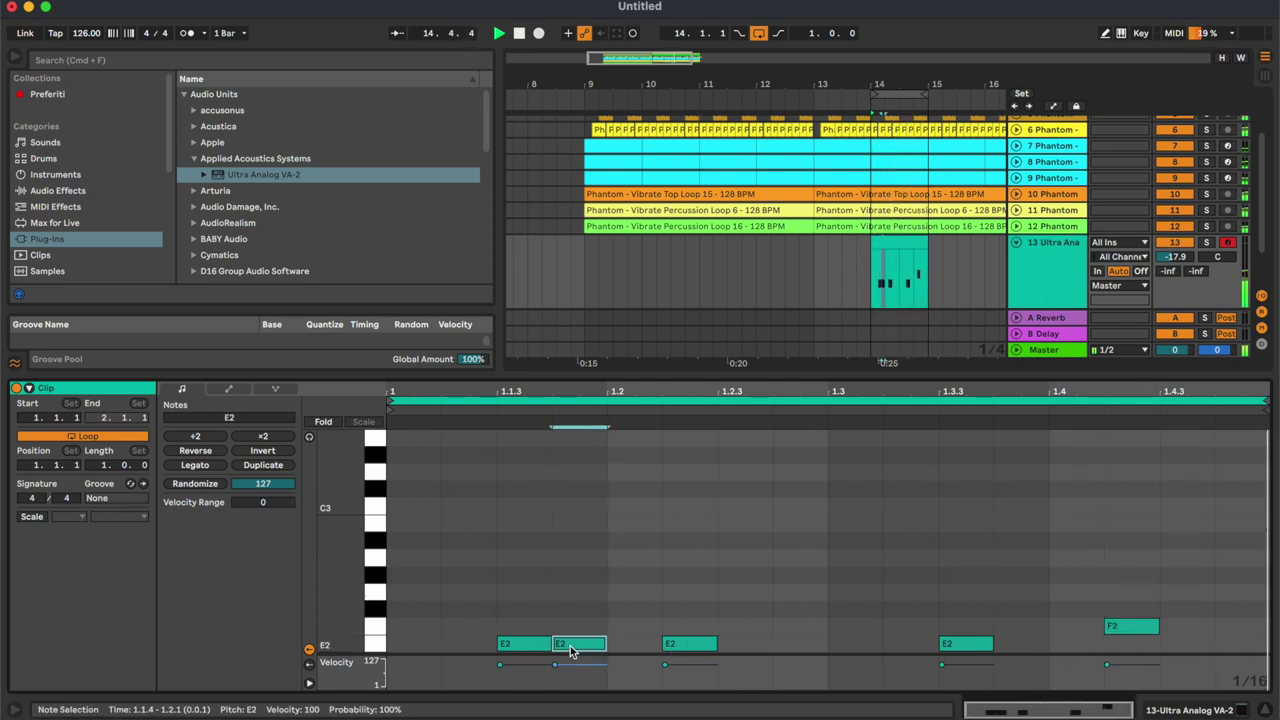
left_click(558, 648)
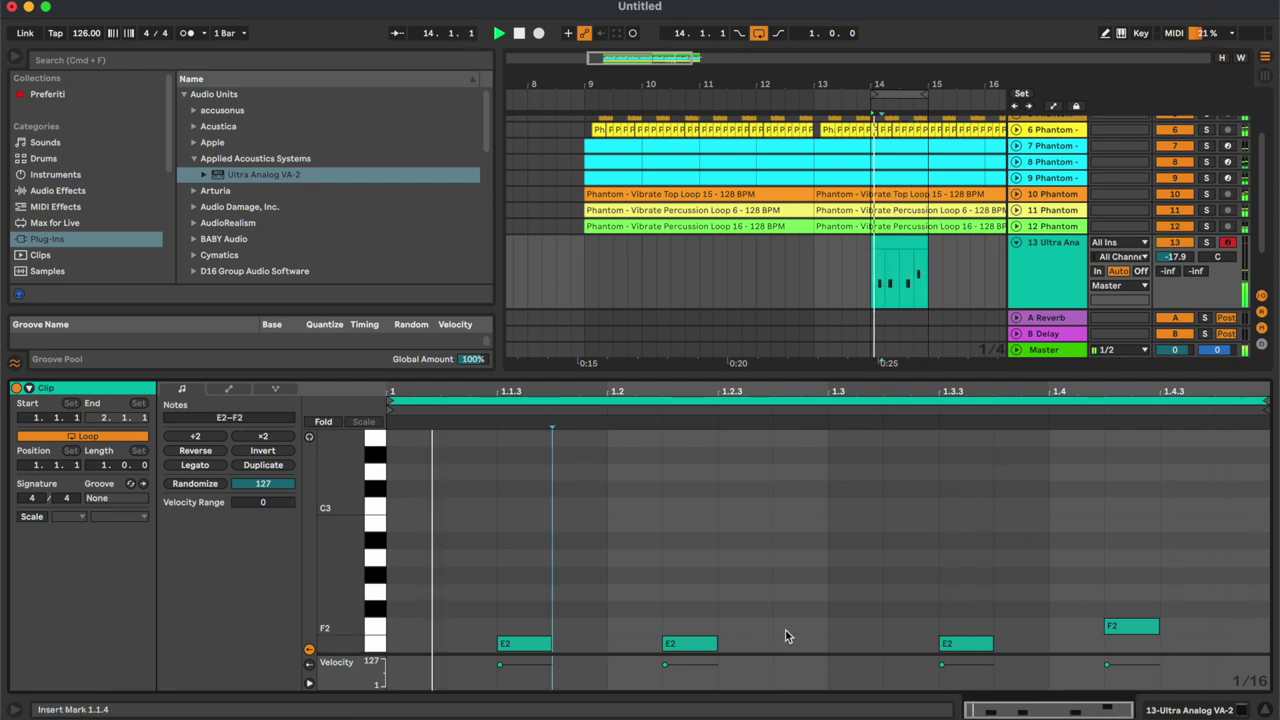
Reopen the synth, audition its Lead programs from 37. Saw to 43. Sine, and set the track volume to -17.3 dB.
left_click(1070, 266)
key("s")
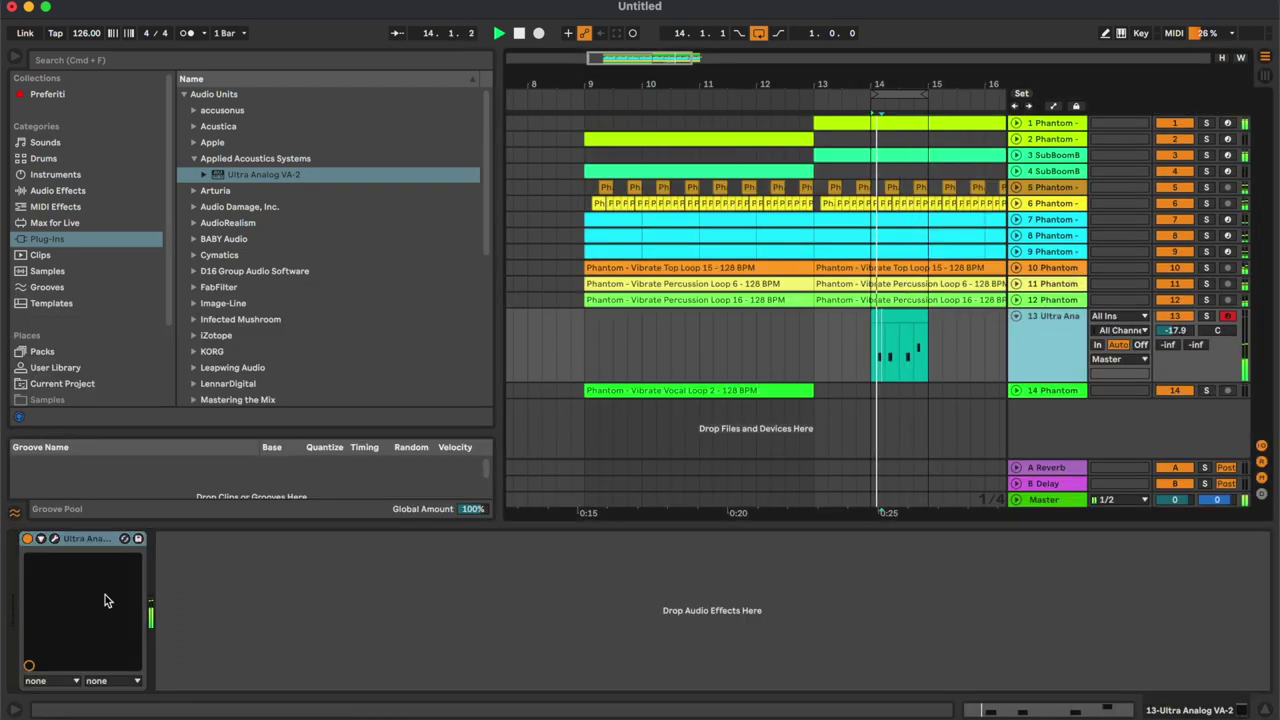
left_click(54, 539)
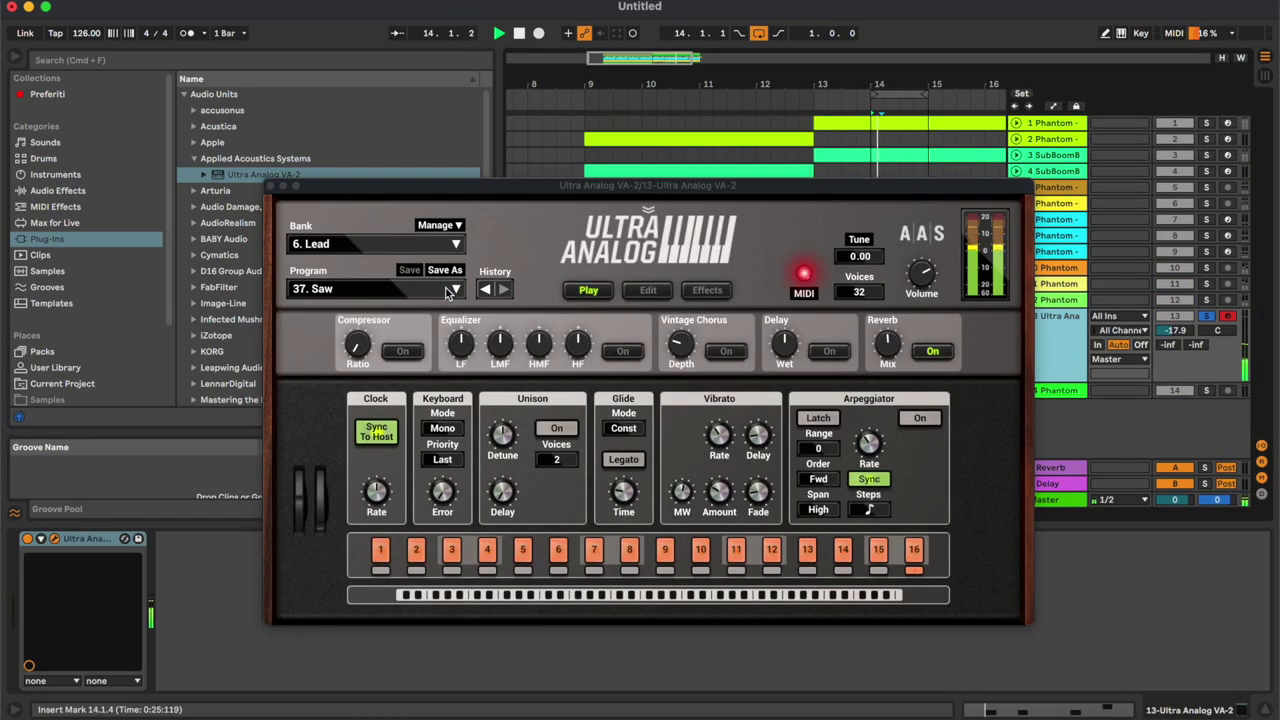
left_click(445, 290)
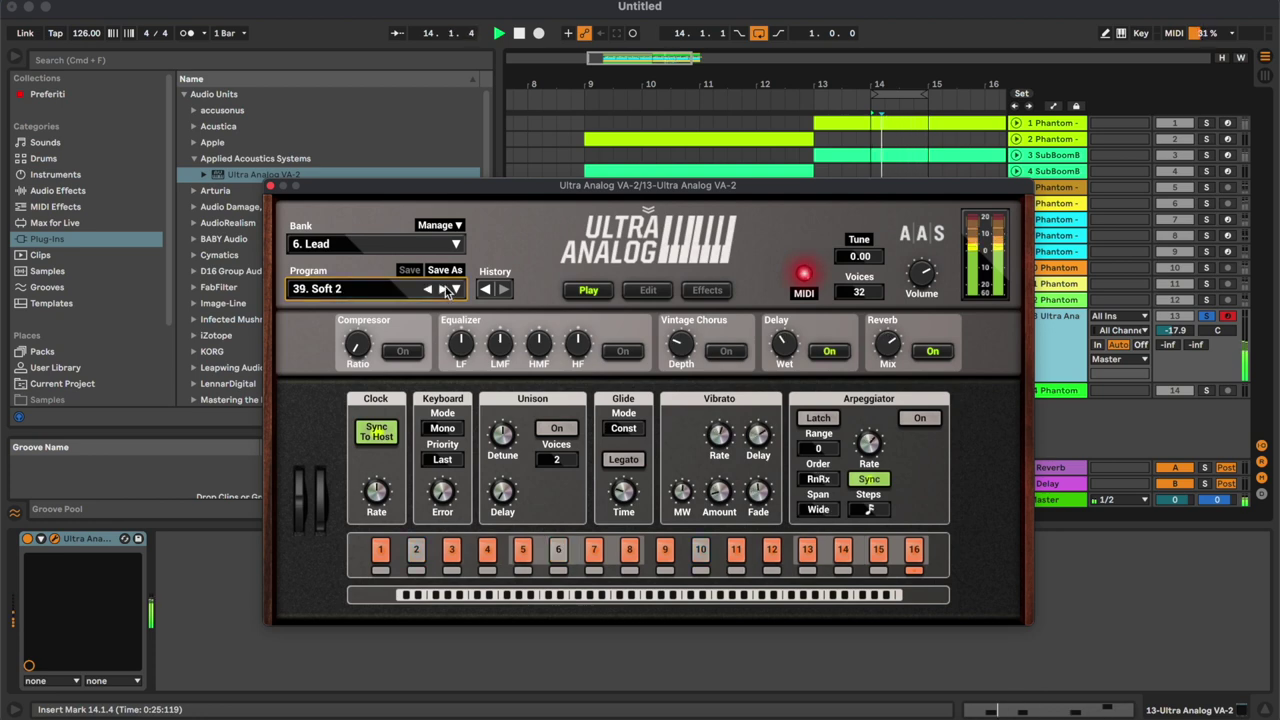
left_click(445, 290)
left_click(445, 290)
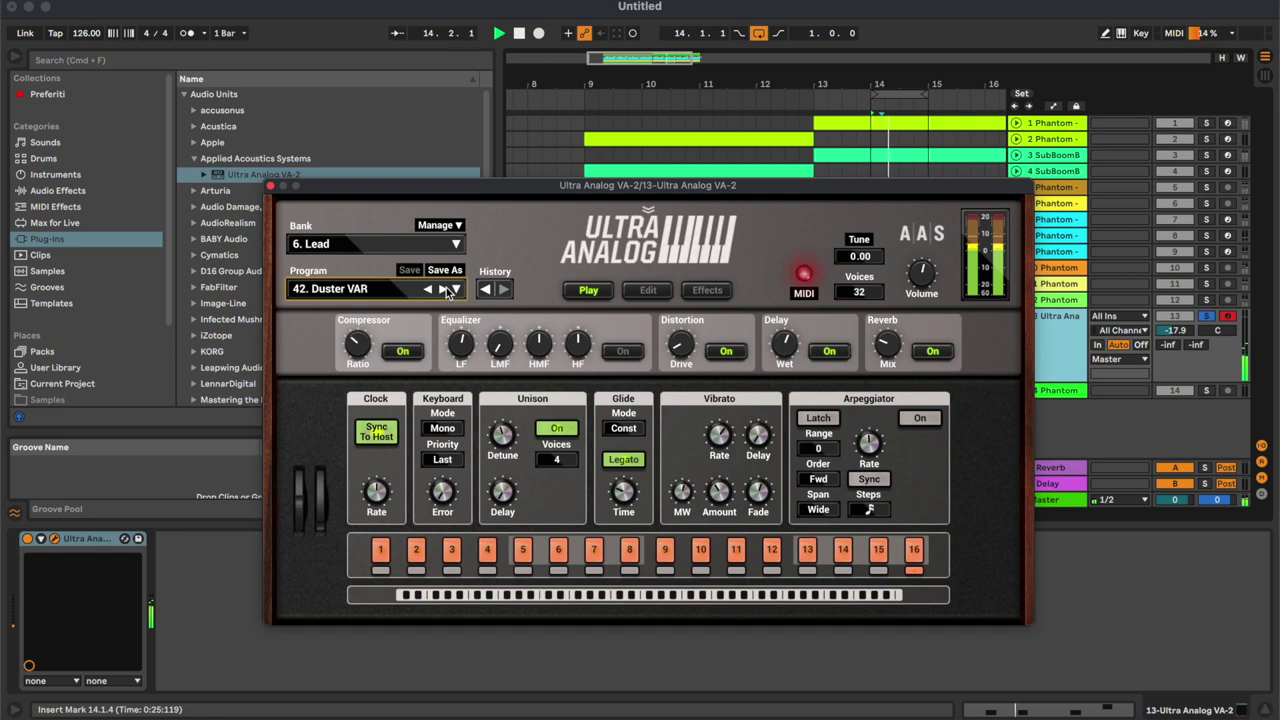
left_click(445, 290)
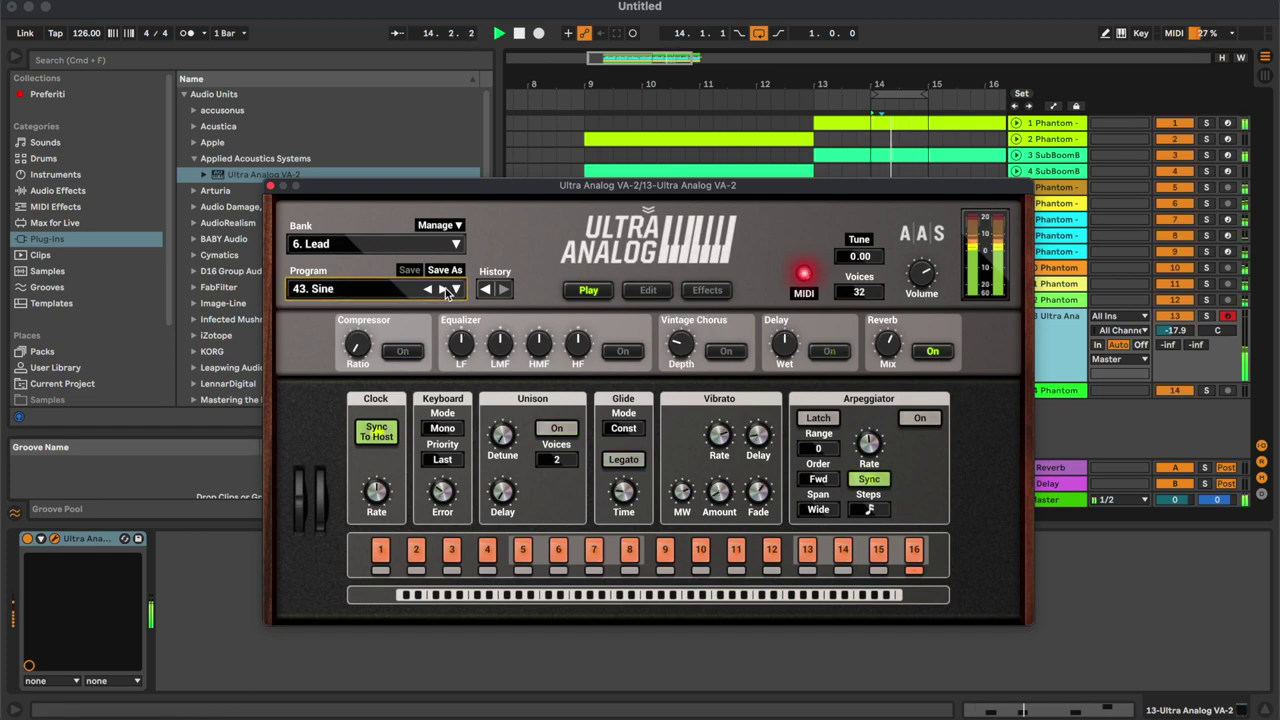
left_click(1175, 330)
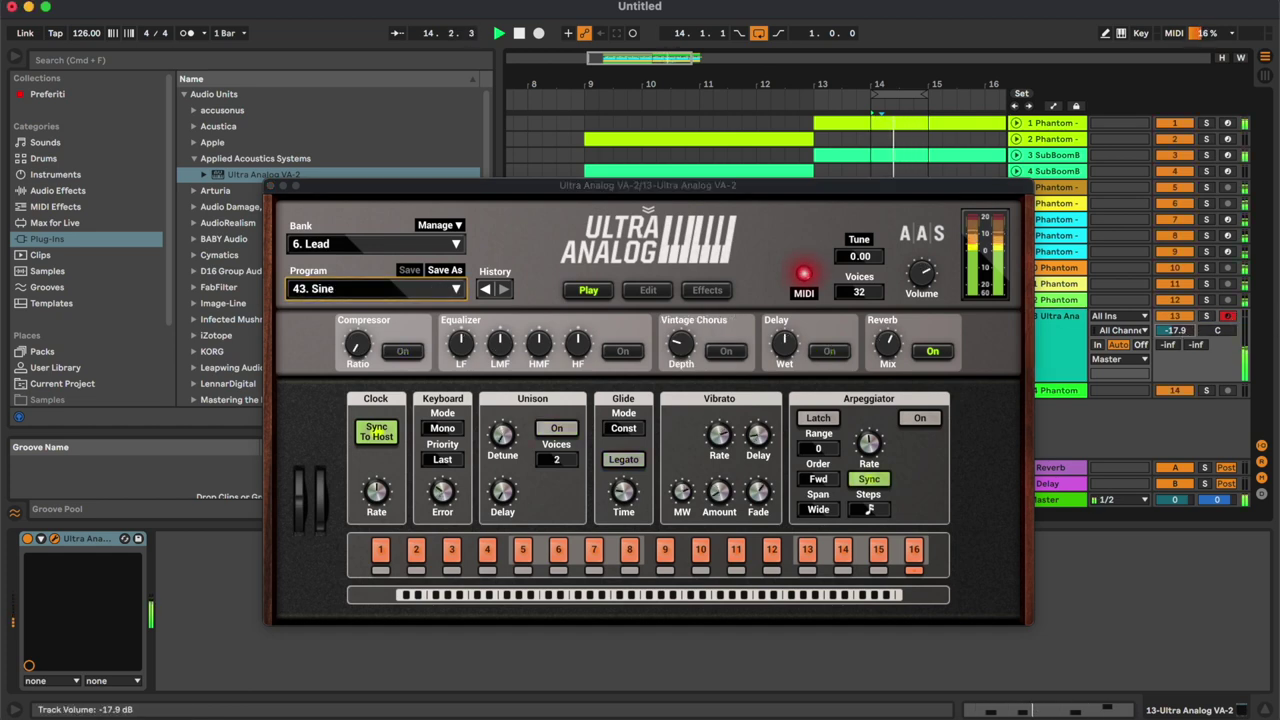
Audition the remaining Lead programs from 44. Ultra Flute past 56. 4 Osc Lead, alone and with the full mix.
left_click(445, 292)
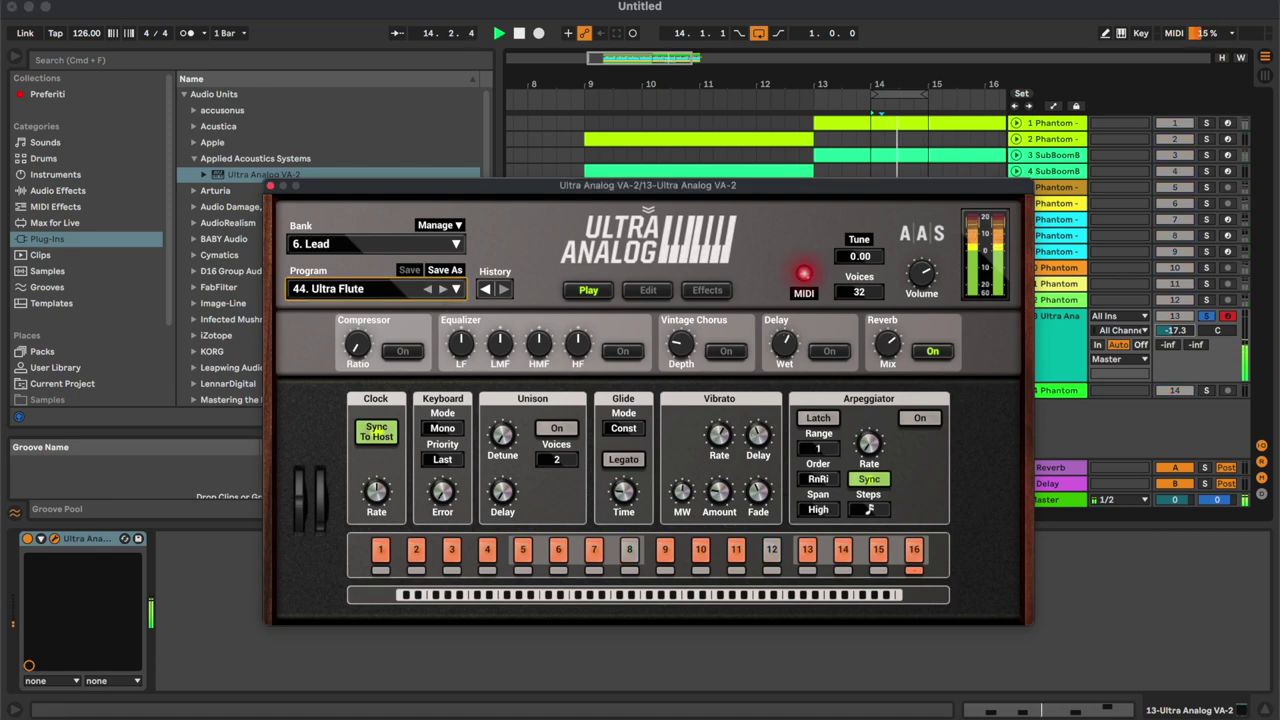
left_click(443, 290)
left_click(443, 290)
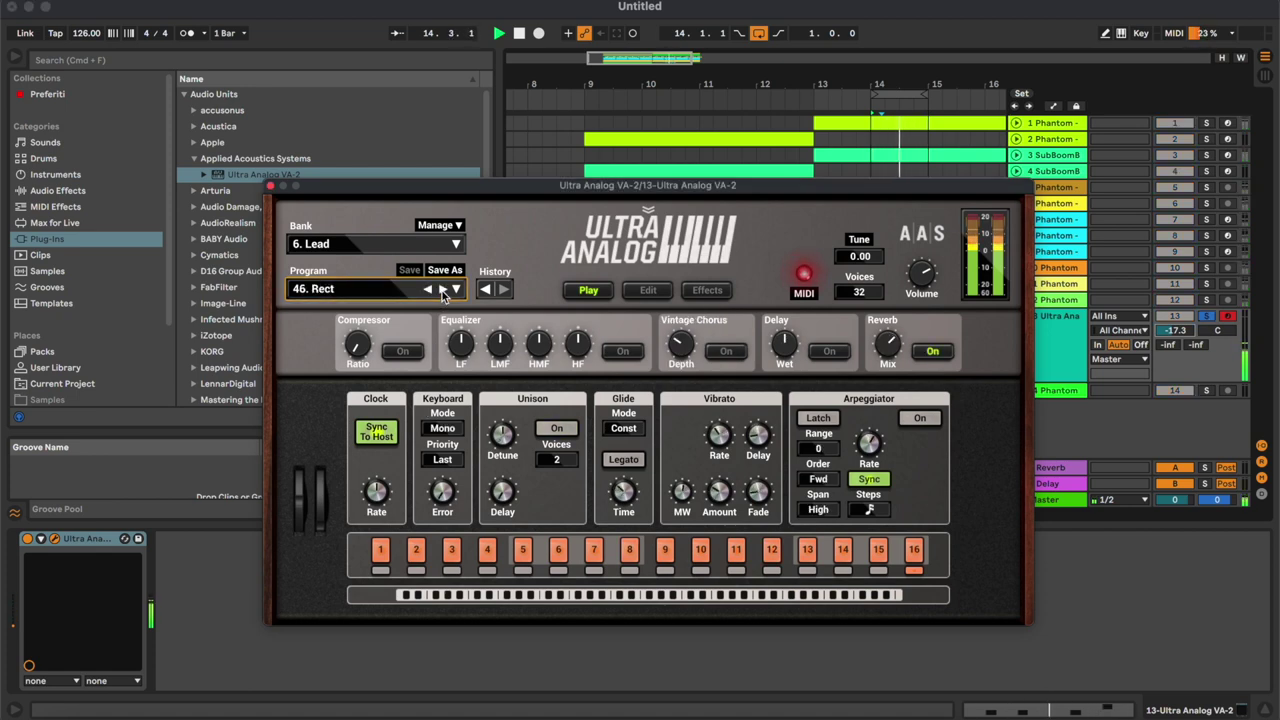
left_click(443, 290)
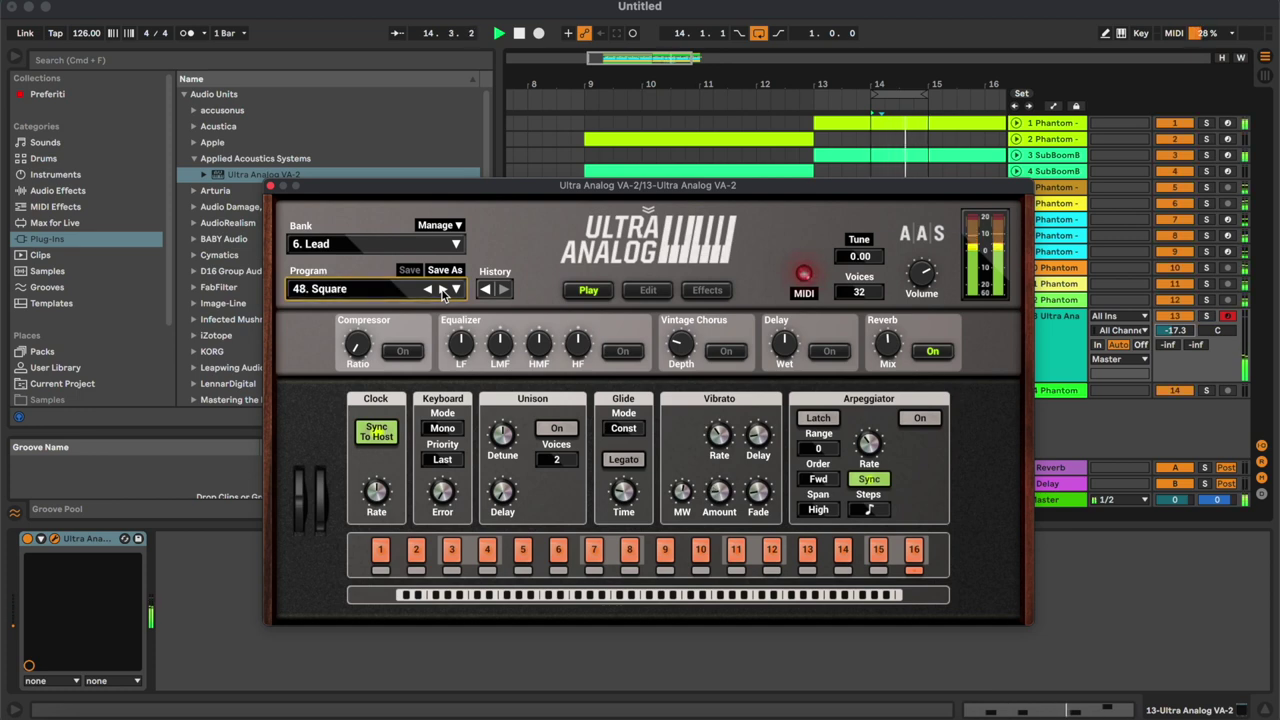
left_click(443, 290)
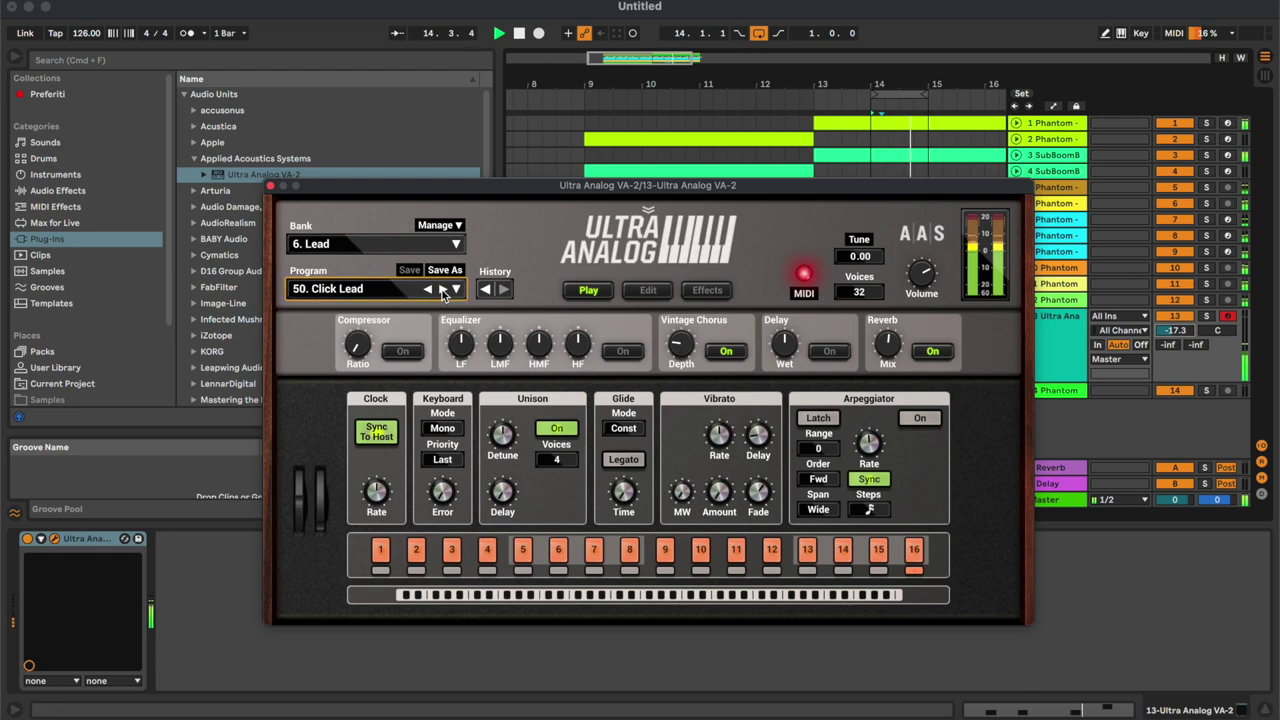
left_click(443, 290)
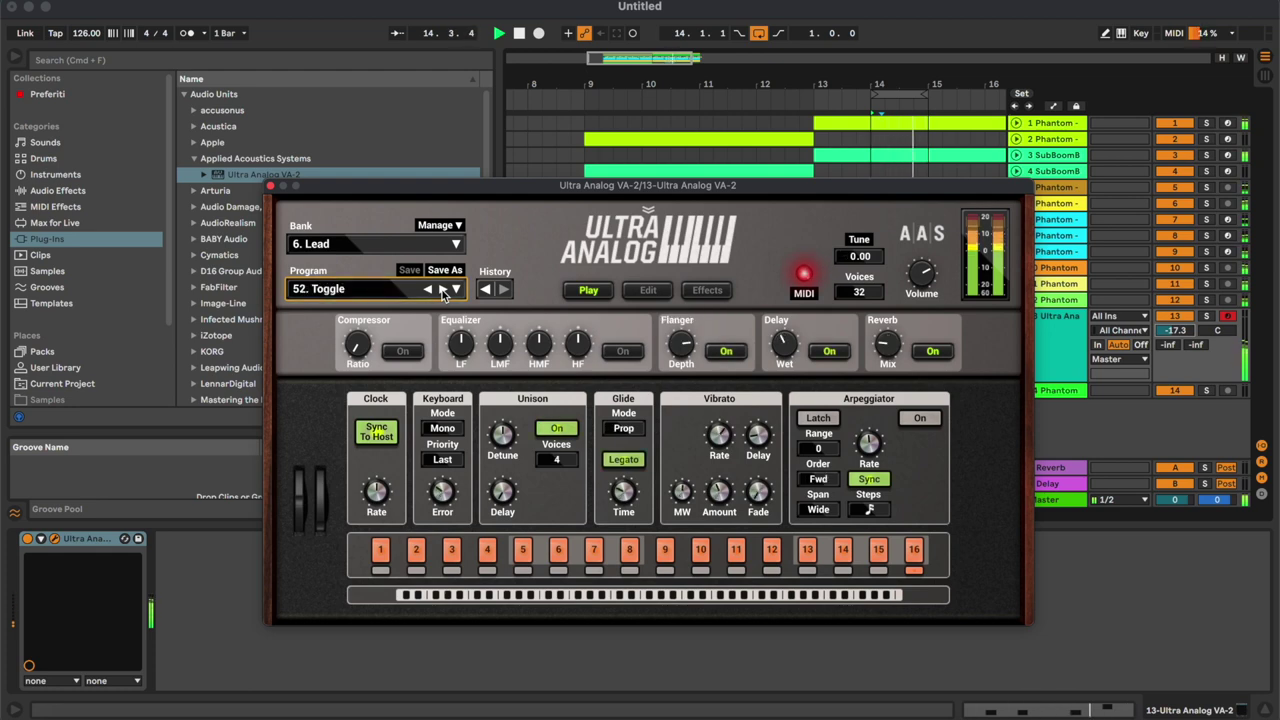
left_click(443, 290)
left_click(443, 290)
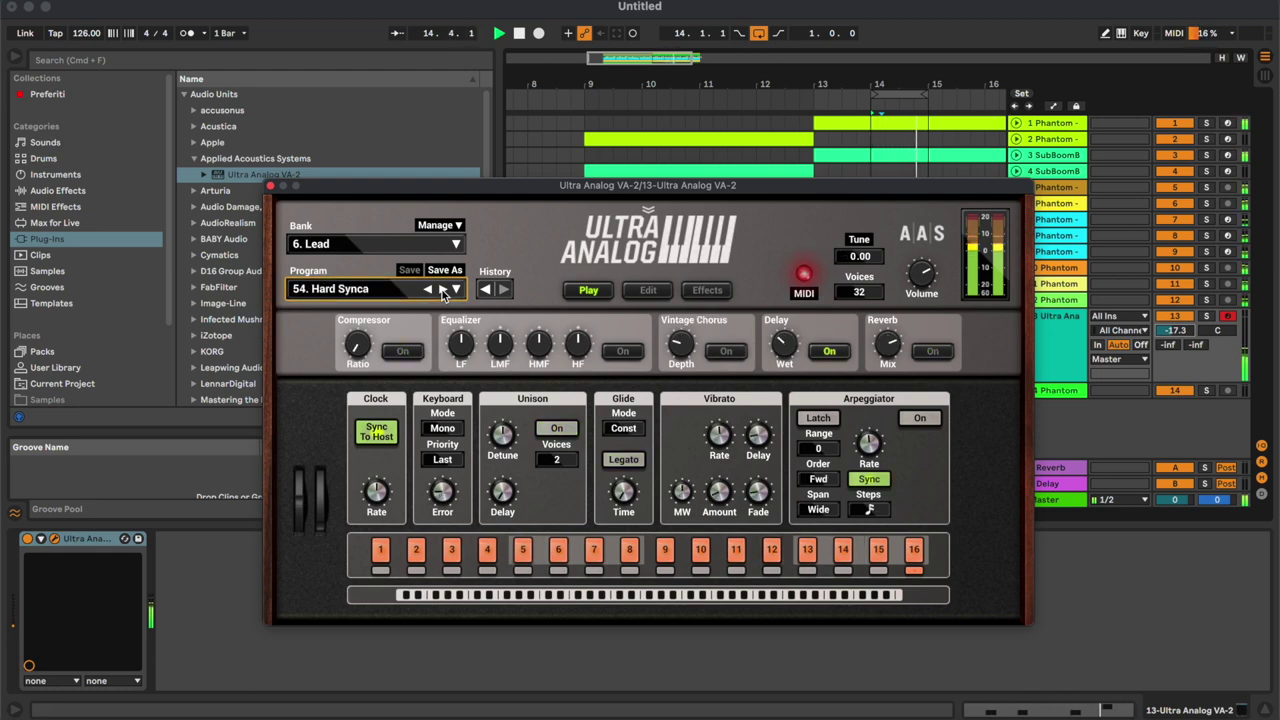
left_click(443, 290)
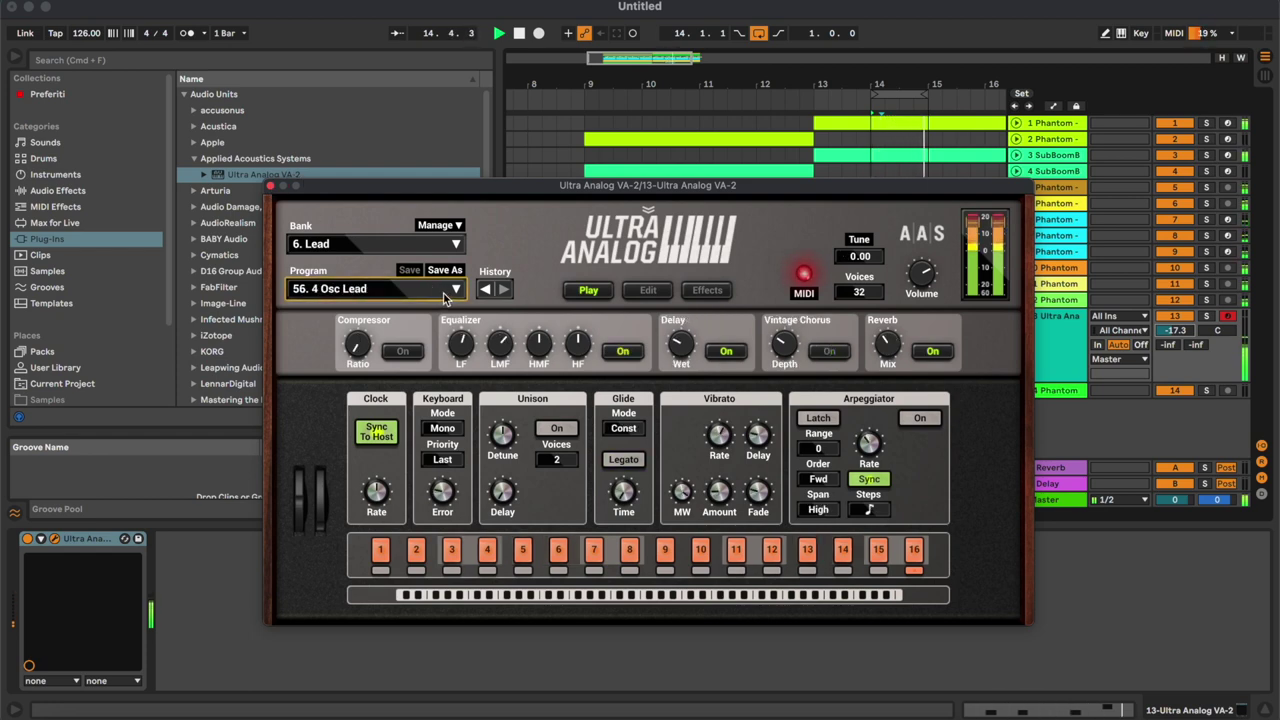
left_click(443, 290)
Switch the synth to the Keys bank, choose 3. Epiano 2, and set the Ultra Analog track's volume to -11.6 dB.
left_click(409, 243)
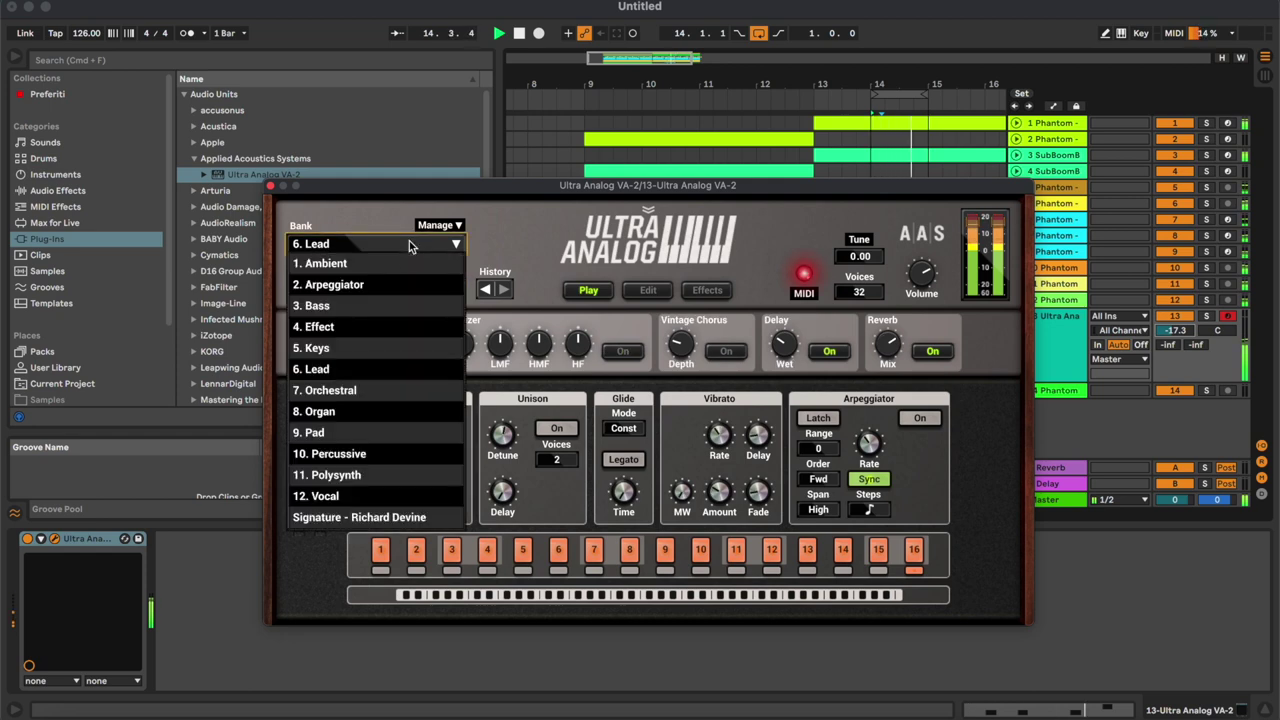
left_click(400, 346)
left_click(445, 289)
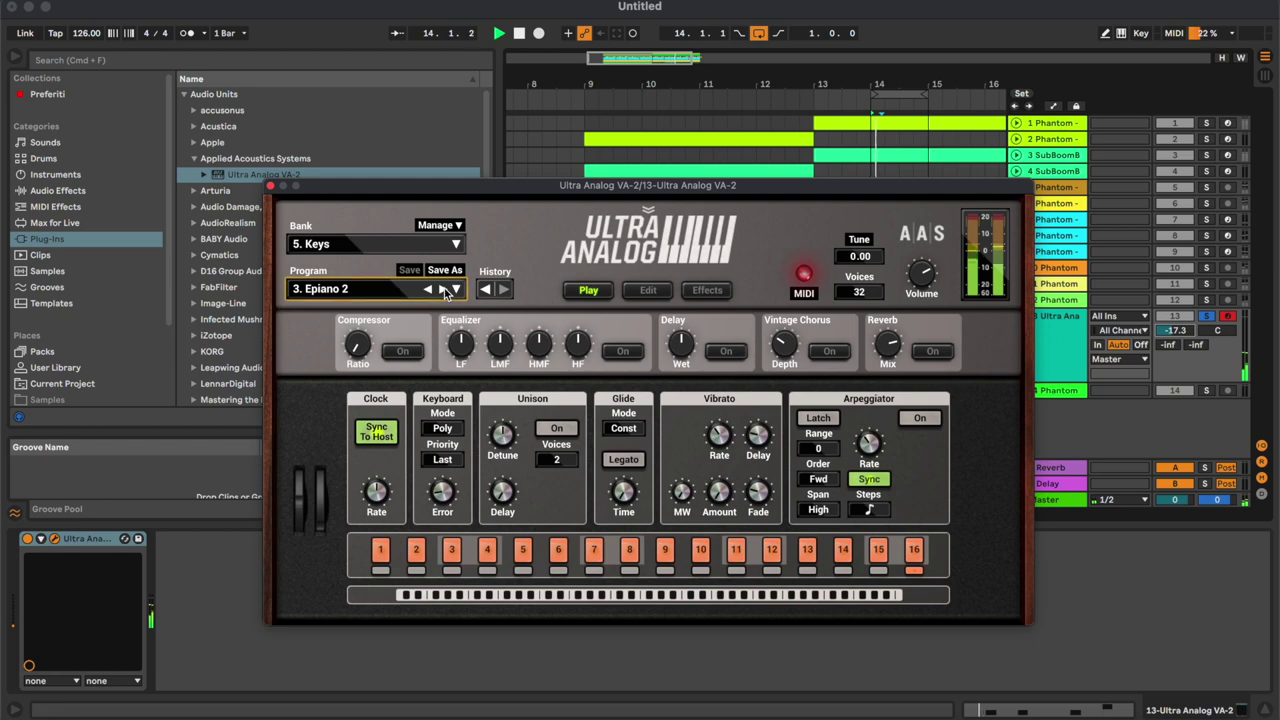
left_click(270, 187)
mouse_move(1175, 330)
left_mouse_down()
mouse_move(1175, 315)
mouse_move(1183, 323)
left_mouse_up()
left_click(914, 313)
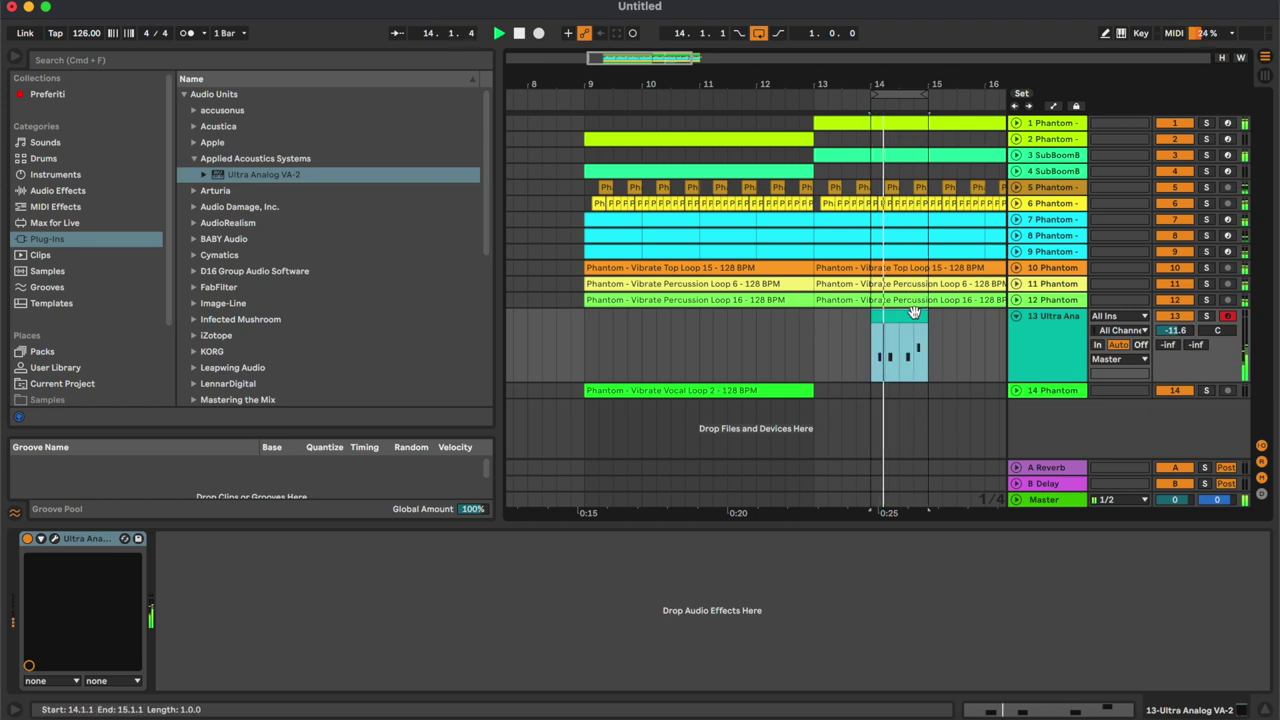
Advance the Keys program to 6. Piano 2 and set the Ultra Analog track's volume to -9.4 dB in the full mix.
scroll(914, 312, "right", 2)
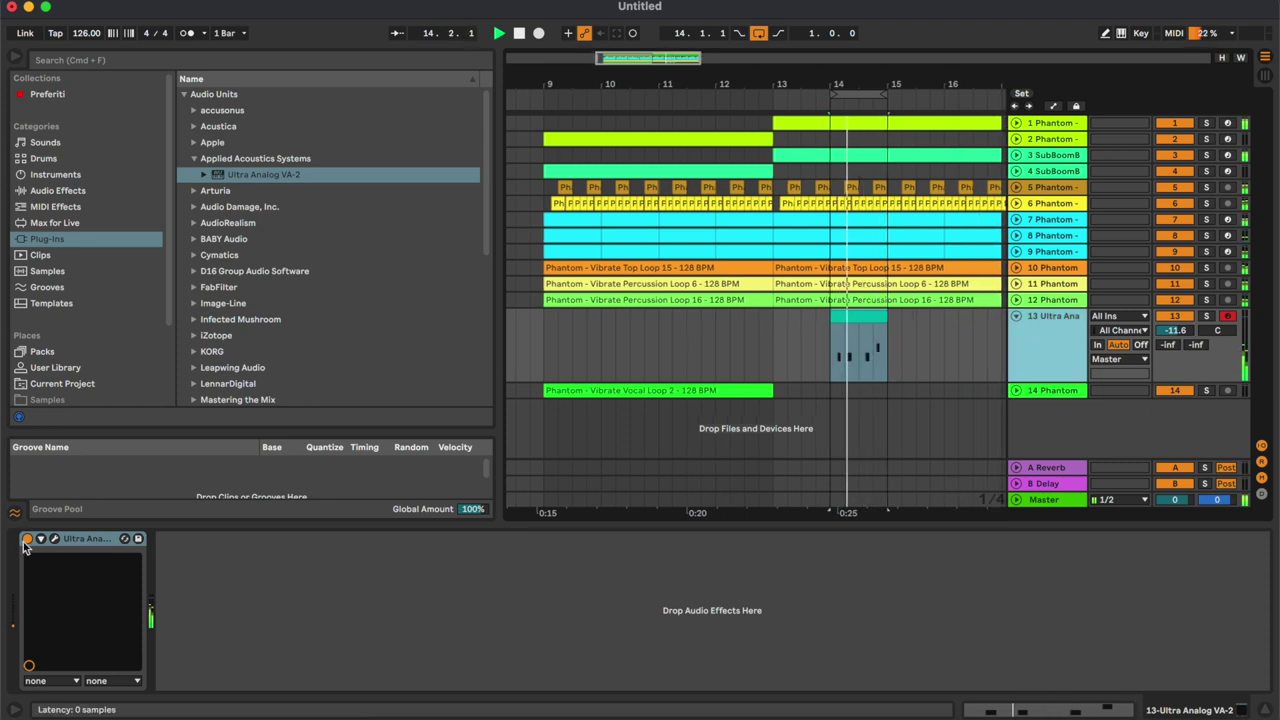
left_click(55, 539)
left_click(437, 261)
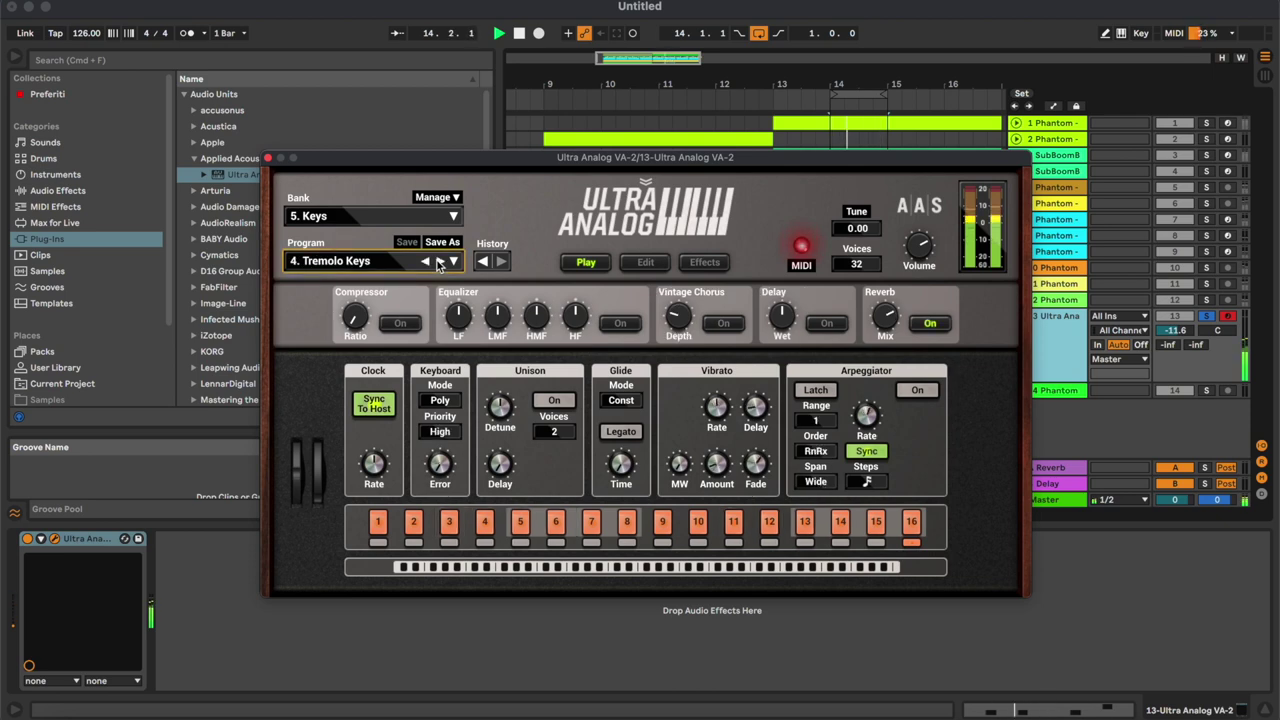
left_click(437, 261)
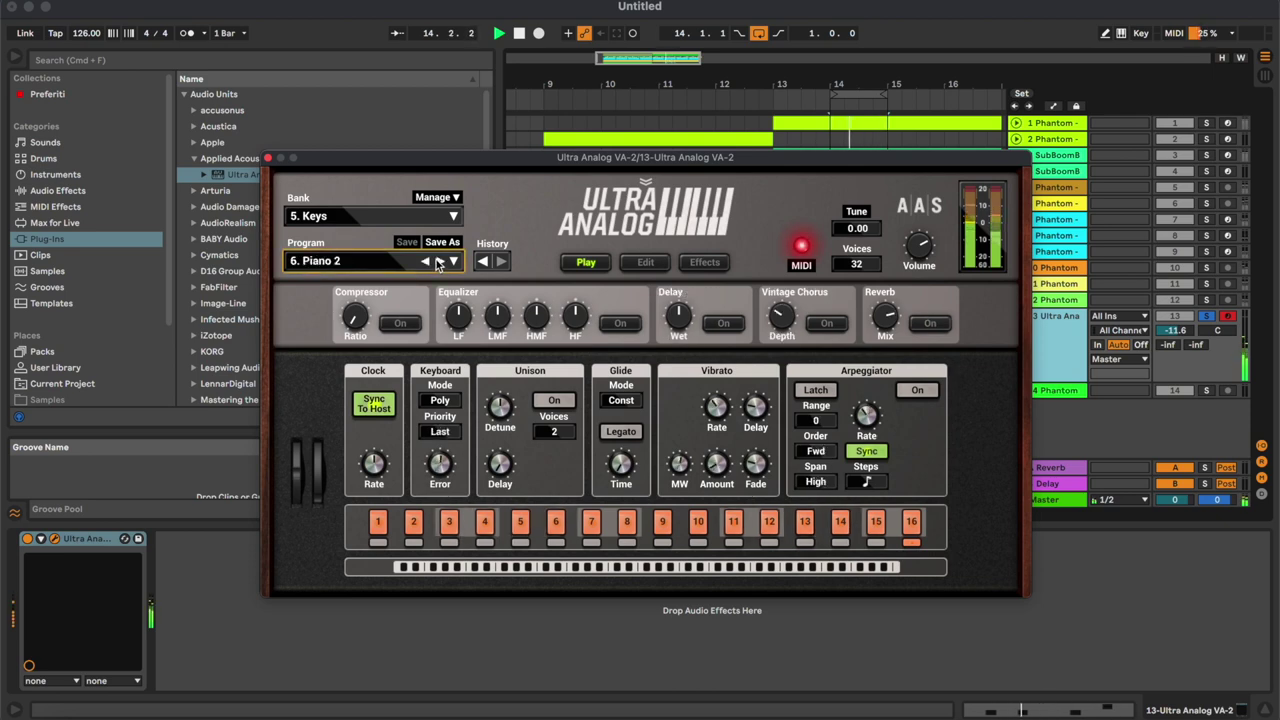
left_click(268, 158)
left_click_drag(1178, 331, 1178, 320)
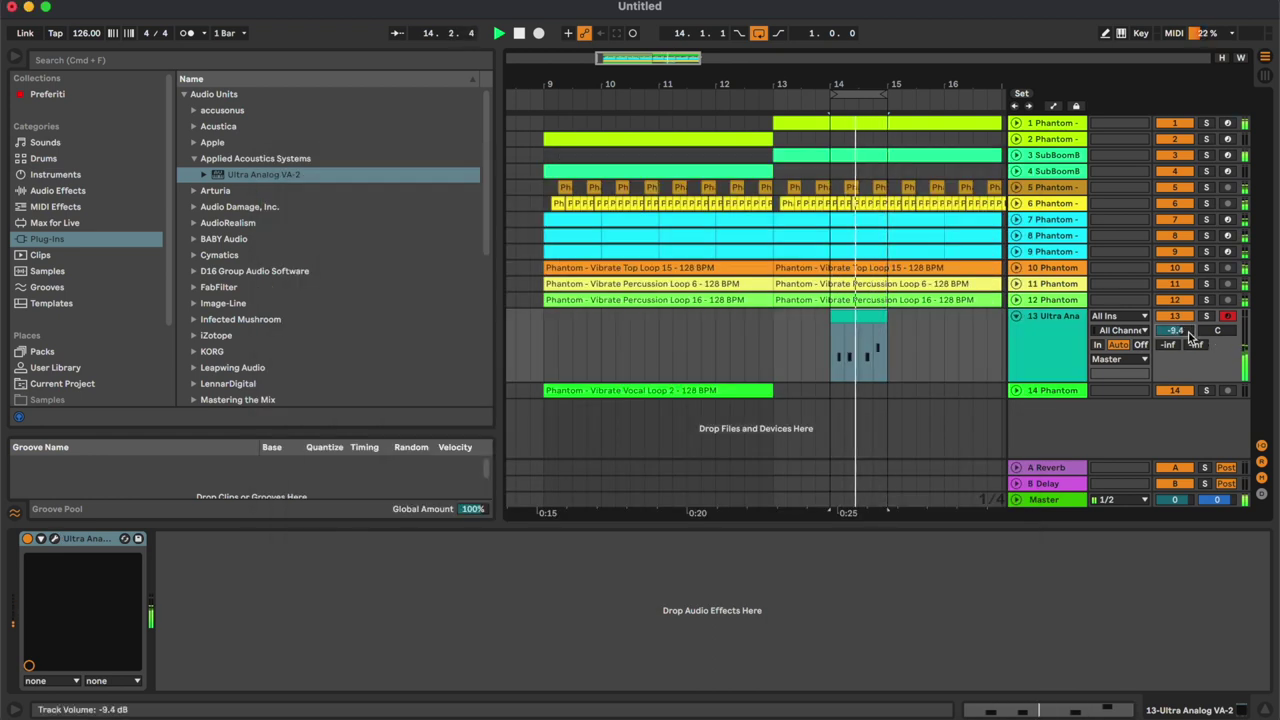
Check the riff clip's notes, stop playback, and load the Major Chord preset of the Chord MIDI effect onto the Ultra Analog track.
double_click(863, 316)
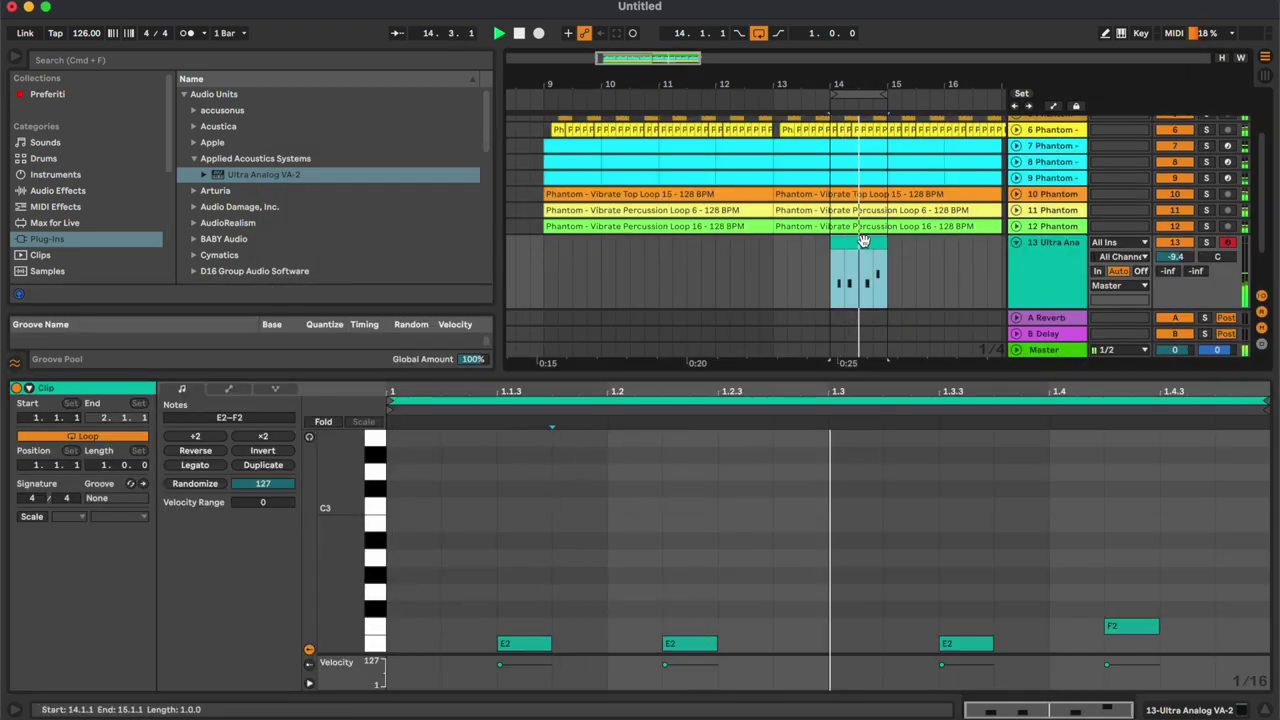
double_click(1054, 278)
key("space")
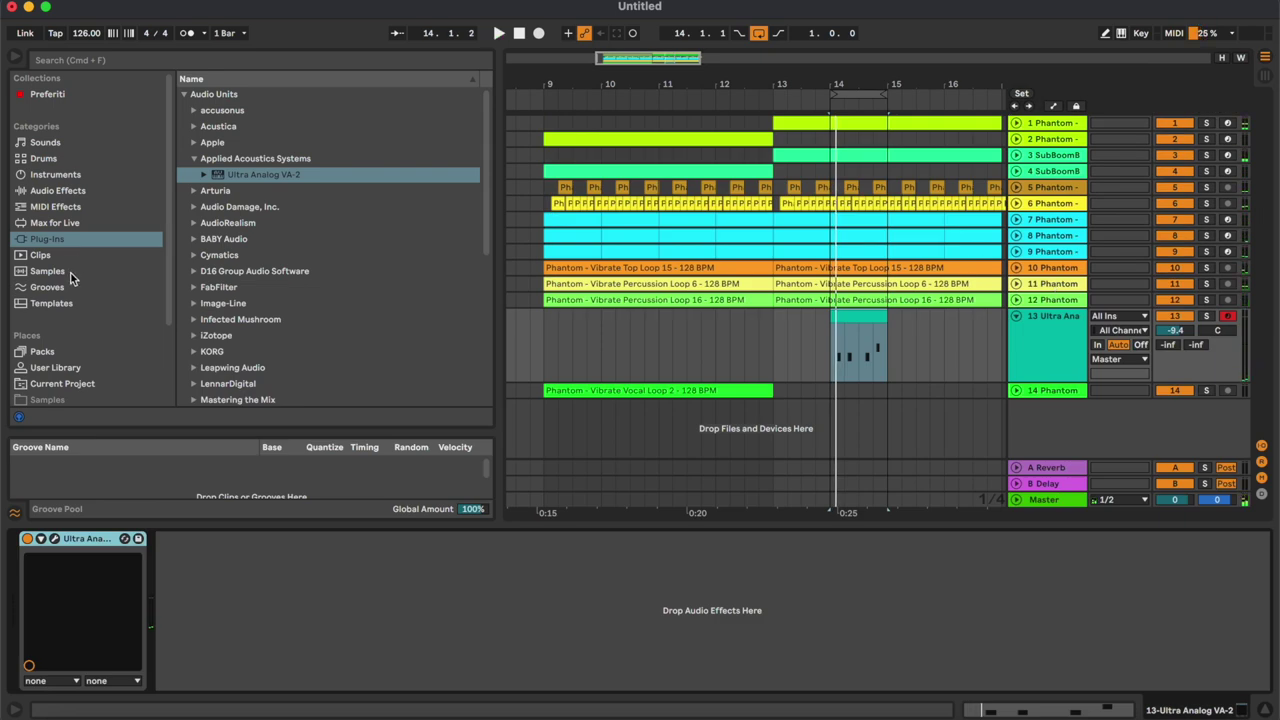
left_click(70, 208)
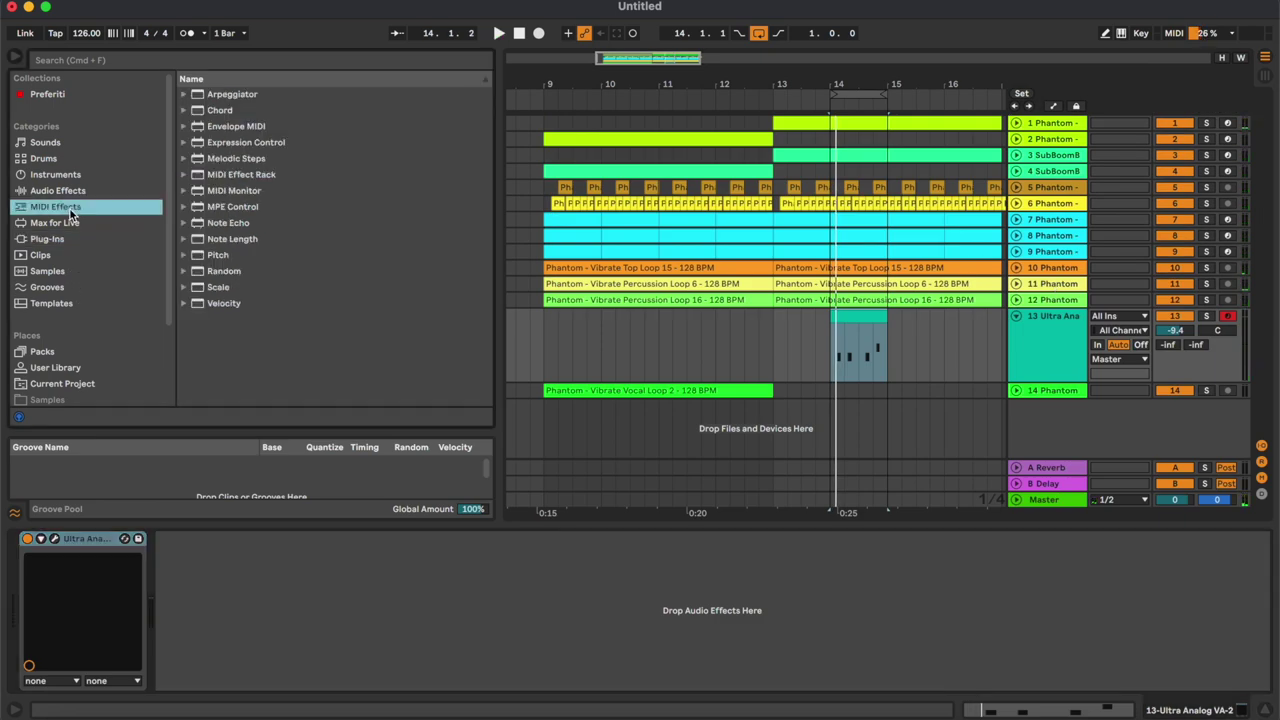
left_click(185, 111)
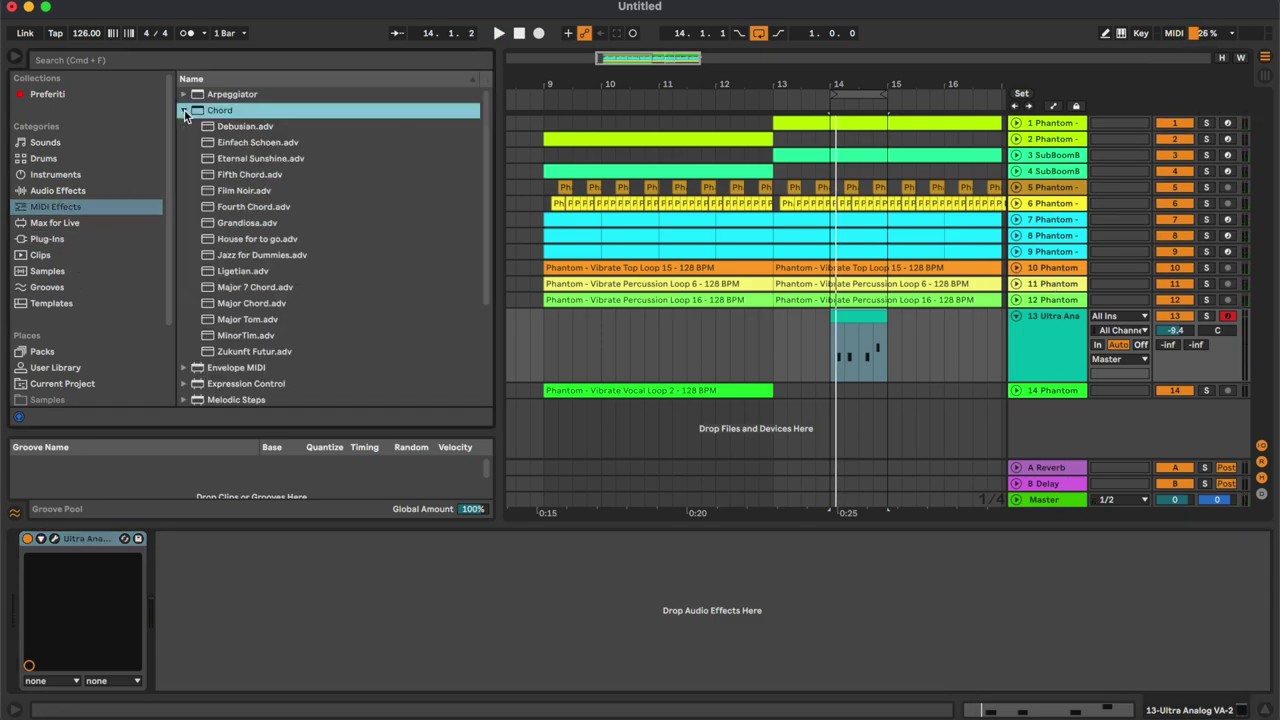
double_click(281, 313)
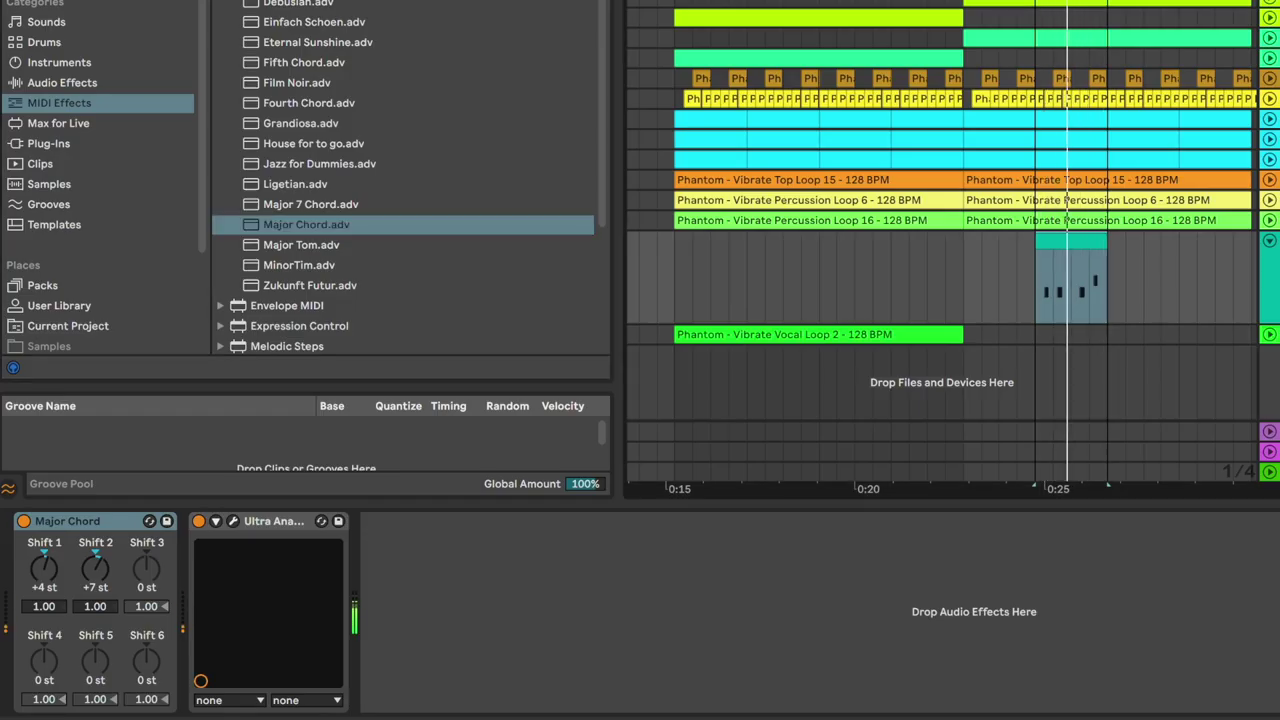
Compare the riff with the Major Chord effect on and off, stop playback, and delete the effect.
left_click(24, 522)
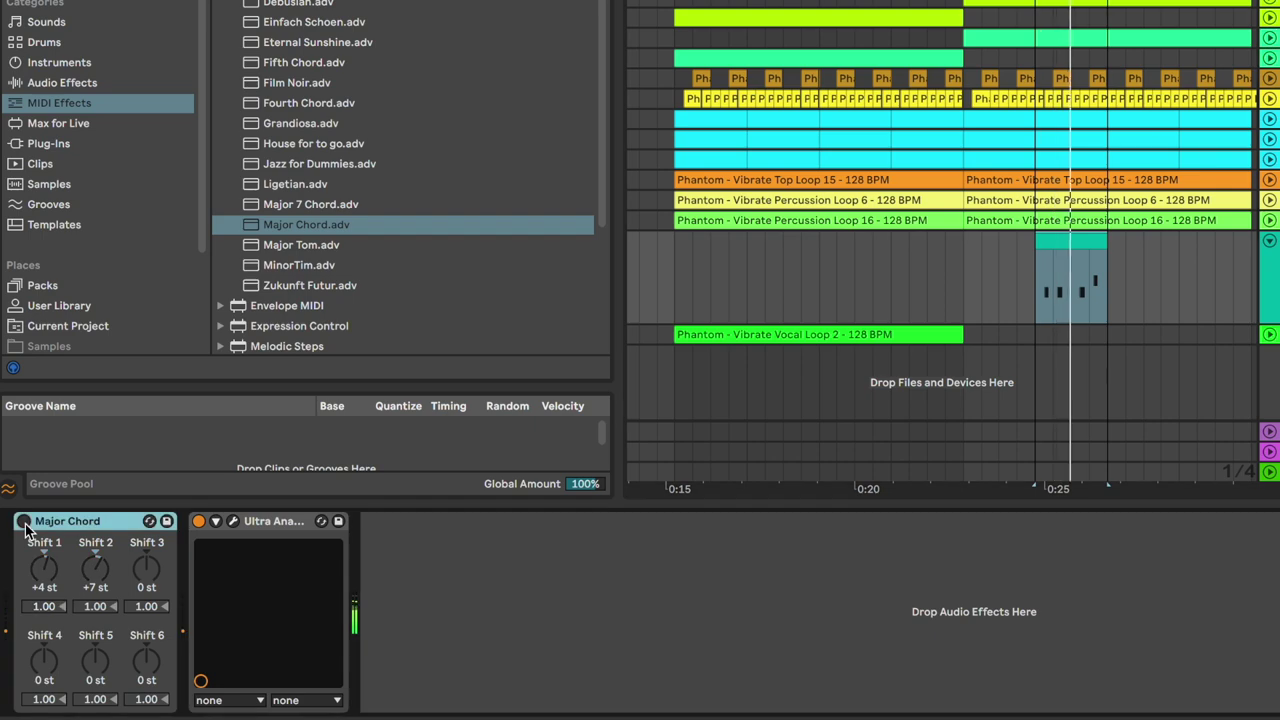
left_click(24, 522)
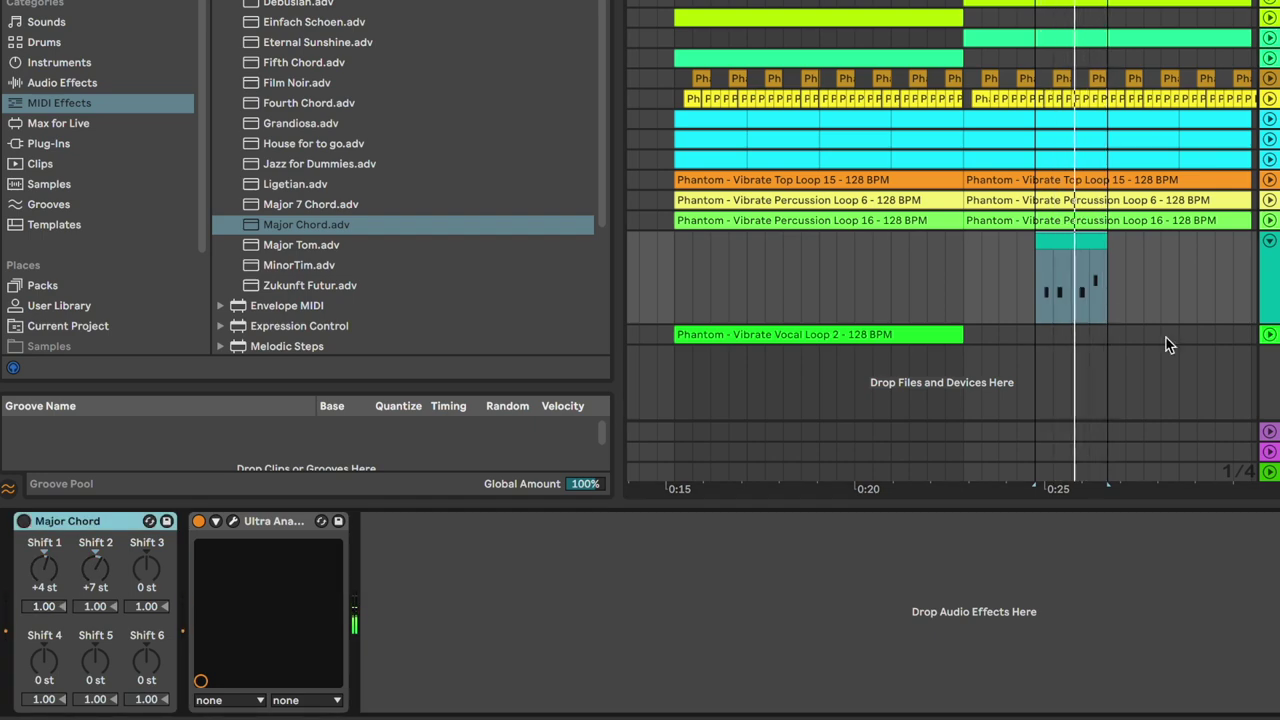
key("space")
key("Delete")
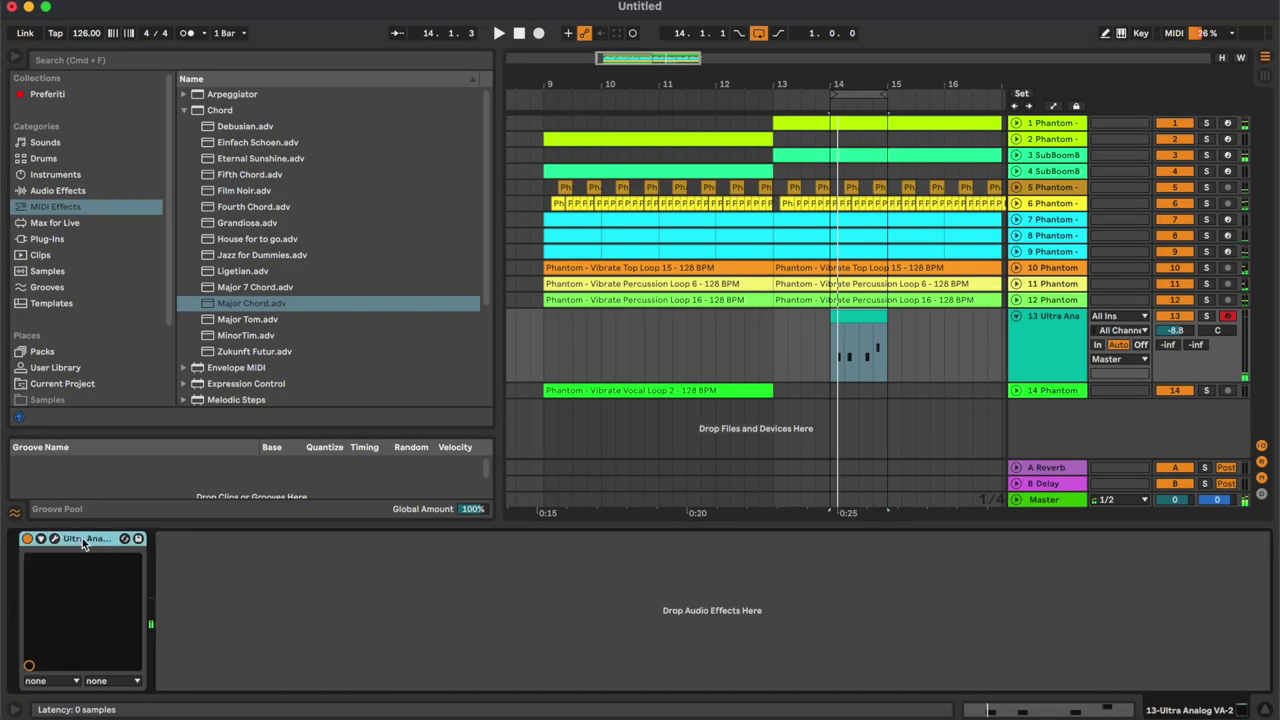
Raise the Ultra Analog track's volume to -4.6 dB during playback and select its riff clip at bar 14.
left_click_drag(1178, 331, 1178, 320)
key("space")
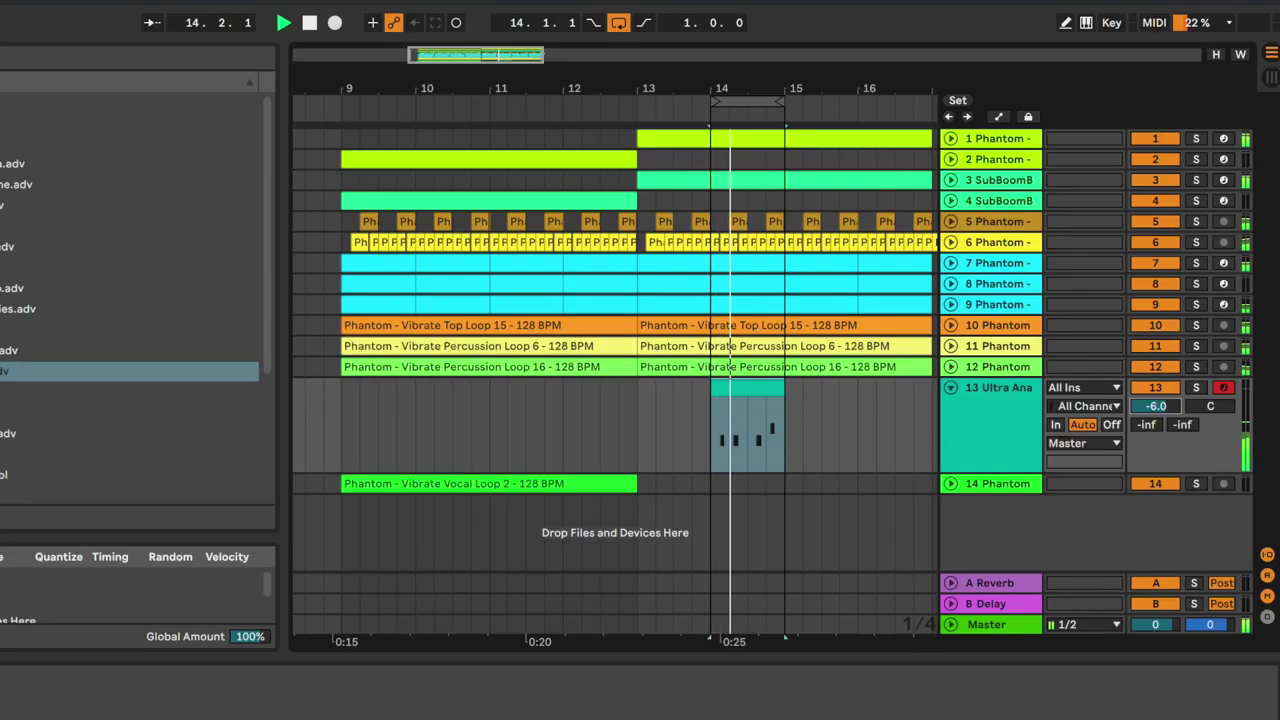
left_click_drag(1156, 406, 1156, 400)
left_click(766, 391)
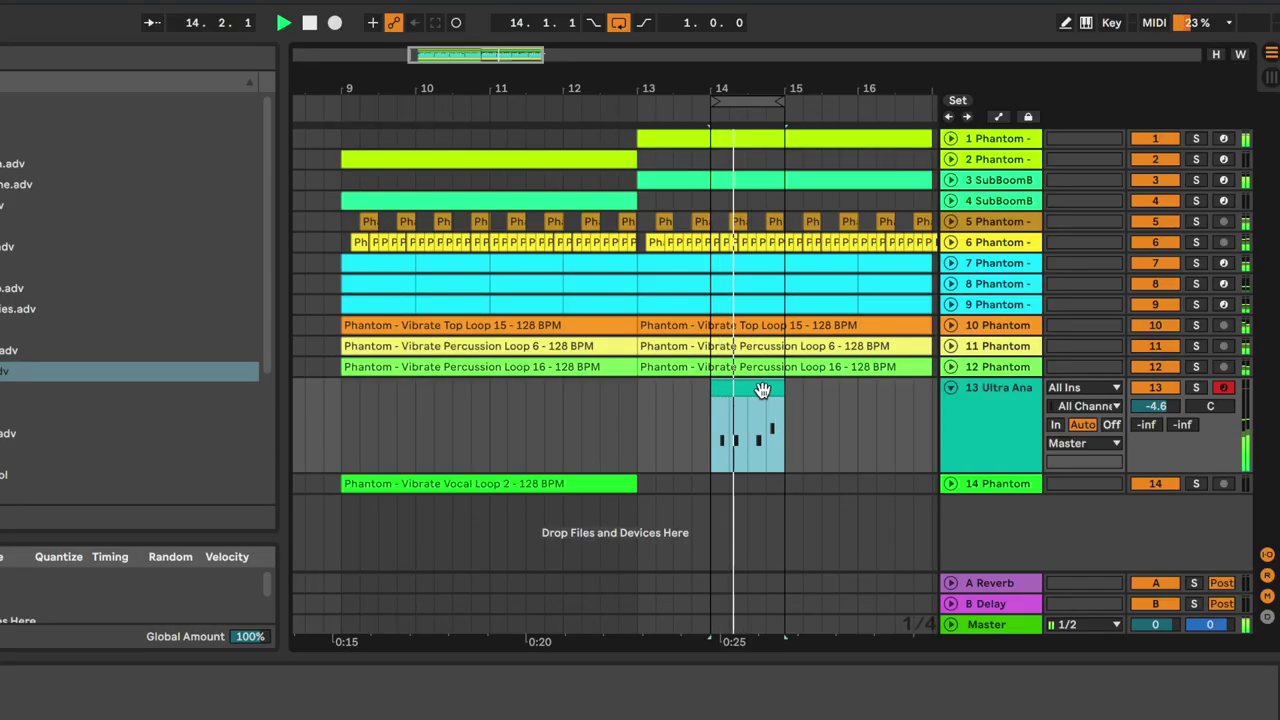
Duplicate the one-bar Ultra Analog riff clip so it fills bars 13 to 17.
key("super+d")
key("super+d")
key("minus")
key("minus")
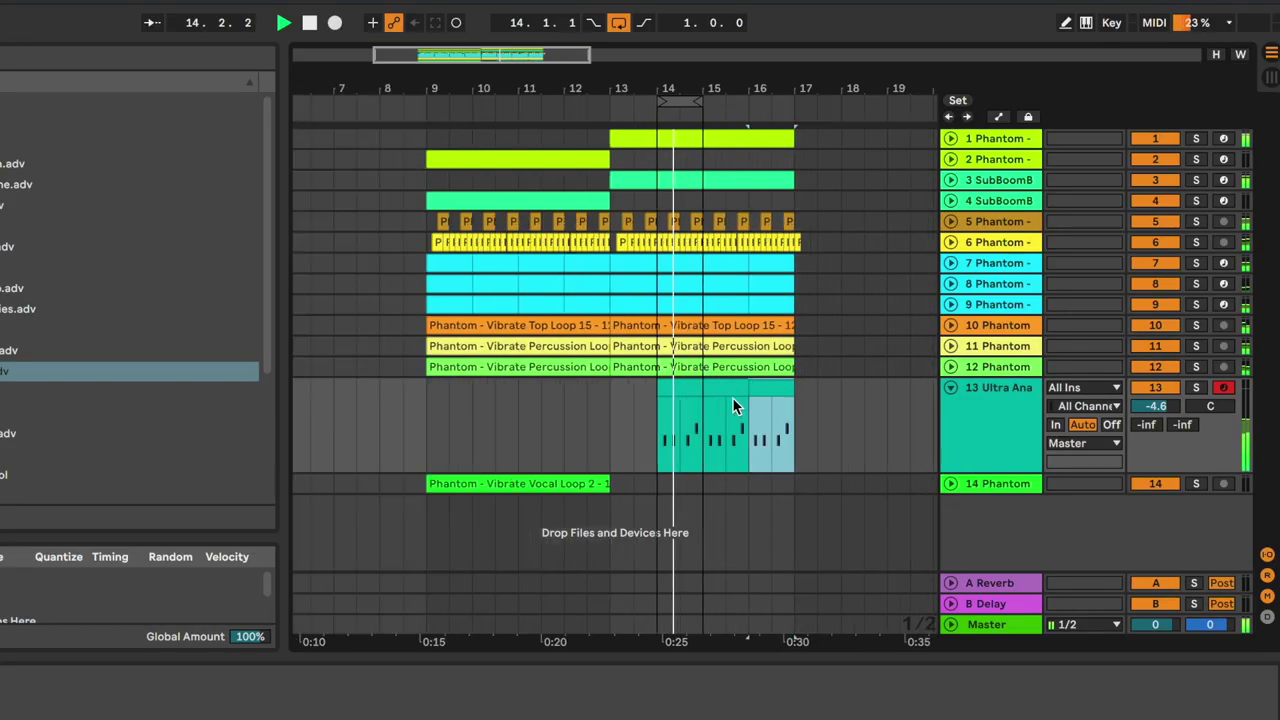
left_click(614, 413)
key("super+v")
left_click(509, 424)
Turn off the arrangement loop, fold the Ultra Analog track, and listen to the drop through to bar 17.
key("space")
key("space")
left_click(617, 26)
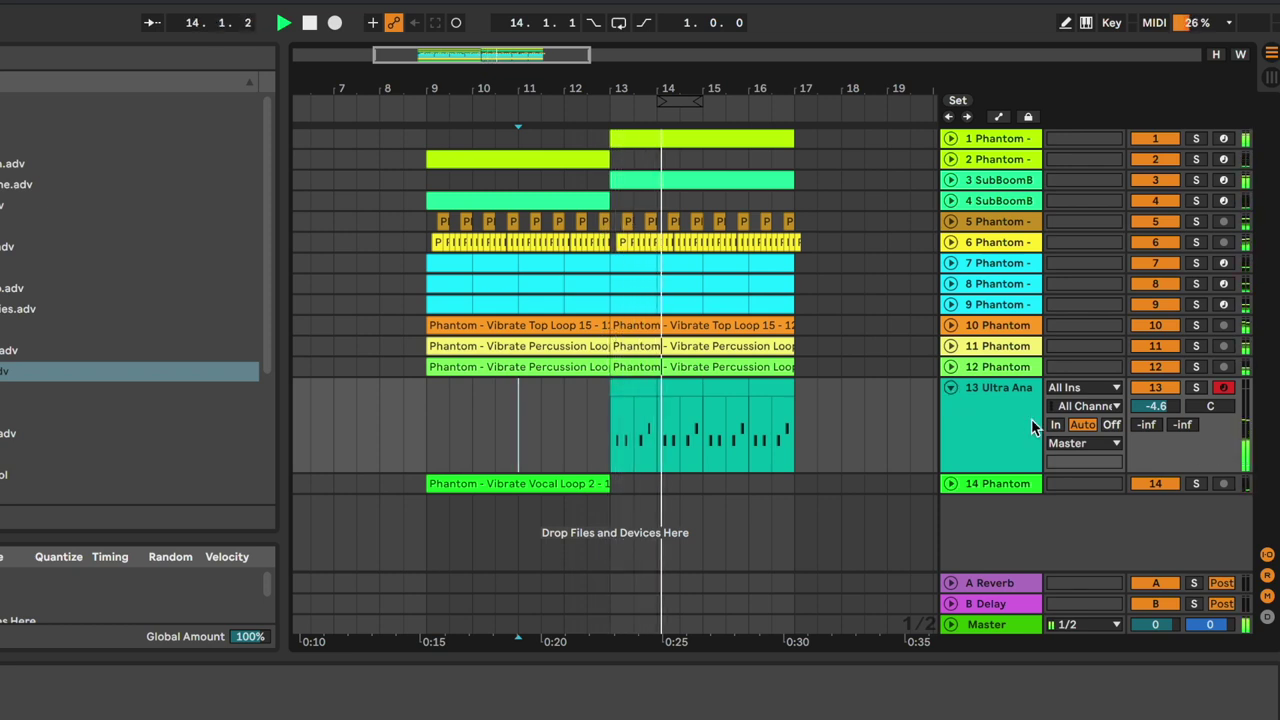
left_click(951, 388)
left_click(714, 142)
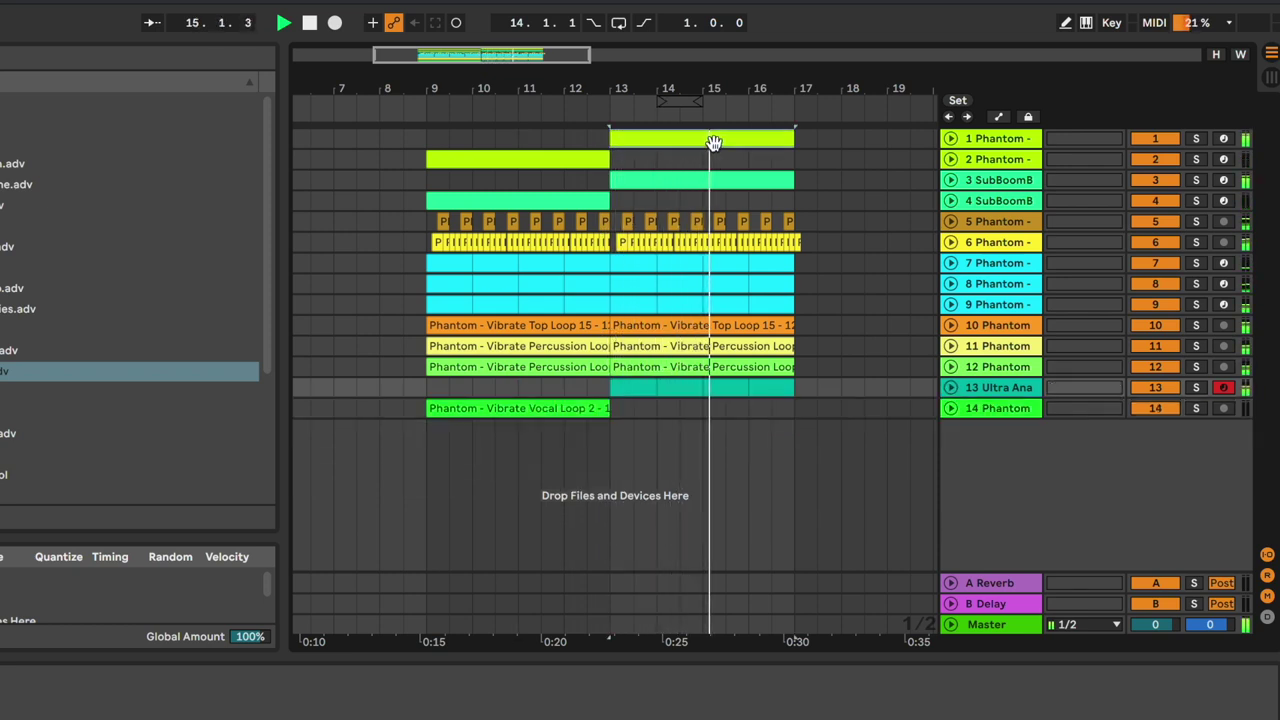
left_click(714, 142)
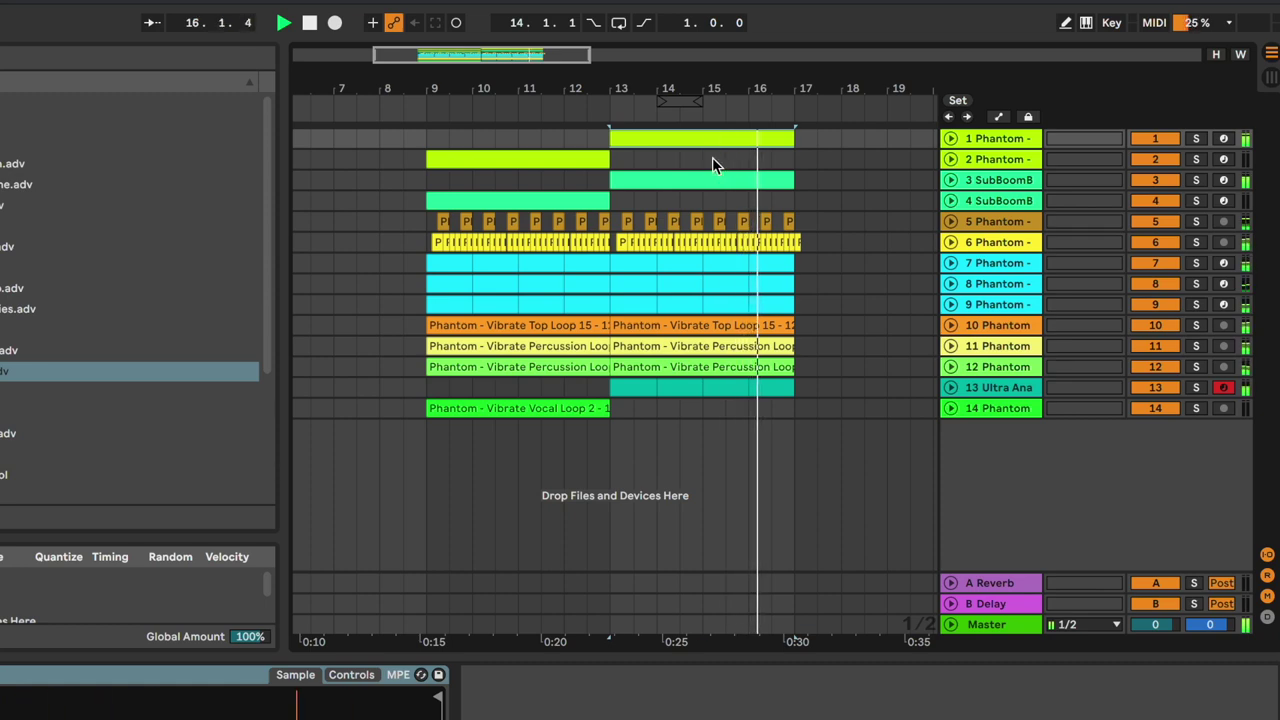
left_click(713, 159)
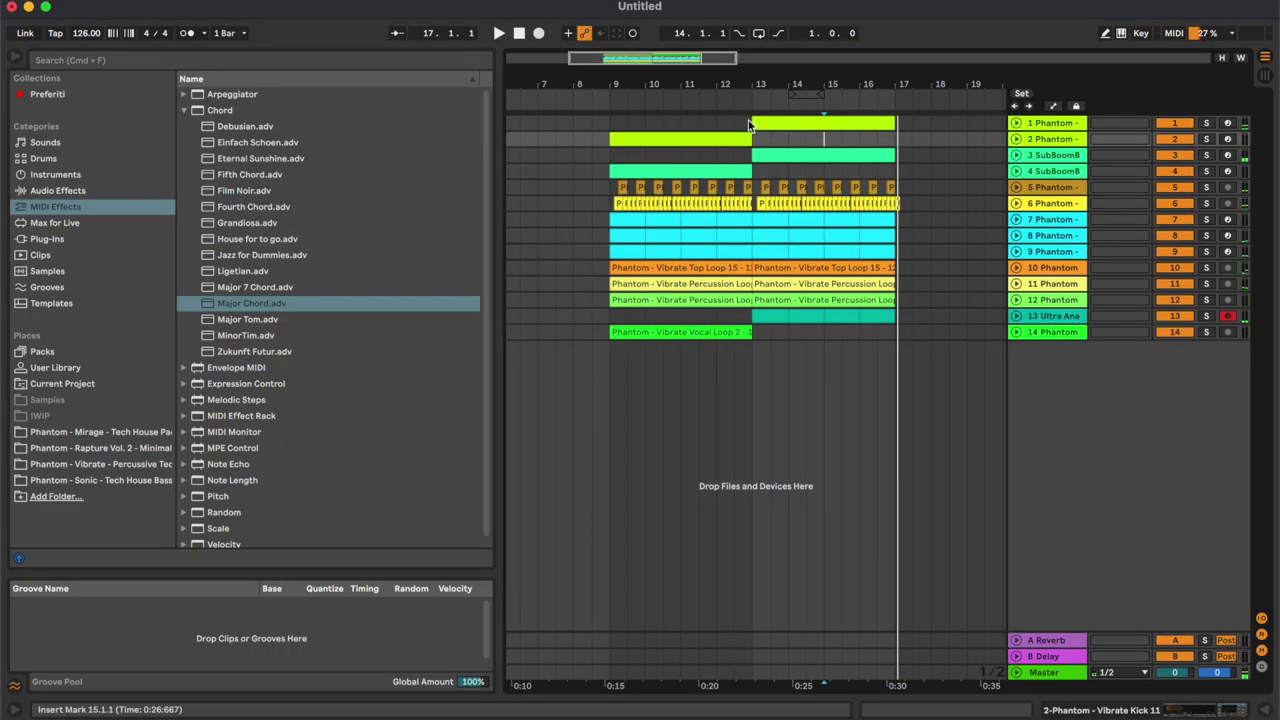
left_click(698, 120)
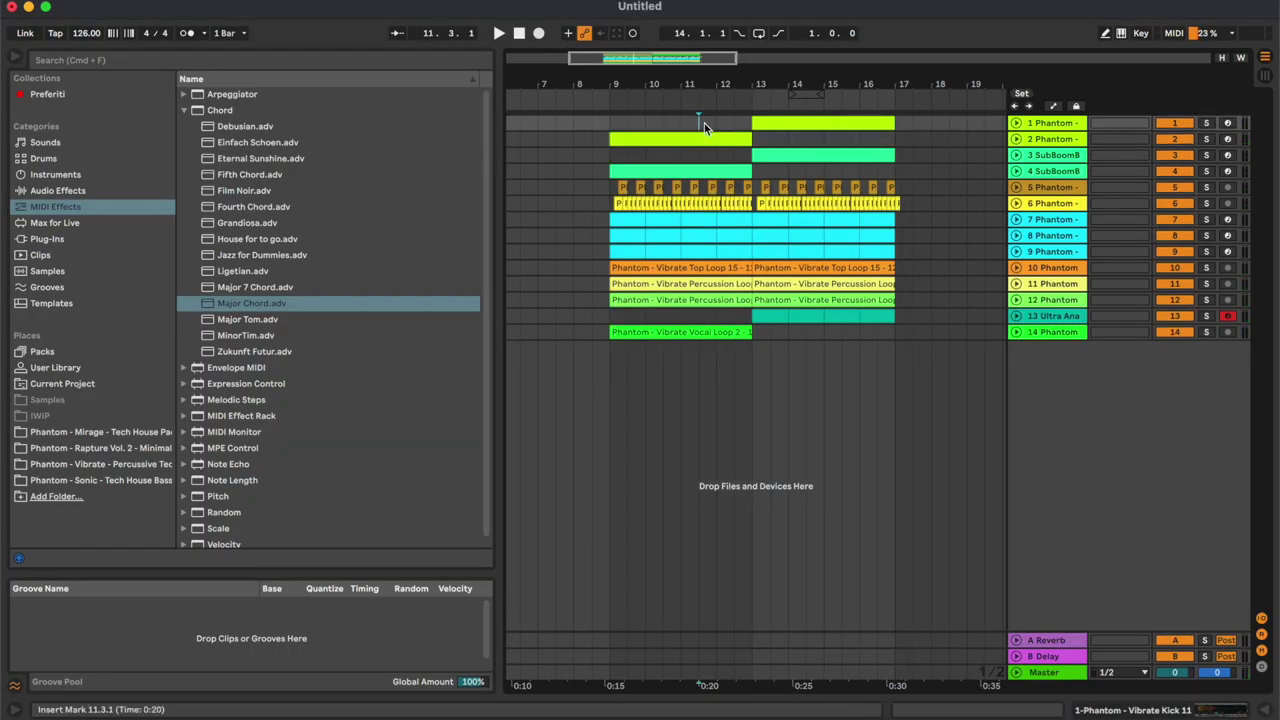
Select the clips on all tracks from bars 9 to 17 and move them to start at bar 37.
scroll(704, 127, "down", 5)
left_click_drag(643, 125, 643, 339)
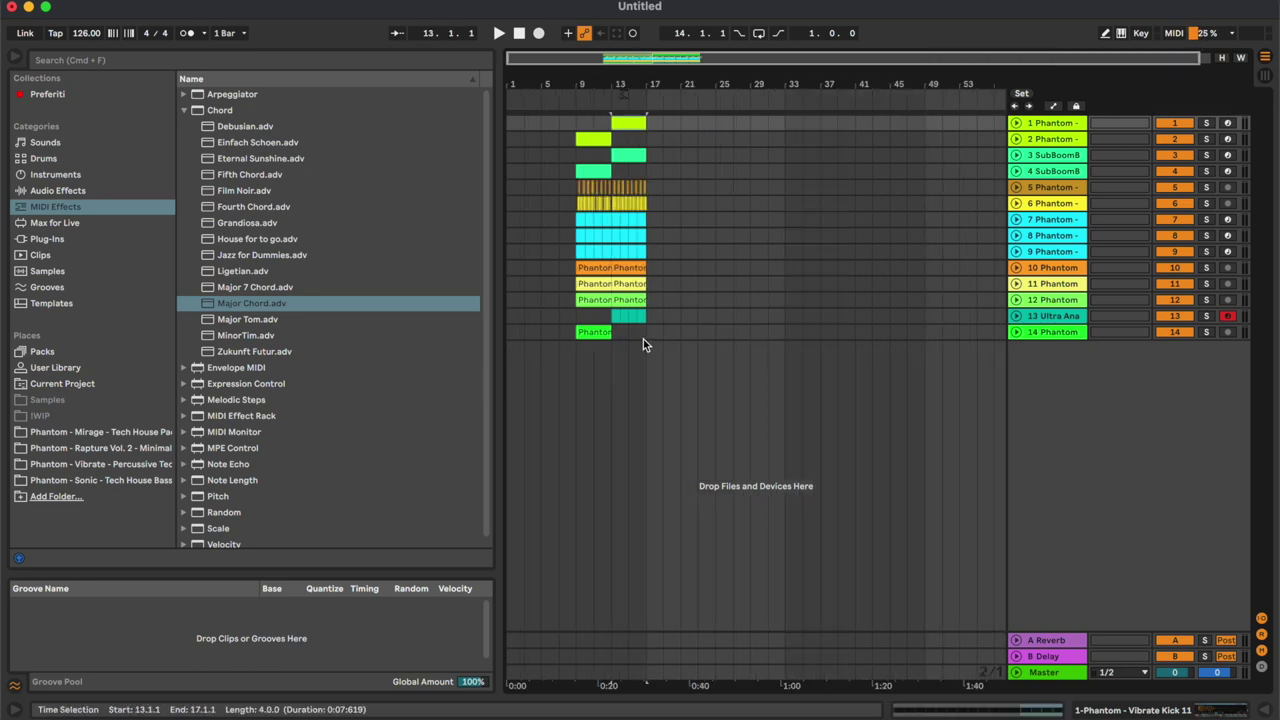
left_click(577, 119, "shift")
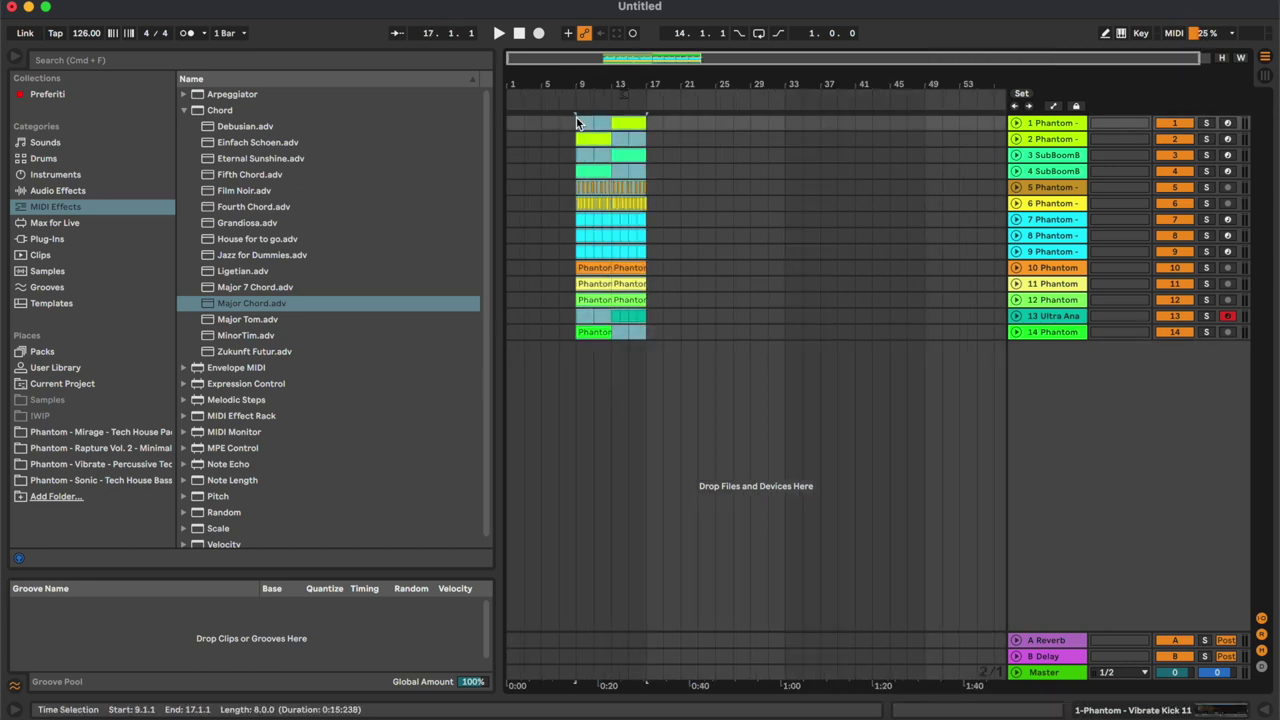
left_click_drag(589, 139, 829, 145)
left_click_drag(662, 203, 602, 204)
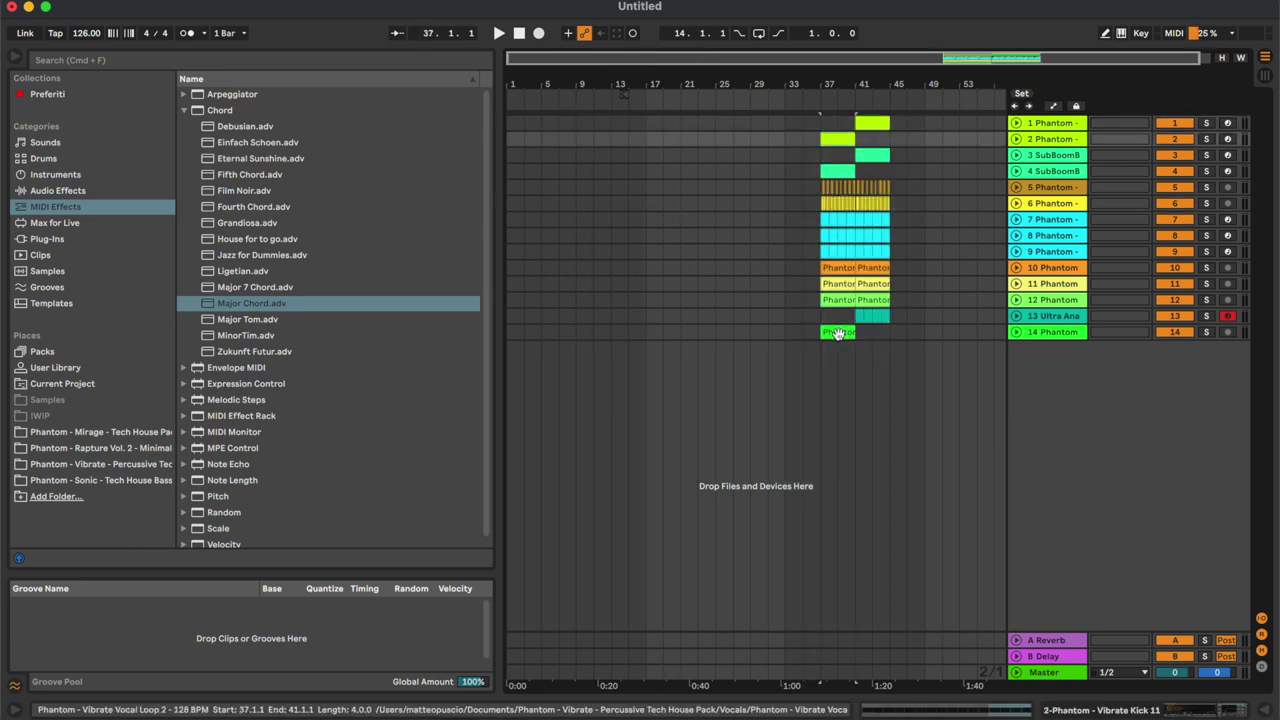
Repeat the four-bar vocal break section on all tracks to fill bars 33 to 49, with the drop starting at bar 49.
left_click(786, 139)
key("super+v")
left_click(875, 120)
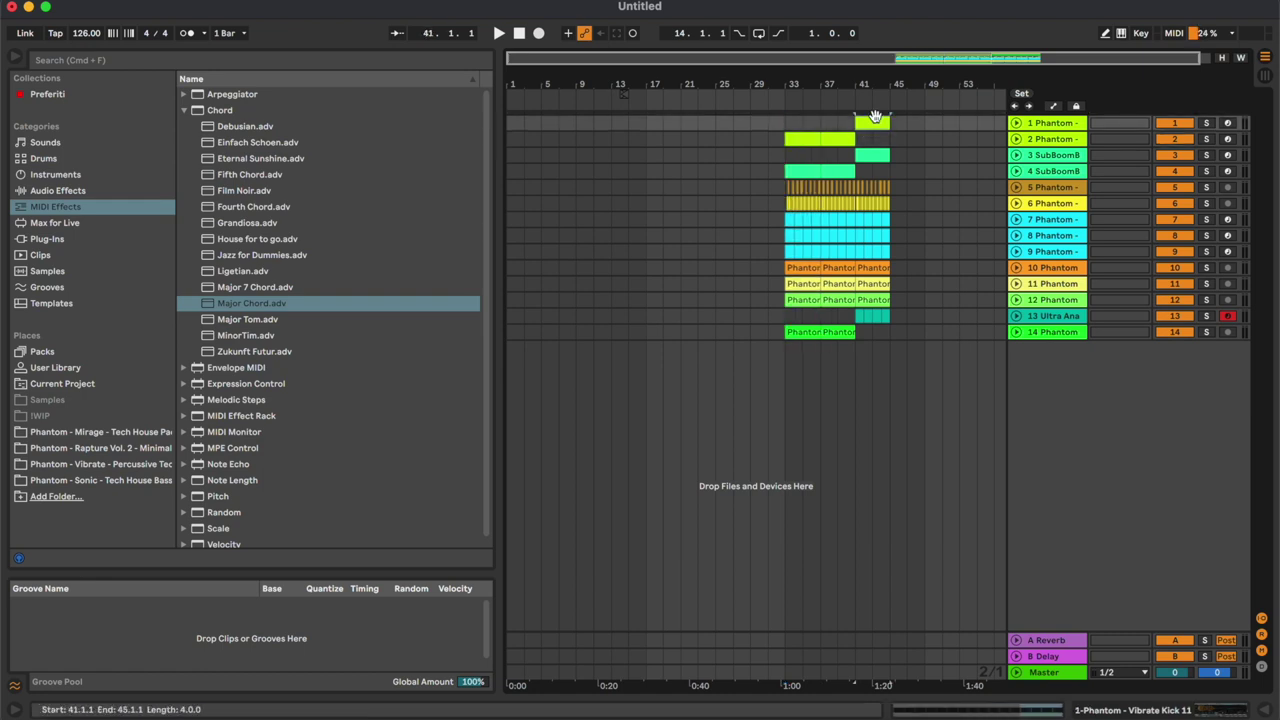
left_click(787, 123)
left_click(891, 334, "shift")
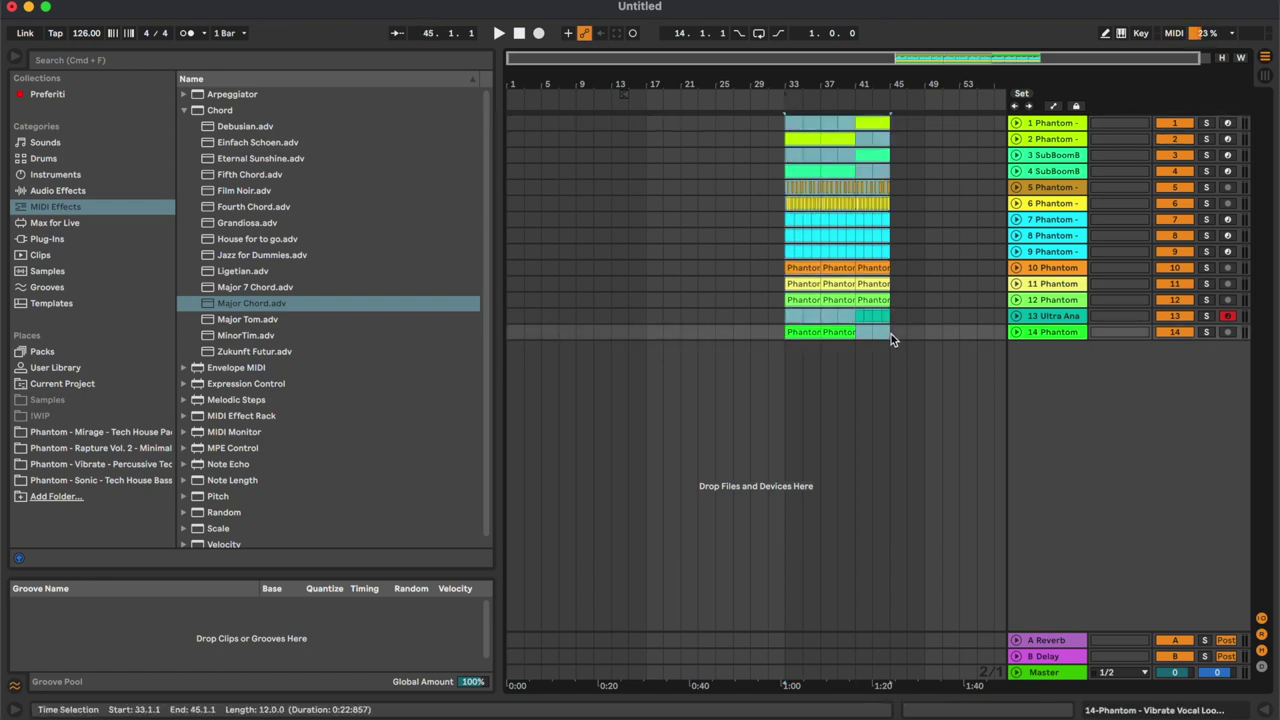
key("Right")
key("Right")
key("Right")
key("Right")
left_click(909, 139)
left_click(878, 333, "shift")
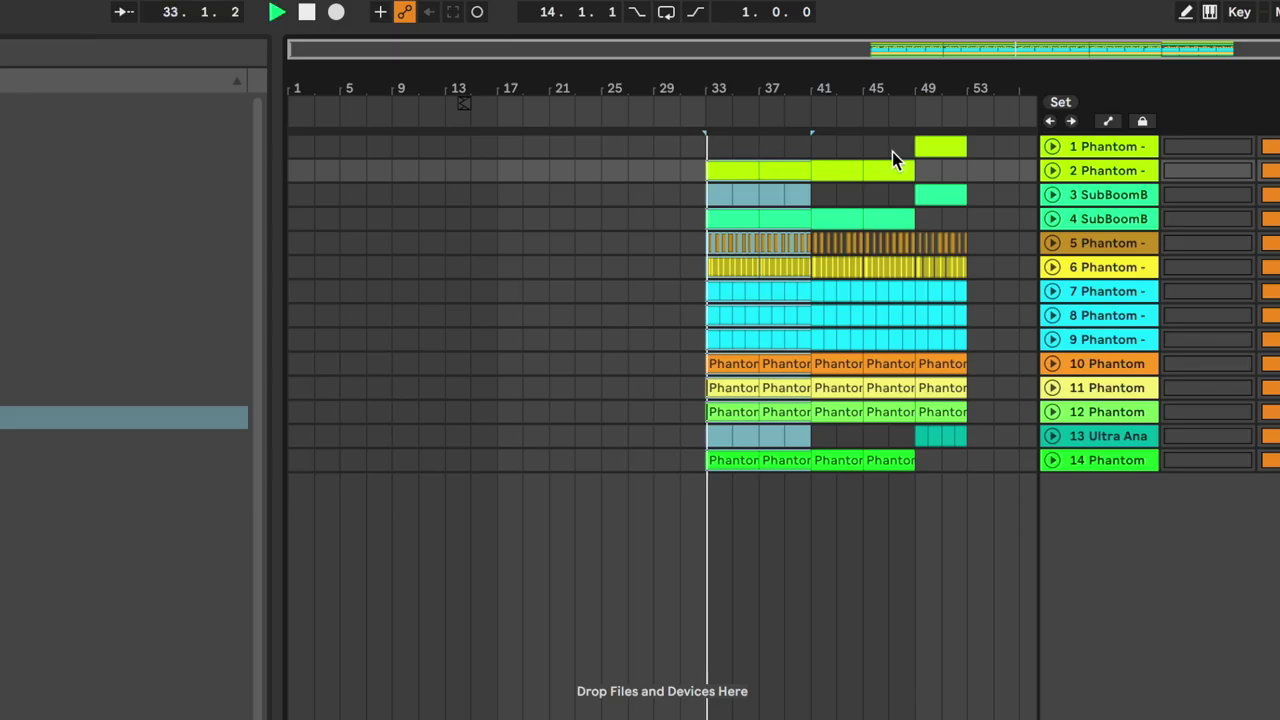
Duplicate the four-bar drop section on tracks 1 to 13 until it fills bars 49 to 65.
left_click(932, 124)
key("super+d")
key("super+d")
key("super+d")
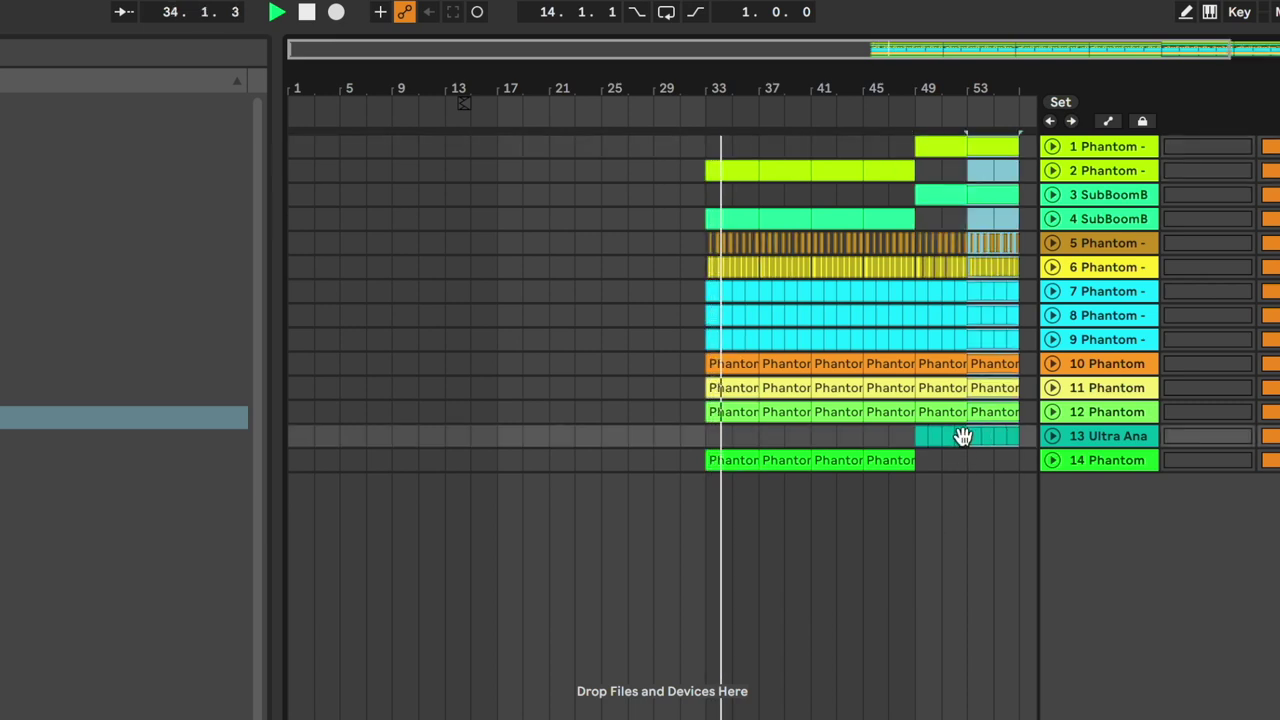
scroll(963, 436, "left", 3)
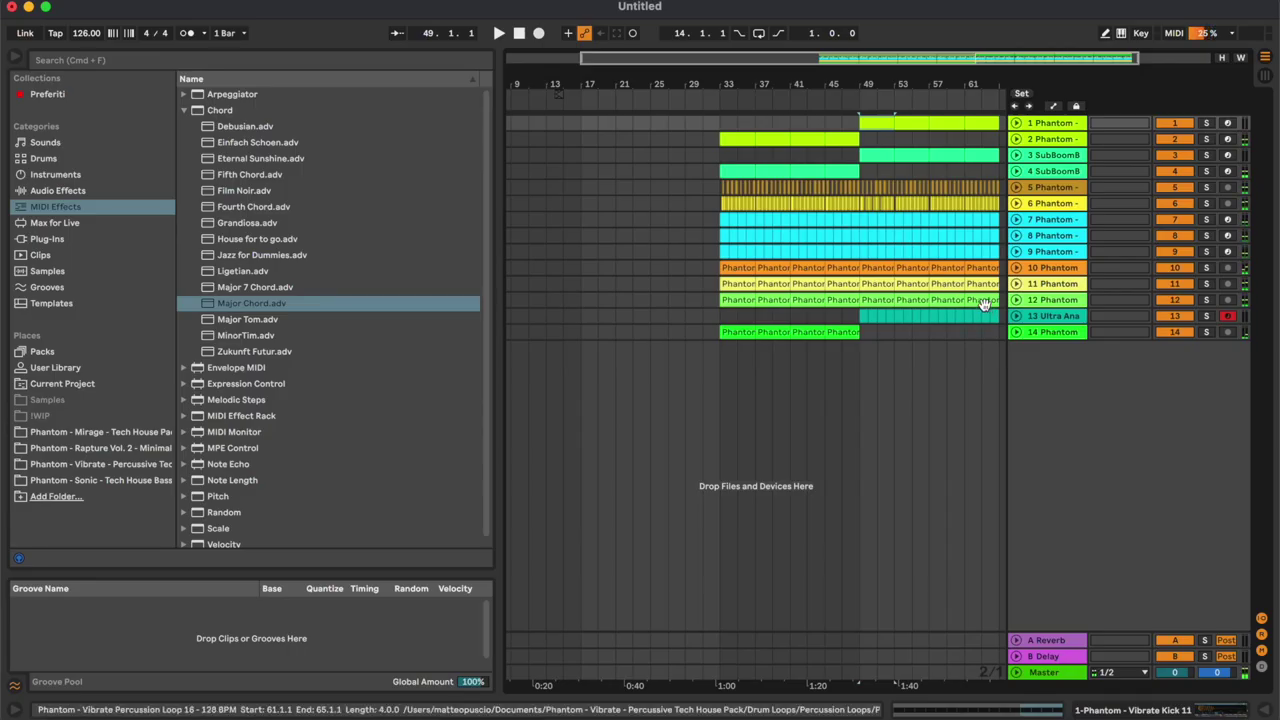
Copy the drop section from bar 49 without the Ultra Analog riff and paste it at bar 17, filling bars 17 to 33.
left_click(986, 301, "shift")
left_click(583, 120)
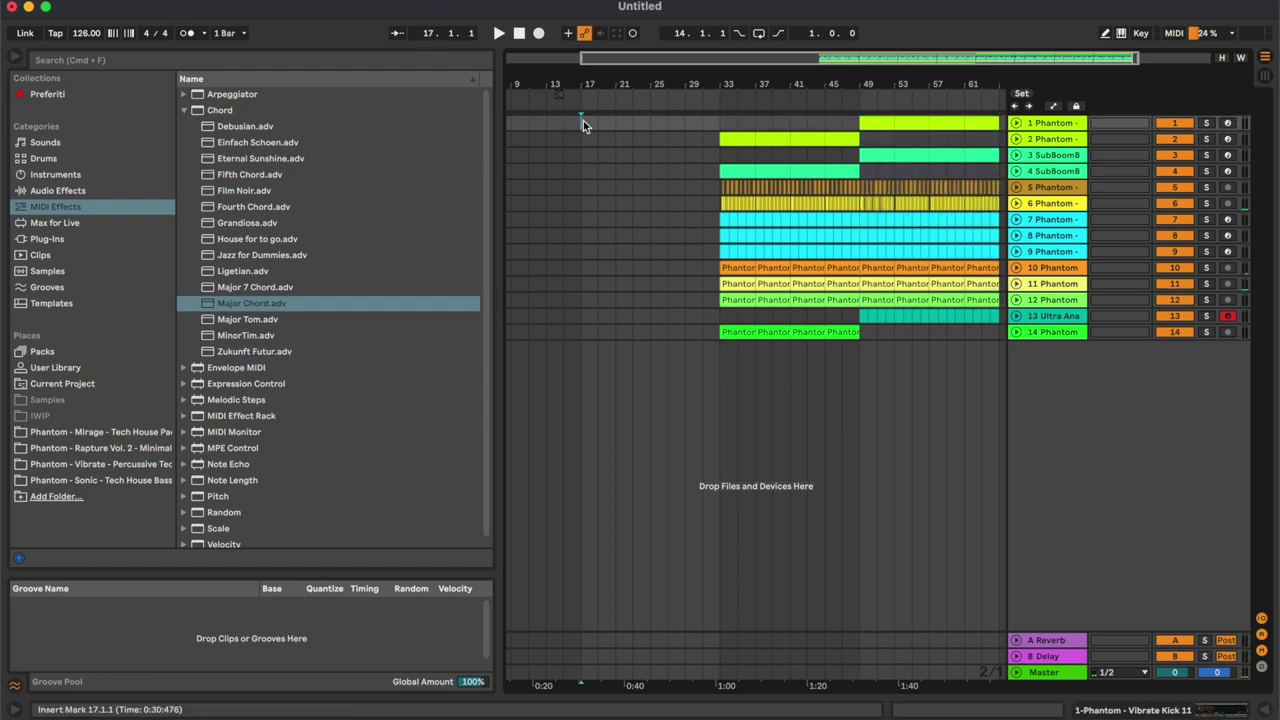
key("super+v")
left_click(669, 101)
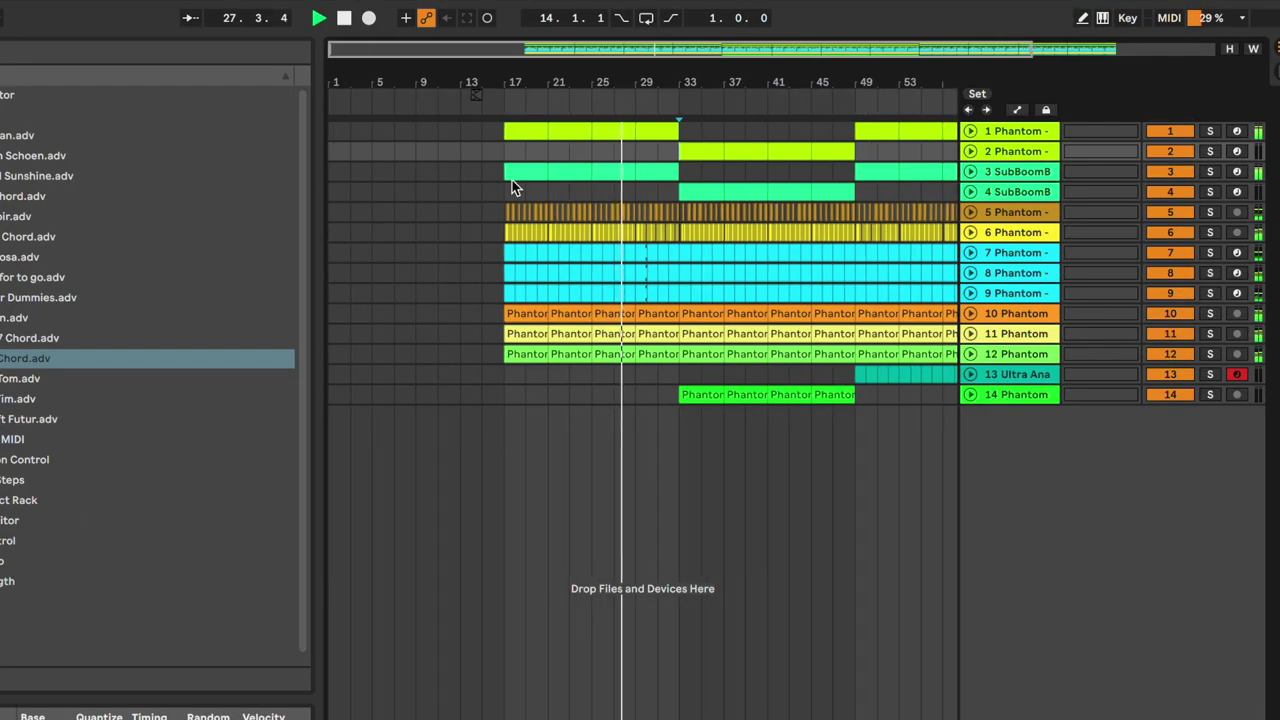
Paste a kick clip on track 2 at bar 1 and duplicate it to fill bars 1 to 17.
left_click(523, 127)
key("super+c")
left_click(331, 152)
key("super+v")
key("super+d")
key("super+d")
key("super+d")
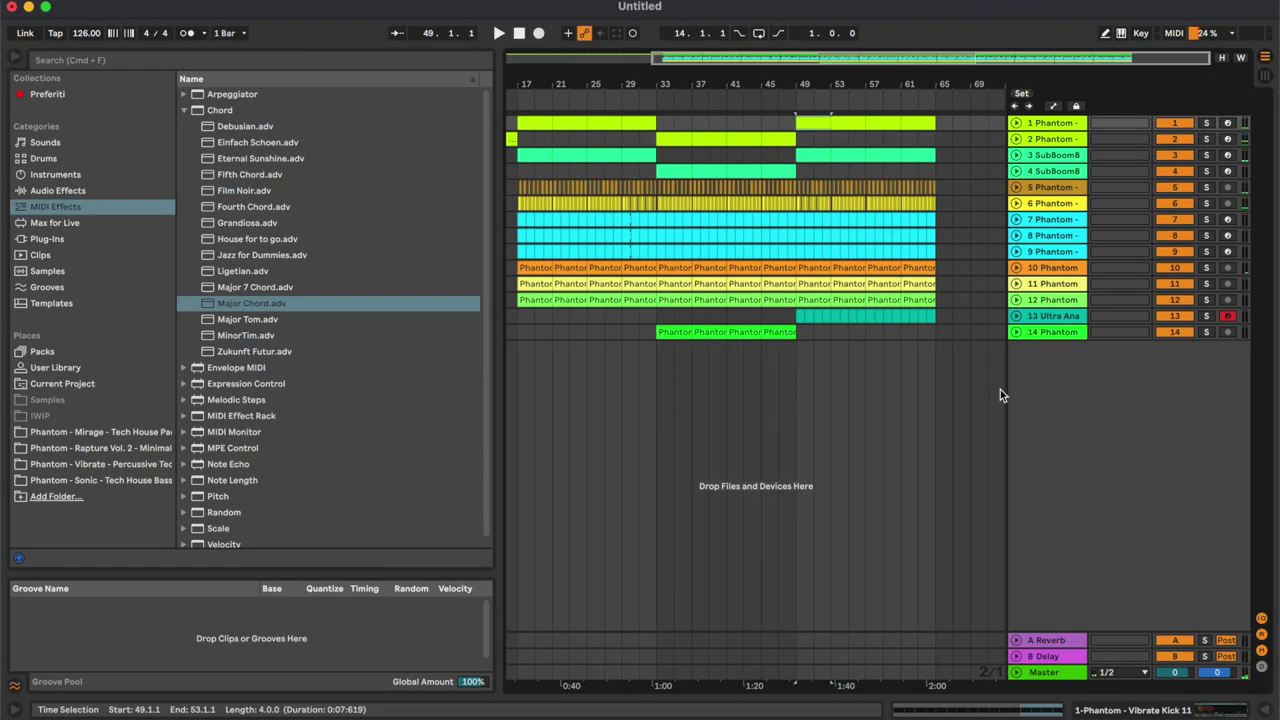
Duplicate the 16-bar drop so it runs to bar 81, and paste the vocal break section twice across bars 81 to 113.
left_click(935, 318, "shift")
key("super+d")
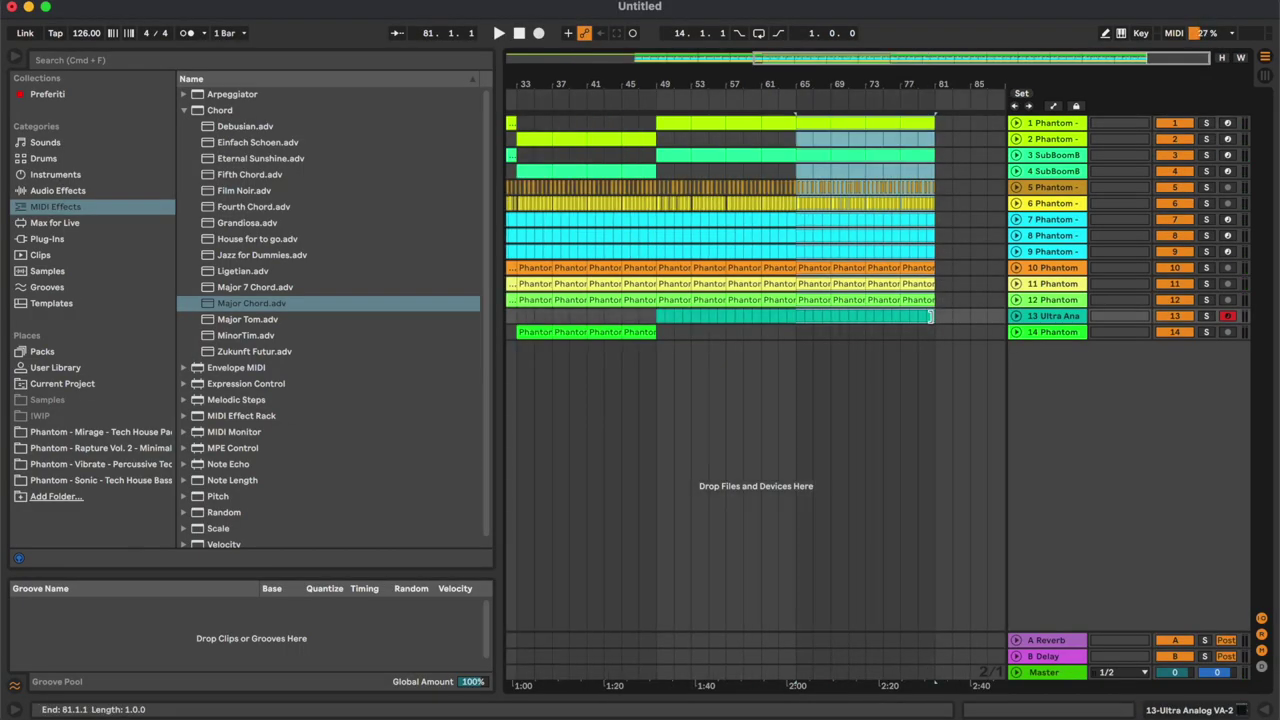
left_click(537, 139)
left_click(640, 332, "shift")
left_click(931, 143)
key("super+v")
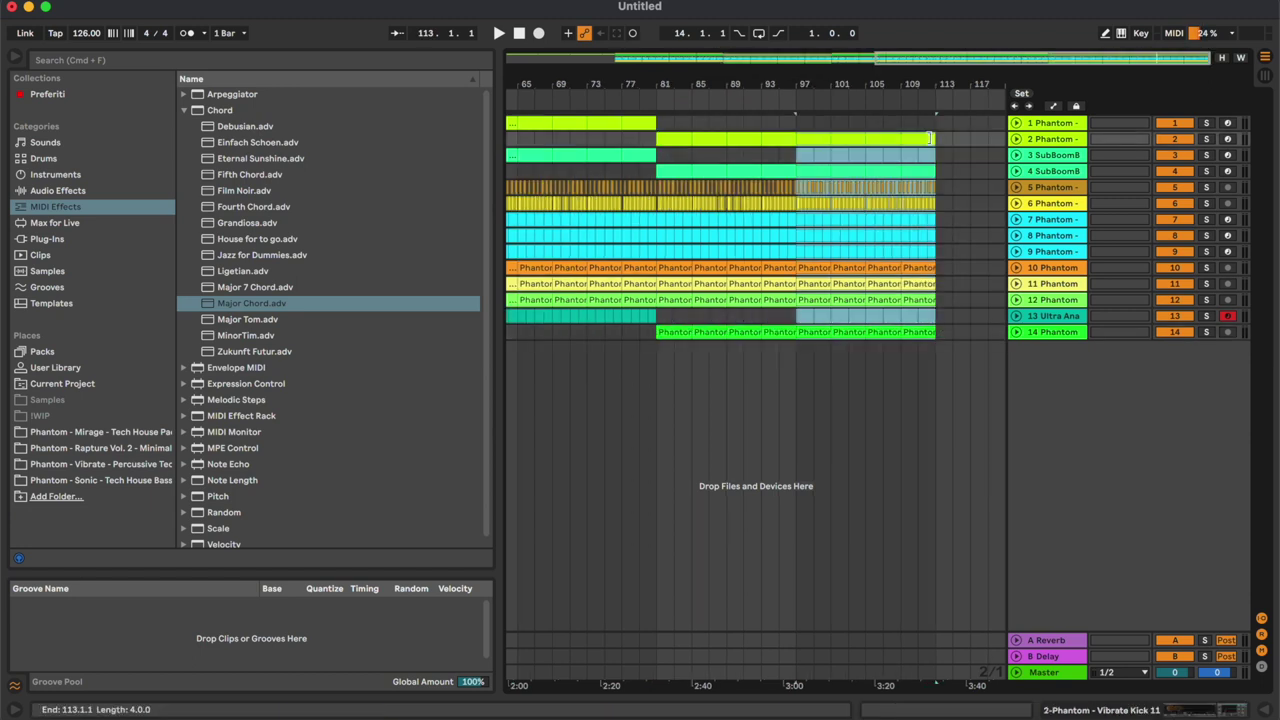
Copy the drop from bars 49 to 81 on tracks 1 to 13 and paste it at bar 113.
scroll(789, 363, "right", 3)
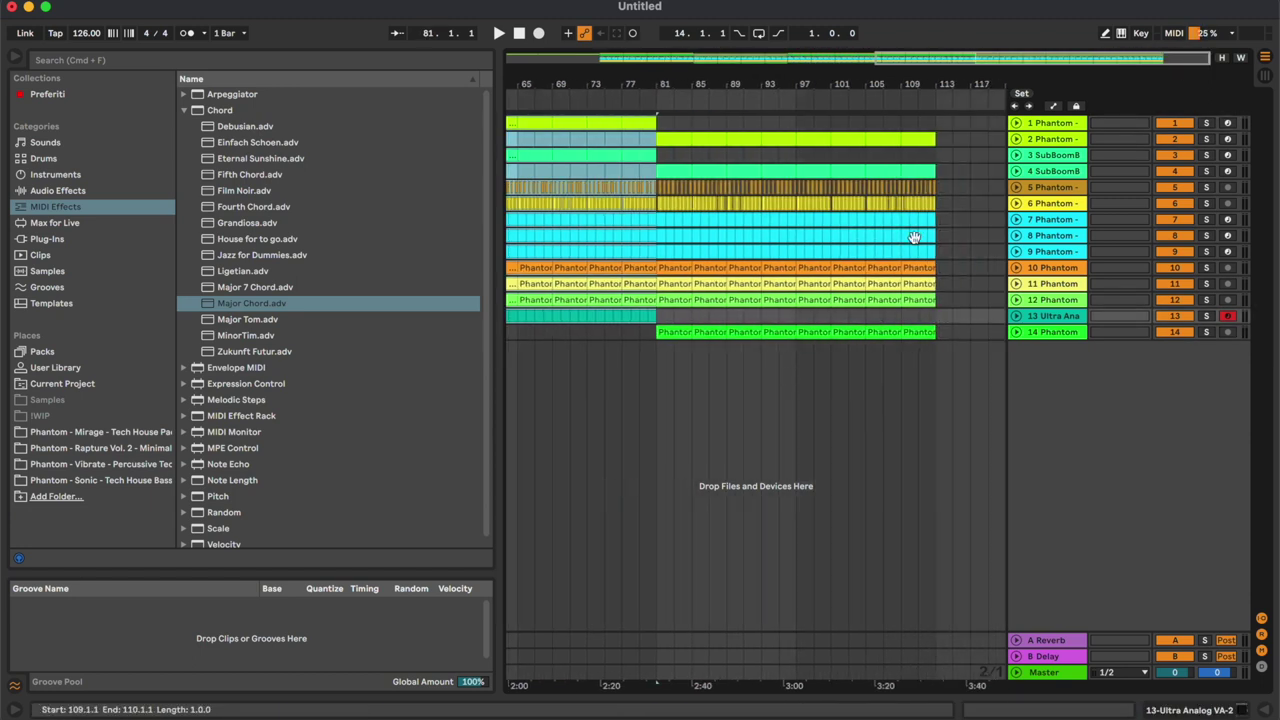
left_click(936, 123)
key("super+v")
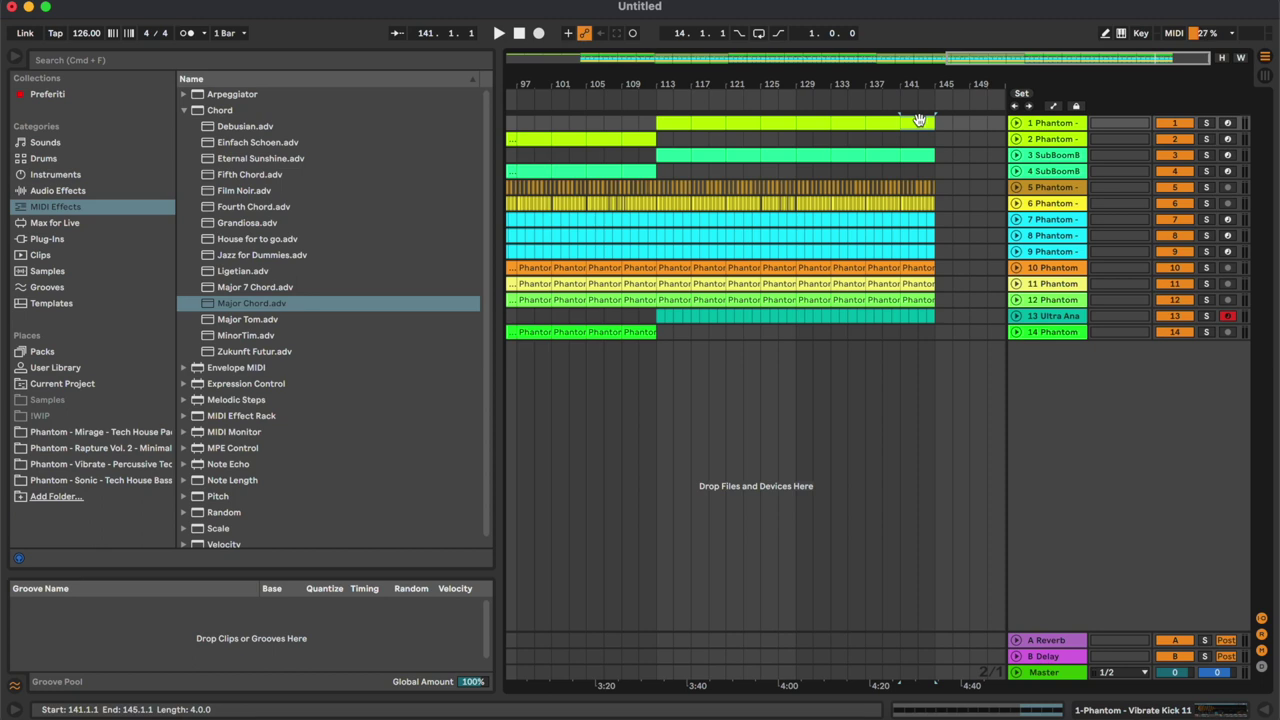
Move the kick and SubBoomBass clips in bars 137 to 145 from tracks 1 and 3 down to tracks 2 and 4.
left_click(922, 123, "shift")
left_click_drag(922, 123, 883, 166)
left_click(922, 155)
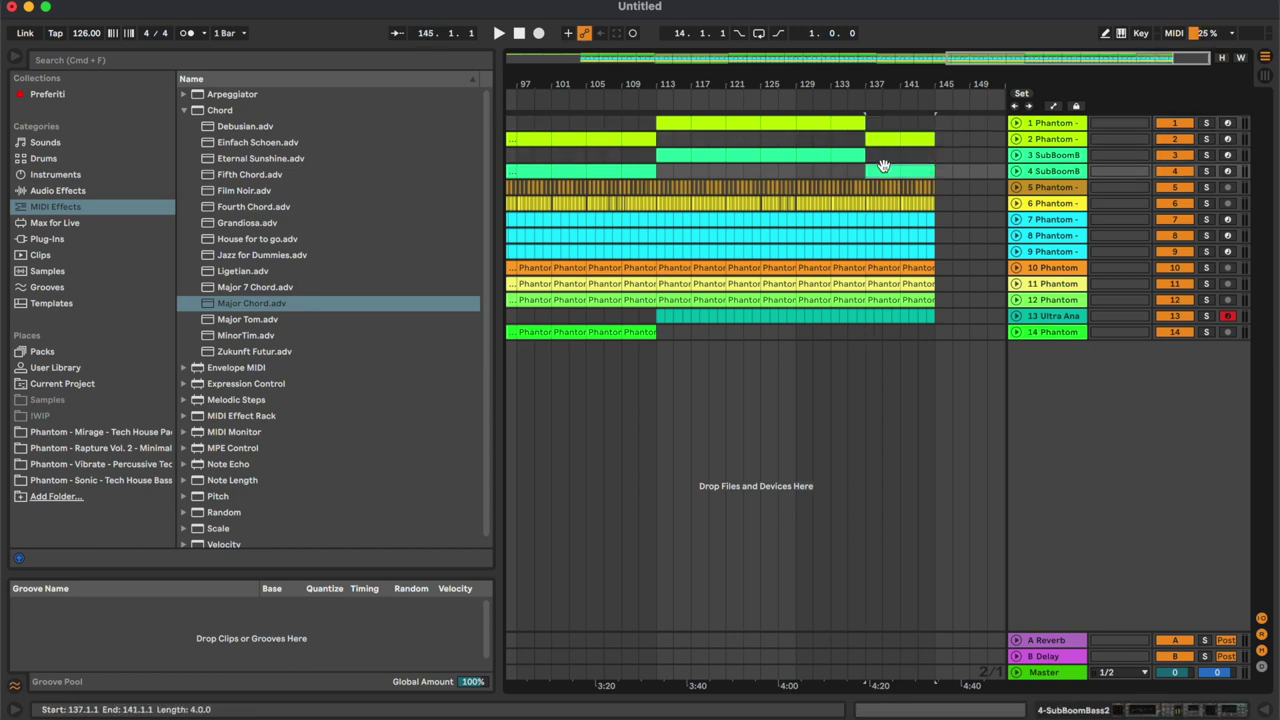
Copy the drop from bars 113 to 129 and paste it twice in a row from bar 145 to bar 177.
left_click(664, 120)
left_click(793, 332, "shift")
key("super+c")
left_click(932, 121)
key("super+v")
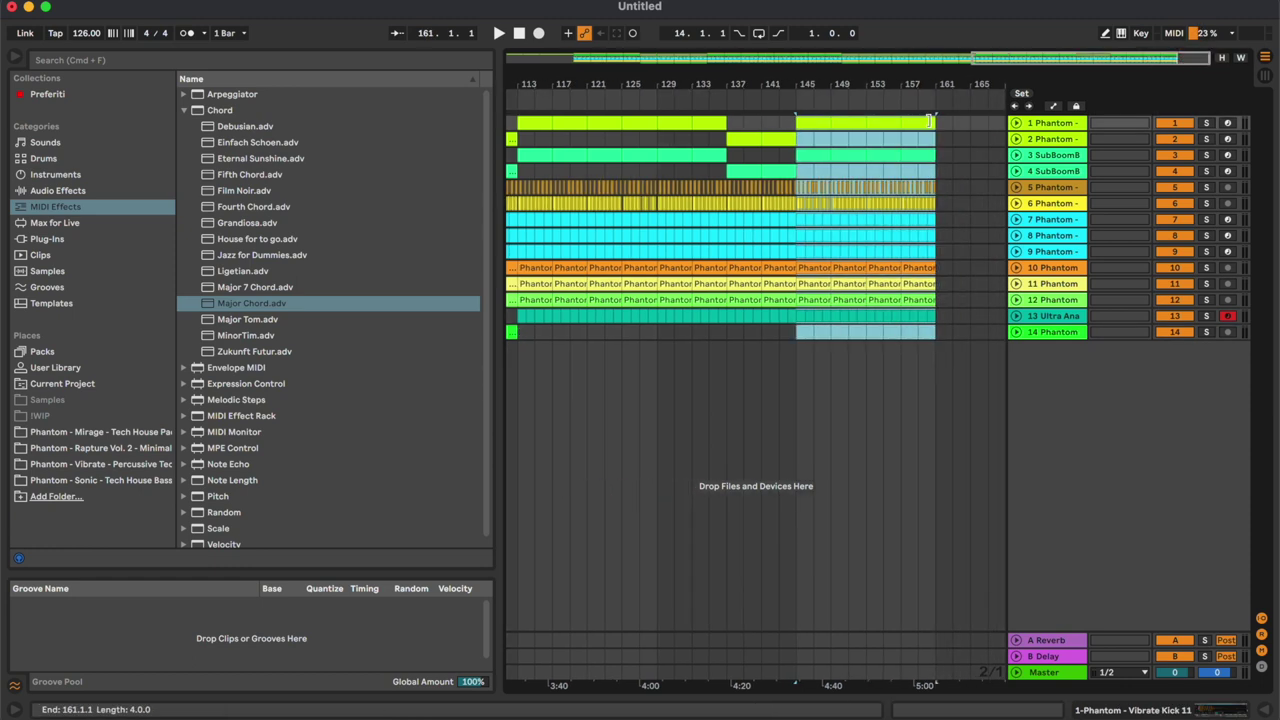
key("super+v")
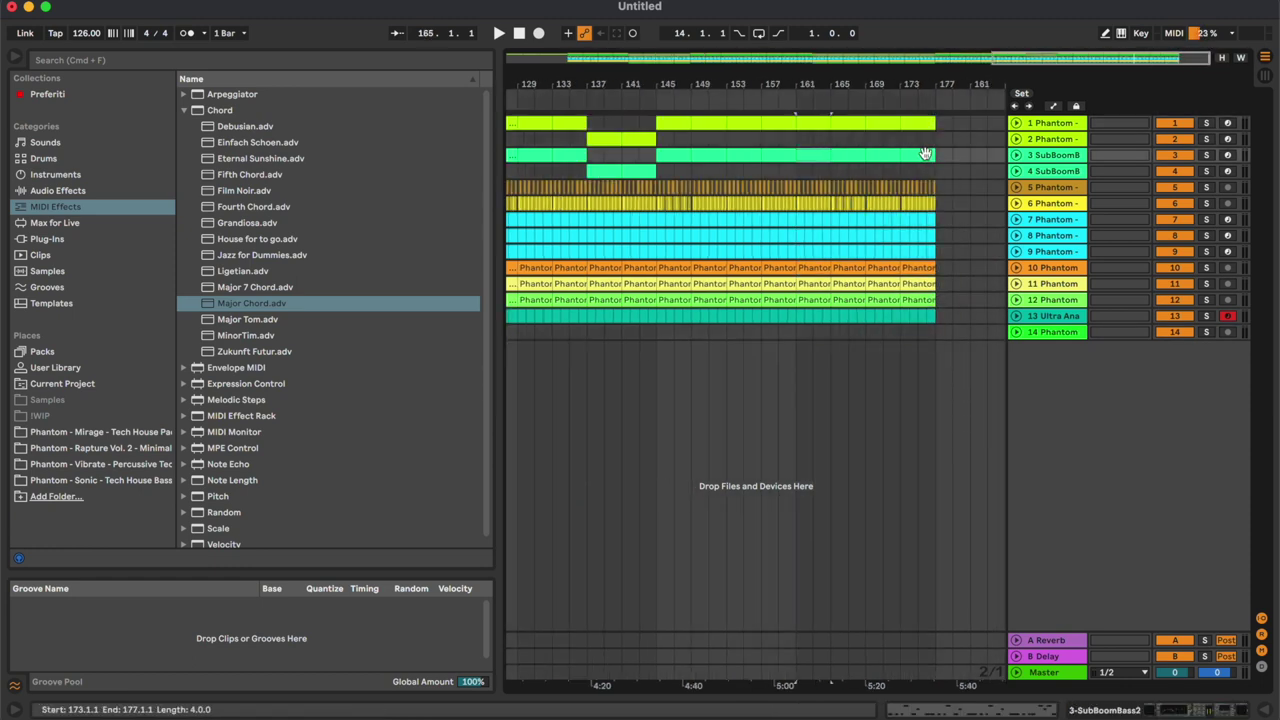
Copy the percussion and loop clips on tracks 5 to 12 from bars 17 to 33 and paste them at bar 1.
scroll(836, 340, "left", 10)
scroll(836, 340, "left", 5)
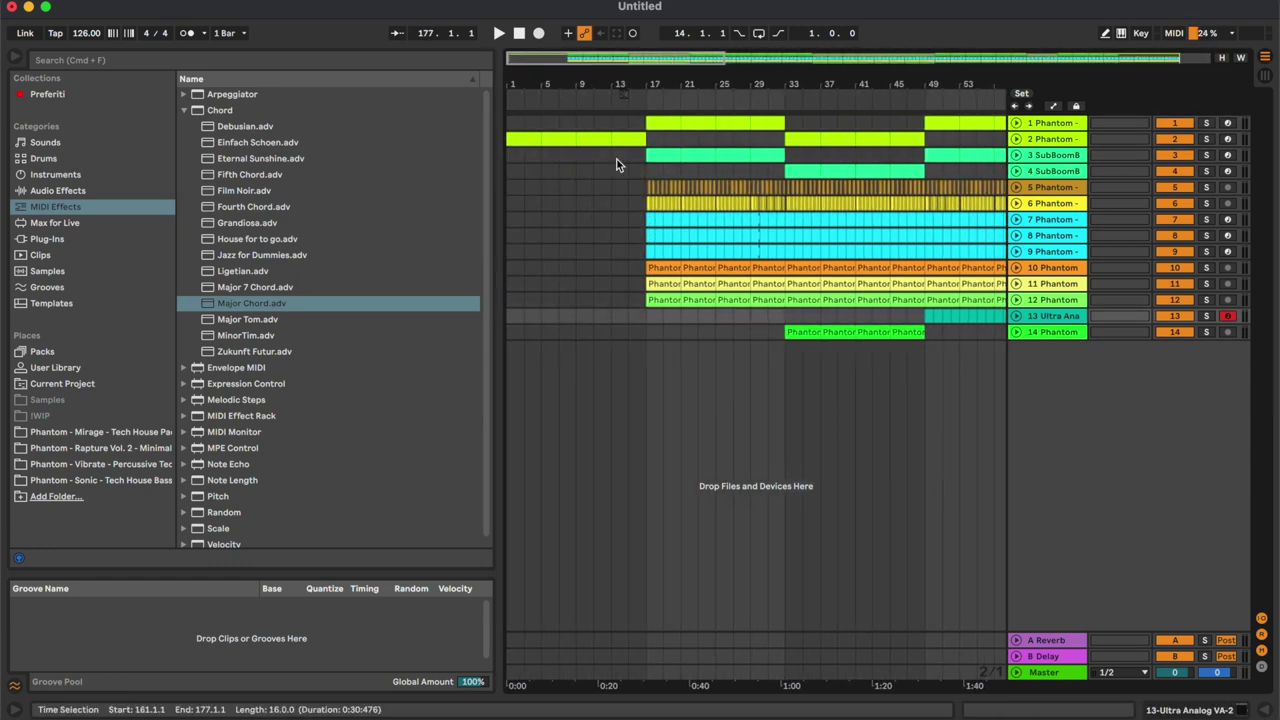
left_click(645, 188)
left_click(770, 304, "shift")
key("super+c")
left_click(511, 186)
key("super+v")
Play the intro from bar 1 and delete the loop clips on tracks 10 to 12 in bars 1 to 5.
left_click(507, 167)
key("plus")
key("plus")
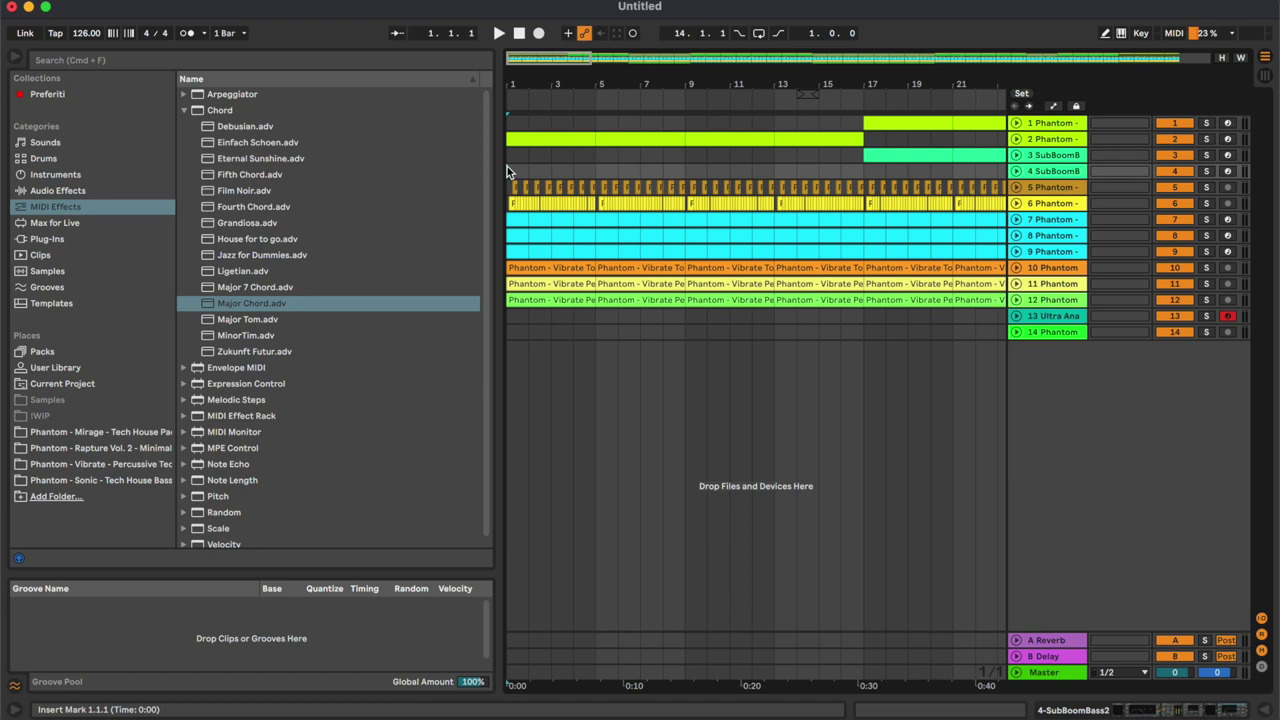
key("space")
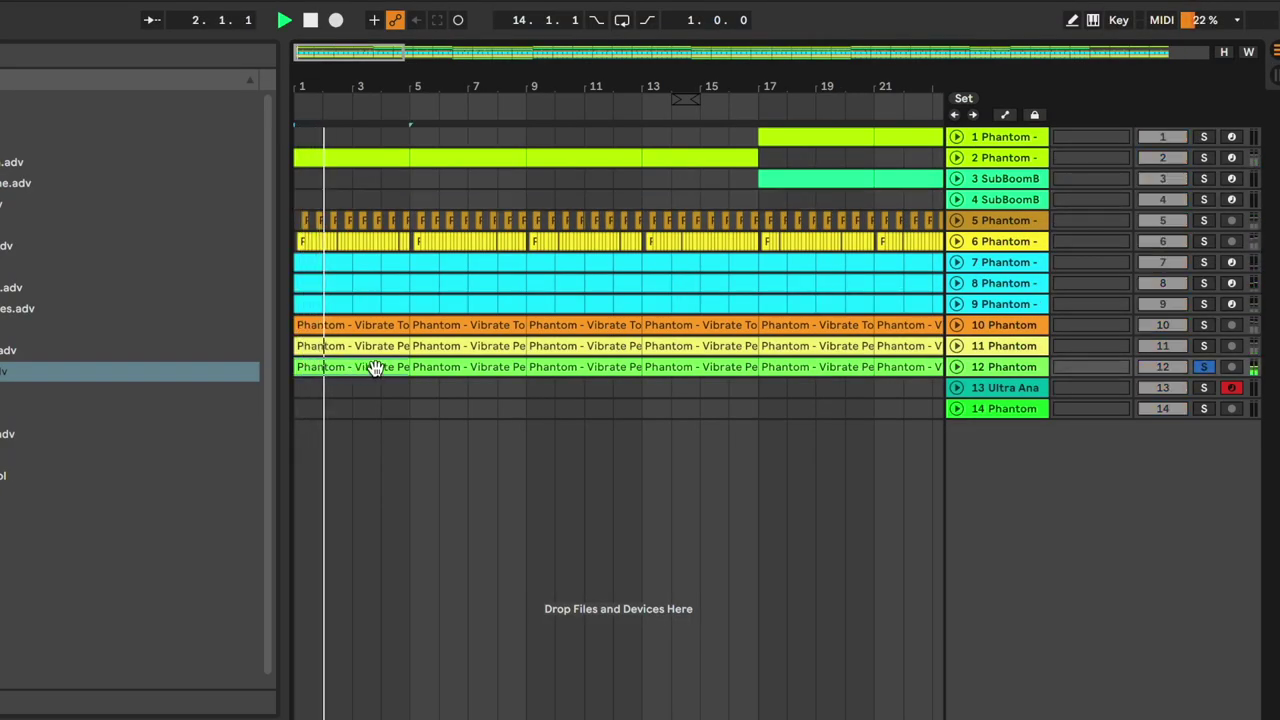
left_click(398, 367)
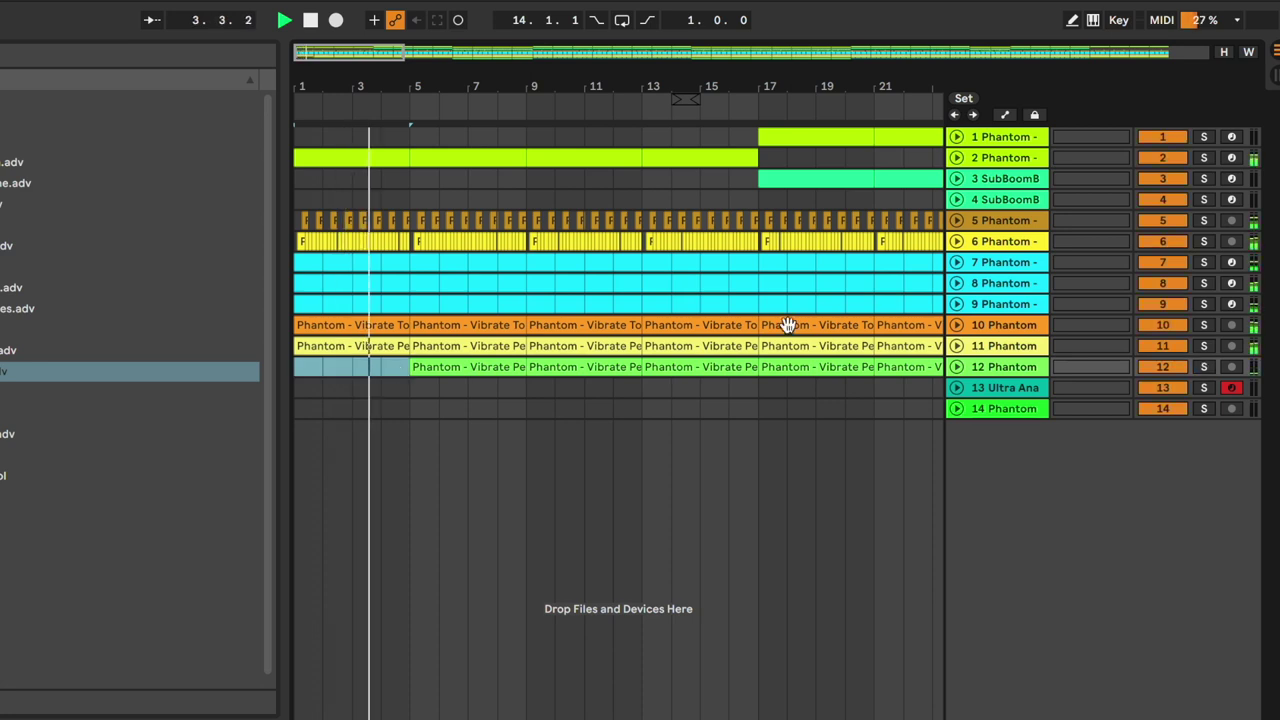
key("Delete")
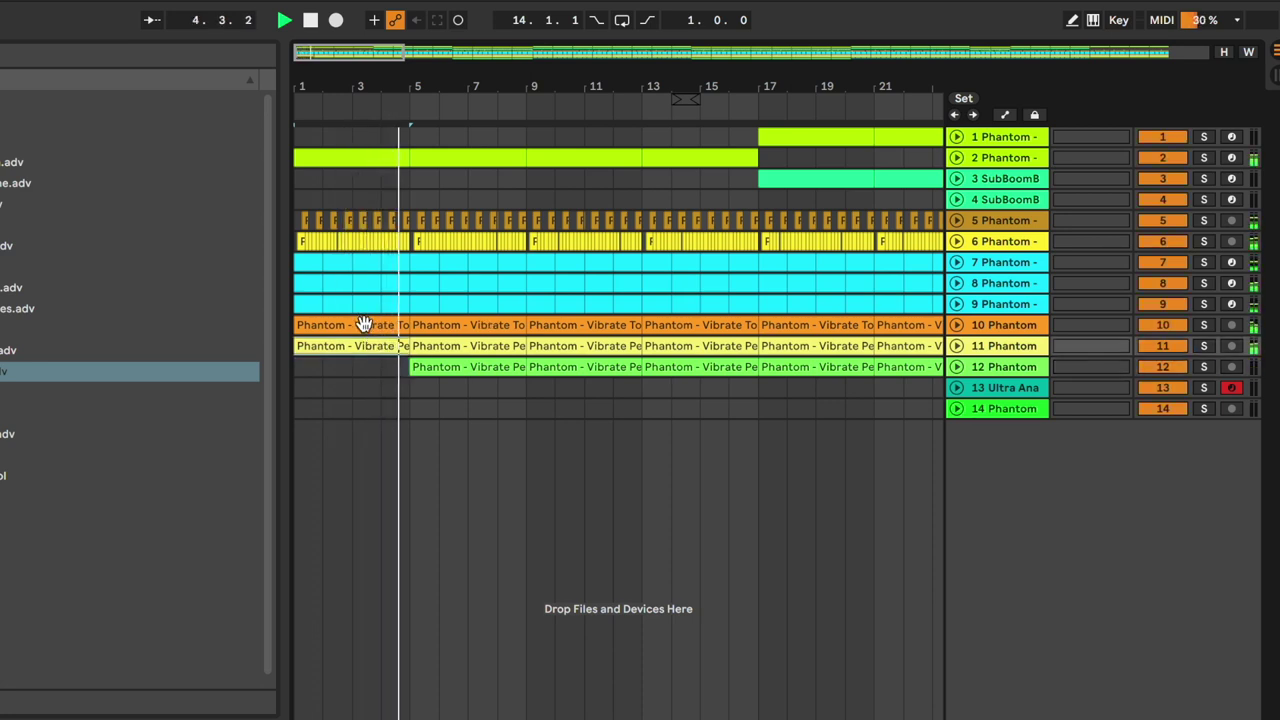
left_click(363, 324, "shift")
key("Delete")
key("space")
key("space")
Delete the loop clips on tracks 10 to 12 in bars 5 to 9 and the track 6 clips in bars 1 to 9.
left_click(390, 302)
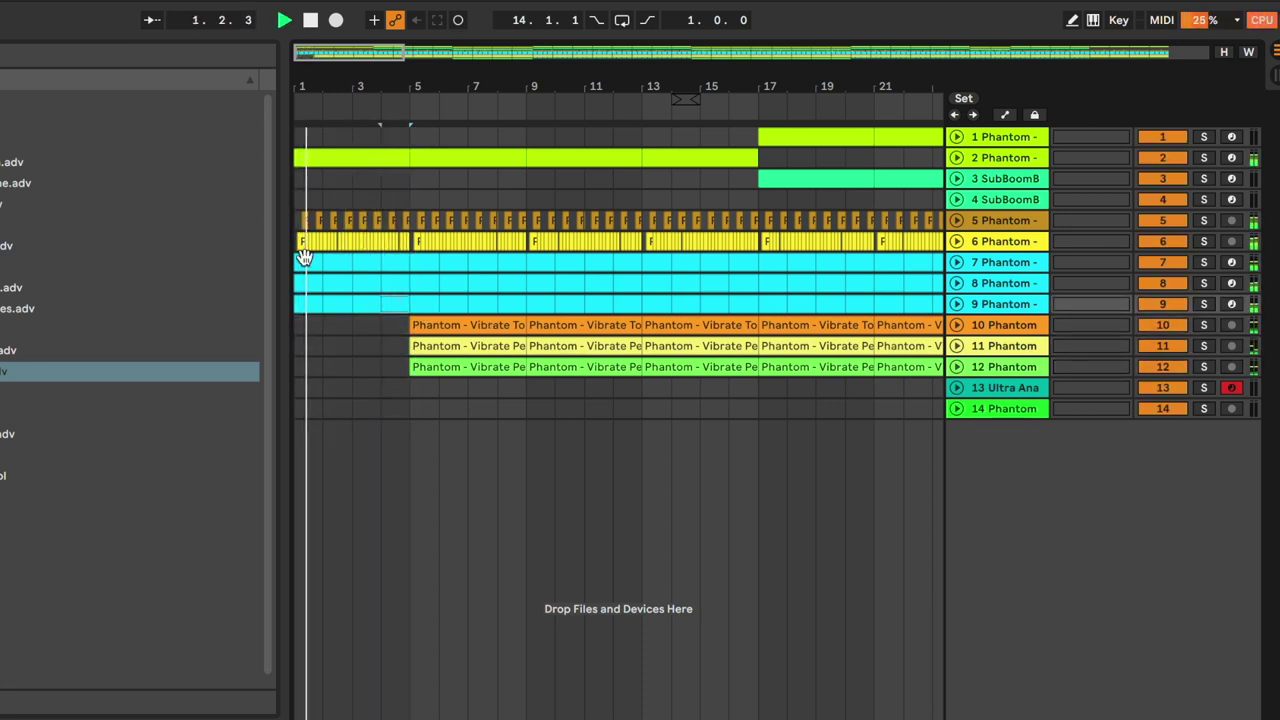
left_click(304, 260)
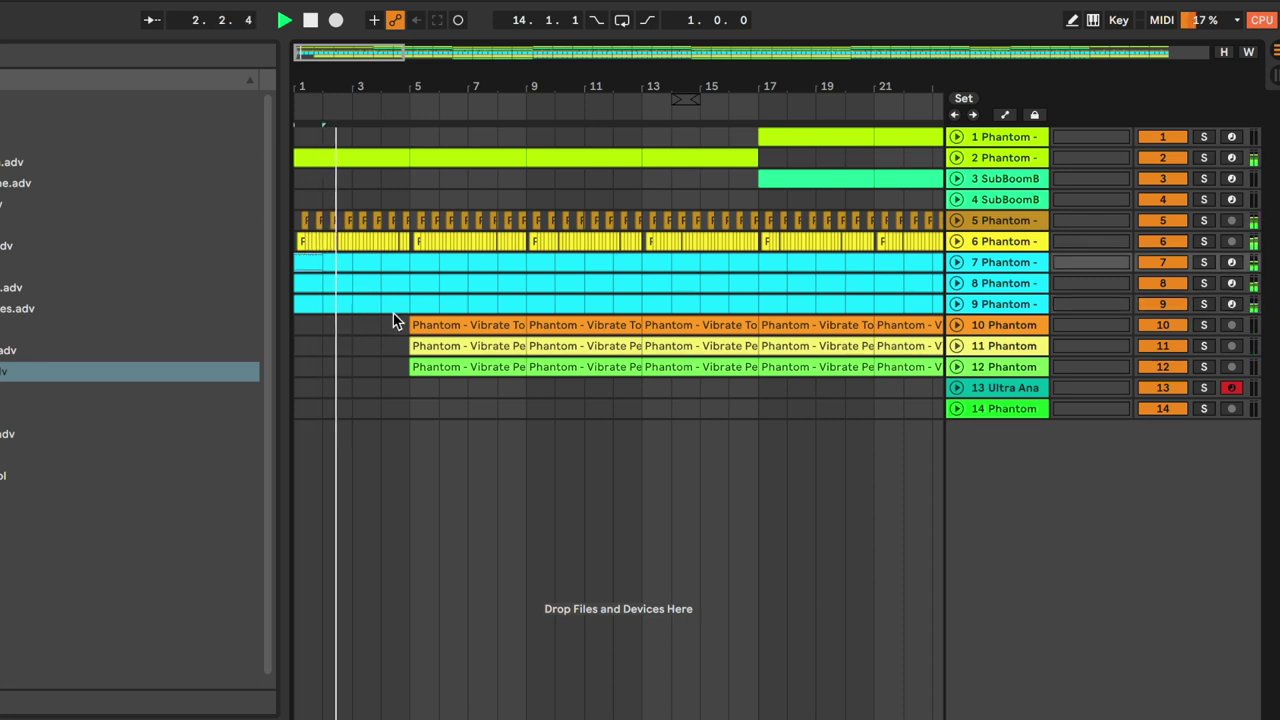
left_click(406, 285)
left_click(447, 324)
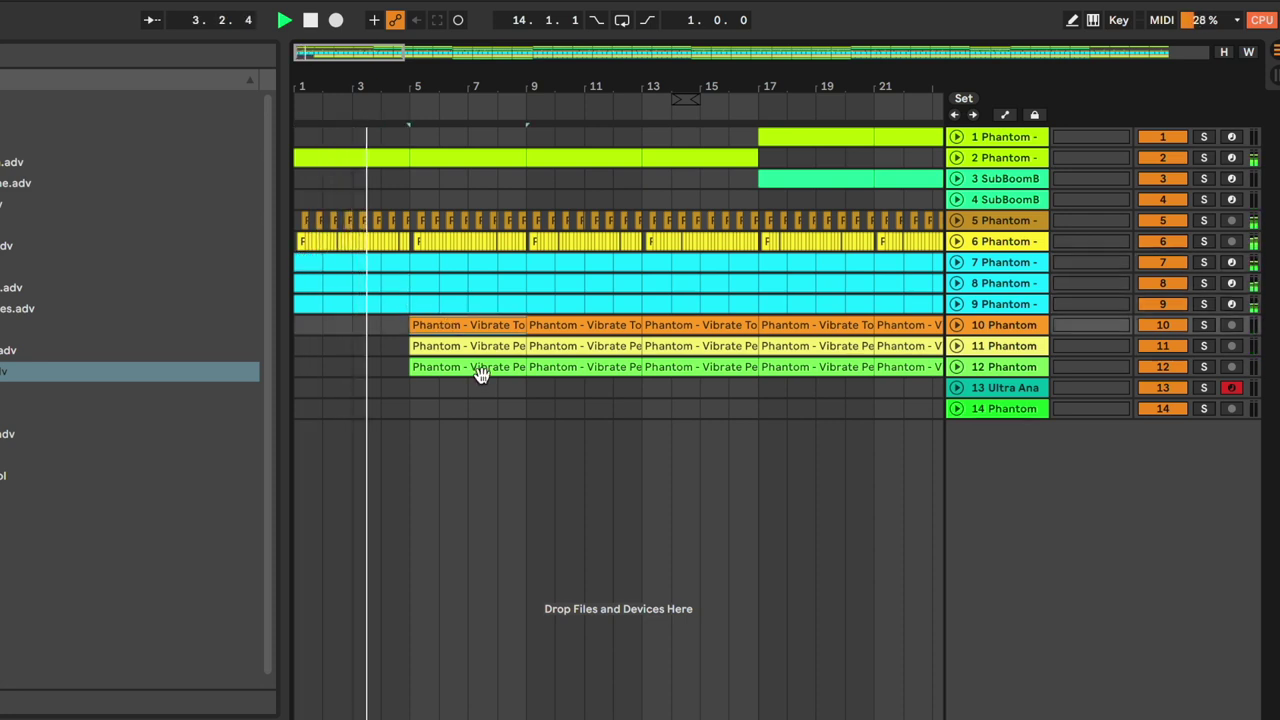
left_click(487, 370, "shift")
key("Delete")
left_click(487, 368)
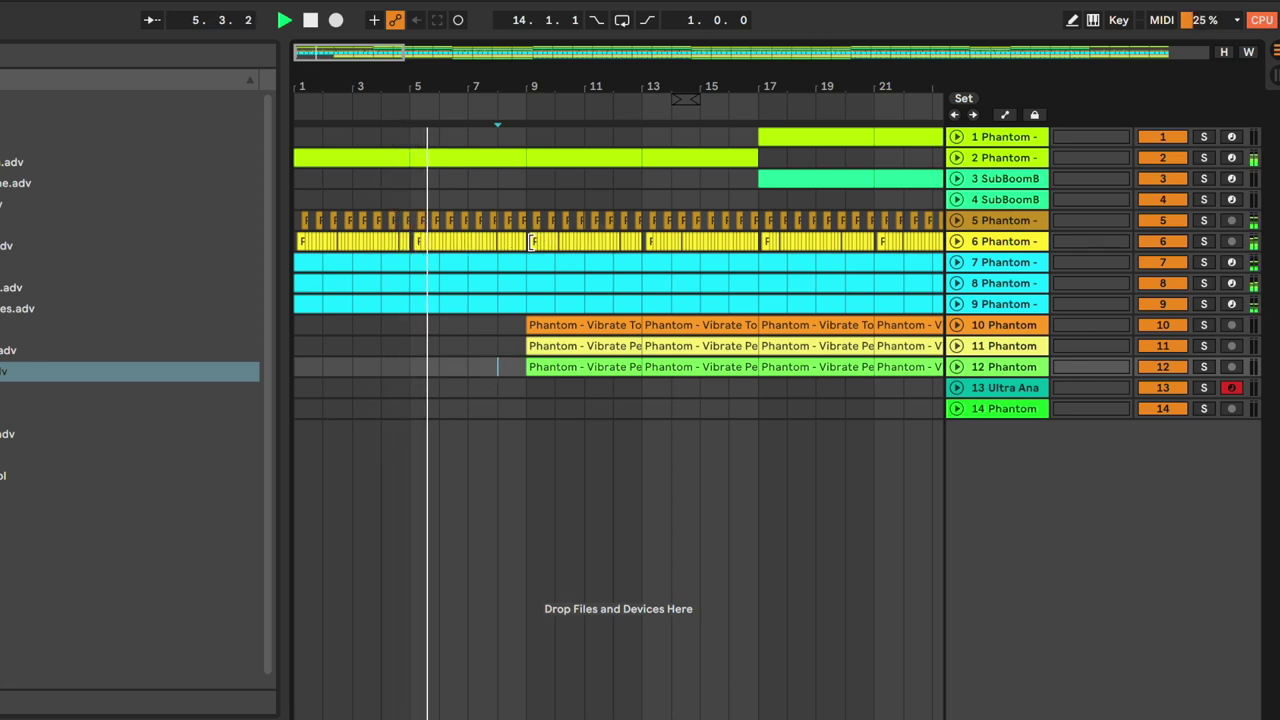
left_click_drag(528, 243, 277, 257)
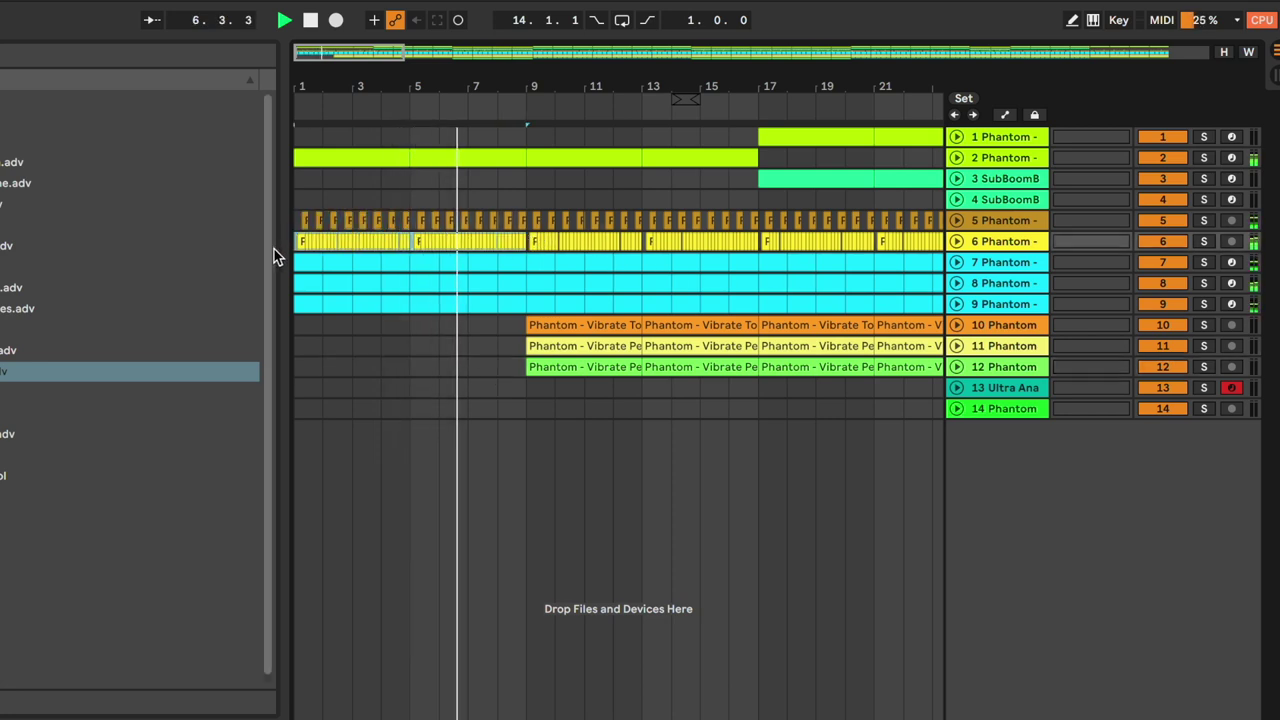
left_click(504, 244)
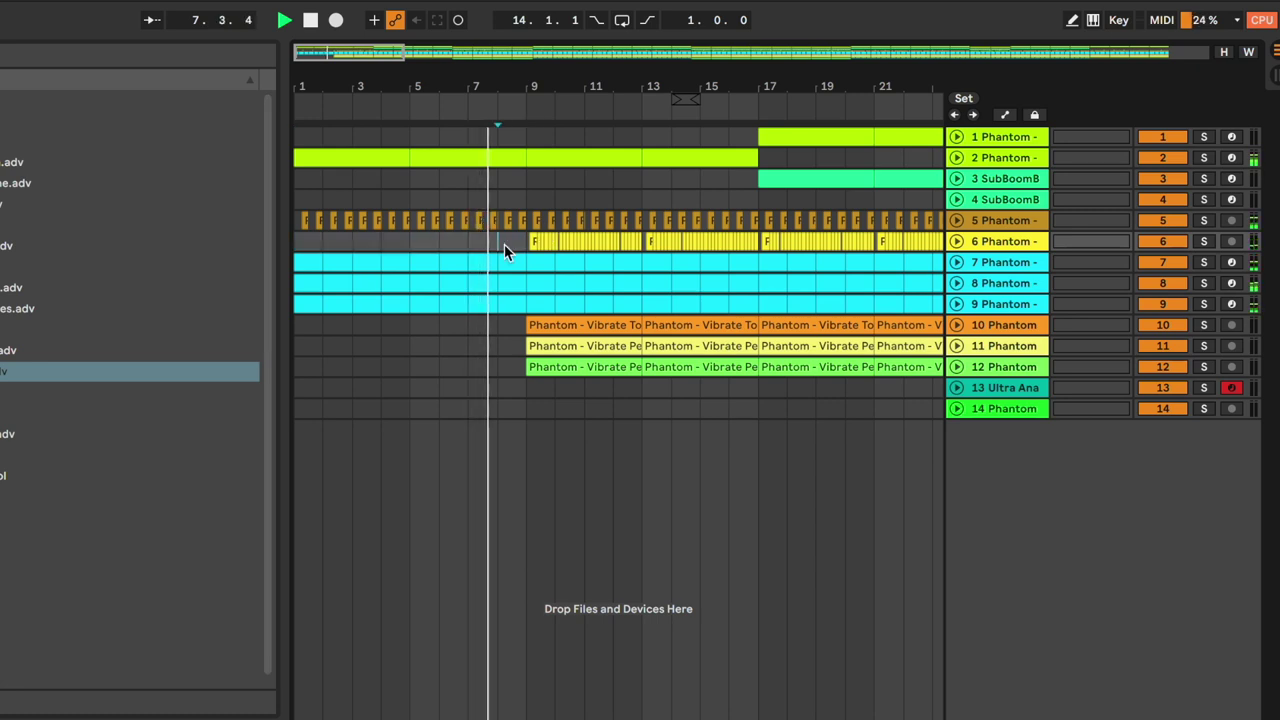
Delete the loop clips on tracks 11 and 12 in bars 9 to 17.
left_click(615, 158)
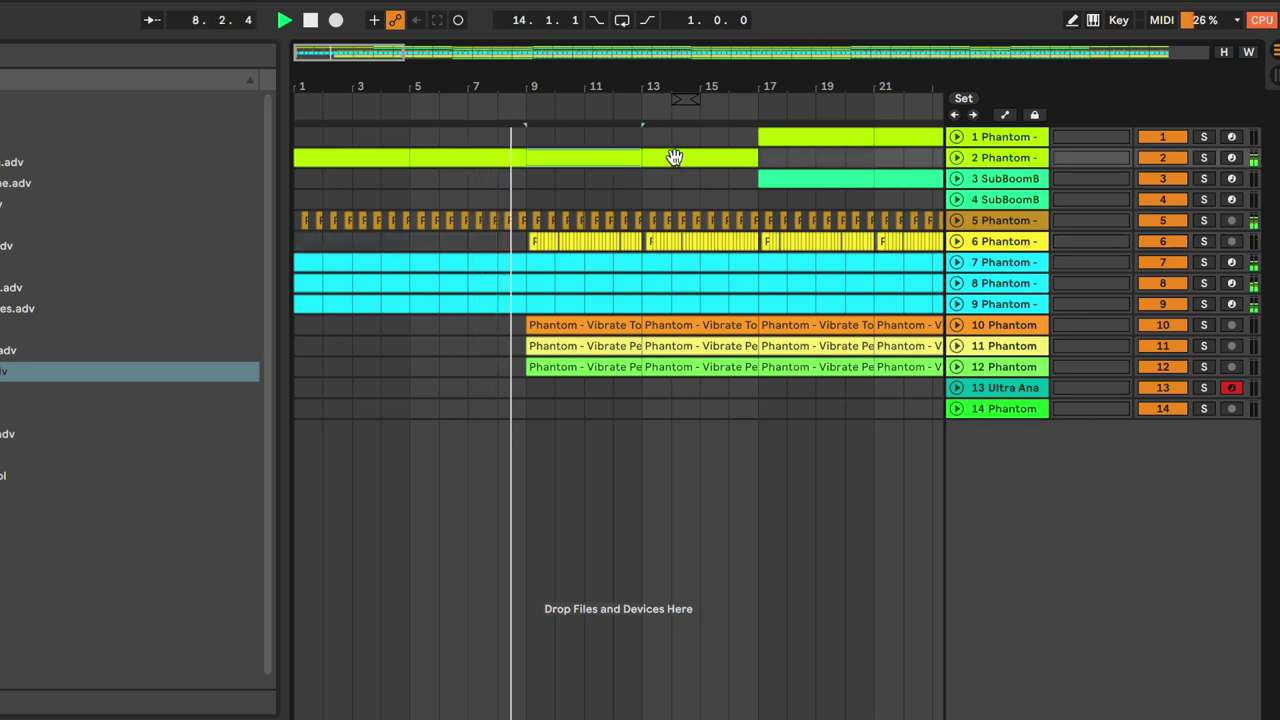
left_click(596, 183)
left_click(600, 361)
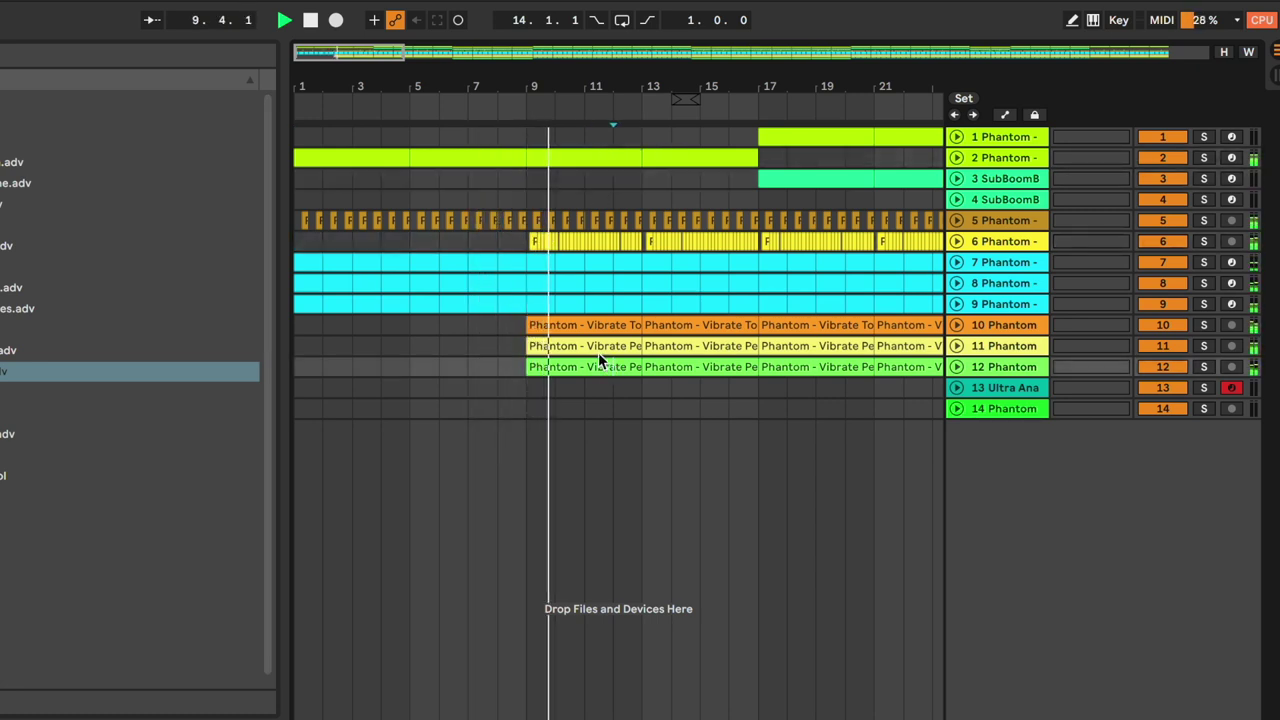
left_click(600, 349)
scroll(600, 347, "right", 2)
left_click(605, 368, "shift")
key("Delete")
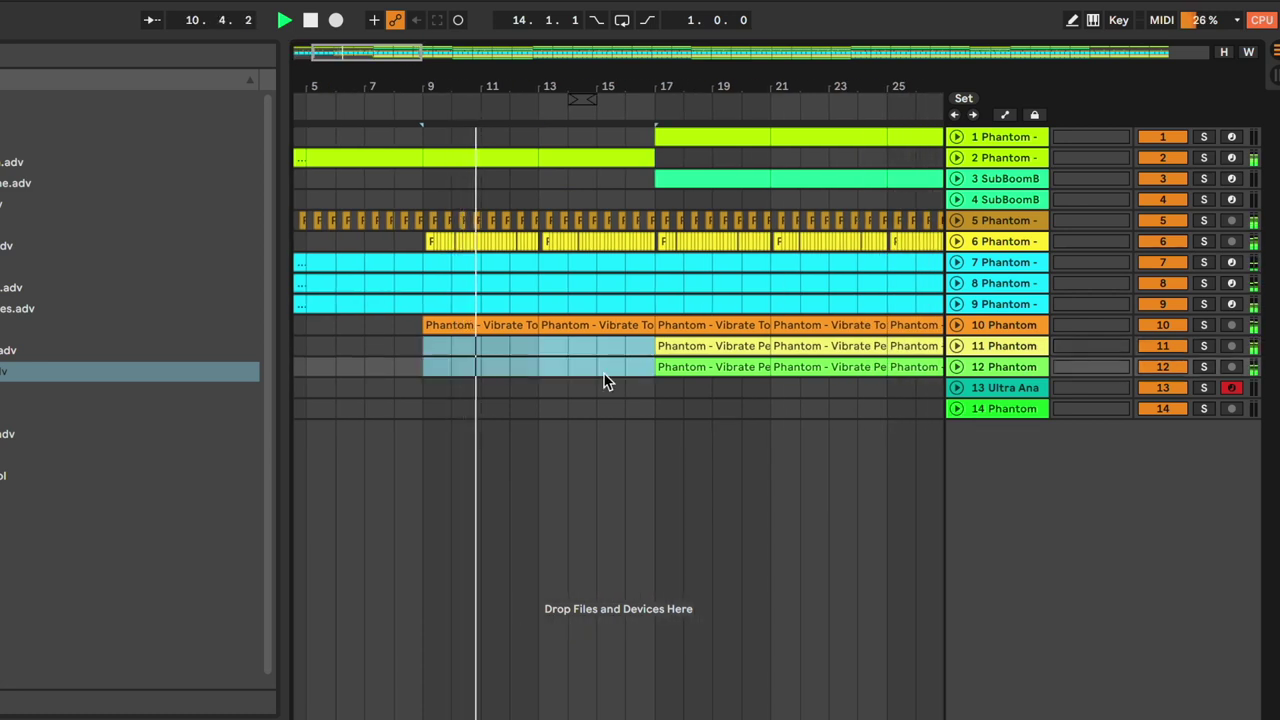
Delete the track 12 loop clips in bars 17 to 25.
left_click_drag(706, 346, 595, 347)
key("Delete")
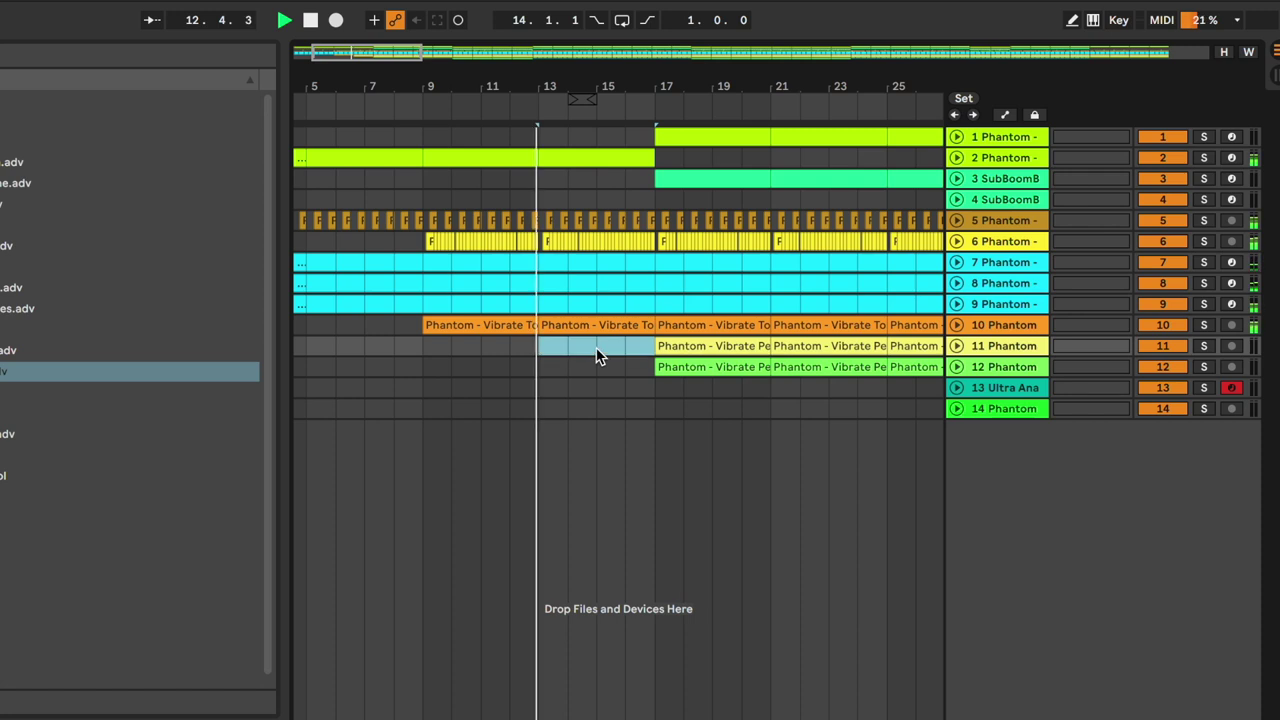
left_click(591, 371)
left_click(679, 371, "shift")
key("Delete")
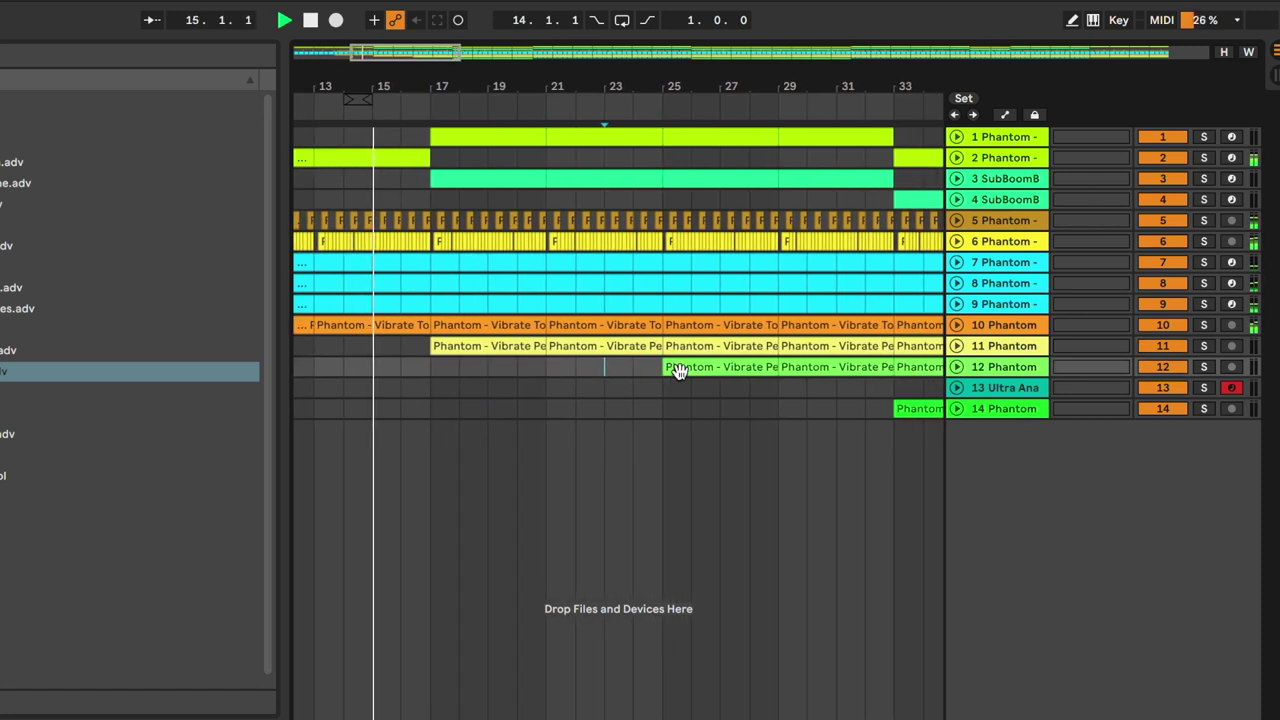
Paste the SubBoomBass clips onto track 4 in bars 9 to 17 and play from bar 11.
left_click_drag(398, 51, 398, 70)
scroll(403, 225, "left", 2)
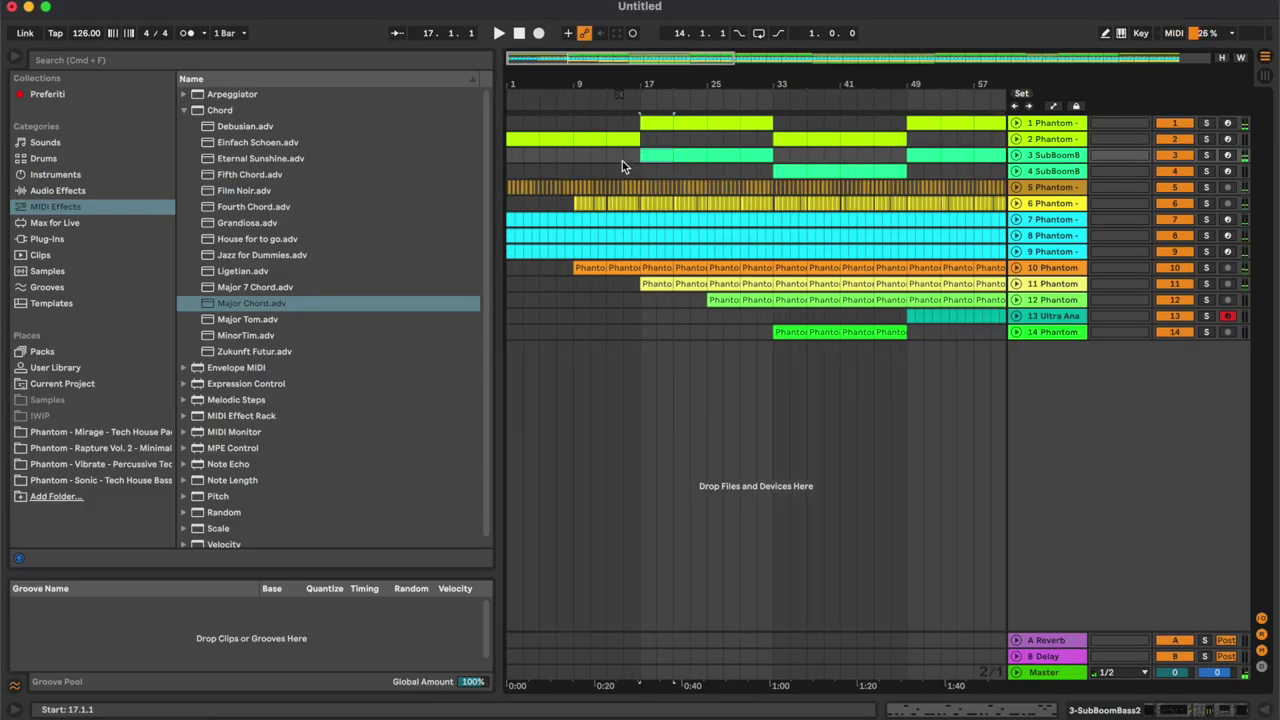
left_click(579, 170)
key("super+v")
key("super+d")
left_click(587, 156)
key("space")
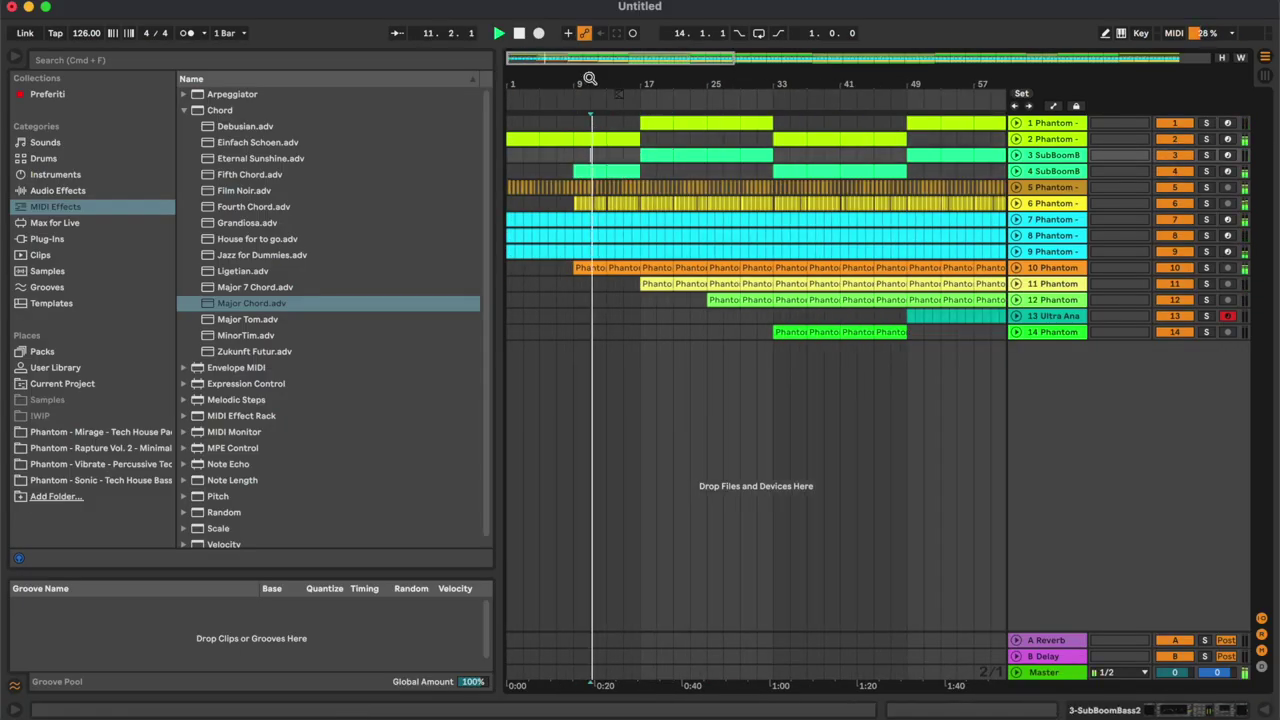
Check track 4's device chain, stop playback, and delete its bass clips in bars 9 to 17.
left_click_drag(586, 63, 588, 100)
double_click(1066, 171)
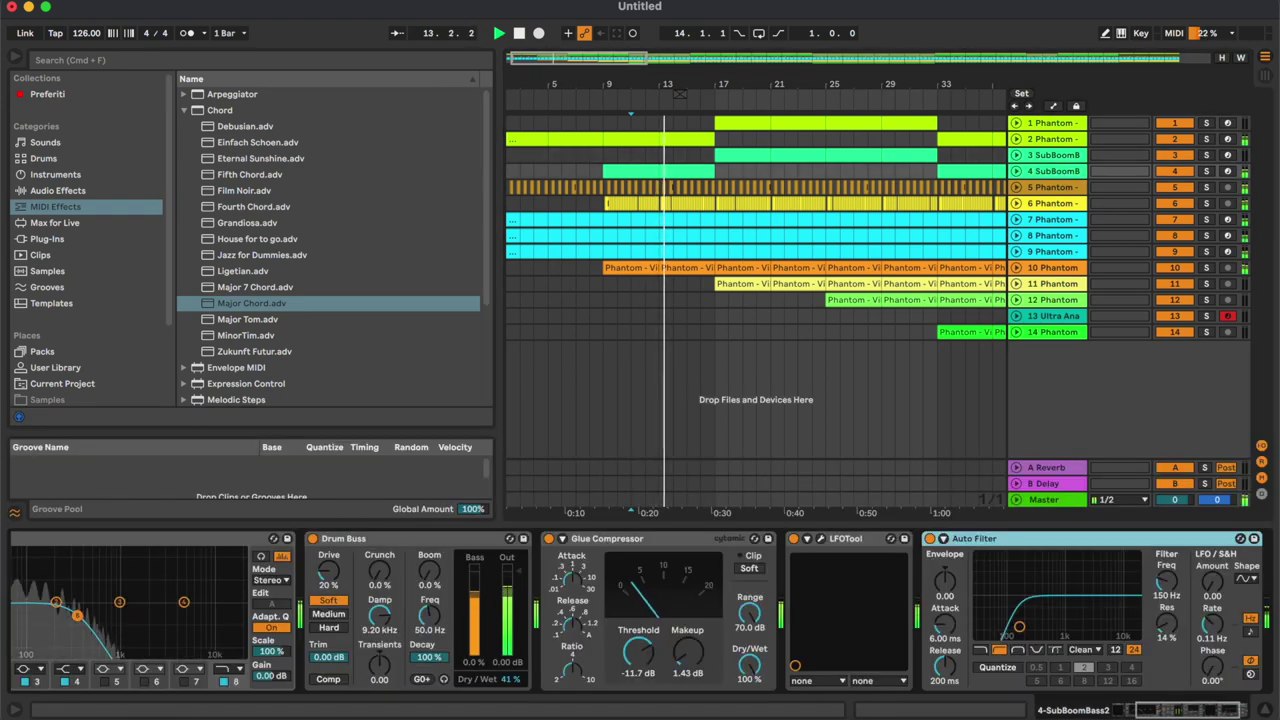
left_click(1265, 709)
left_click(677, 343)
key("plus")
key("plus")
key("plus")
key("plus")
key("space")
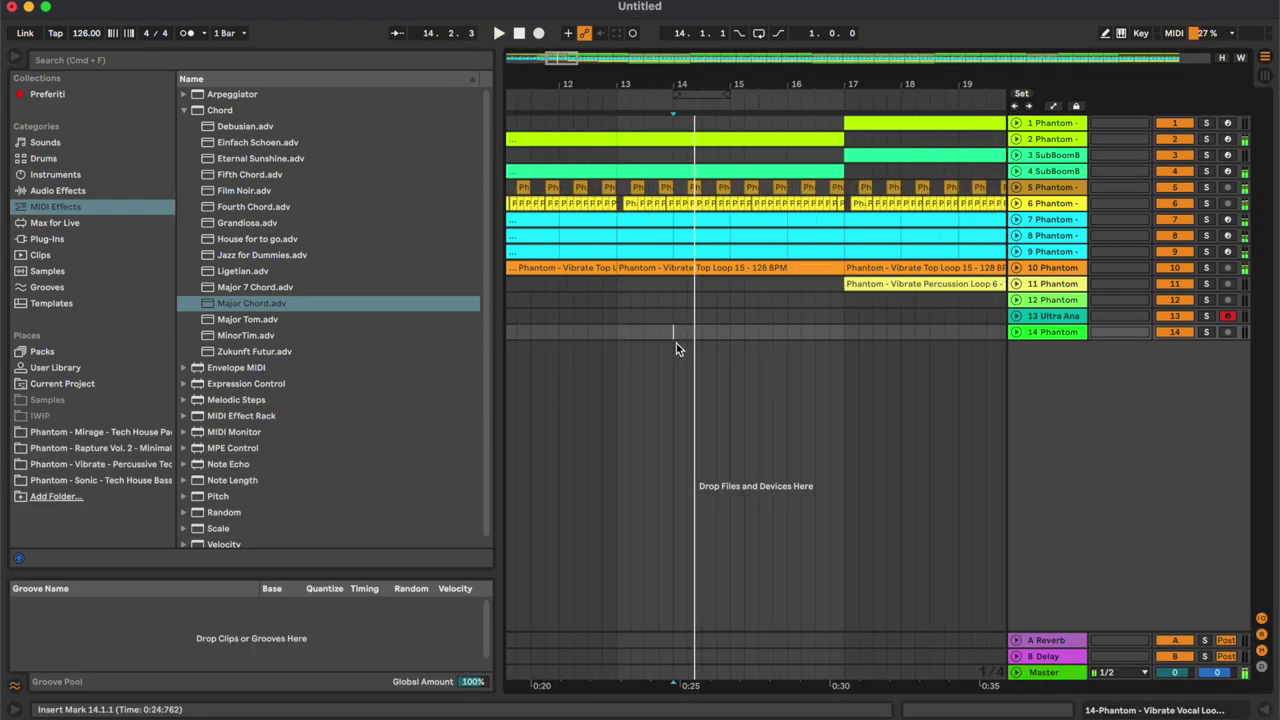
left_click(688, 172)
left_click(593, 172)
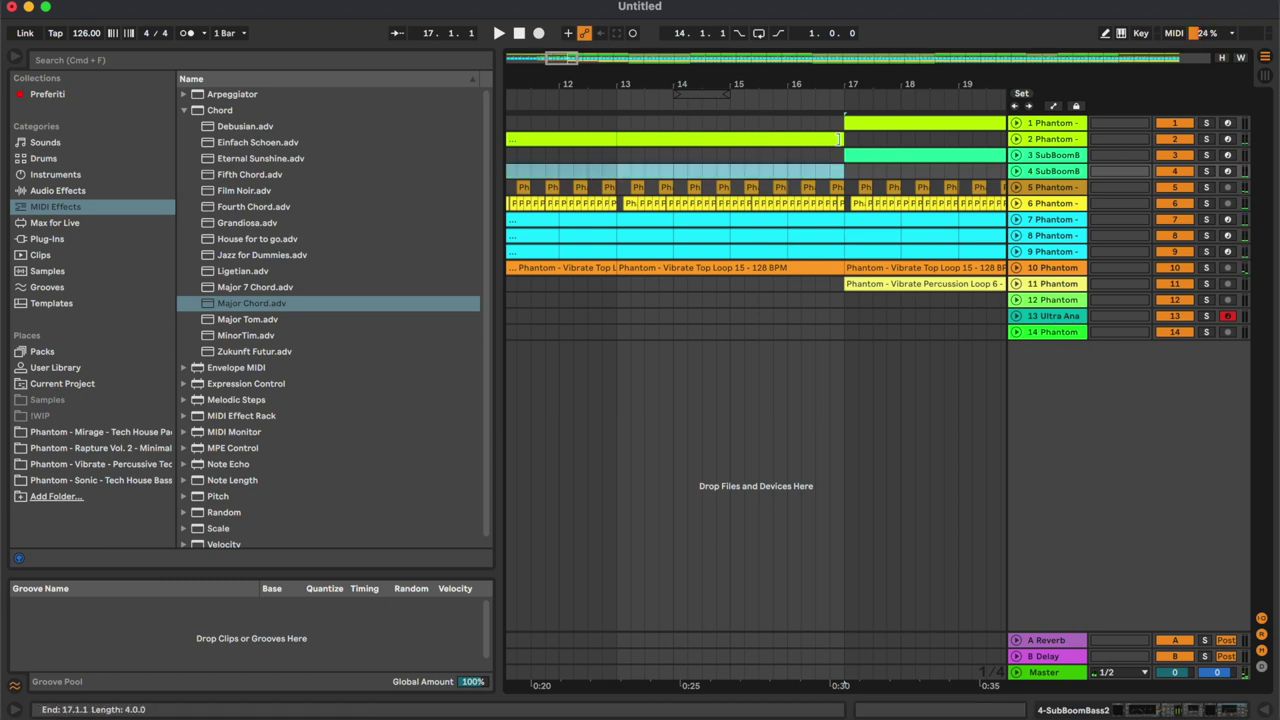
Shorten the track 2 kick clip to end at bar 16 and play the transition from bar 15.
left_click_drag(838, 139, 793, 139)
left_click(724, 124)
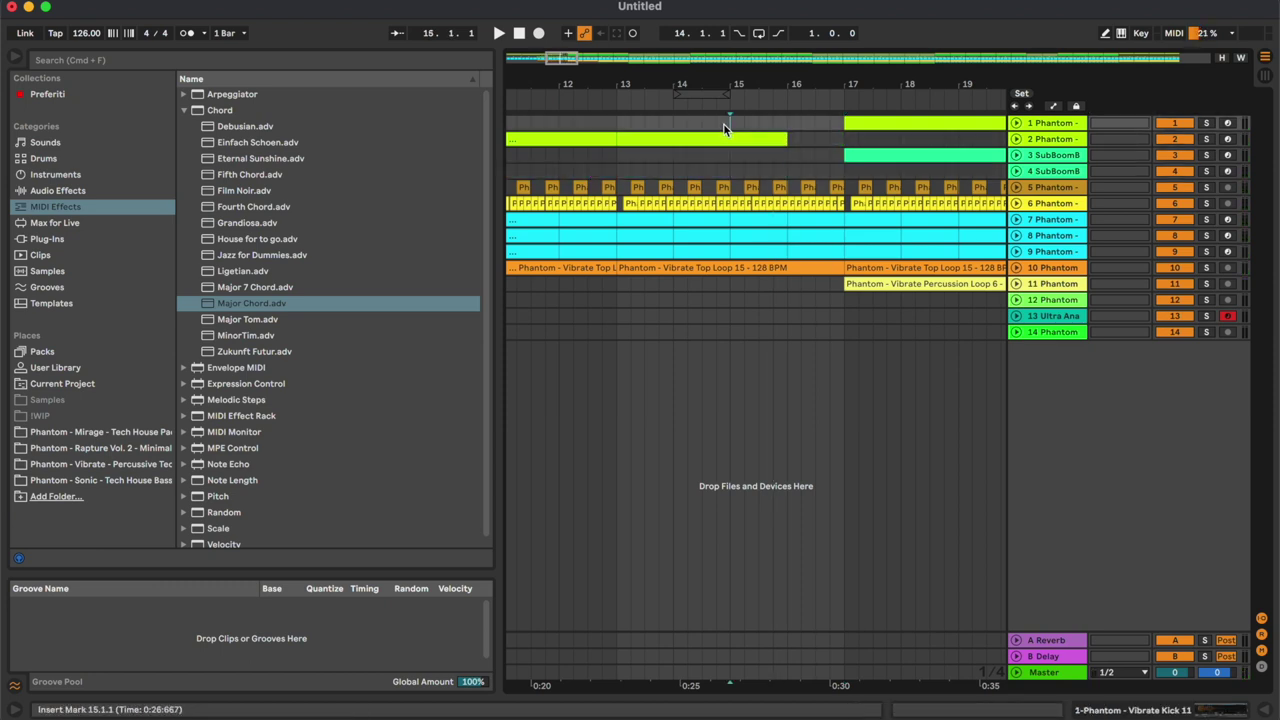
key("space")
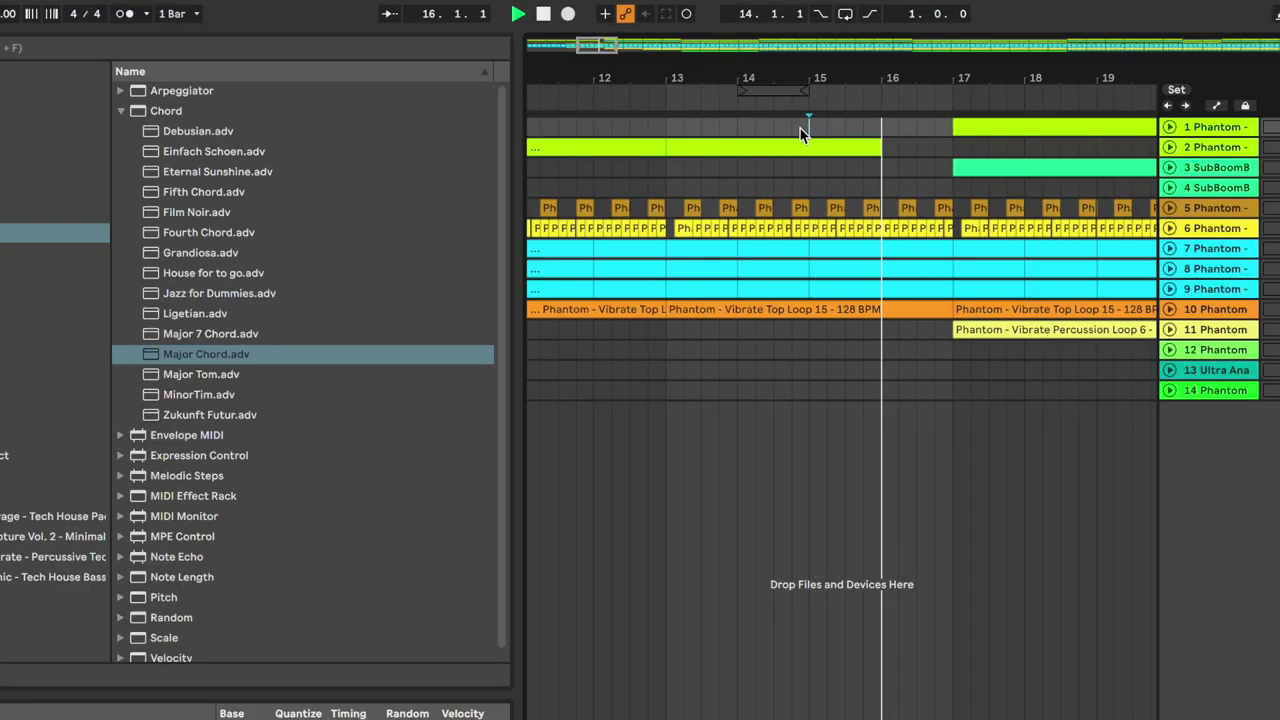
left_click(942, 374)
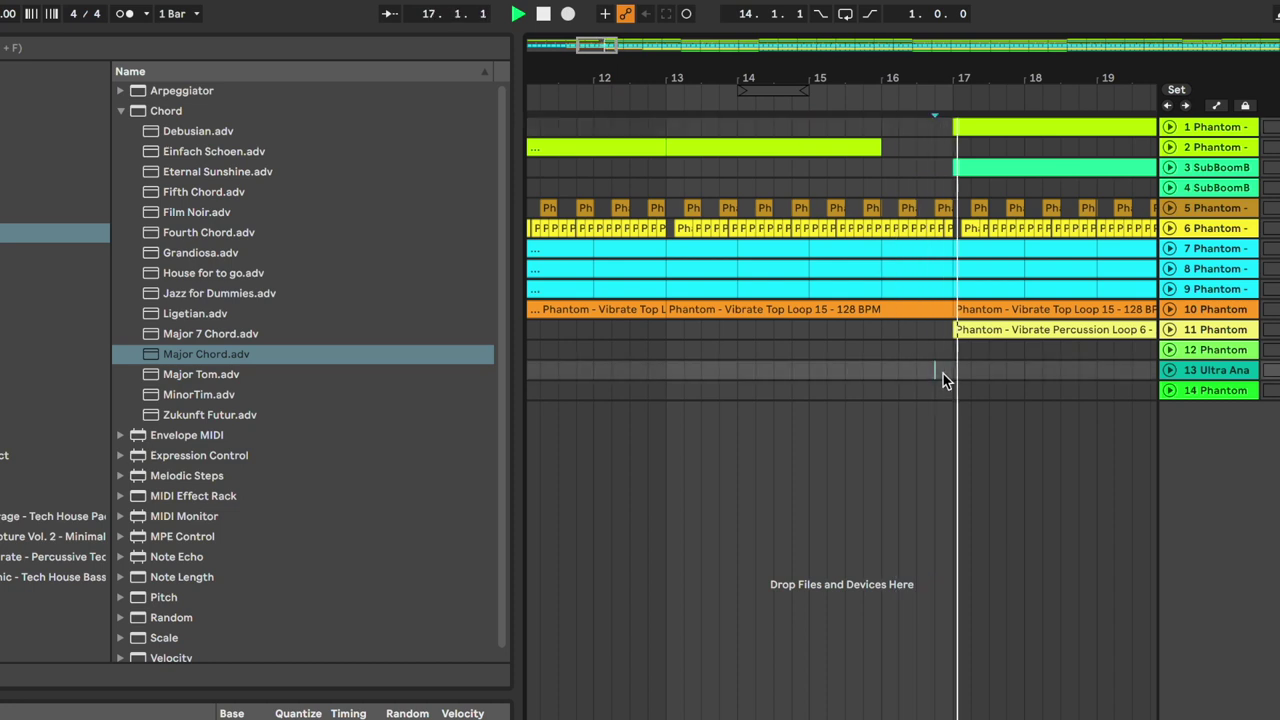
Try removing the track 11 percussion loop clip in bars 17 to 21 and undo the removal.
scroll(943, 373, "down", 3)
scroll(943, 373, "down", 3)
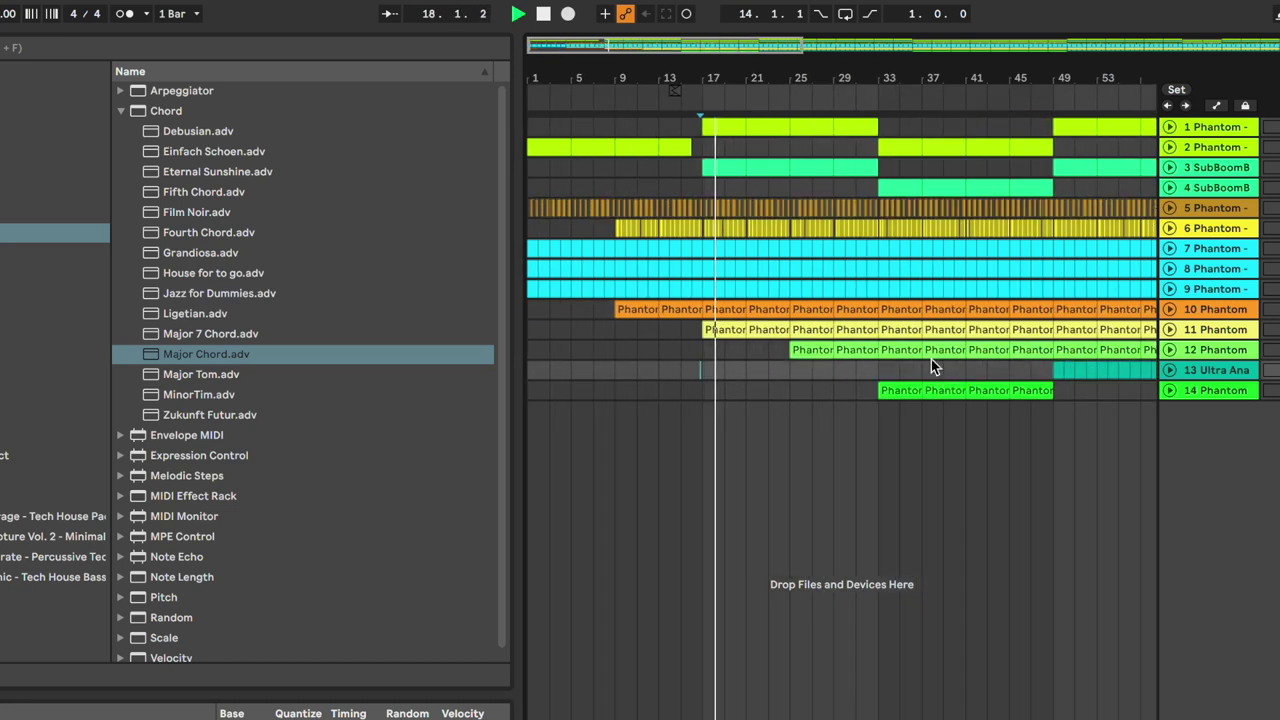
left_click(735, 330)
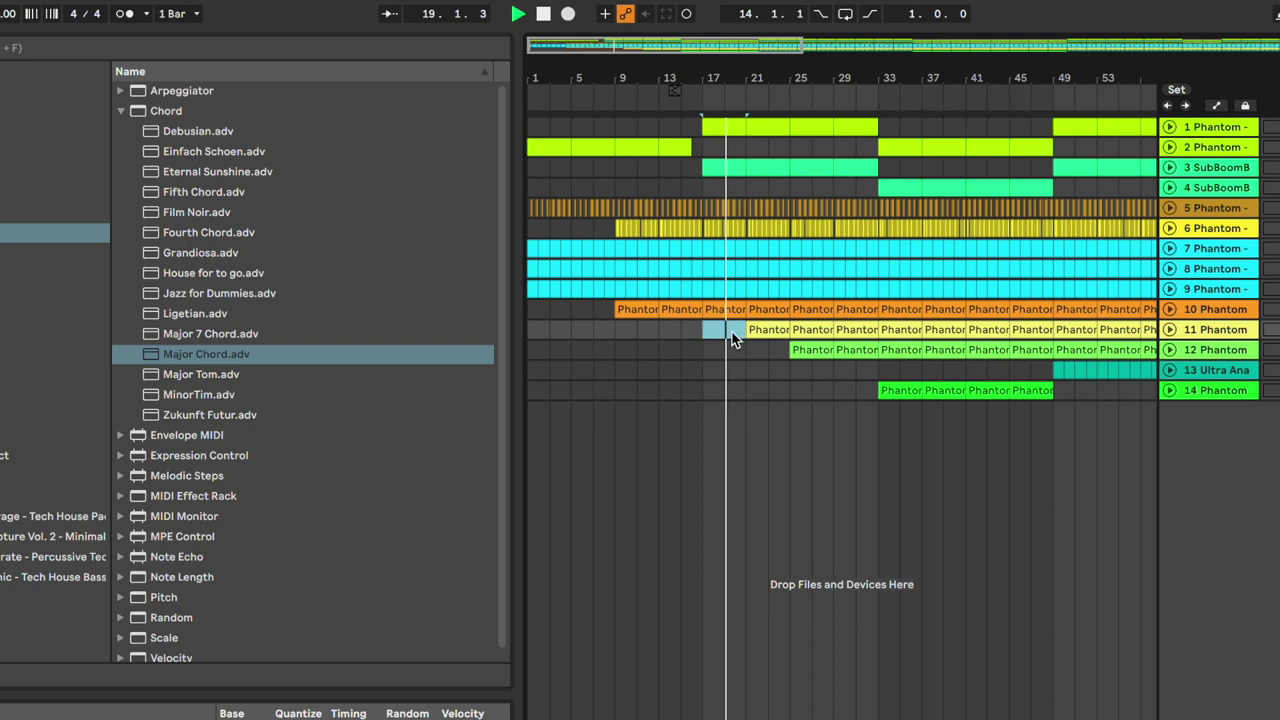
left_click(770, 328)
key("Delete")
key("ctrl+z")
key("ctrl+z")
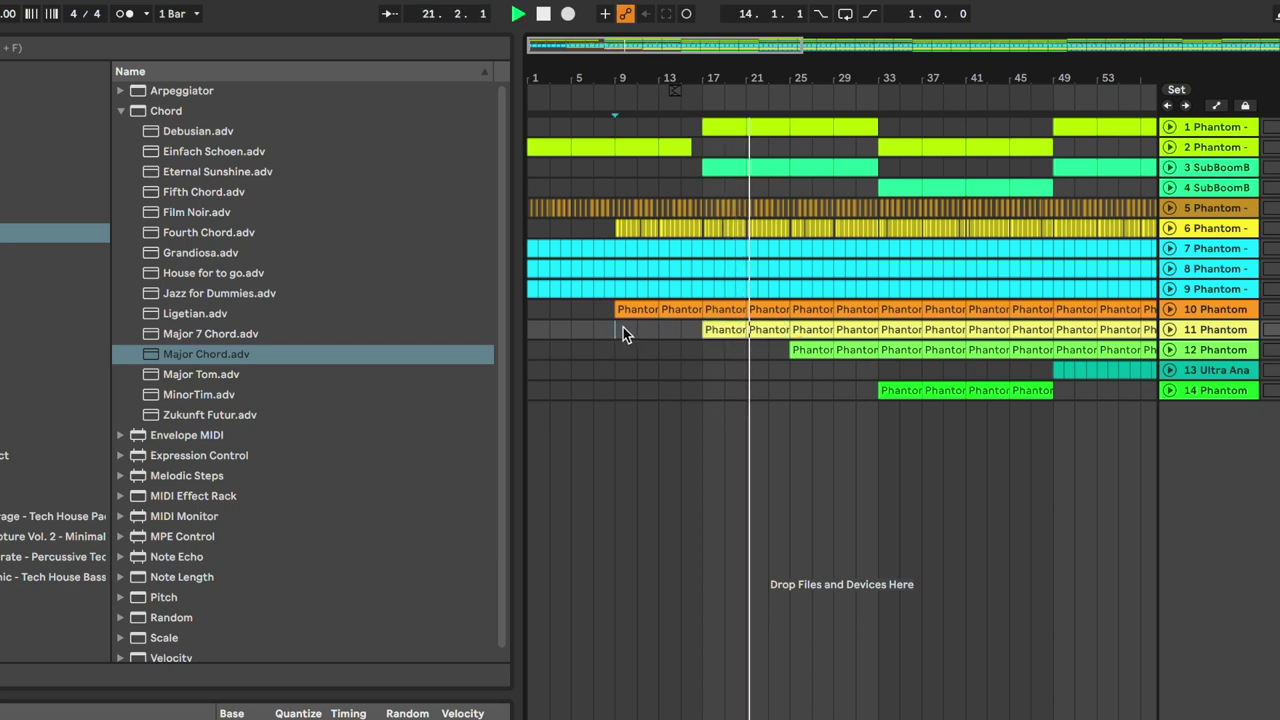
Paste the percussion loop clips onto track 11 in bars 9 to 17 and play from about bar 8.
key("ctrl+z")
key("ctrl+z")
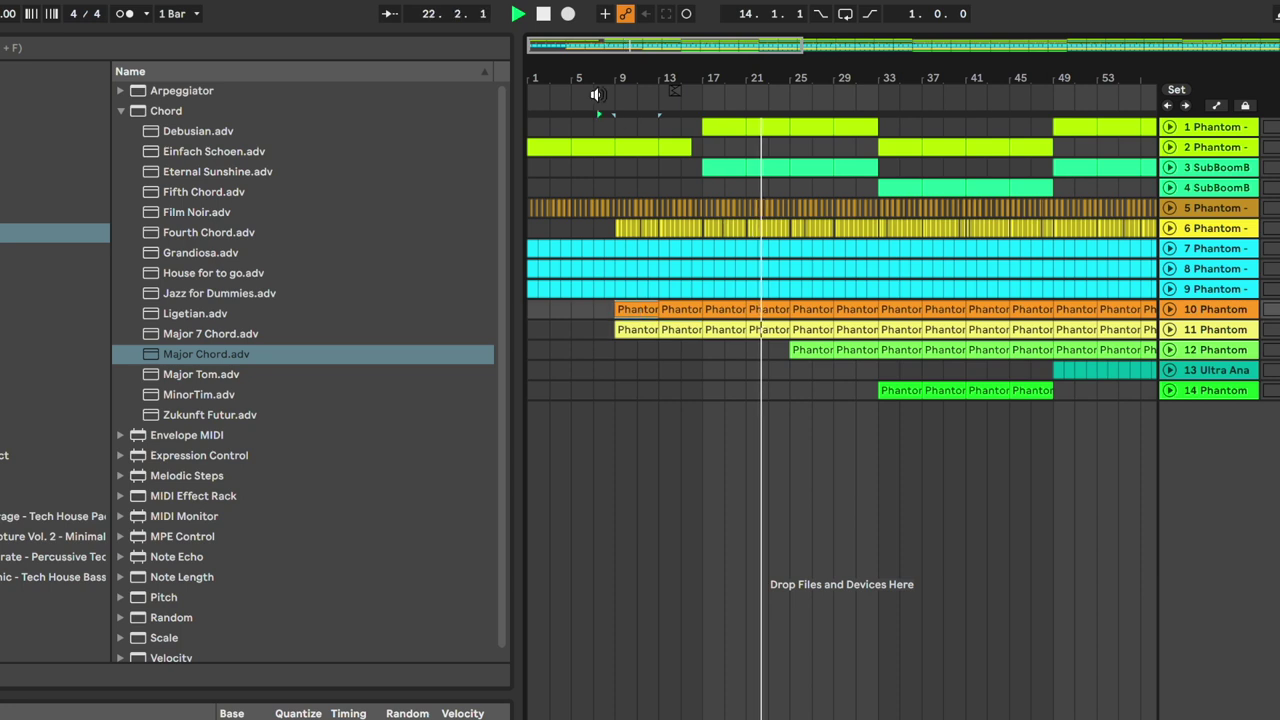
left_click_drag(604, 46, 627, 52)
scroll(634, 401, "left", 2)
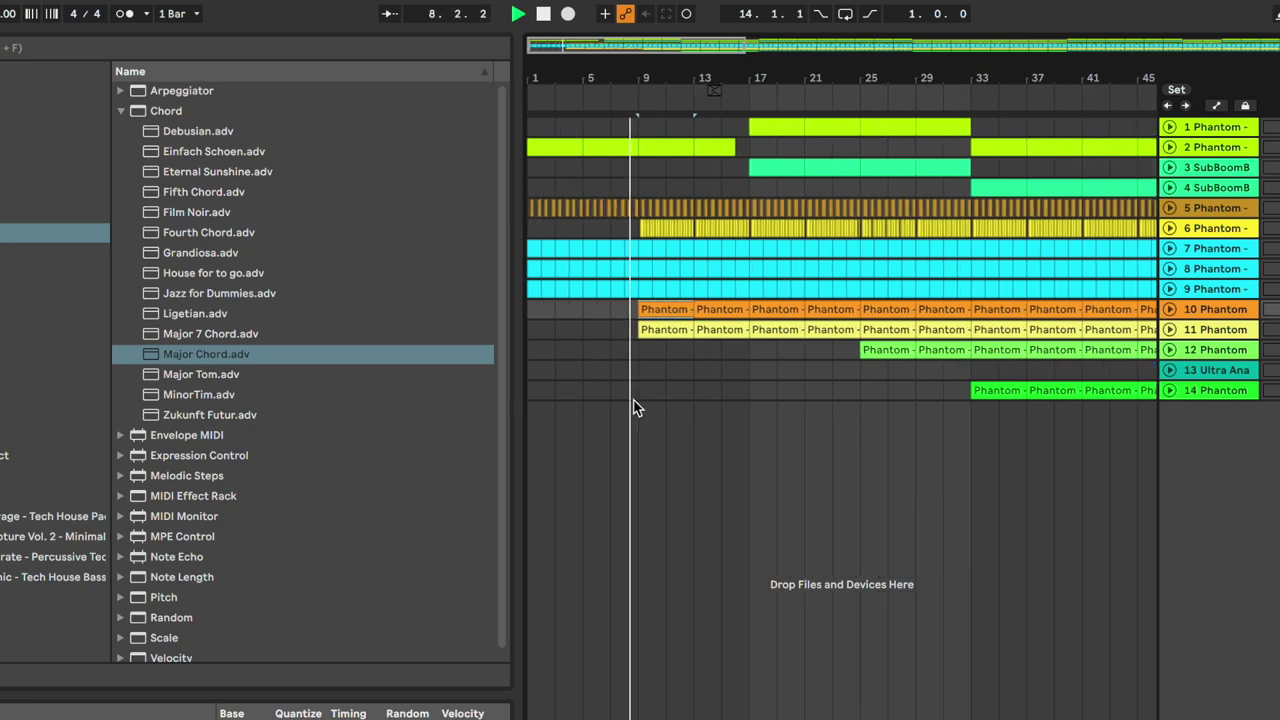
Paste the percussion loop clips onto track 11 in bars 1 to 9 and play from bar 1.
key("ctrl+z")
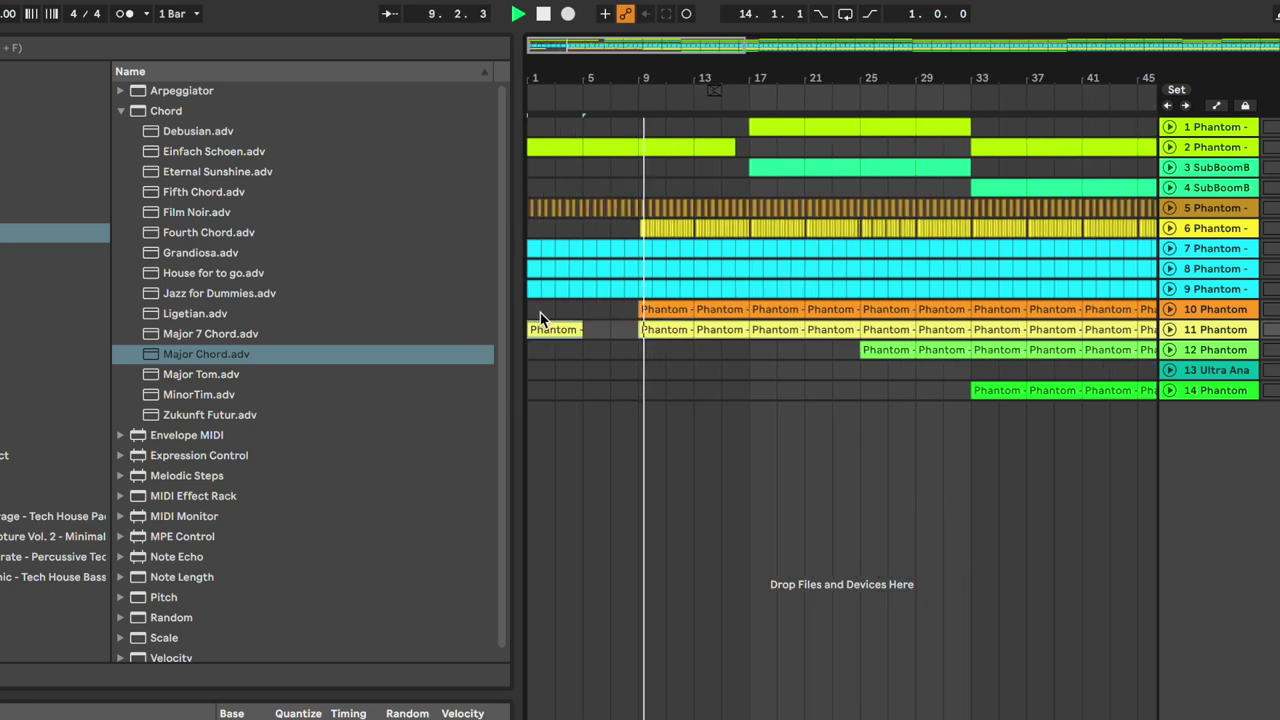
key("space")
key("ctrl+z")
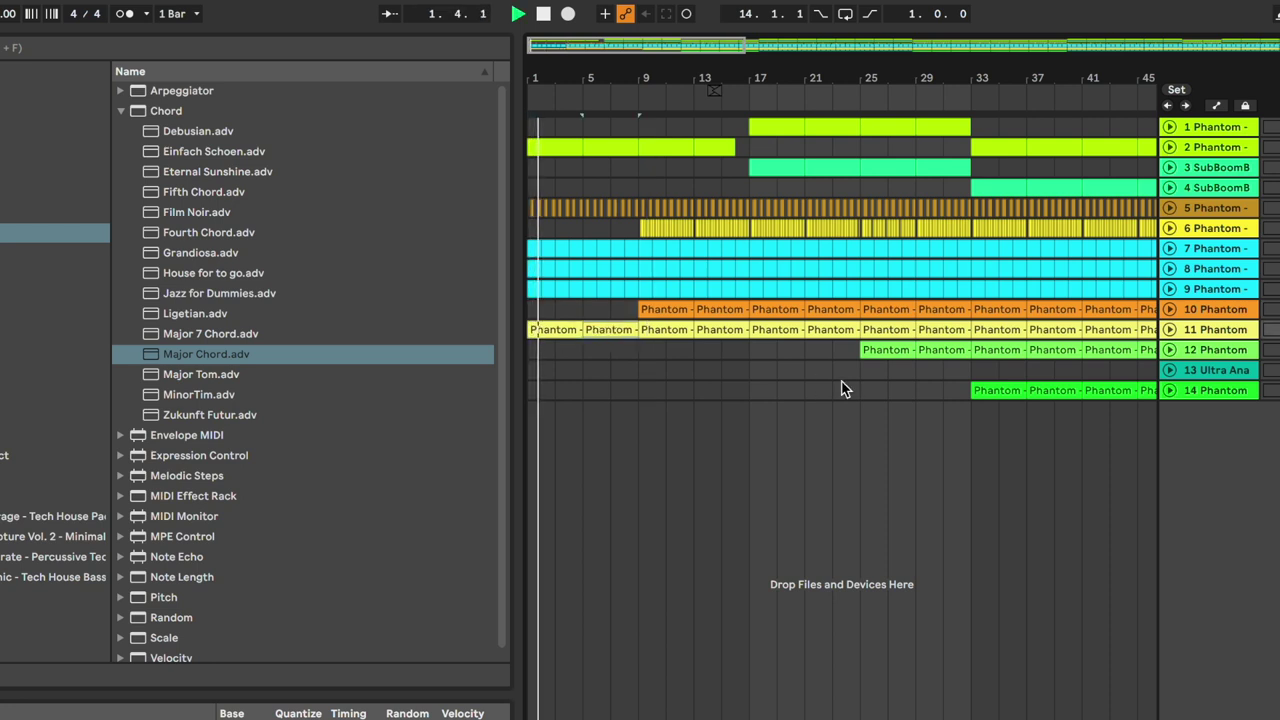
left_click(1214, 332)
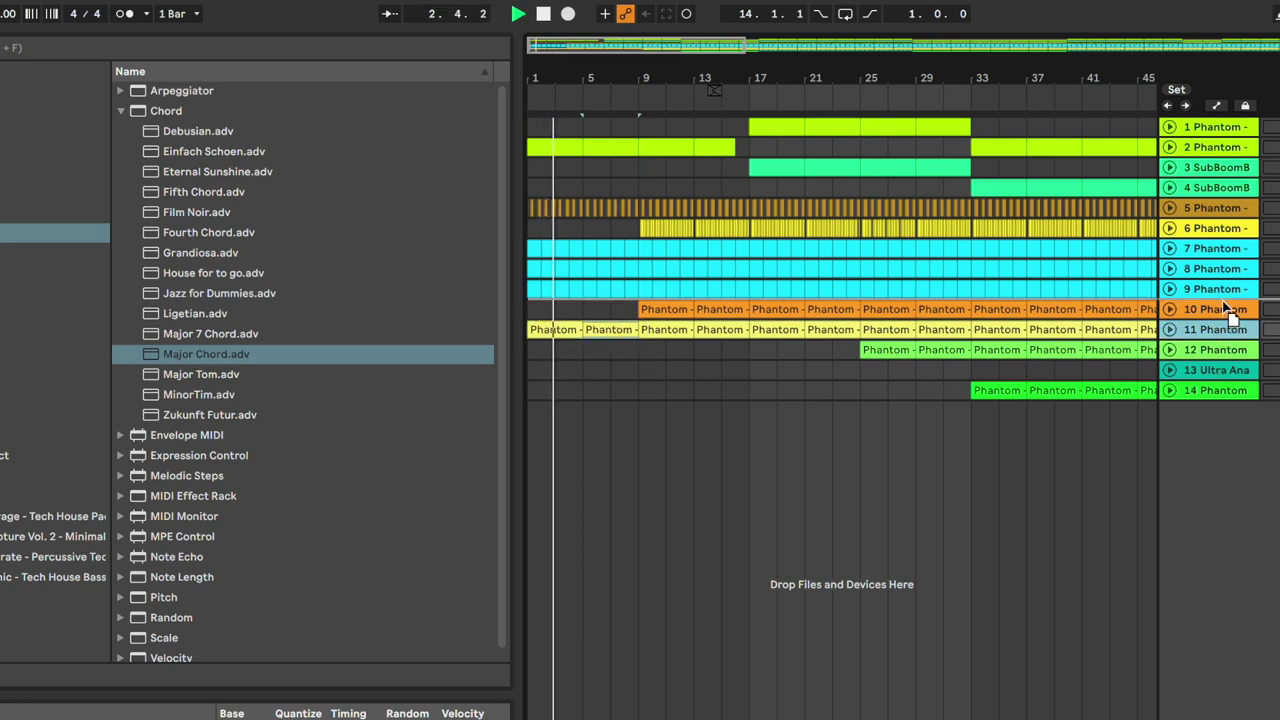
Open the Phantom - Vibrate sample pack in the browser and collapse its Percussion one-shots folder.
left_click(751, 354)
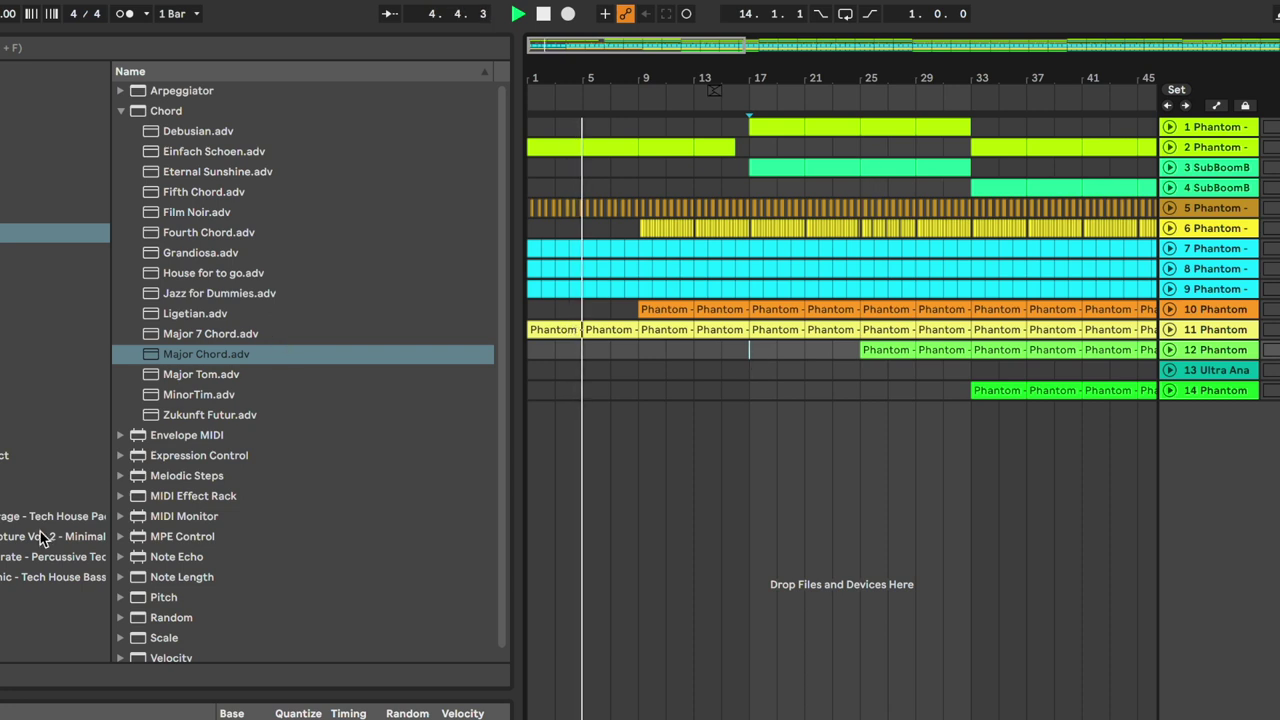
left_click(46, 557)
scroll(332, 237, "up", 7)
left_click(133, 151)
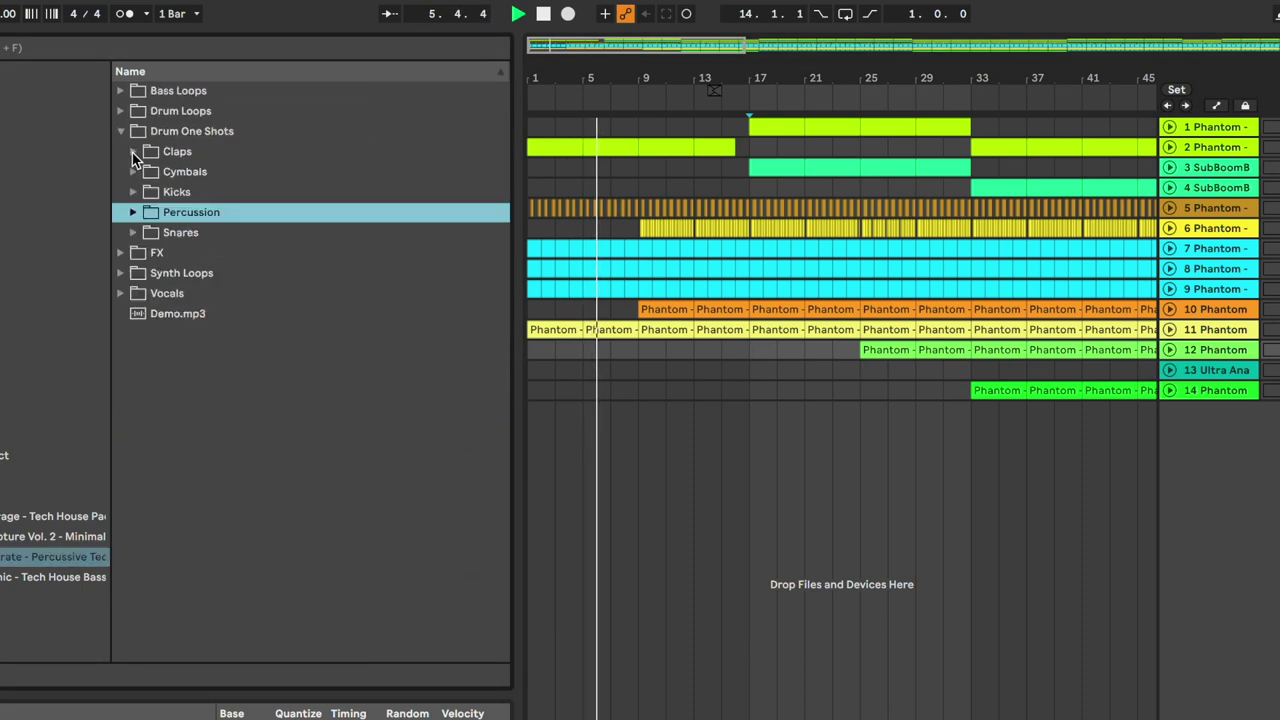
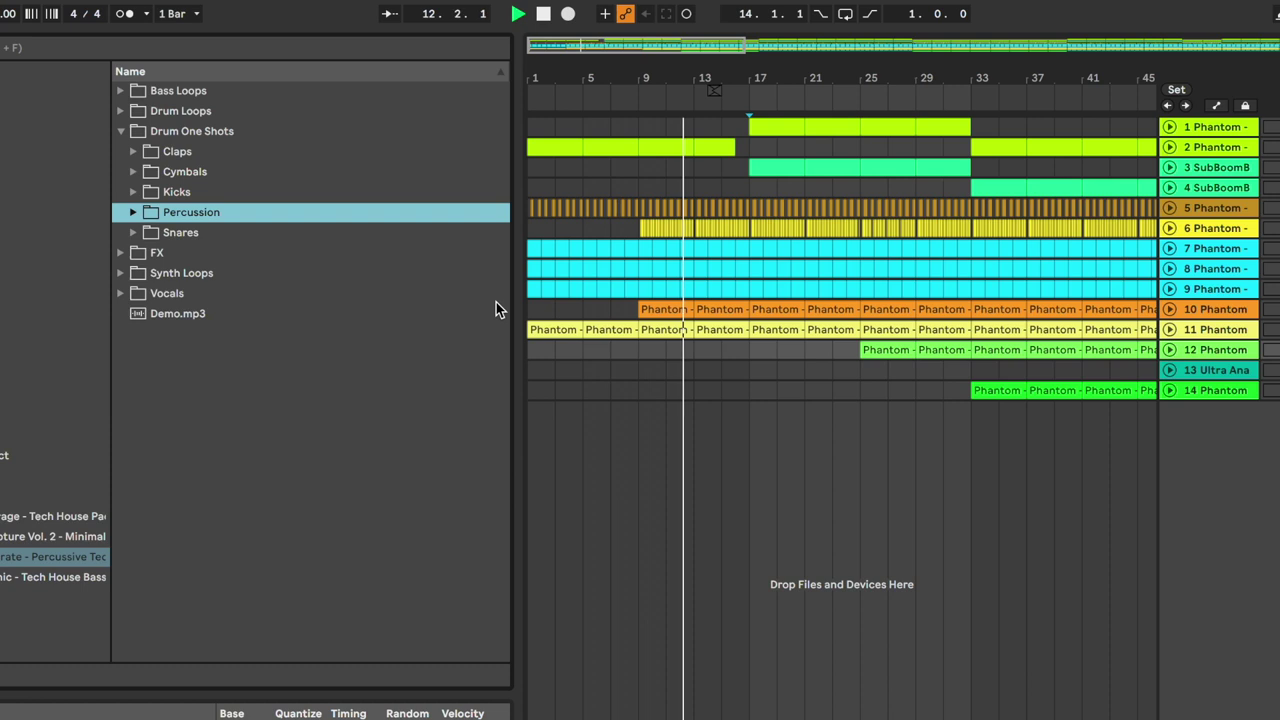
Place the insert mark at bar 16, stop playback, and audition the pack's FX samples from FX 3 to FX 7.
left_click_drag(726, 46, 618, 62)
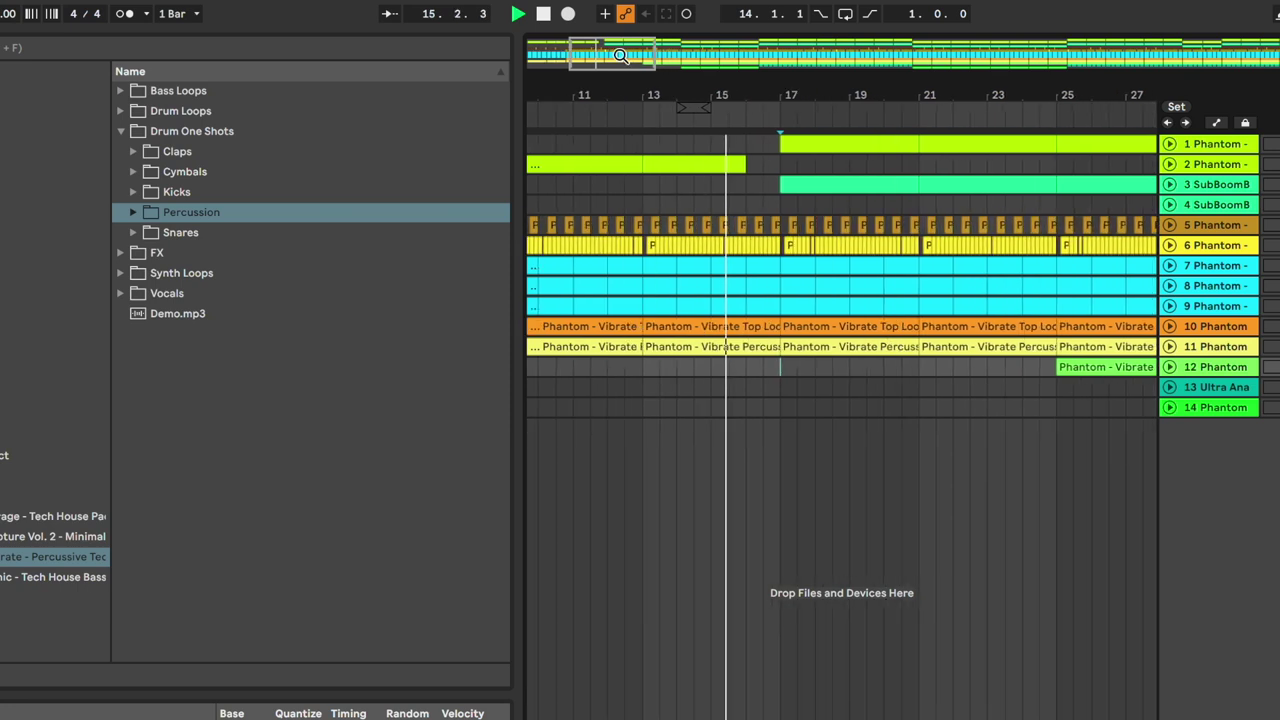
left_click(744, 188)
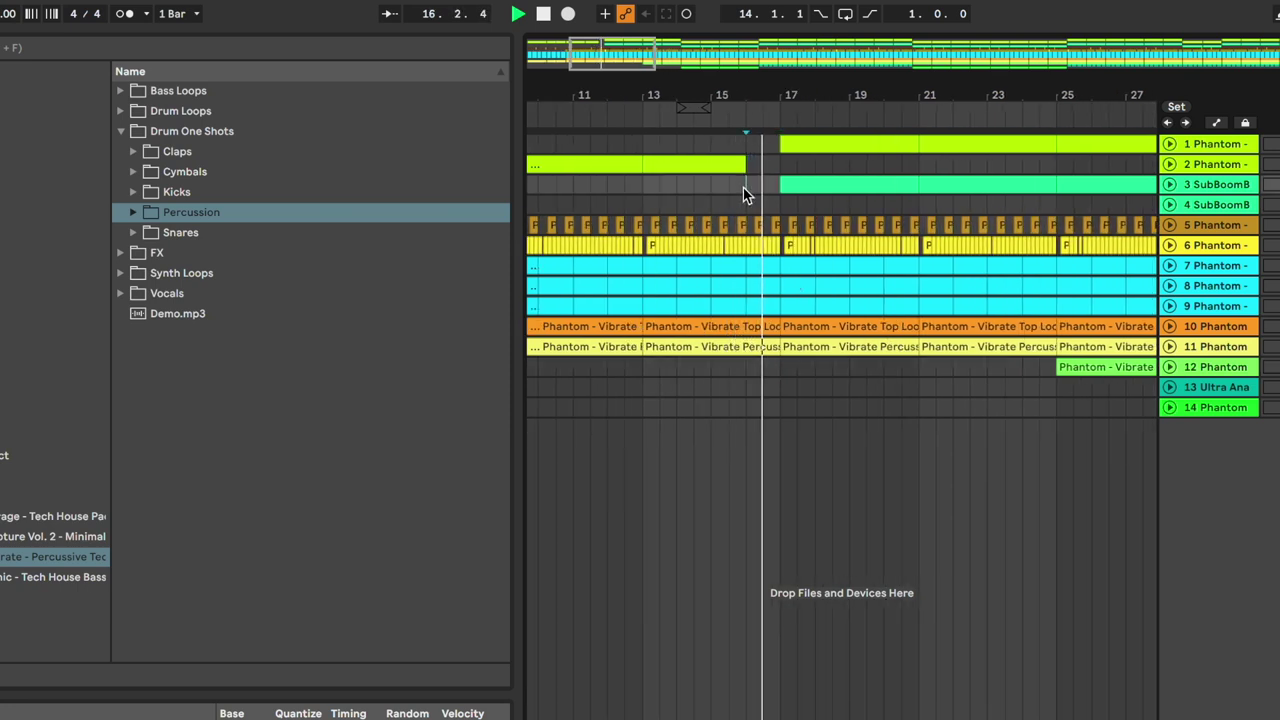
double_click(209, 256)
left_click(268, 221)
key("Down")
key("Down")
key("Down")
key("Down")
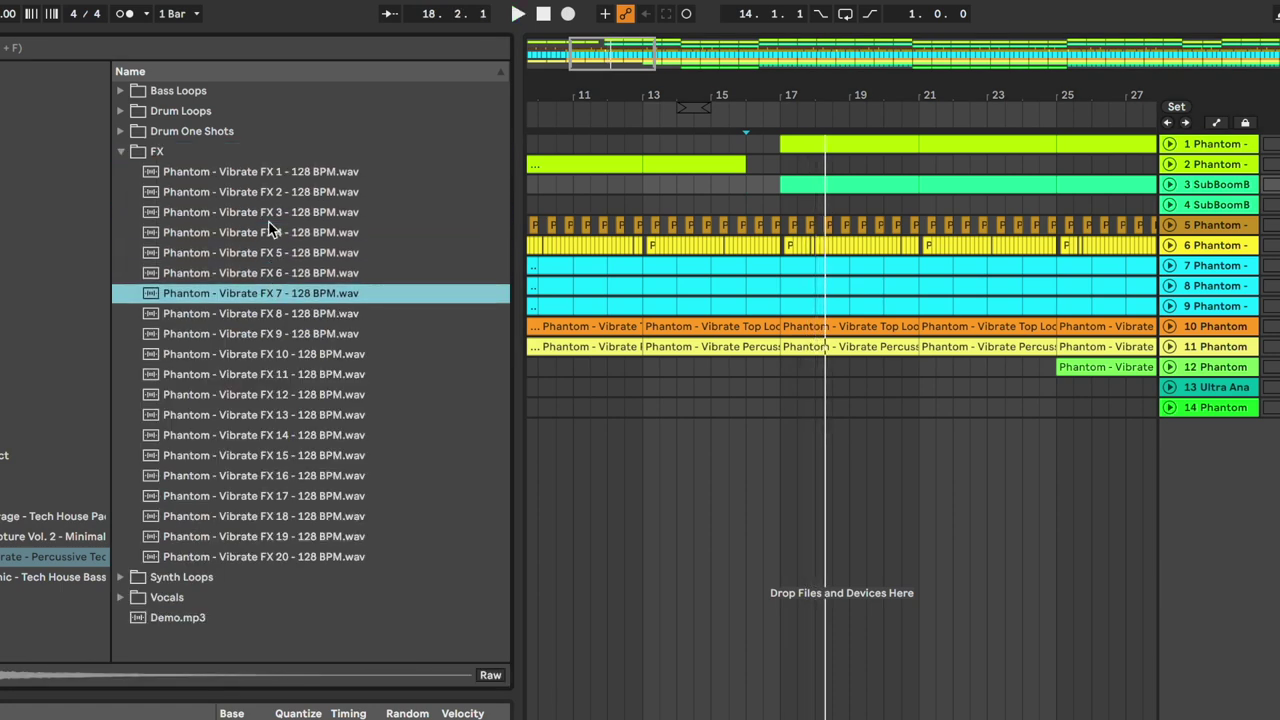
Audition the FX samples, place Phantom - Vibrate FX 11 on a new audio track at bar 17, and play the passage.
key("Down")
key("Down")
key("Down")
key("Down")
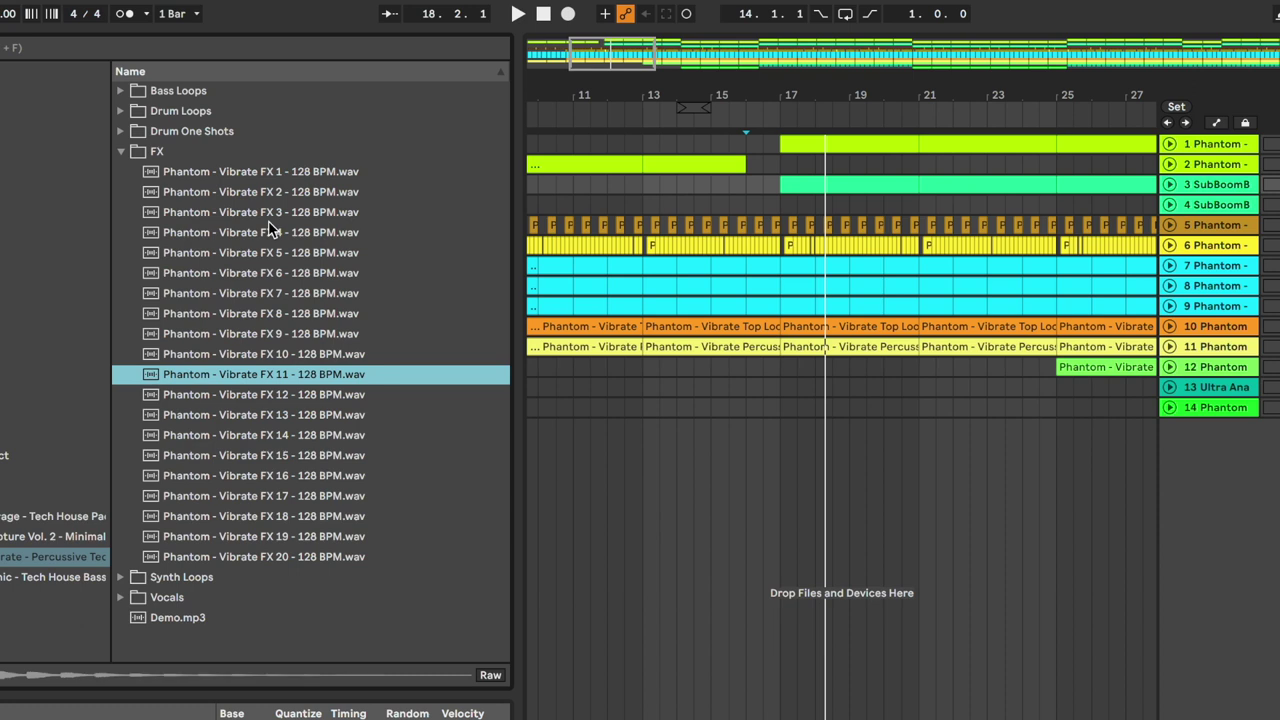
left_click_drag(340, 388, 789, 462)
key("space")
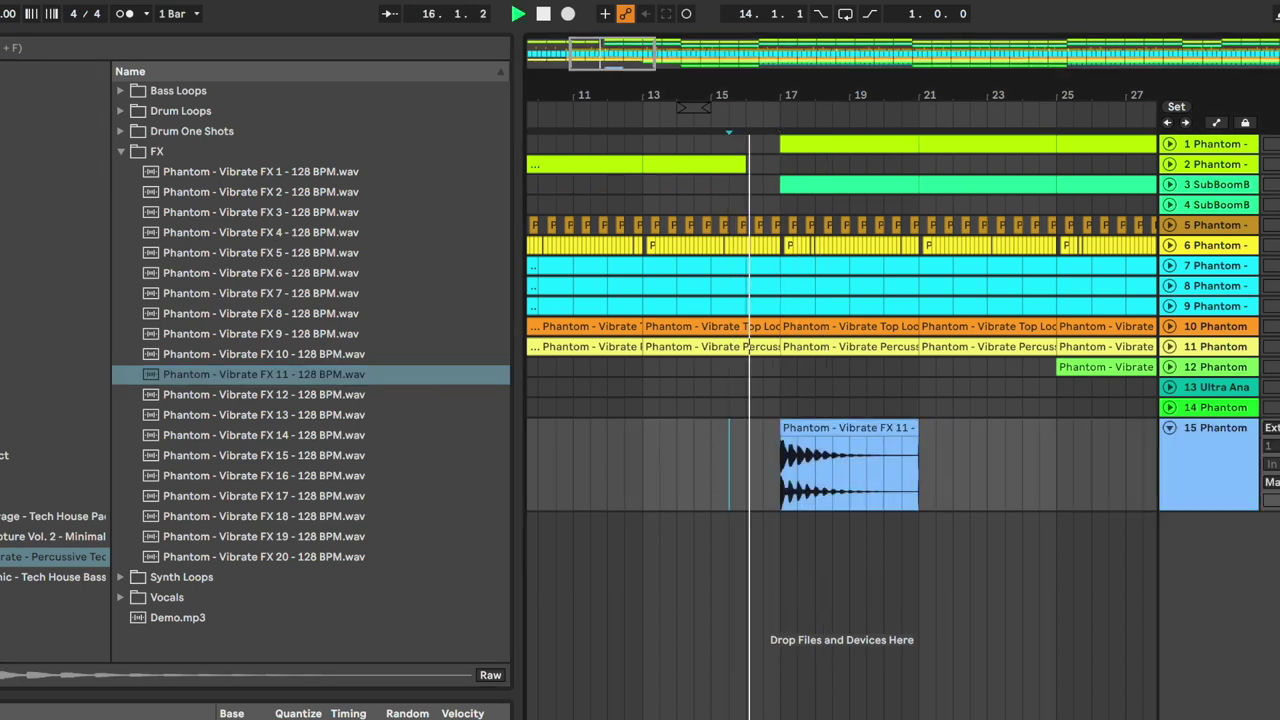
Play the lead-in to bar 17 from bar 16 with the FX 11 clip, and fold track 15.
double_click(897, 423)
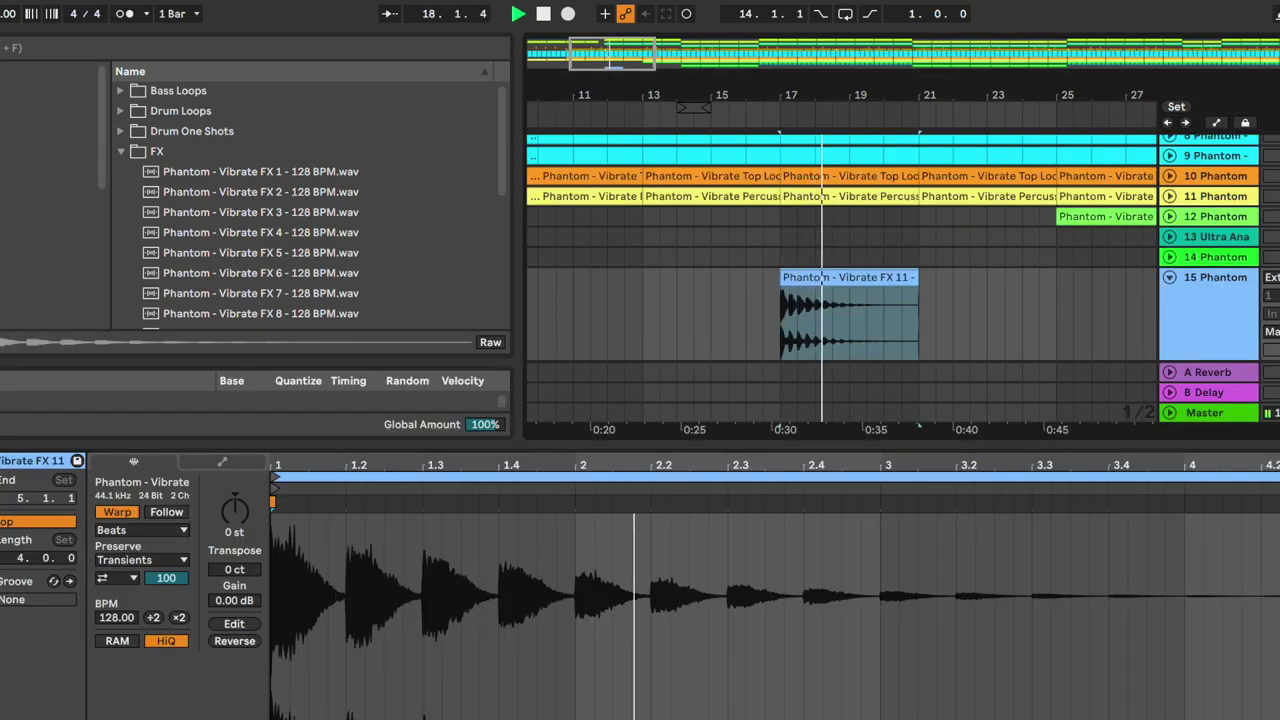
left_click(747, 300)
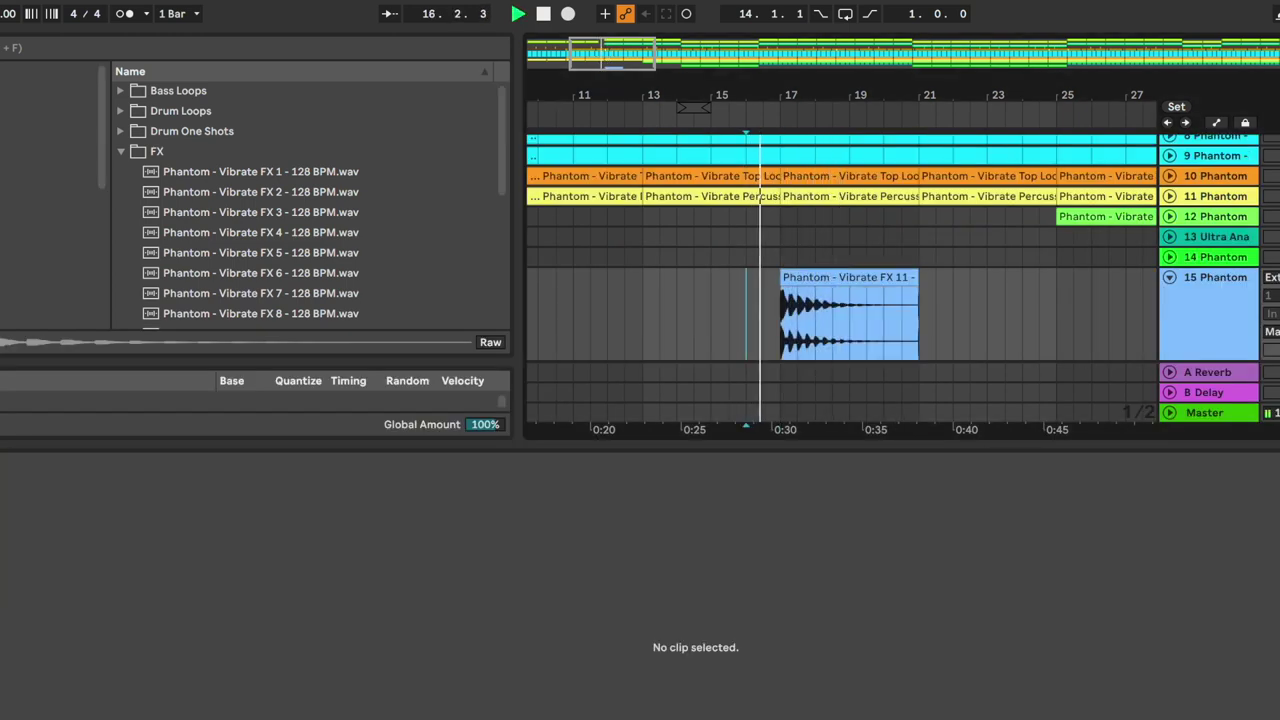
left_click(1169, 278)
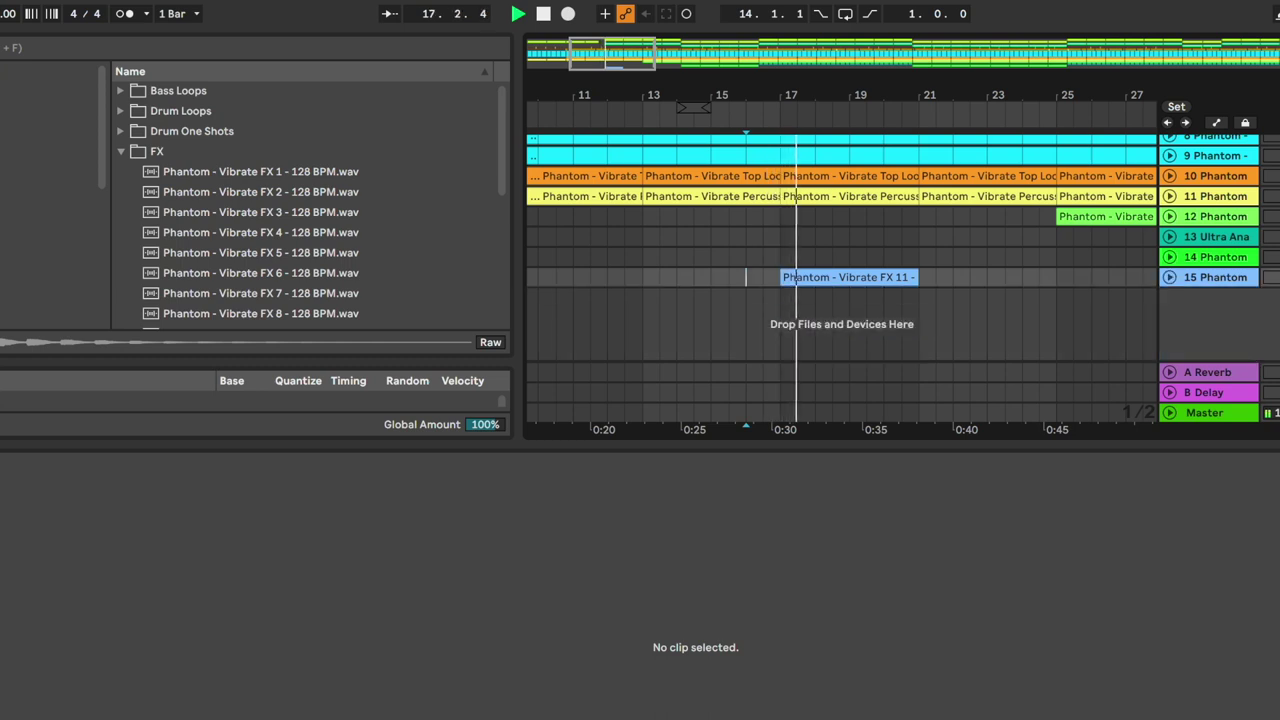
key("ctrl+alt+l")
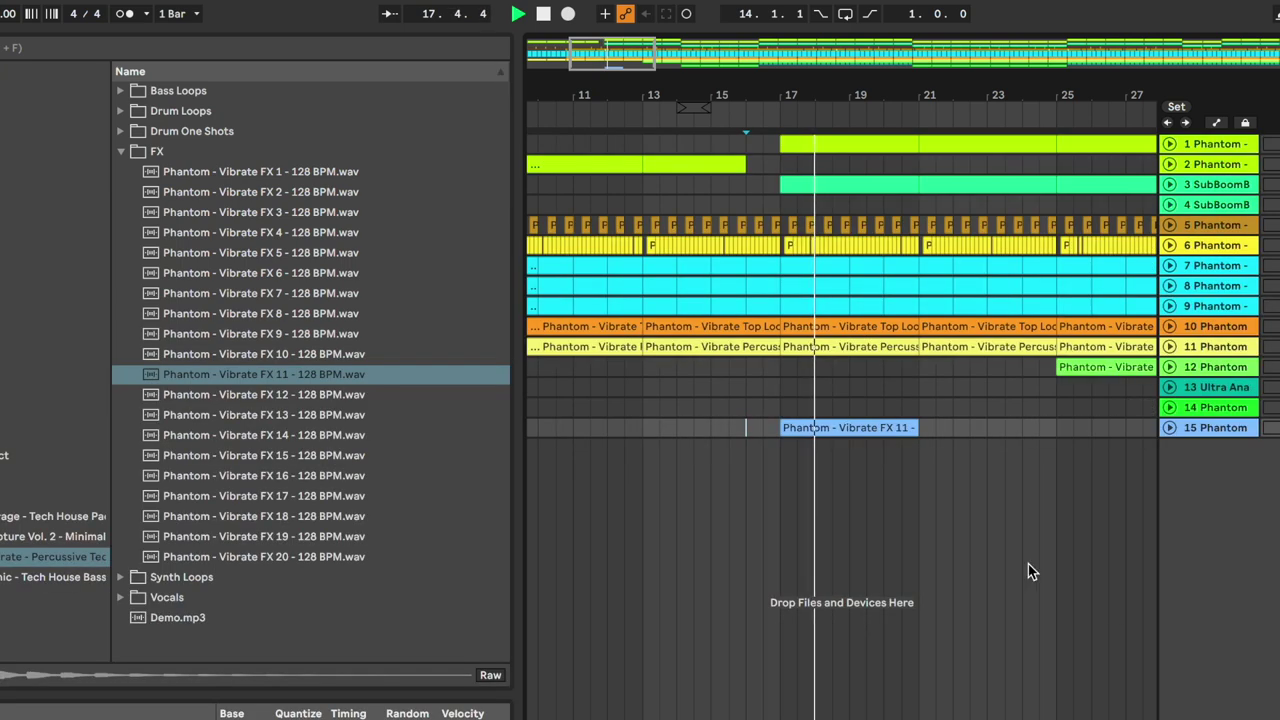
Remove the last beat before bar 25 from kick track 1 and sub bass track 3, and play back the gap.
left_click(1230, 189)
scroll(1009, 433, "right", 4)
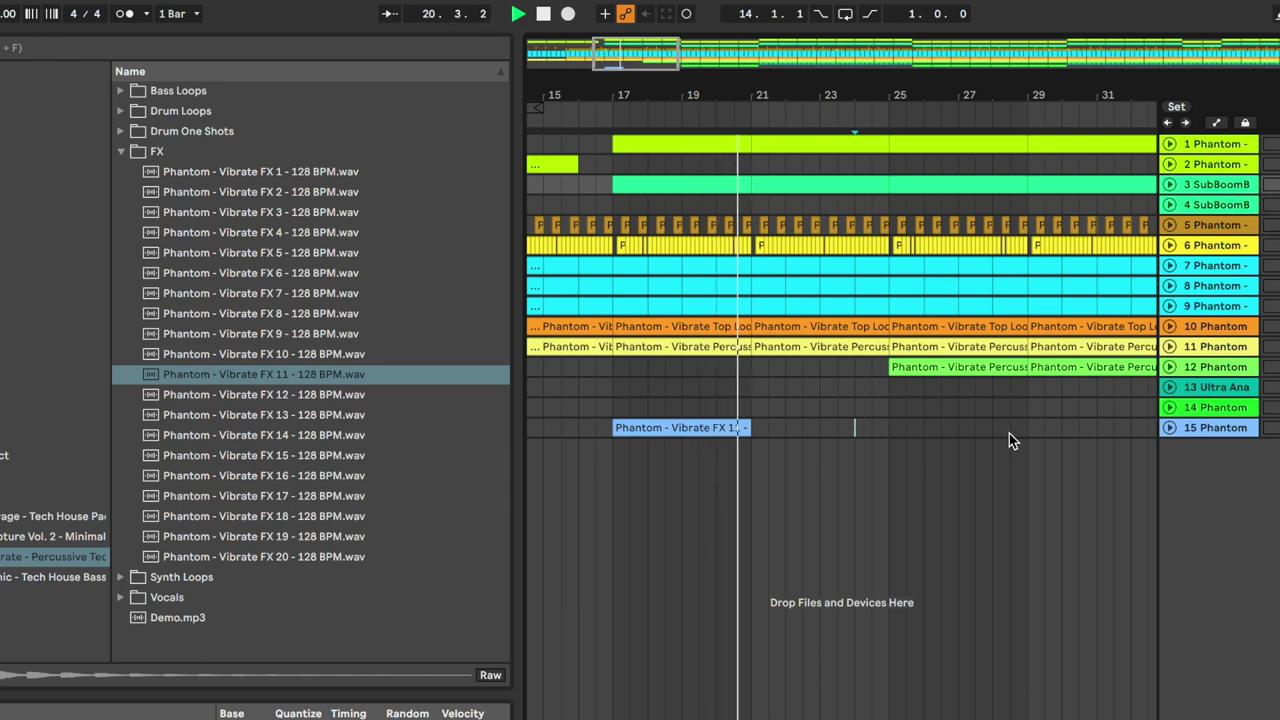
left_click(892, 406)
scroll(888, 396, "right", 1)
left_click(826, 162)
key("plus")
key("plus")
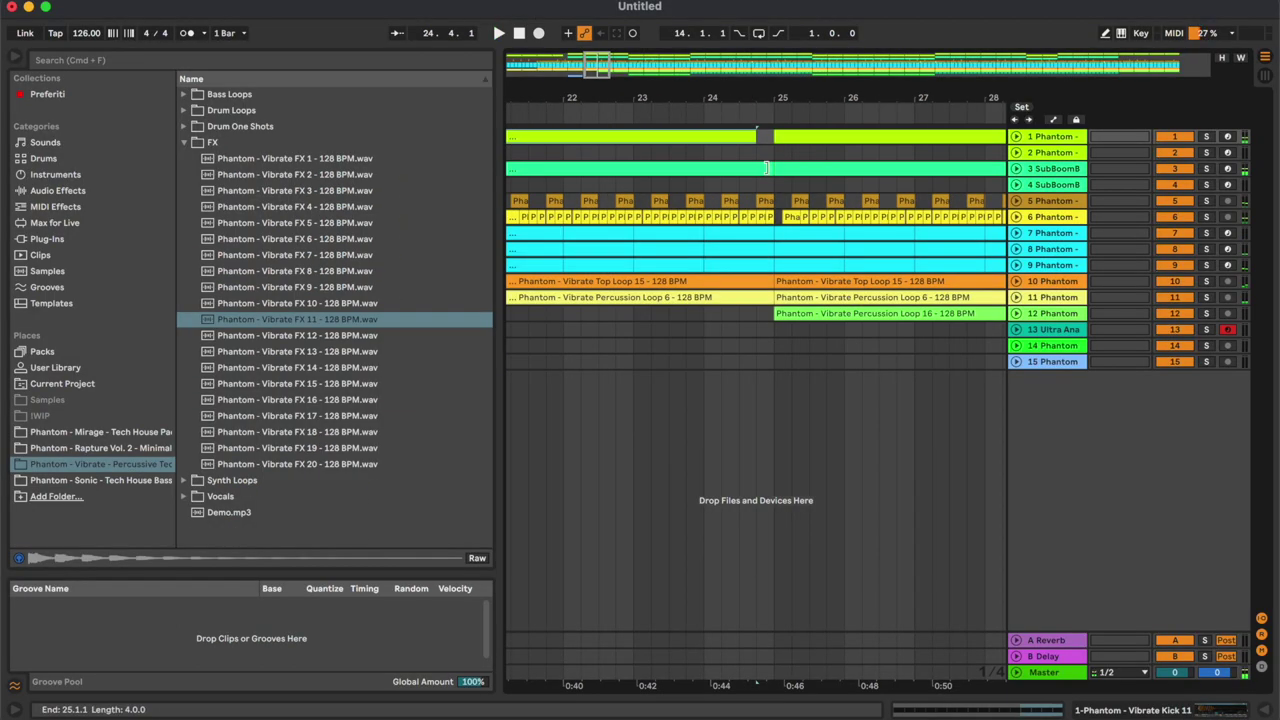
left_click_drag(771, 166, 757, 167)
left_click(755, 152)
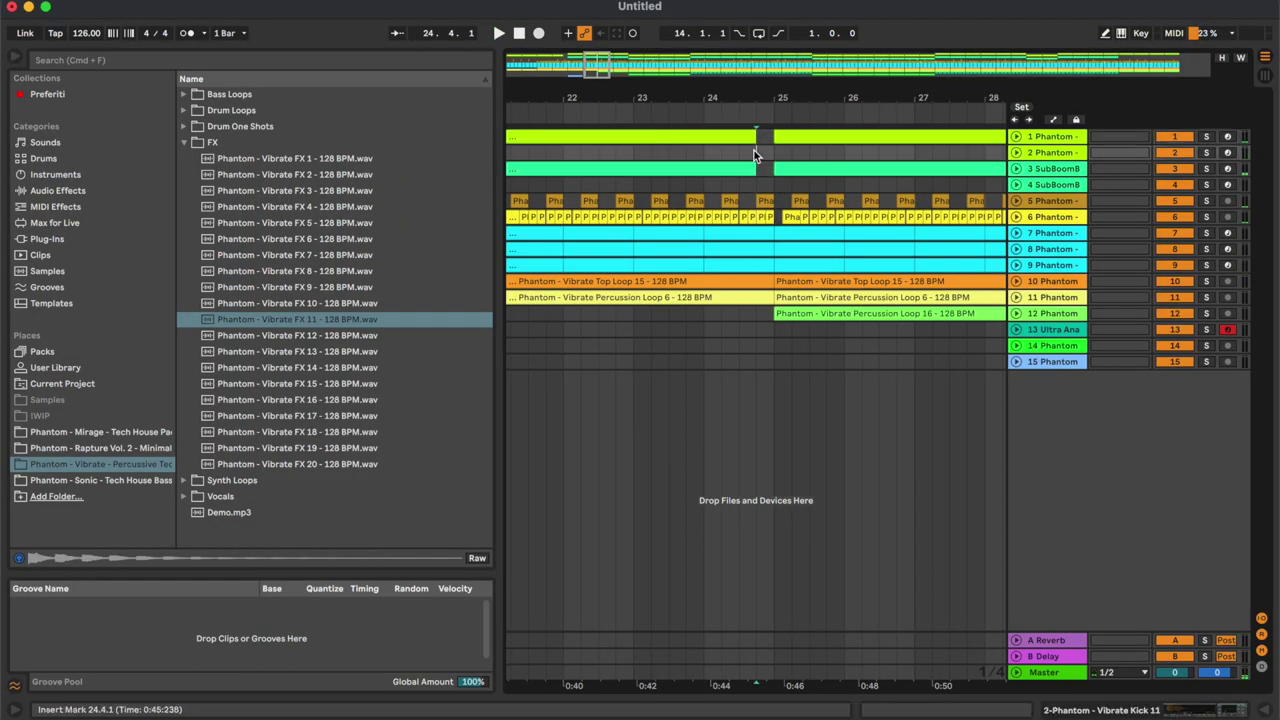
key("minus")
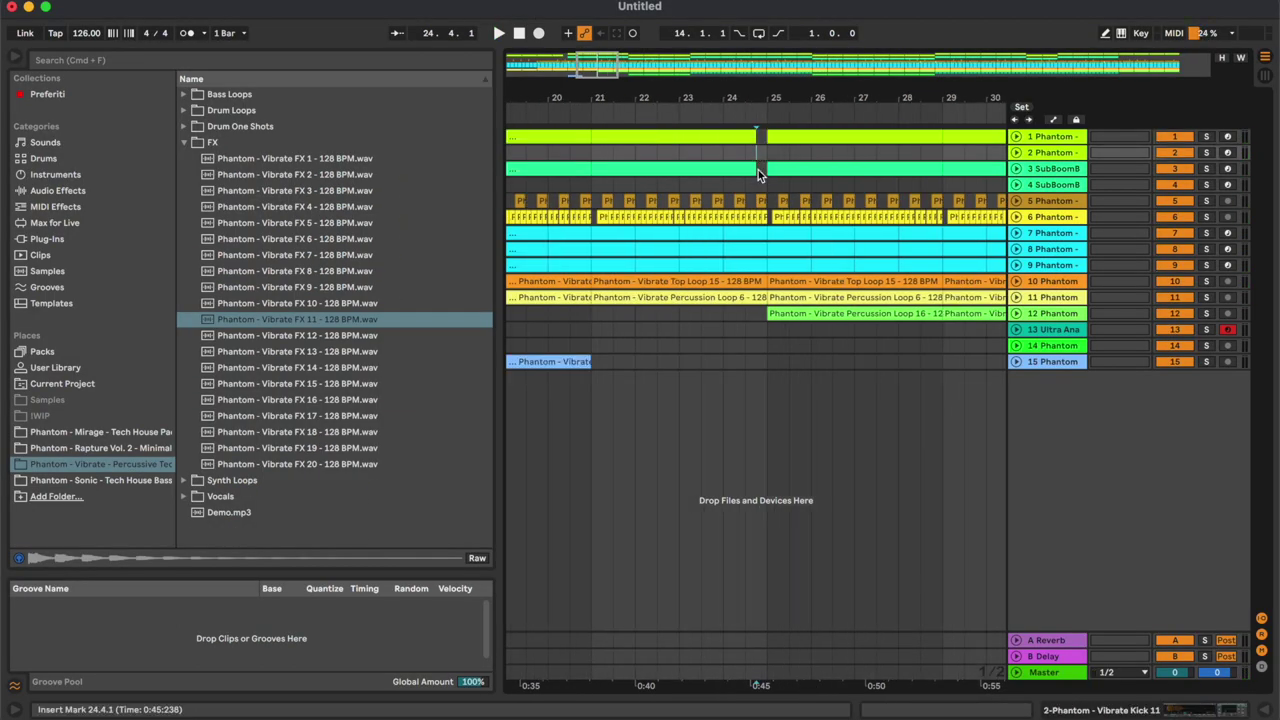
key("space")
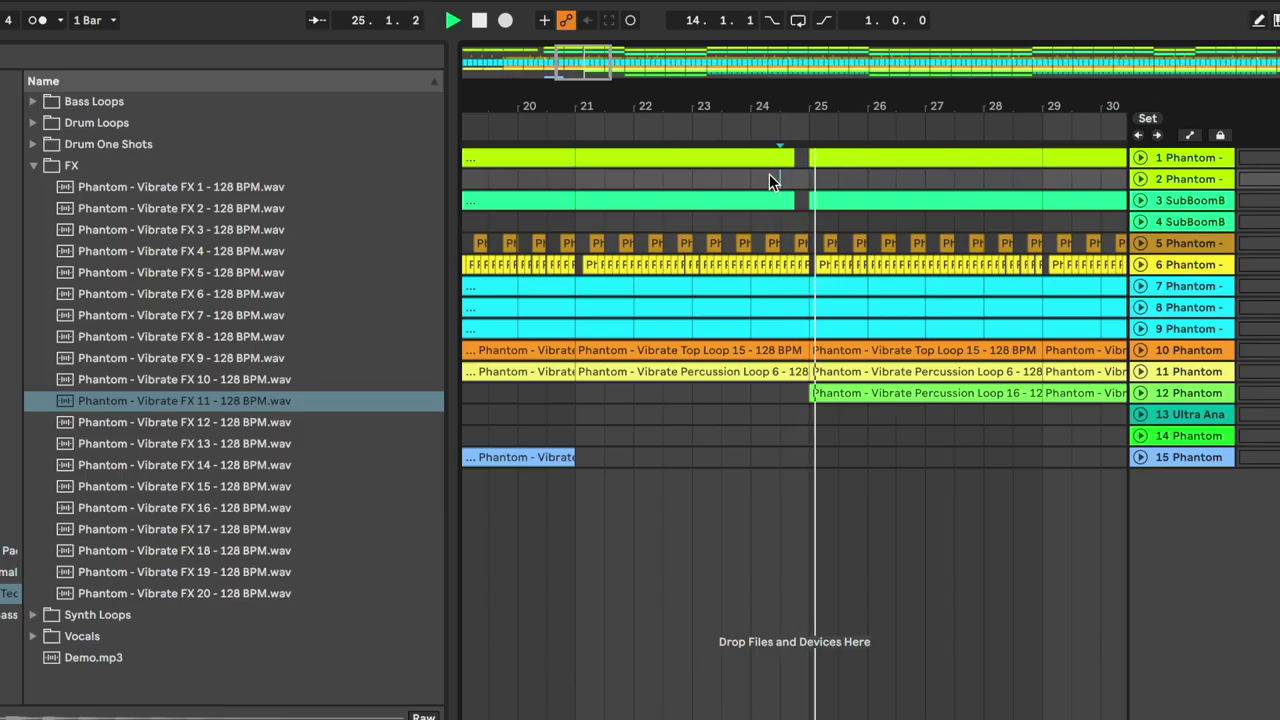
Switch bar 32 from the first kick and sub bass to tracks 2 and 4, and play back the change.
key("minus")
scroll(769, 182, "right", 4)
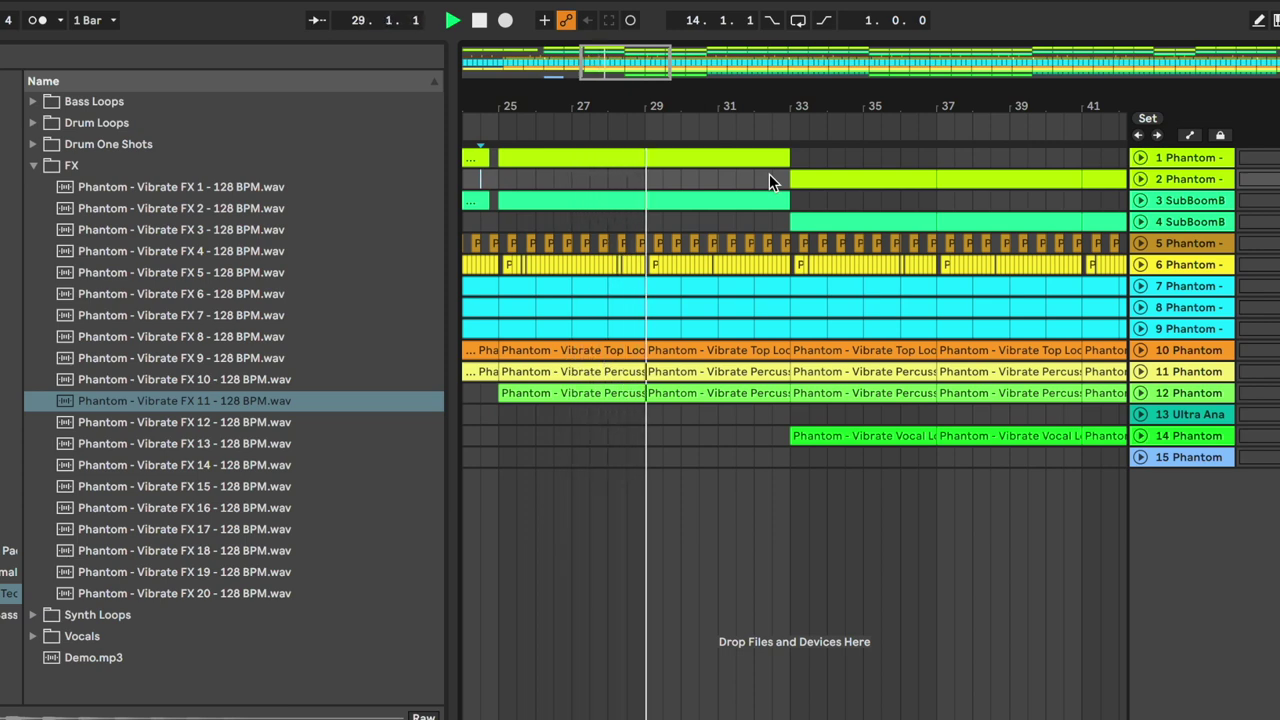
key("minus")
key("minus")
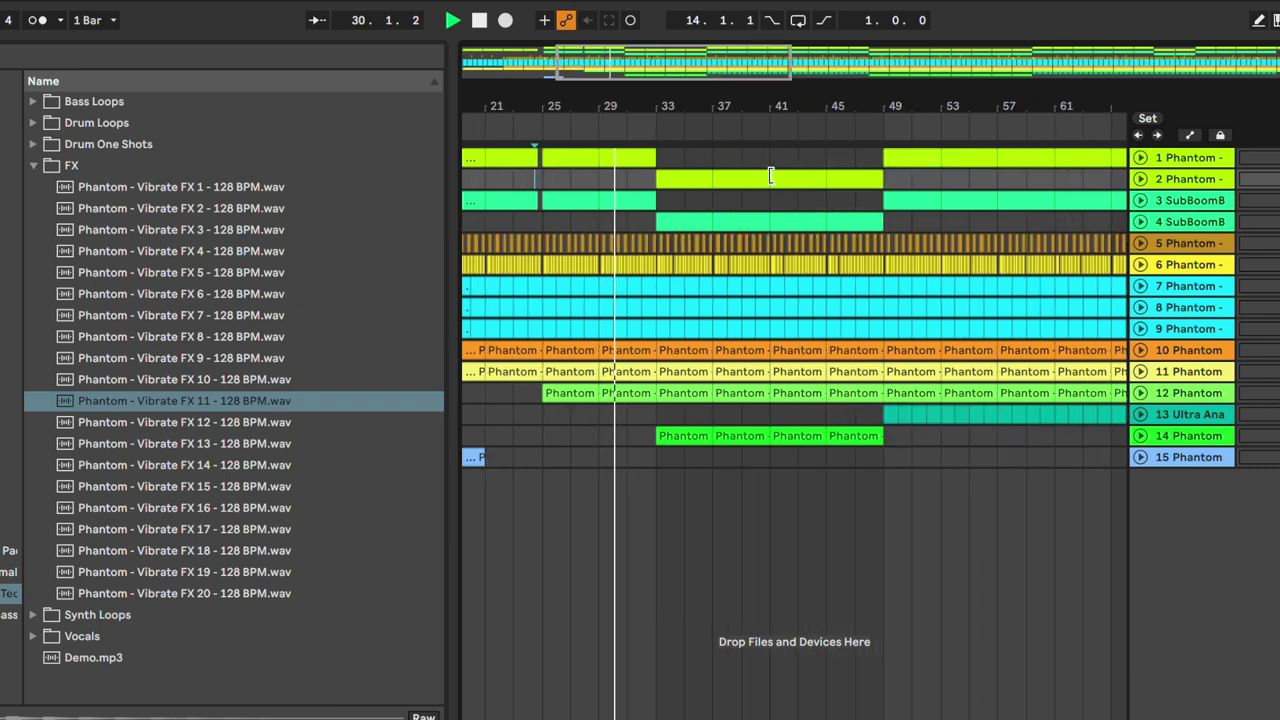
left_click_drag(637, 242, 690, 245)
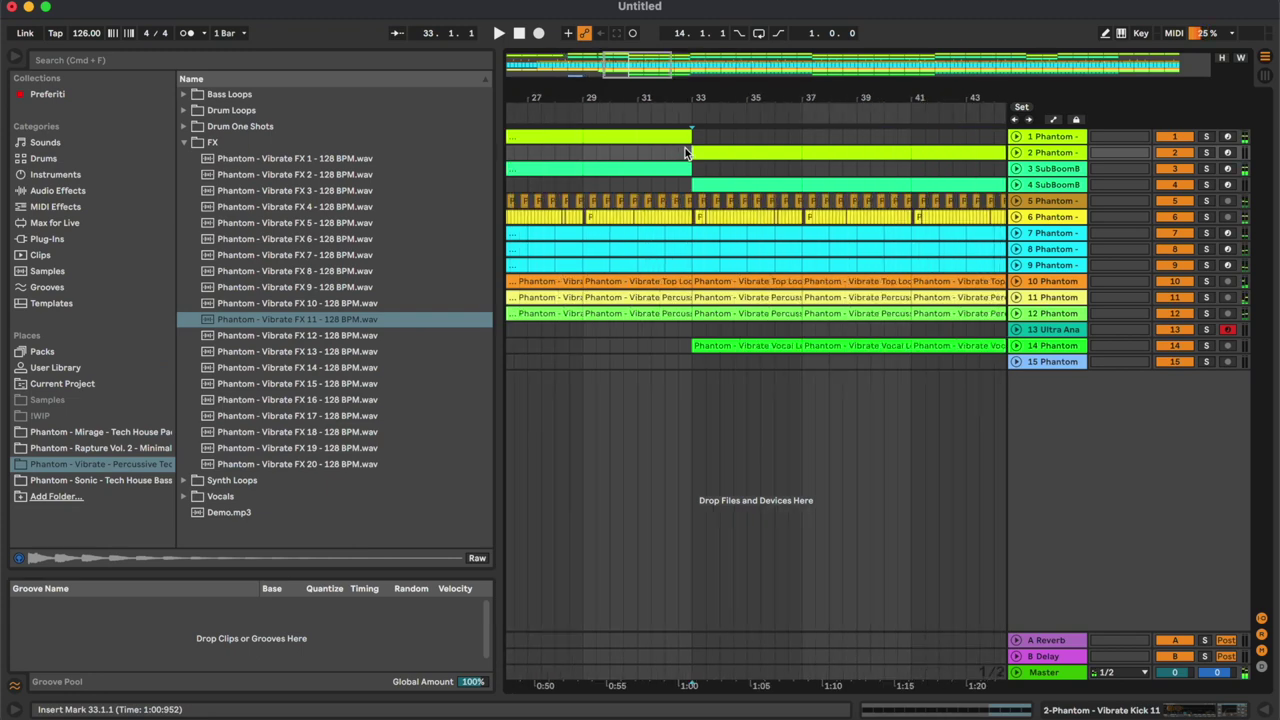
scroll(685, 152, "up", 3)
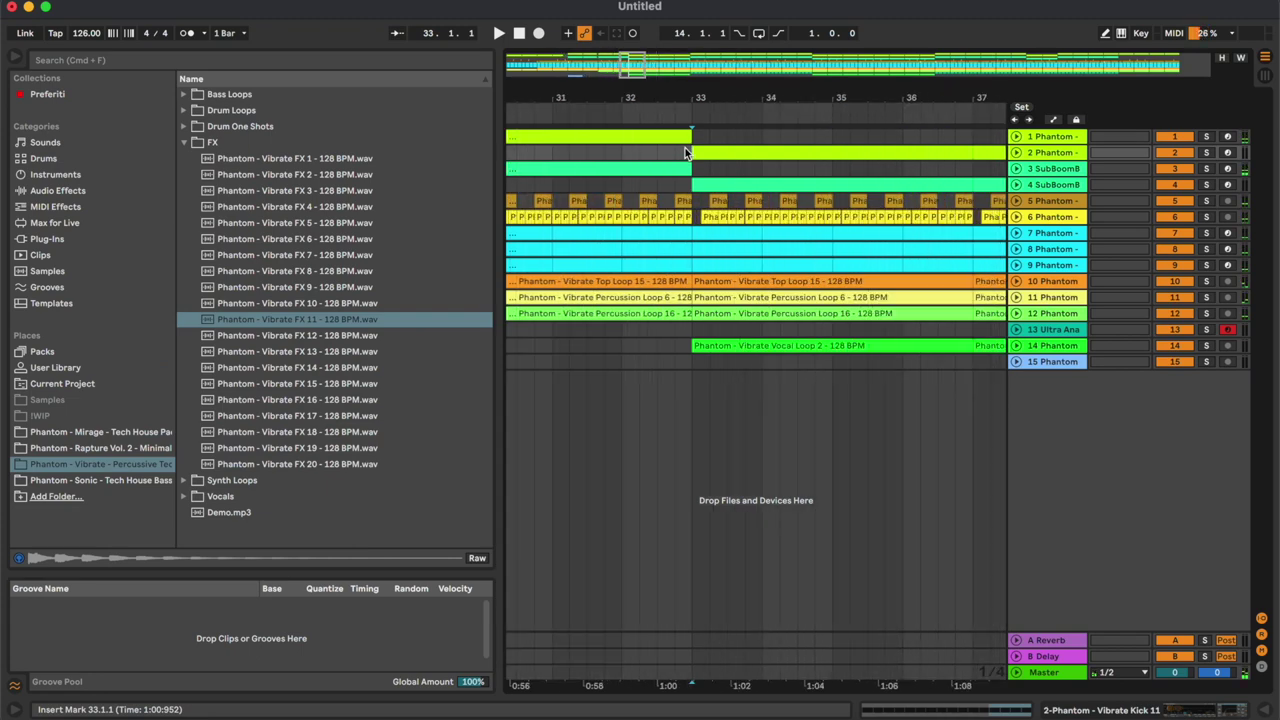
left_click(620, 134)
left_click_drag(651, 137, 647, 185)
left_click(611, 96)
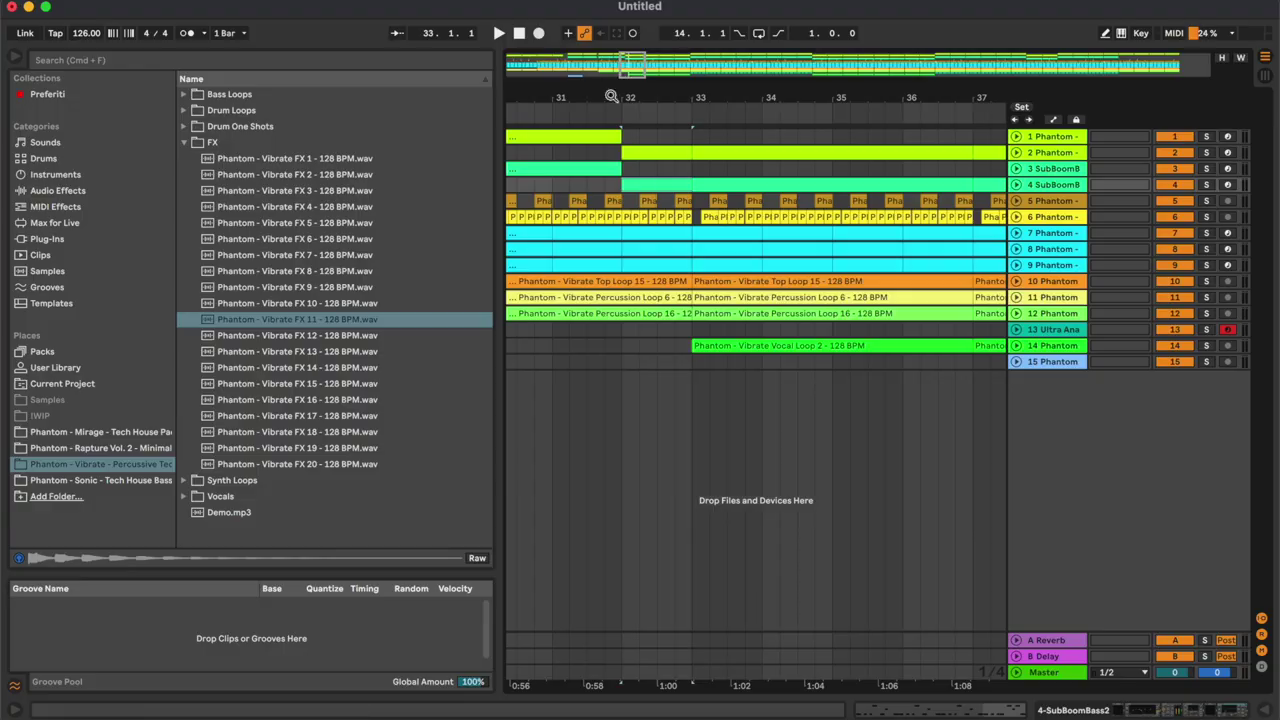
left_click(605, 112)
left_click_drag(633, 63, 630, 62)
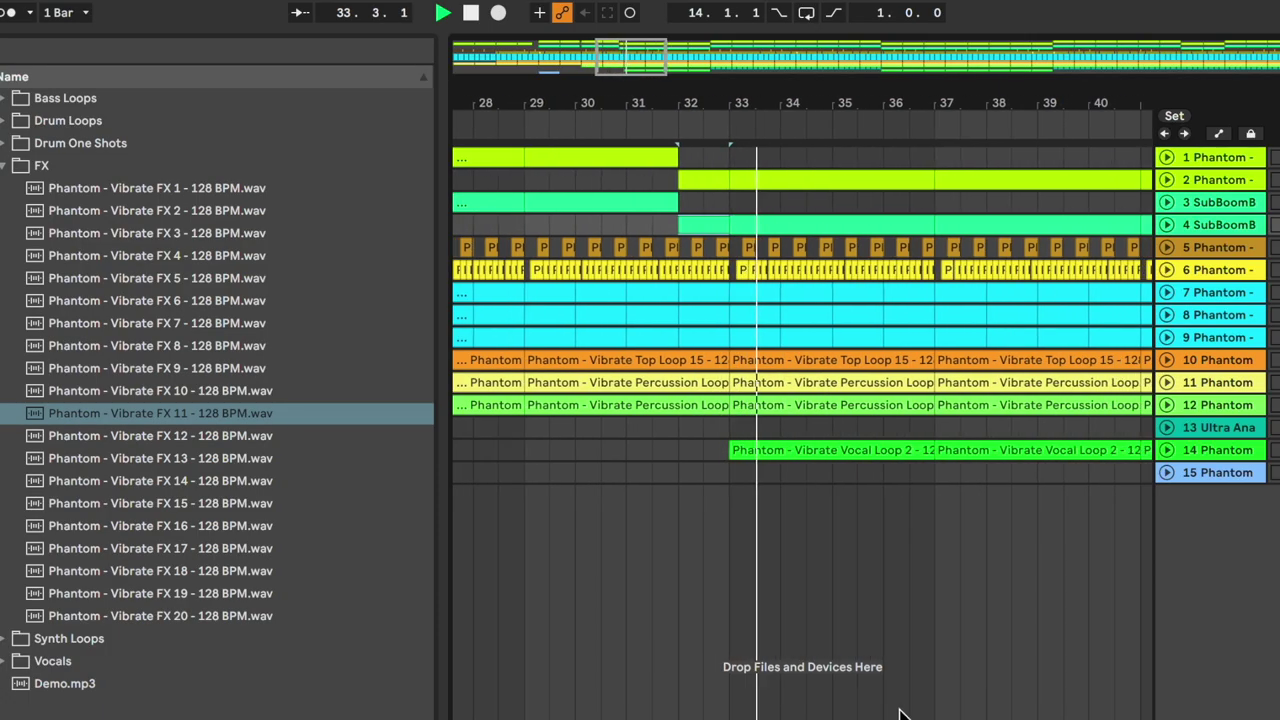
Listen to the arrangement past bar 33 until about bar 37, and collapse the FX folder.
key("minus")
key("minus")
key("minus")
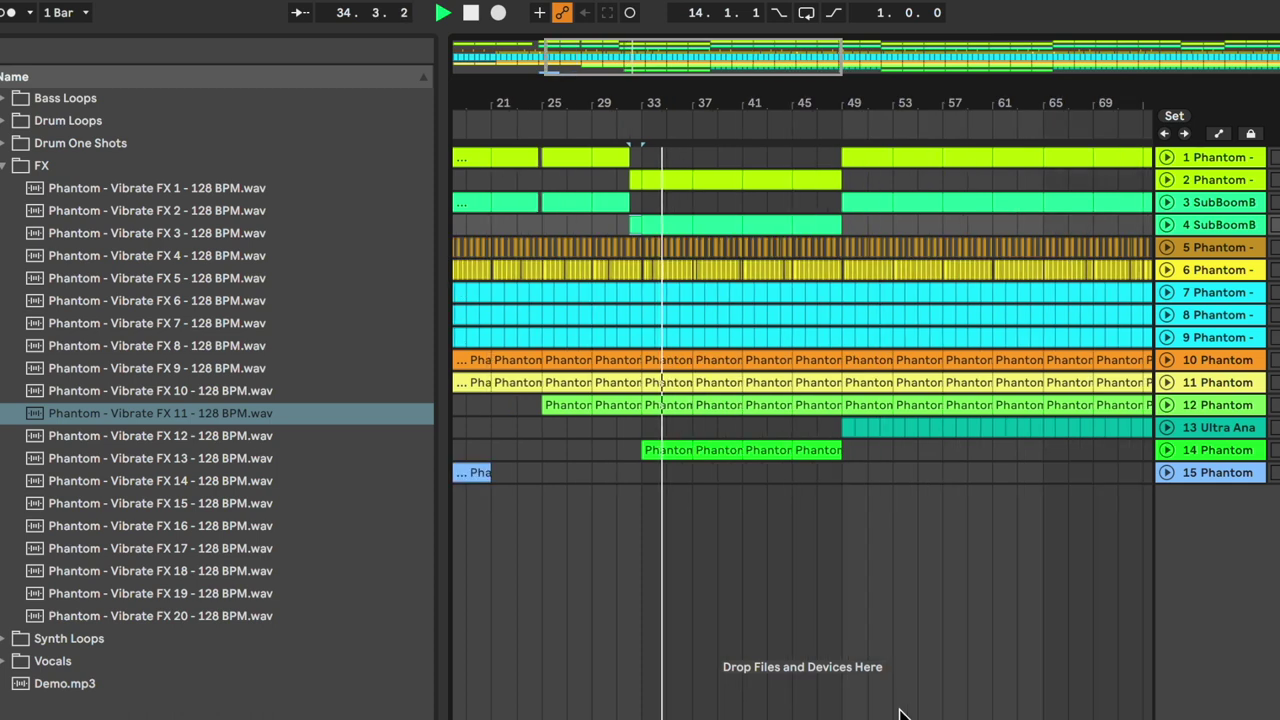
scroll(900, 714, "left", 1)
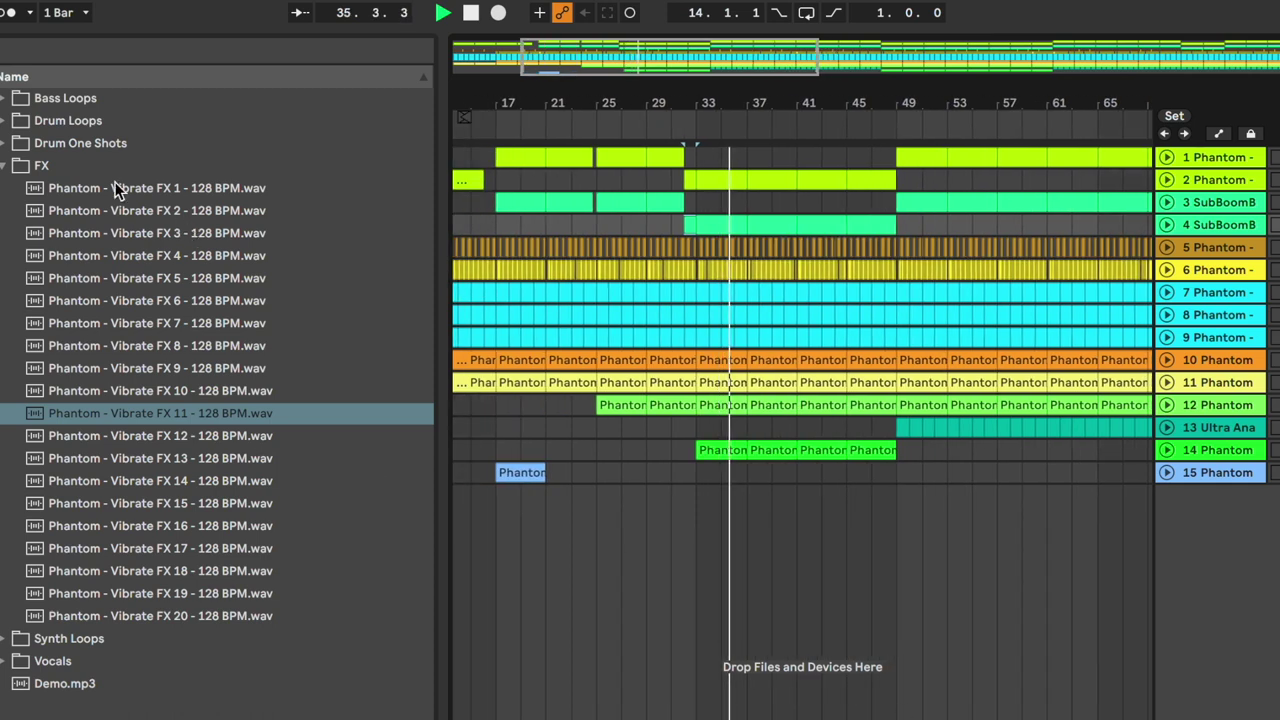
double_click(79, 160)
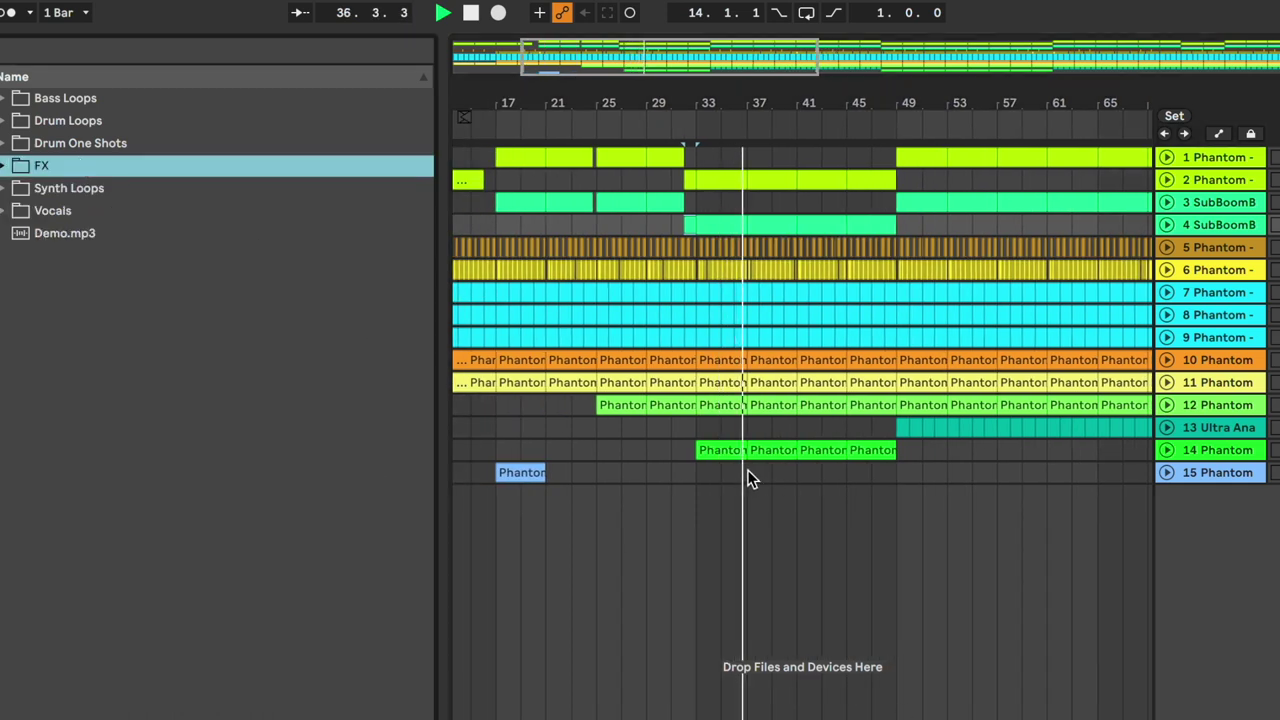
scroll(692, 461, "right", 1)
key("space")
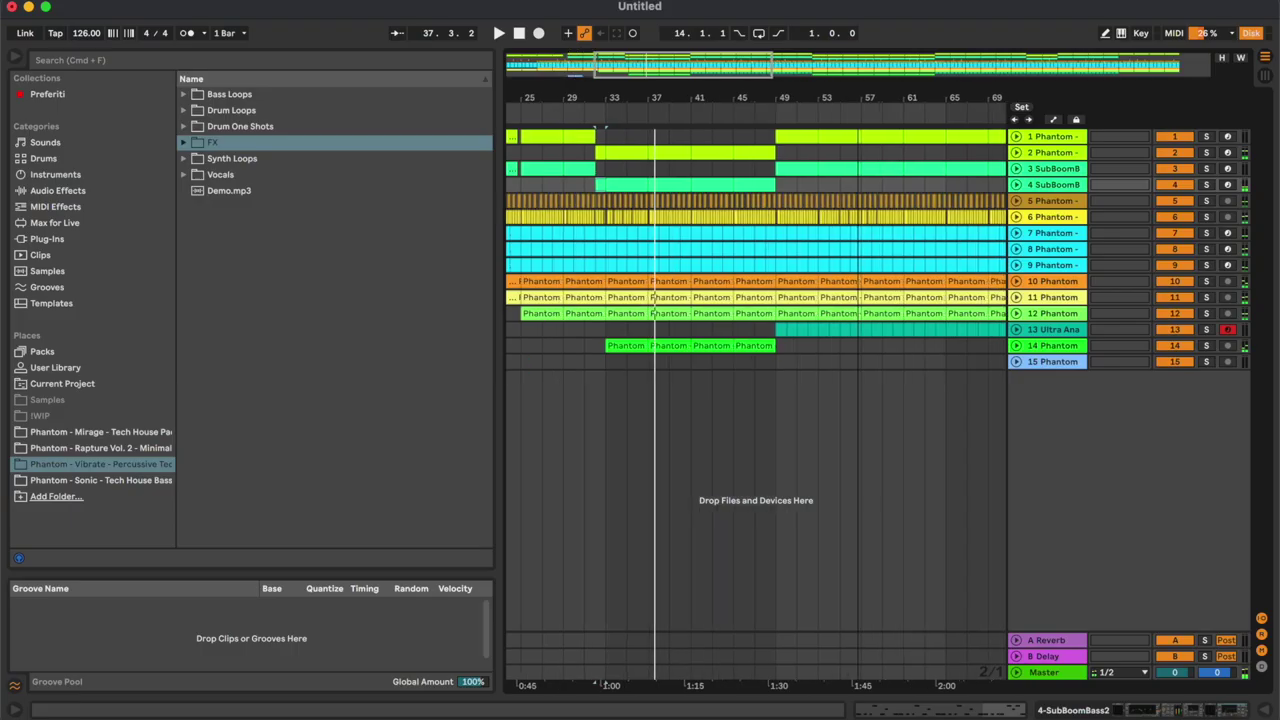
Insert a new audio track below FX track 15.
scroll(806, 246, "up", 3)
scroll(850, 247, "right", 2)
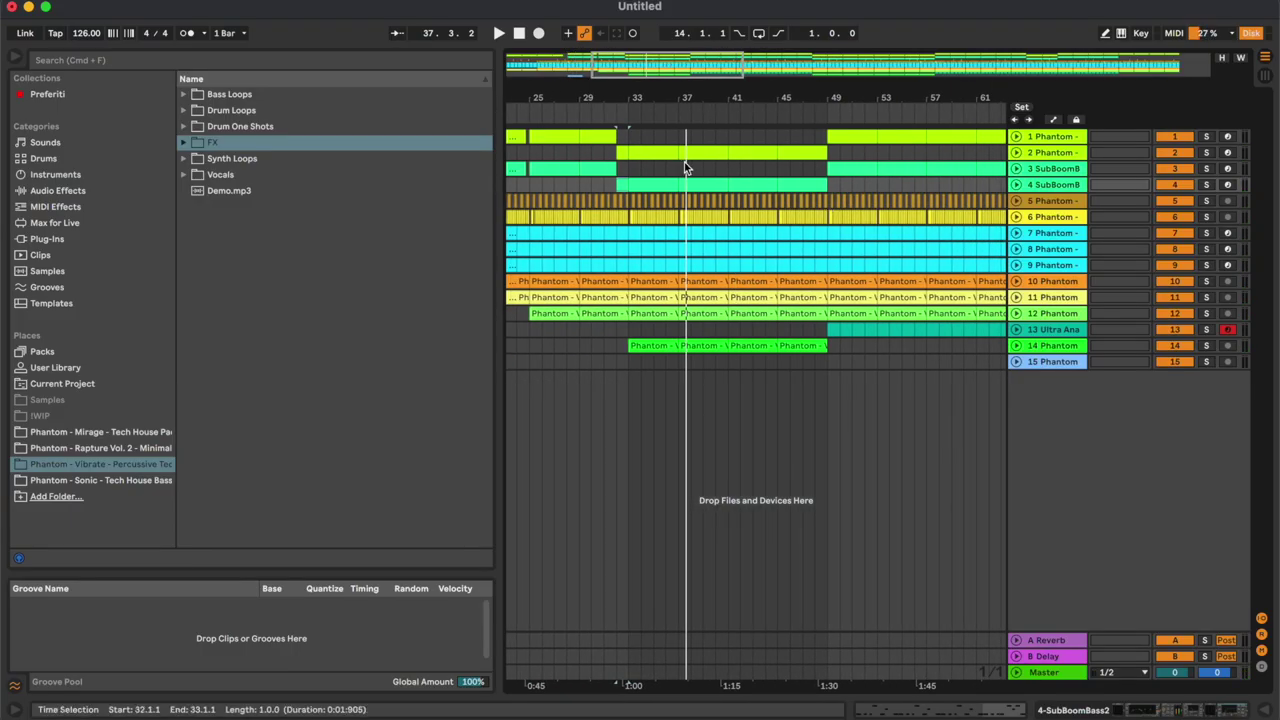
scroll(637, 151, "left", 5)
left_click(637, 151)
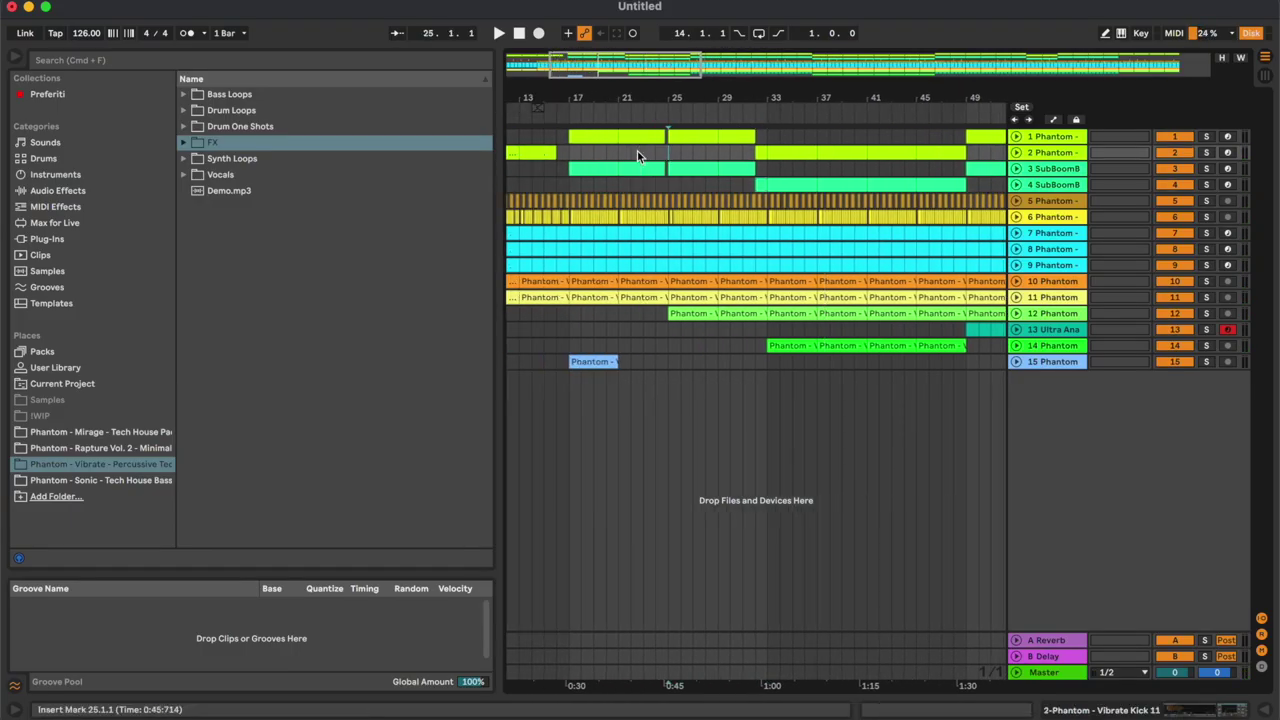
left_click(669, 367)
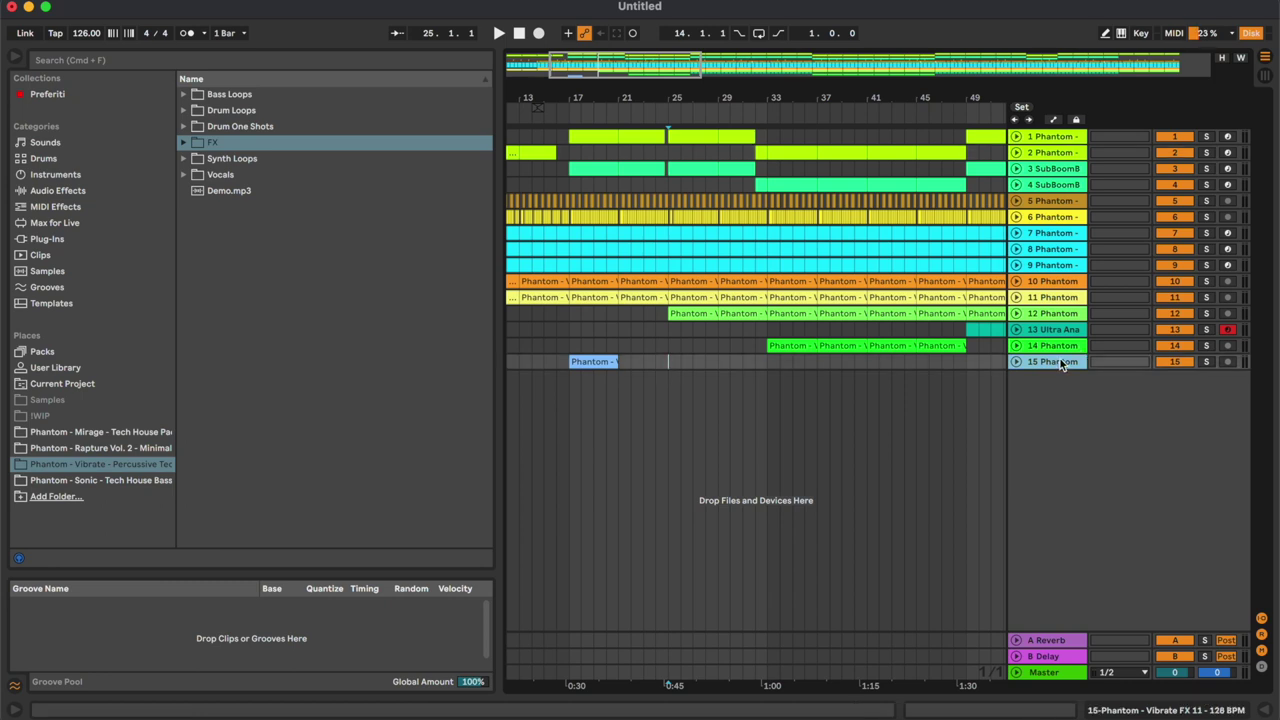
key("super+t")
Audition samples in the FX folder and place Phantom - Vibrate FX 18 on the new track at bar 25.
left_click(230, 143)
left_click(323, 382)
key("Down")
key("Down")
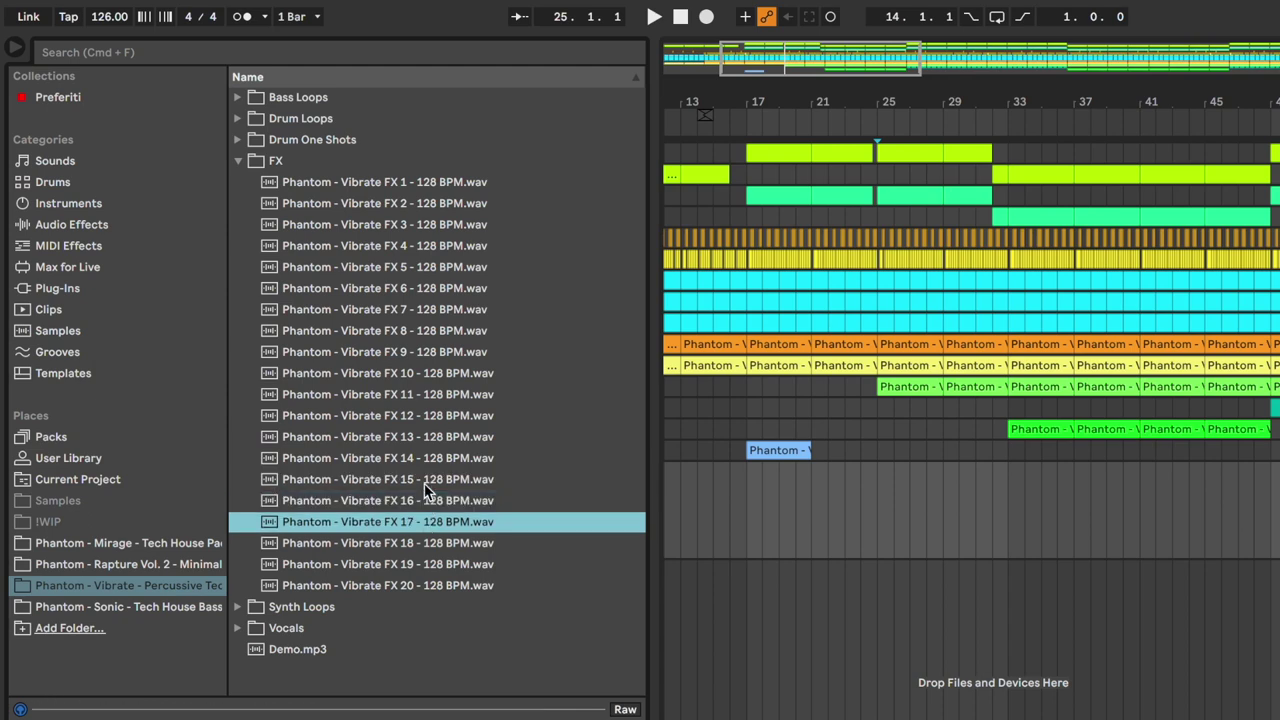
key("Down")
left_click_drag(463, 536, 885, 514)
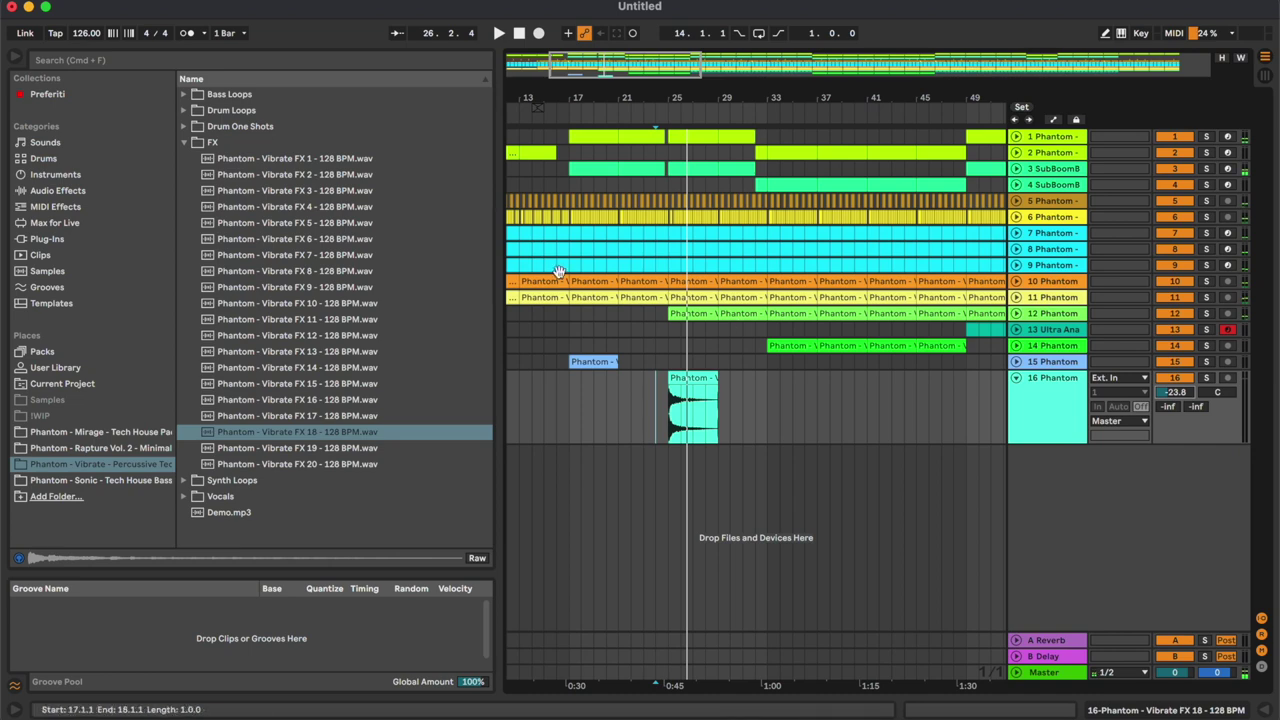
Audition the first FX samples and place Phantom - Vibrate FX 3 on a new audio track from bar 29 to bar 33.
left_click(335, 176)
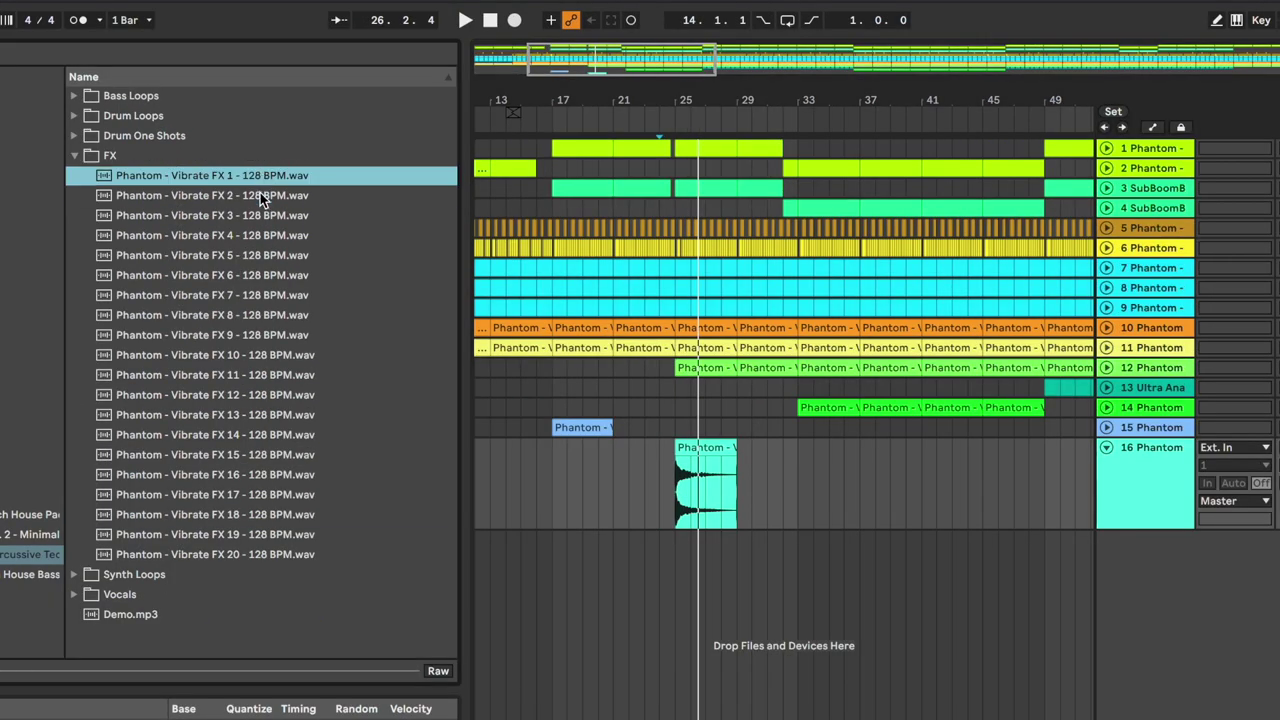
key("Down")
key("Down")
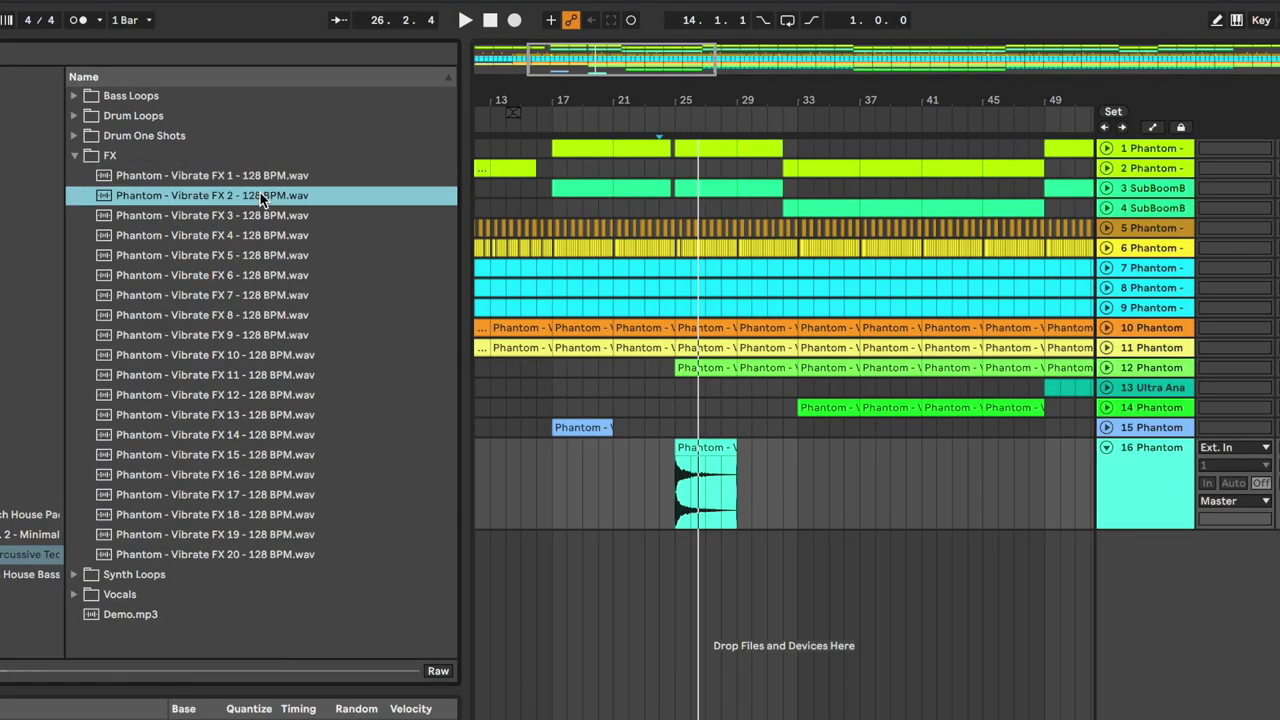
left_click_drag(289, 214, 734, 563)
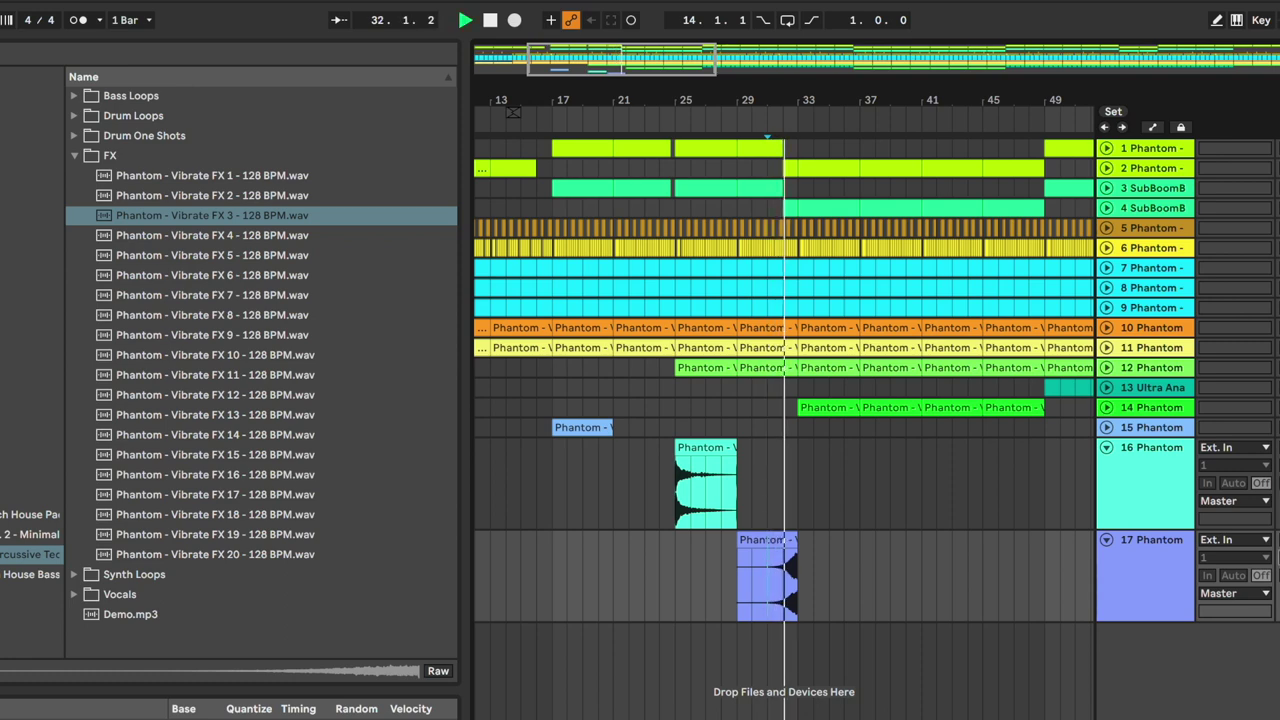
Fold tracks 16 and 17, and replay the FX 3 riser into bar 33.
left_click(1148, 575)
key("Left")
key("Up")
key("Left")
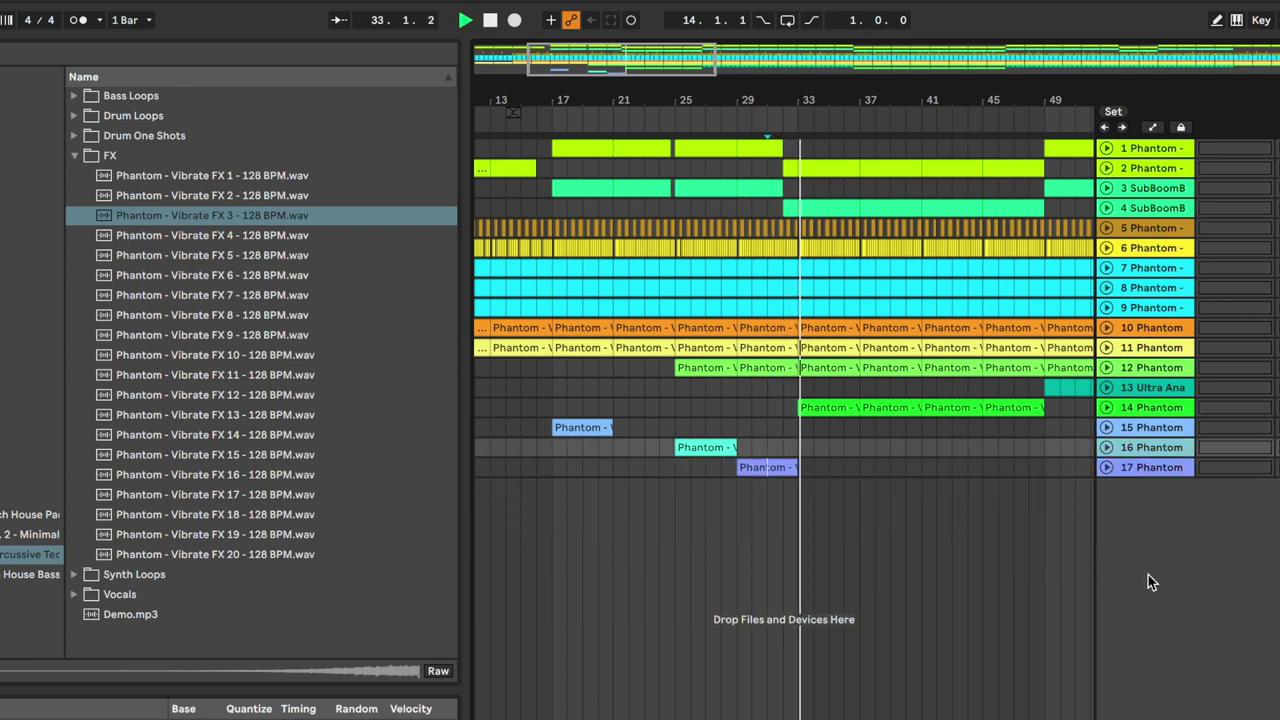
key("Down")
key("Right")
key("space")
key("space")
left_click(1179, 490)
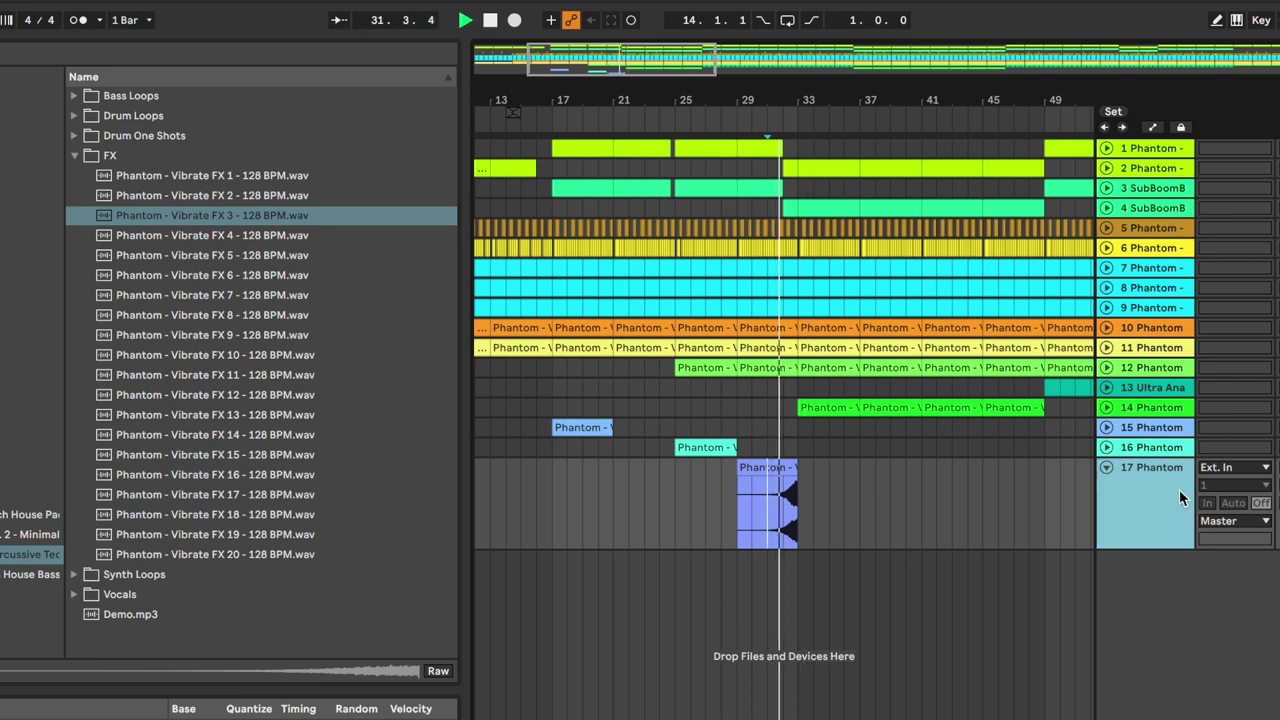
key("Left")
Play the FX 3 riser from bar 31 to check the transition.
left_click(800, 530)
key("plus")
key("plus")
key("plus")
left_click(672, 530)
key("space")
key("space")
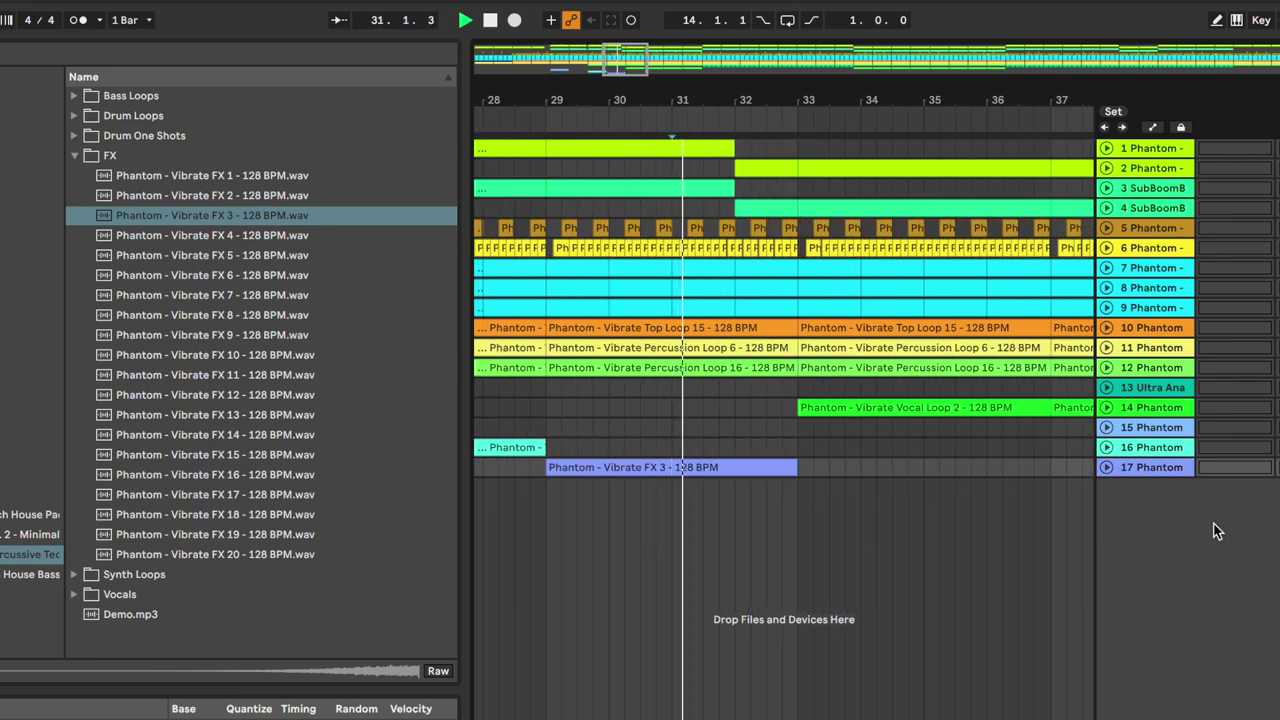
Adjust the volume of track 17 during playback, and fold the track.
left_click(1163, 471)
key("Right")
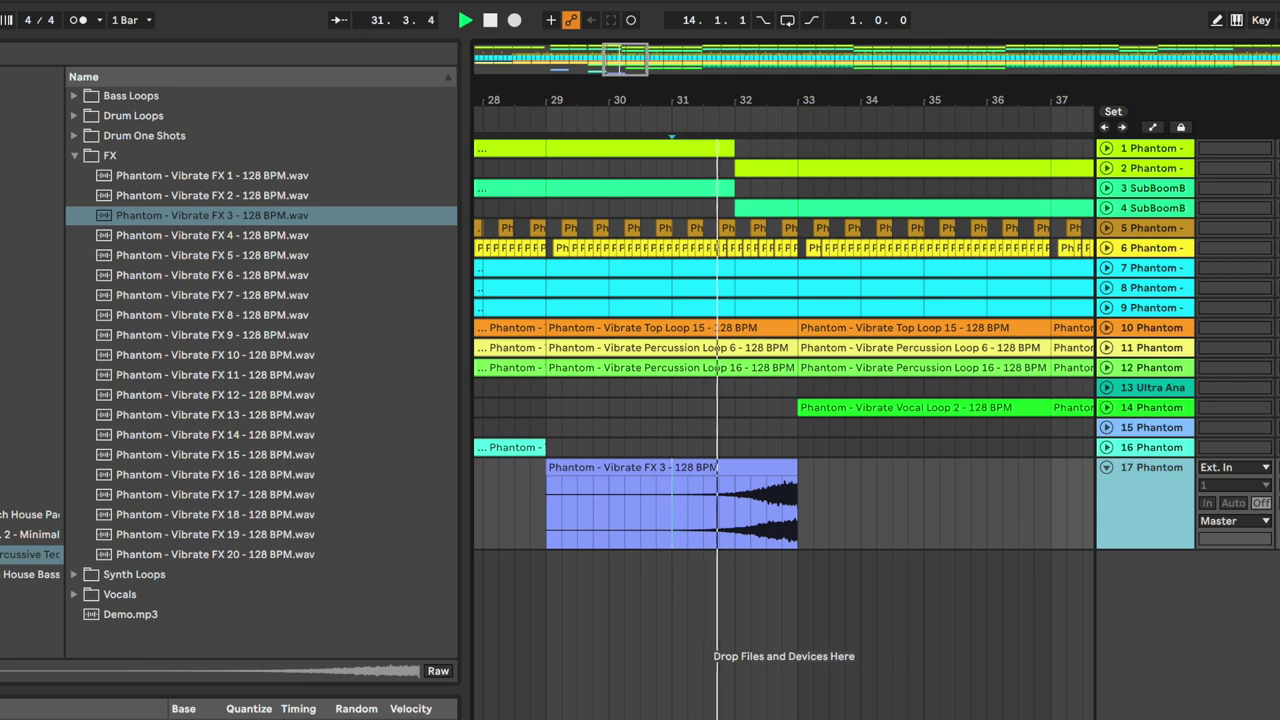
left_click(1279, 485)
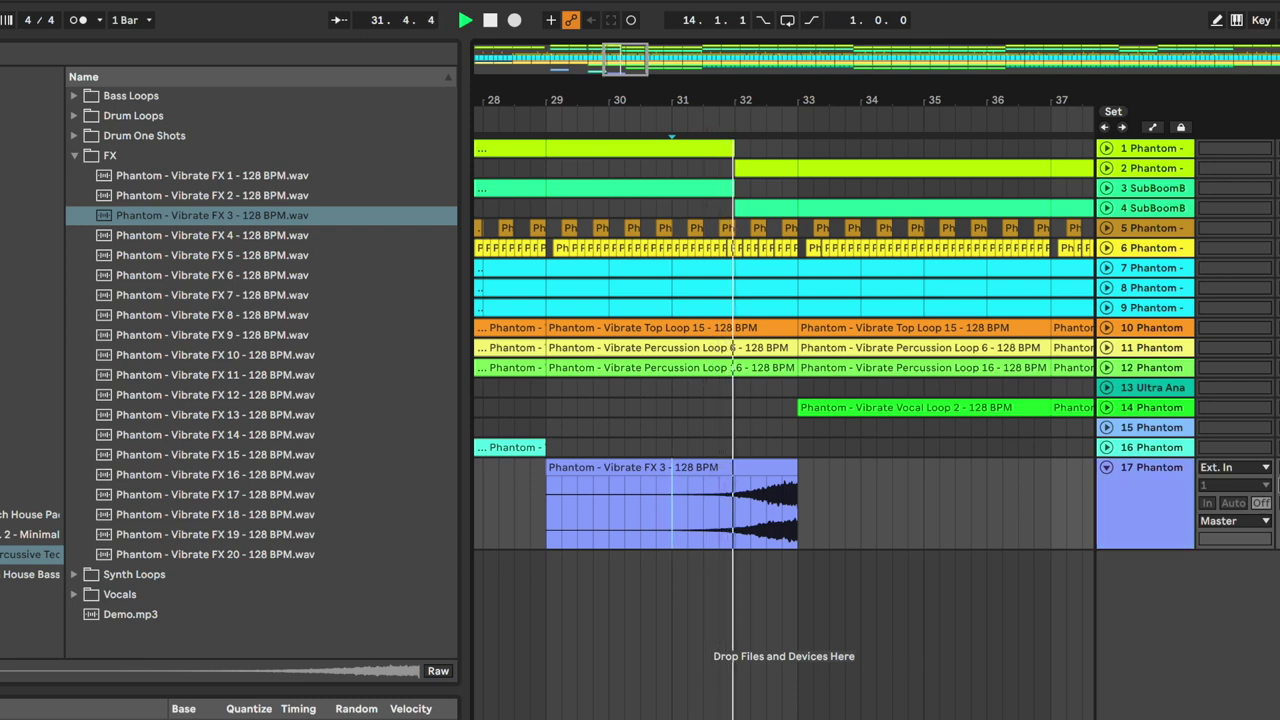
left_click(1106, 467)
key("space")
Audition FX samples 8 to 12, place Phantom - Vibrate FX 12 on a new audio track at bar 33, and play from bar 32.
left_click(275, 314)
key("Down")
key("Down")
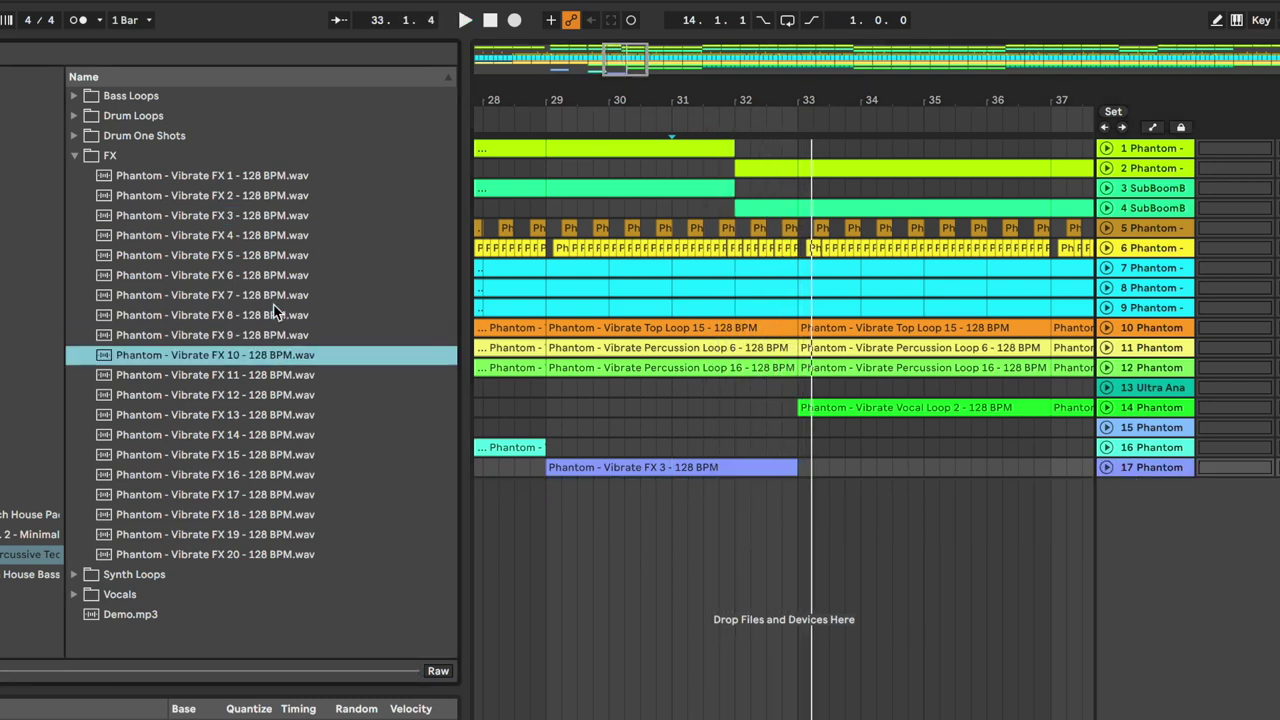
key("Down")
key("Down")
mouse_move(333, 415)
left_mouse_down()
mouse_move(714, 449)
mouse_move(798, 531)
left_mouse_up()
left_click(731, 533)
key("space")
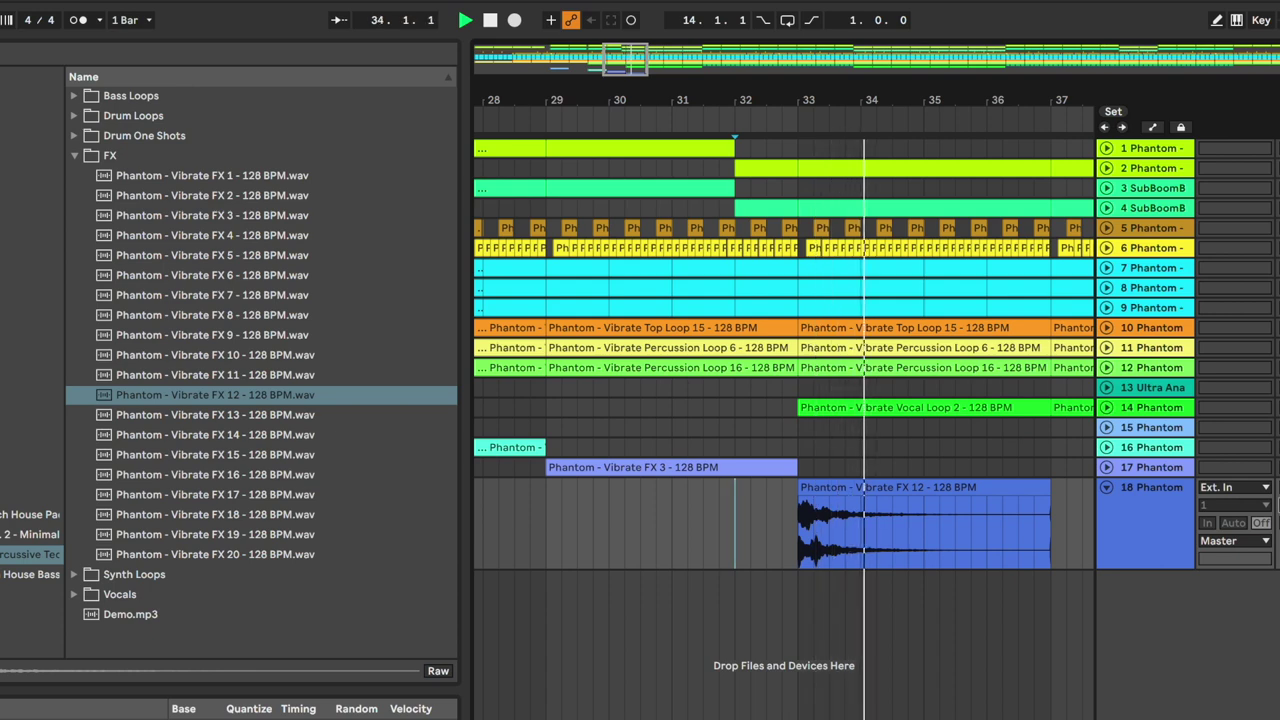
Fold track 18, unfold vocal loop track 14, and stop playback.
left_click(1106, 487)
left_click(1106, 407)
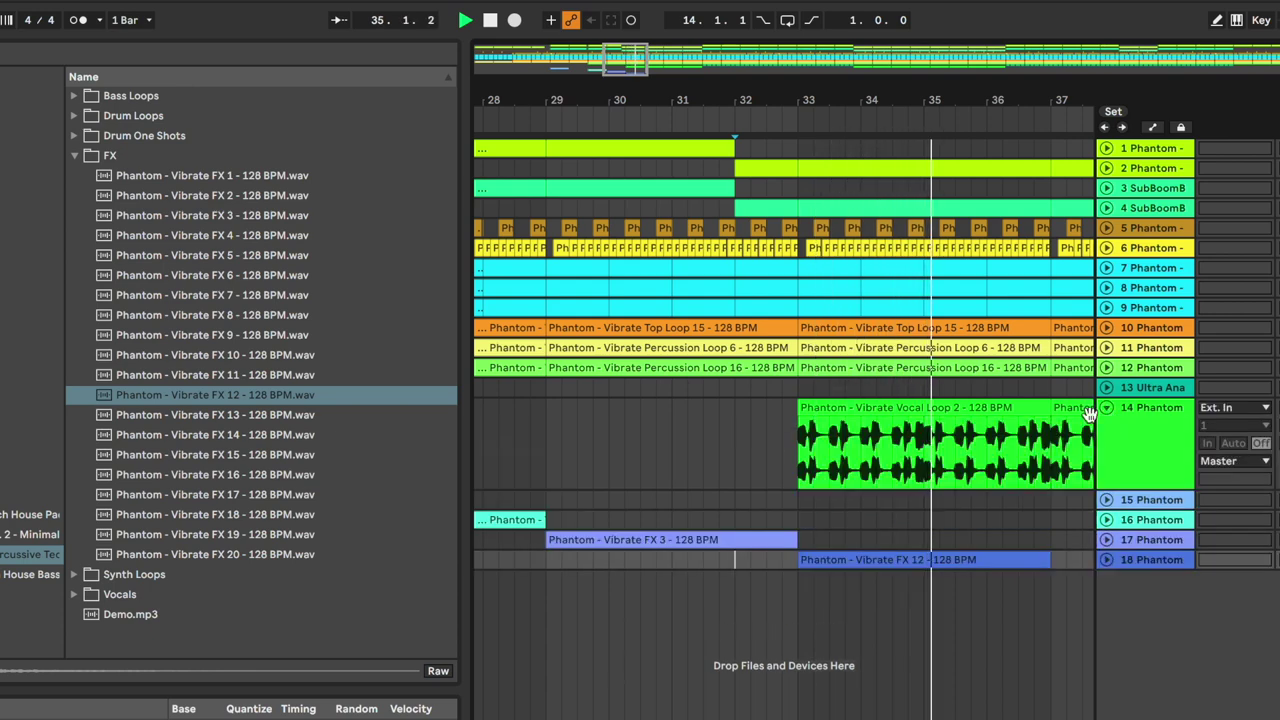
key("space")
Examine the Vocal Loop 2 waveform on track 14 and play it soloed from bar 36 to find a usable phrase.
left_click(1003, 458)
scroll(1000, 460, "down", 3)
scroll(998, 460, "left", 2)
scroll(994, 460, "right", 2)
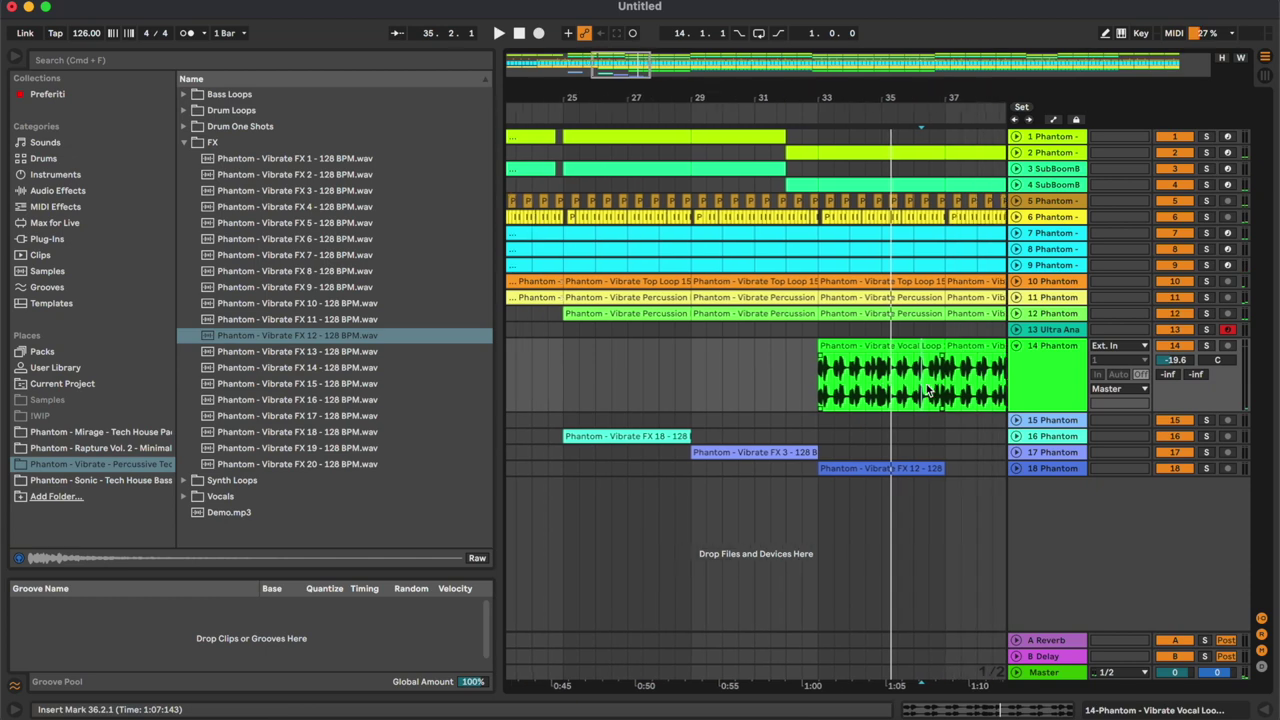
scroll(926, 386, "right", 2)
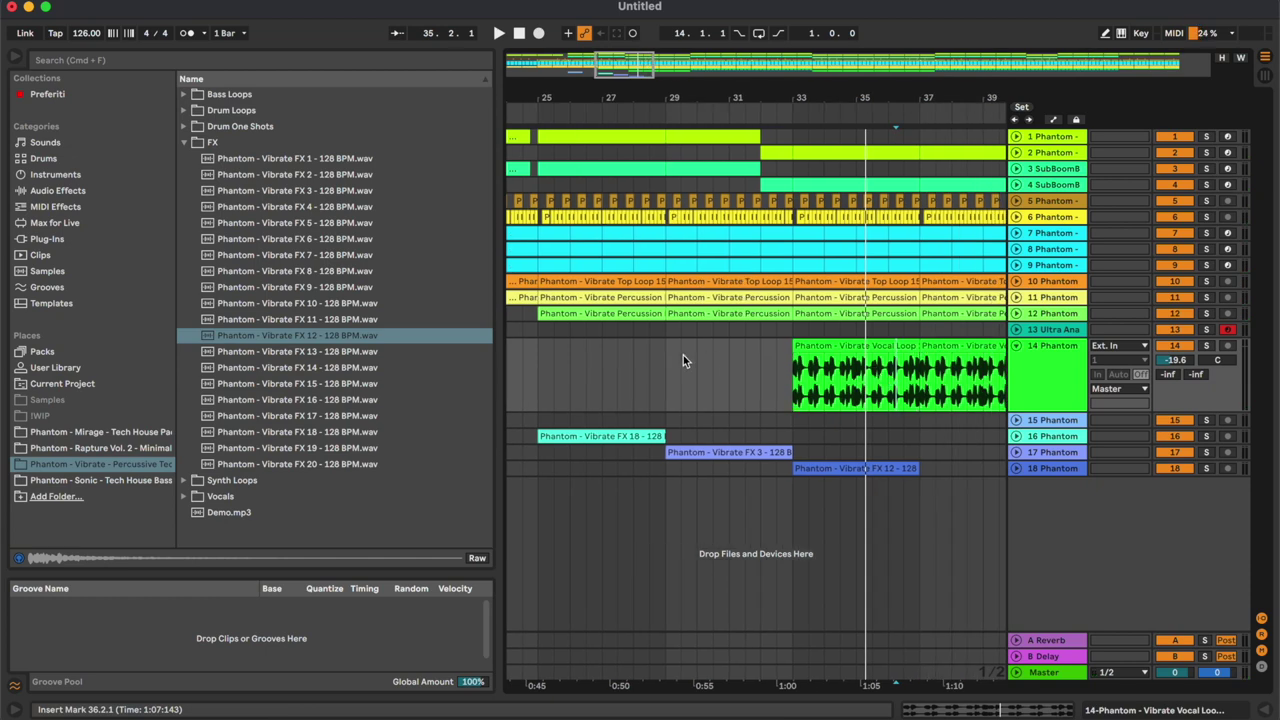
scroll(684, 357, "left", 3)
scroll(684, 357, "right", 2)
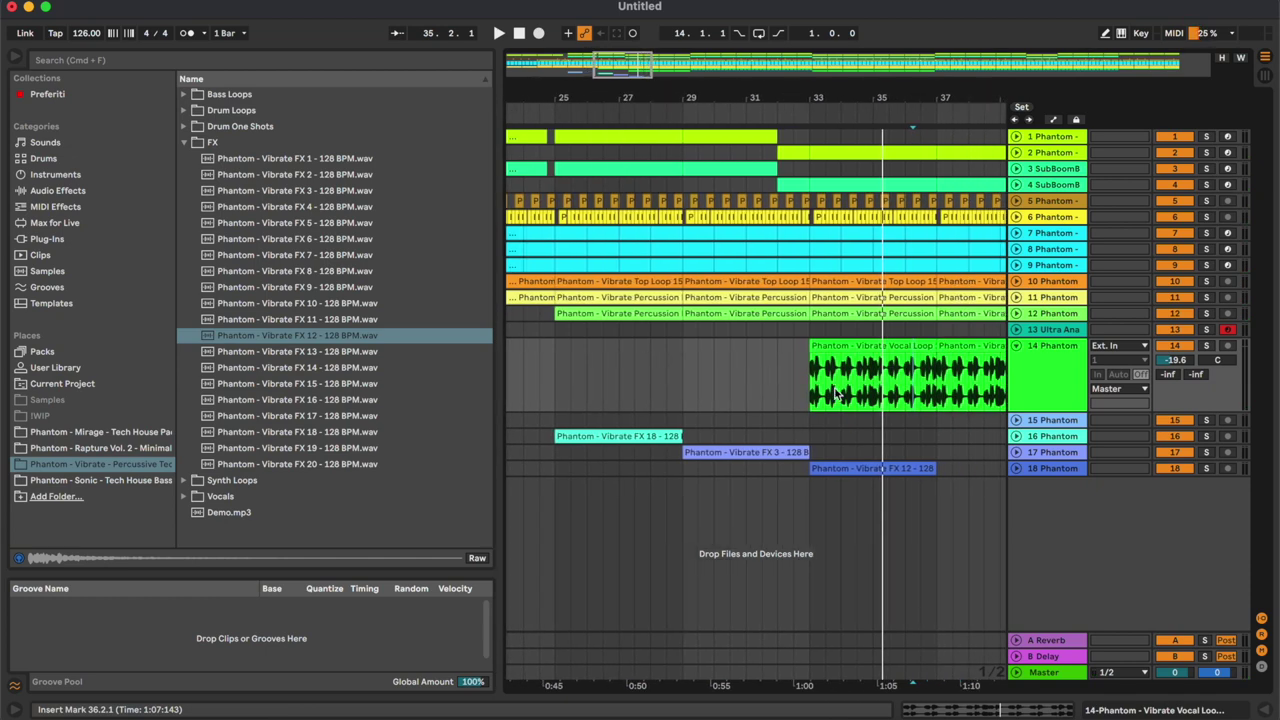
left_click(912, 372)
scroll(913, 371, "up", 4)
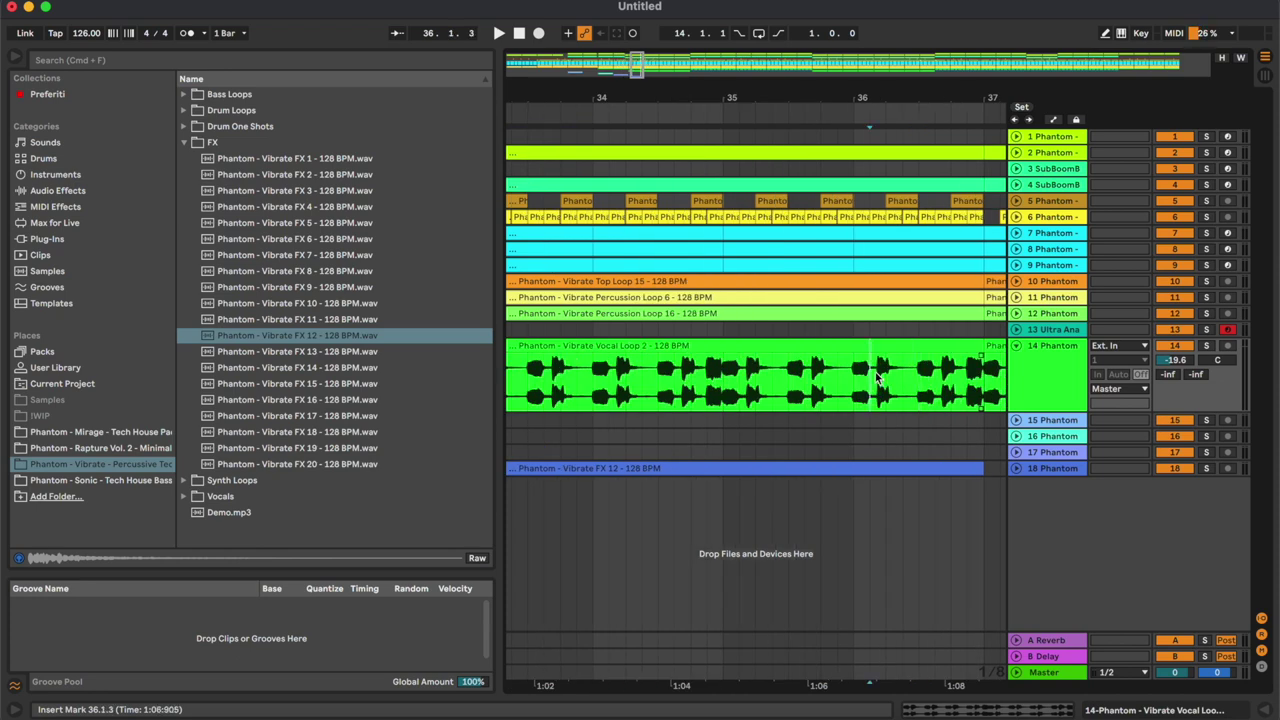
key("space")
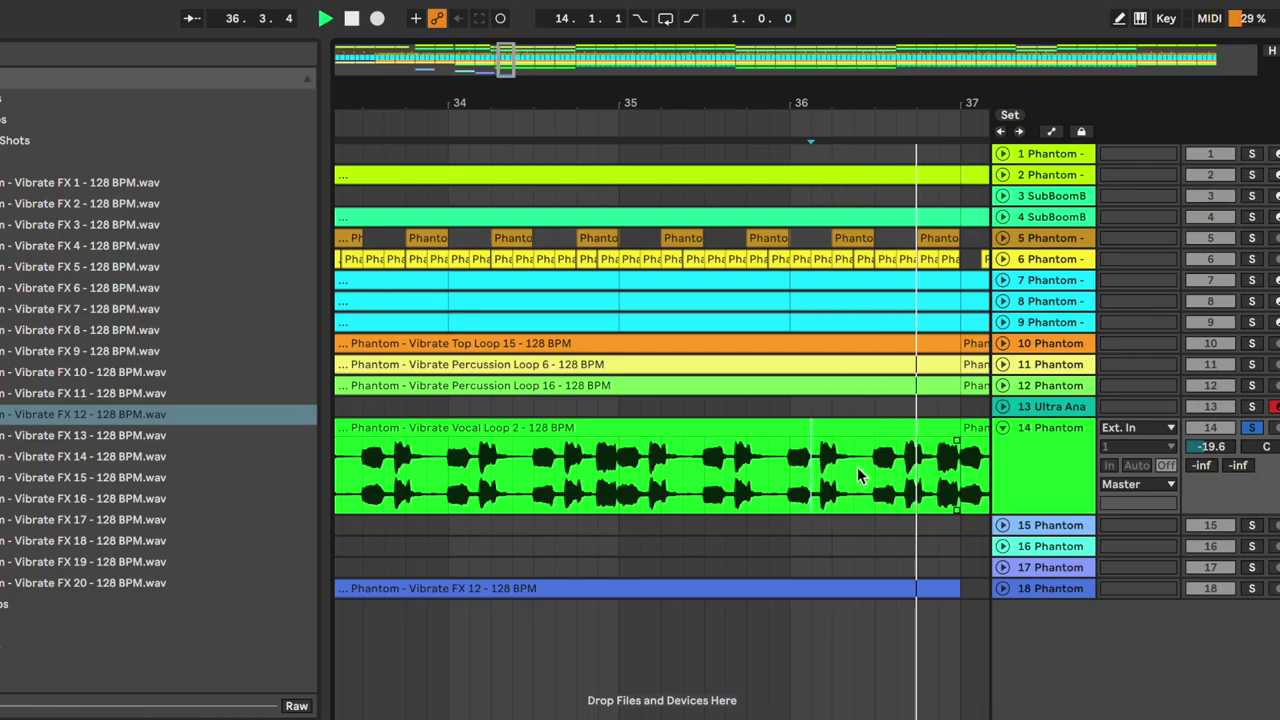
Copy the Vocal Loop 2 clip of bars 33 to 37 to bar 25 on track 14 and play it.
left_click(789, 426)
scroll(786, 422, "down", 4)
key("space")
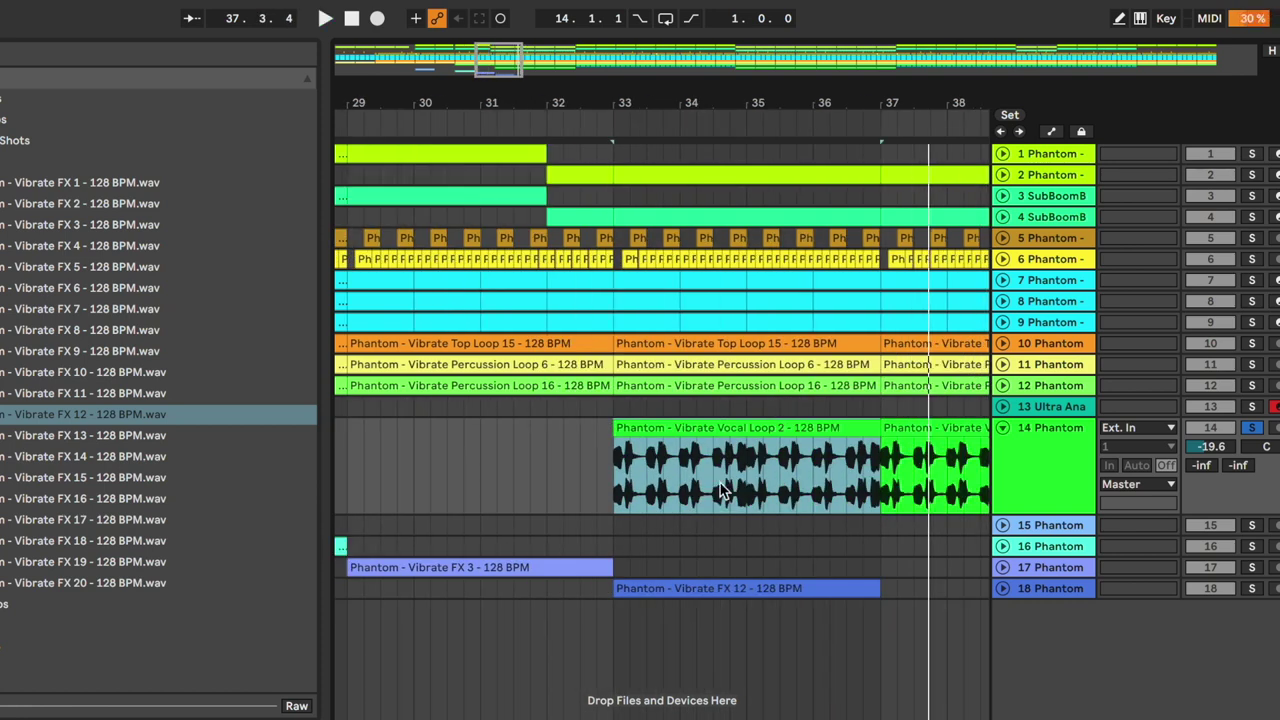
scroll(757, 460, "left", 4)
scroll(603, 457, "left", 2)
left_click(476, 463)
key("super+v")
key("space")
Trim the vocal clip copied to bar 25 down to the short phrase that ends at bar 26.
left_click(470, 462)
scroll(470, 462, "up", 4)
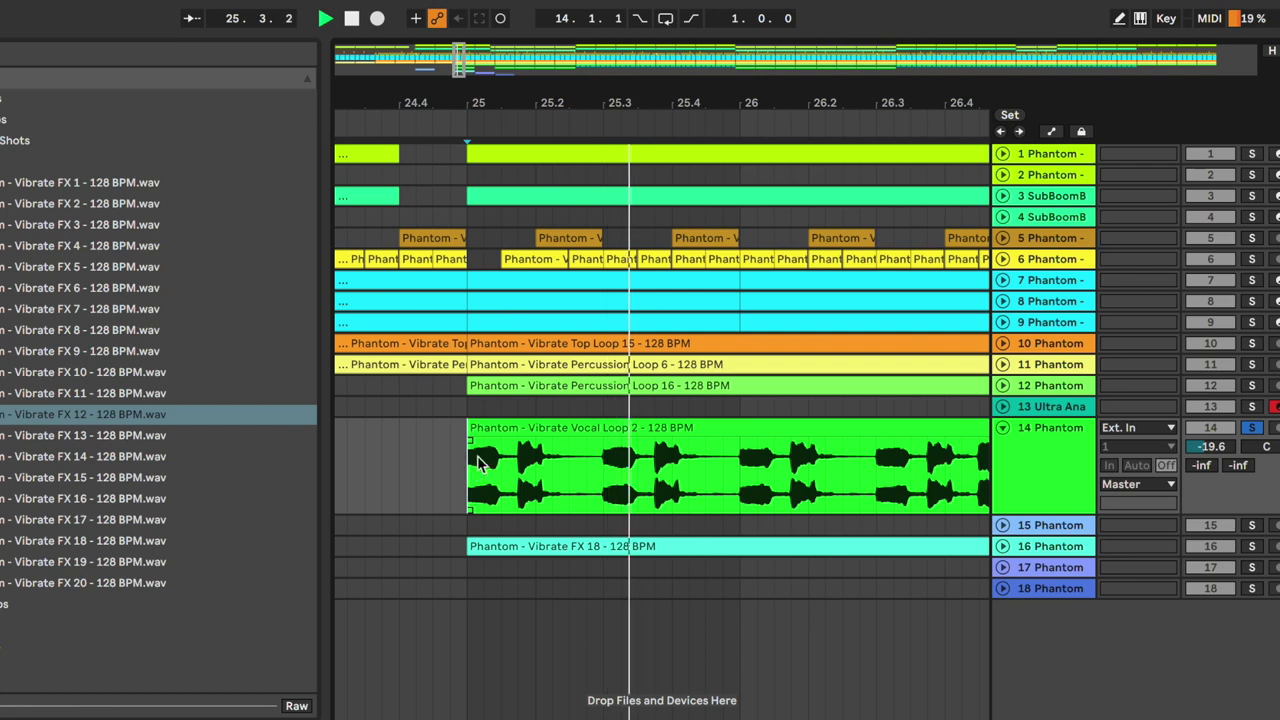
left_click_drag(472, 428, 660, 460)
key("space")
left_click(745, 461)
key("super+e")
left_click(760, 428)
key("Delete")
Duplicate the two-bar section holding the vocal phrase from bar 25 so it repeats every two bars up to bar 33, and play it.
left_click(431, 462)
key("space")
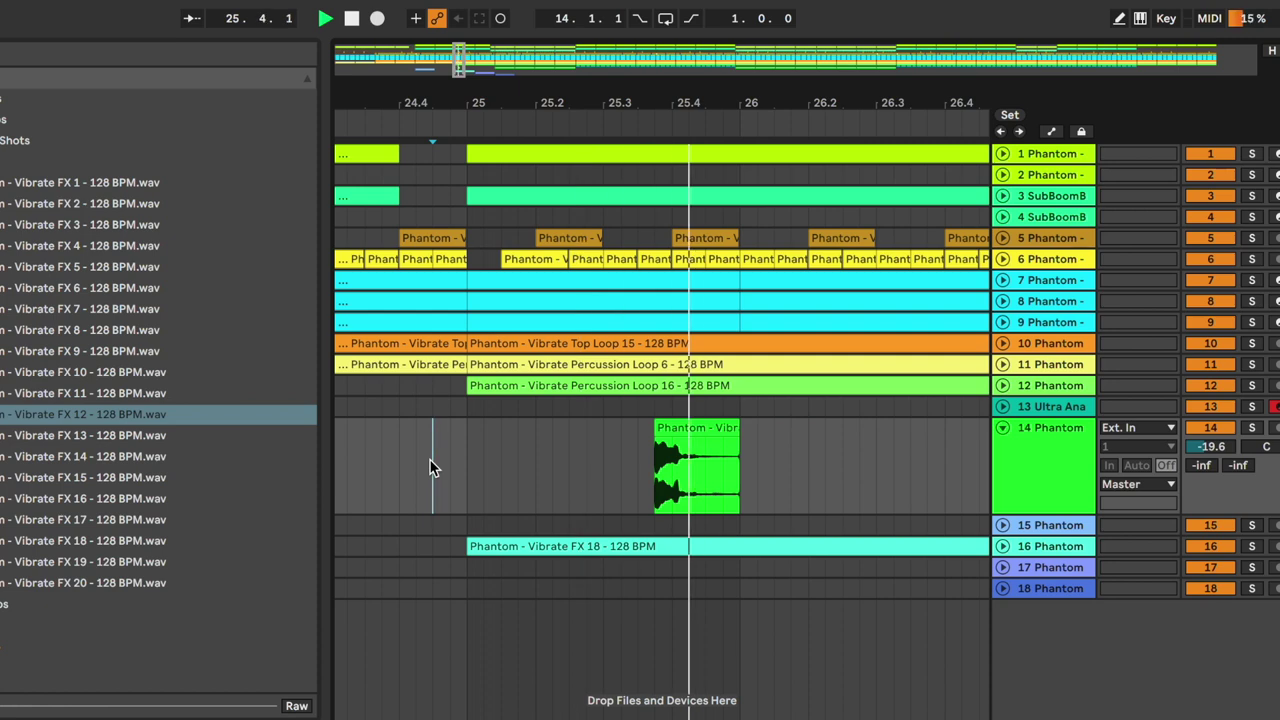
key("minus")
key("minus")
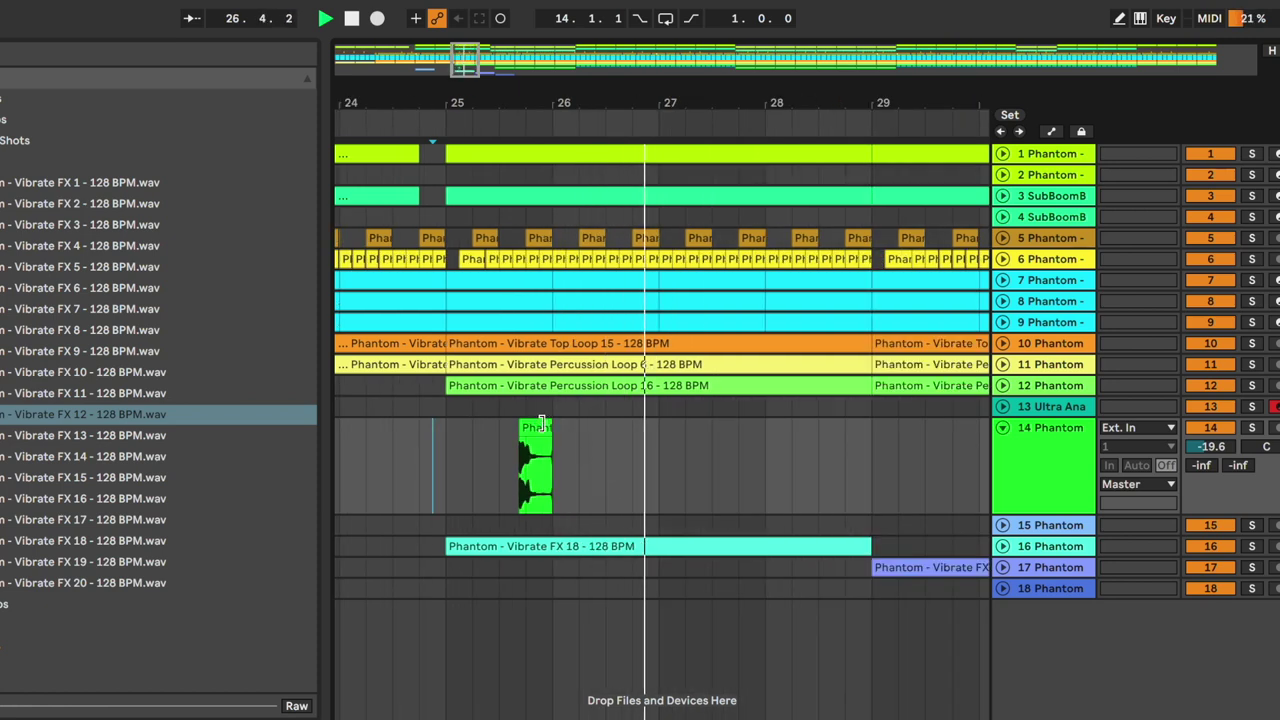
left_click_drag(651, 457, 453, 457)
key("super+d")
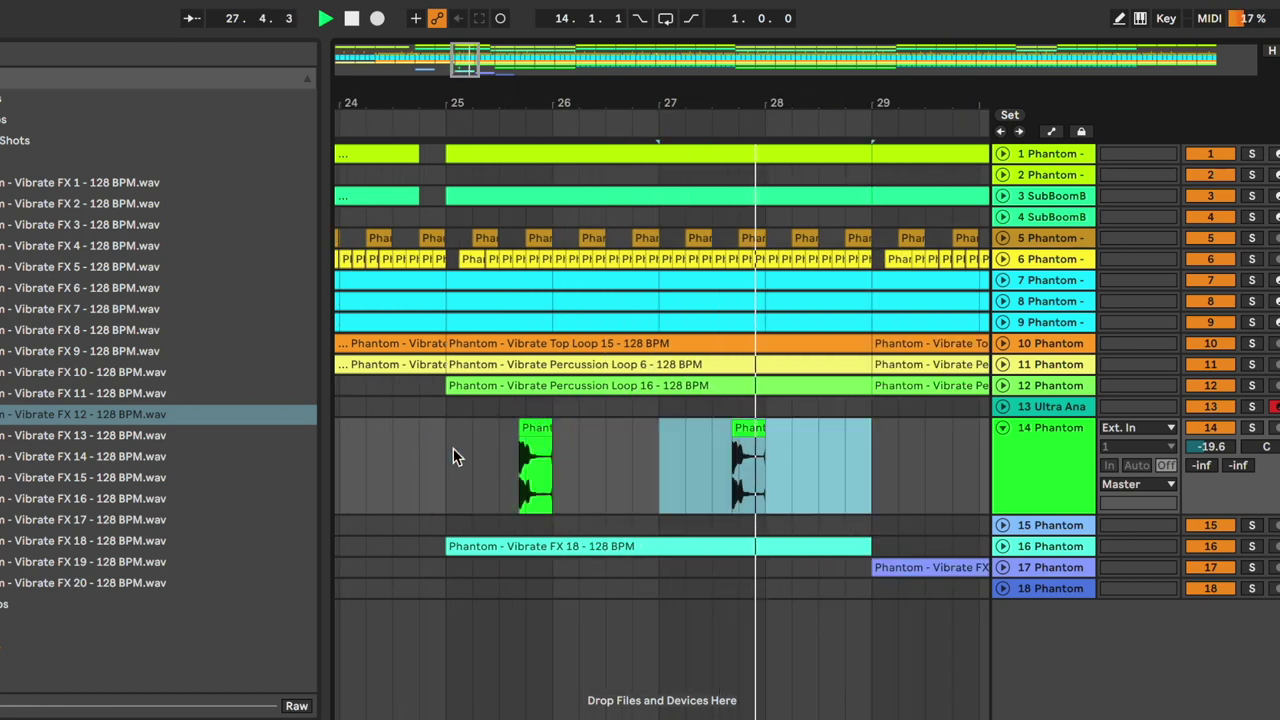
left_click(548, 441)
left_click_drag(762, 441, 757, 441)
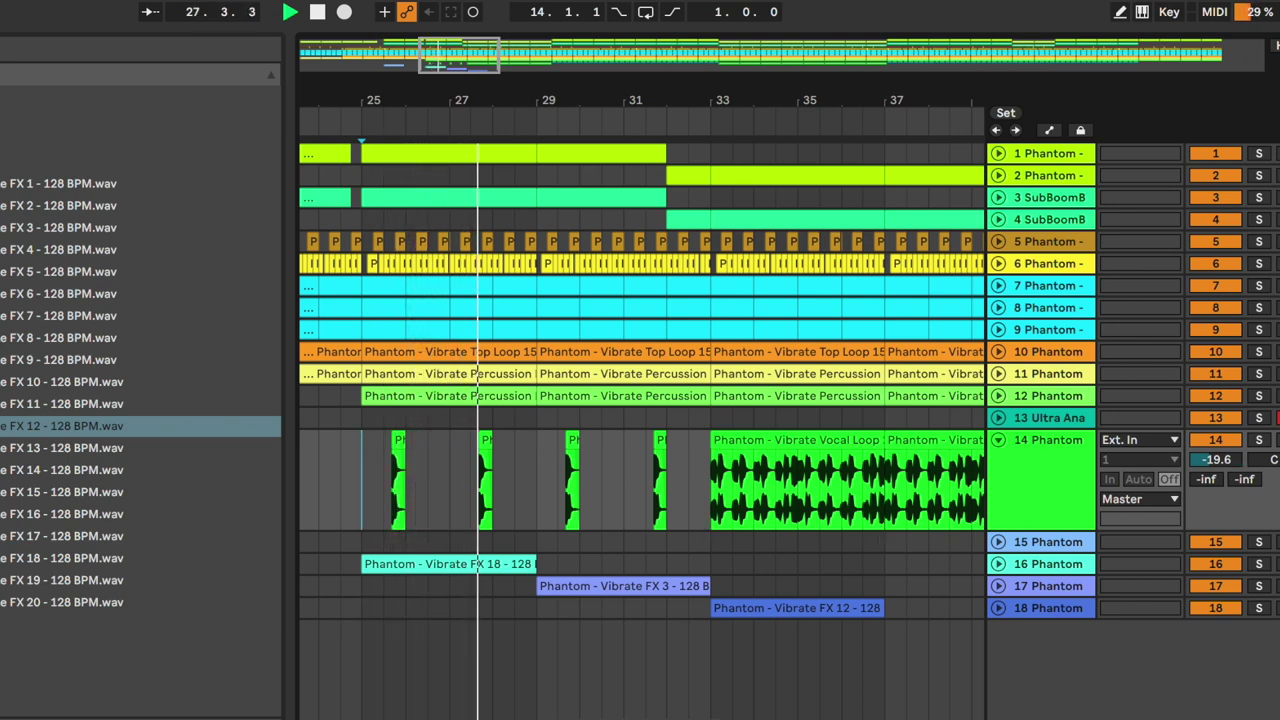
left_click(603, 489)
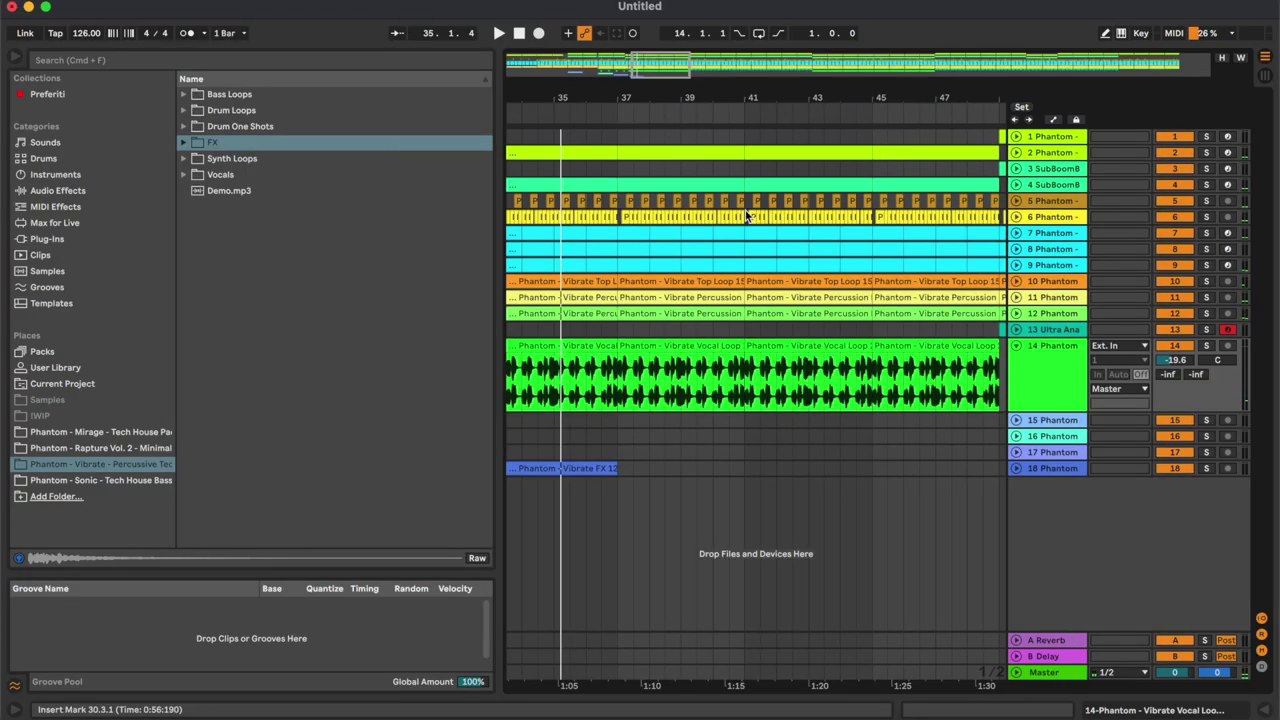
Delete the kick on track 2 from bar 41 to bar 49 and play from bar 40.
scroll(746, 216, "left", 1)
left_click(800, 463)
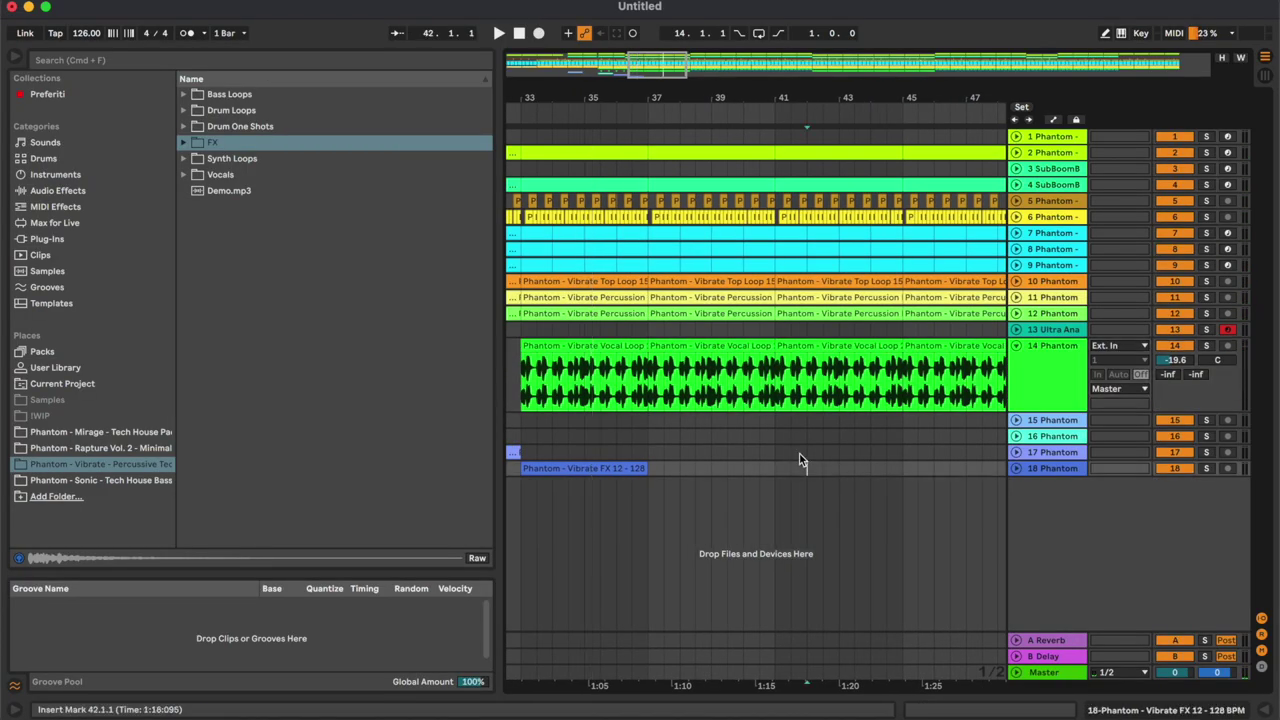
scroll(800, 458, "down", 3)
scroll(800, 455, "right", 1)
left_click_drag(760, 153, 840, 153)
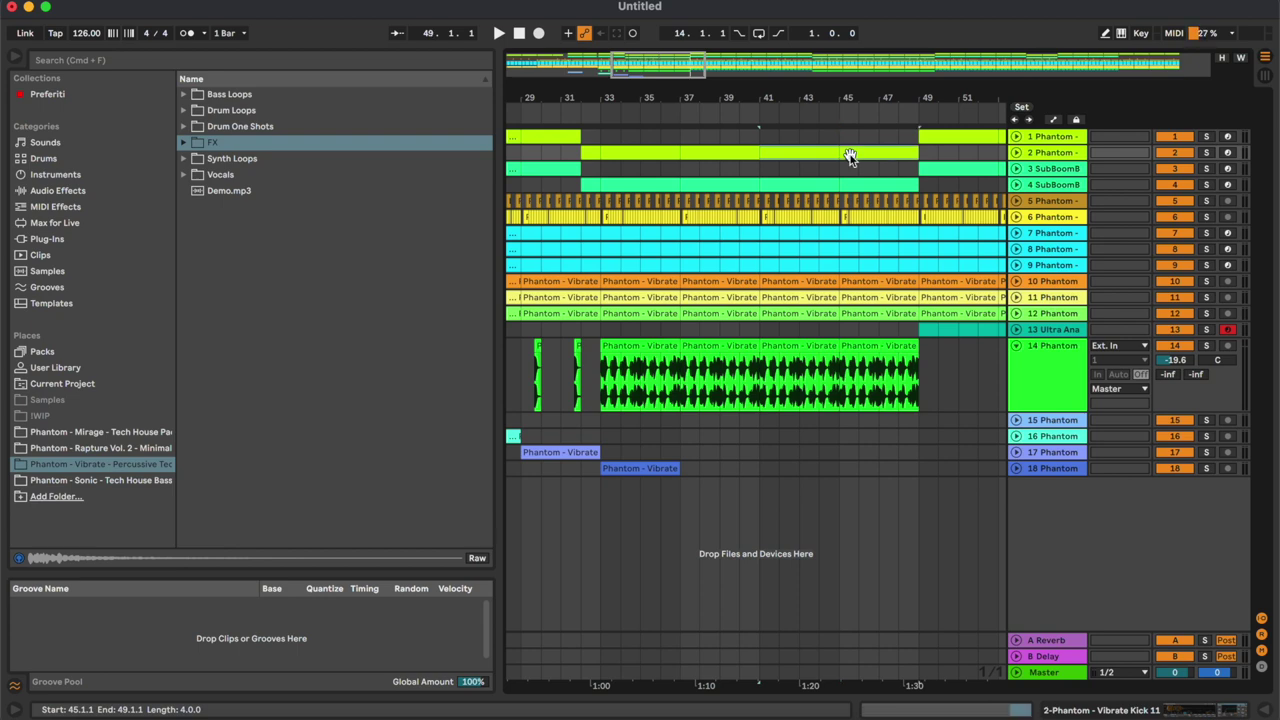
key("Delete")
left_click(737, 166)
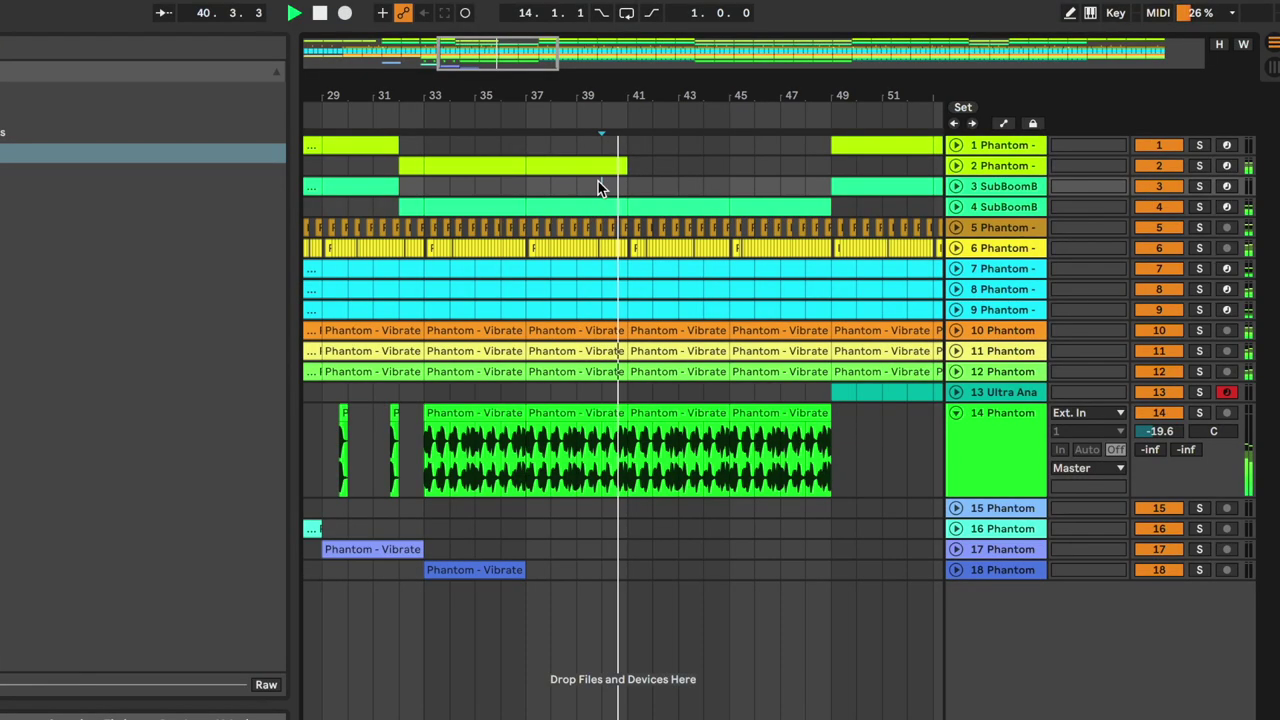
End the track 4 sub bass at bar 48 and clear tracks 5 to 12 between bars 48 and 49, leaving the vocal loop alone.
left_click(766, 414)
left_click(832, 212)
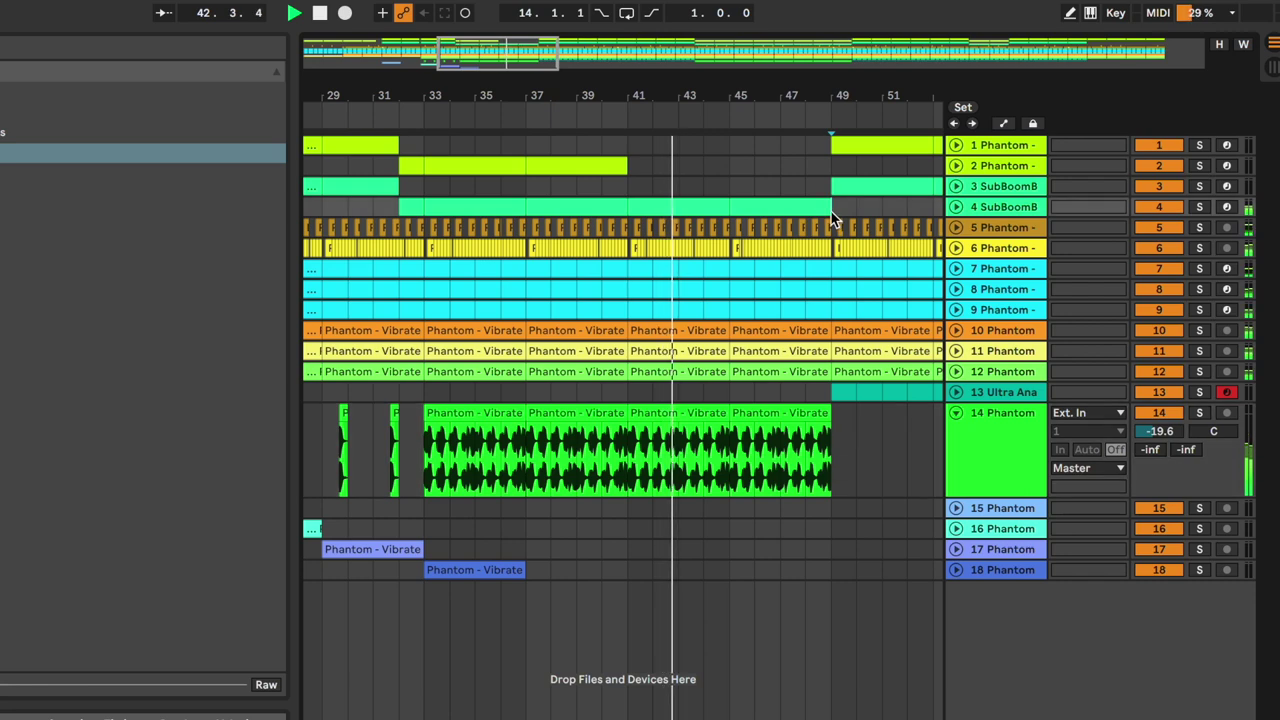
key("plus")
key("plus")
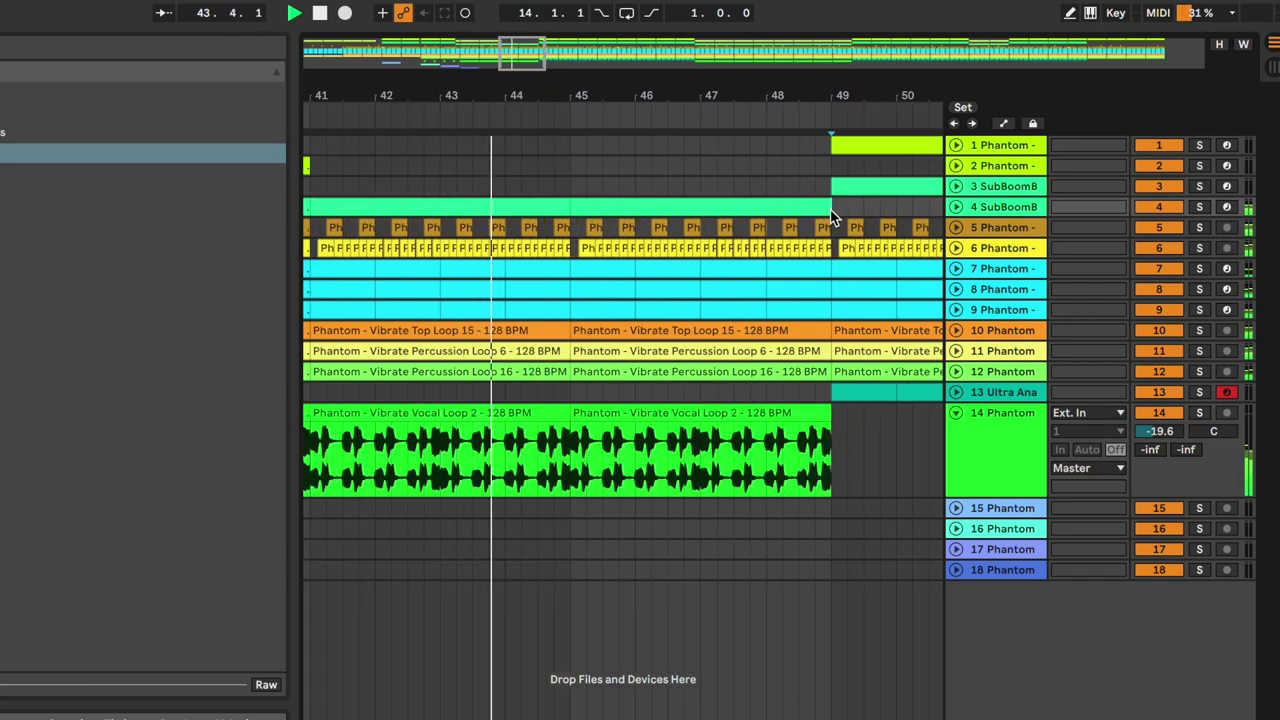
left_click_drag(829, 209, 766, 207)
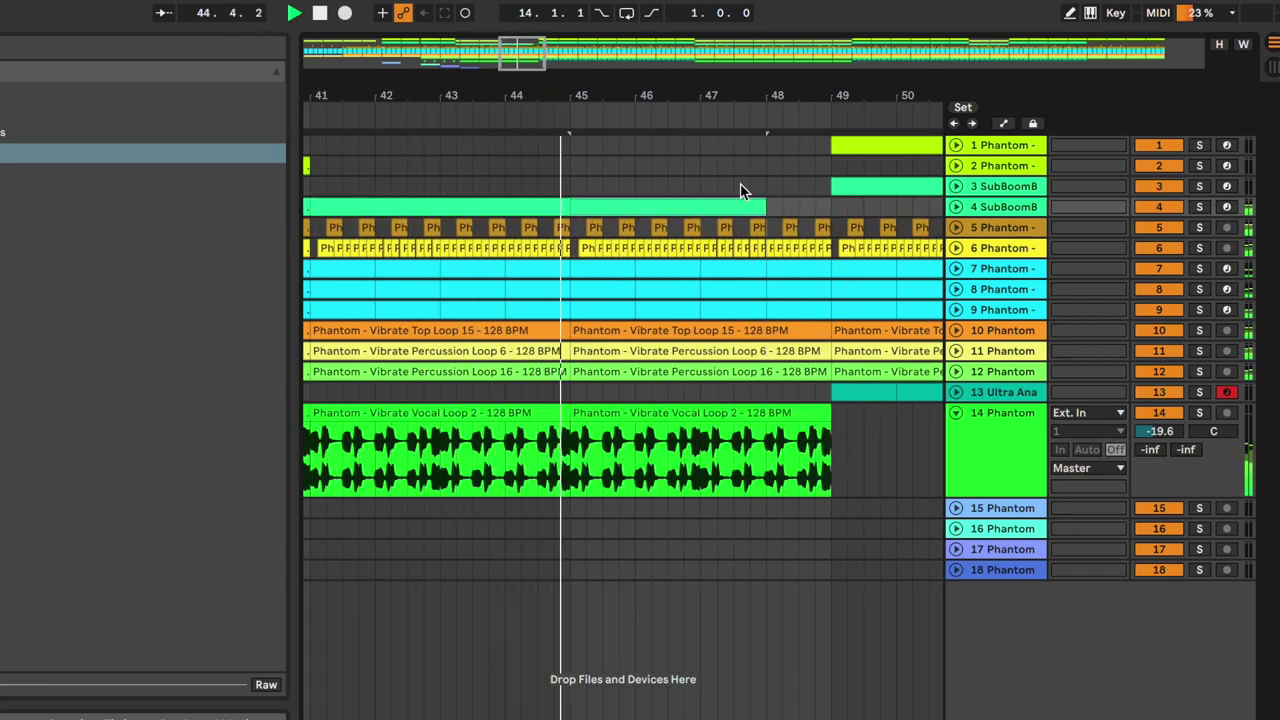
left_click_drag(780, 394, 716, 213)
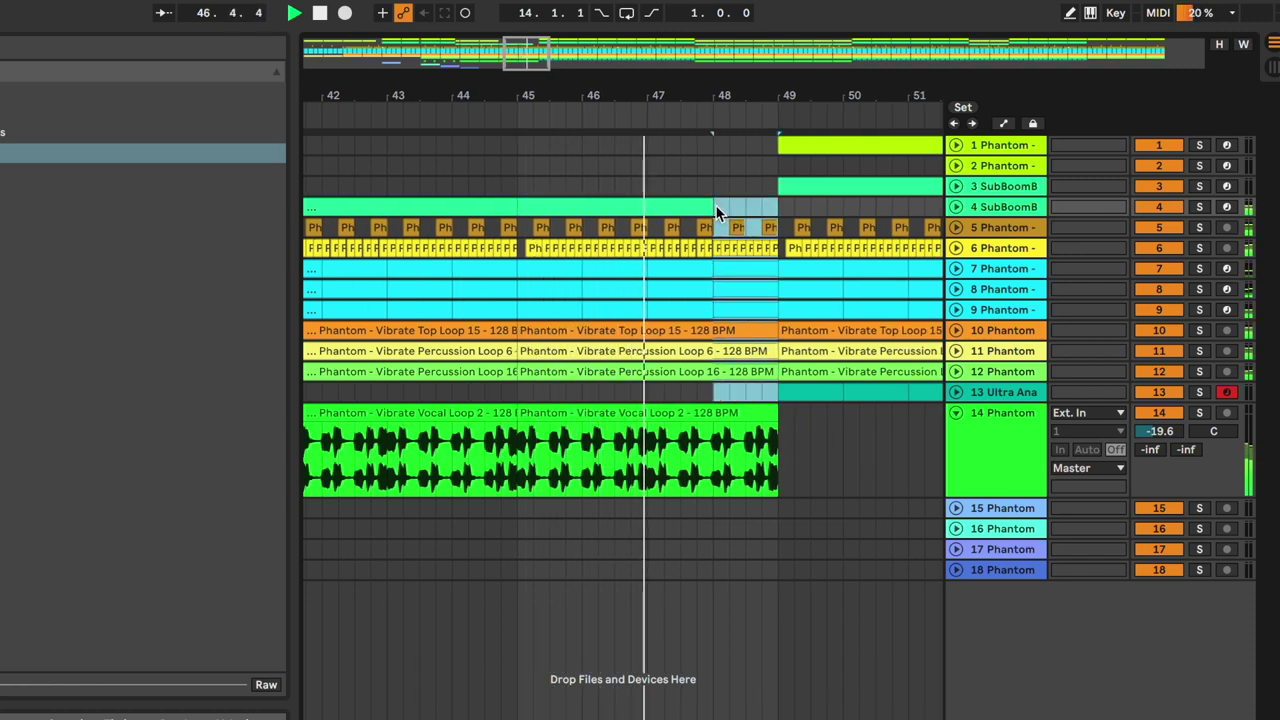
key("Delete")
Delete bars 49 to 51 of the Ultra Analog part on track 13 and stop playback.
left_click(828, 394)
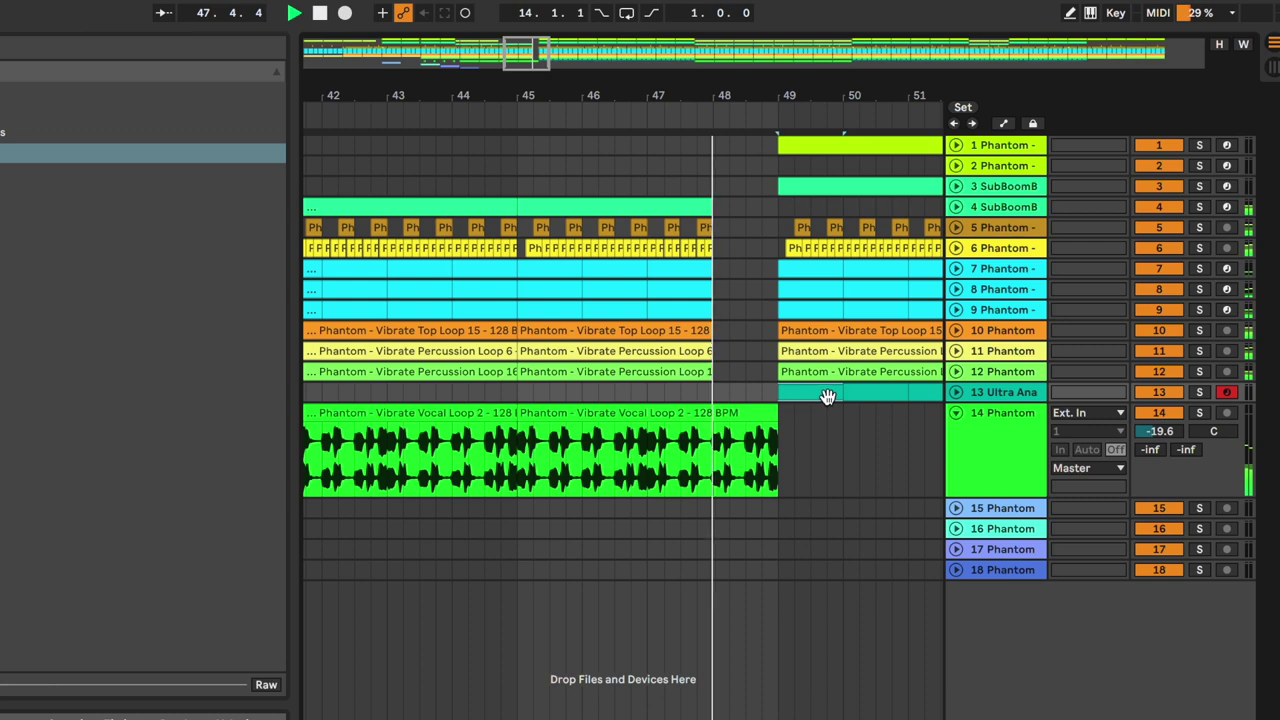
key("Delete")
left_click(860, 394)
key("Delete")
left_click(861, 391)
scroll(861, 393, "down", 4)
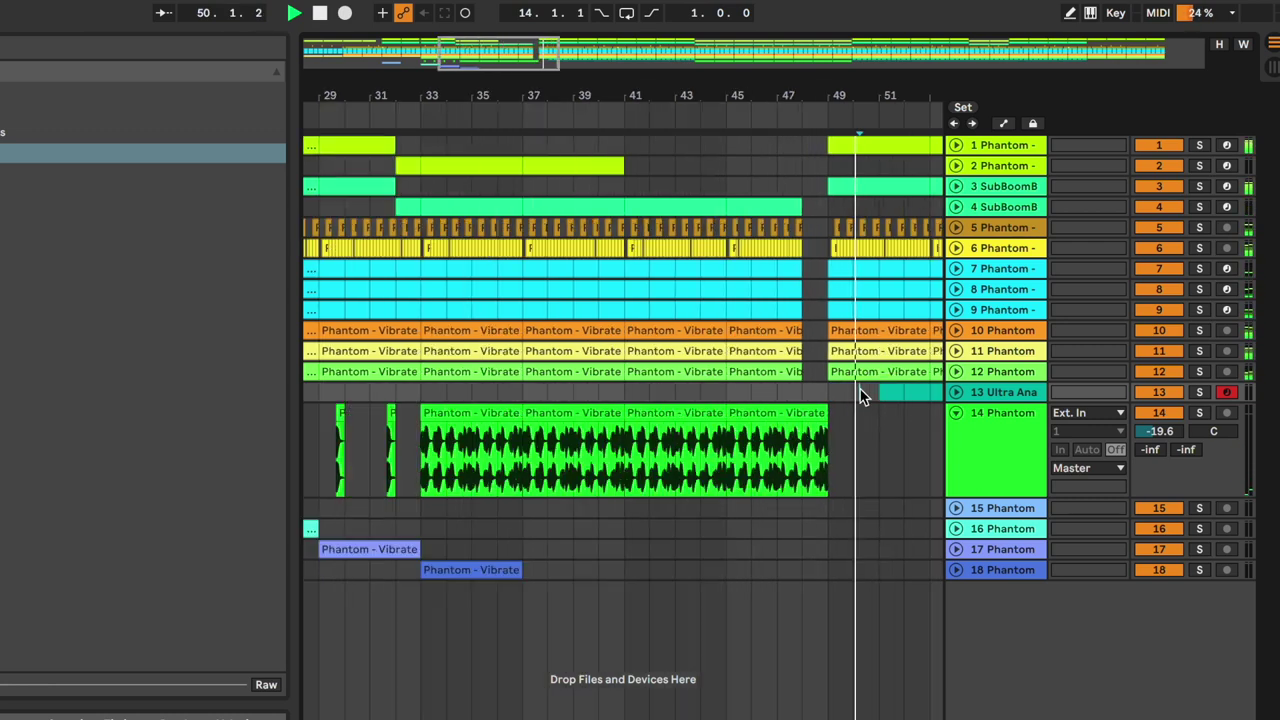
scroll(861, 393, "right", 4)
scroll(811, 390, "left", 3)
key("space")
Insert a MIDI track below track 14, create a clip from bar 37 to bar 41, and fill it with E3 notes.
left_click(983, 450)
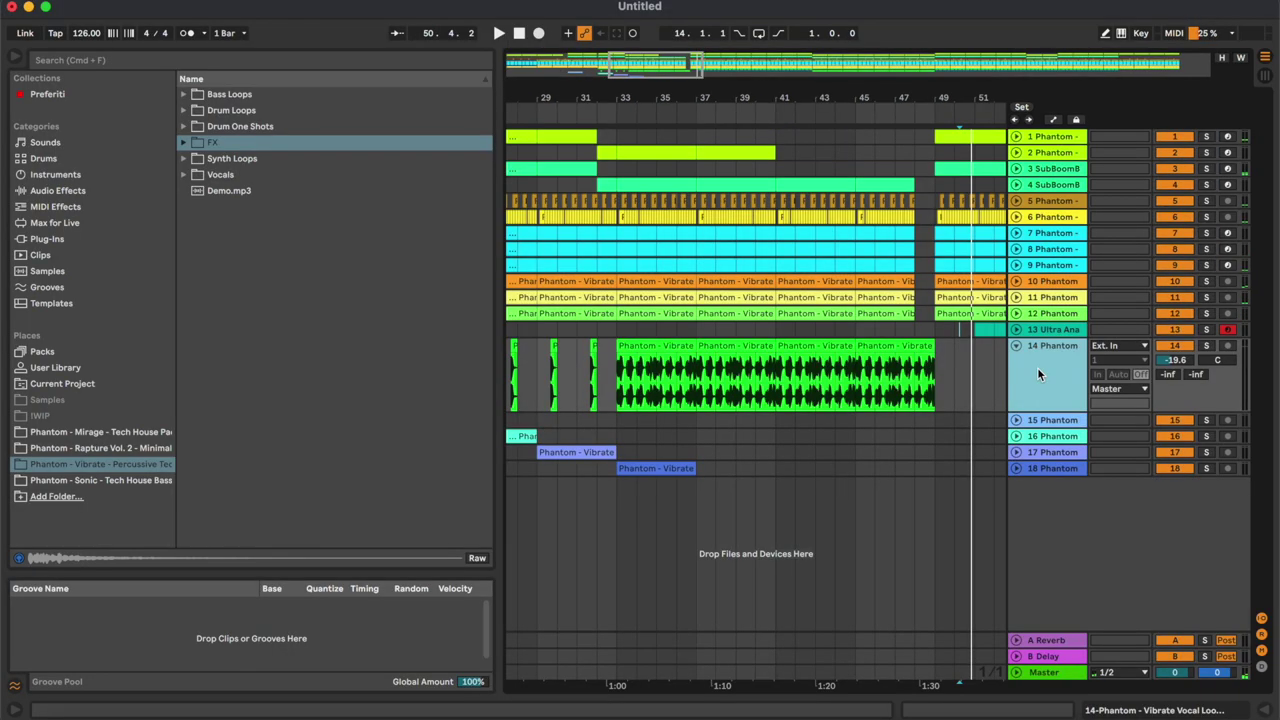
key("super+shift+t")
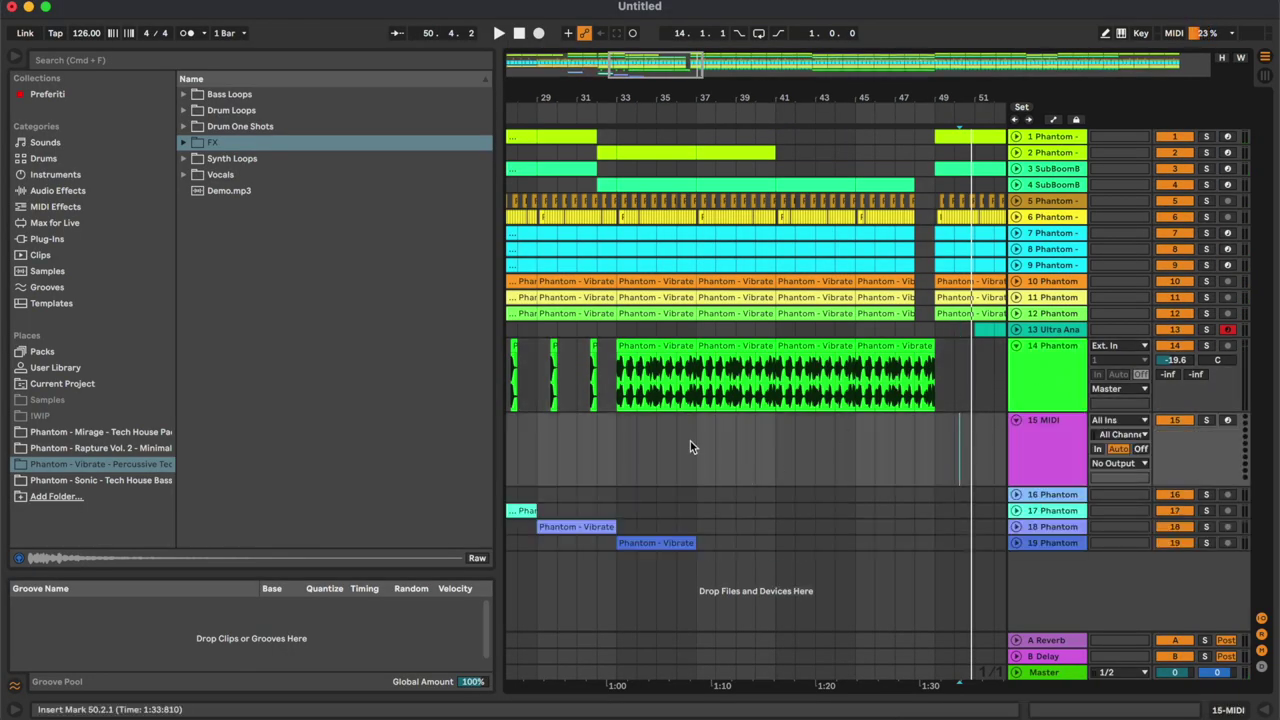
left_click_drag(690, 441, 778, 437)
key("super+shift+m")
left_click(394, 577)
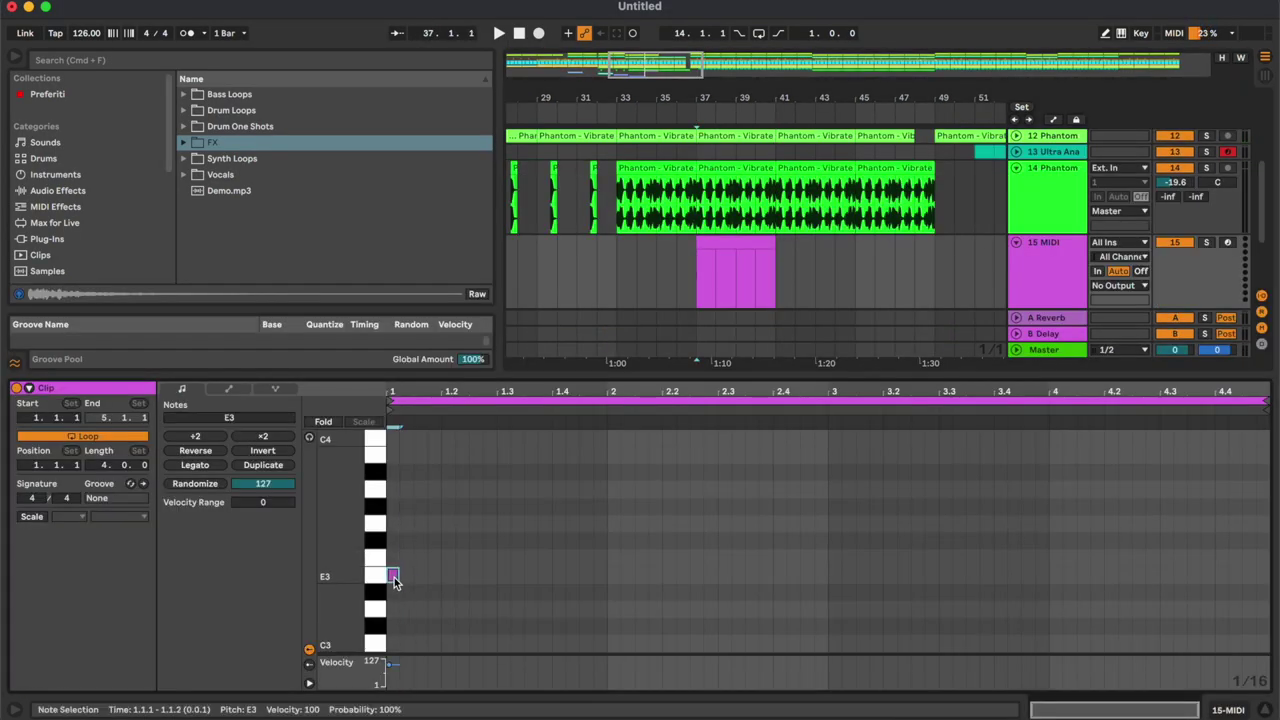
left_click_drag(394, 577, 1265, 577)
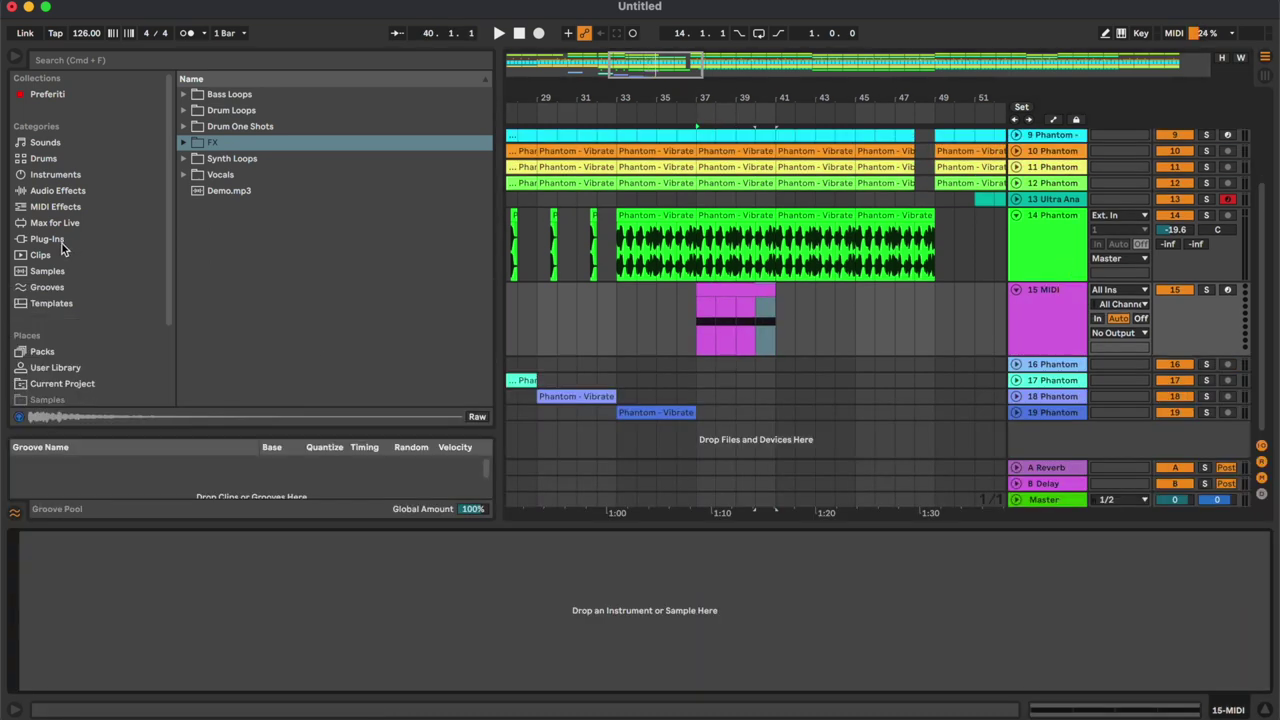
Load the KORG M1 plug-in on the new MIDI track and select its Strings combi sound.
left_click(60, 244)
scroll(257, 323, "down", 2)
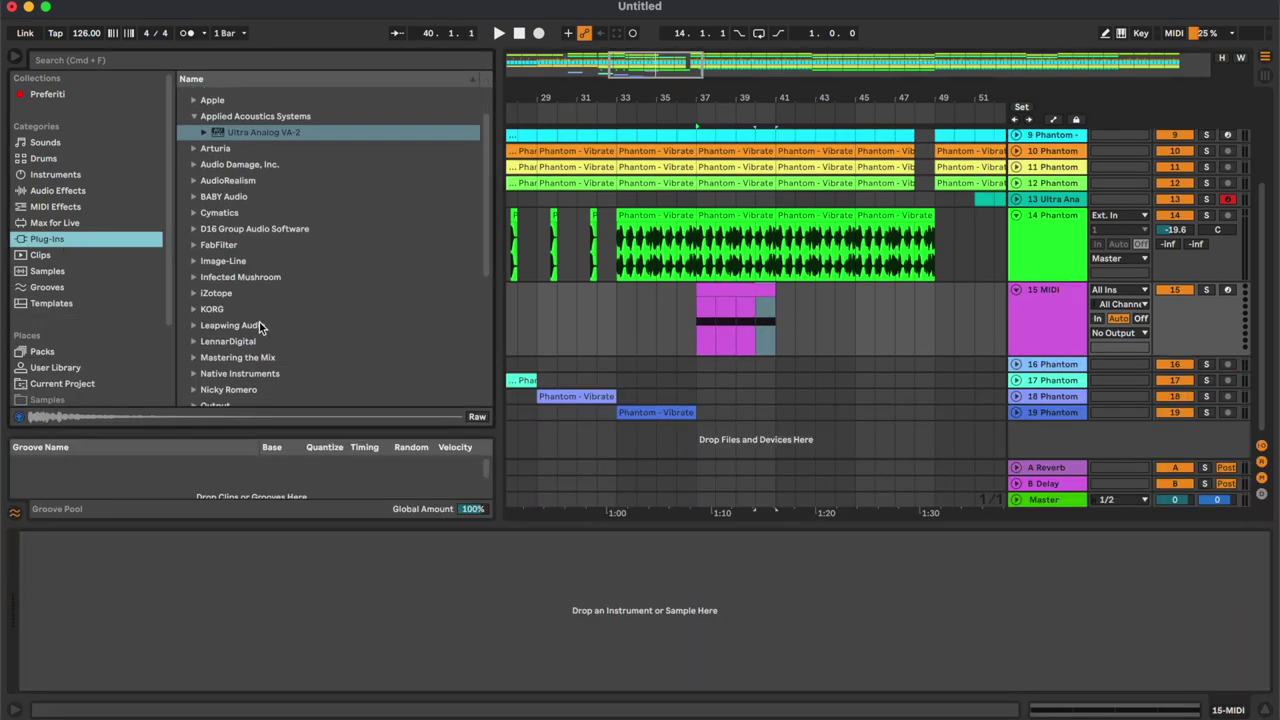
left_click(212, 294)
left_click_drag(230, 311, 716, 298)
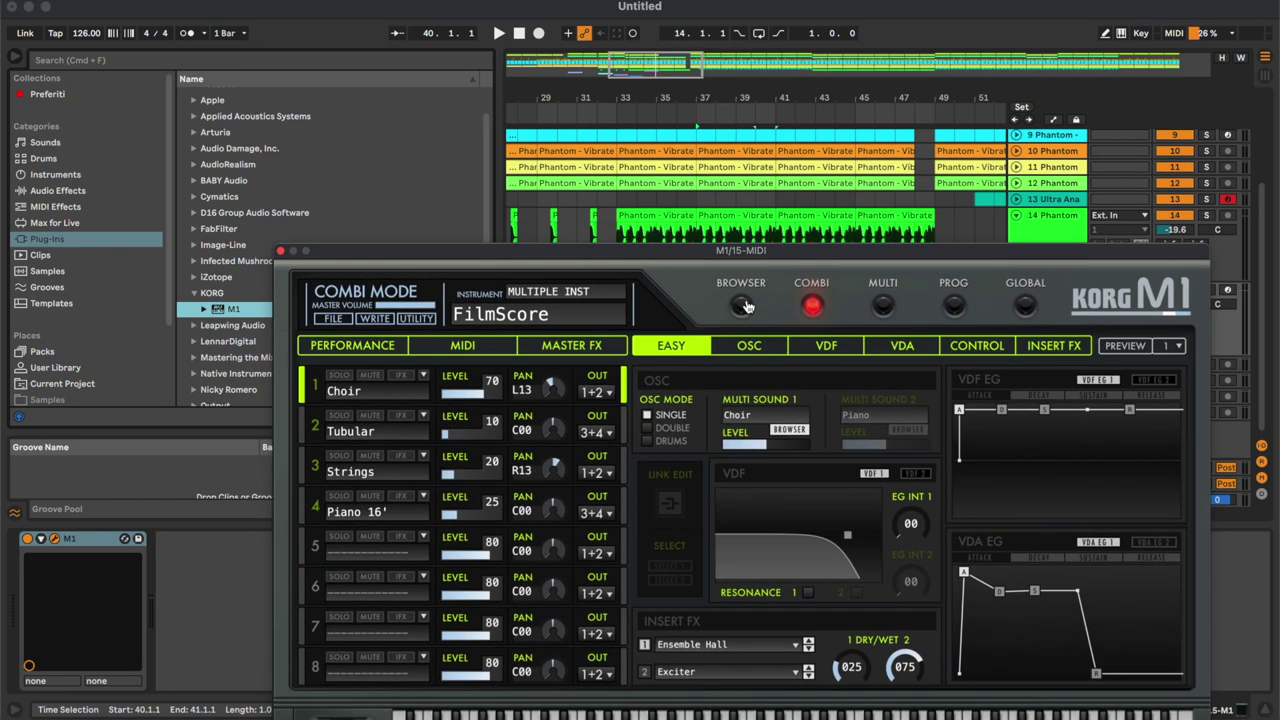
left_click(743, 303)
left_click_drag(757, 249, 761, 221)
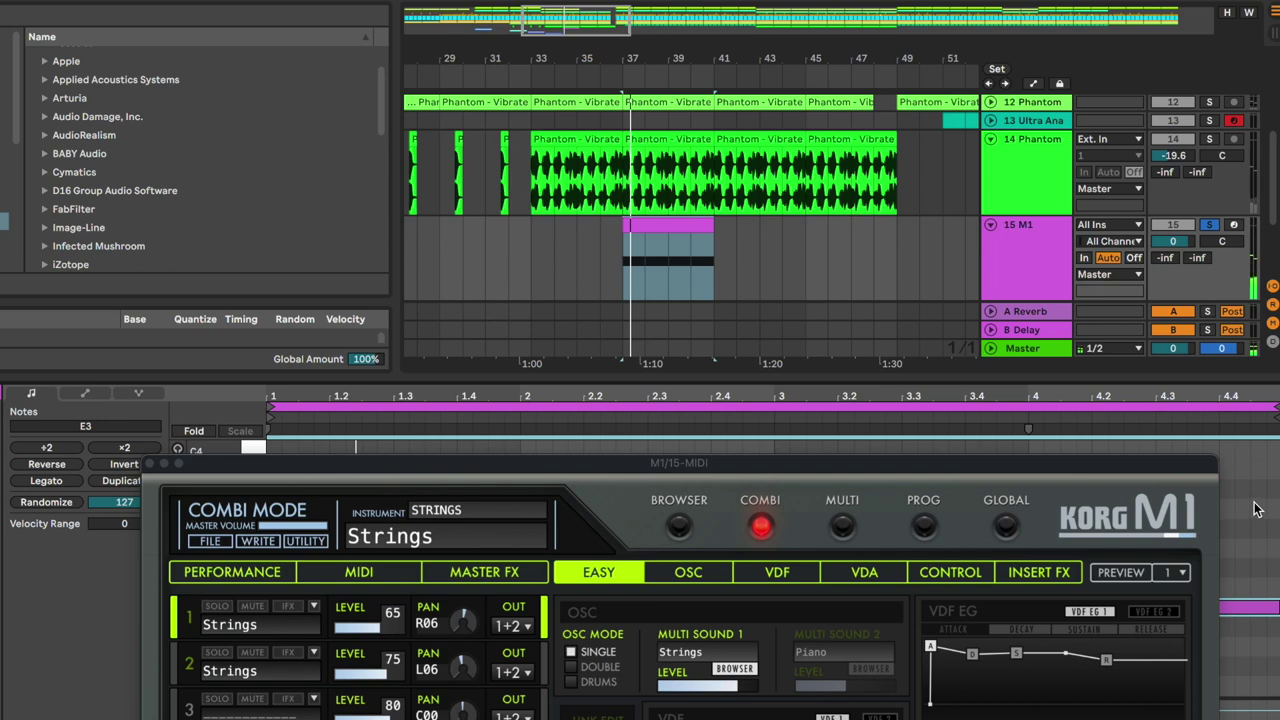
Transpose the string notes up one octave to E4 and set the M1 track's volume to -15.1 dB during playback.
key("shift+Up")
key("space")
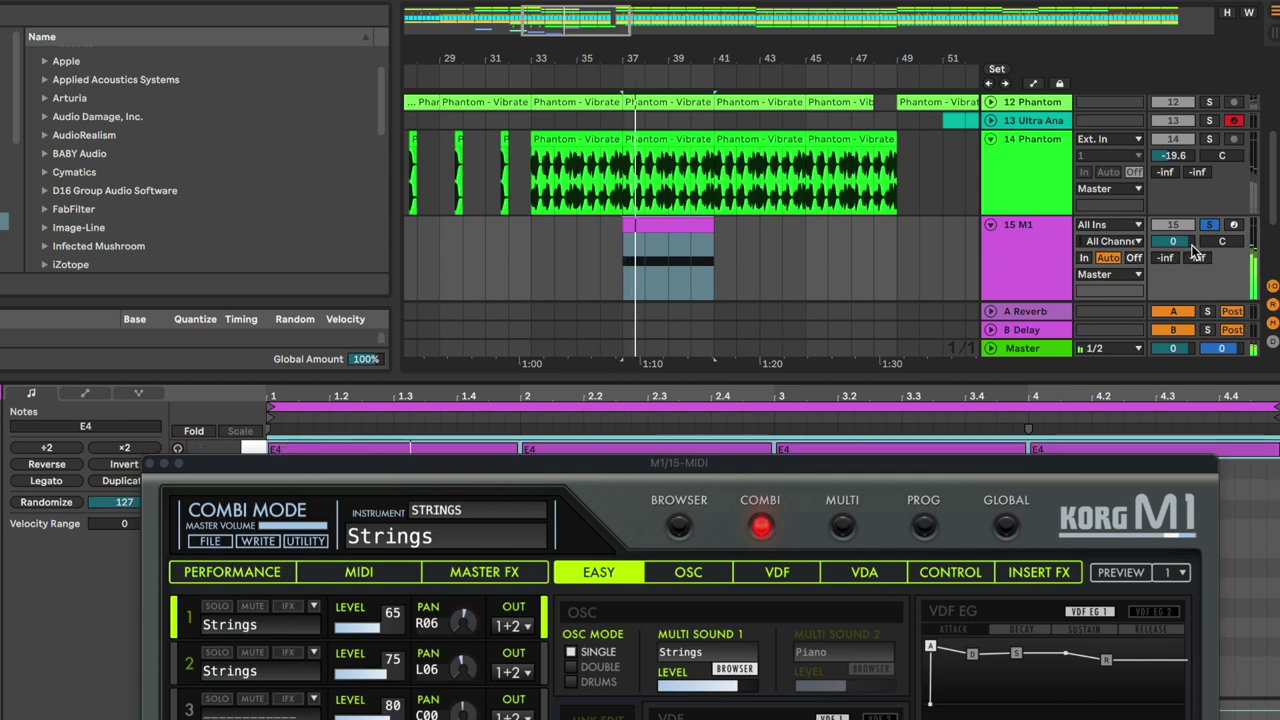
left_click_drag(1192, 244, 1192, 262)
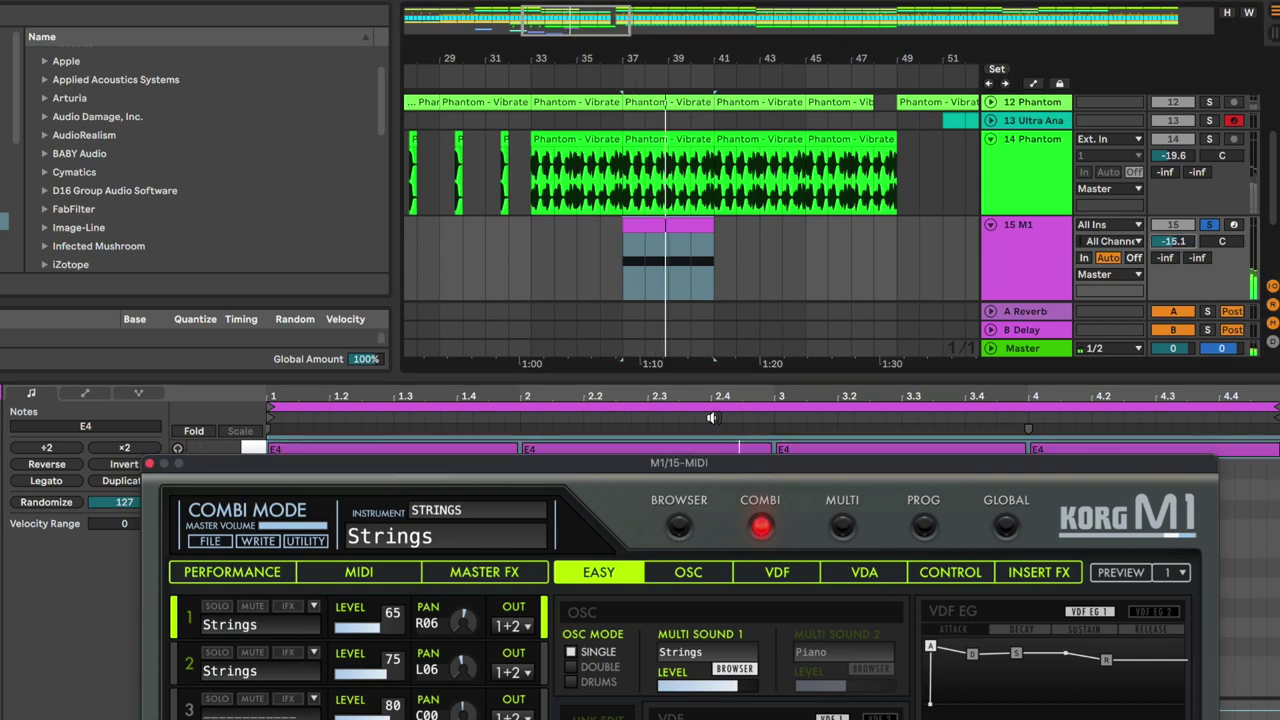
Try the Grand Choir combi sound from the M1's strings presets.
left_click(680, 527)
left_click(696, 238)
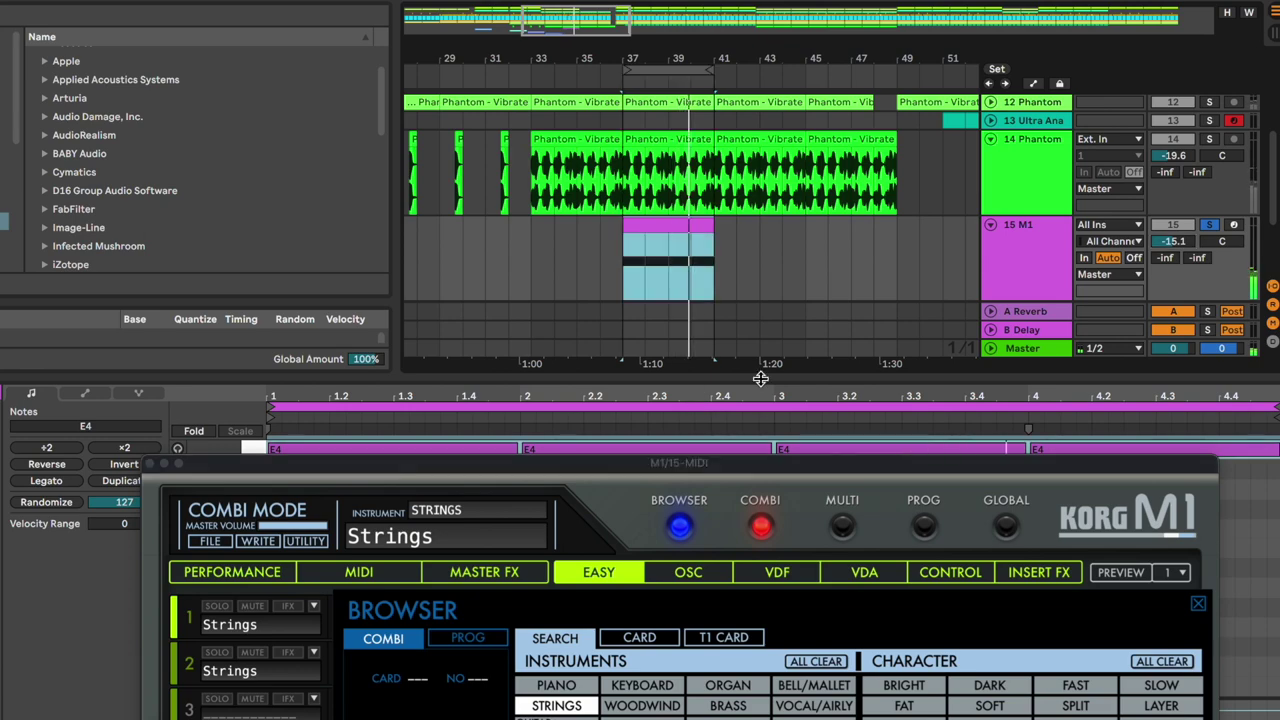
double_click(738, 463)
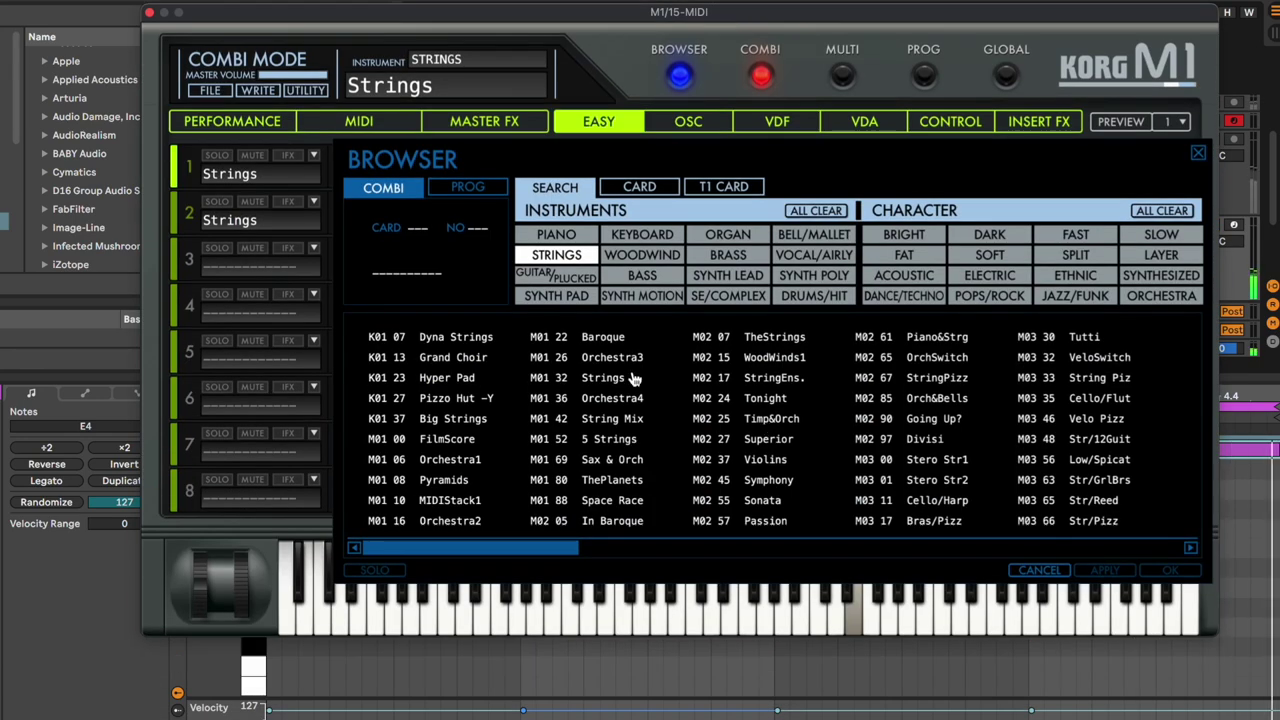
double_click(453, 357)
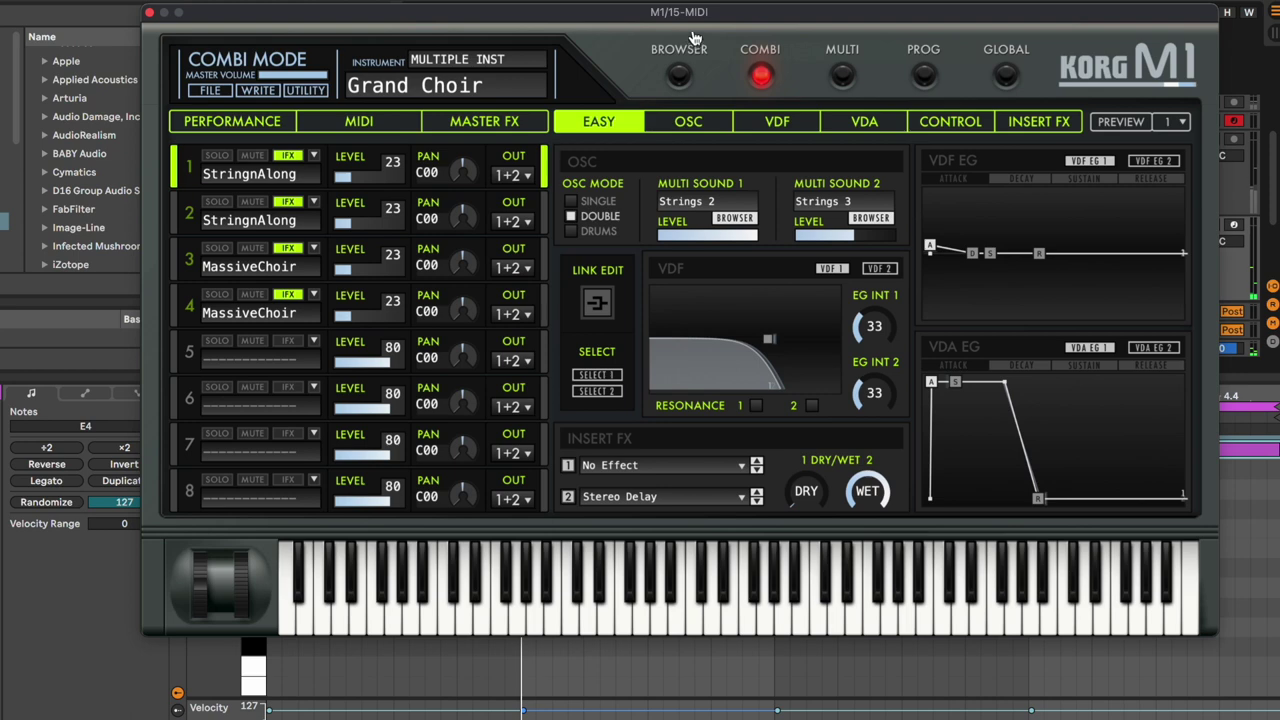
Audition the M1's strings combis, including Big Strings, FilmScore, Orchestra1, Baroque, TheStrings, Piano&Strg and Stero Str1.
left_click(679, 77)
left_click(455, 419)
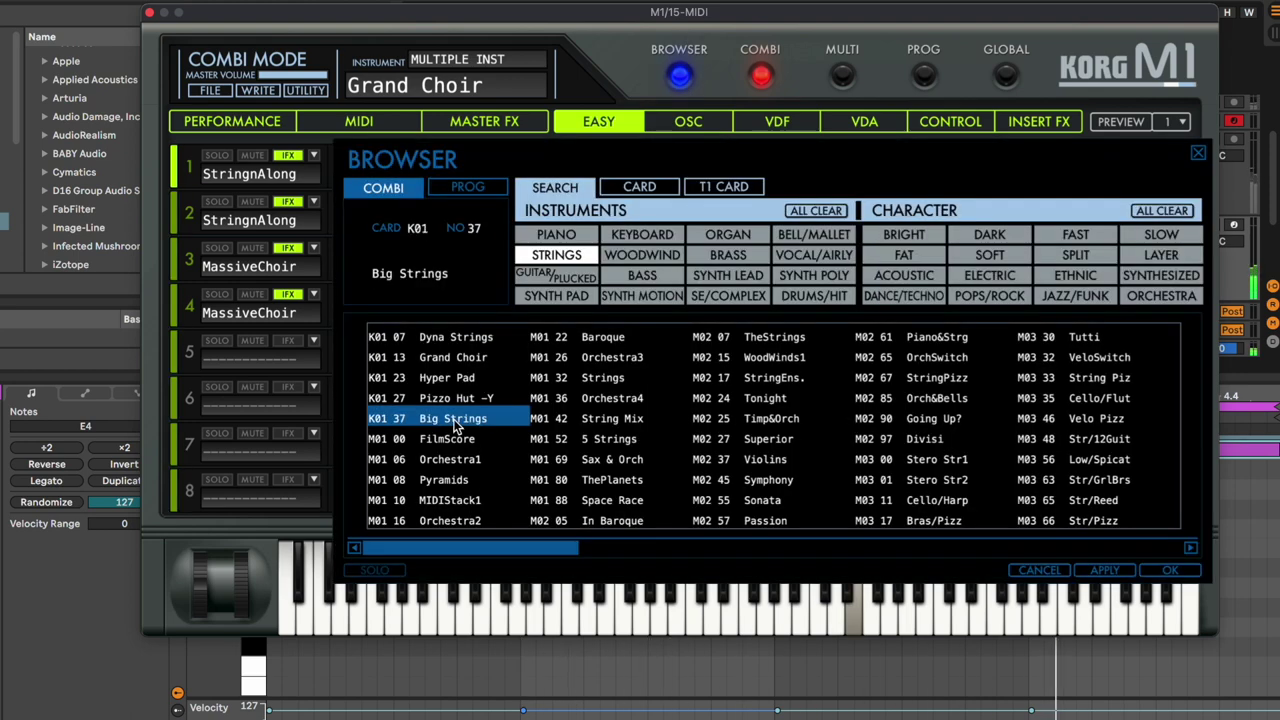
key("Down")
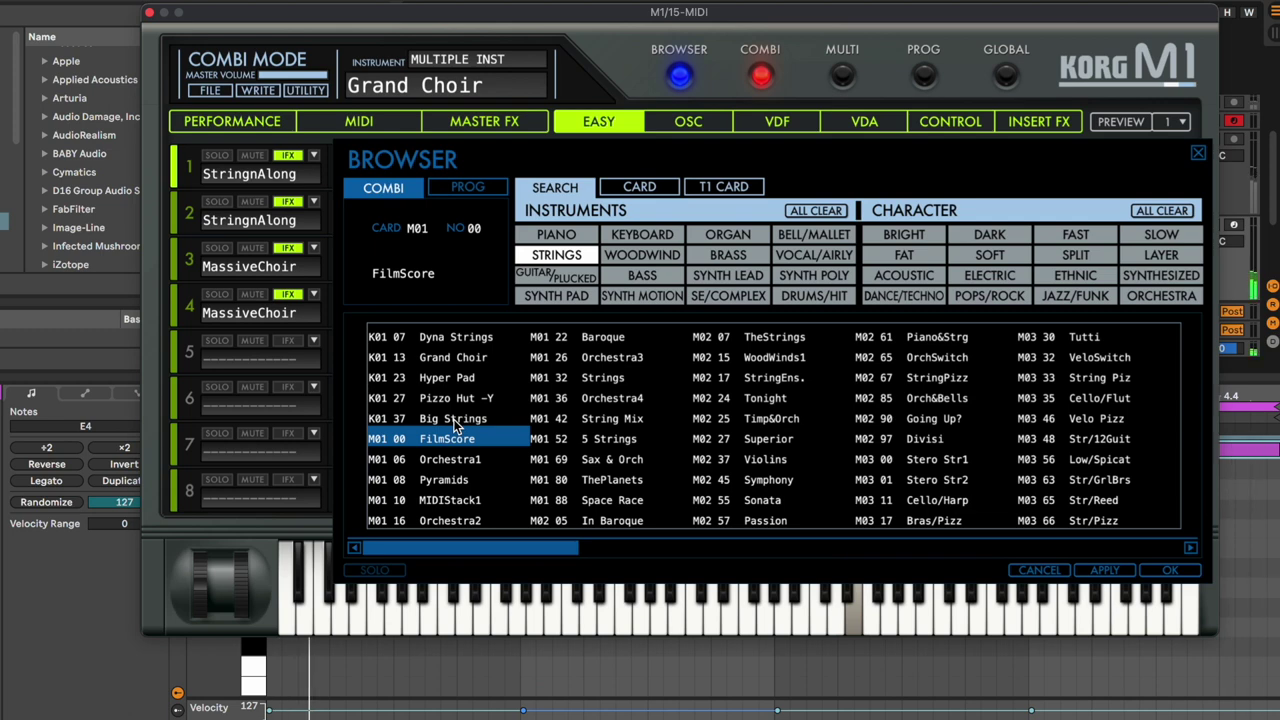
key("Down")
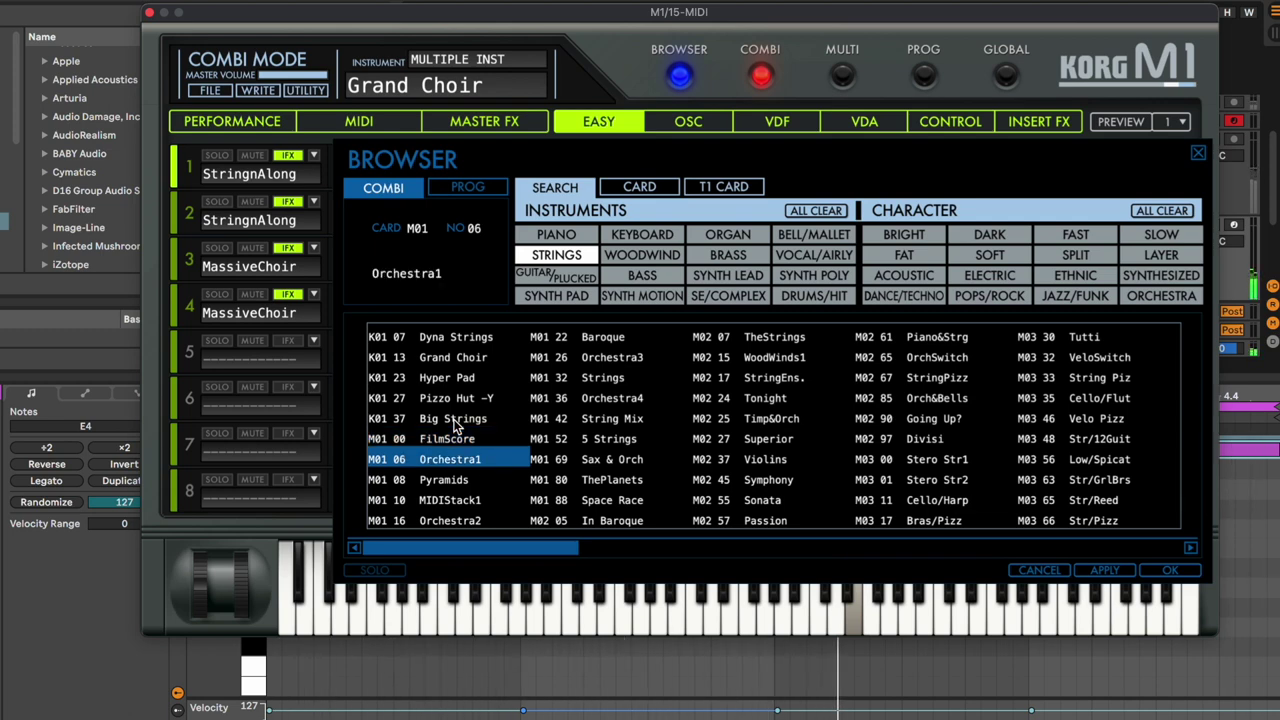
key("Down")
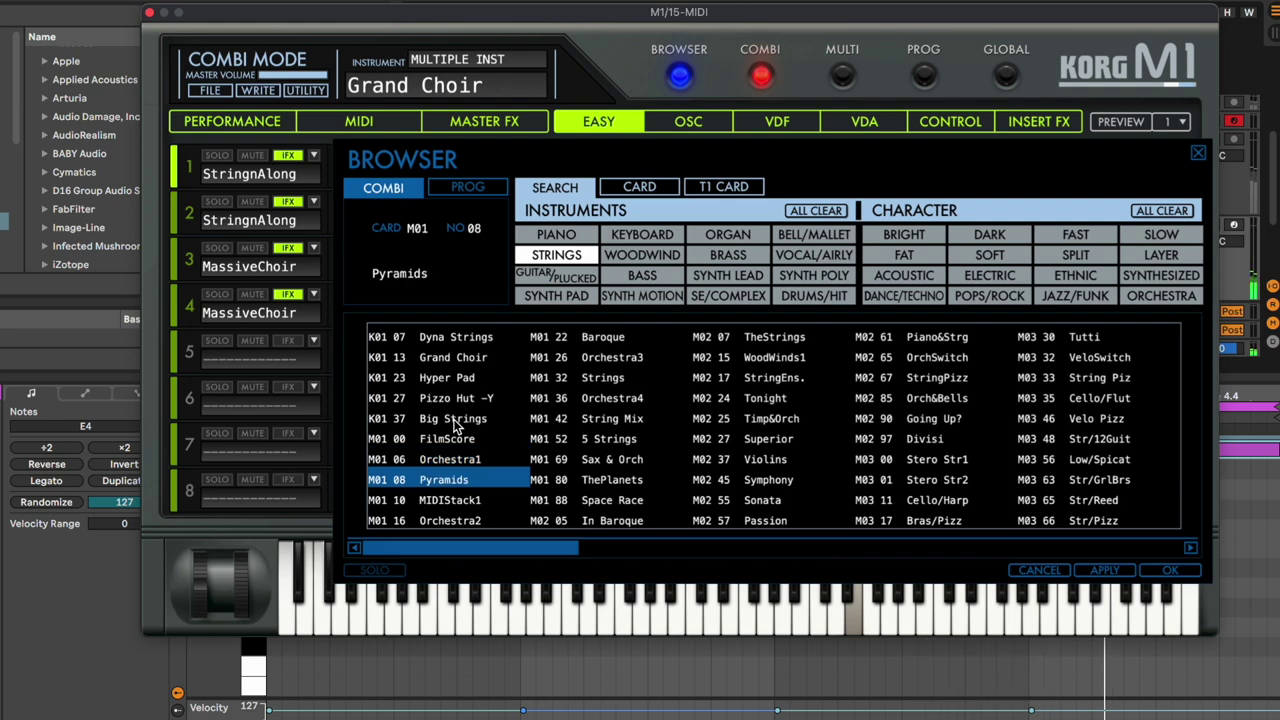
key("Down")
key("Down")
key("Down")
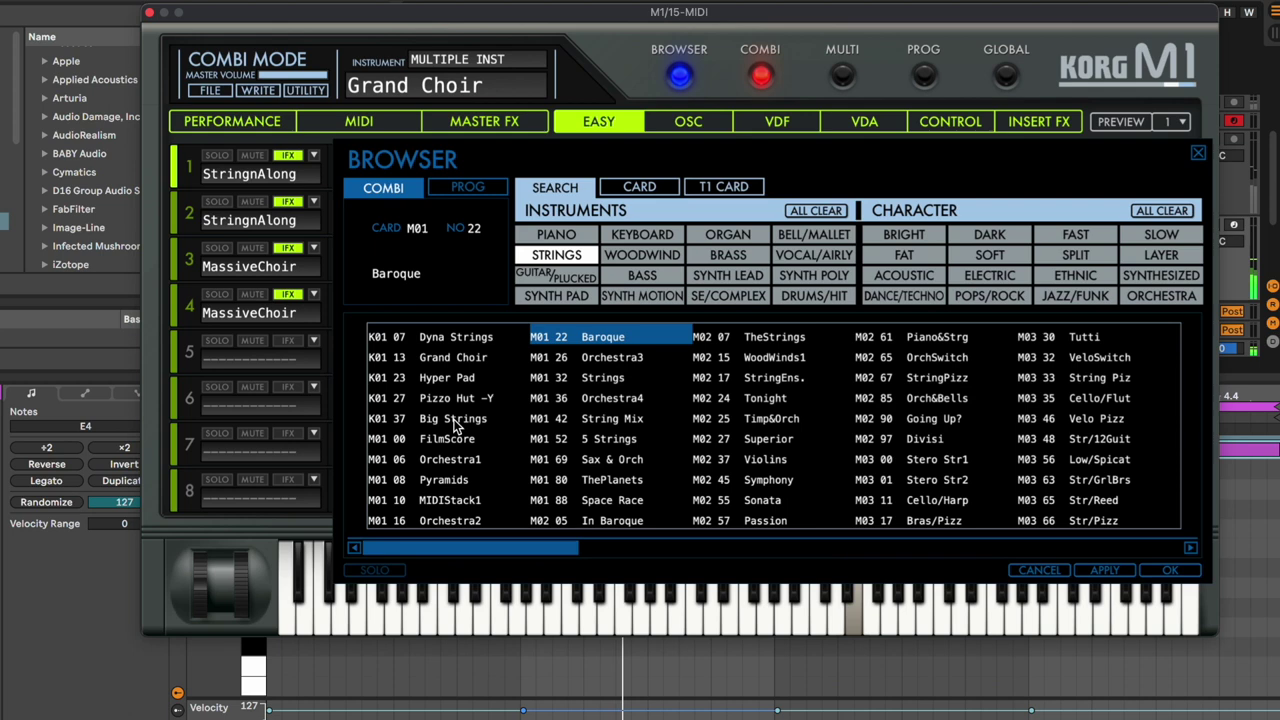
key("Right")
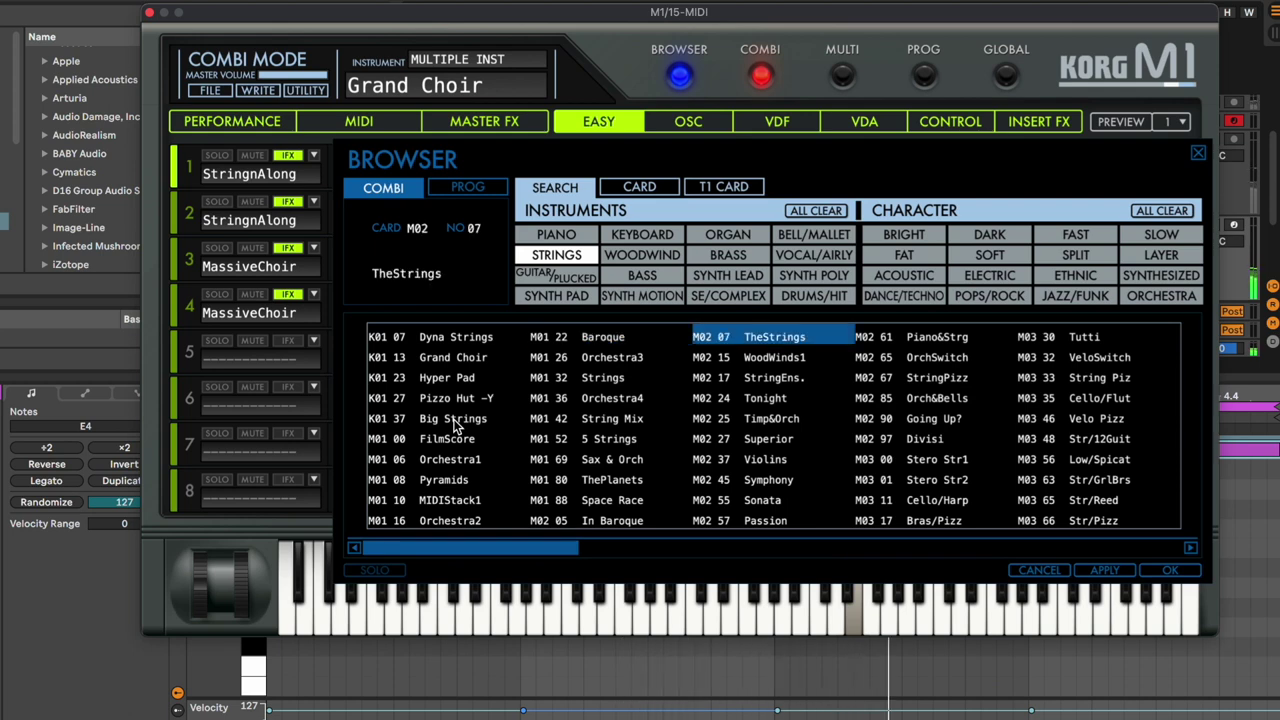
key("Right")
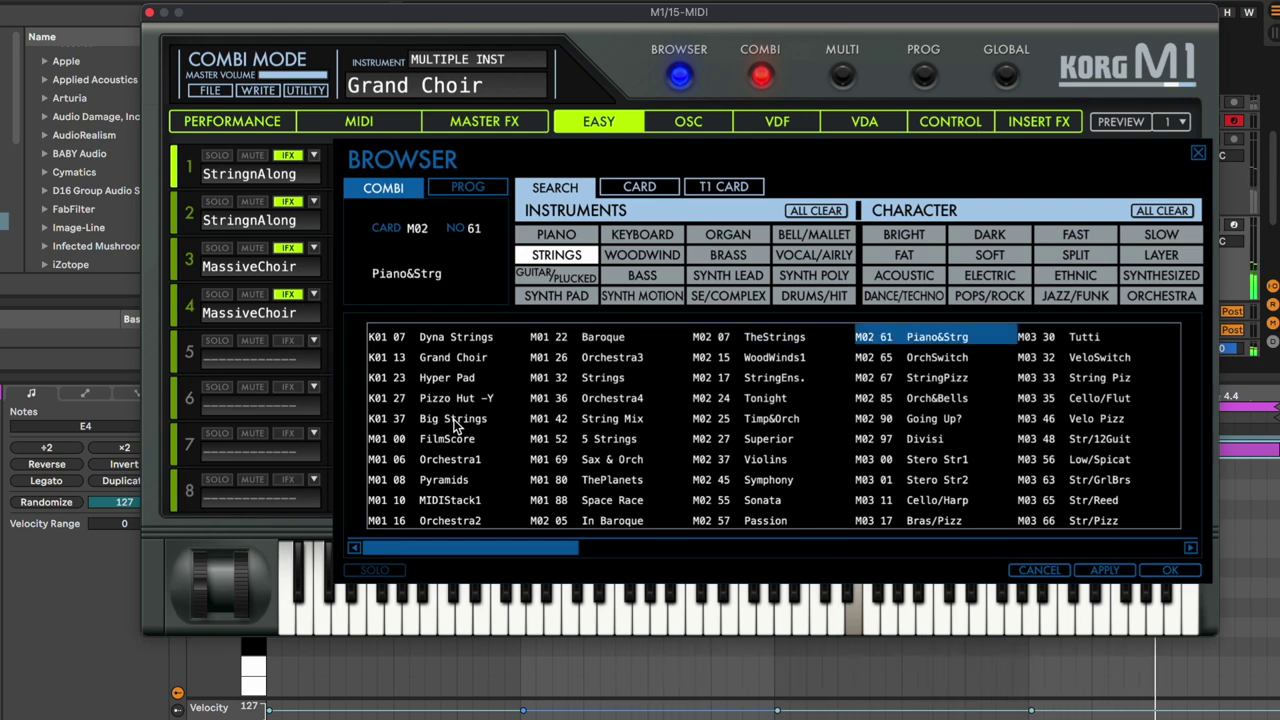
key("Down")
key("Down")
key("Down")
key("Down")
key("Down")
key("Down")
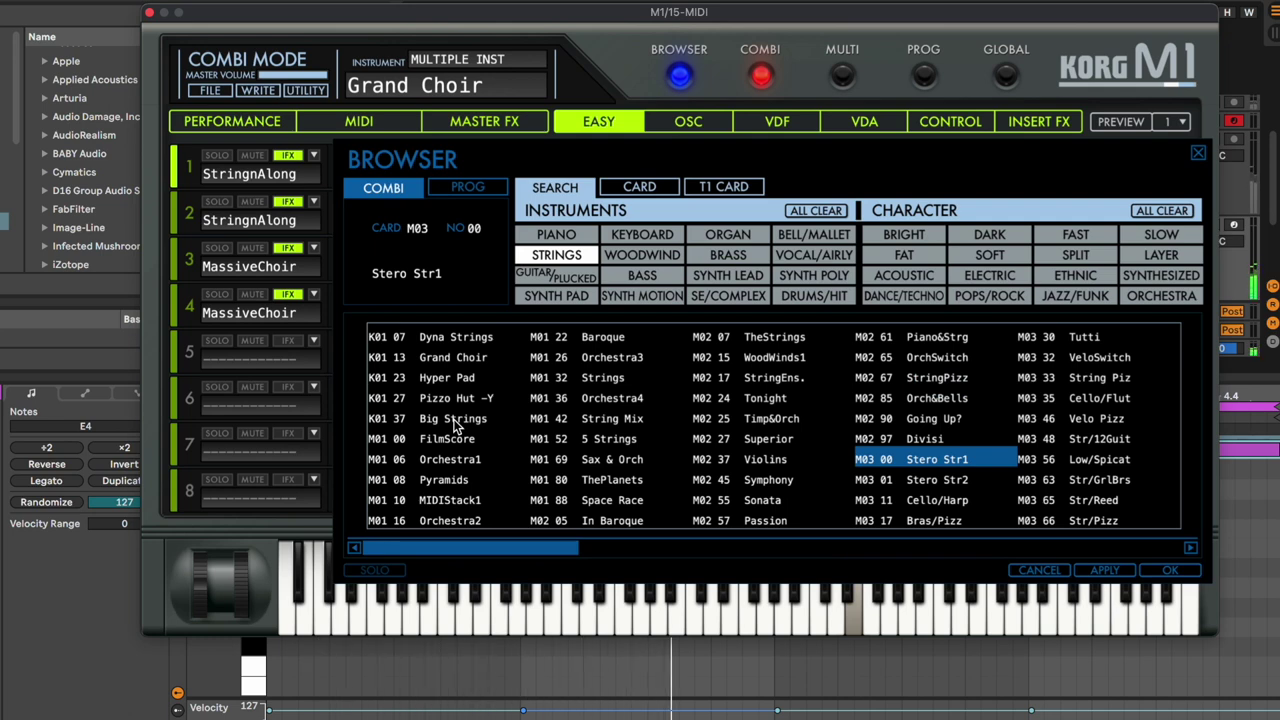
Load the Stero Str1 combi sound and unsolo the M1 track with its volume at -23.8 dB.
left_click(1121, 2)
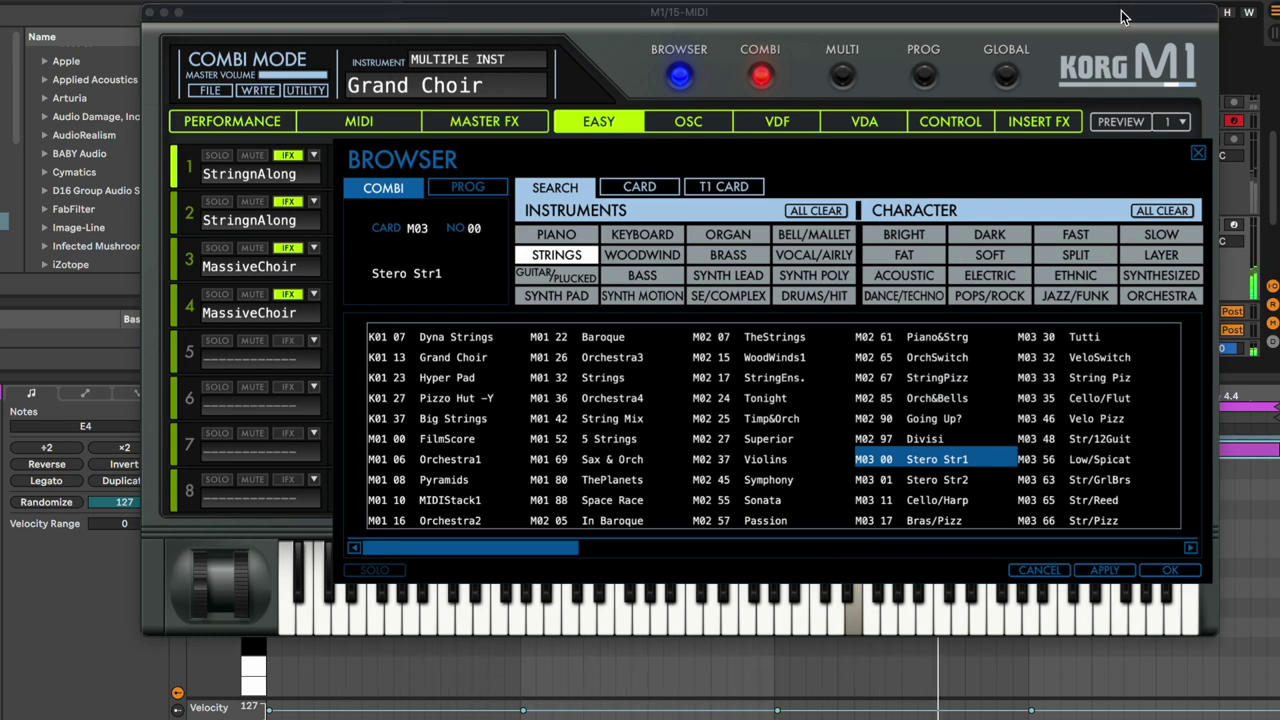
double_click(952, 461)
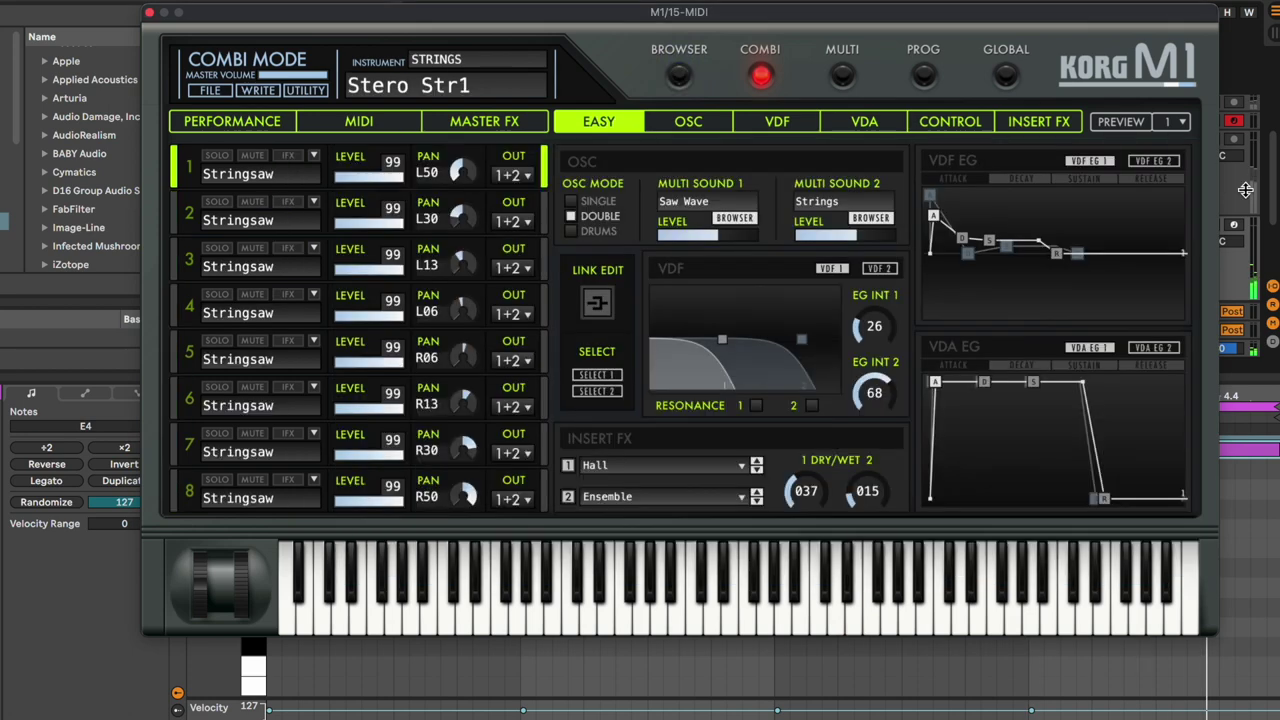
left_click_drag(1197, 20, 1197, 364)
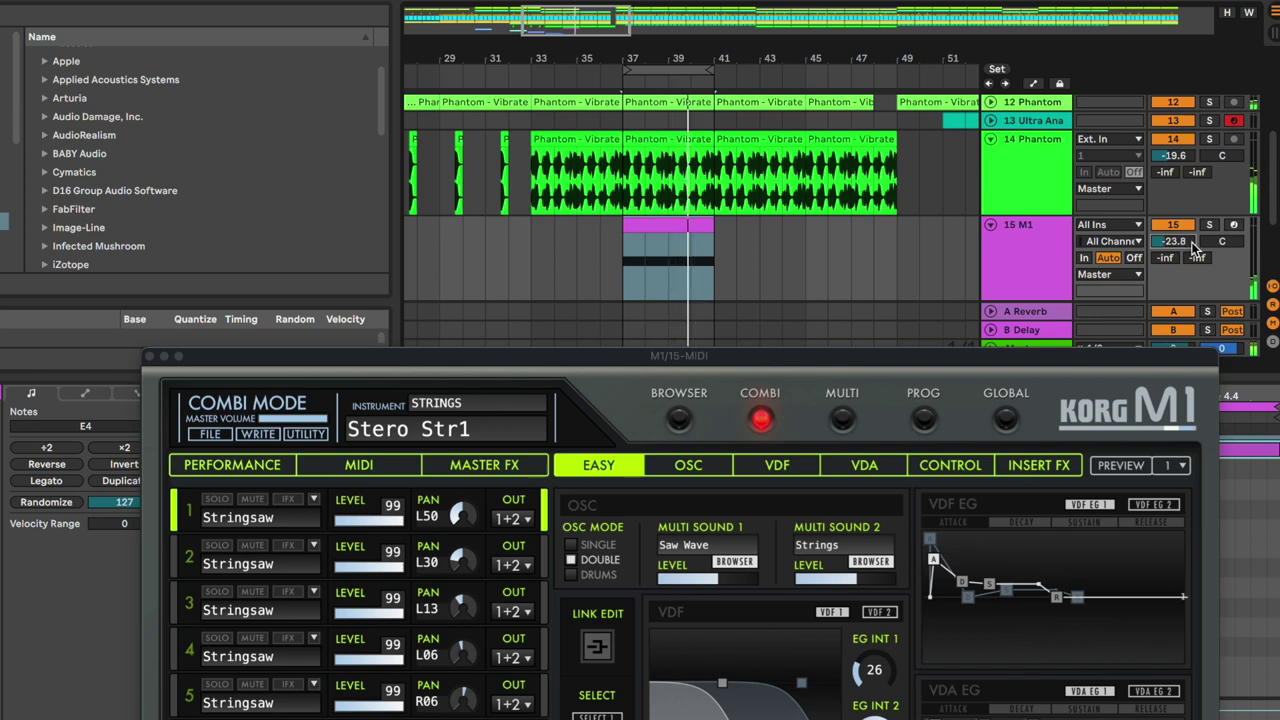
left_click(152, 357)
Copy the M1 string clip to fill bars 41 to 49 and trim the part's end back to bar 48.
left_click(670, 226)
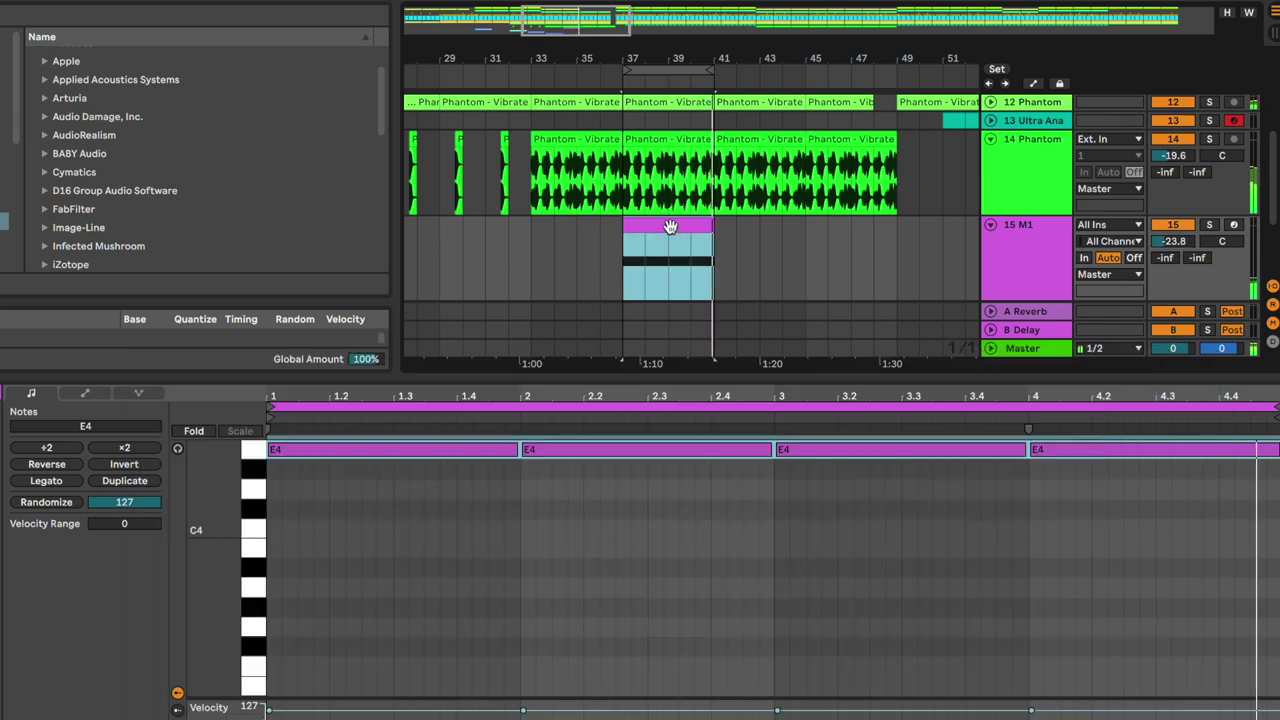
left_click_drag(670, 226, 847, 226)
left_click_drag(761, 58, 761, 117)
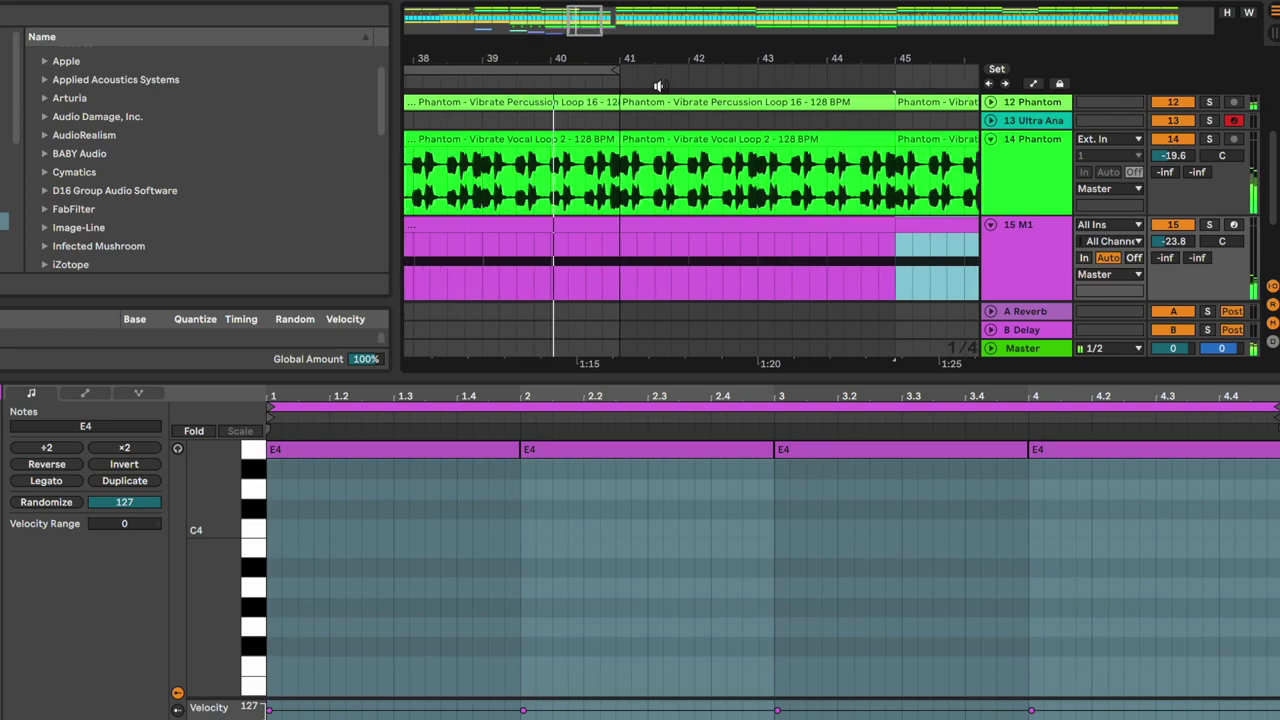
left_click(702, 1)
scroll(708, 264, "right", 3)
scroll(708, 264, "down", 2)
scroll(877, 193, "up", 3)
scroll(877, 193, "right", 2)
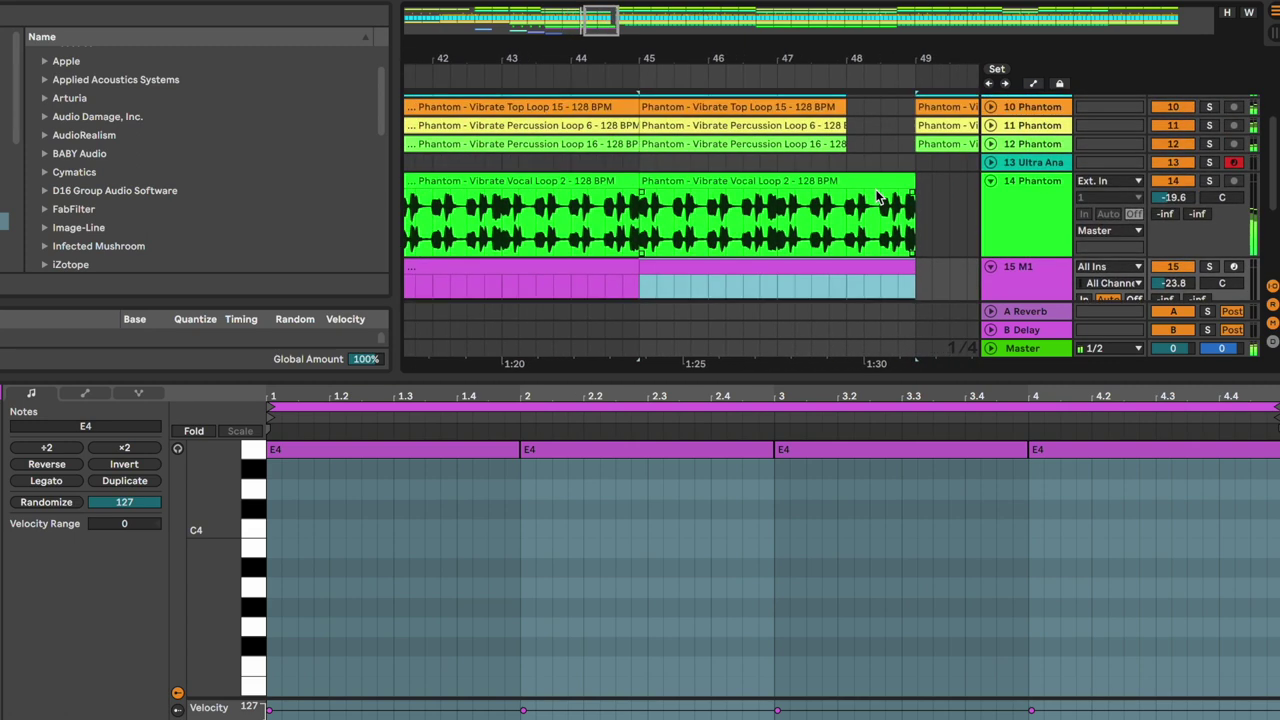
left_click_drag(905, 271, 848, 268)
Set the M1 track's volume to -24.6 dB and add an EQ Eight with its band 8 high-cut filter enabled.
left_click_drag(1174, 283, 1174, 282)
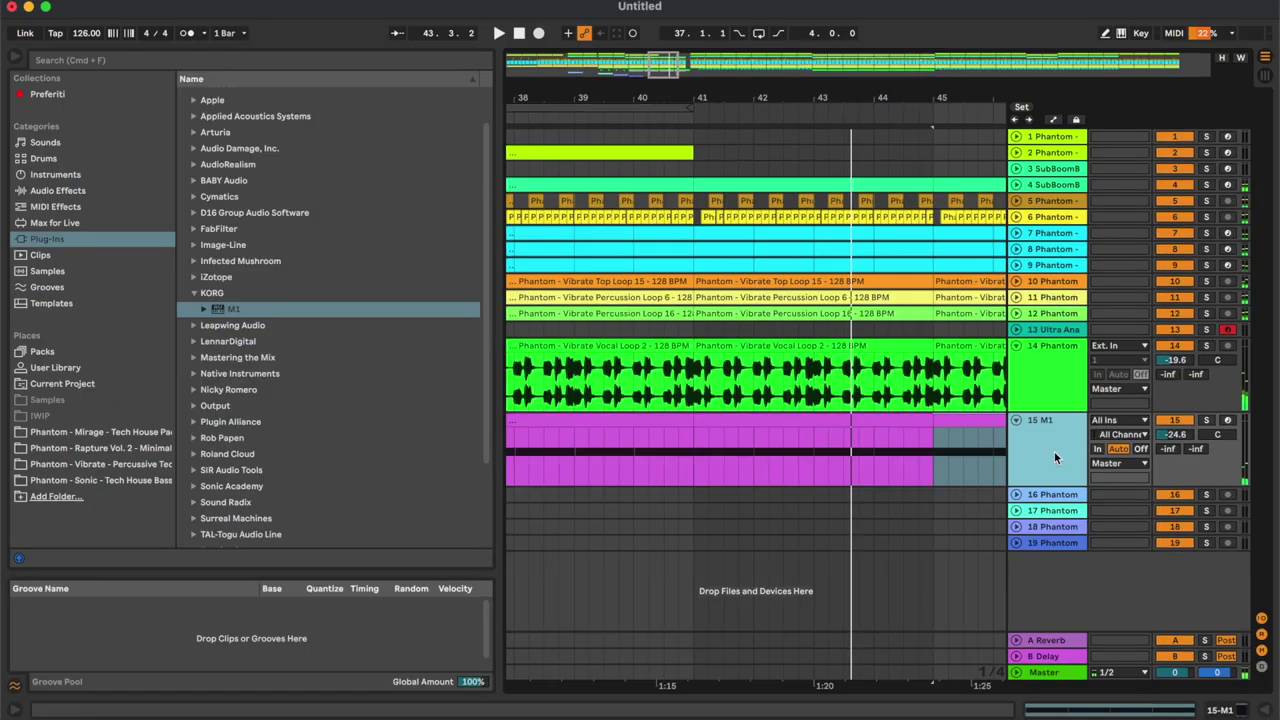
left_click(1054, 458)
left_click(74, 191)
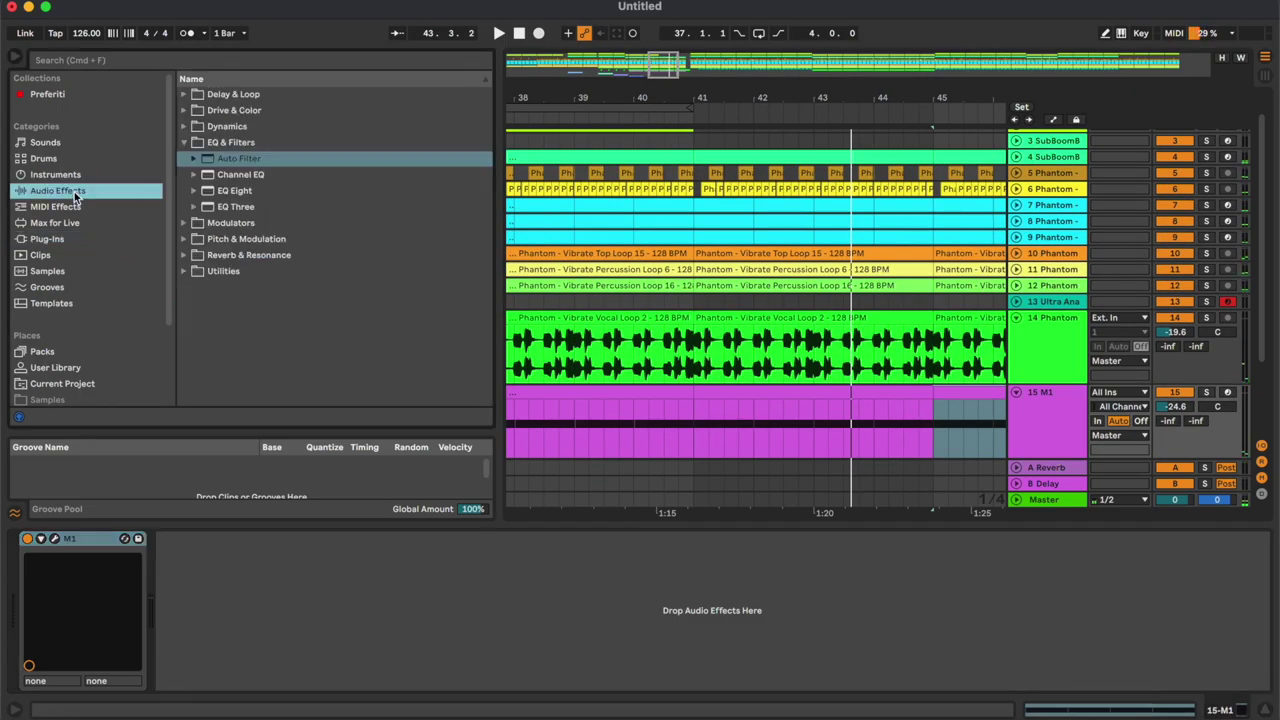
double_click(243, 195)
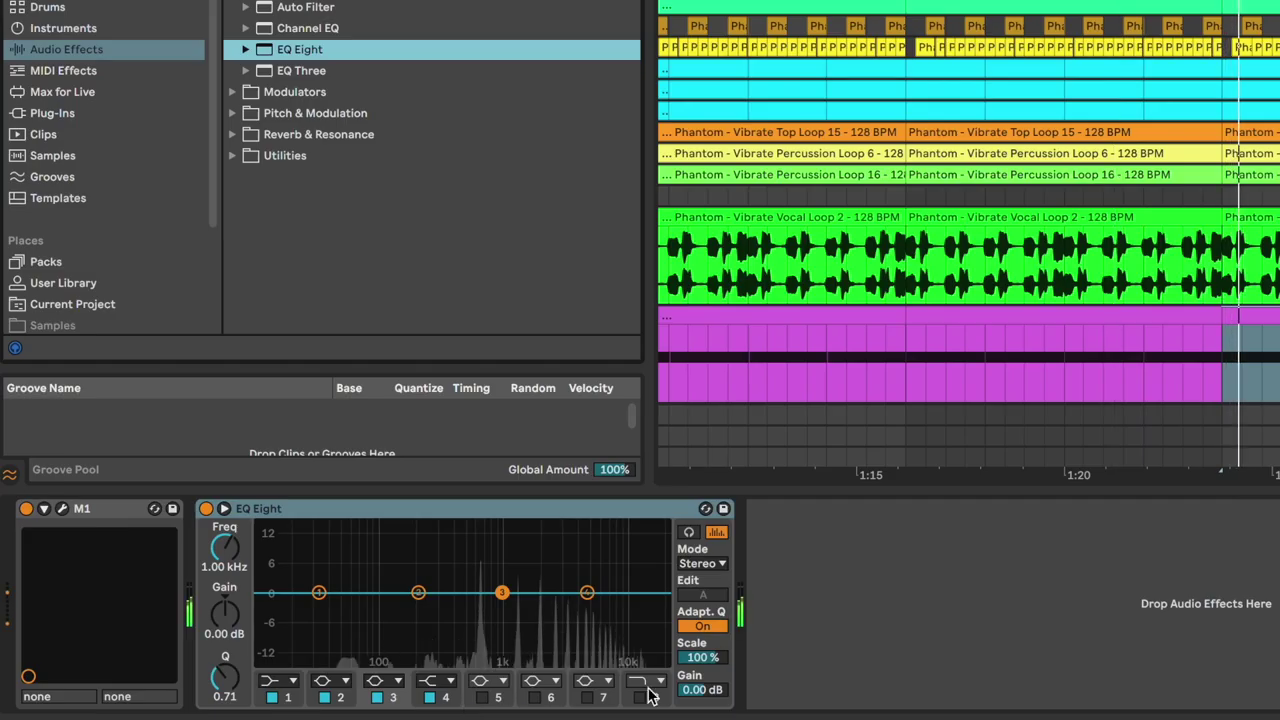
left_click(640, 697)
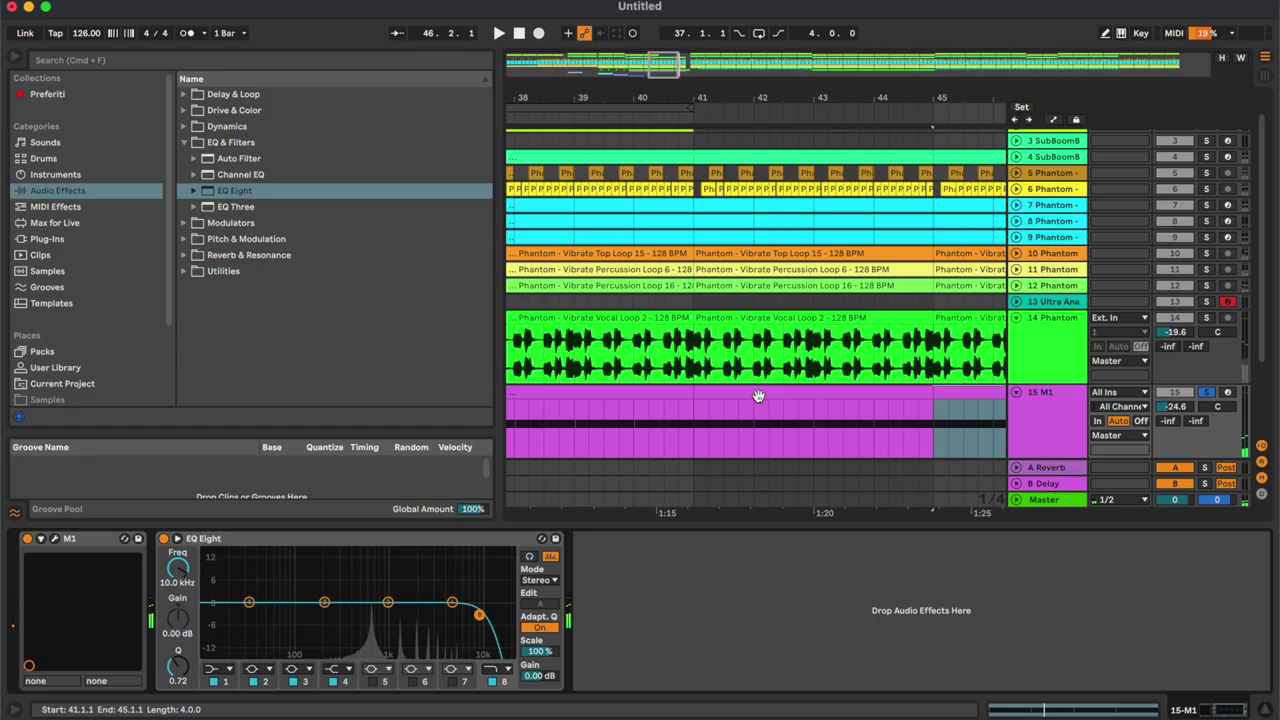
Loop bars 41 to 45 and try that M1 clip's notes one octave lower at E3, soloed and in the full mix.
left_click(1046, 383)
left_click(839, 240)
key("super+l")
left_click(877, 526)
key("super+a")
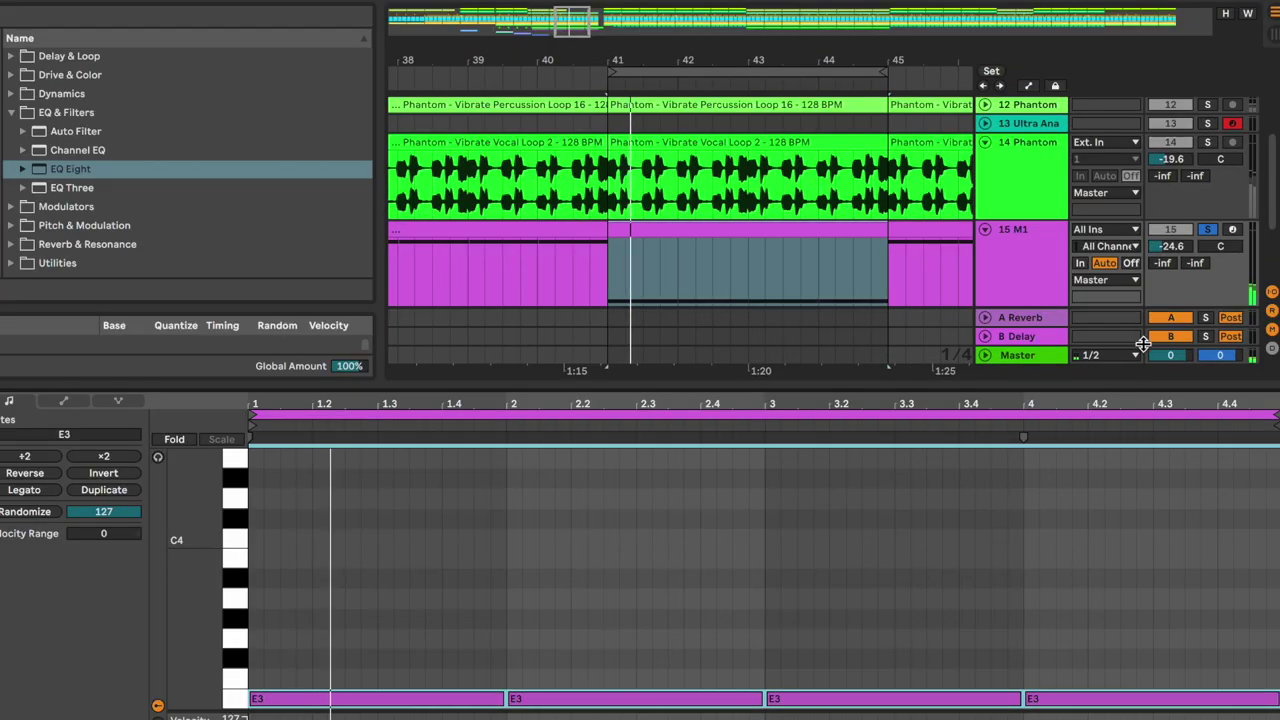
left_click(1174, 247)
key("s")
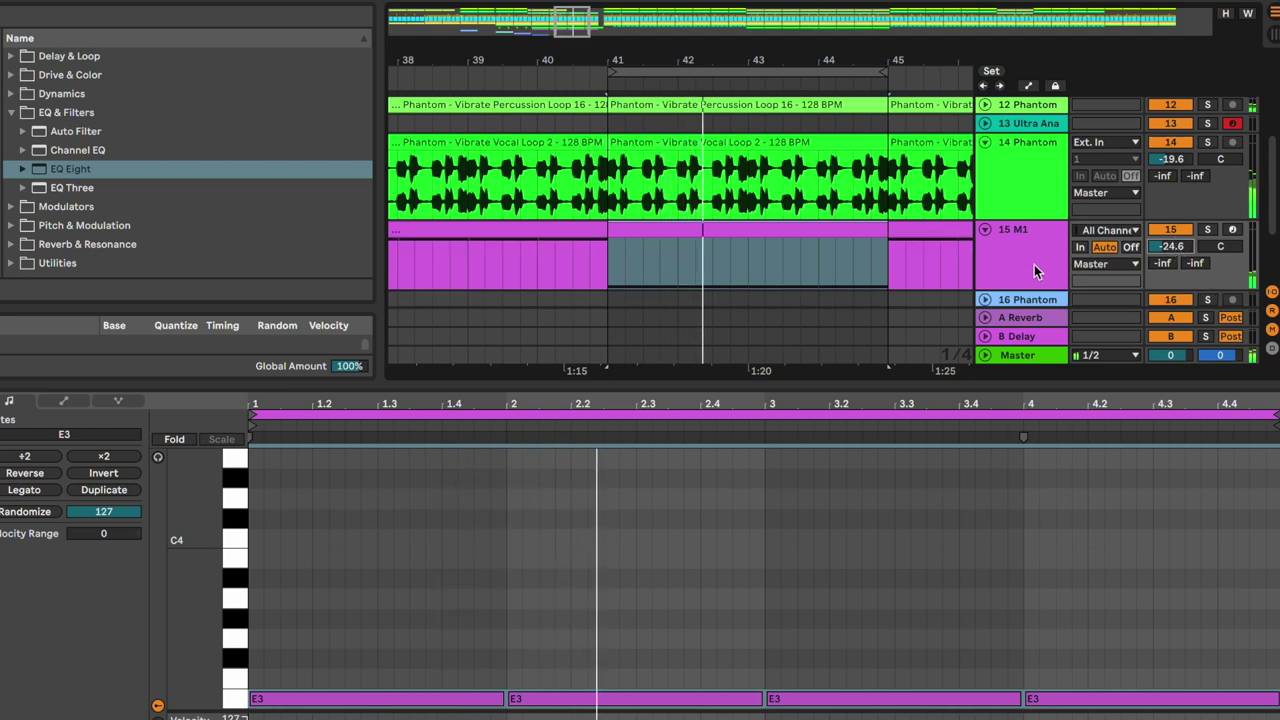
Return the M1 notes in bars 41 to 45 to E4 and set the track's volume to -26.0 dB.
scroll(1040, 258, "down", 2)
left_click_drag(1028, 235, 1027, 258)
left_click_drag(1168, 203, 1170, 202)
left_click_drag(940, 181, 709, 178)
key("minus")
key("minus")
key("minus")
left_click(693, 180)
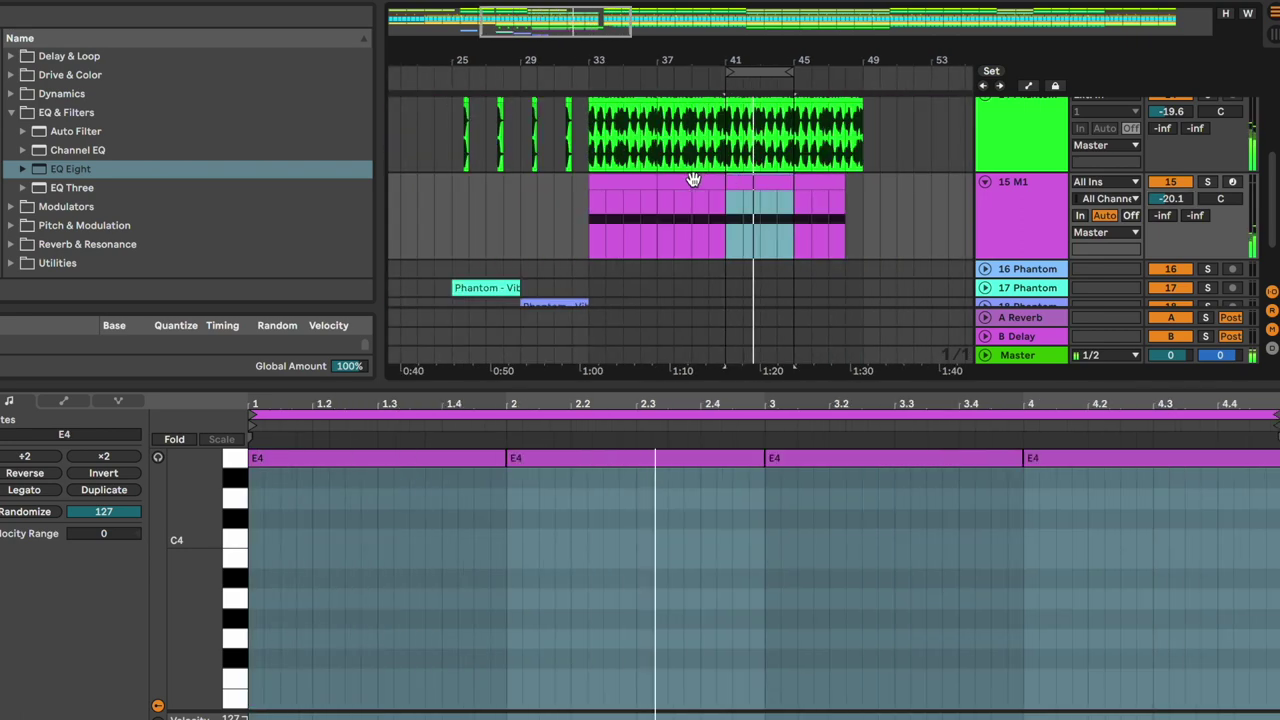
left_click(1030, 188)
left_click_drag(1171, 198, 1171, 214)
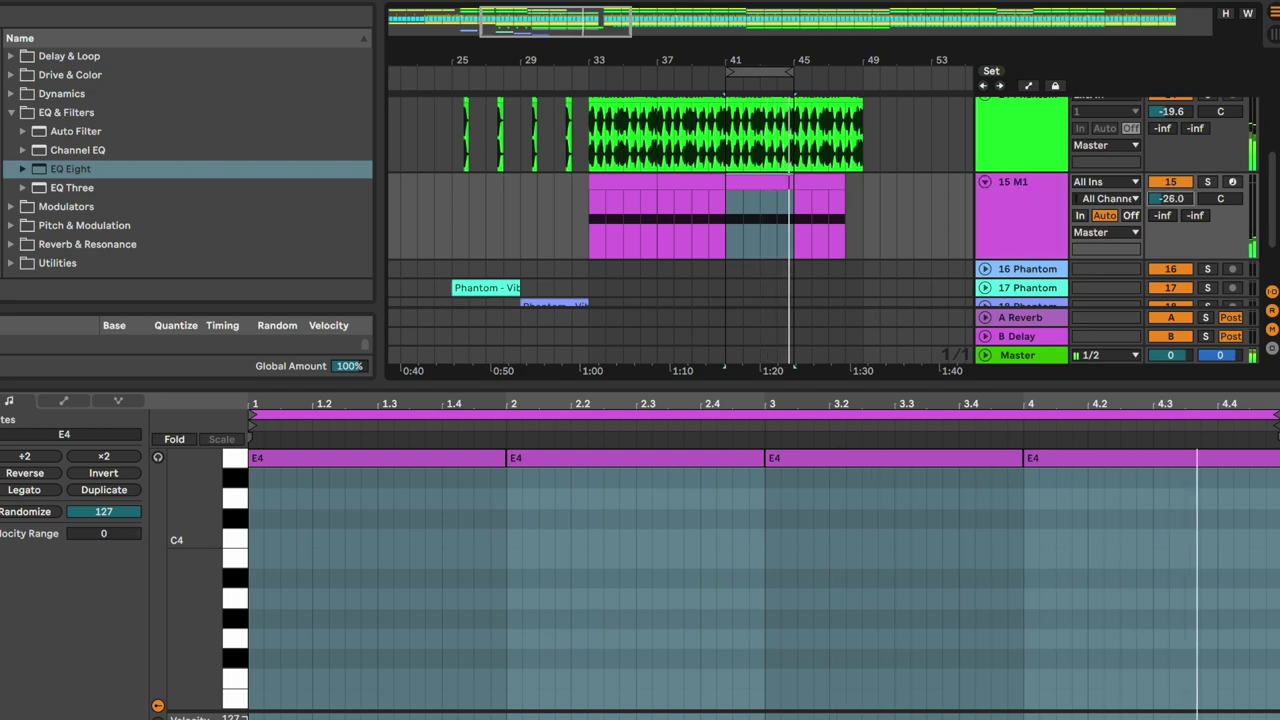
key("super+alt+l")
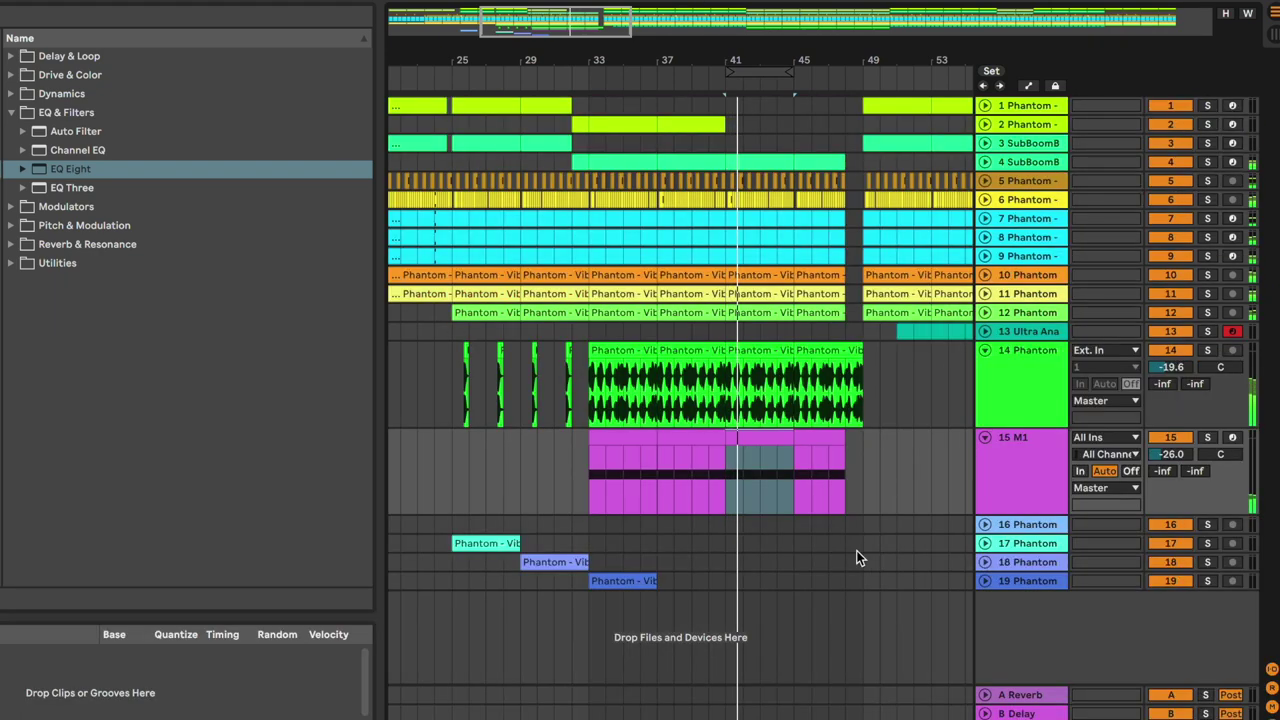
Copy the earlier FX clip on track 16 to bar 49 and stop playback.
left_click(1008, 451)
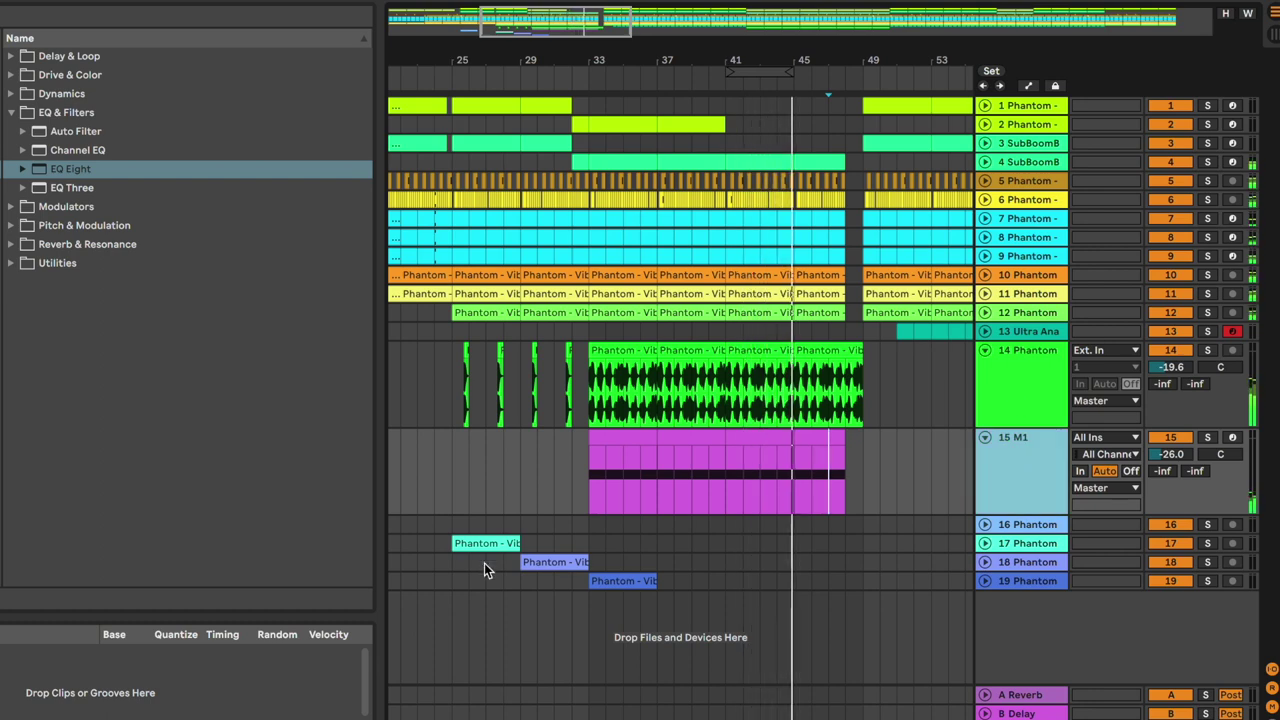
scroll(480, 556, "left", 3)
left_click(476, 521)
scroll(717, 573, "right", 2)
scroll(717, 573, "right", 2)
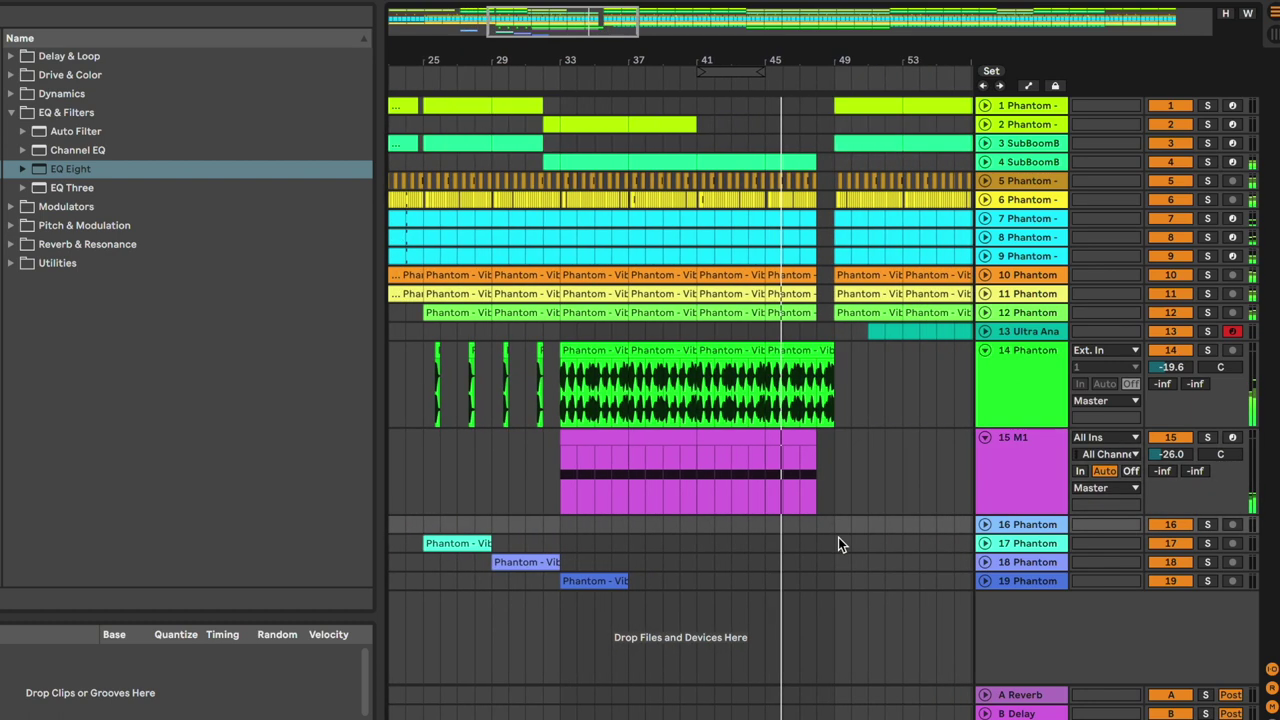
left_click(839, 526)
key("super+v")
key("space")
Insert a MIDI track below the M1 track and create a bar 41 to 49 clip with a 1/16 C3 note at its start.
left_click(1031, 446)
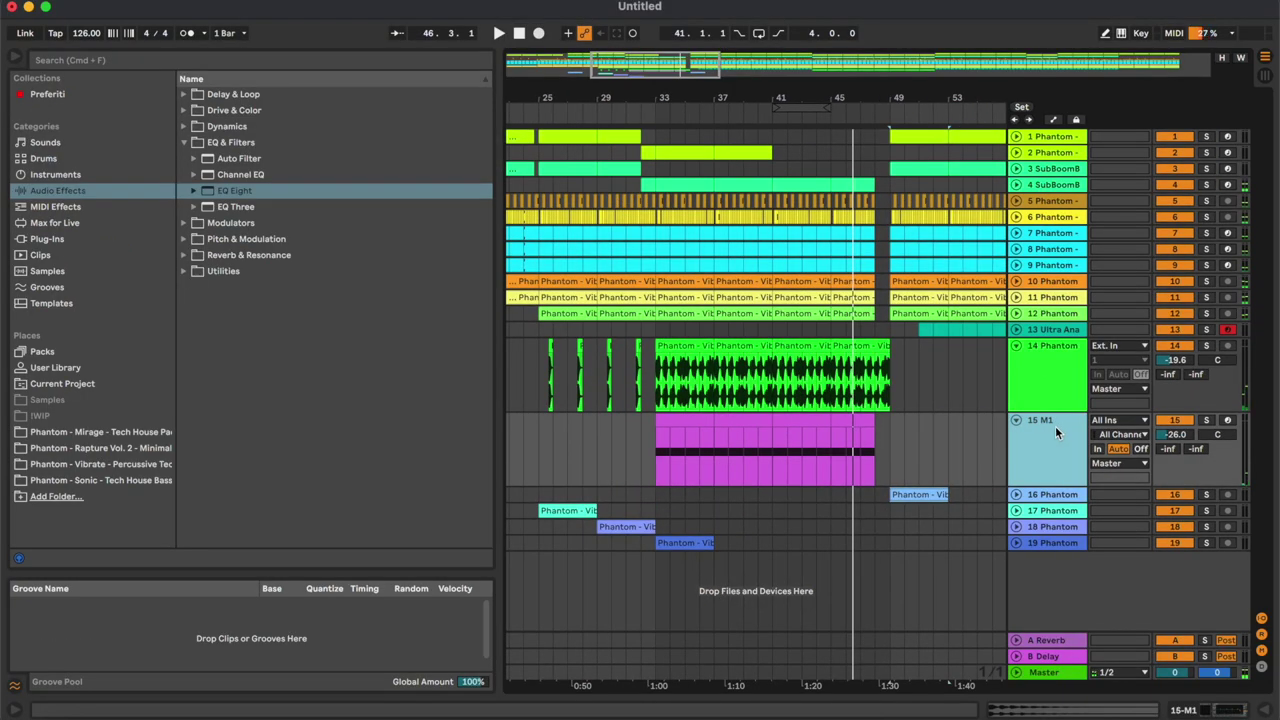
key("super+shift+t")
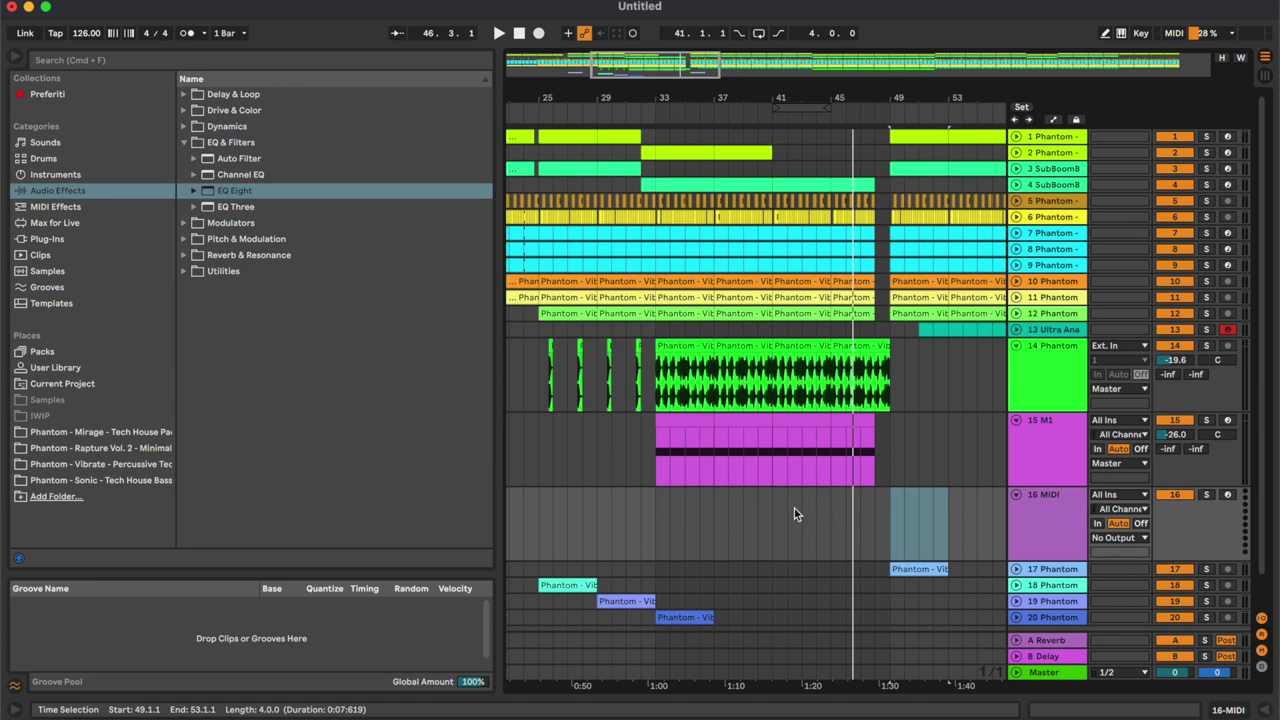
left_click_drag(773, 497, 890, 509)
key("super+shift+m")
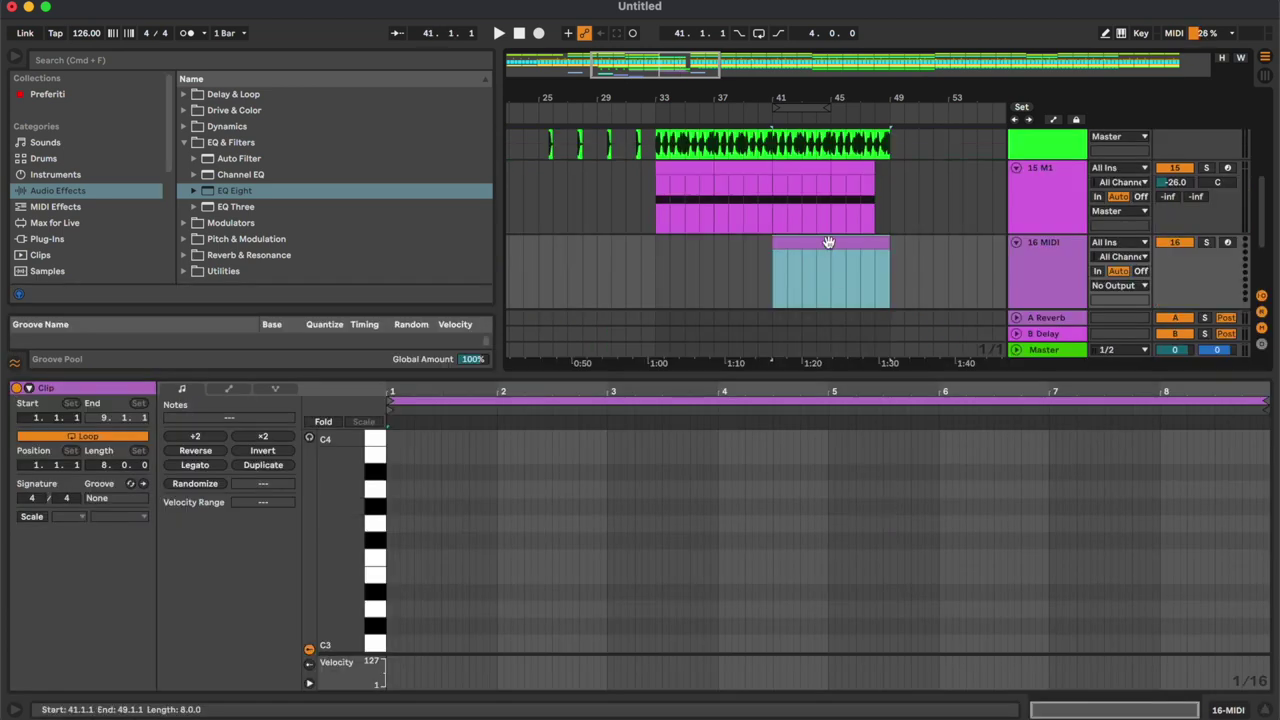
double_click(391, 647)
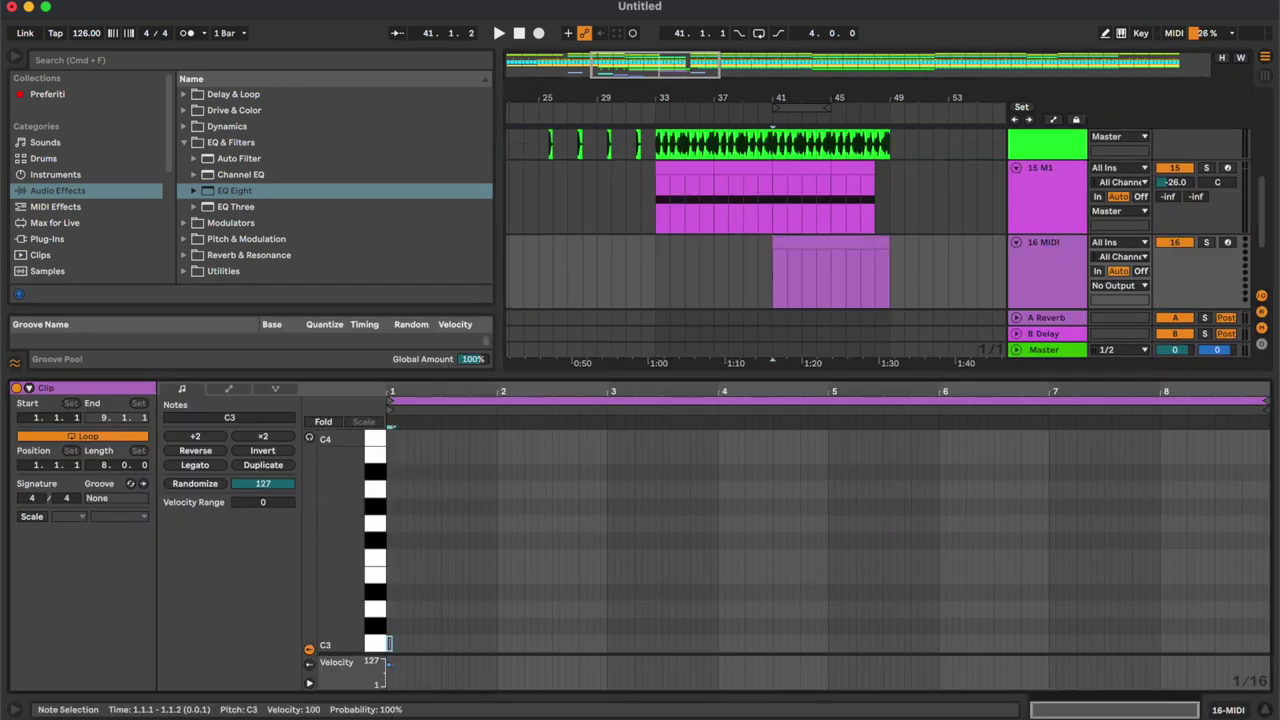
Solo the new MIDI track and load Phantom - Vibrate Snare 7.wav from the Drum One Shots snares onto it.
double_click(1027, 276)
key("s")
scroll(91, 340, "down", 3)
left_click(102, 381)
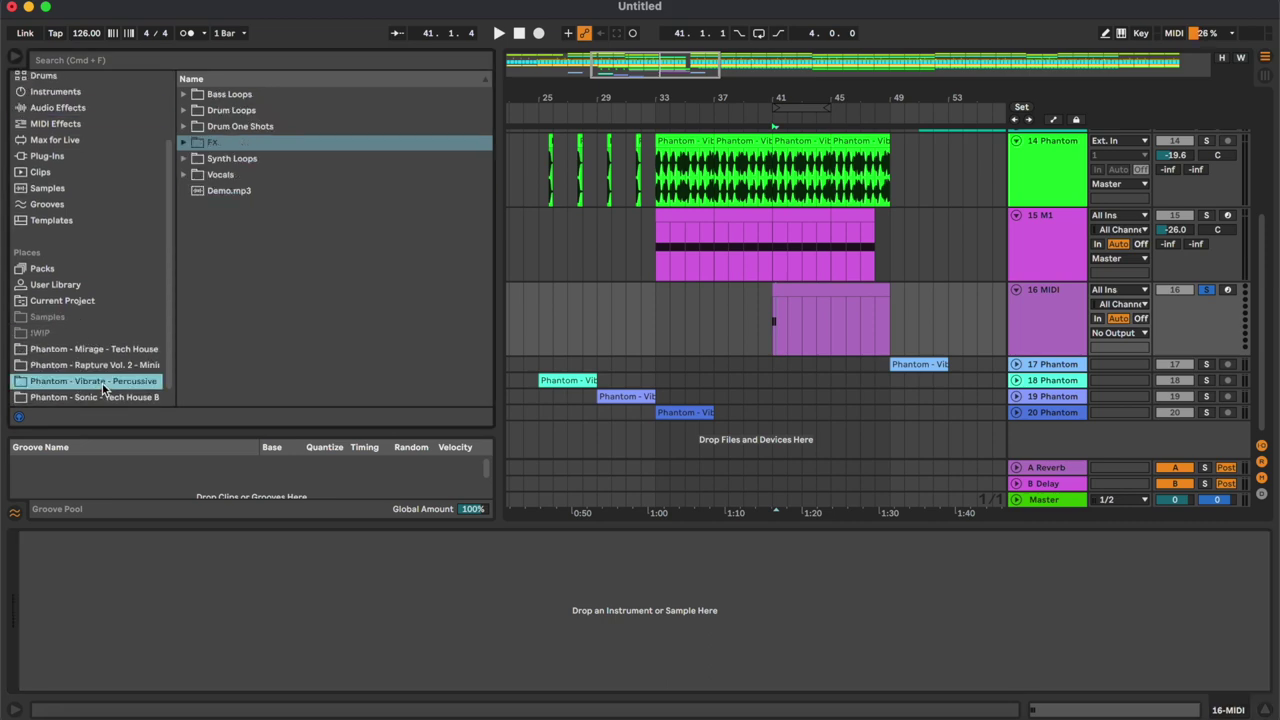
left_click(226, 126)
left_click(240, 206)
left_click(280, 270)
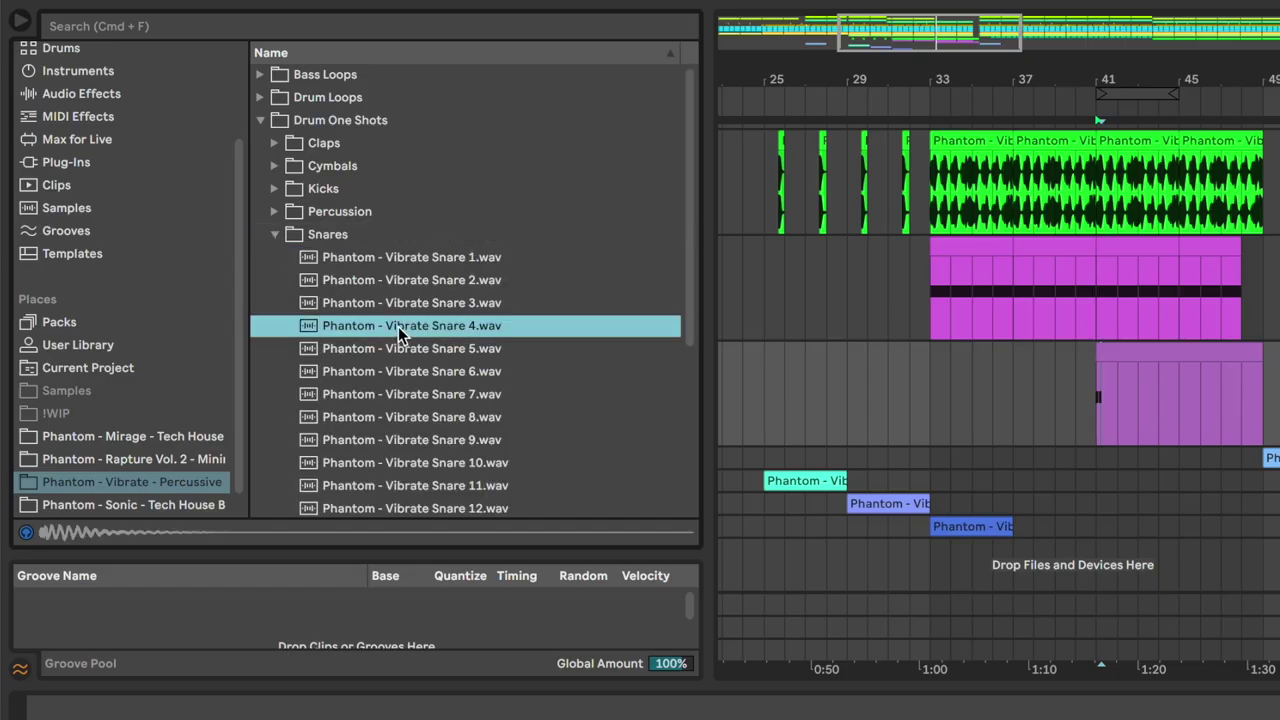
key("Down")
key("Down")
key("Down")
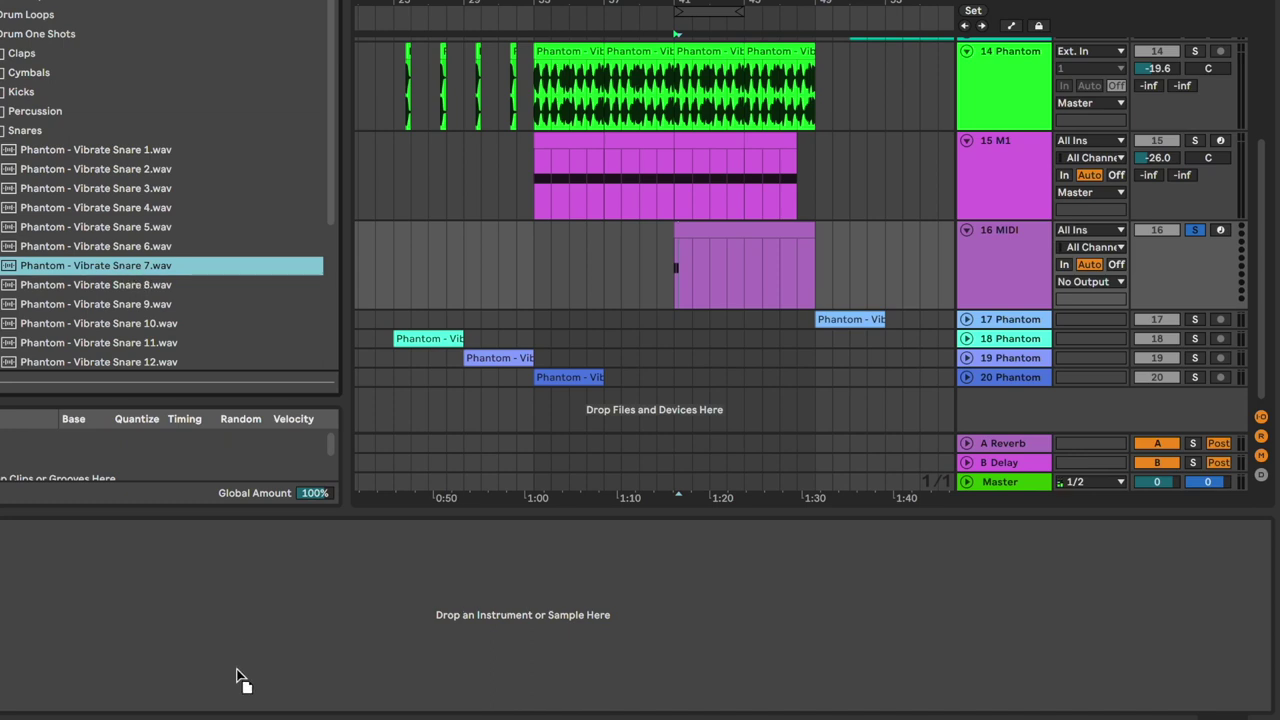
key("Return")
Fill the track 16 clip with repeated 1/16 C3 notes up to bar 49 and lower the soloed snare's volume to -7.3 dB.
left_click(782, 227)
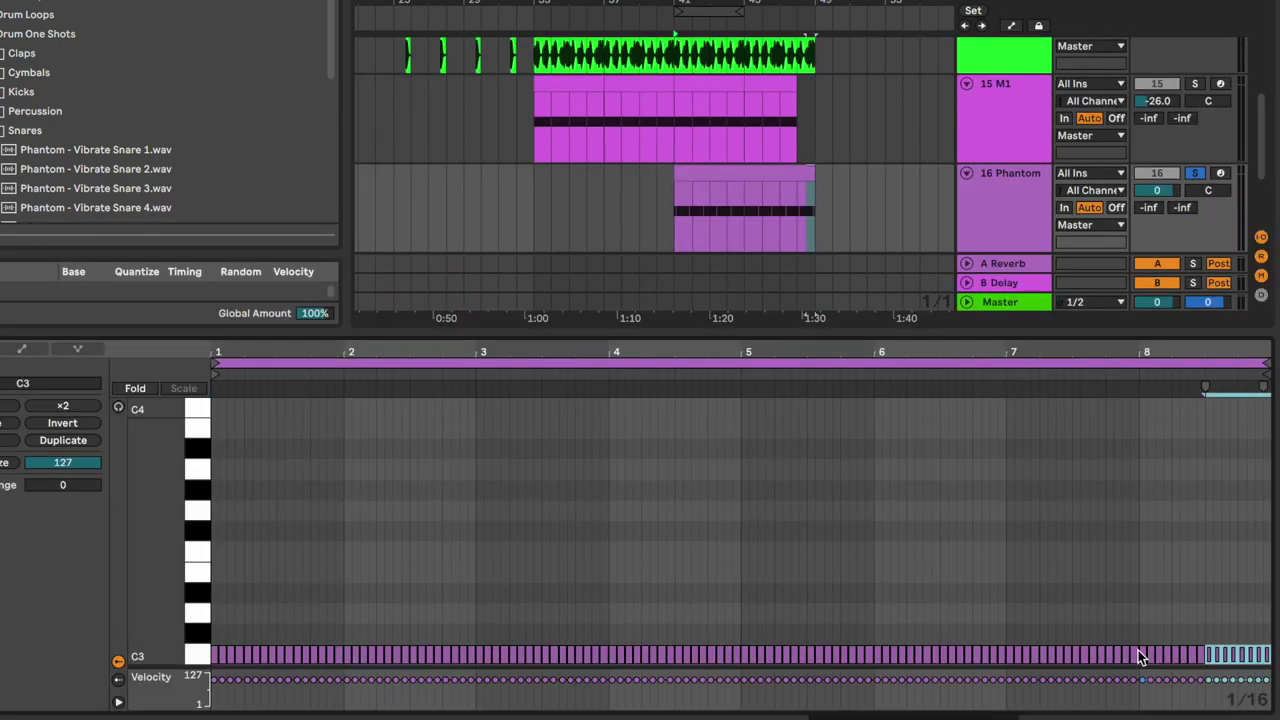
left_click(1106, 571)
key("space")
key("space")
left_click_drag(1157, 190, 1157, 222)
key("space")
Draw a rising velocity ramp across the snare notes from about 16 to about 104, and set the track's volume to -13.3 dB.
left_click(1056, 598)
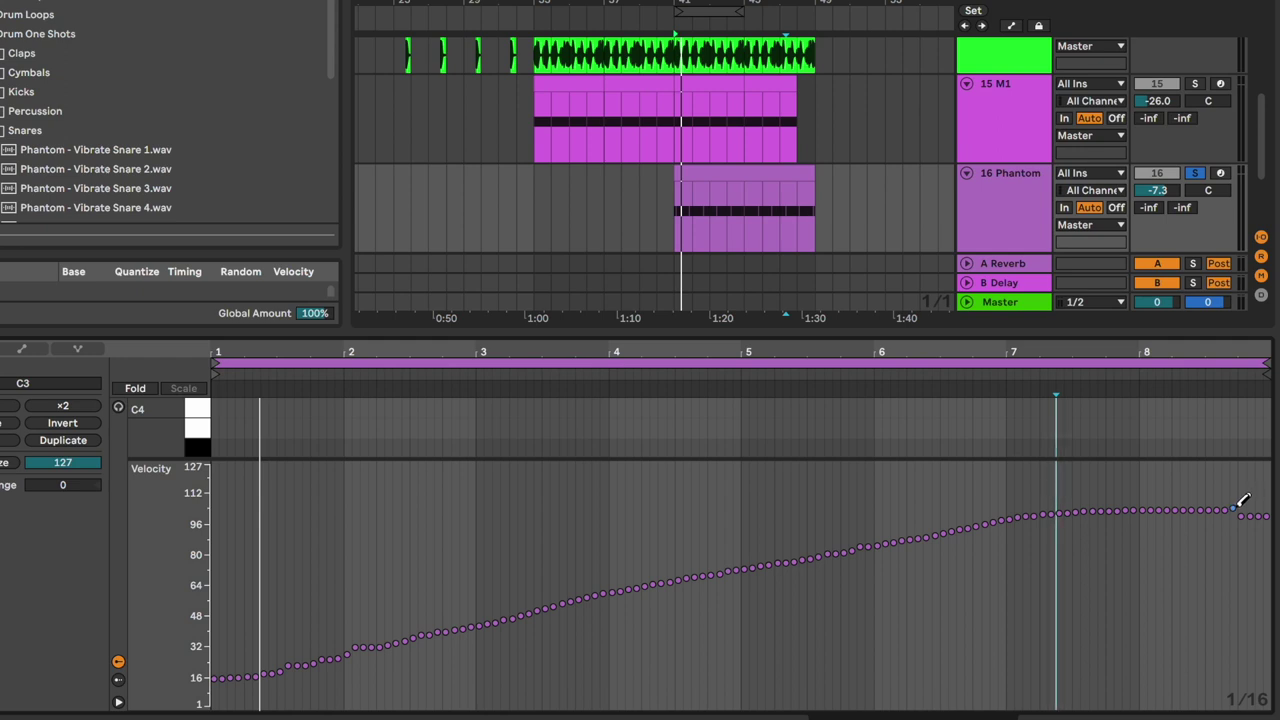
key("space")
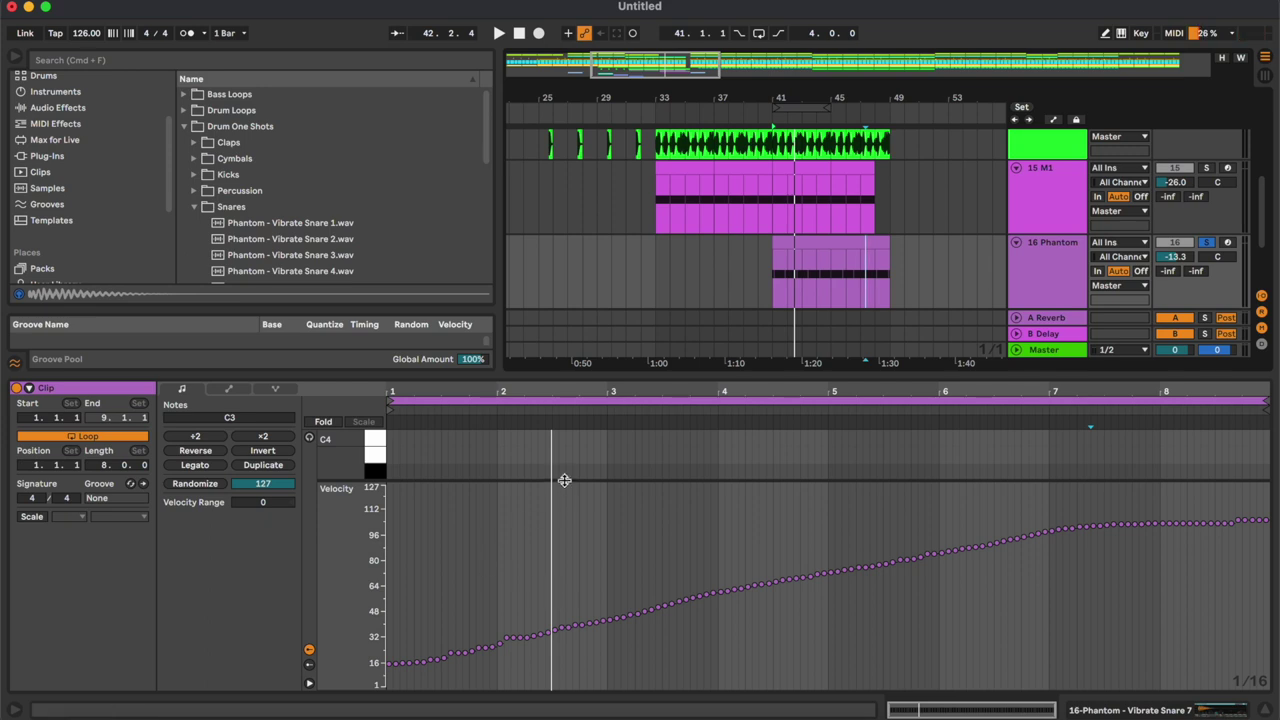
left_click_drag(563, 478, 563, 617)
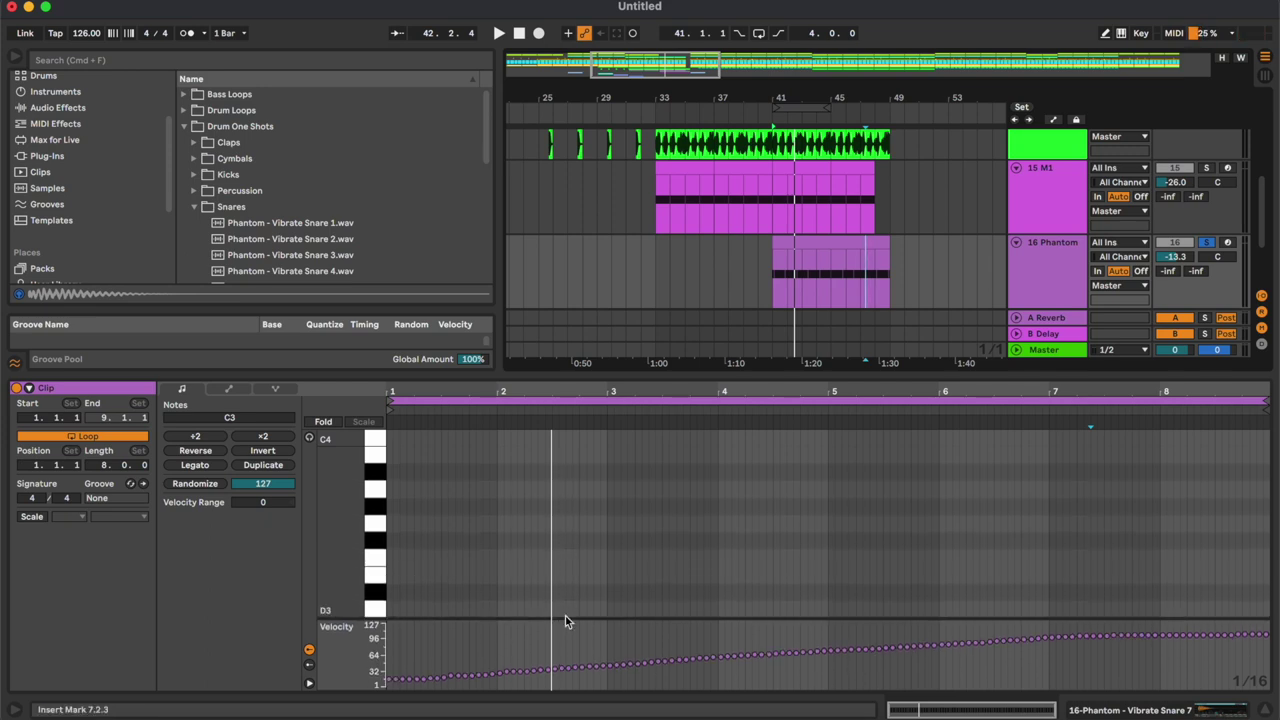
scroll(870, 559, "down", 1)
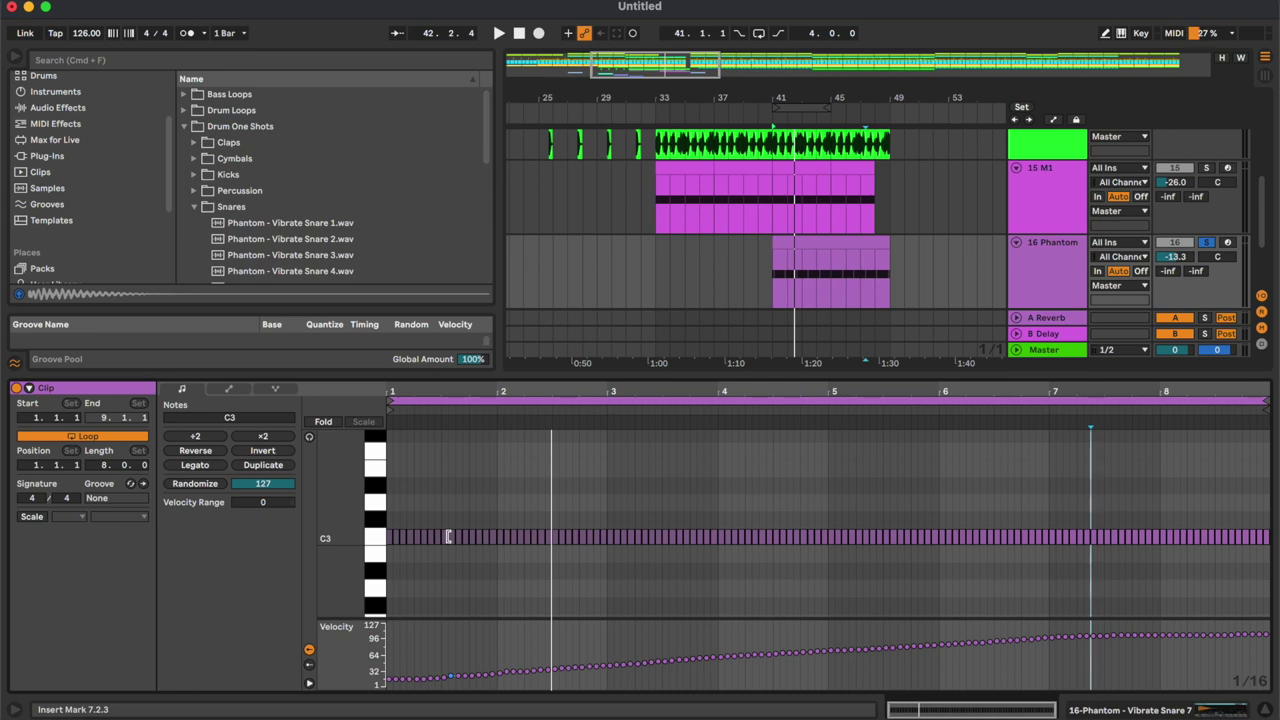
Play the snare build, return it to the full mix and set its track volume to -15.9 dB.
key("space")
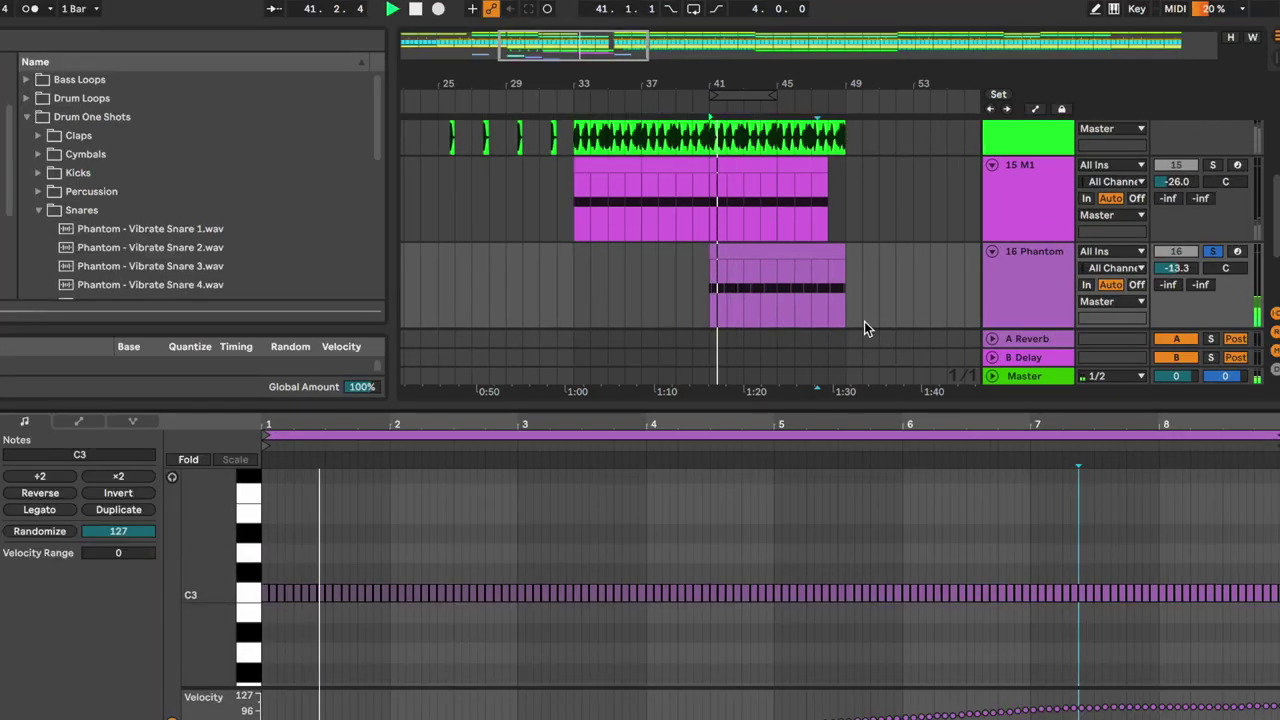
left_click(817, 281)
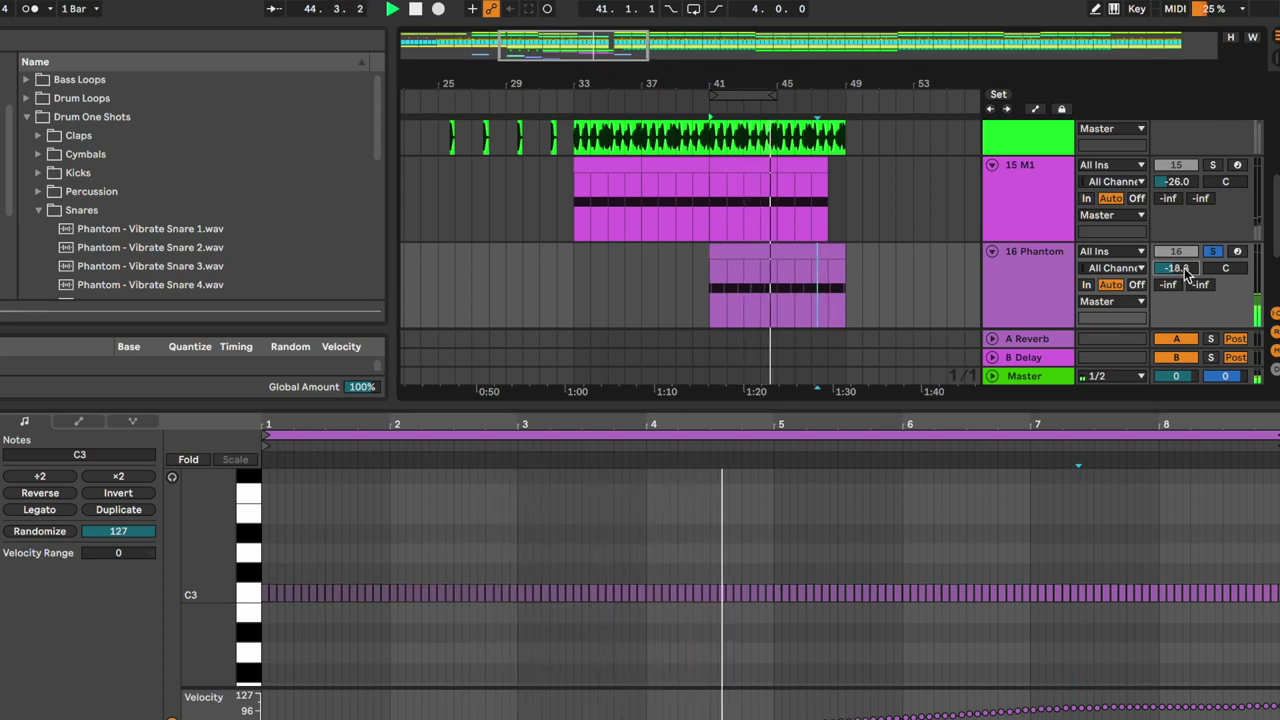
key("s")
mouse_move(1176, 268)
left_mouse_down()
mouse_move(1176, 279)
mouse_move(1176, 260)
left_mouse_up()
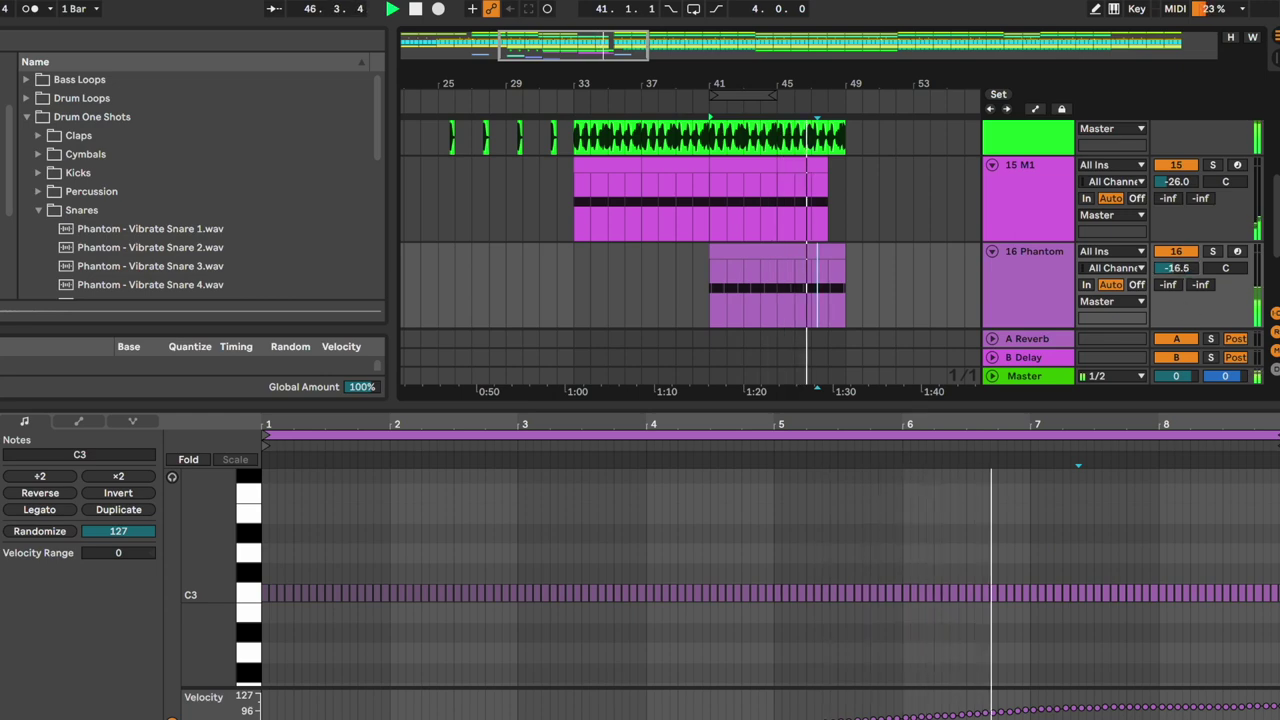
key("super+alt+l")
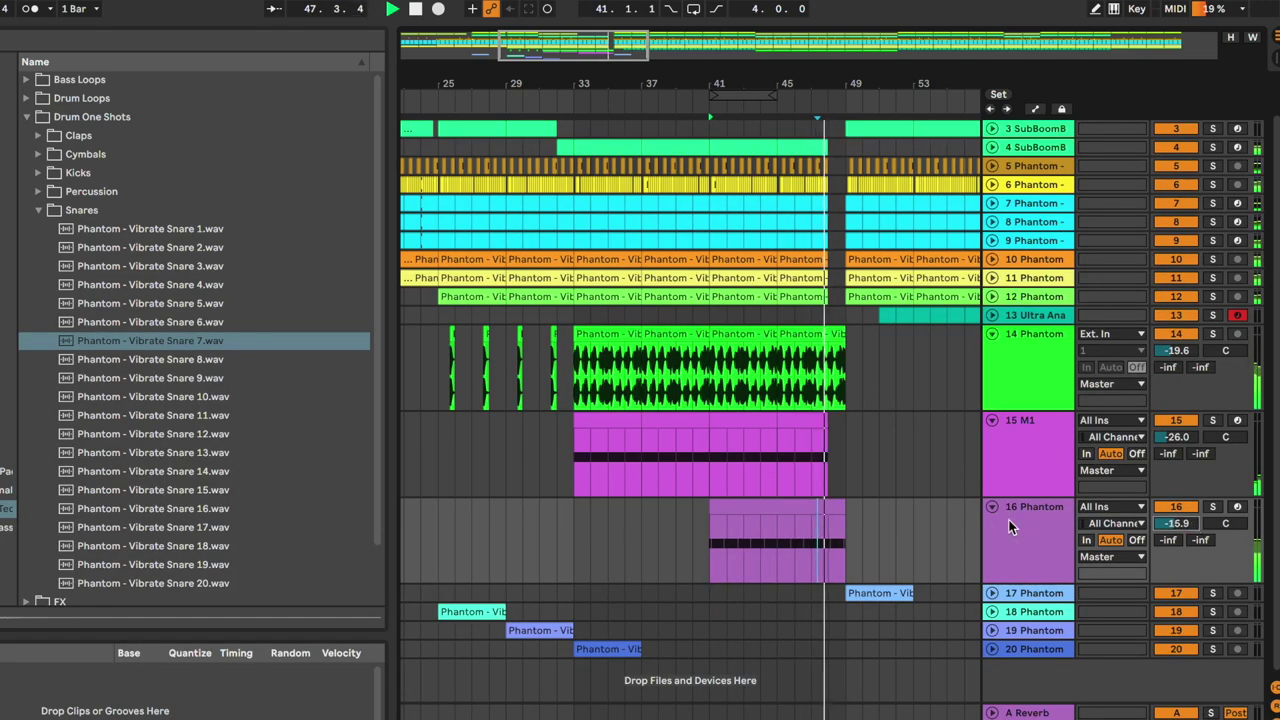
Shorten the snare clip to end at bar 48, replay it from bar 44 and set the track's volume to -16.4 dB.
left_click_drag(845, 508, 826, 510)
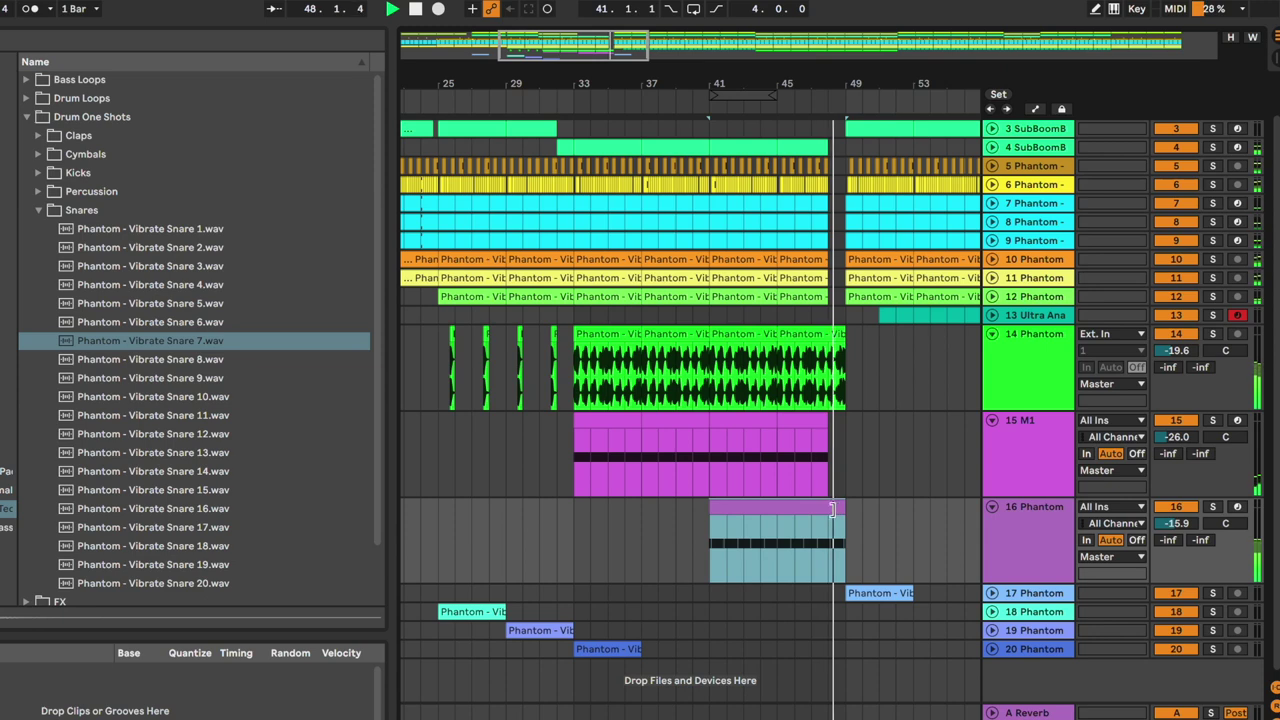
left_click(780, 548)
key("space")
key("space")
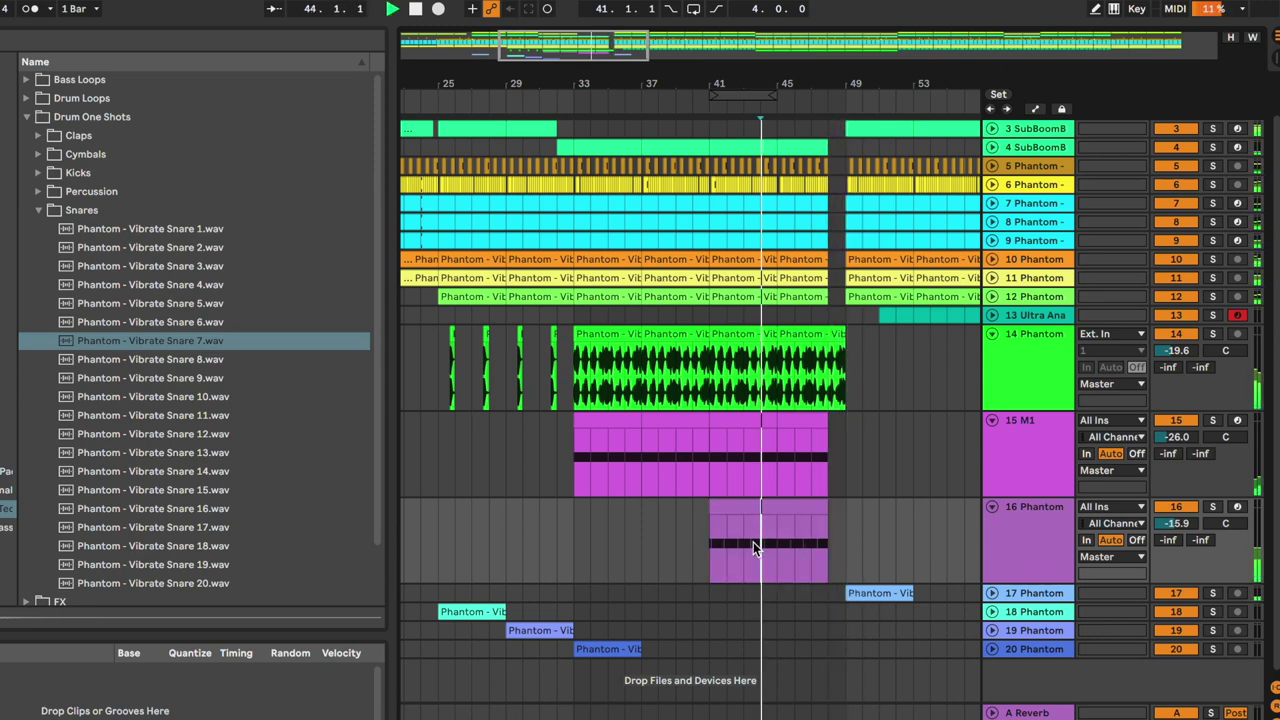
left_click_drag(1183, 523, 1183, 519)
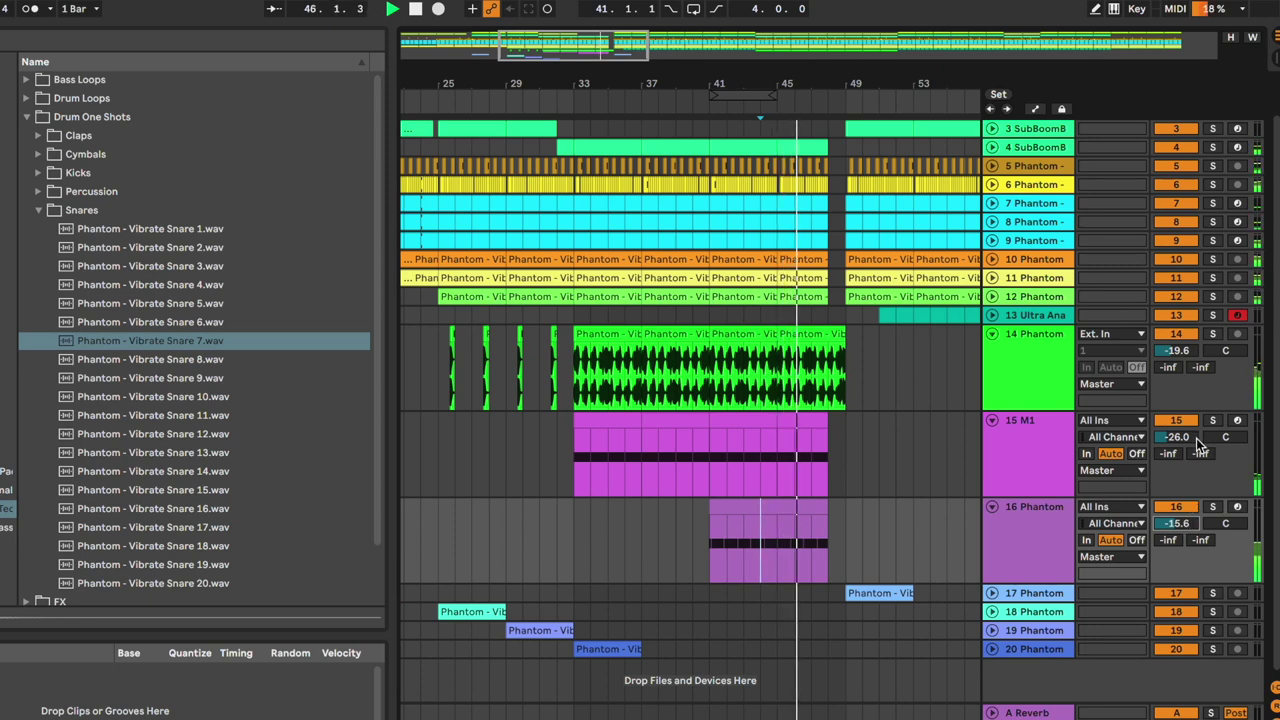
left_click_drag(1190, 525, 1190, 533)
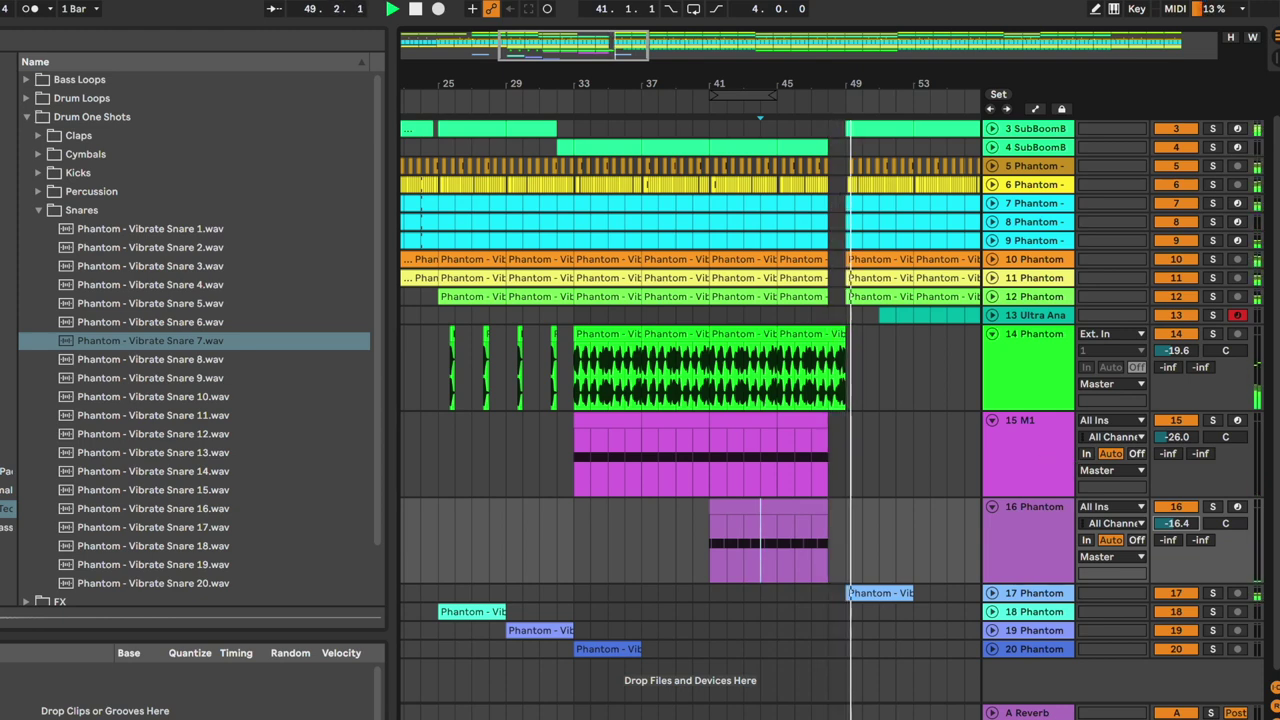
key("space")
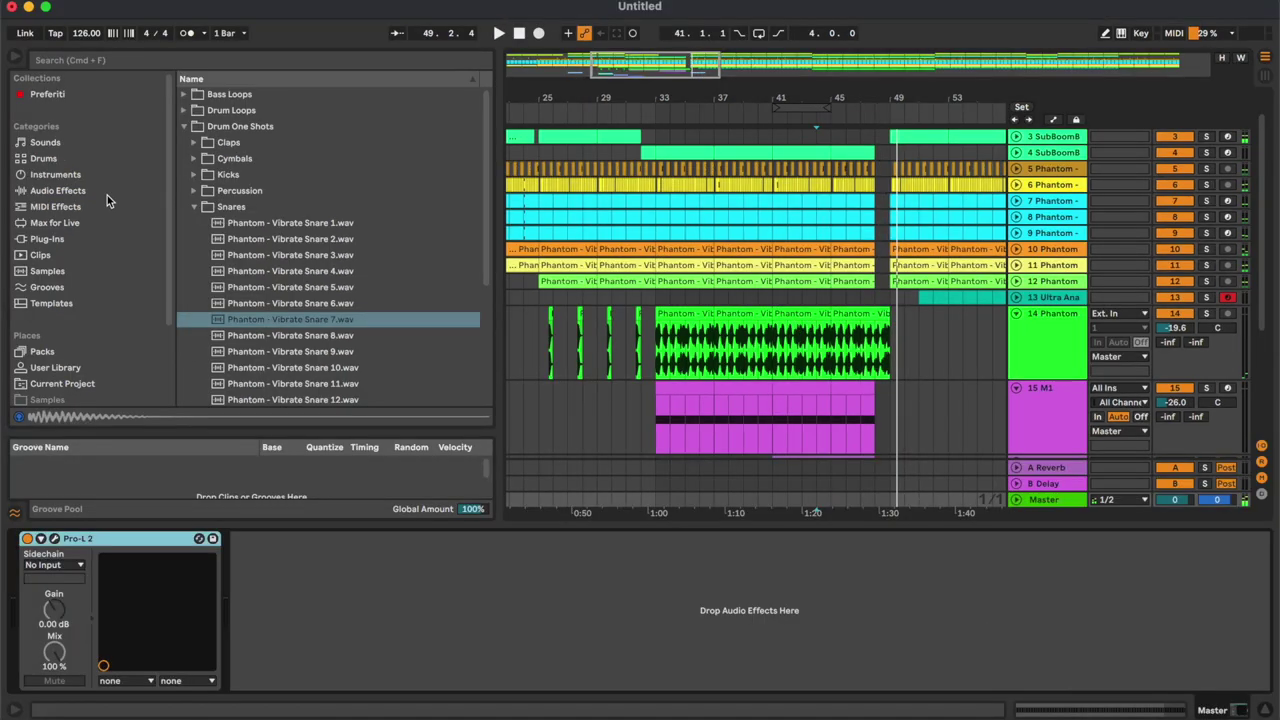
Search the browser for "endle" and load Endless Smile v.1.adg onto the Master before Pro-L 2.
left_click(102, 192)
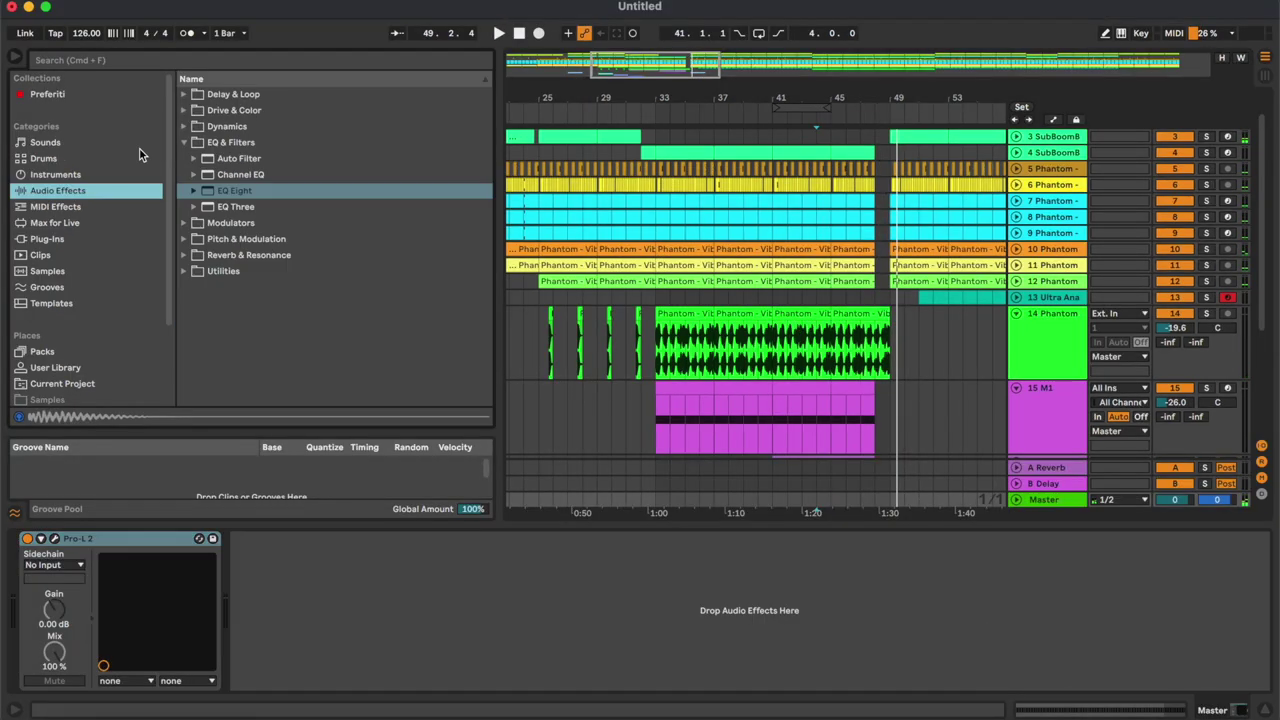
left_click(200, 59)
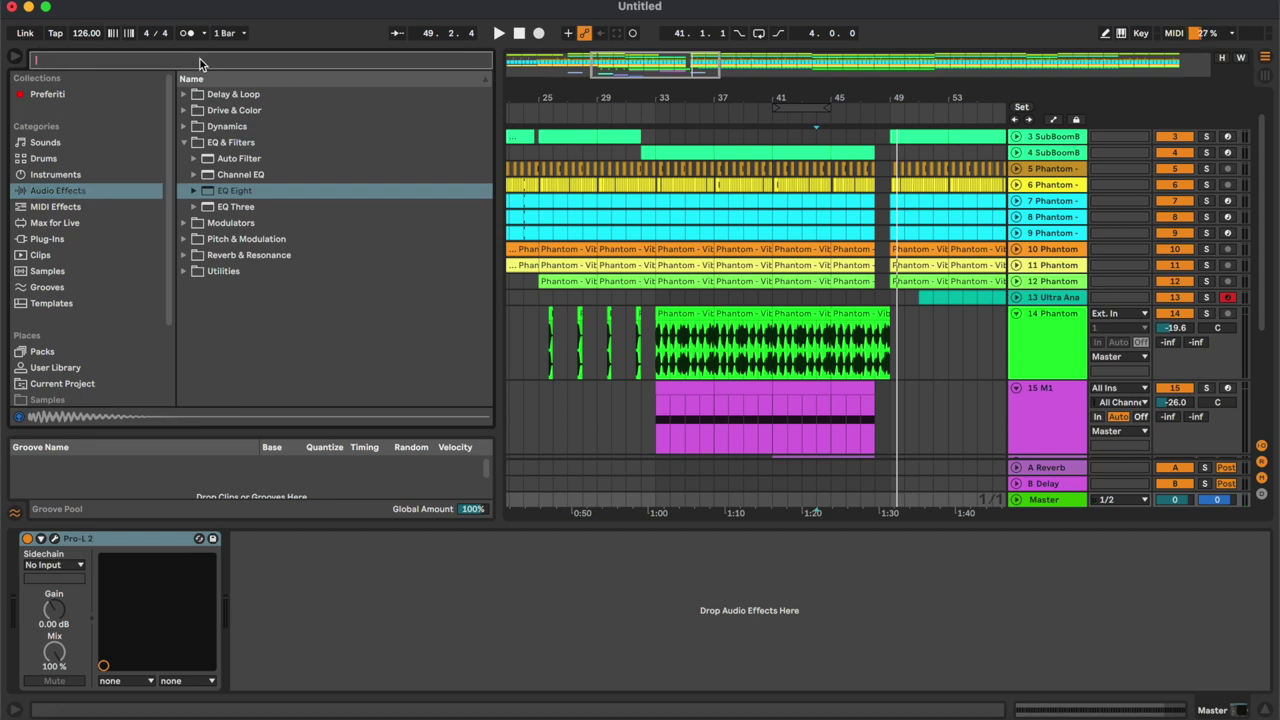
type("endle")
left_click(79, 318)
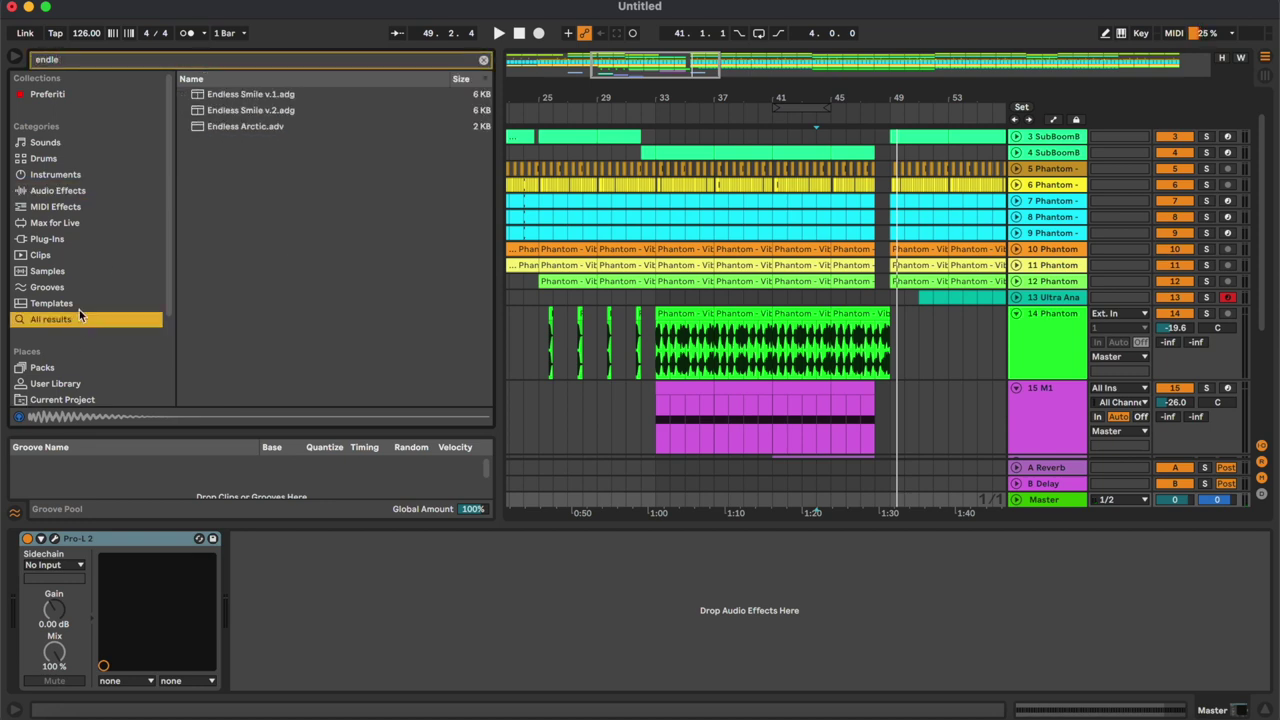
left_click_drag(252, 94, 262, 94)
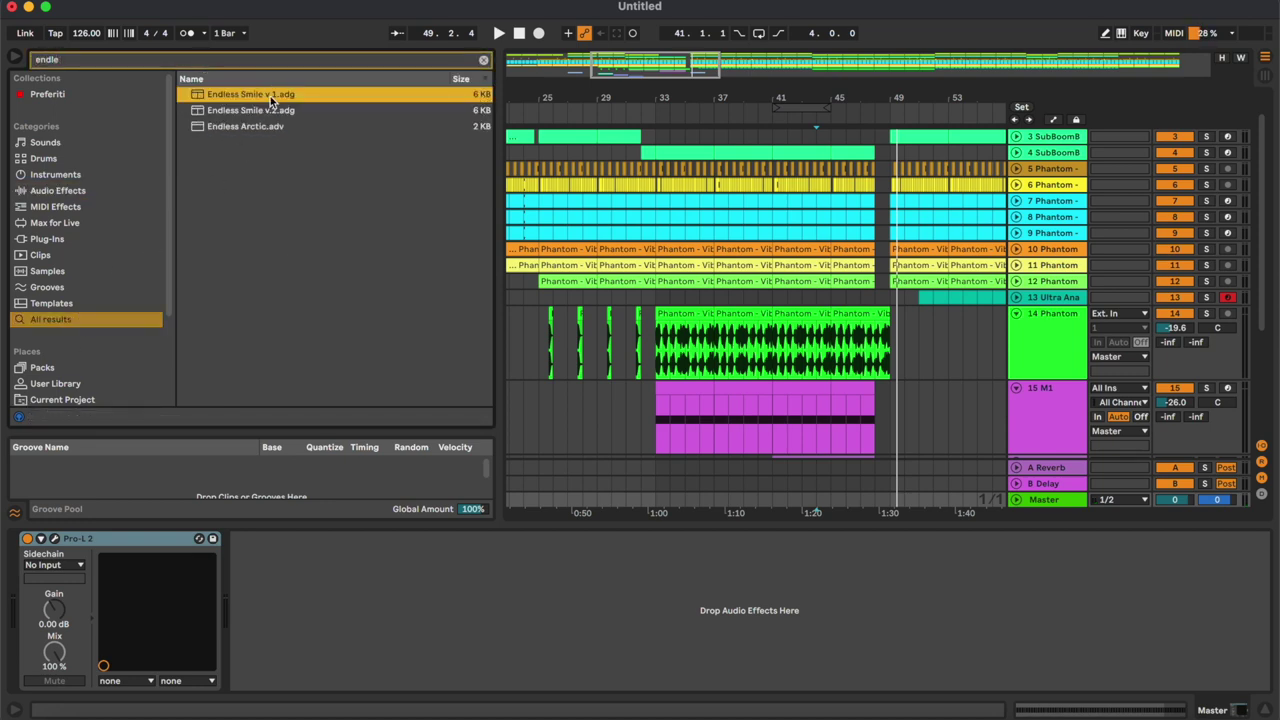
left_click_drag(64, 698, 38, 621)
left_click(484, 60)
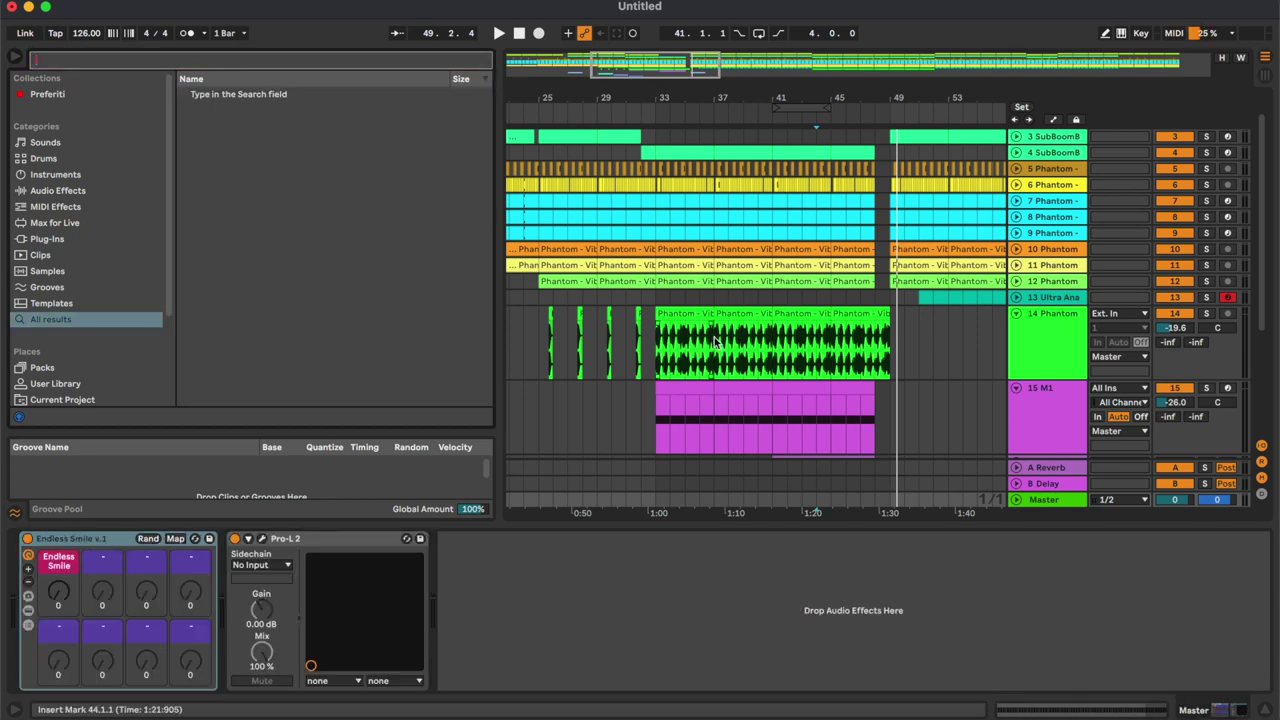
Automate the Master's Endless Smile macro to rise from 0 at bar 33 to 56 at bar 48 and drop to 0 by bar 49.
left_click(1017, 500)
key("a")
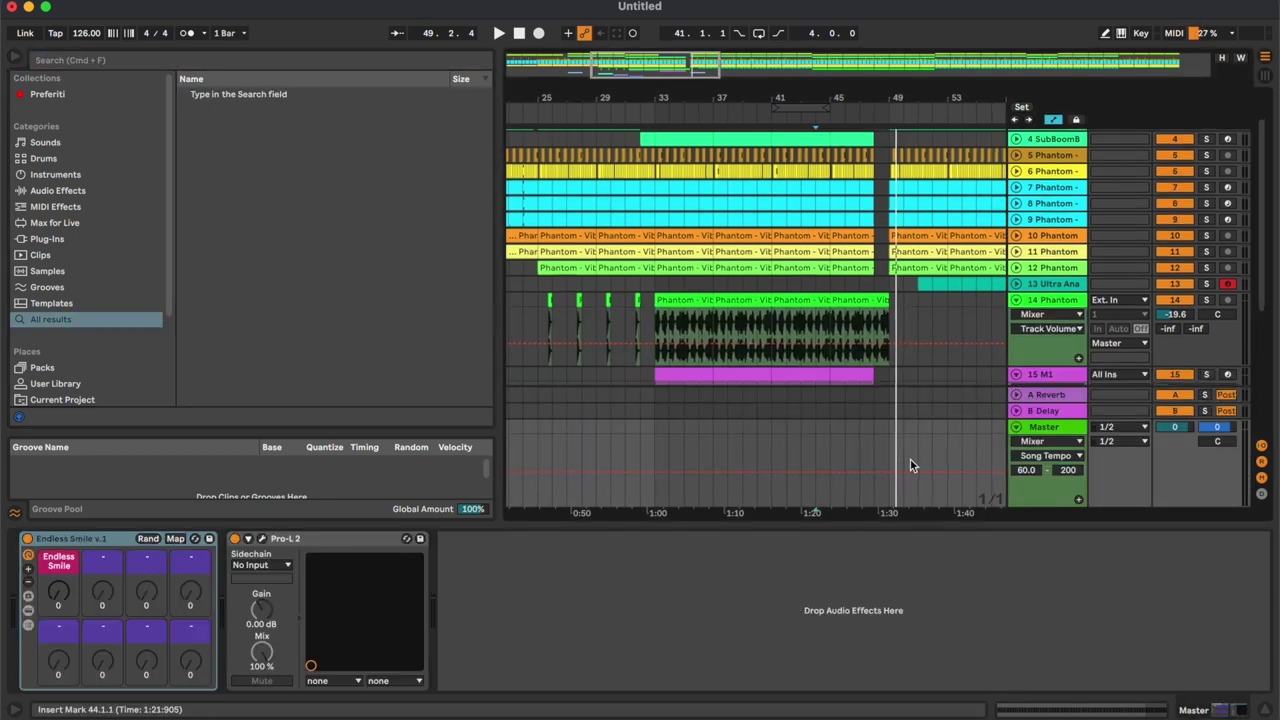
left_click(60, 593)
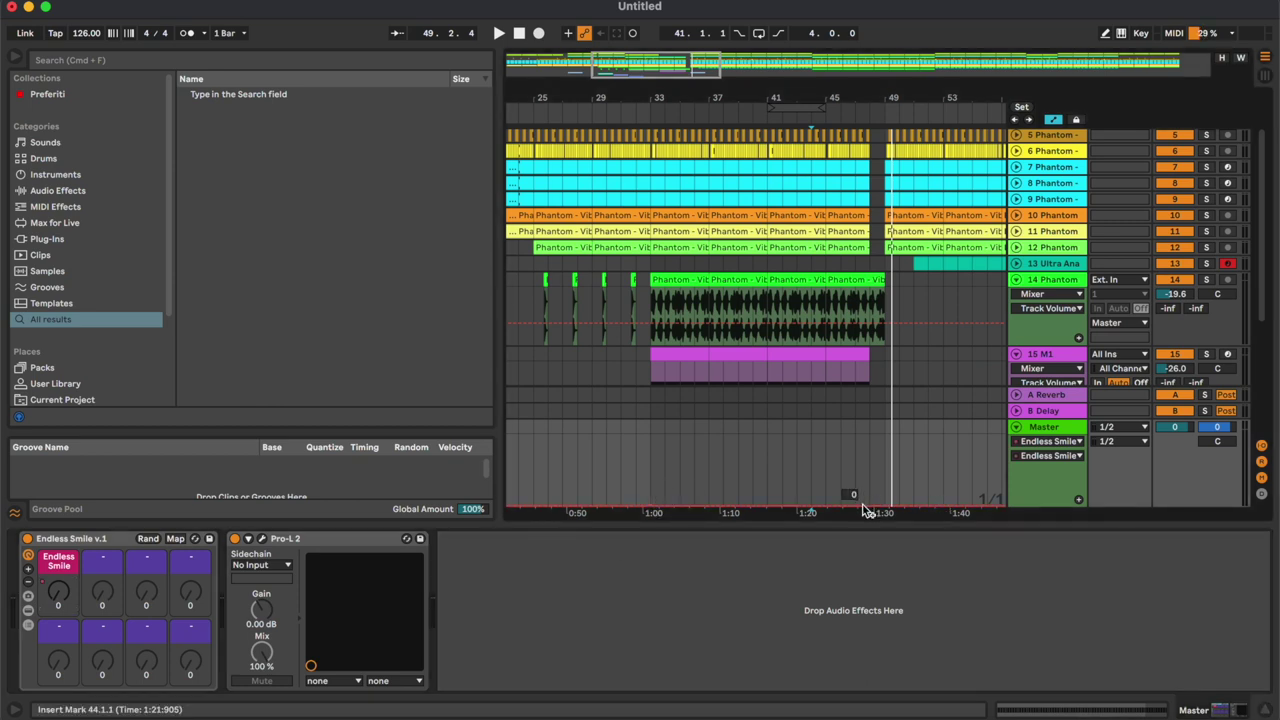
left_click_drag(867, 502, 893, 477)
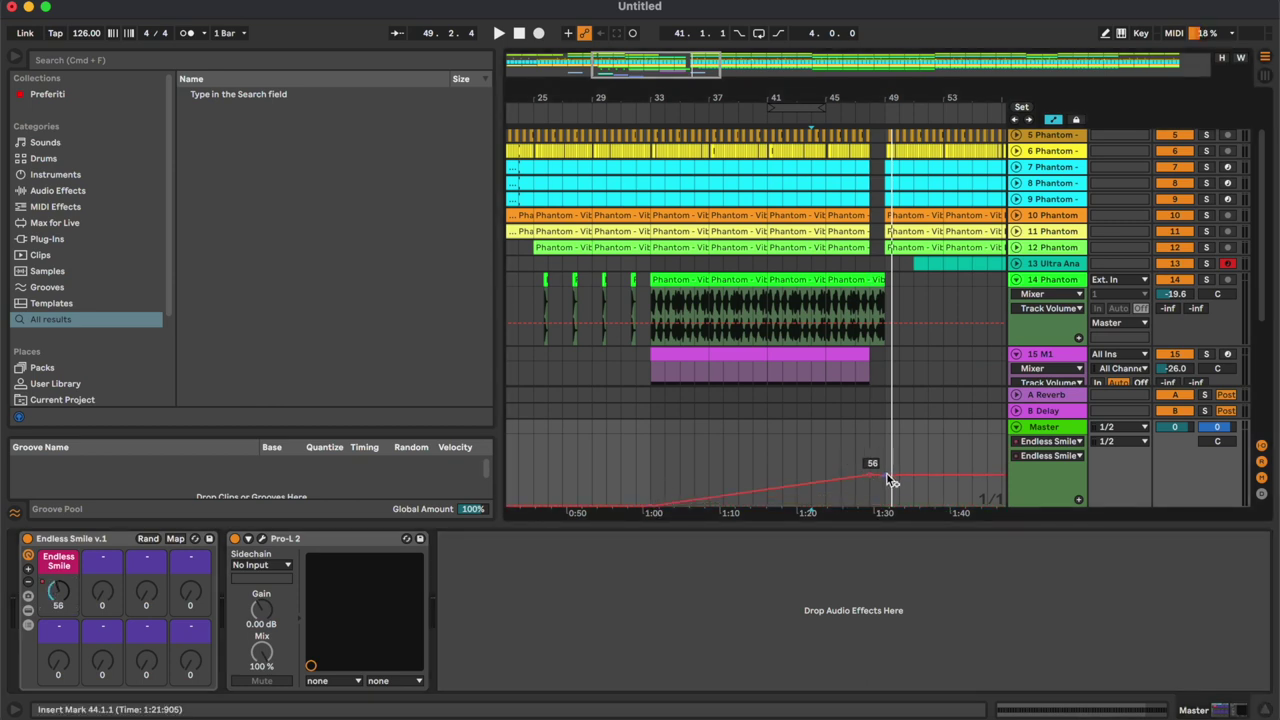
left_click(29, 611)
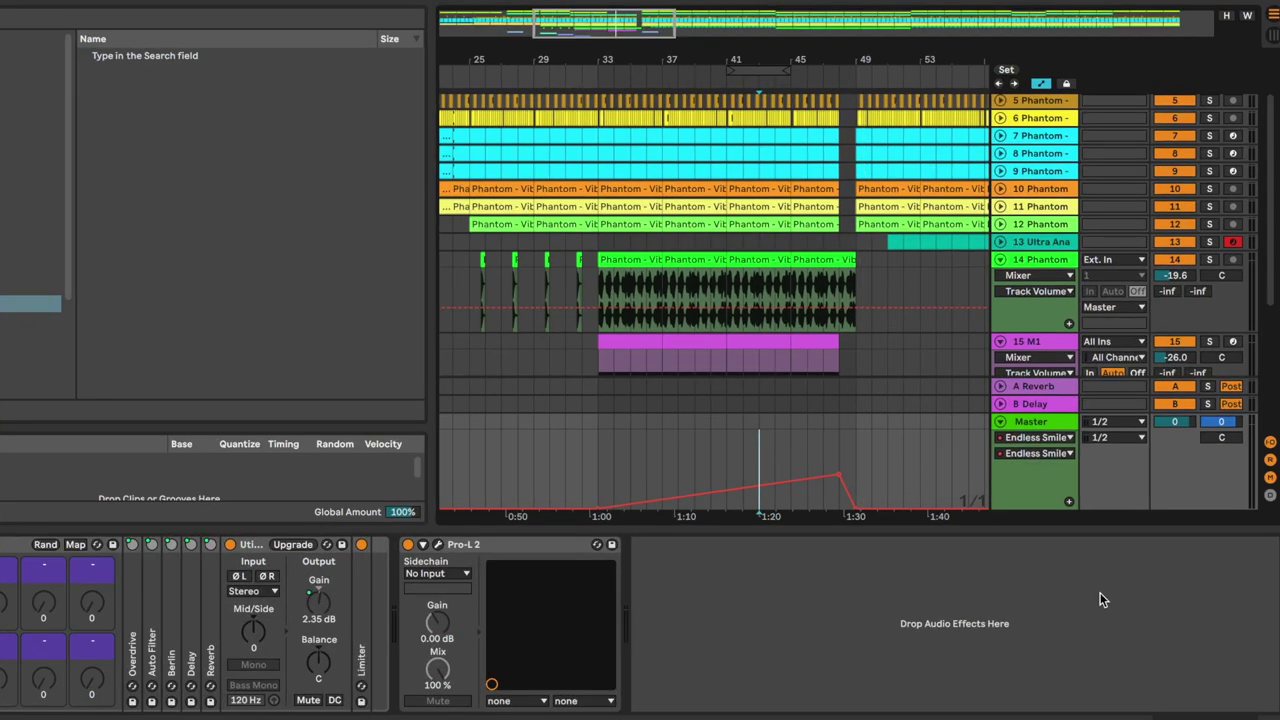
Play the build and lower the Endless Smile automation peak at bar 48 to 53.
key("space")
left_click(1265, 710)
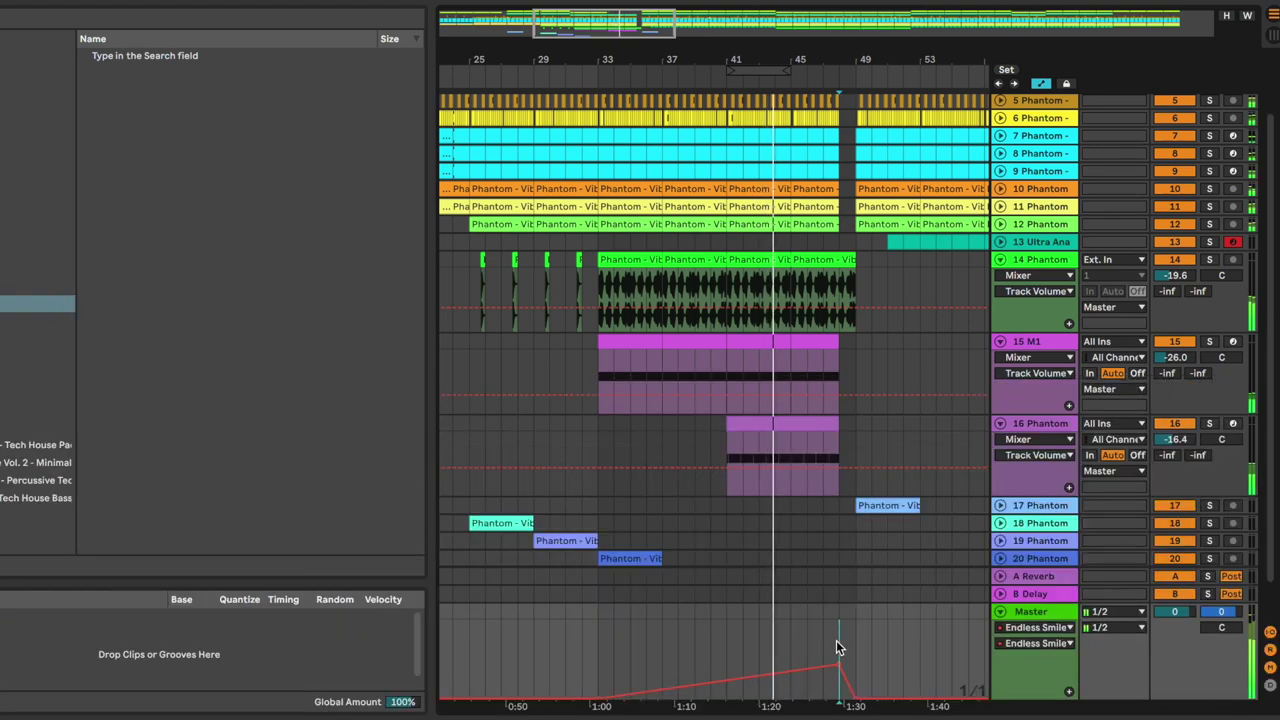
scroll(836, 640, "up", 5)
left_click_drag(839, 674, 839, 666)
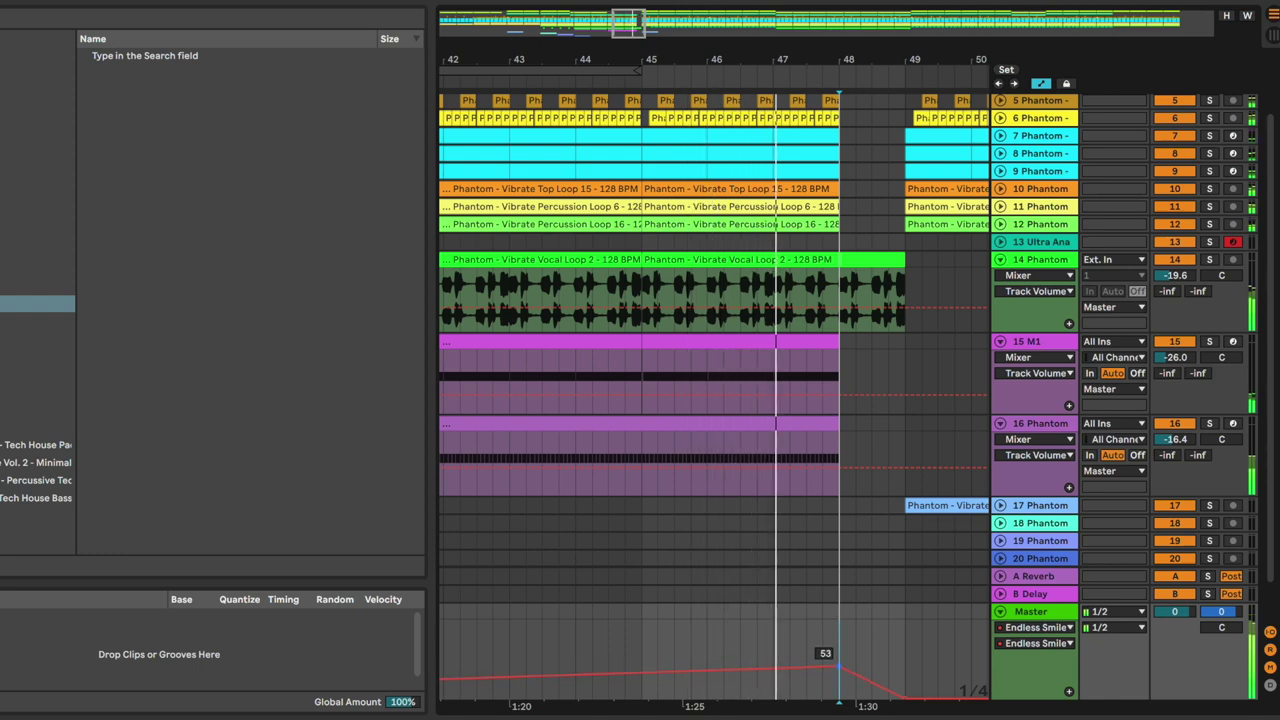
scroll(851, 635, "down", 5)
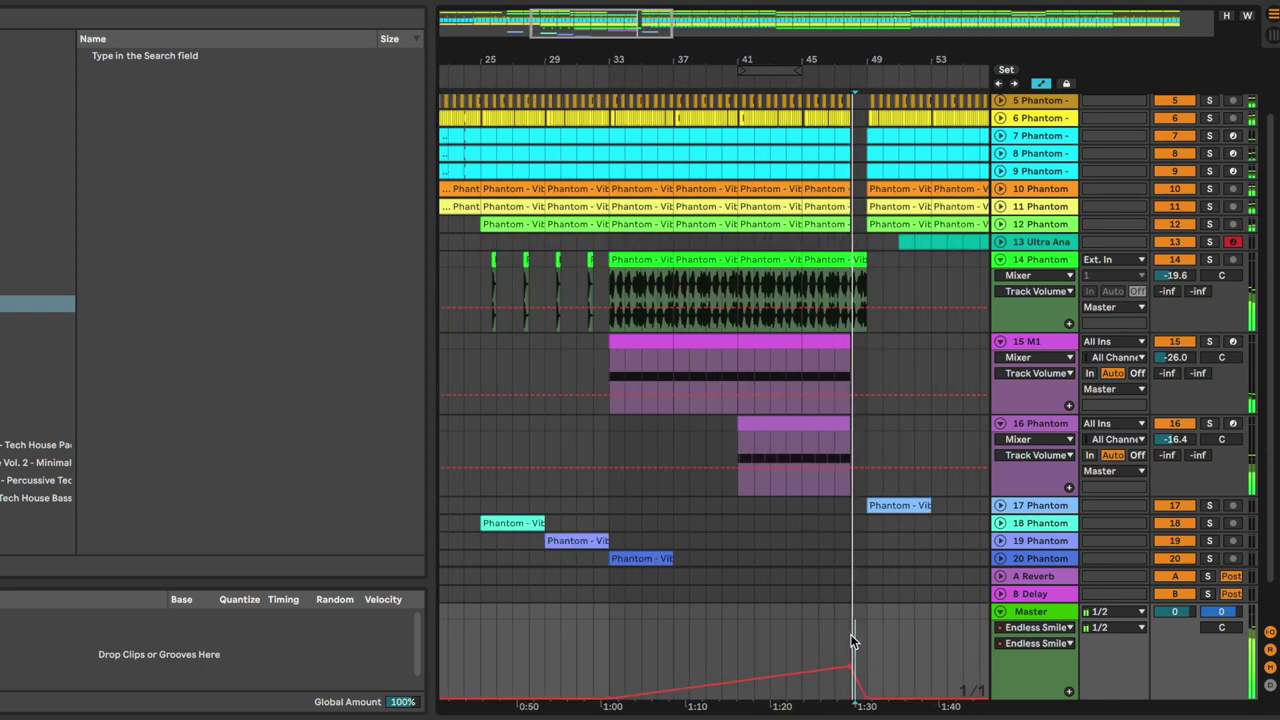
scroll(850, 634, "down", 3)
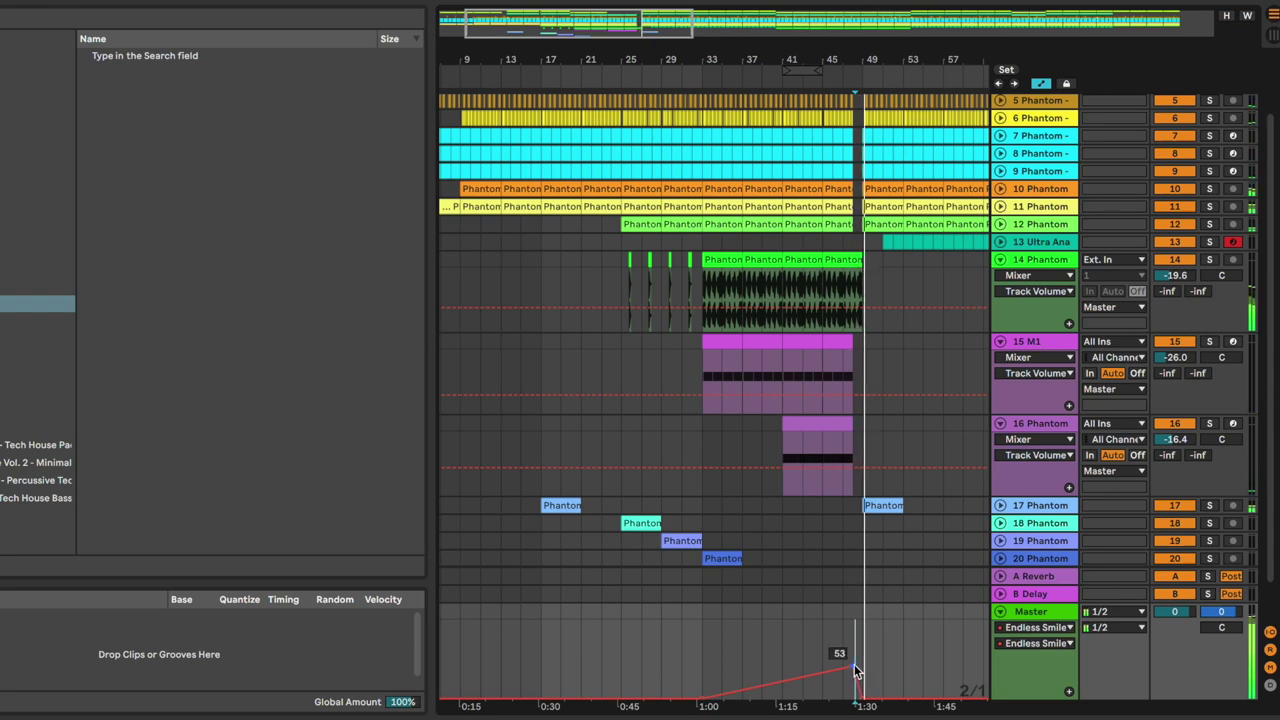
Set the Endless Smile automation peak at bar 48 to exactly 45 and replay the build from bar 43.
right_click(855, 667)
left_click(916, 328)
type("45")
key("Return")
left_click(798, 661)
key("space")
key("space")
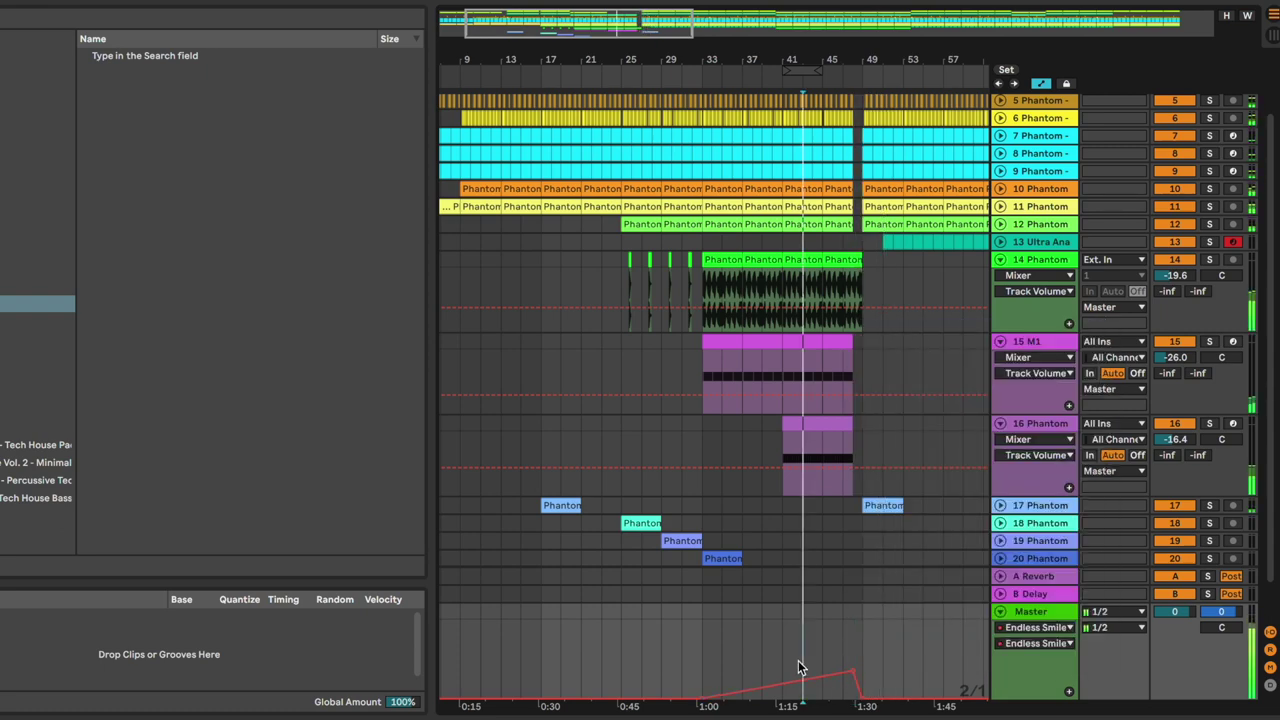
Hide the automation lanes and fold the Master and tracks 14, 15 and 16.
key("a")
left_click(1001, 614)
left_click(1052, 348)
key("Down")
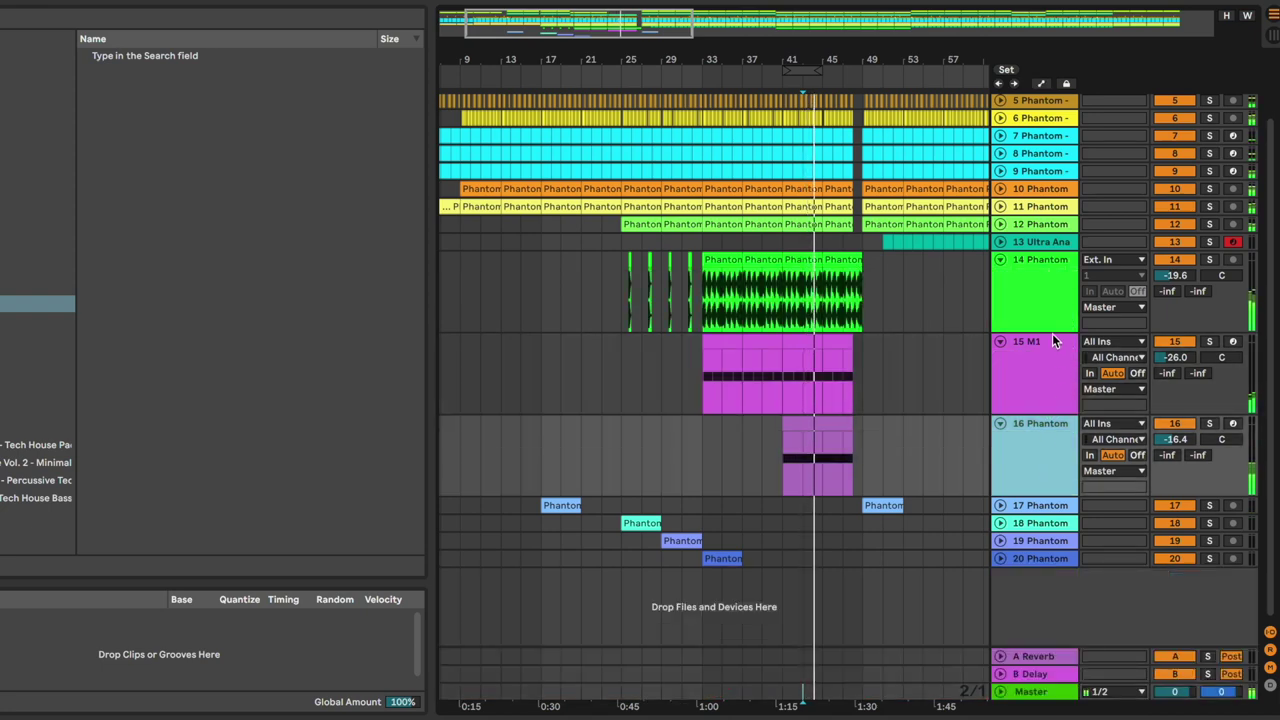
left_click(1042, 296)
key("Left")
key("Down")
key("Left")
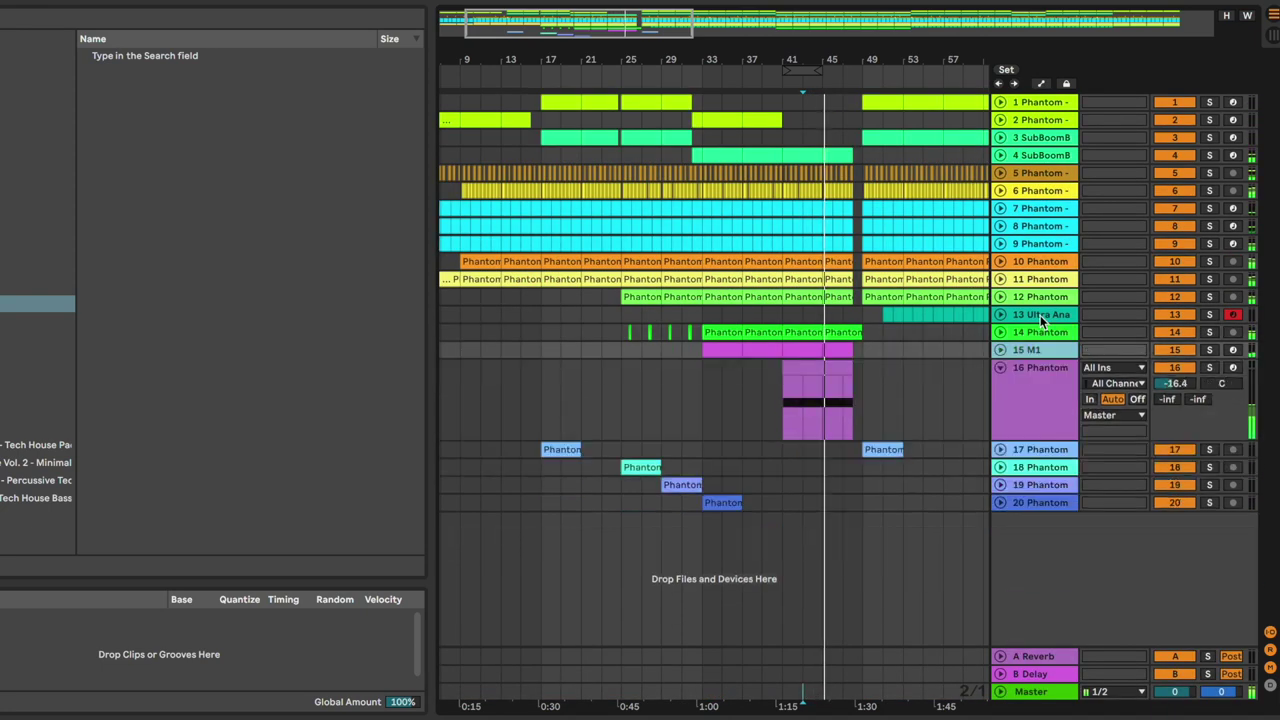
key("Down")
key("Left")
Play the build through bar 49 into the drop and check the expanded mixer settings of tracks 16 and 17.
left_click(785, 438)
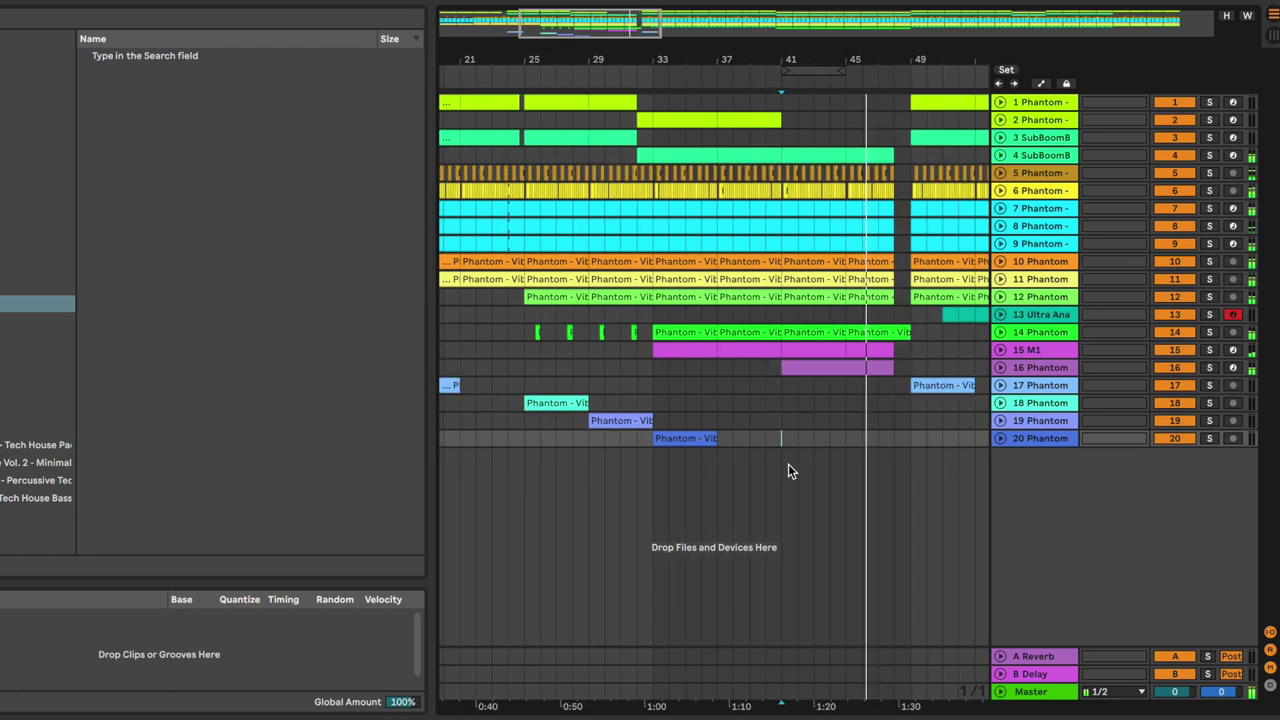
scroll(788, 465, "right", 1)
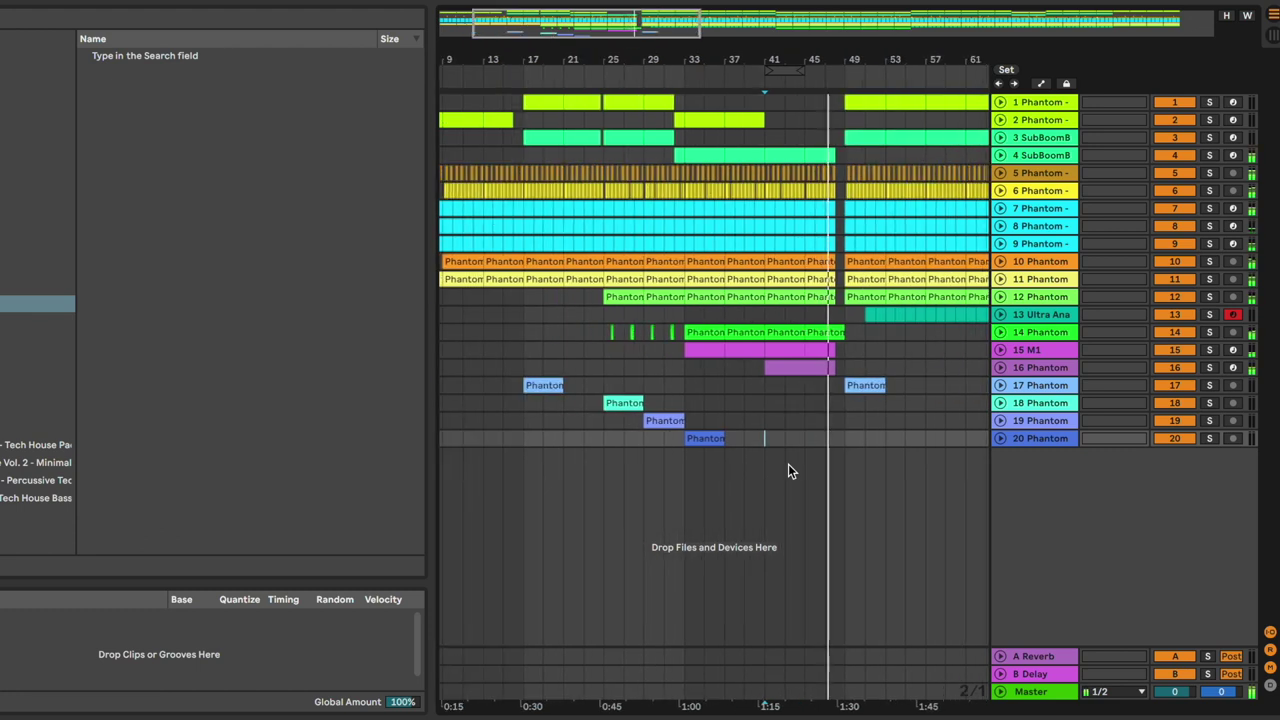
left_click(1001, 367)
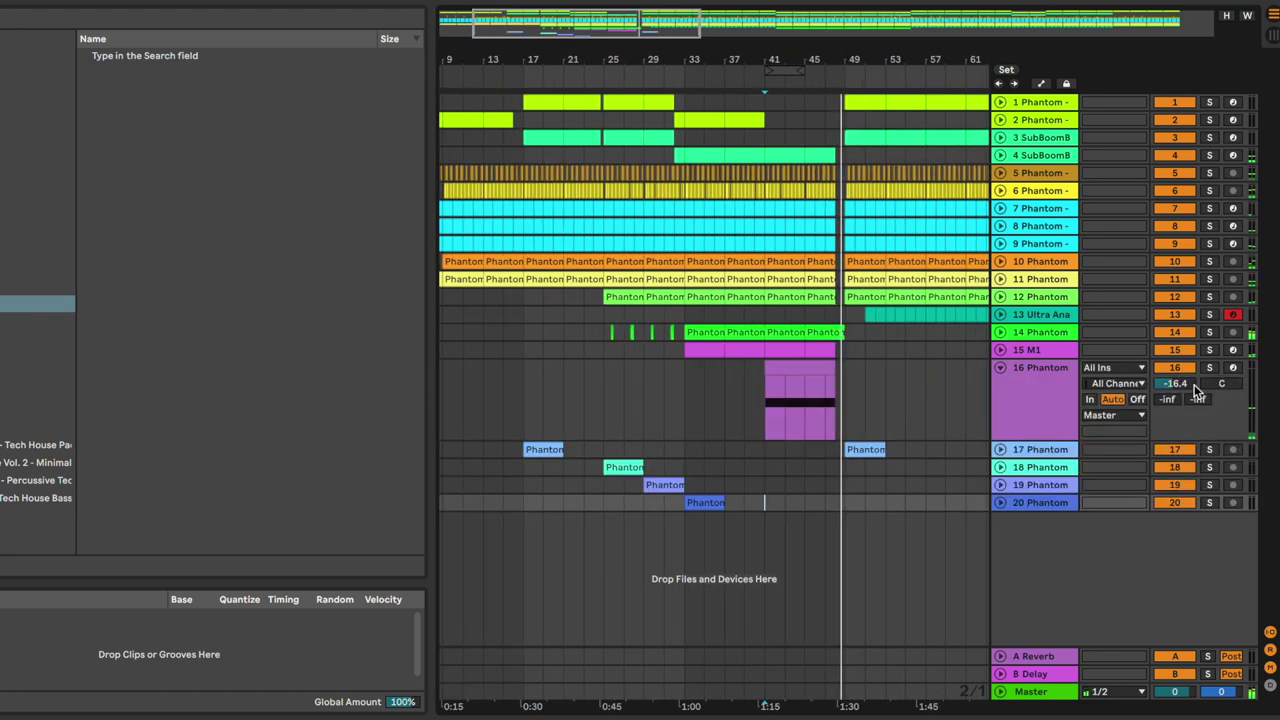
left_click(1001, 367)
scroll(763, 137, "right", 3)
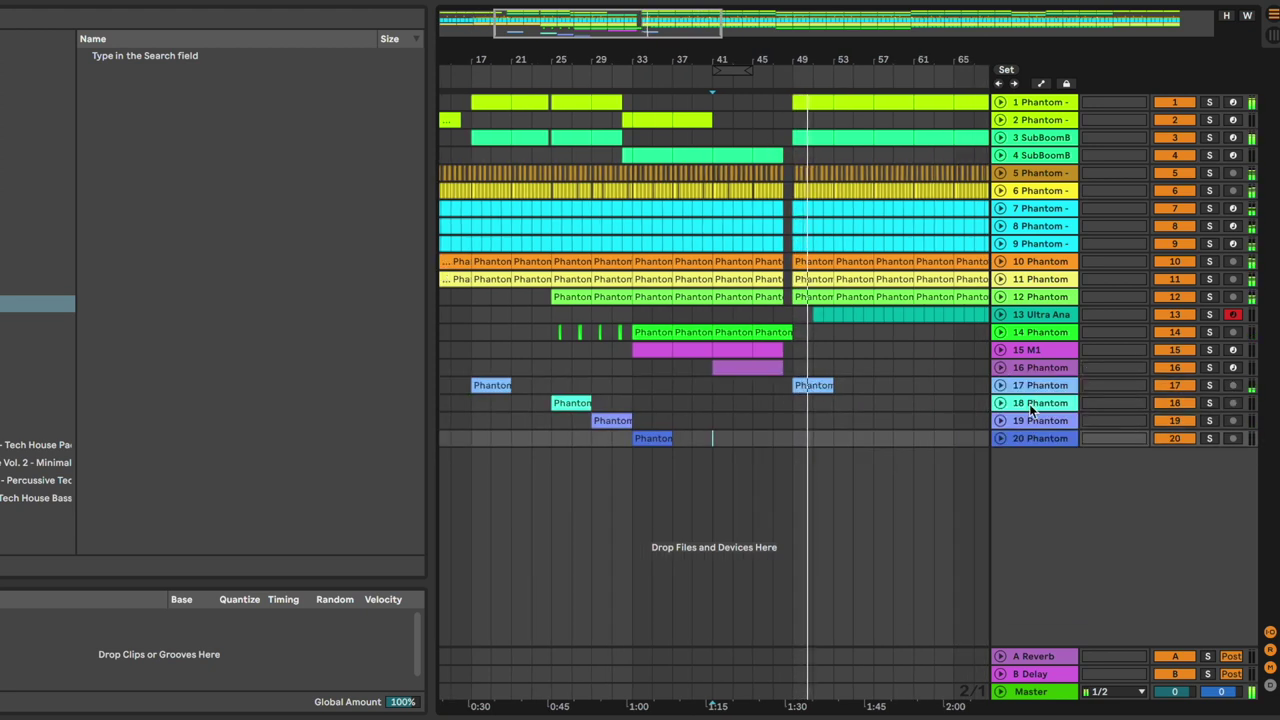
left_click(1001, 386)
left_click(1001, 386)
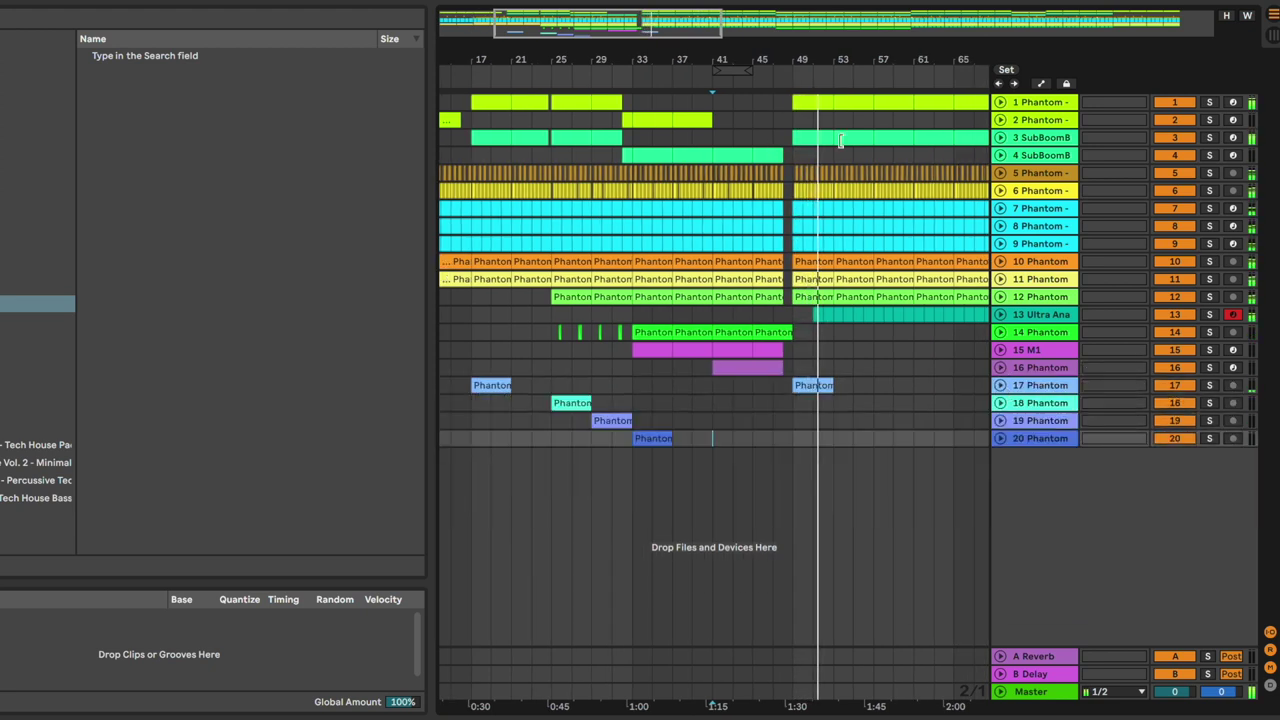
left_click(825, 315)
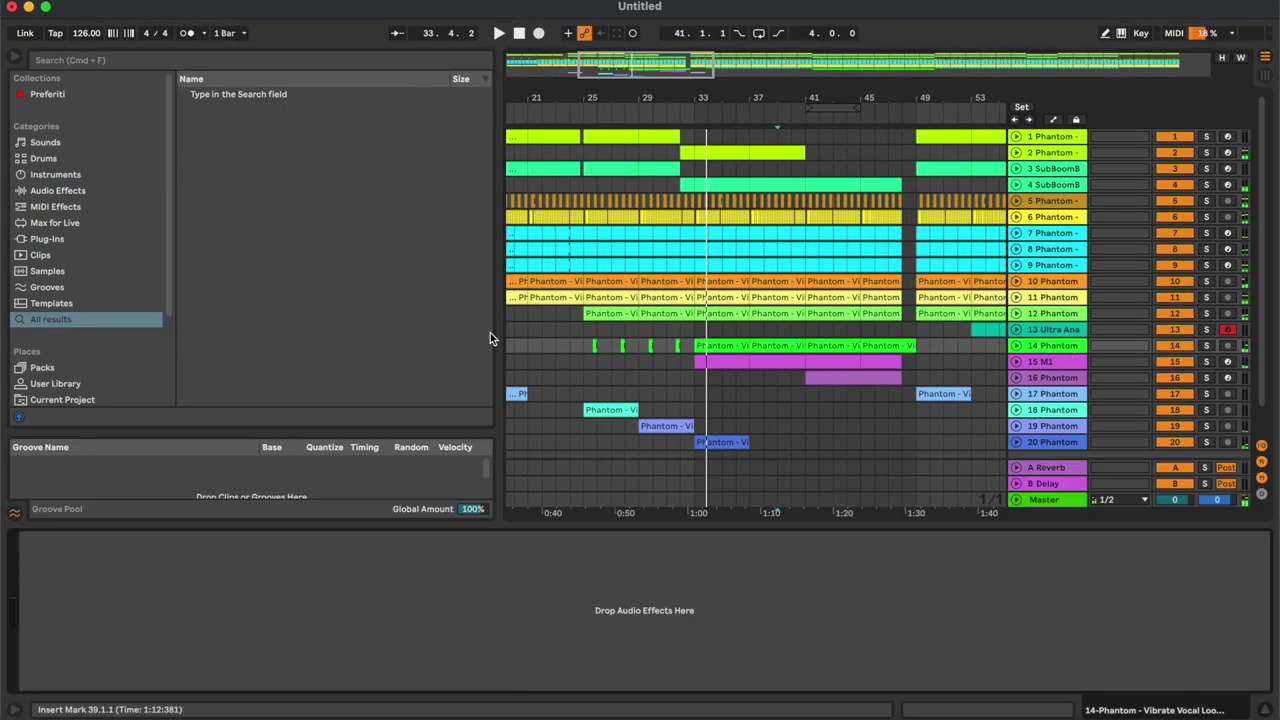
Add an Auto Filter to vocal loop track 14 and open its filter frequency to 19.9 kHz.
left_click(77, 192)
double_click(240, 158)
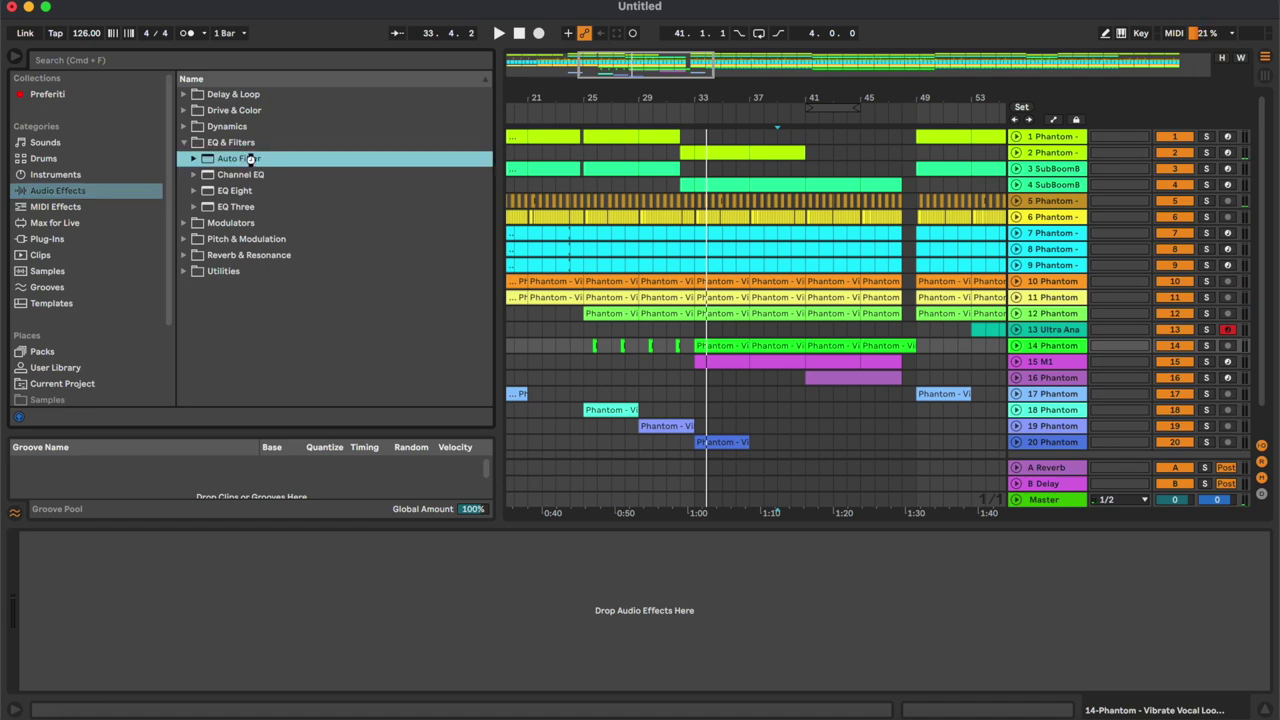
left_click_drag(262, 588, 963, 352)
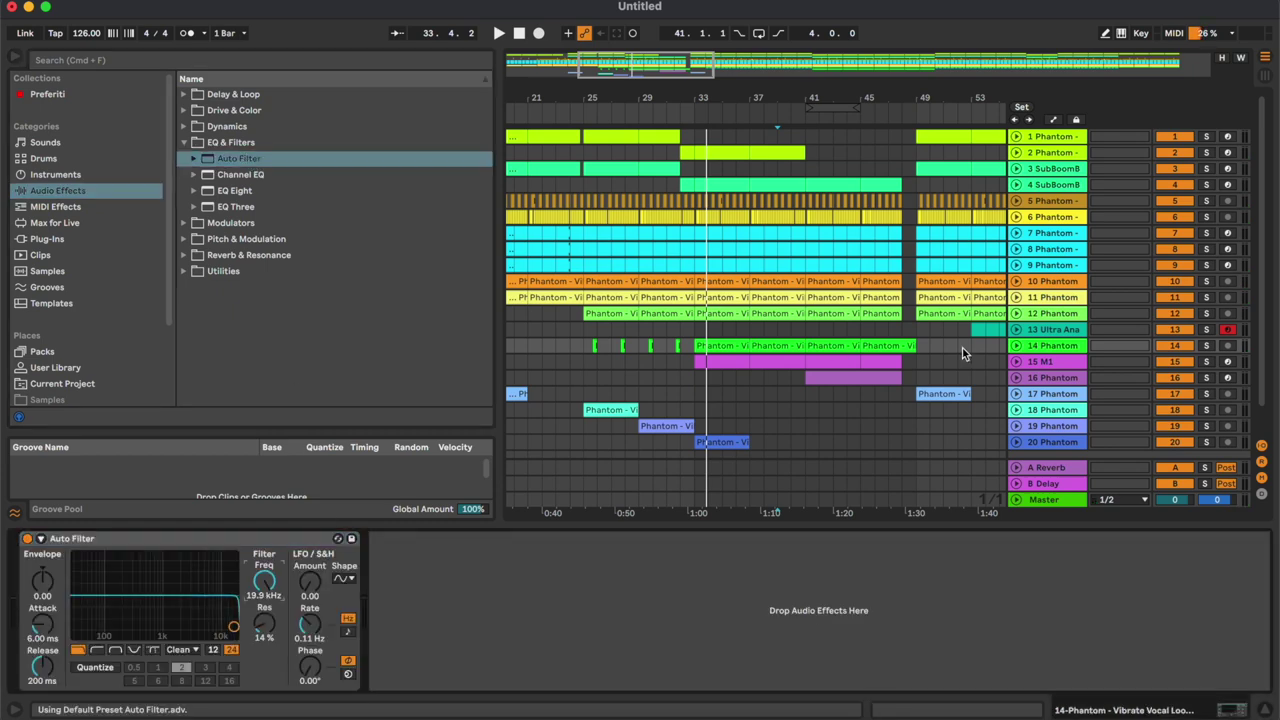
Automate track 14's Auto Filter frequency to start at about 230 Hz at bar 33 and rise to fully open by bar 45.
left_click(1017, 346)
left_click(1071, 361)
left_click(1071, 362)
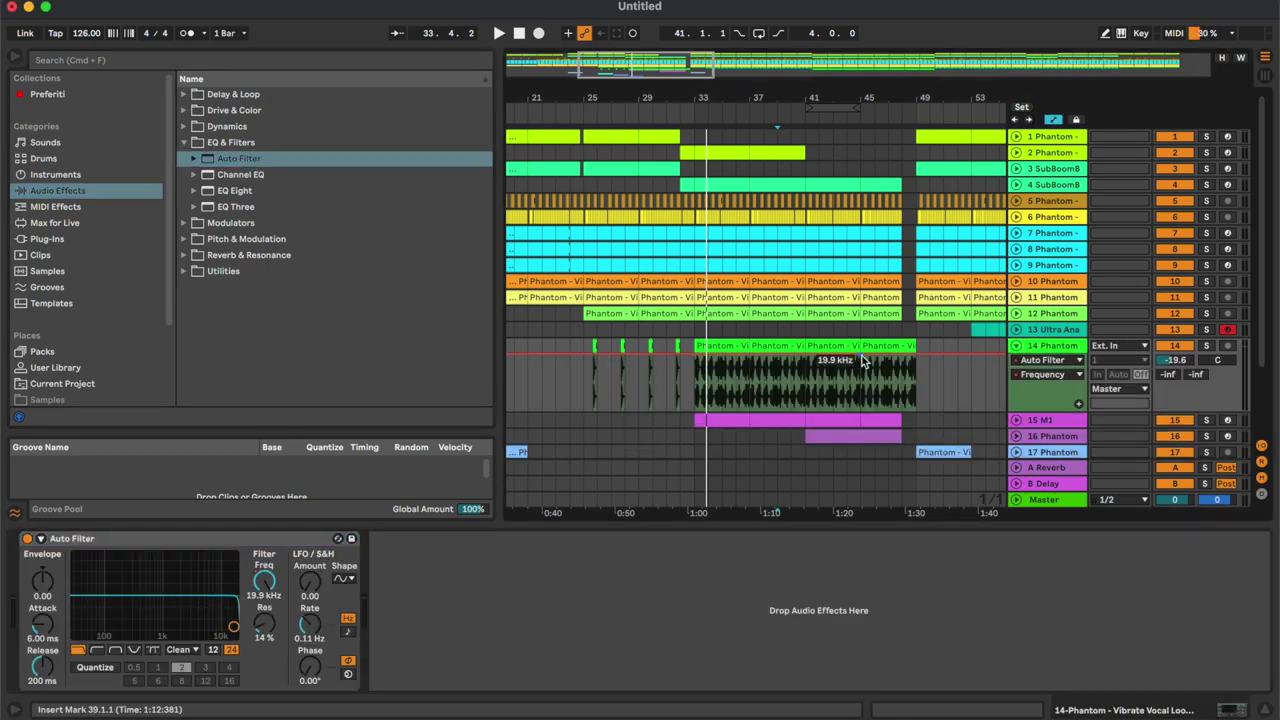
left_click_drag(641, 354, 695, 396)
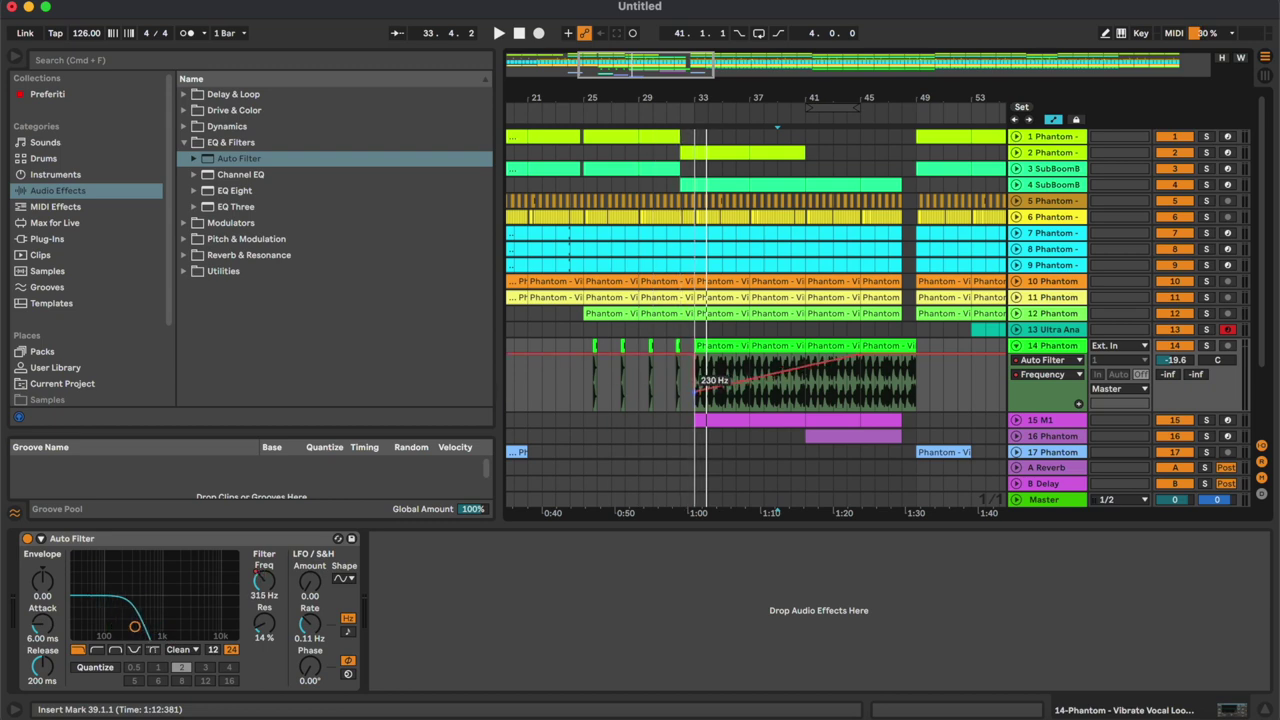
Play the vocal filter sweep, slightly raise its starting point at bar 33 and hide the automation lanes.
key("space")
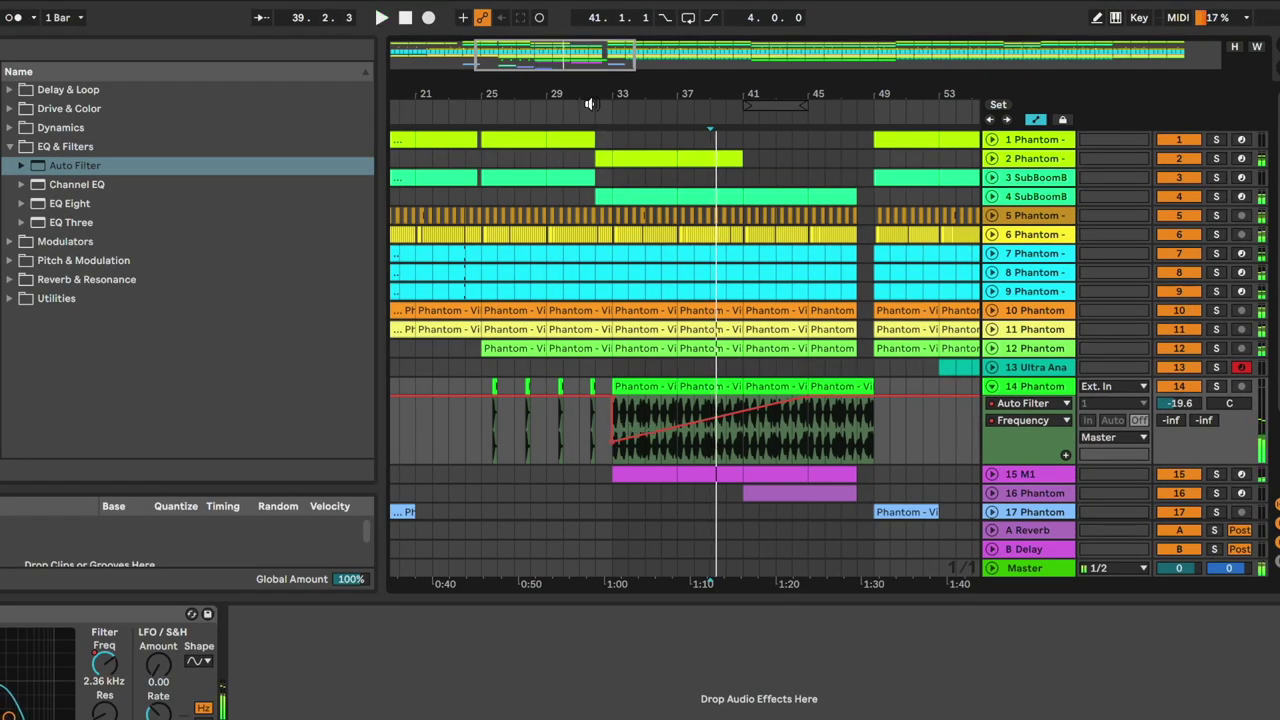
left_click(589, 104)
left_click_drag(615, 70, 603, 165)
left_click_drag(508, 442, 508, 439)
key("a")
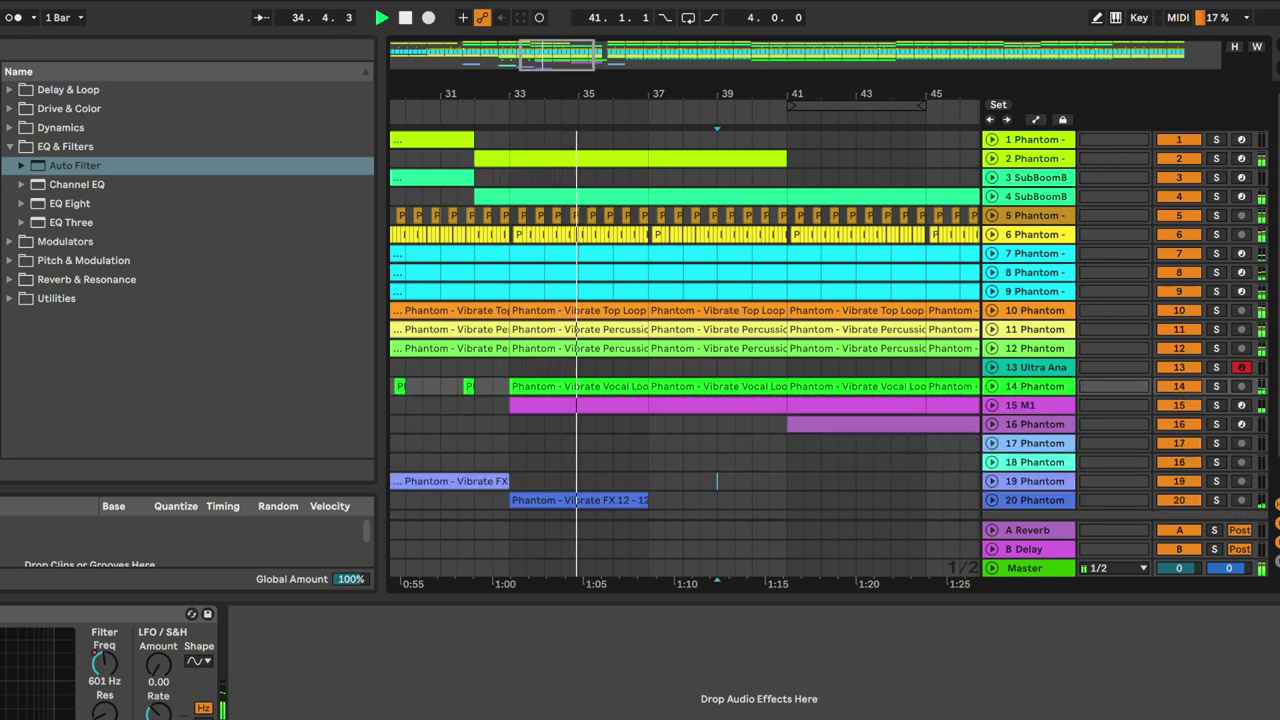
Add an Auto Filter after the EQ Eight on the M1 track, show its frequency automation and open the filter.
left_click(1055, 408)
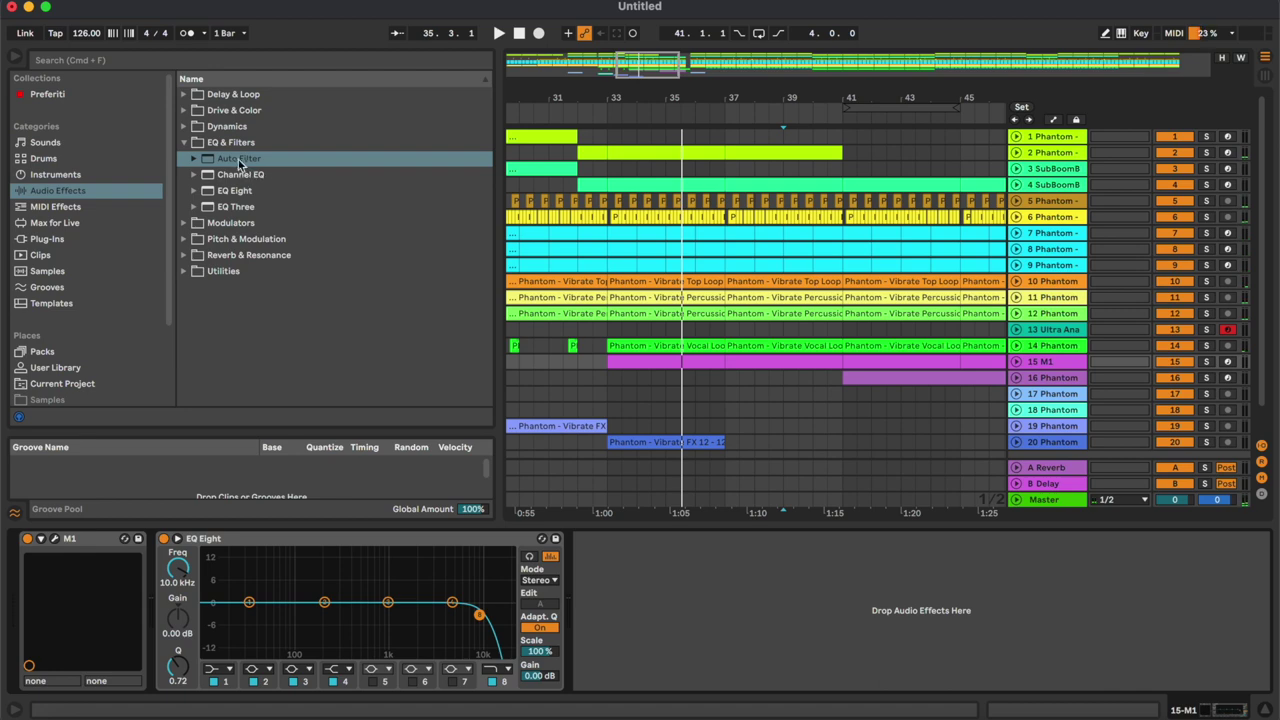
double_click(248, 160)
left_click(1017, 362)
left_click(1061, 373)
key("a")
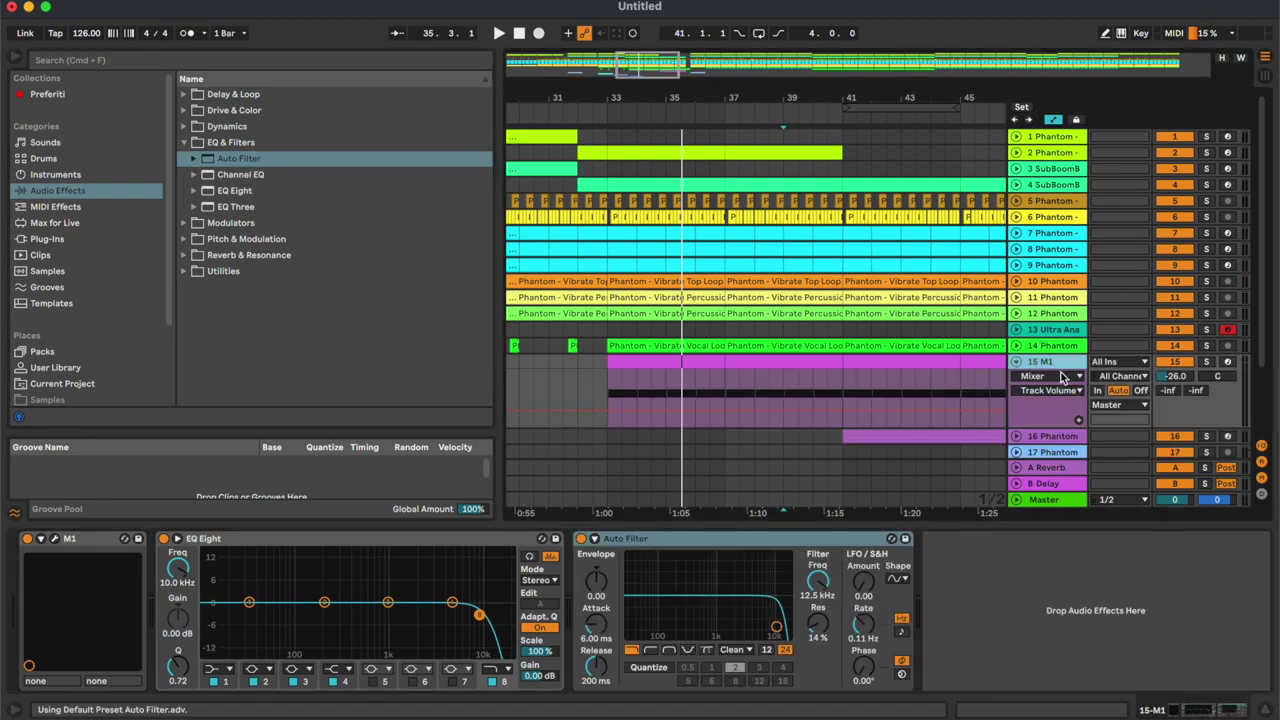
left_click_drag(822, 587, 822, 560)
Automate the M1 filter frequency to dip to about 1.3 kHz at bar 33, reopen by bar 41, and fine-tune it during playback.
left_click(589, 371)
left_click(844, 371)
left_click_drag(607, 371, 607, 393)
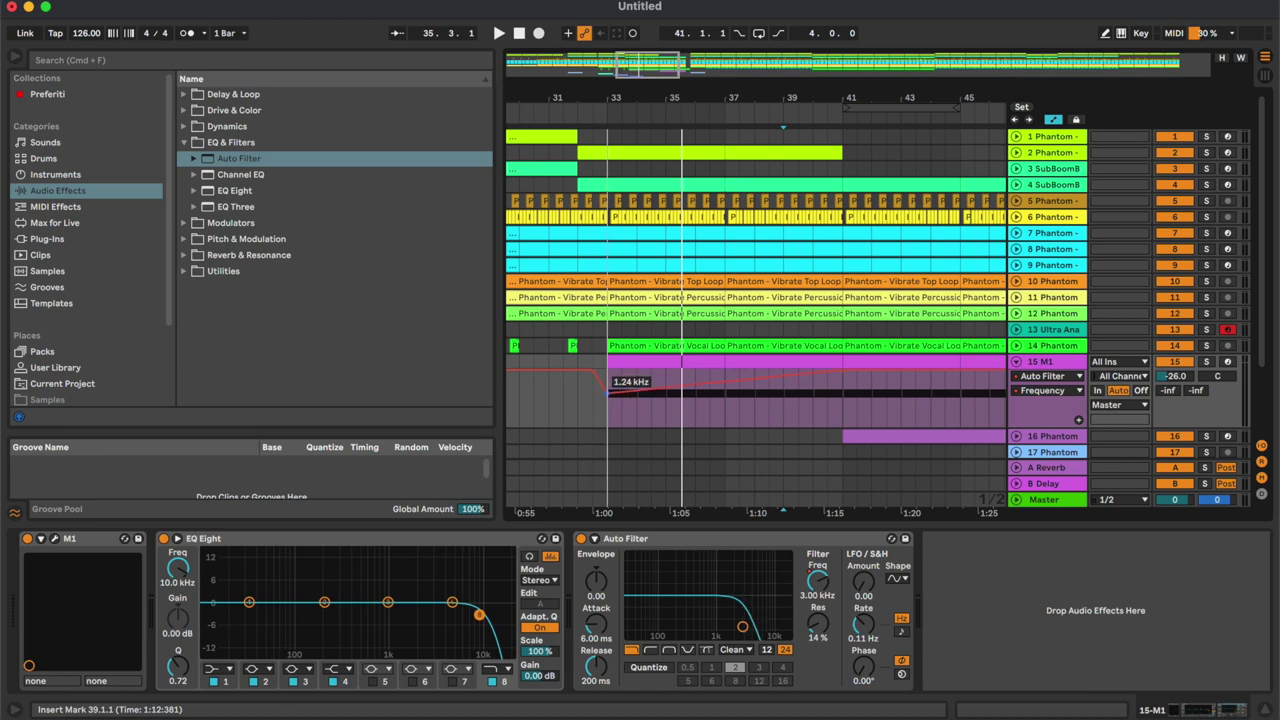
left_click(596, 413)
key("space")
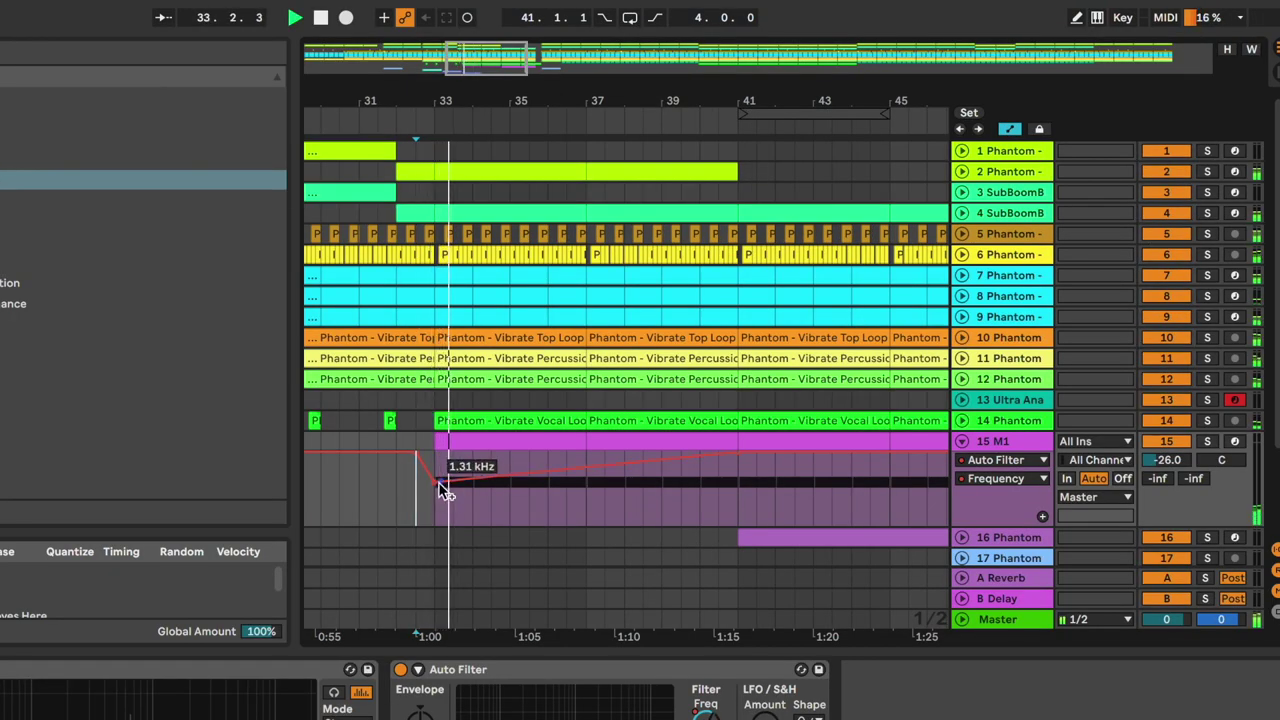
left_click_drag(443, 487, 441, 489)
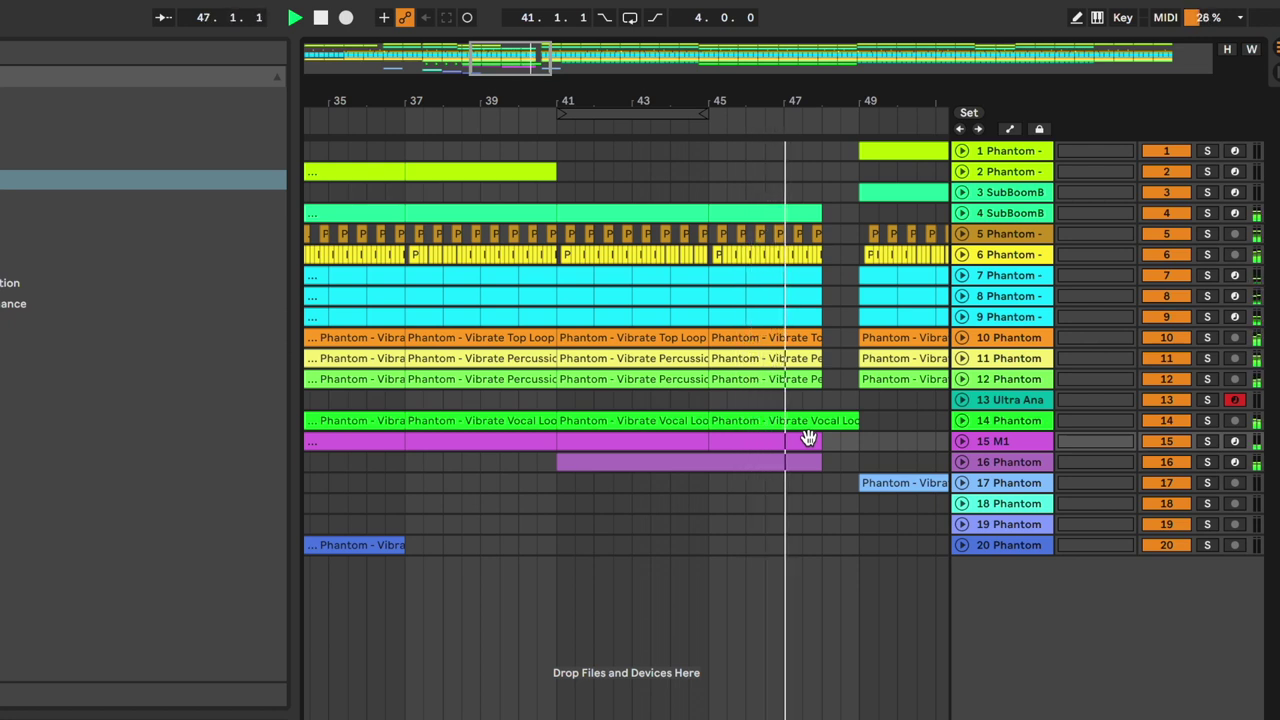
Automate the Auto Filter frequency on SubBoomBass track 4 to rise from bar 41 to about 544 Hz at bar 48 and fall back by bar 49.
left_click(1030, 215)
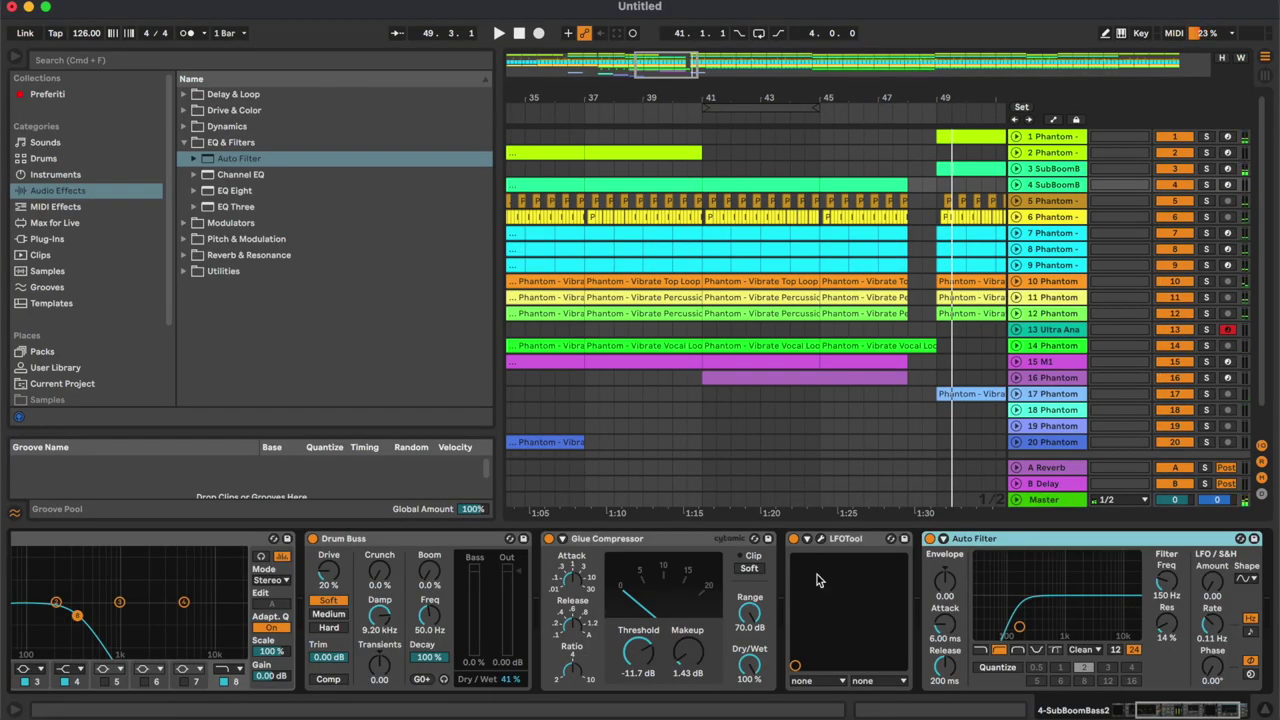
left_click(1016, 185)
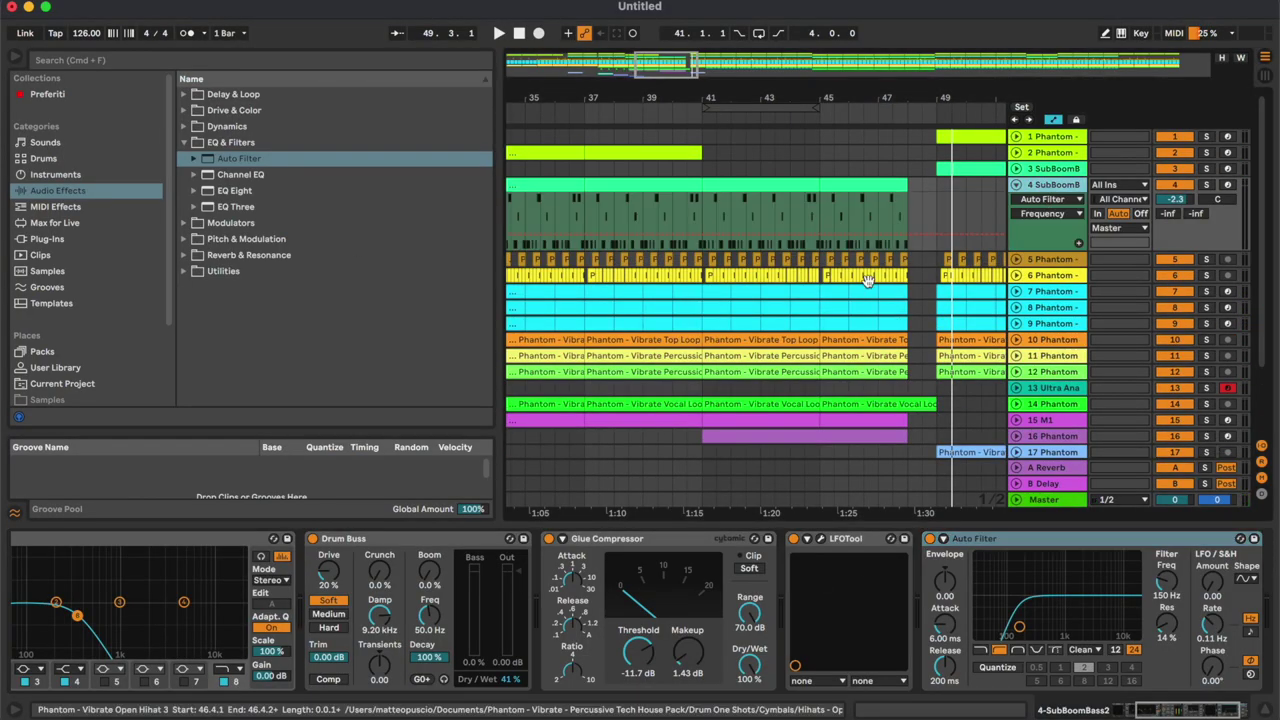
left_click(722, 241)
left_click(905, 231)
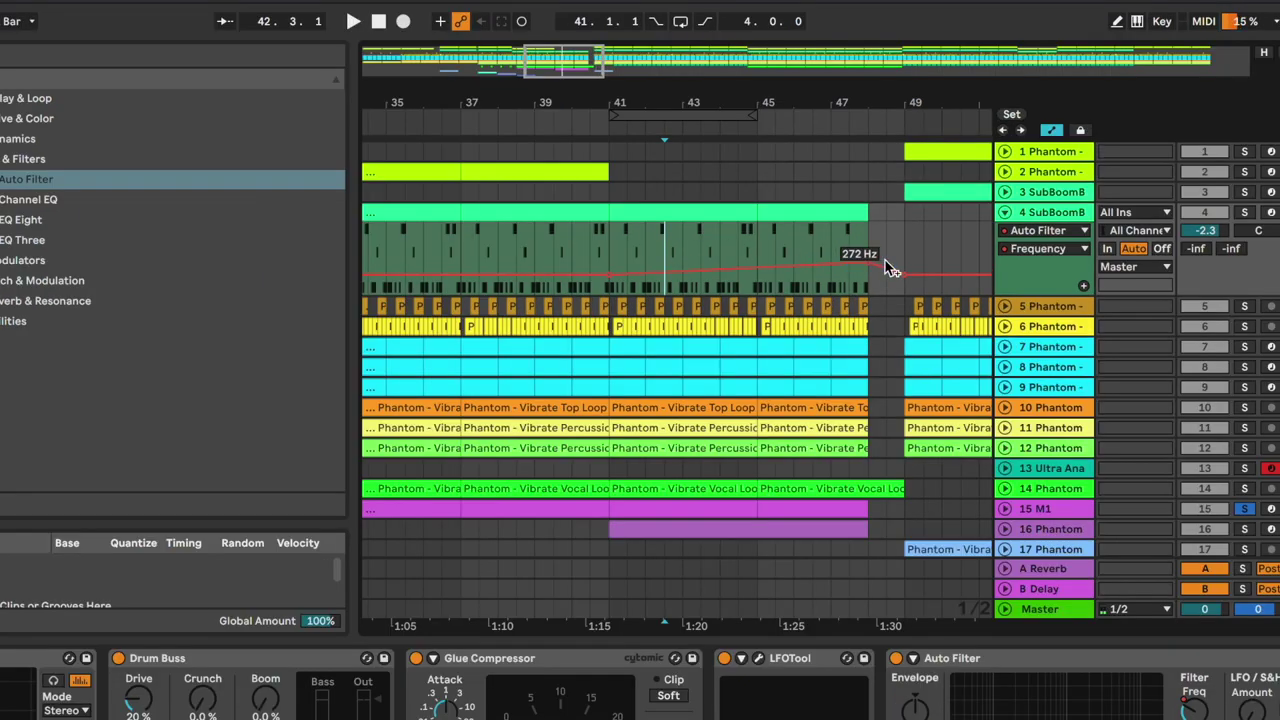
left_click_drag(866, 266, 865, 261)
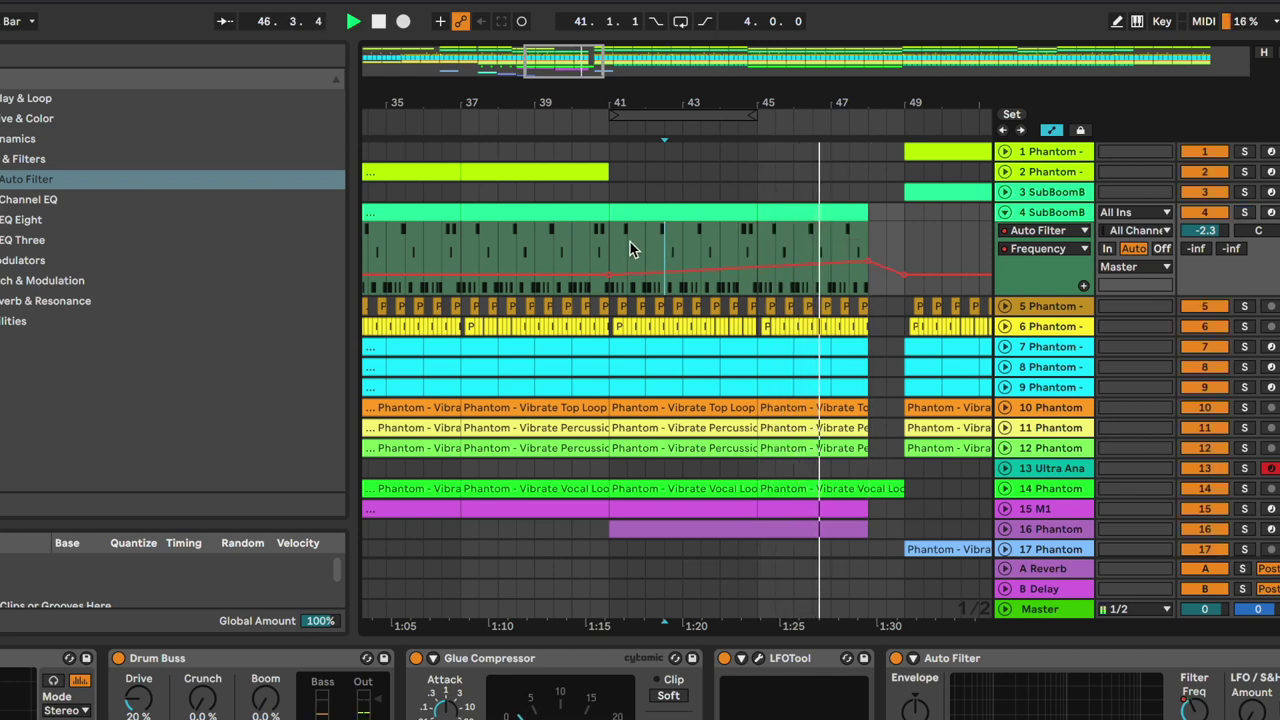
Replay the build from bar 41 and set track 4's filter automation peak at bar 48 to exactly 500 Hz.
key("space")
right_click(867, 265)
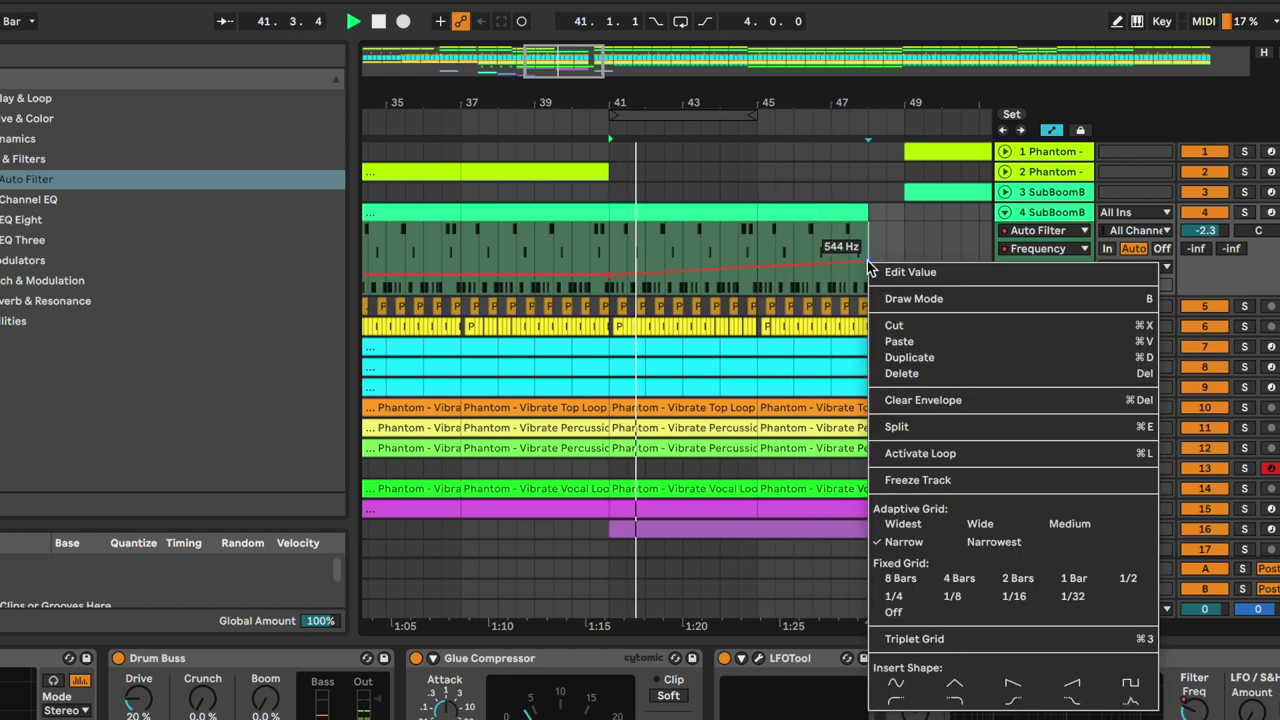
left_click(901, 272)
type("500")
key("Return")
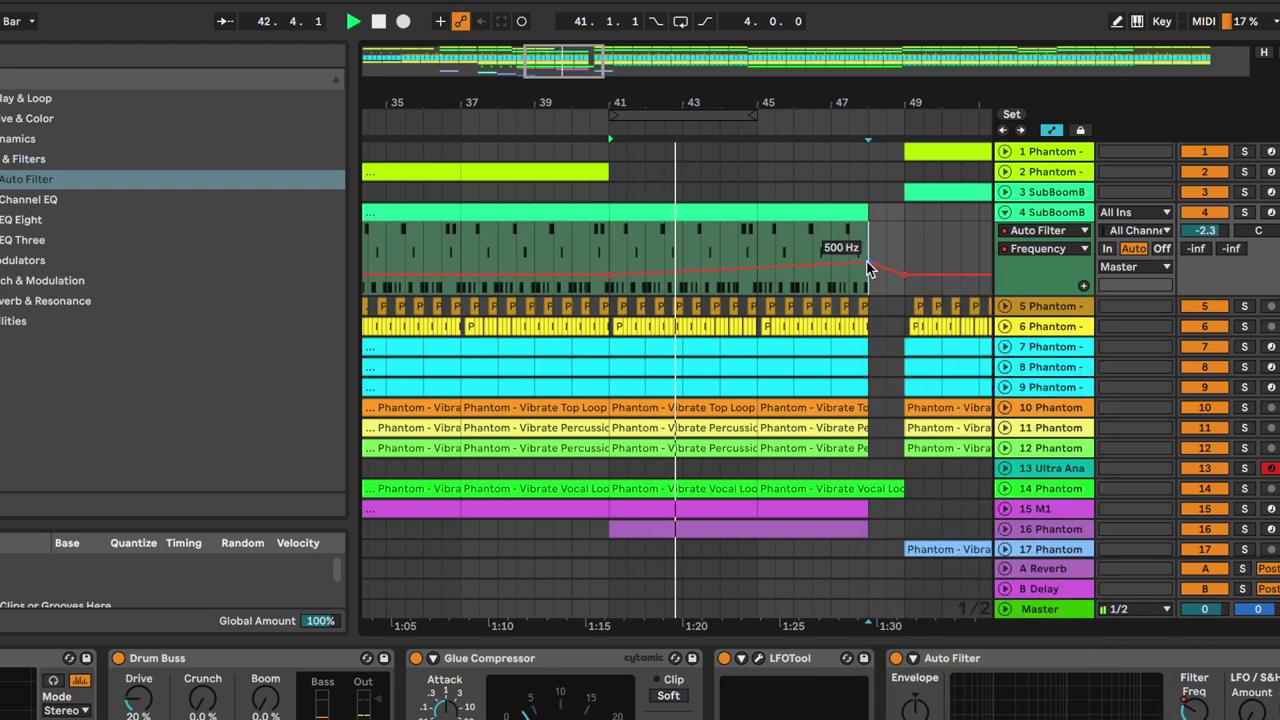
Hide the automation lanes and the device view, and fold track 4.
key("a")
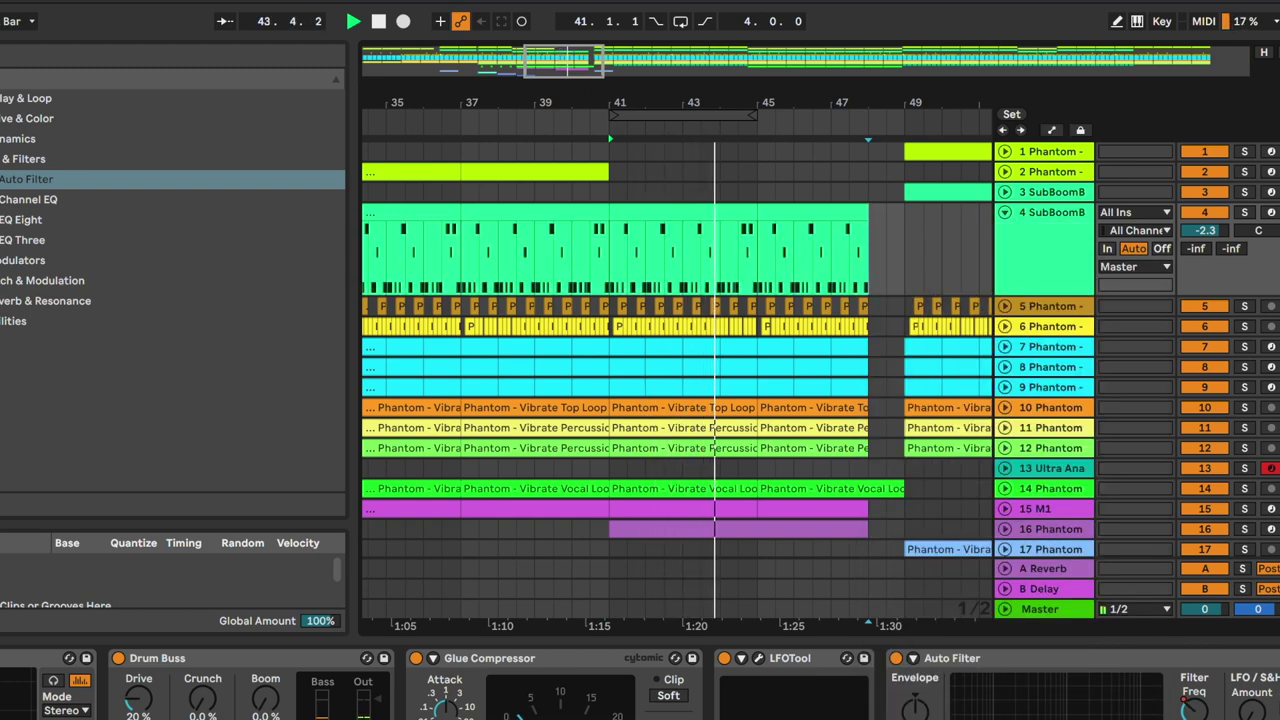
key("ctrl+alt+l")
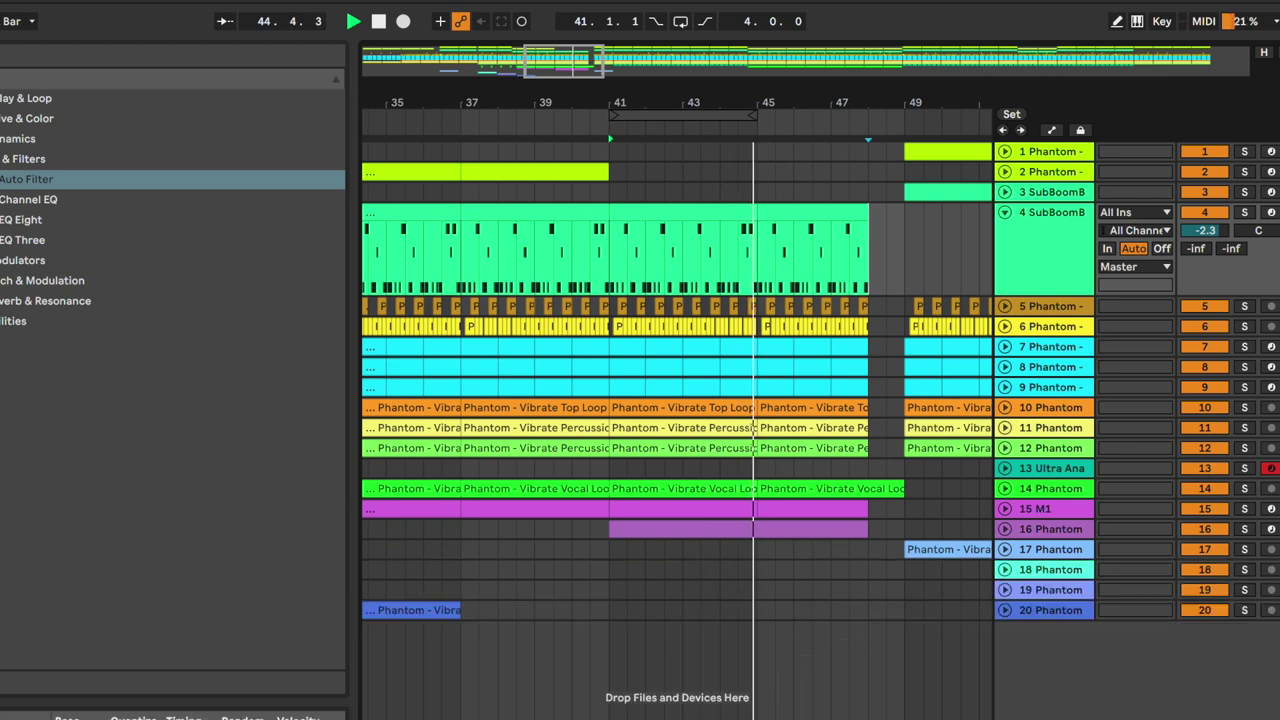
left_click(1006, 214)
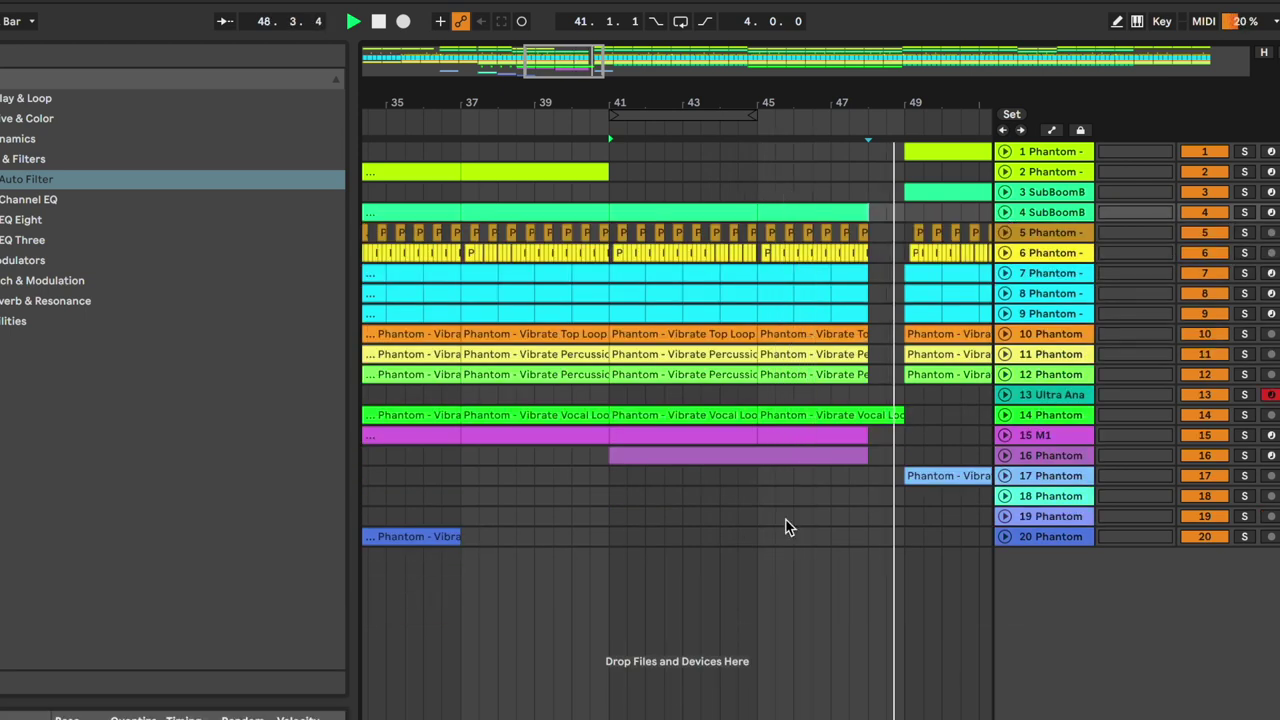
Stop playback and delete the Ultra Analog clips on track 13 from bar 53 to bar 65.
key("minus")
key("minus")
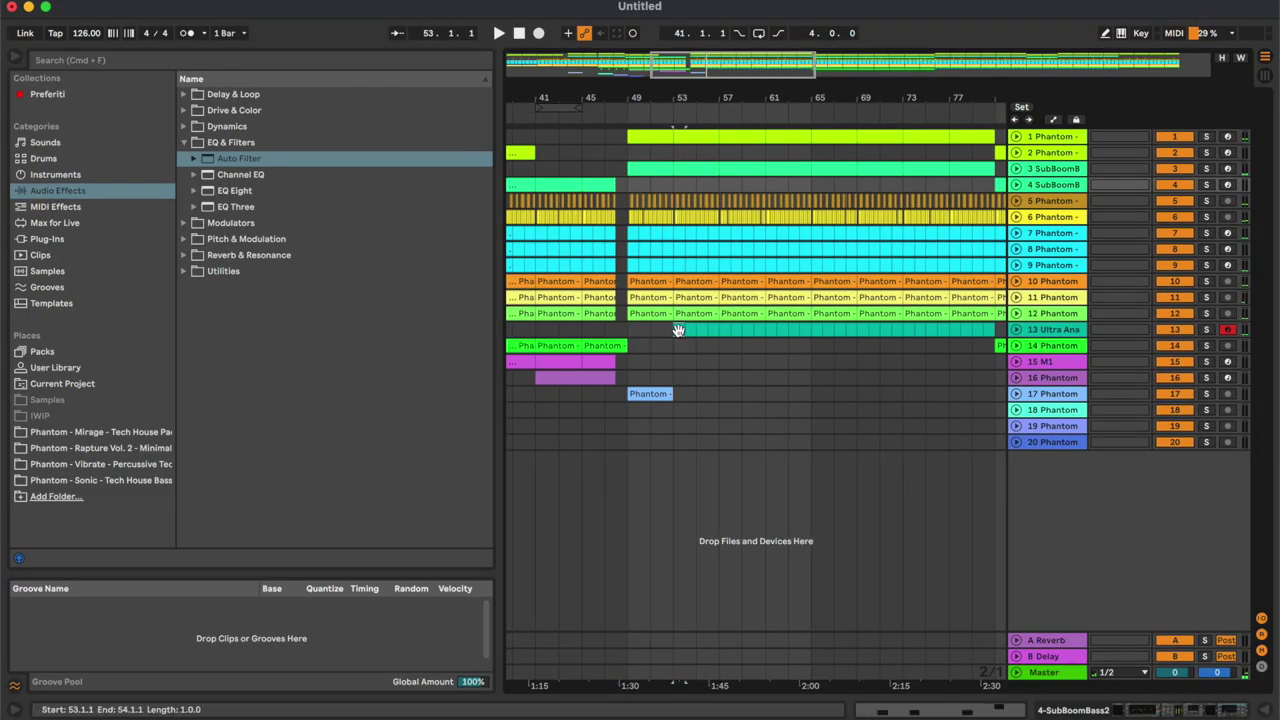
key("space")
left_click(802, 329)
left_click(802, 329, "shift")
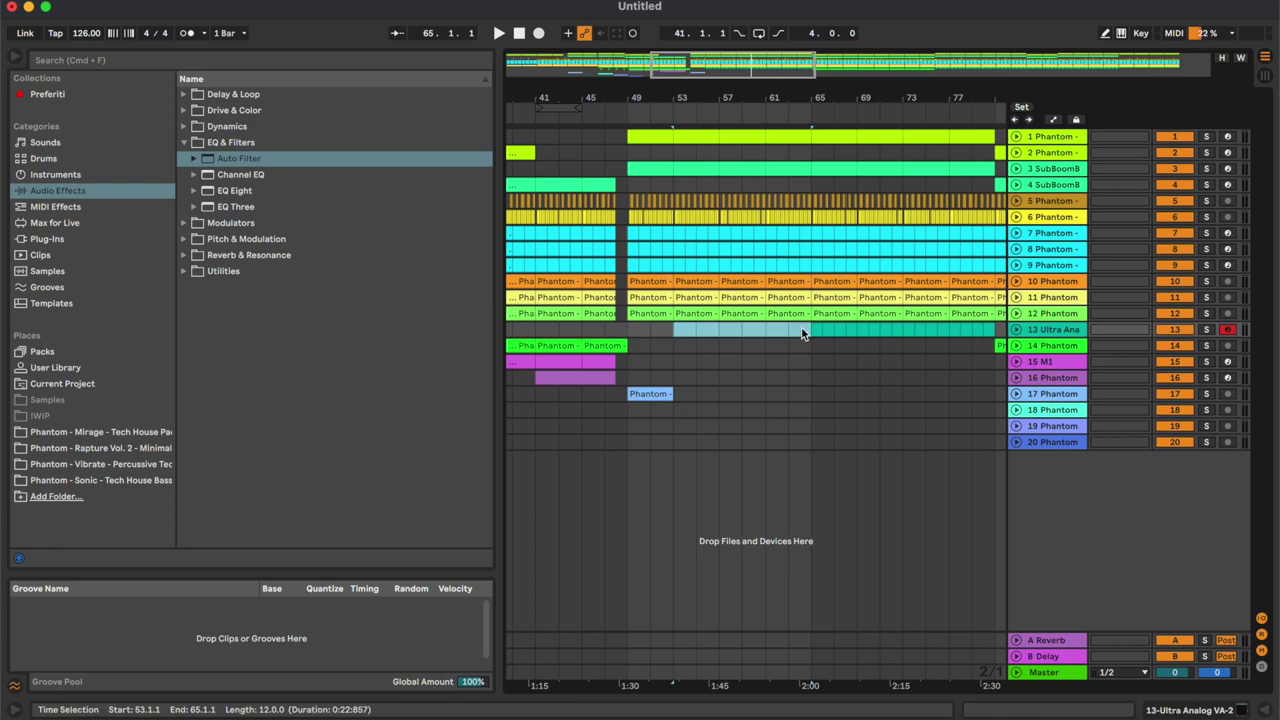
key("minus")
Copy the track 18 FX clip to bar 57.
left_click(767, 416)
scroll(767, 416, "left", 3)
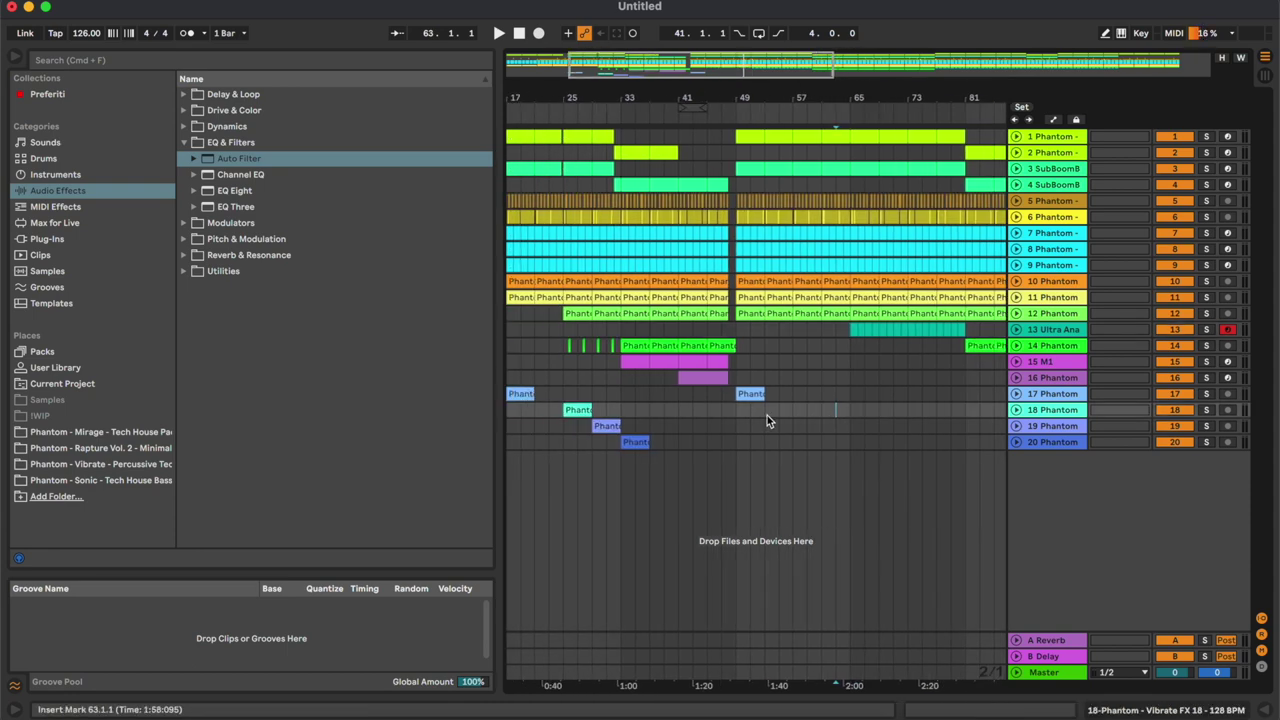
left_click(797, 414)
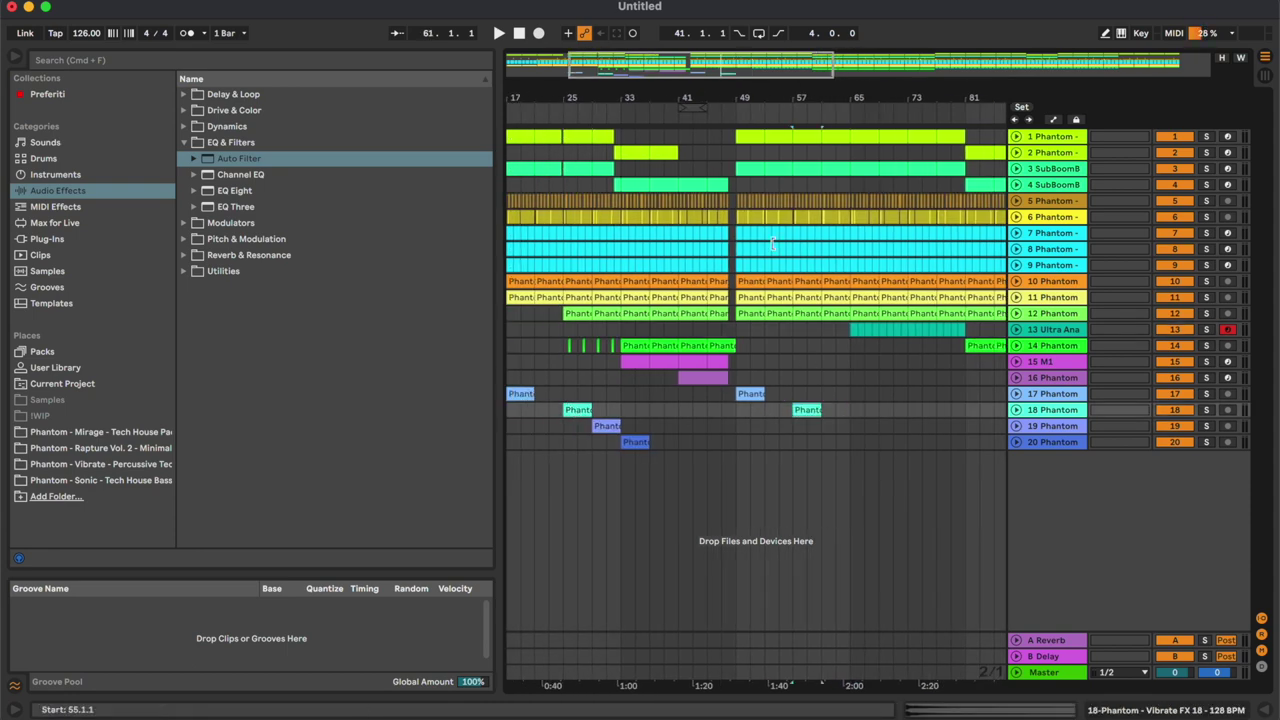
Copy the section from bar 17 to bar 25 on tracks 1 to 3 to bar 49, including the short gap at its end.
scroll(772, 243, "left", 3)
left_click_drag(614, 137, 656, 171)
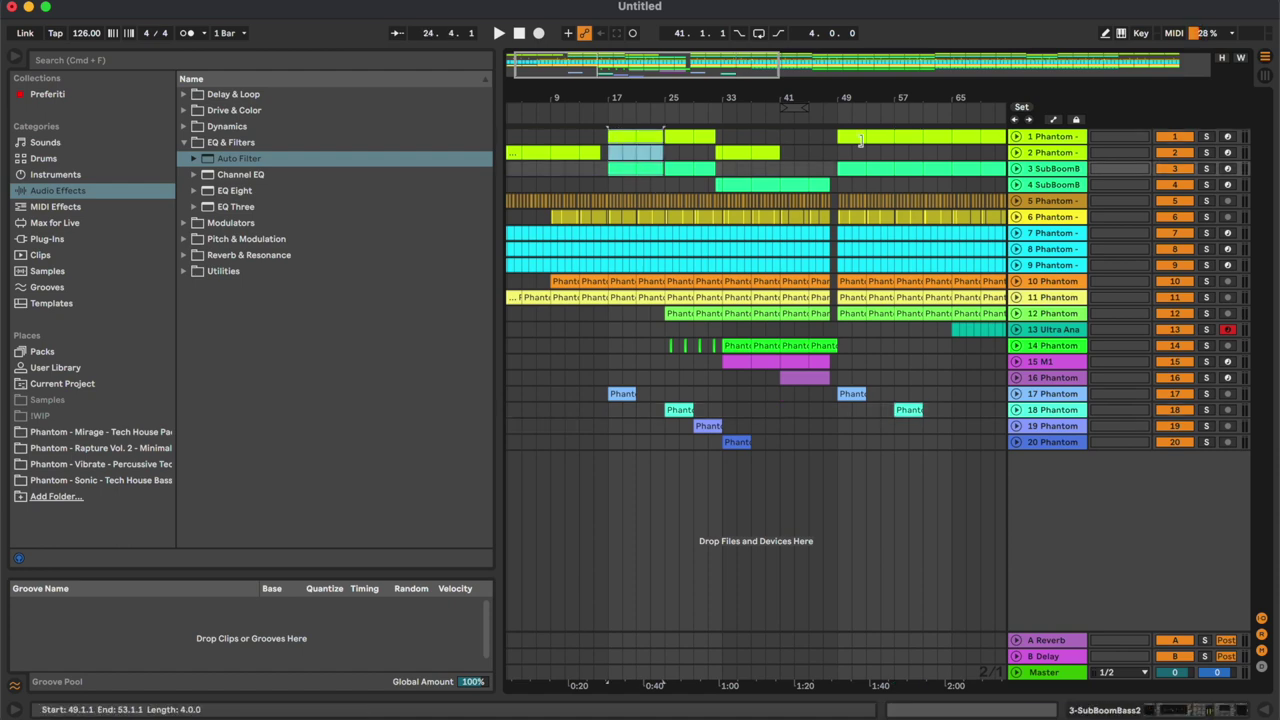
left_click_drag(857, 138, 950, 162)
left_click(930, 152)
scroll(923, 148, "right", 2)
left_click(890, 151)
scroll(891, 150, "up", 3)
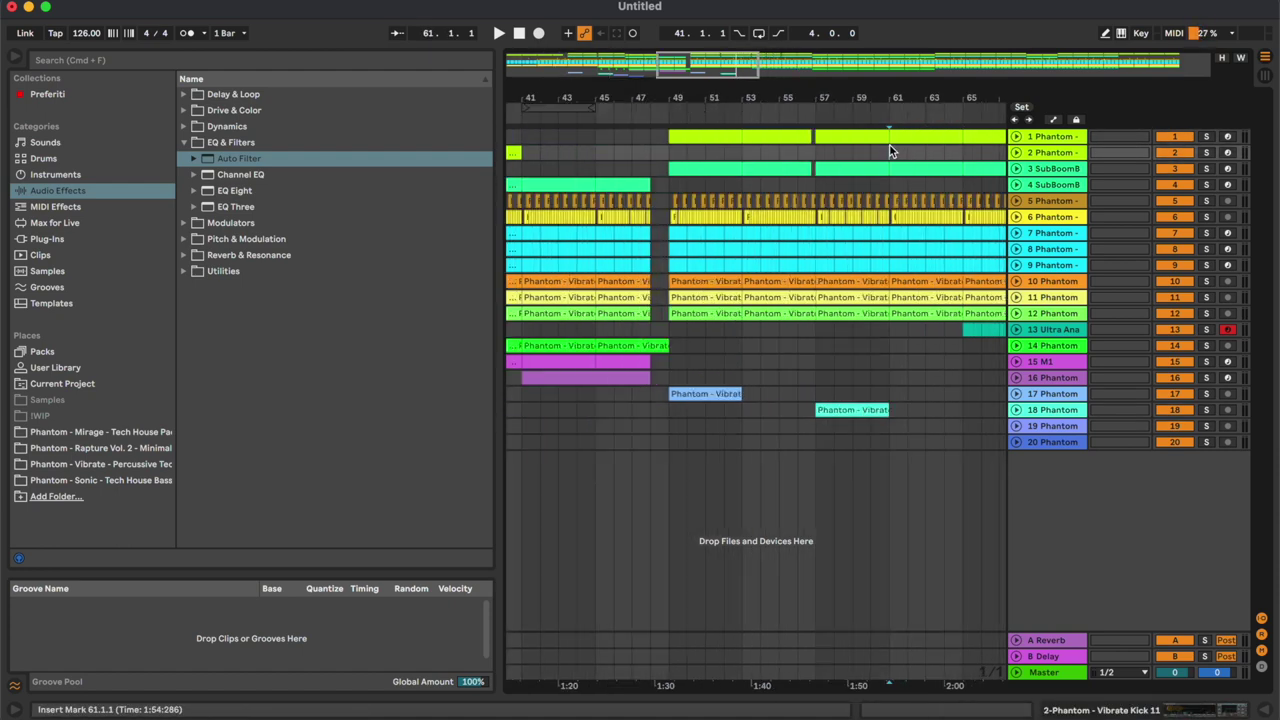
Play the arrangement from bar 47 to review the transition into the second drop.
scroll(776, 406, "left", 3)
left_click(777, 377)
scroll(777, 378, "down", 3)
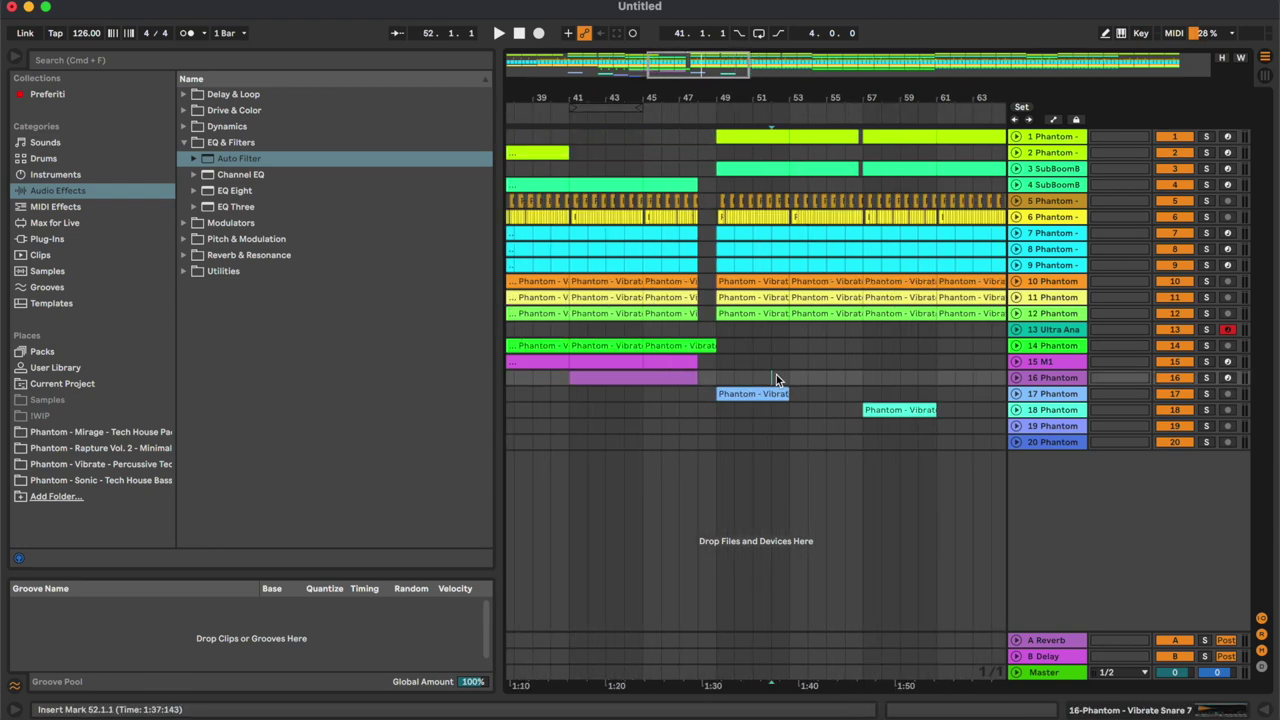
scroll(777, 378, "right", 1)
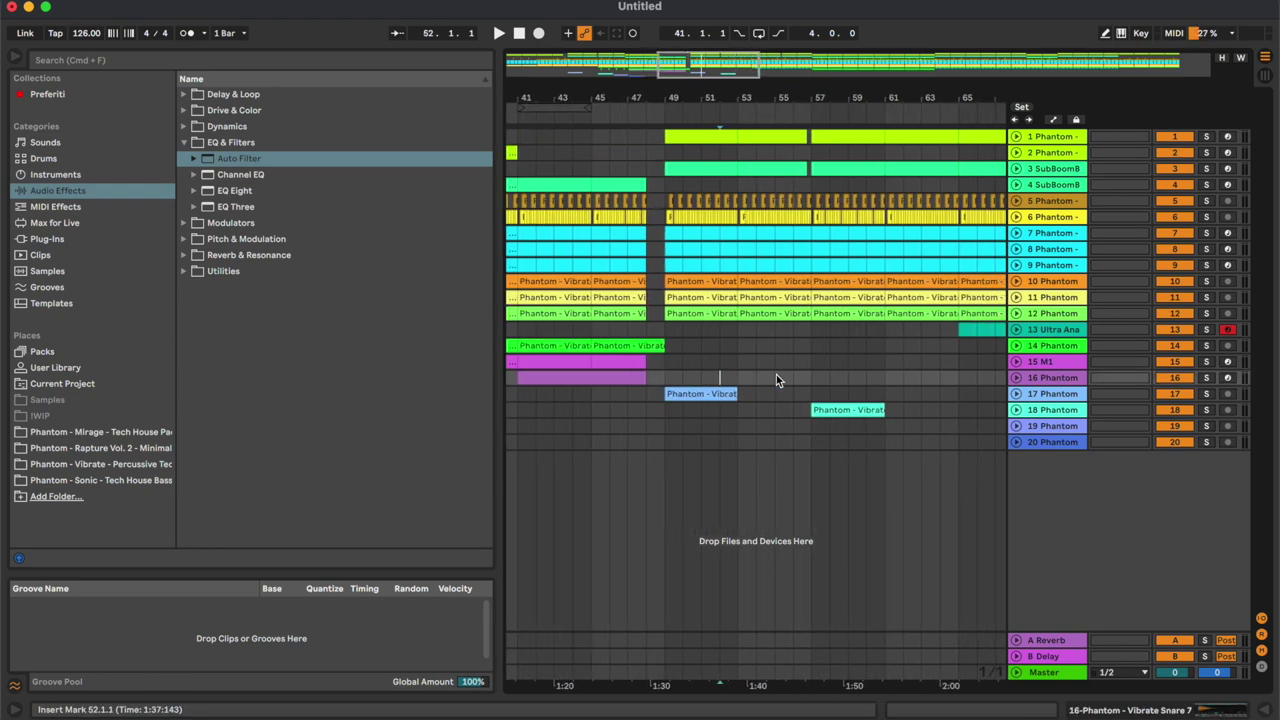
left_click(636, 153)
key("space")
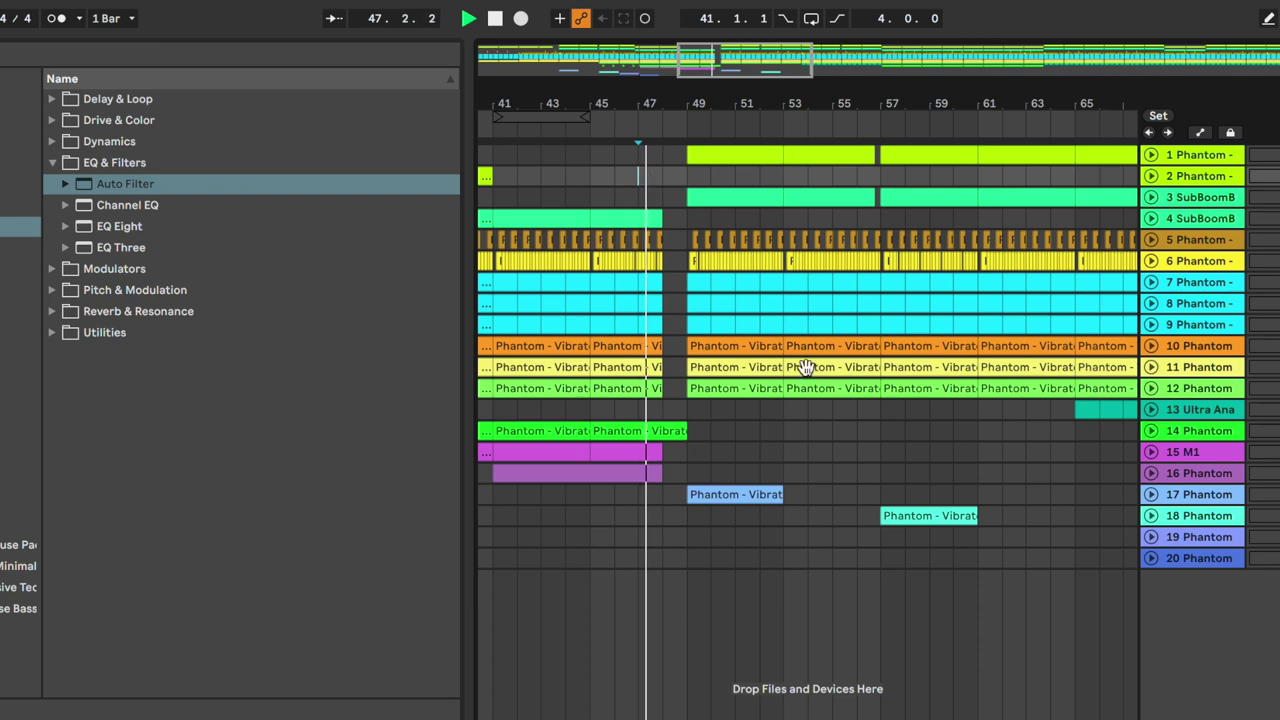
Insert a new audio track directly below track 16.
left_click_drag(825, 104, 776, 103)
left_click(997, 473)
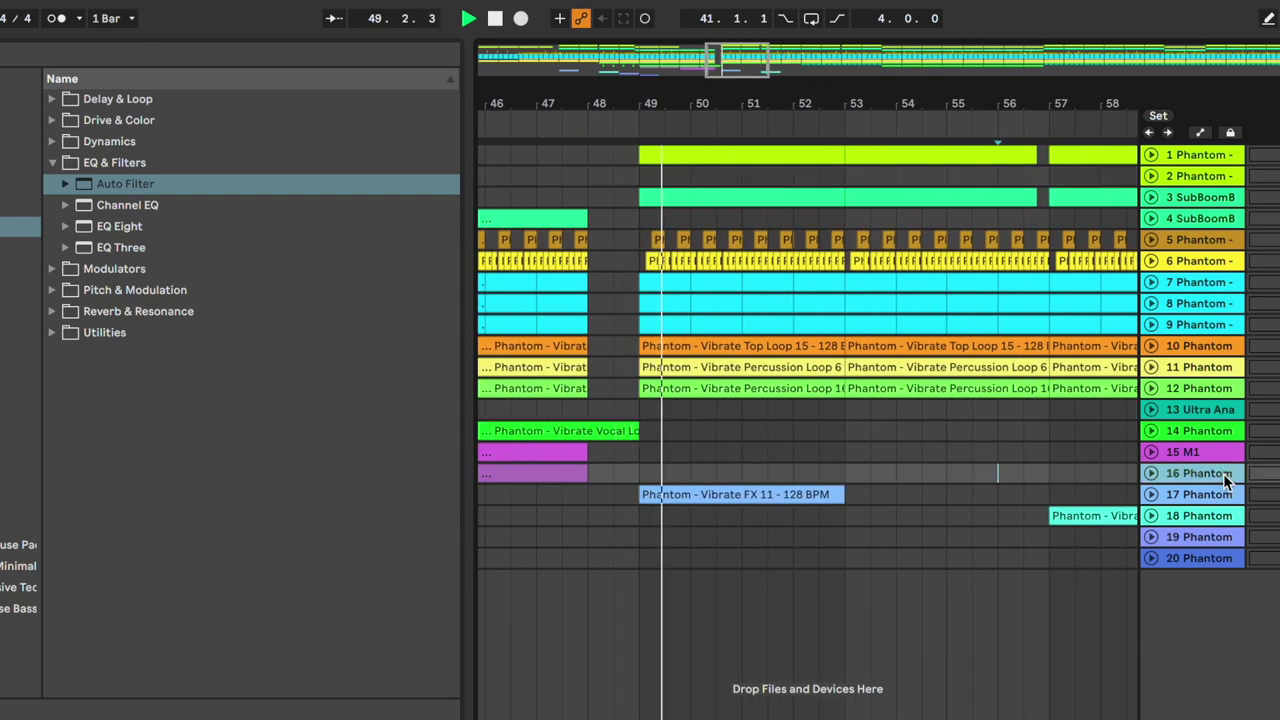
key("ctrl+t")
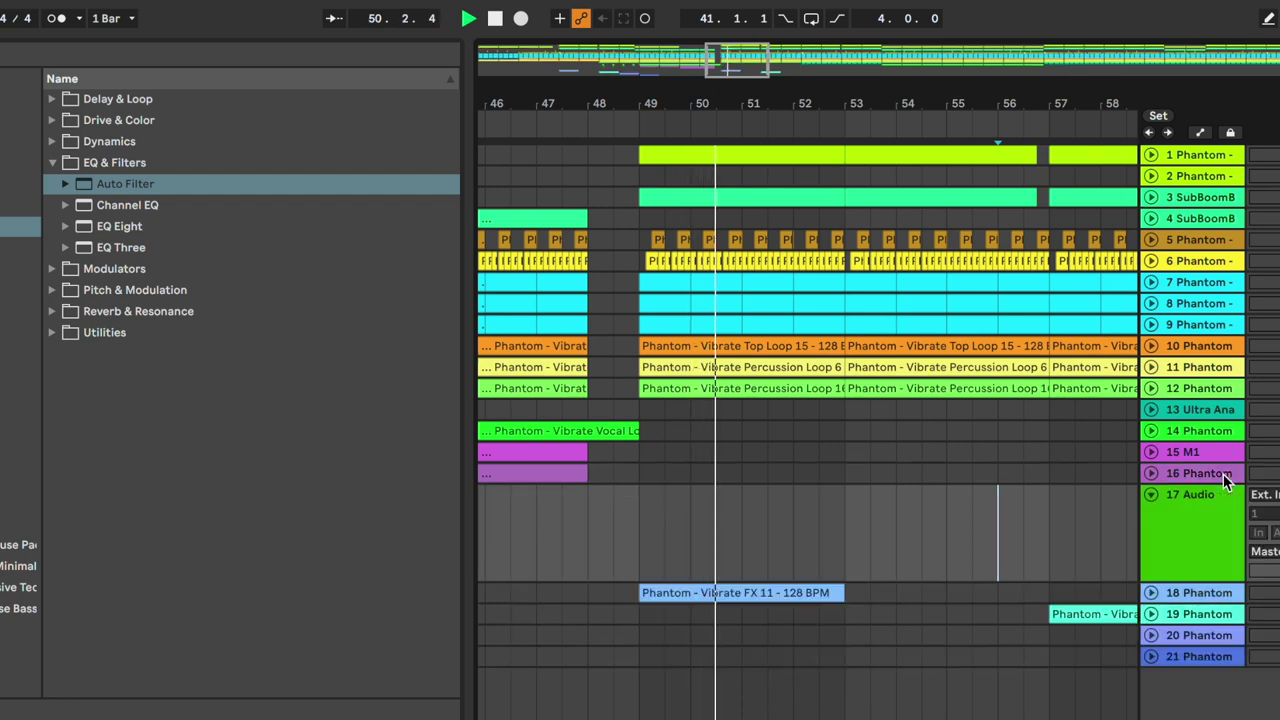
left_click(843, 525)
key("plus")
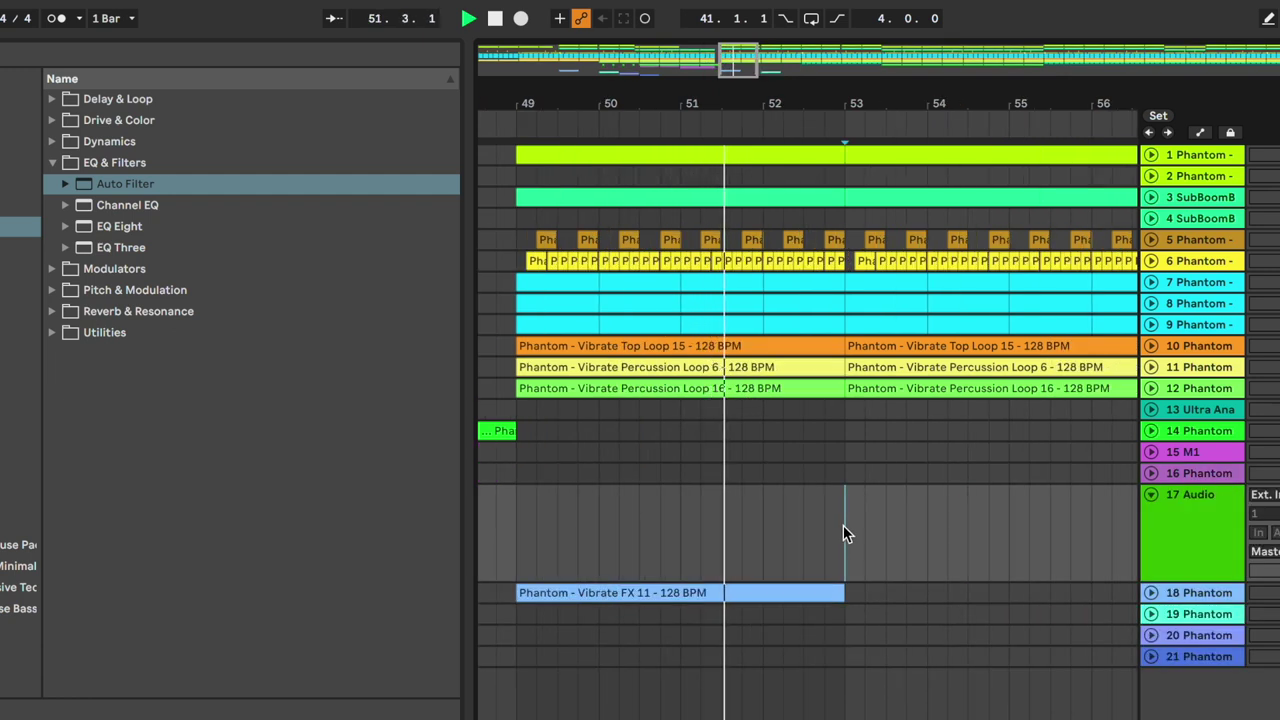
Place Phantom - Rapture 2 Snare 5.wav from the Rapture Vol. 2 pack's snare one-shots on track 17 at 52.3.
left_click(18, 566)
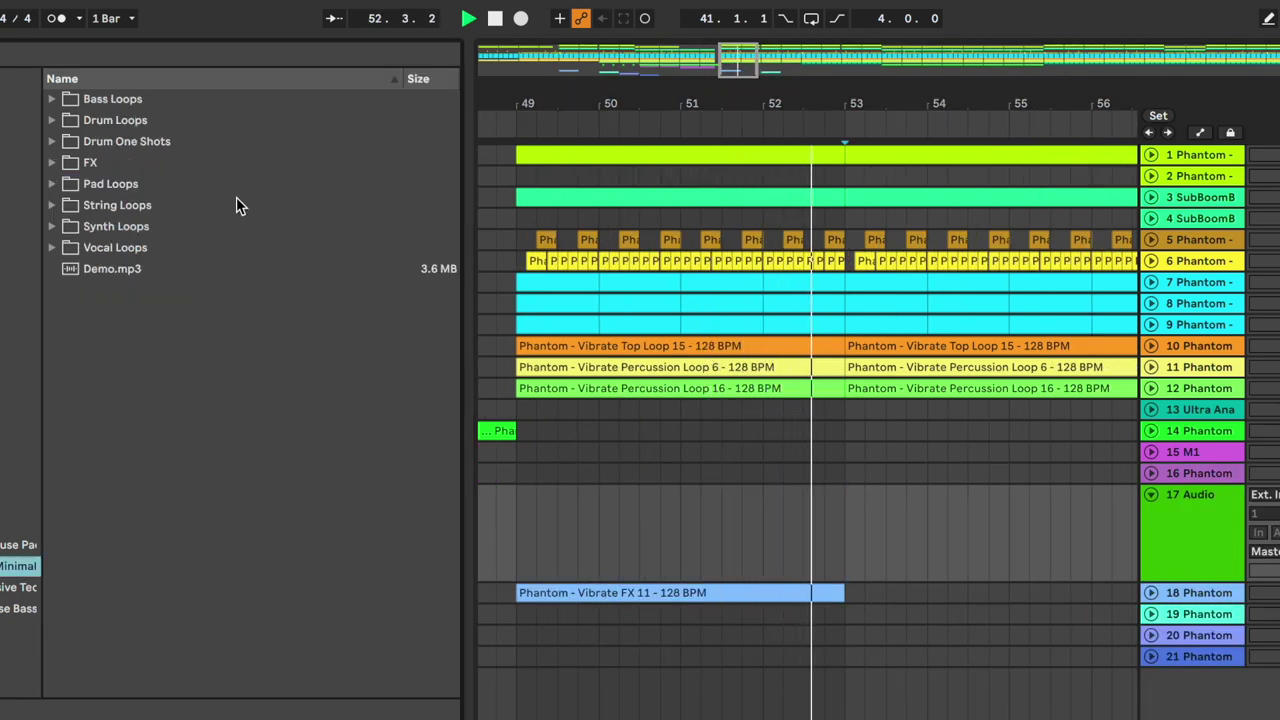
key("space")
left_click(812, 514)
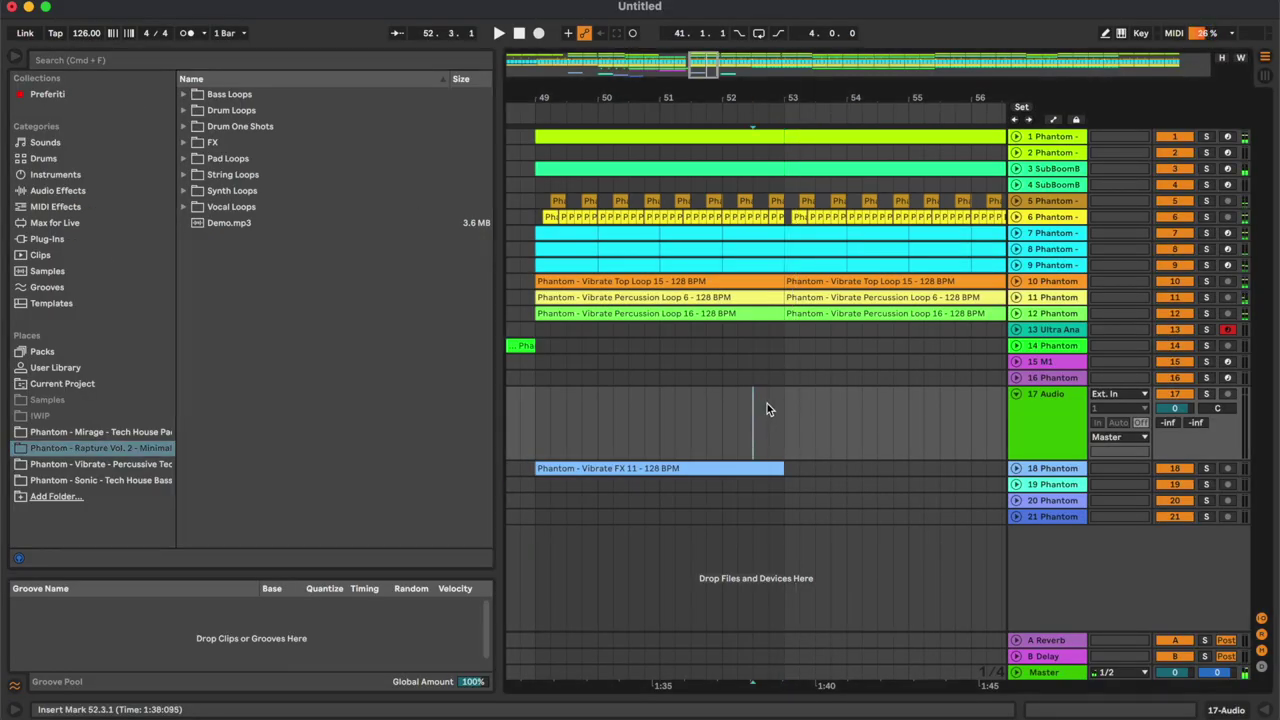
left_click(250, 134)
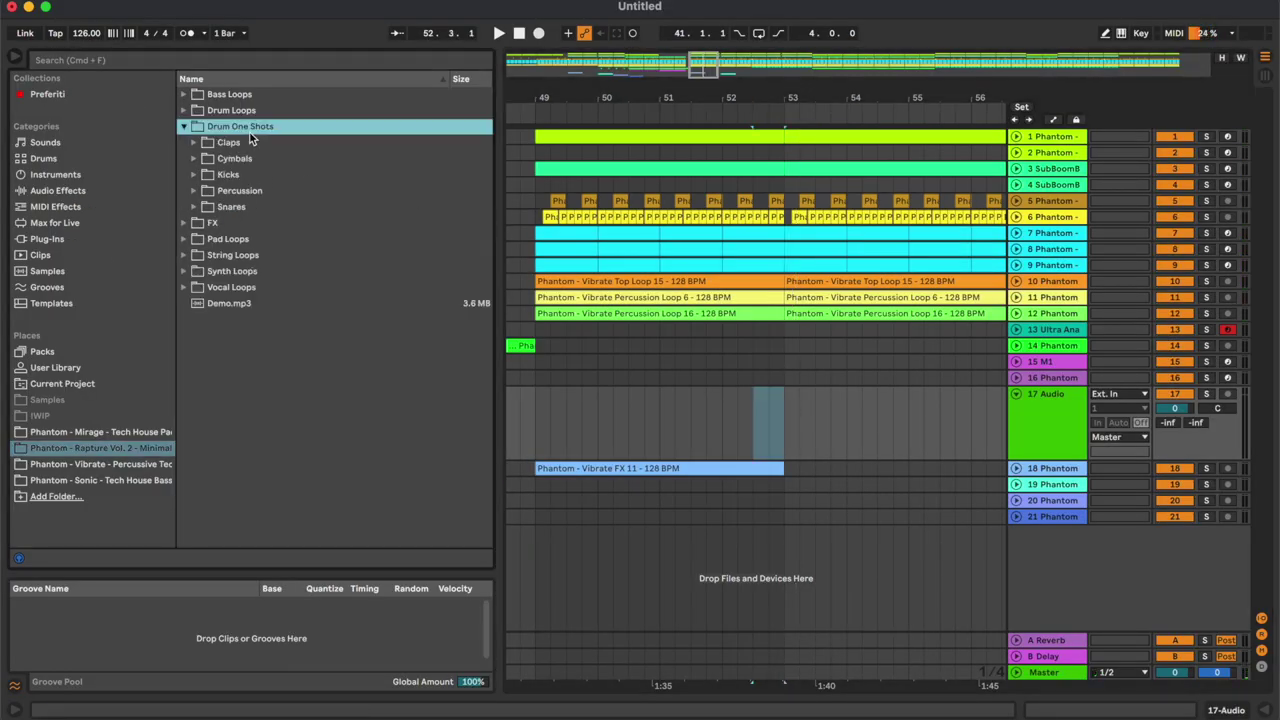
left_click(262, 206)
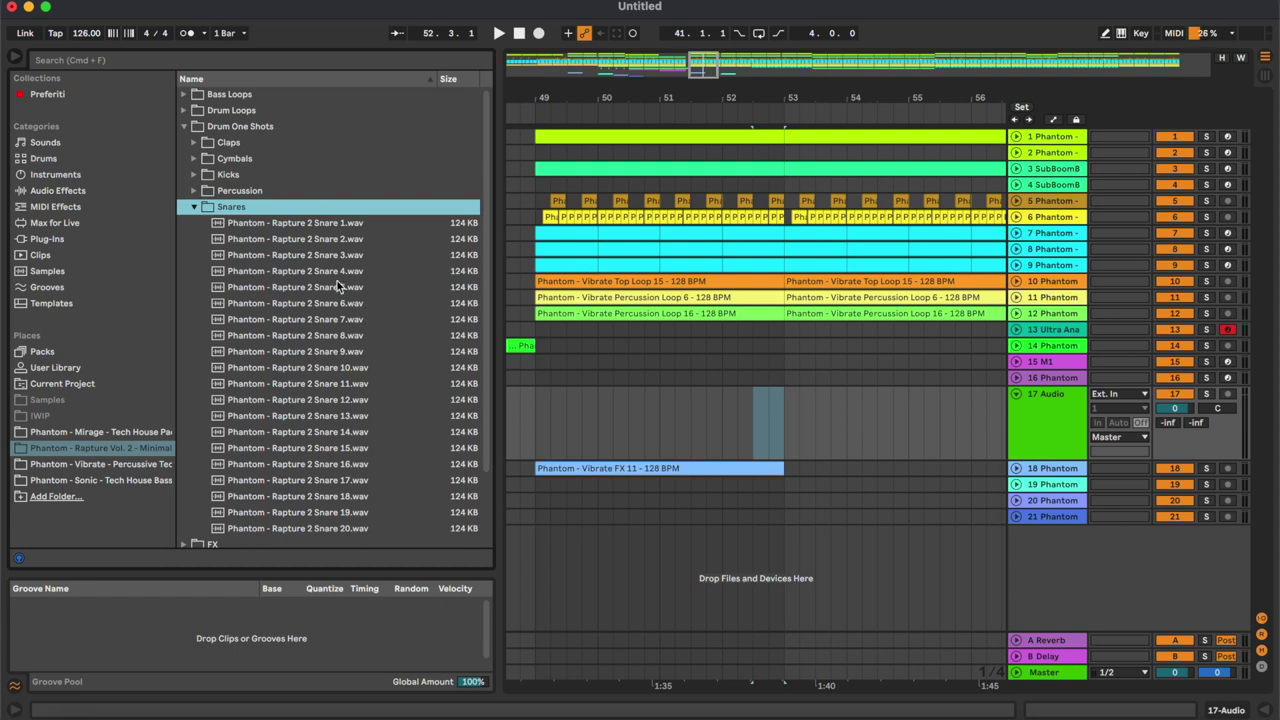
left_click(337, 287)
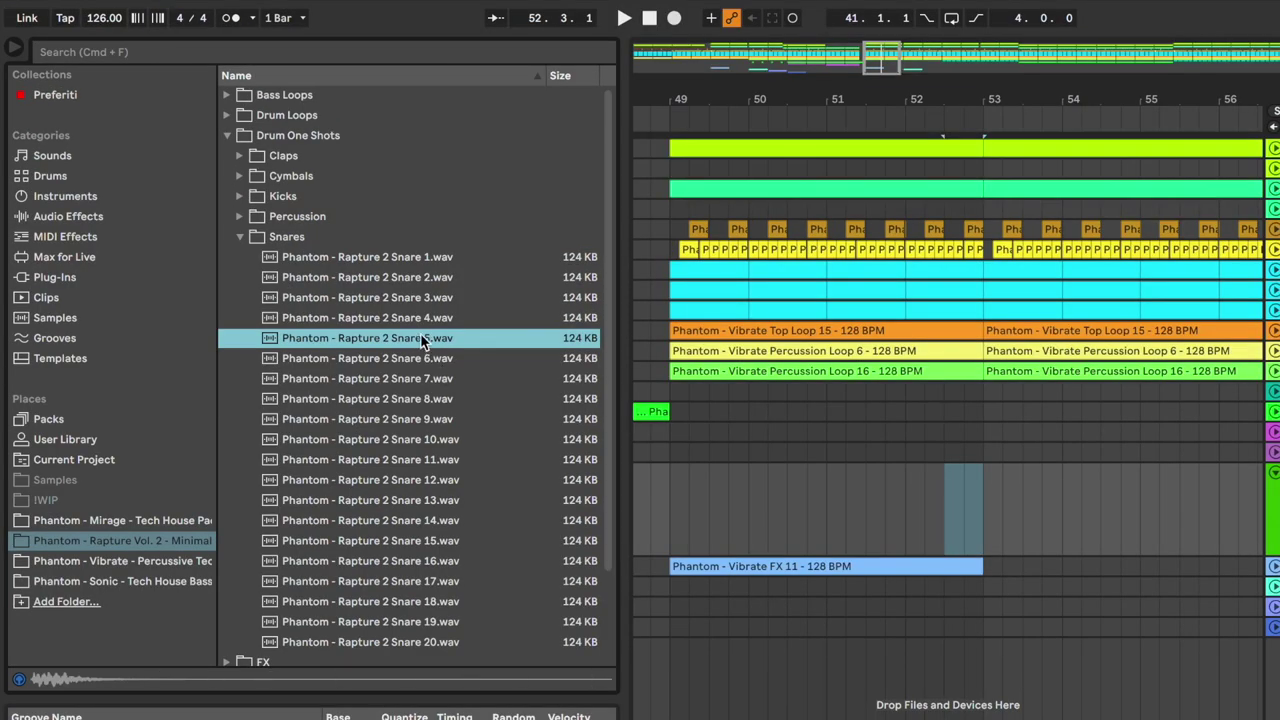
left_click_drag(422, 341, 943, 504)
Trim the end of the track 17 snare clip so it lasts half a beat from 52.3.
key("plus")
key("plus")
key("plus")
left_click(546, 540)
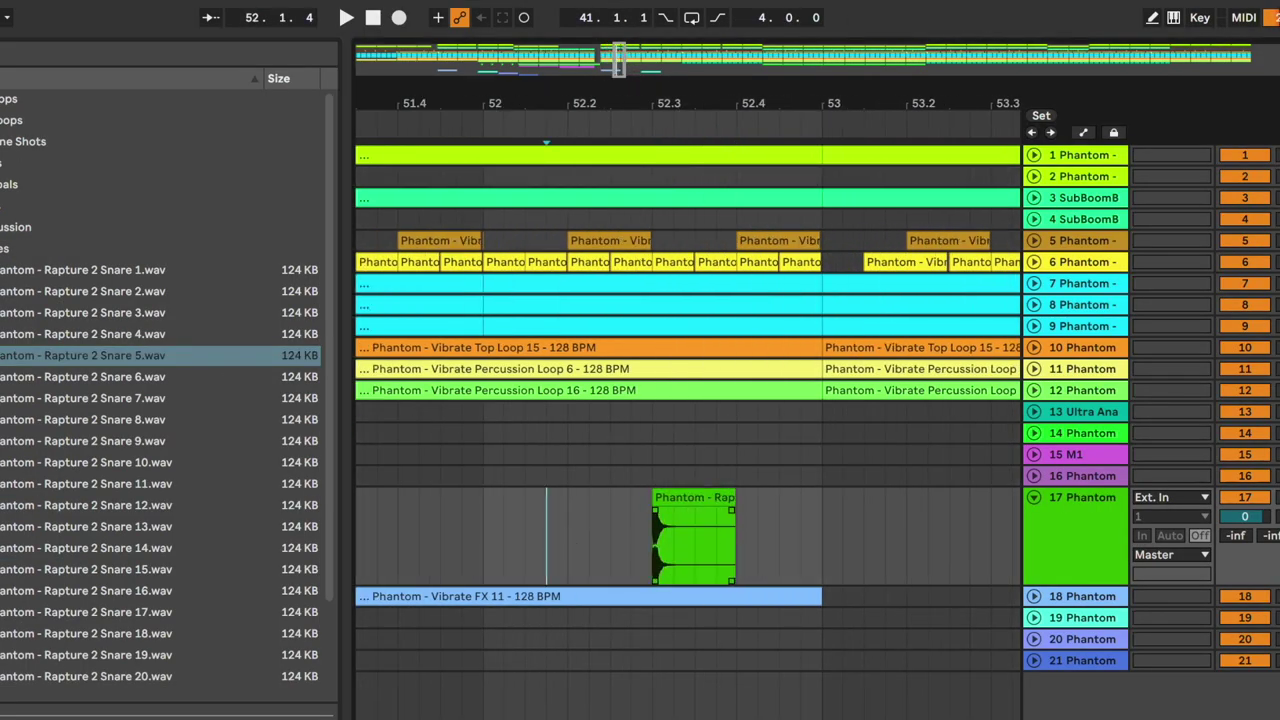
left_click_drag(694, 545, 764, 540)
key("Delete")
Audition the snare hit with the arrangement in bar 52 and lower the track 17 volume to -13.0 dB.
key("space")
key("space")
left_click(547, 522)
key("space")
key("space")
Copy the trimmed snare to 52.3.4 and 52.4.3, and lower the track 17 volume to -17.4 dB during playback.
left_click_drag(680, 498, 744, 505)
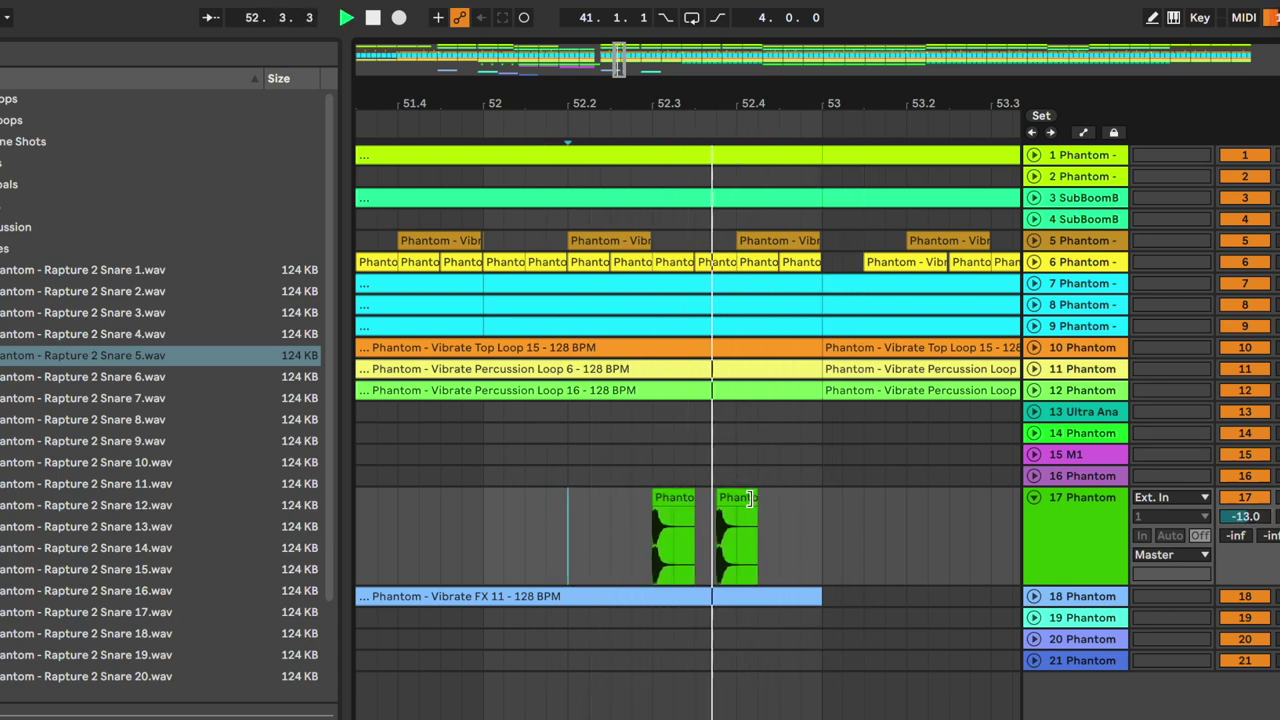
left_click_drag(737, 499, 805, 500)
key("space")
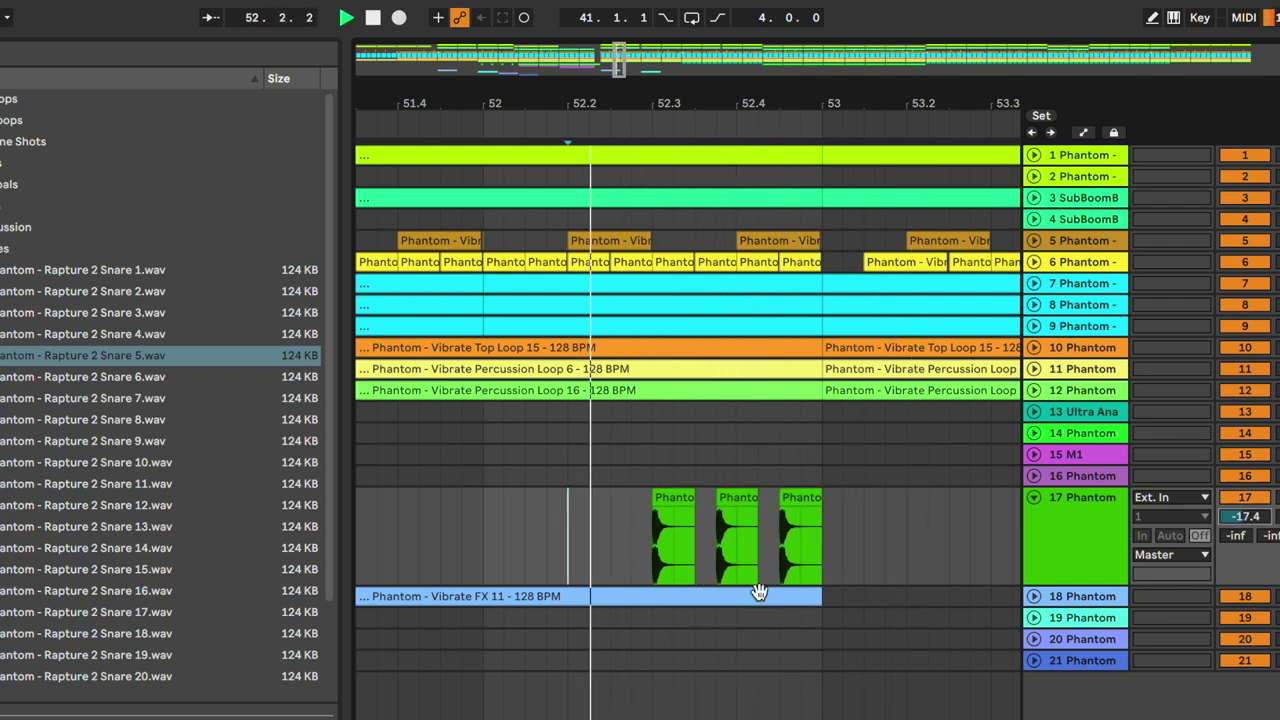
Turn the last snare of bar 52 into two sixteenth-note hits by splitting and duplicating it, and audition the fill.
left_click(797, 538)
key("super+e")
left_click(797, 497)
key("super+d")
left_click(580, 540)
key("space")
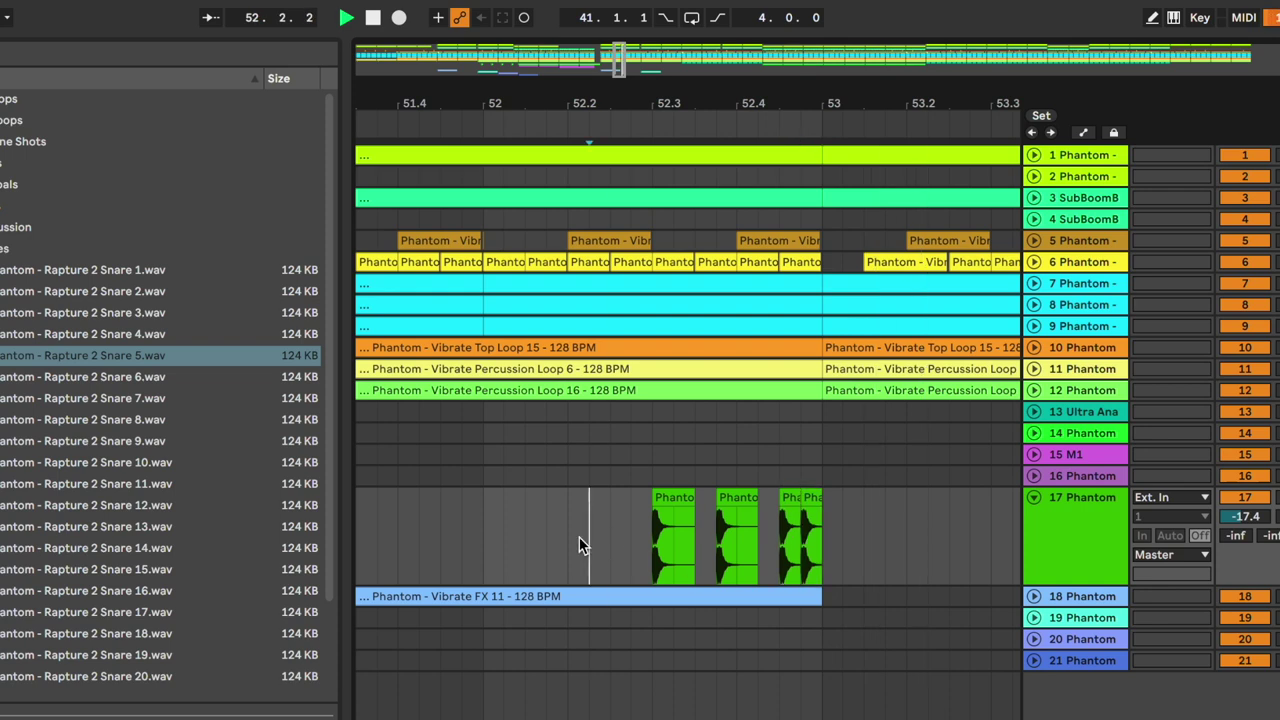
Play the arrangement from bar 47 through the bar 52 snare fill and fold track 17.
key("minus")
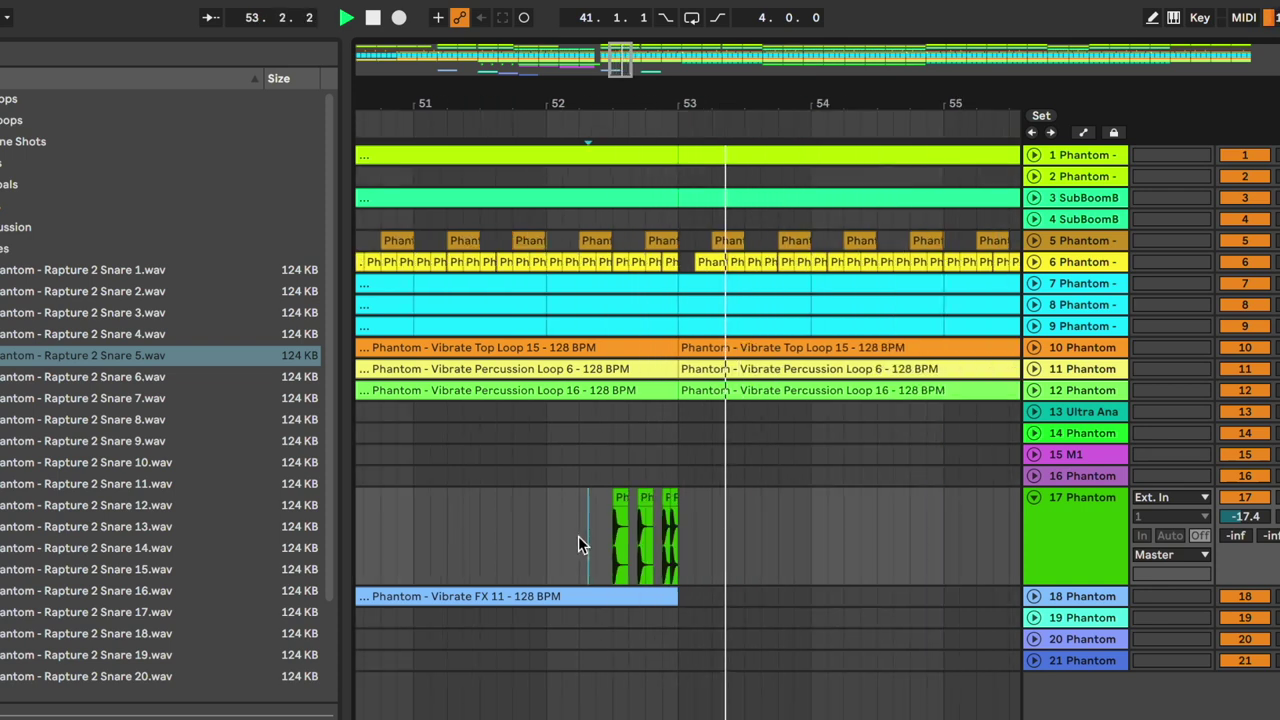
key("minus")
left_click(533, 542)
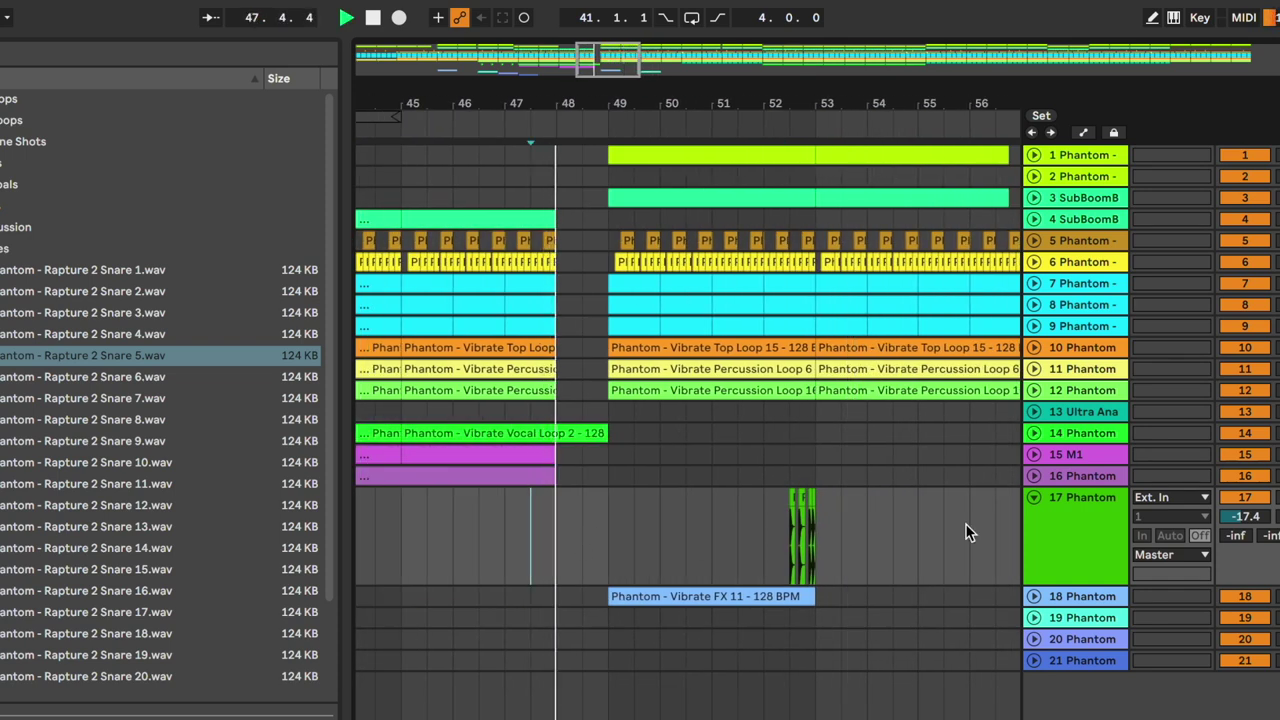
left_click(1082, 526)
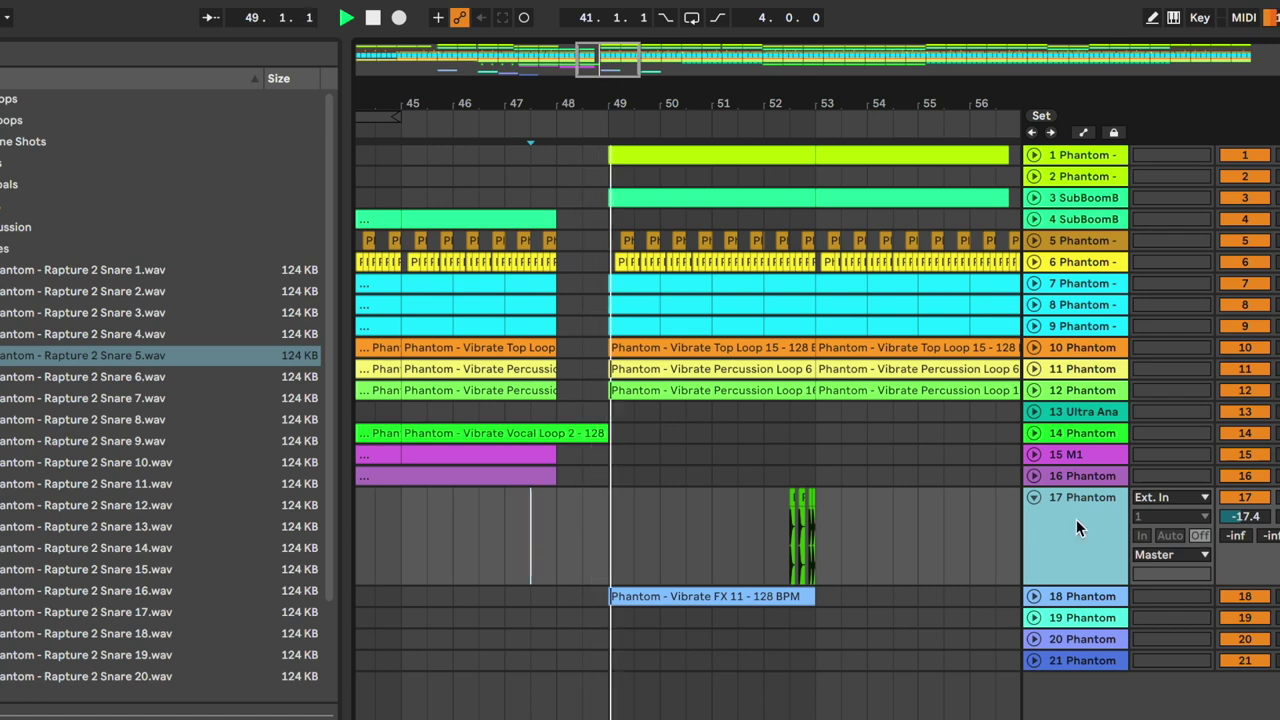
left_click(932, 524)
key("minus")
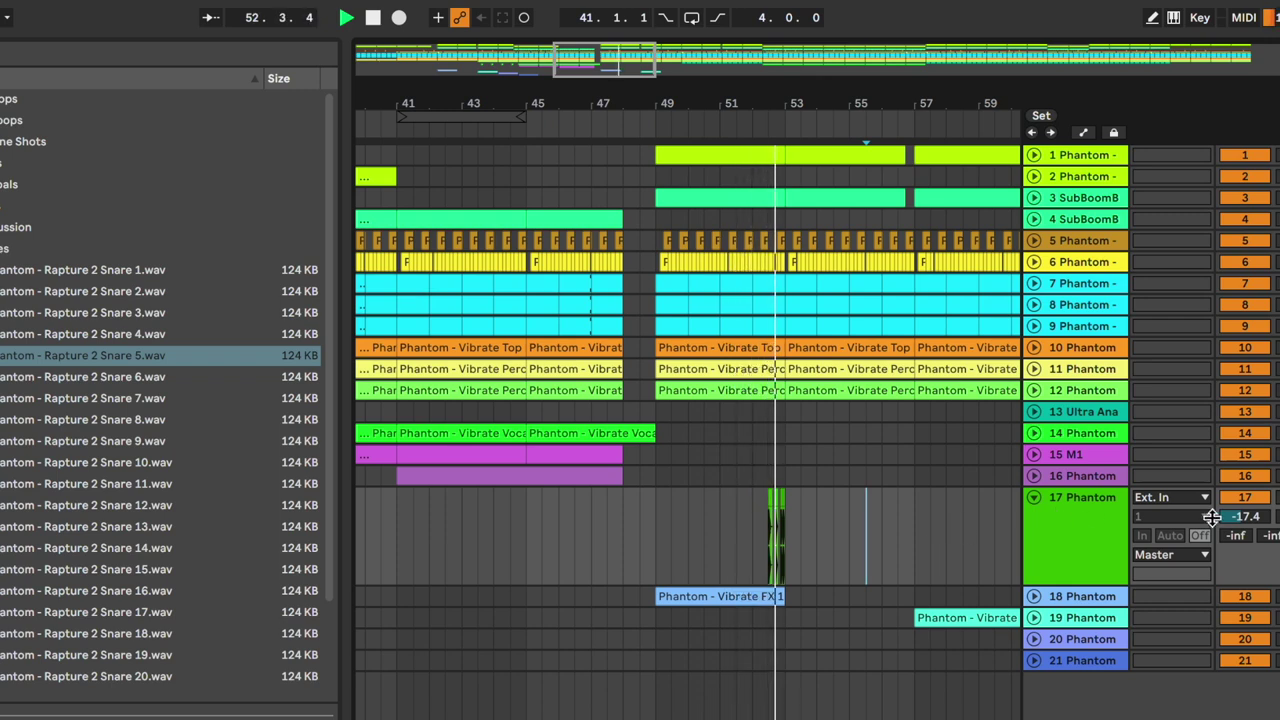
left_click(1033, 498)
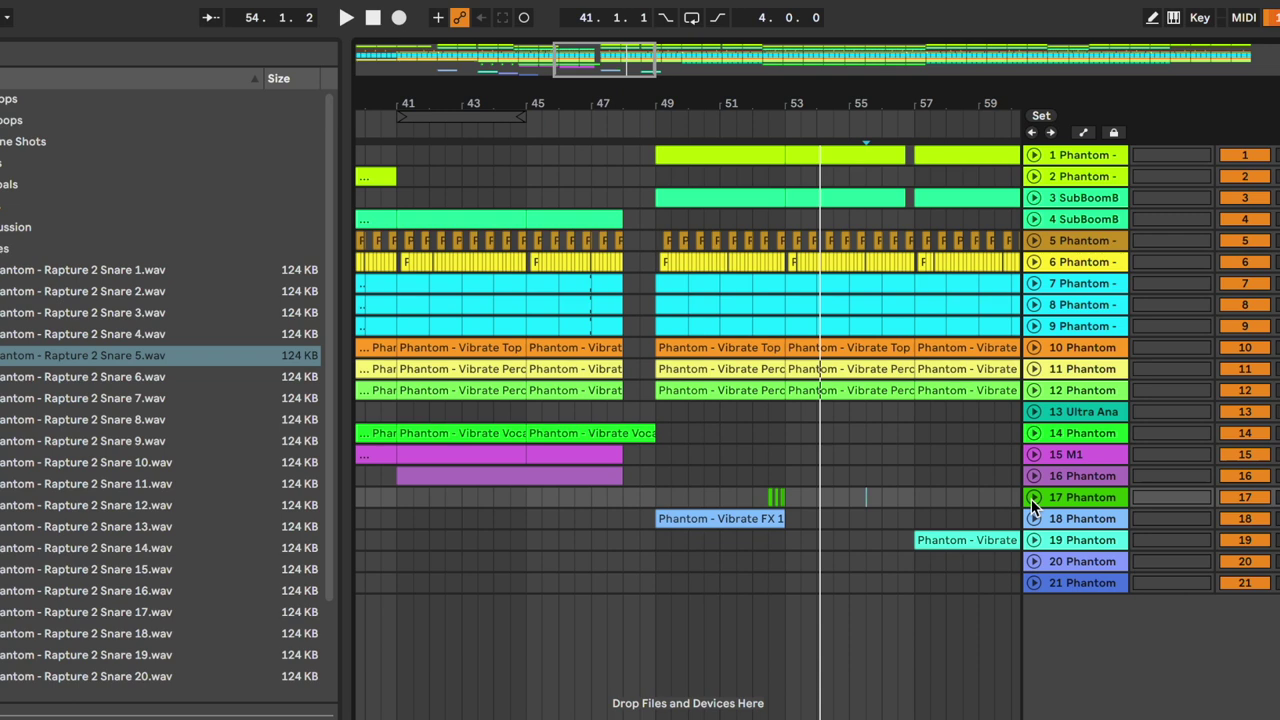
key("space")
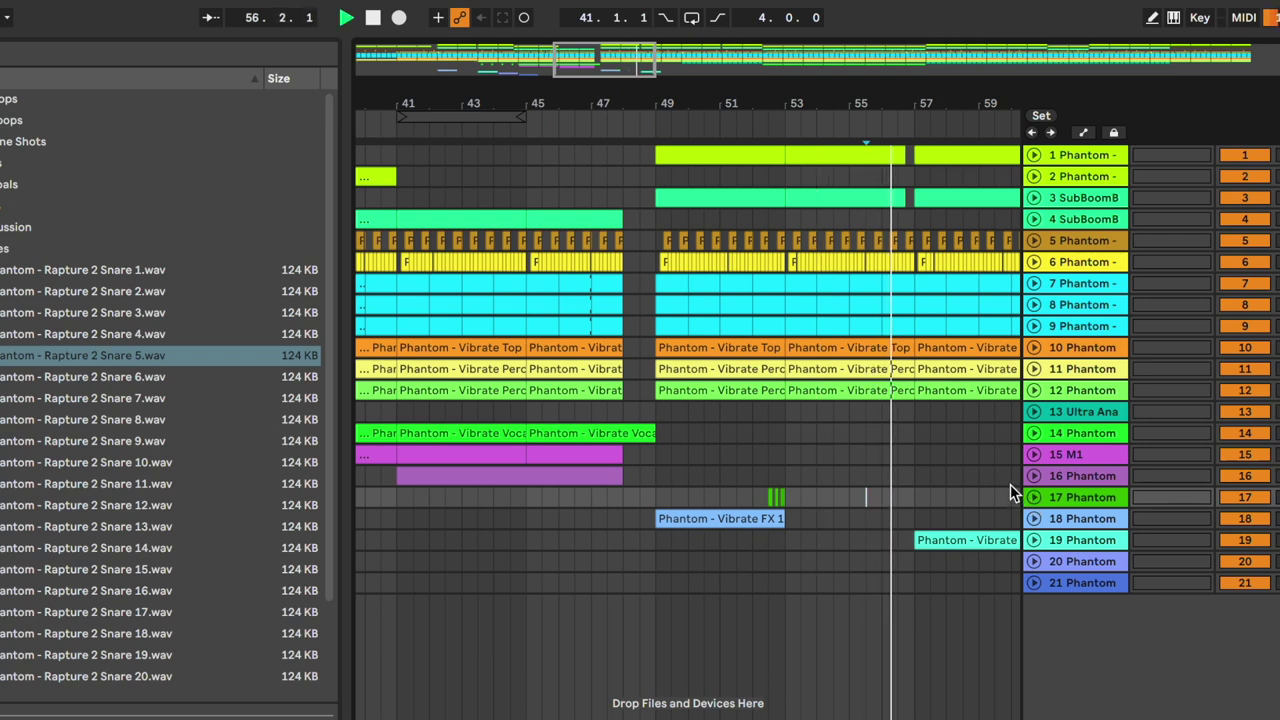
Copy the bar 52 snare fill on track 17 to the end of bar 60.
left_click(901, 493)
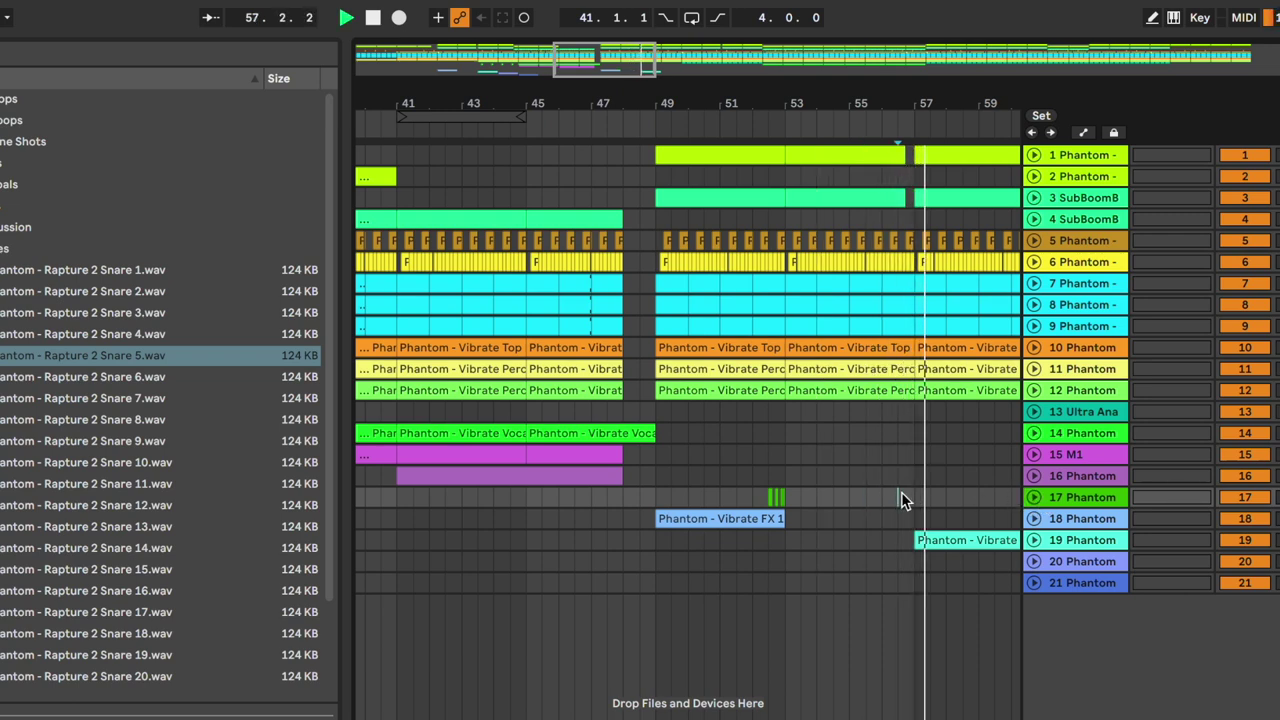
key("minus")
key("minus")
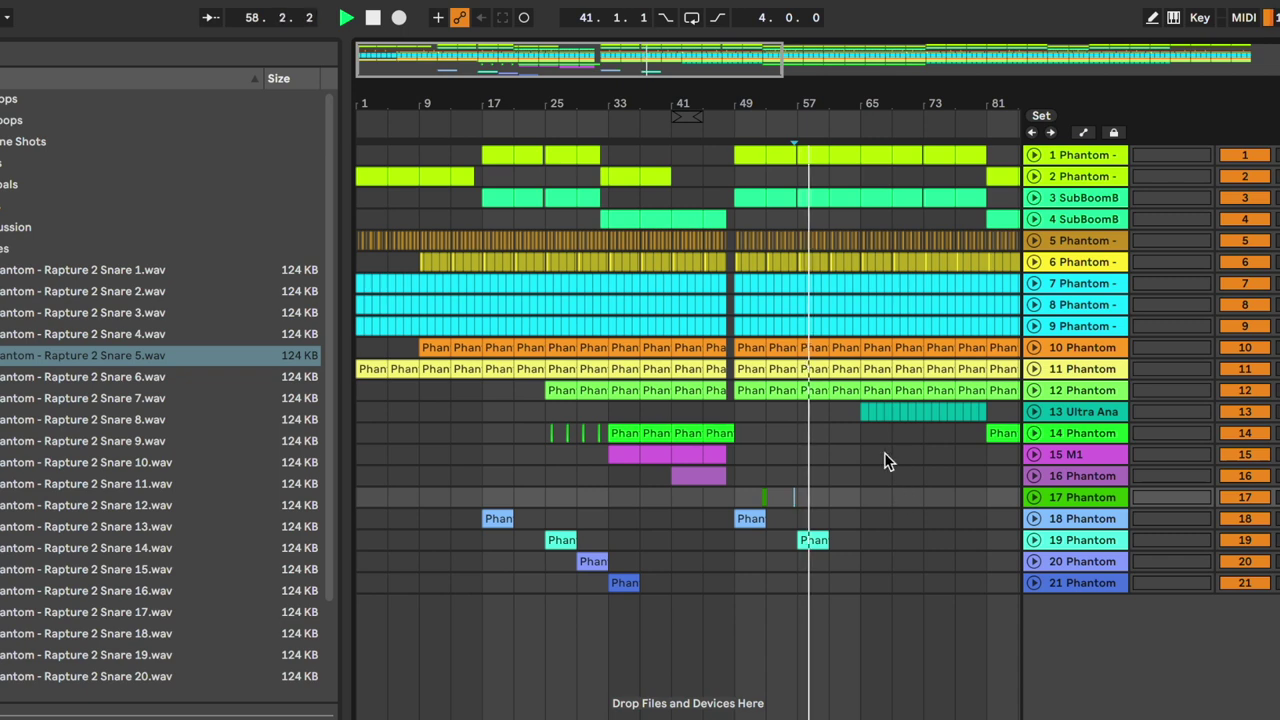
left_click_drag(775, 76, 734, 64)
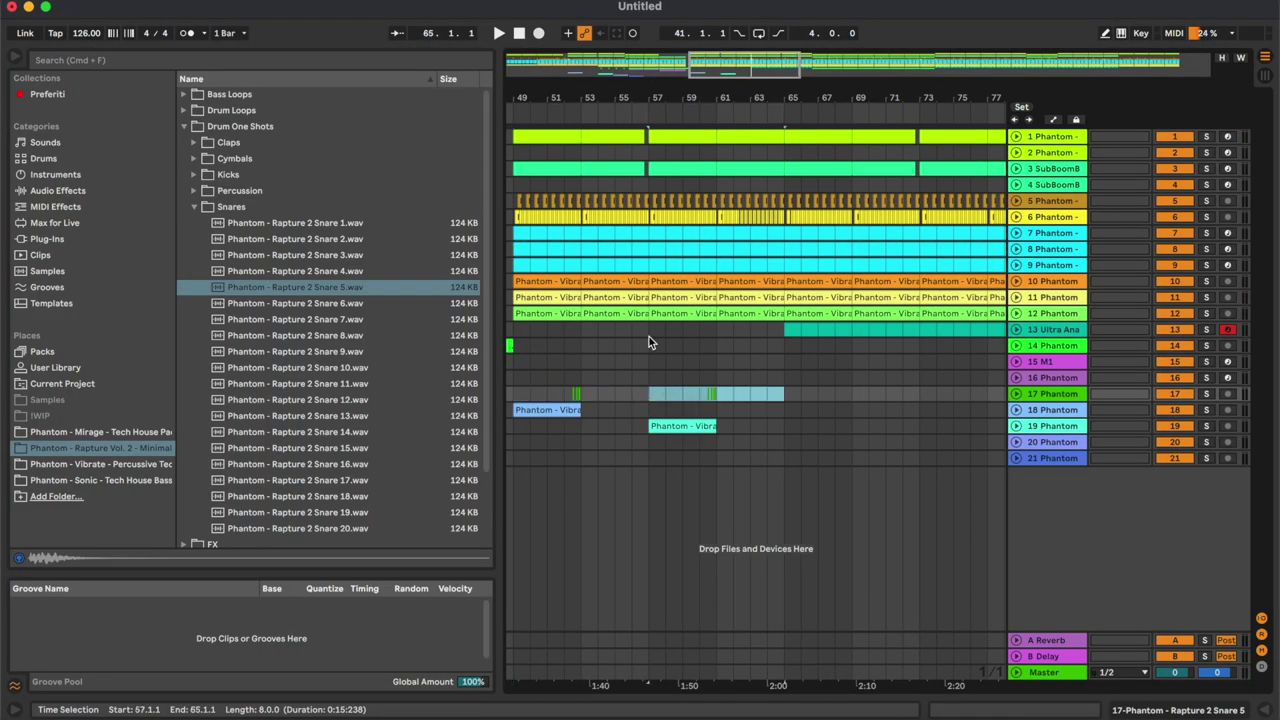
Copy the track 14 vocal chops from bars 25 to 33 to bar 57.
left_click(646, 329)
scroll(646, 329, "left", 2)
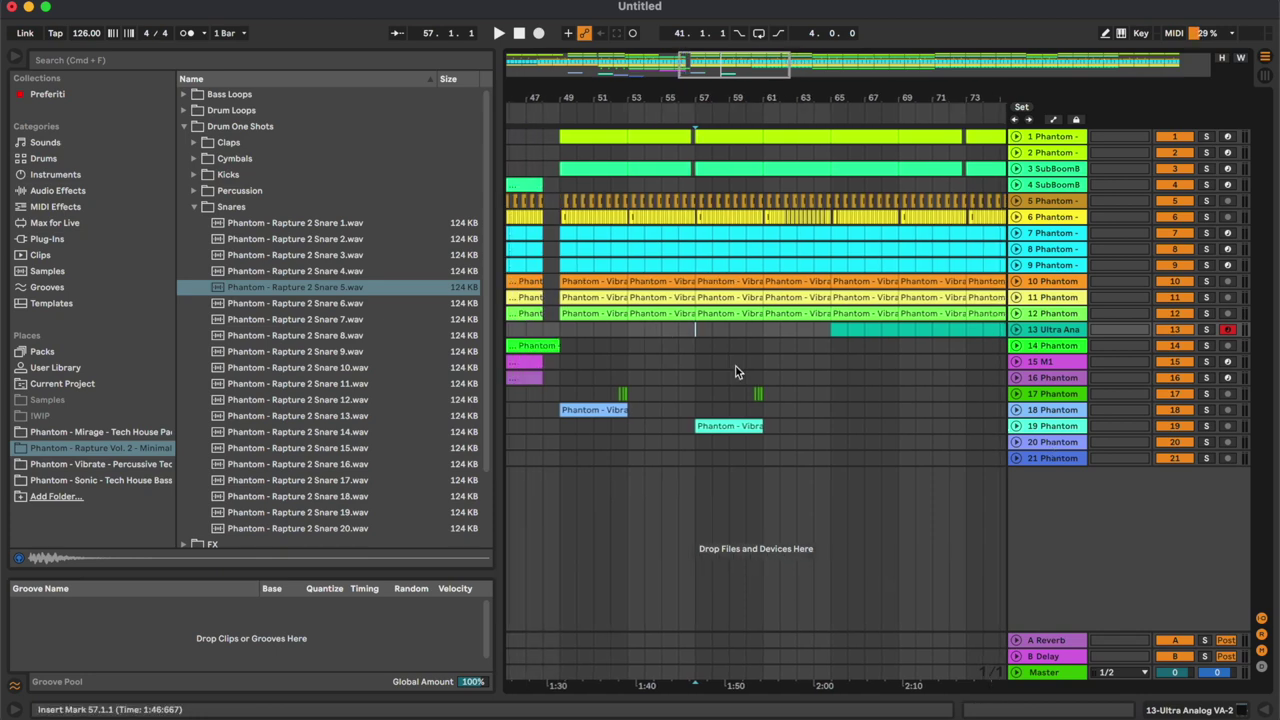
scroll(737, 367, "left", 15)
left_click(750, 348)
left_click(857, 350, "shift")
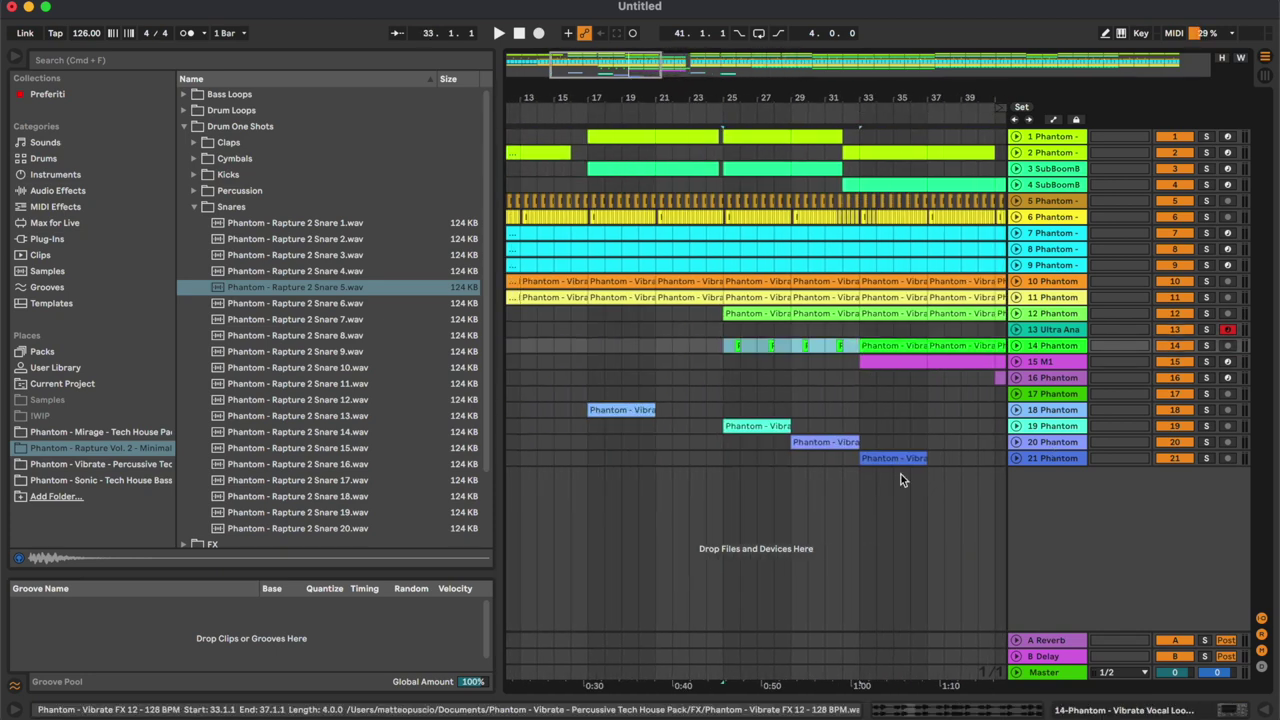
scroll(892, 341, "right", 10)
left_click(835, 346)
key("super+v")
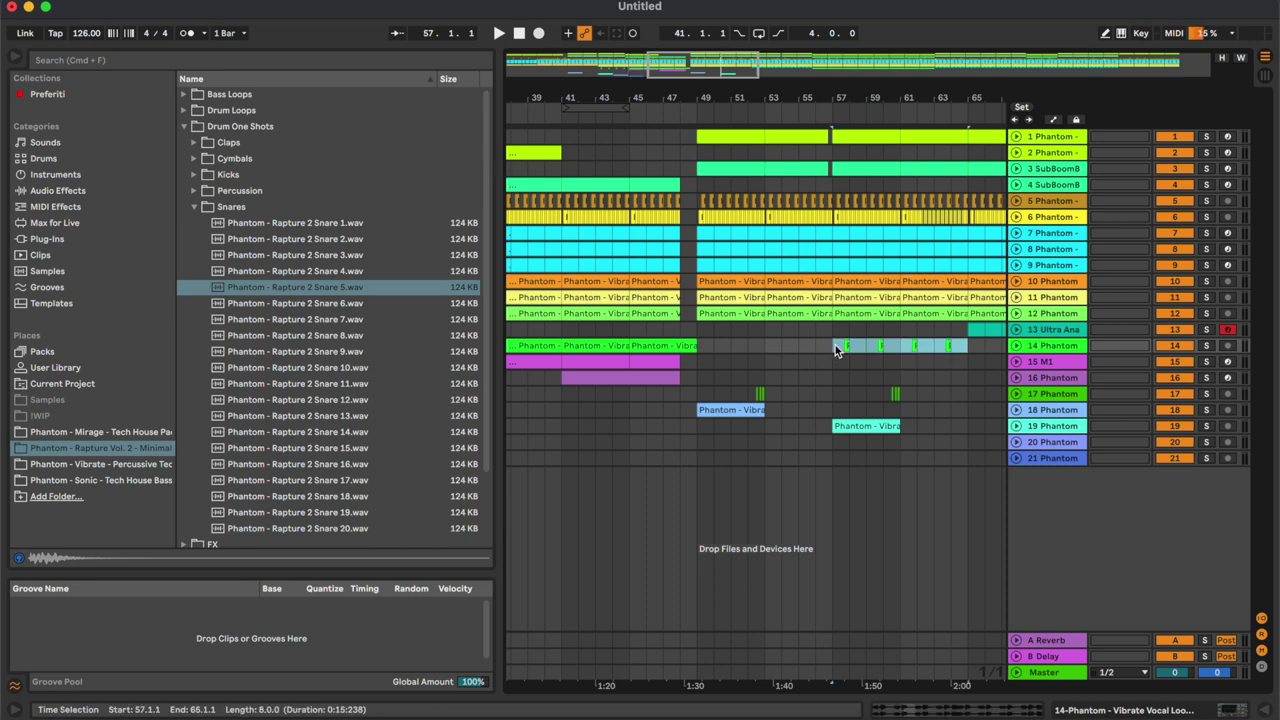
Move the bar 64 portion of the clips on tracks 1 and 3 down to tracks 2 and 4.
left_click(930, 379)
scroll(927, 378, "right", 2)
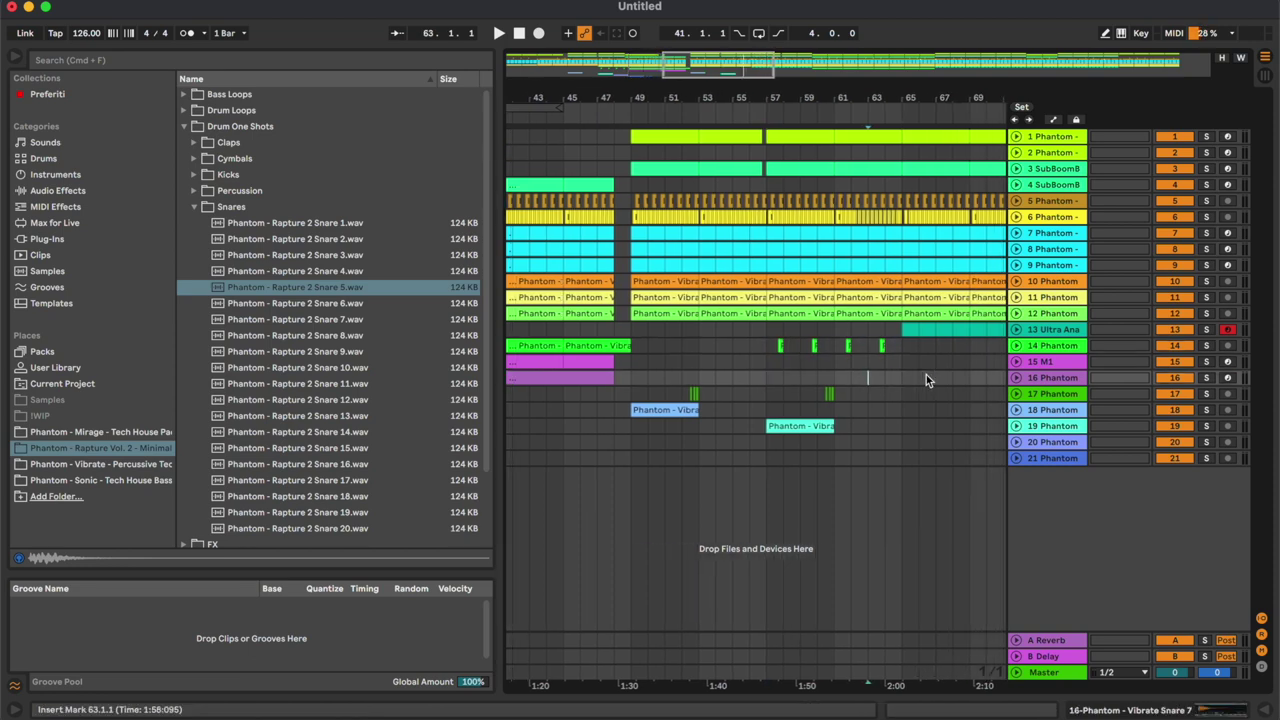
left_click(868, 134)
left_click_drag(868, 138, 874, 187)
Copy the one-bar vocal section at bar 48 on track 14 to bar 64.
left_click_drag(616, 346, 600, 346)
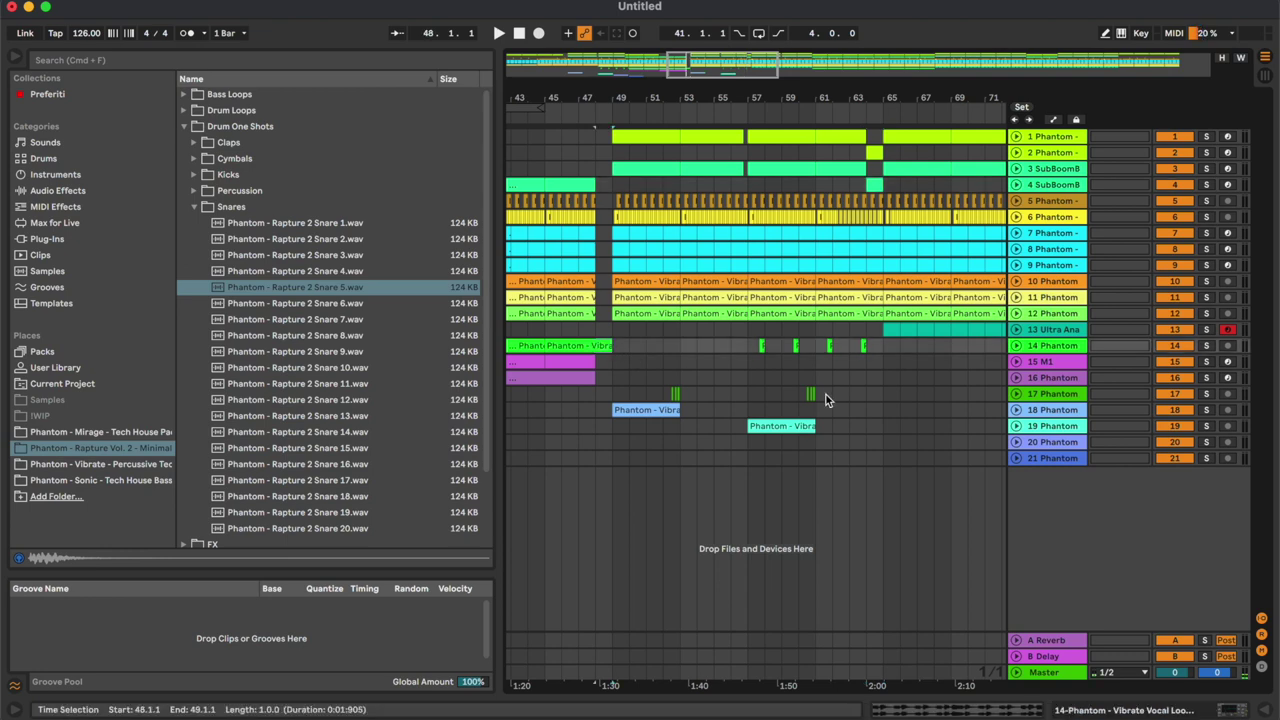
left_click(869, 349)
key("super+v")
Play the arrangement from bar 63 to review the transition into bar 65, and stop playback.
key("plus")
key("plus")
left_click(809, 330)
key("space")
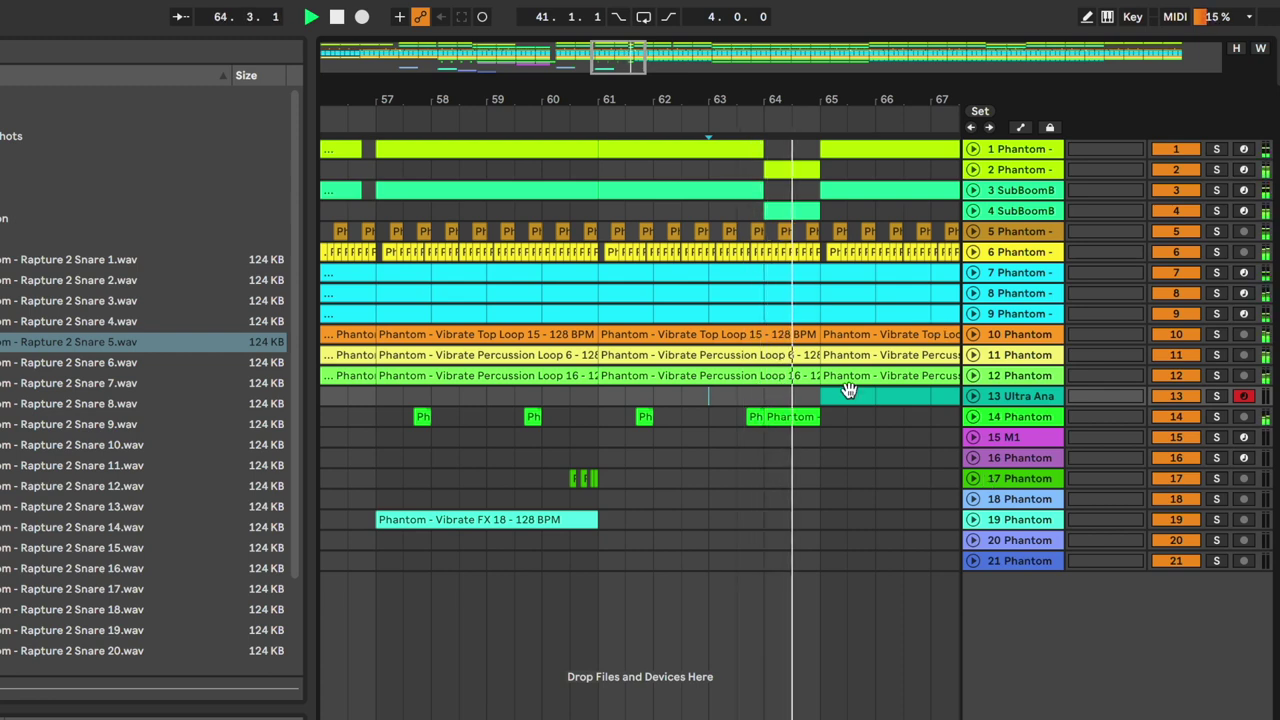
key("minus")
key("minus")
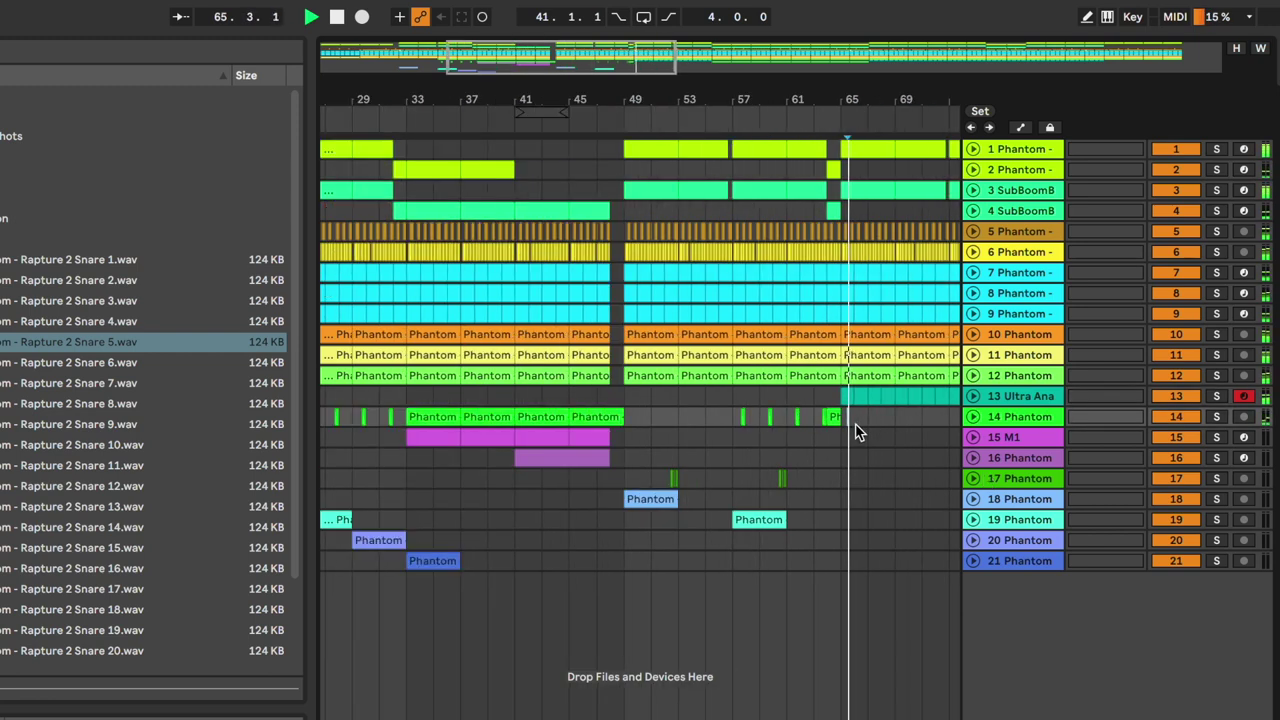
key("minus")
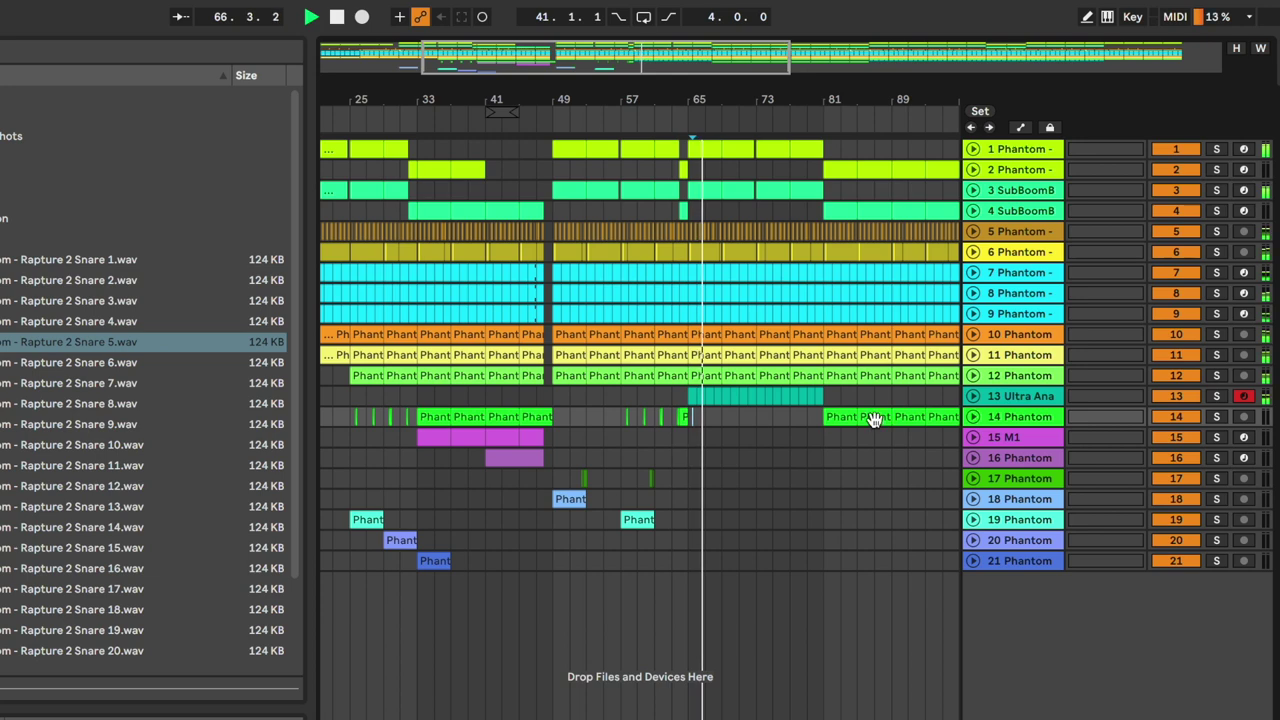
left_click(971, 402)
key("space")
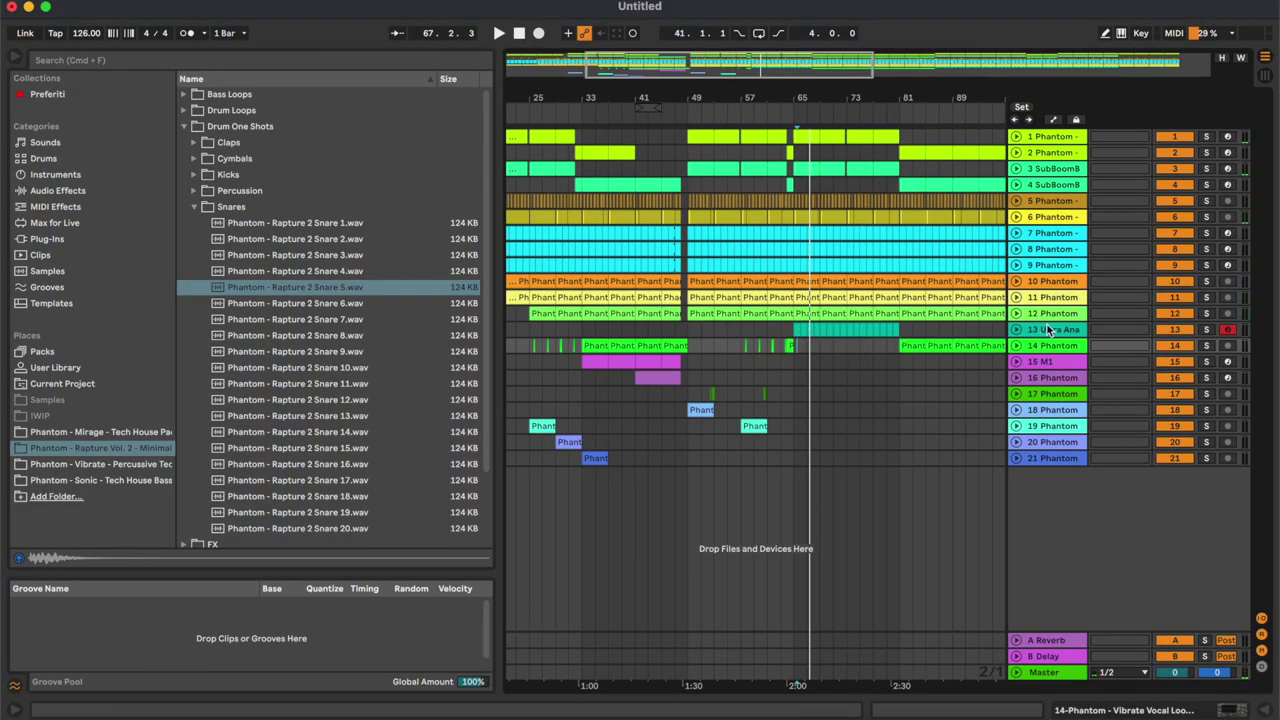
Insert a new audio track below track 12 and delete the unneeded empty MIDI track.
left_click(1047, 316)
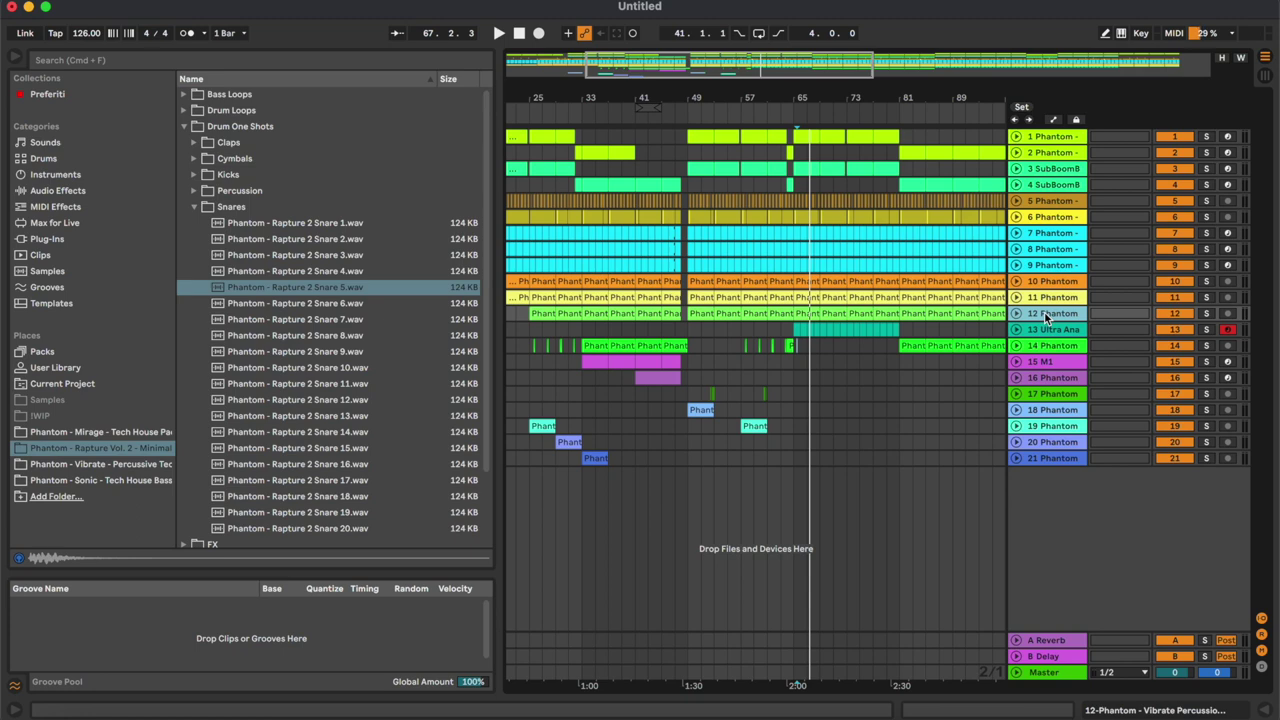
key("super+shift+t")
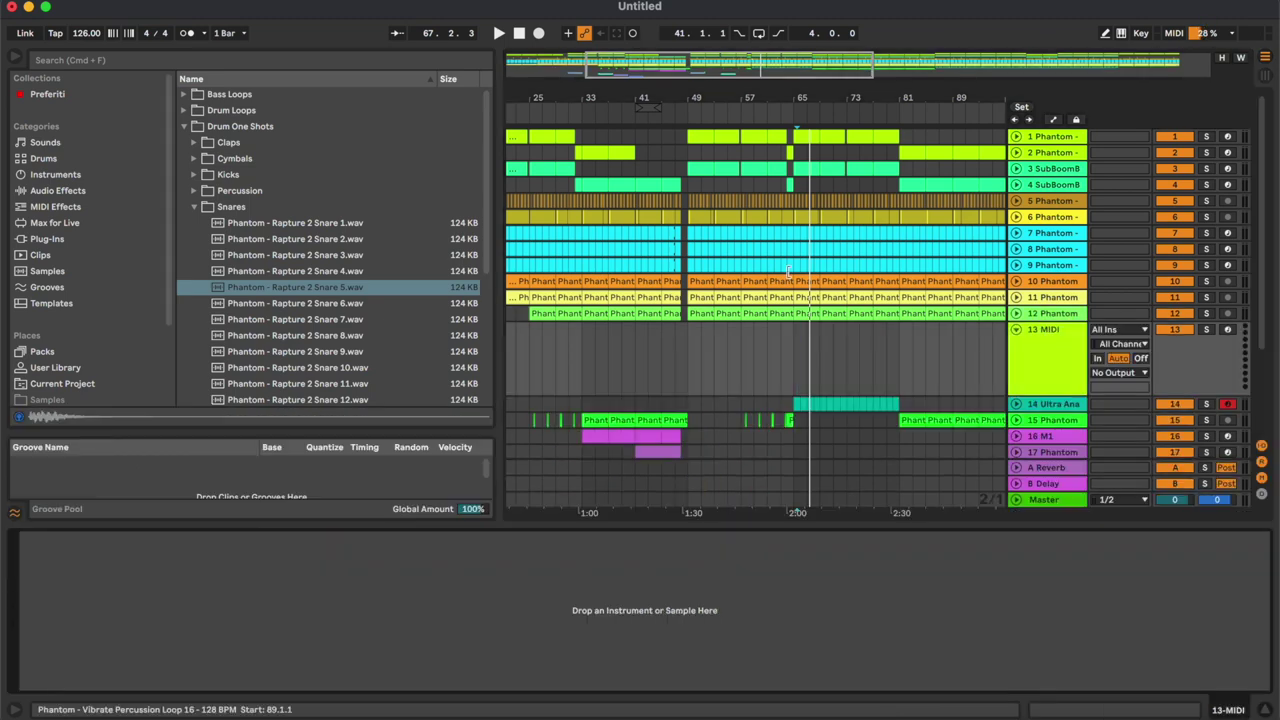
left_click(1063, 313)
key("super+t")
left_click(1047, 421)
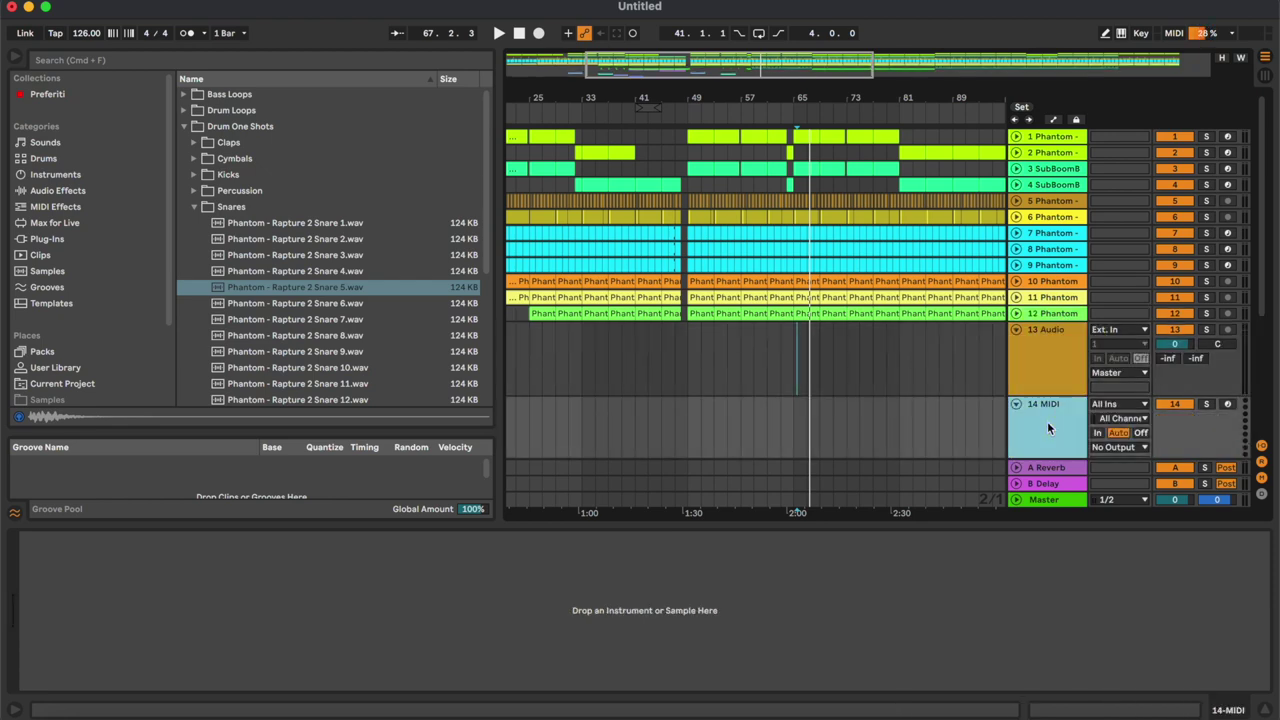
key("BackSpace")
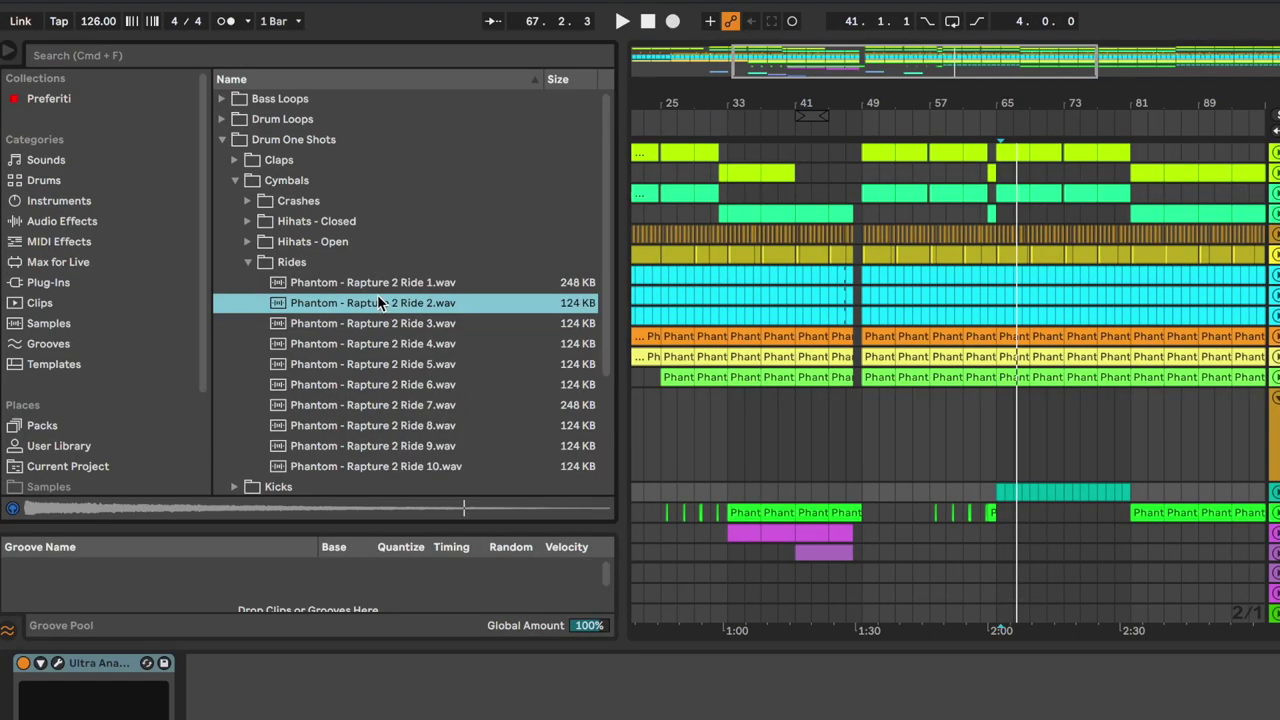
Audition the ride samples and place Phantom - Rapture 2 Ride 2 on track 13 at 65.1.3.
key("Down")
key("Down")
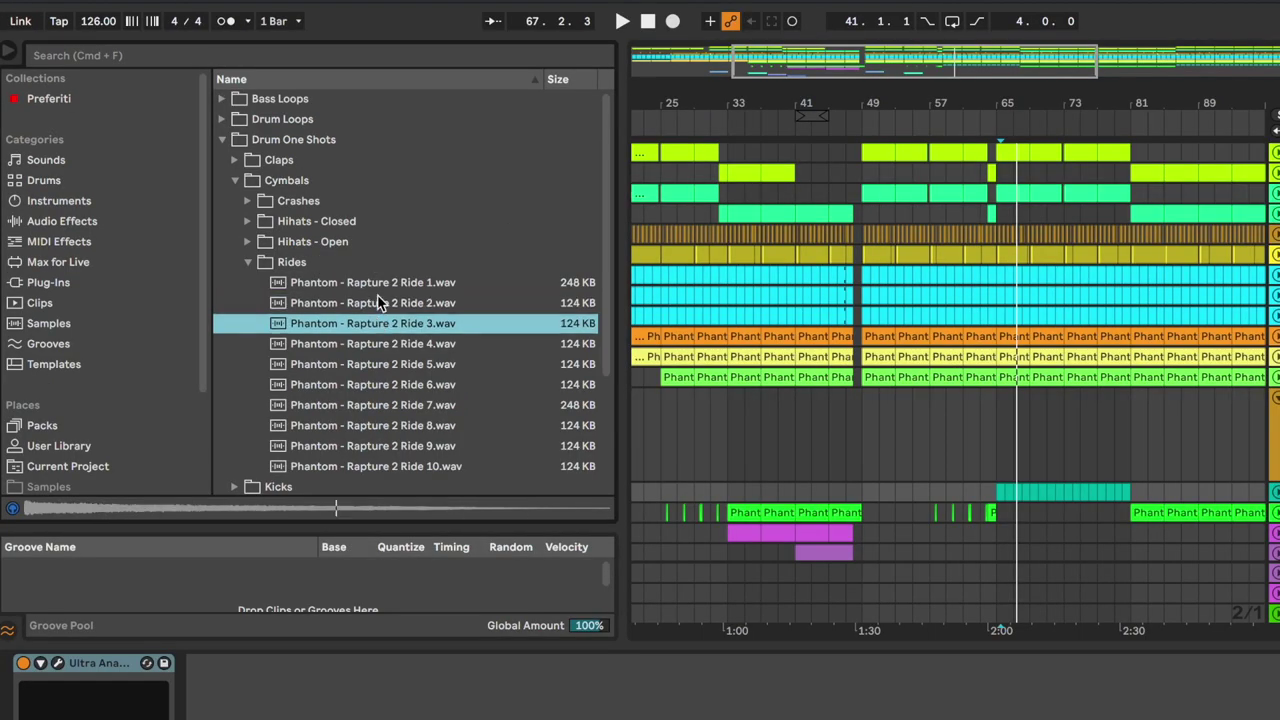
left_click(378, 303)
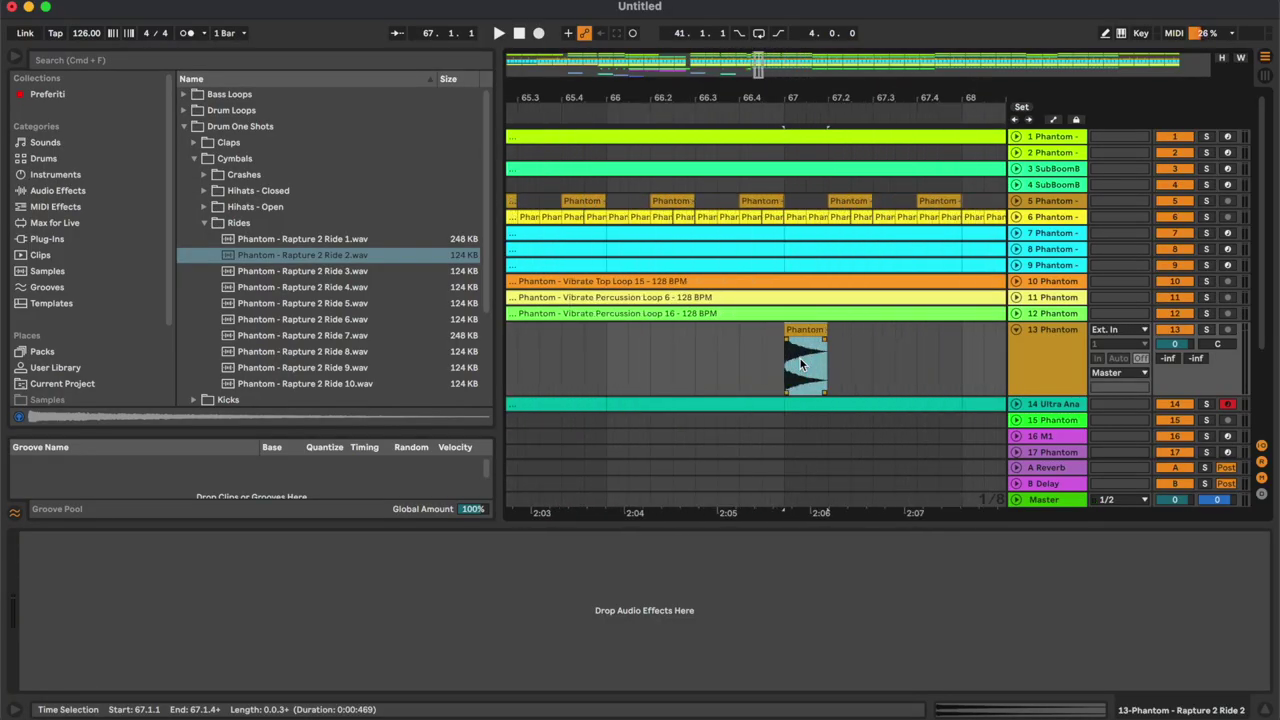
scroll(800, 364, "left", 3)
left_click_drag(943, 327, 611, 344)
left_click_drag(611, 344, 592, 344)
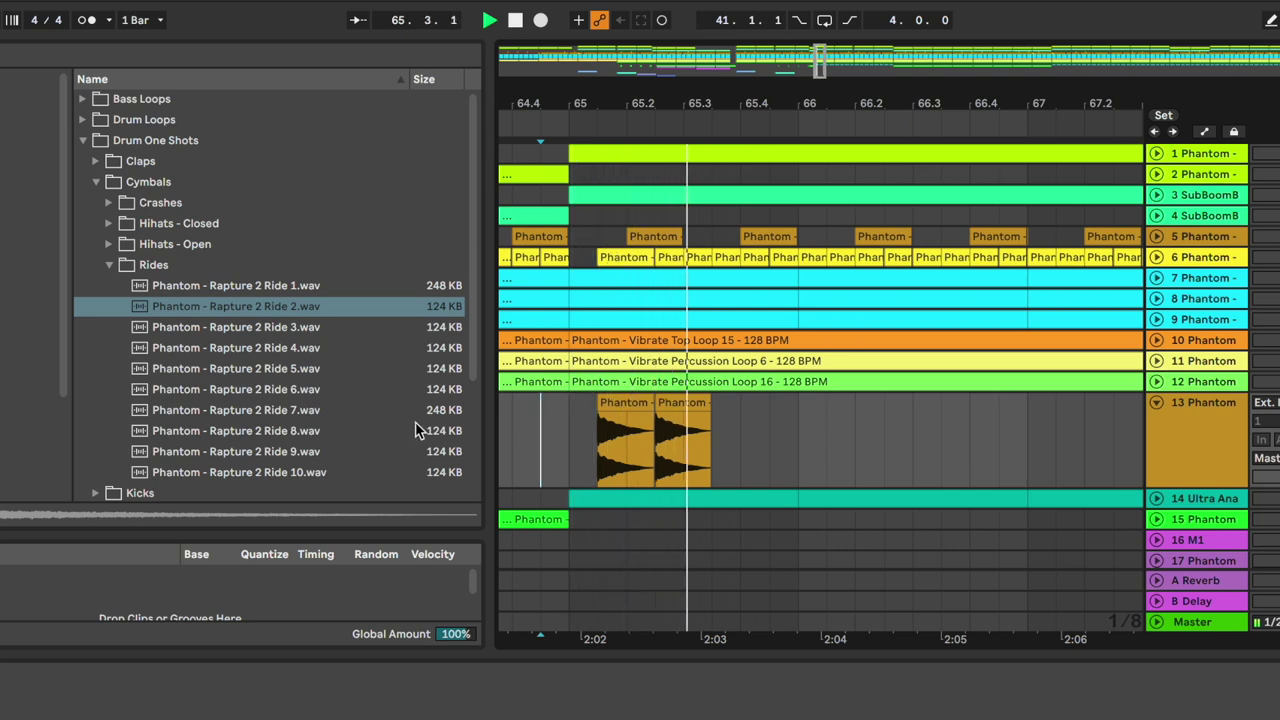
Audition further ride samples, place Phantom - Rapture 2 Ride 10 over the first ride clip at 65.1.3 on track 13, and play it.
key("space")
left_click(418, 430)
key("Down")
key("Down")
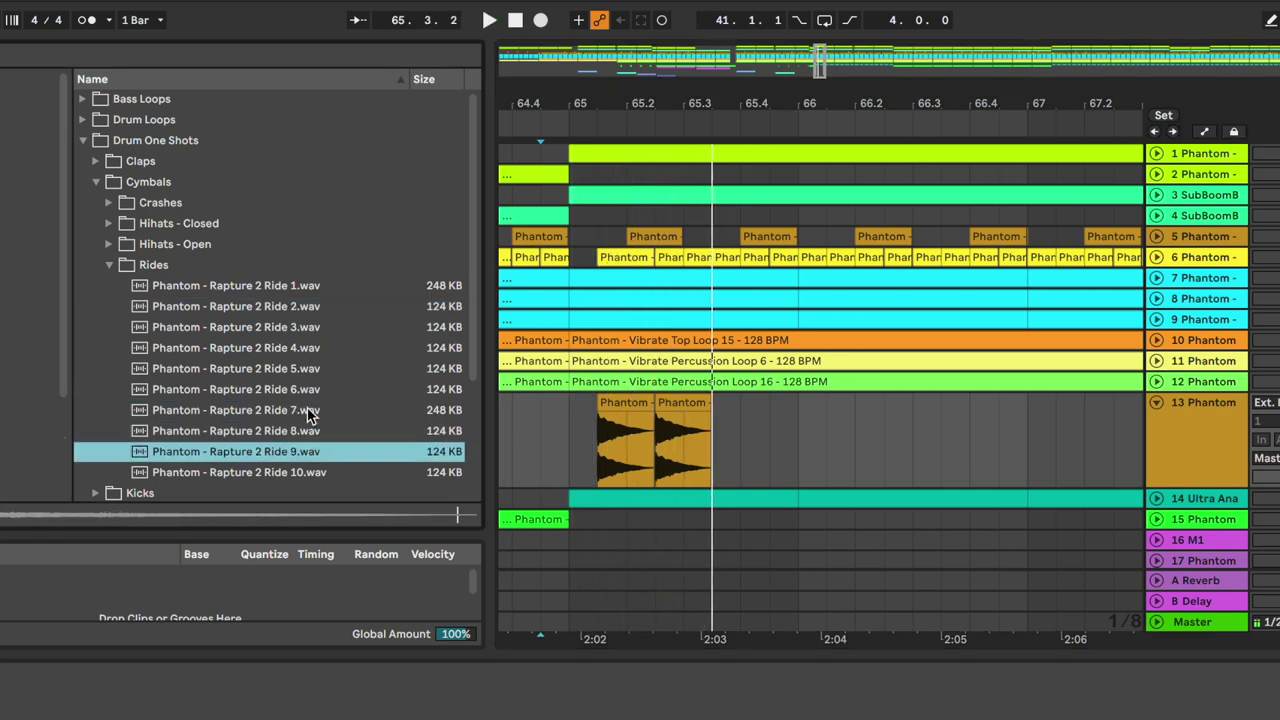
left_click_drag(273, 475, 584, 460)
left_click(547, 450)
key("space")
Try repeated duplicates of the Ride 10 clip along track 13, and undo them.
left_click(627, 405)
key("ctrl+d")
key("ctrl+d")
key("ctrl+d")
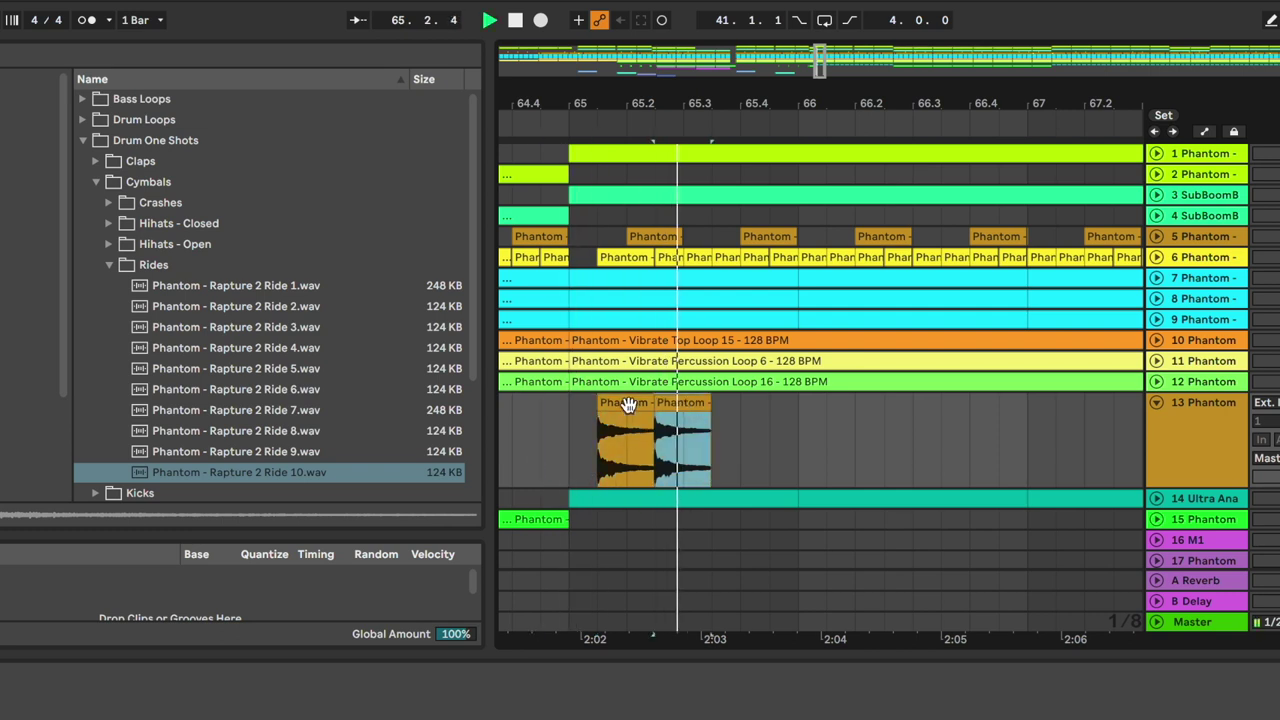
key("super+d")
key("super+z")
key("super+z")
key("super+z")
key("super+z")
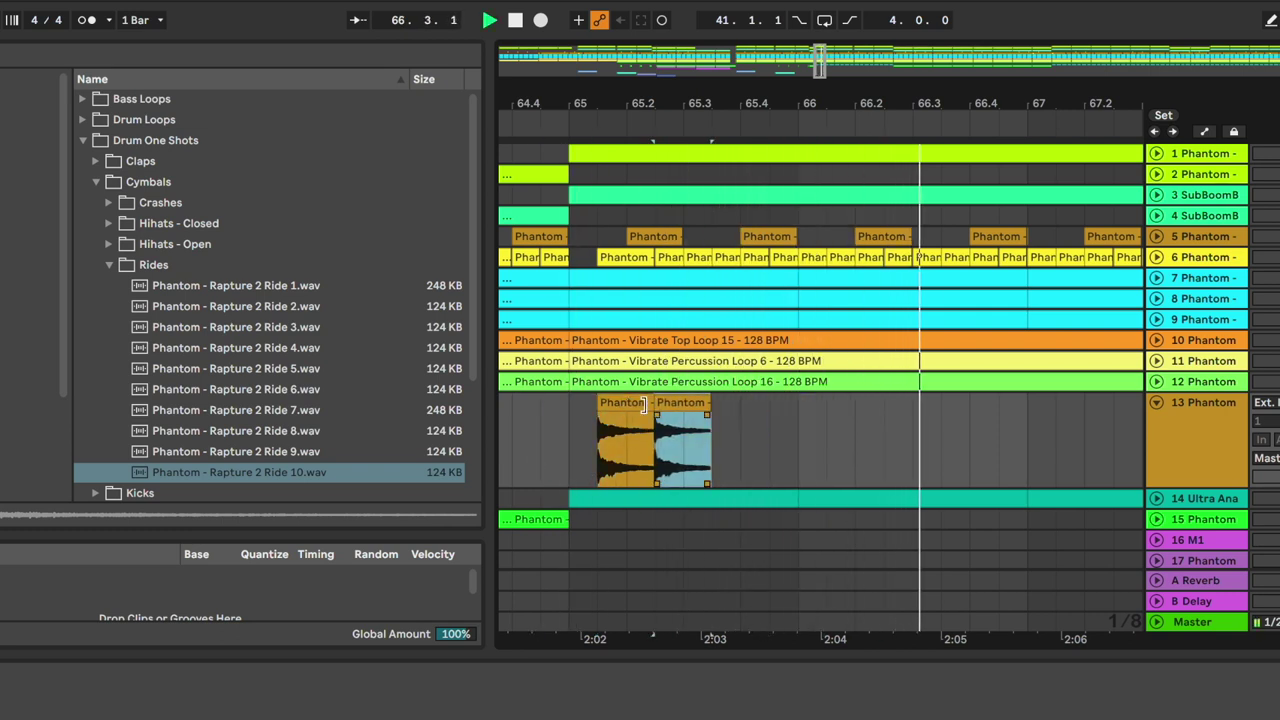
Stop playback and copy the Ride 10 clip over the Ride 2 clip at 65.2.3 on track 13.
key("space")
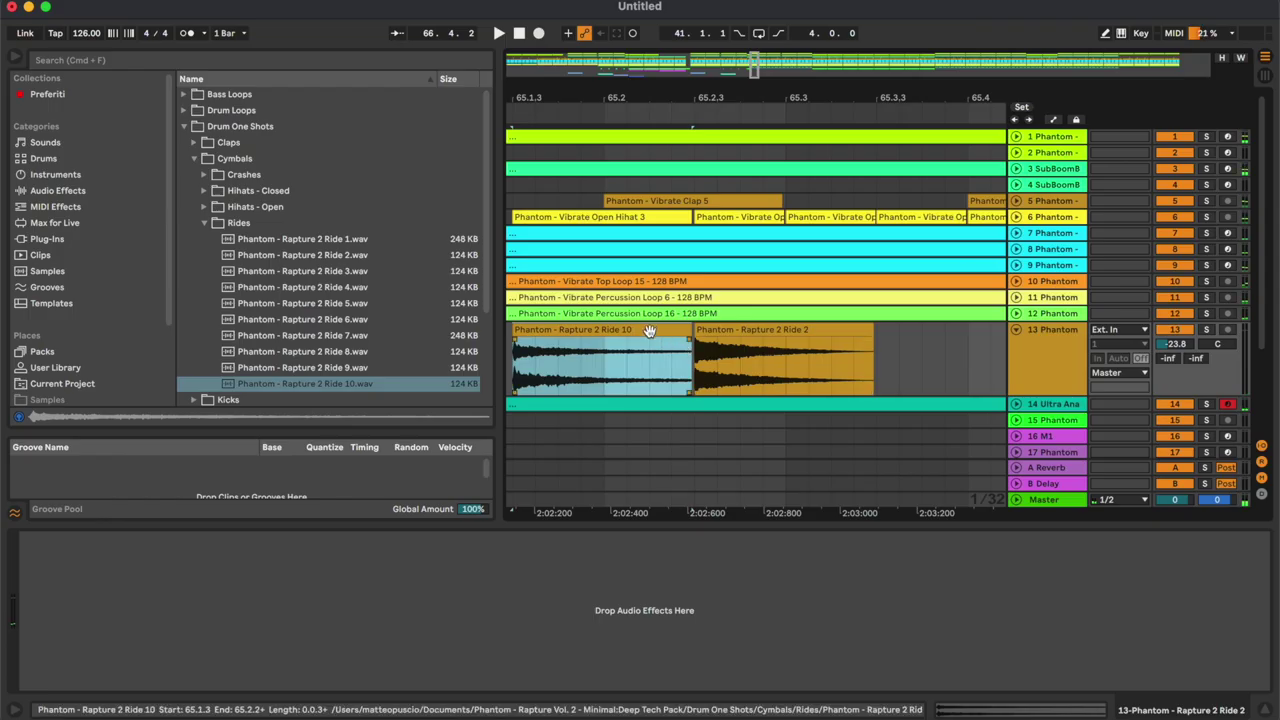
left_click_drag(650, 331, 825, 330)
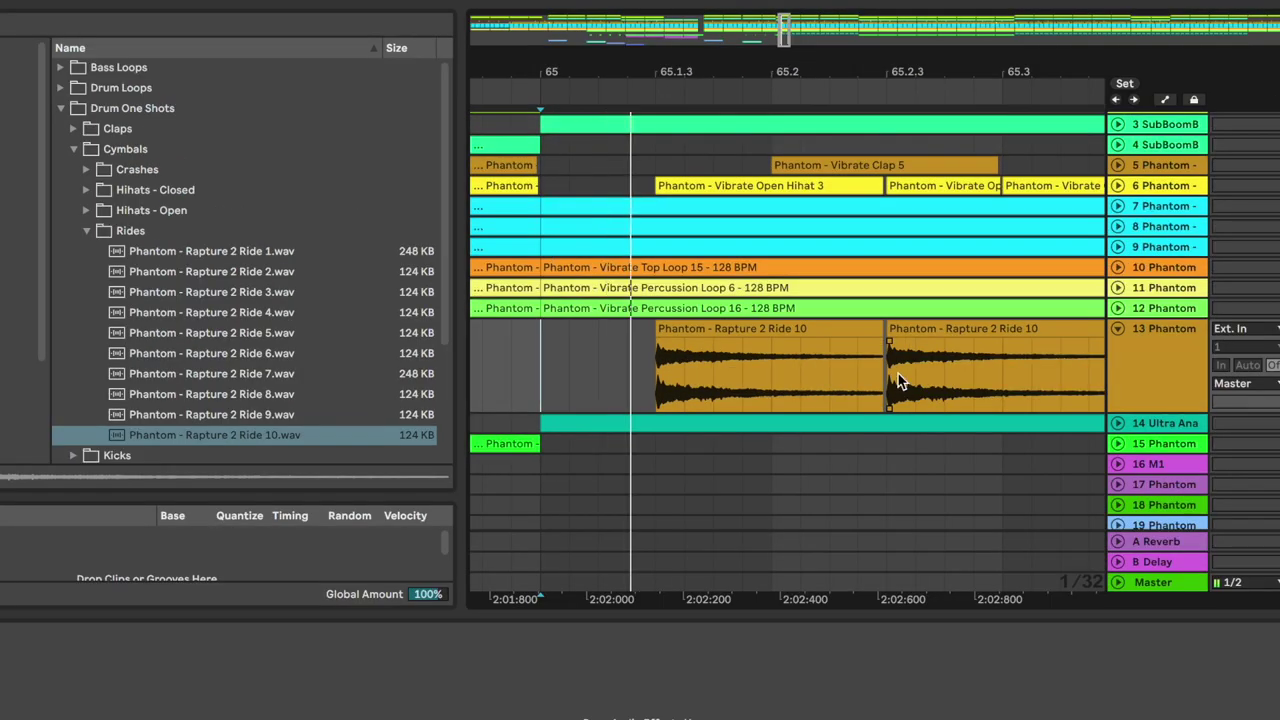
left_click(684, 330)
left_click(921, 333)
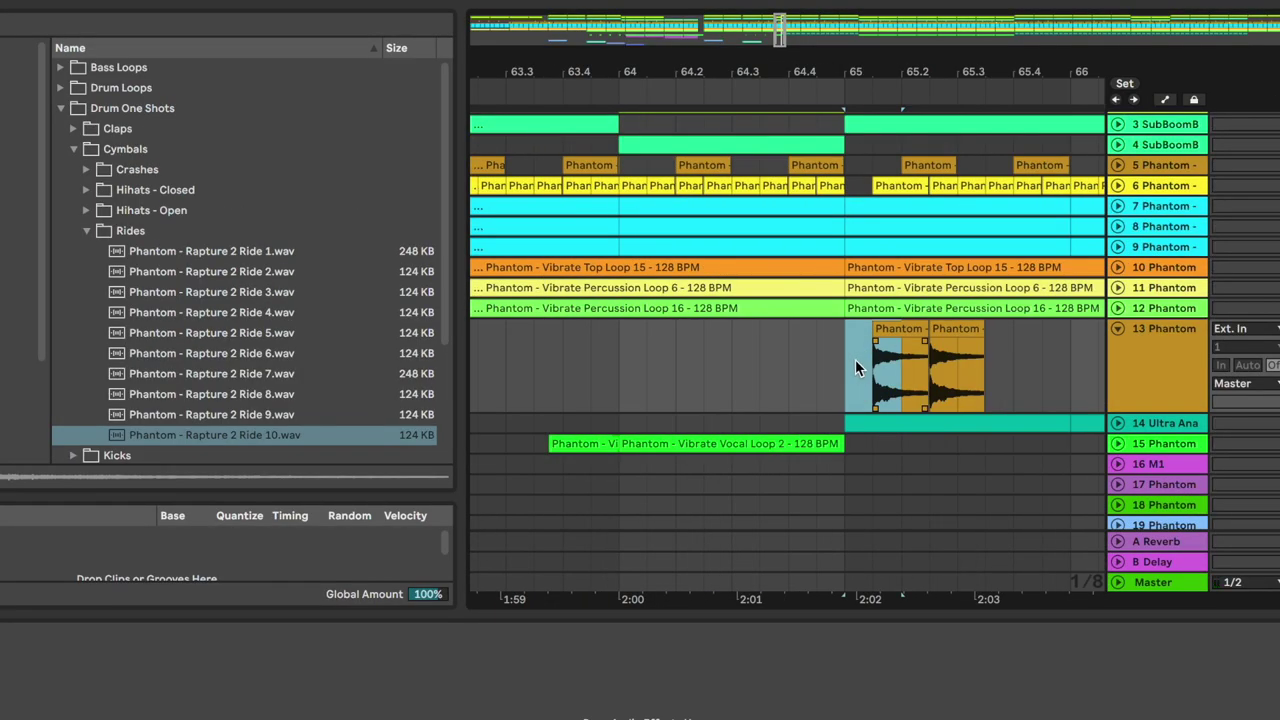
Duplicate the one-beat ride section from bar 65 on track 13 repeatedly up to 67.3, and play from just before bar 65.
key("super+d")
key("super+d")
key("super+d")
key("super+d")
key("super+d")
key("super+d")
key("super+d")
key("super+d")
key("super+d")
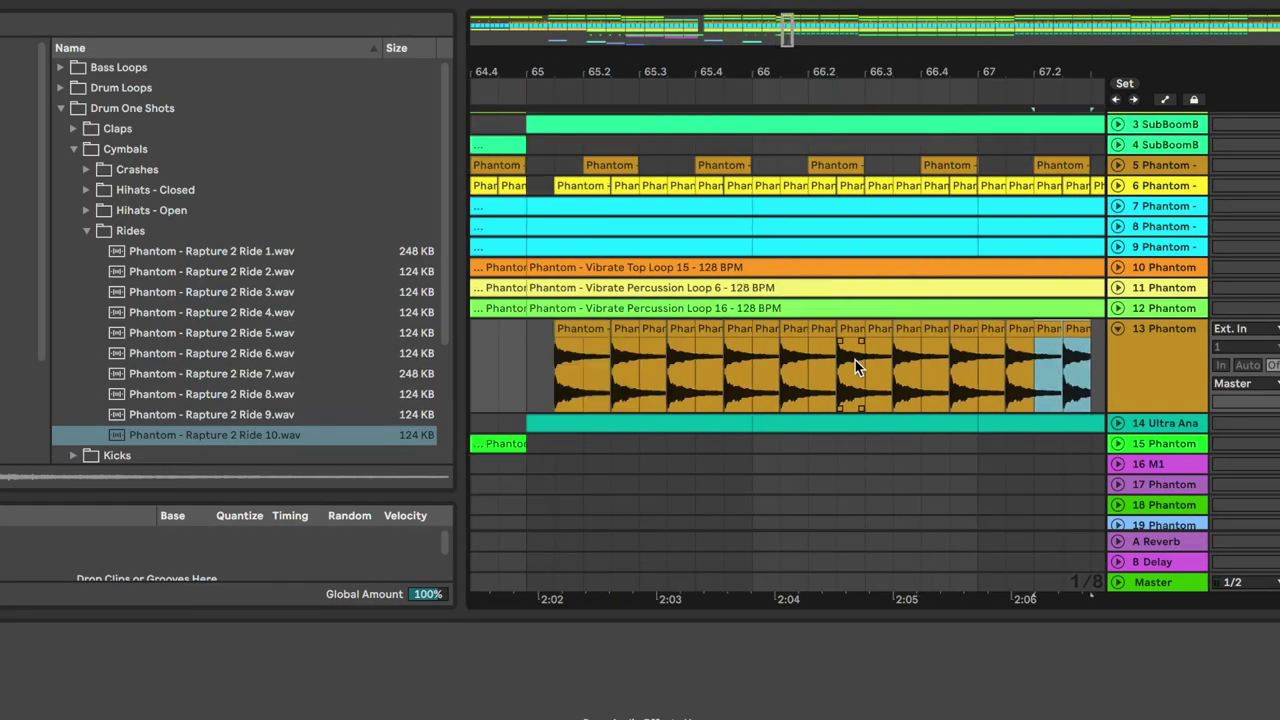
key("minus")
key("minus")
left_click(932, 348)
left_click(902, 350)
key("space")
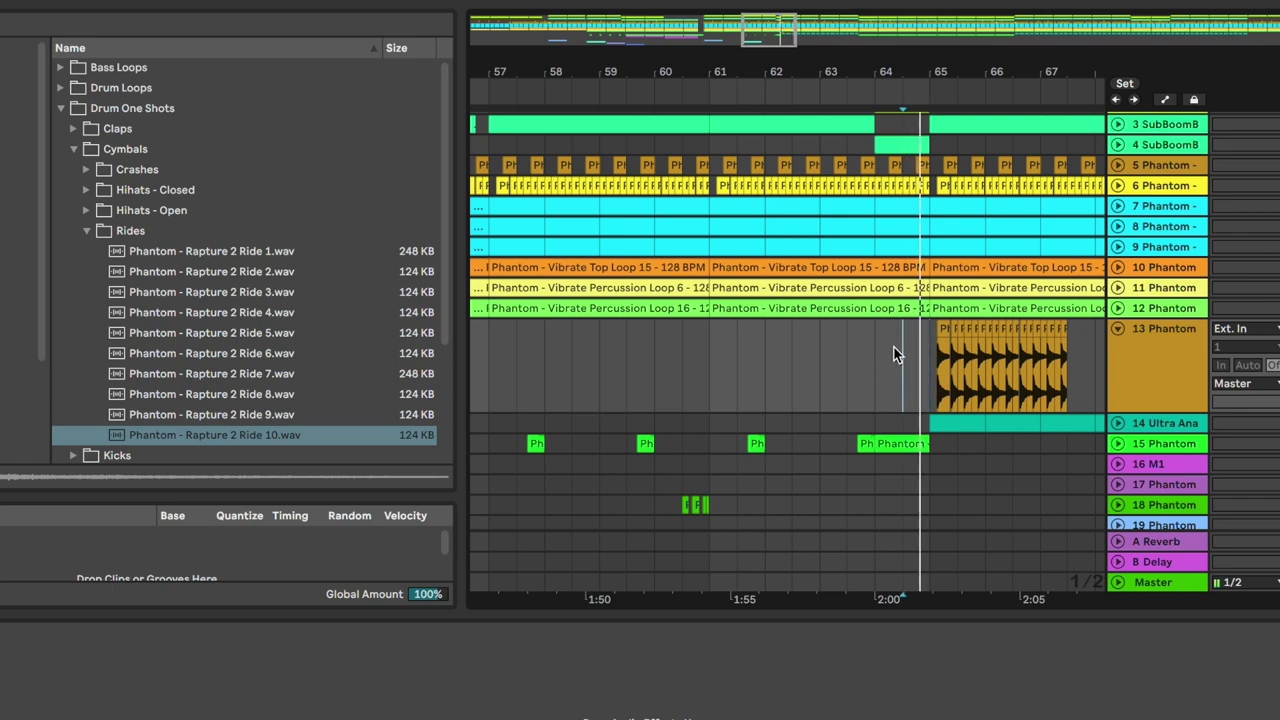
Extend the ride pattern on track 13 with one-bar duplicates until it reaches bar 81.
left_click_drag(926, 366, 965, 365)
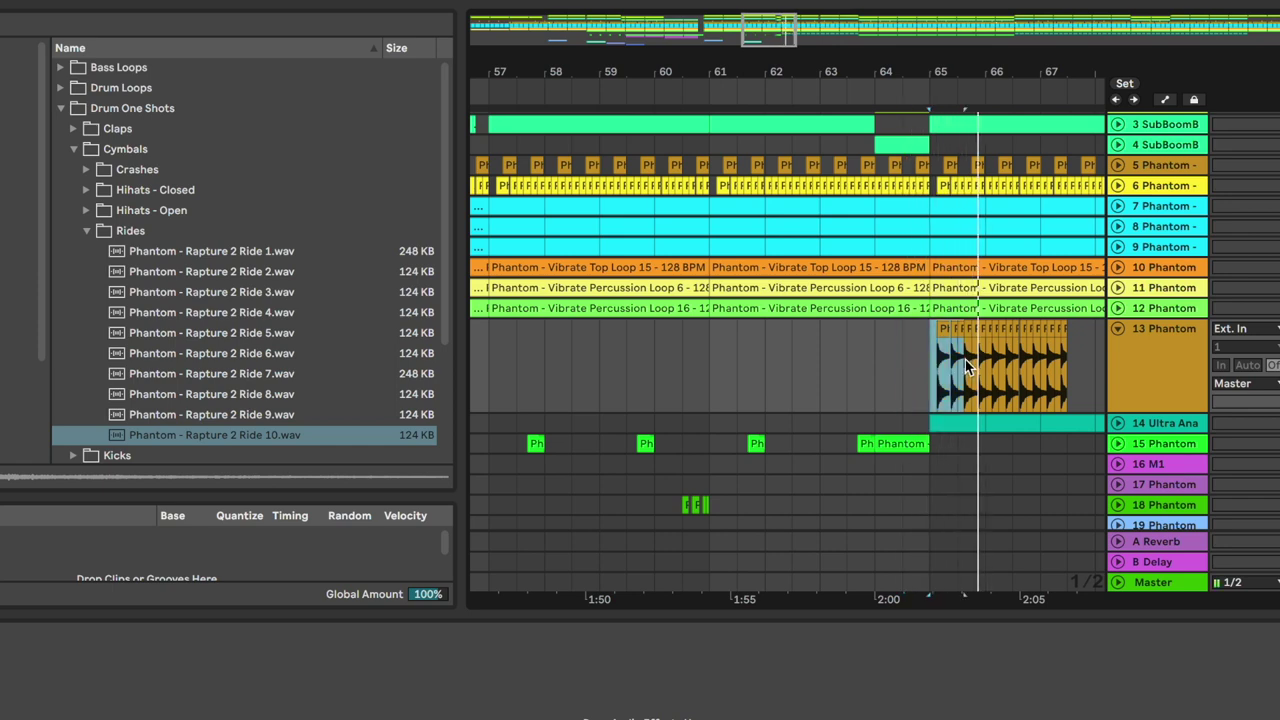
left_click(960, 368)
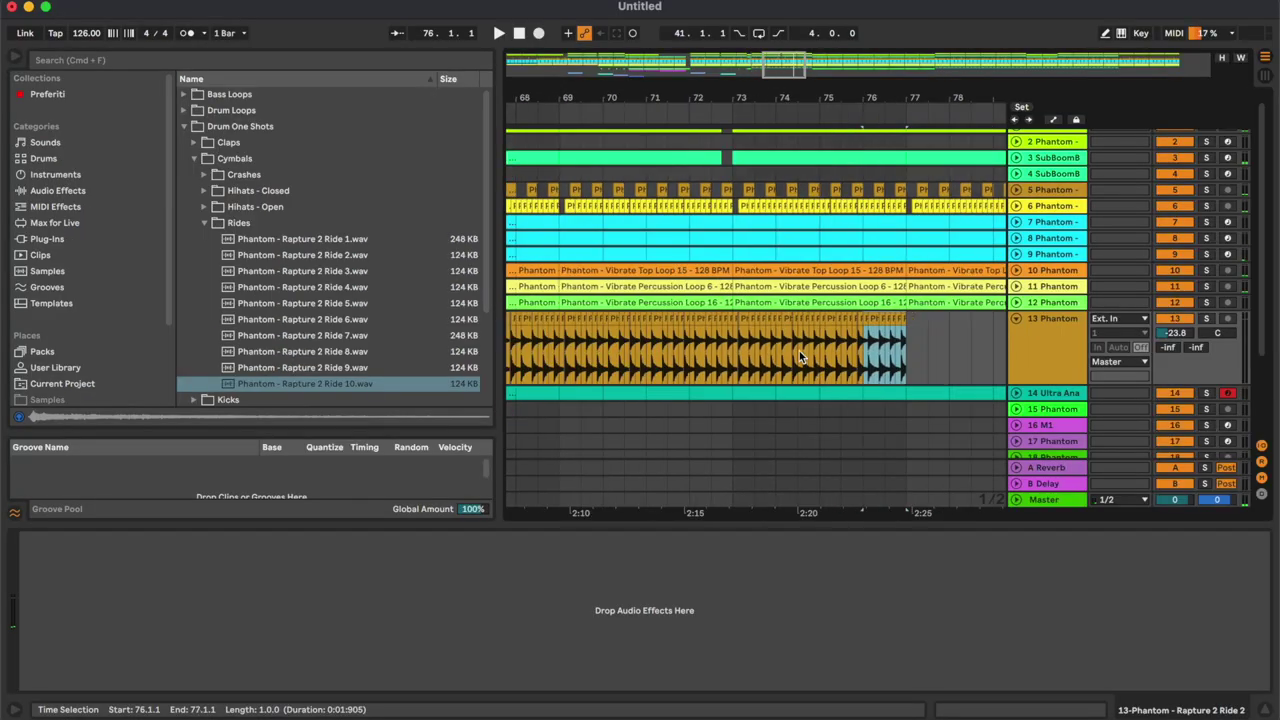
key("super+d")
key("minus")
key("minus")
key("minus")
key("super+d")
key("super+d")
key("super+d")
left_click(853, 350)
scroll(852, 349, "down", 4)
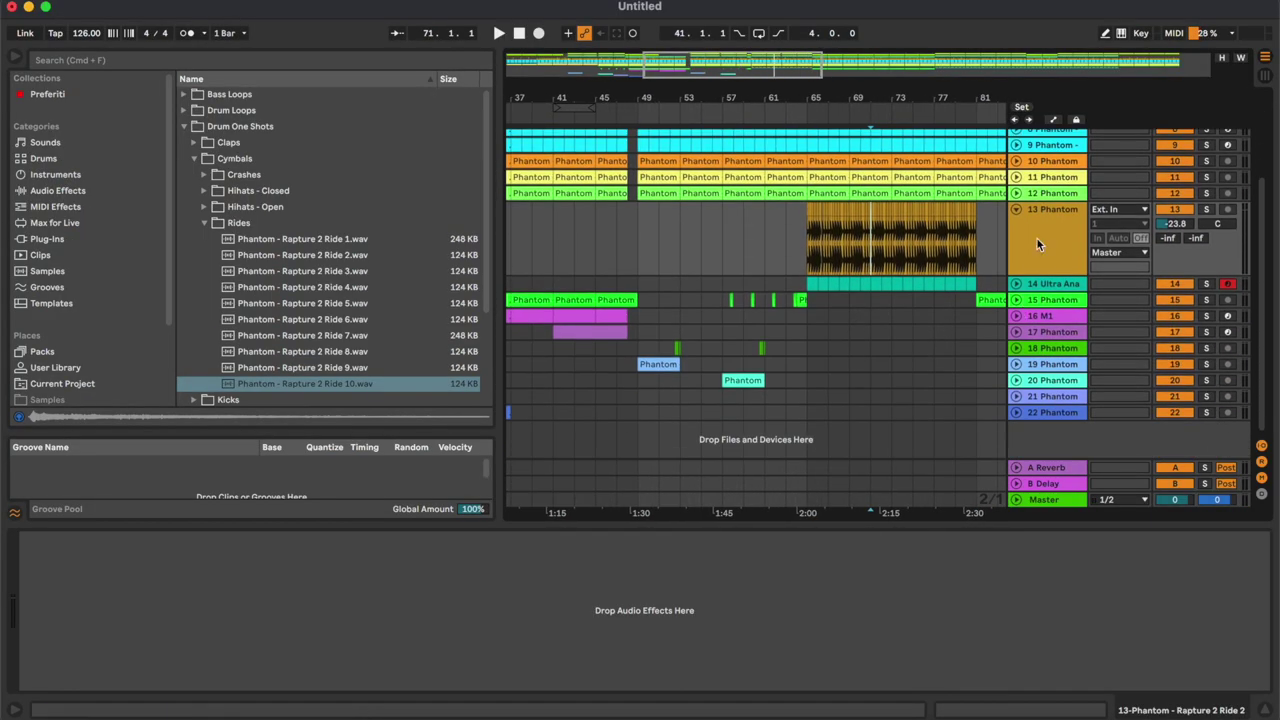
Fold track 13 during playback and duplicate the bars 49 to 65 content of tracks 18, 19 and 20 to bar 65.
key("space")
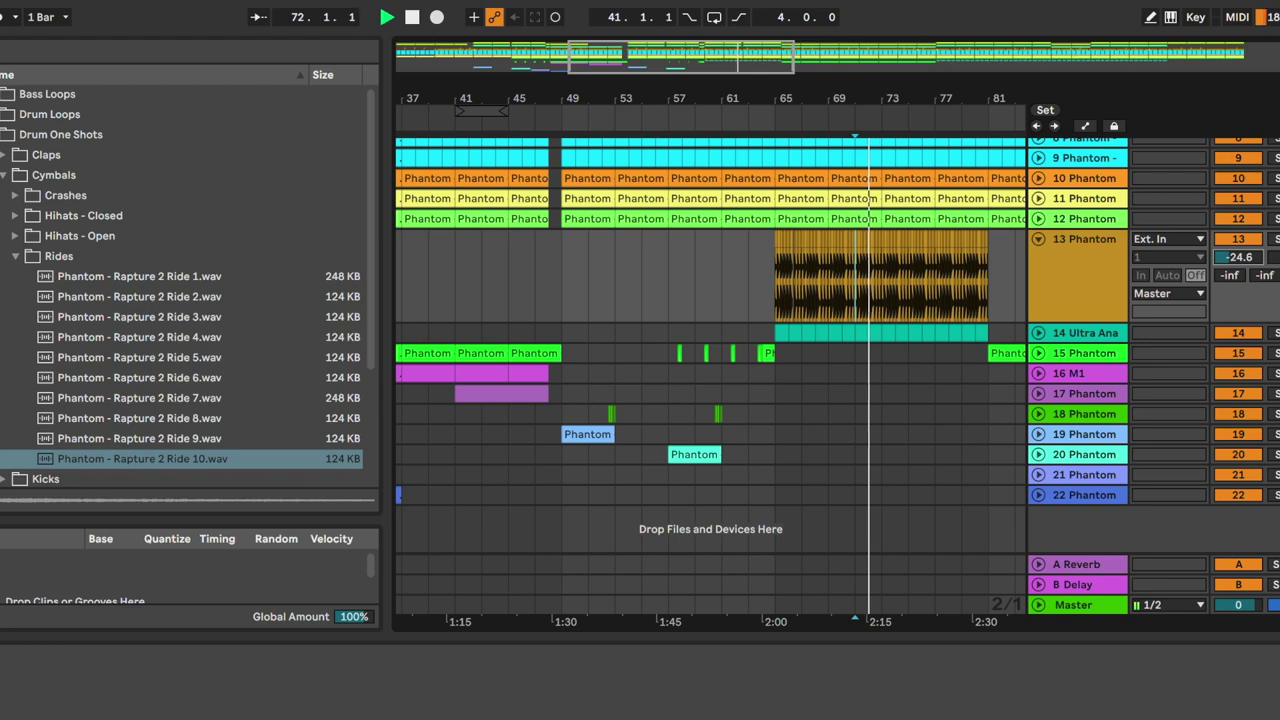
left_click(1038, 239)
left_click_drag(774, 379, 588, 362)
key("super+d")
left_click_drag(575, 345, 772, 339)
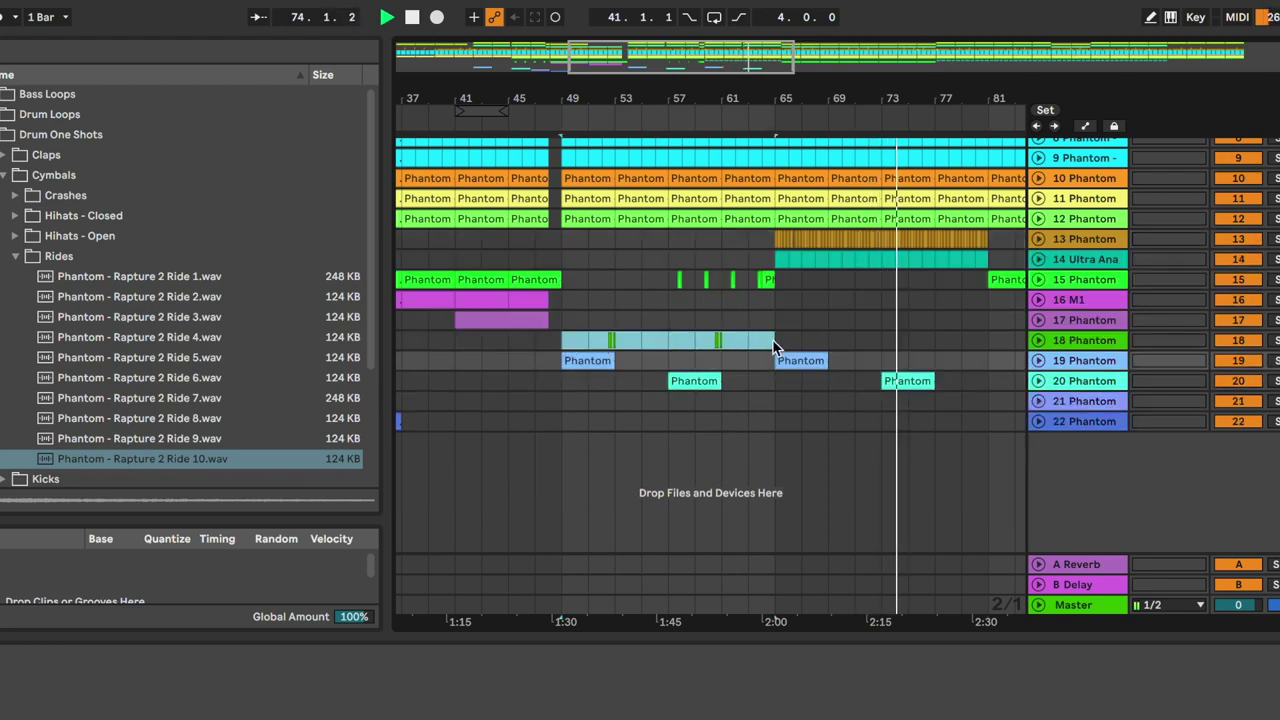
scroll(946, 331, "up", 5)
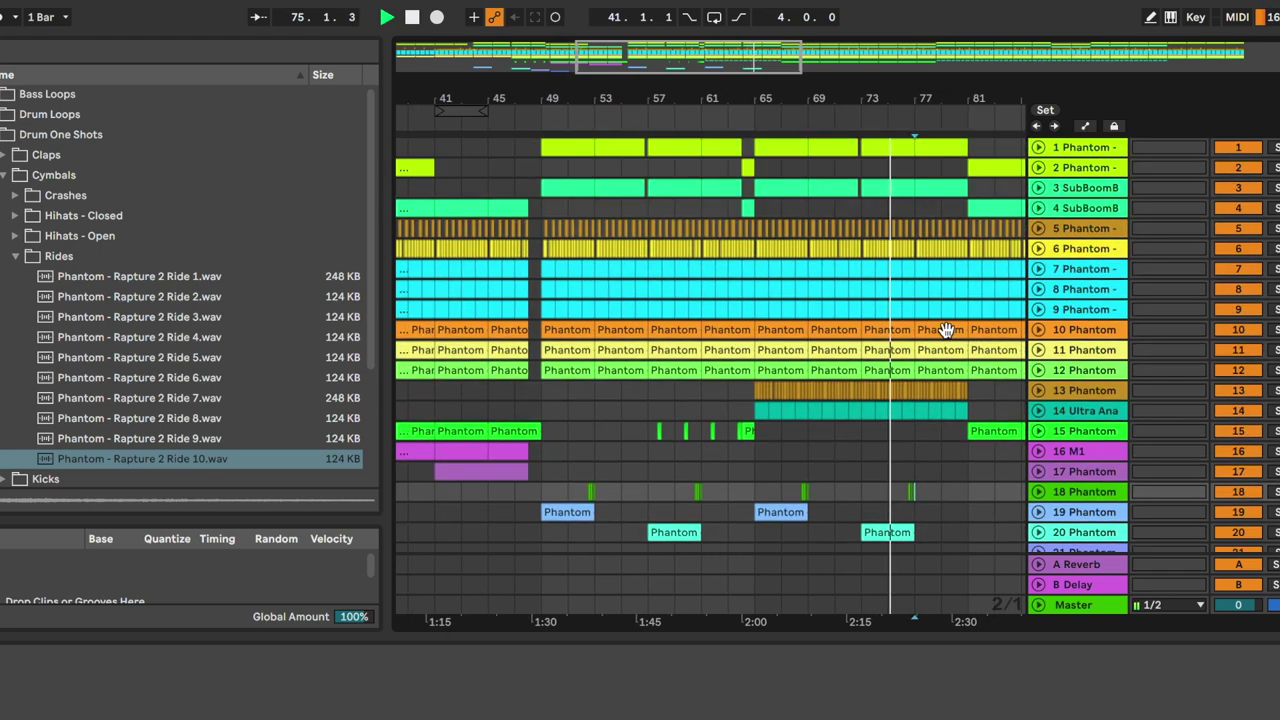
scroll(946, 330, "down", 4)
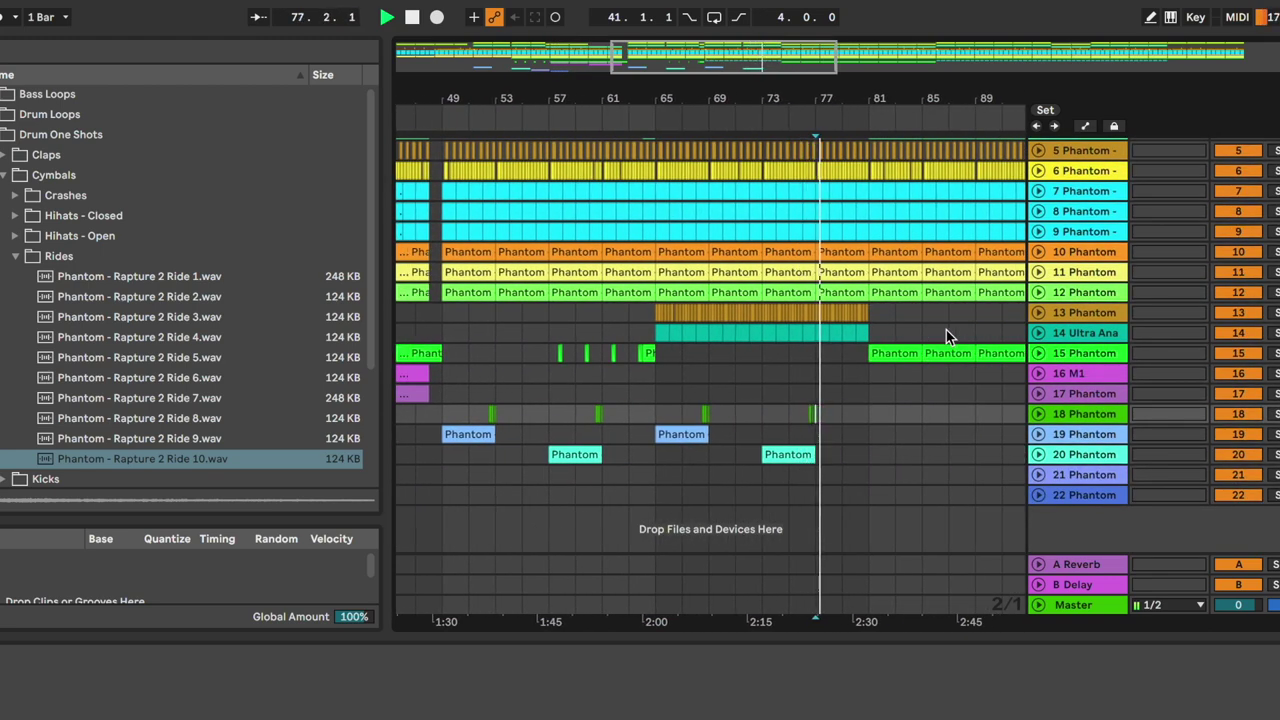
key("space")
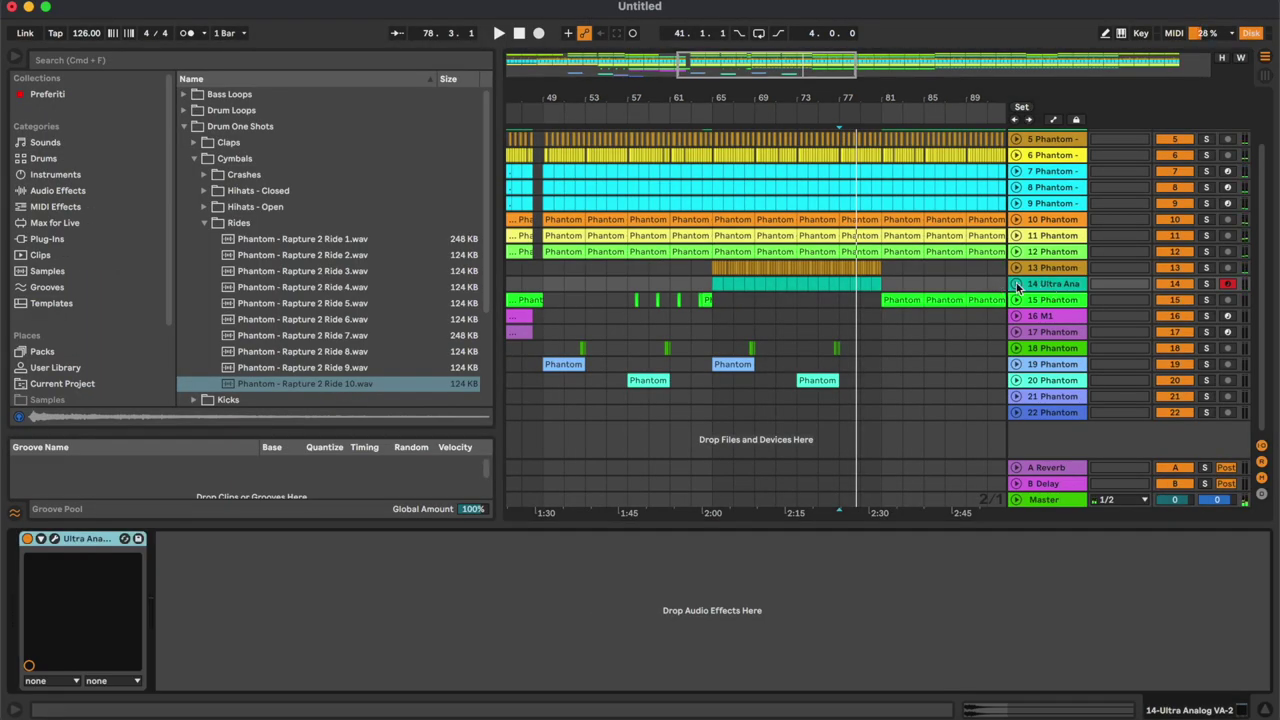
Unfold track 14, loop bar 71 of its synth part and audition its Ultra Analog VA-2 plugin with the Pro Phat program.
left_click(1016, 285)
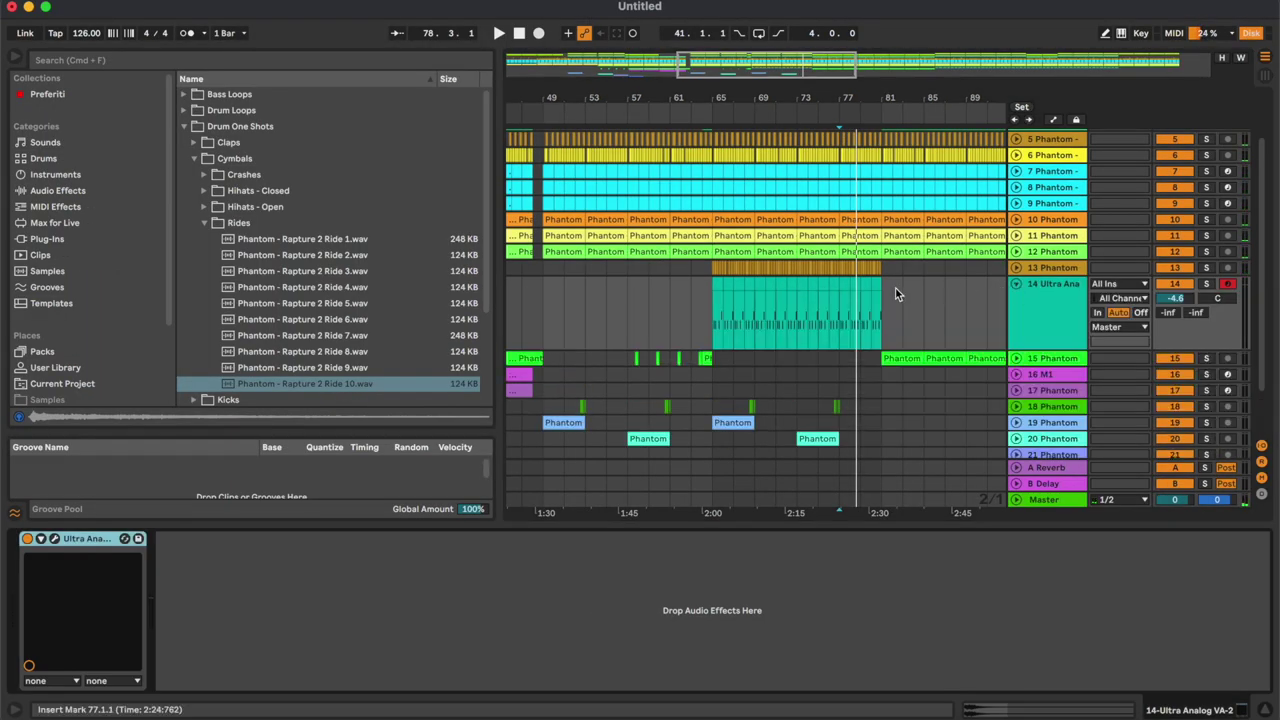
left_click(874, 287)
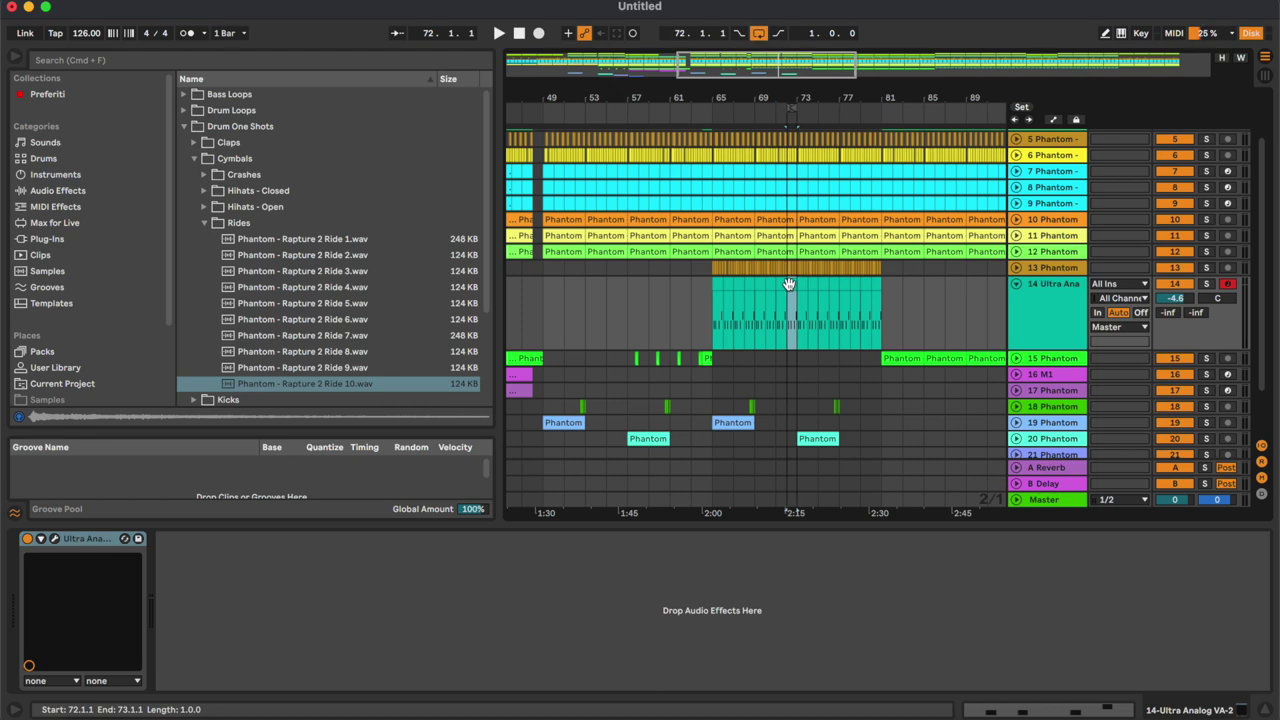
left_click(1057, 319)
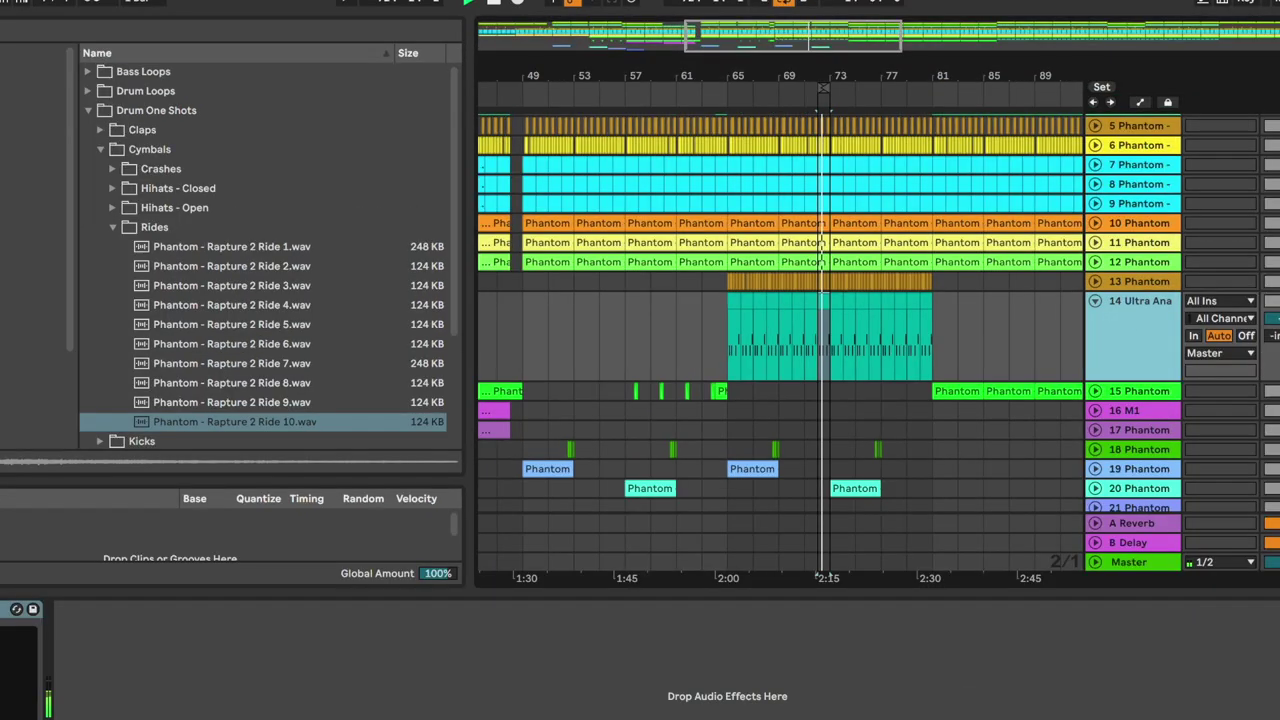
key("alt+super+p")
left_click(402, 275)
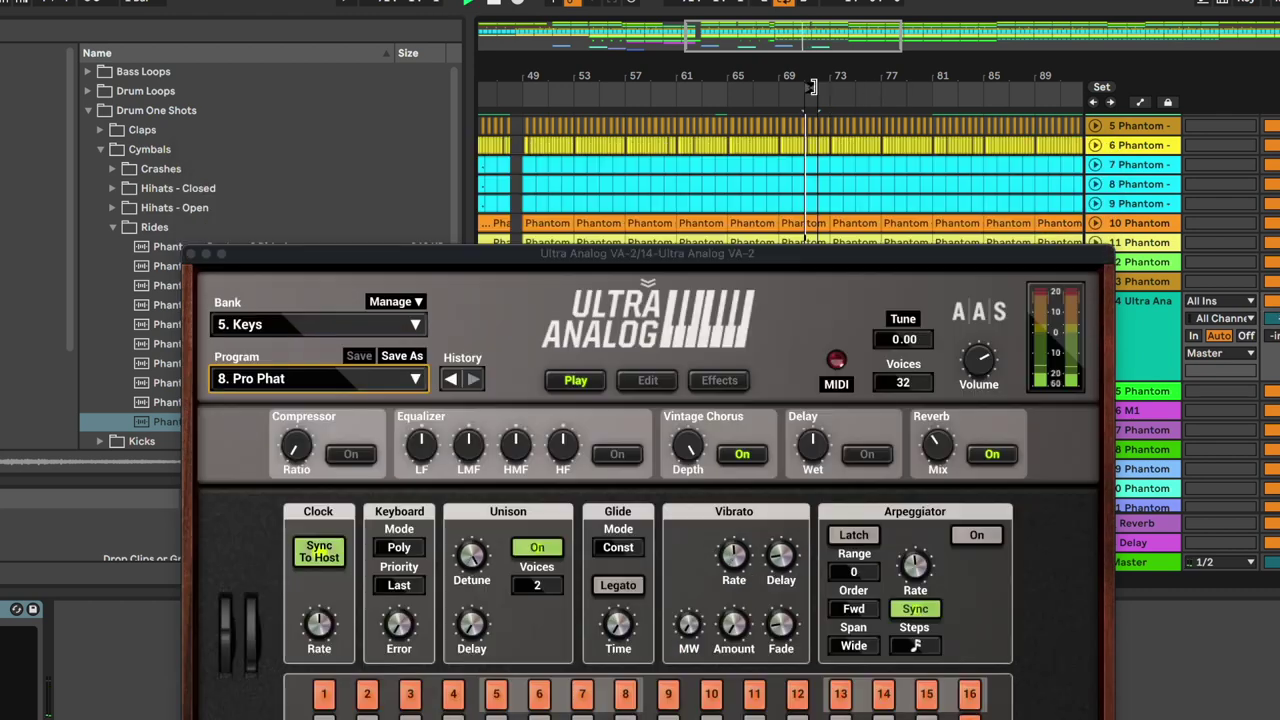
left_click_drag(427, 256, 710, 430)
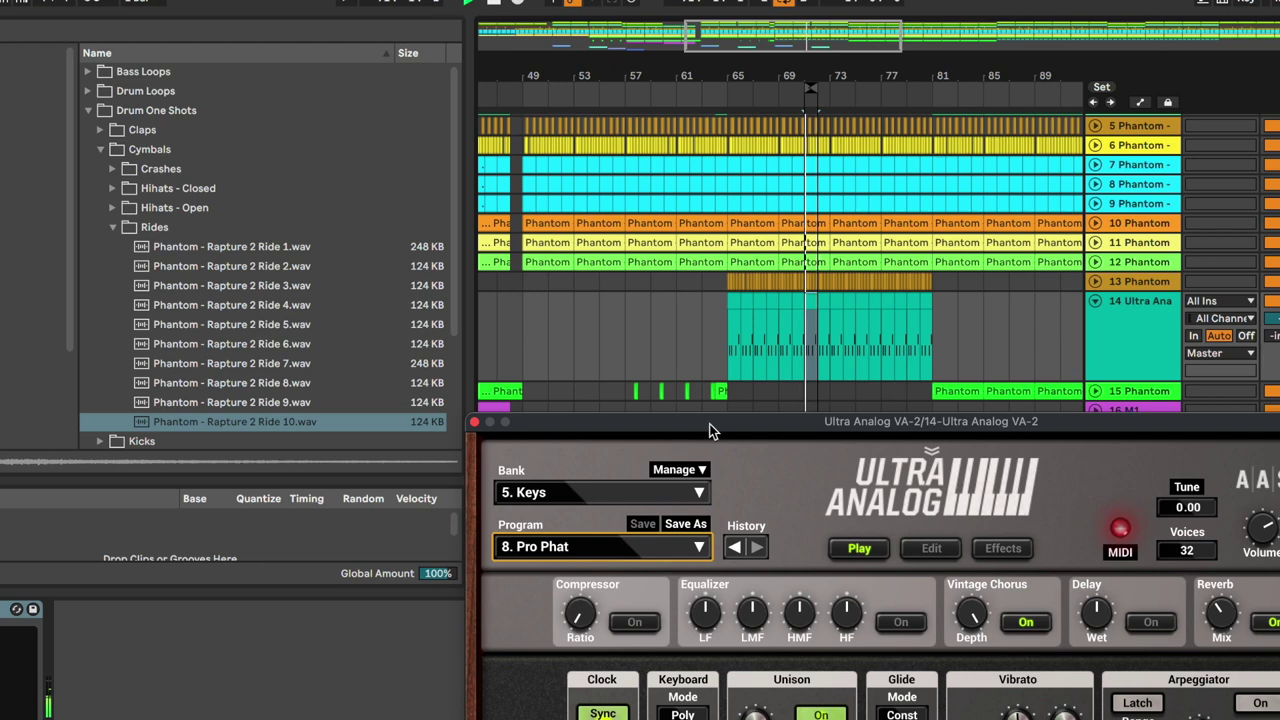
left_click(474, 422)
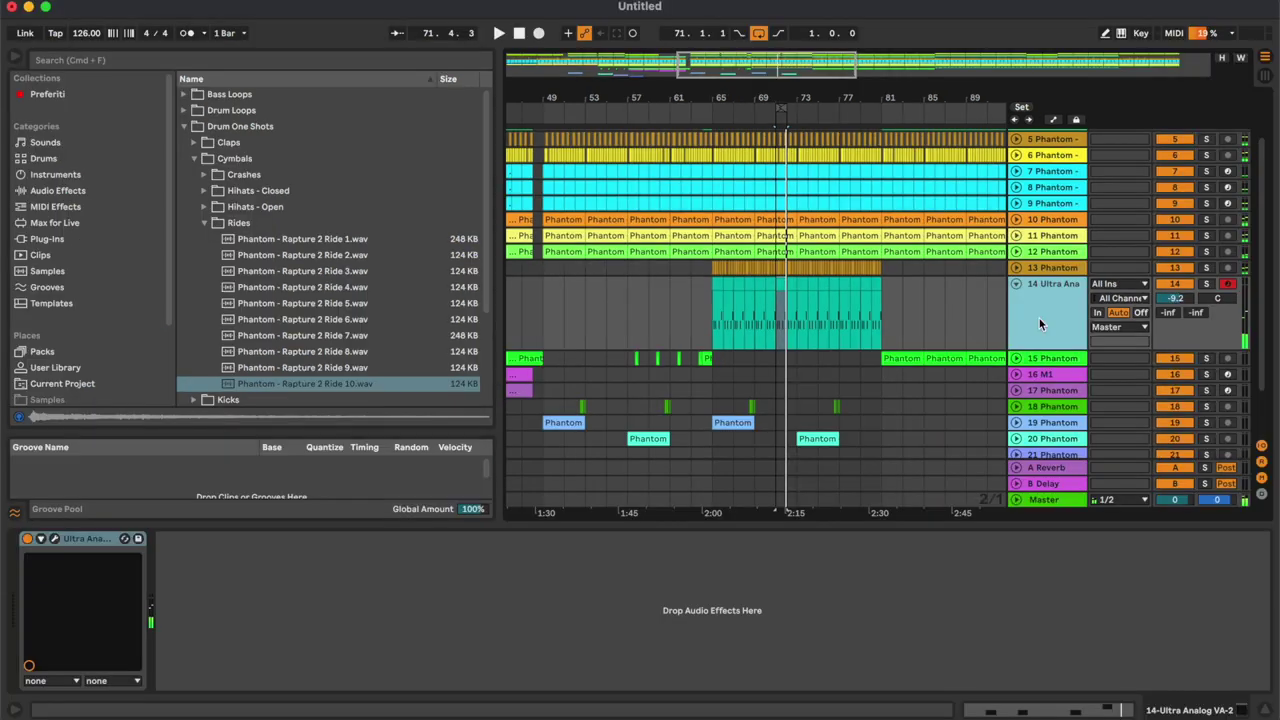
Duplicate track 14 and delete the copy's clips from bar 72 to bar 81.
key("super+d")
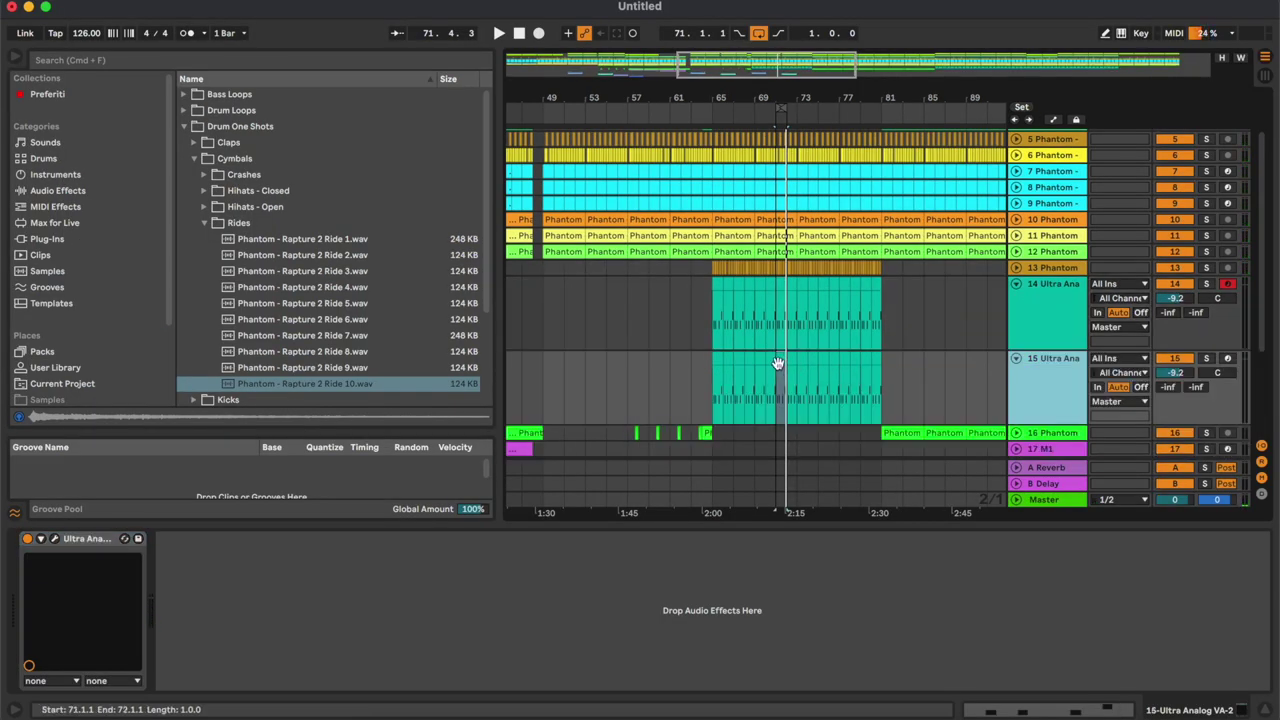
left_click(778, 363)
key("plus")
key("plus")
left_click(996, 361, "shift")
key("Delete")
key("minus")
key("minus")
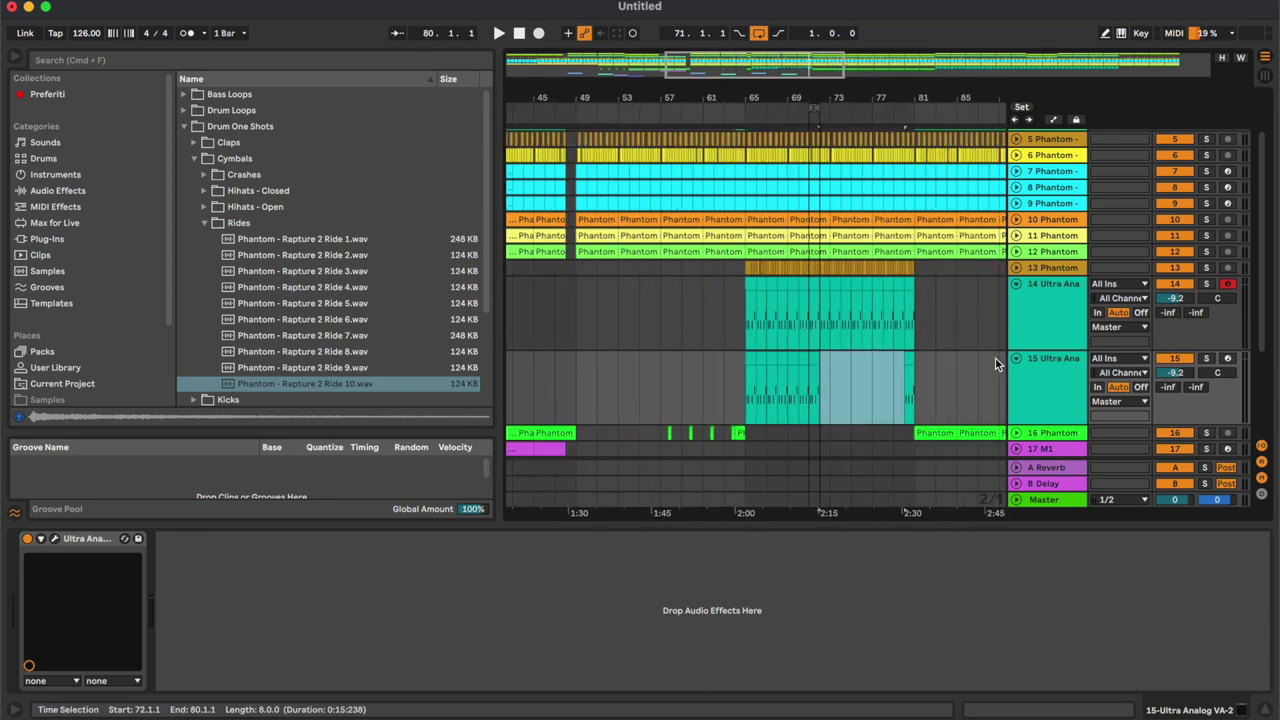
left_click(909, 359)
key("Delete")
Delete the clips before bar 71 on the duplicated track 15 and select the remaining bar 71 clip.
left_click(803, 360)
left_click(751, 360, "shift")
key("Delete")
left_click(814, 359)
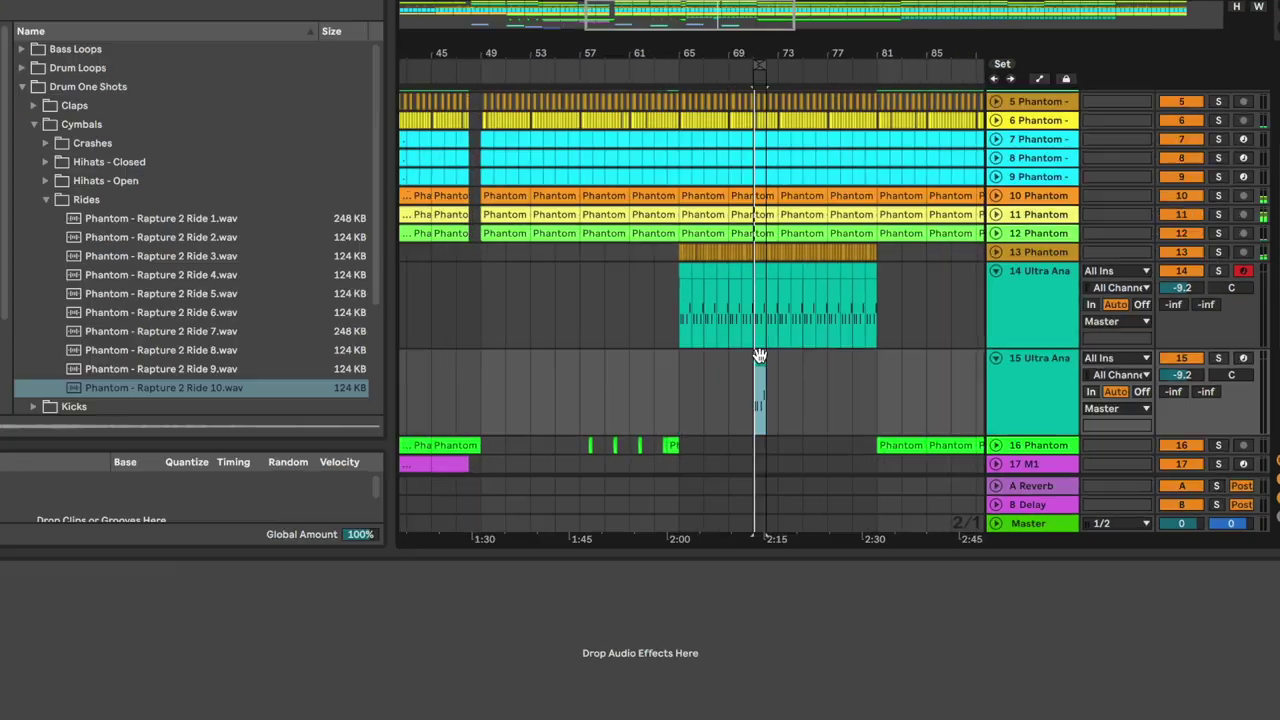
Play the bar 71 loop with tracks 14 and 15 both soloed.
key("plus")
key("plus")
key("space")
key("plus")
left_click(1218, 270)
left_click(1022, 407)
left_click(1218, 357, "ctrl")
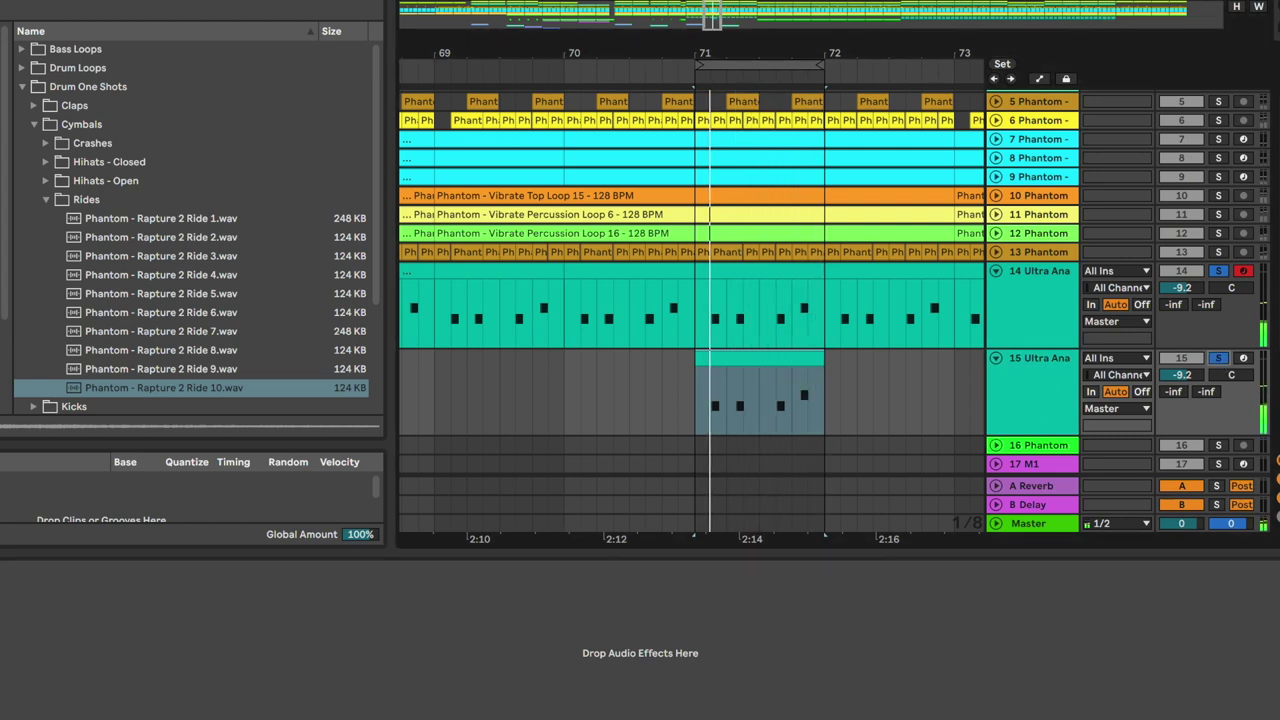
Change the Ultra Analog VA-2 program on track 15 to 13. Ana Velo Keys and close the plugin window.
key("super+alt+p")
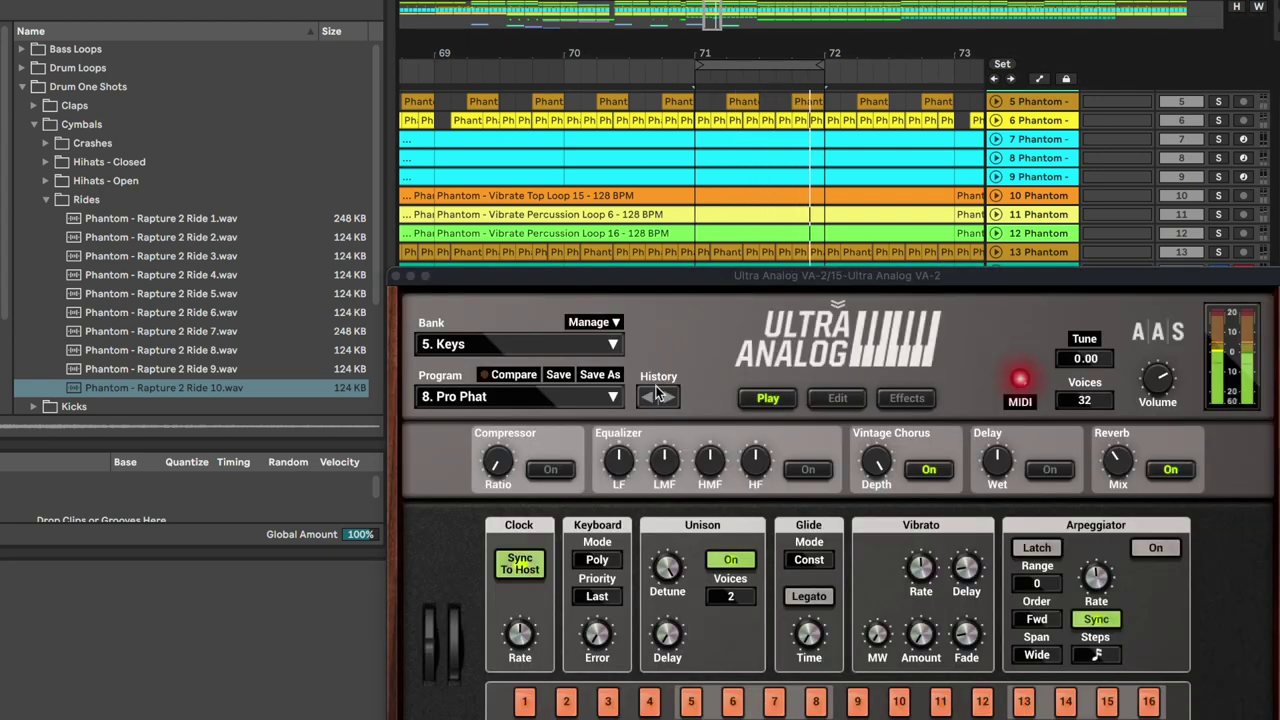
left_click(590, 399)
left_click(597, 398)
left_click(597, 398)
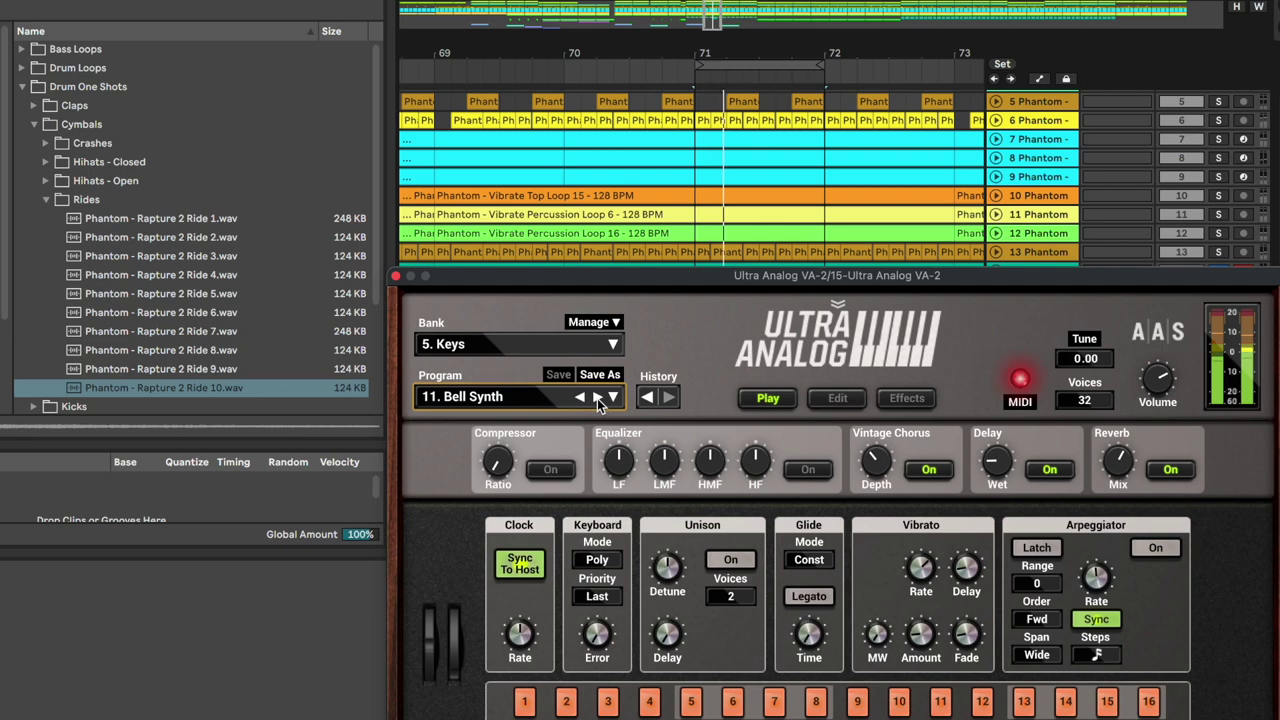
left_click(597, 398)
left_click(597, 398)
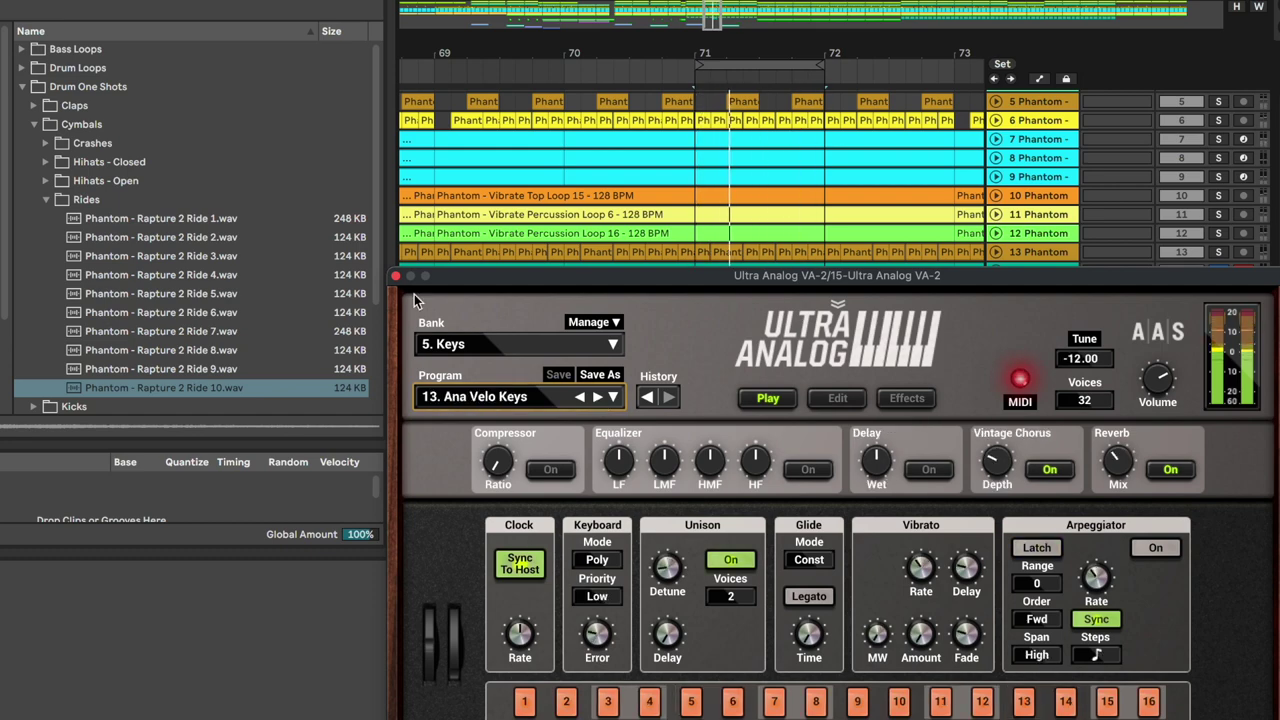
left_click(395, 276)
Open the notes of the bar 71 clip on track 15 and add a G2 note at 1.2.4.
double_click(786, 366)
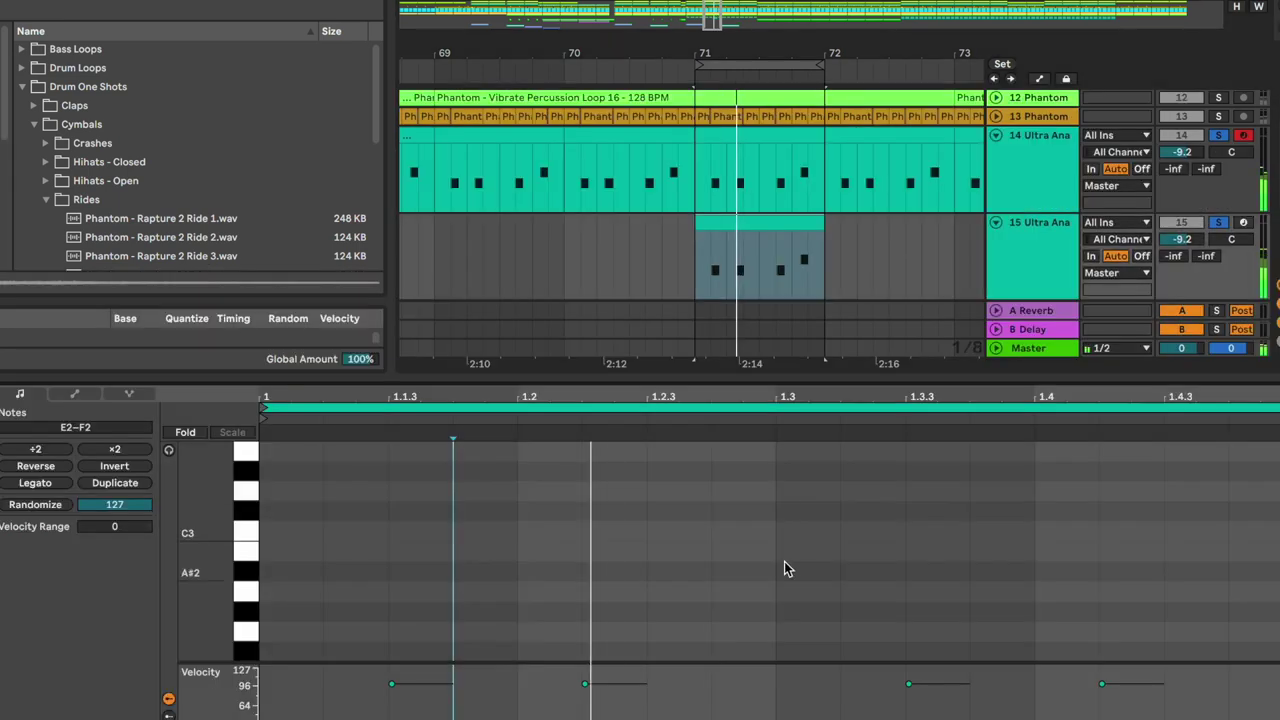
scroll(785, 565, "down", 3)
double_click(720, 506)
Delete all the E2 and F2 notes from the track 15 clip, keeping only the G2 note.
left_click_drag(632, 508, 220, 668)
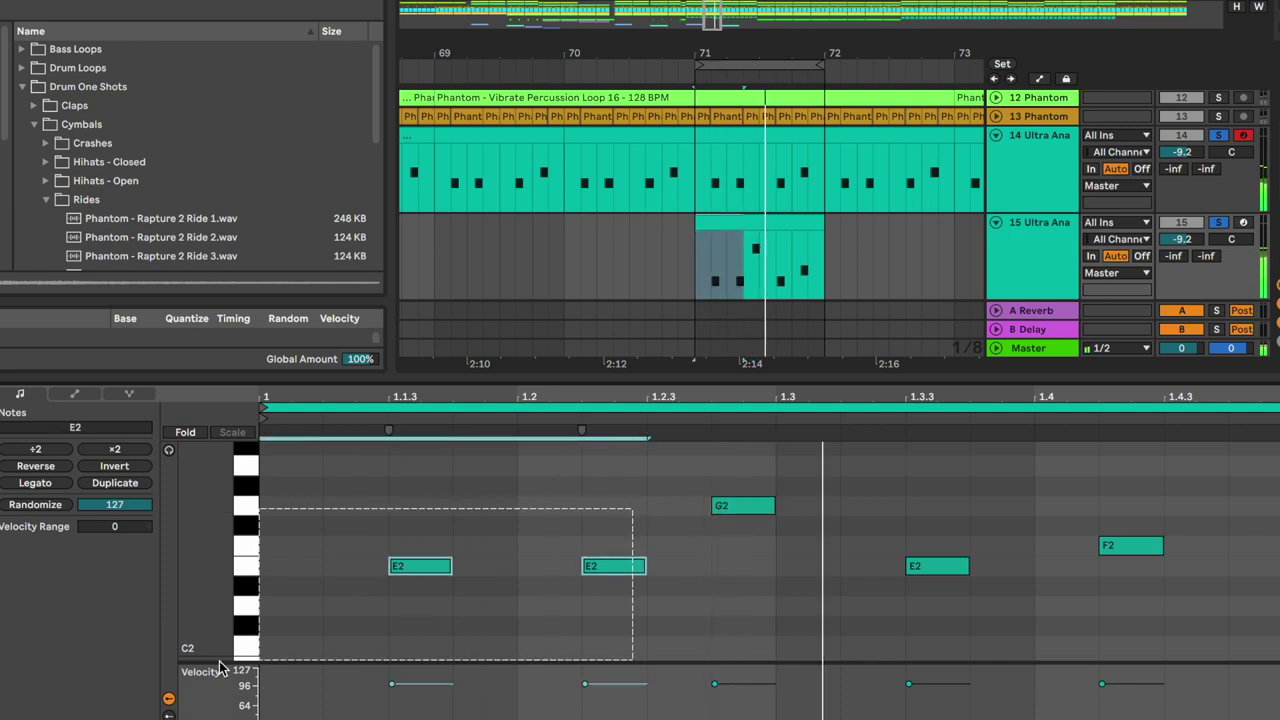
key("Delete")
left_click_drag(880, 520, 1155, 613)
key("Delete")
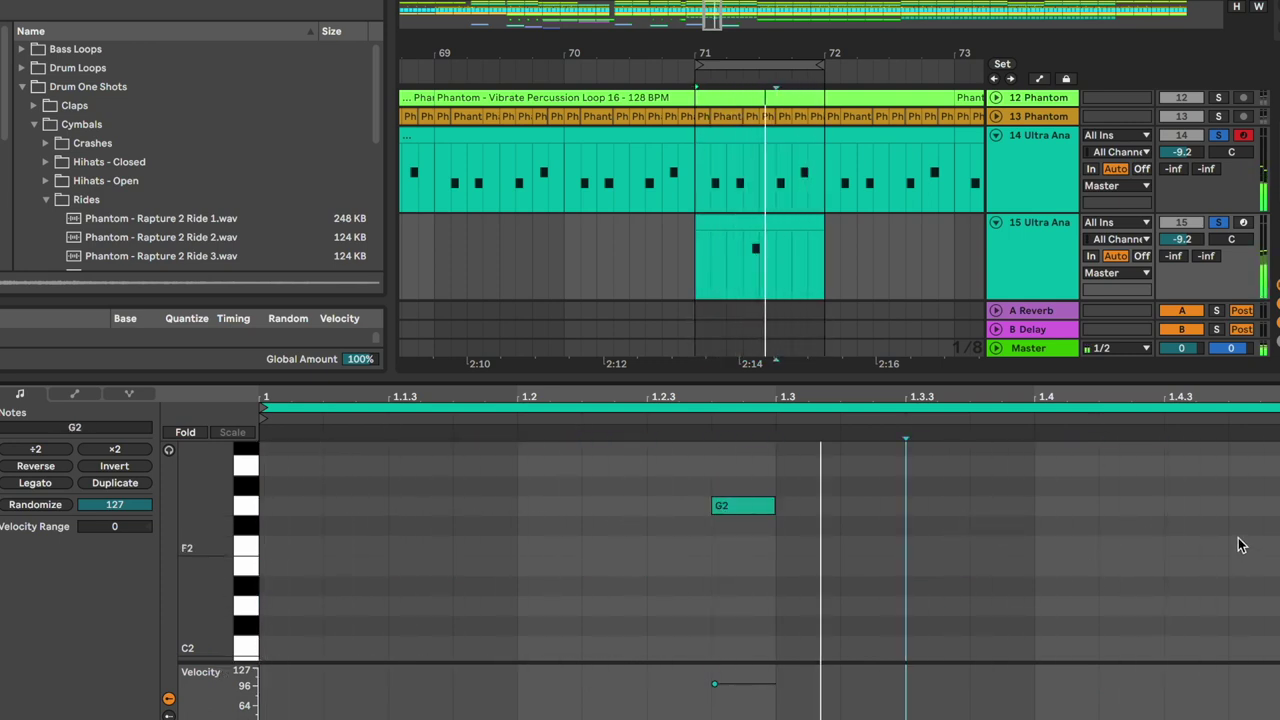
Add a second G2 note at 1.4.4 in the bar 71 clip on track 15.
double_click(1238, 506)
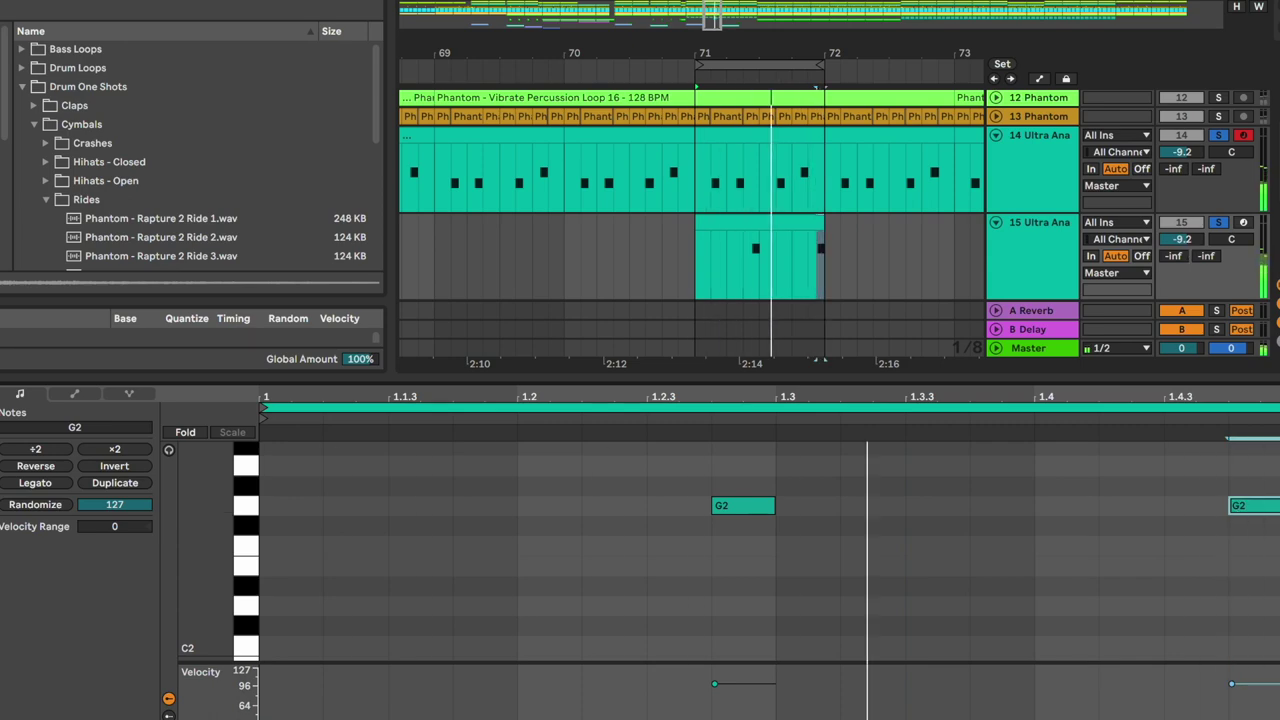
Change track 15's Ultra Analog VA-2 program to 21. Harpsy, lower the track volume to -13.9 and close the plugin window.
left_click(1054, 257)
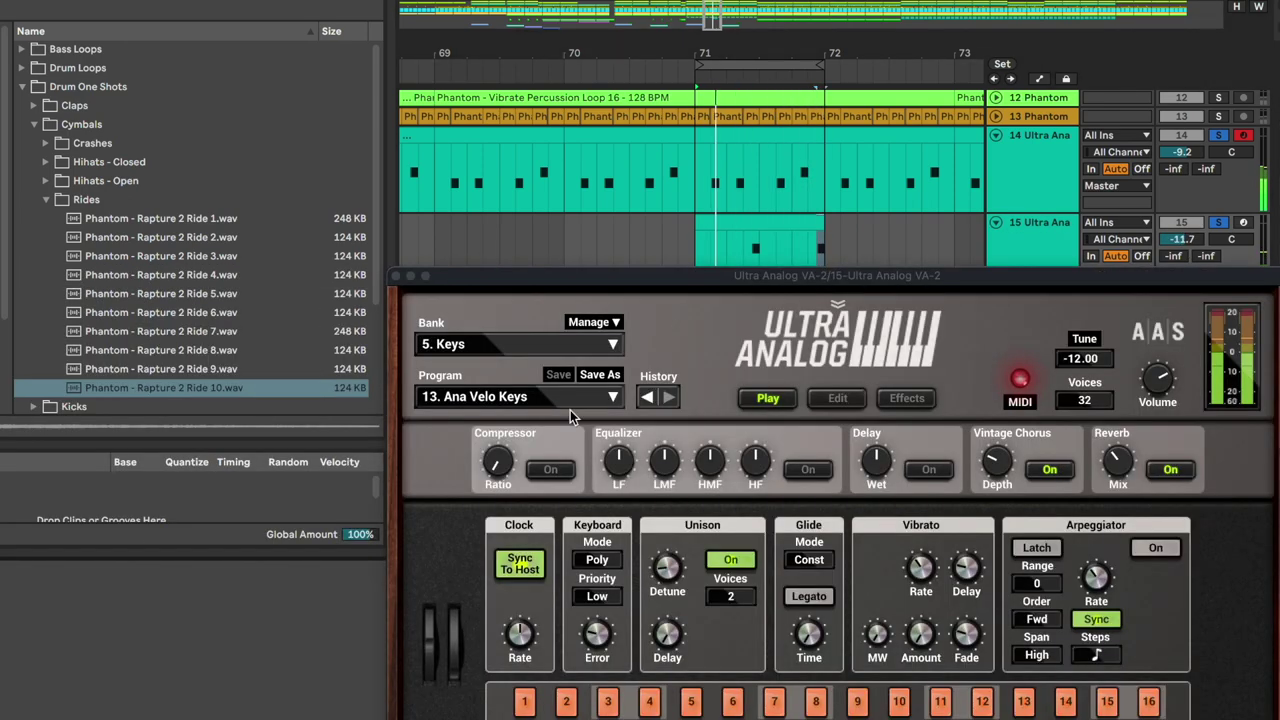
left_click(608, 399)
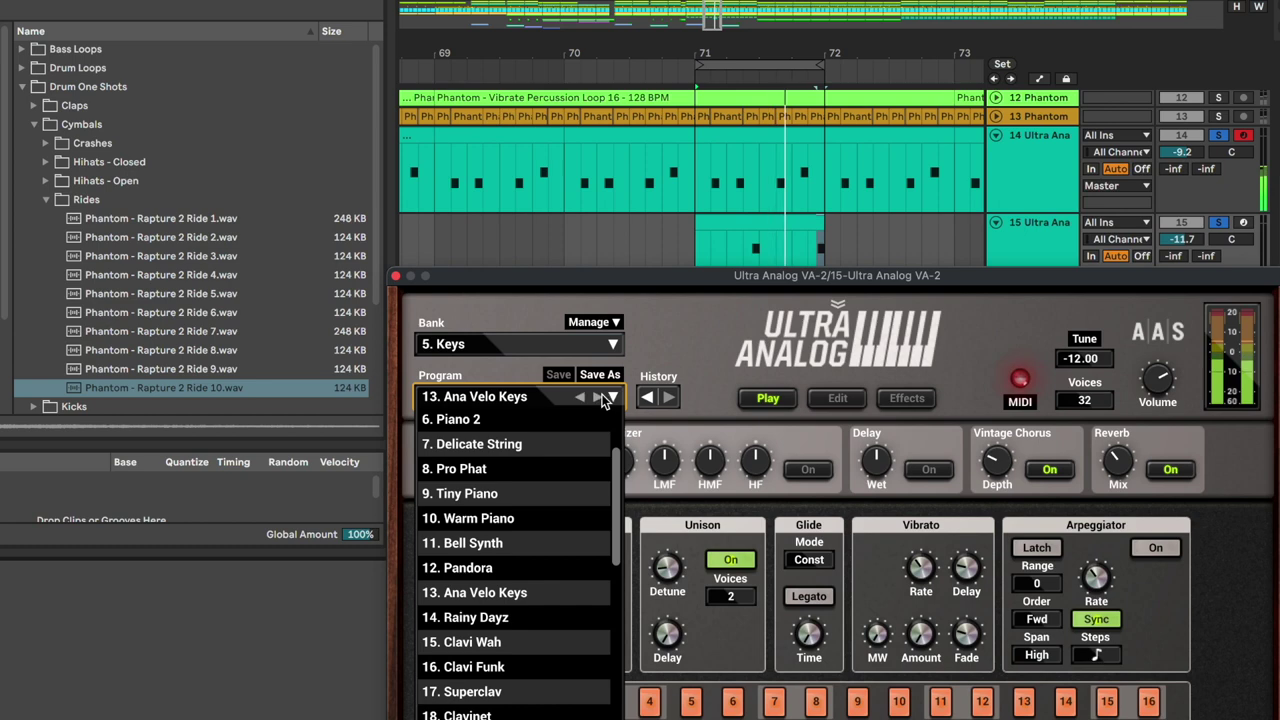
left_click(600, 397)
left_click(600, 397)
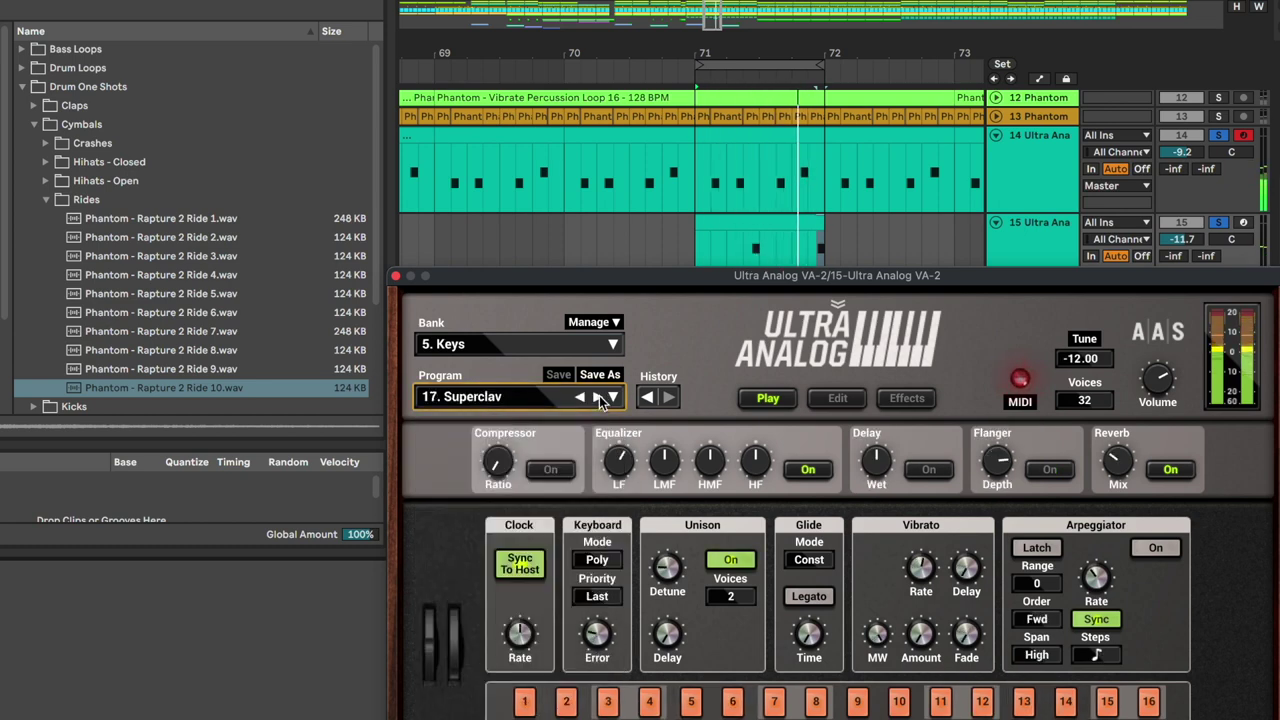
left_click(600, 397)
left_click(600, 397)
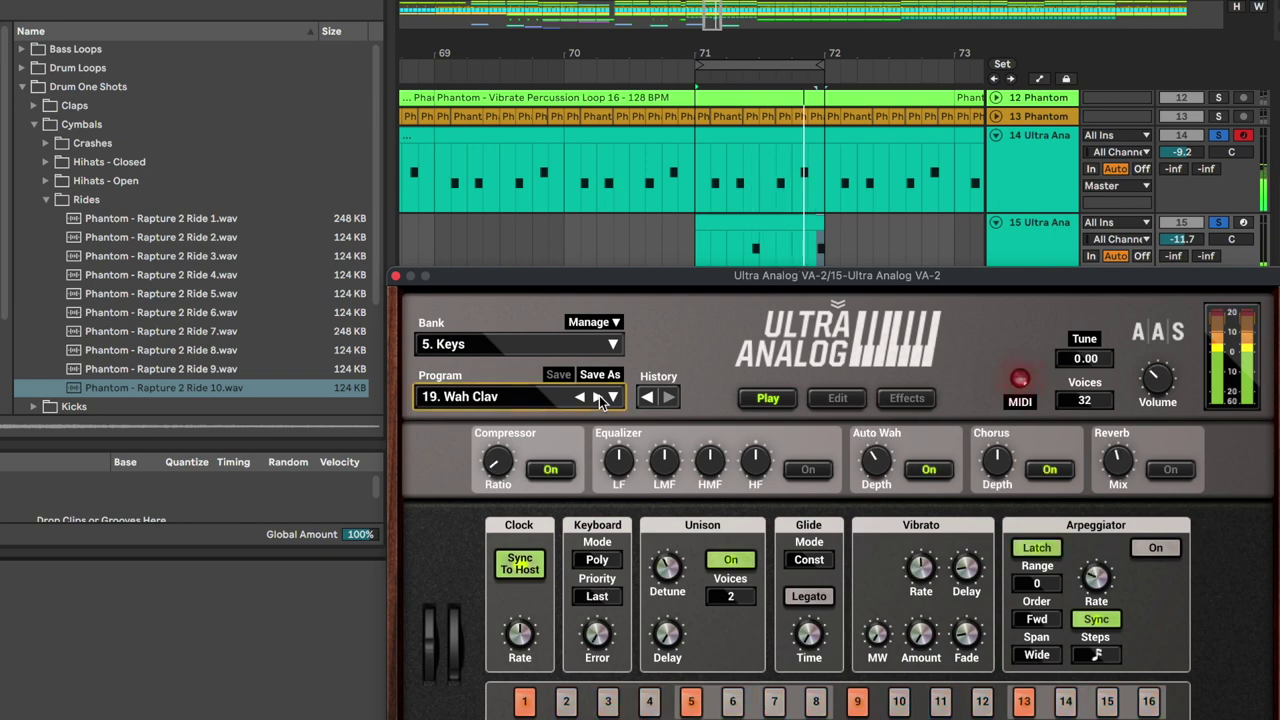
left_click(600, 397)
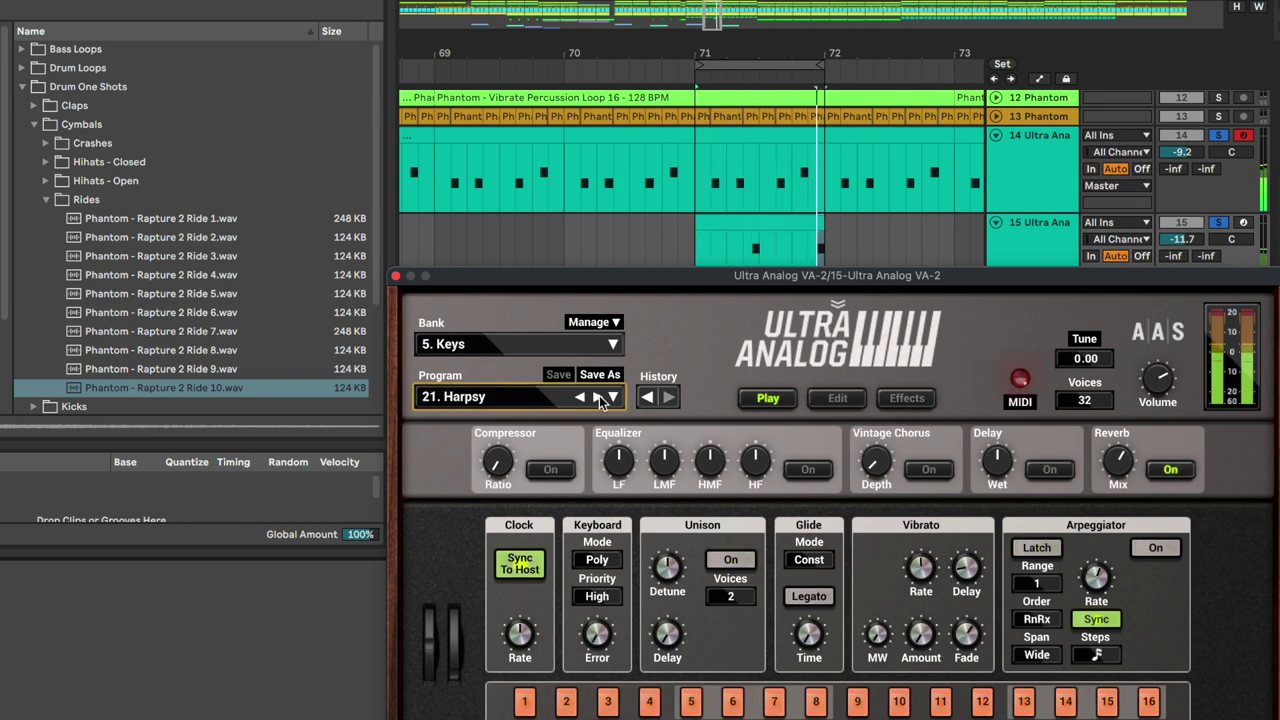
left_click_drag(1215, 244, 1215, 250)
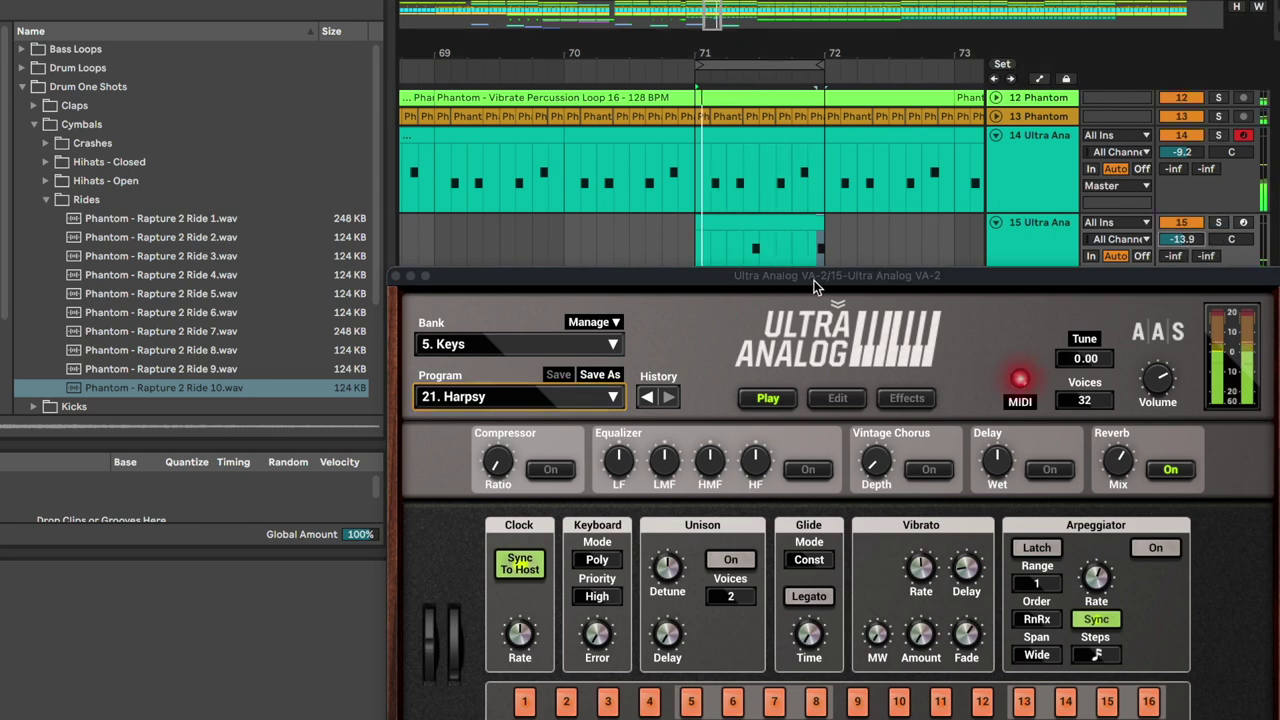
left_click_drag(773, 280, 818, 334)
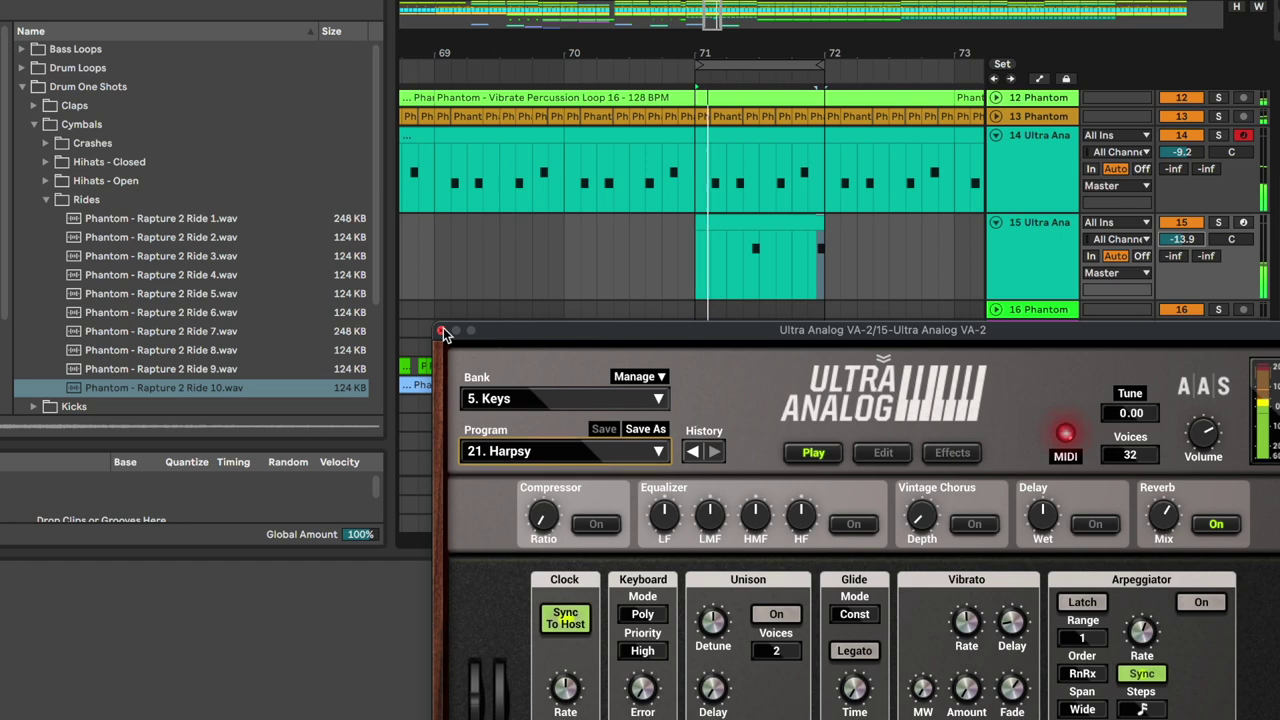
Reopen the track 15 clip and move the last G2 note one grid step earlier, to 1.4.3.
double_click(773, 258)
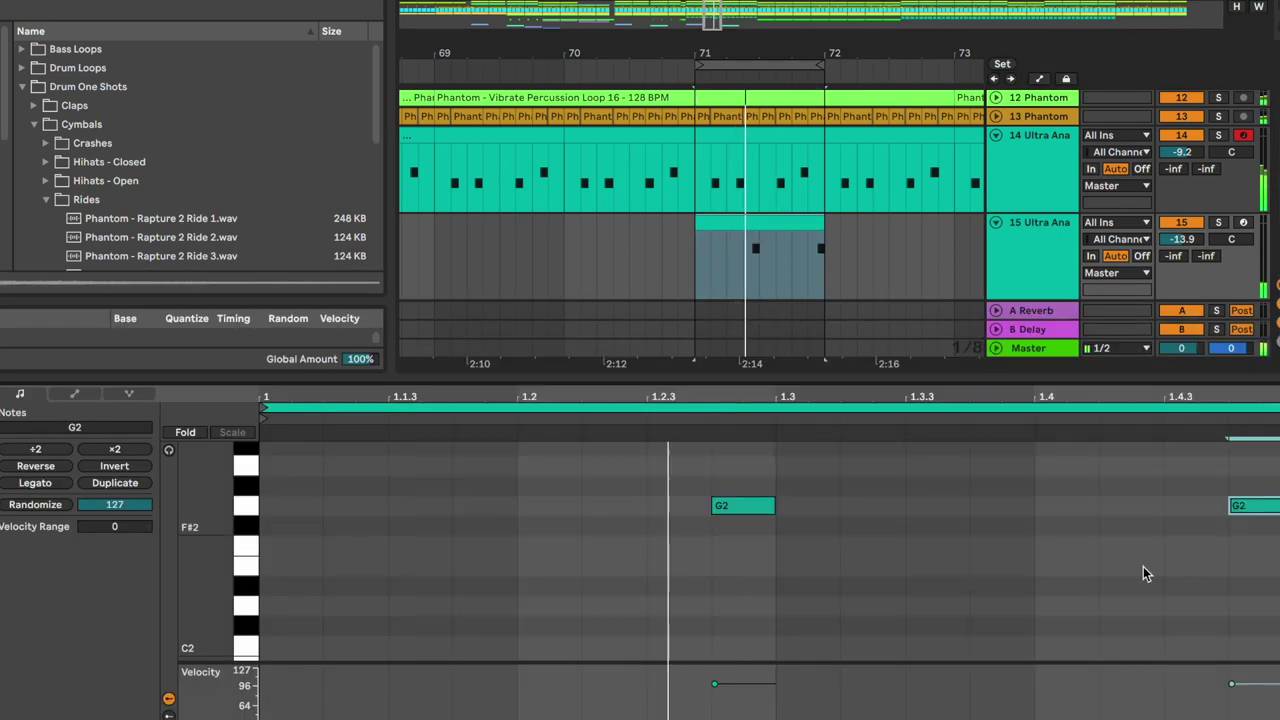
left_click_drag(1246, 506, 1183, 506)
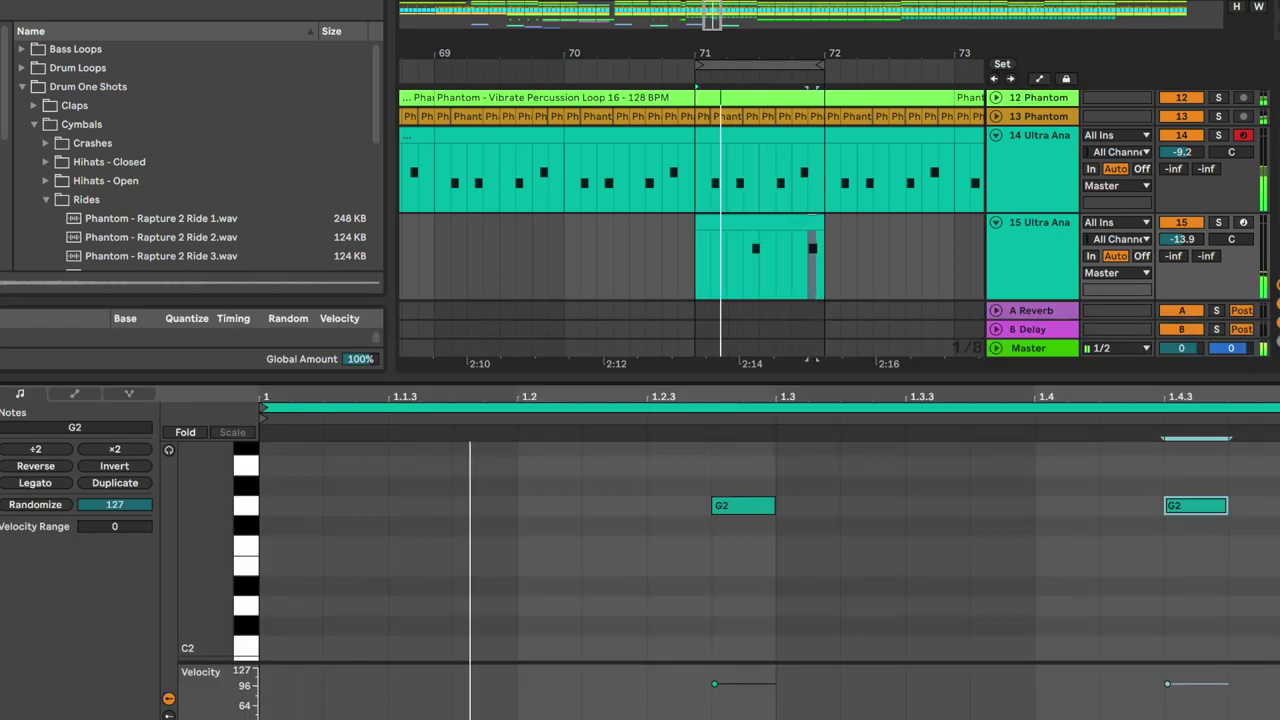
left_click(1178, 577)
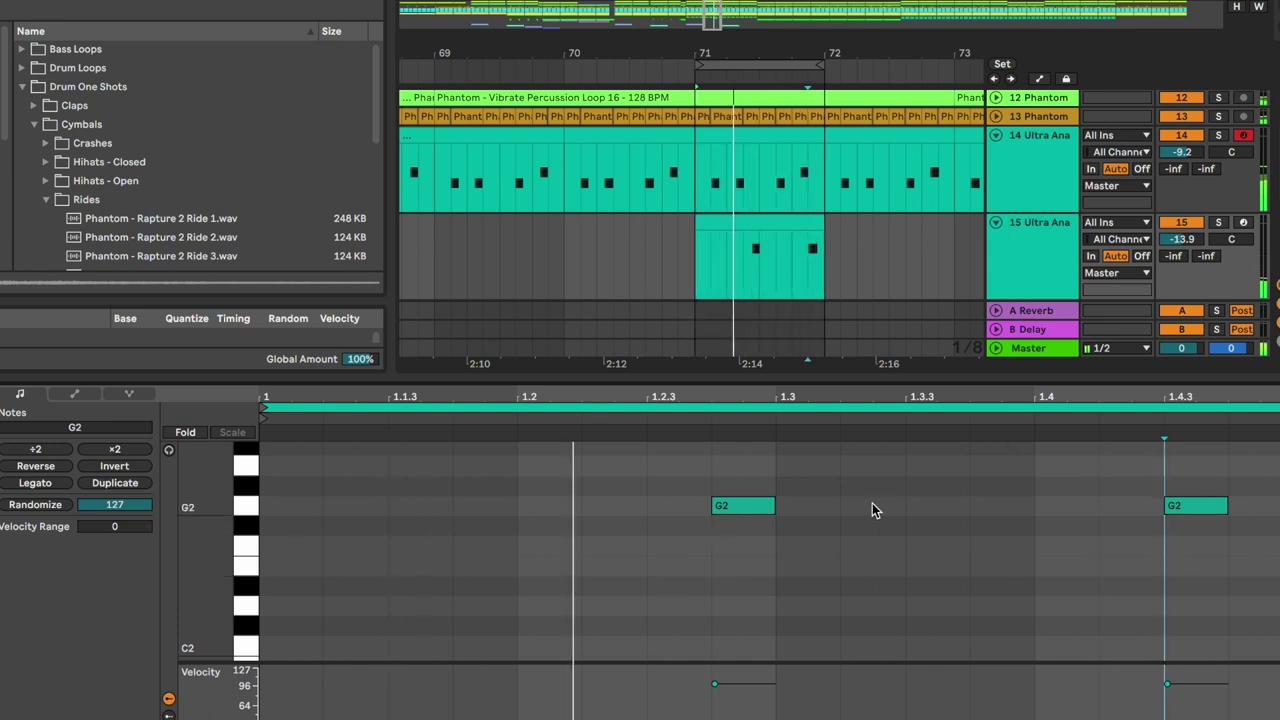
Shift the first G2 note back to the very start of the clip and slightly reduce its velocity.
left_click(765, 506)
key("Left")
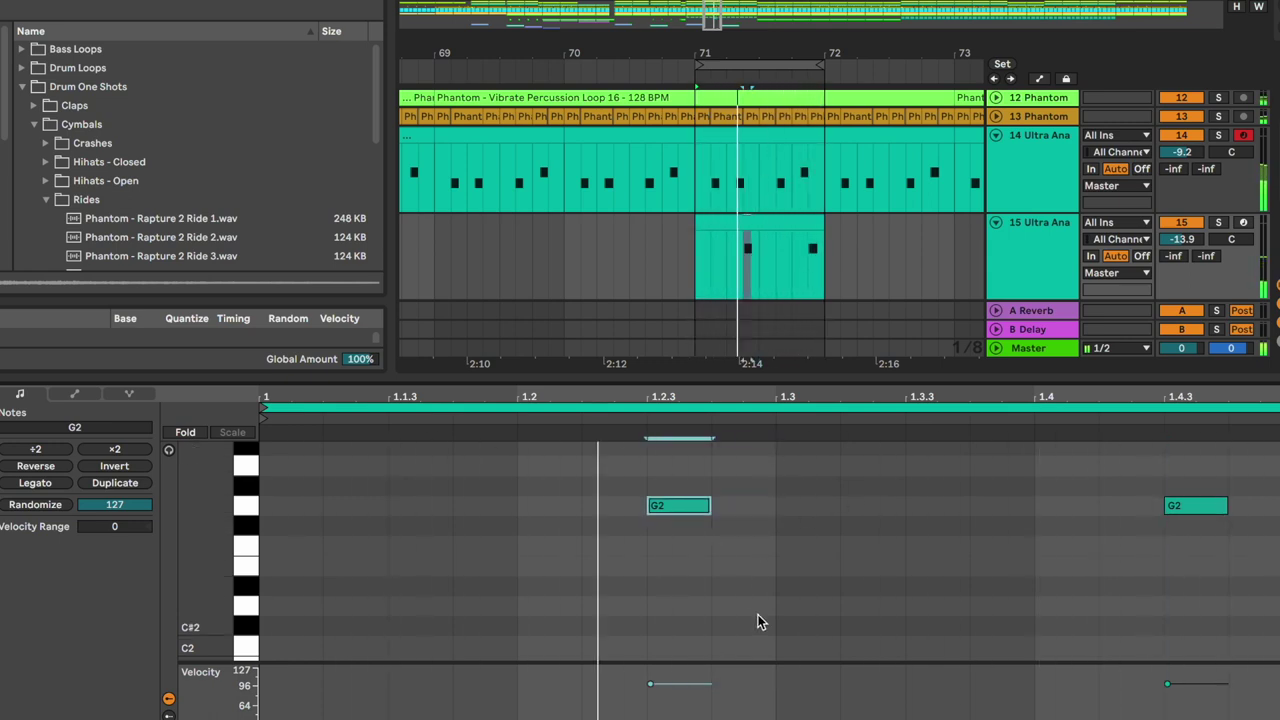
key("Right")
key("Left")
key("Left")
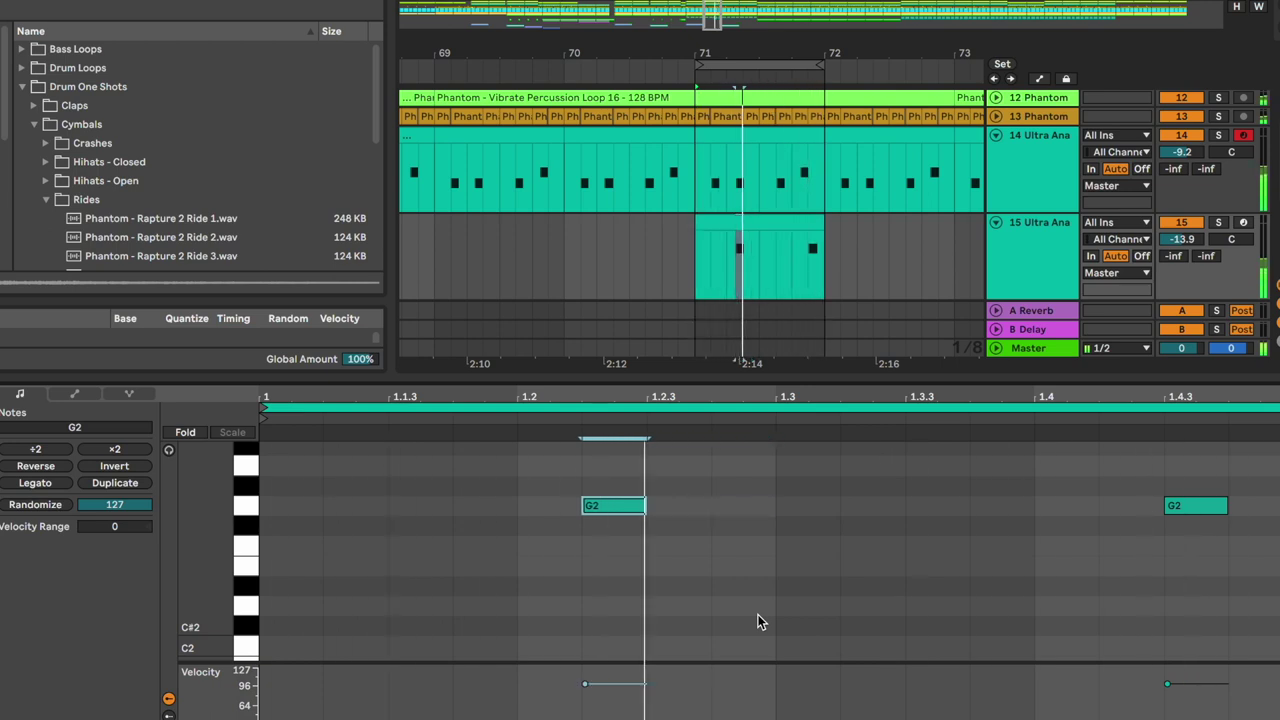
key("Left")
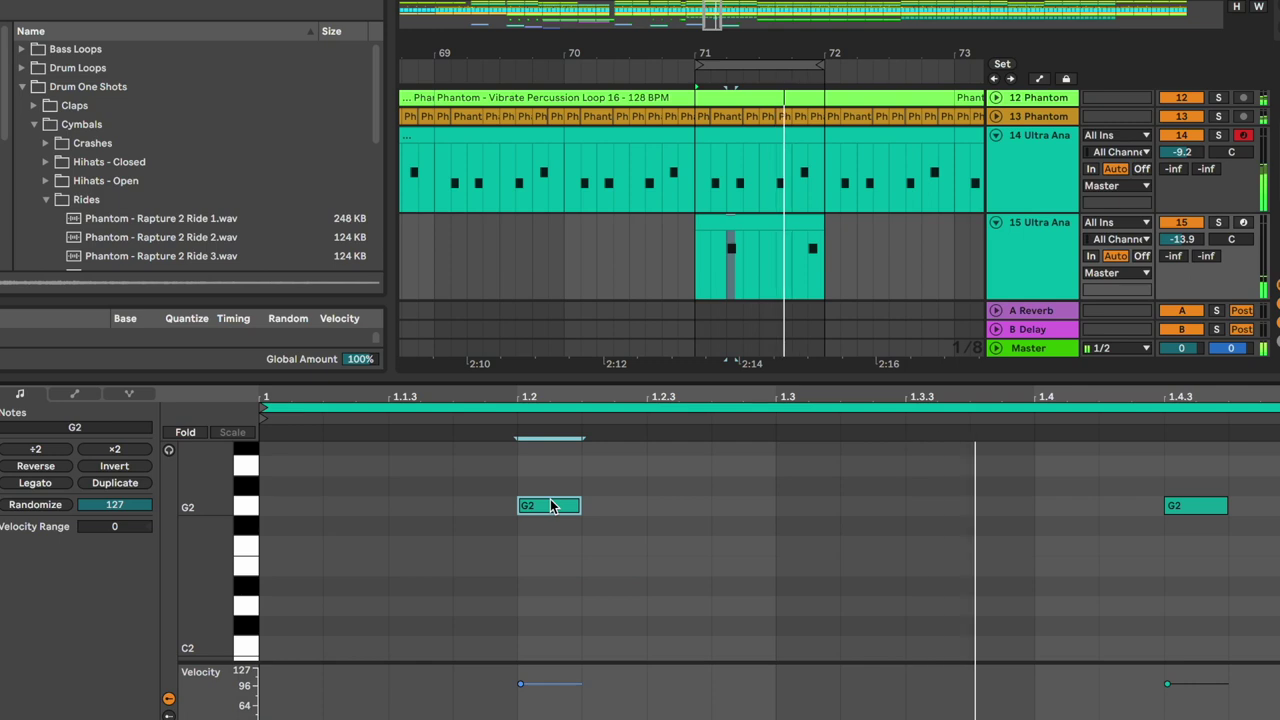
key("Left")
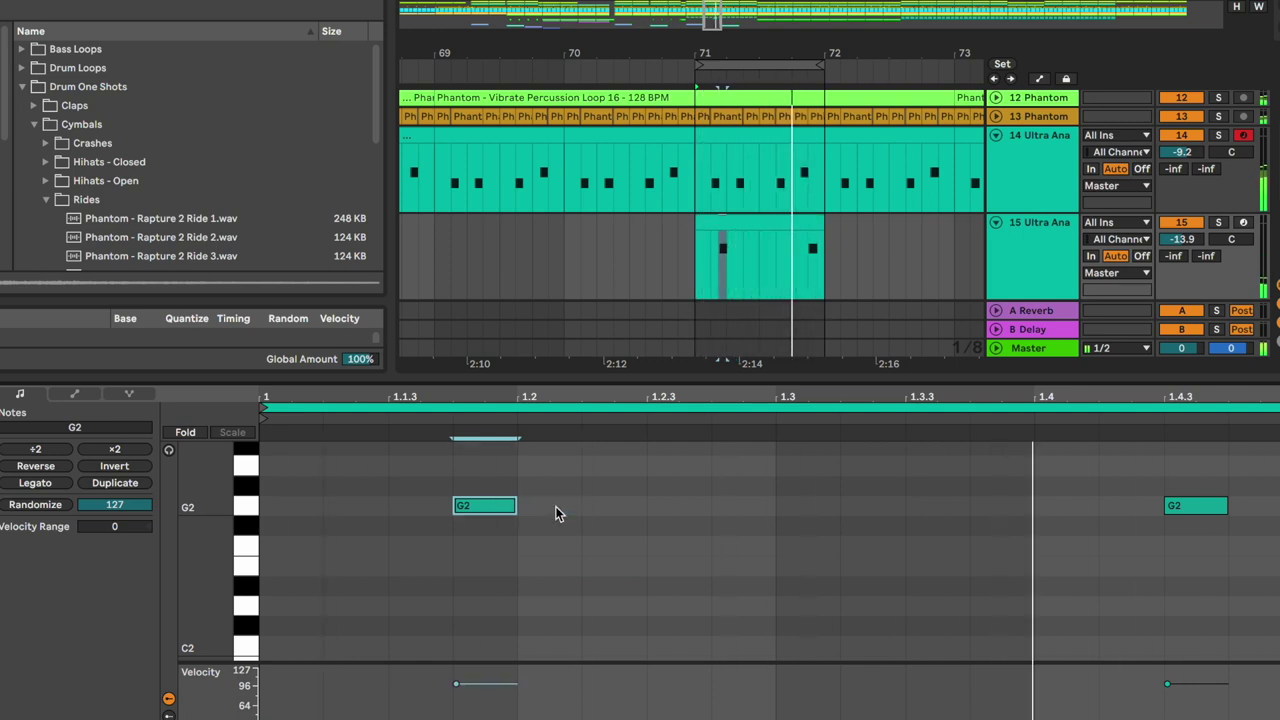
key("Left")
key("Left")
key("Left")
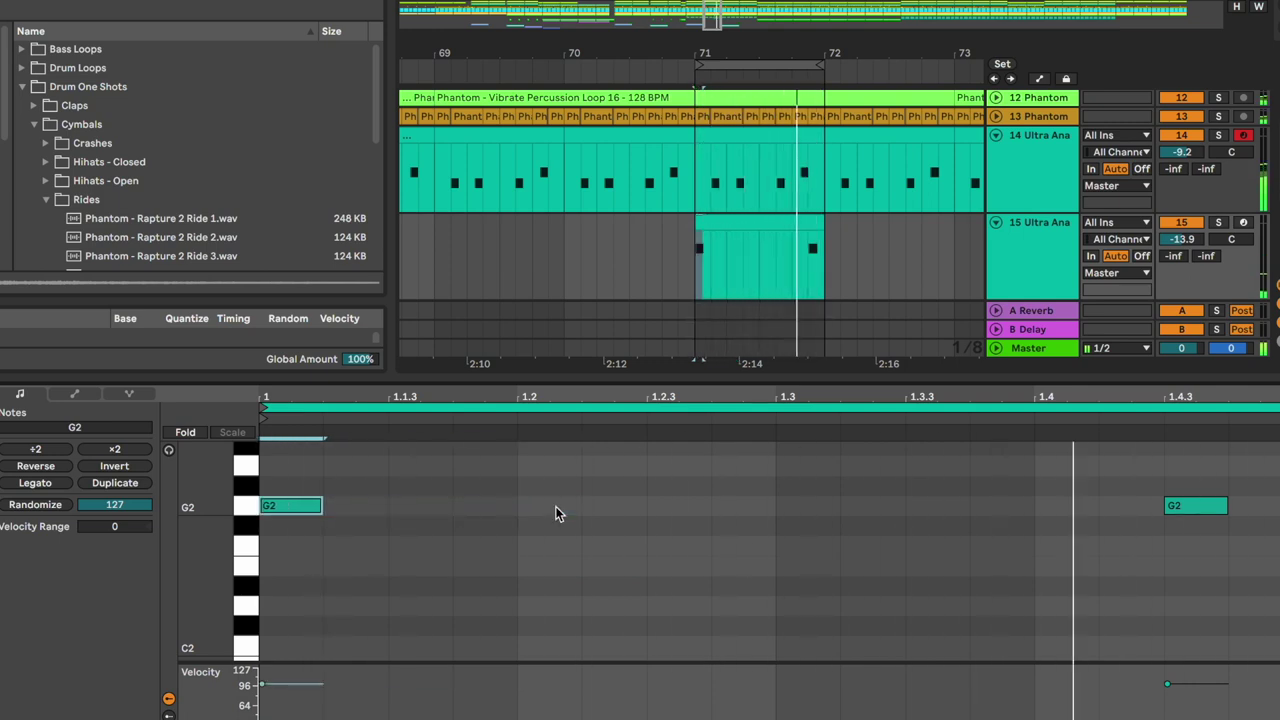
left_click(295, 505)
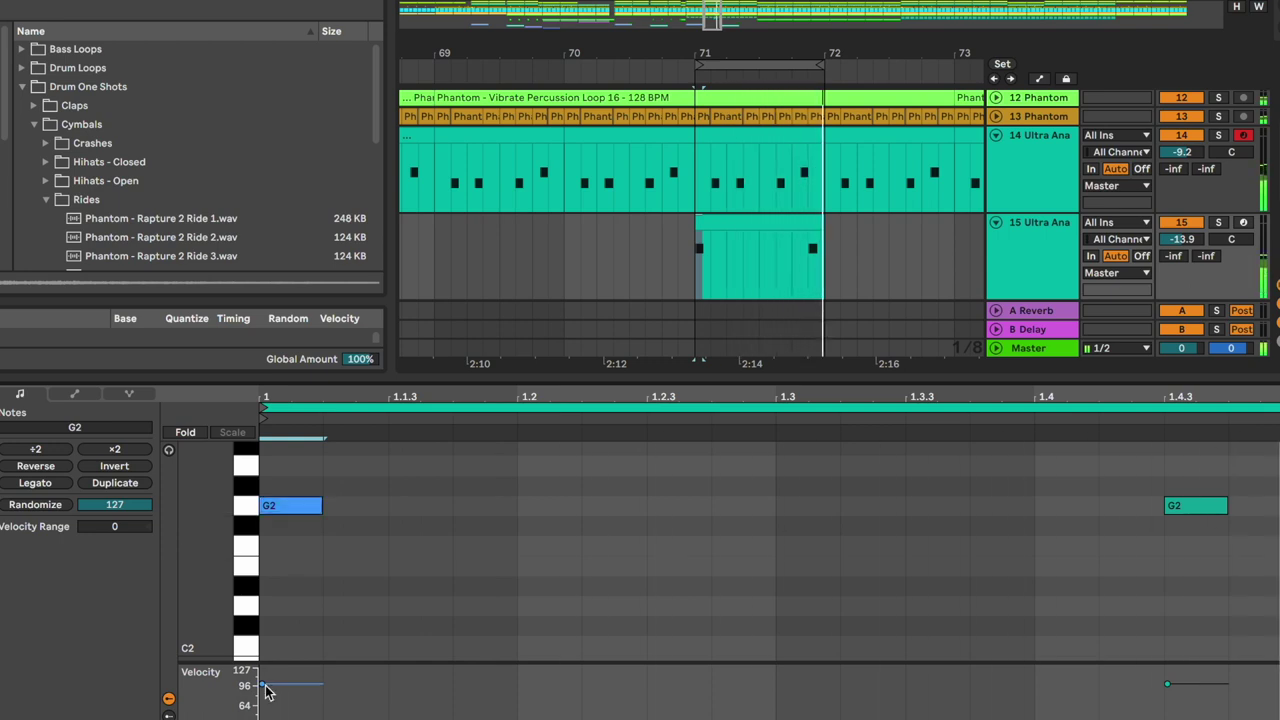
left_click(305, 567)
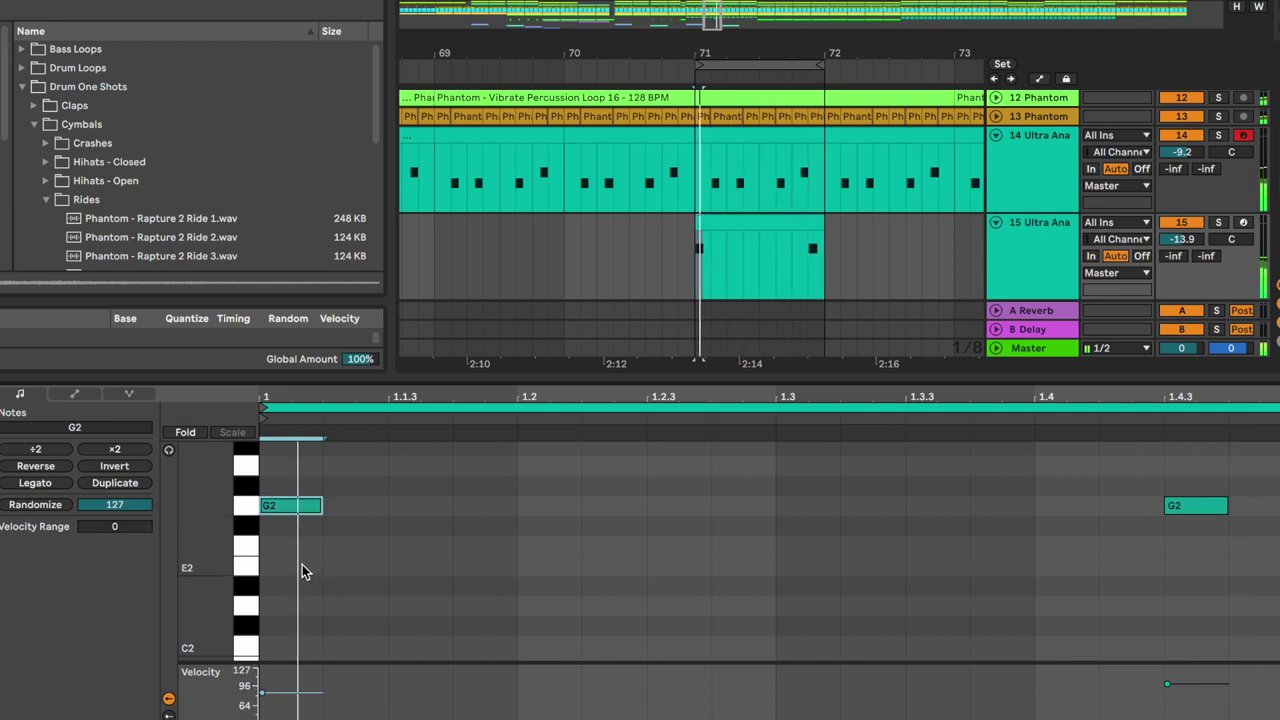
Raise the volume of track 14 to -8.1.
left_click(1045, 242)
left_click(789, 226)
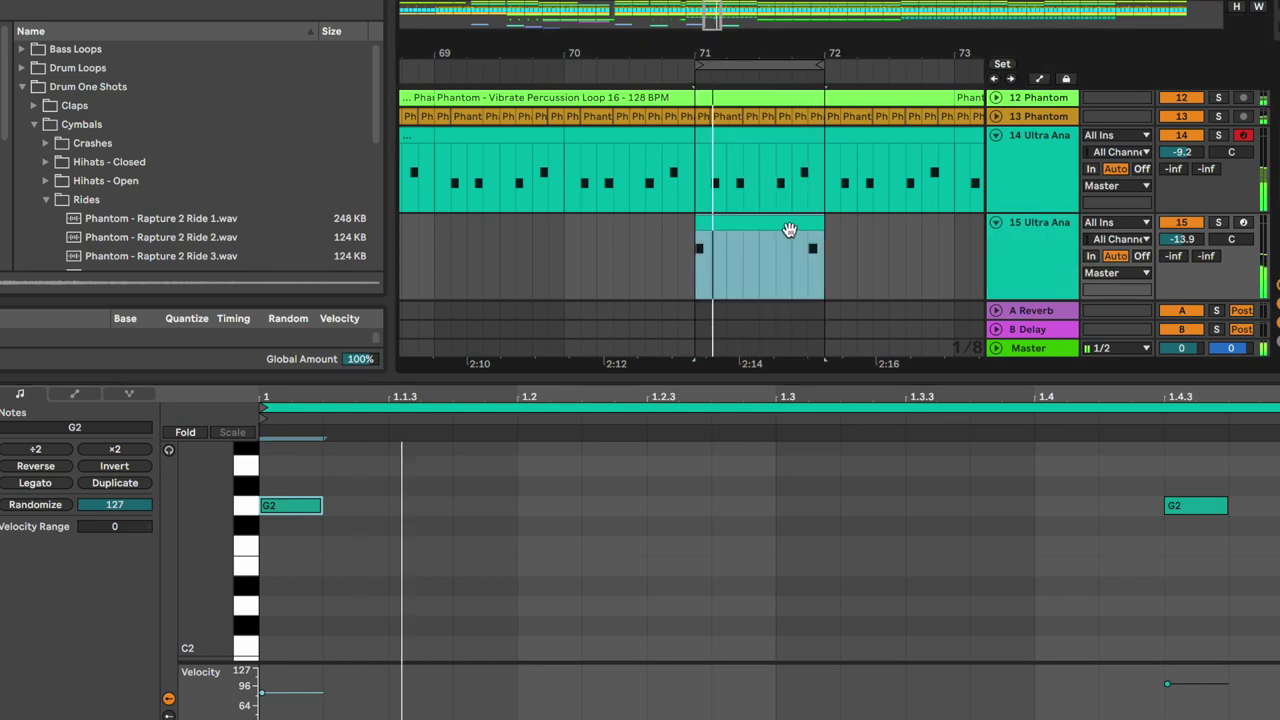
left_click_drag(1182, 152, 1182, 146)
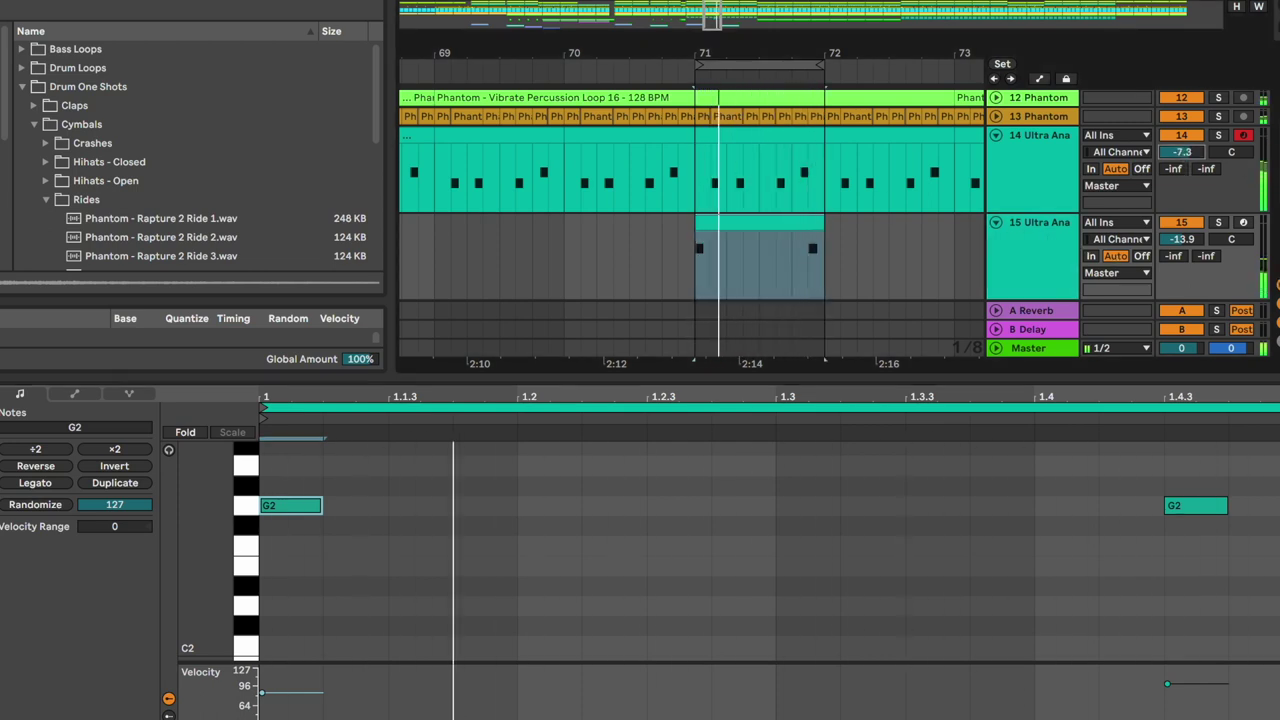
Load the Xfer Records LFOTool plug-in onto track 15 after Ultra Analog.
left_click(1070, 280)
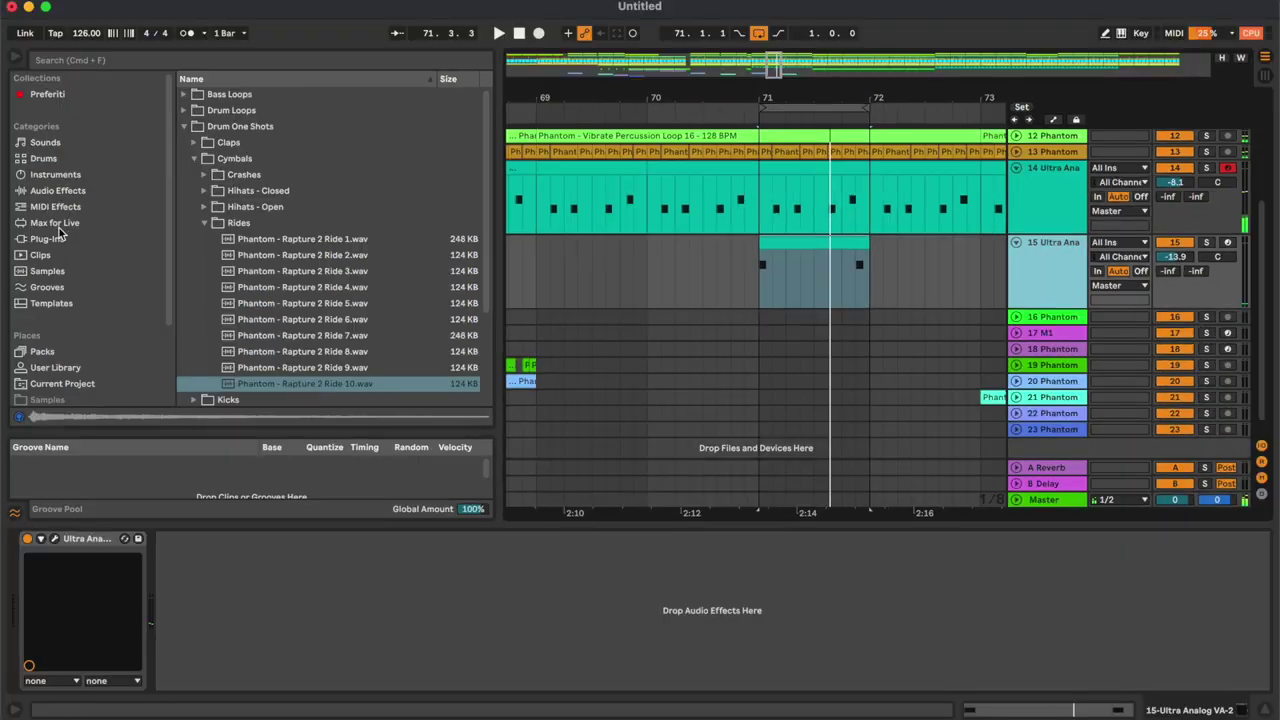
left_click(50, 238)
scroll(280, 260, "down", 10)
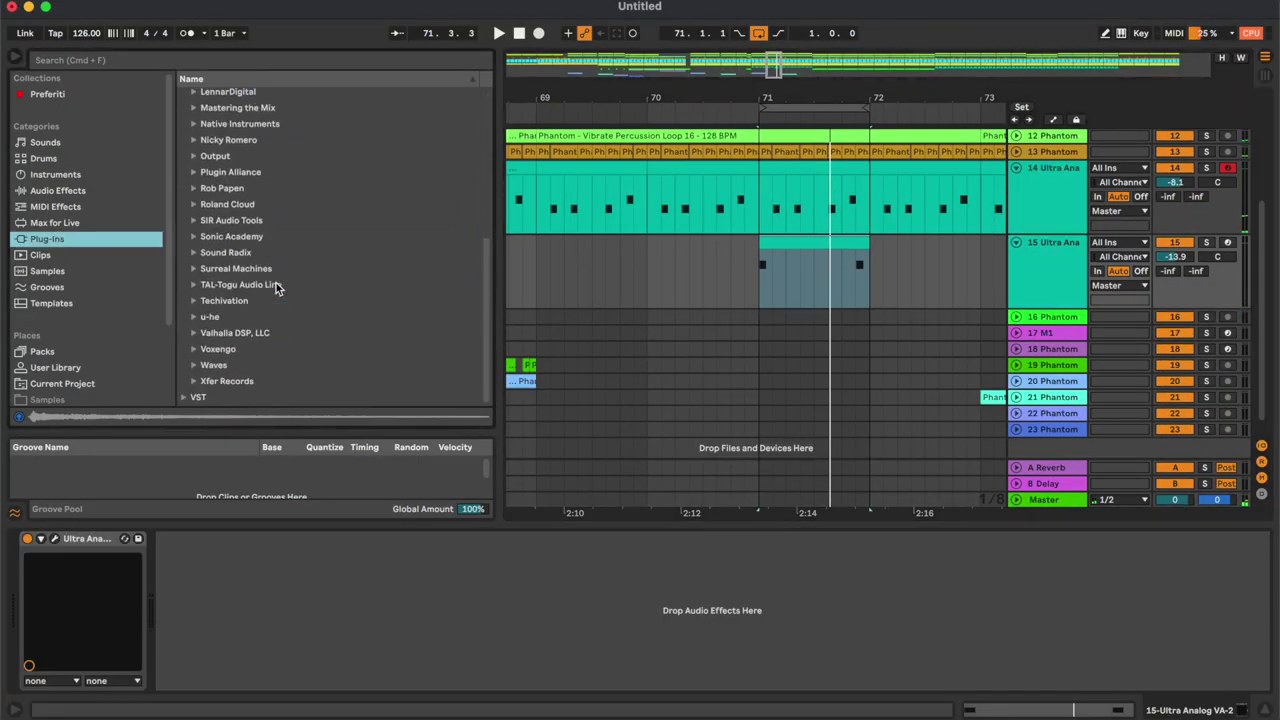
left_click(249, 380)
double_click(244, 365)
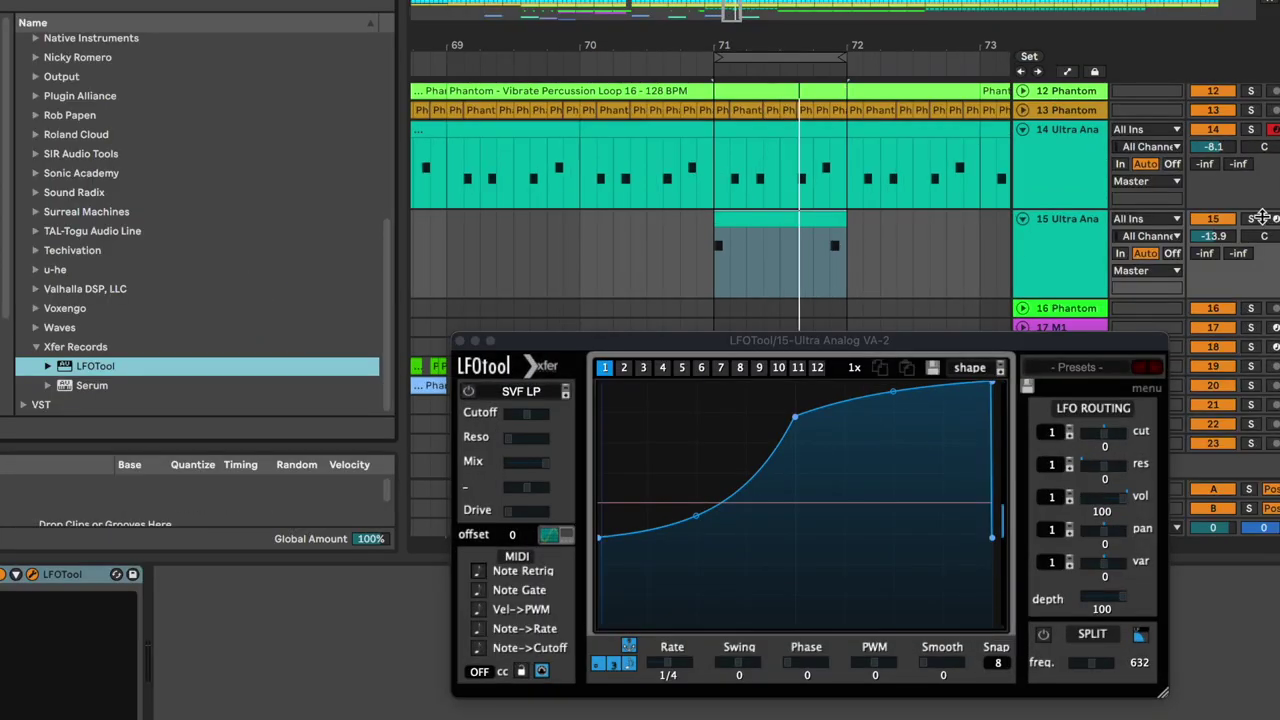
Reshape the LFOTool curve with the track soloed, raising the middle and end points to maximum and lowering the start point, and close its window.
left_click(1252, 218)
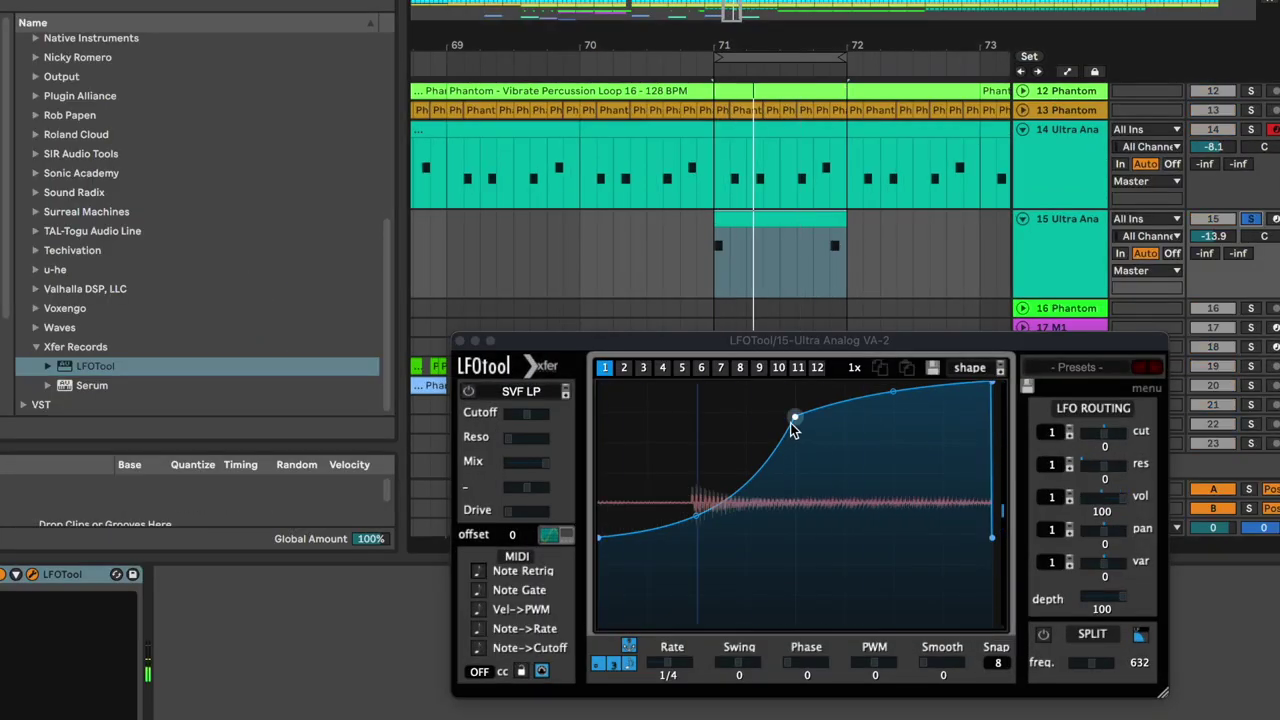
left_click_drag(795, 418, 791, 379)
left_click_drag(986, 382, 985, 377)
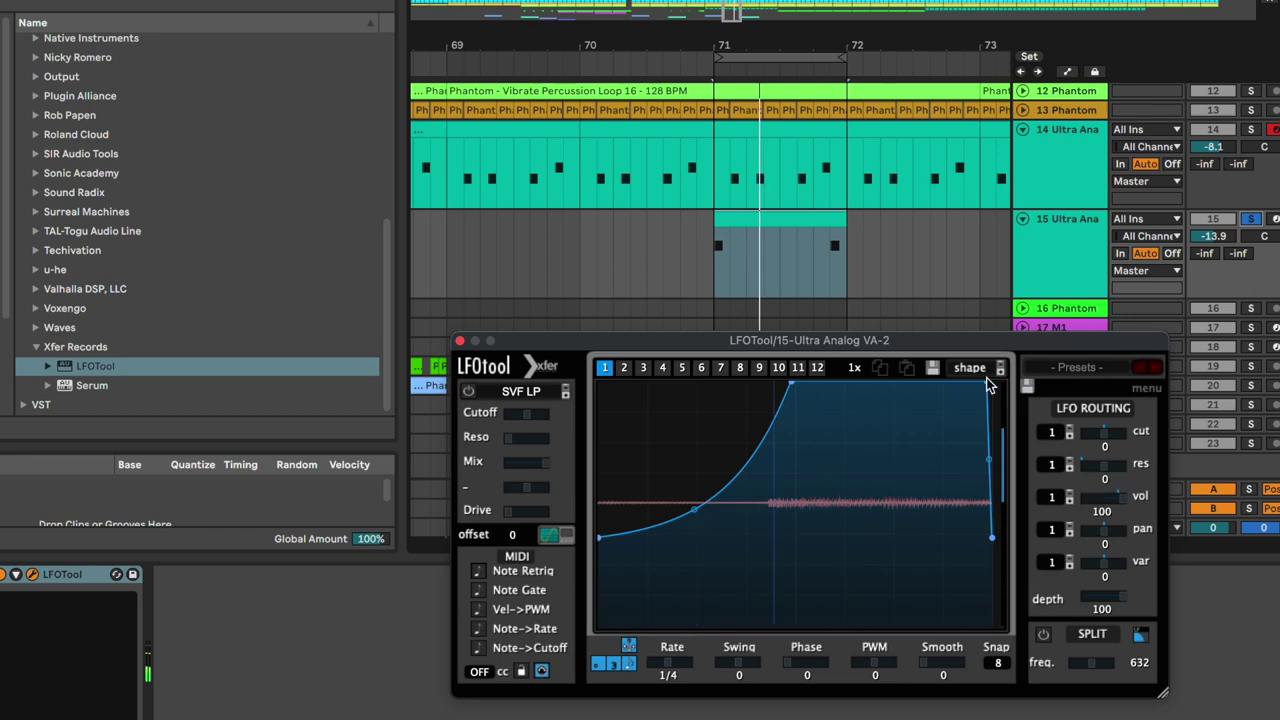
key("s")
left_click_drag(600, 539, 600, 555)
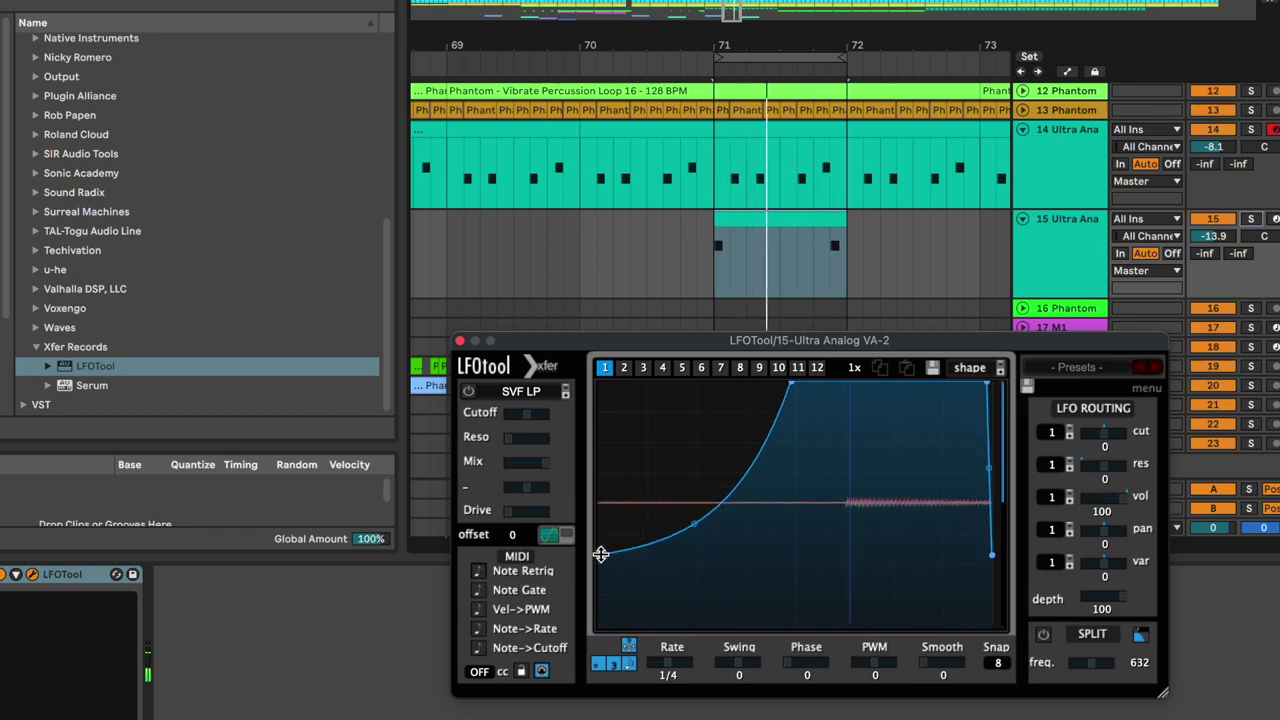
left_click(460, 342)
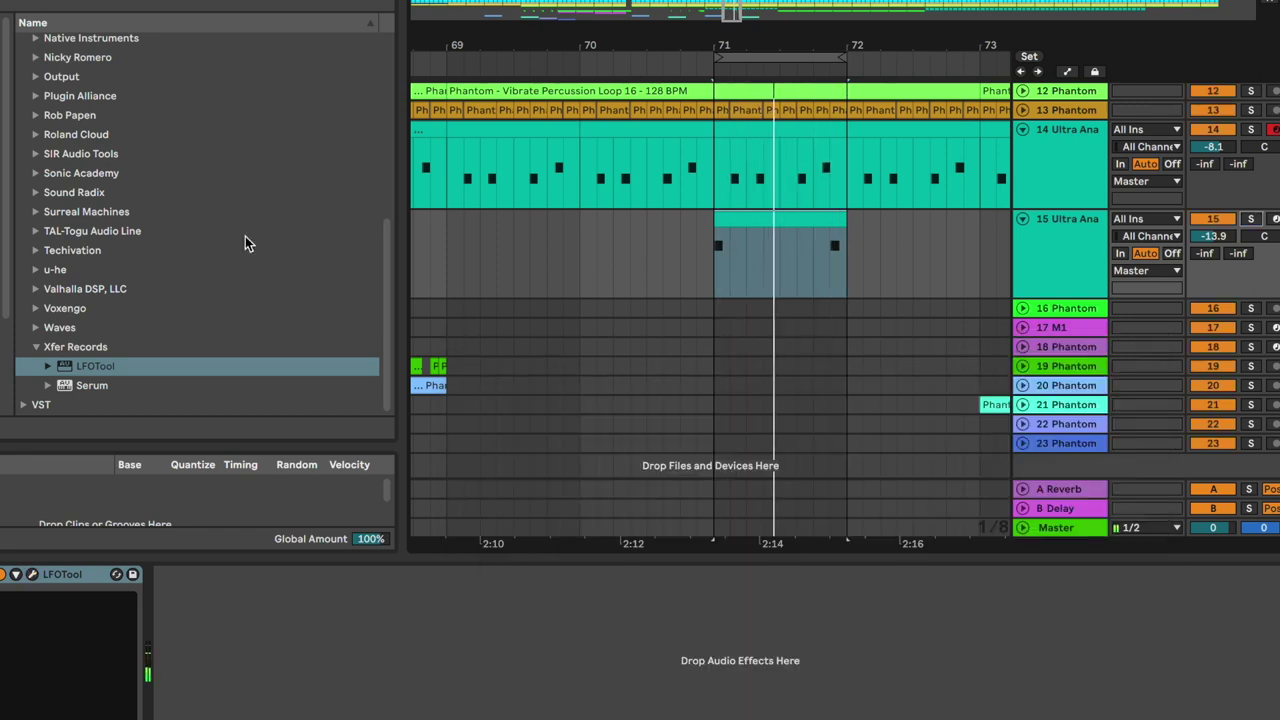
Insert an EQ Eight before LFOTool on track 15 and enable band 8 as a high cut at 6.96 kHz.
left_click(0, 156)
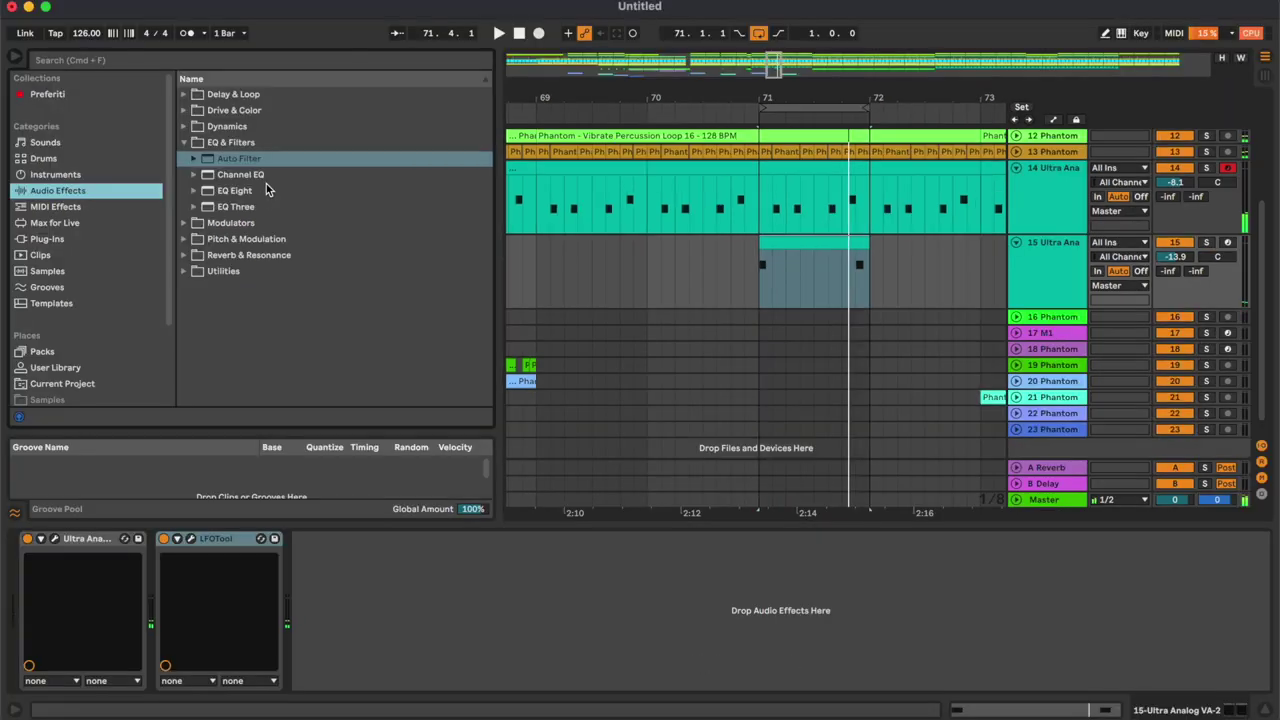
left_click_drag(266, 184, 206, 674)
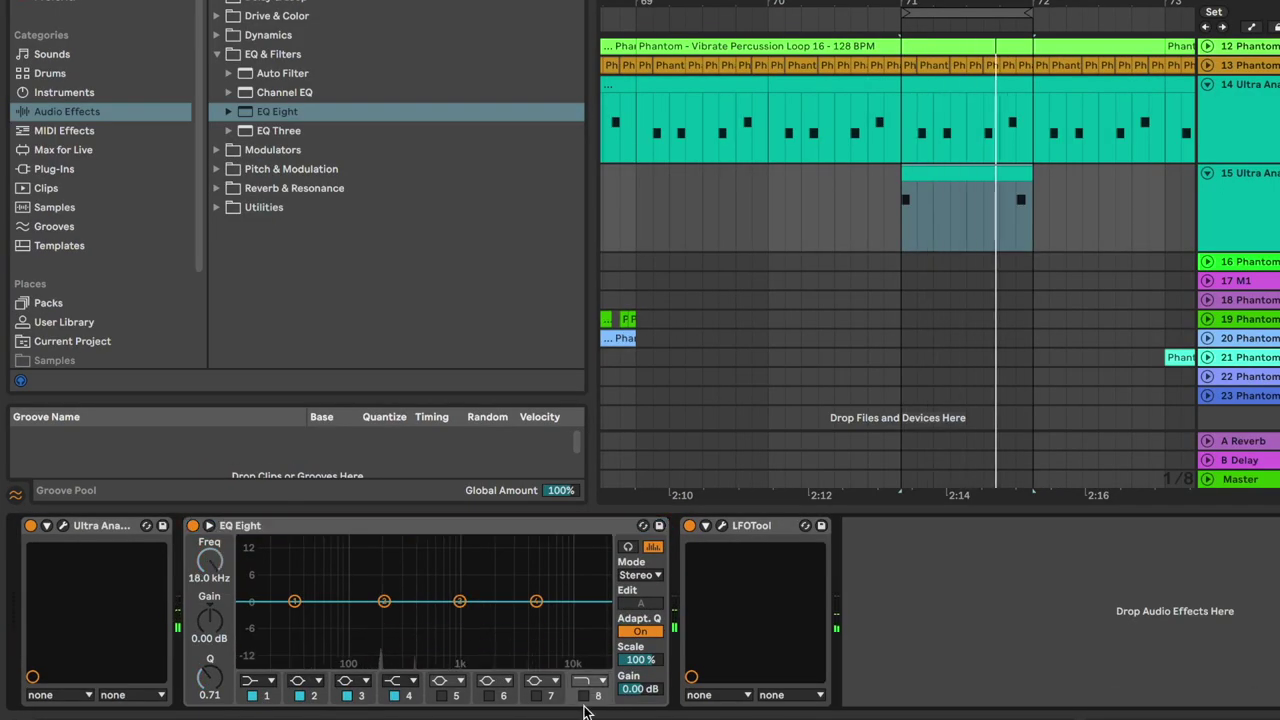
left_click(584, 695)
left_click_drag(596, 616, 564, 617)
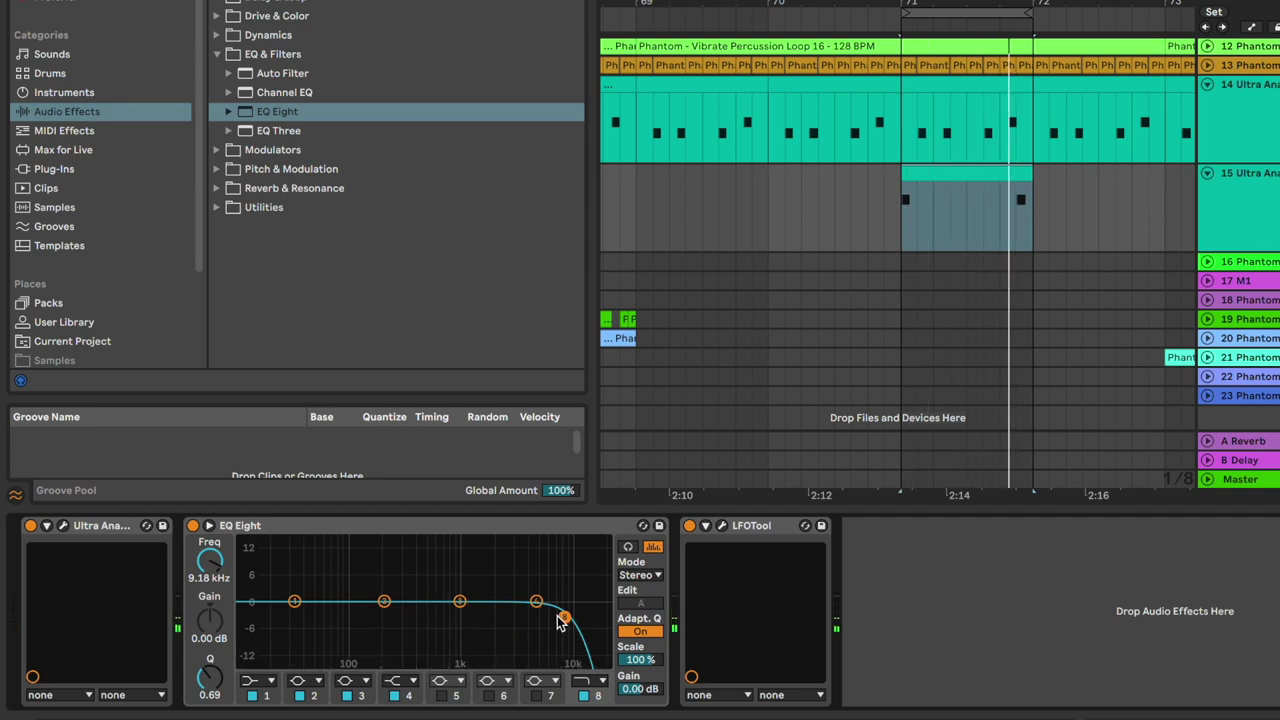
left_click_drag(564, 617, 551, 617)
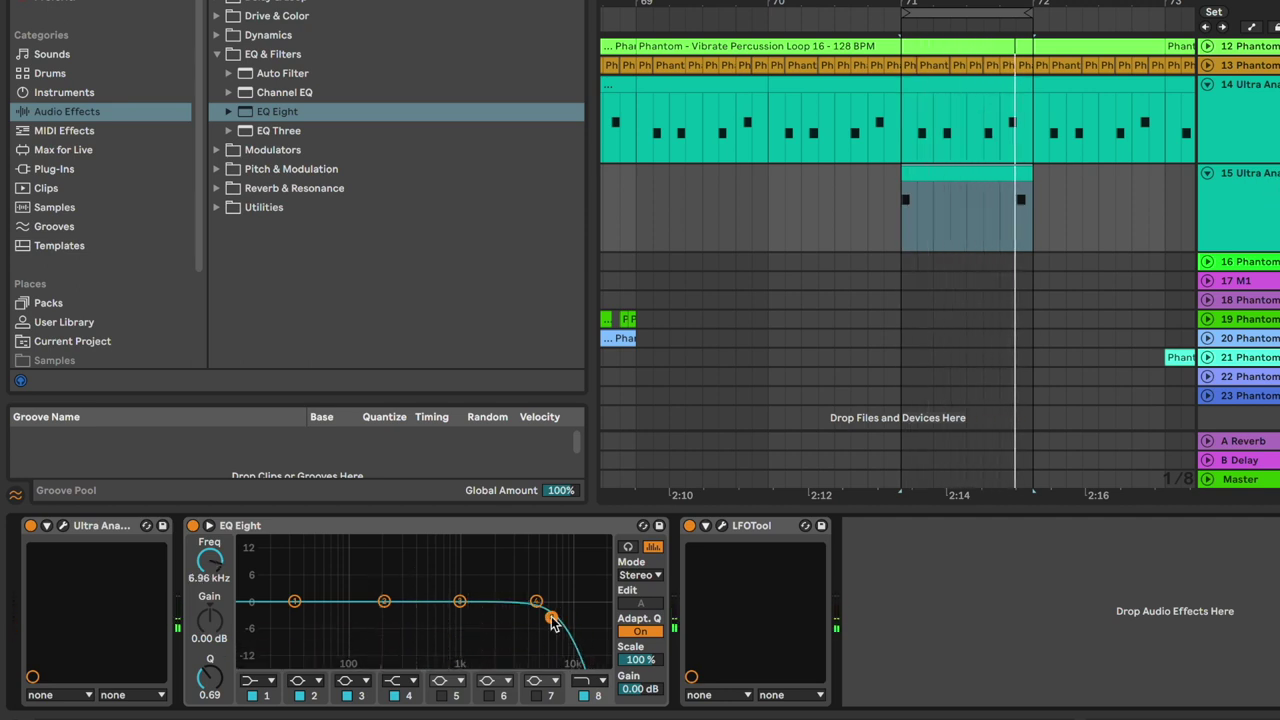
Copy the track 15 clip to bar 65 and duplicate it repeatedly to fill the drop up to bar 81.
left_click(986, 176)
key("minus")
key("minus")
key("minus")
key("minus")
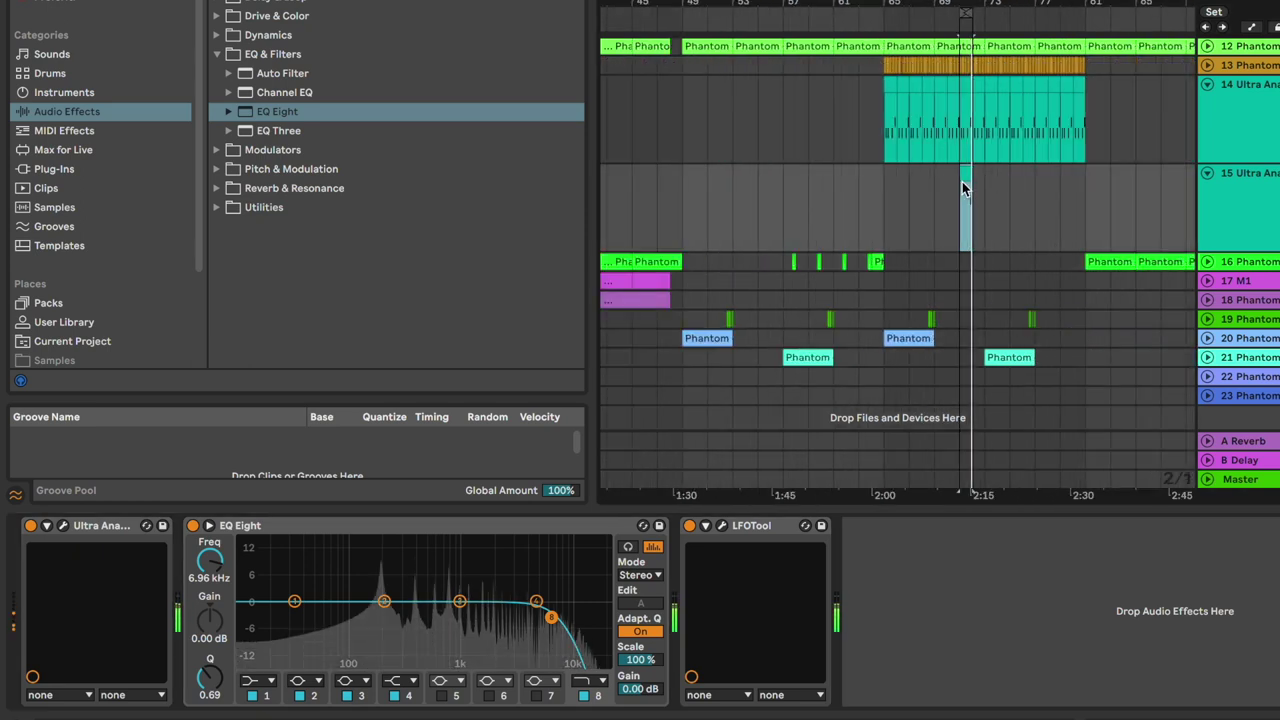
key("super+v")
key("super+d")
key("super+d")
key("super+d")
key("super+d")
key("super+d")
key("super+d")
key("super+d")
key("super+d")
key("super+d")
key("super+d")
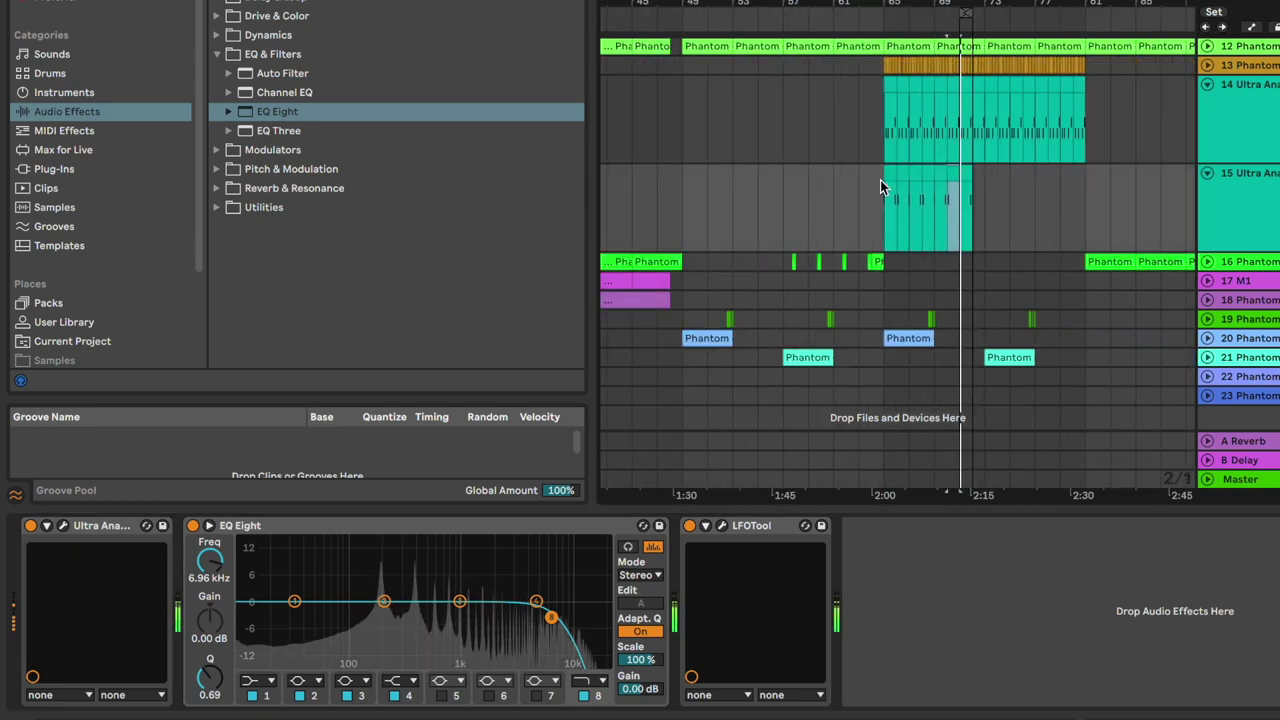
key("super+d")
key("super+d")
key("super+d")
key("super+d")
key("super+d")
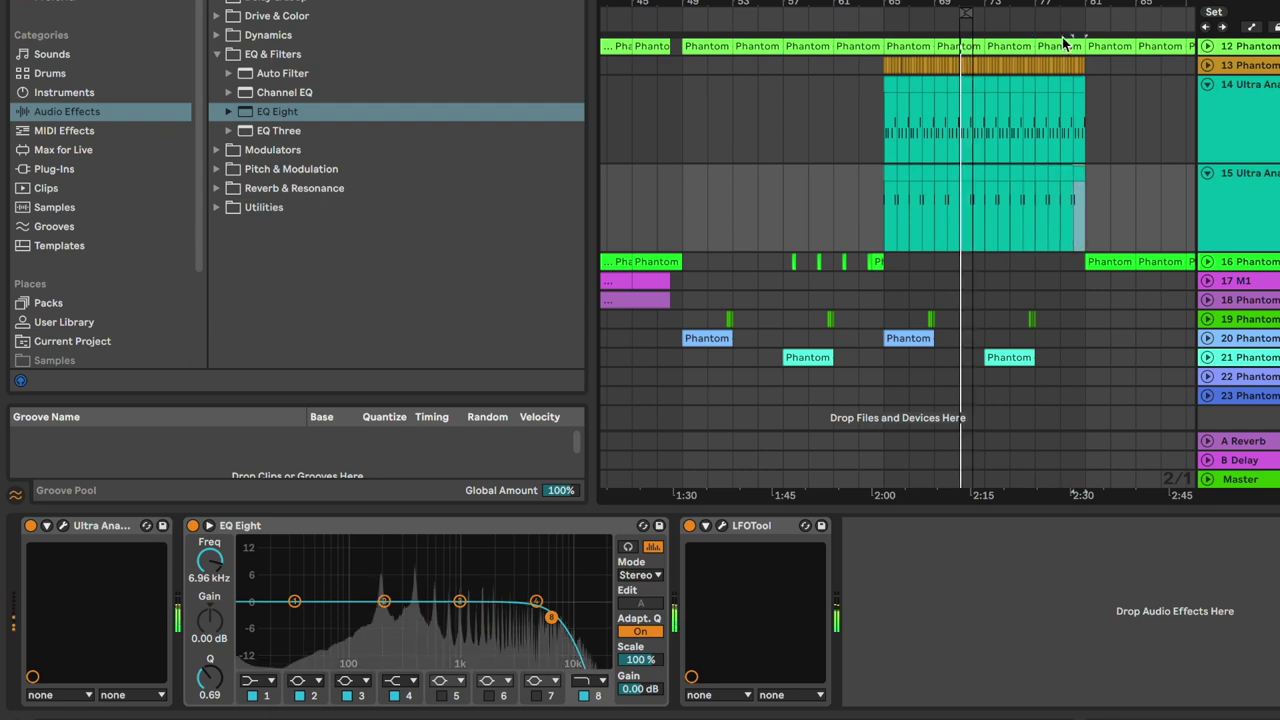
Duplicate the Ultra Analog track 14 together with its clips.
left_click(1251, 129)
key("super+d")
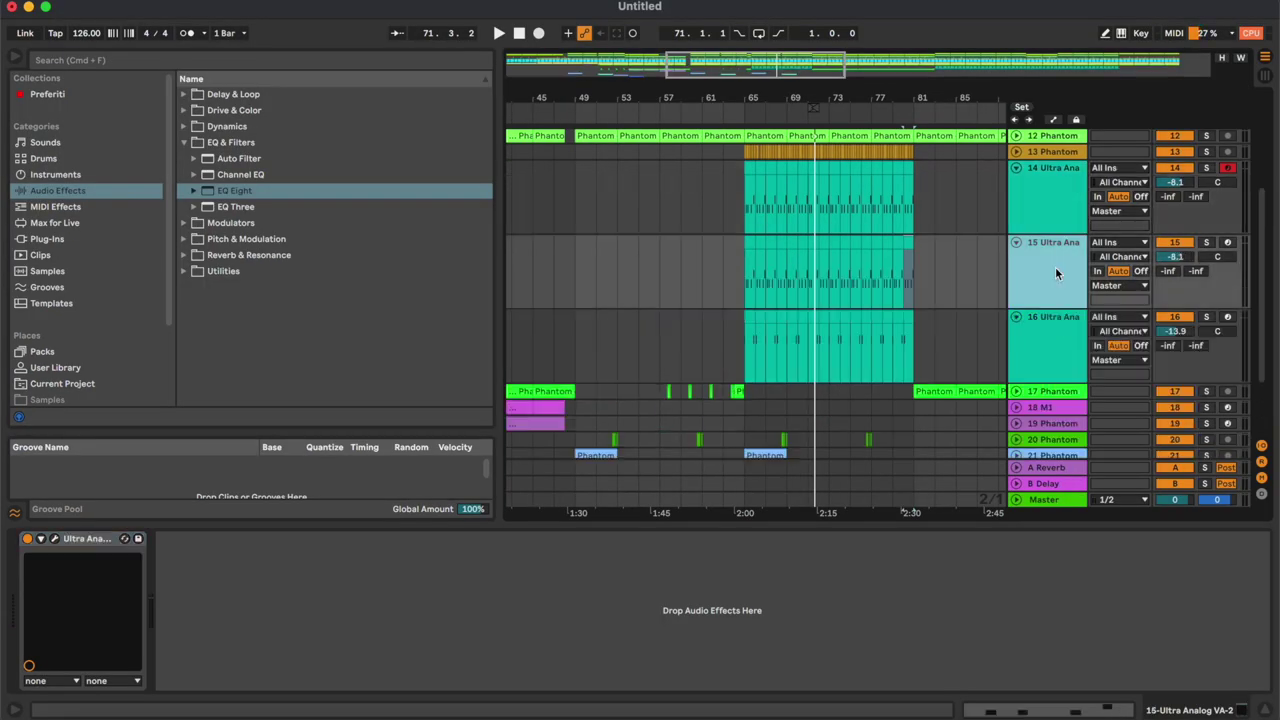
Loop bar 71 and play back the duplicated Ultra Analog track 15 in solo.
left_click(810, 247)
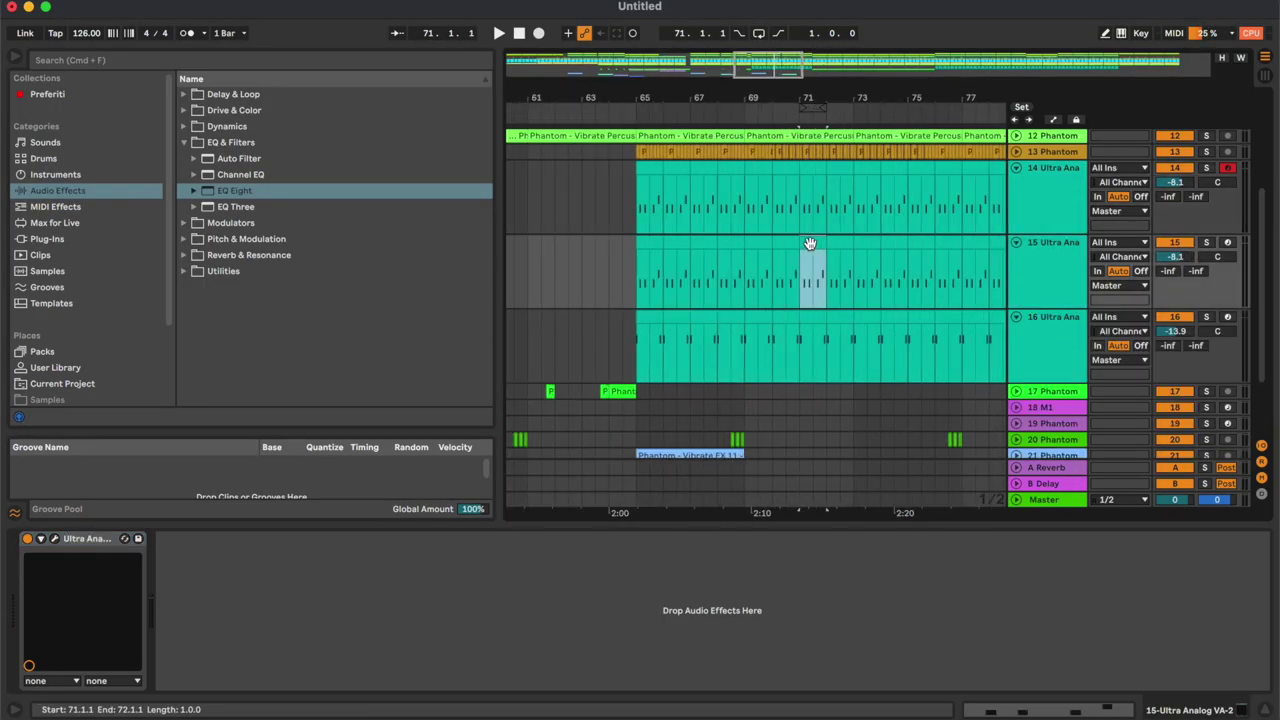
scroll(810, 245, "up", 5)
left_click(1069, 268)
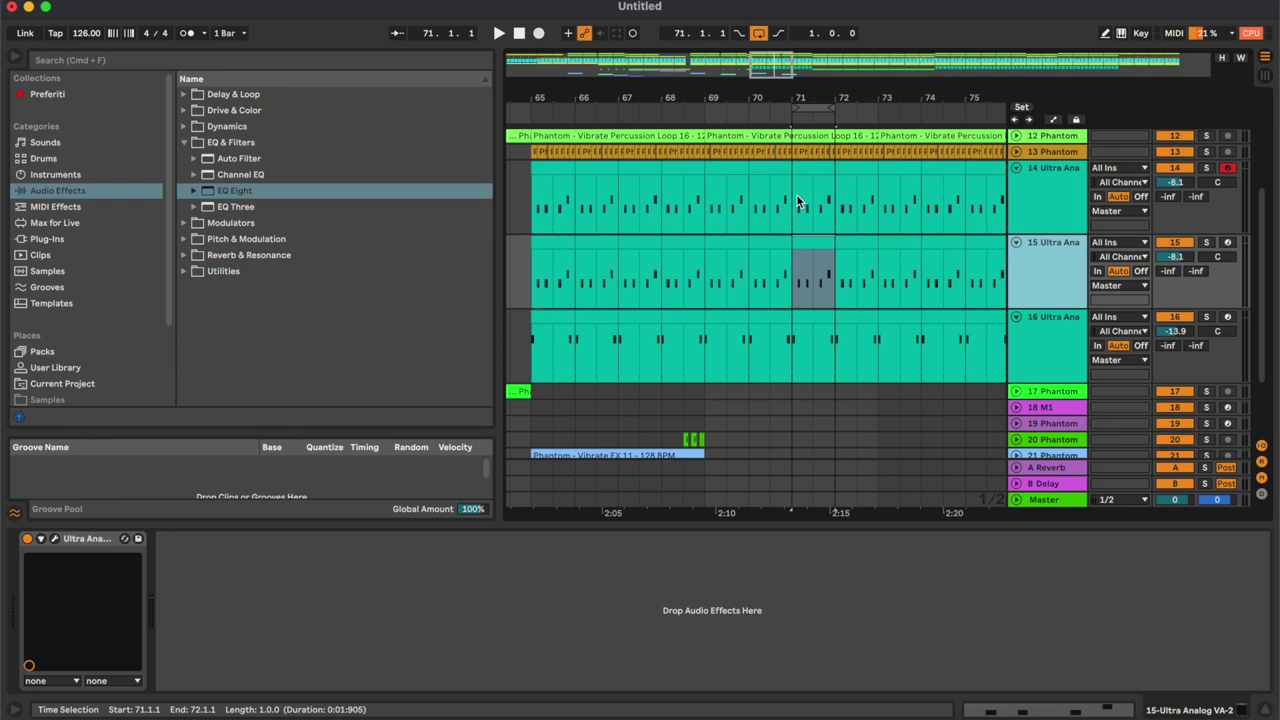
key("space")
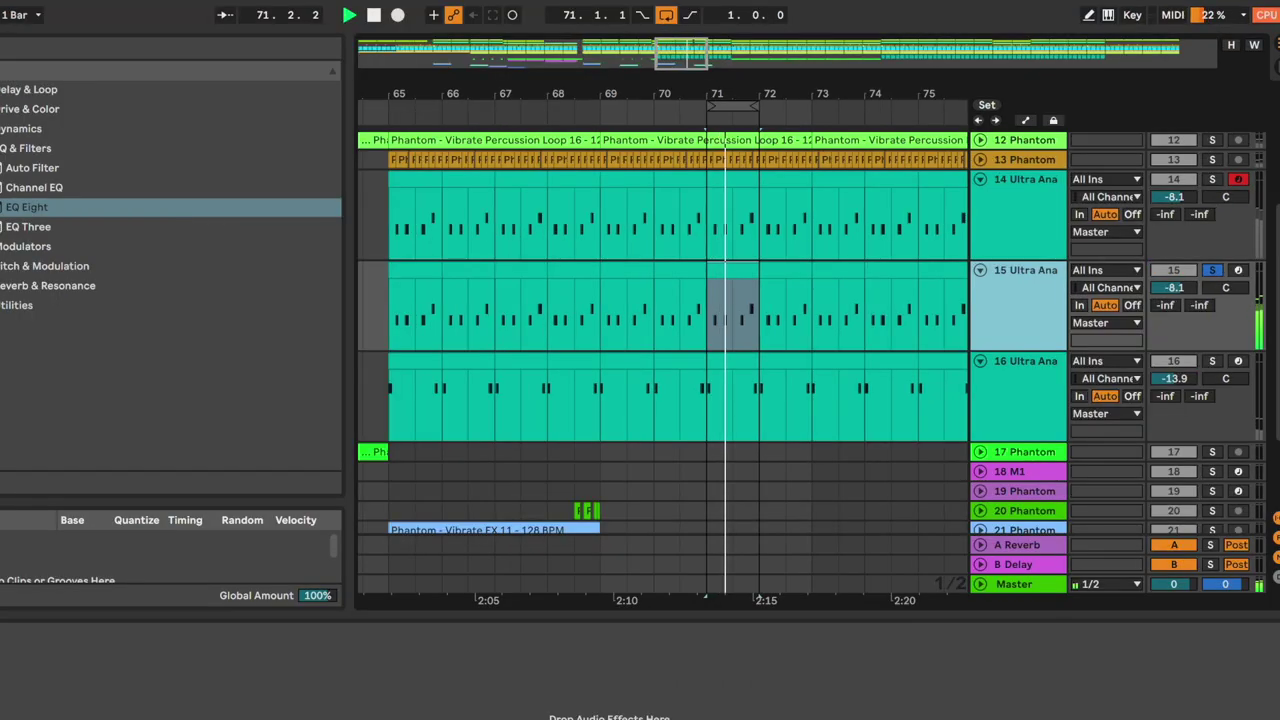
Load the program 34. Steel Drum Perc from the Keys bank in track 15's Ultra Analog.
left_click(55, 539)
left_click(566, 453)
left_click(582, 452)
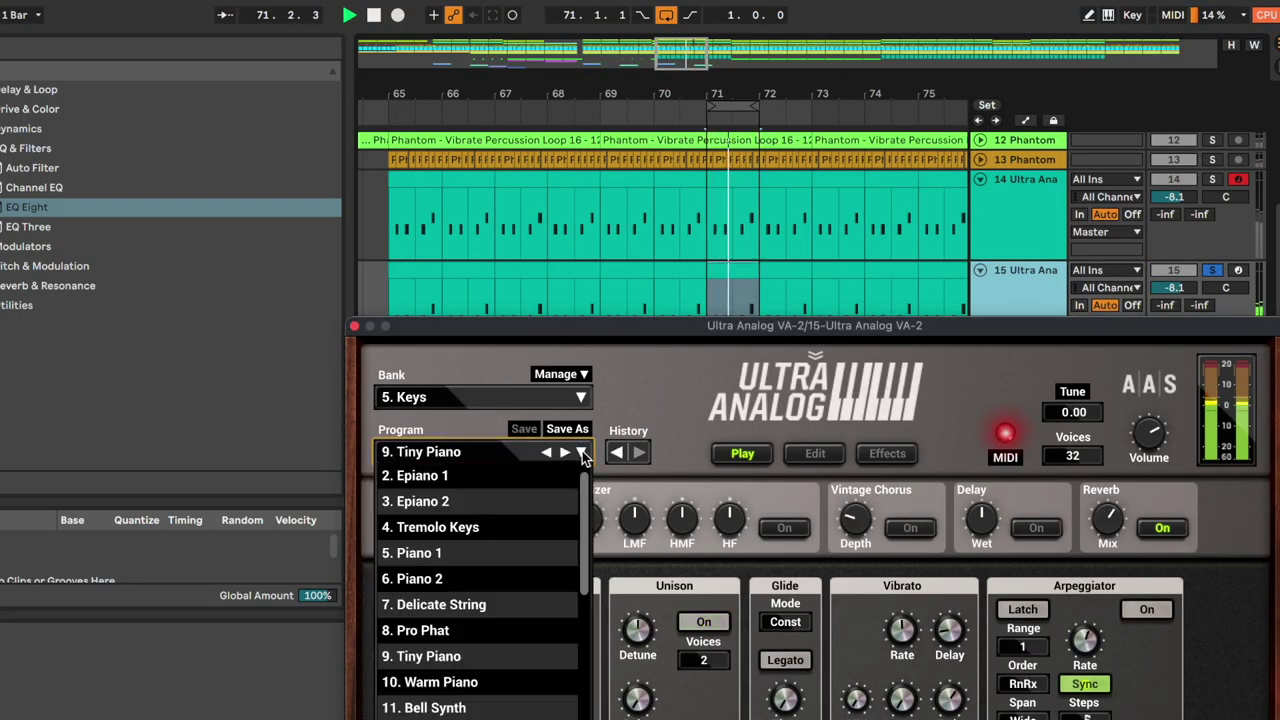
left_click(500, 715)
left_click(581, 452)
scroll(478, 600, "down", 5)
left_click(480, 718)
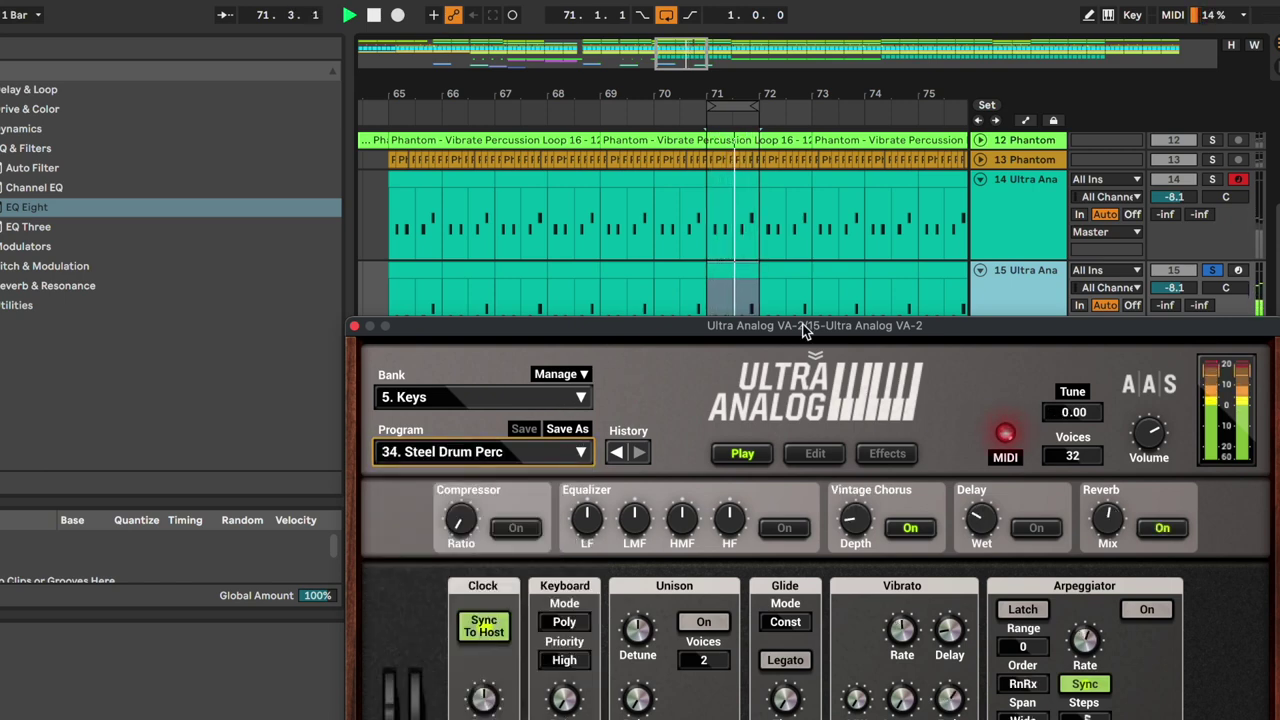
Balance track 15 against track 14 at -11.0 dB, switch its program to 35. Techno Pizz, clear the solos and close the synth window.
left_click(1214, 179)
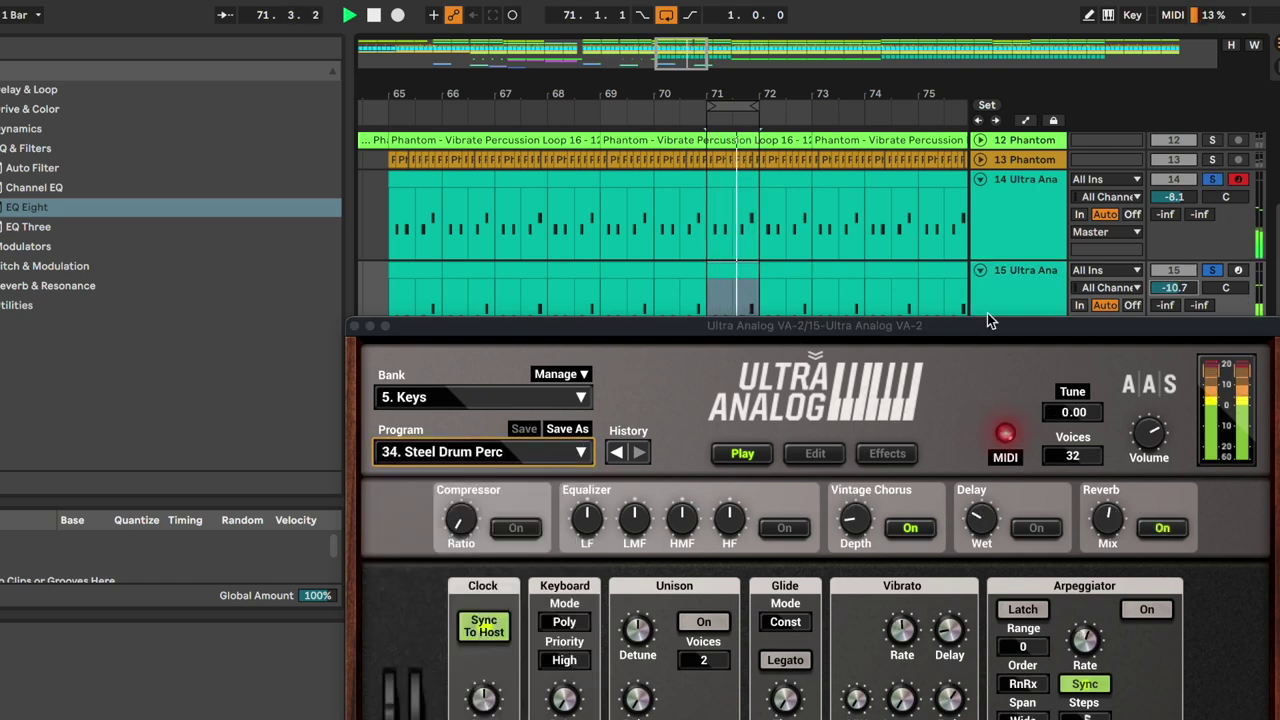
left_click(564, 455)
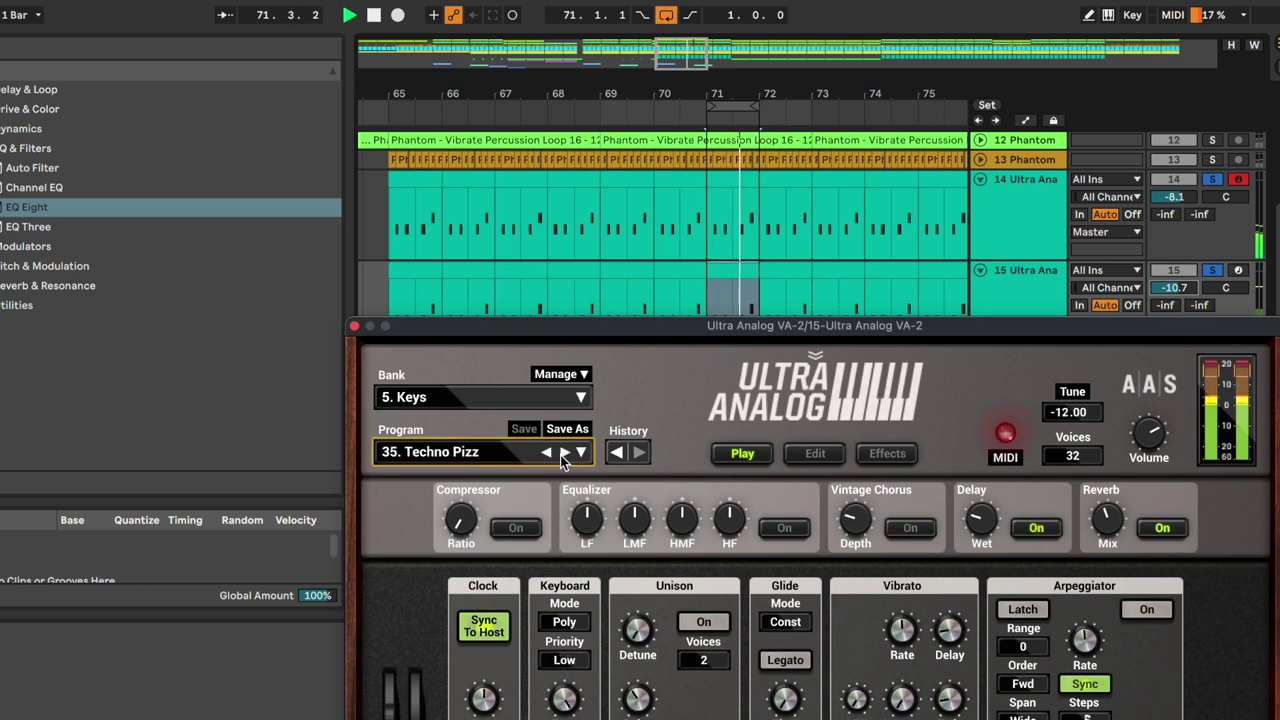
left_click(1214, 271)
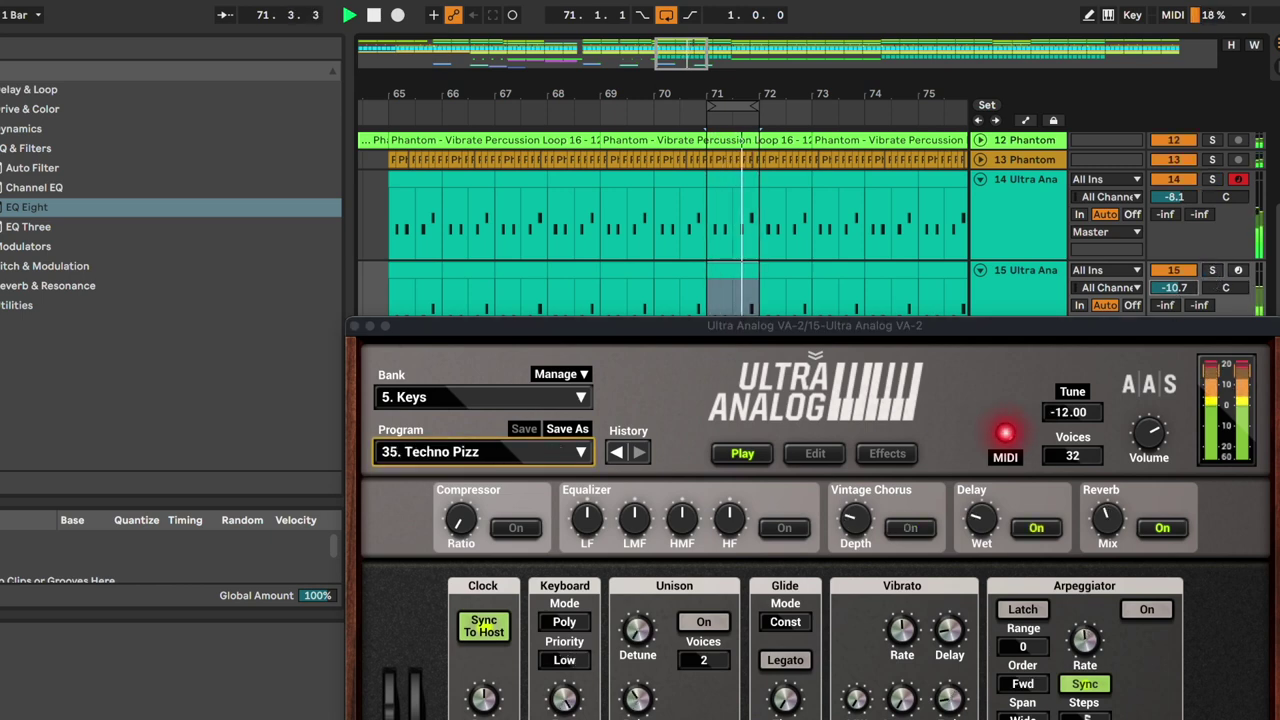
left_click(355, 326)
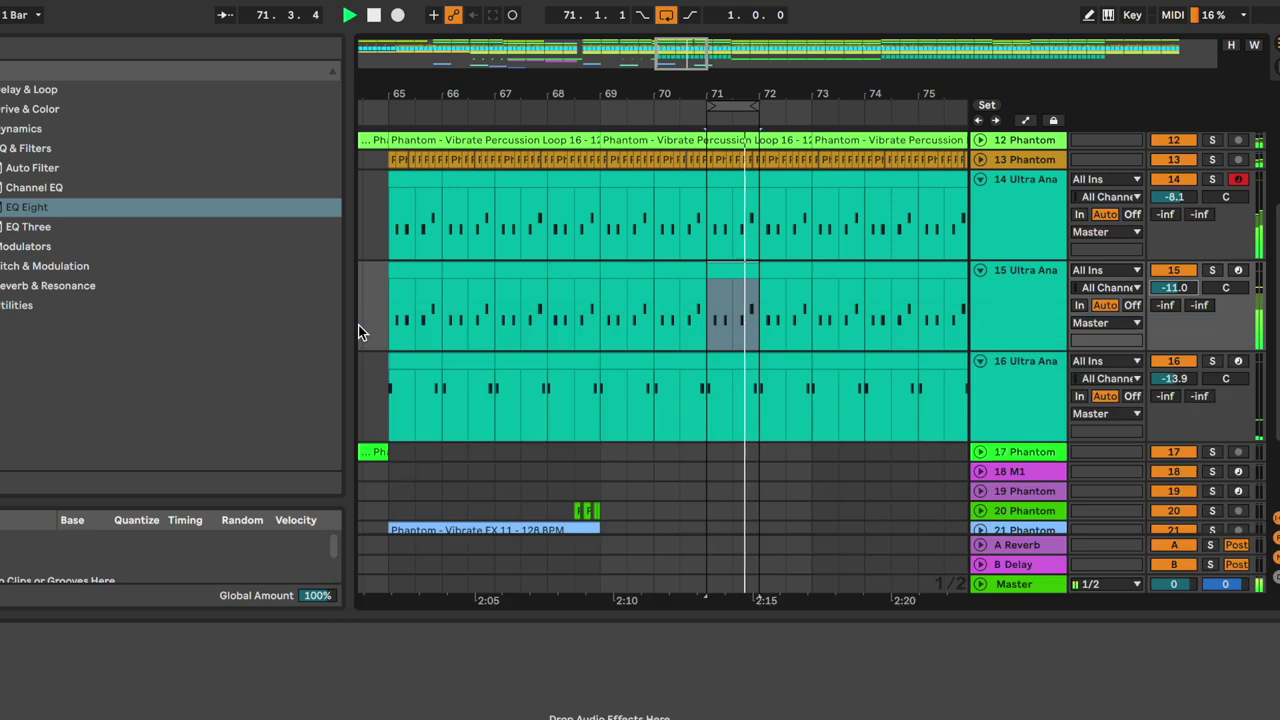
Insert an EQ Eight on track 15 and make band 1 a low cut at 50.5 Hz.
double_click(14, 207)
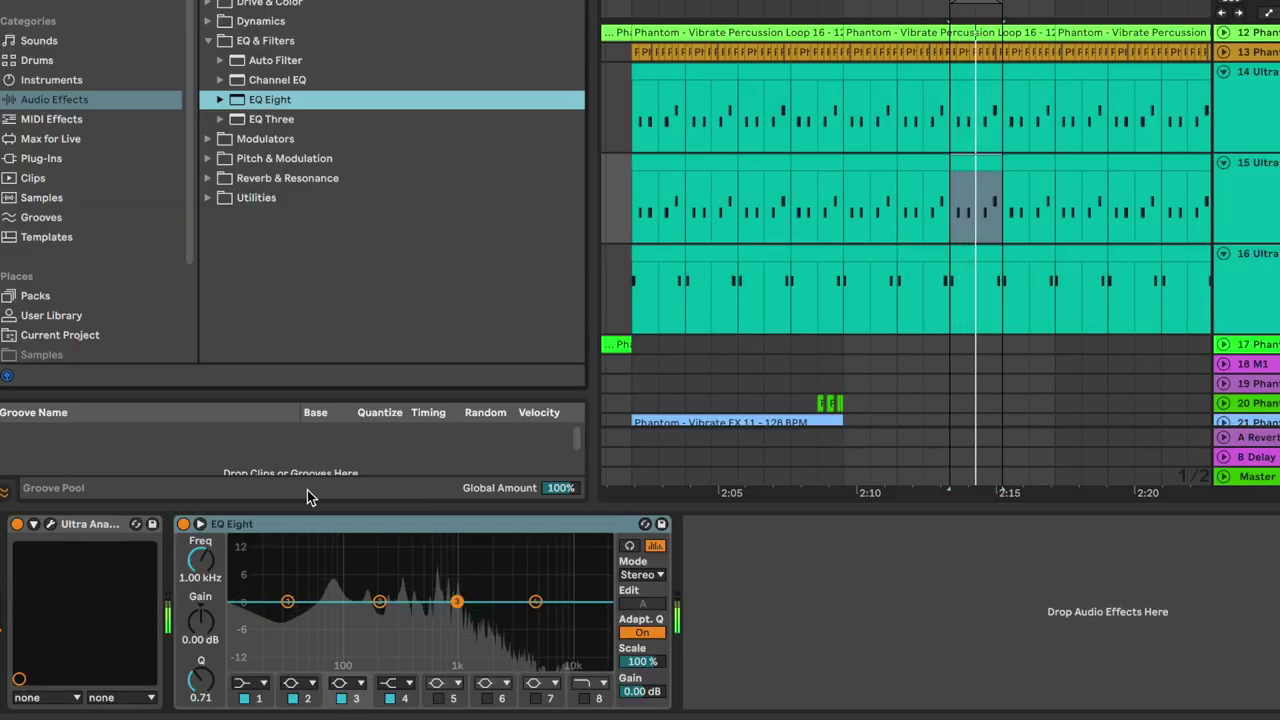
left_click(264, 684)
left_click(264, 576)
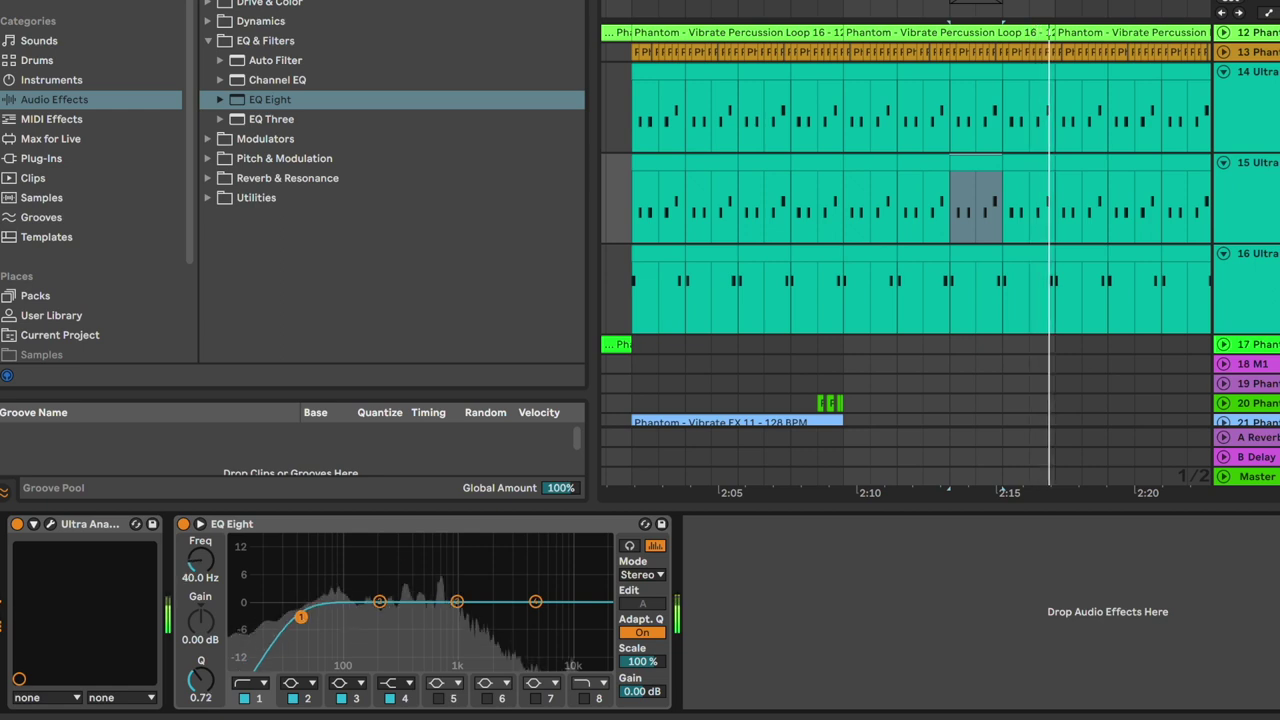
Bring up track 16's device chain, then hide the device view to enlarge the arrangement.
left_click(978, 291)
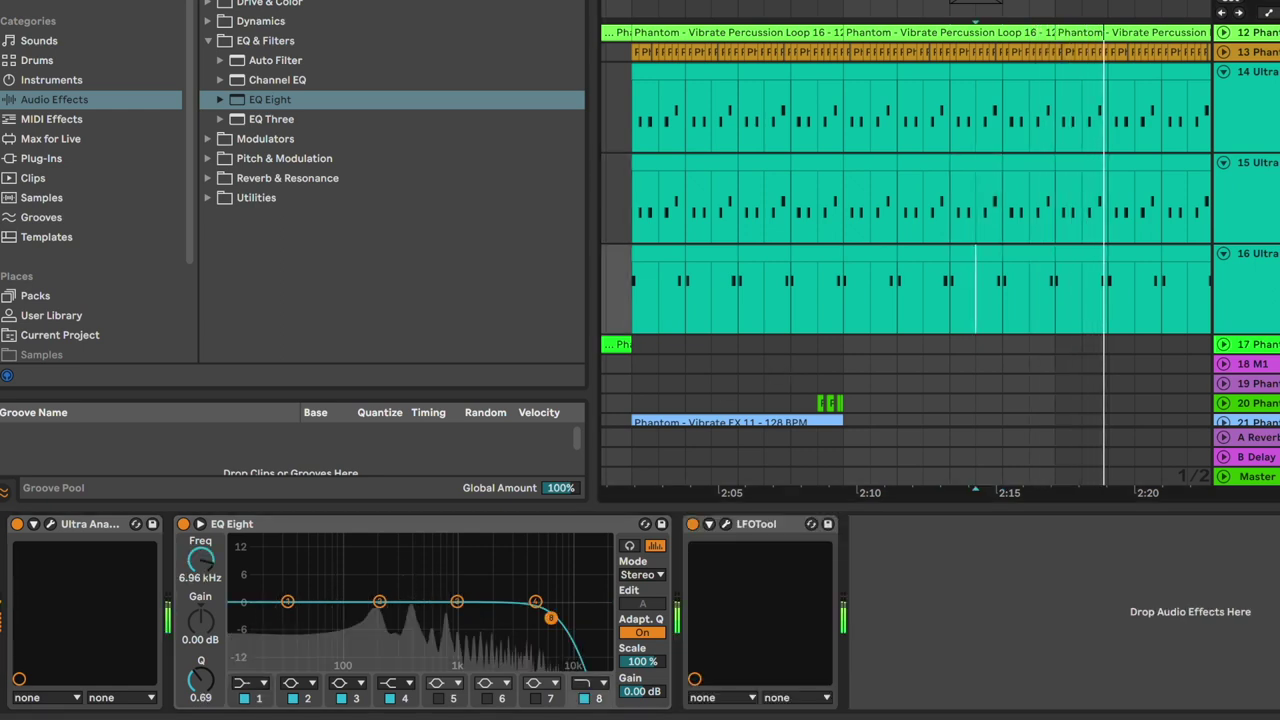
left_click(1262, 256)
key("super+alt+l")
left_click(1162, 431)
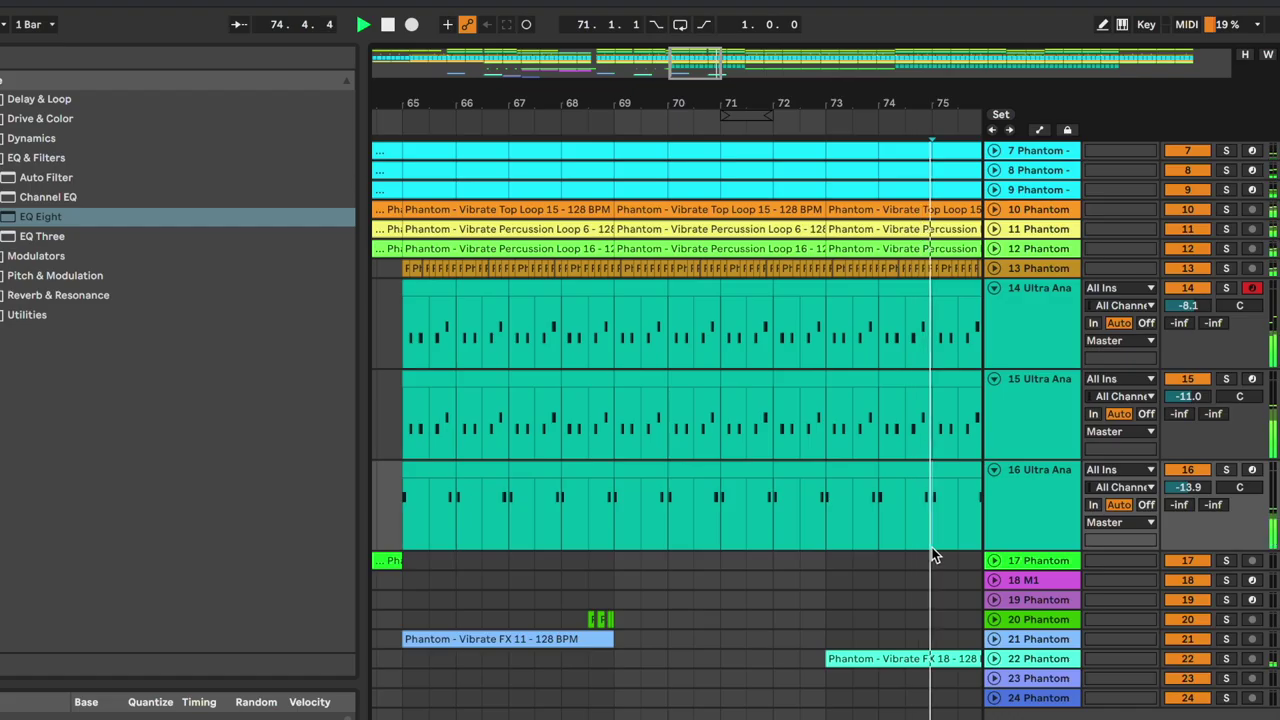
Fold the three Ultra Analog tracks 14 to 16 and play the end of the drop from bar 77.
key("minus")
key("minus")
key("minus")
key("minus")
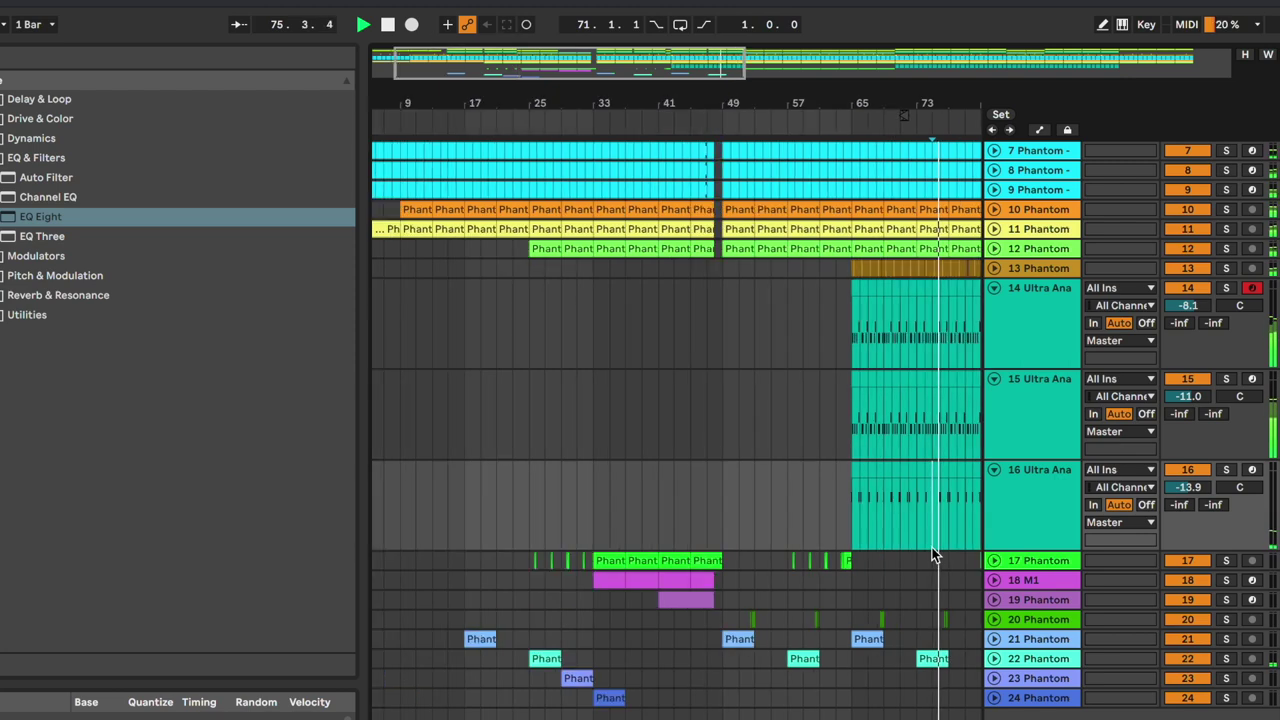
scroll(932, 547, "right", 4)
scroll(932, 547, "up", 2)
left_click(1041, 416)
left_click(1037, 547, "shift")
key("u")
left_click(782, 549)
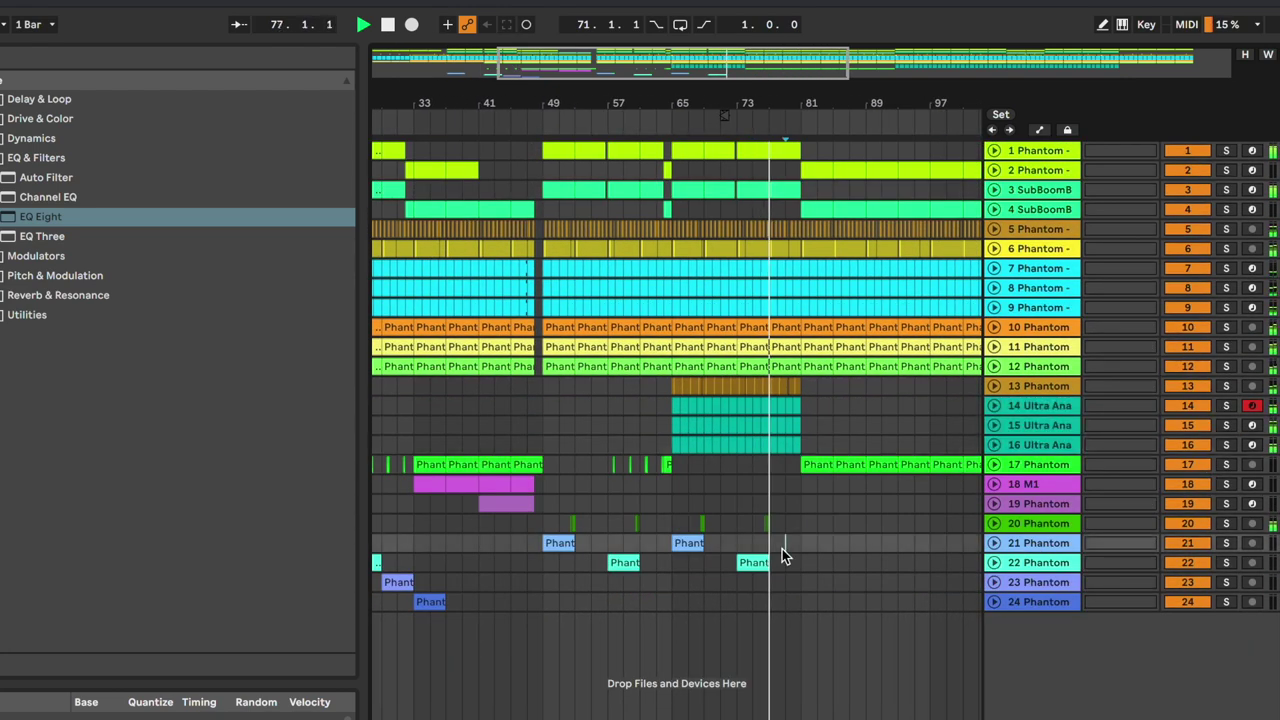
left_click(766, 496)
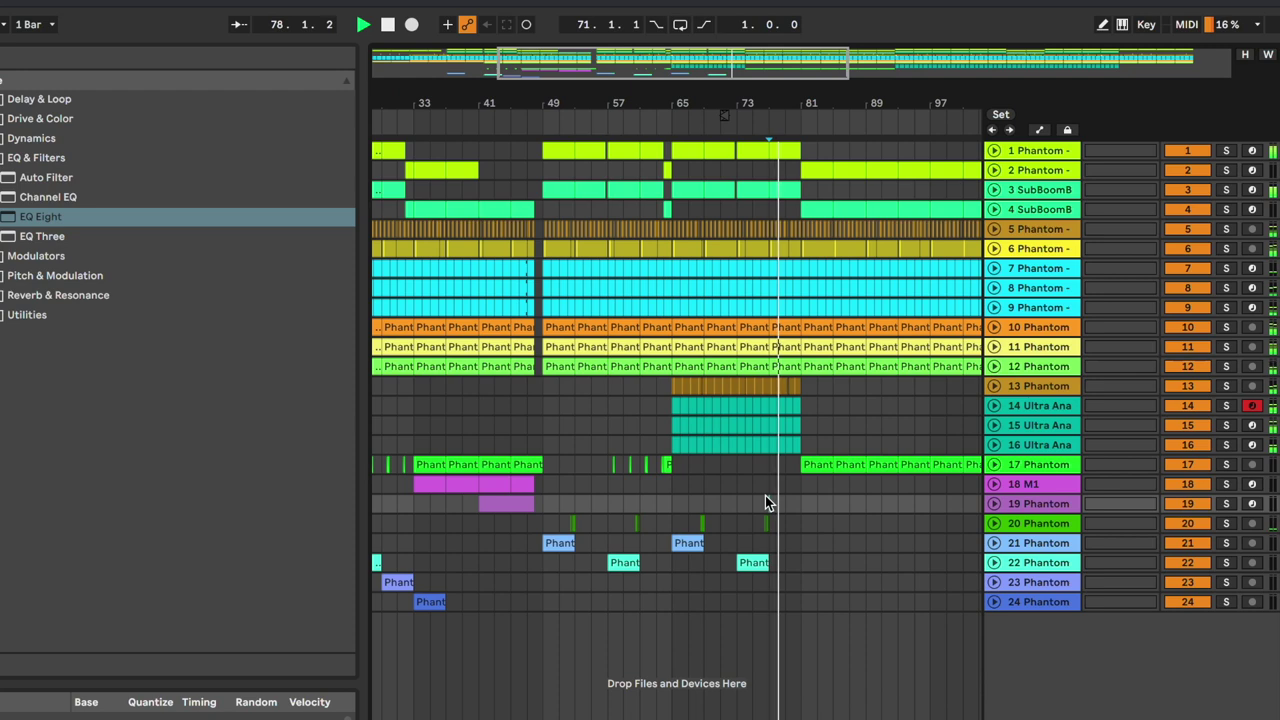
Copy the LFOTool device from track 16 to the end of track 15's device chain.
left_click(865, 428)
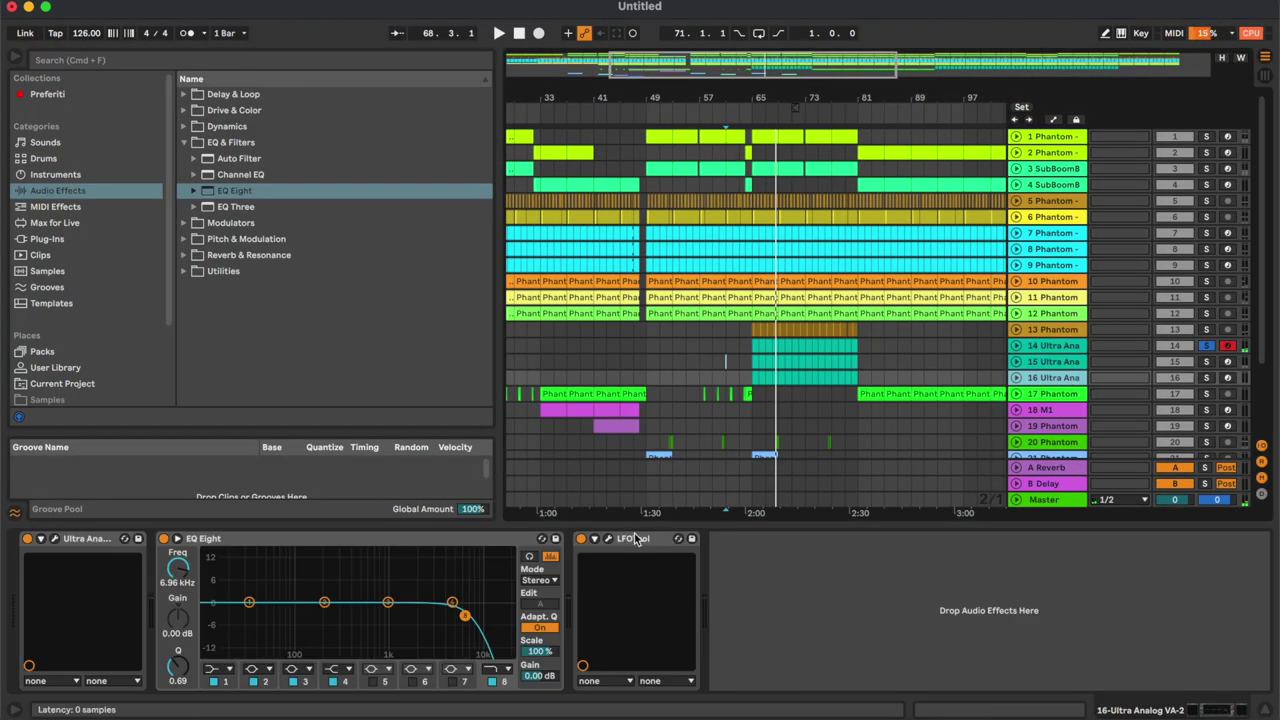
left_click(638, 539)
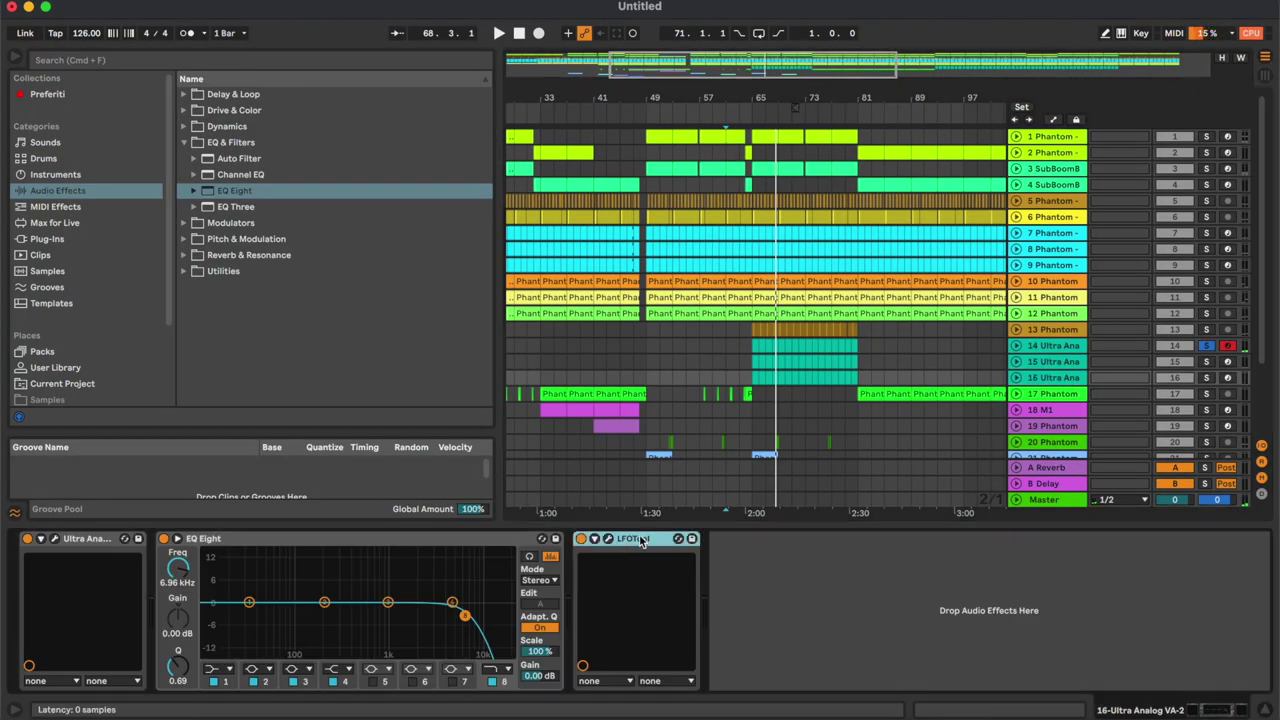
left_click(1063, 346)
left_click(1063, 378)
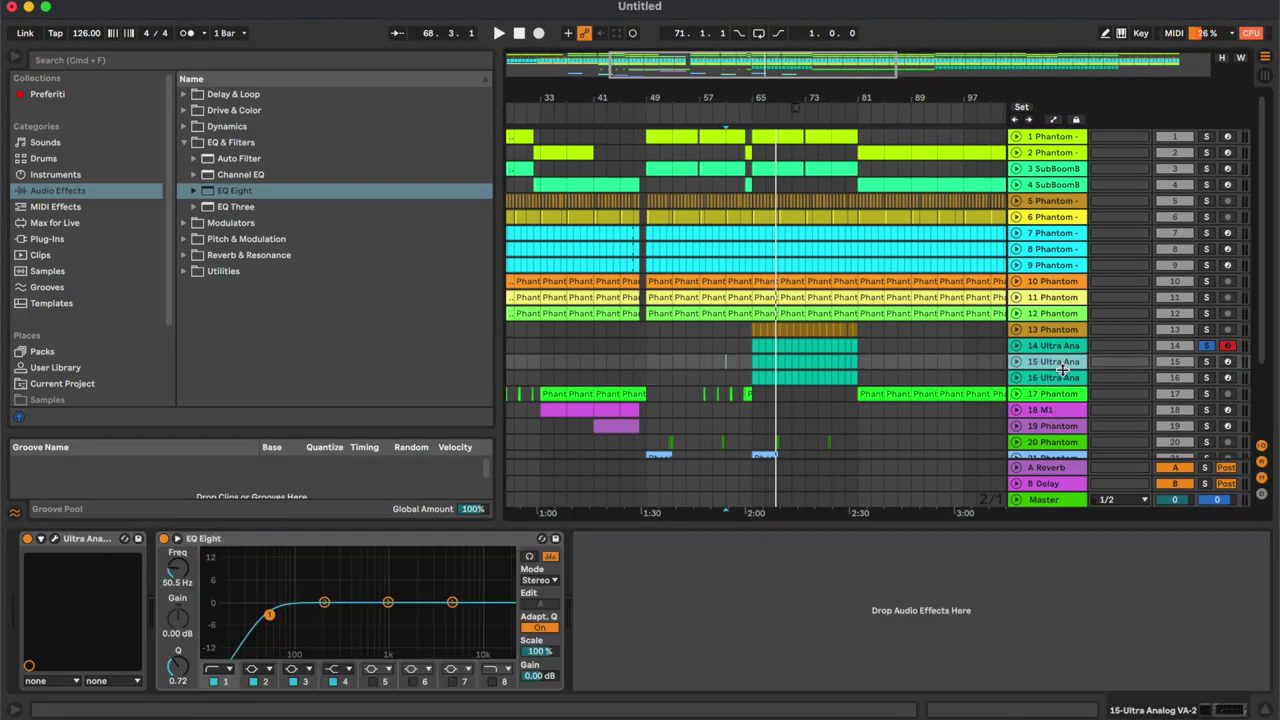
left_click(1050, 362)
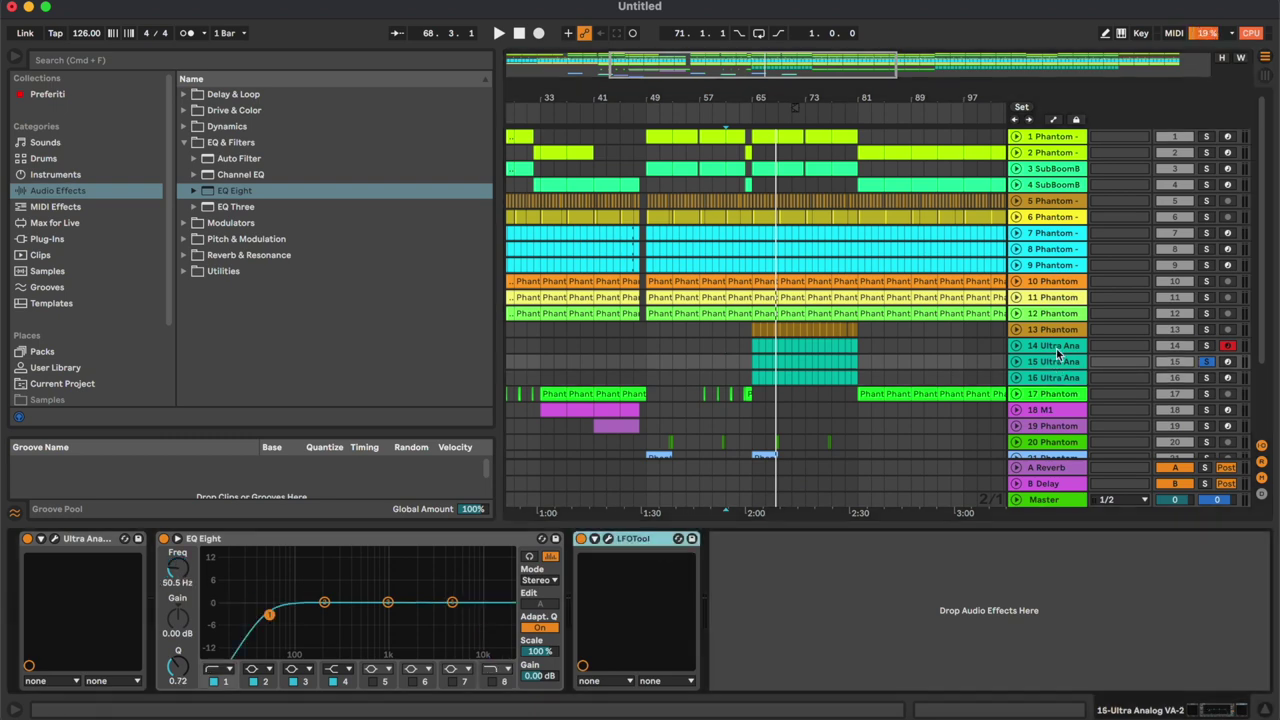
Group the three Ultra Analog tracks as "synths" and, during soloed playback, lower track 16's volume to -11.9 dB.
left_click(1057, 378)
key("super+g")
key("super+r")
type("synth")
key("space")
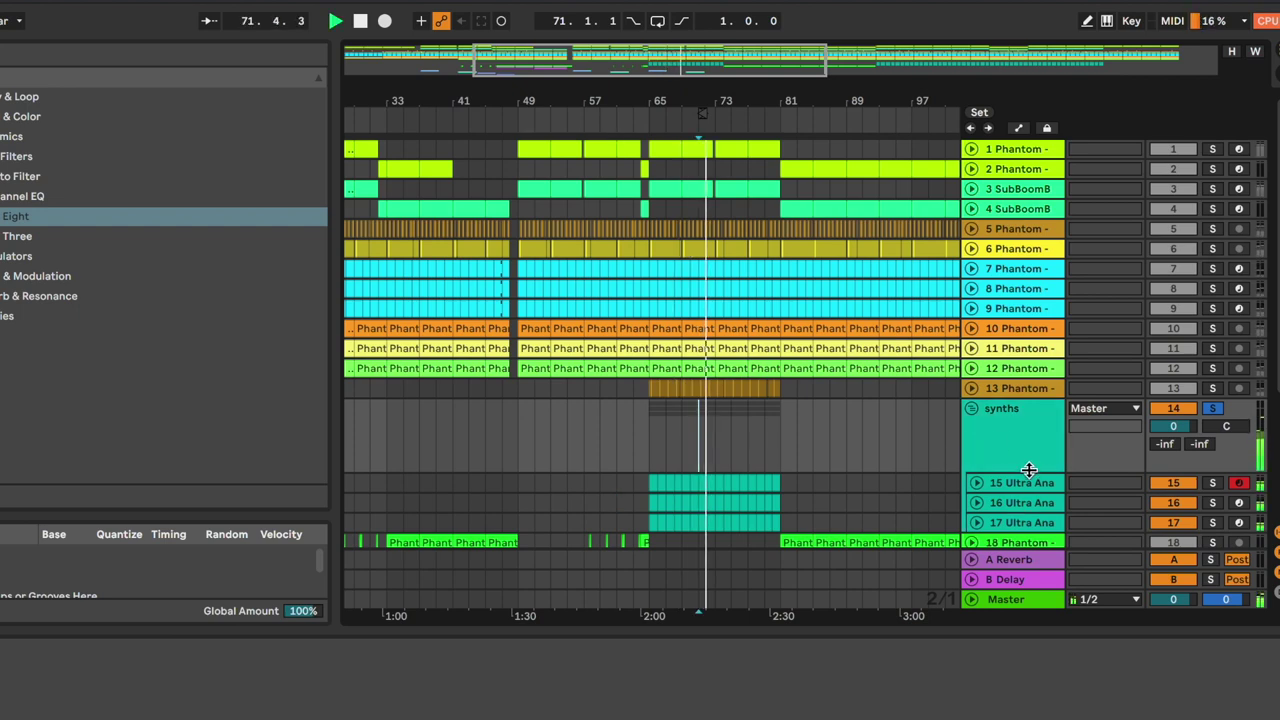
left_click(978, 503)
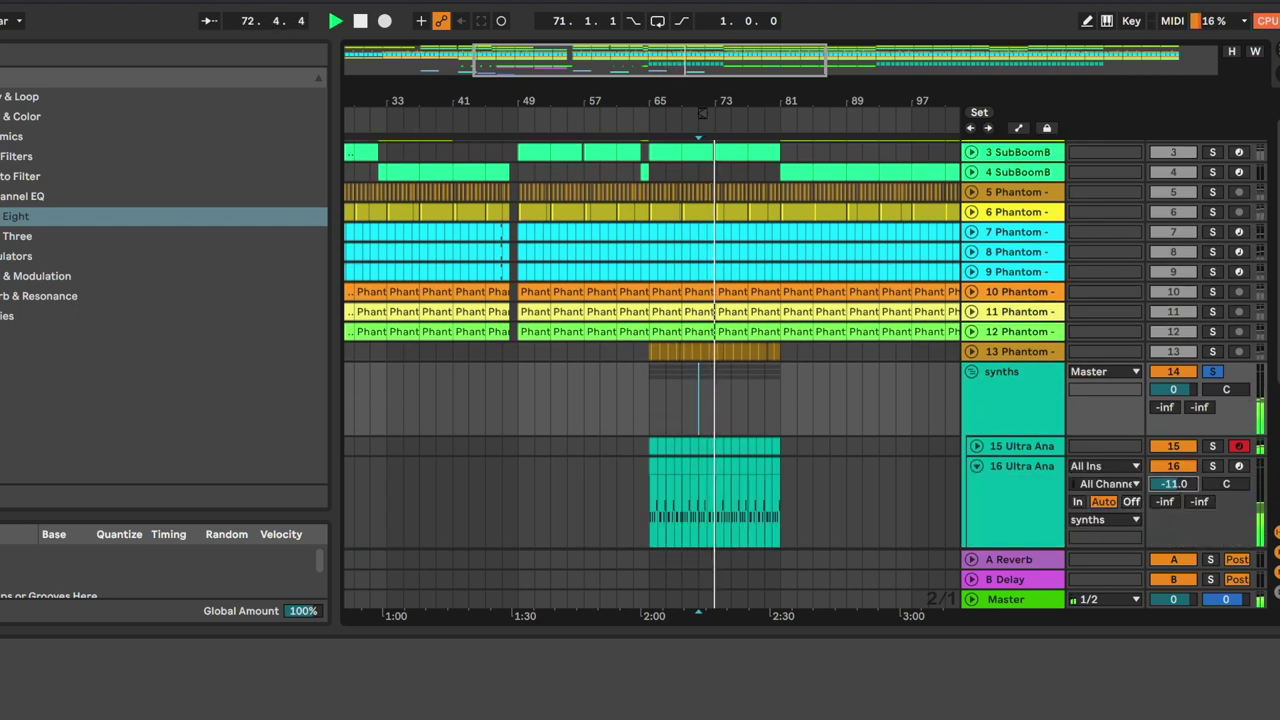
Insert an EQ Eight on the synths group with band 1 as a low cut at 132 Hz, and fold track 16.
double_click(20, 216)
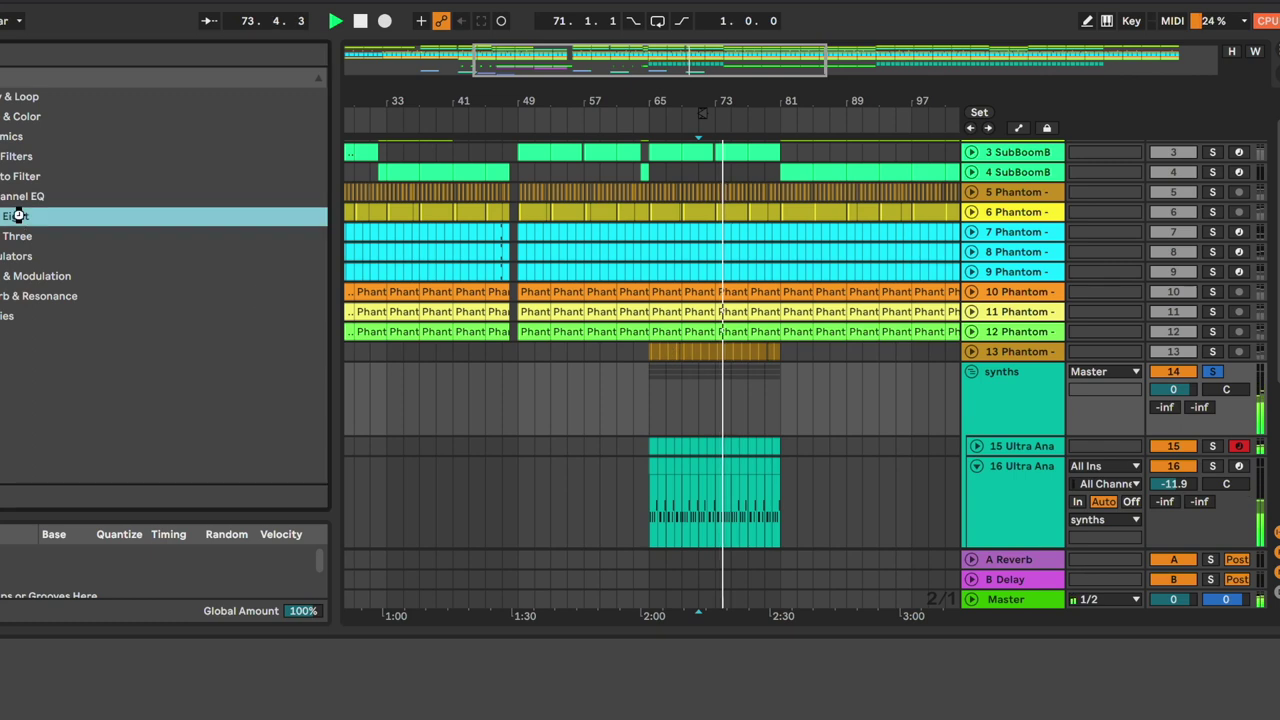
left_click(84, 667)
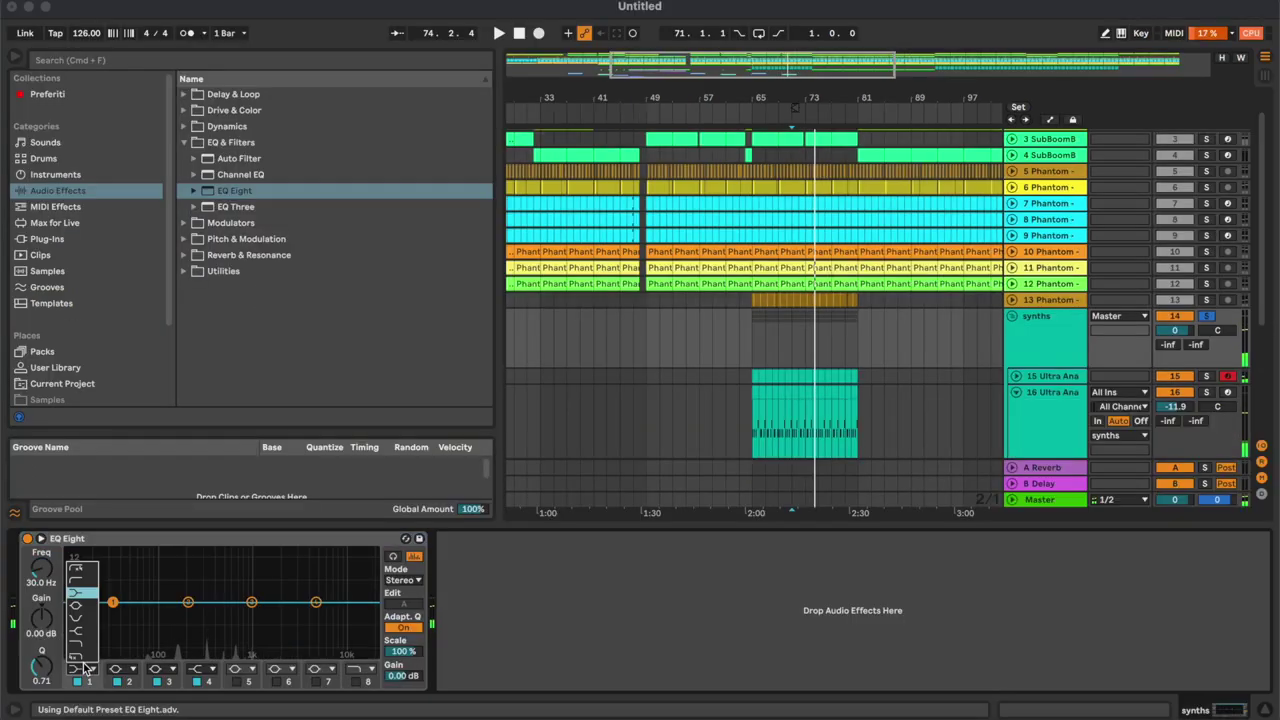
left_click(84, 580)
key("space")
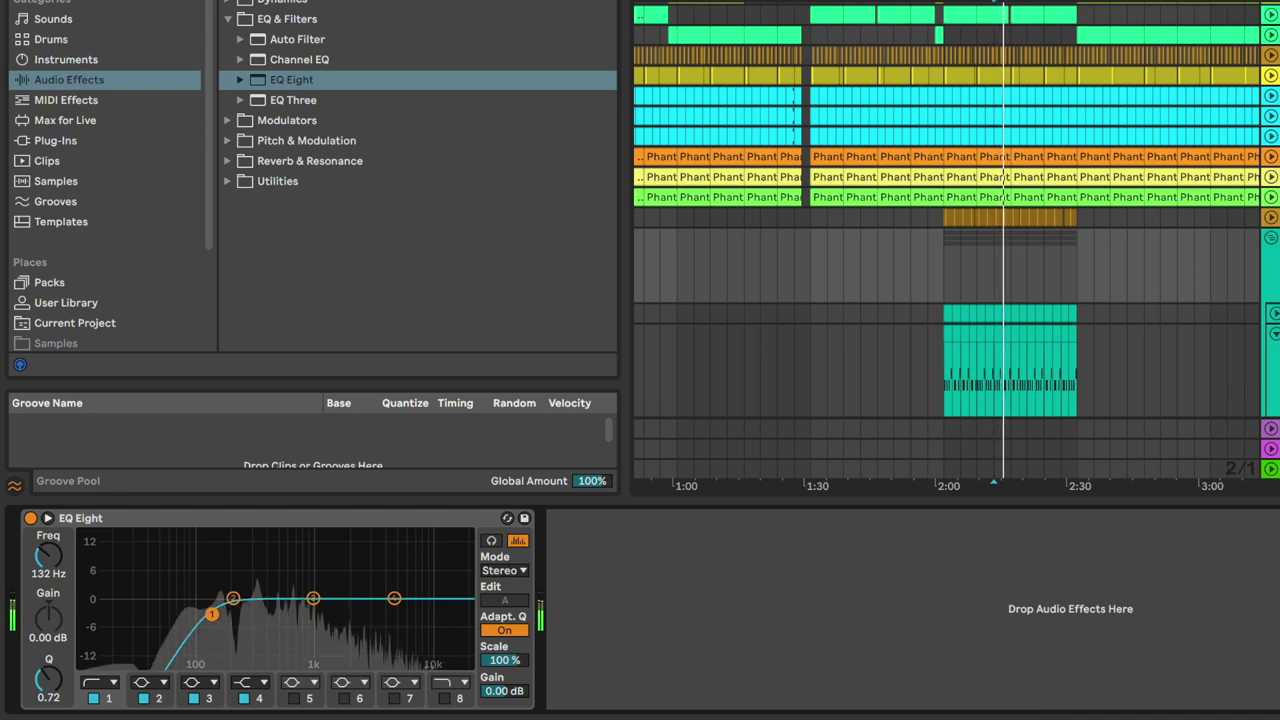
left_click(1274, 334)
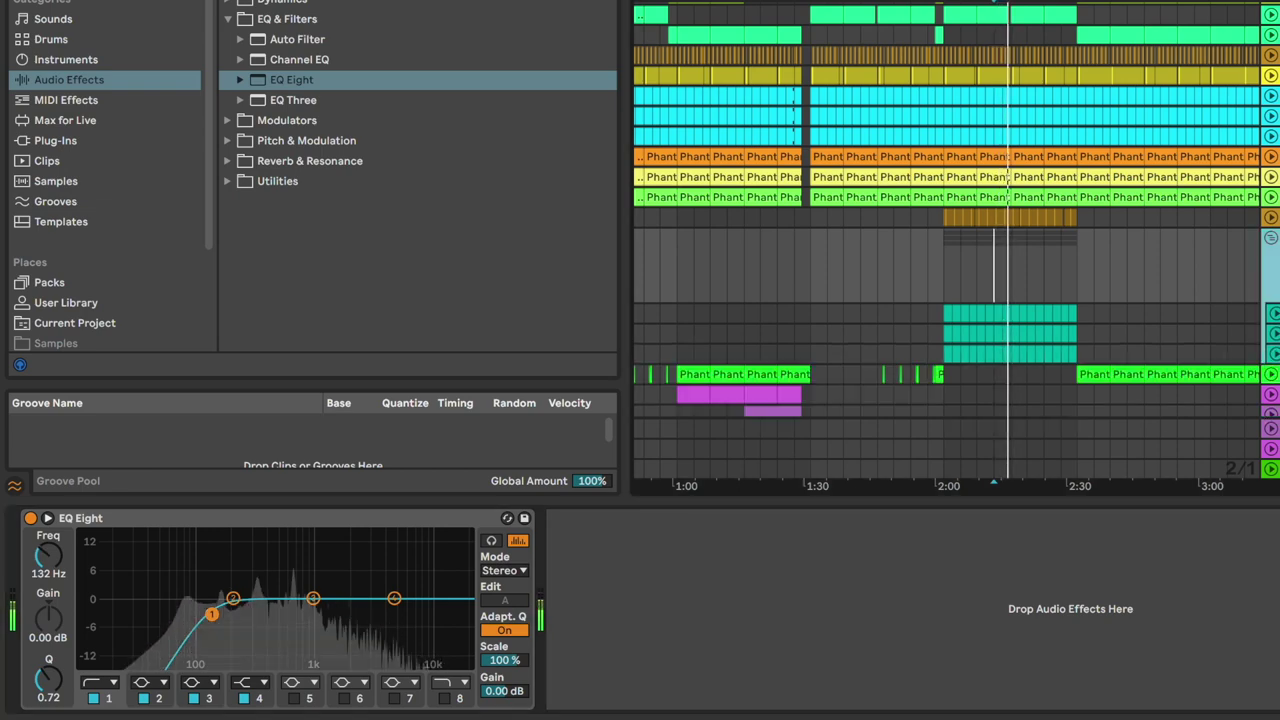
Insert an Auto Filter on the synths group and automate its frequency to dip at bar 65 and rise to 19.9 kHz by bar 81.
double_click(311, 41)
left_click(859, 572)
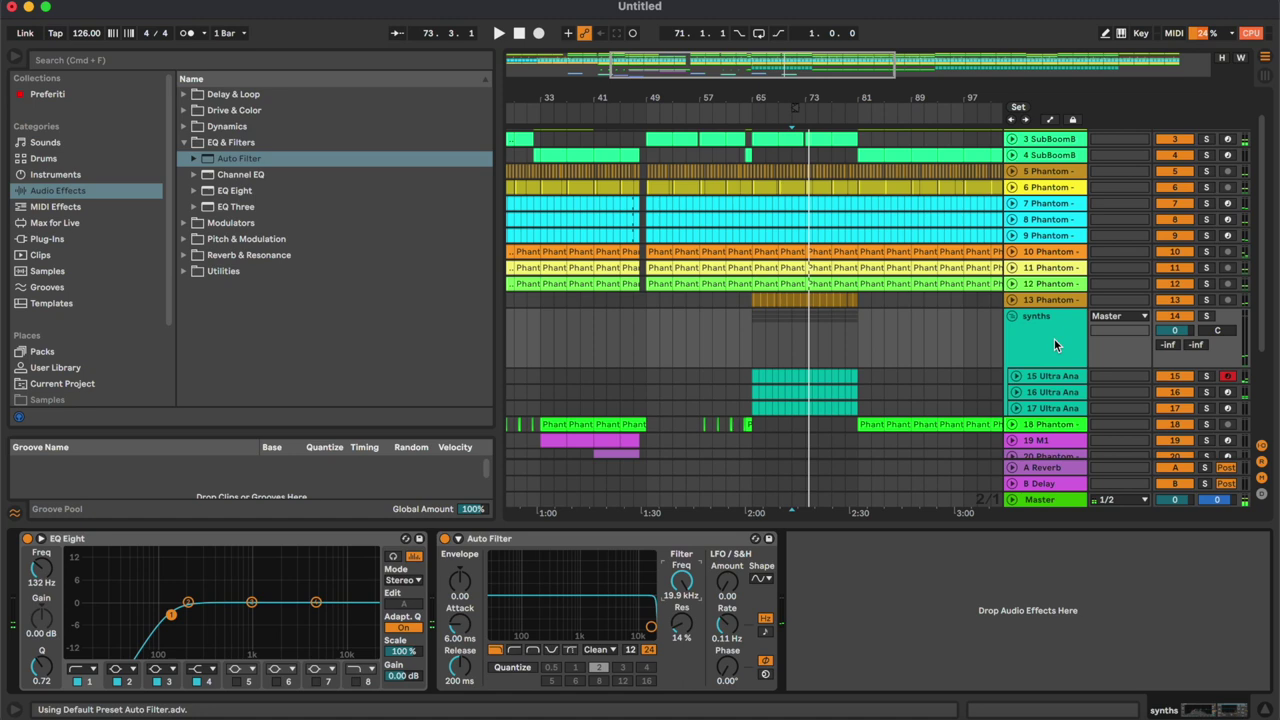
key("a")
left_click(845, 338)
key("plus")
key("plus")
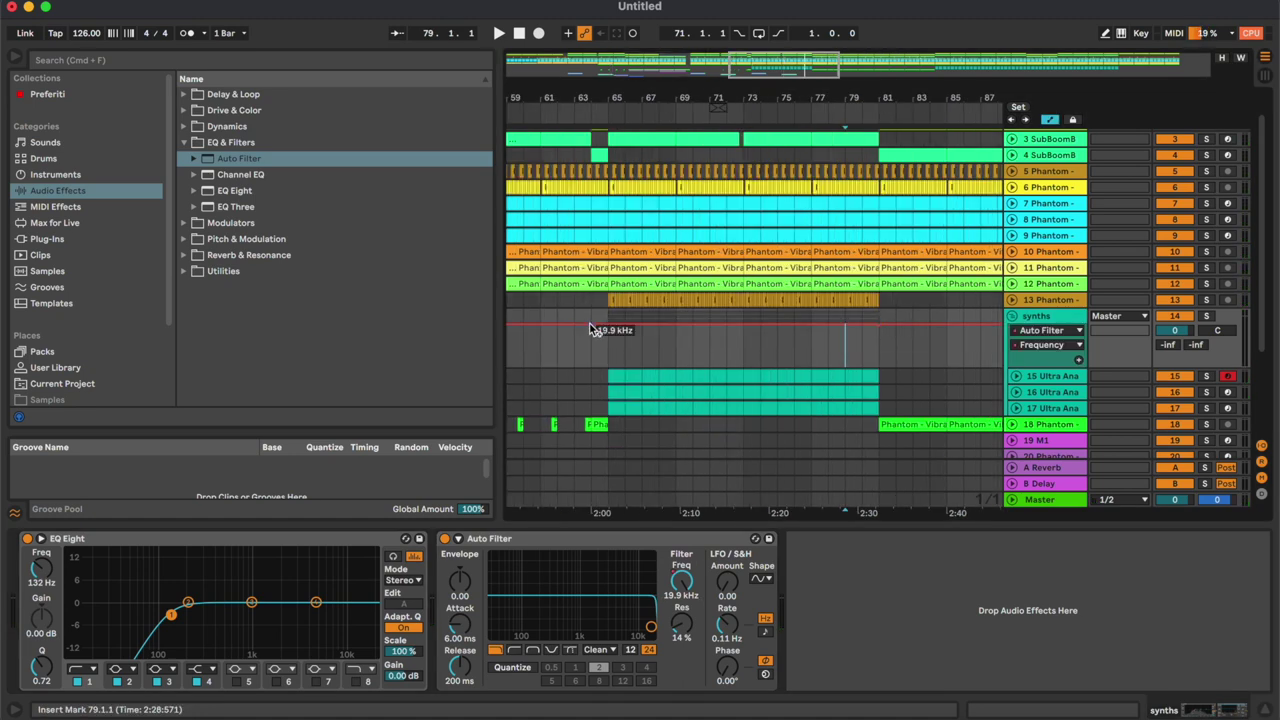
left_click_drag(605, 324, 608, 347)
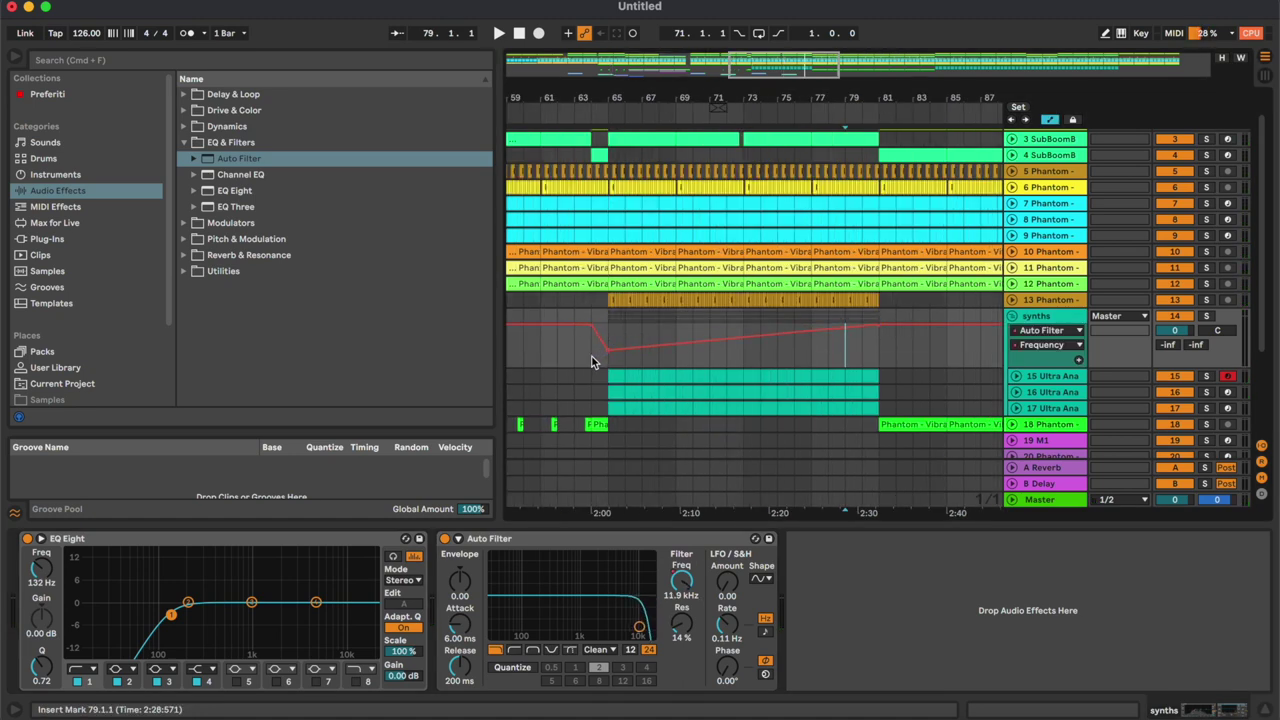
Play back the filter sweep from bar 64, hide the automation and device view, and continue listening from bar 73.
key("space")
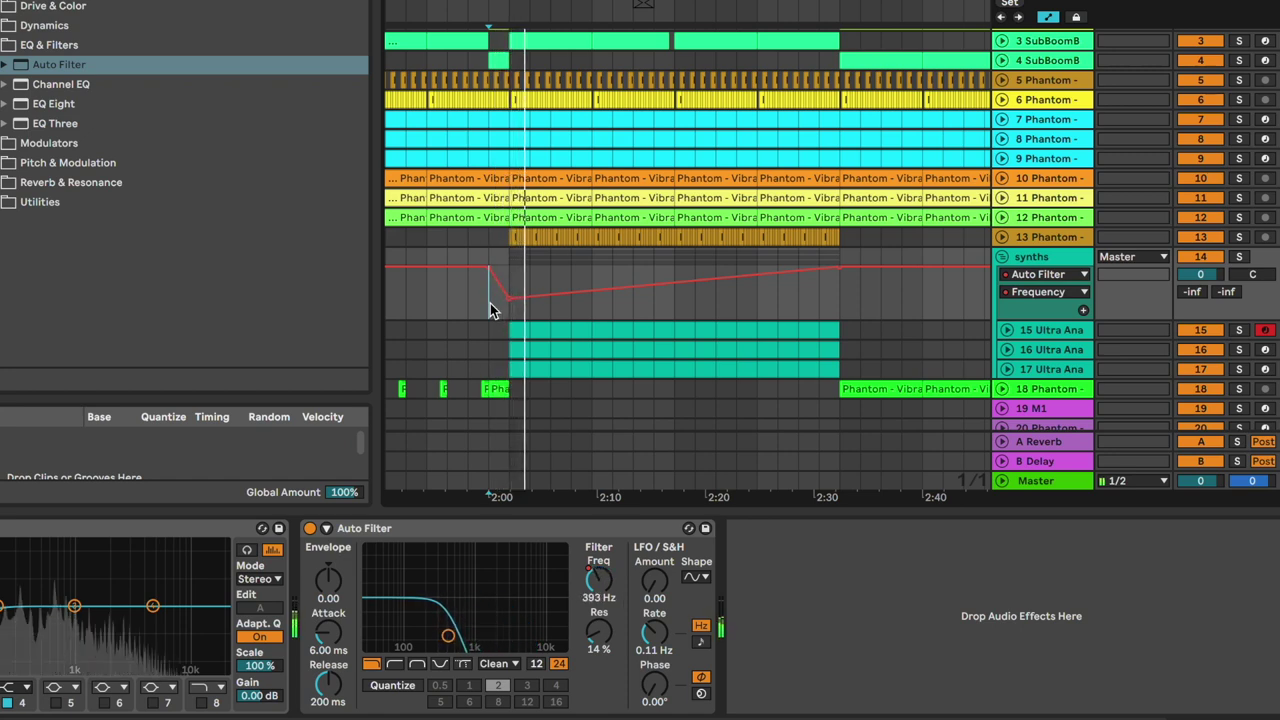
left_click(672, 283)
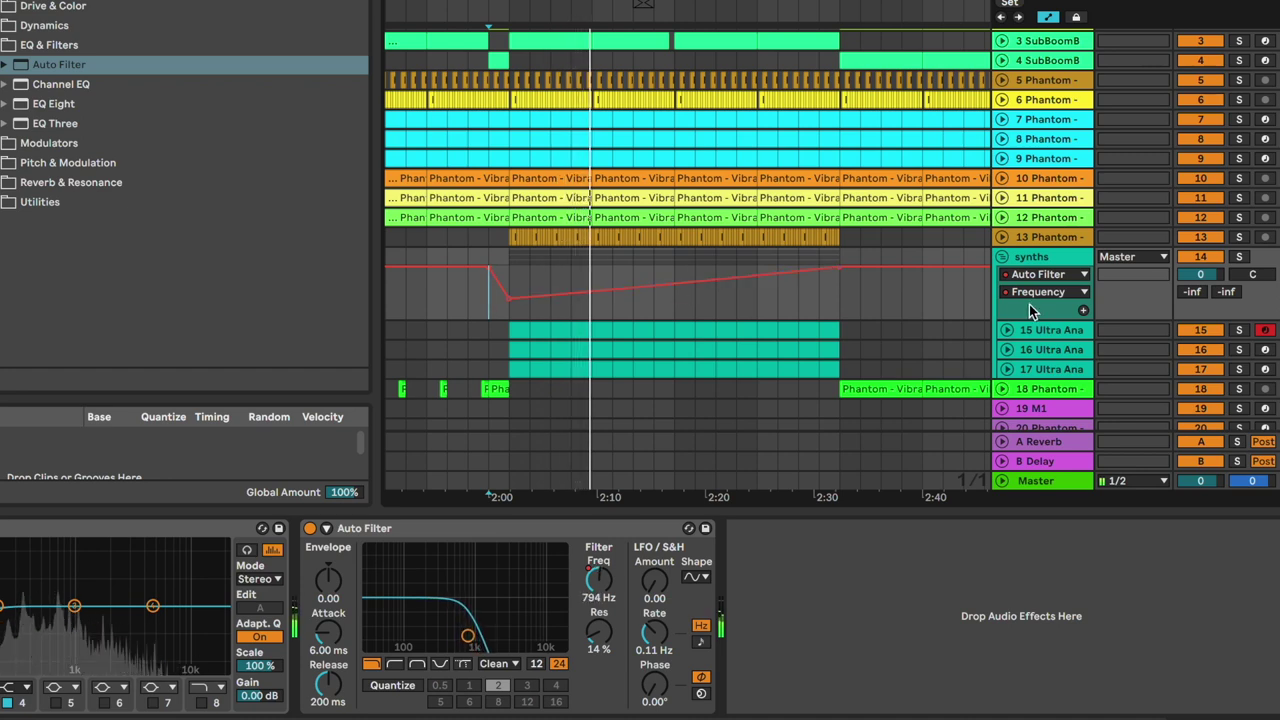
key("a")
scroll(1029, 310, "down", 3)
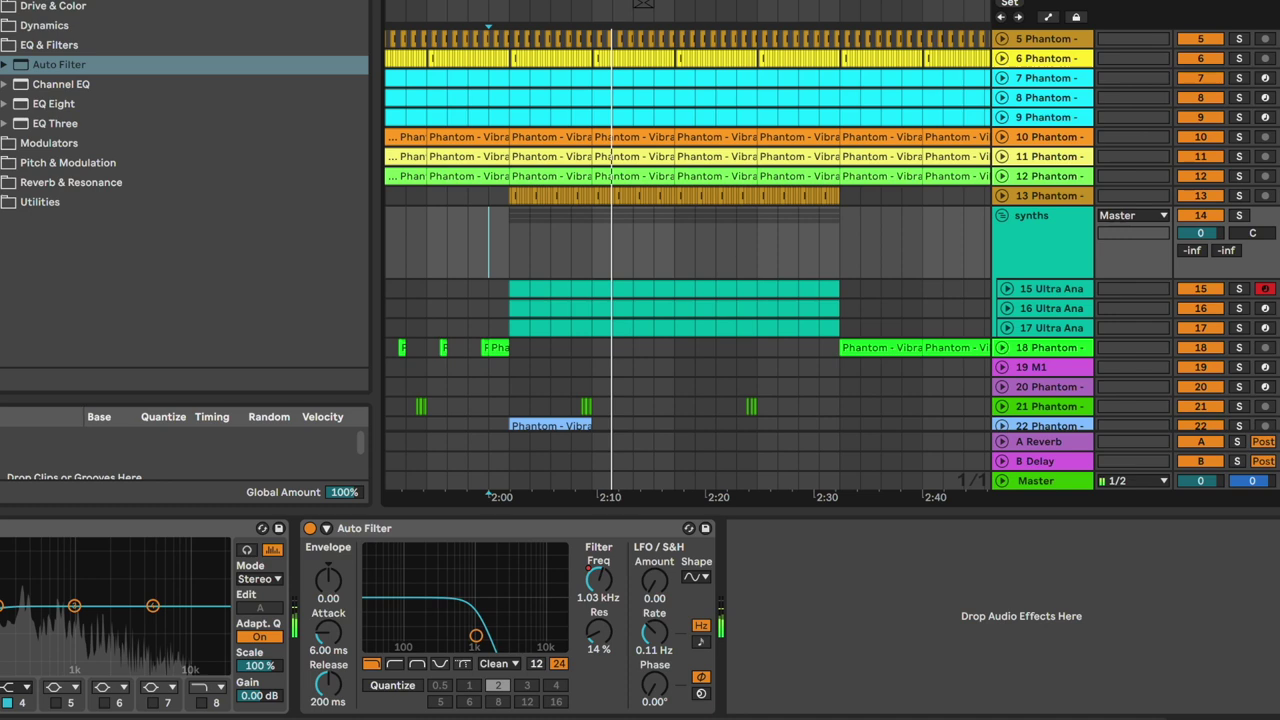
left_click(1268, 718)
left_click(664, 458)
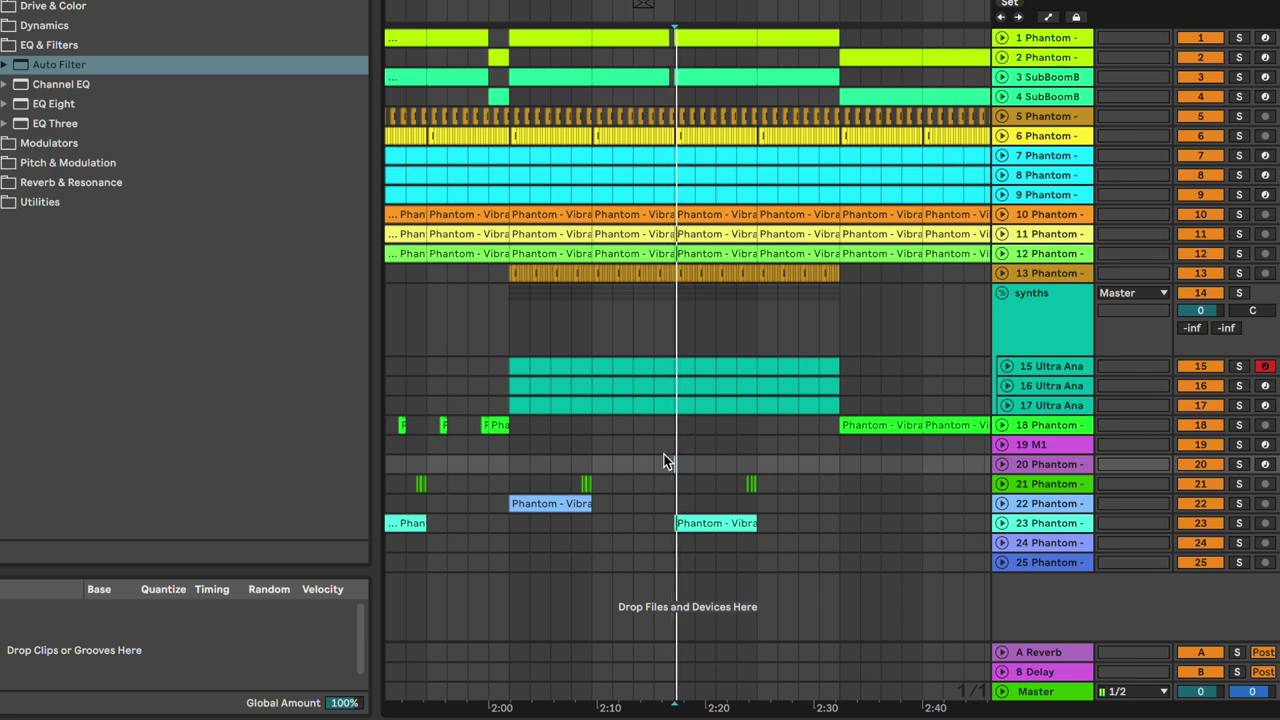
Copy the effect clips on tracks 24 and 25 so they start at bars 77 and 81.
scroll(786, 329, "down", 5)
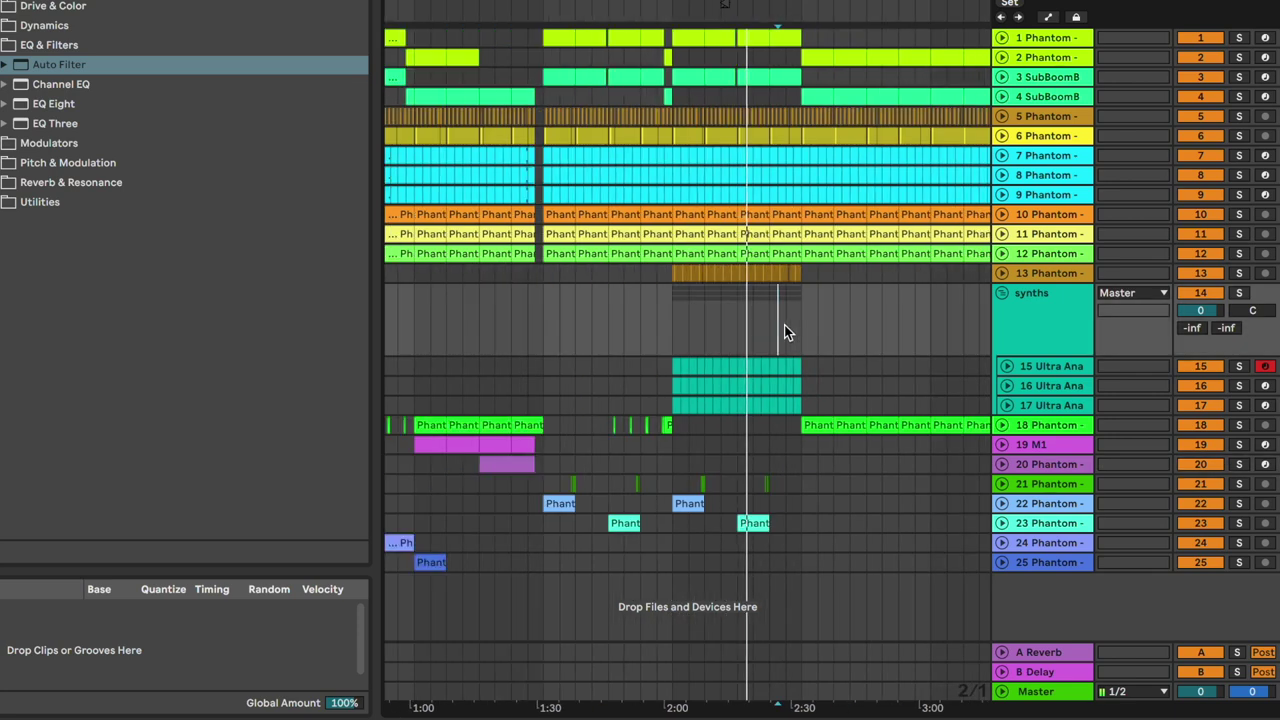
left_click(535, 543)
left_click(557, 562, "shift")
left_click_drag(558, 562, 803, 565)
left_click(781, 471)
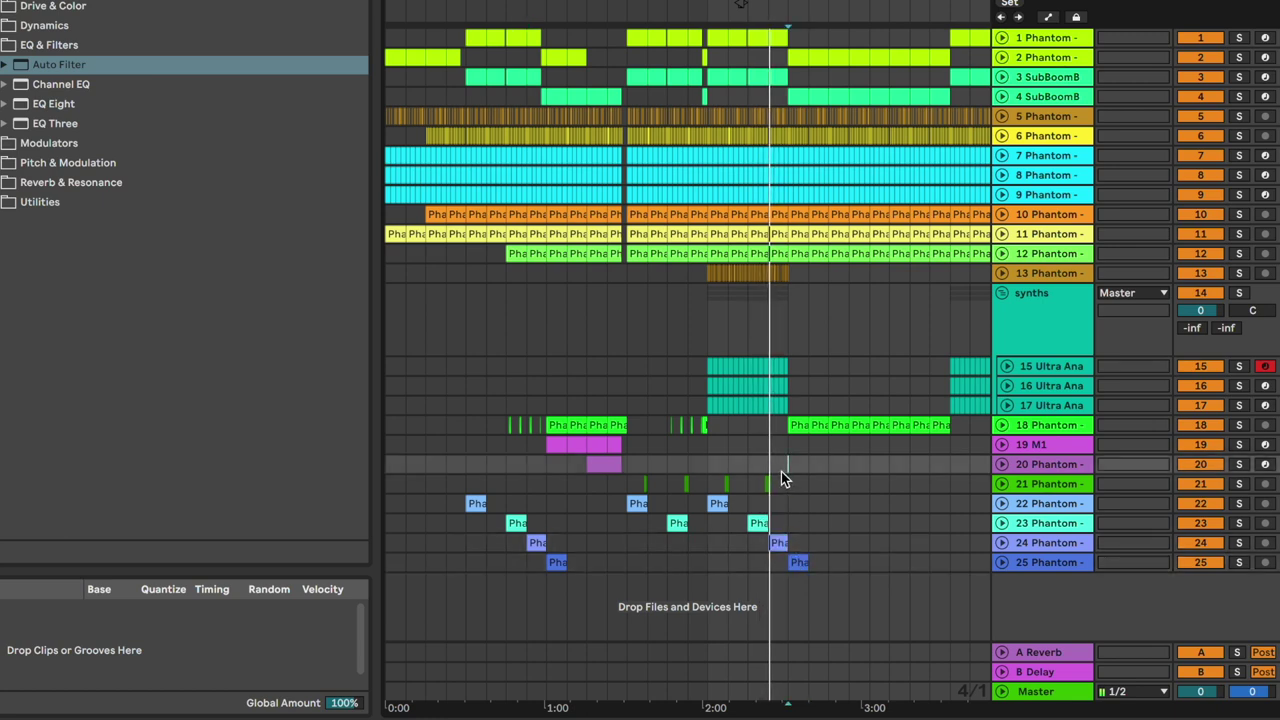
Copy the four-bar kick and sub-bass transition before bar 33 on tracks 1–4 to bars 77–81.
left_click(543, 56)
left_click_drag(543, 100, 548, 40)
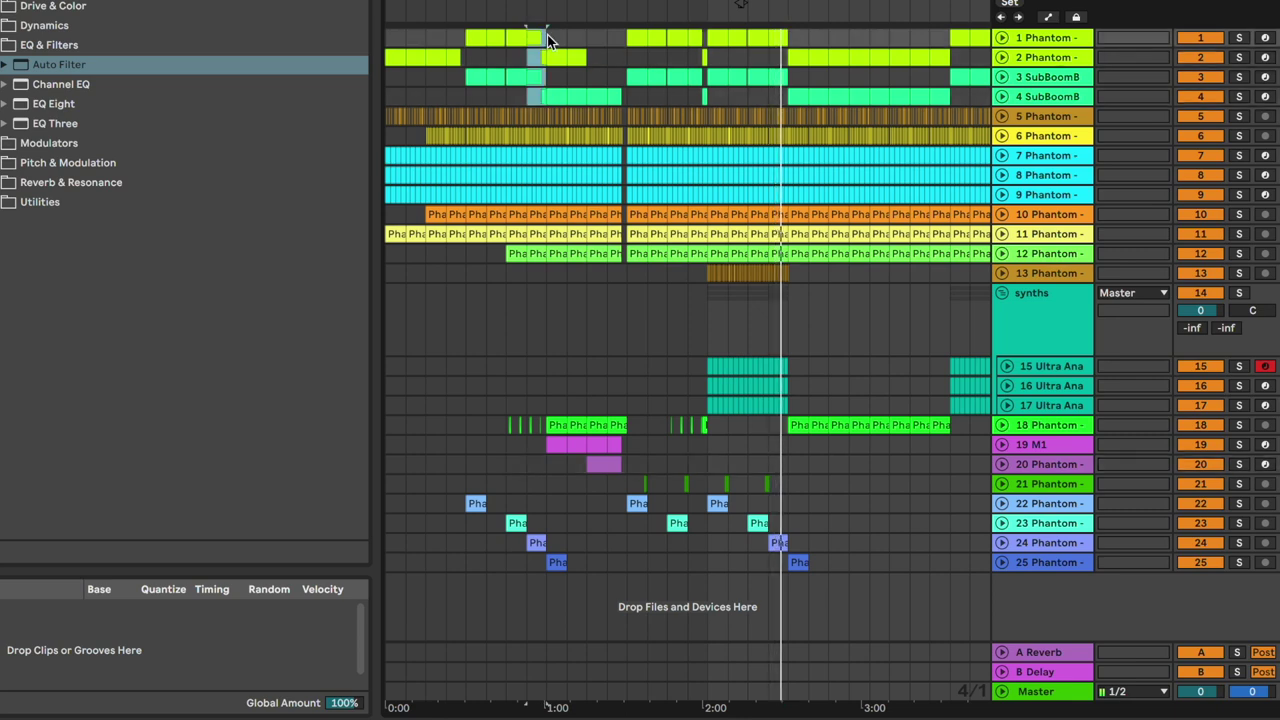
left_click(782, 74, "shift")
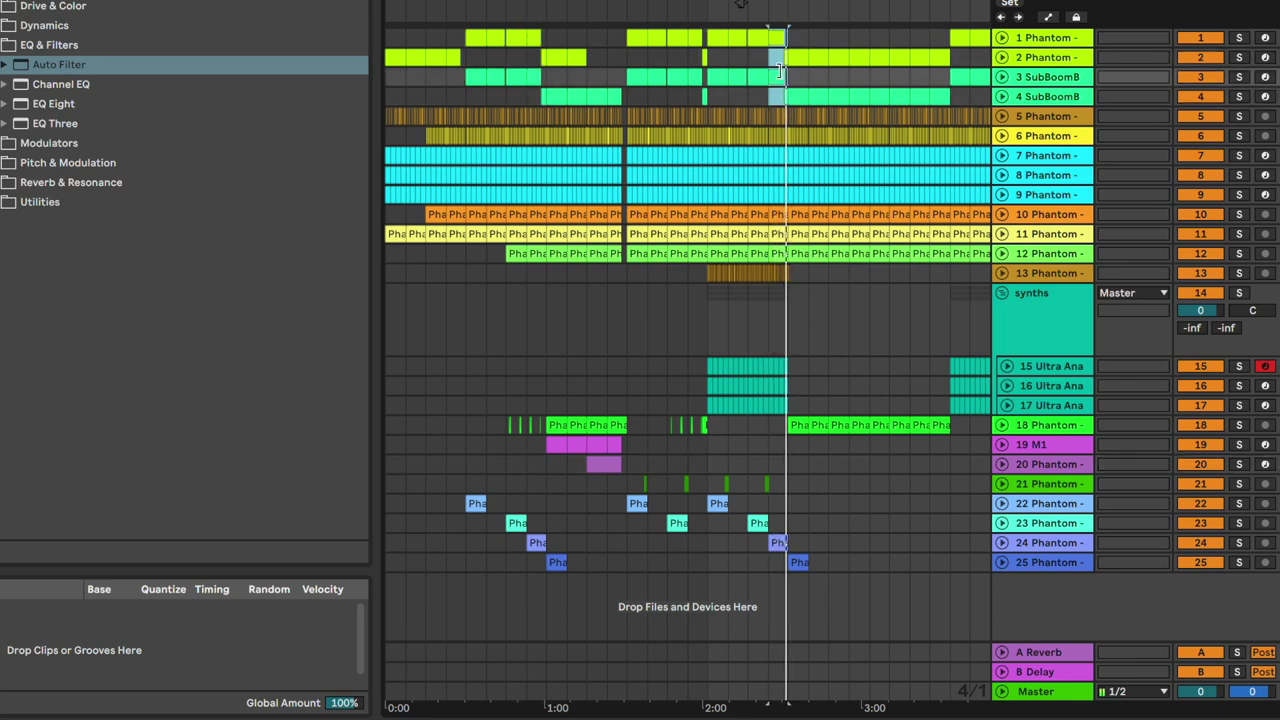
Delete the vocal loop clips on track 18 between bars 81 and 89.
scroll(781, 71, "up", 5)
left_click(815, 340)
scroll(815, 340, "right", 3)
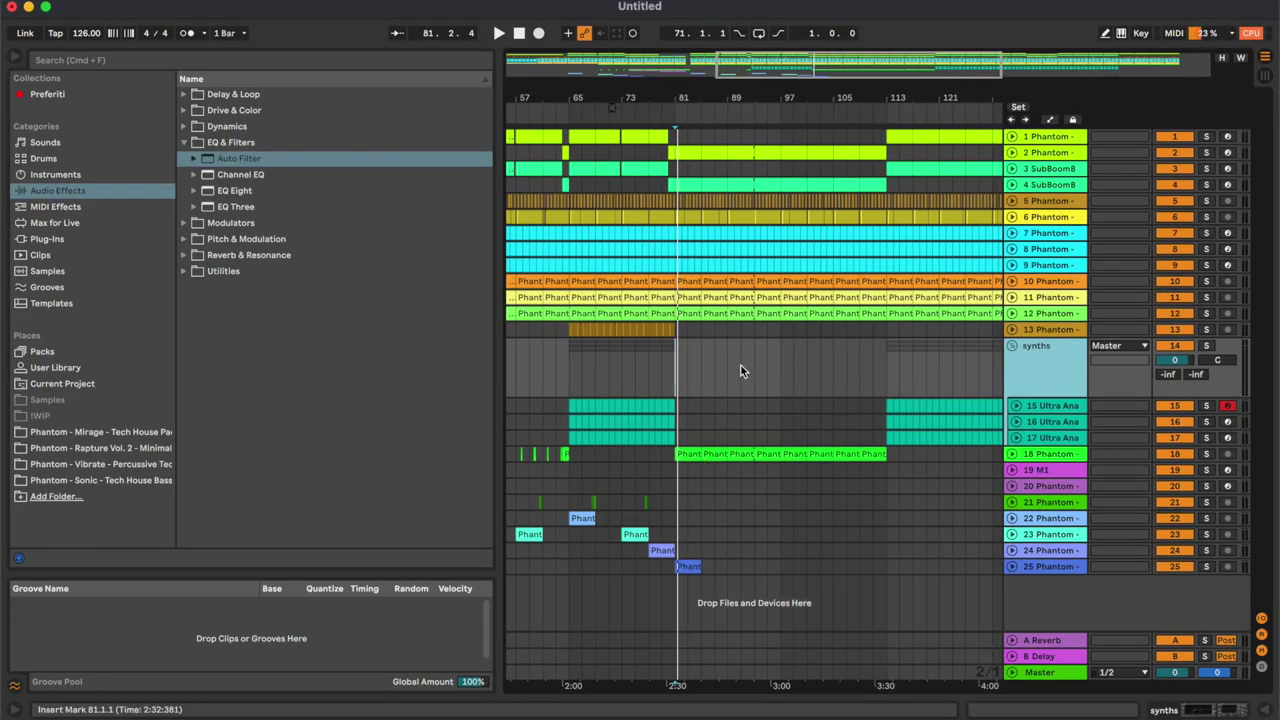
left_click(741, 365)
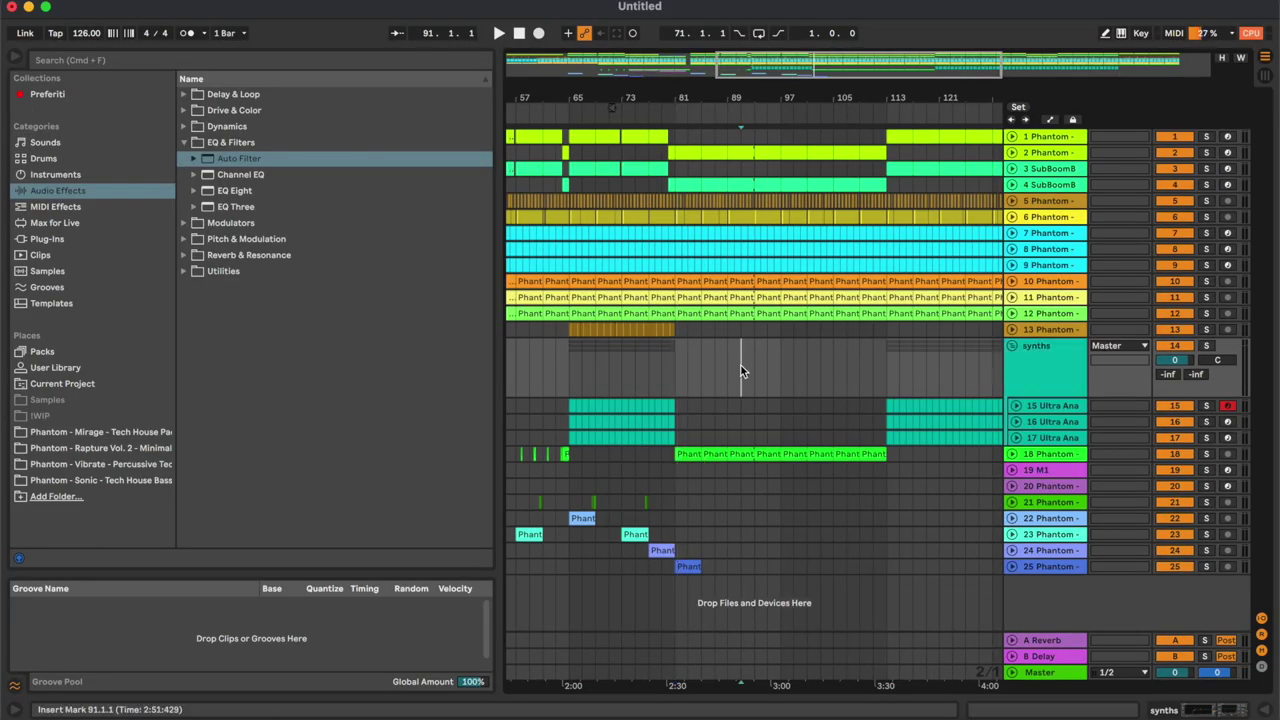
left_click(694, 454)
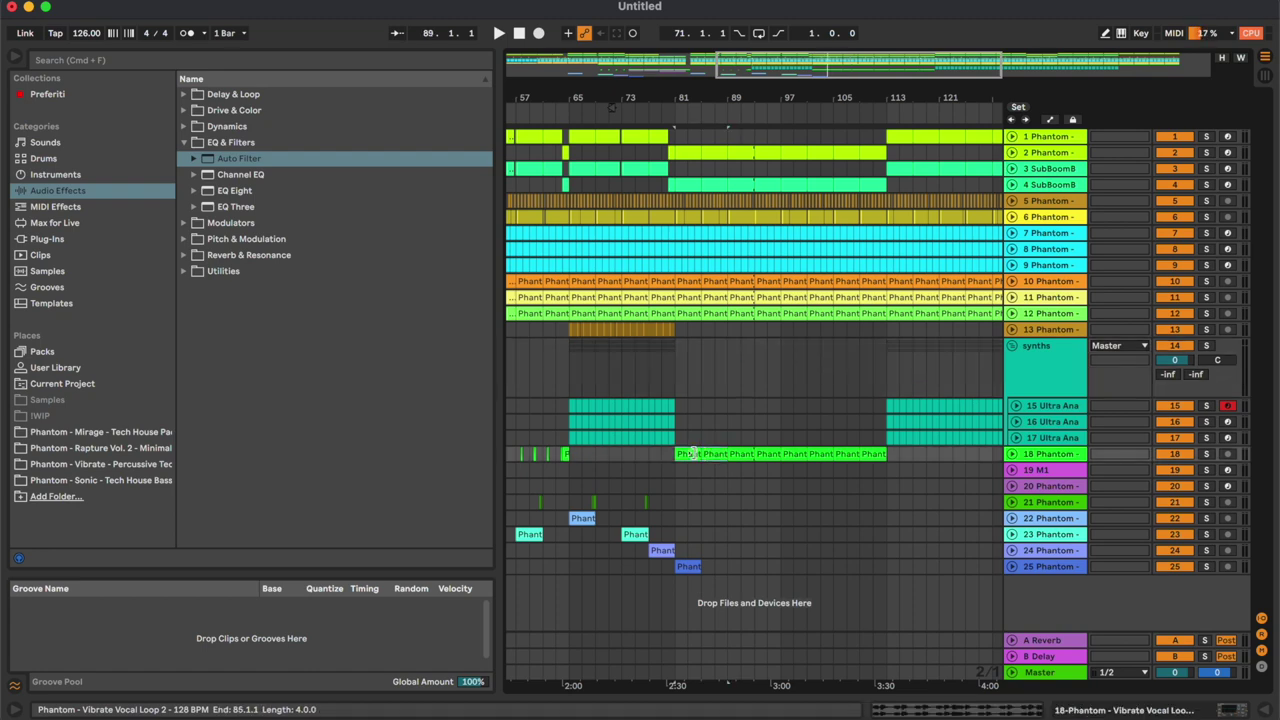
key("Delete")
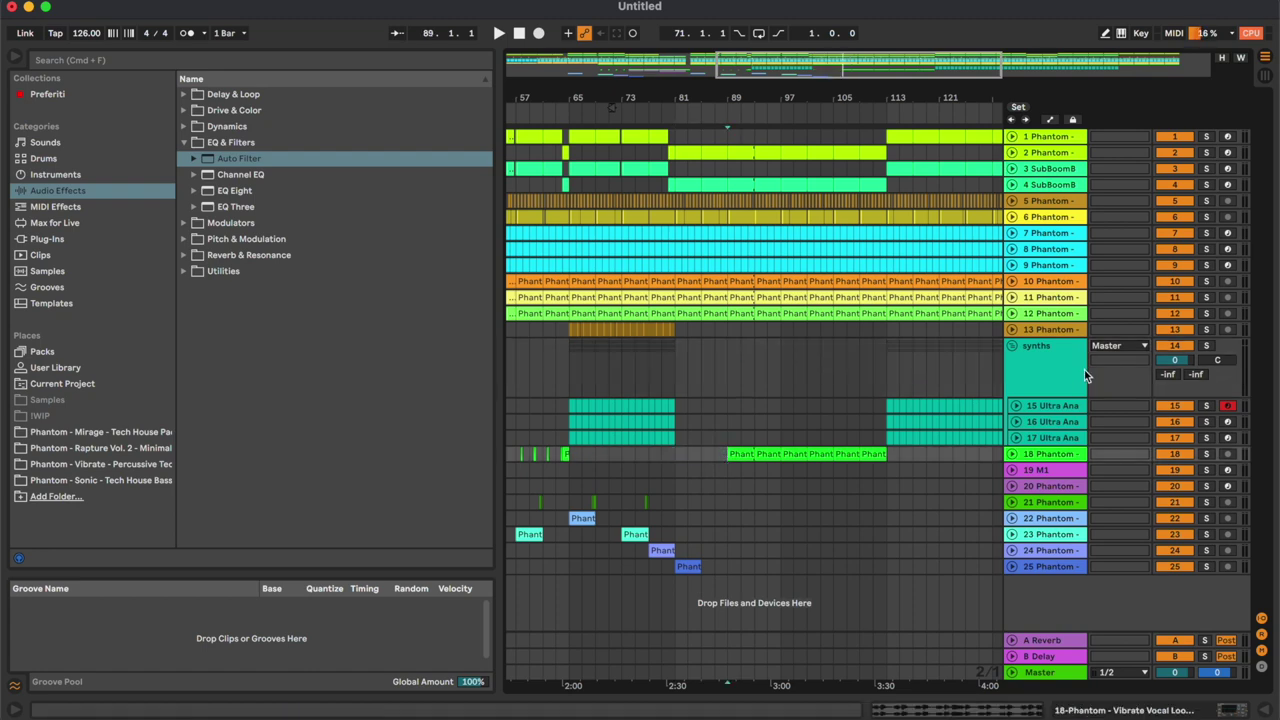
Show automation lanes and duplicate the synth clips on tracks 15–17 from bars 65–81 twice, filling through bar 113.
left_click(1051, 403)
left_click(1015, 405)
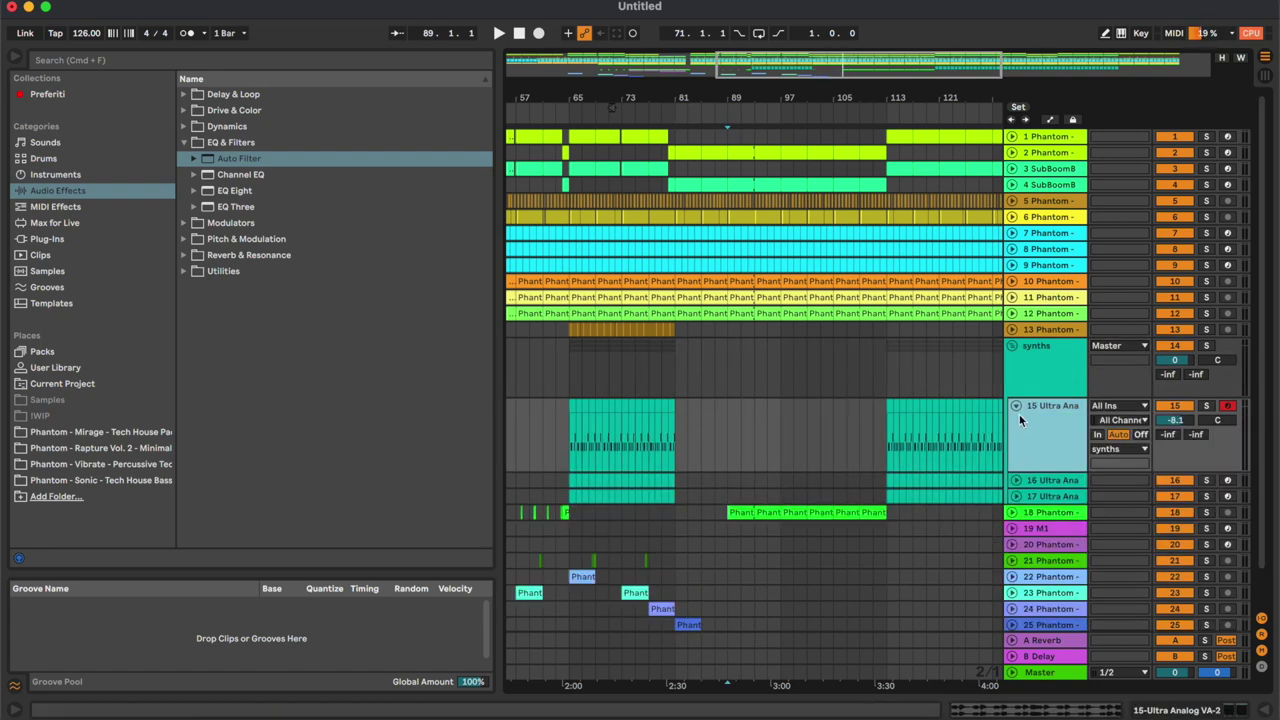
left_click(1016, 406)
left_click(1050, 371)
key("a")
left_click(671, 406)
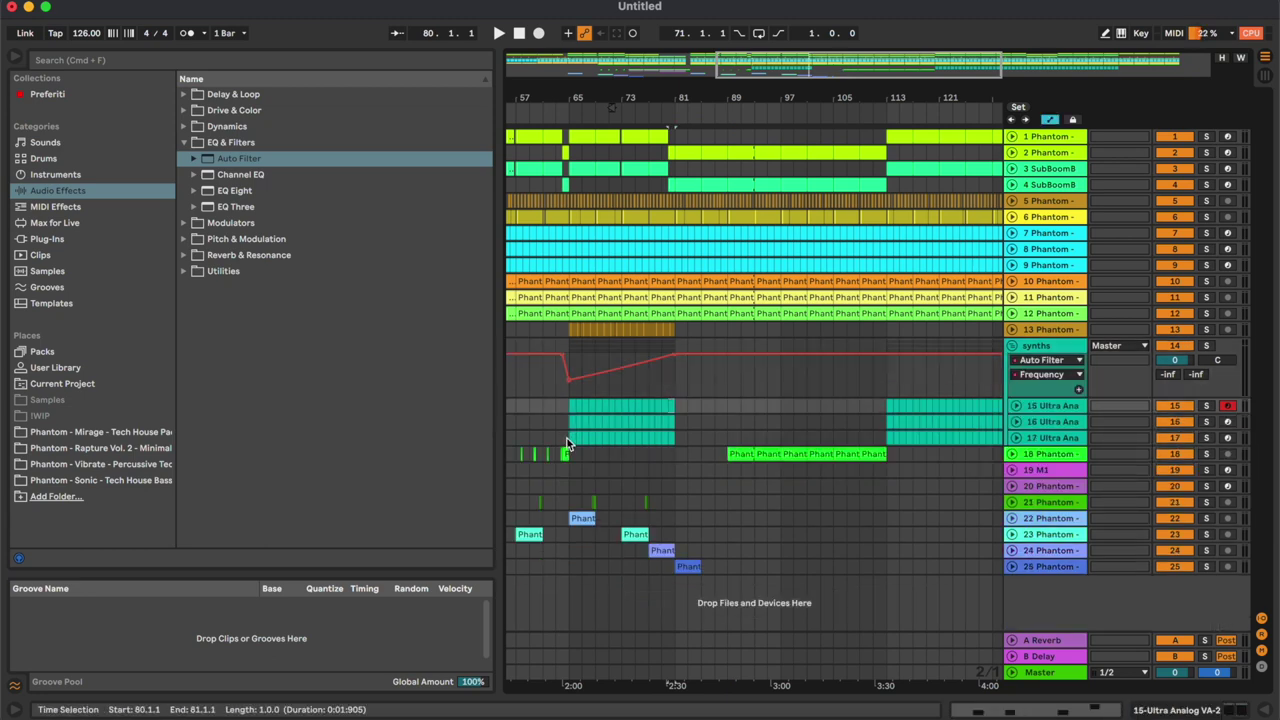
left_click(567, 443, "shift")
key("super+d")
key("super+d")
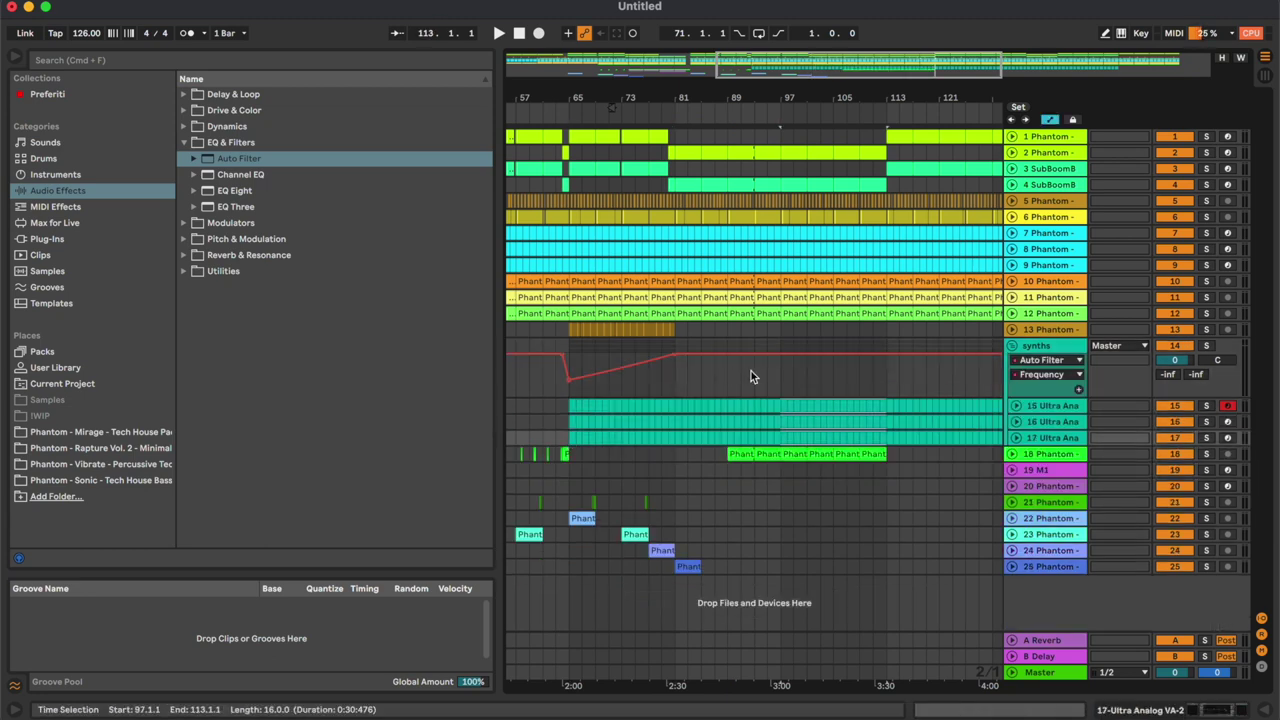
Shape the synths group's Auto Filter Frequency automation to fall from bar 97 to 324 Hz at bar 113, reopening there.
left_click(751, 371)
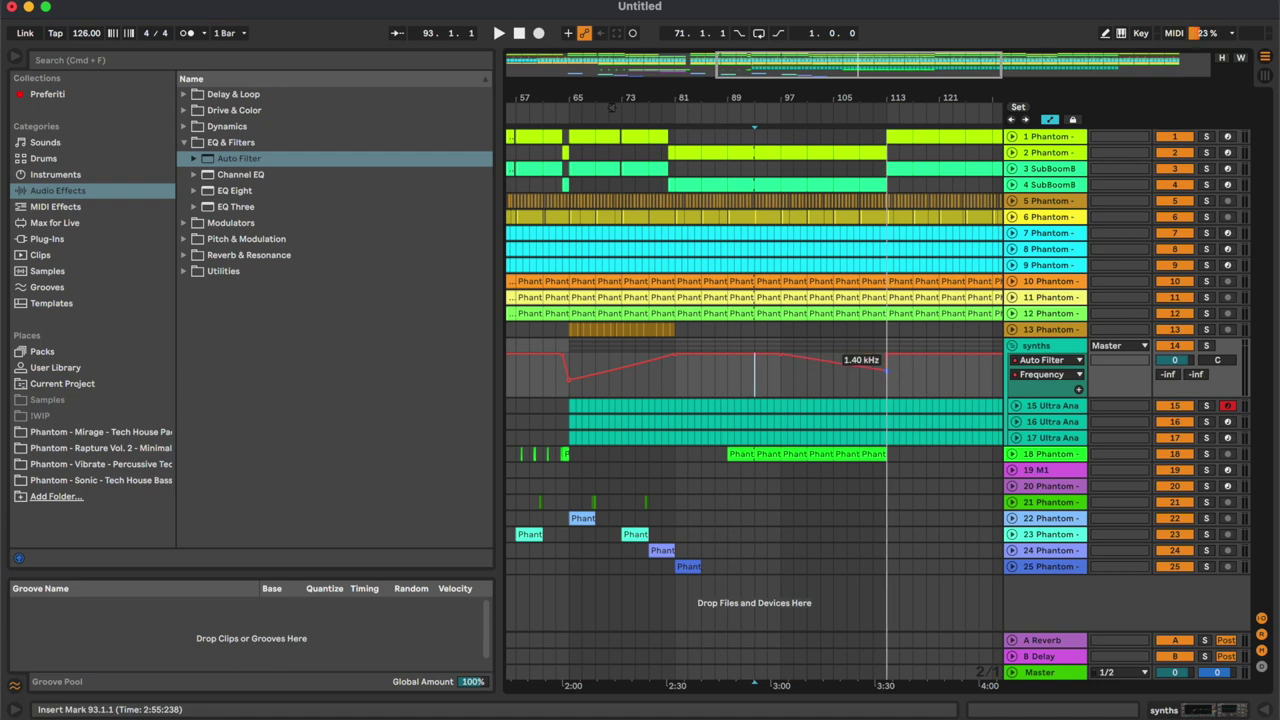
left_click_drag(878, 364, 886, 373)
key("plus")
key("plus")
scroll(886, 374, "right", 5)
left_click_drag(760, 372, 762, 380)
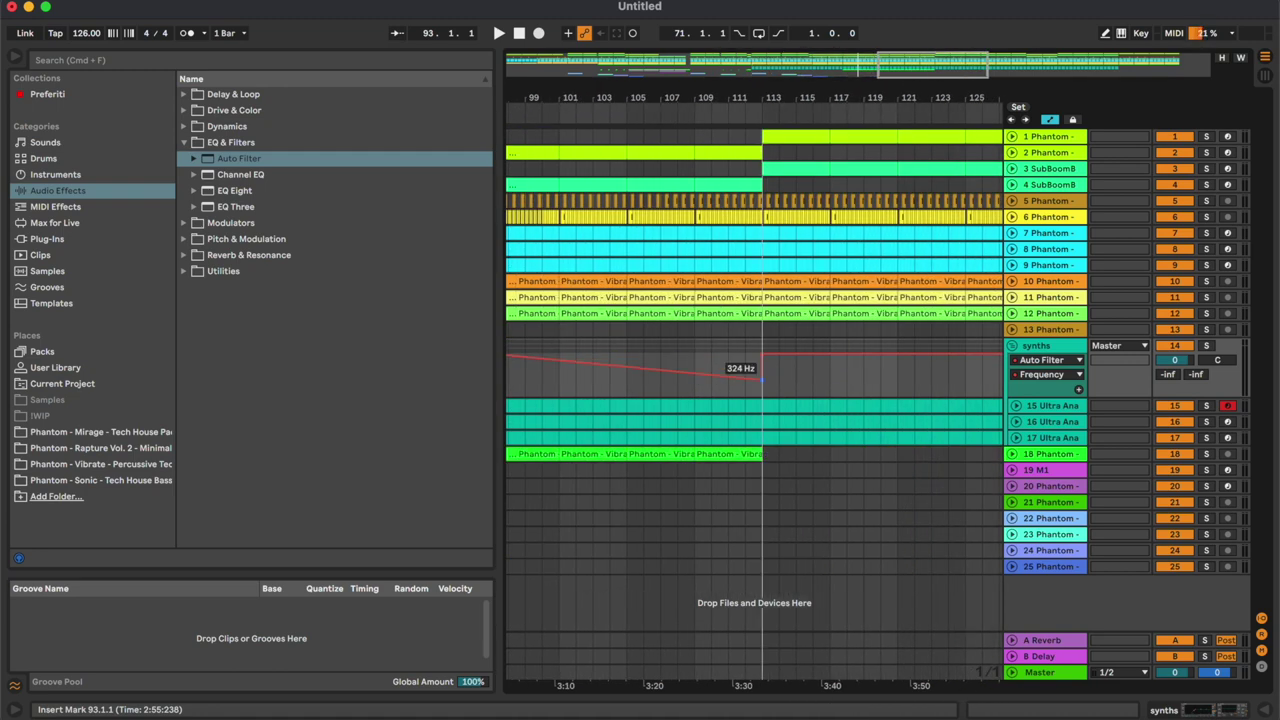
Hide the automation and delete the kick on track 2 from bar 97 to bar 113.
scroll(784, 383, "left", 5)
left_click(784, 382)
key("minus")
key("minus")
key("a")
scroll(872, 340, "right", 1)
left_click(920, 153)
key("Delete")
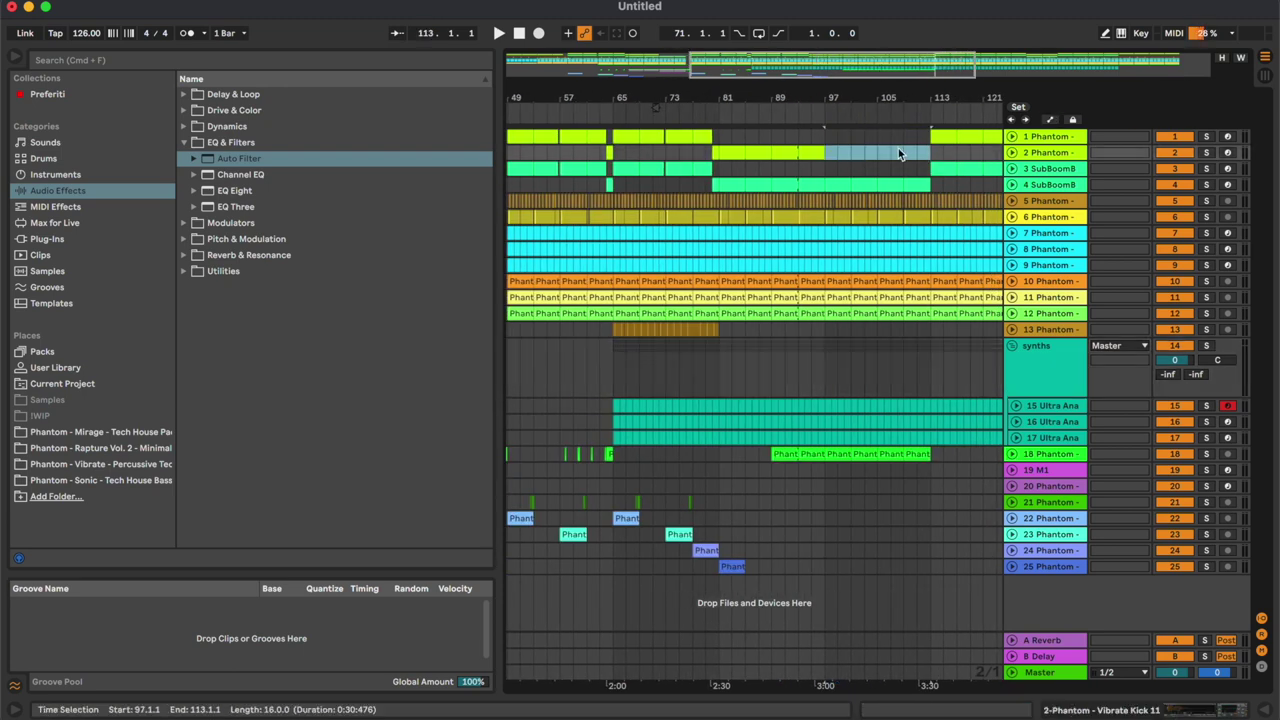
Copy the snare roll on track 20 from bar 41 to bar 105 and extend the copy's start back to bar 97.
left_click(853, 167)
key("minus")
key("minus")
left_click(626, 487)
key("super+c")
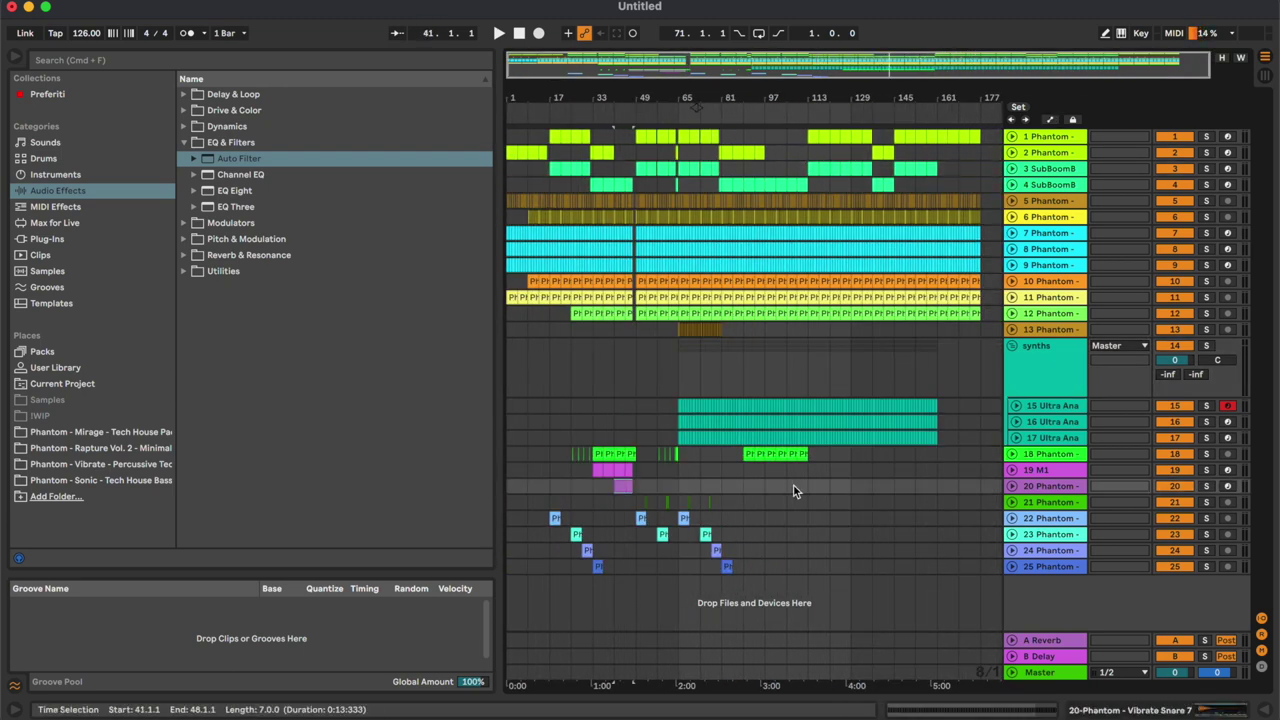
left_click(788, 483)
key("super+v")
key("plus")
key("plus")
key("plus")
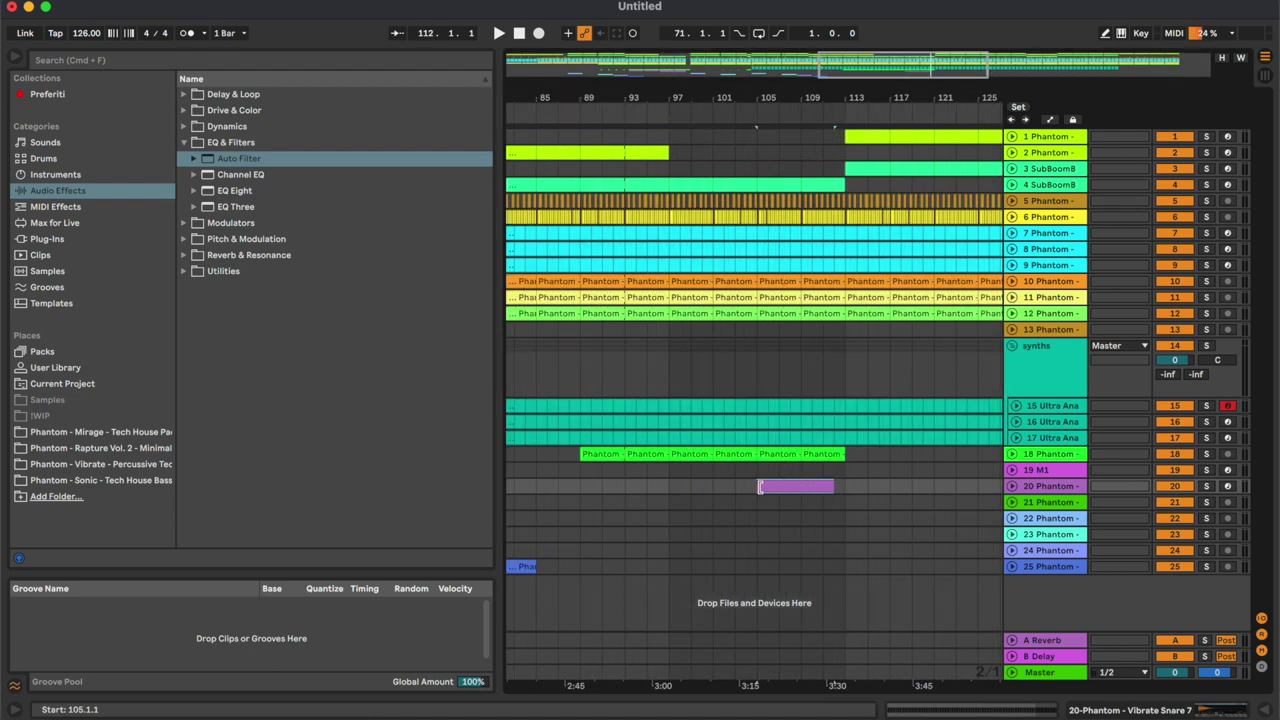
left_click_drag(680, 487, 670, 487)
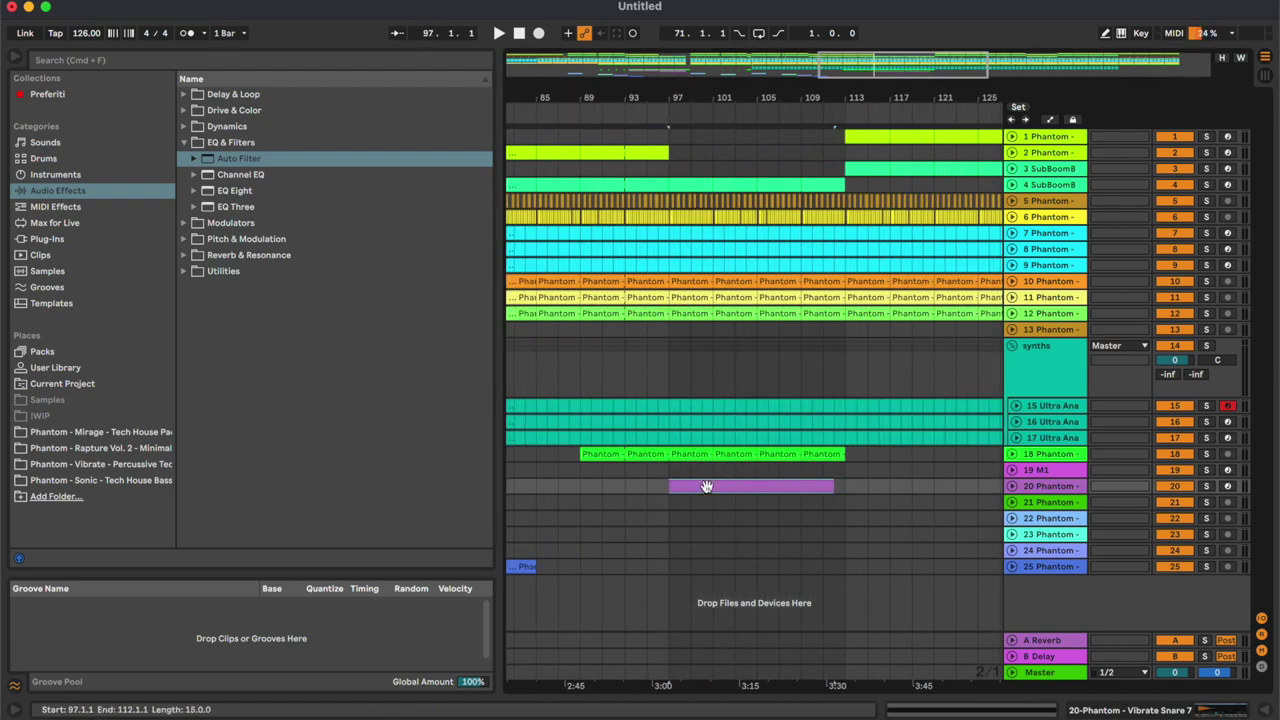
Open the extended snare clip and draw a smooth velocity ramp rising from about 16 to about 104.
double_click(706, 486)
left_click(1106, 34)
left_click(1106, 34)
left_click(1022, 554)
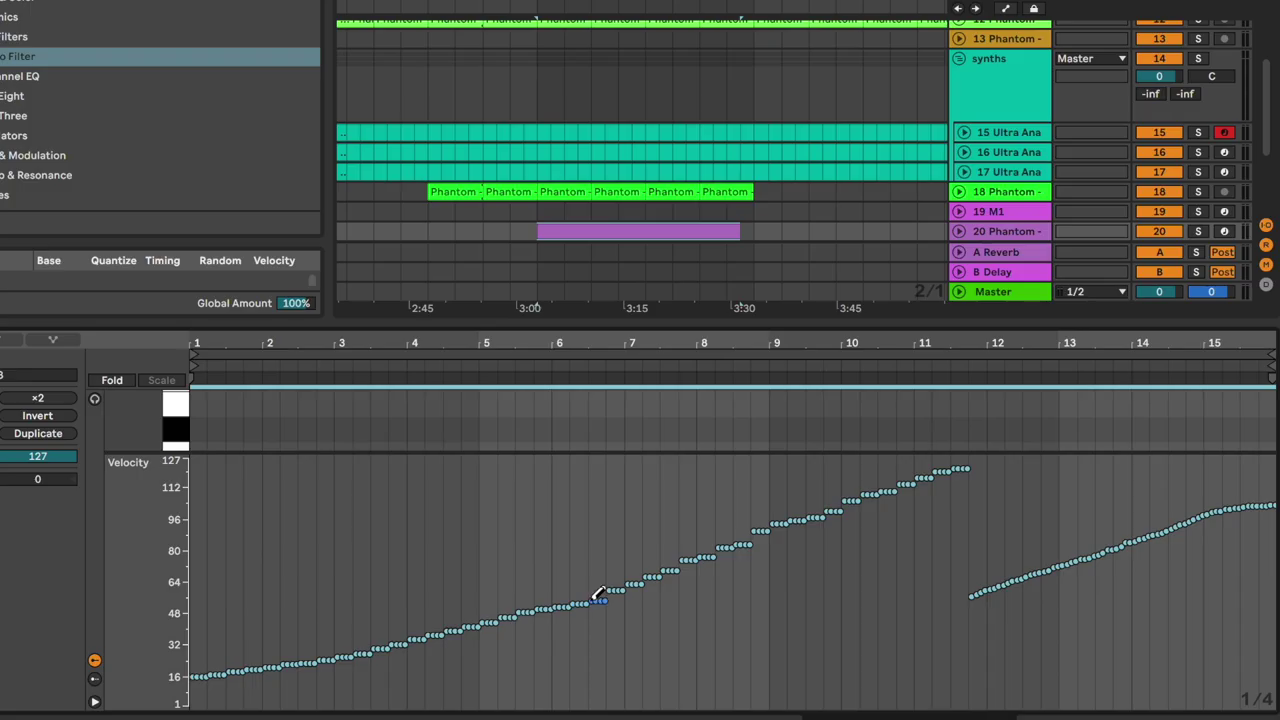
left_click_drag(720, 588, 980, 549)
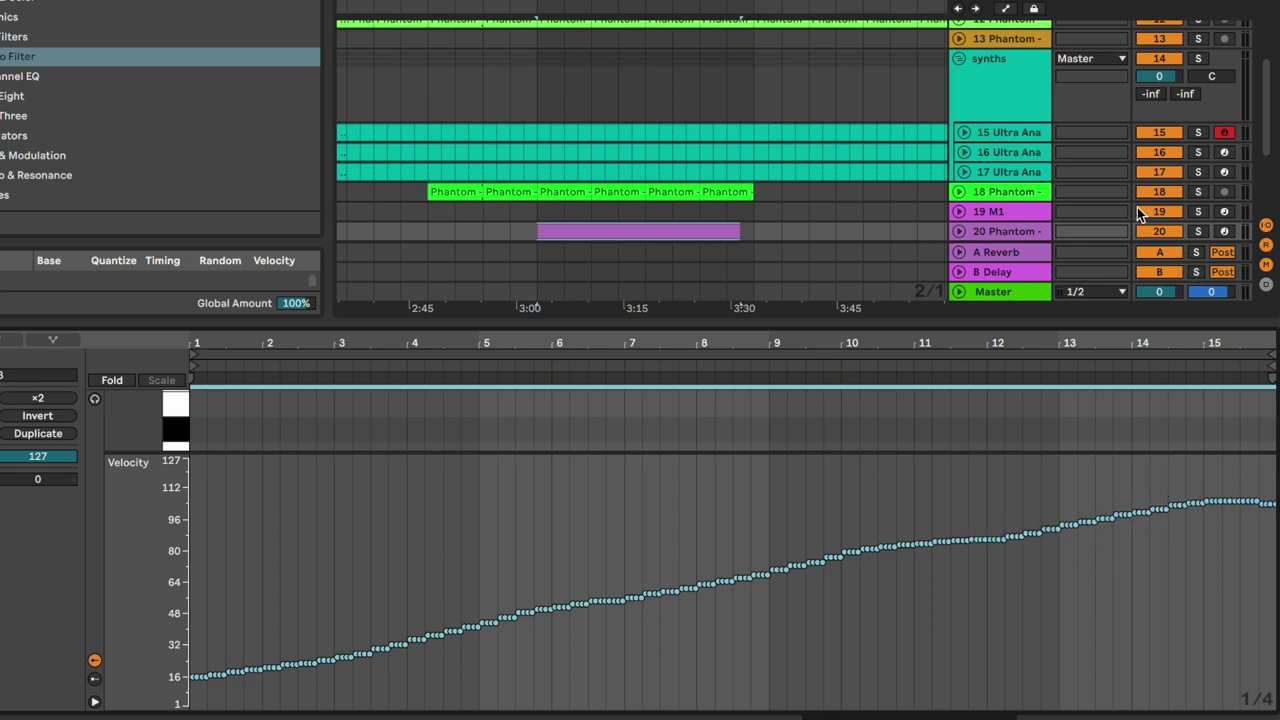
Expand track 20, play its snare build soloed, and remove the solo.
scroll(1137, 207, "down", 5)
left_click(960, 88)
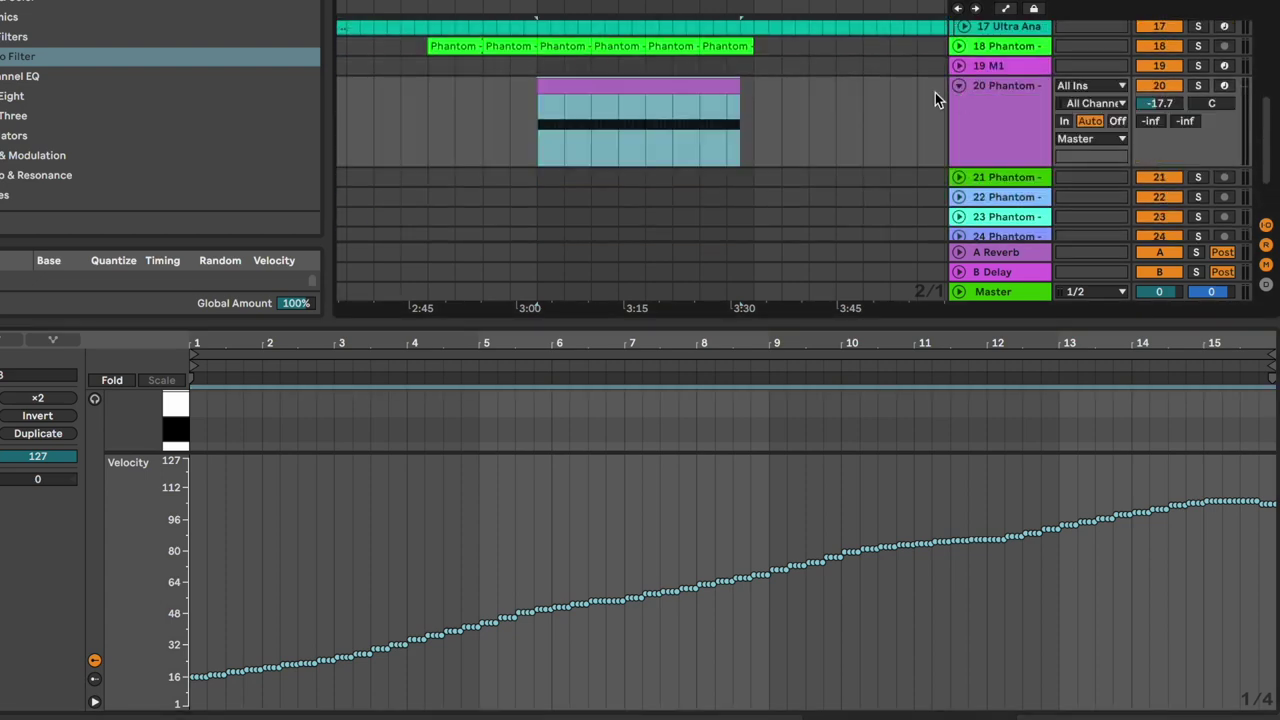
key("s")
key("space")
left_click(1268, 717)
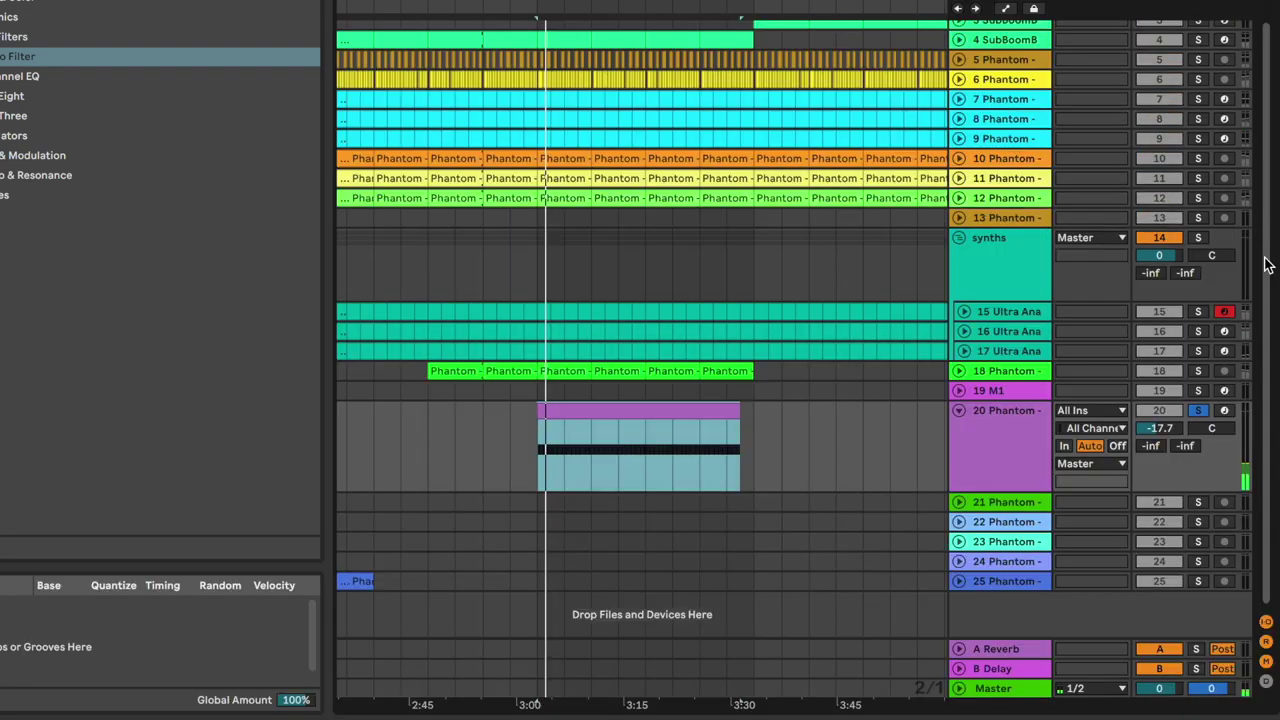
left_click(1198, 411)
Copy the M1 clips on track 19 from bars 33–48 to bar 97 and expand the track.
left_click(866, 420)
key("minus")
key("minus")
left_click(407, 391)
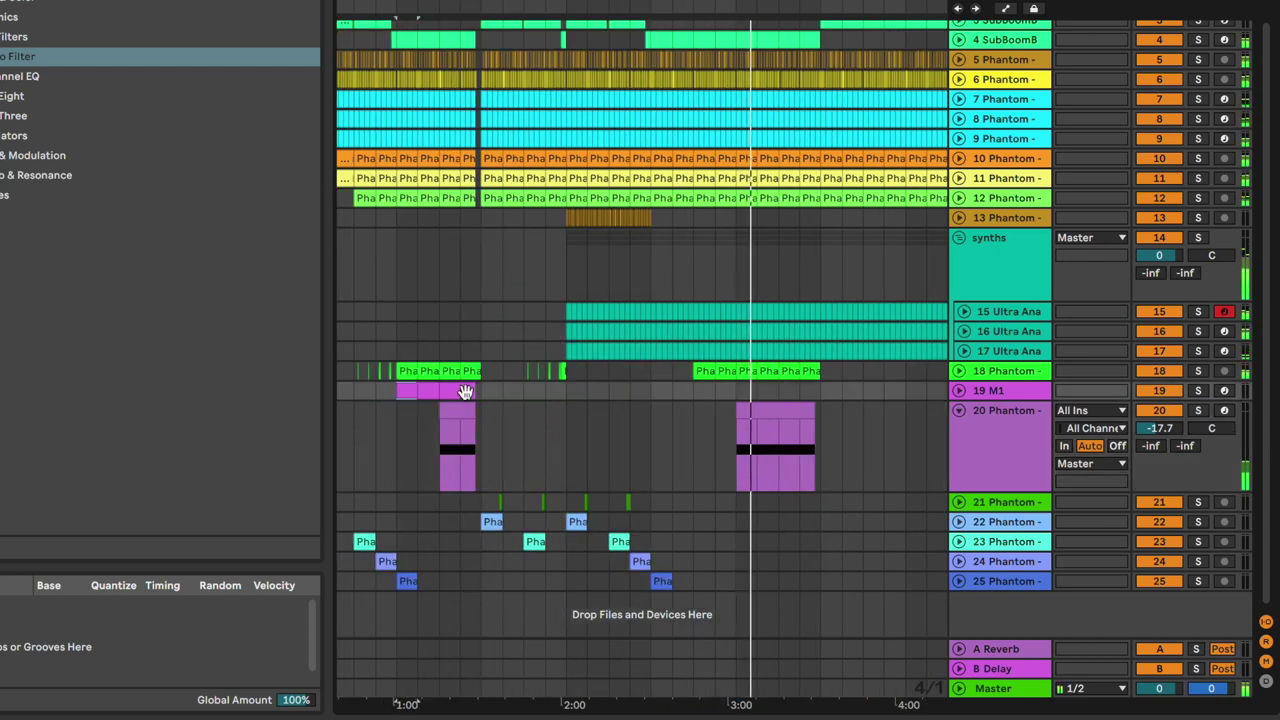
left_click(738, 391)
key("super+v")
left_click(960, 391)
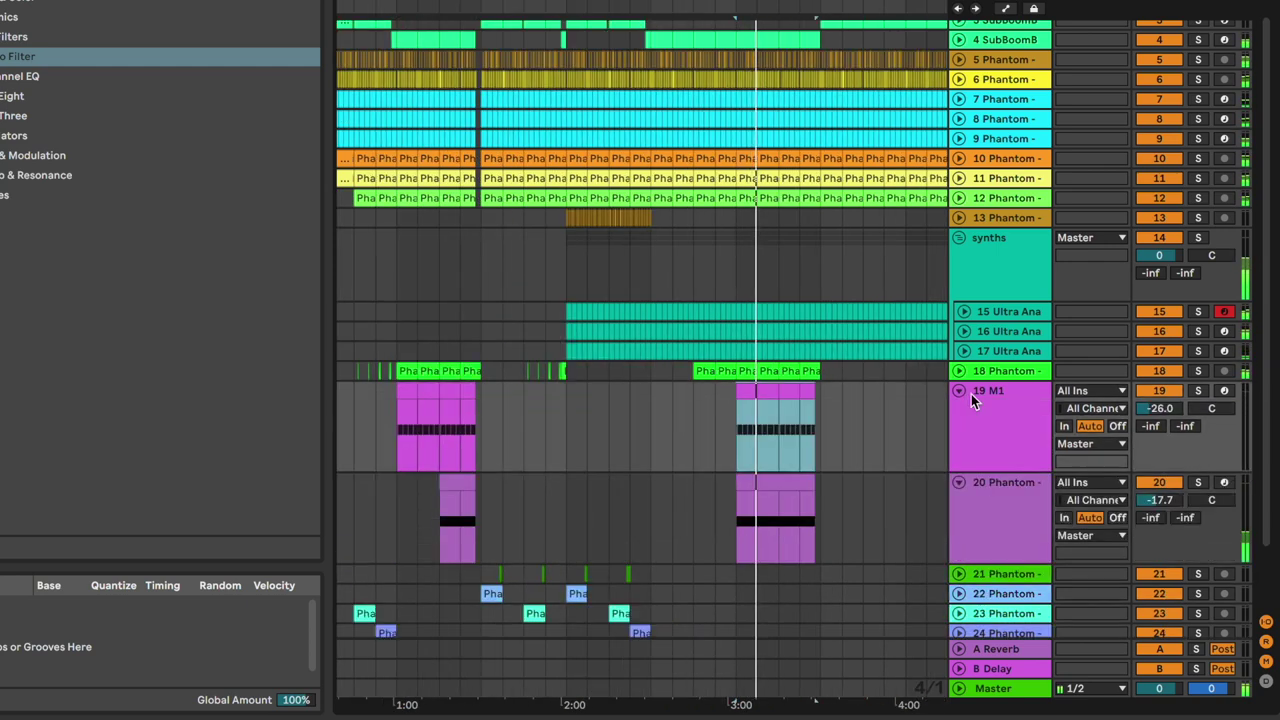
Show automation and move the copied M1 clips with their filter sweep back to start at bar 89.
key("a")
left_click(750, 391)
left_click(765, 391, "shift")
left_click(806, 391, "shift")
key("Left")
key("Left")
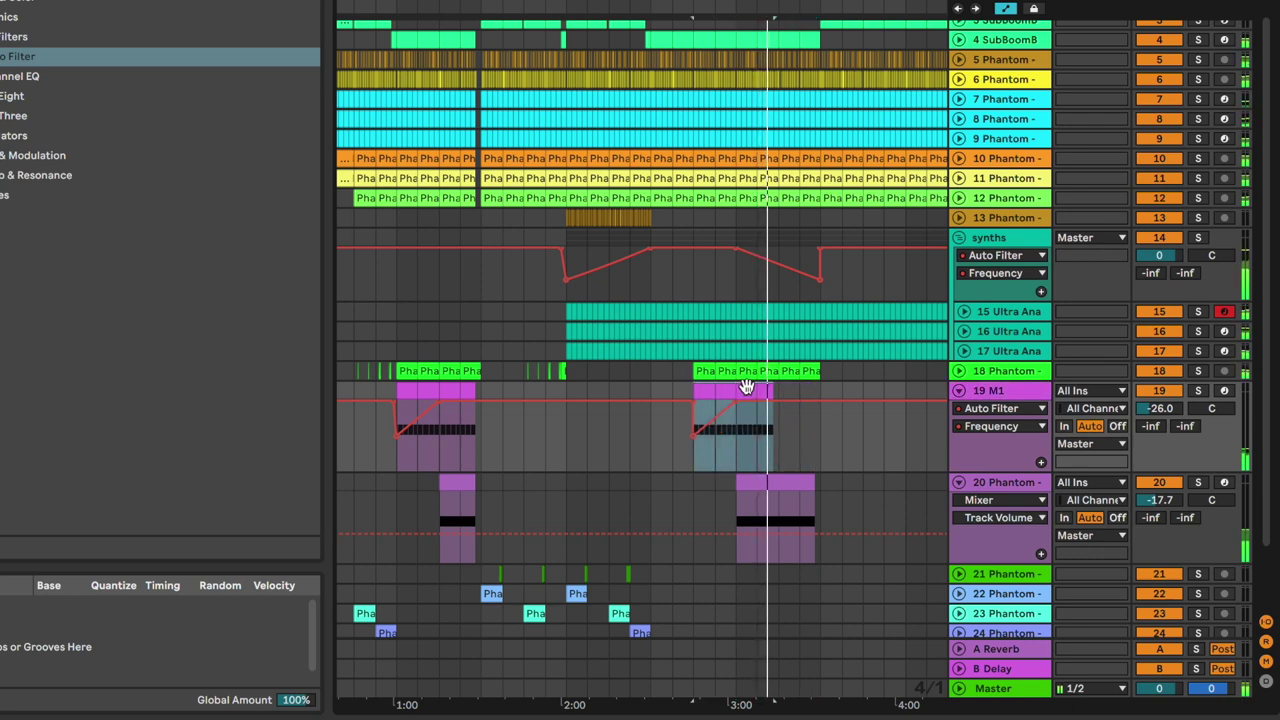
Duplicate the four-bar M1 clip on track 19 repeatedly to fill up to bar 113.
left_click(746, 388)
key("super+d")
key("super+d")
key("super+d")
key("plus")
key("plus")
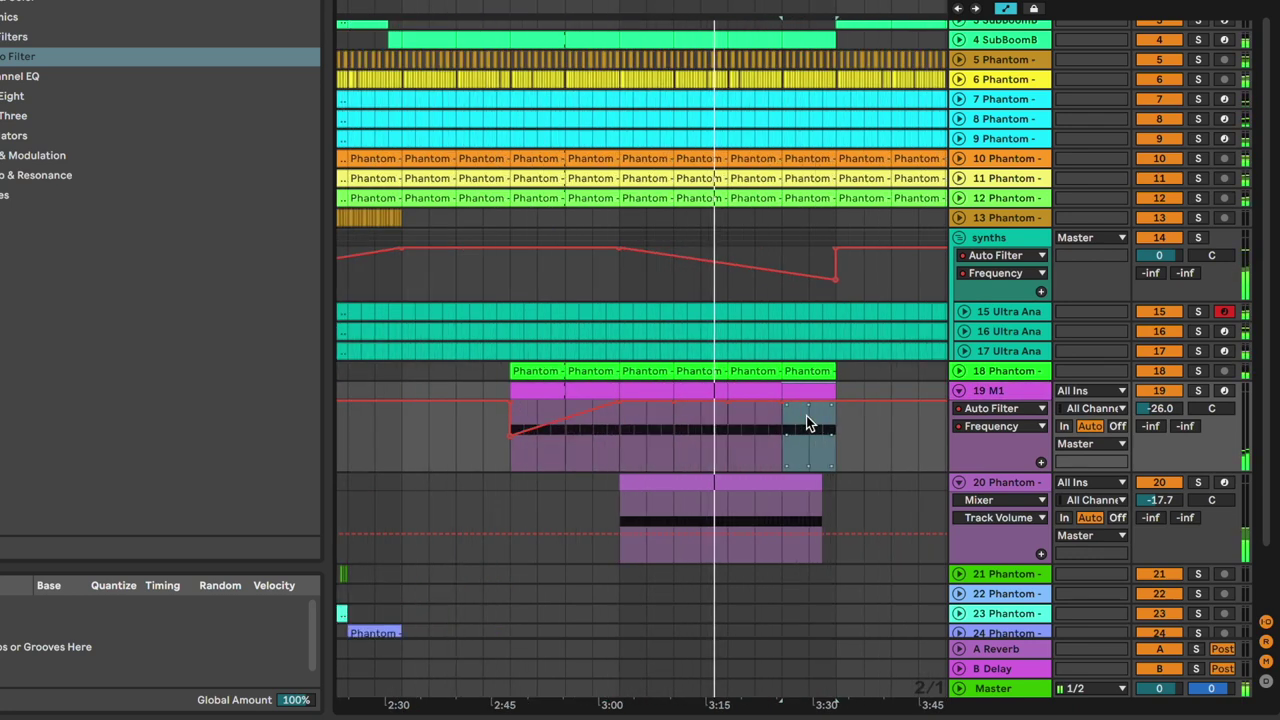
Remove the last bar of the M1 clips on track 19, ending them at bar 112, and hide the automation.
key("plus")
left_click_drag(832, 431, 871, 430)
key("a")
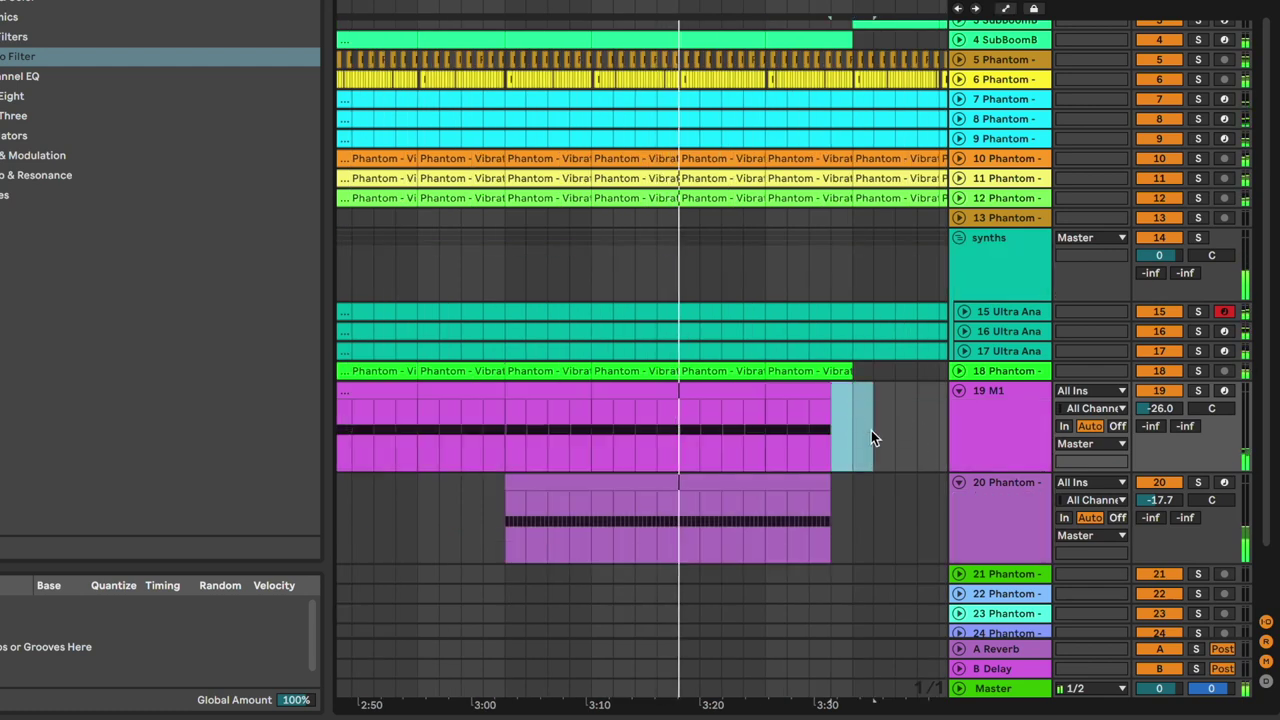
left_click(871, 430)
Clear bar 112 to 113 on tracks 3–12 to leave a one-bar break in the bass, drums and loops.
scroll(876, 417, "up", 2)
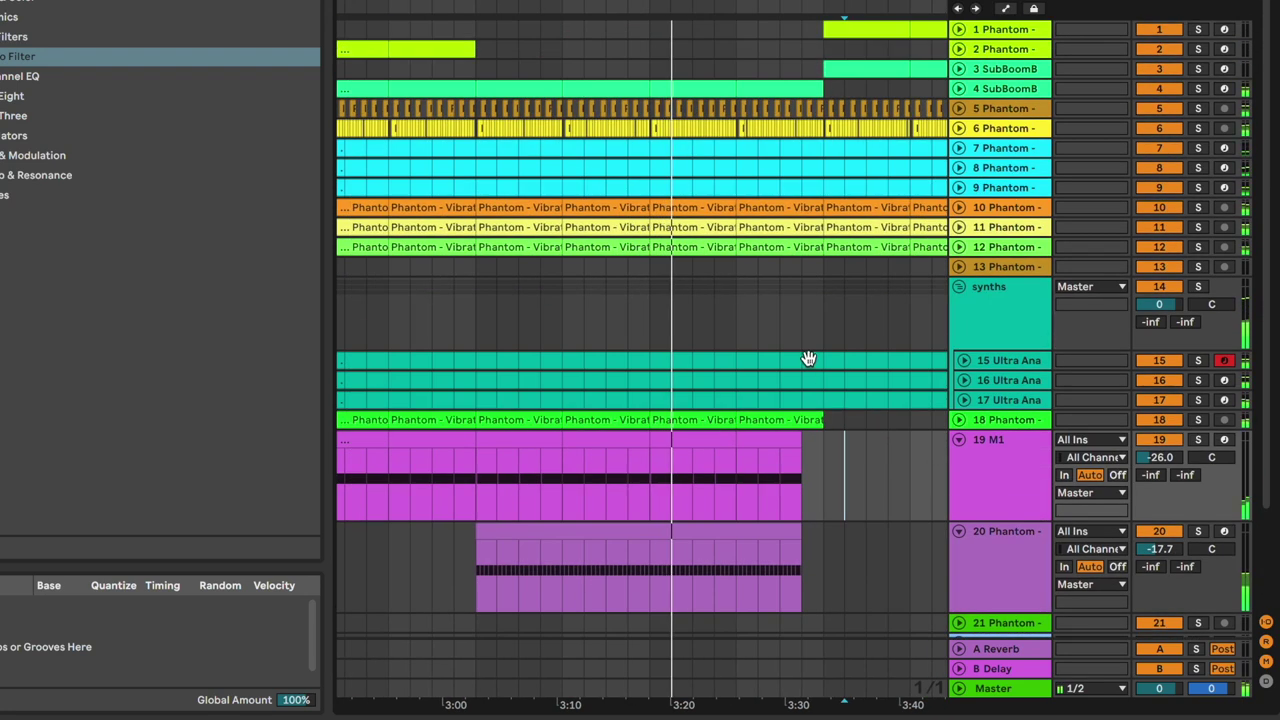
left_click(803, 72)
left_click_drag(803, 72, 821, 249)
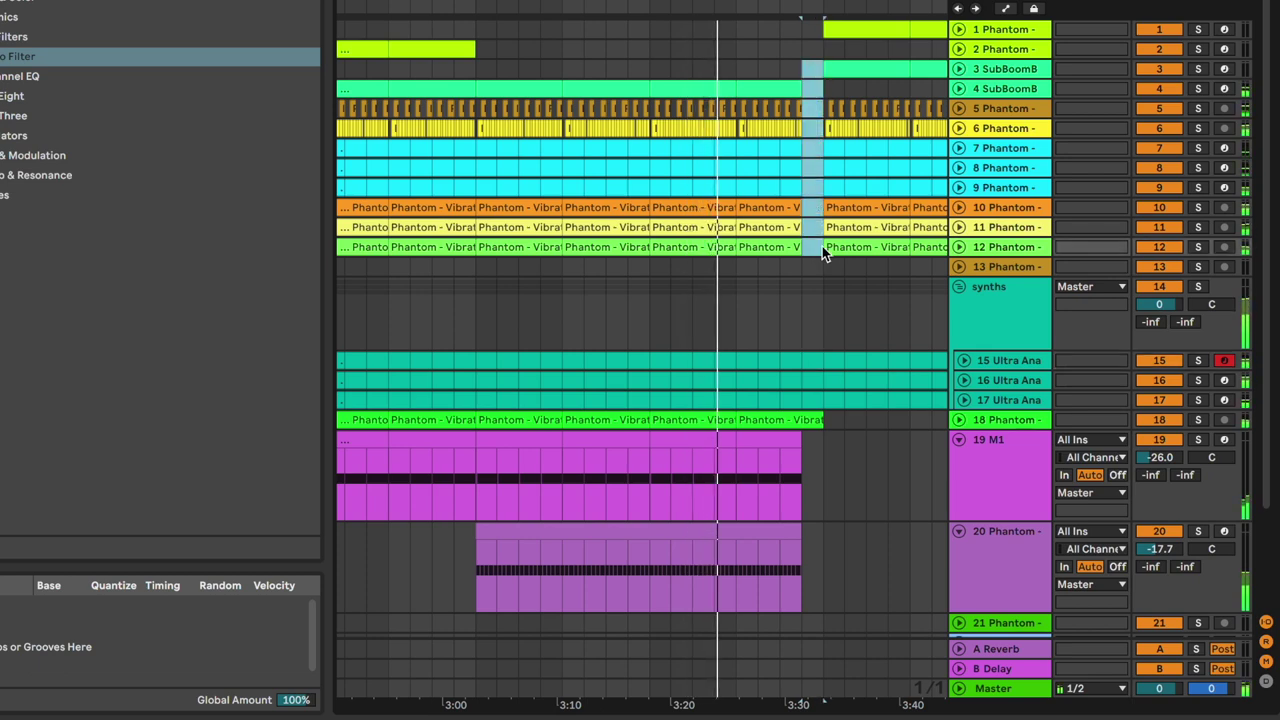
key("minus")
key("minus")
key("minus")
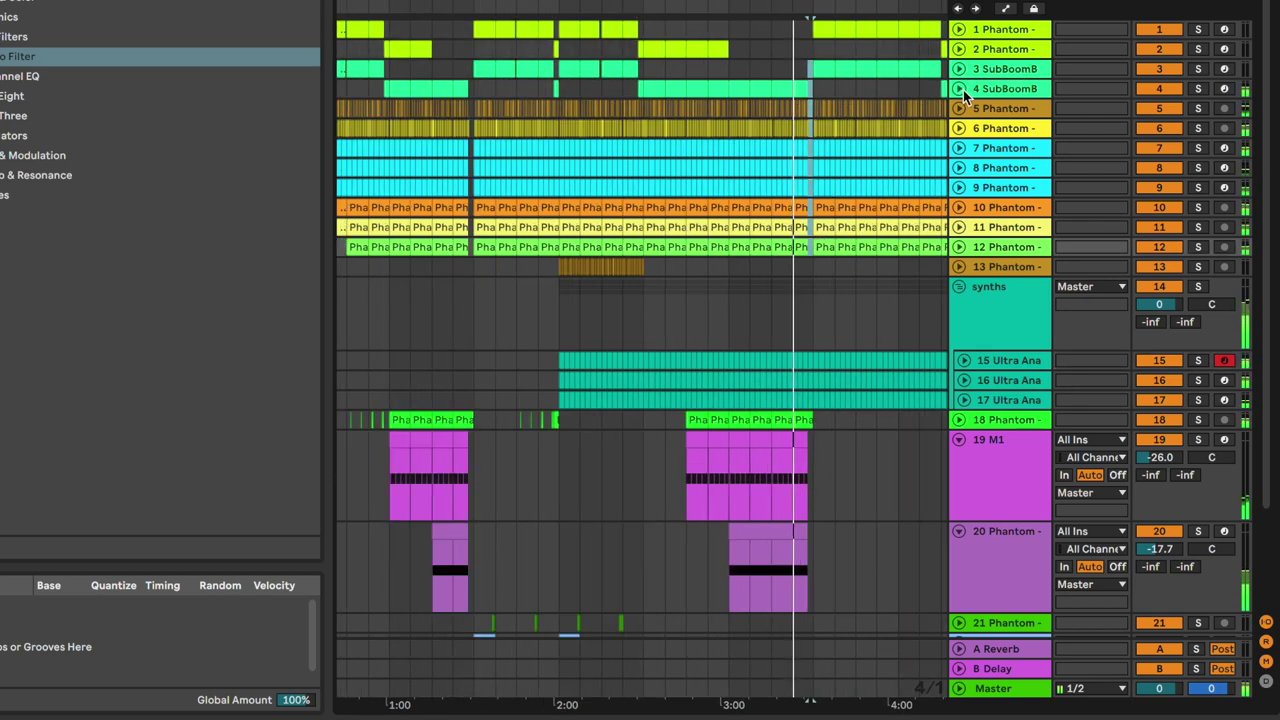
Copy track 4's rising Auto Filter Frequency automation from the first build to the matching bars before bar 113.
left_click(960, 89)
key("a")
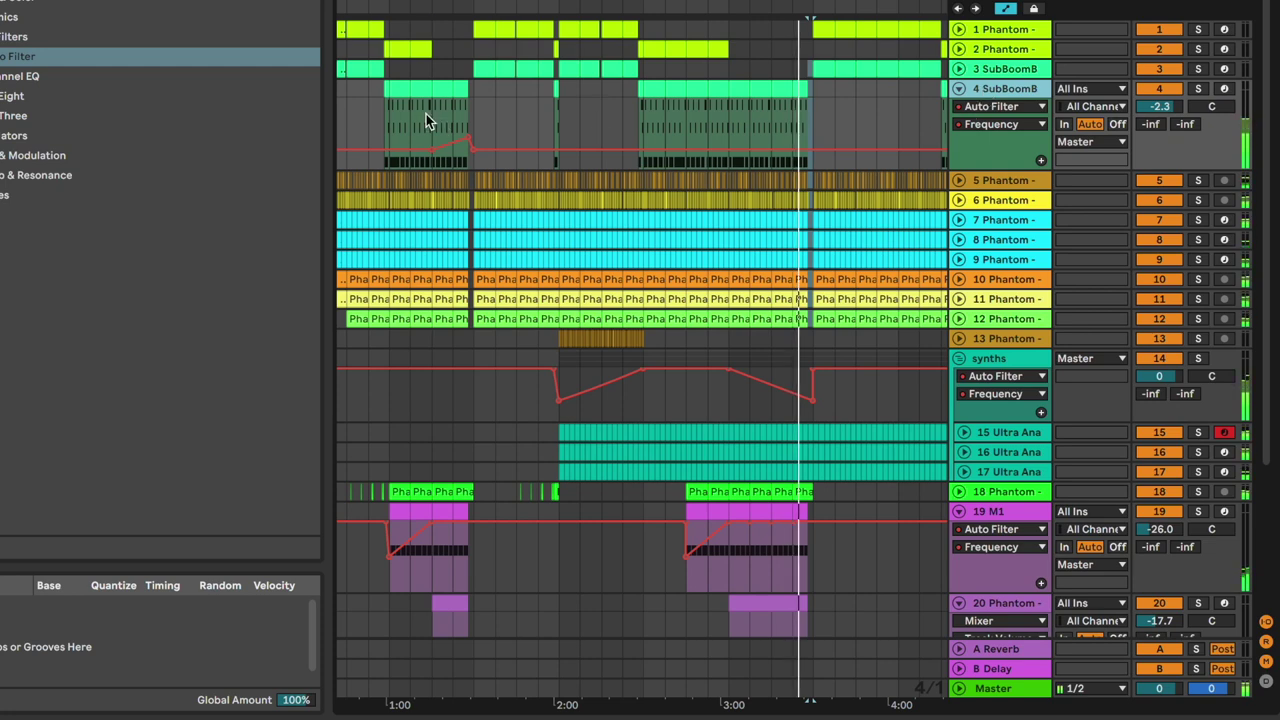
left_click_drag(426, 114, 476, 122)
left_click(837, 121)
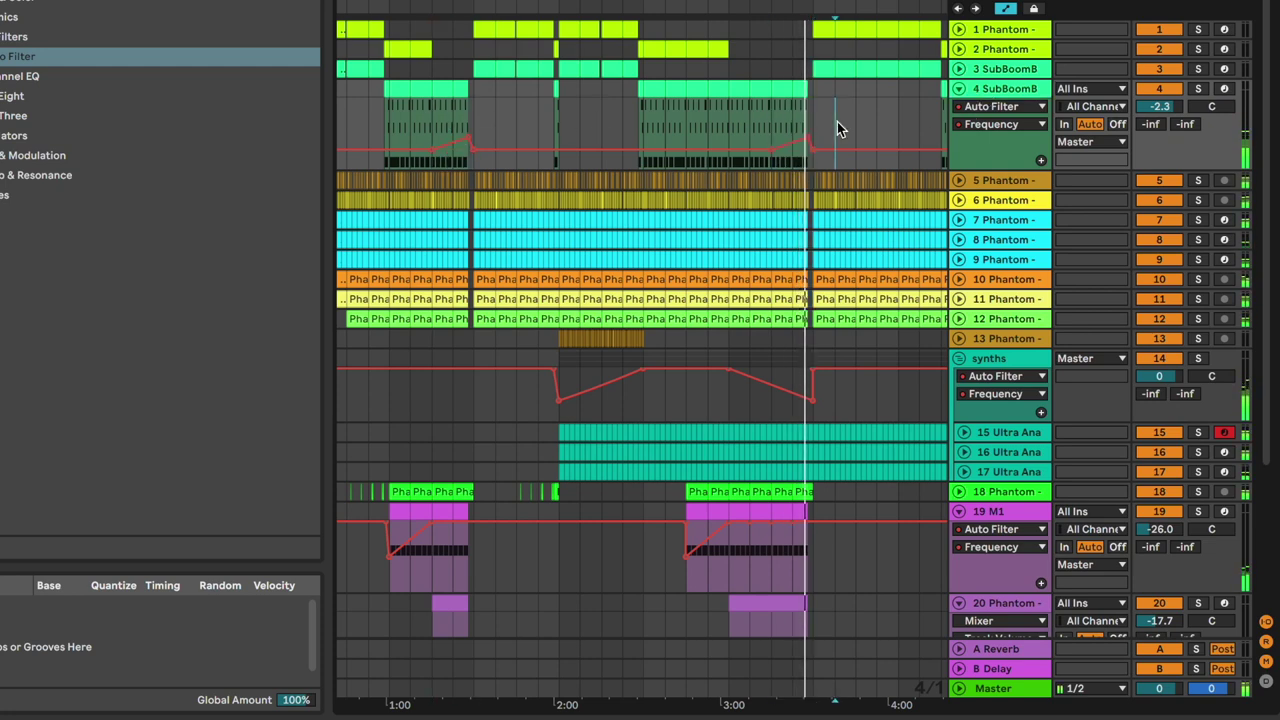
left_click(960, 89)
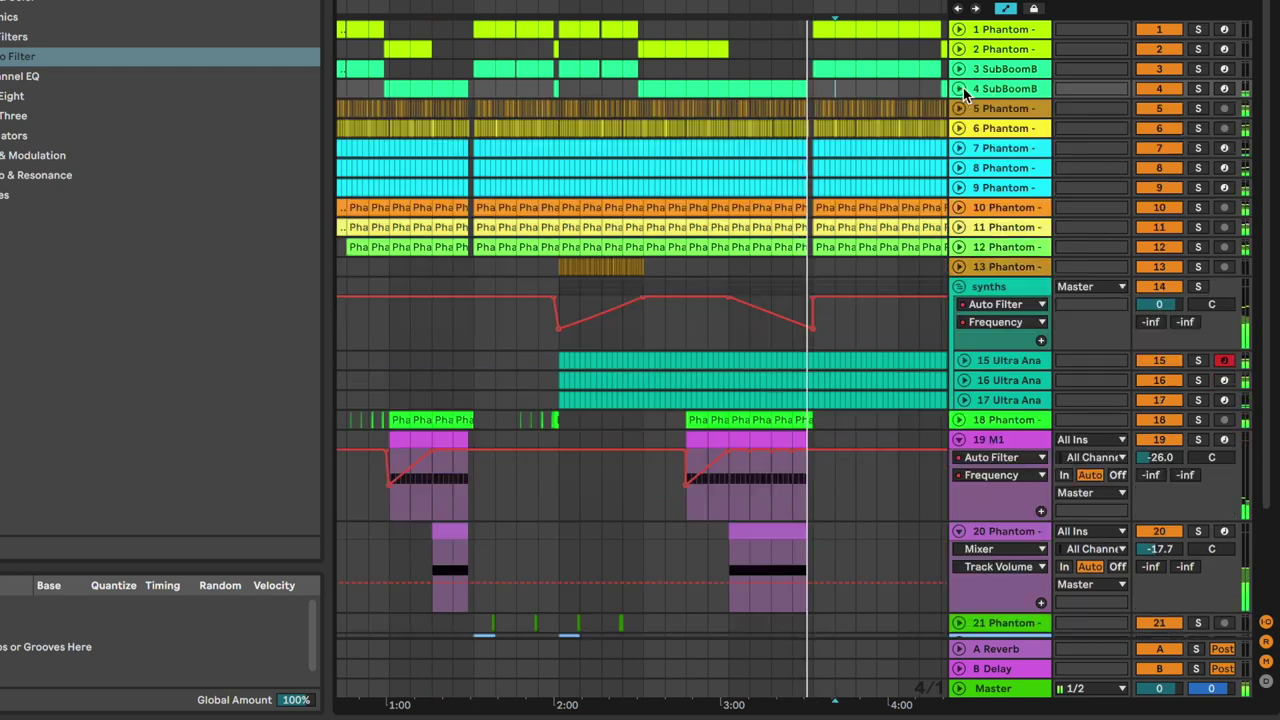
Hide the automation, solo synth tracks 15–17, play them from shortly after bar 113, and expand tracks 15 and 17.
left_click(861, 336)
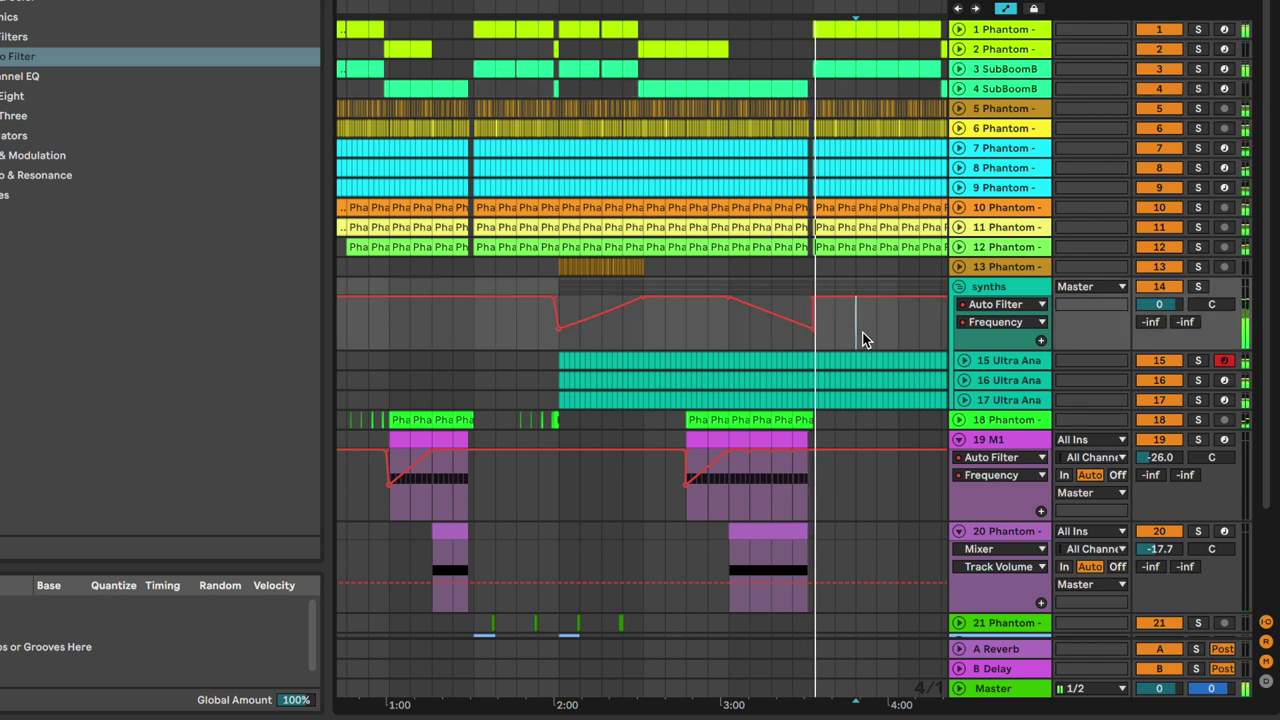
key("a")
scroll(902, 326, "up", 5)
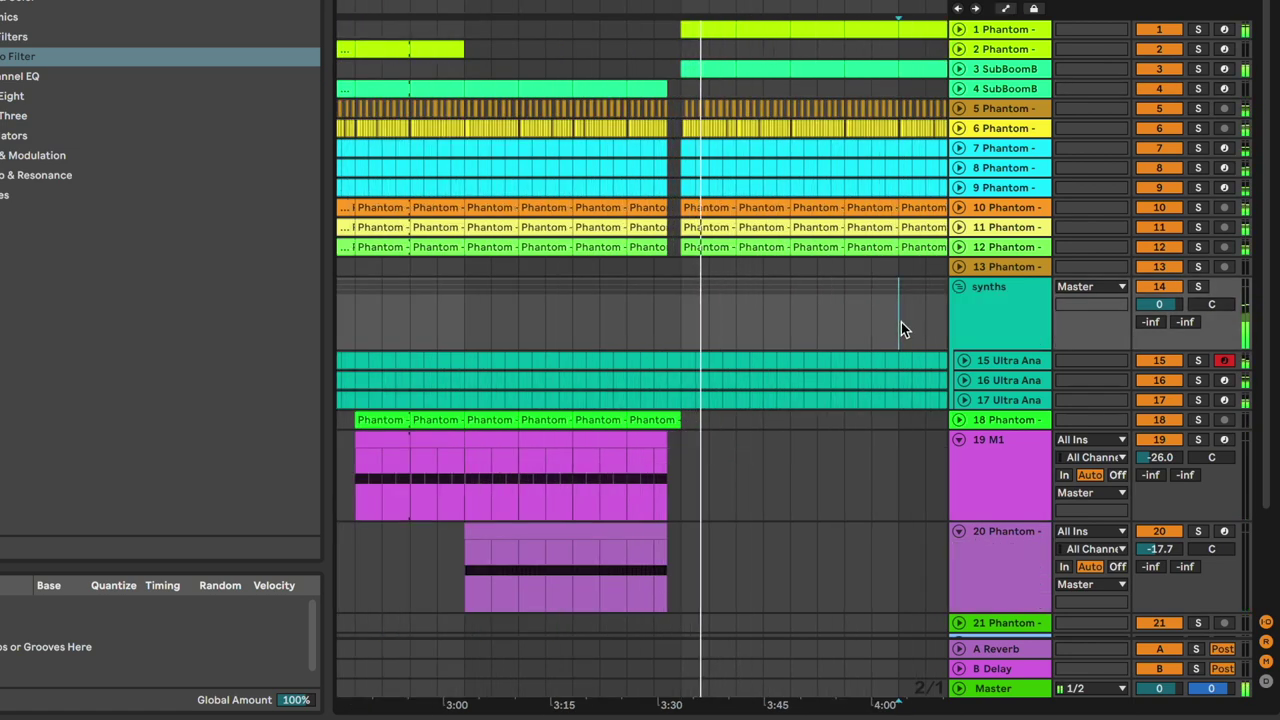
key("space")
left_click(963, 360)
left_click(718, 398)
key("space")
left_click(1199, 453)
left_click(1200, 470)
left_click(970, 478)
left_click(965, 473)
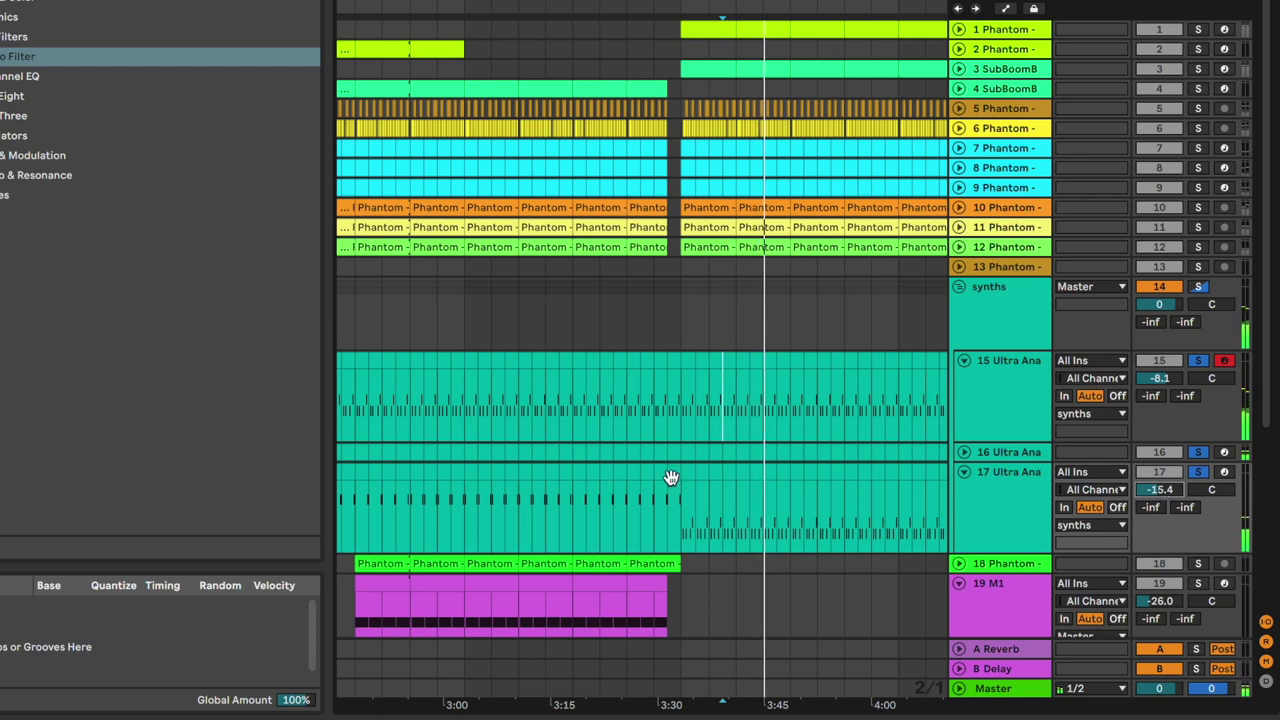
Repeat track 17's original clip pattern from bar 113 through the end of the synth section, replacing the mismatched notes.
key("ctrl+d")
key("ctrl+d")
key("ctrl+d")
key("ctrl+d")
key("ctrl+d")
key("ctrl+d")
key("ctrl+d")
scroll(670, 476, "down", 8)
key("ctrl+d")
key("ctrl+d")
key("ctrl+d")
key("ctrl+d")
key("ctrl+d")
key("ctrl+d")
key("ctrl+d")
key("ctrl+d")
key("ctrl+d")
key("ctrl+d")
key("ctrl+d")
key("ctrl+d")
key("ctrl+d")
key("ctrl+d")
key("ctrl+d")
key("ctrl+d")
key("ctrl+d")
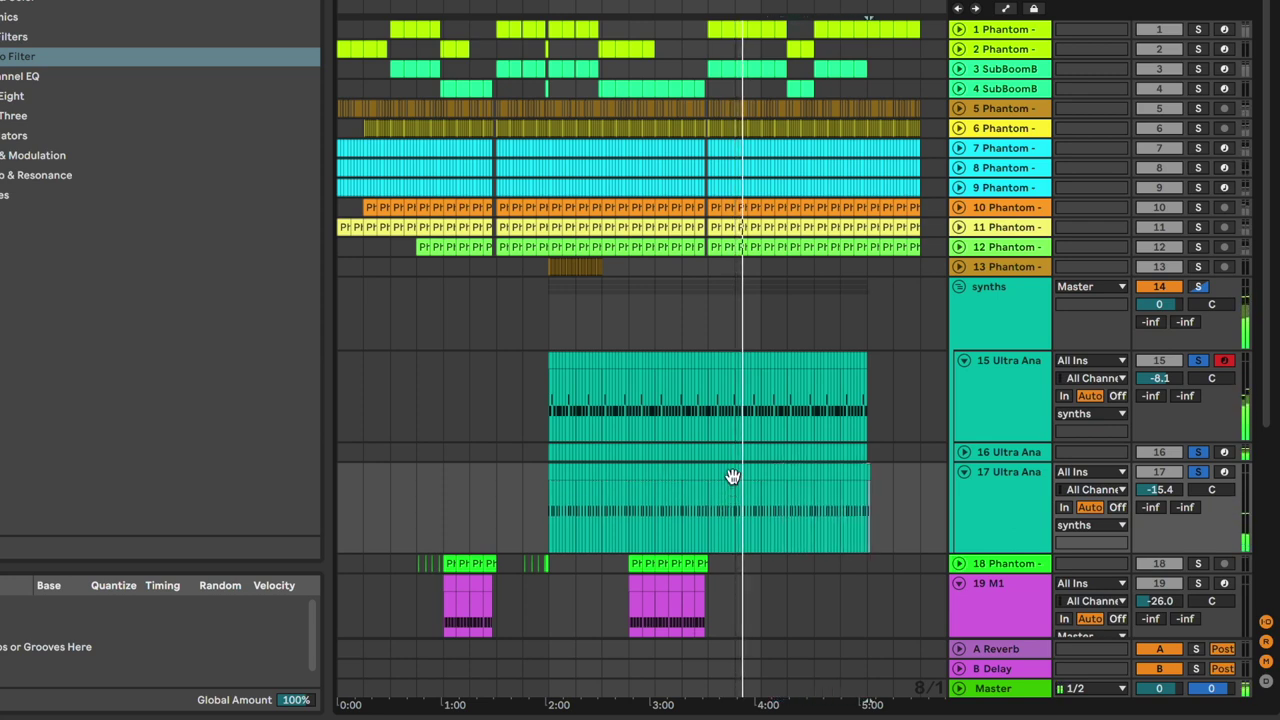
Turn off solo on the synth tracks and collapse tracks 15 and 17.
left_click(696, 402)
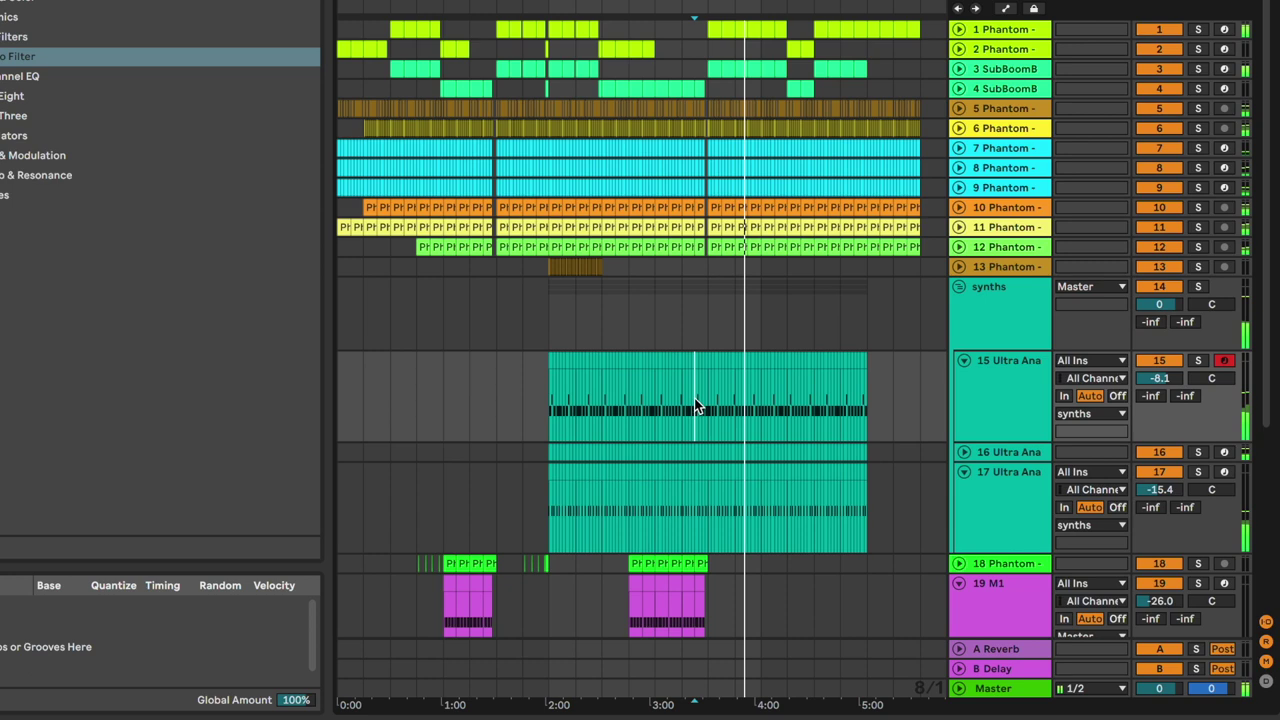
left_click(963, 360)
left_click(963, 402)
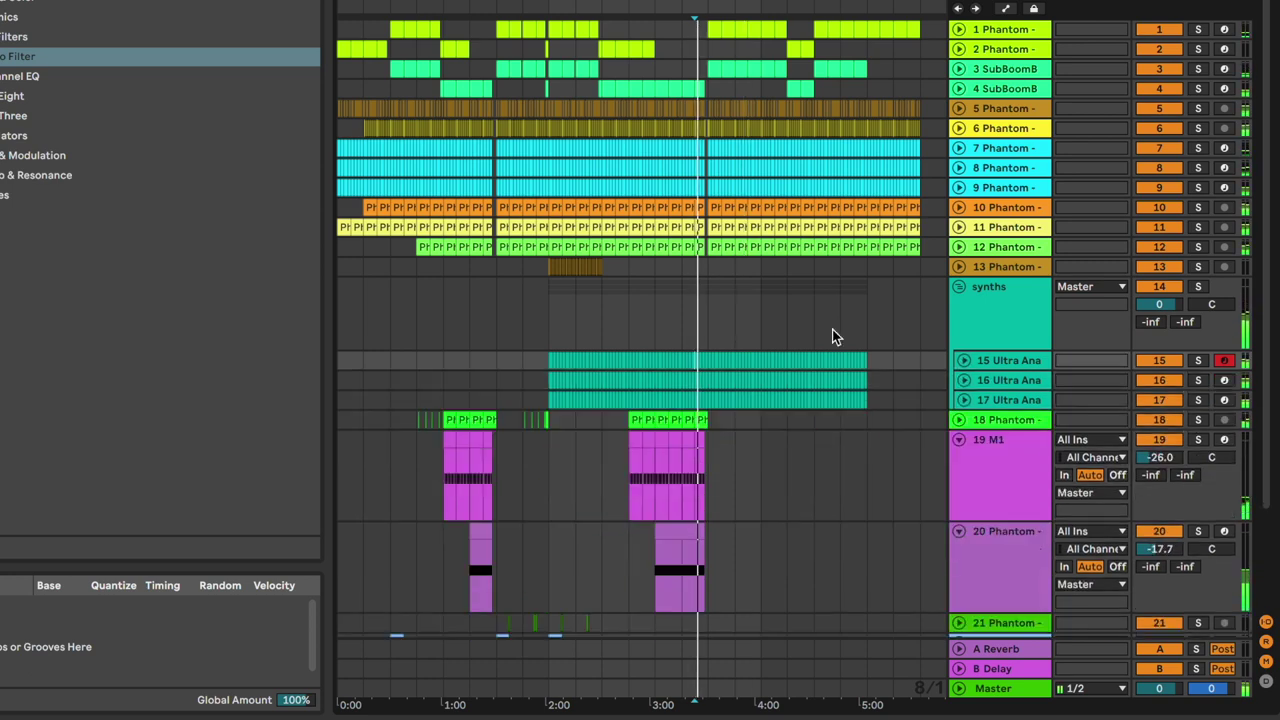
Try to move the low point of the synths group's Auto Filter Frequency automation from bar 113 to bar 112.
left_click(684, 301)
key("plus")
key("plus")
key("plus")
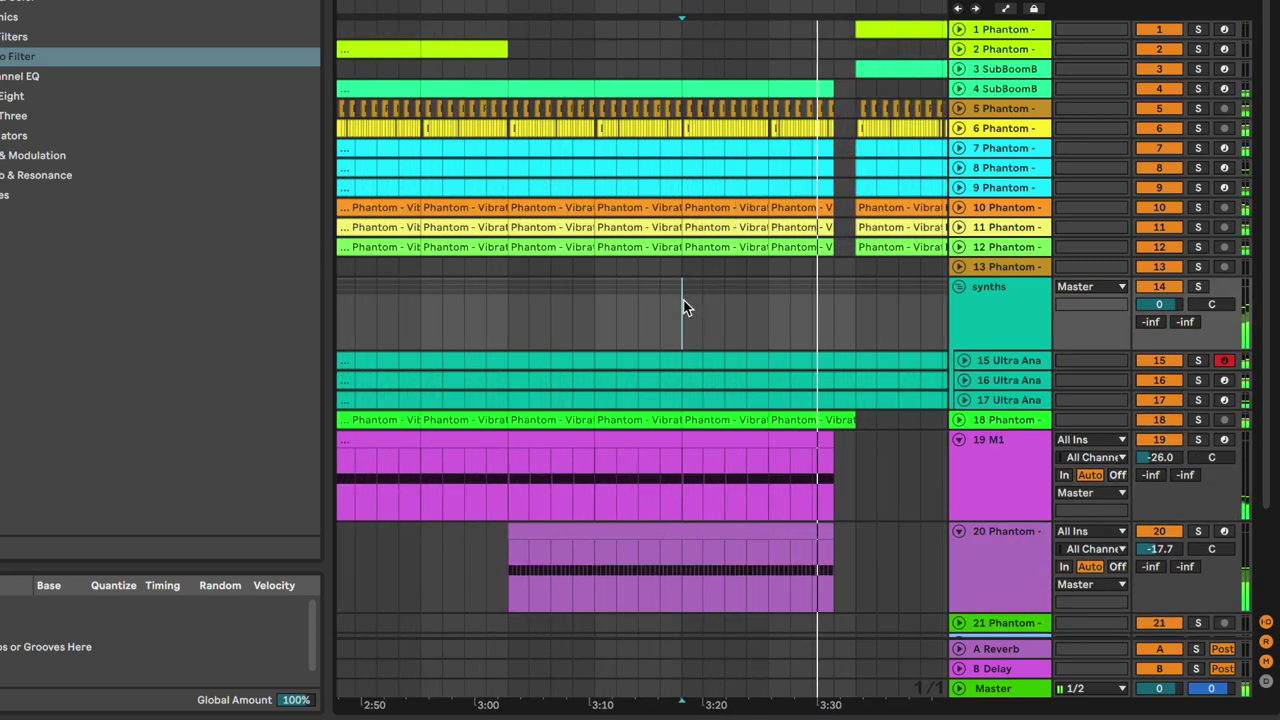
key("a")
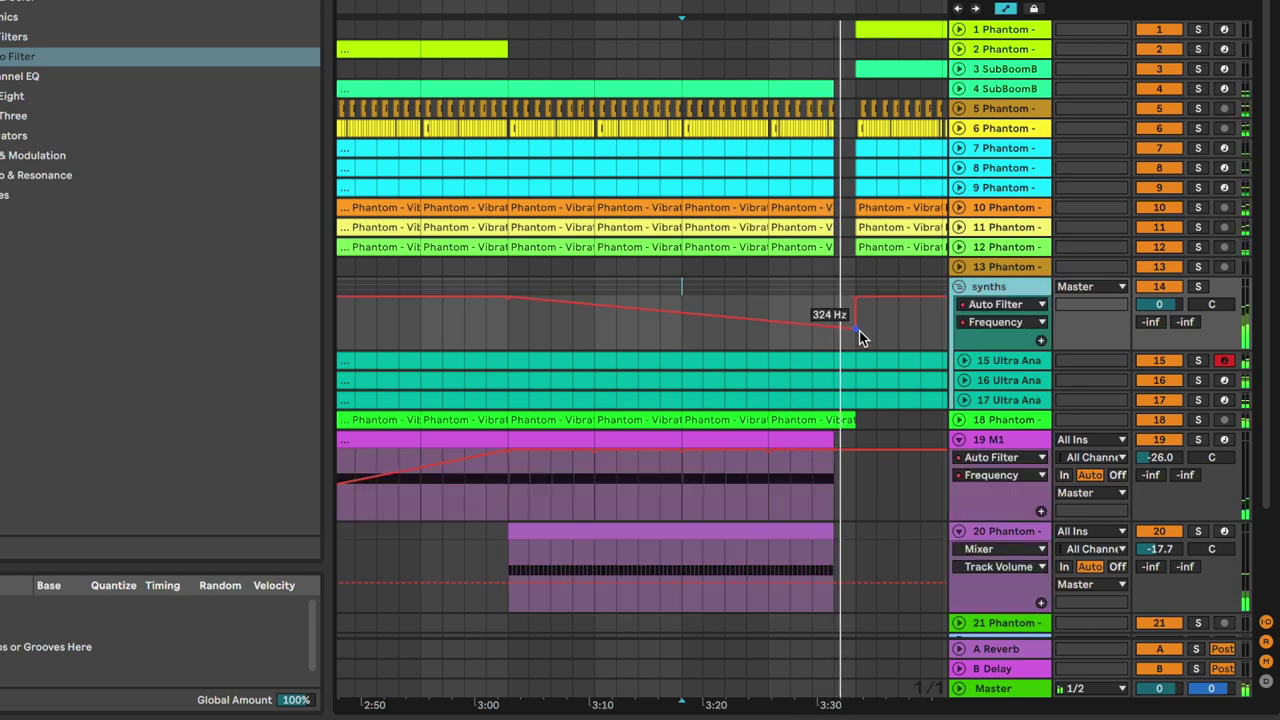
left_click_drag(858, 332, 834, 330)
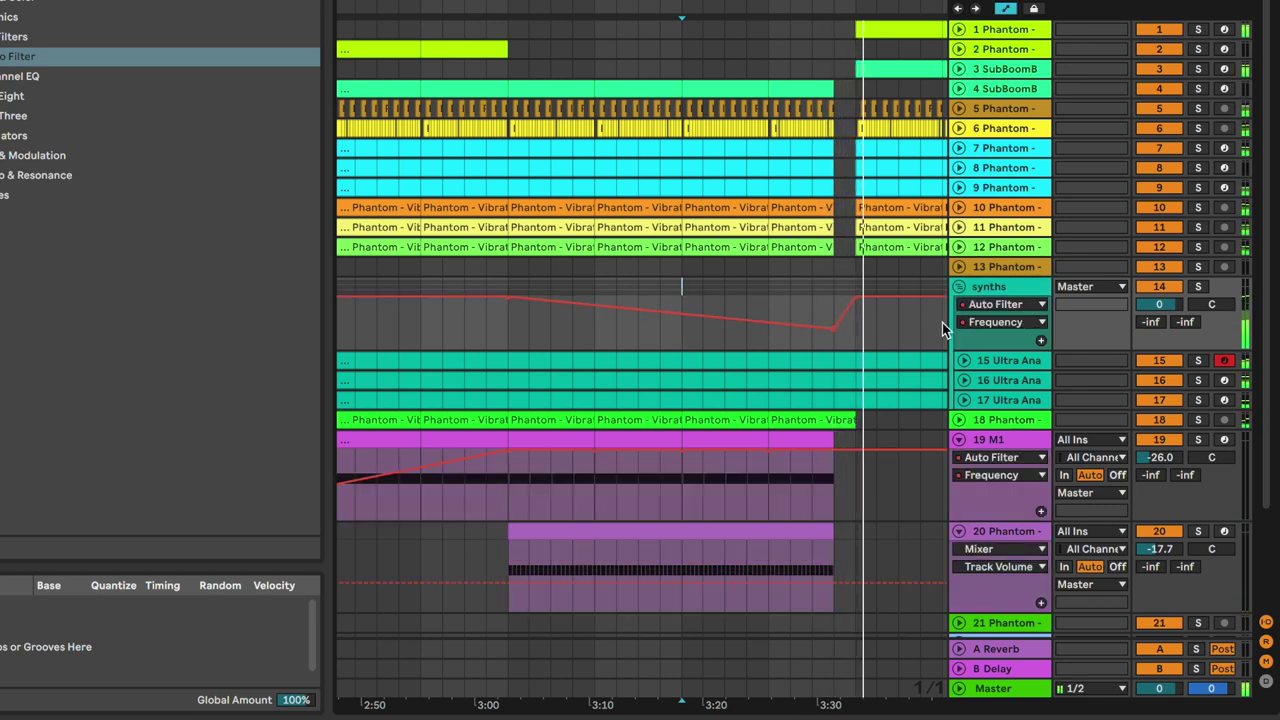
key("a")
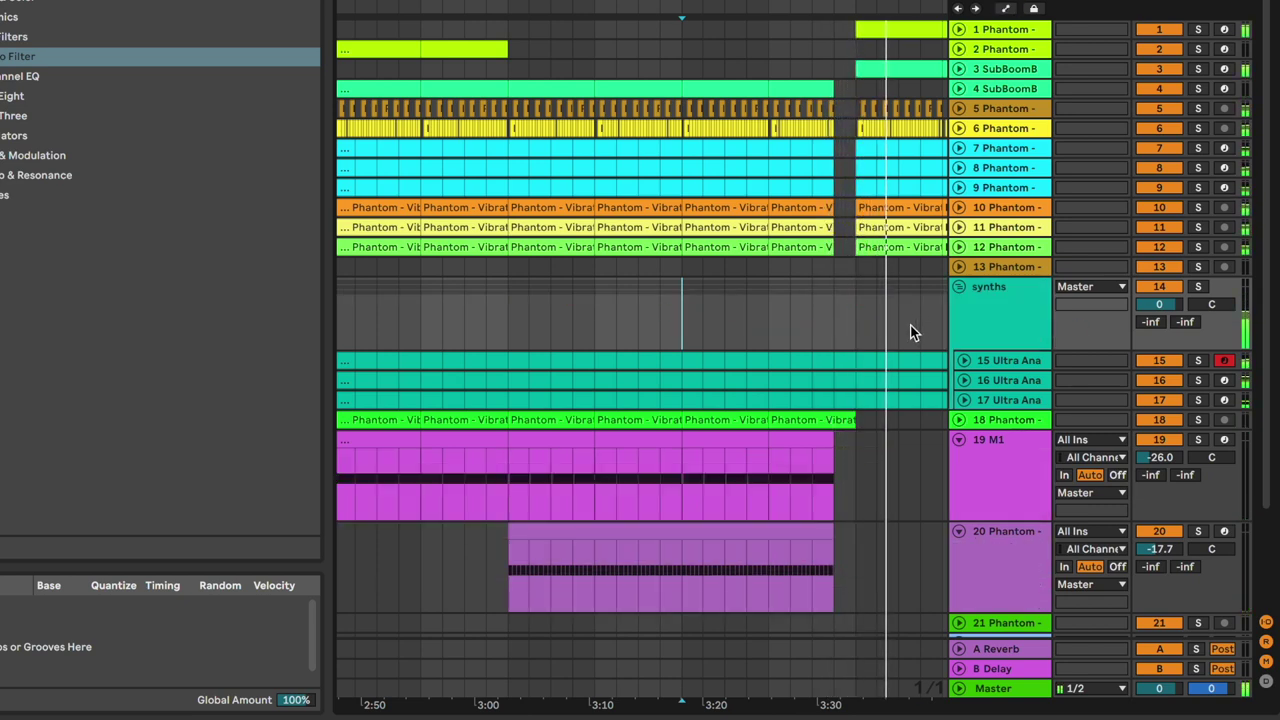
Copy the effect clips on tracks 21–25 between bars 49 and 81 and paste them at bar 113.
left_click(911, 332)
key("minus")
key("minus")
key("minus")
scroll(912, 328, "down", 3)
scroll(912, 328, "right", 3)
scroll(913, 331, "left", 1)
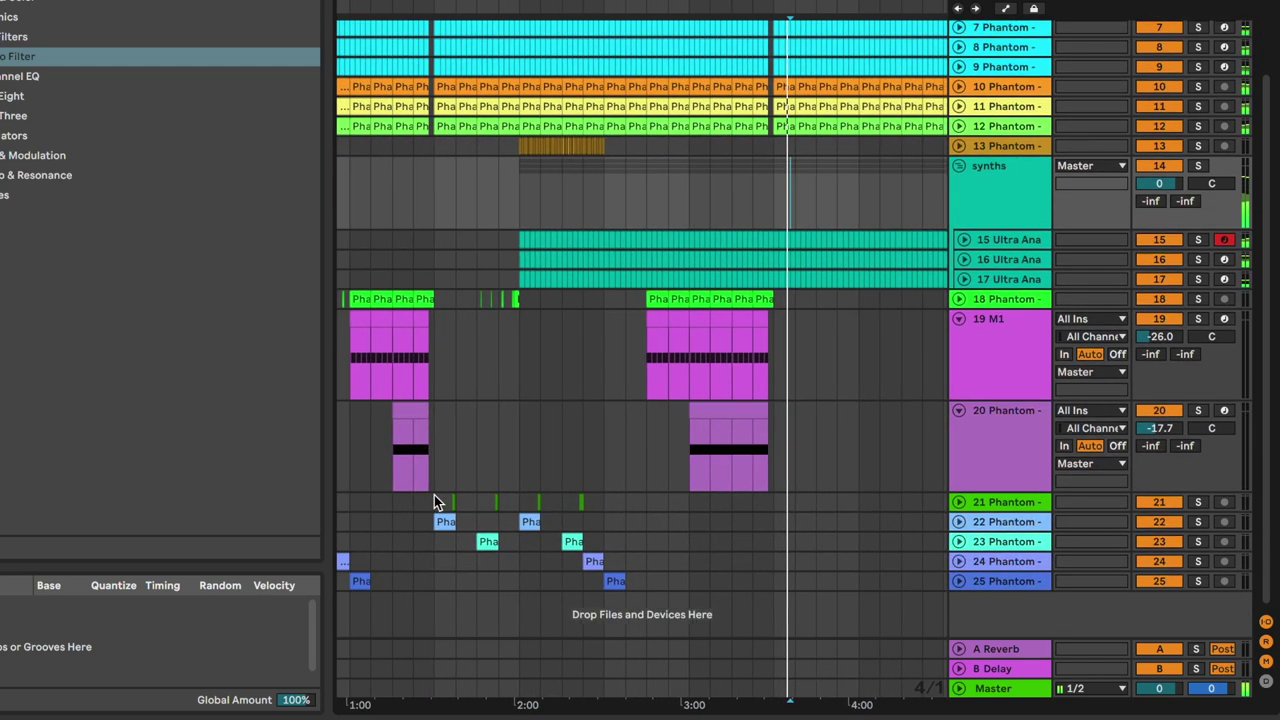
left_click_drag(434, 500, 681, 581)
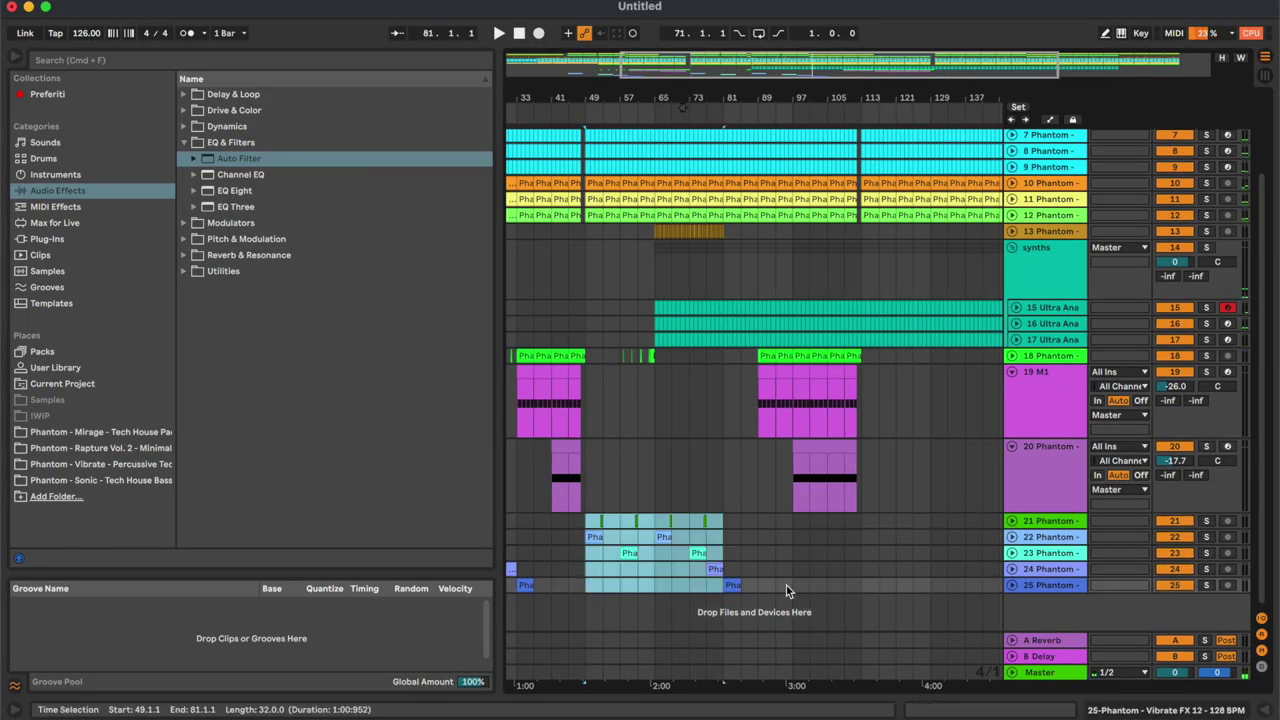
key("super+c")
left_click(861, 525)
key("super+v")
Copy track 18's clips between bars 49 and 65 and paste them on the same track at bar 113.
left_click(597, 354)
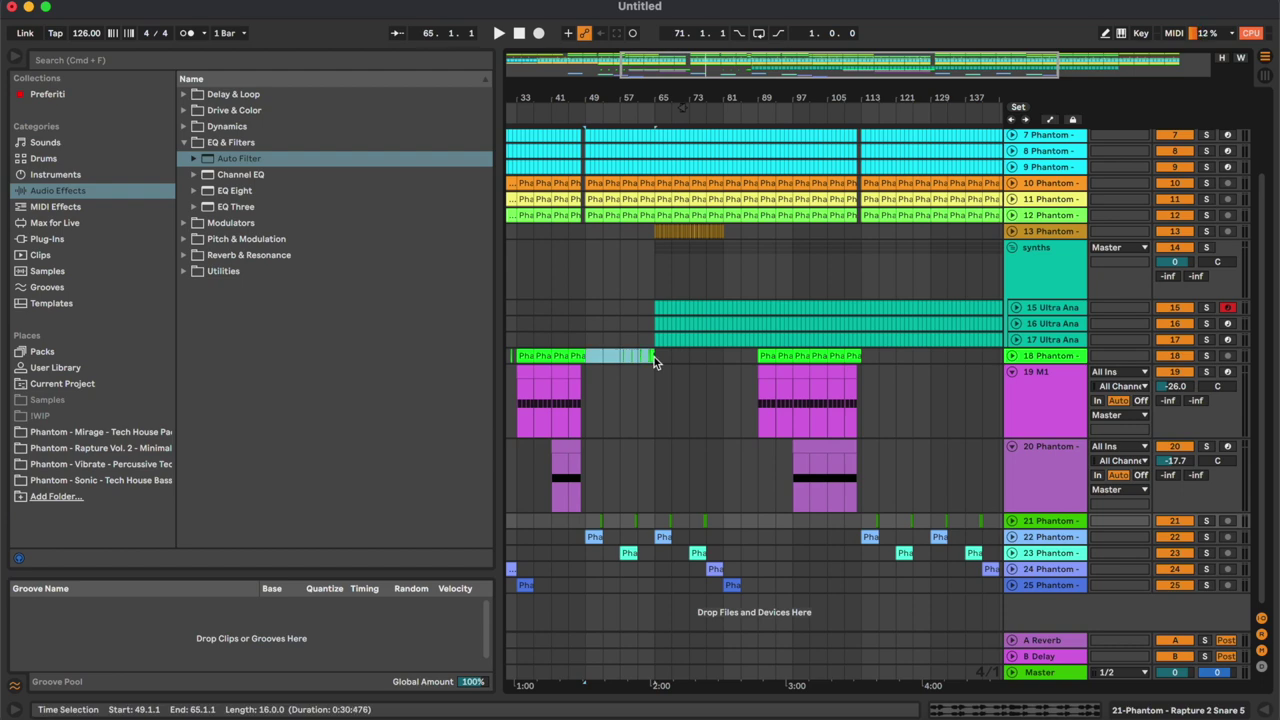
key("super+c")
left_click(864, 355)
key("super+v")
Expand track 15, show automation and bring up Filter 1 Frequency of its Ultra Analog VA-2 as the automated parameter.
left_click(889, 405)
scroll(889, 404, "up", 3)
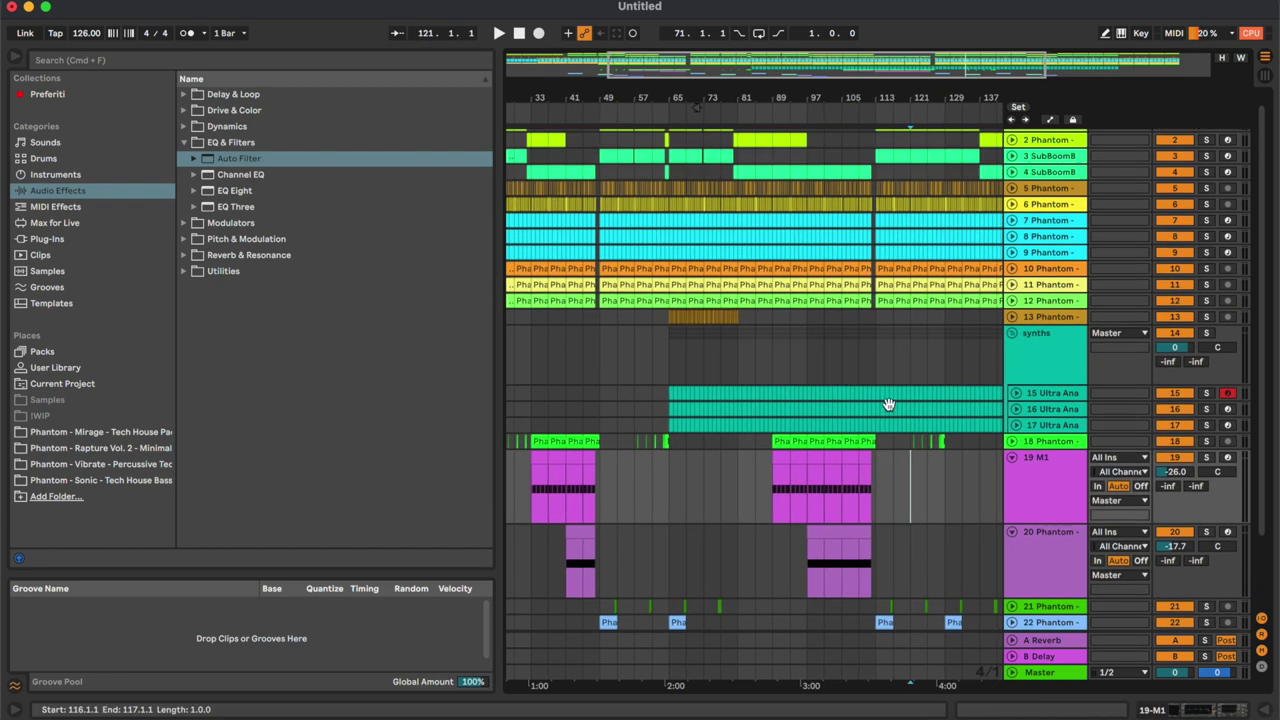
left_click(1046, 395)
left_click(1016, 396)
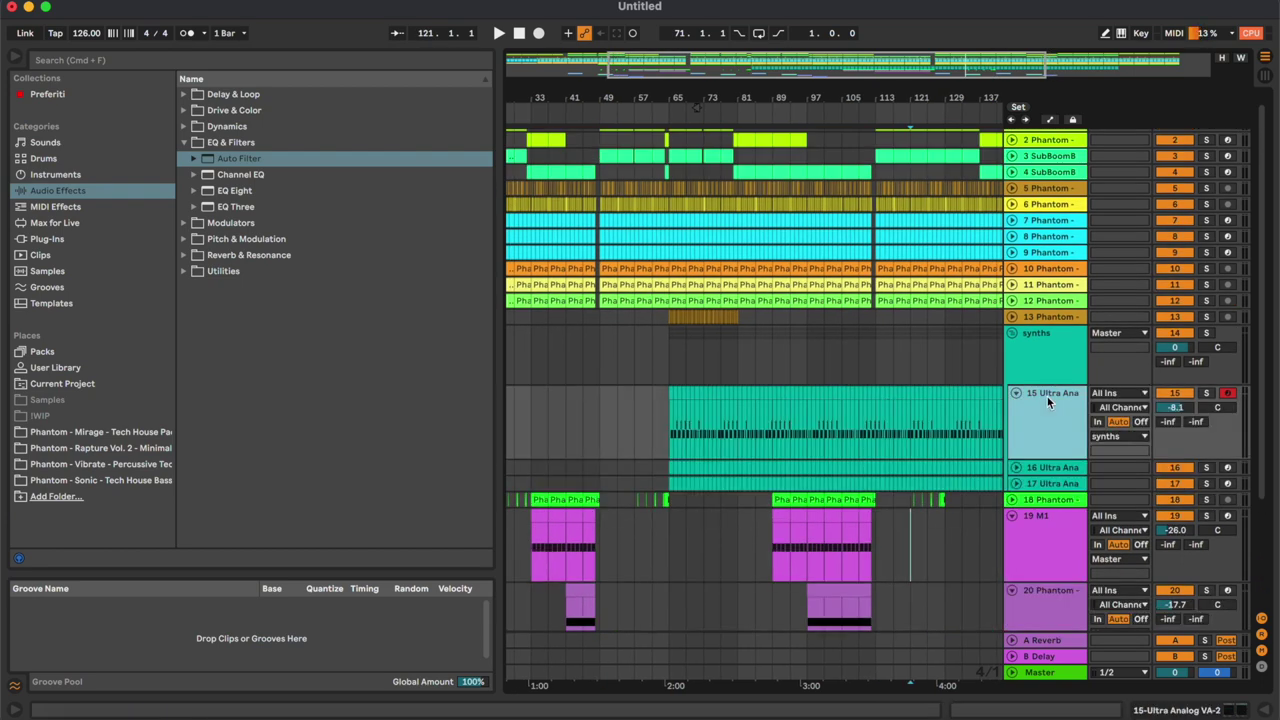
key("a")
double_click(1048, 398)
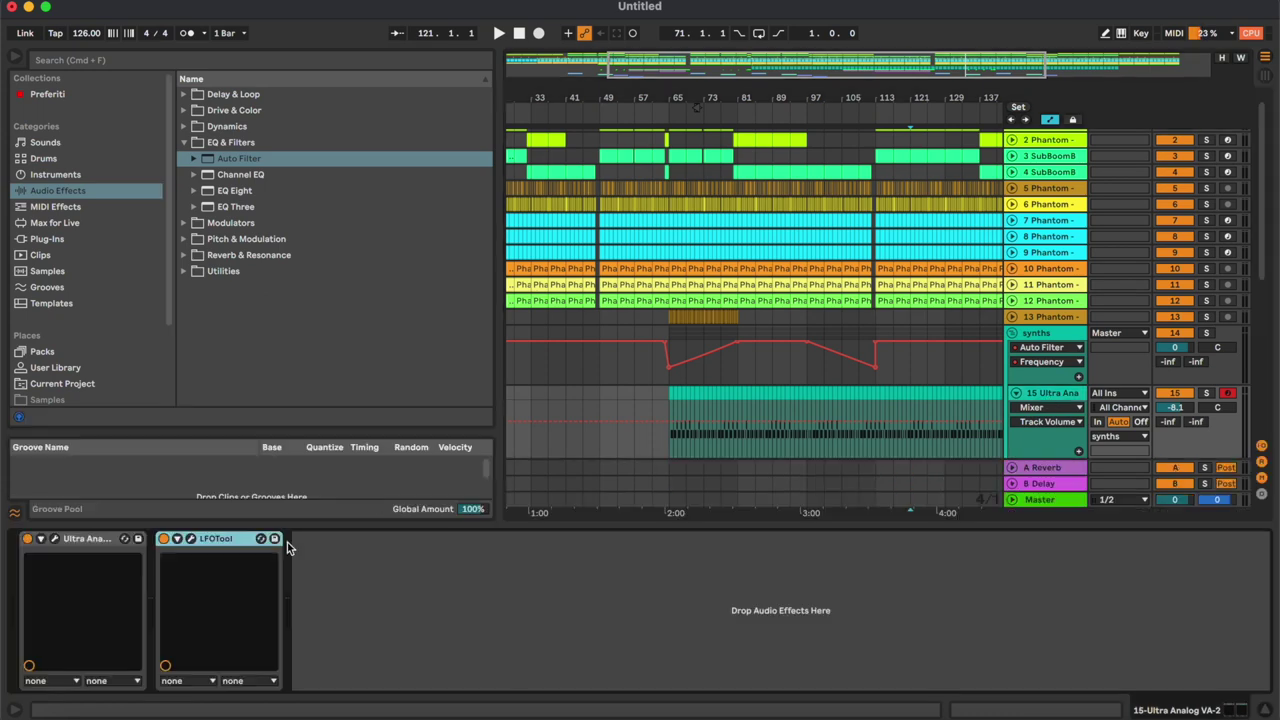
left_click(55, 539)
left_click(893, 397)
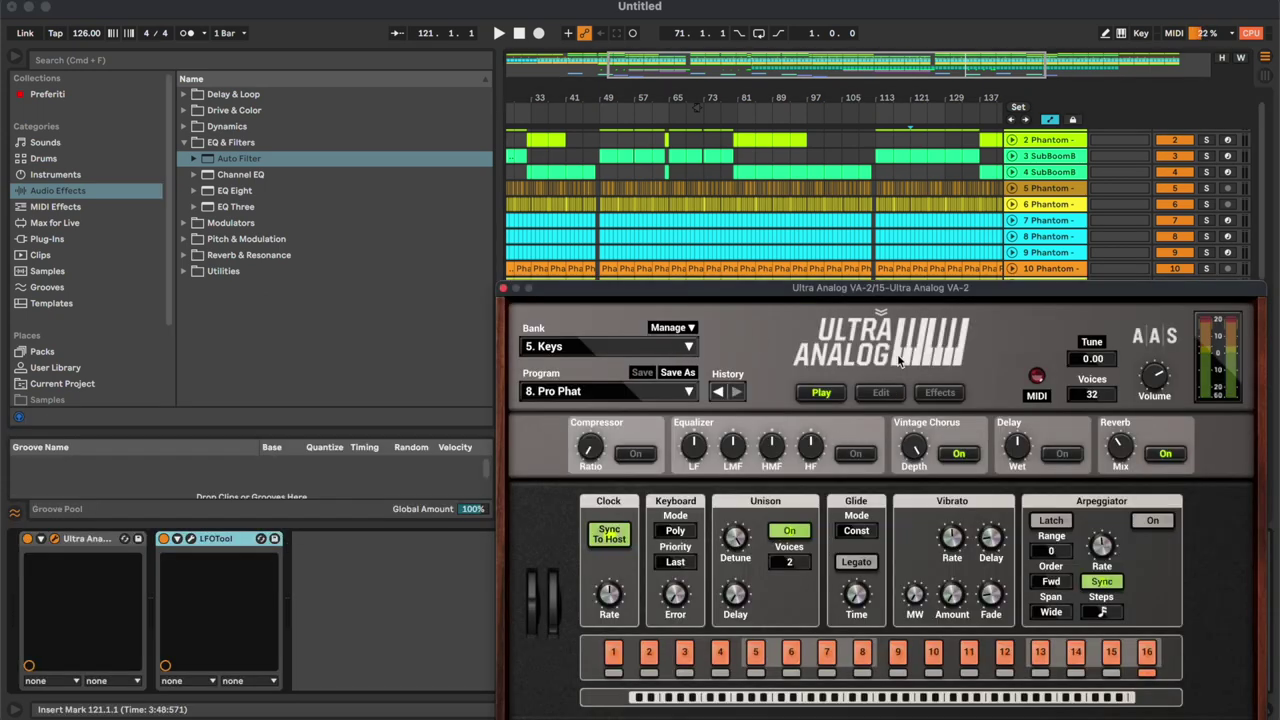
left_click(885, 397)
left_click_drag(908, 296, 908, 529)
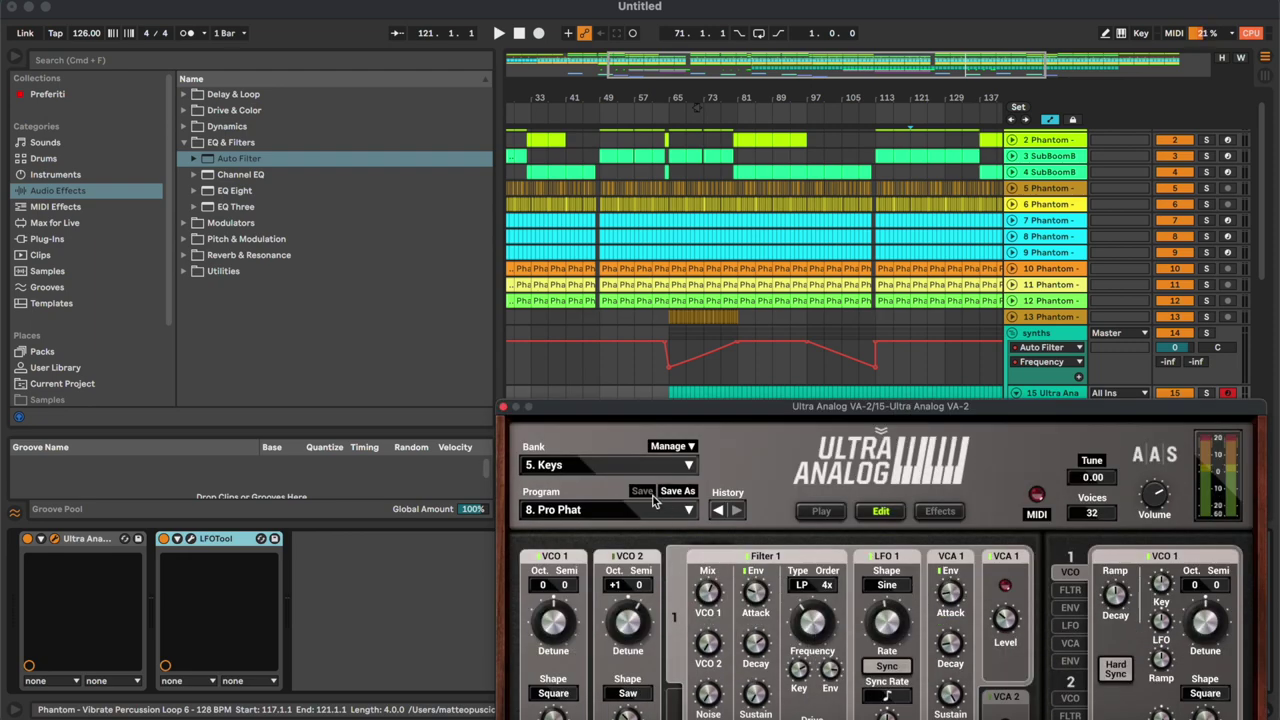
left_click(503, 407)
Automate track 15's Filter 1 Frequency to rise from bar 97 to about 4258 at bar 112 and drop back at bar 113.
left_click(835, 424)
key("plus")
key("plus")
key("plus")
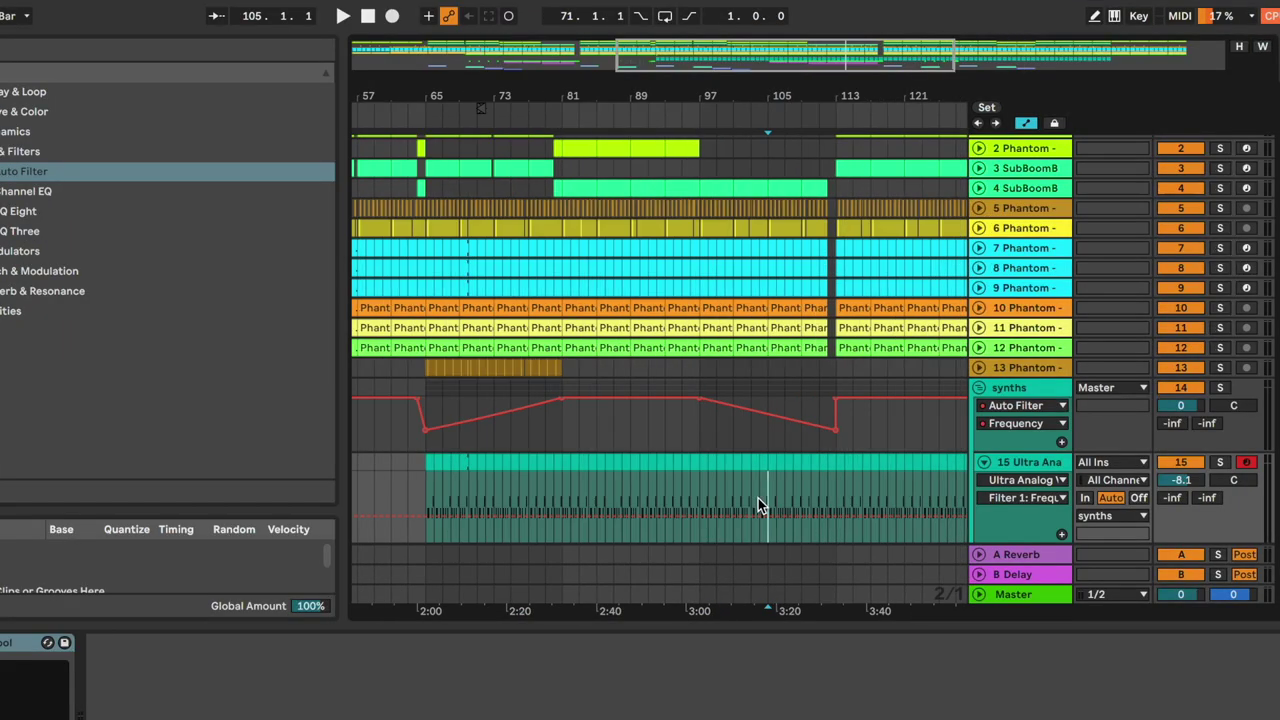
left_click(592, 514)
scroll(902, 518, "right", 1)
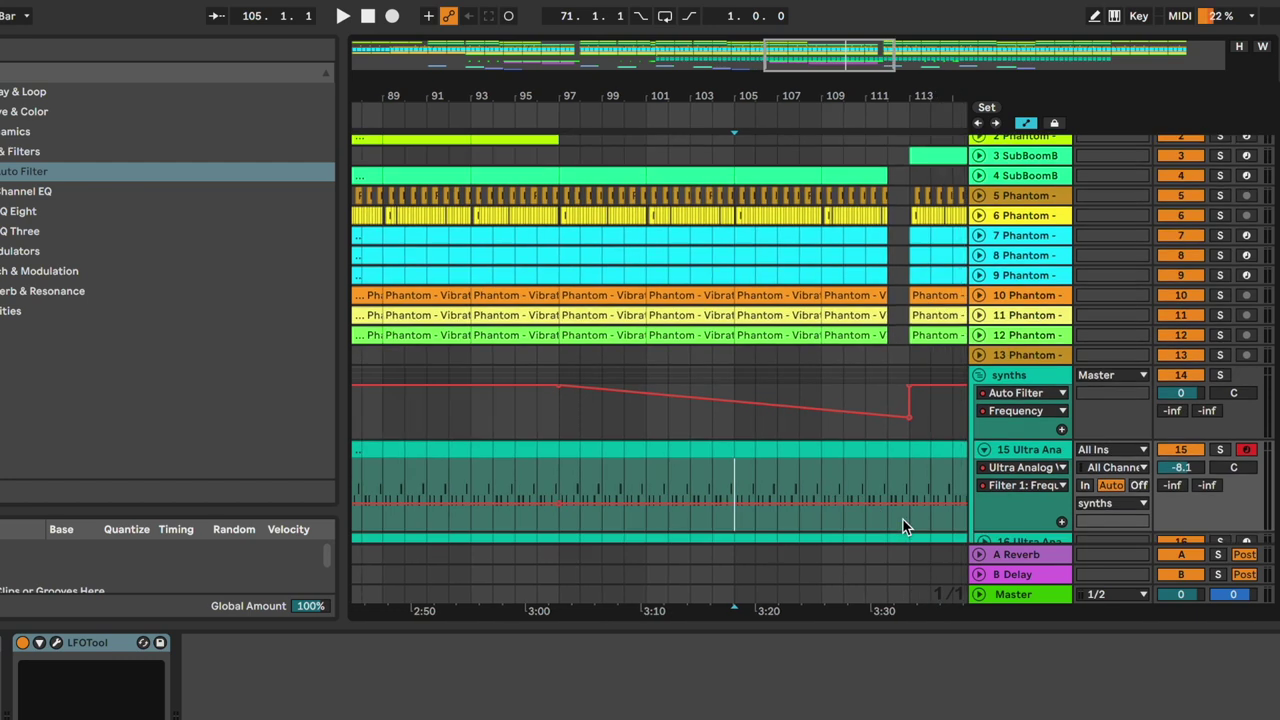
left_click(903, 504)
left_click_drag(877, 504, 887, 475)
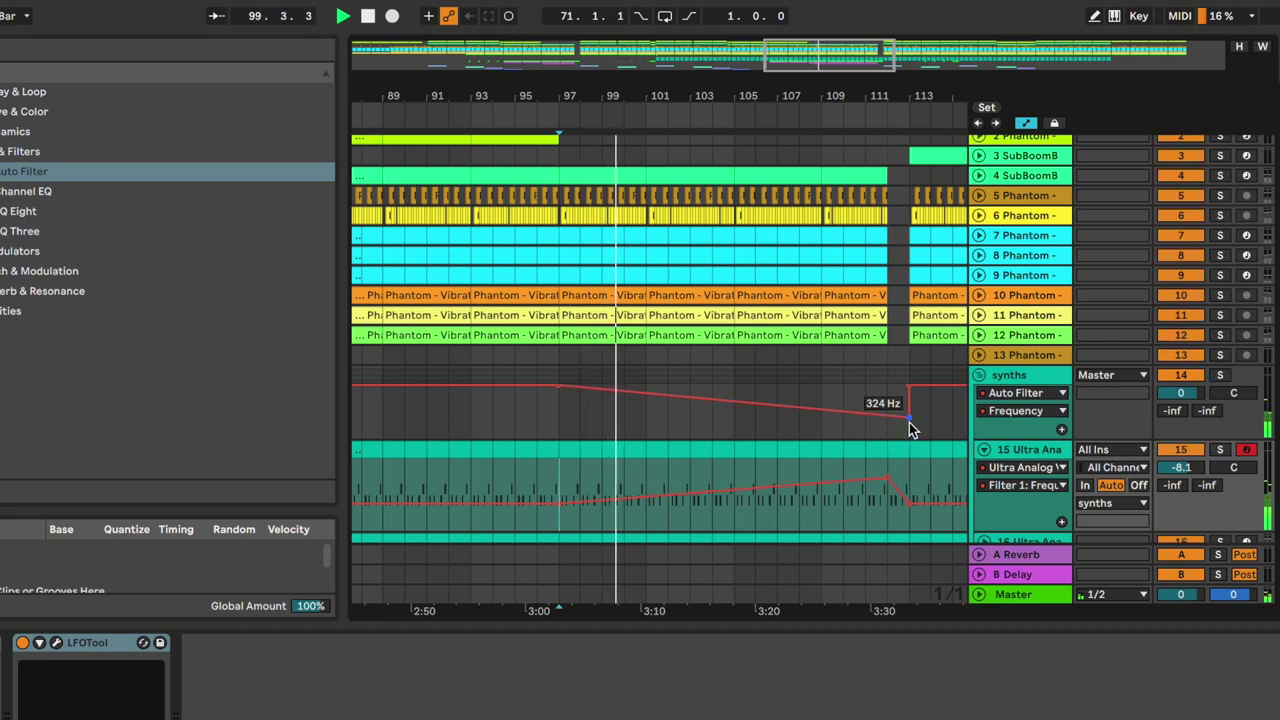
Raise track 15's Filter 1 Frequency peak at bar 112 to 4698.69 and open the synths group filter's low point for editing.
scroll(940, 400, "down", 5)
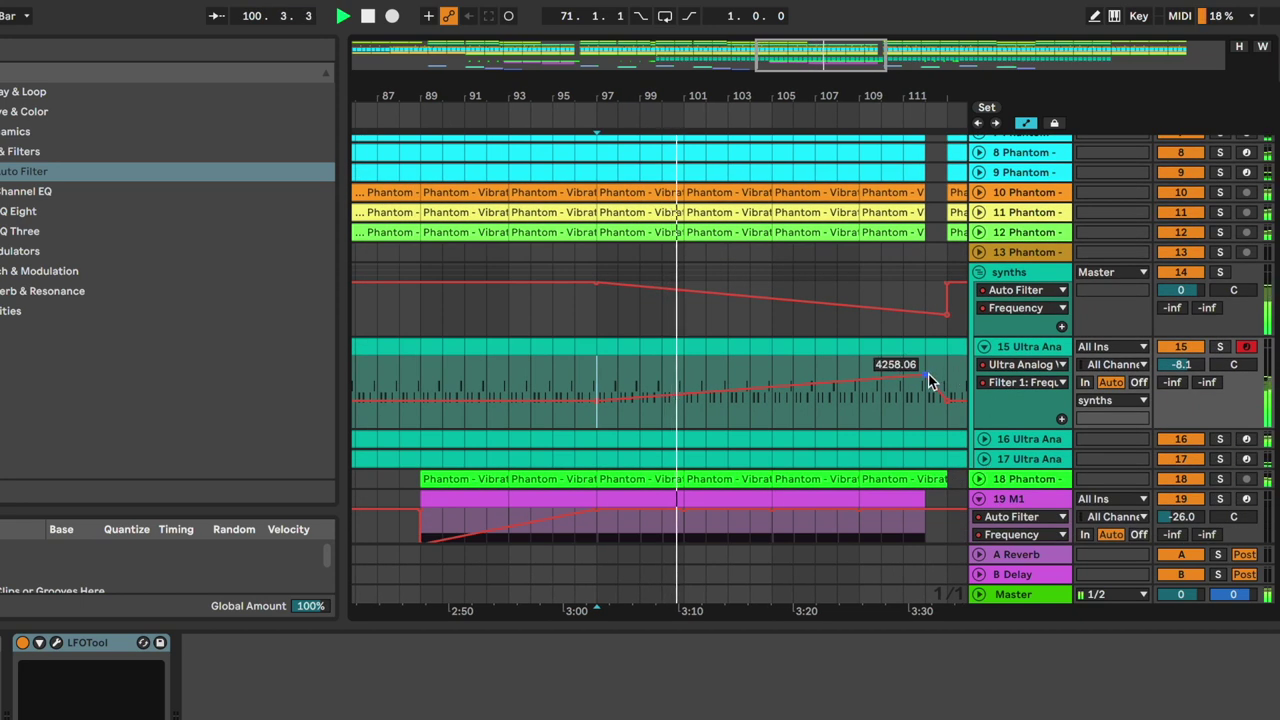
left_click_drag(926, 375, 926, 373)
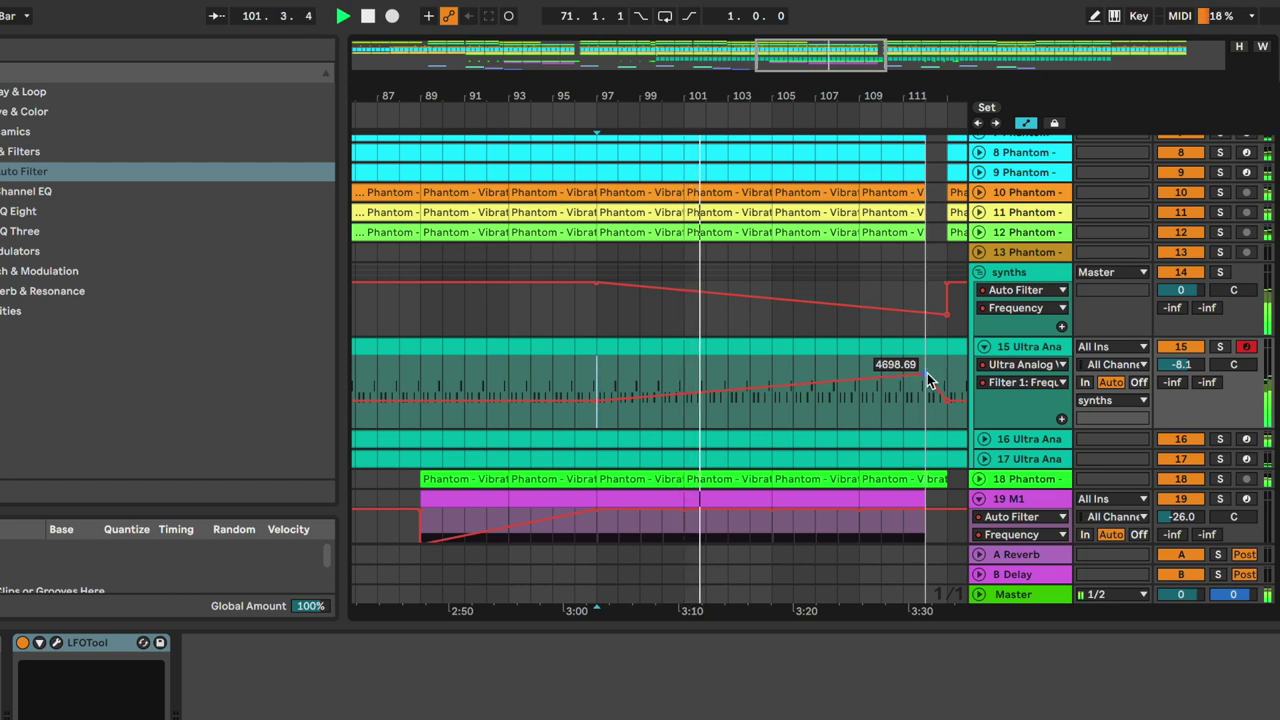
right_click(949, 316)
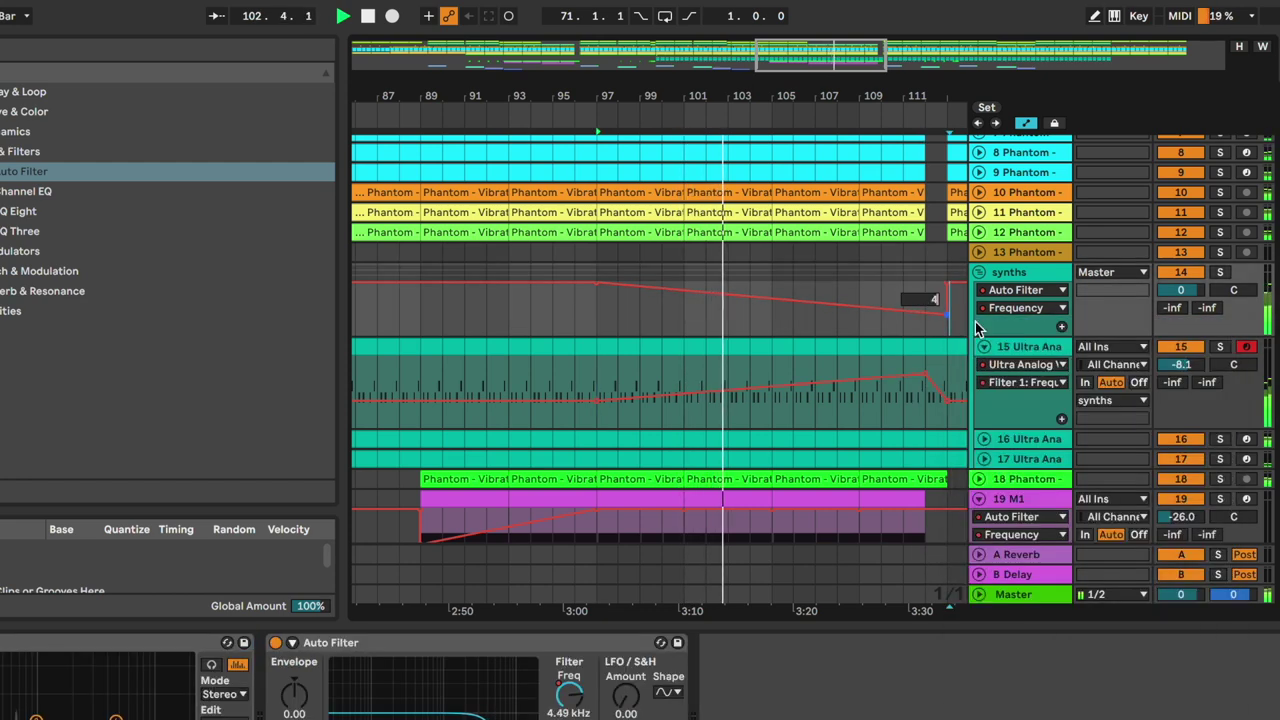
Automate track 16's Ultra Analog Filter 1 Frequency to rise from bar 97 to 22000 at bar 112 and fall back at bar 113.
left_click(984, 440)
left_click(1020, 441)
scroll(1020, 446, "down", 5)
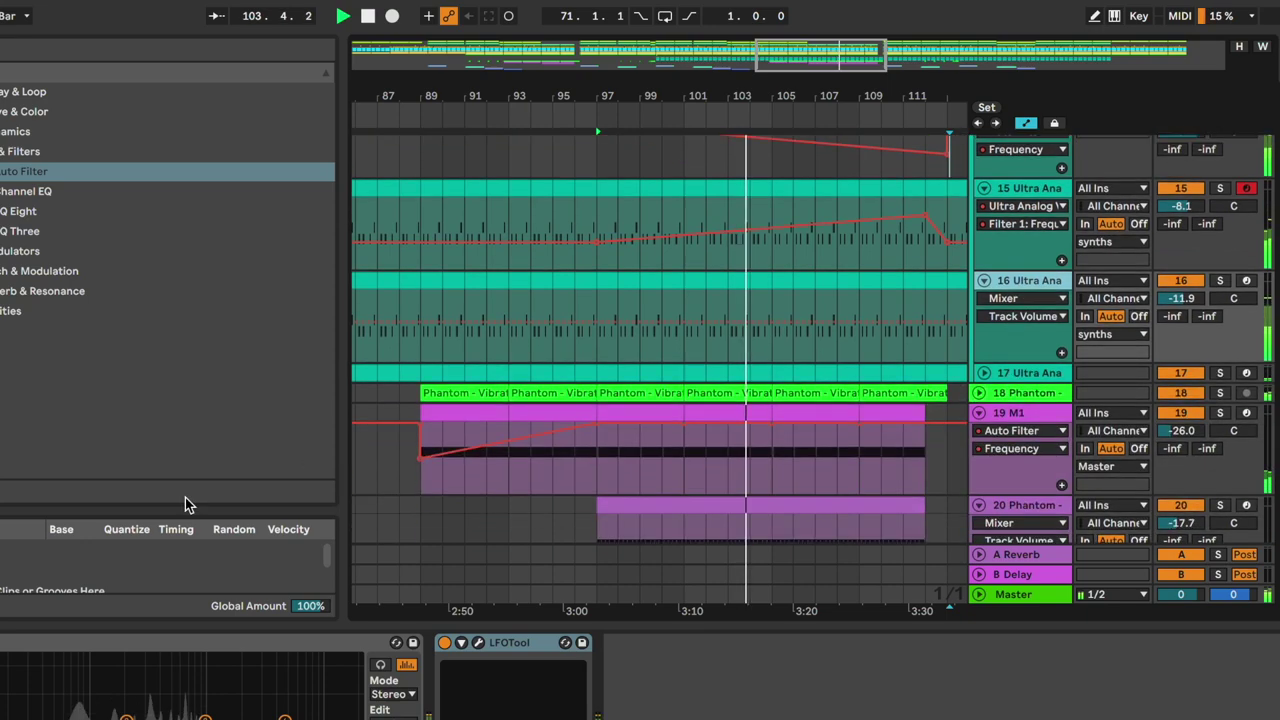
key("space")
left_click(55, 539)
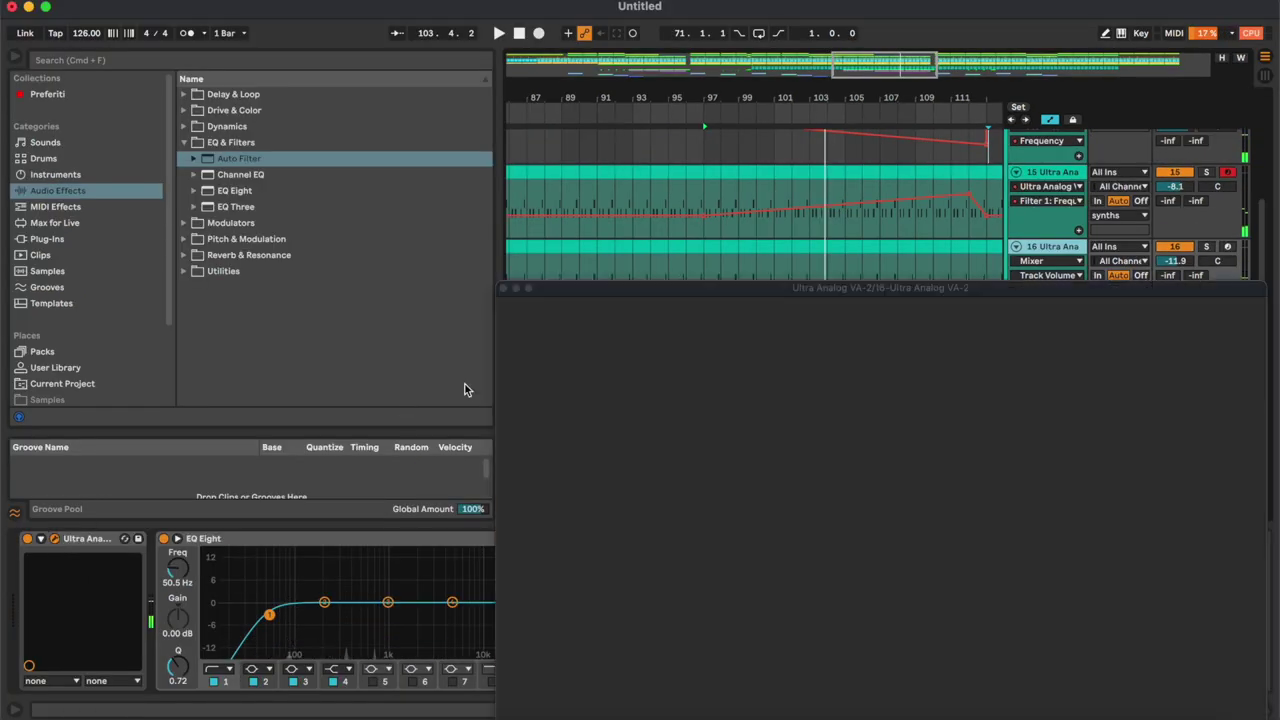
left_click(888, 394)
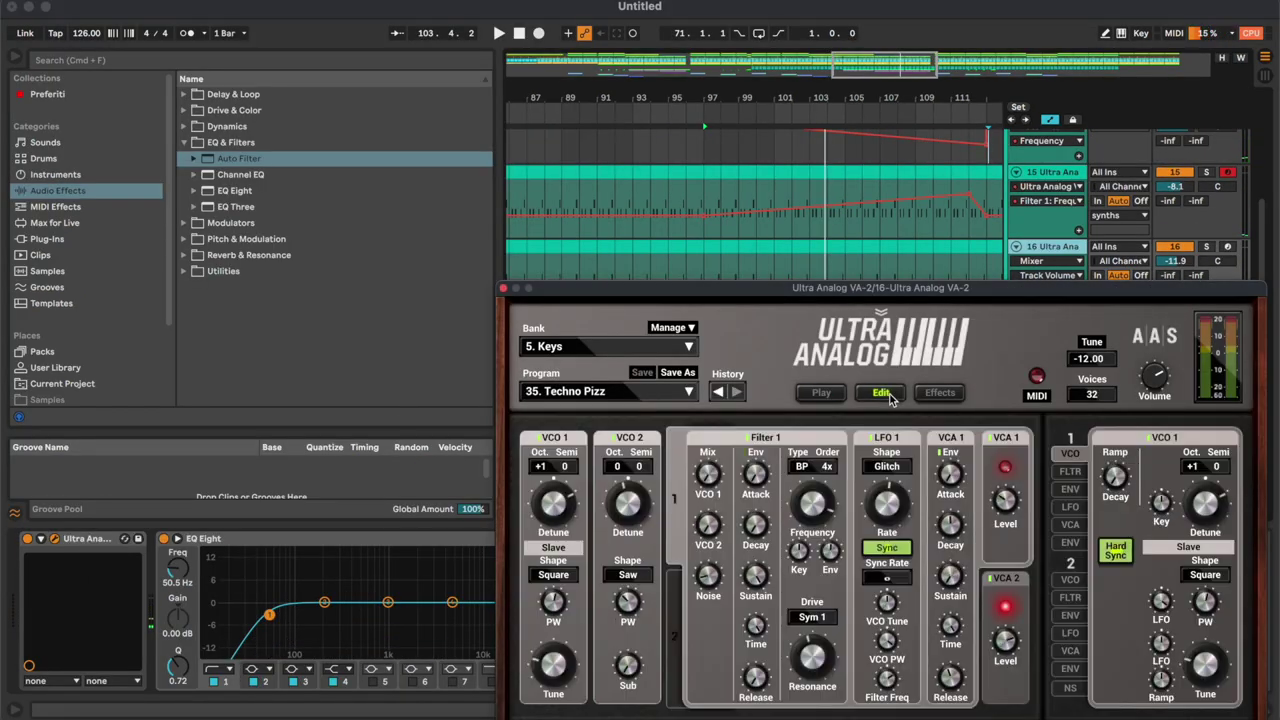
key("space")
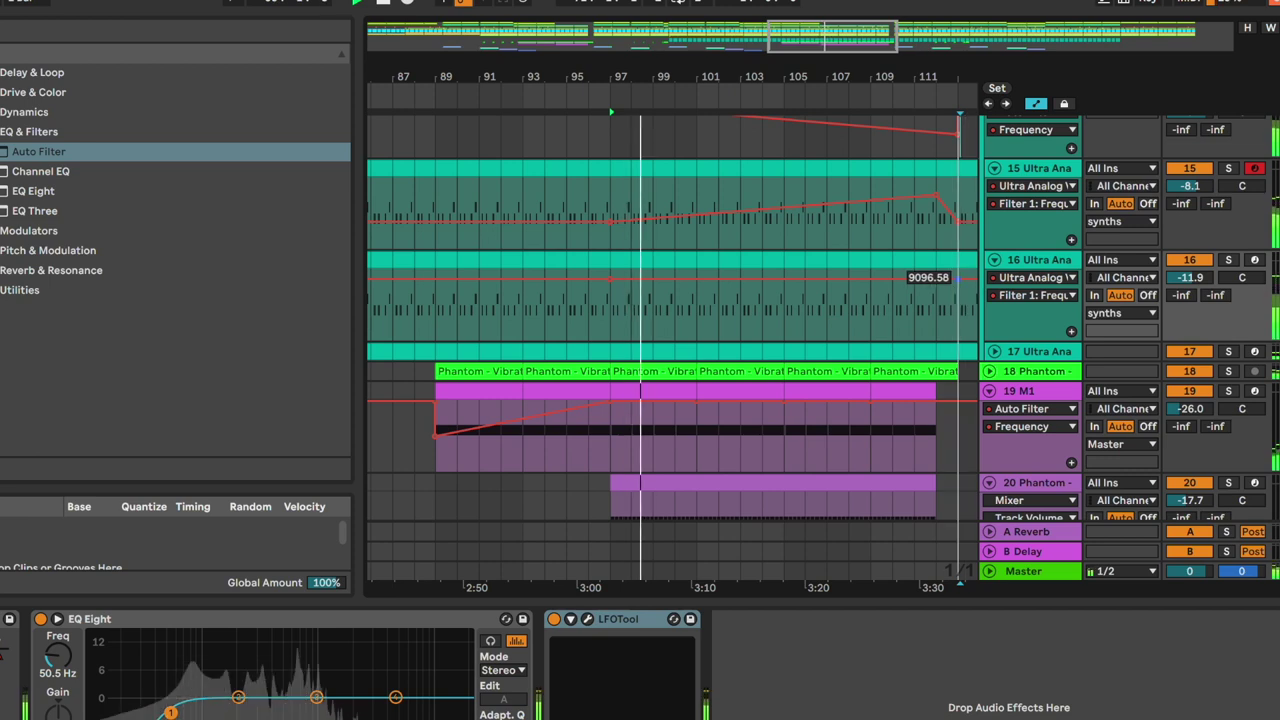
left_click_drag(931, 277, 936, 271)
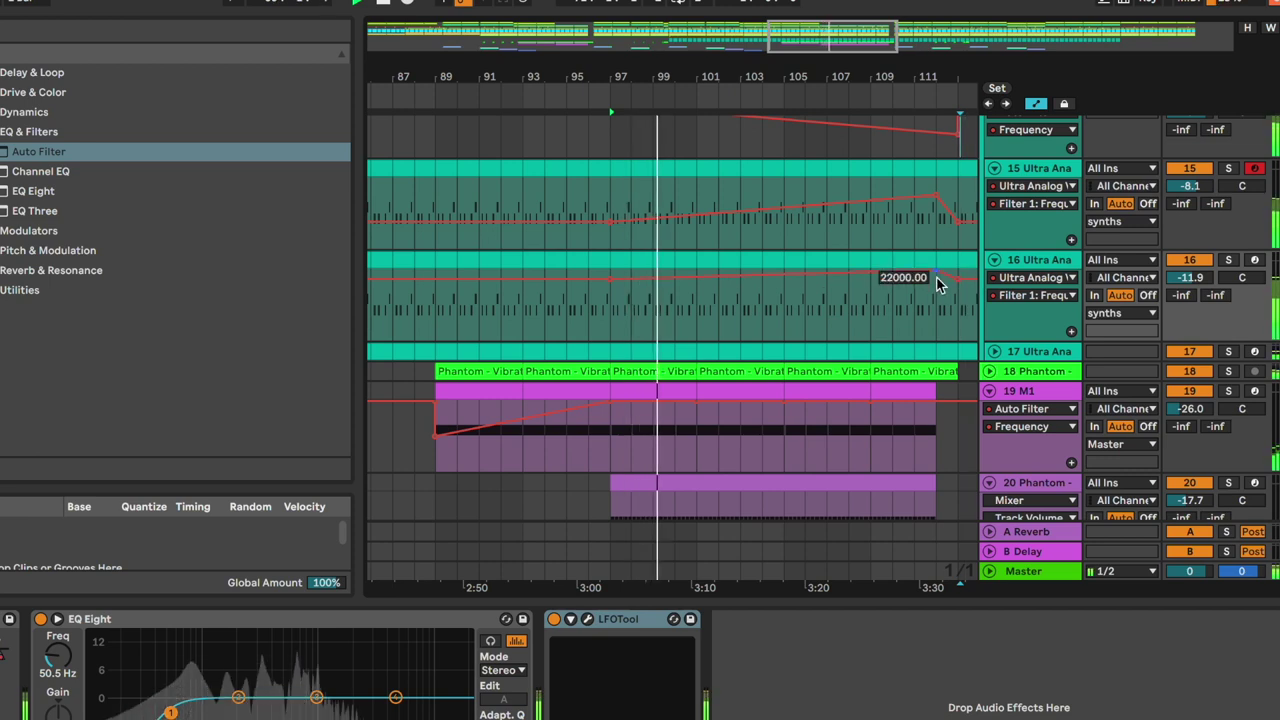
Expand track 17 and display the Filter 1 Frequency automation of its Ultra Analog VA-2.
left_click(993, 352)
left_click(1037, 353)
left_click(2, 619)
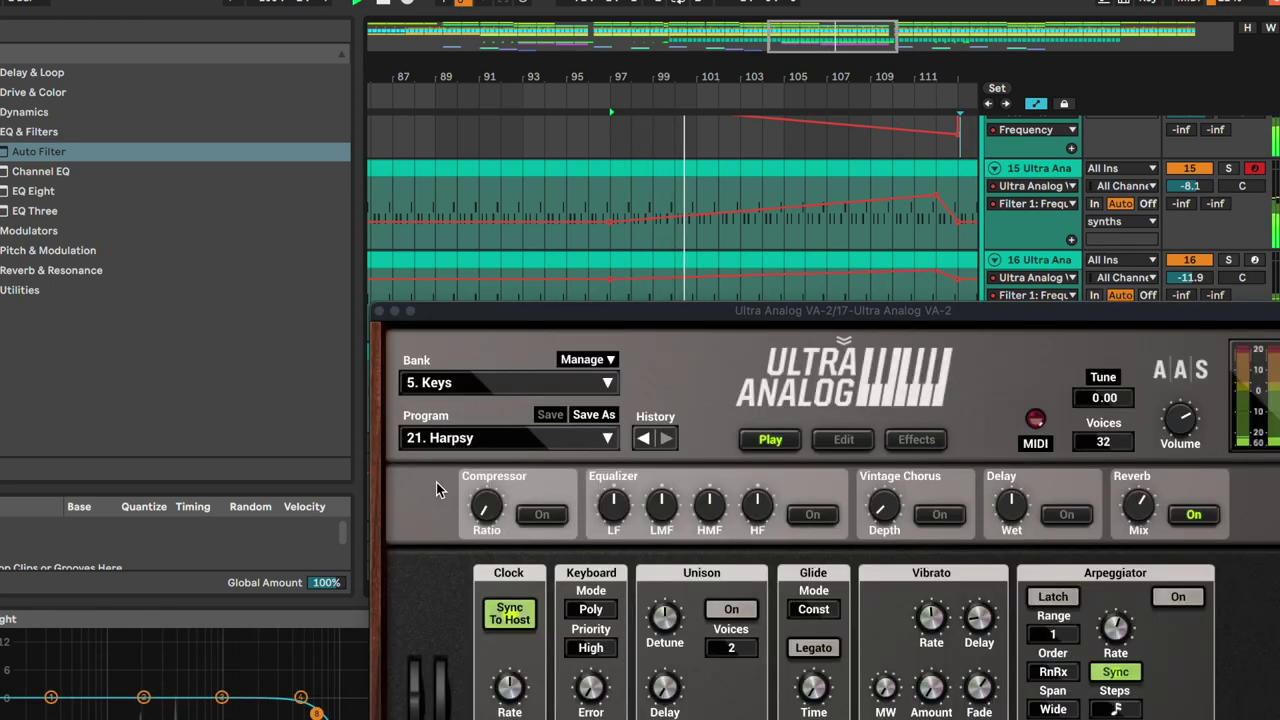
left_click(832, 441)
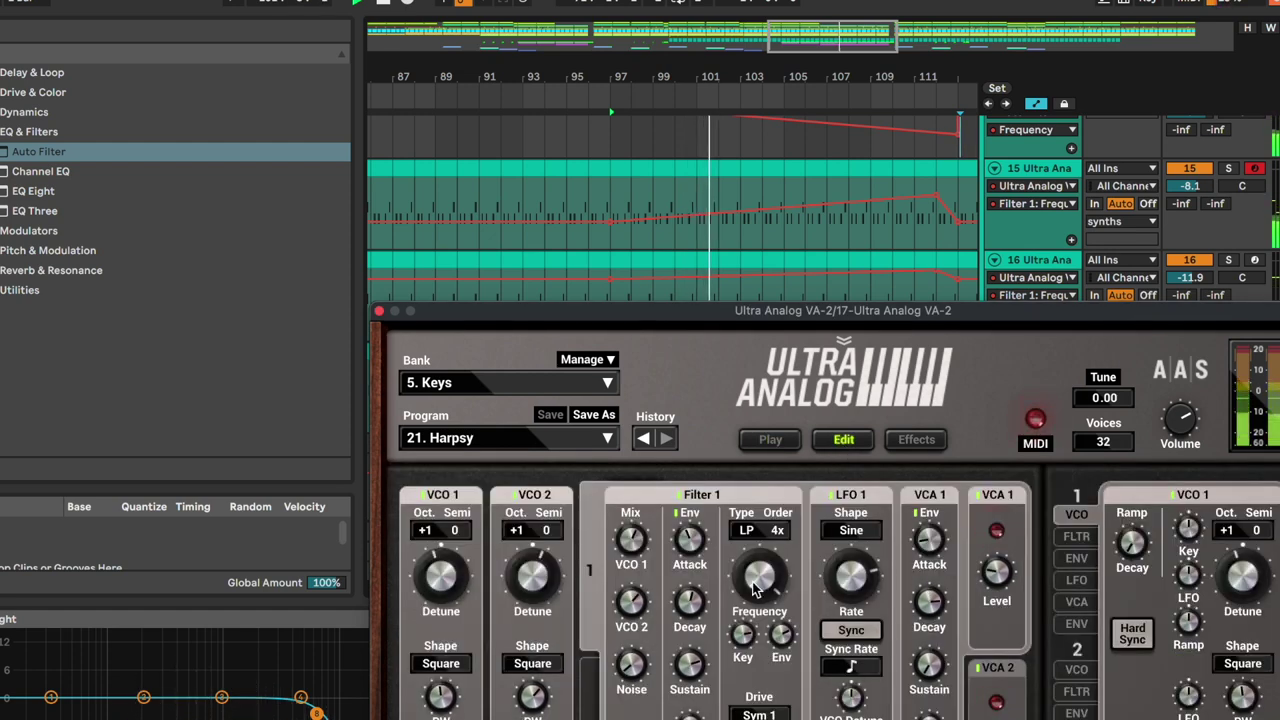
left_click(379, 311)
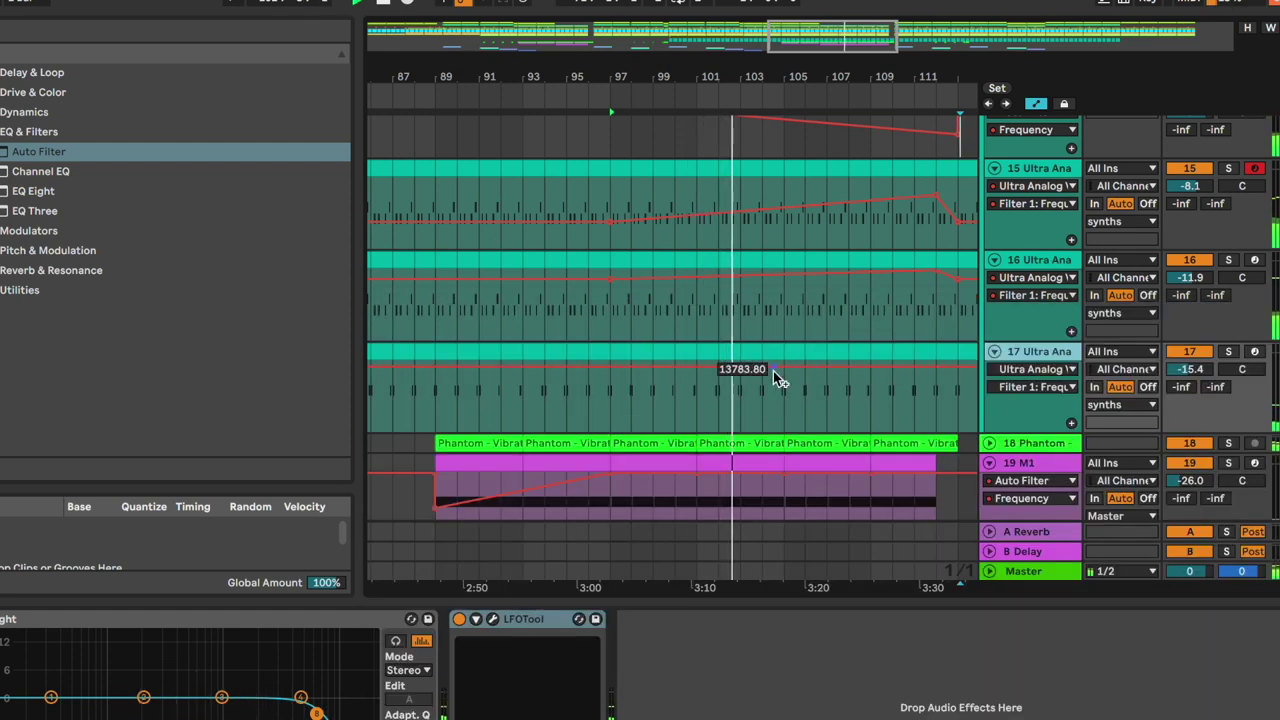
Play the build from bar 97, hide the device view and review the tracks leading up to the drop.
scroll(845, 407, "up", 2)
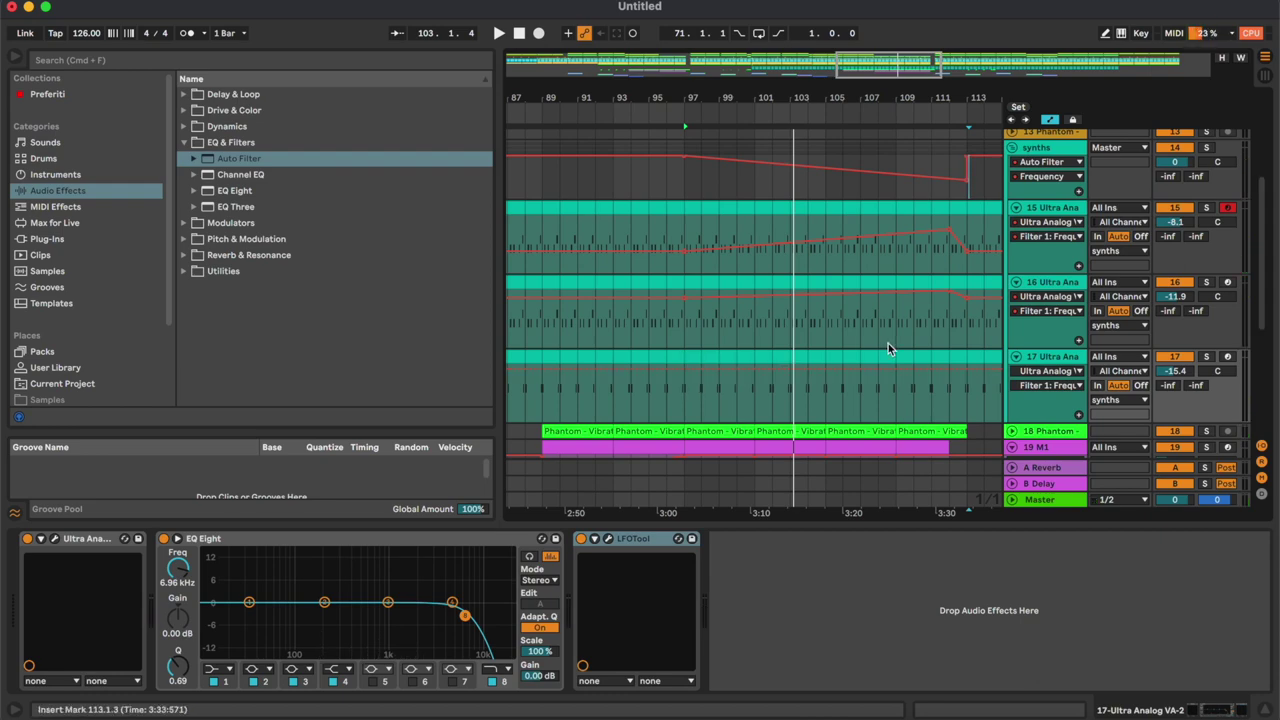
scroll(888, 343, "up", 5)
scroll(949, 387, "down", 5)
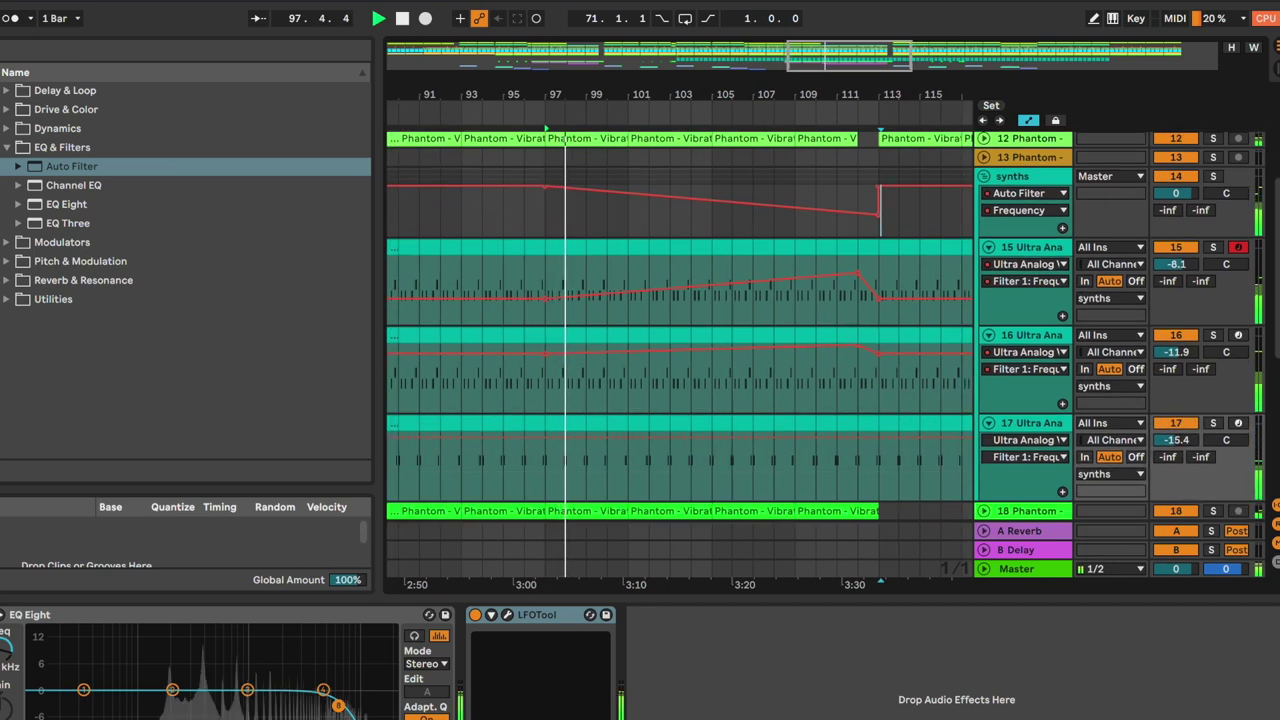
key("super+alt+l")
scroll(837, 349, "up", 3)
scroll(838, 348, "up", 3)
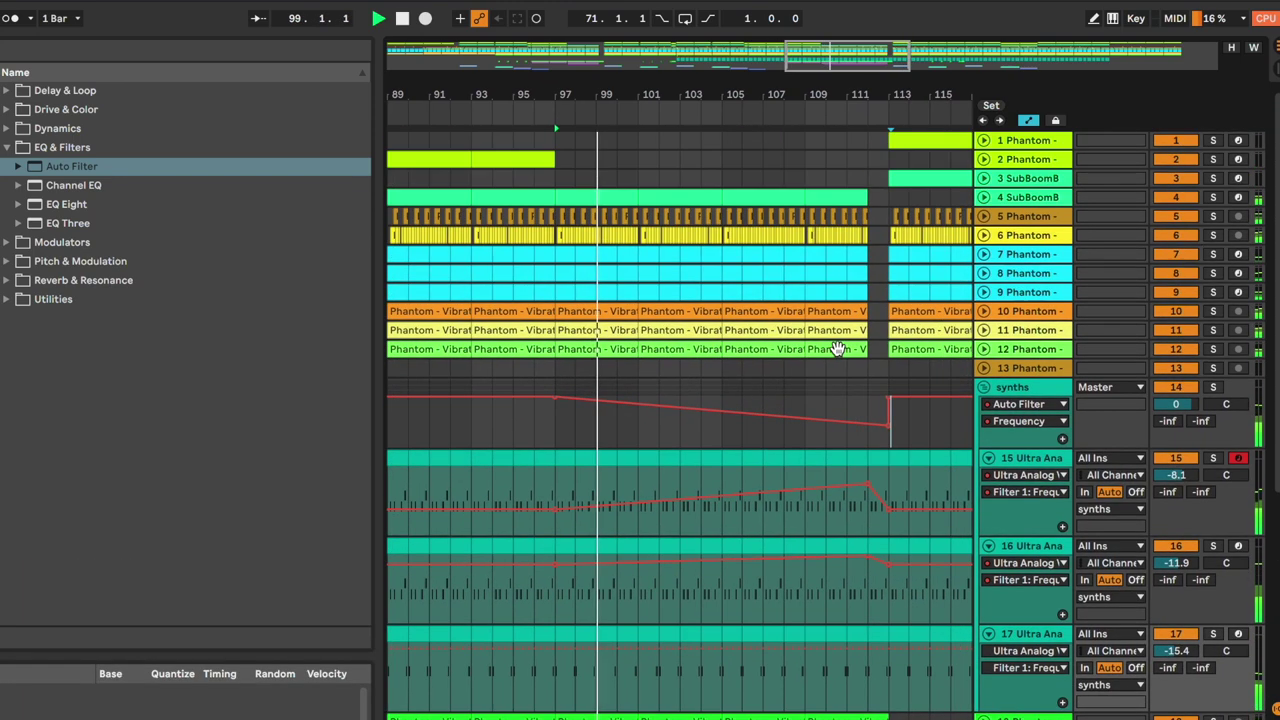
scroll(837, 348, "left", 4)
scroll(837, 348, "down", 5)
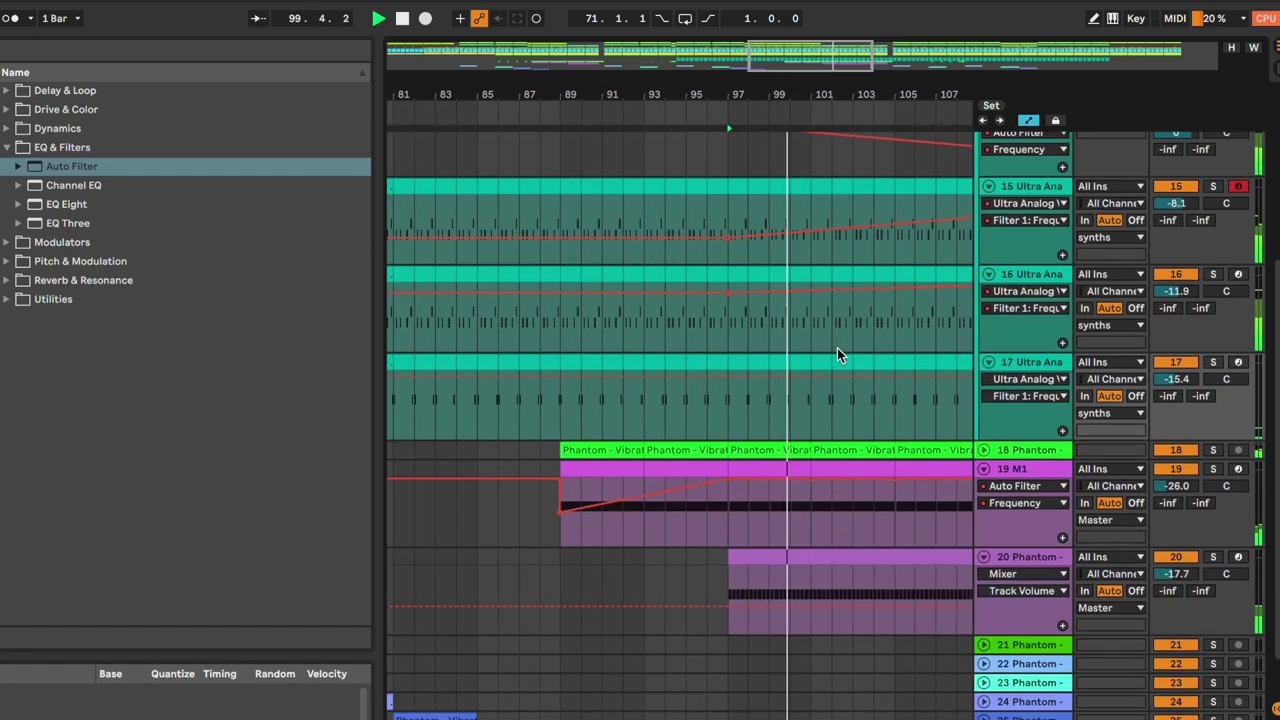
Expand track 18 to examine its Auto Filter Frequency automation across both builds.
left_click(987, 451)
left_click(1023, 454)
left_click(826, 485)
key("minus")
key("minus")
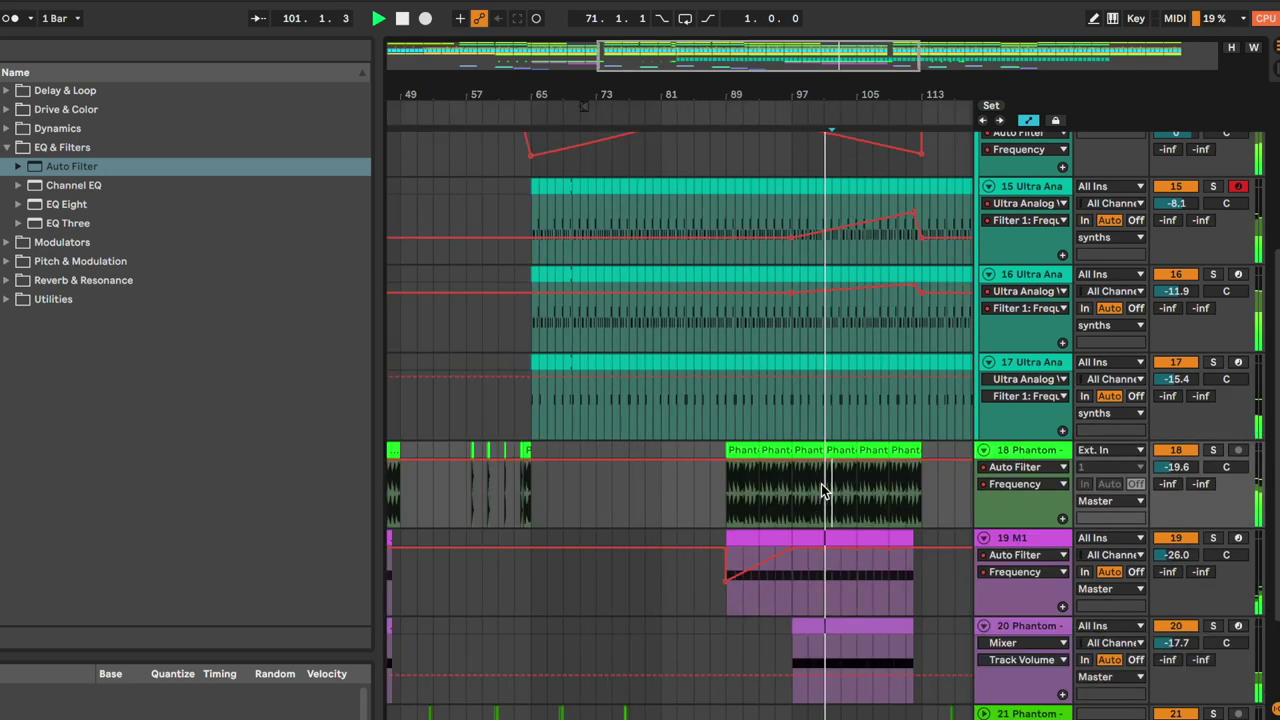
key("minus")
scroll(781, 491, "right", 2)
scroll(781, 491, "up", 2)
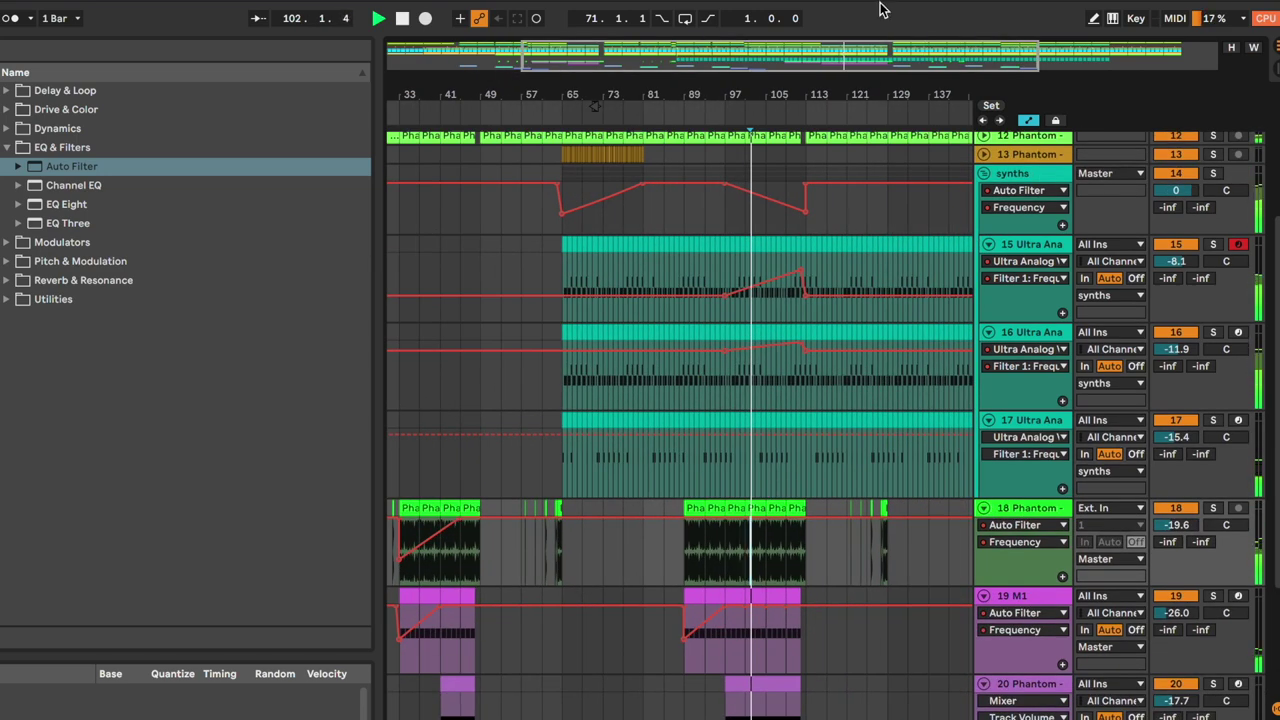
Review the synth, vocal and M1 tracks through the build leading to the bar 113 drop, then stop playback.
key("plus")
key("plus")
scroll(792, 326, "left", 4)
scroll(792, 326, "up", 1)
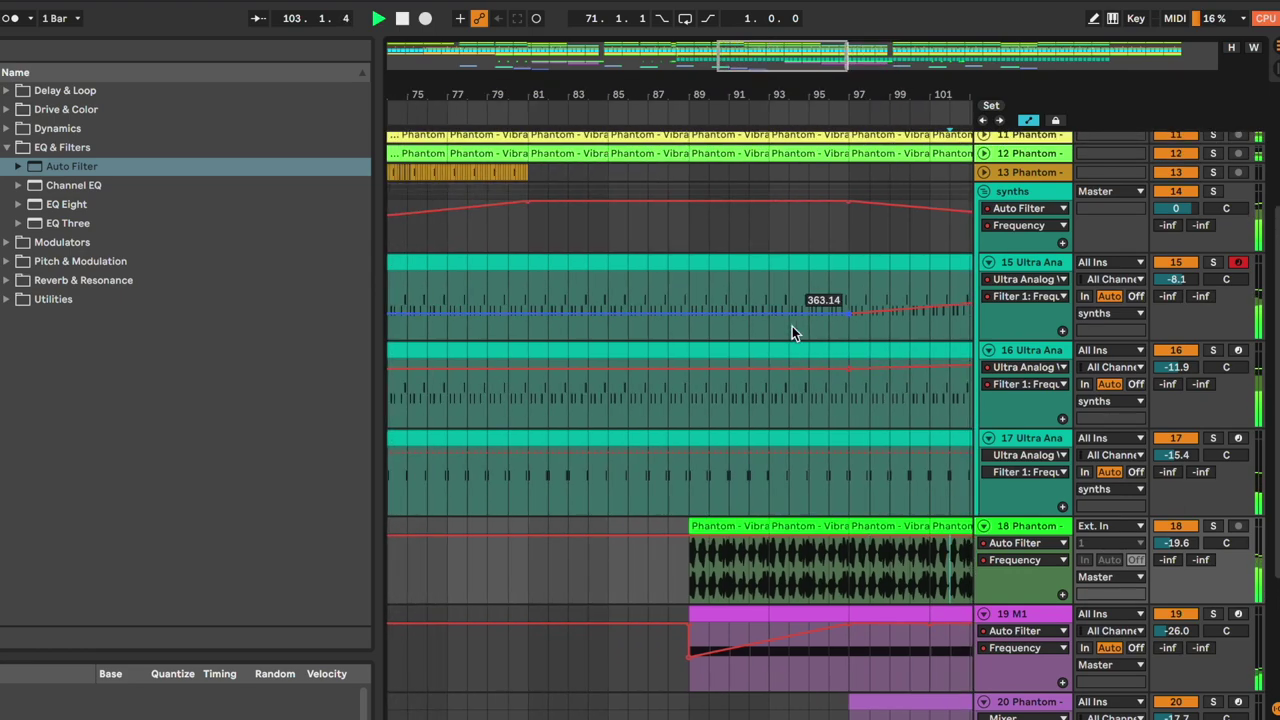
scroll(792, 326, "right", 5)
scroll(792, 326, "down", 1)
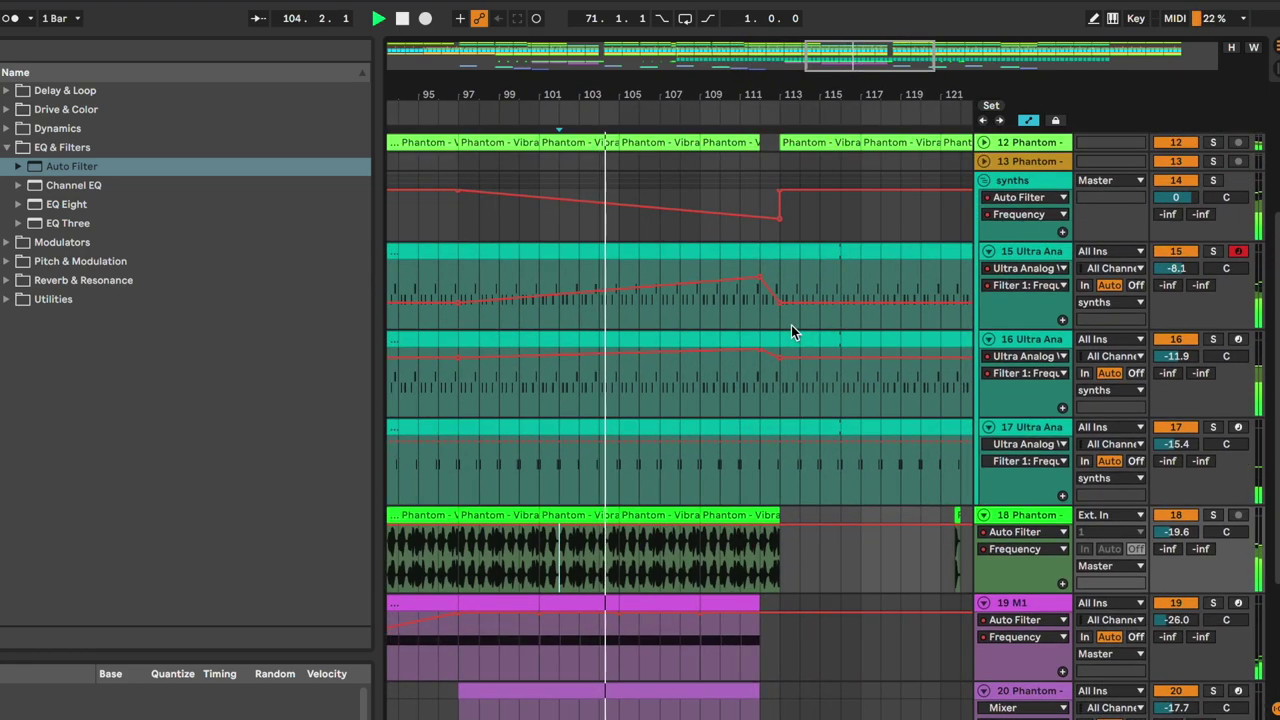
key("space")
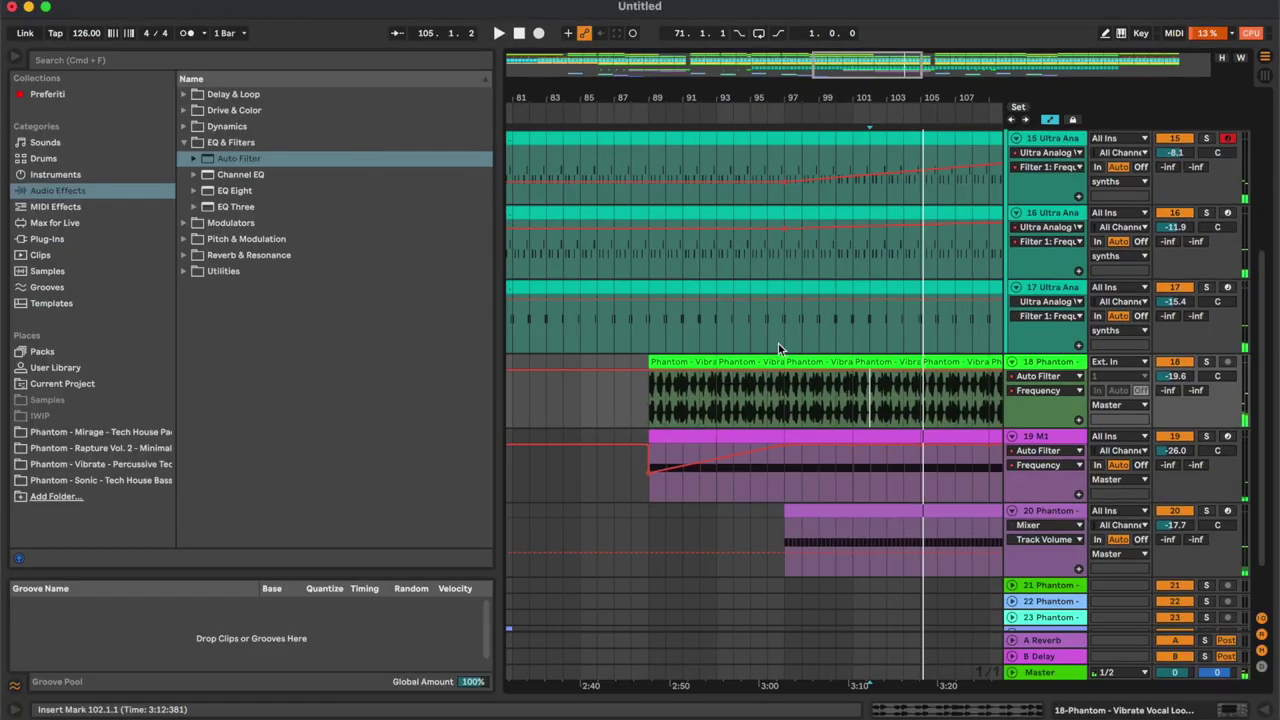
Extend the second track 19 M1 section backwards so its clips and Auto Filter rise start at bar 81.
left_click(697, 434)
key("minus")
key("minus")
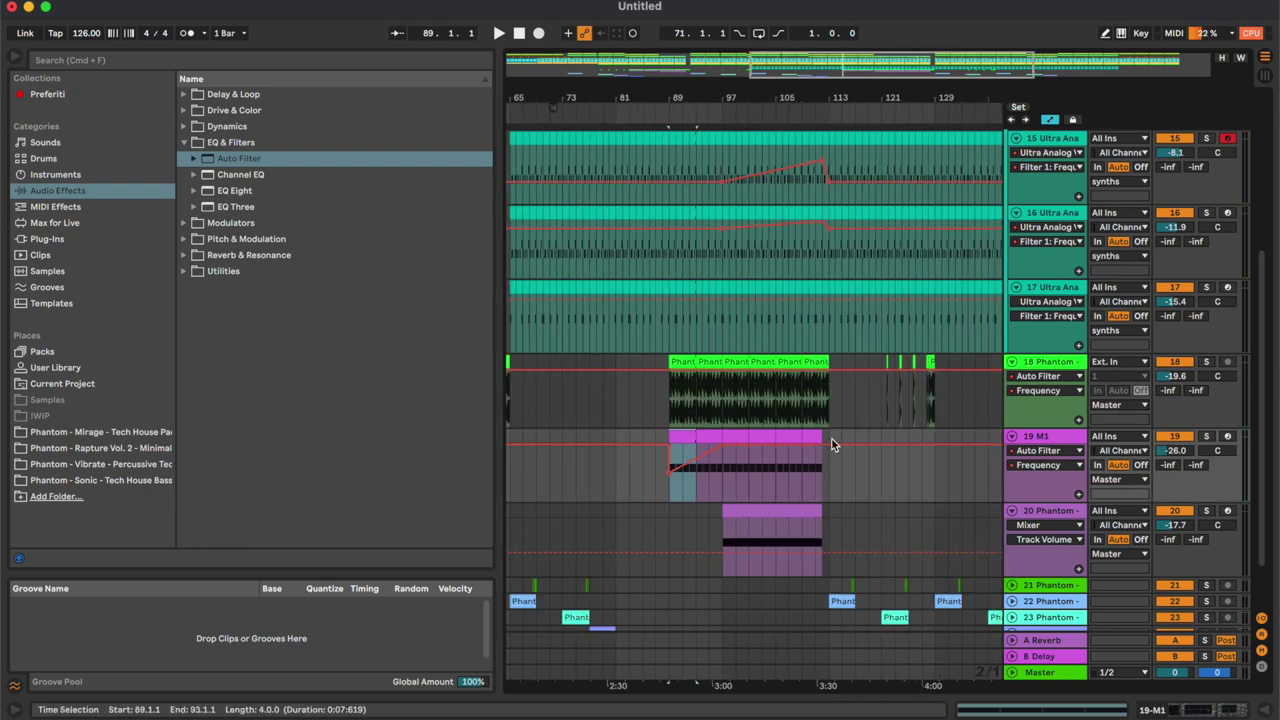
left_click(735, 436, "shift")
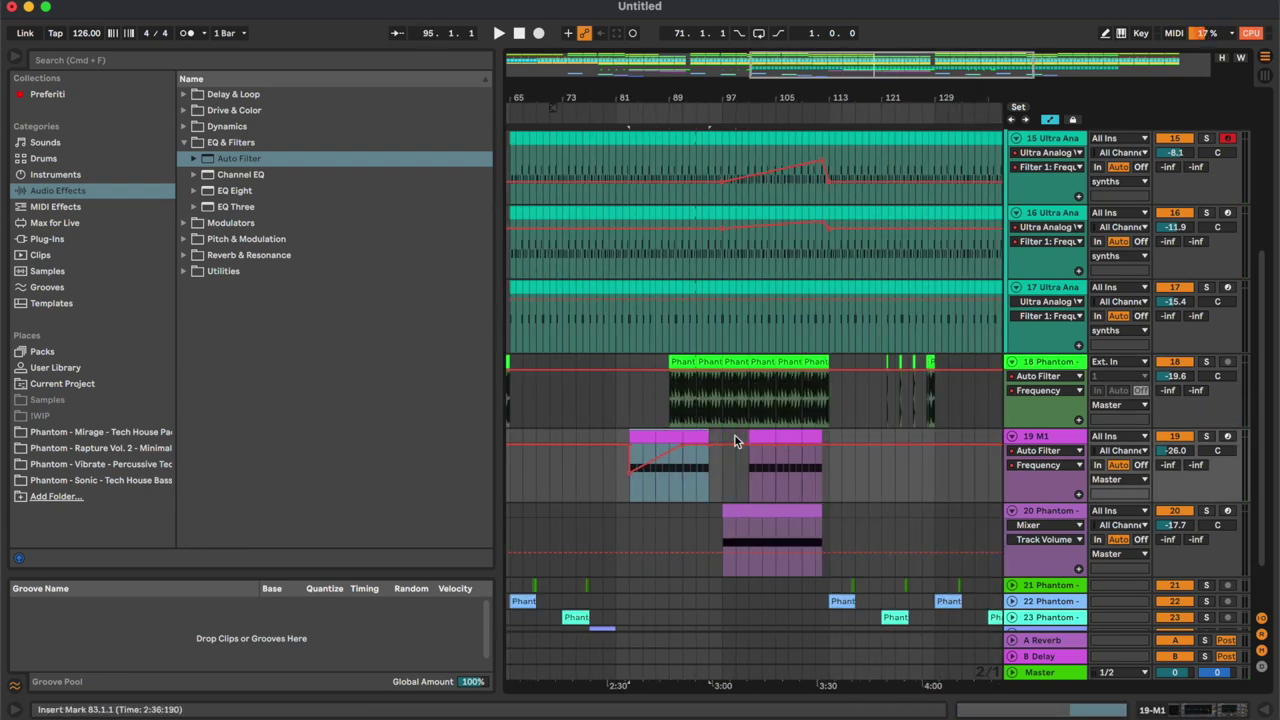
left_click(685, 438)
key("super+d")
key("super+d")
key("super+d")
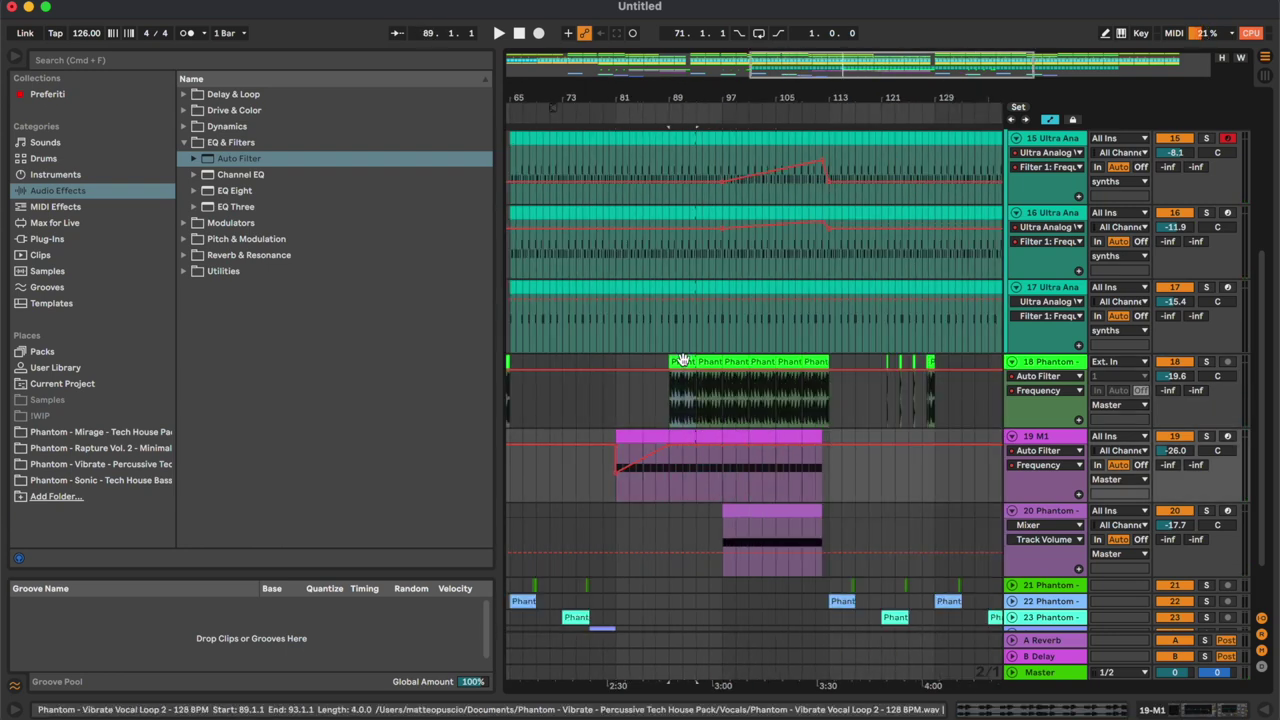
Copy track 18's Auto Filter Frequency rise from the first vocal loop section onto the section starting at bar 89.
left_click(681, 362)
scroll(682, 410, "left", 5)
scroll(682, 410, "down", 2)
scroll(676, 405, "left", 3)
left_click_drag(550, 358, 628, 357)
left_click(920, 339)
key("super+v")
Hide the automation lanes and fold the expanded synth, vocal, M1 and snare tracks from 15 to 20.
left_click(984, 350)
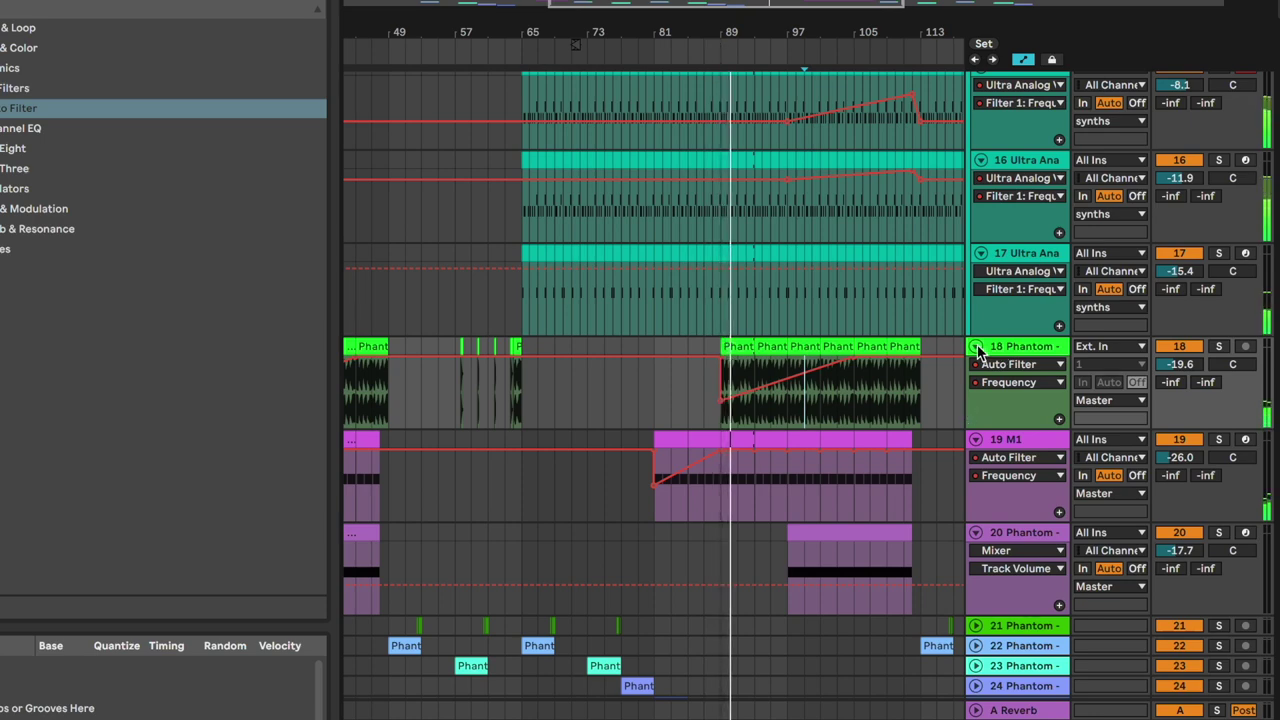
key("a")
scroll(1034, 115, "down", 3)
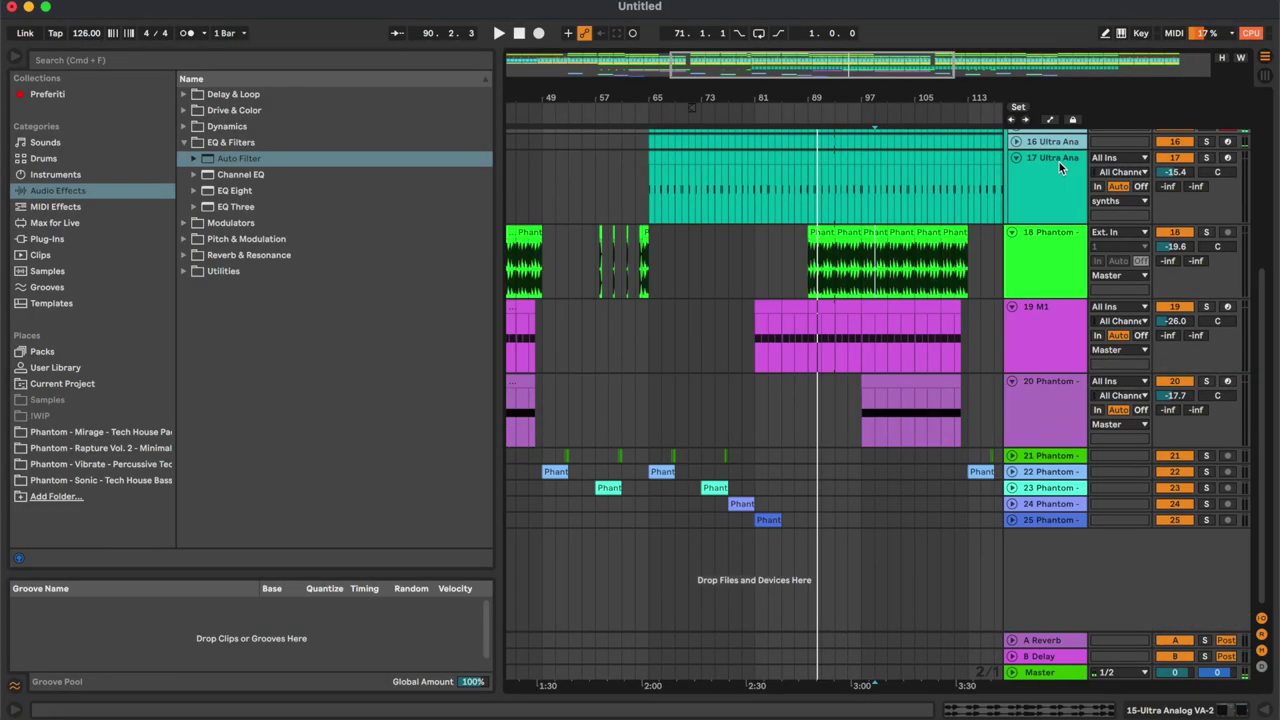
left_click(1060, 167)
key("u")
left_click(1039, 221)
key("u")
left_click(1039, 222)
key("u")
left_click(1039, 222)
key("u")
Place Phantom - Vibrate Crash 7.wav on a new track at bar 105 and set the track's volume to -17.4.
left_click(82, 451)
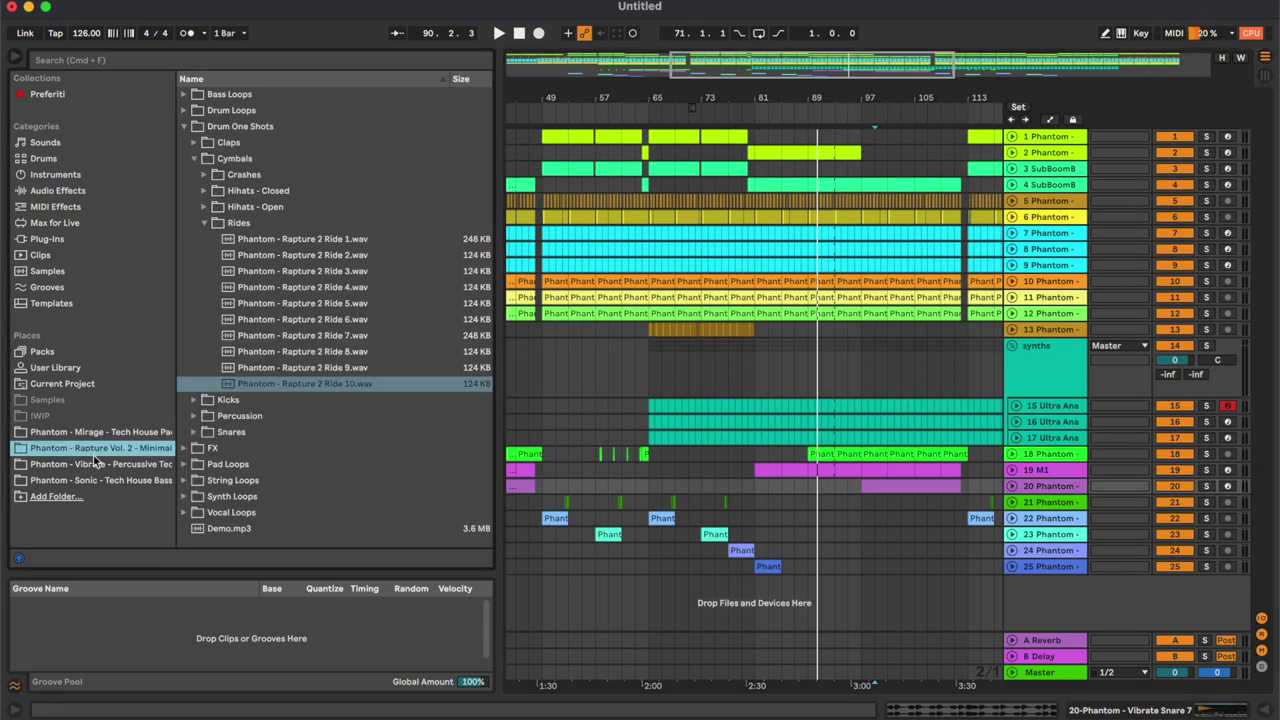
left_click(115, 467)
left_click(250, 160)
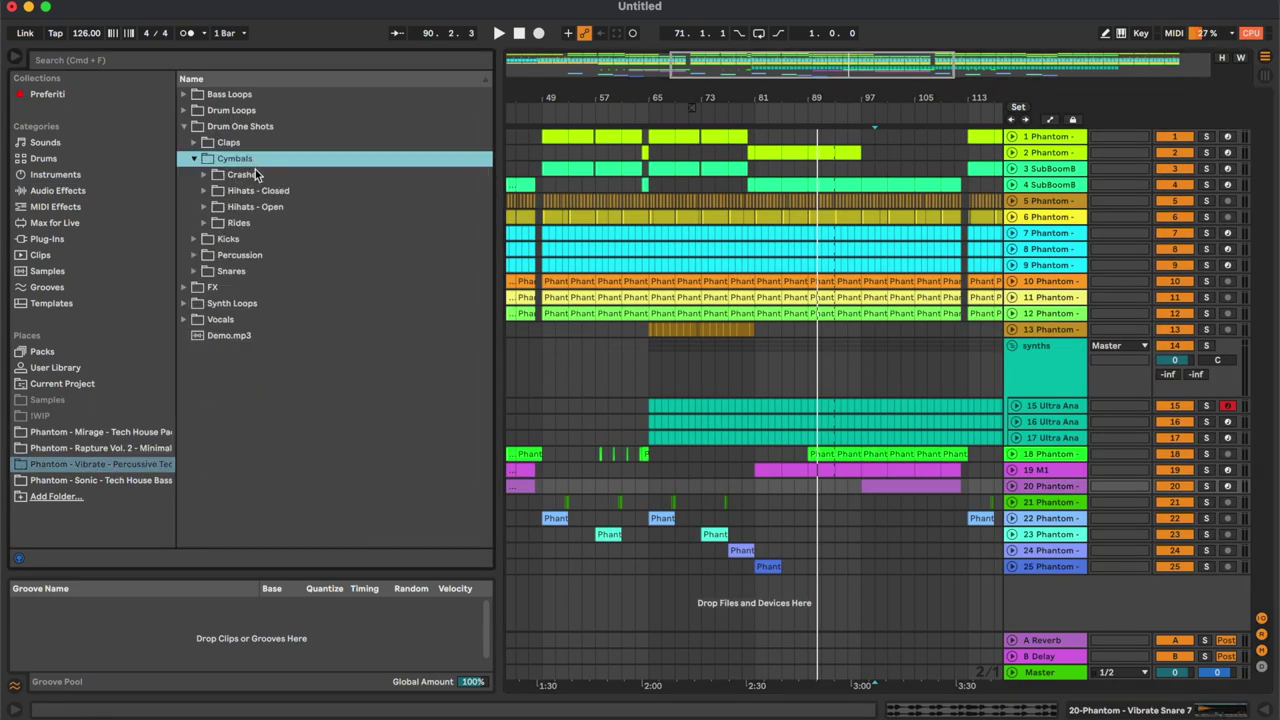
left_click(255, 172)
left_click(332, 323)
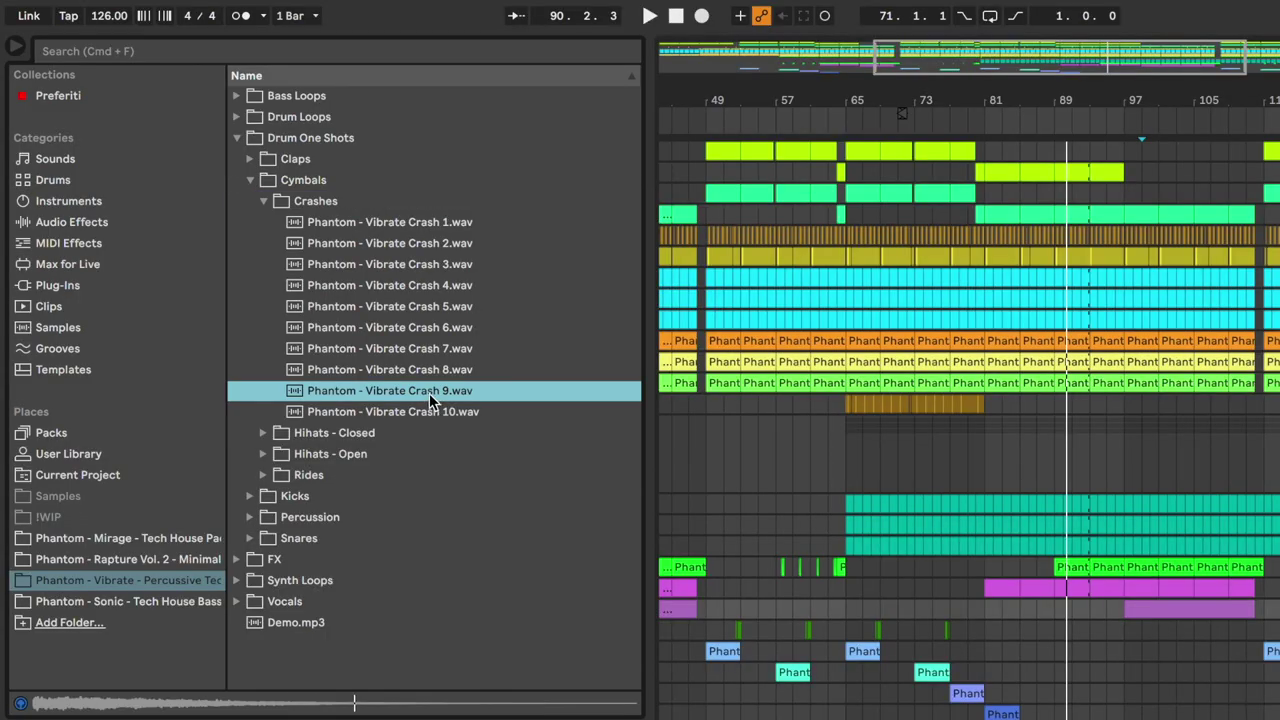
key("Up")
key("Up")
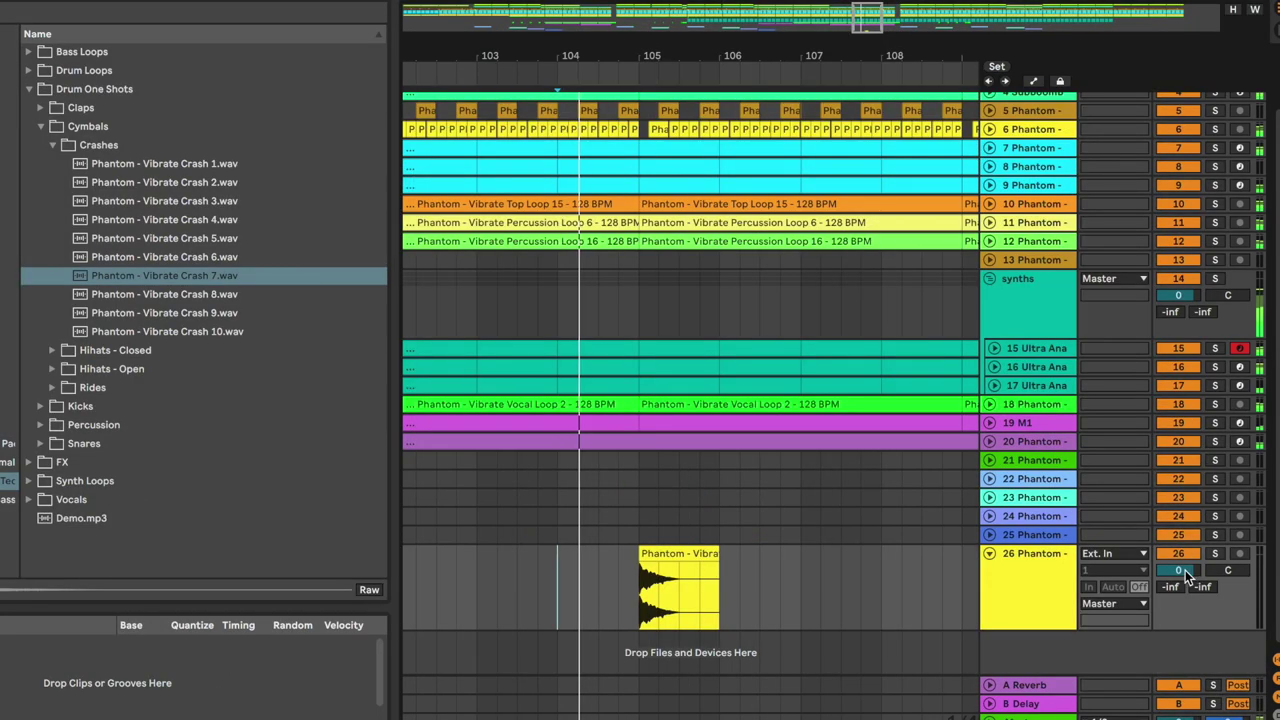
left_click_drag(1186, 572, 1186, 576)
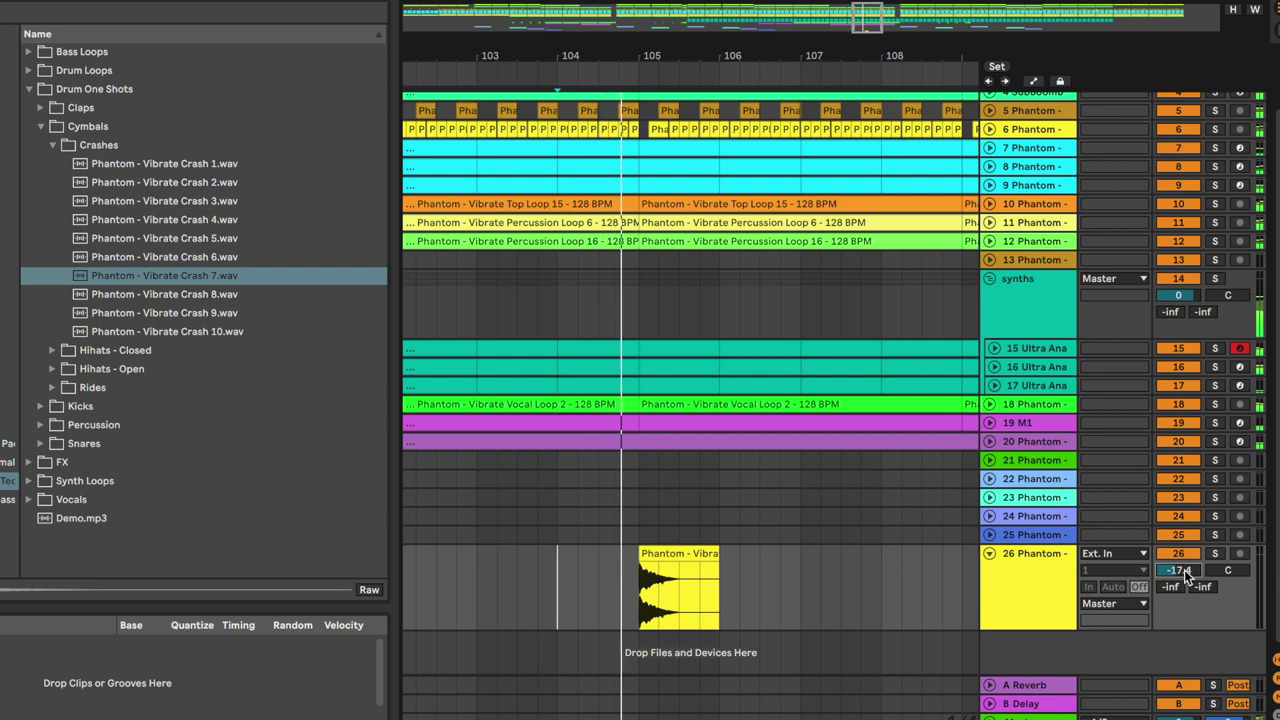
Duplicate the one-bar crash clip on track 26 once per bar through bar 109.
left_click(707, 557)
key("ctrl+d")
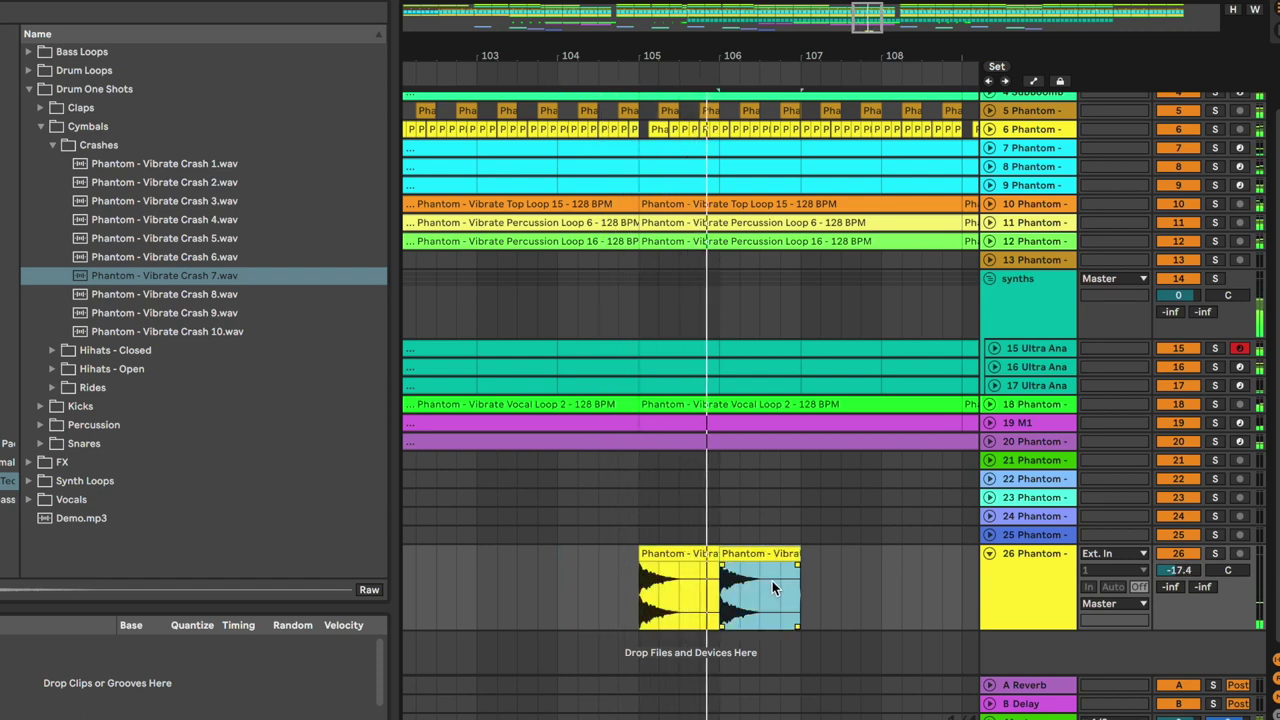
key("ctrl+d")
key("ctrl+d")
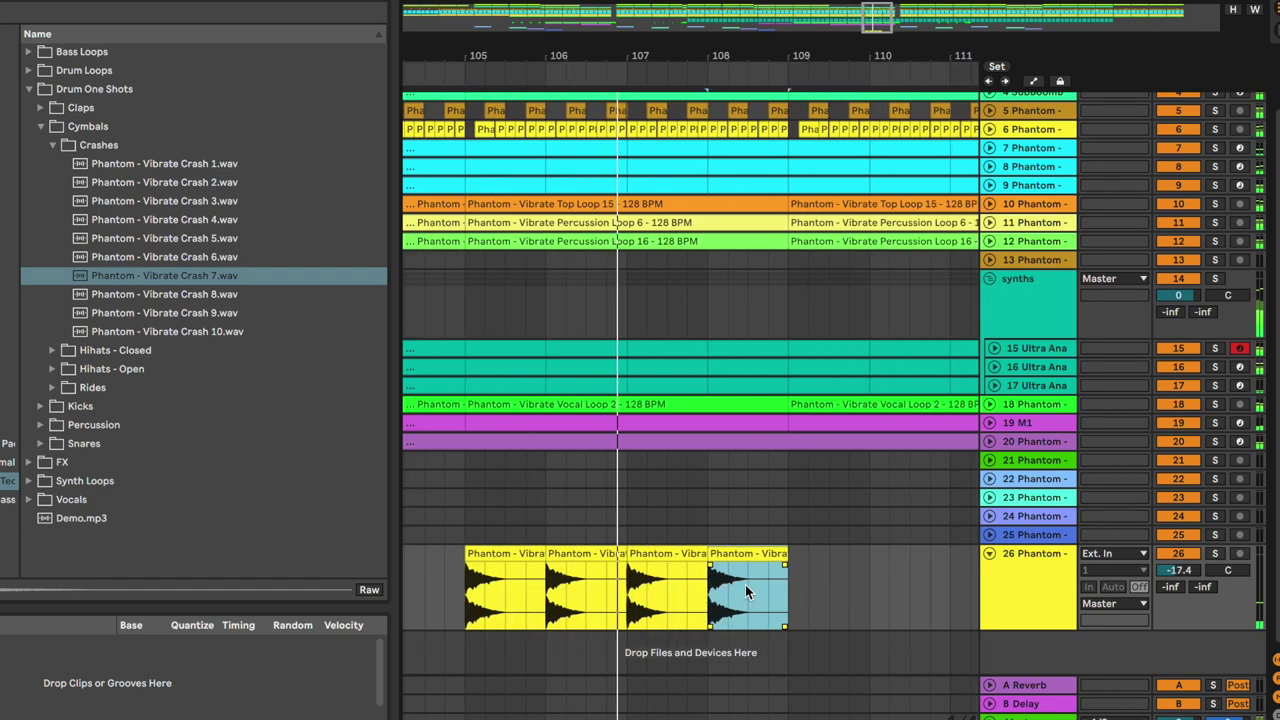
key("ctrl+d")
Split the bar 109 crash into half-bar length and repeat the half-bar clip up to bar 111.
left_click(676, 602)
key("ctrl+e")
left_click(661, 556)
key("ctrl+d")
key("ctrl+d")
key("ctrl+d")
key("ctrl+d")
Split the bar 111 crash to quarter-bar length and repeat it until bar 112.
left_click(821, 592)
key("ctrl+e")
left_click(813, 555)
key("ctrl+d")
key("ctrl+d")
key("ctrl+d")
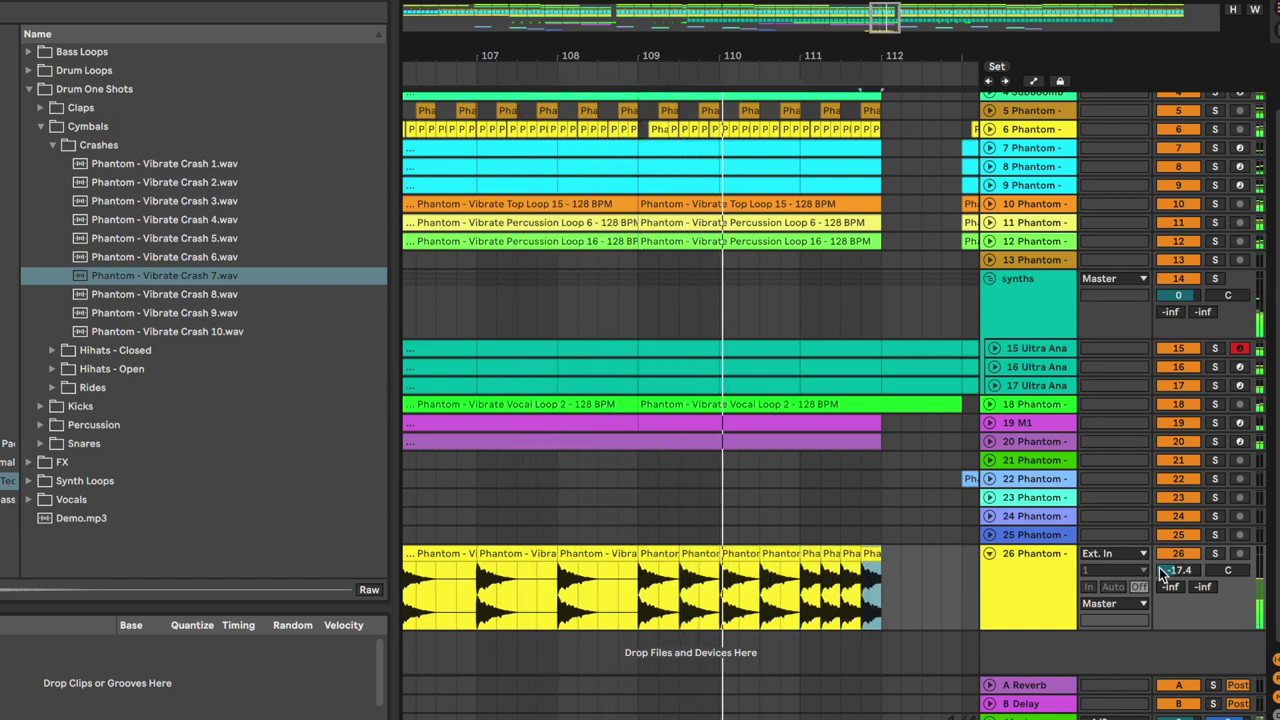
Fold track 26 and collapse the Drum One Shots folder in the browser.
left_click(989, 556)
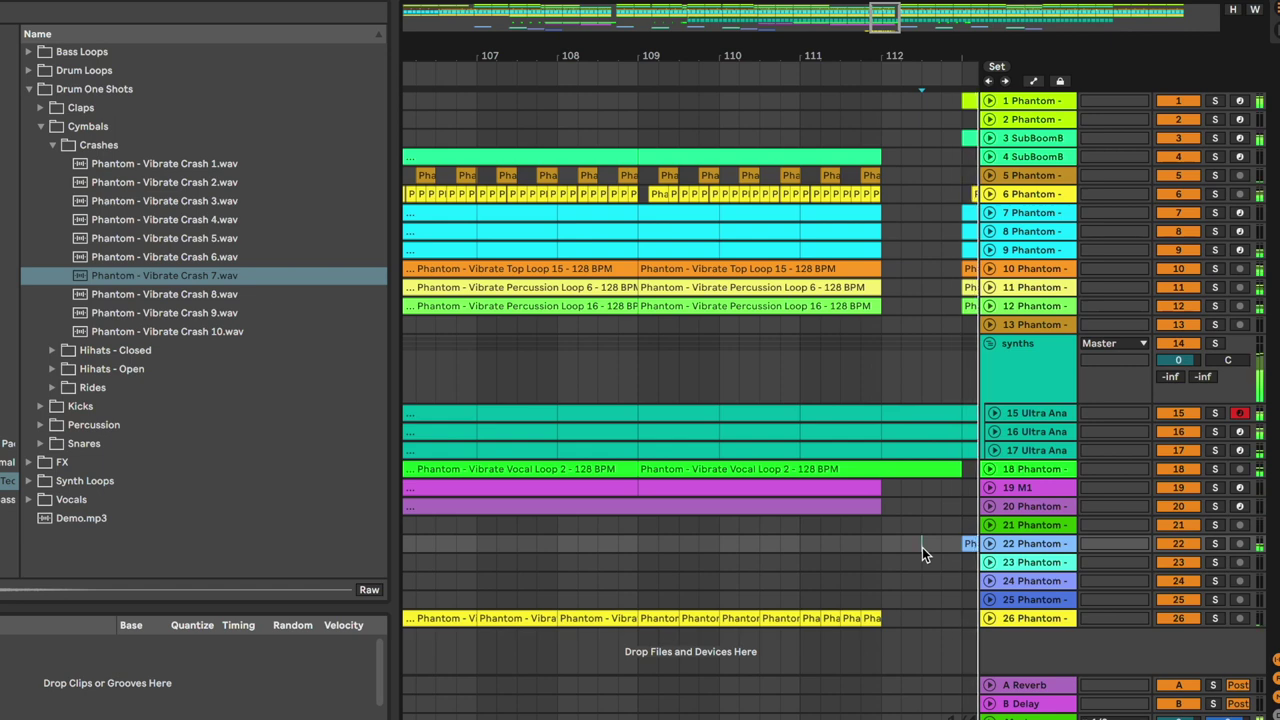
key("minus")
key("minus")
key("minus")
key("minus")
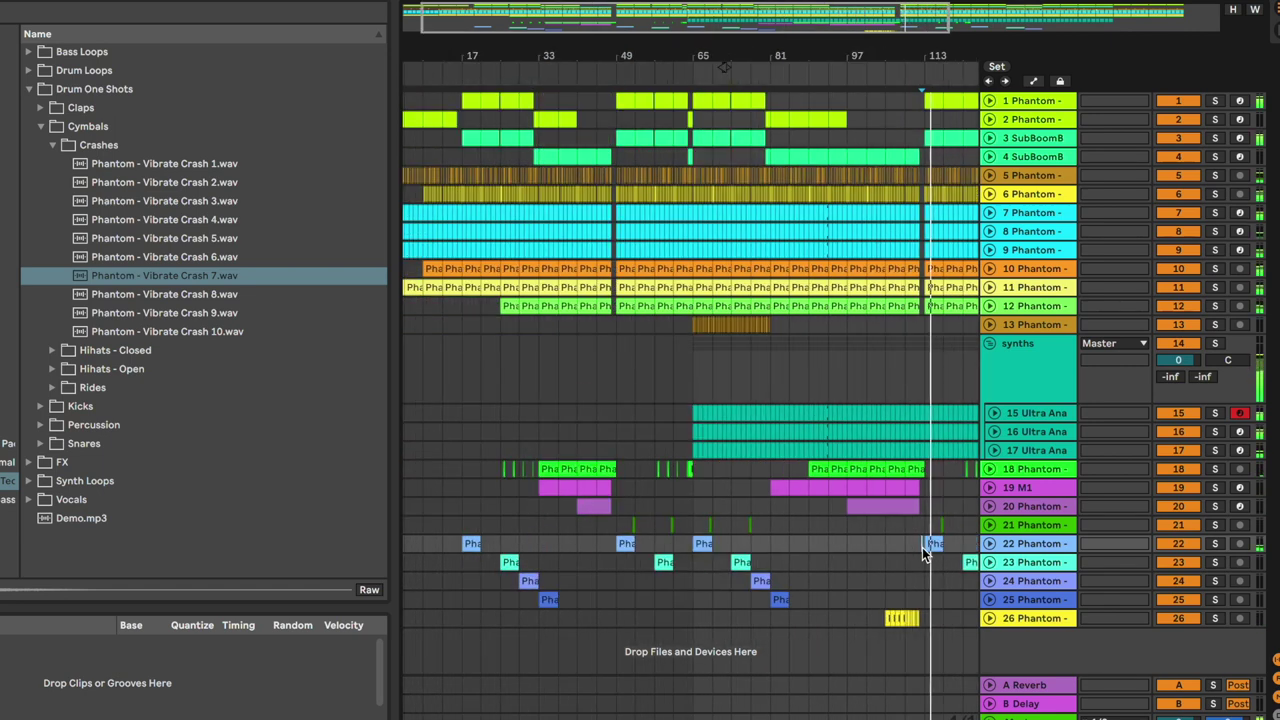
left_click(29, 89)
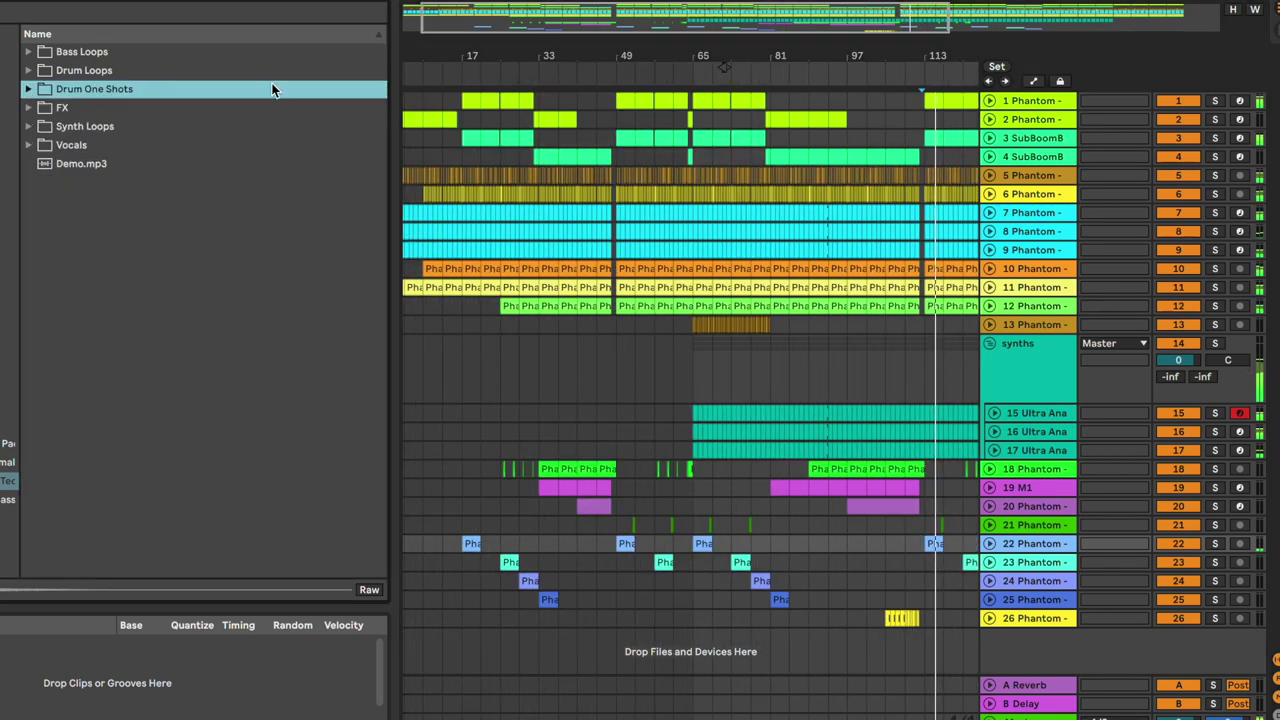
Deactivate the synths group clips on tracks 15 to 17 from bar 113 to bar 117.
scroll(873, 266, "right", 2)
scroll(873, 266, "right", 2)
left_click_drag(794, 40, 794, 421)
left_click(805, 385)
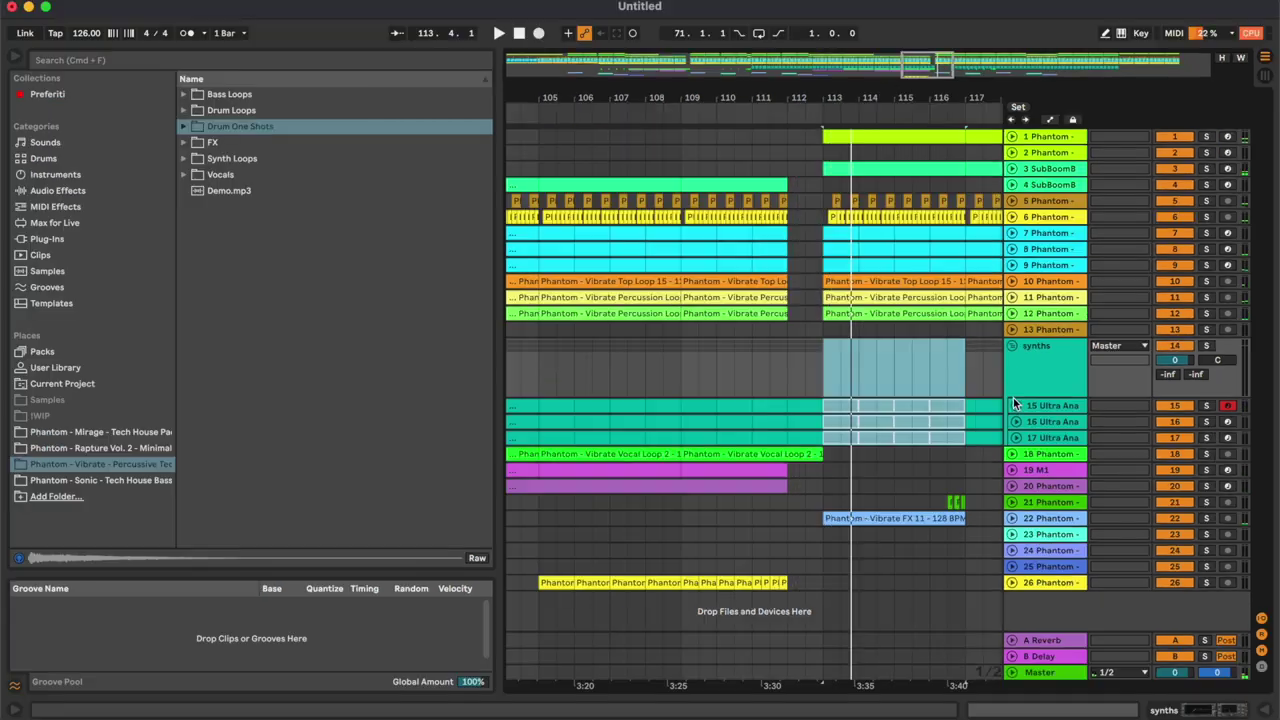
Flatten the synths group's Auto Filter Frequency fall before bar 113 and deactivate the bar 112 clips on tracks 15 to 17.
left_click(1015, 405)
key("a")
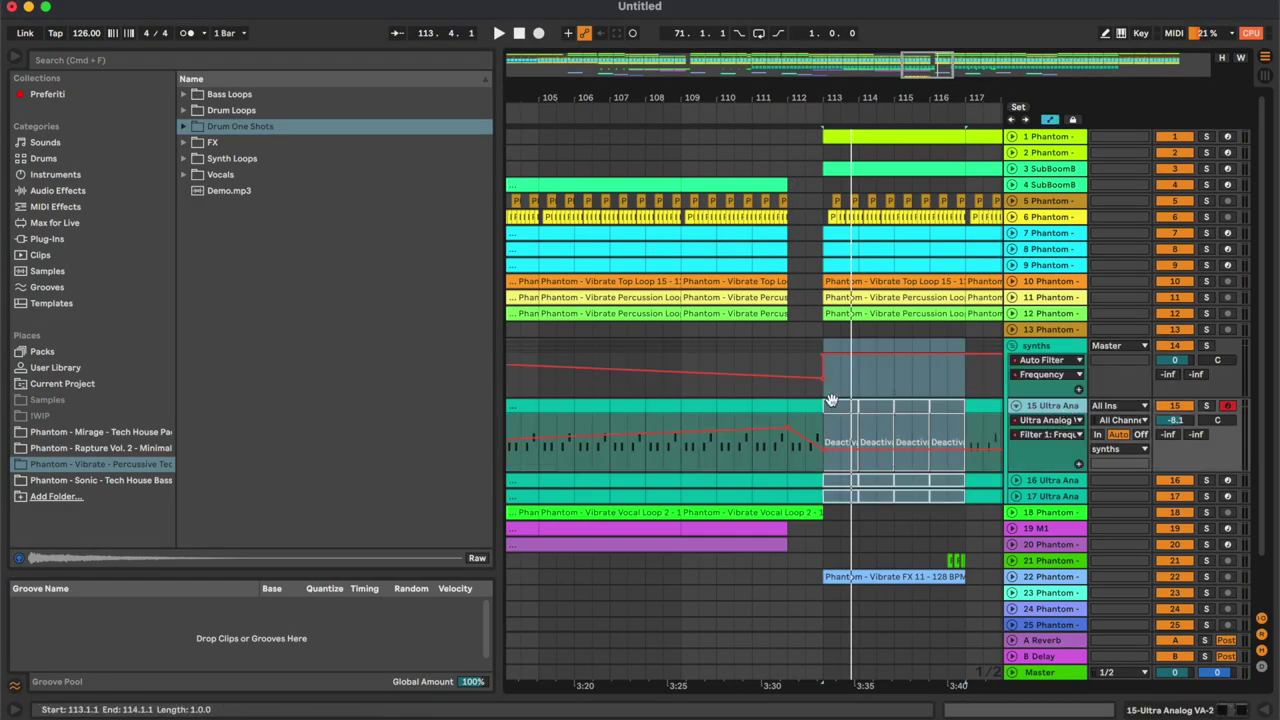
left_click(770, 460)
scroll(770, 460, "down", 5)
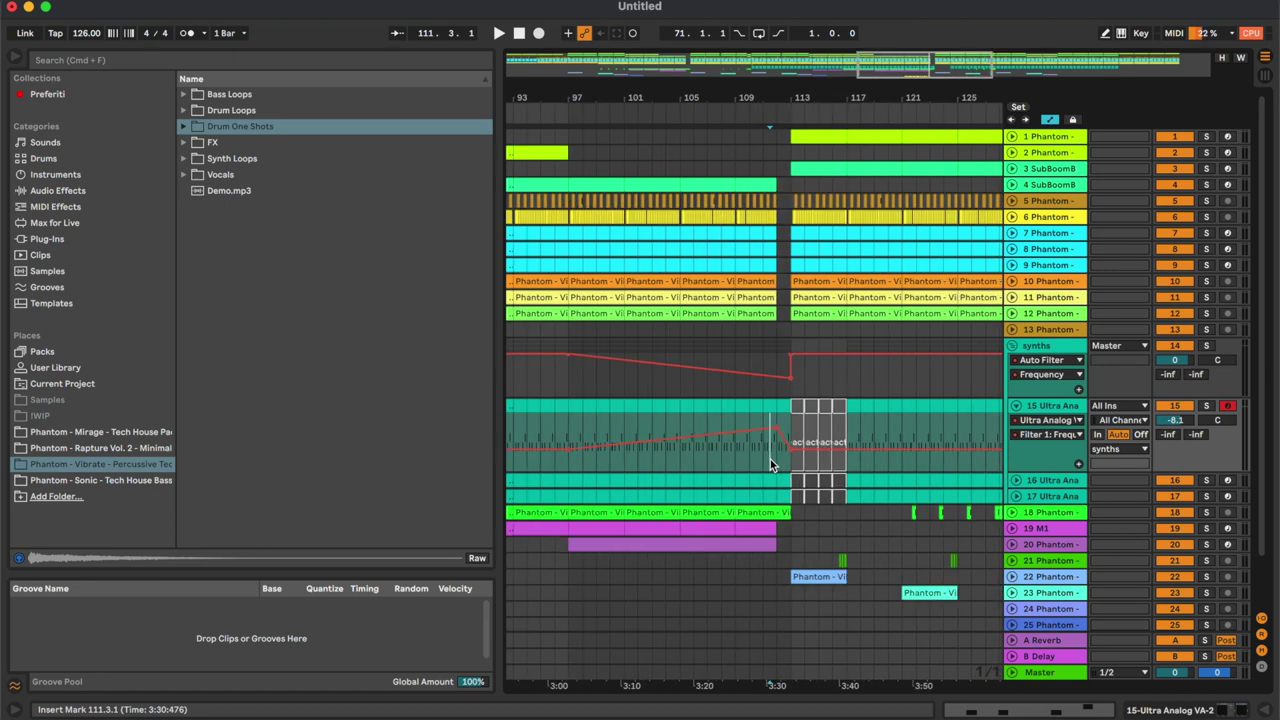
scroll(770, 460, "left", 3)
scroll(770, 460, "down", 1)
left_click(864, 350)
left_click(855, 379)
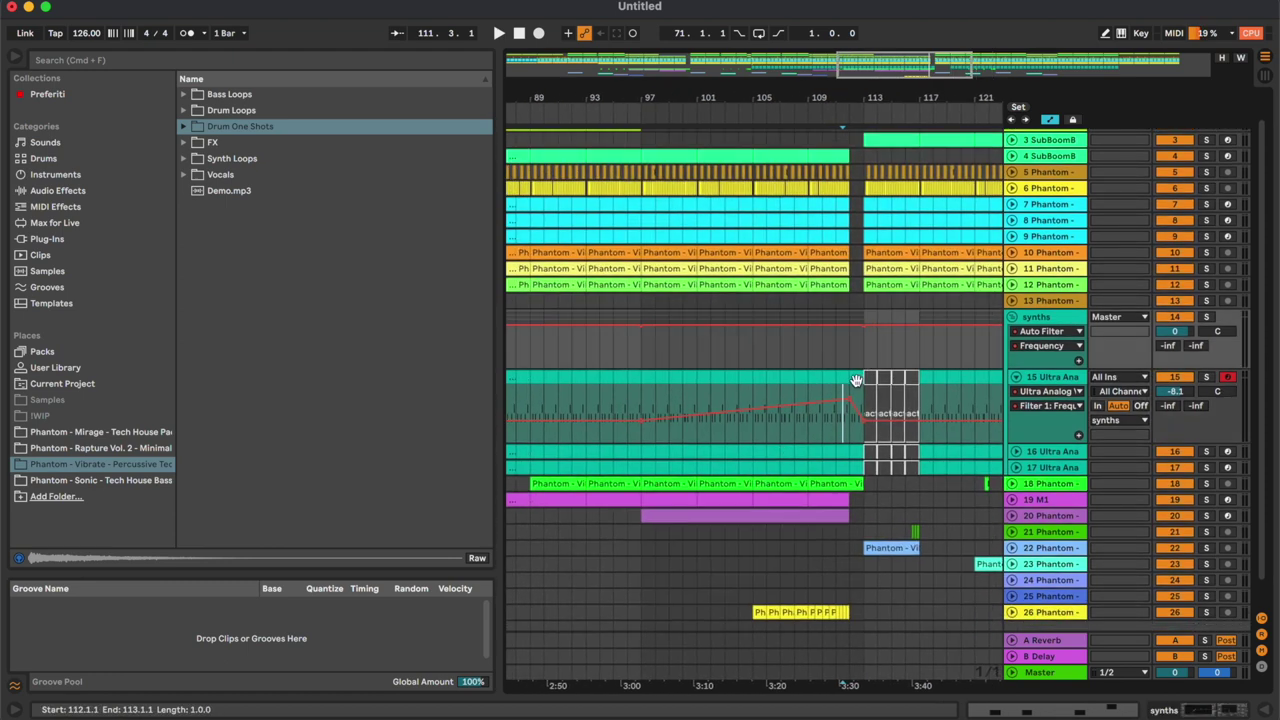
left_click(856, 469, "shift")
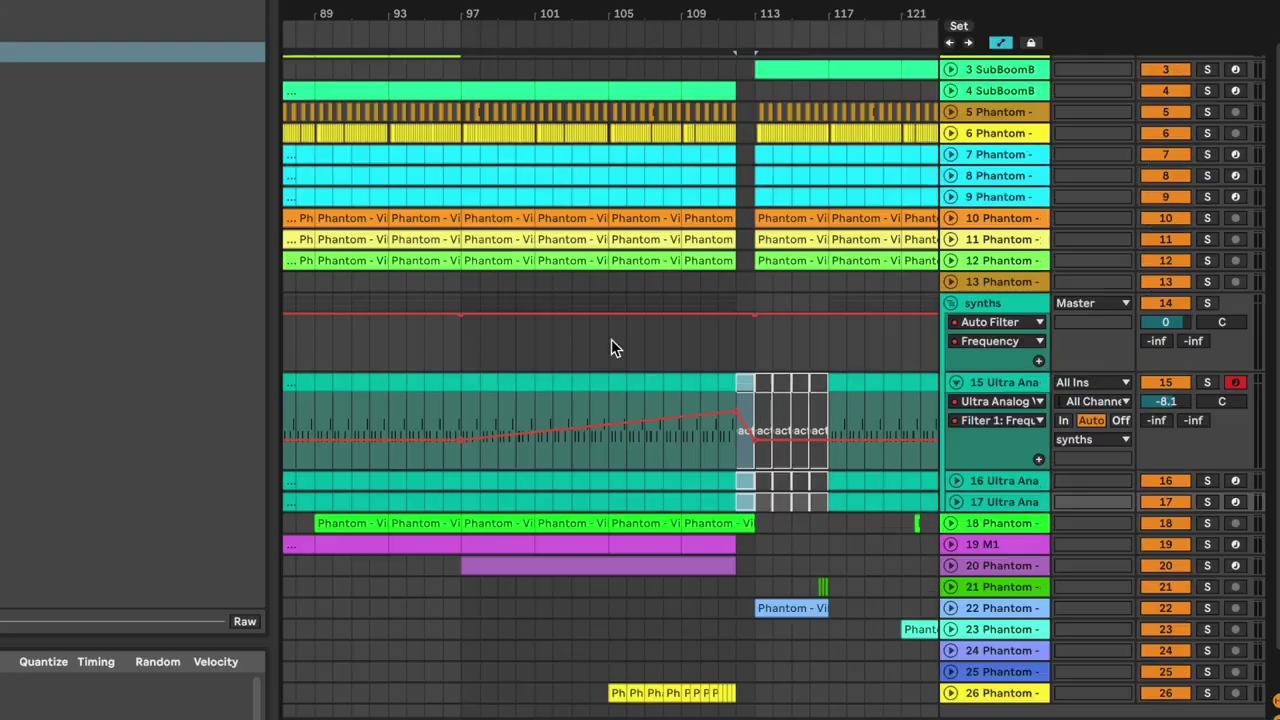
Play the build from bar 105, and again from bar 110, to check the synth dropout before the drop.
left_click(755, 345)
key("space")
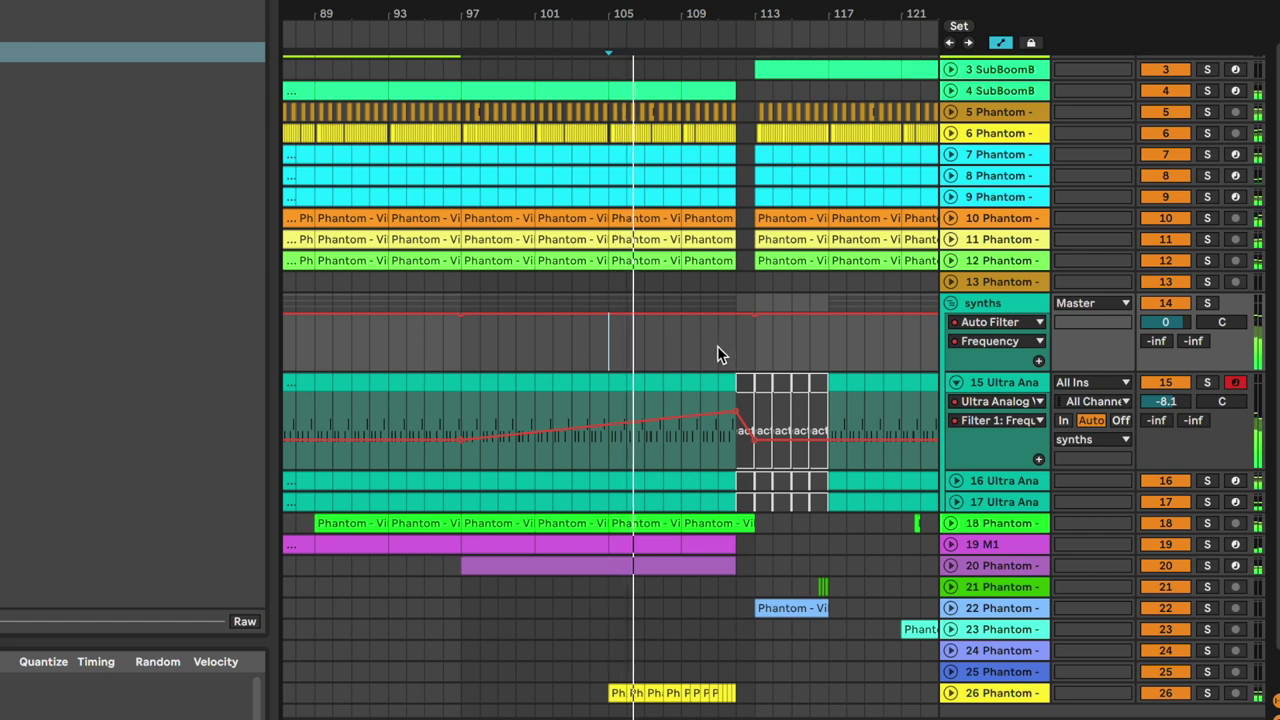
mouse_move(738, 428)
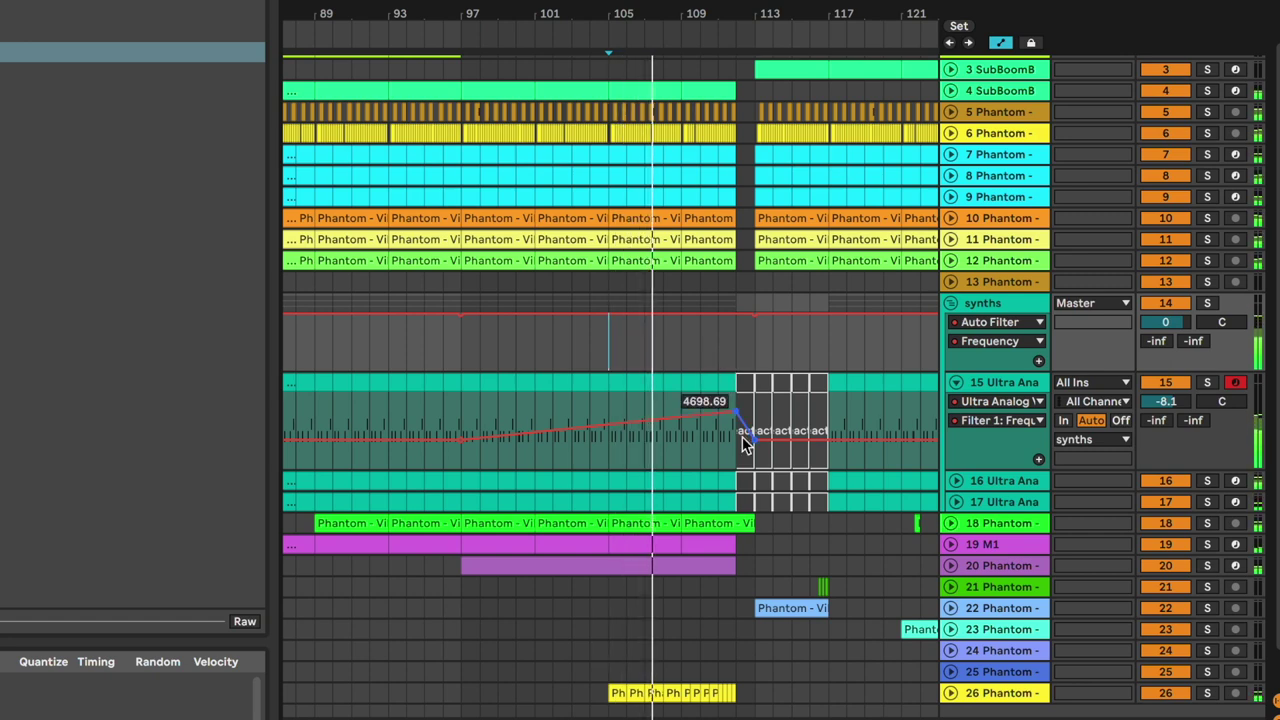
left_click(693, 339)
key("plus")
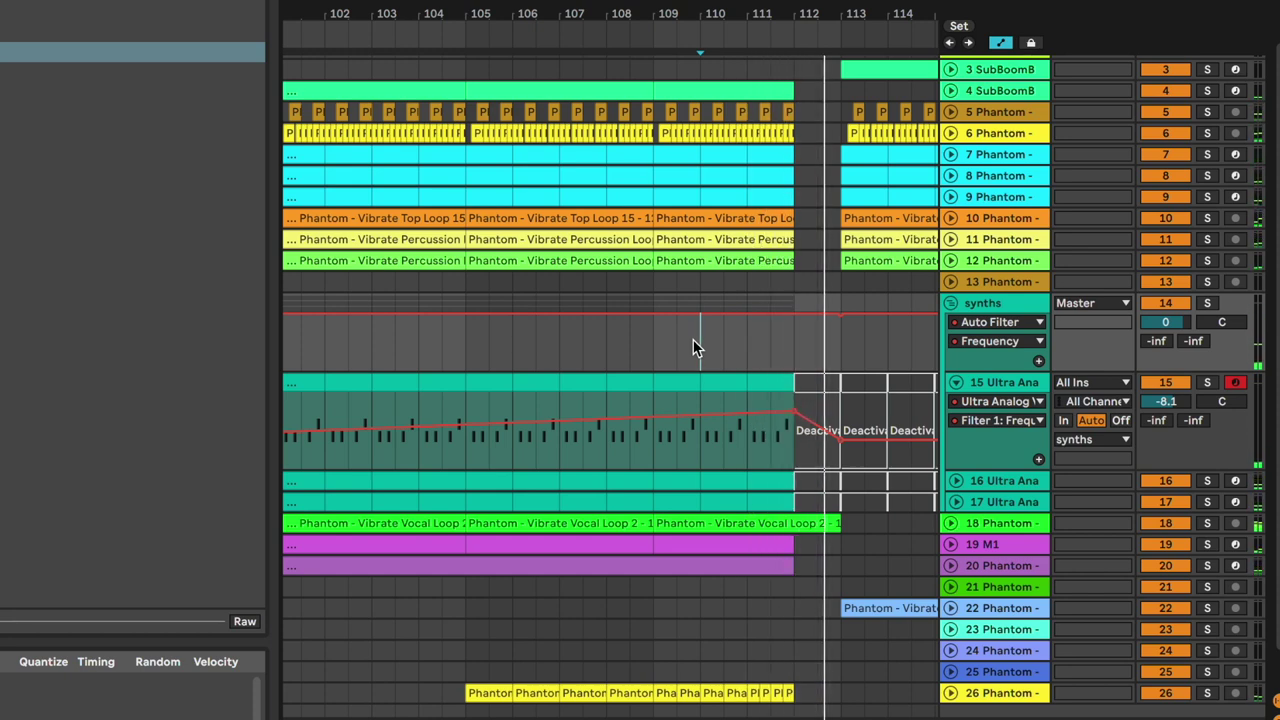
Copy track 13's ride clips from bars 65 to 81 and paste them at bar 113.
key("minus")
key("minus")
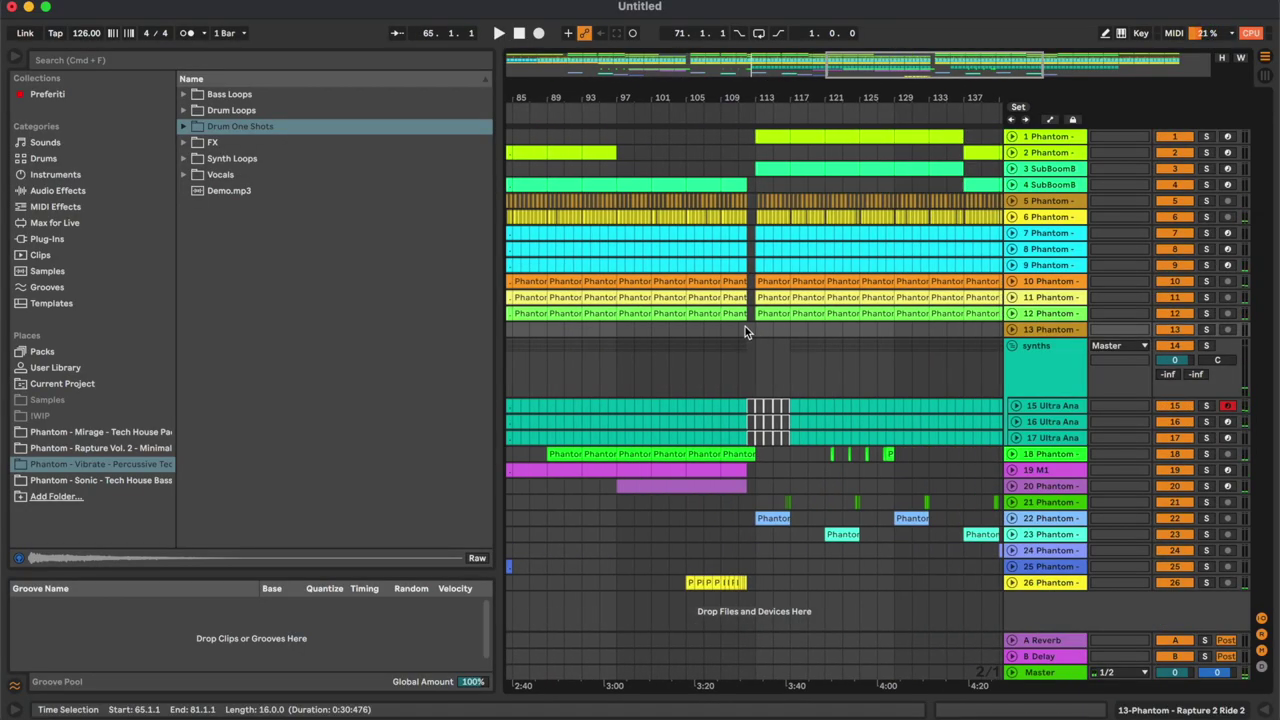
key("super+v")
Automate the synths group's Auto Filter Frequency to fall from bar 109 to bar 112 and return by bar 113.
left_click(704, 328)
key("space")
left_click(725, 328)
key("plus")
key("plus")
key("plus")
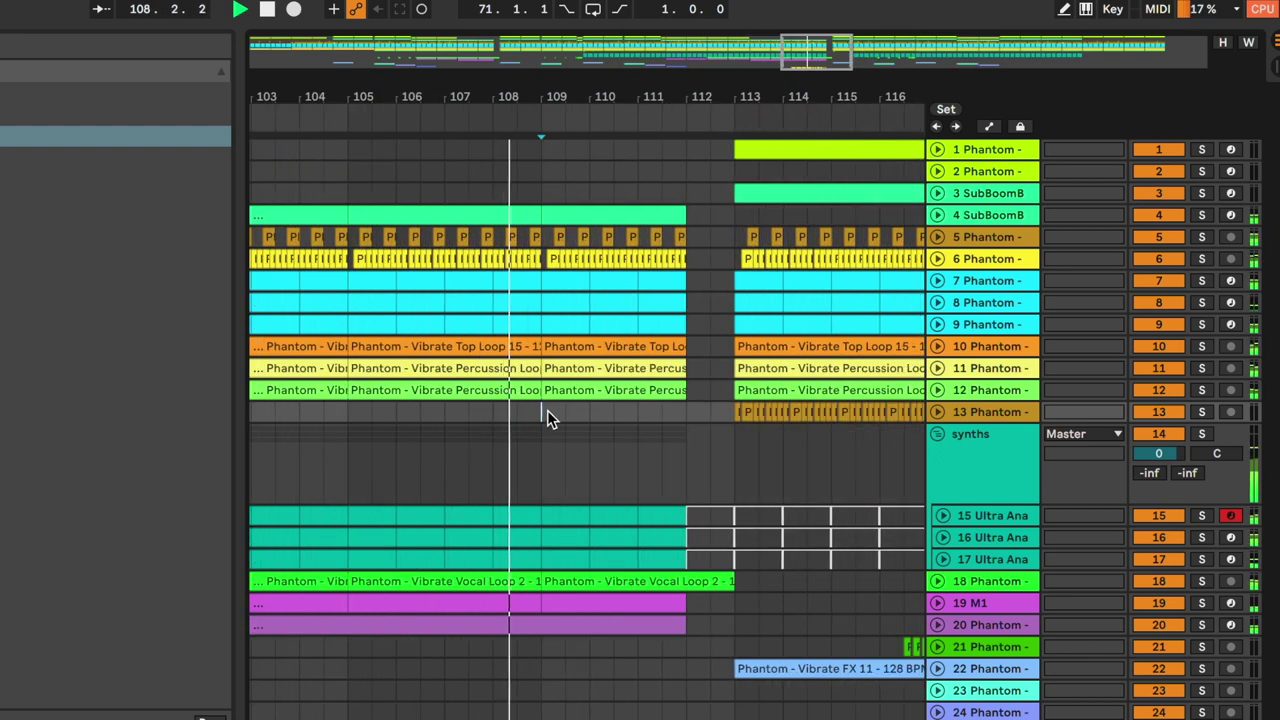
key("a")
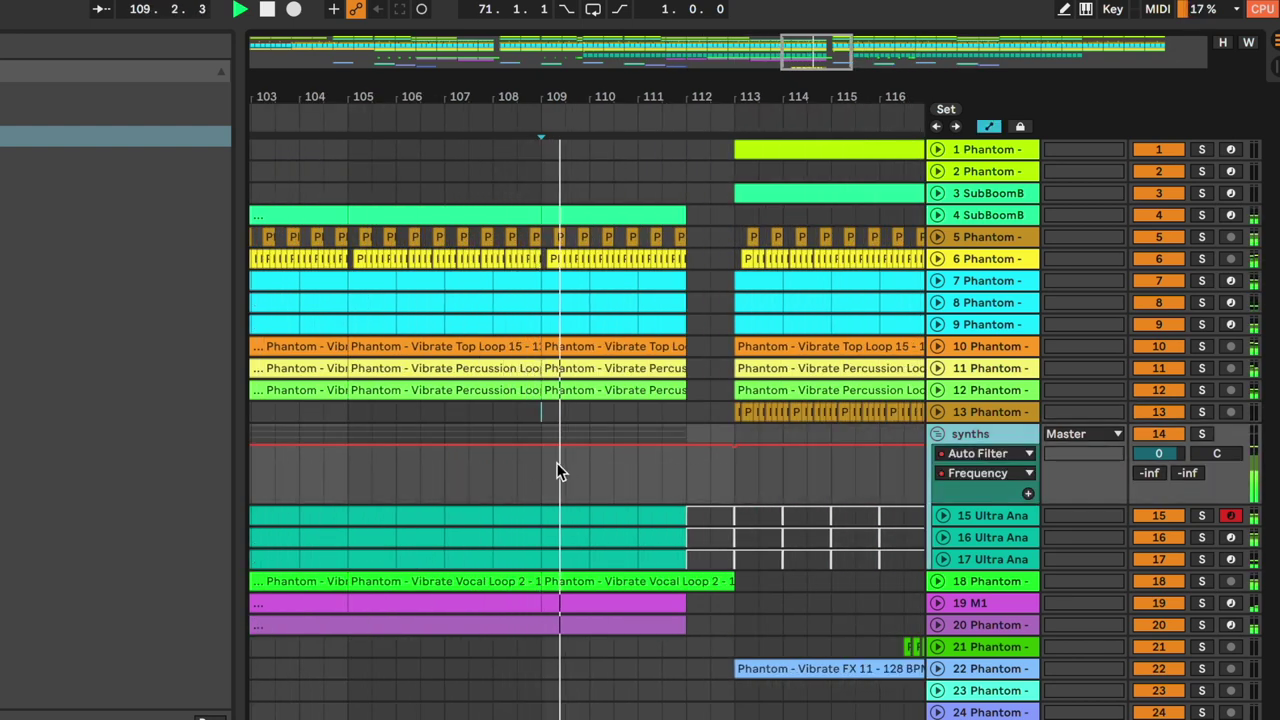
left_click_drag(688, 447, 685, 474)
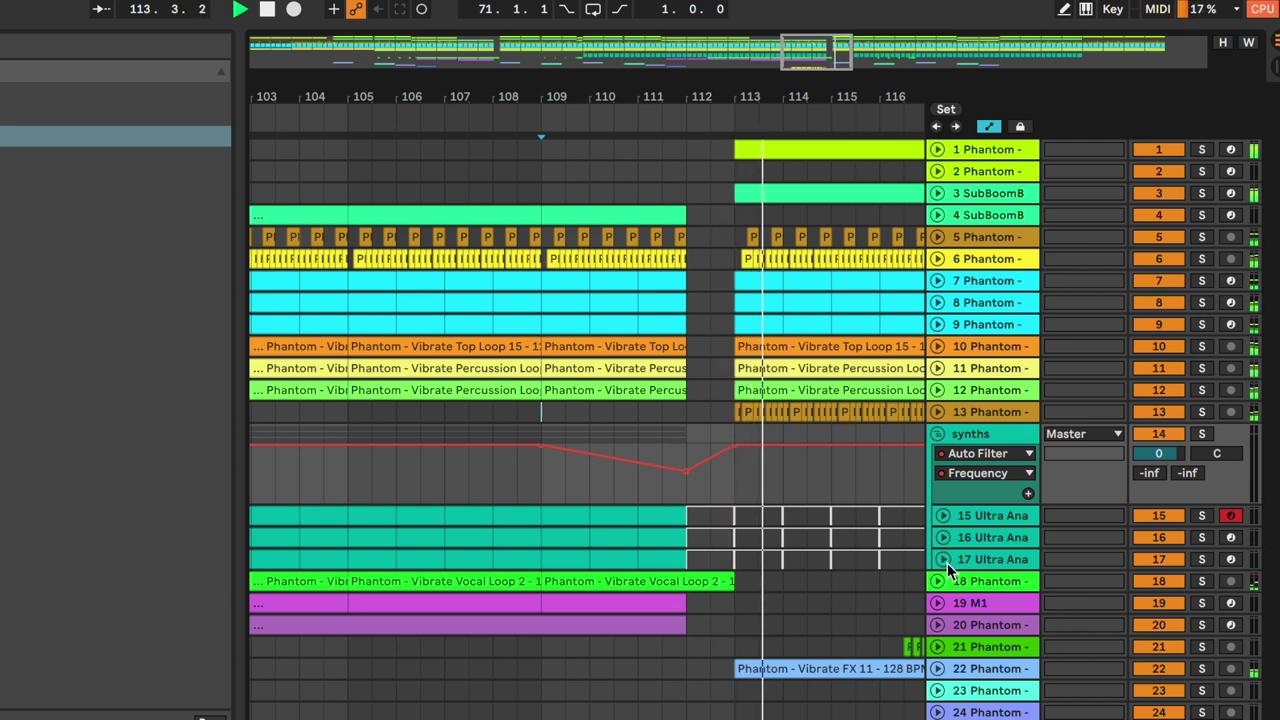
Review the arrangement around the bar 113 drop during playback.
left_click(856, 494)
key("minus")
key("minus")
key("minus")
key("minus")
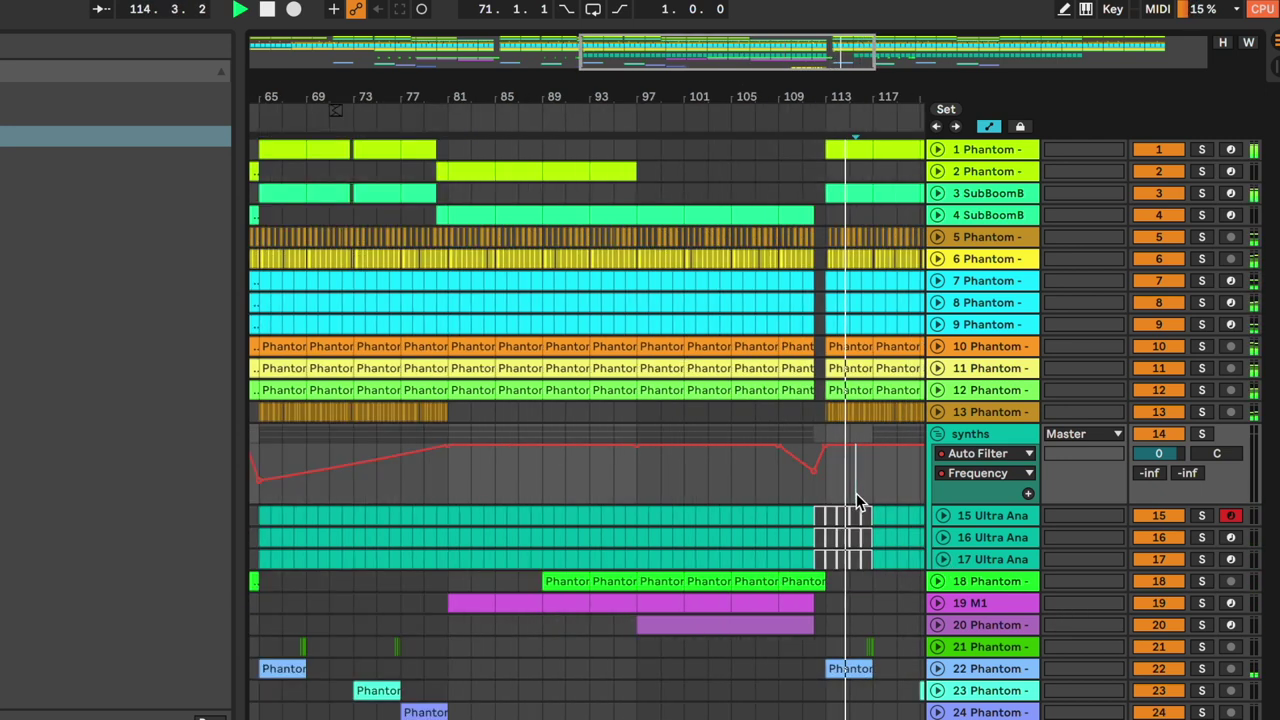
left_click(748, 478)
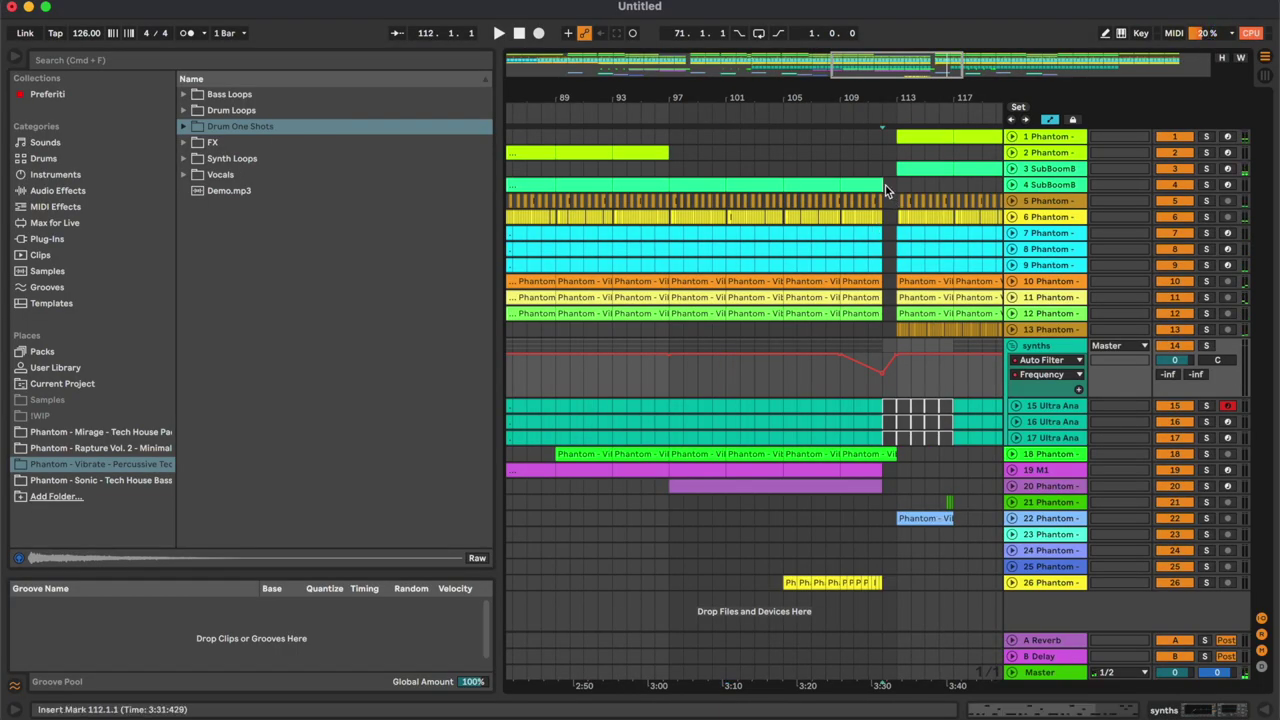
Delete the clips on tracks 4 to 13 between bars 113 and 114, and play the transition from bar 109.
left_click_drag(885, 190, 893, 190)
left_click(869, 172)
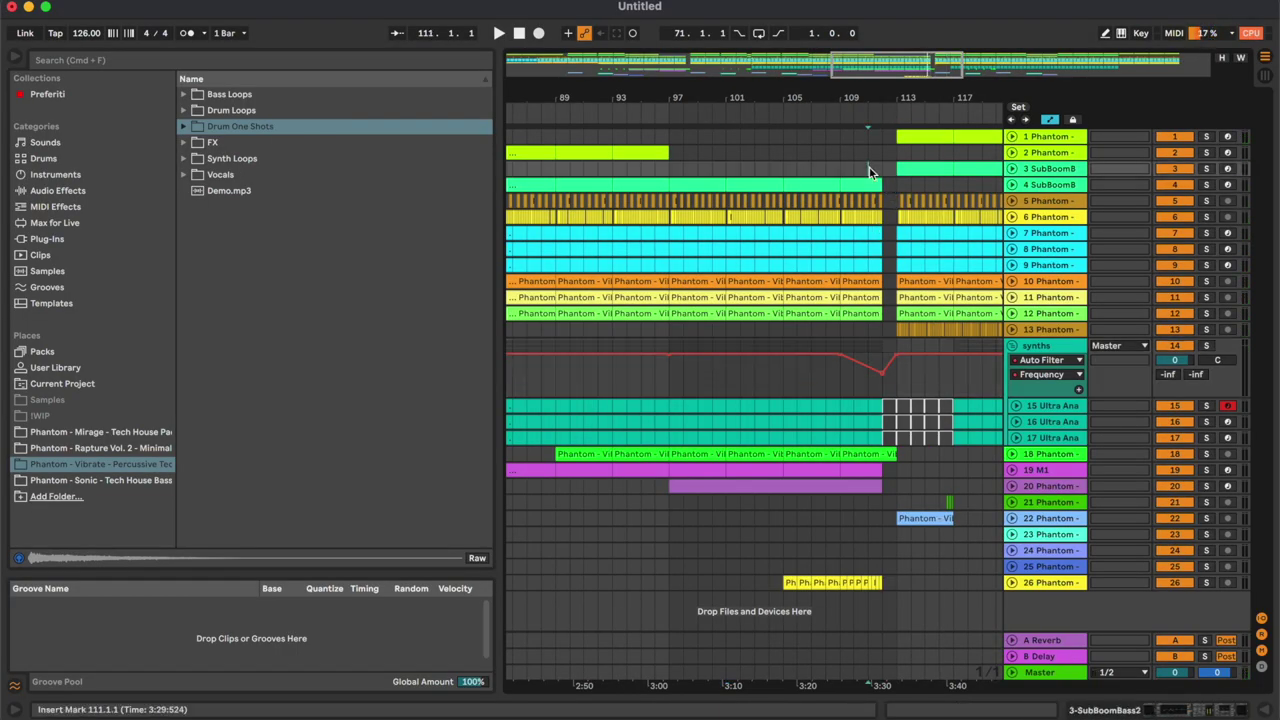
left_click_drag(887, 201, 893, 204)
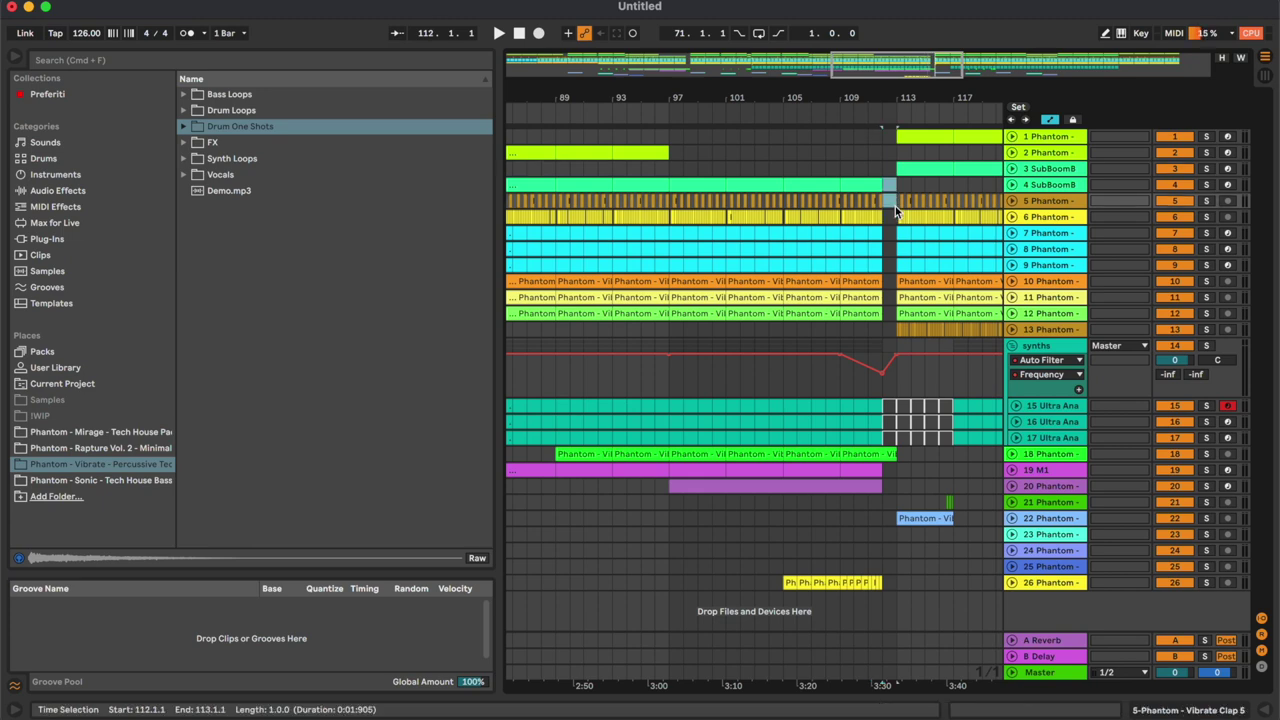
left_click(895, 205)
scroll(895, 208, "right", 2)
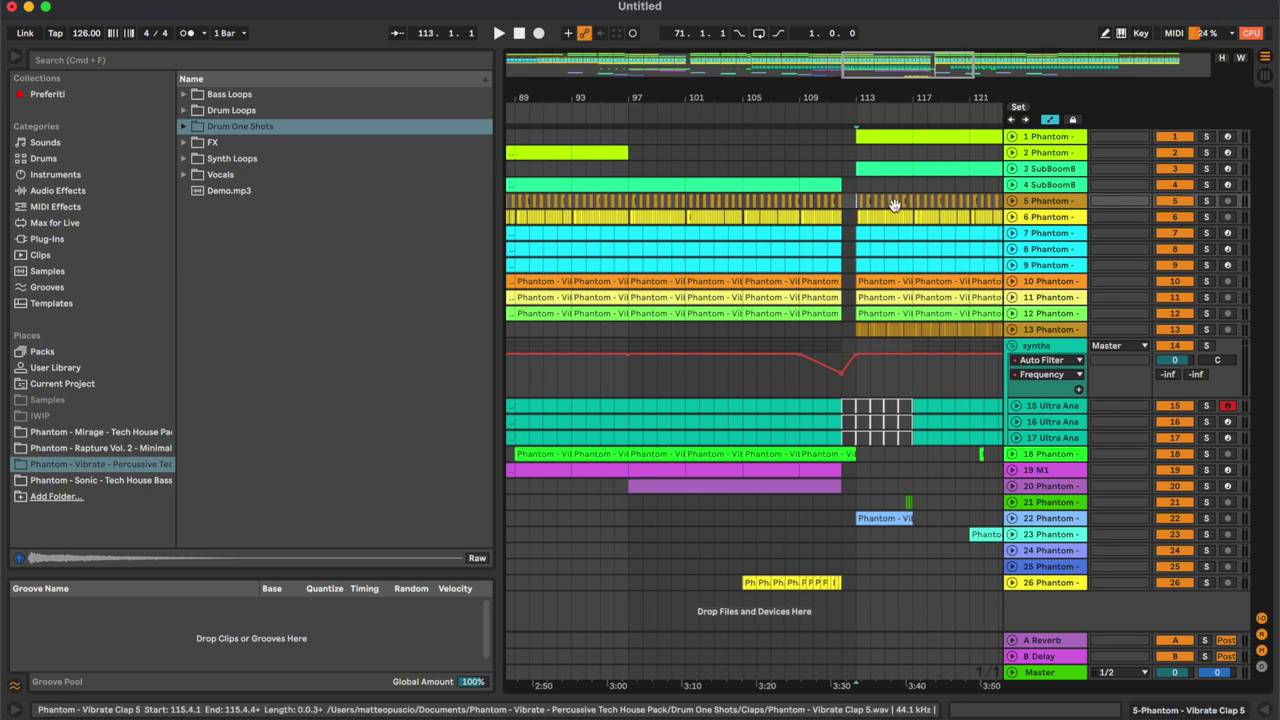
left_click(857, 185)
scroll(855, 184, "up", 3)
scroll(853, 183, "up", 3)
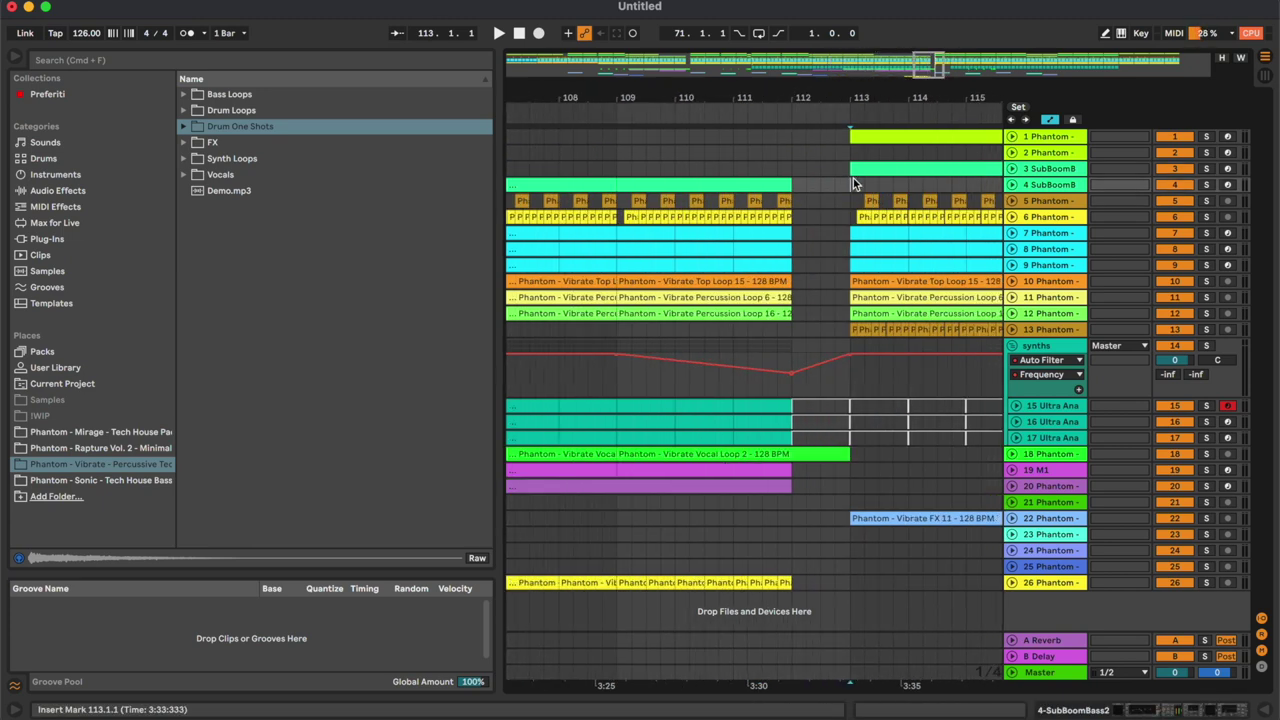
left_click(812, 166)
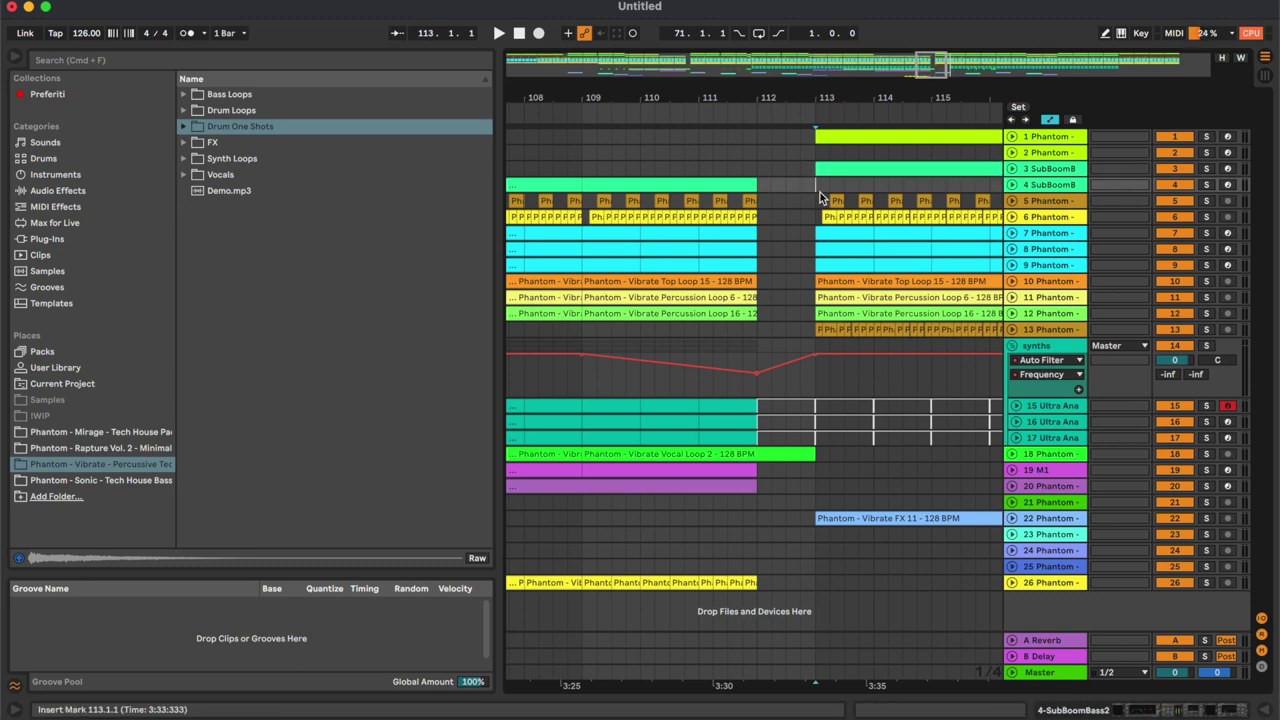
left_click(868, 332, "shift")
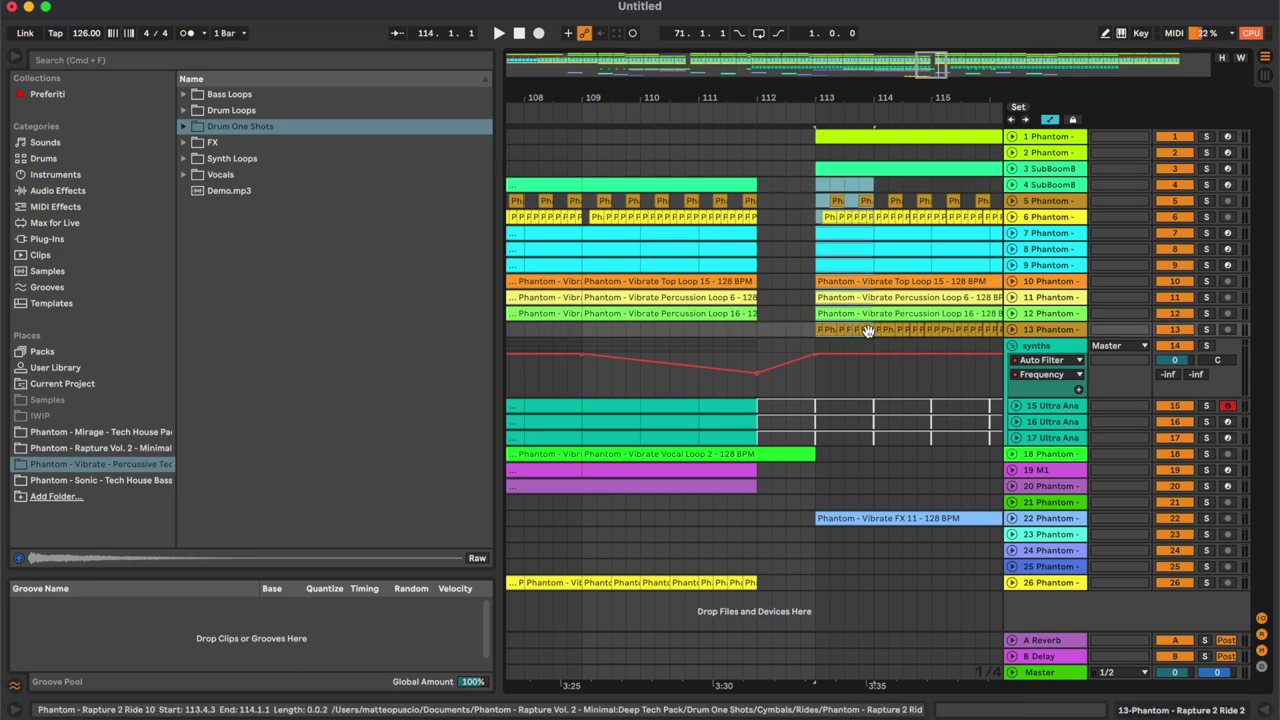
key("Delete")
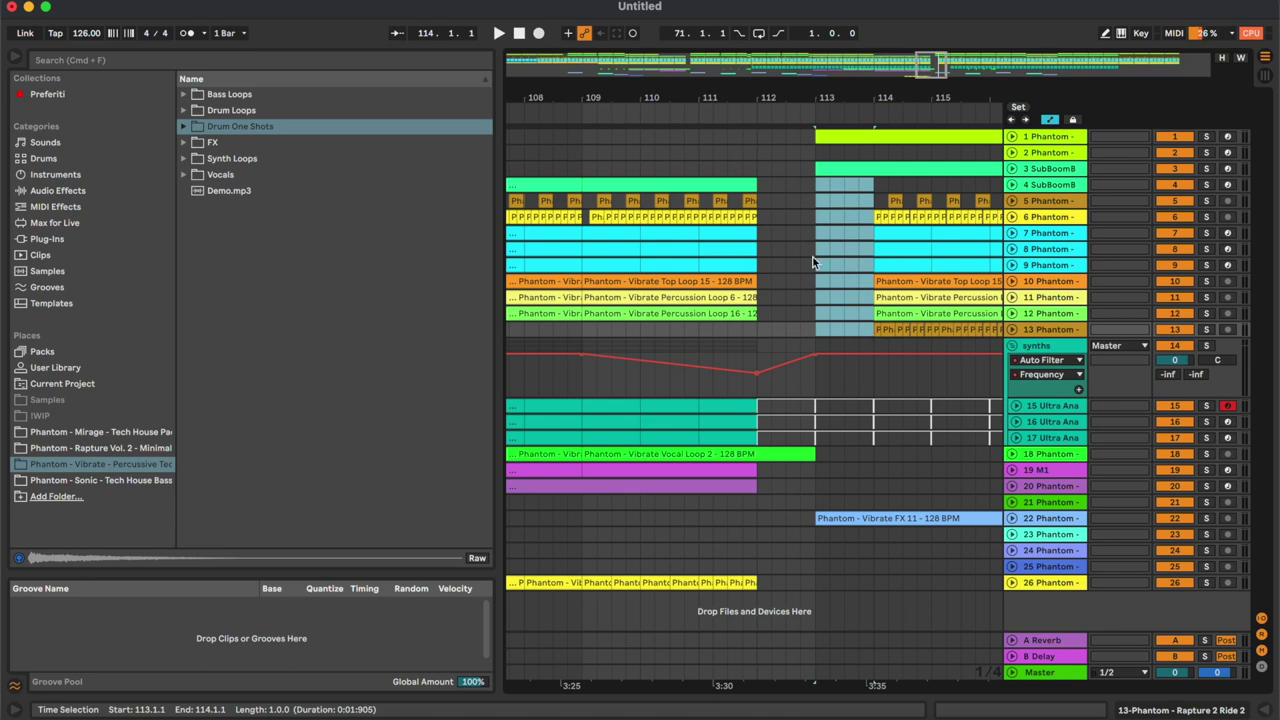
left_click(630, 165)
key("space")
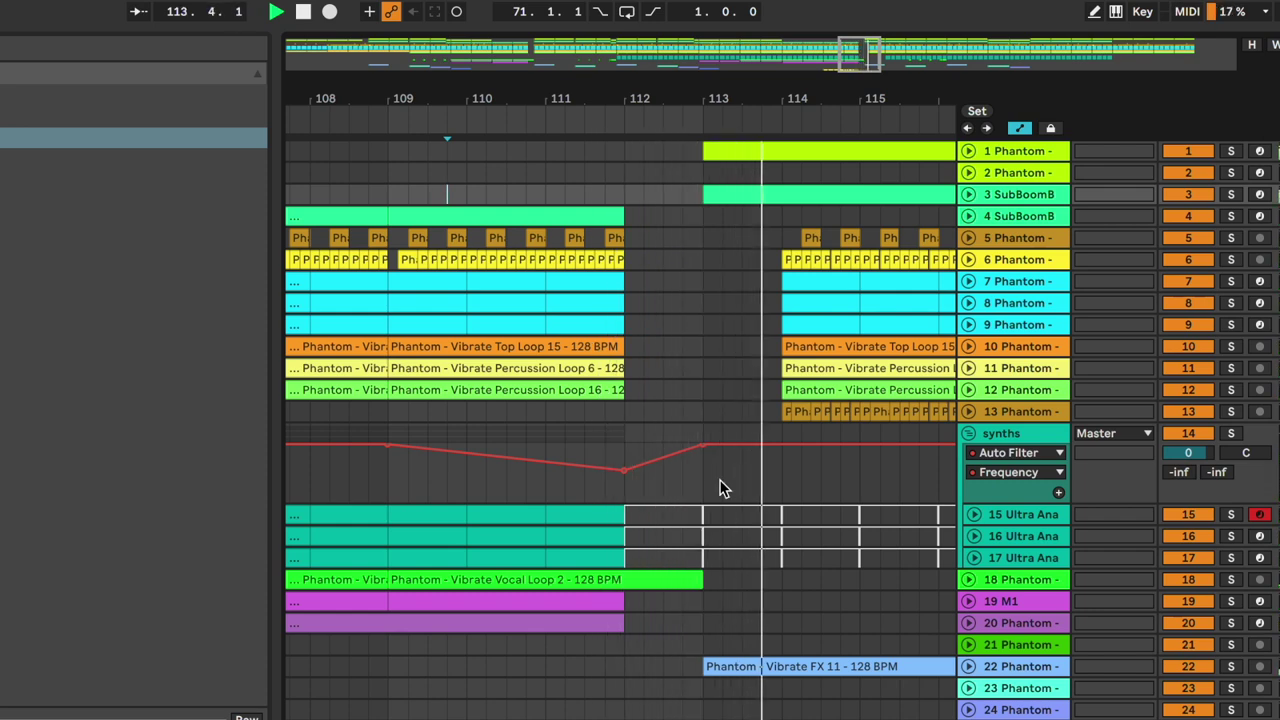
Split track 1's kick clip at 113.4.1, 113.4.3 and 114.1.1, and check the notes of the piece just before bar 114.
left_click(969, 151)
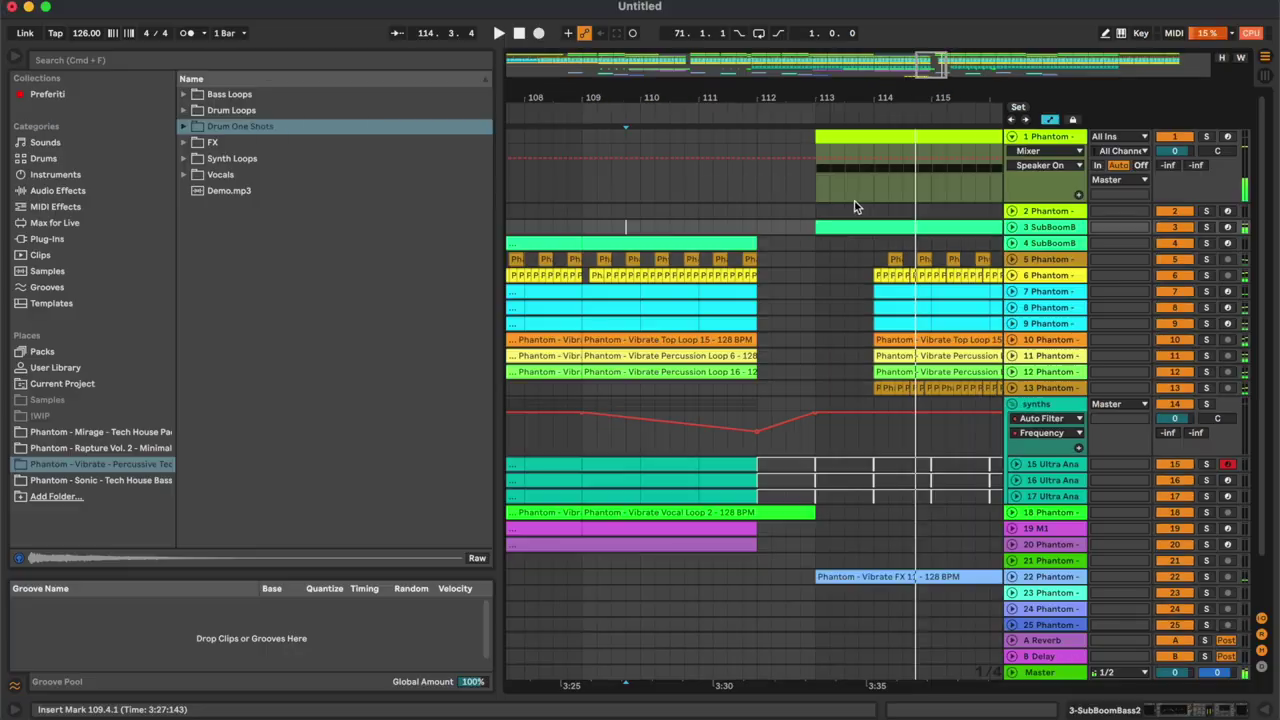
left_click(873, 182)
key("a")
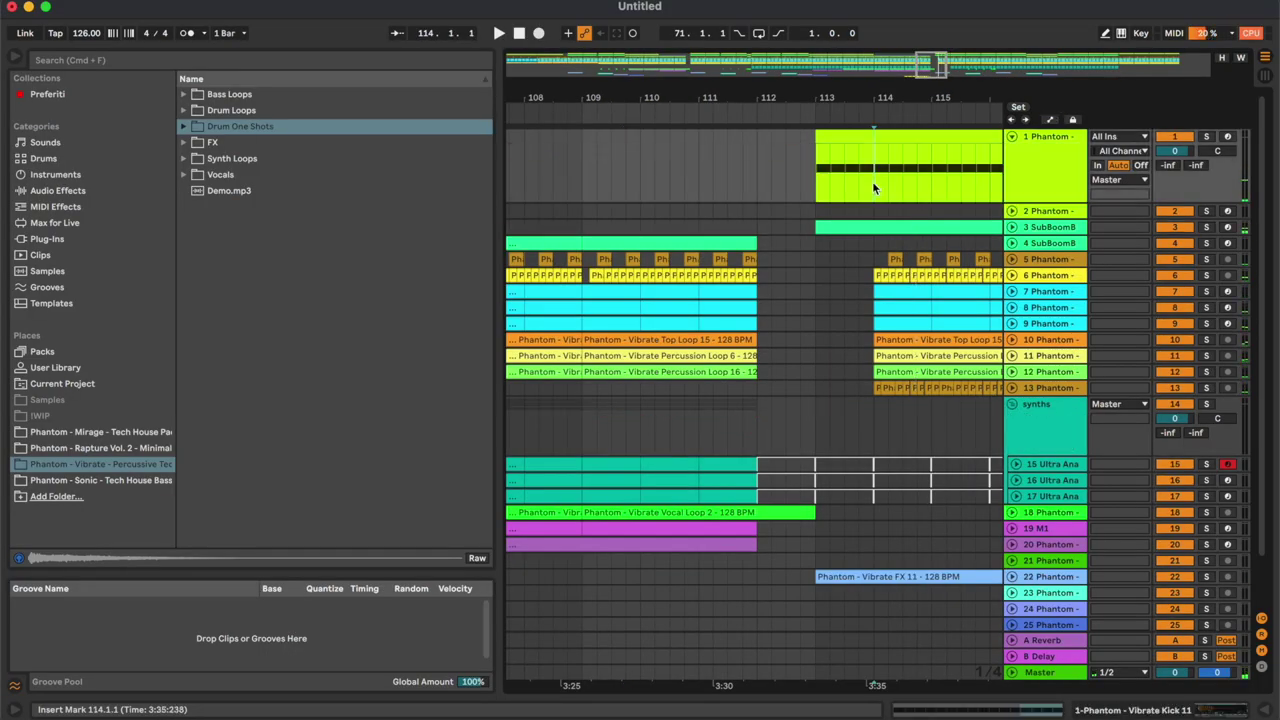
key("plus")
key("plus")
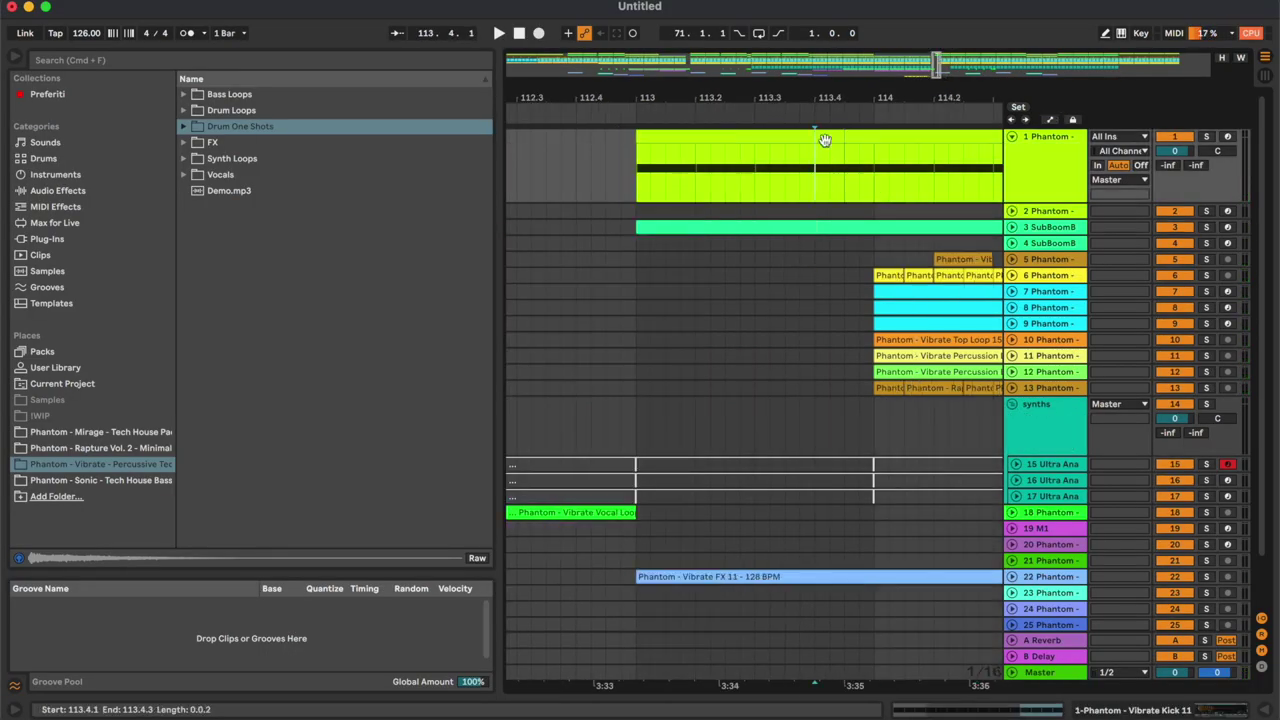
left_click(825, 140)
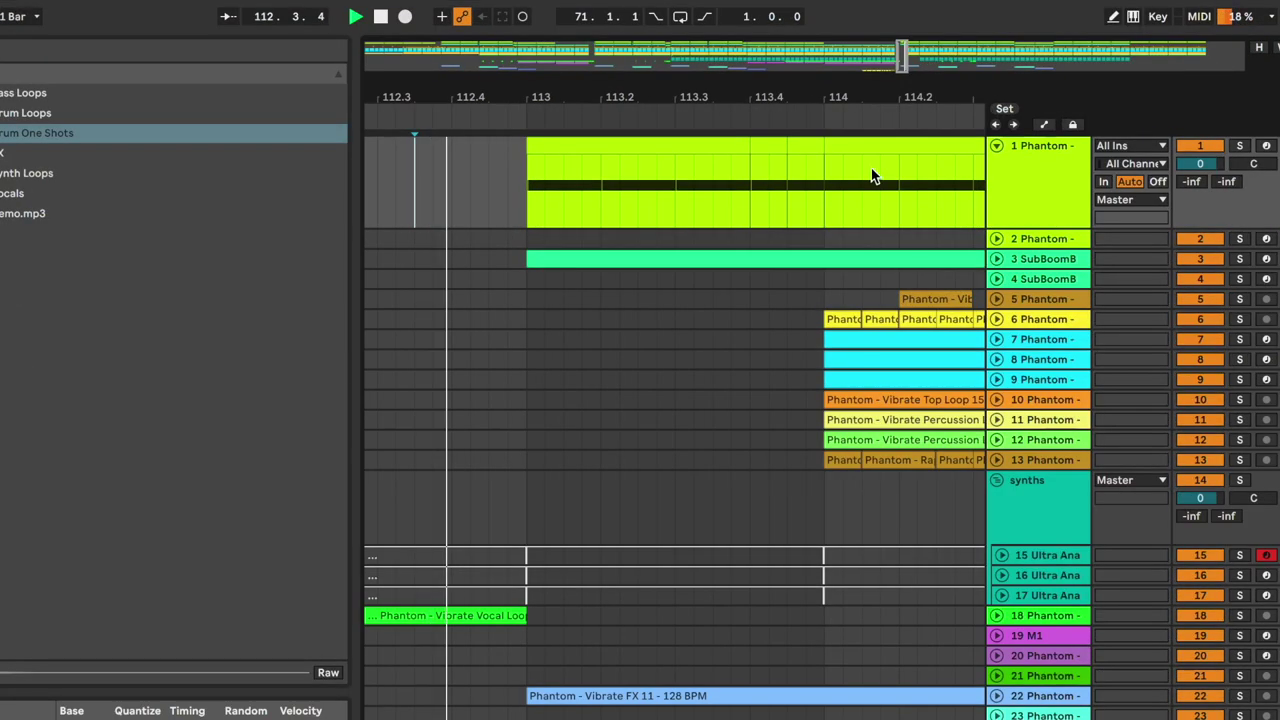
double_click(859, 139)
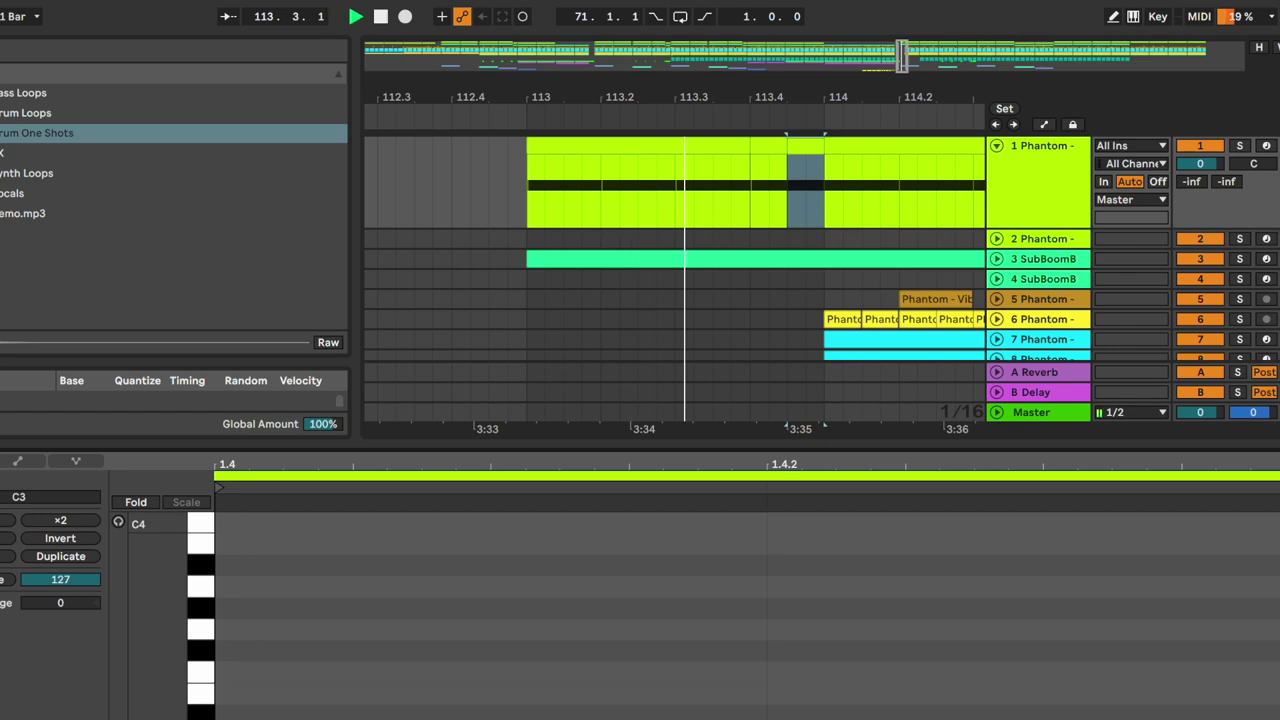
key("ctrl+alt+l")
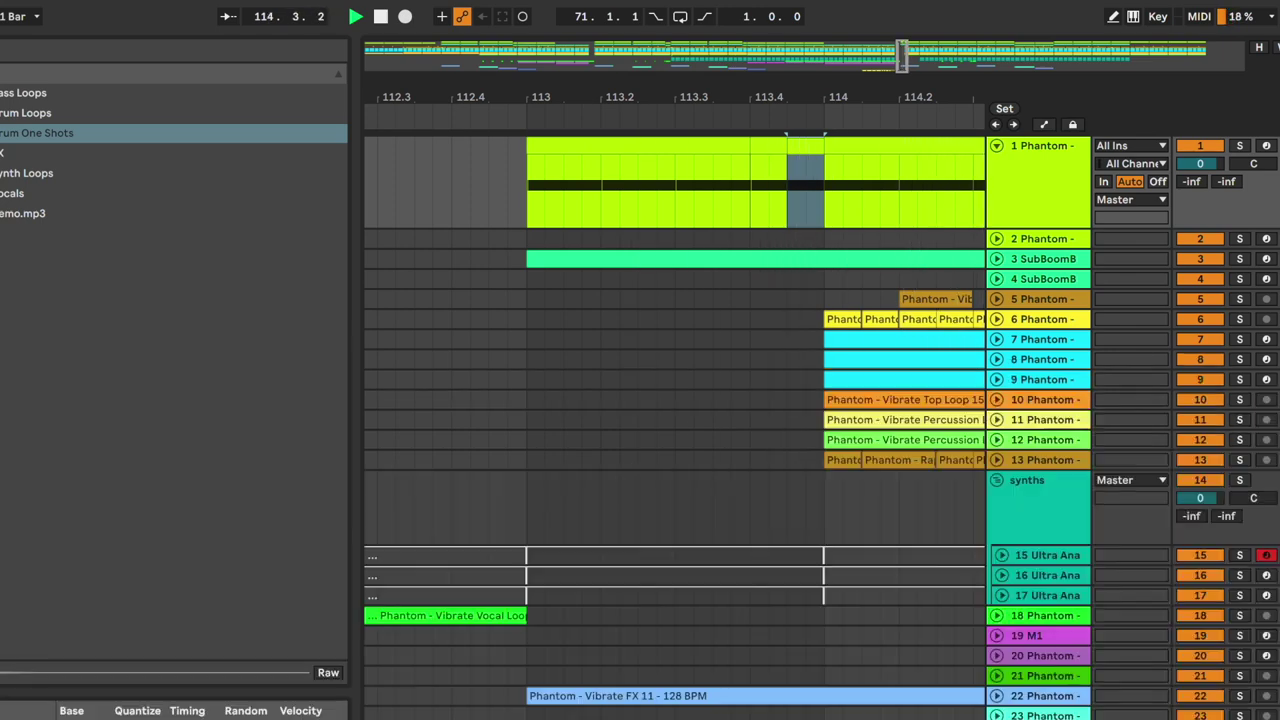
Deactivate the synth clips on tracks 15 to 17 from bar 117 to bar 121.
scroll(720, 400, "down", 8)
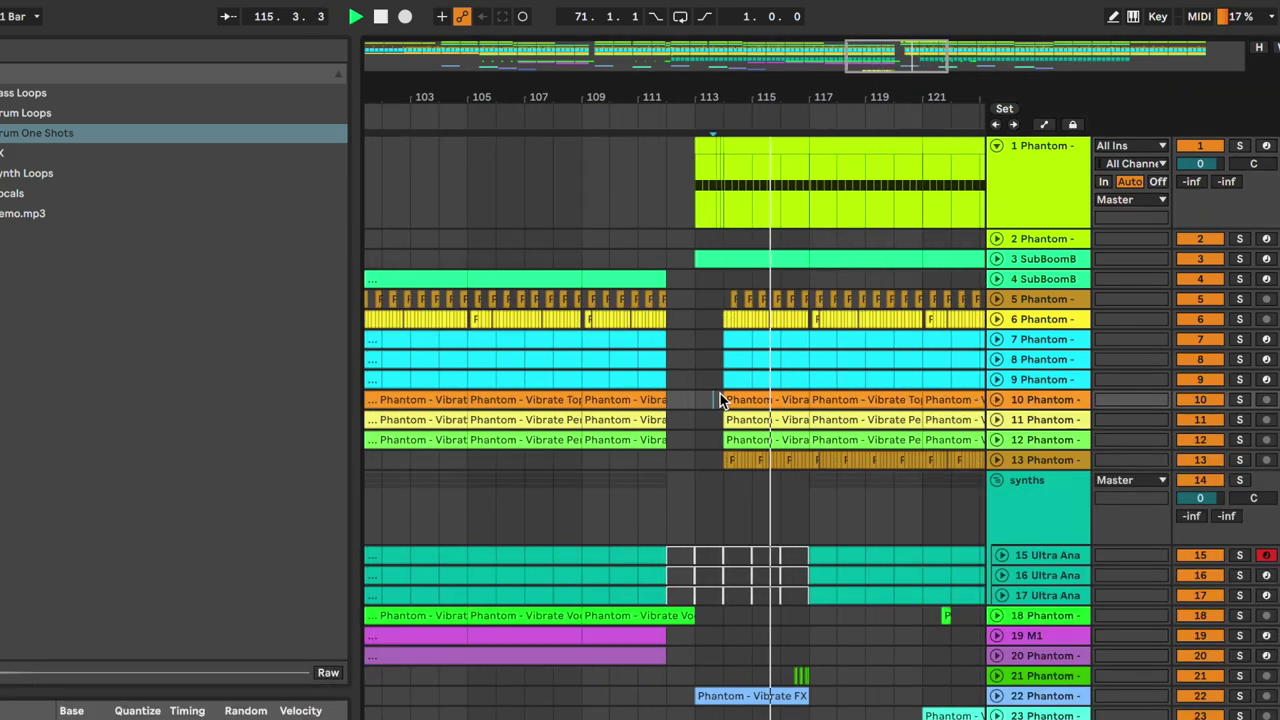
left_click_drag(822, 549, 914, 597)
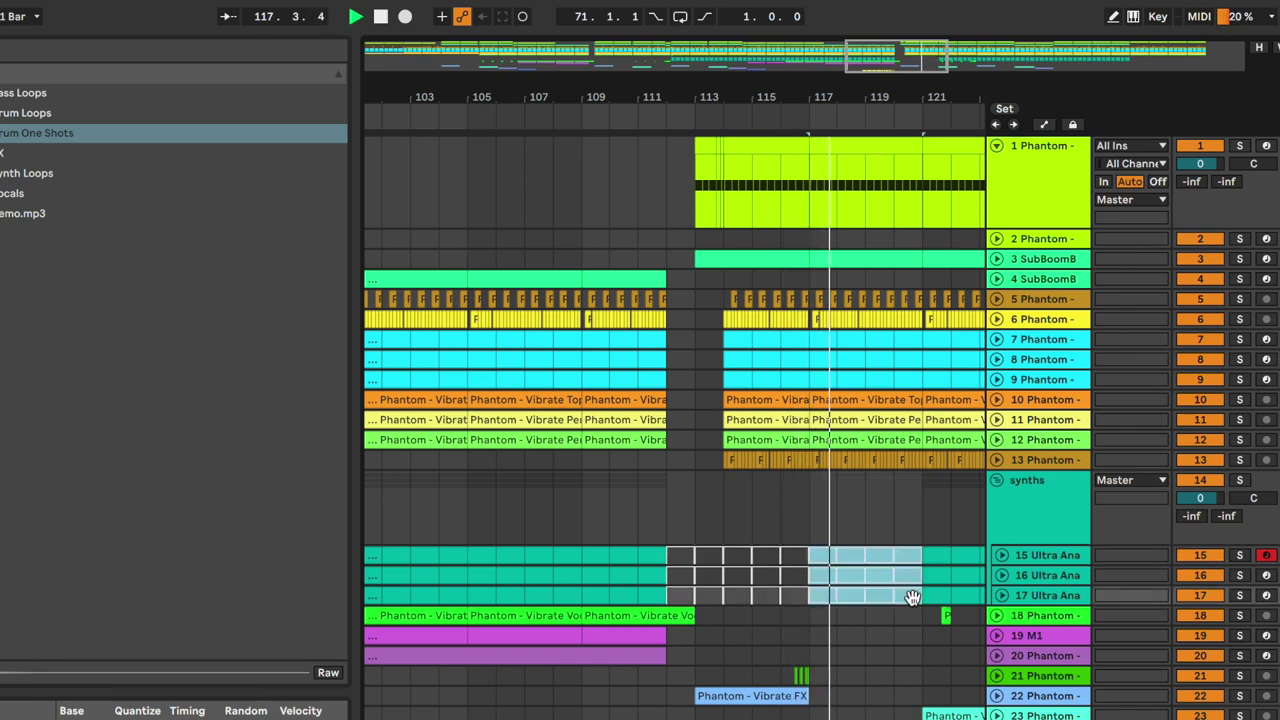
left_click(832, 512)
Copy the Master track's Endless Smile automation from bars 33 to 49 and paste it into the build before bar 113.
scroll(832, 512, "left", 4)
scroll(832, 512, "down", 3)
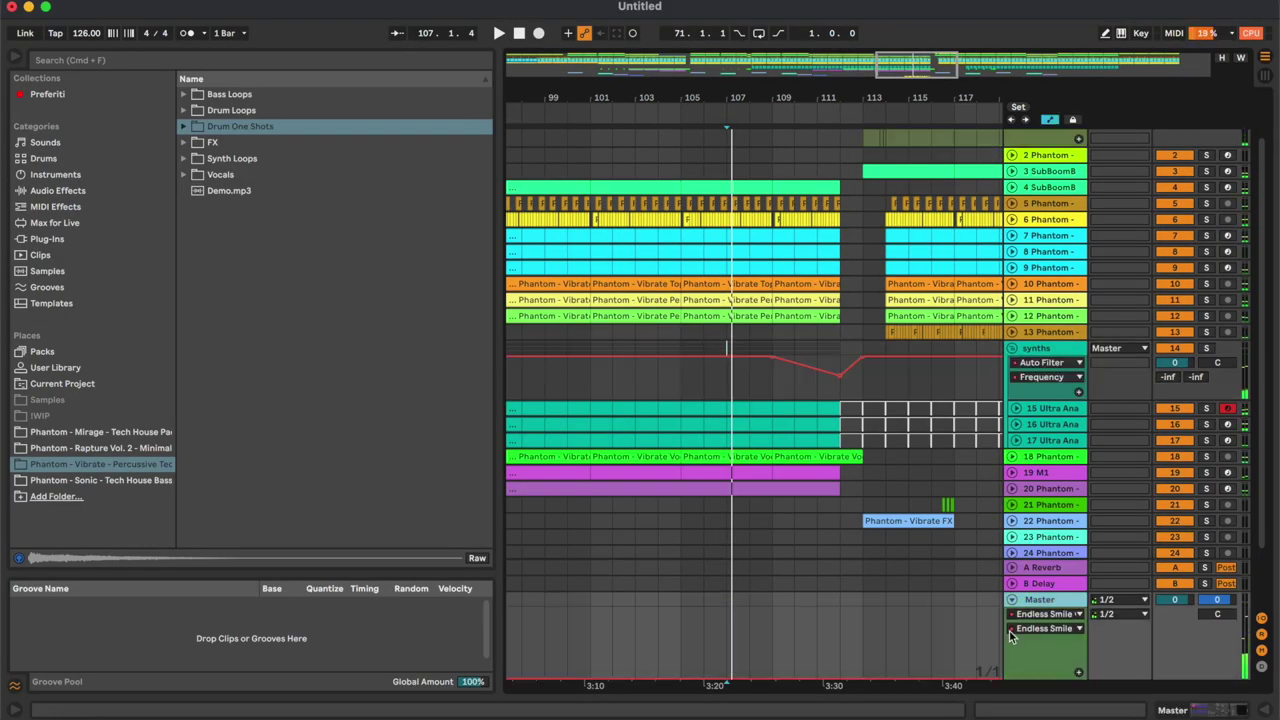
left_click(869, 652)
key("minus")
left_click_drag(585, 650, 646, 639)
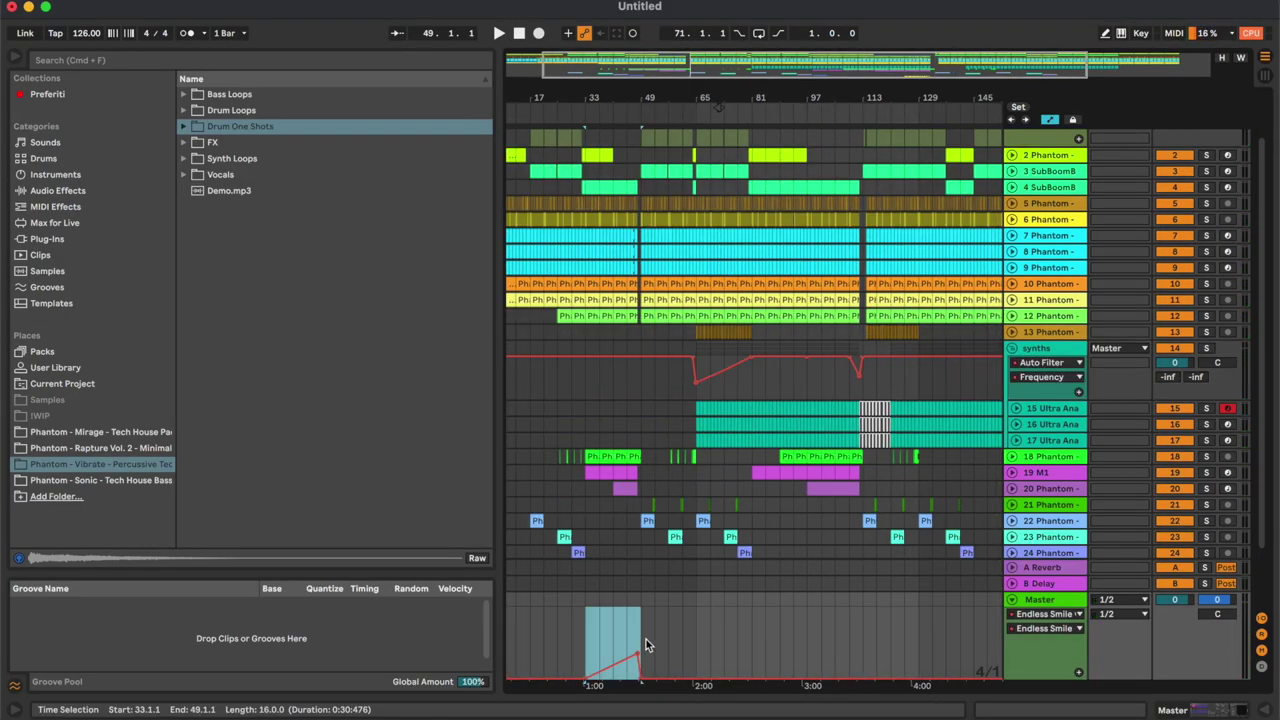
left_click(804, 615)
key("super+v")
key("plus")
key("plus")
key("plus")
key("plus")
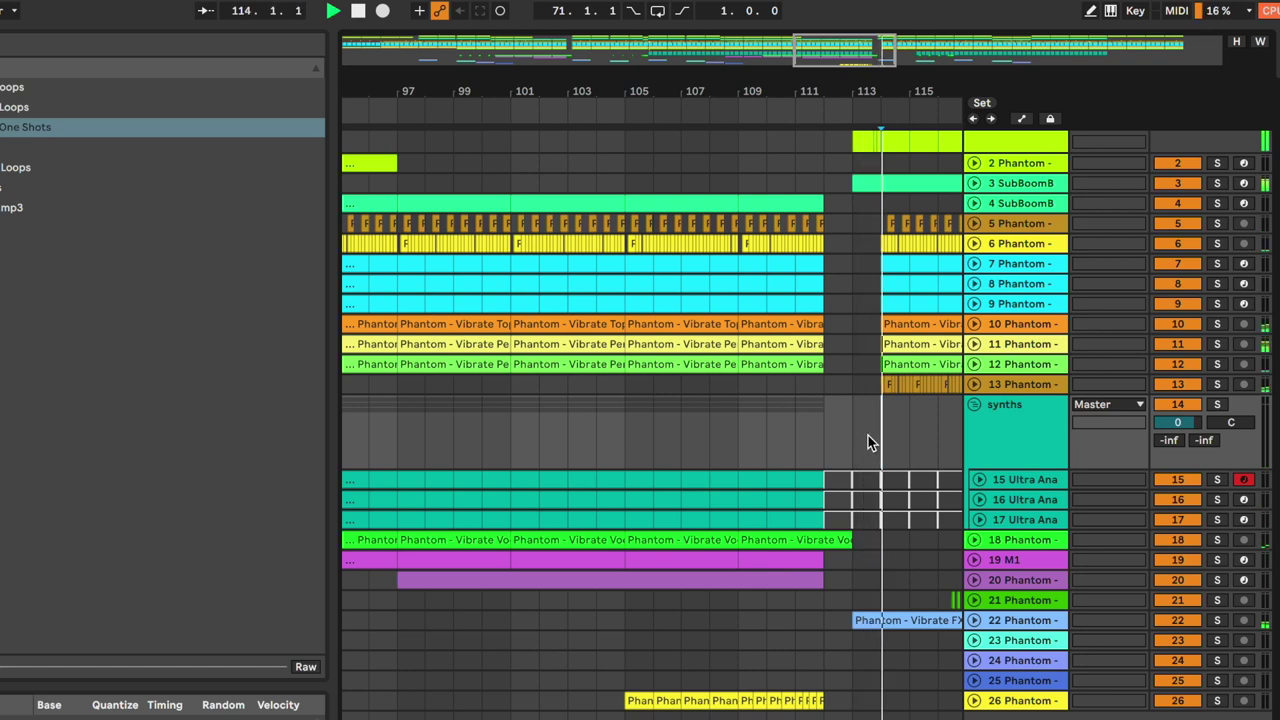
Delete track 13's ride clips from bar 113 to bar 129.
key("minus")
key("minus")
scroll(868, 434, "right", 2)
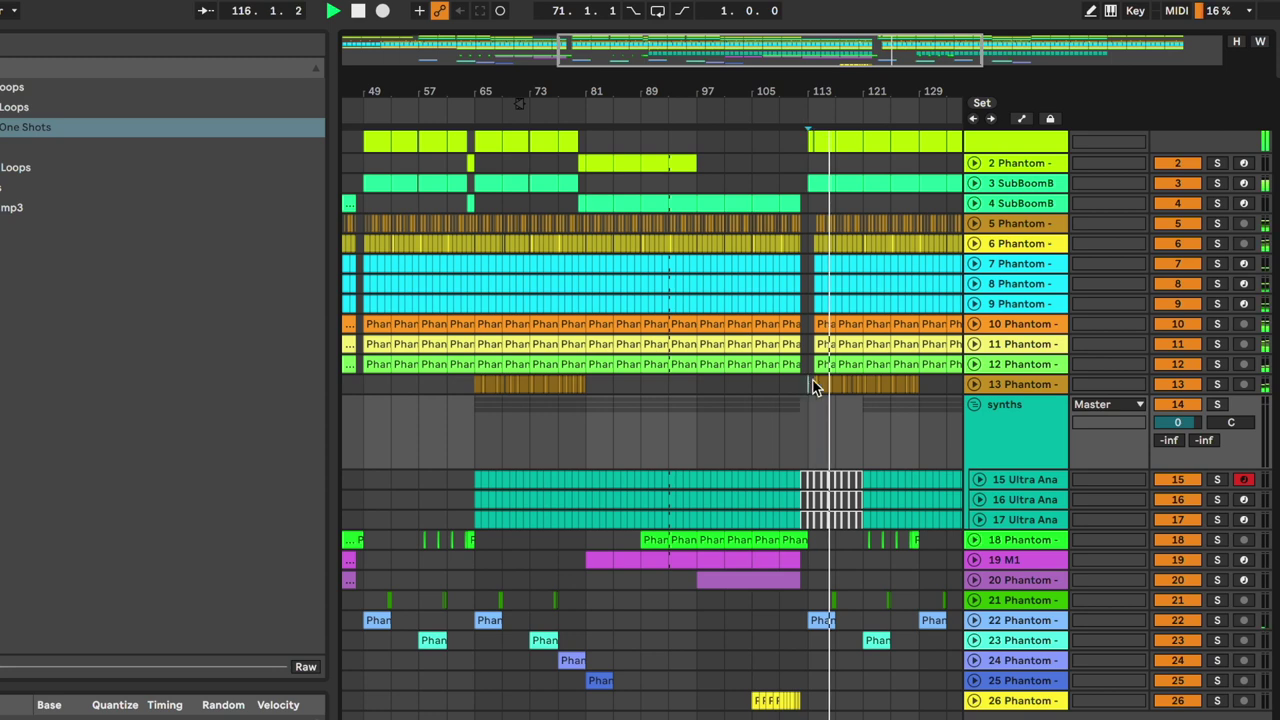
left_click_drag(805, 380, 918, 380)
left_click(918, 381)
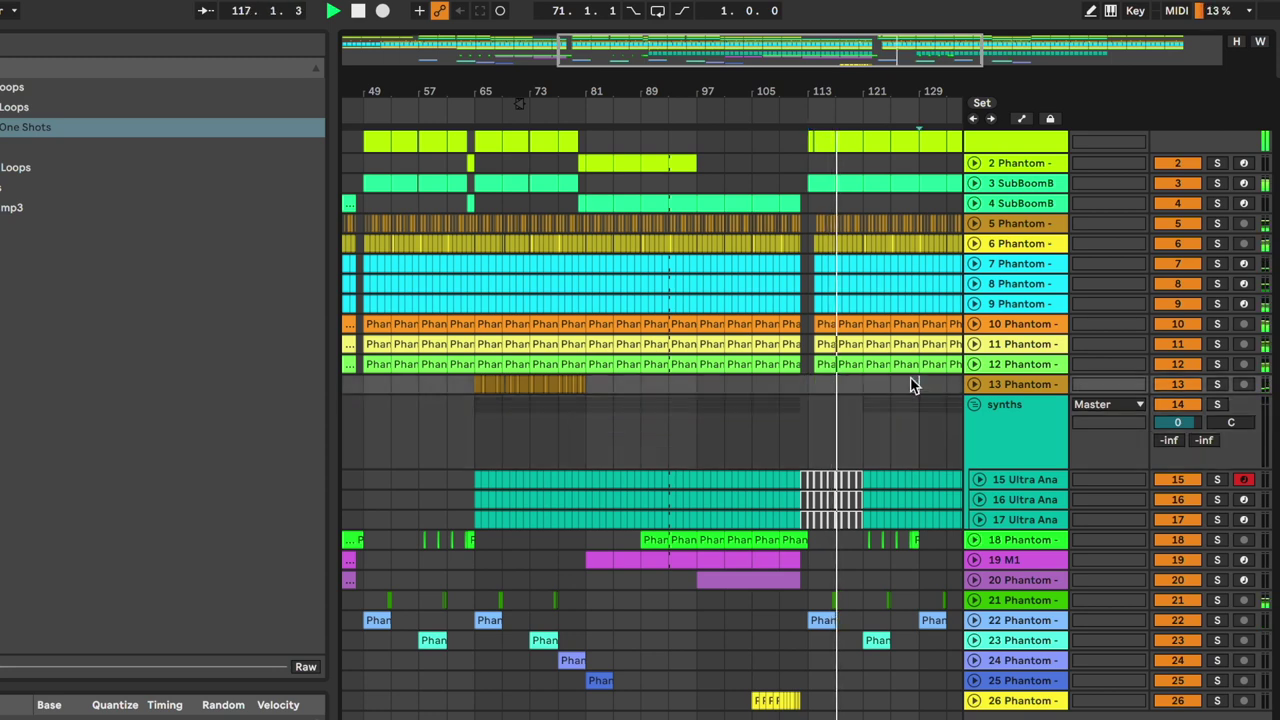
Display the synths group's Auto Filter Frequency automation around bar 81 and start playback from bar 80.
key("plus")
key("plus")
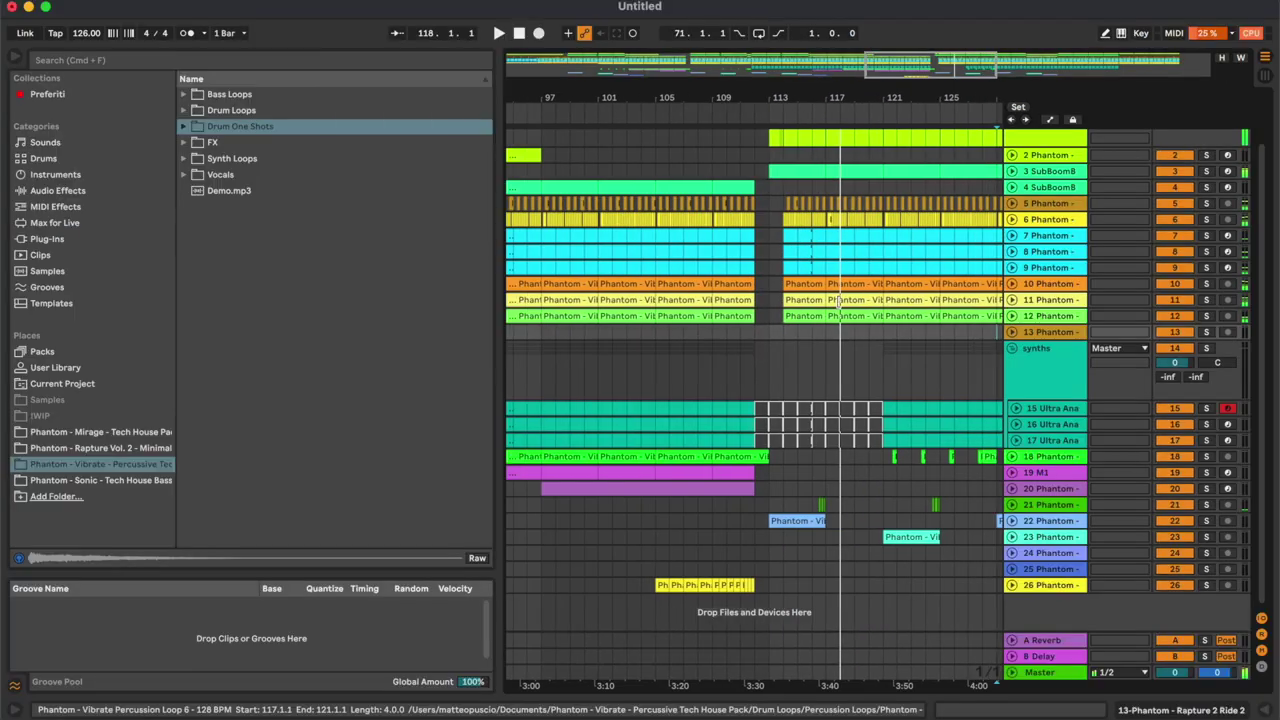
scroll(840, 300, "left", 6)
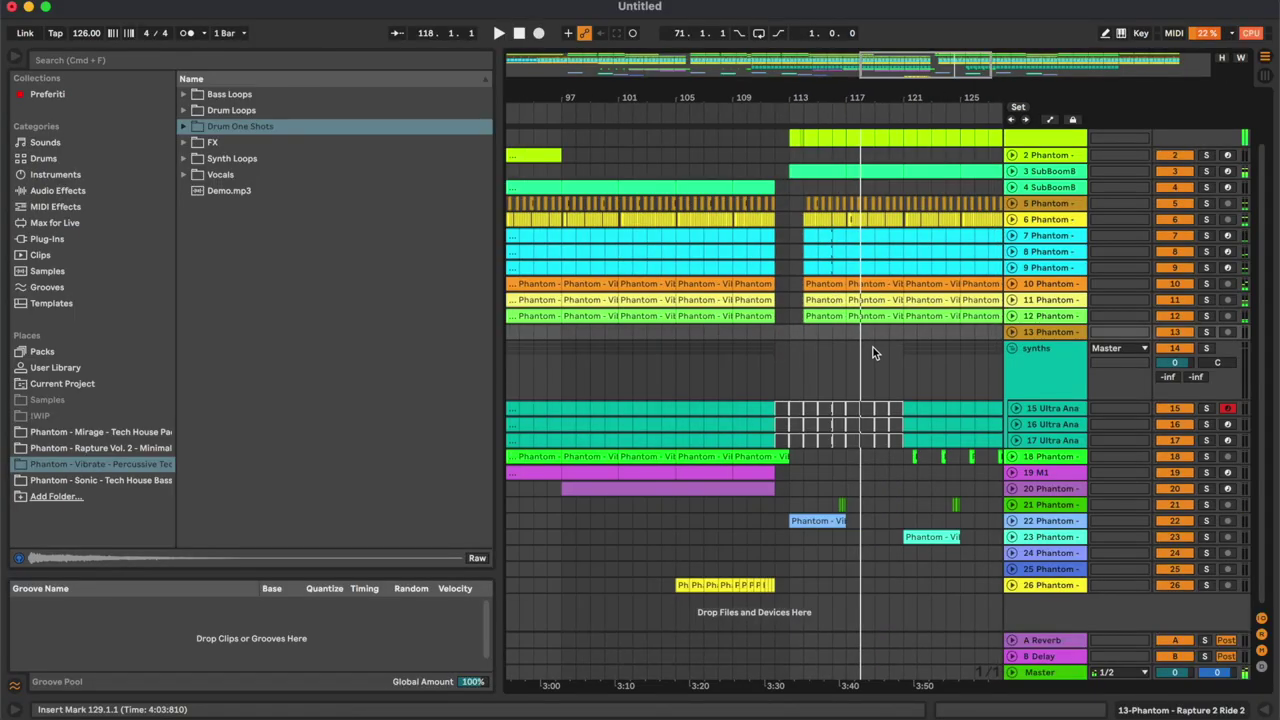
scroll(781, 359, "left", 2)
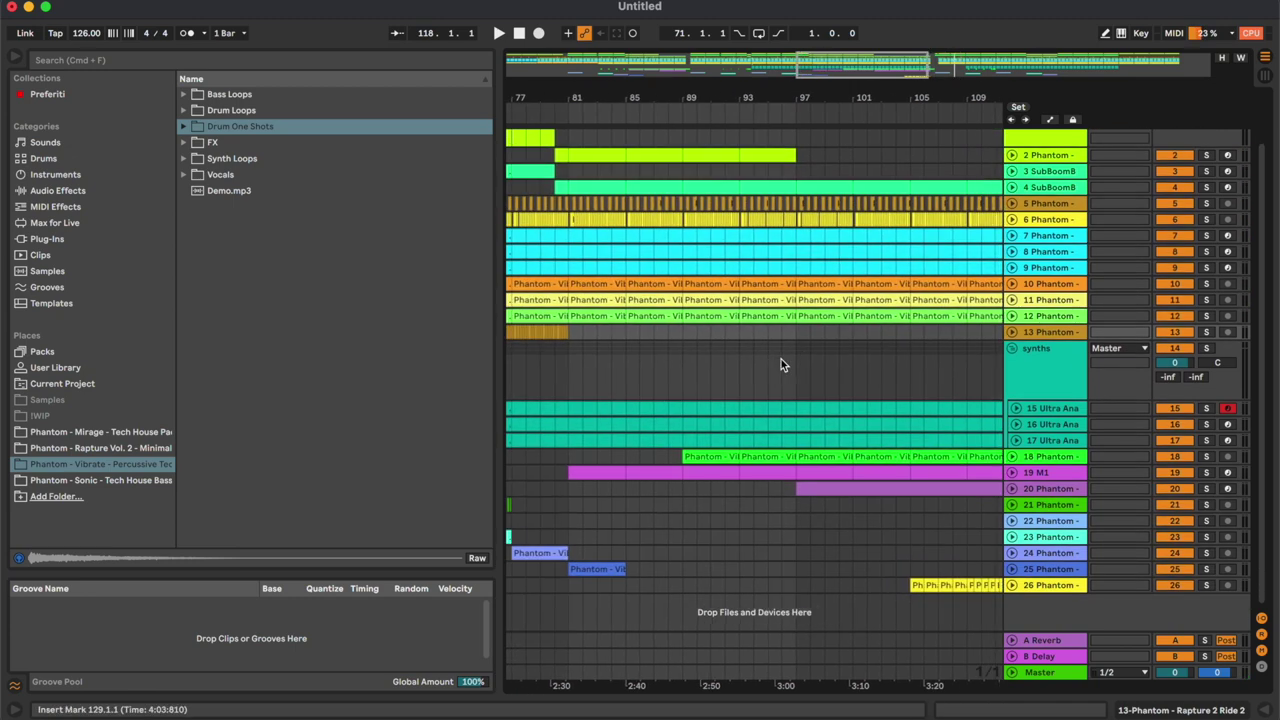
left_click(783, 359)
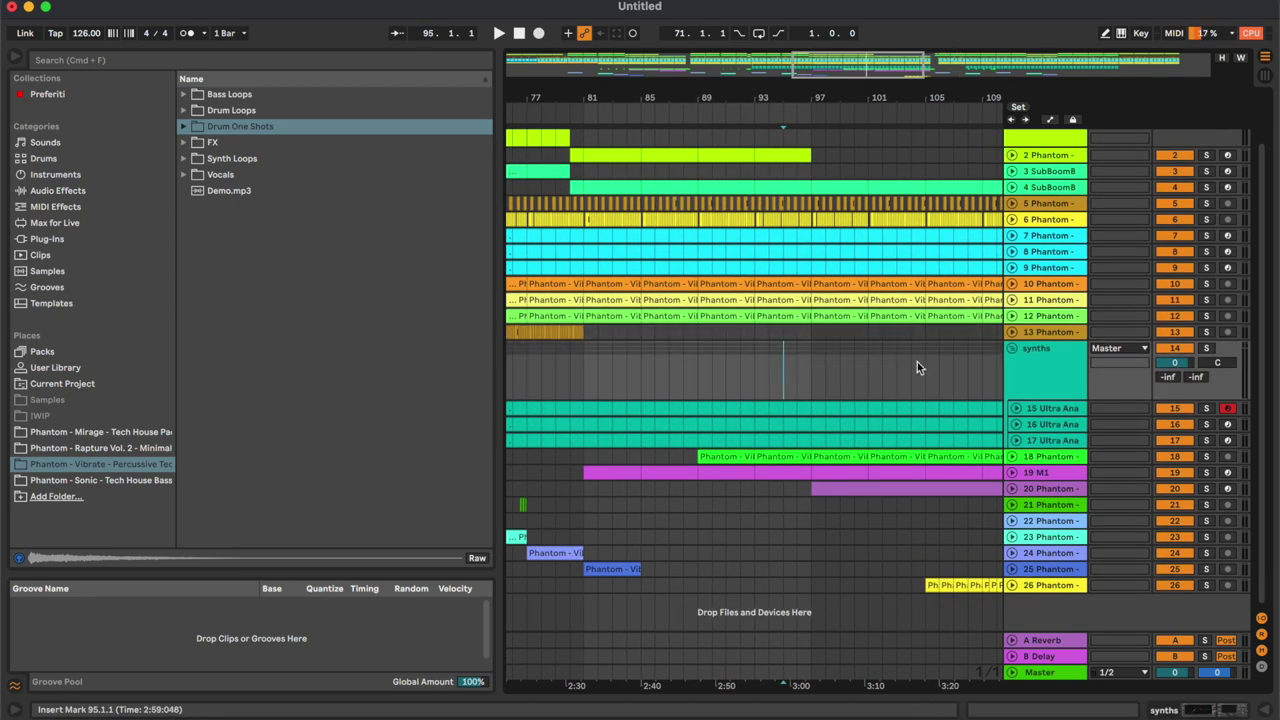
key("a")
left_click(1052, 364)
left_click(1052, 400)
scroll(741, 394, "left", 6)
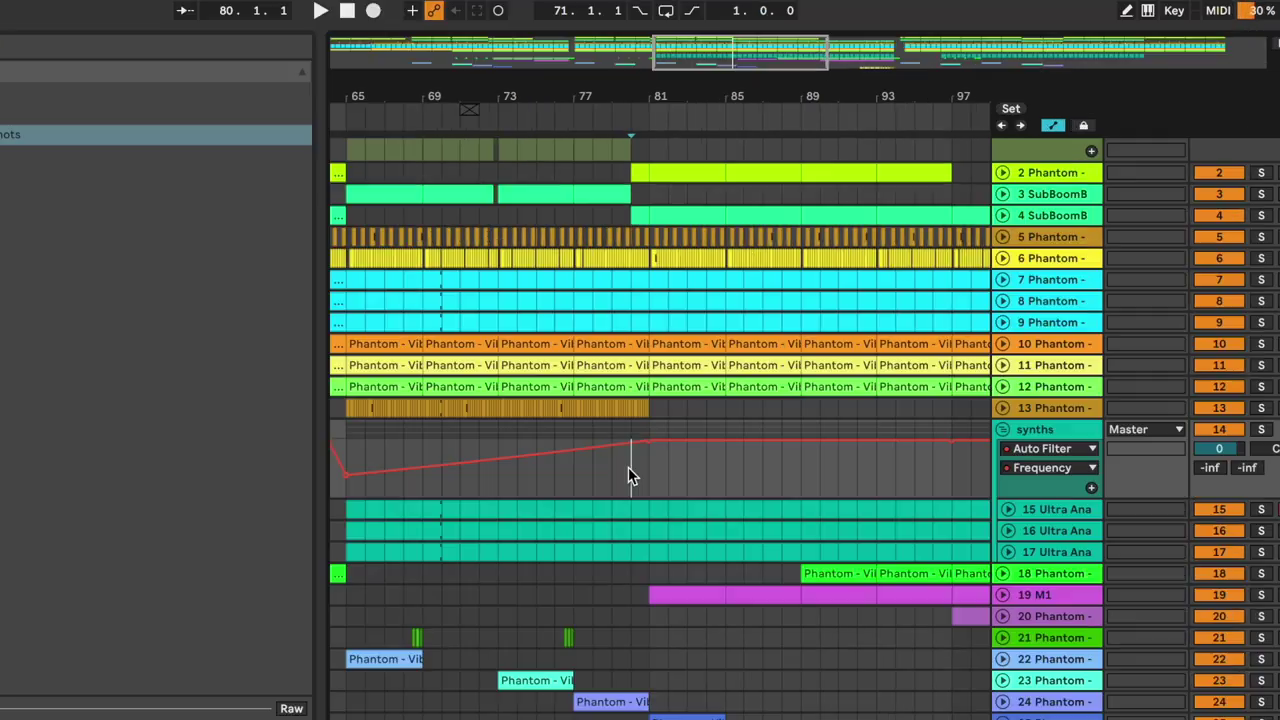
key("space")
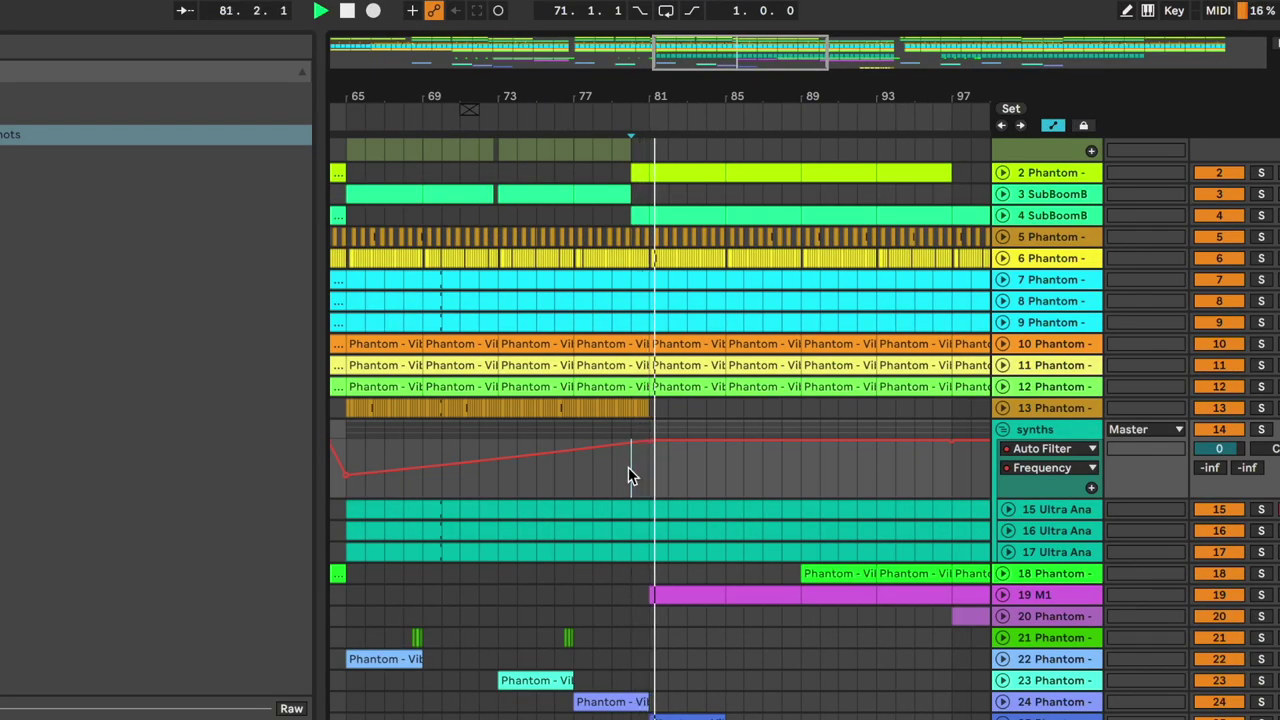
Automate the synths group's Auto Filter Frequency to drop at bar 81 and rise gradually until bar 109.
left_click_drag(650, 441, 645, 479)
scroll(806, 495, "right", 5)
scroll(806, 495, "up", 1)
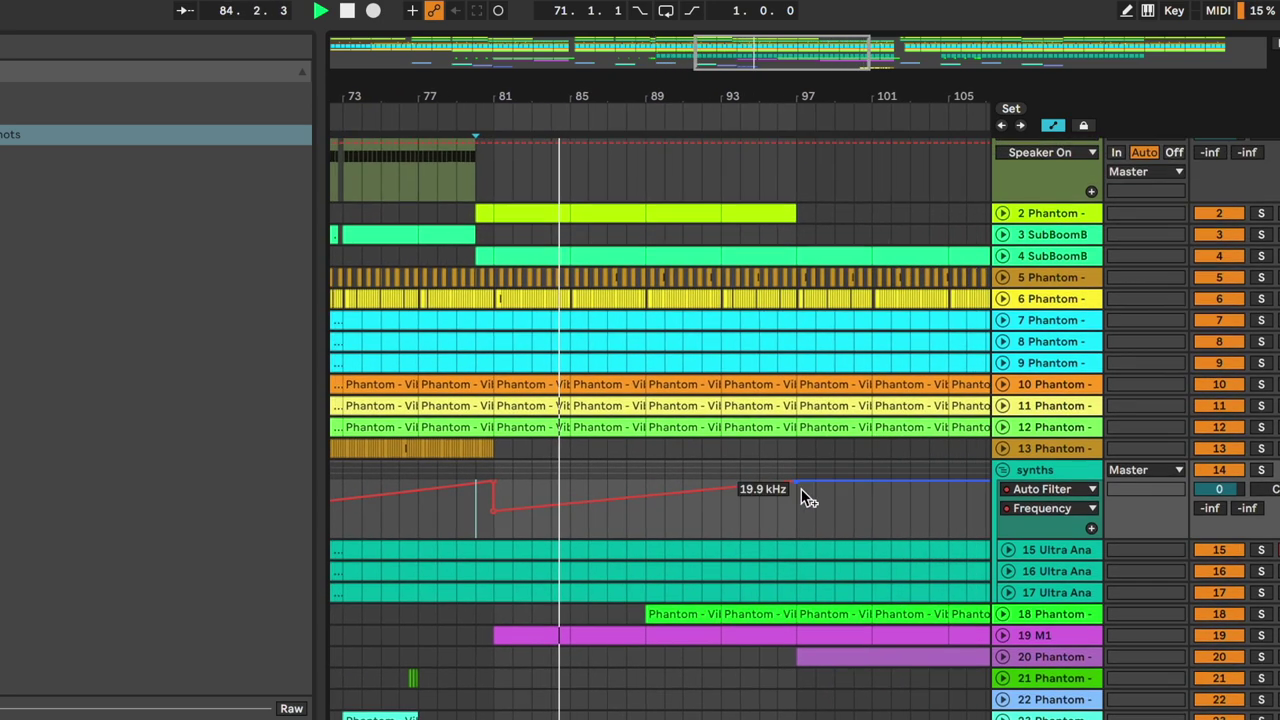
left_click_drag(683, 515, 913, 517)
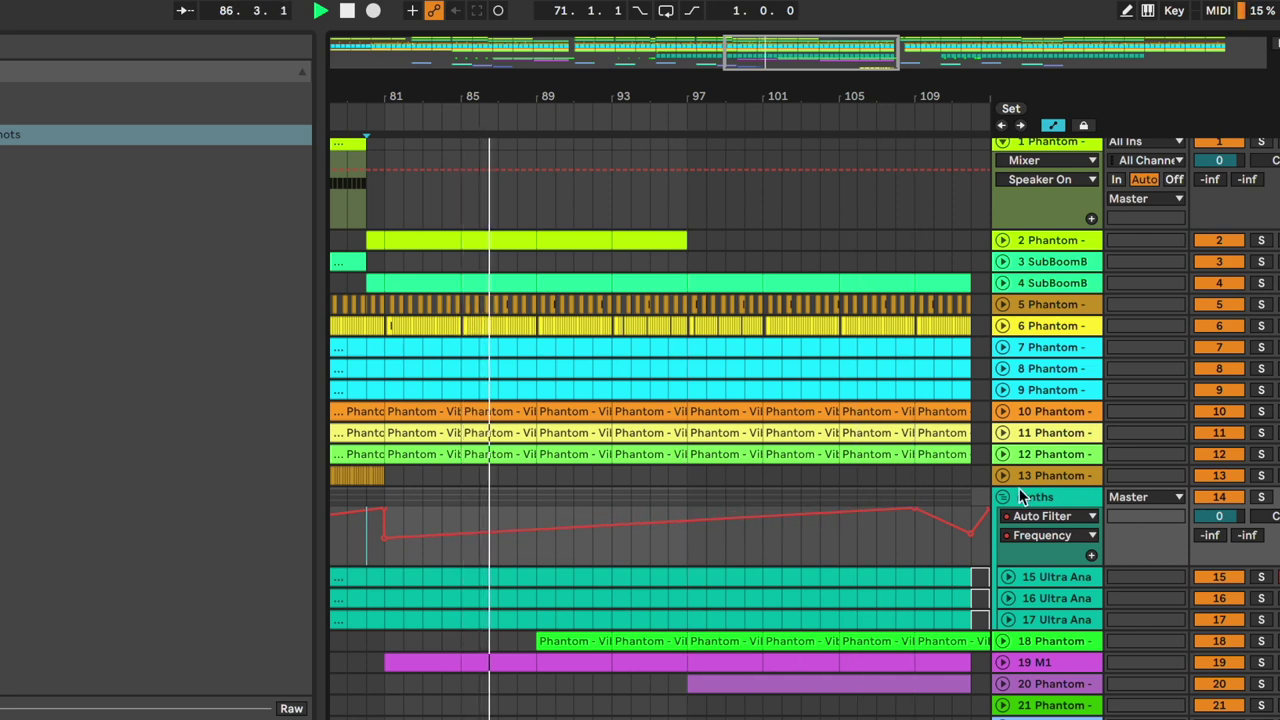
key("a")
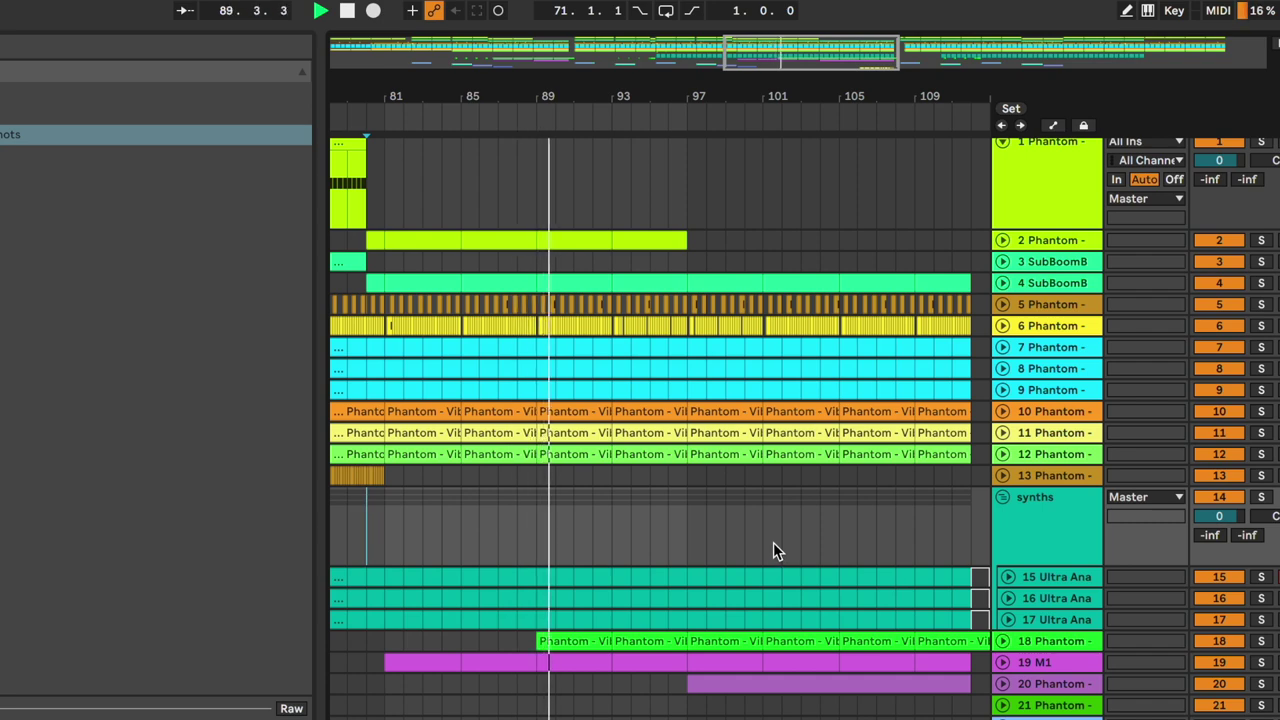
Review the synths' filter rise and the layers entering from bar 89 to bar 104 during playback.
scroll(773, 542, "down", 3)
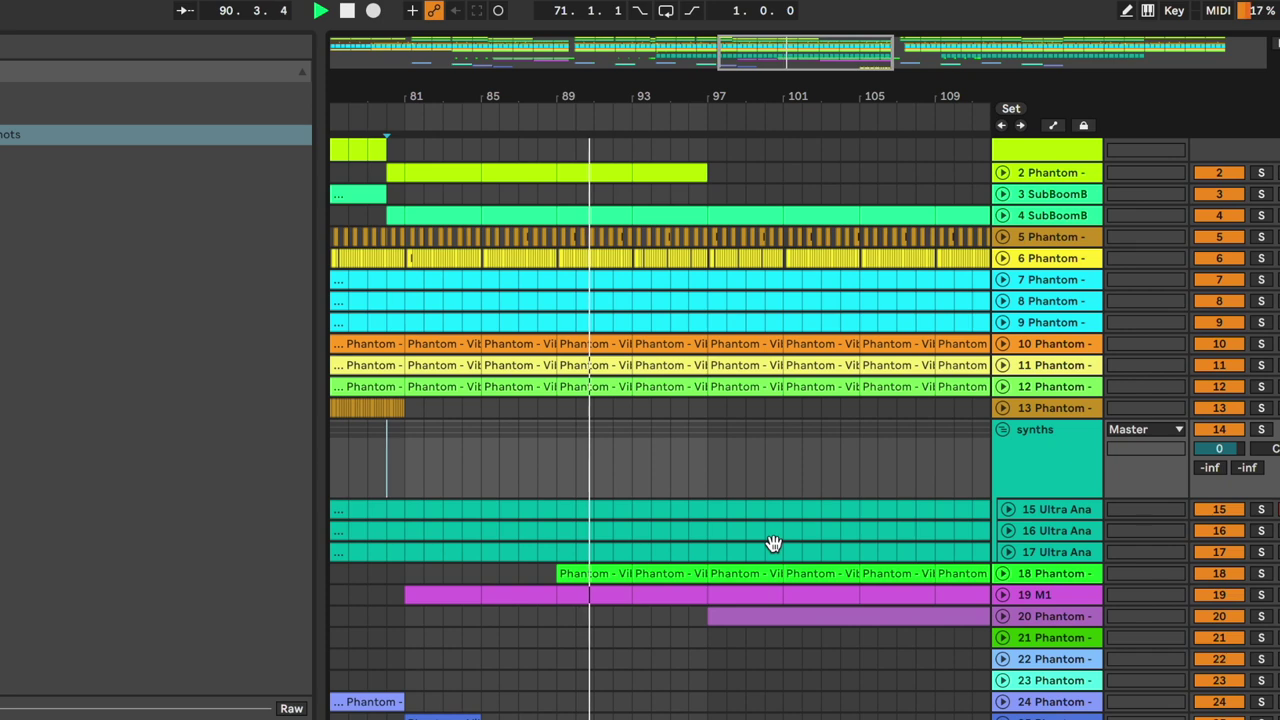
scroll(773, 542, "up", 1)
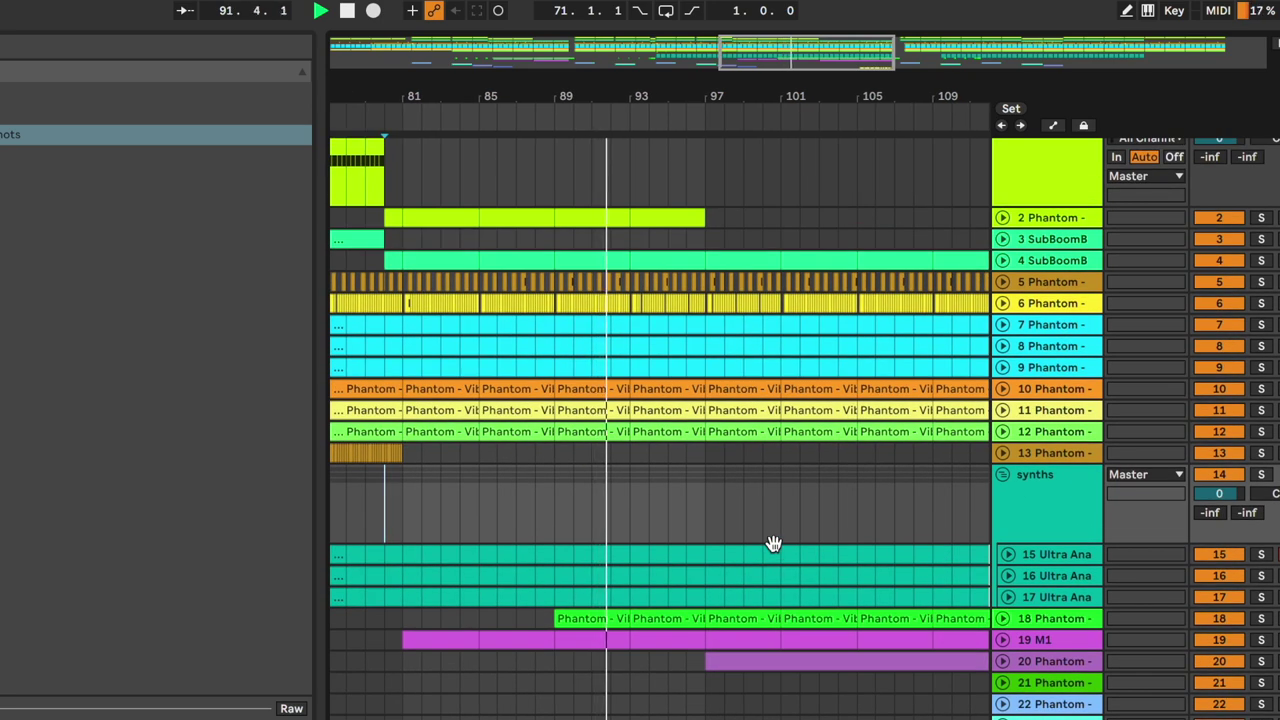
scroll(773, 543, "up", 2)
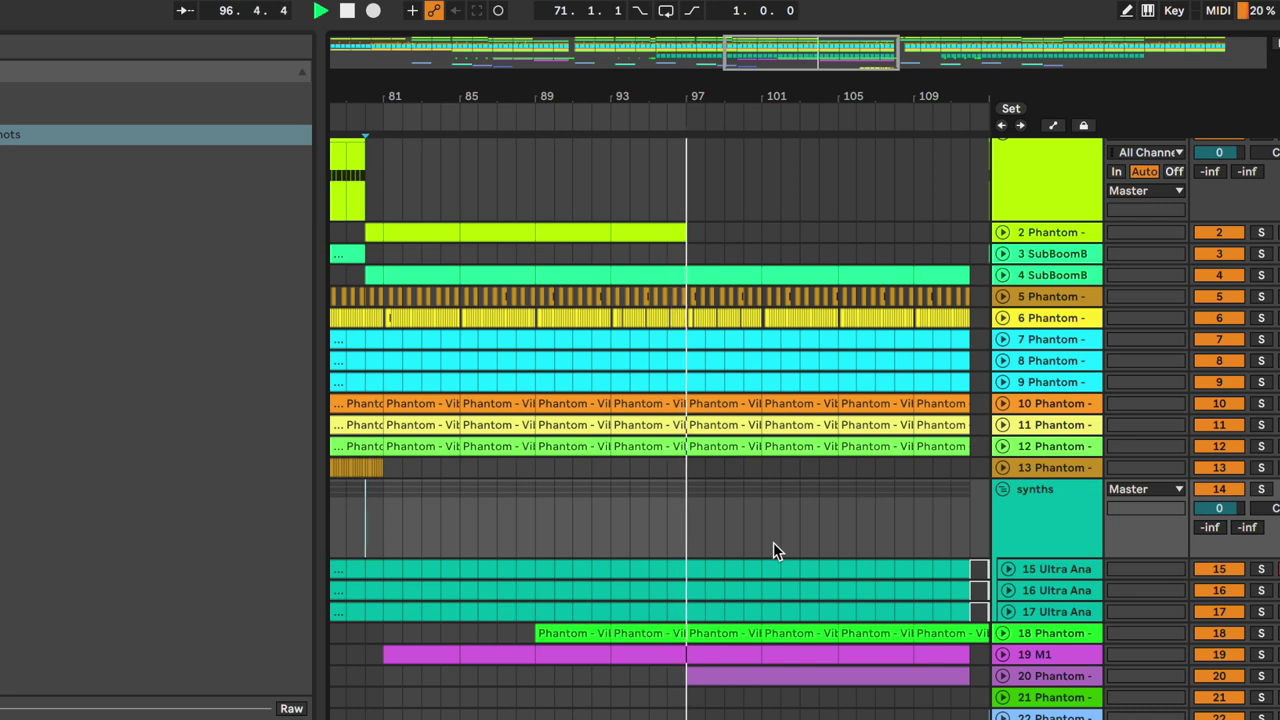
scroll(773, 542, "down", 3)
scroll(774, 543, "right", 1)
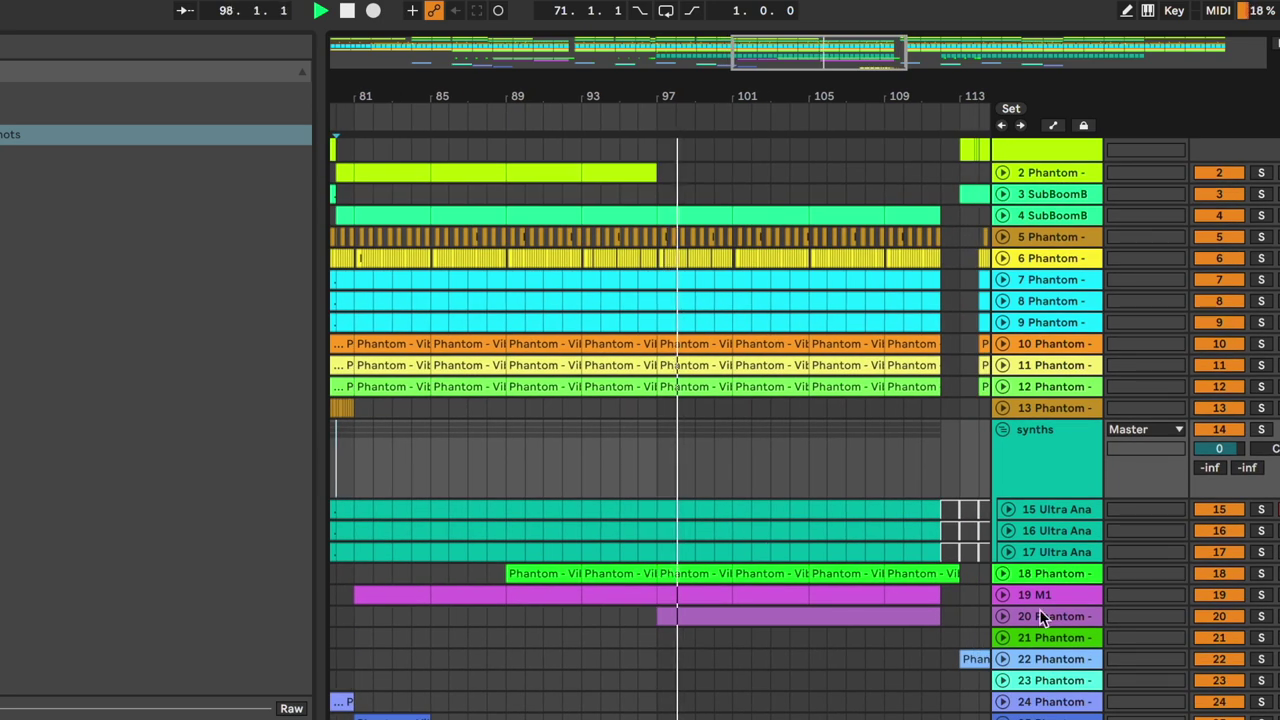
key("a")
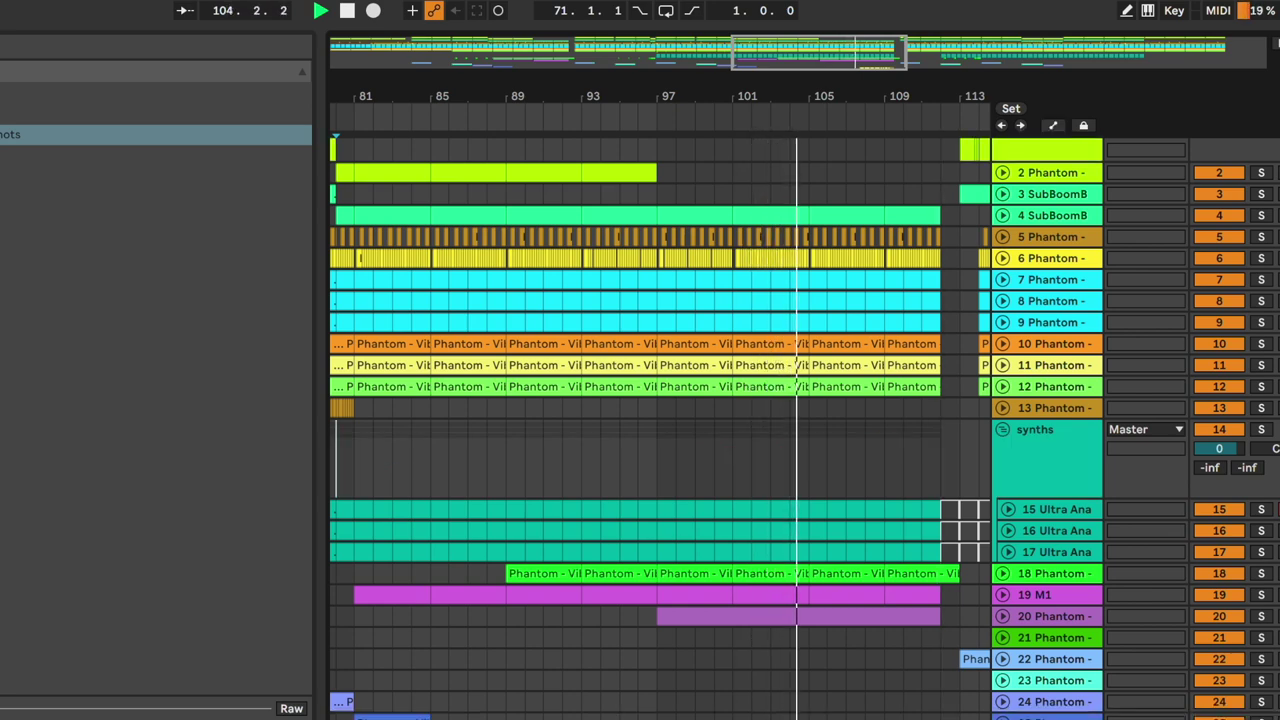
Review the drop and the layers re-entering from bar 105 to bar 120 during playback.
key("a")
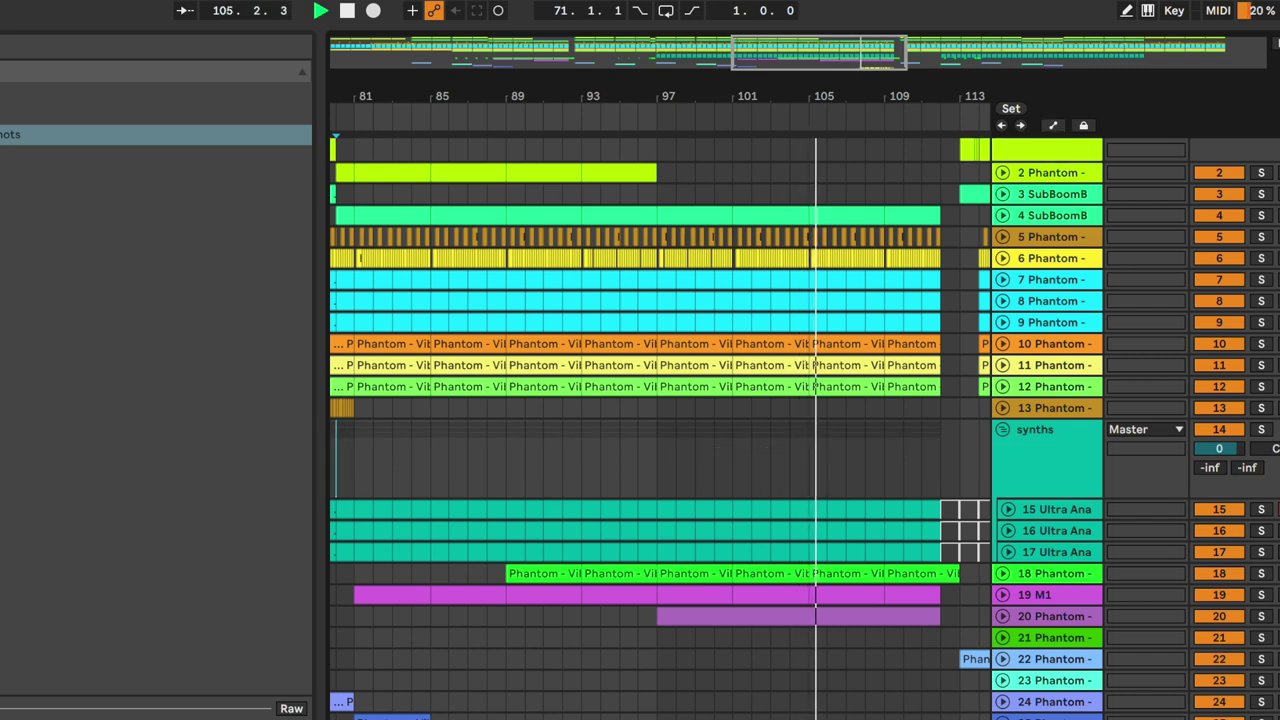
scroll(660, 430, "right", 1)
scroll(660, 430, "down", 1)
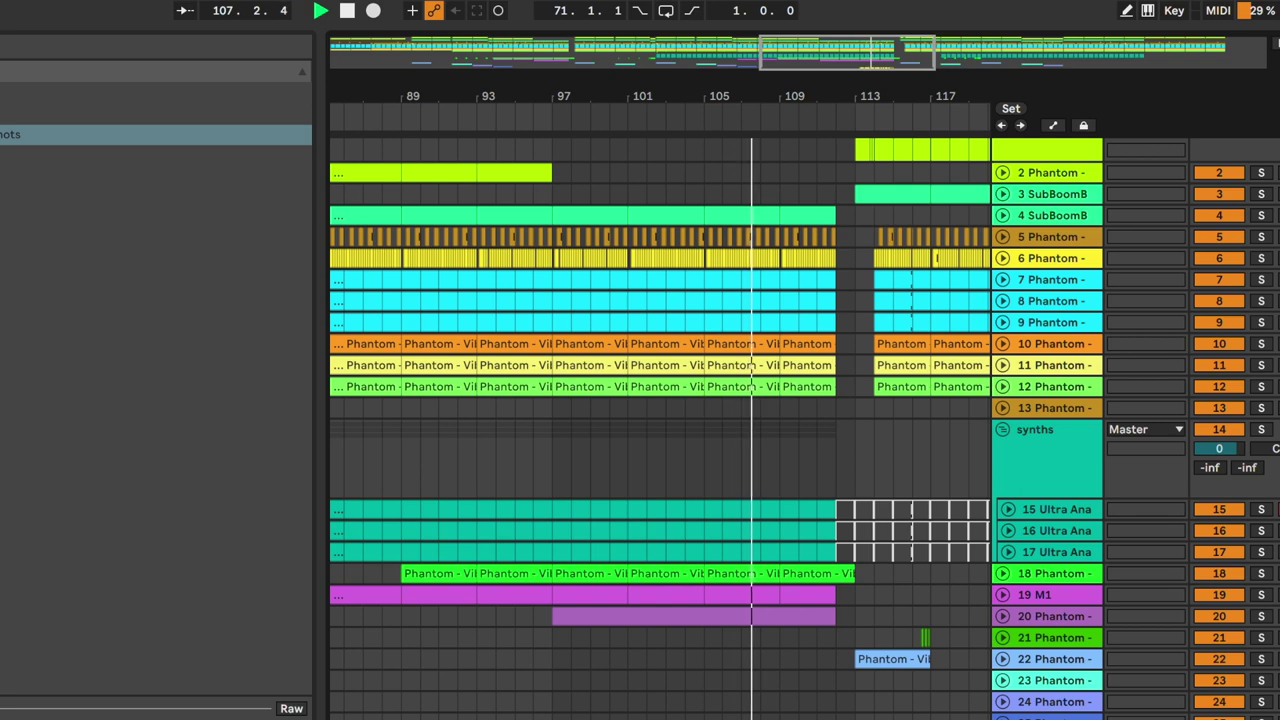
left_click(883, 476)
key("minus")
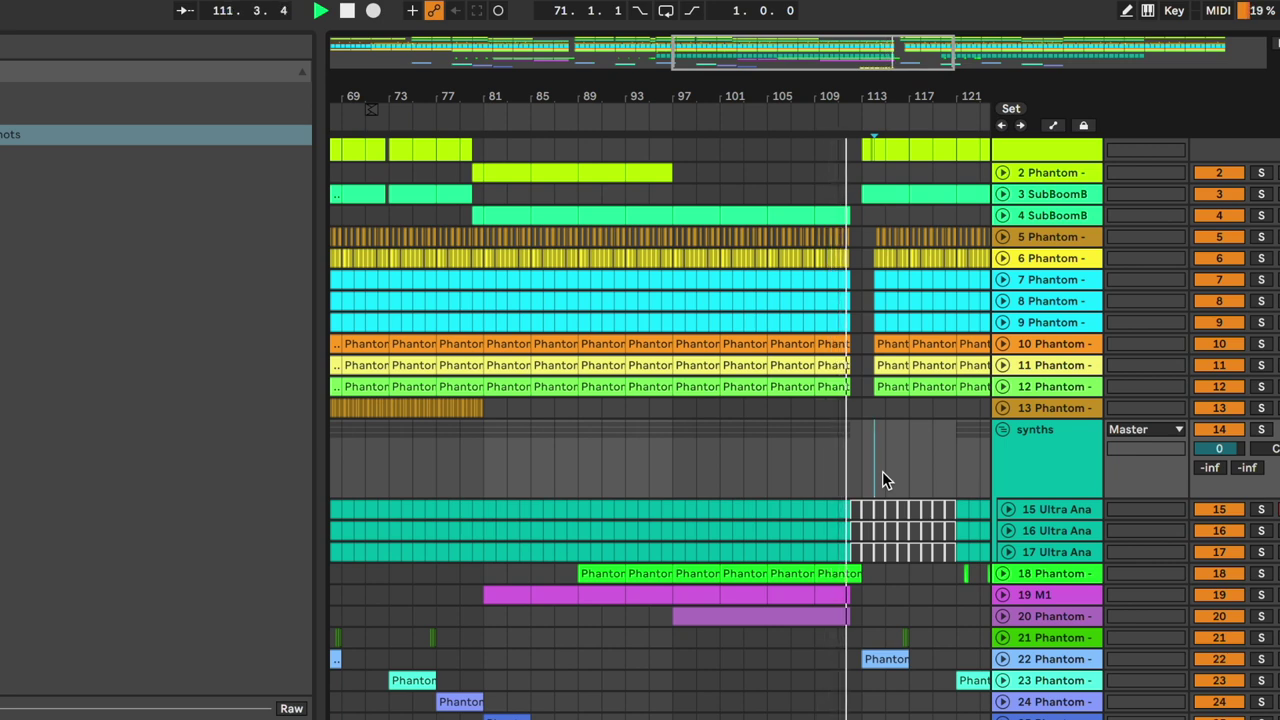
scroll(882, 471, "right", 3)
scroll(882, 471, "up", 2)
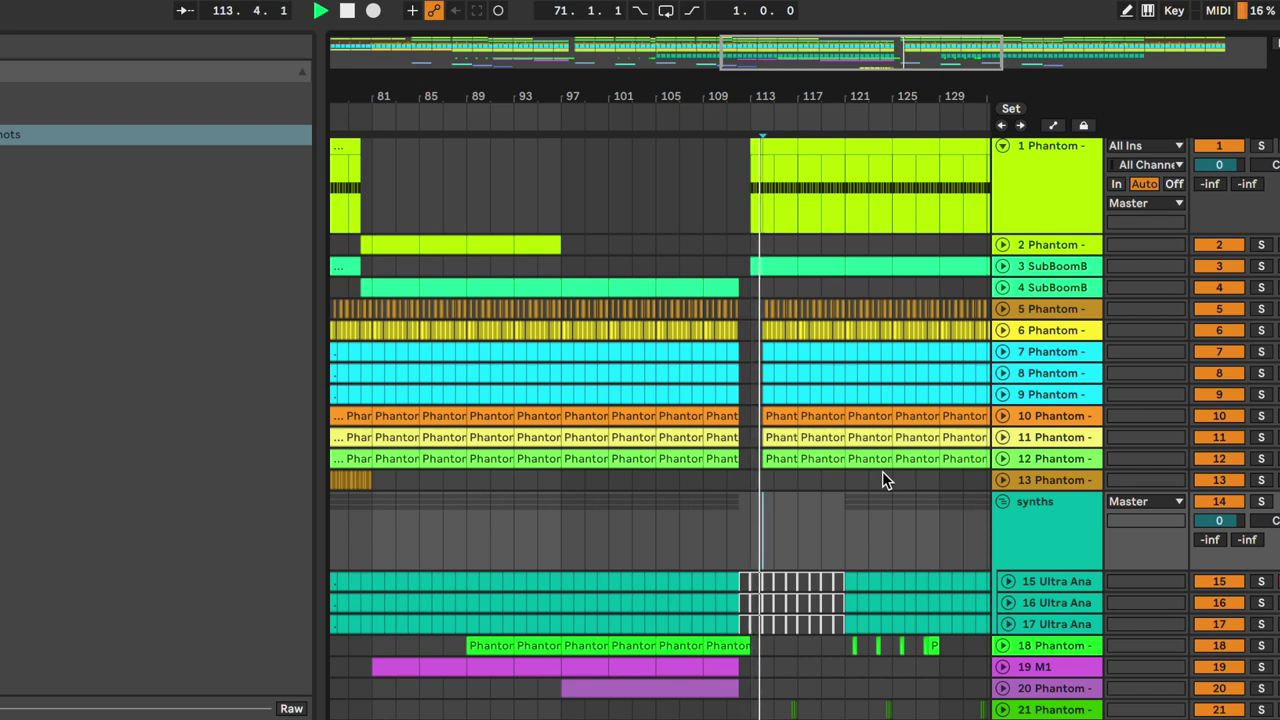
left_click_drag(892, 58, 910, 58)
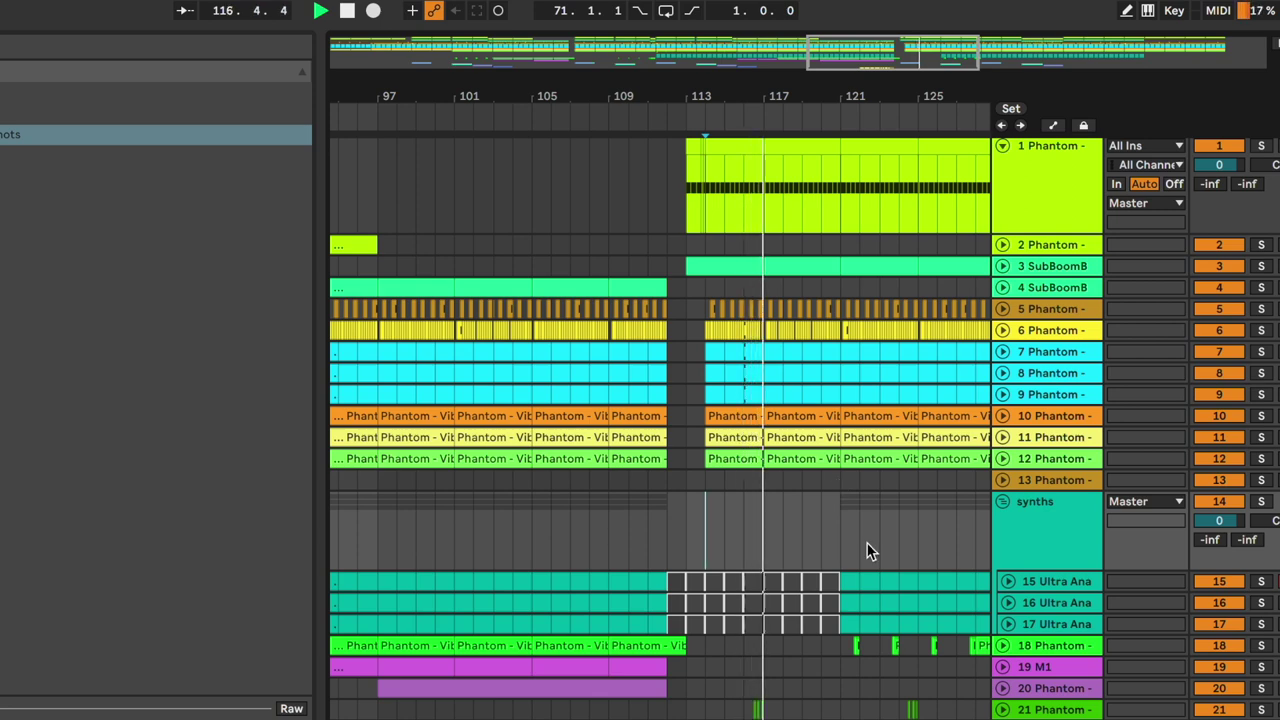
scroll(868, 551, "right", 5)
scroll(868, 551, "down", 1)
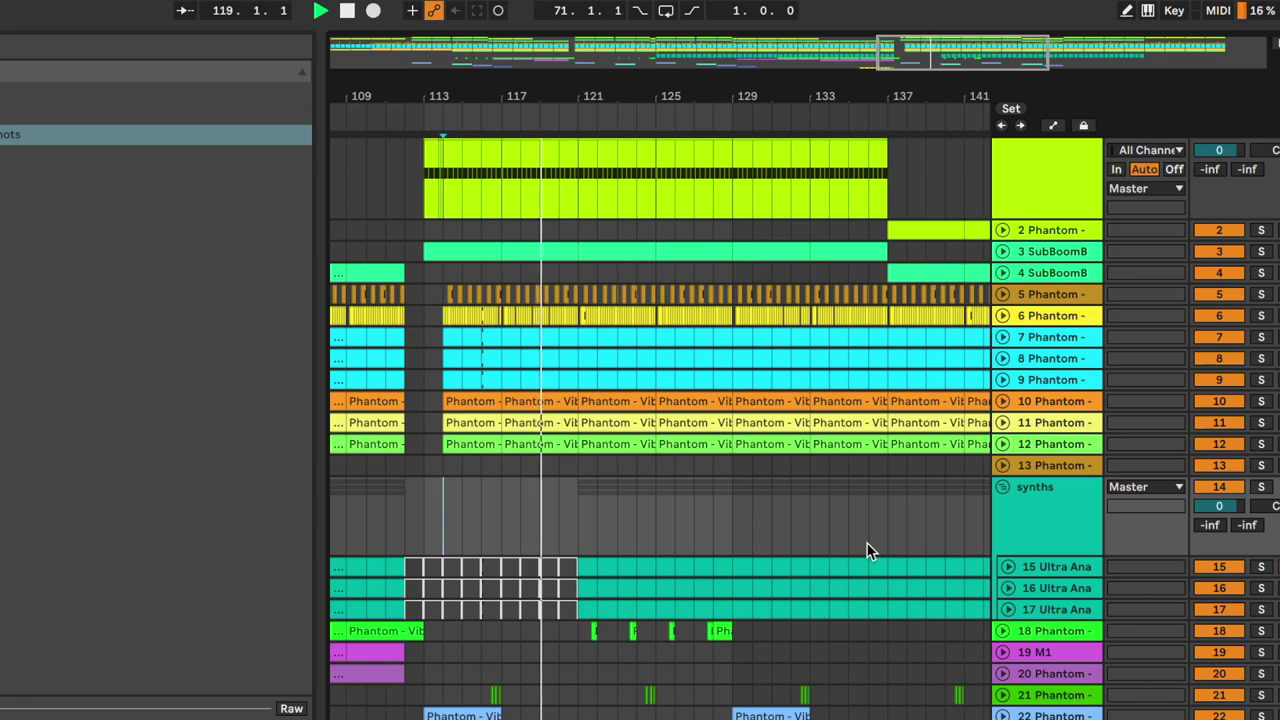
scroll(868, 551, "up", 1)
scroll(868, 551, "right", 2)
scroll(632, 249, "left", 1)
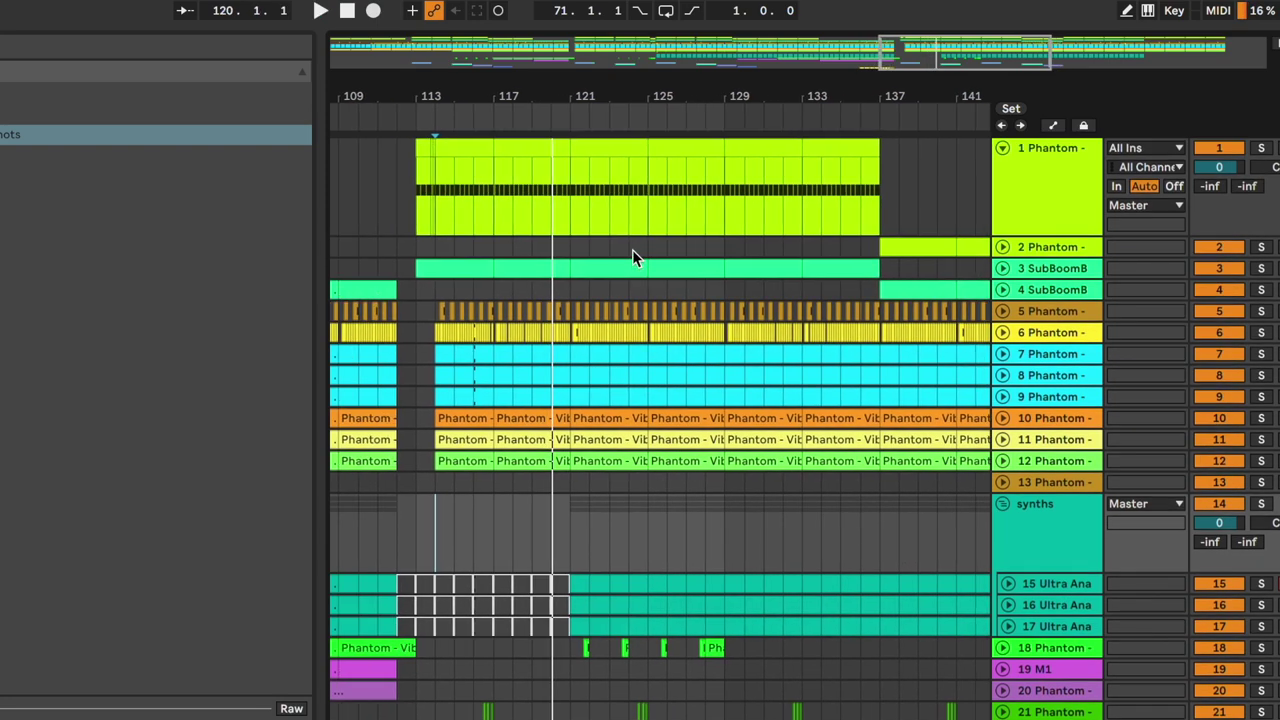
Copy the kick and bass clips on tracks 1–4 from bars 49 to 73 and paste them at bar 114.
scroll(670, 131, "down", 5)
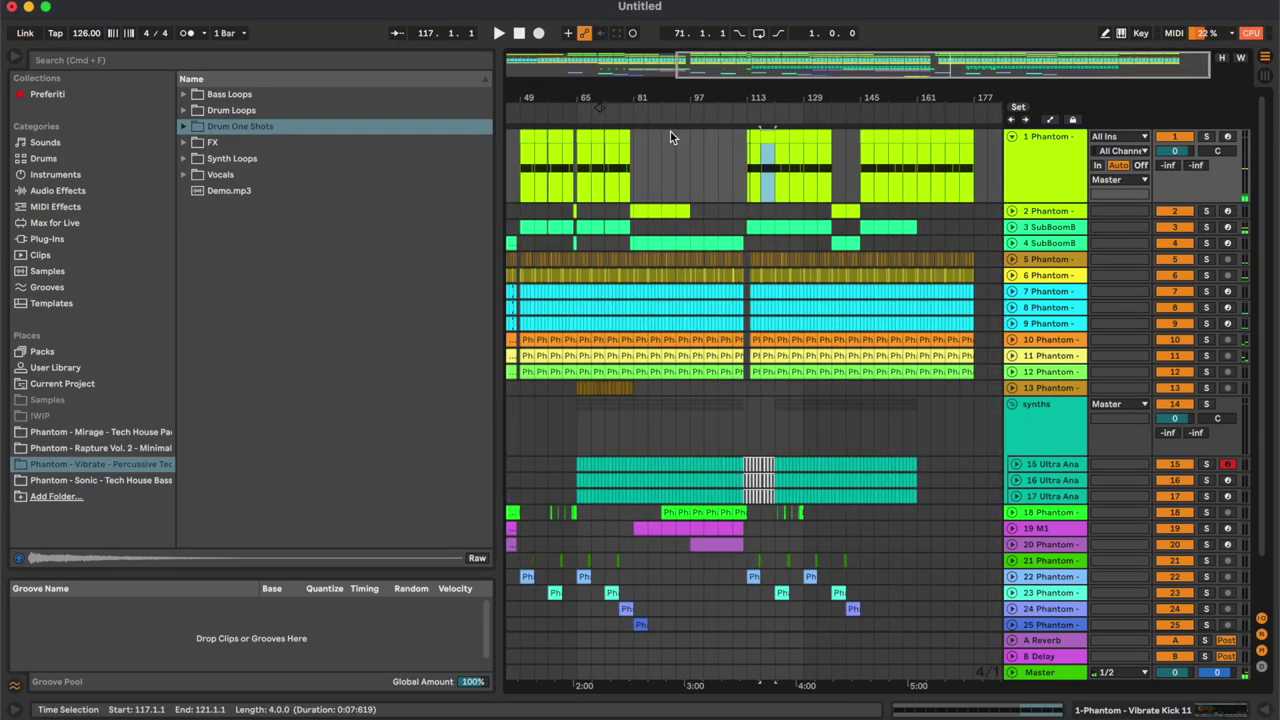
scroll(670, 131, "left", 2)
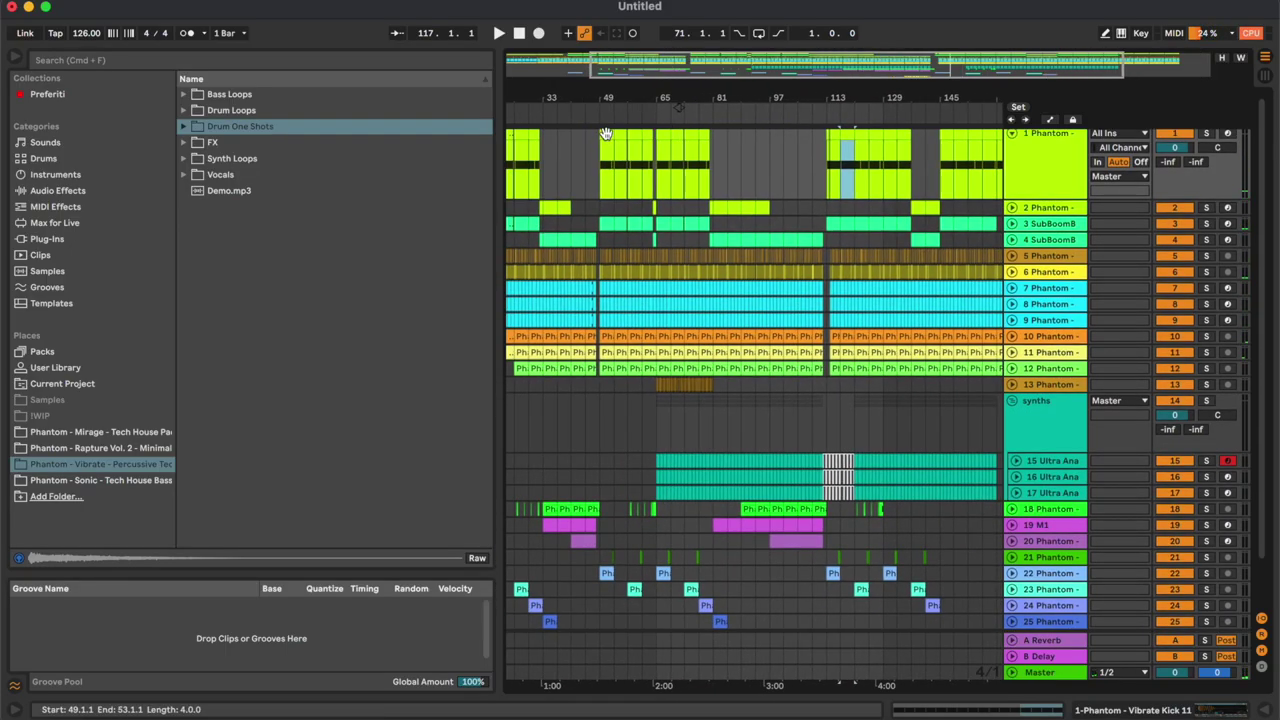
left_click(605, 133)
left_click(682, 236, "shift")
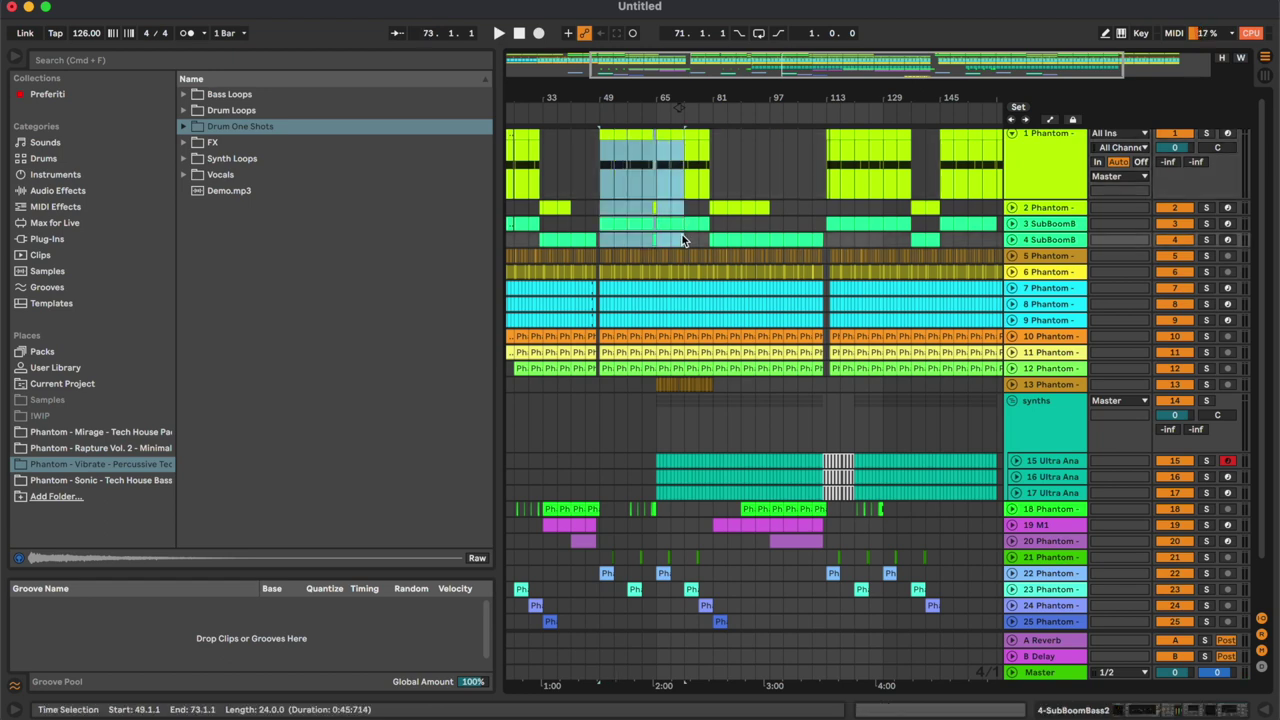
left_click(836, 136)
left_click(903, 227, "shift")
key("Delete")
key("super+v")
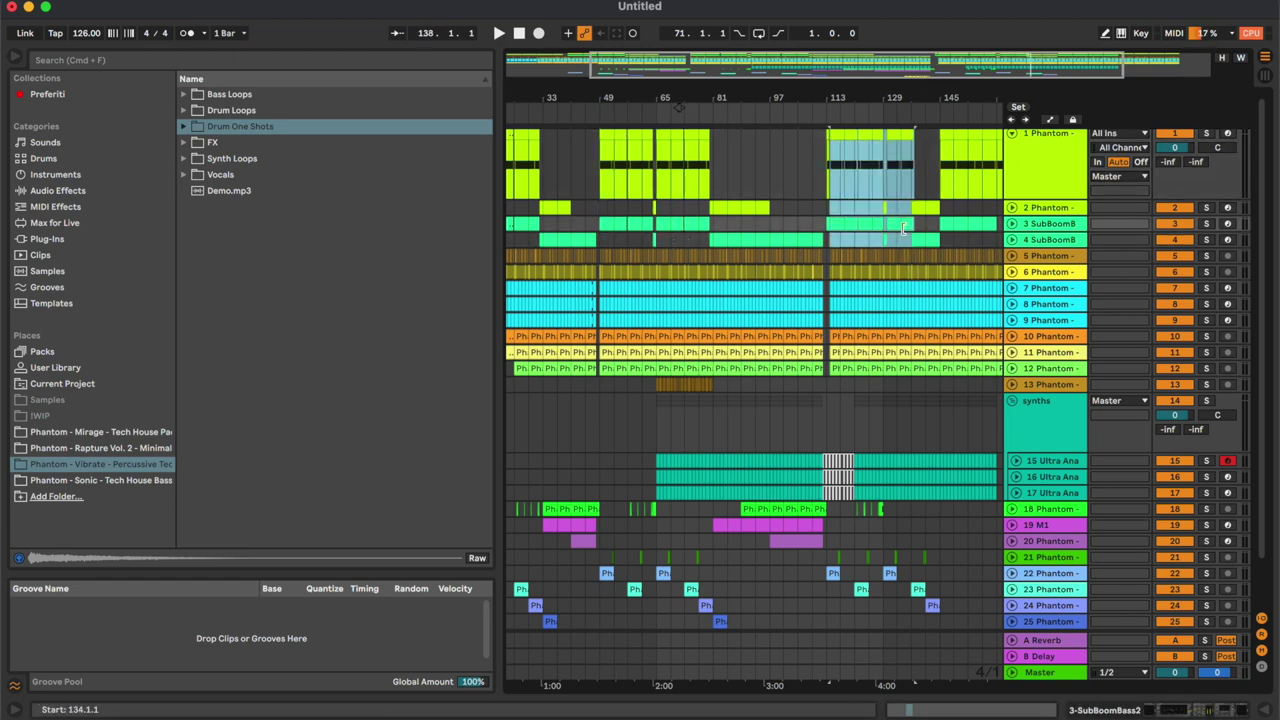
Copy 16 bars of kick and bass clips on tracks 1–4 from bar 114 and paste them over bars 145 to 161.
scroll(895, 220, "up", 3)
left_click(771, 134)
left_click(902, 240, "shift")
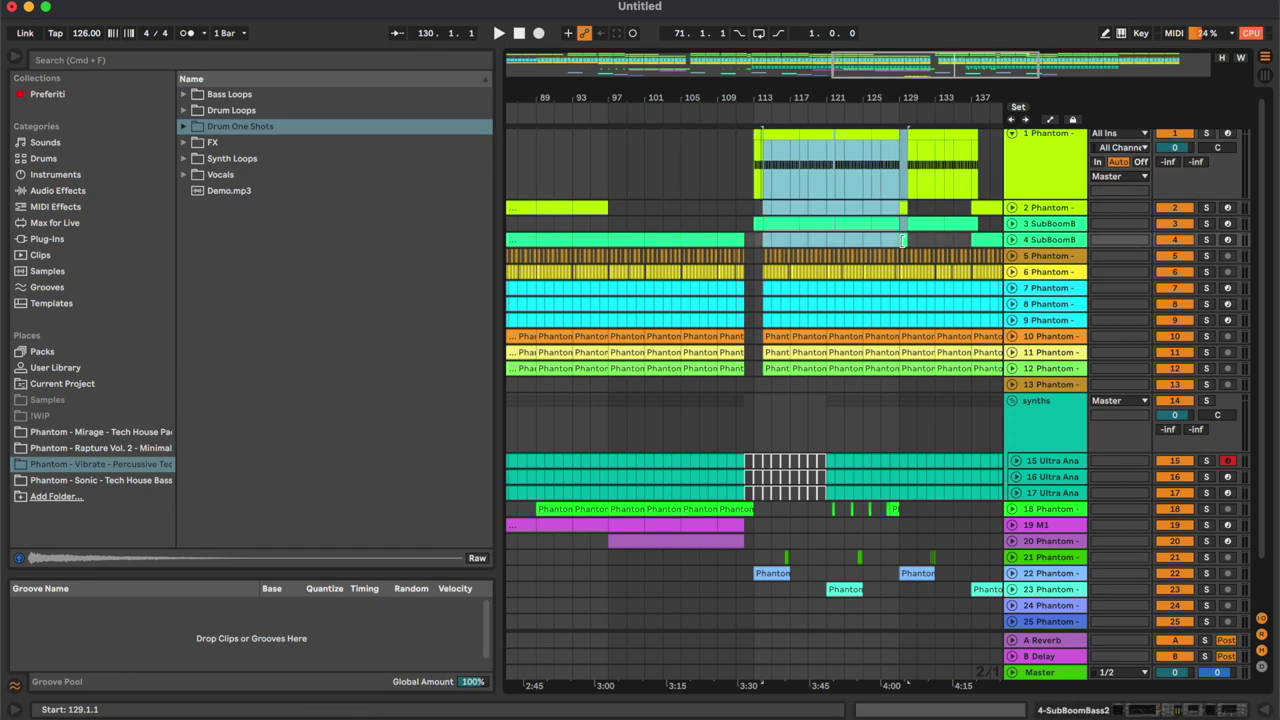
scroll(901, 240, "right", 8)
left_click(660, 137)
left_click(781, 228, "shift")
key("Delete")
key("super+v")
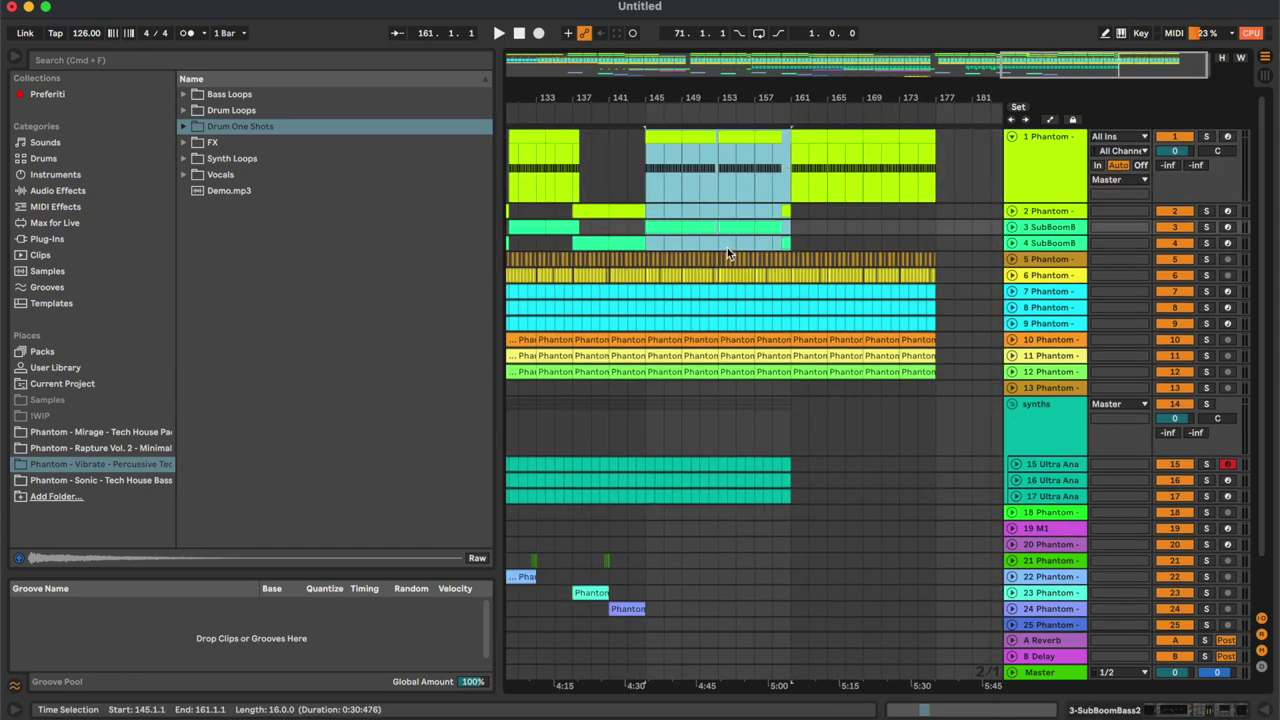
Deactivate the synth clips on tracks 15–17 from bar 121 to bar 129.
left_click(727, 247)
scroll(727, 247, "left", 6)
left_click(740, 418)
left_click(743, 440)
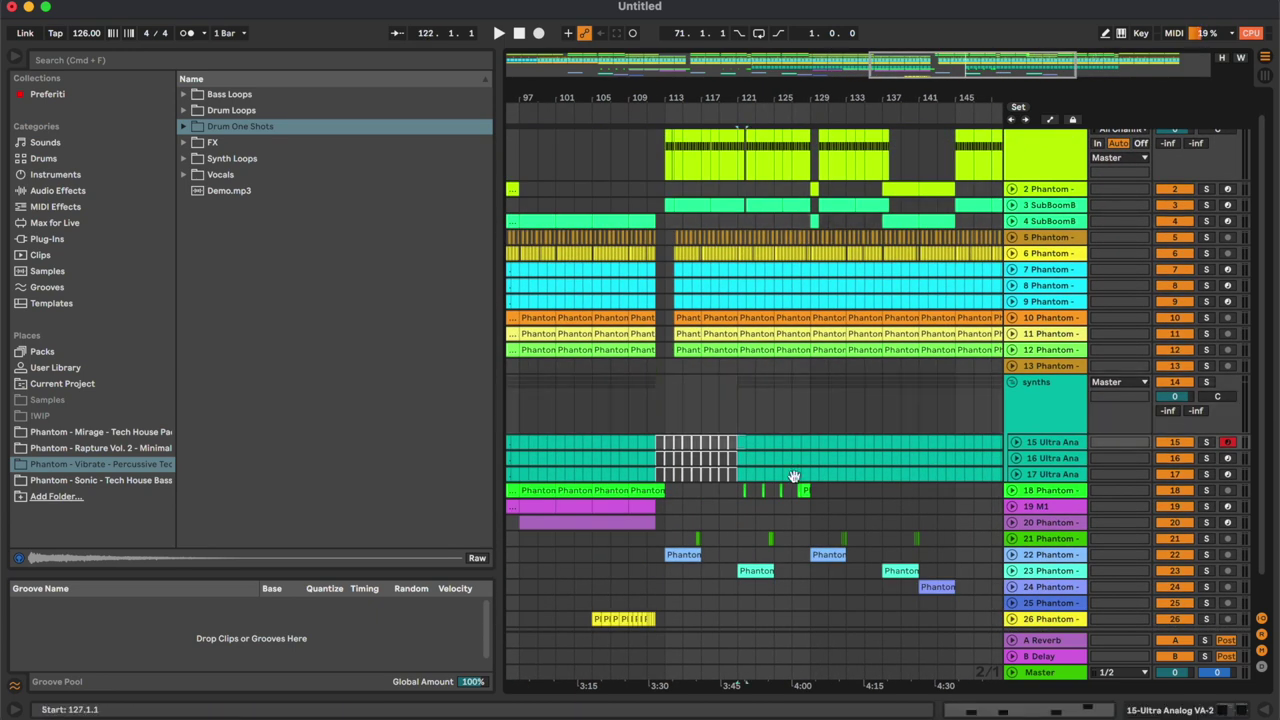
left_click(805, 475, "shift")
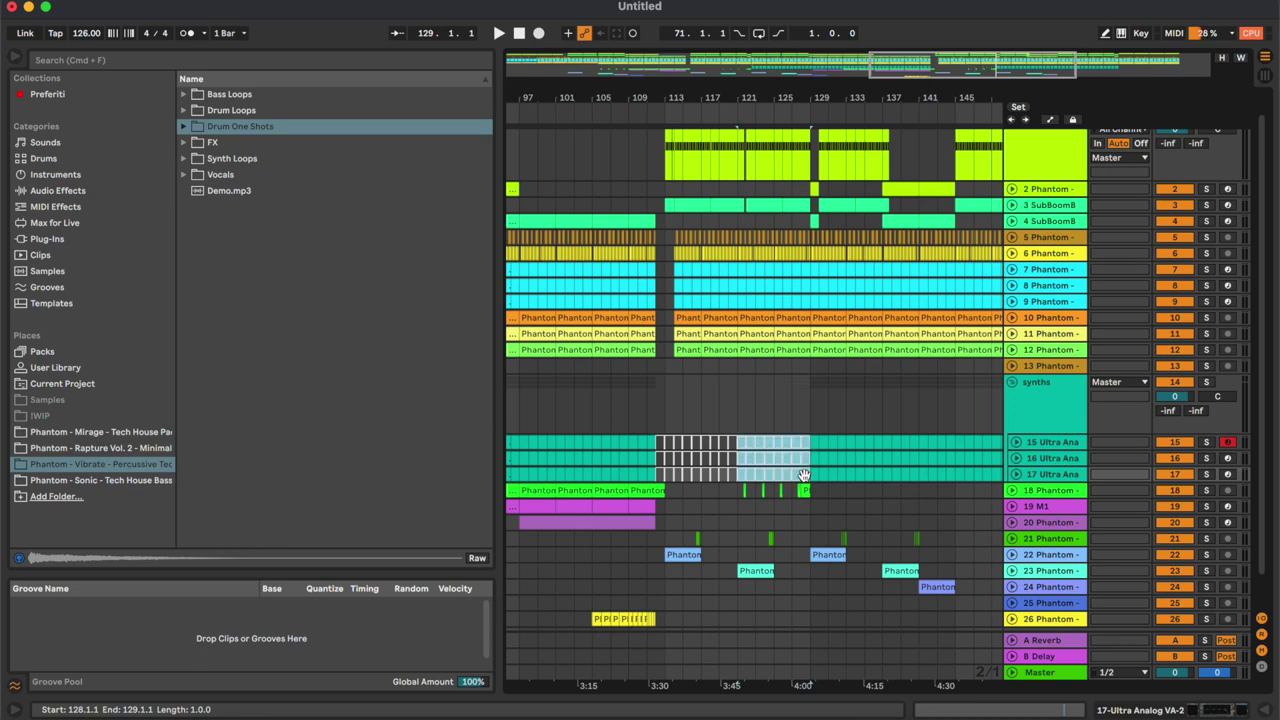
key("0")
Copy track 13's ride clips from bars 65 to 81 and paste them at bar 121.
left_click(810, 412)
key("x")
left_click(720, 369)
left_click_drag(719, 368, 679, 368)
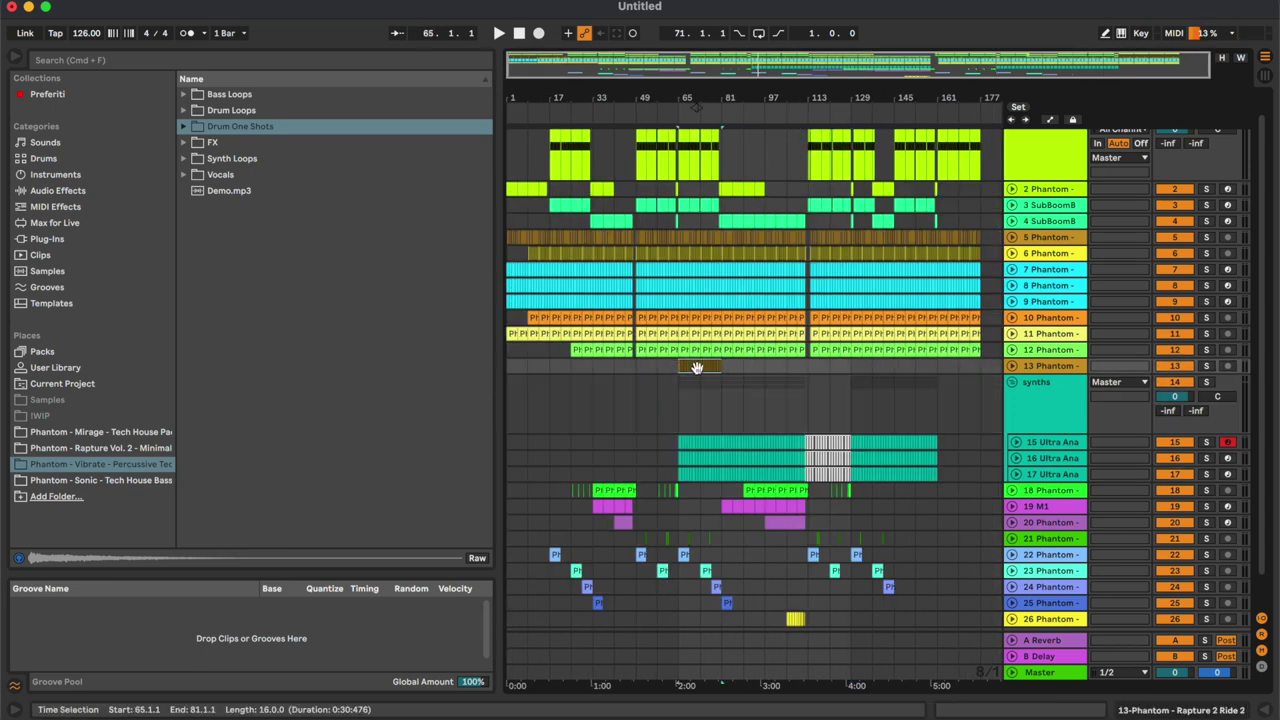
left_click(832, 370)
key("super+v")
key("plus")
key("plus")
Cut a one-bar gap in track 13's ride clips from bar 129 to bar 130.
left_click(868, 434)
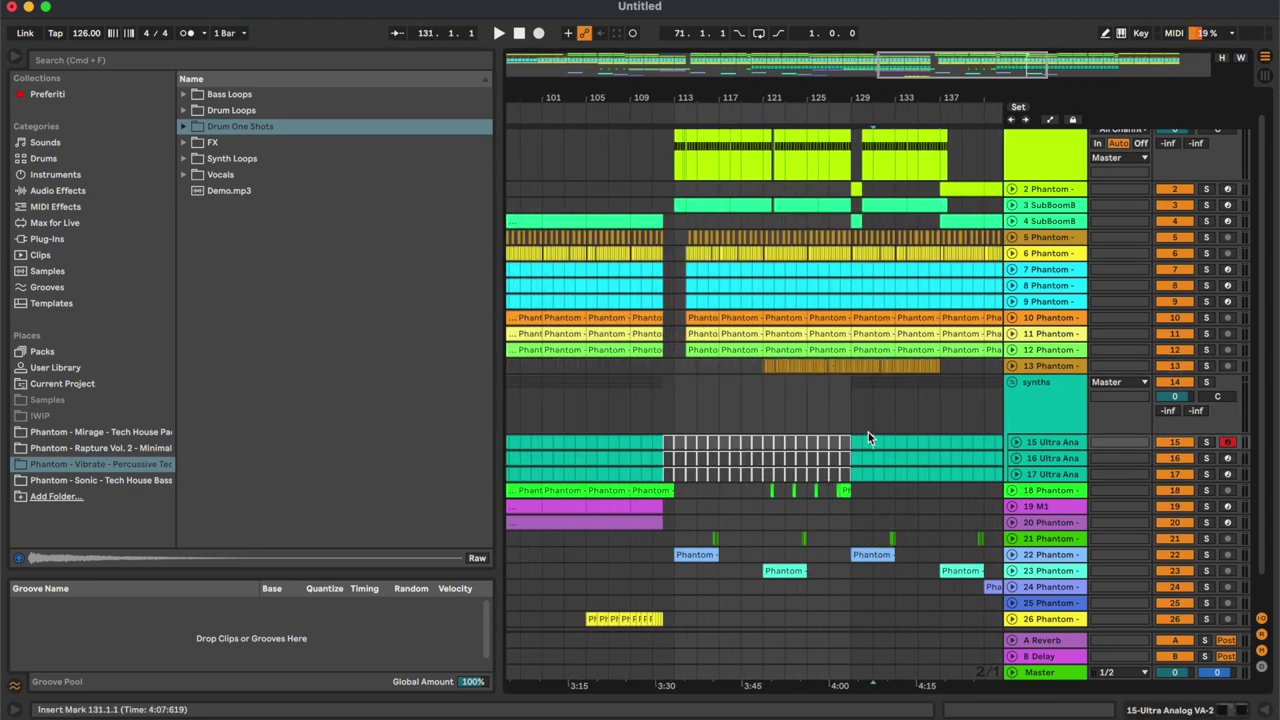
left_click(853, 404)
key("plus")
key("plus")
left_click(860, 370)
key("minus")
key("minus")
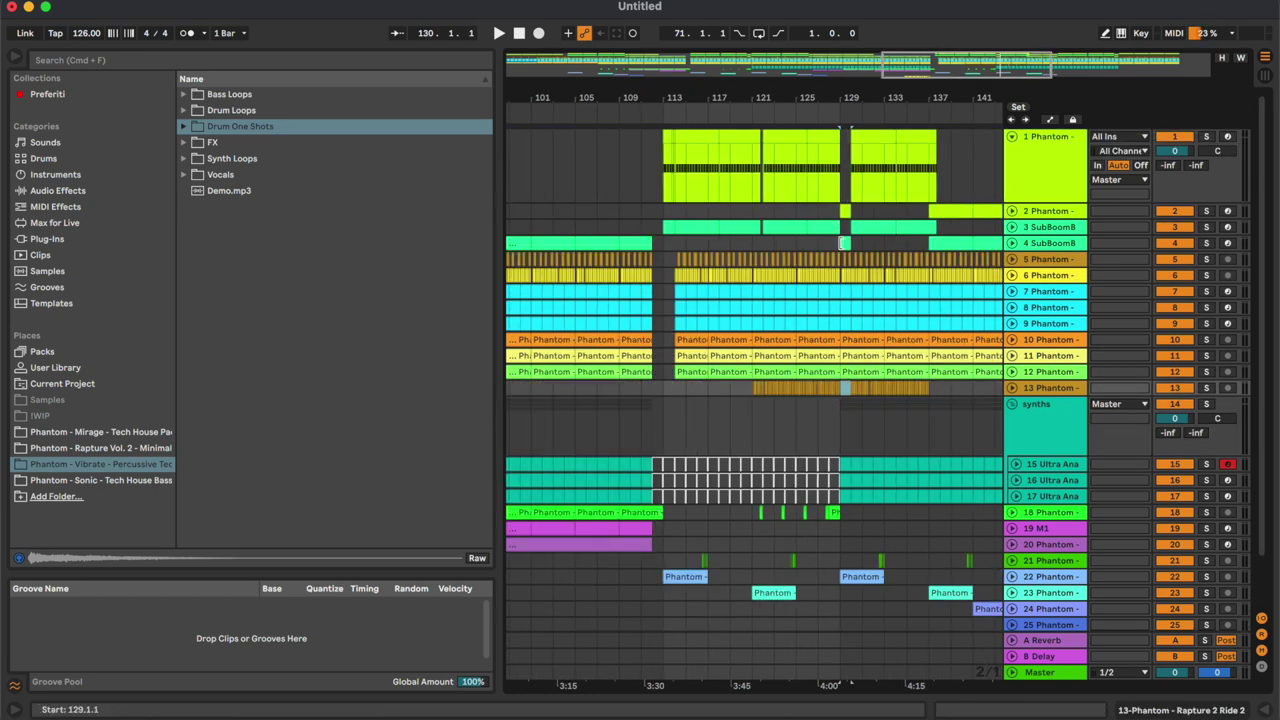
key("minus")
Replace the kick and bass clips on tracks 1–4 from bar 113 to bar 137 with a copy of bars 49 to 73.
left_click(751, 131)
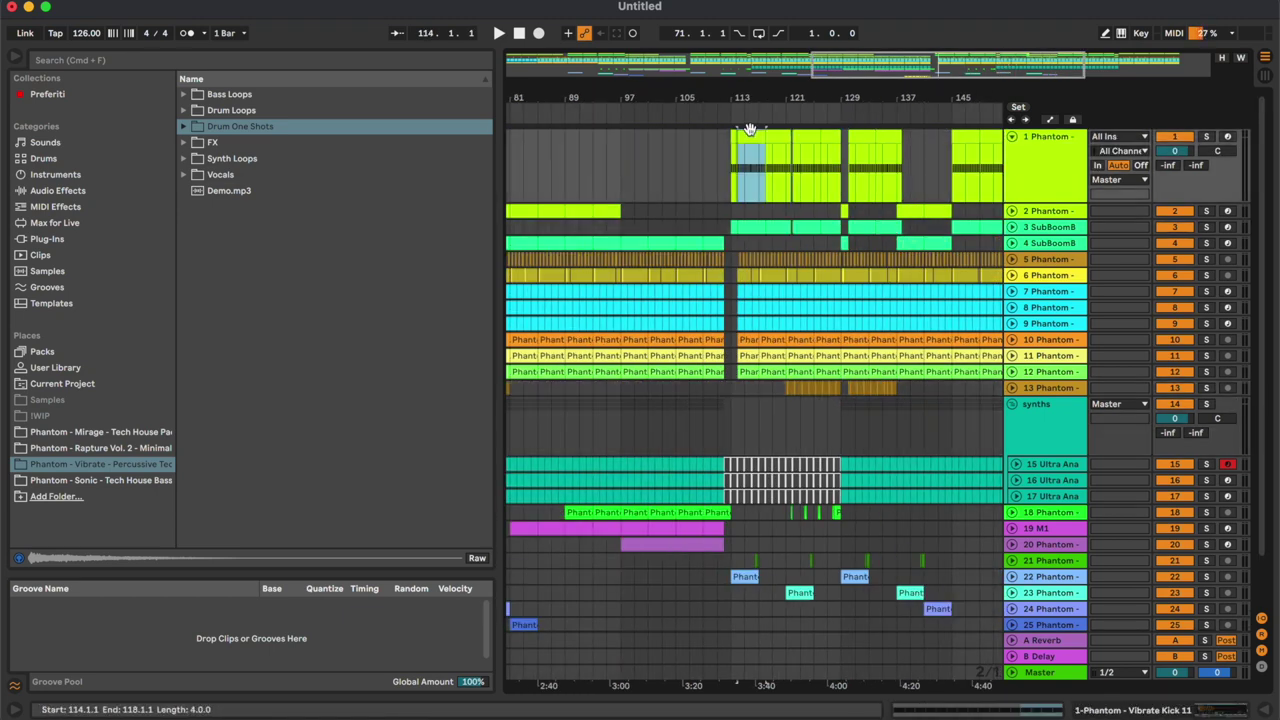
scroll(750, 130, "left", 8)
left_click(736, 135)
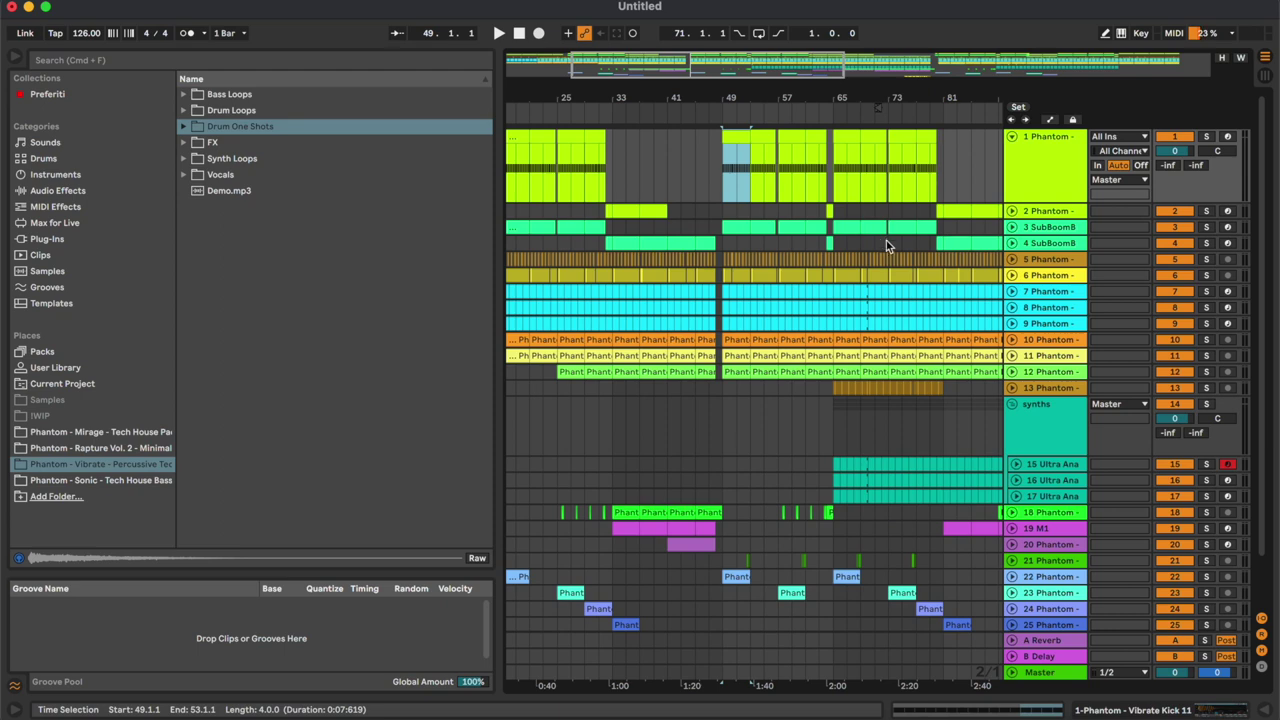
left_click(888, 242, "shift")
key("super+c")
scroll(755, 165, "right", 10)
scroll(755, 165, "left", 1)
left_click(660, 160)
key("super+v")
key("super+z")
left_click(828, 244, "shift")
key("Delete")
key("Right")
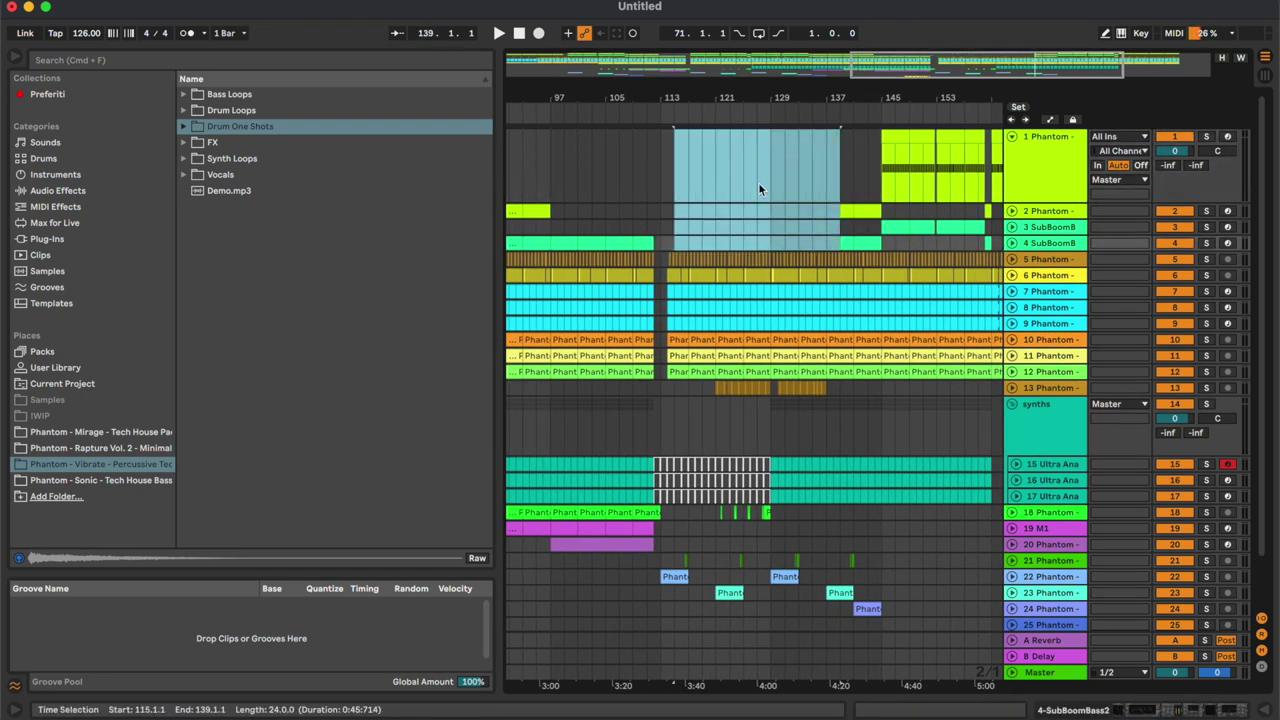
key("super+z")
scroll(760, 170, "right", 5)
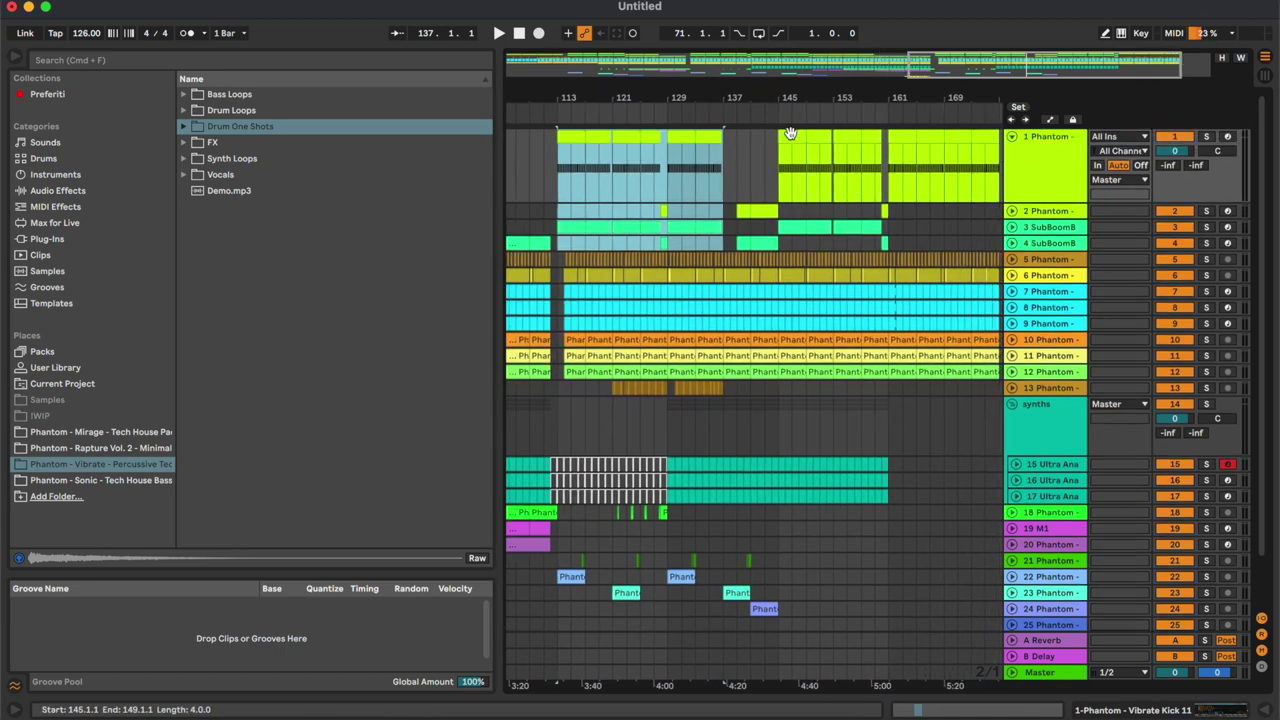
Make the break's kick and sub bass clips on tracks 2 and 4 start at bar 137.
left_click(743, 210)
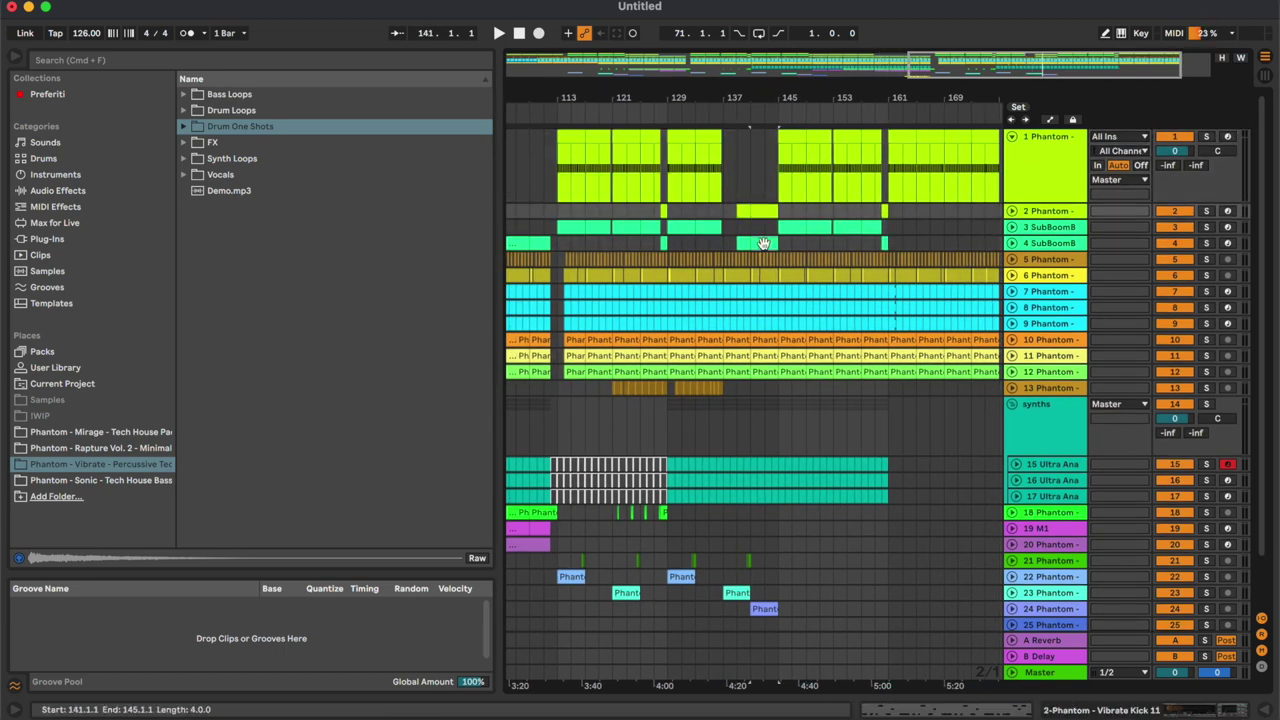
left_click(763, 243)
key("Delete")
left_click_drag(738, 211, 722, 240)
left_click(722, 228)
left_click(722, 240)
Select the end of the kick just before bar 114 on track 1 and audition the drop from bar 113.
scroll(721, 239, "up", 2)
scroll(722, 239, "left", 4)
left_click(568, 176)
scroll(567, 176, "up", 6)
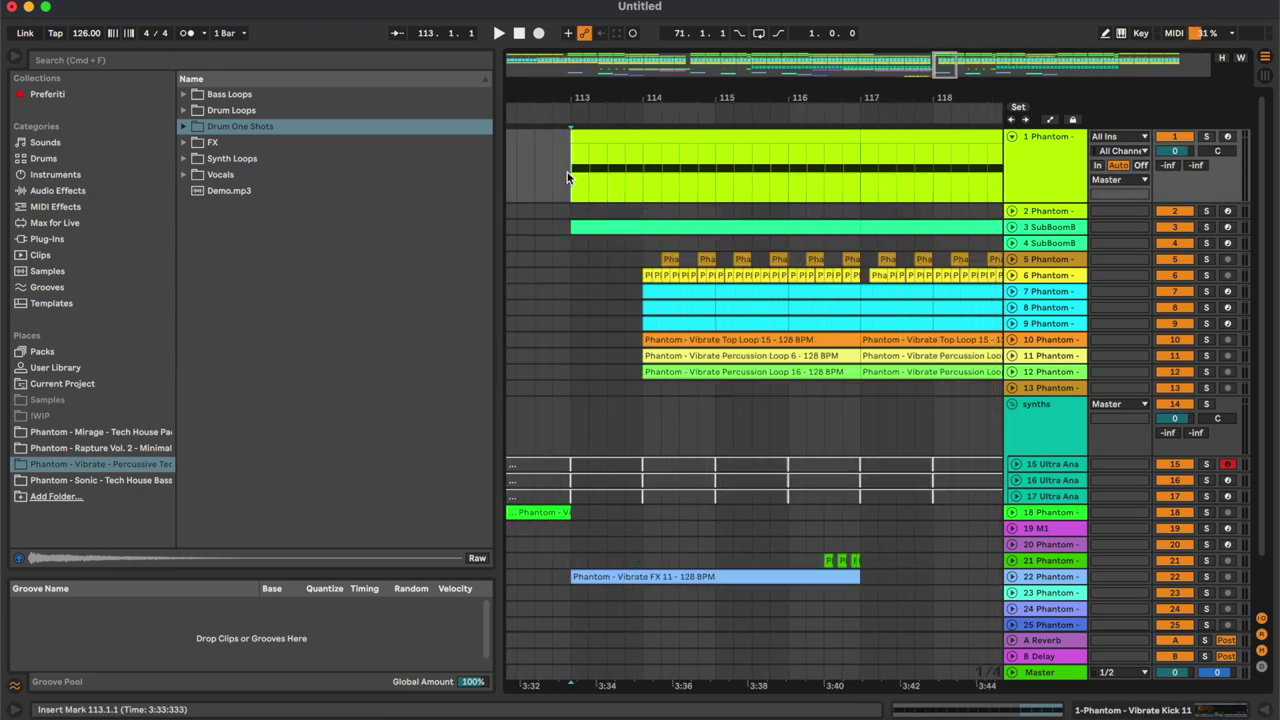
scroll(642, 170, "up", 5)
left_click(597, 166)
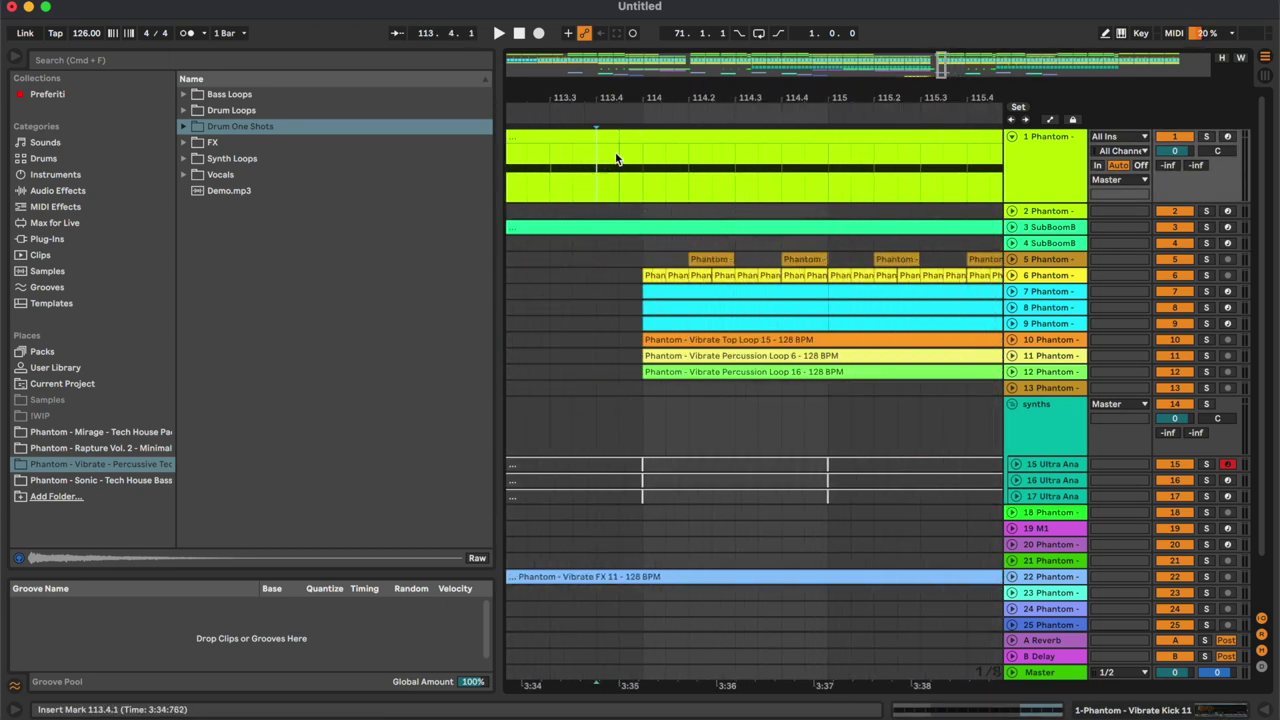
scroll(607, 134, "down", 5)
left_click(606, 118)
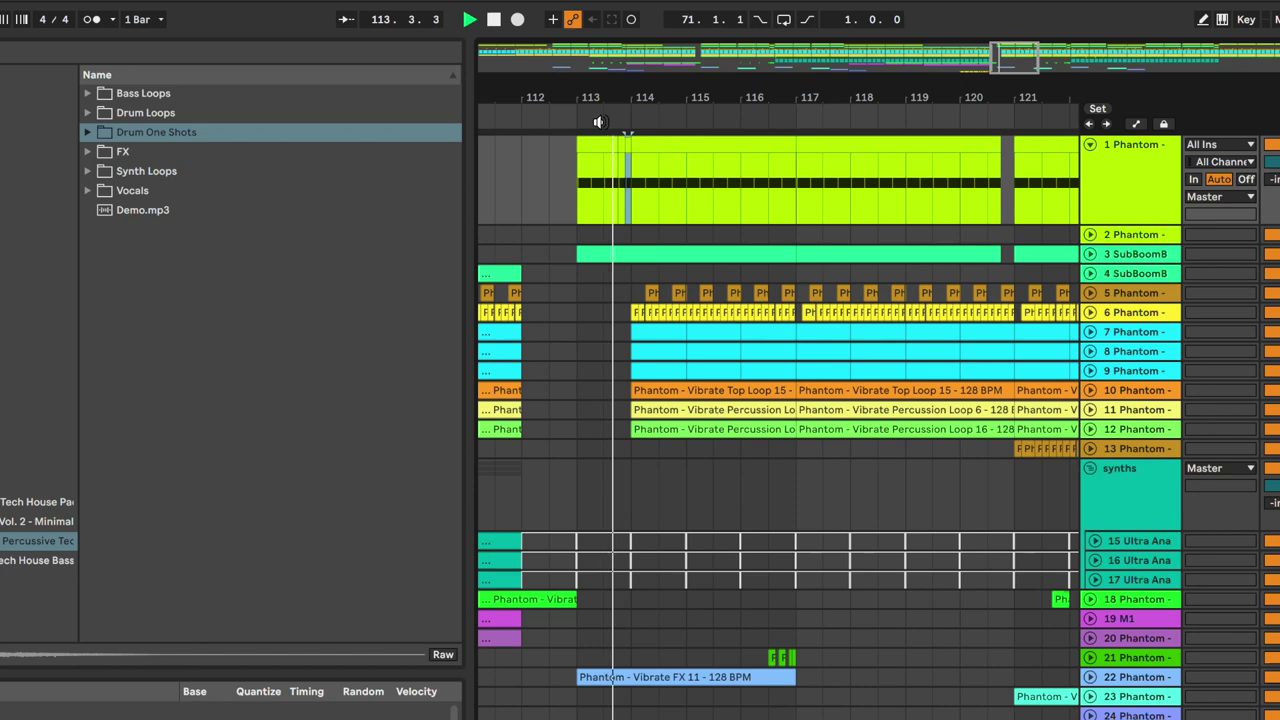
scroll(712, 202, "down", 3)
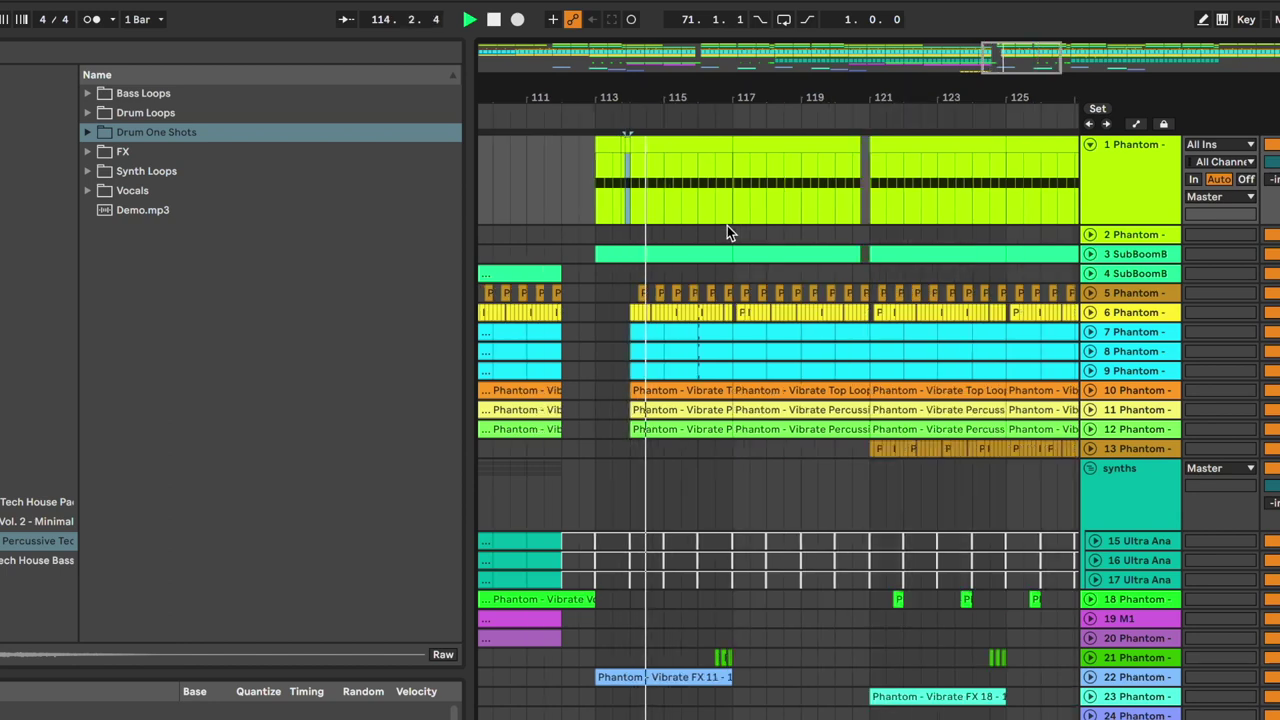
scroll(727, 226, "right", 5)
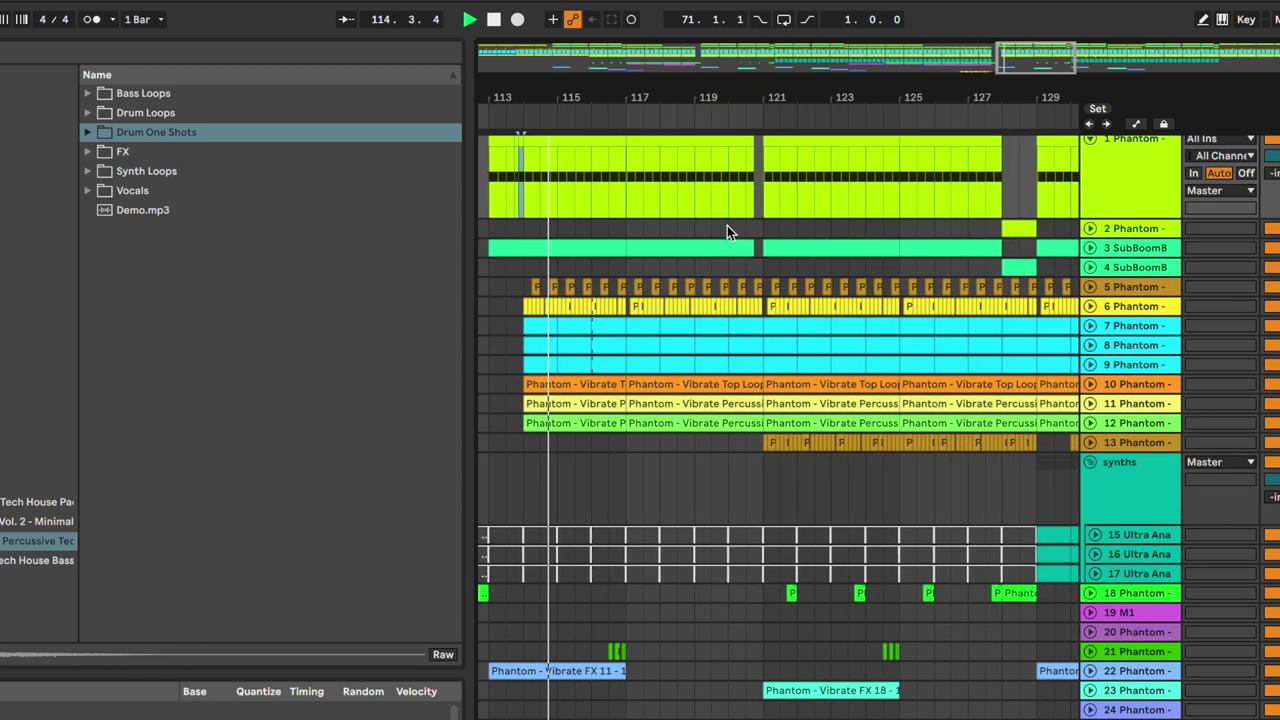
key("space")
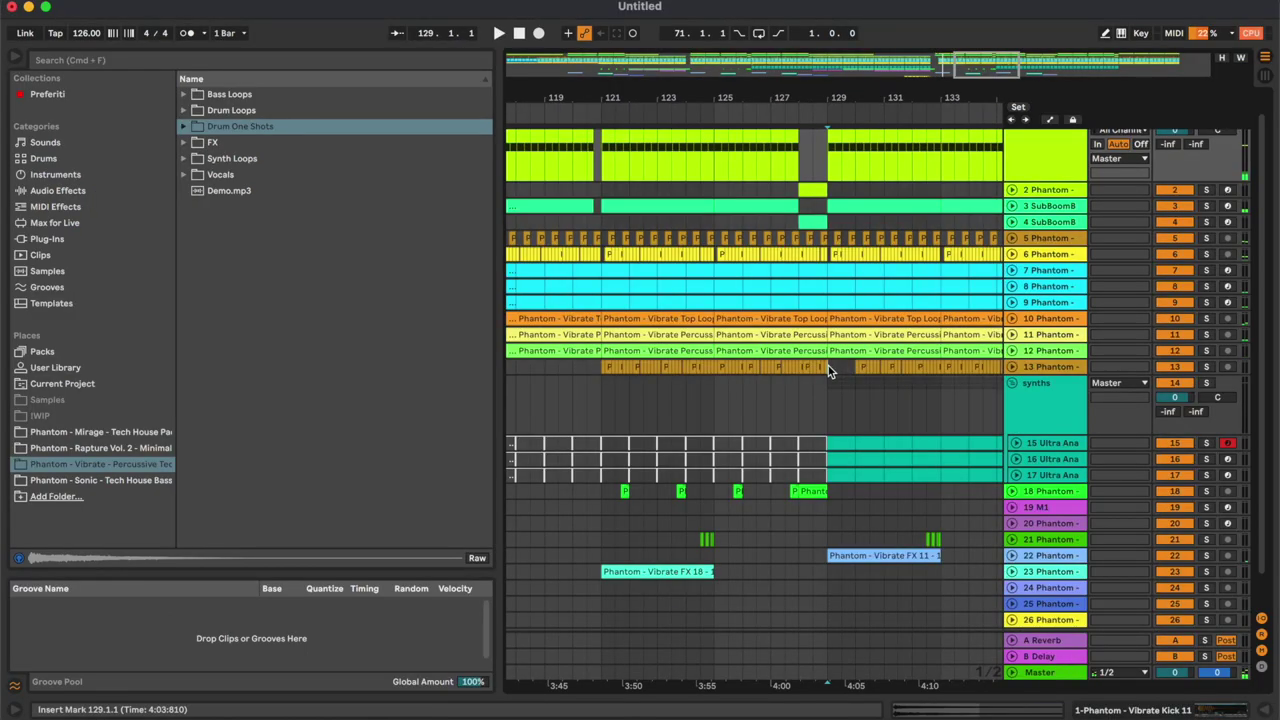
Duplicate track 13's ride clips from bar 128 into bar 129 and clear bar 128 to leave the gap there.
left_click_drag(829, 366, 803, 367)
key("super+d")
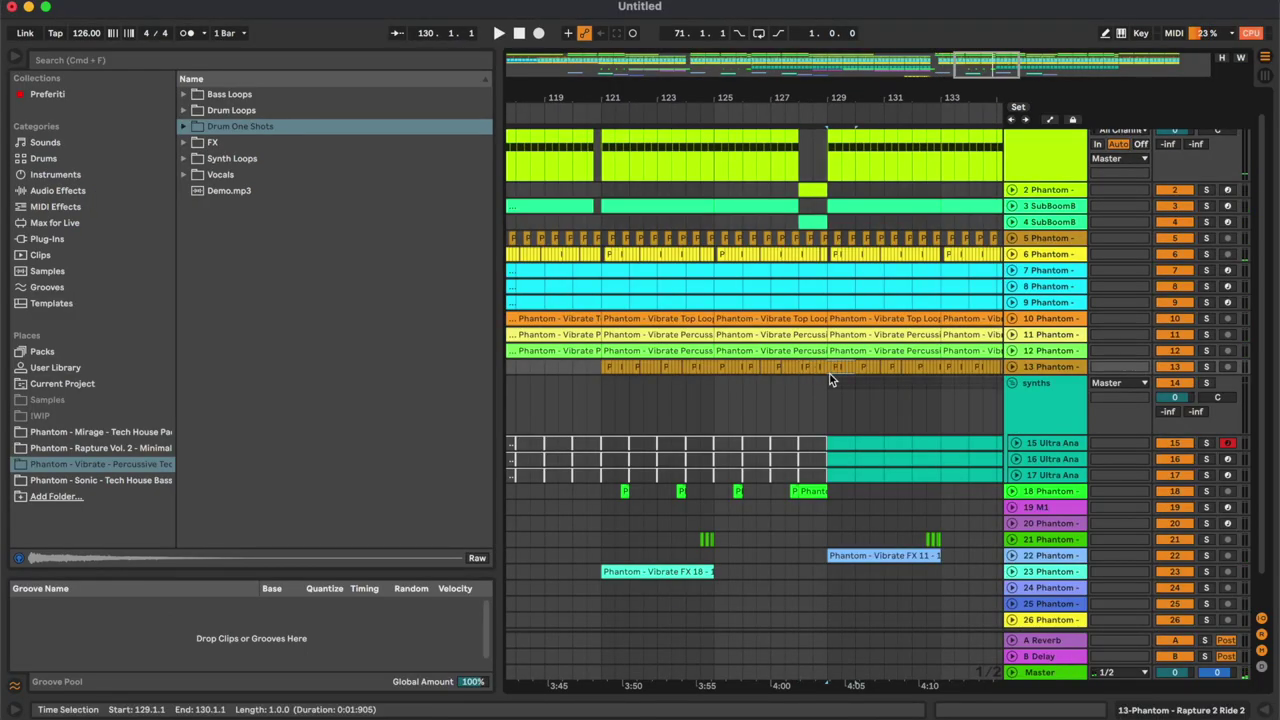
left_click(1011, 367)
left_click_drag(826, 397, 800, 397)
left_click(1056, 378)
key("u")
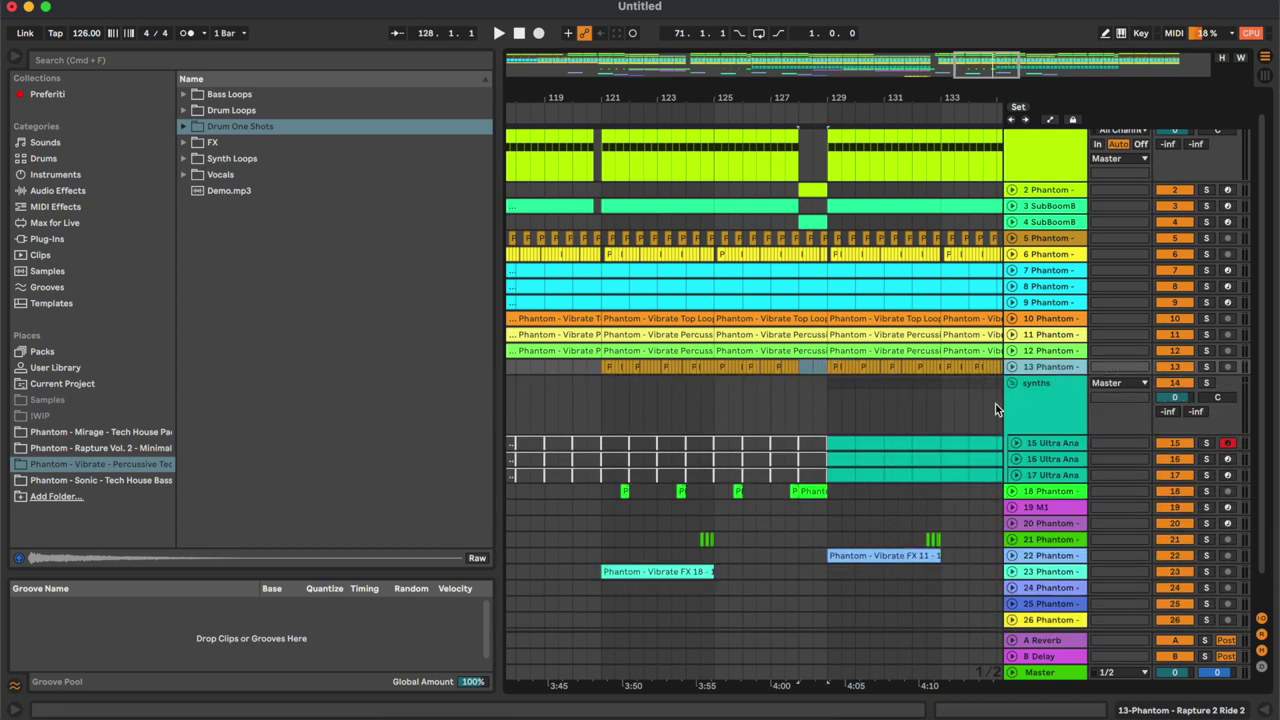
Automate the synths group's Auto Filter Frequency to dip to about 483 Hz at bar 129 and rise until bar 145.
left_click(927, 406)
scroll(927, 406, "down", 5)
key("a")
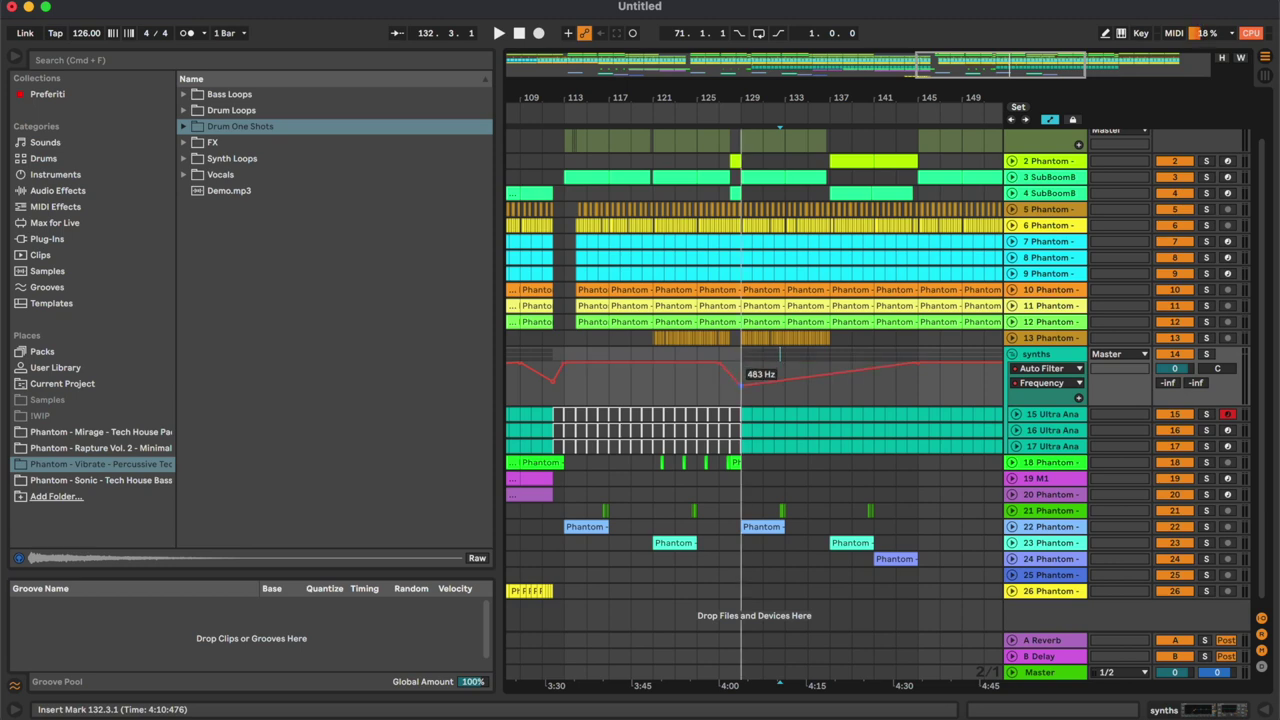
Delete the synth clips on tracks 15–17 from bar 145 to bar 161 and the deactivated ones from bar 112 to bar 129.
left_click(921, 412)
scroll(921, 412, "right", 5)
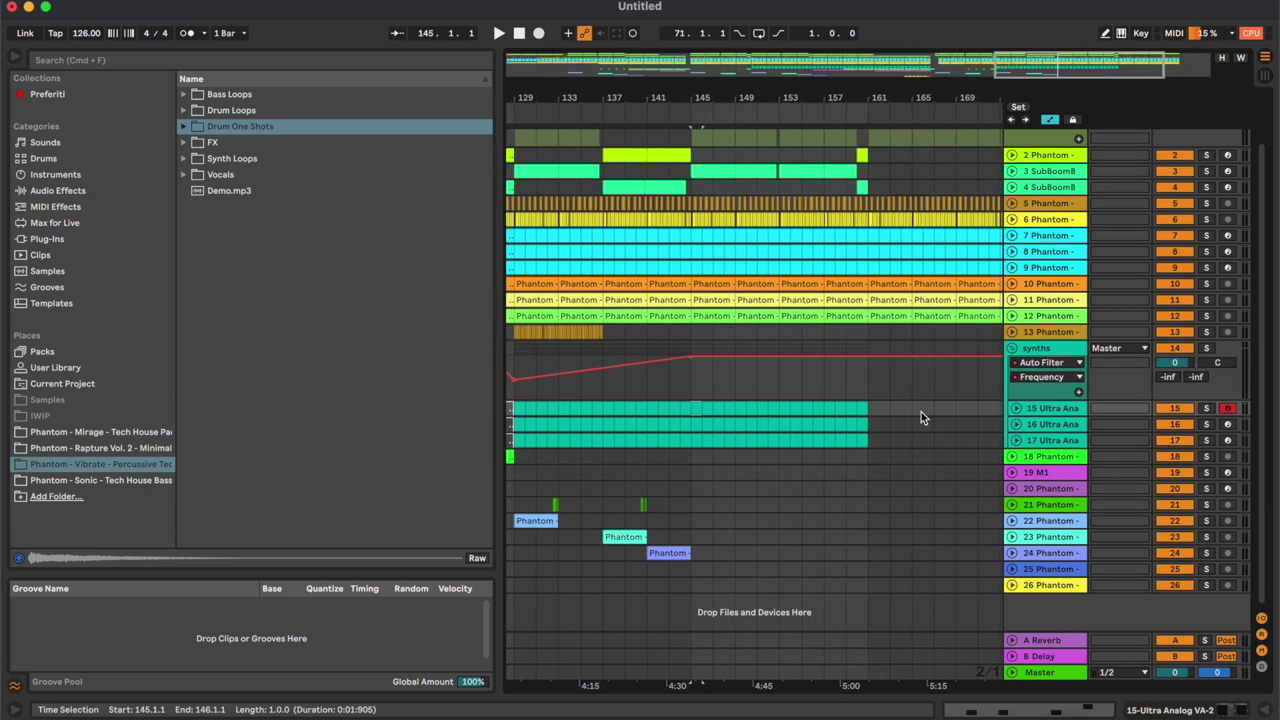
left_click(862, 441, "shift")
scroll(738, 398, "left", 5)
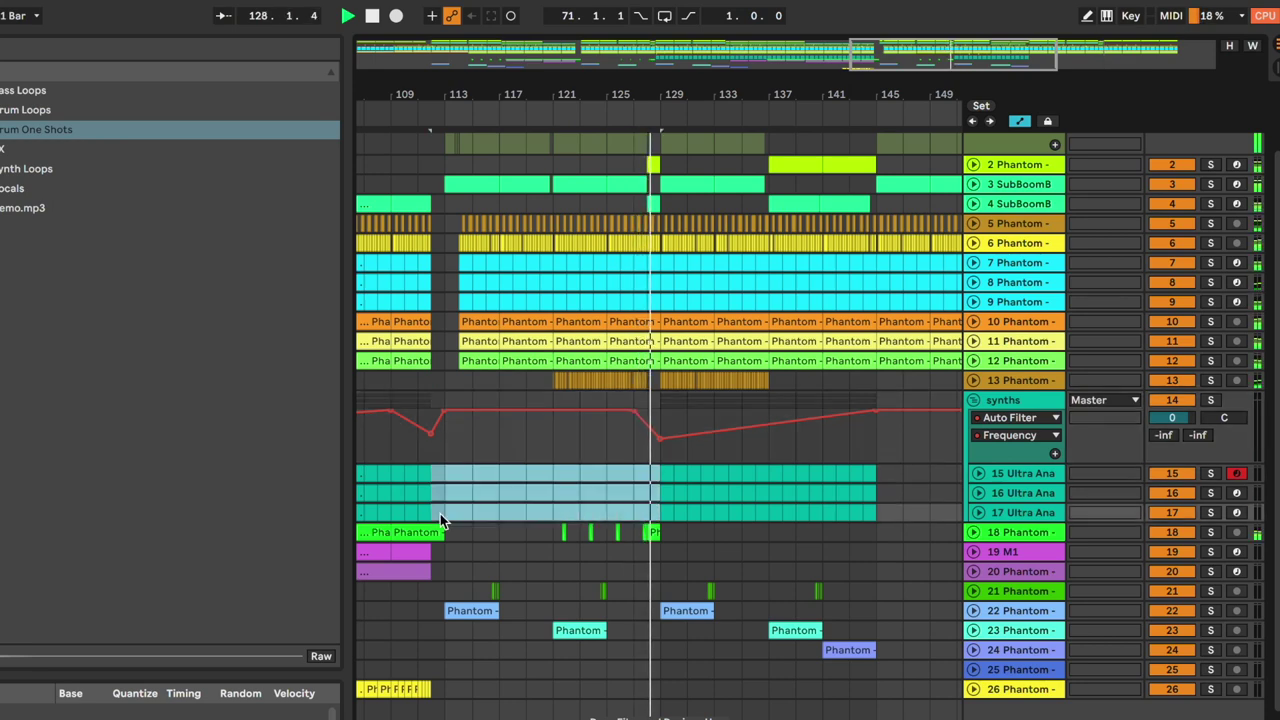
left_click(746, 532)
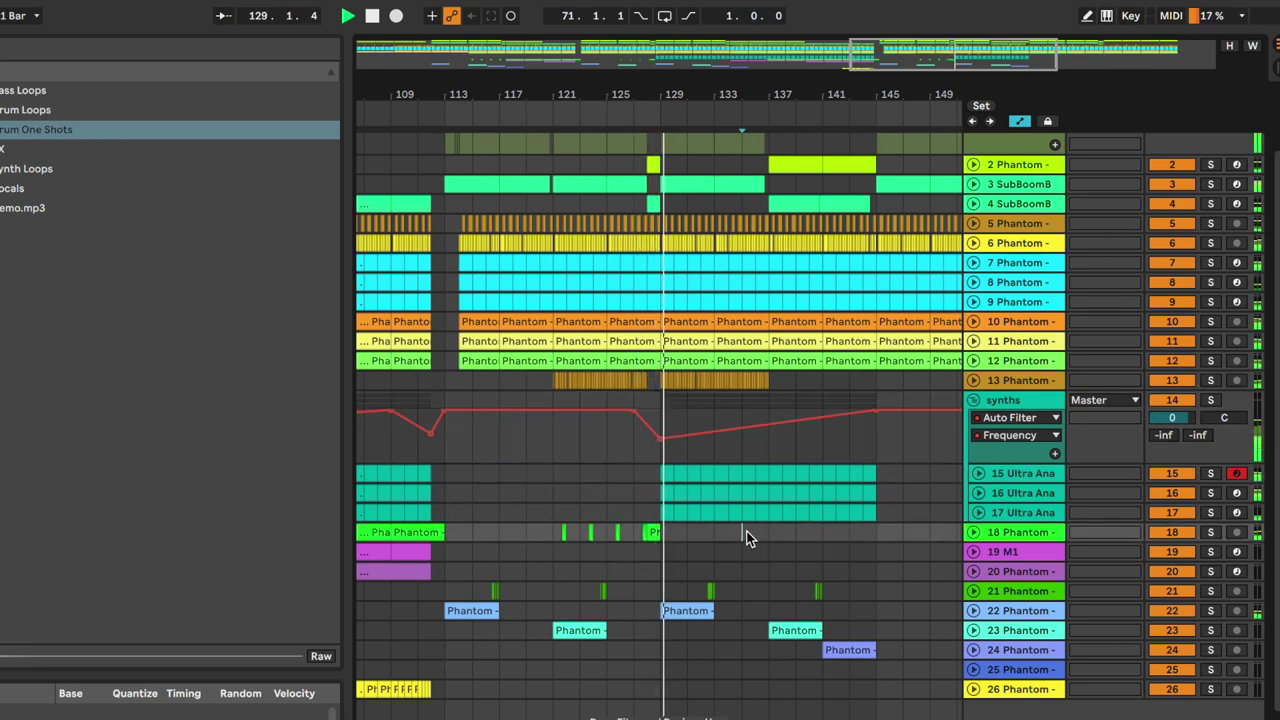
Lower the dip in the synths group's Auto Filter Frequency at bar 129 slightly further.
left_click_drag(658, 444, 659, 450)
key("a")
key("minus")
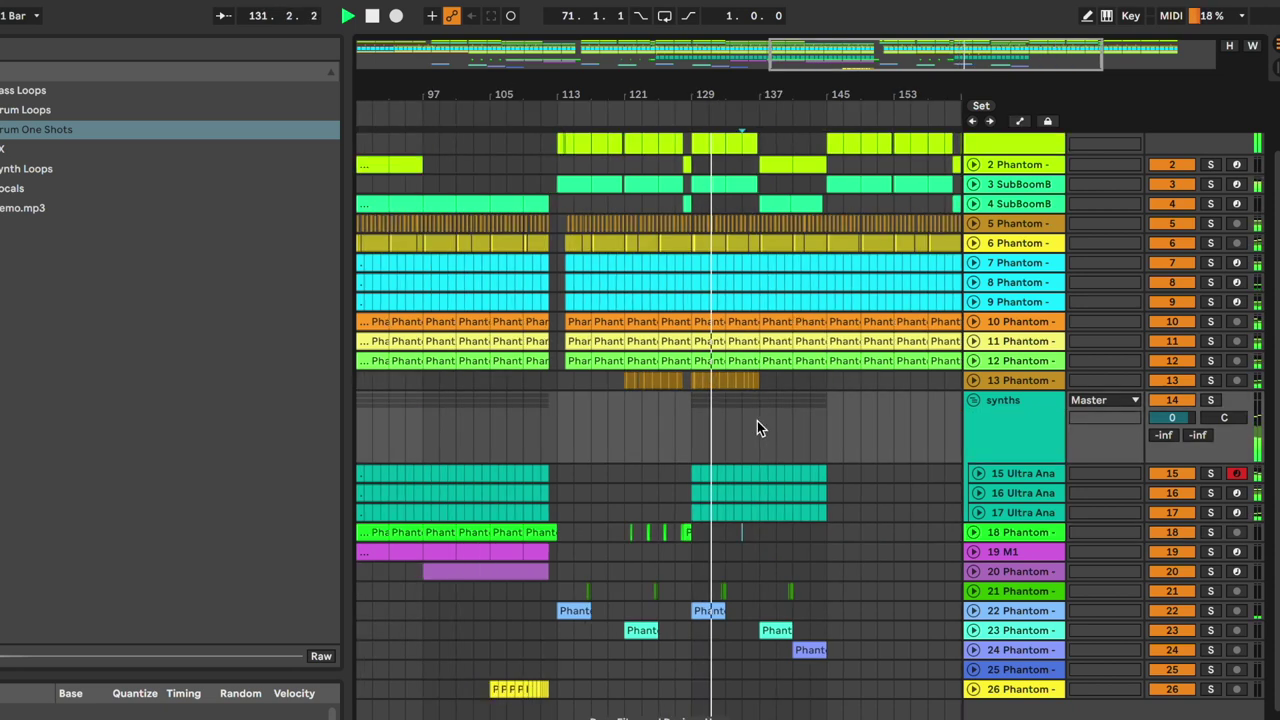
Copy the track 19 M1 clips from bar 81, including their rising filter automation, and paste them at bar 137.
left_click(547, 534)
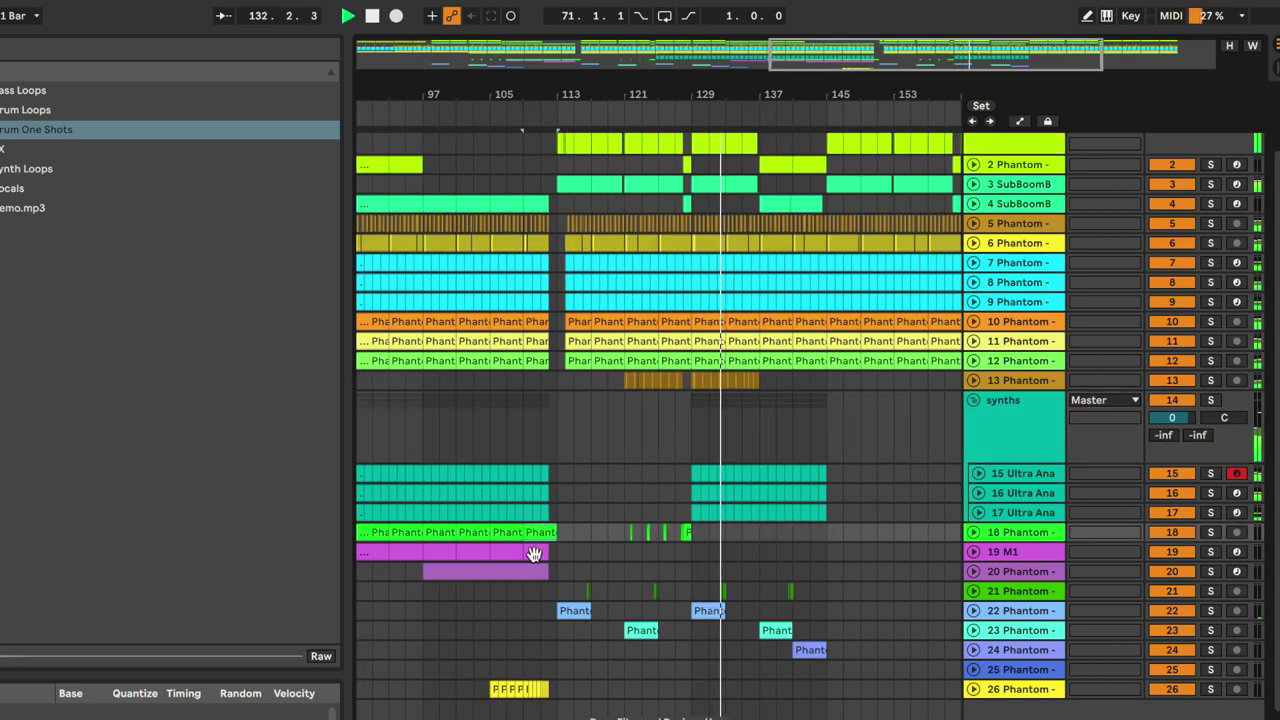
left_click(533, 554)
left_click(977, 551)
key("a")
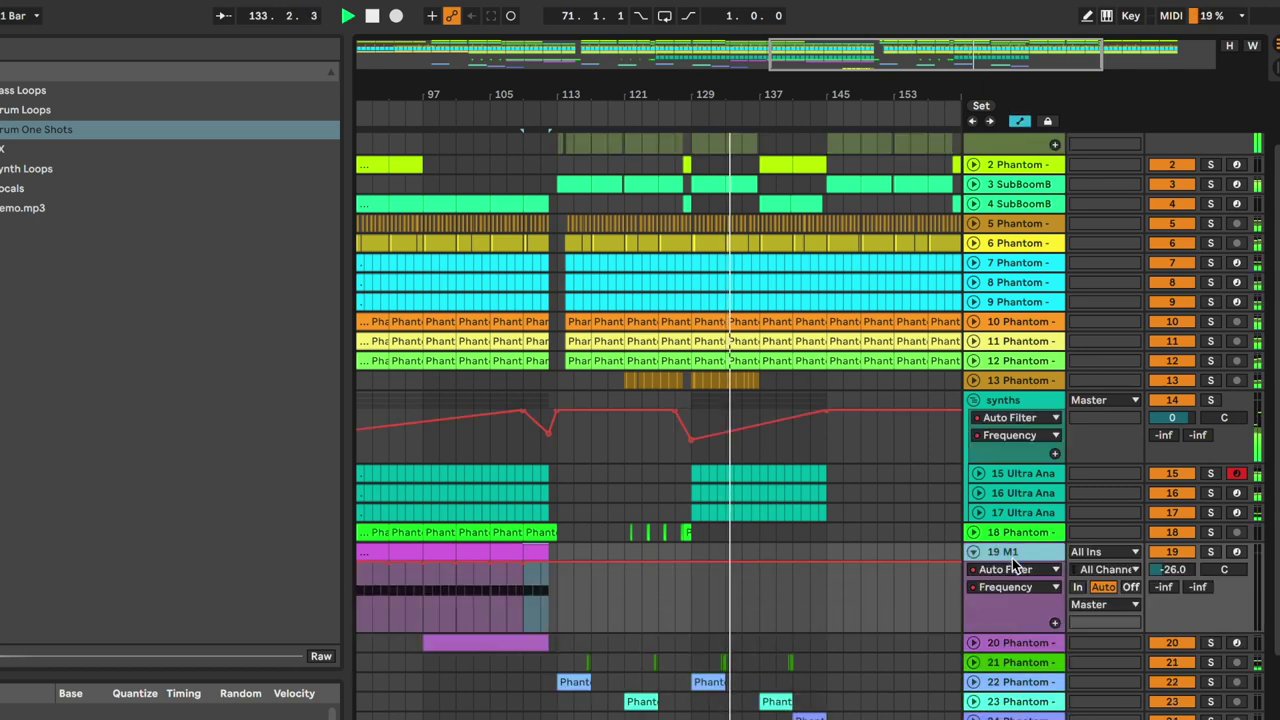
scroll(734, 538, "left", 3)
scroll(734, 538, "down", 1)
left_click(448, 510)
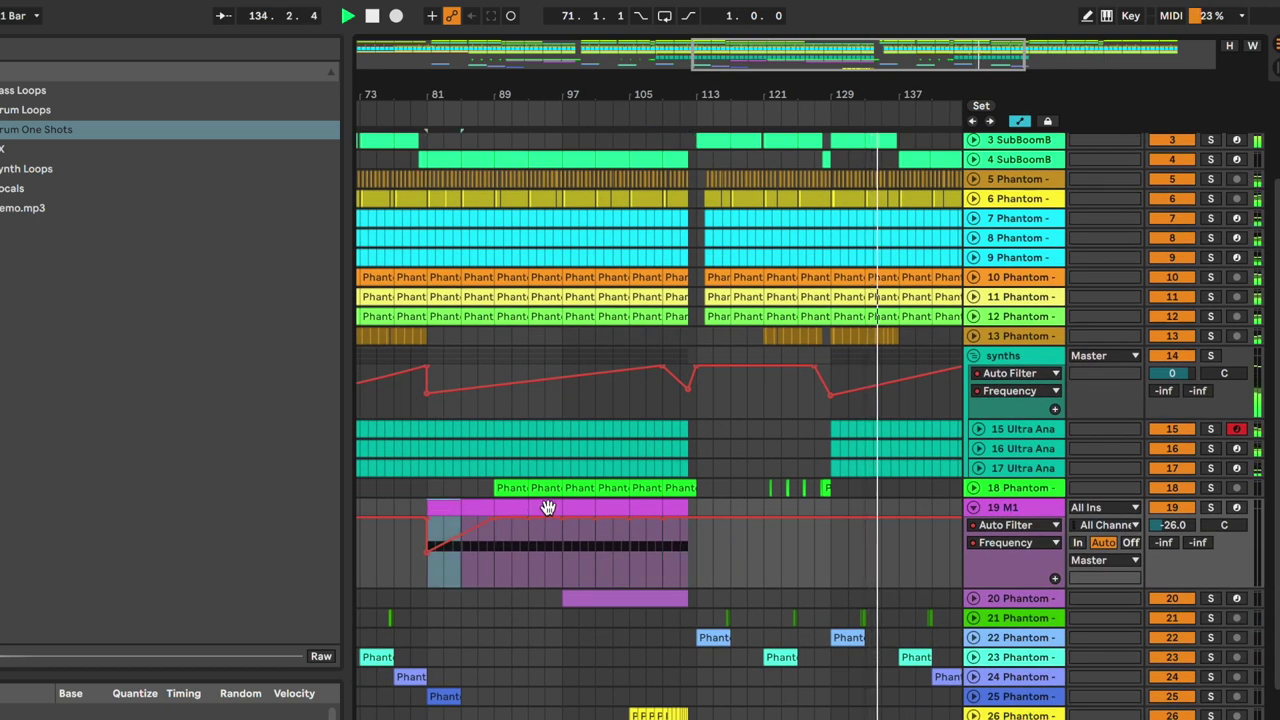
left_click(547, 508, "shift")
left_click(894, 562)
key("super+v")
Delete the excess of the pasted M1 clips after bar 145 so the part covers bars 137 to 145.
key("Left")
key("Right")
scroll(894, 562, "right", 2)
left_click(858, 506)
left_click(890, 506, "shift")
key("Delete")
scroll(889, 575, "down", 2)
scroll(889, 575, "left", 1)
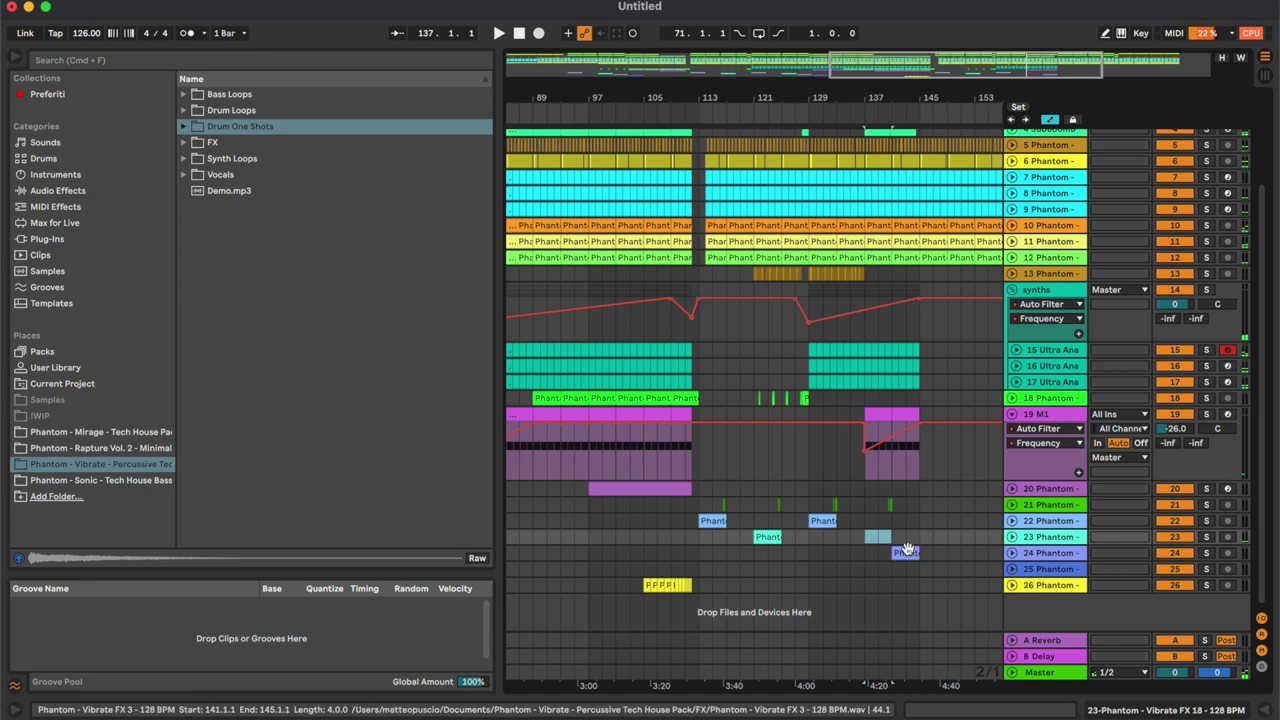
Clear the FX clips at bars 137 and 141 on tracks 23–24 and copy the pair on tracks 24–25 from bar 77 to bar 133.
left_click(907, 550)
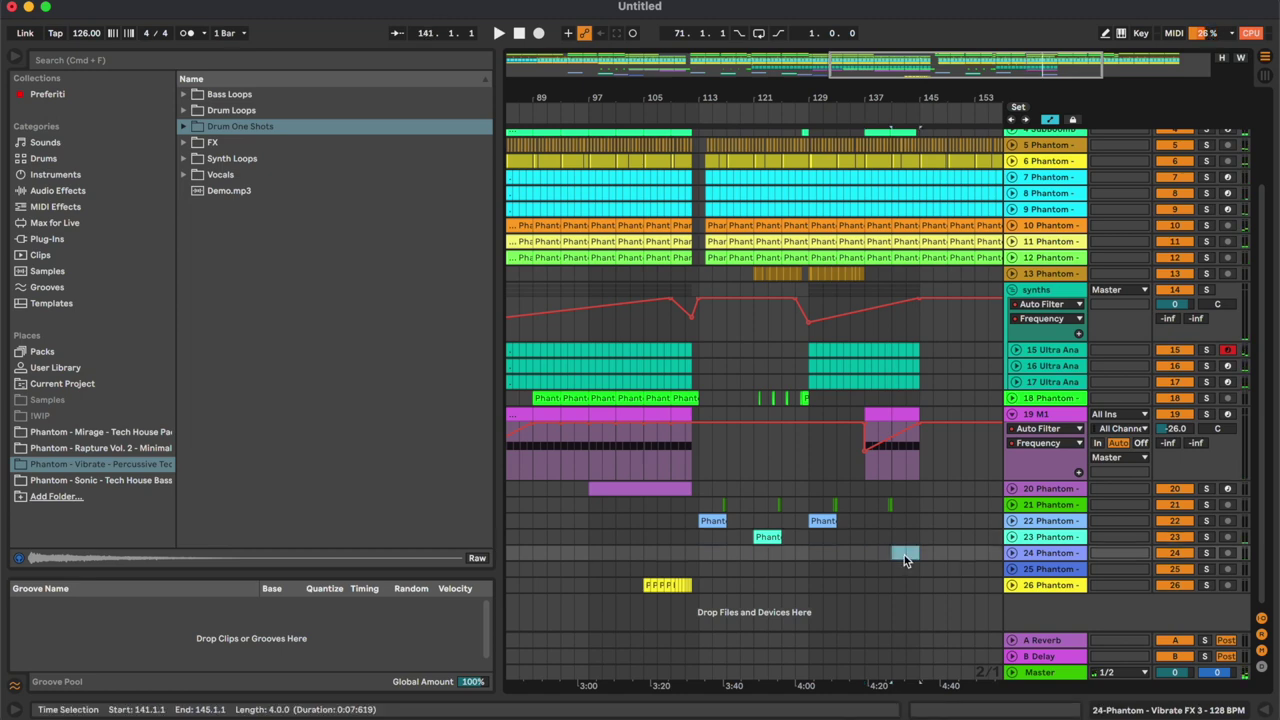
key("minus")
left_click_drag(890, 552, 879, 567)
key("plus")
key("plus")
key("plus")
key("plus")
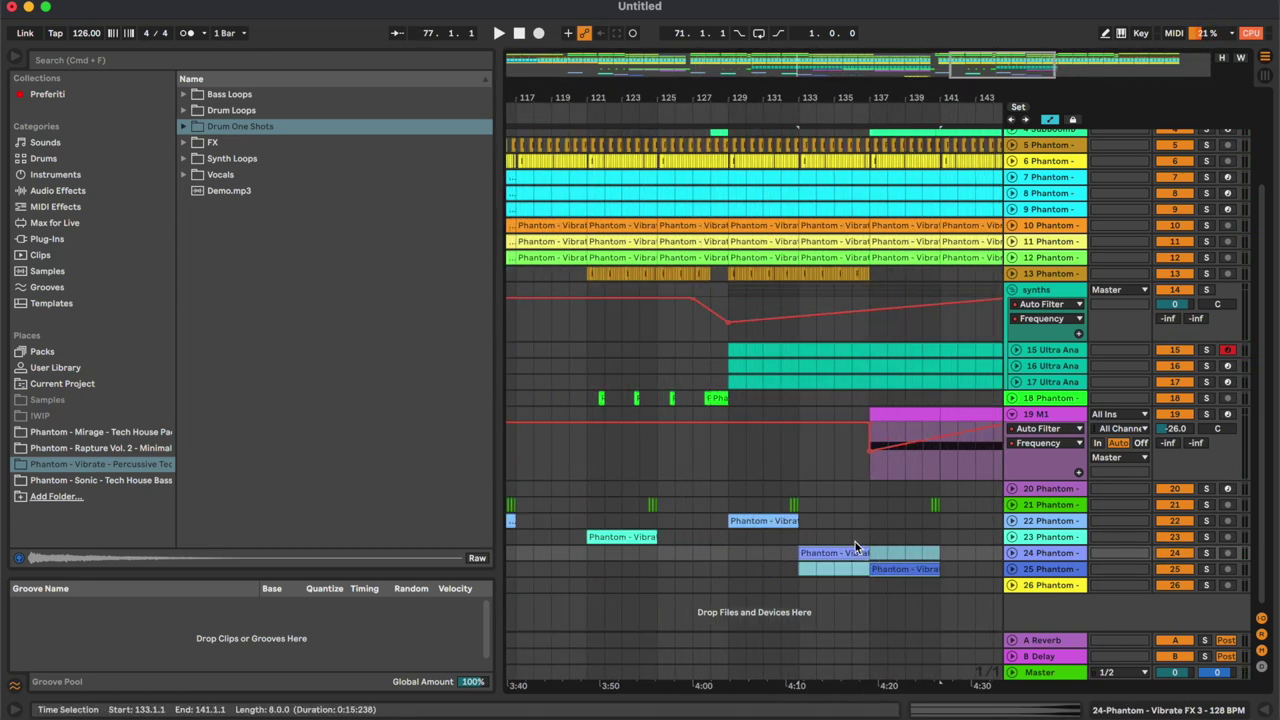
Audition the arrangement from bar 136 with the M1 part and FX clips in place.
key("space")
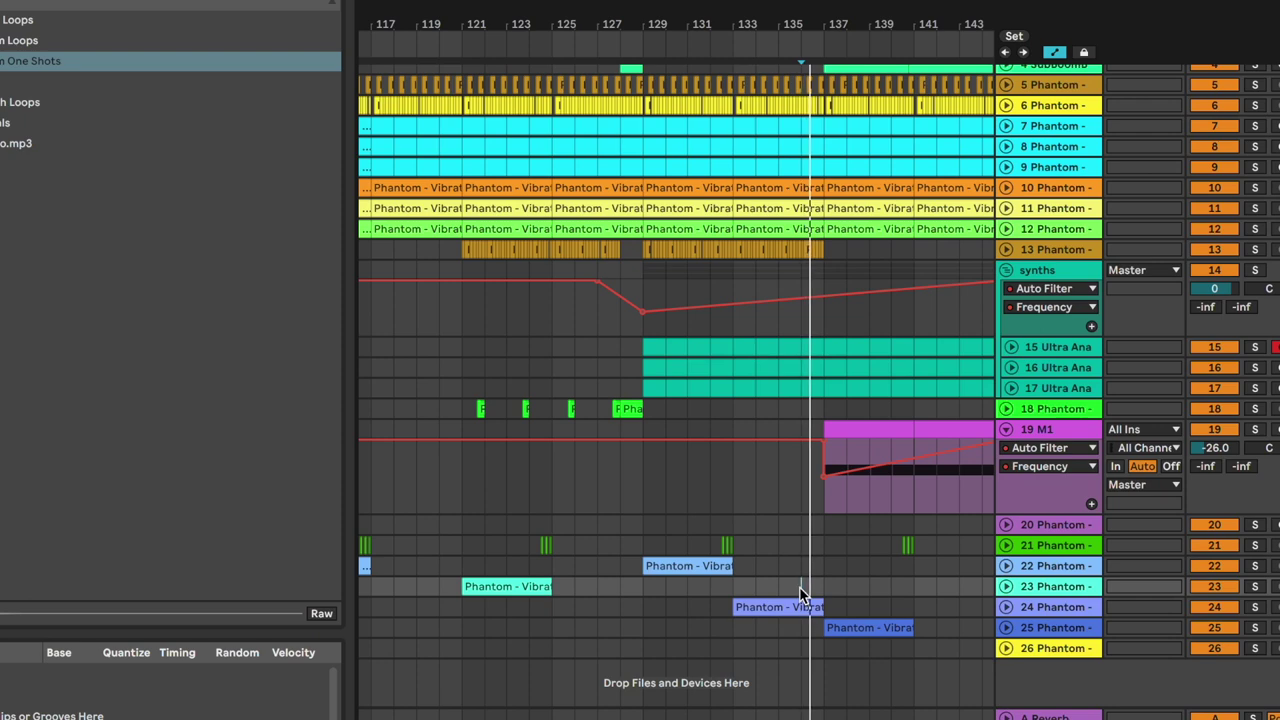
scroll(799, 590, "up", 3)
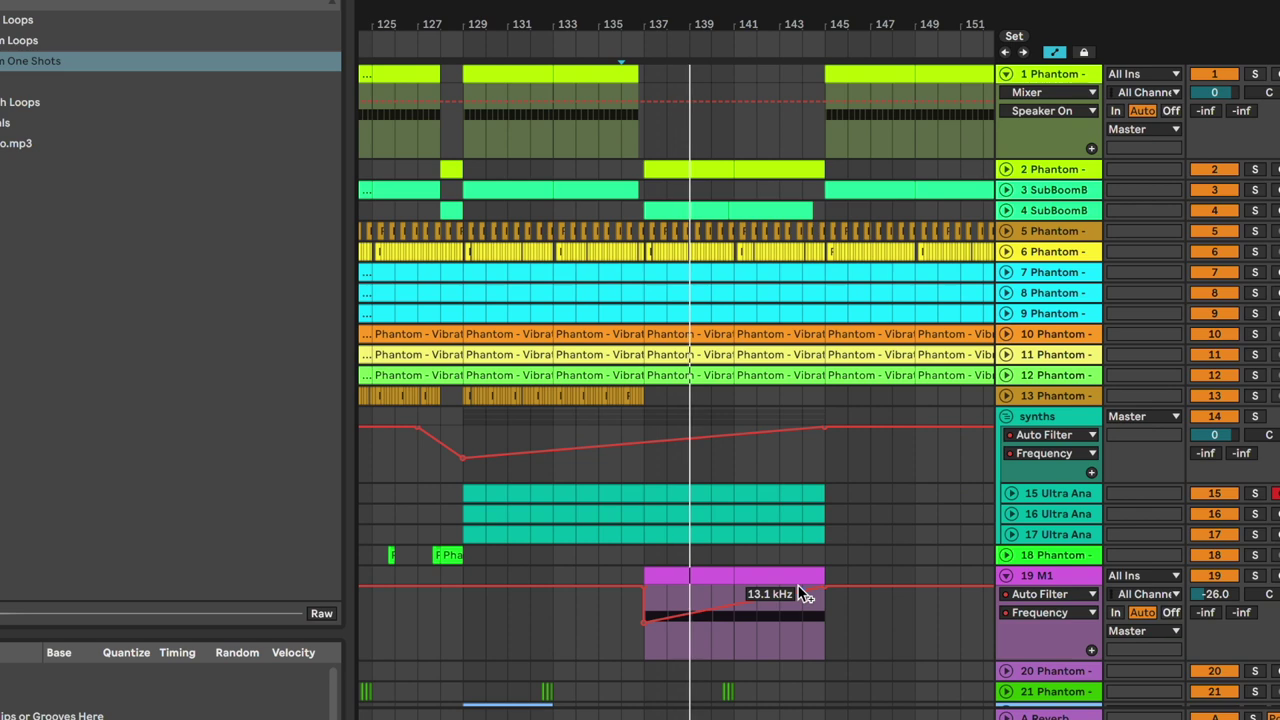
key("a")
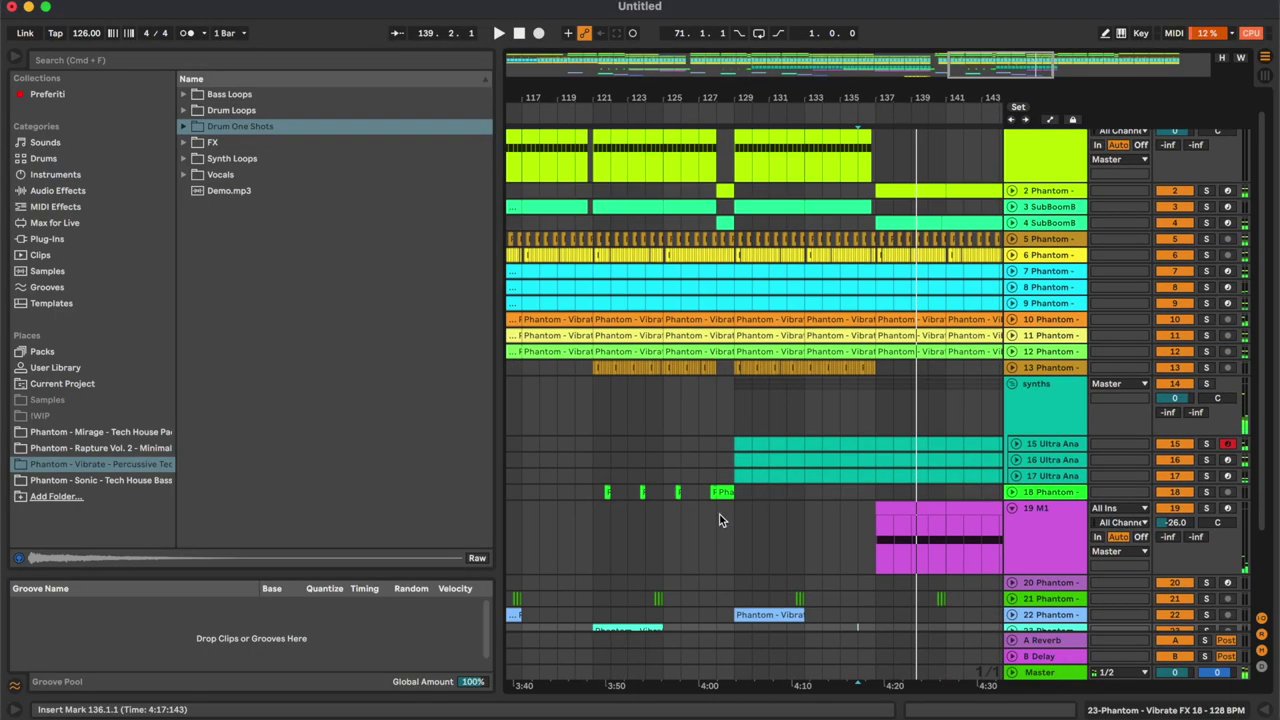
key("space")
Copy the one-bar vocal fill on track 18 from bar 128 and paste it at bar 144.
left_click(729, 490)
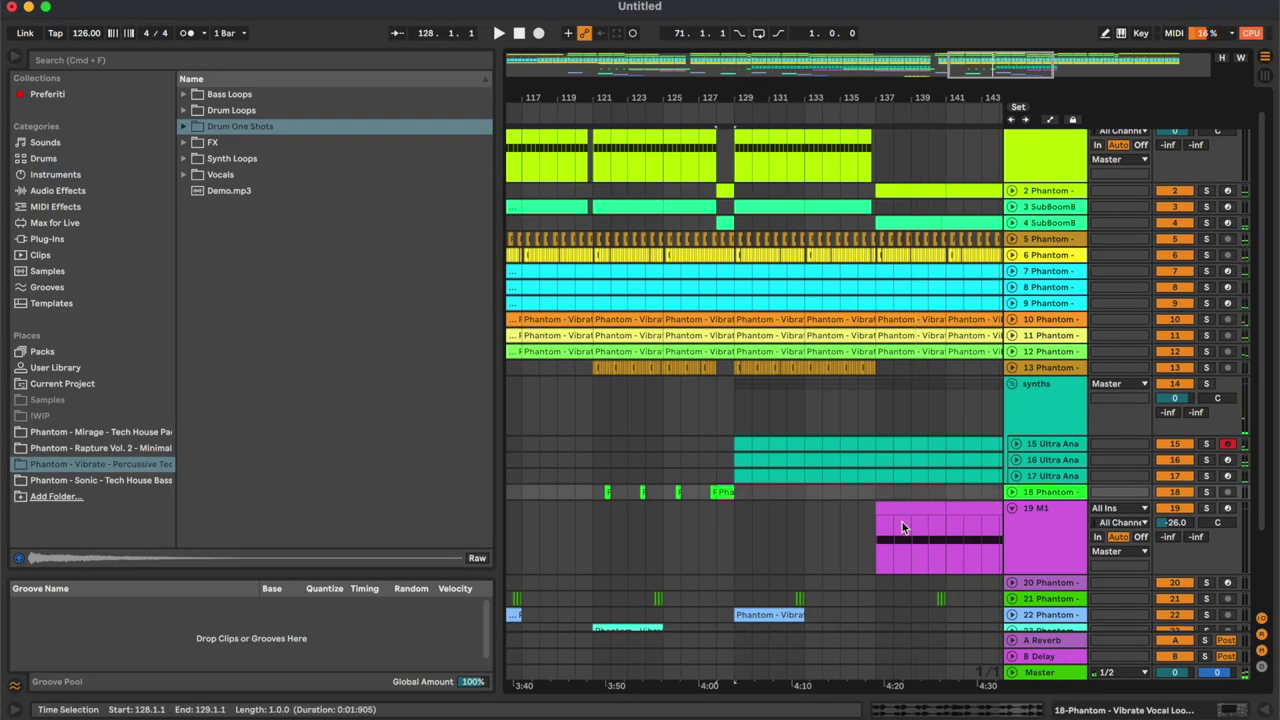
scroll(902, 524, "right", 3)
left_click(828, 488)
key("super+v")
Clear bar 144 on the kick, bass, percussion, synth and M1 tracks around the vocal fill, and audition from bar 141.
left_click_drag(830, 497, 843, 477)
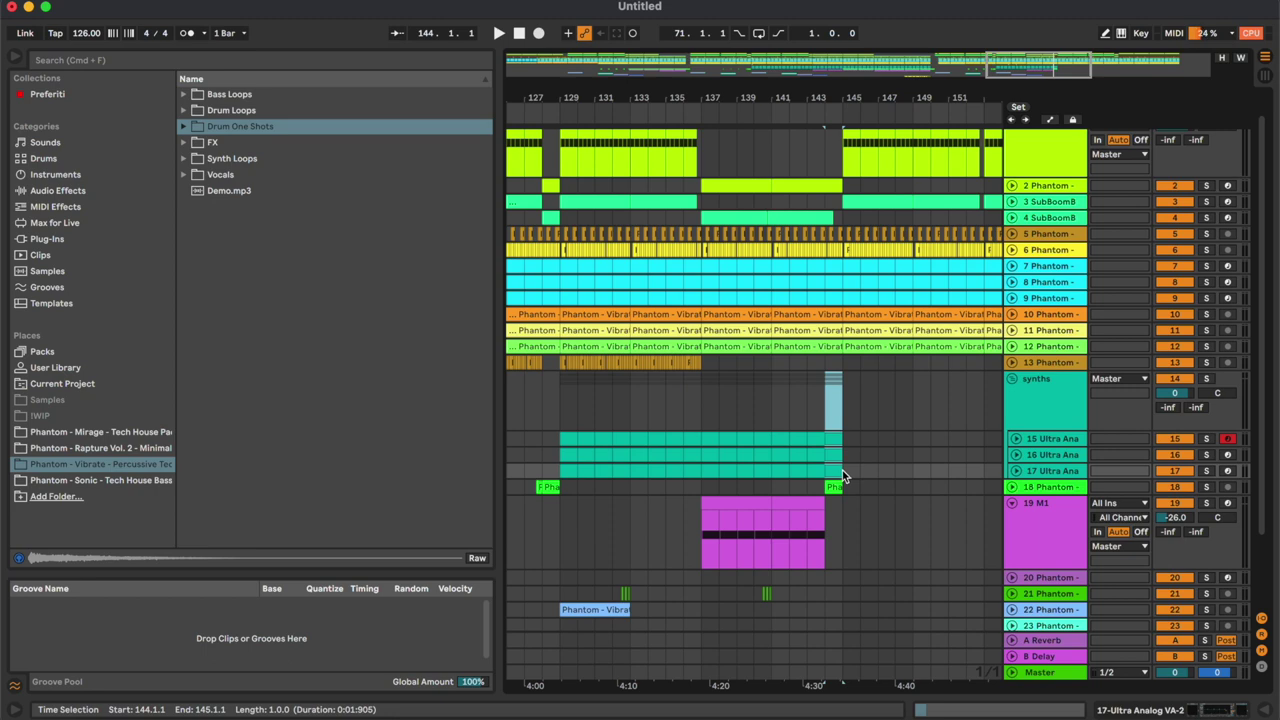
left_click(823, 185)
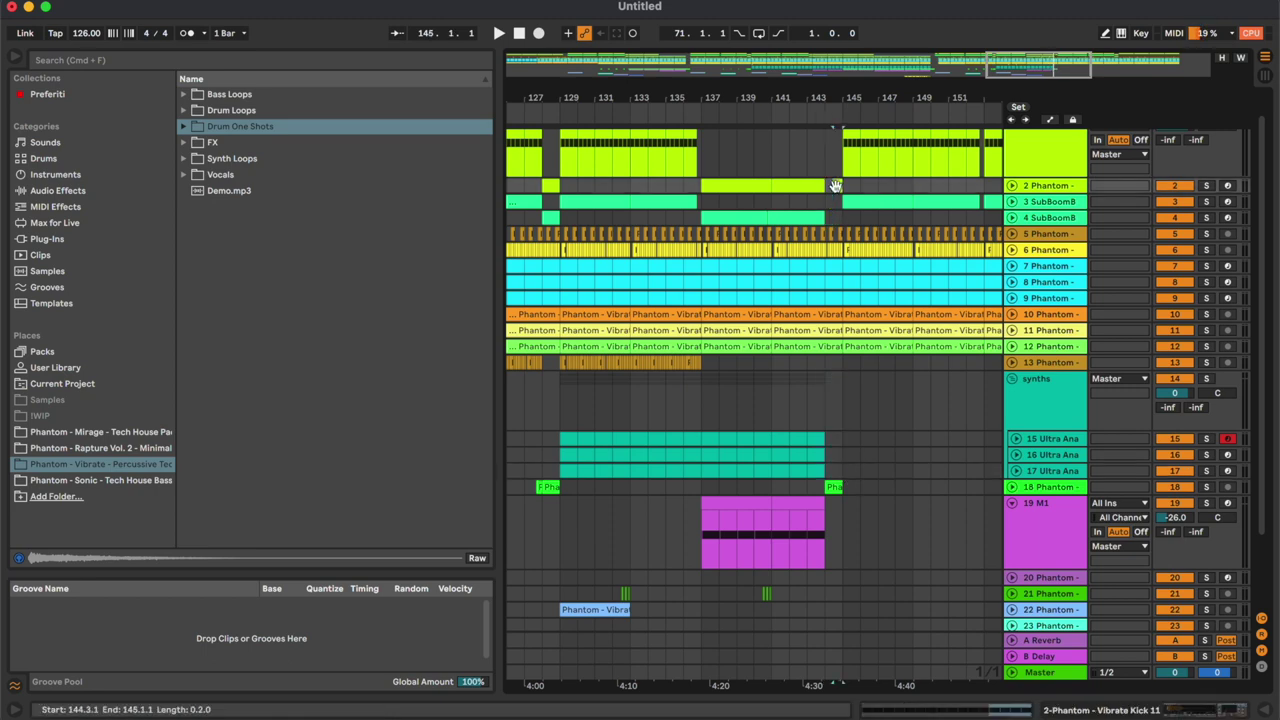
left_click_drag(838, 216, 840, 370)
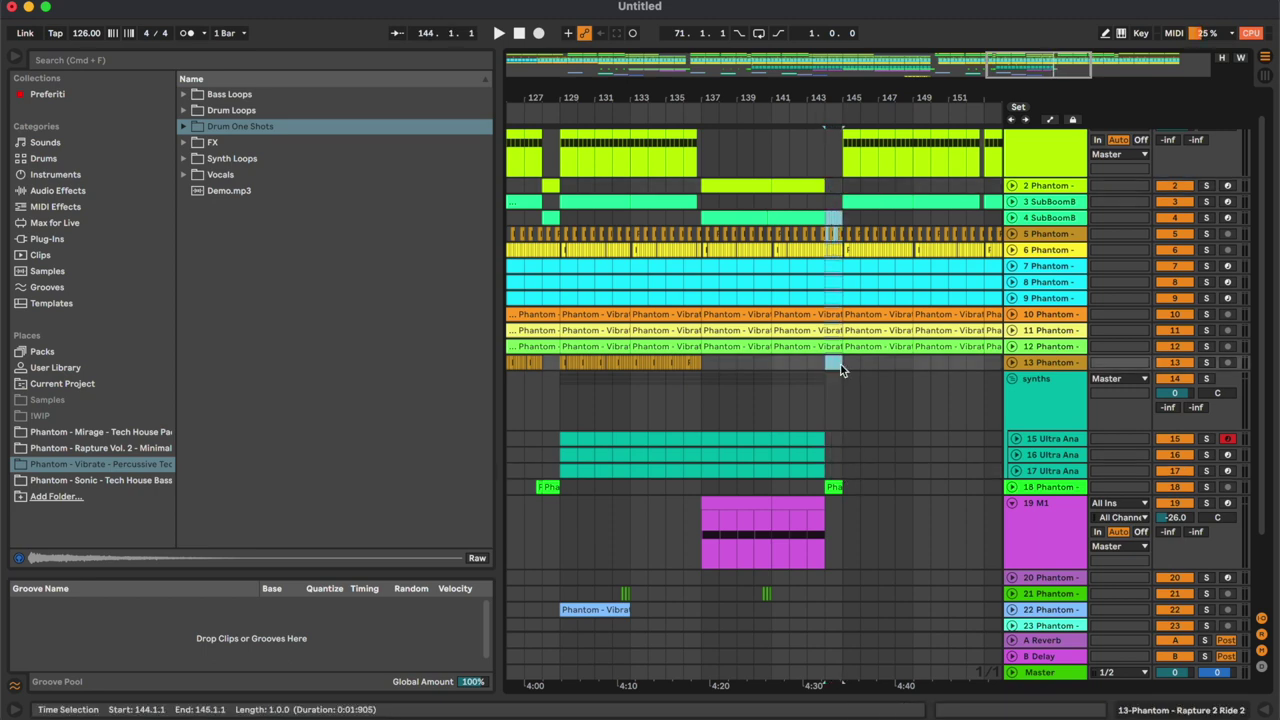
left_click(775, 365)
key("space")
scroll(862, 411, "down", 3)
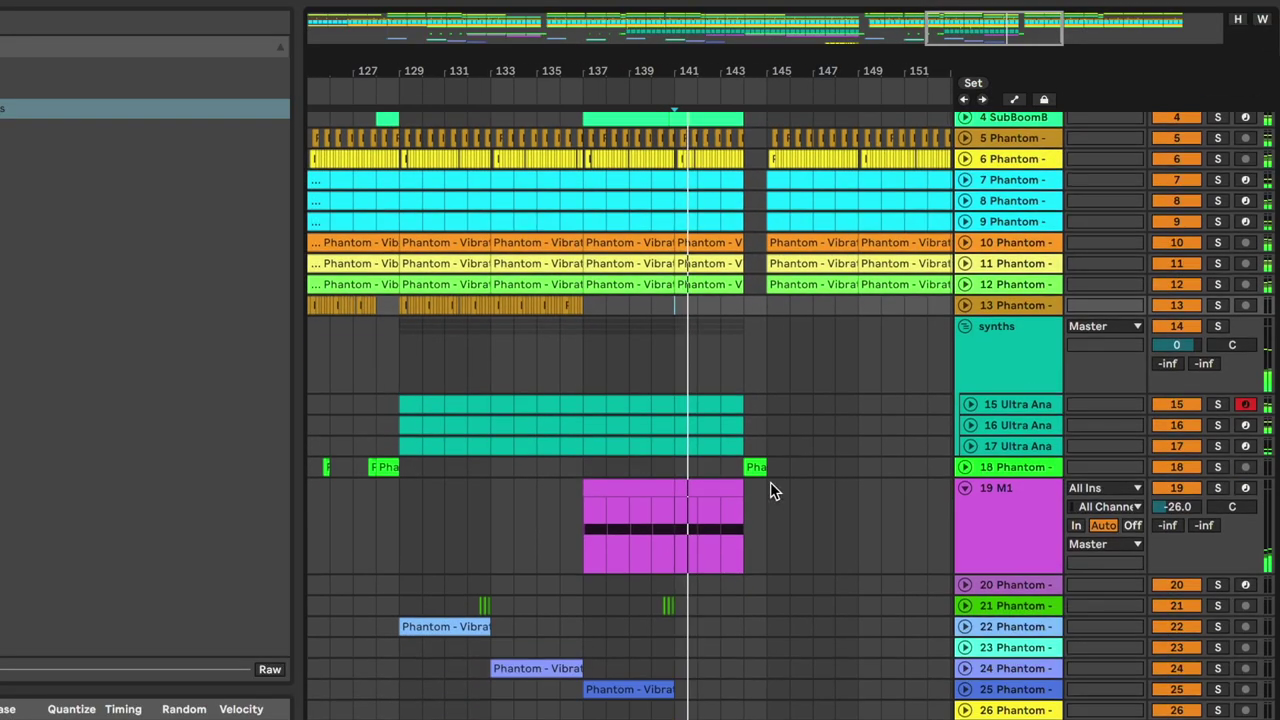
Collapse the M1 track and reshape the synths group's Auto Filter Frequency into a slightly curved rise from bar 129 to fully open at bar 144.
left_click(1045, 438)
key("u")
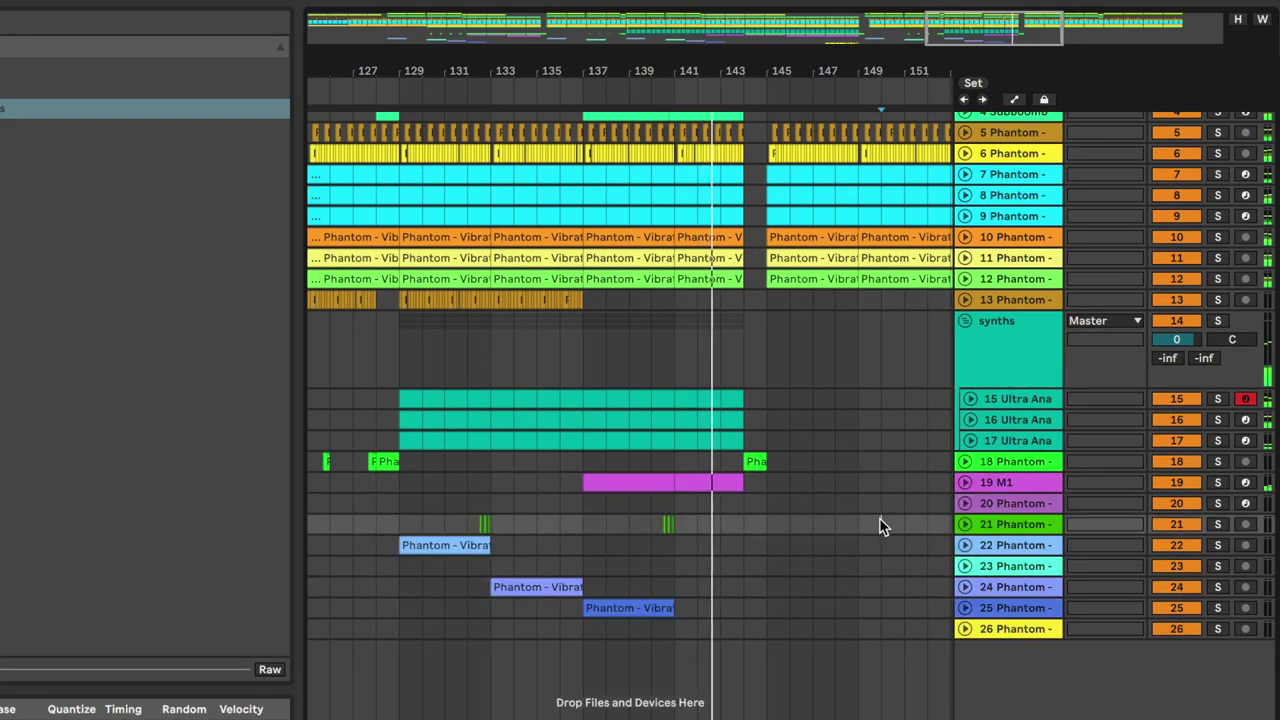
left_click(1020, 335)
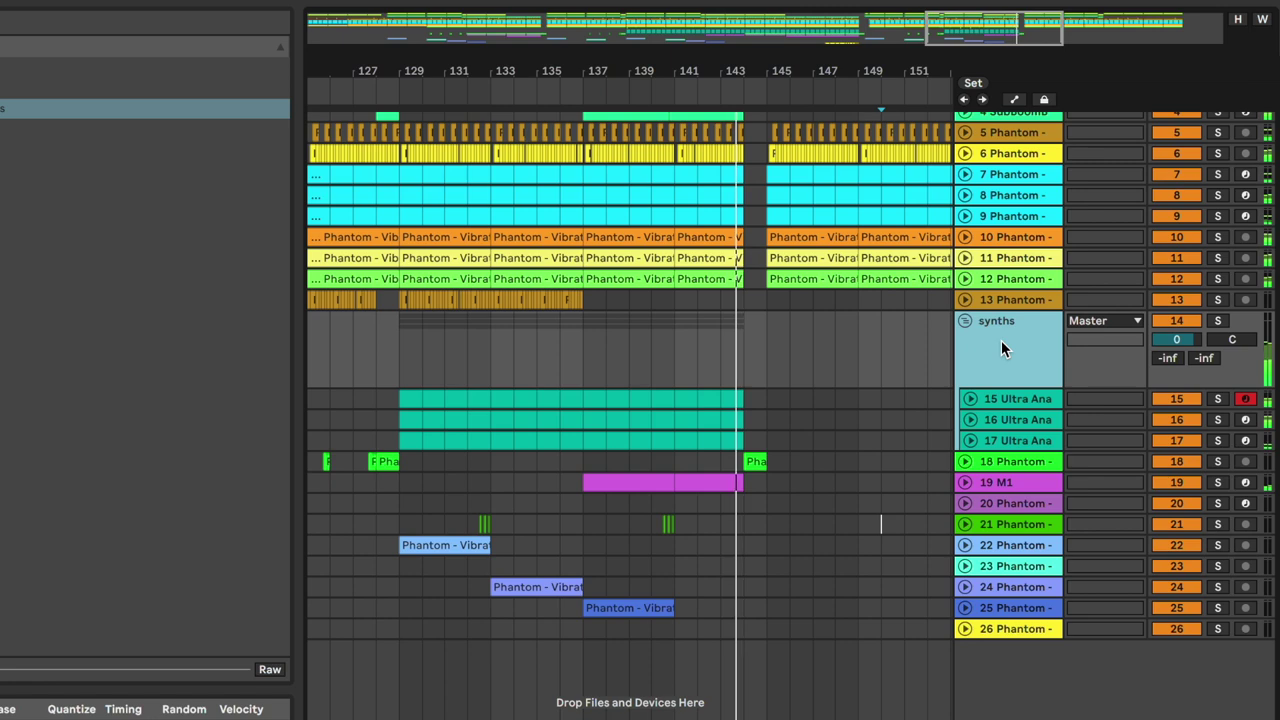
key("a")
key("space")
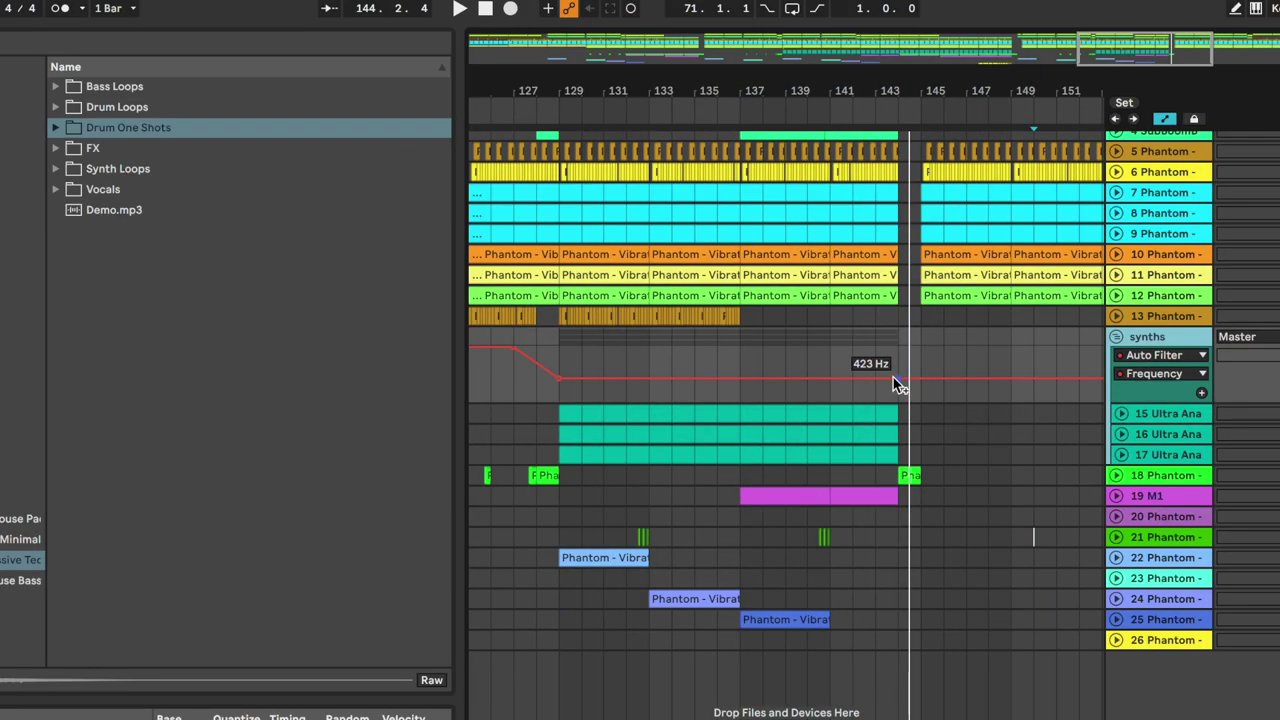
left_click_drag(743, 363, 743, 331)
key("a")
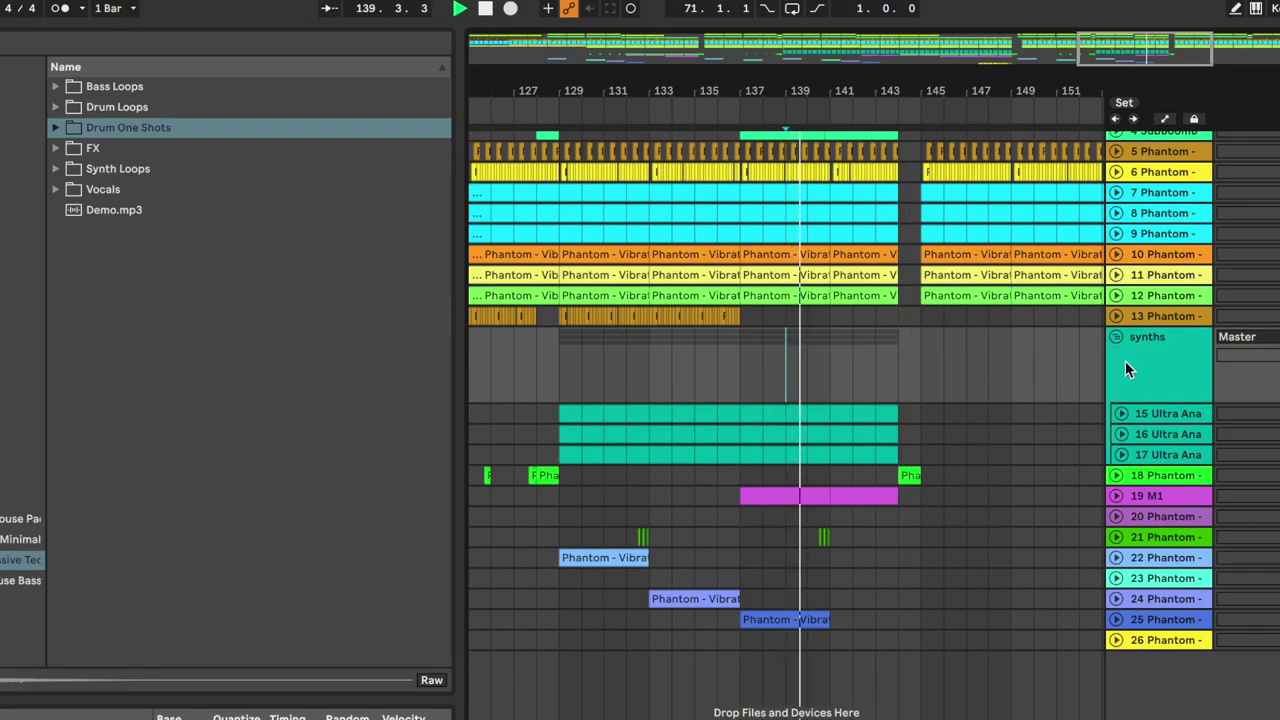
key("a")
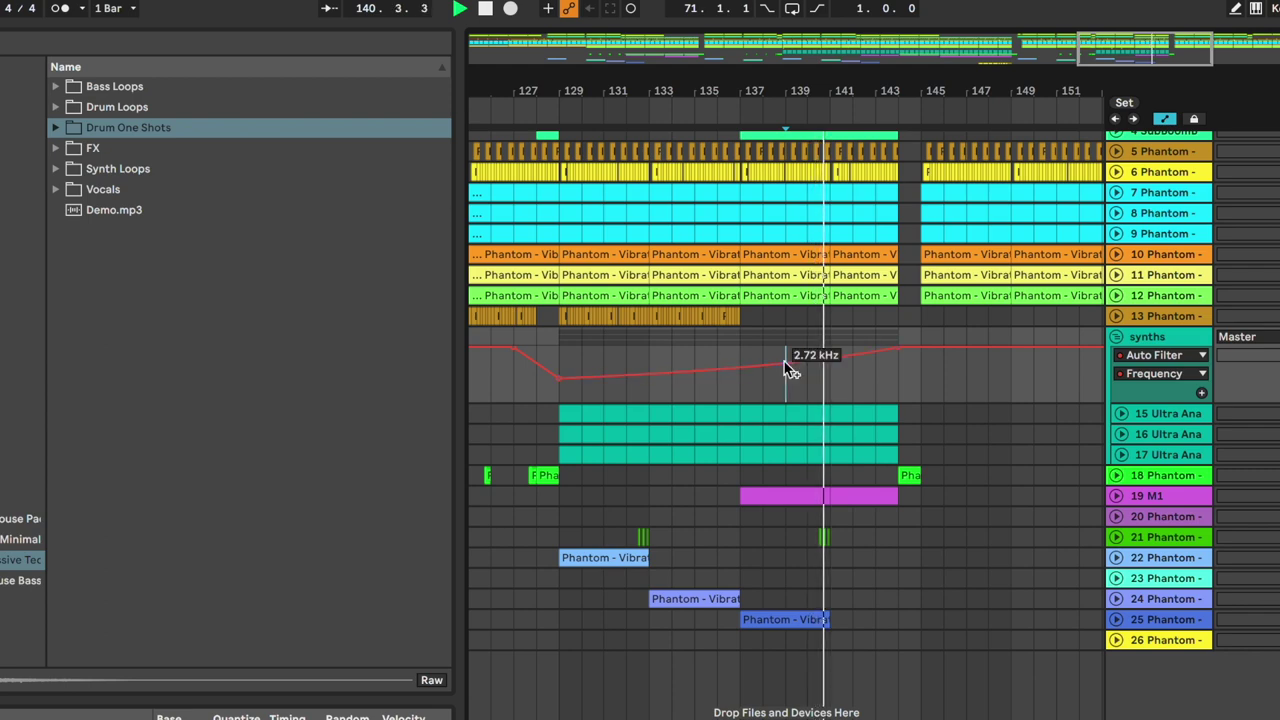
Delete the track 21 fill clips between bar 139 and bar 144.
key("a")
left_click_drag(795, 532, 897, 533)
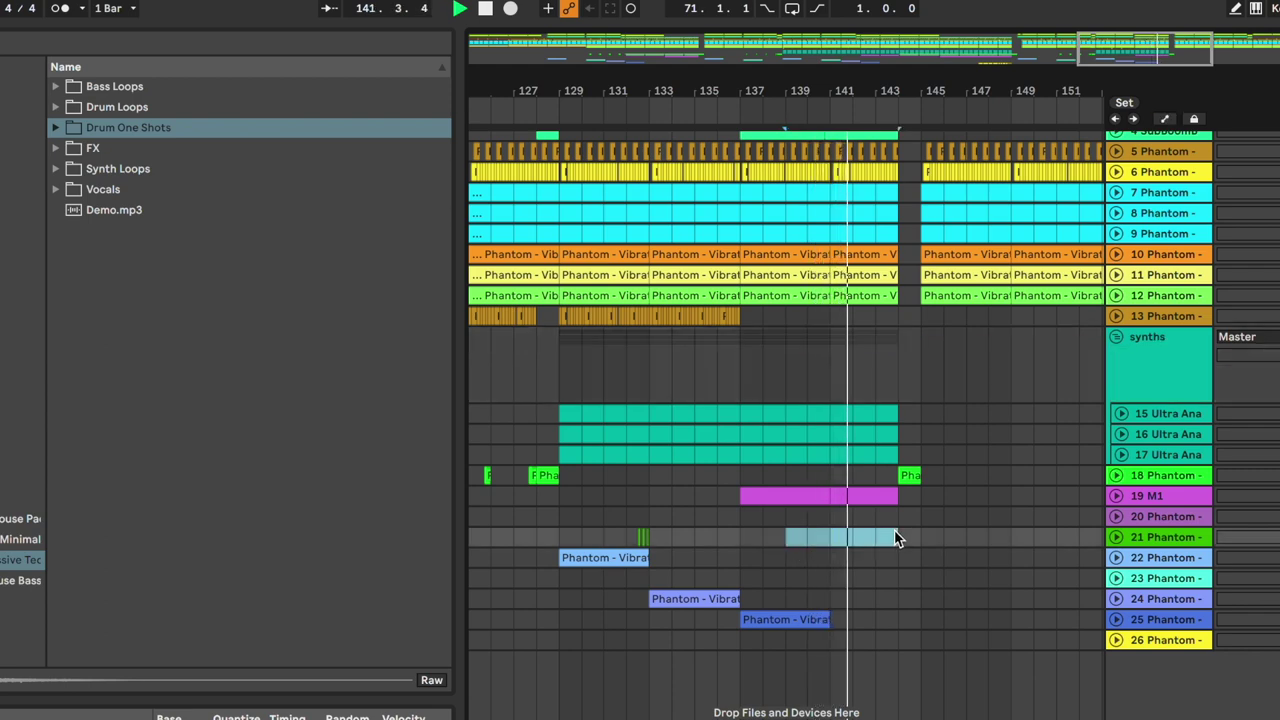
key("minus")
key("minus")
key("minus")
left_click(897, 538)
Copy the Master's Endless Smile automation rise between bars 97 and 113 and paste it at bar 129.
scroll(896, 536, "up", 3)
scroll(896, 536, "left", 1)
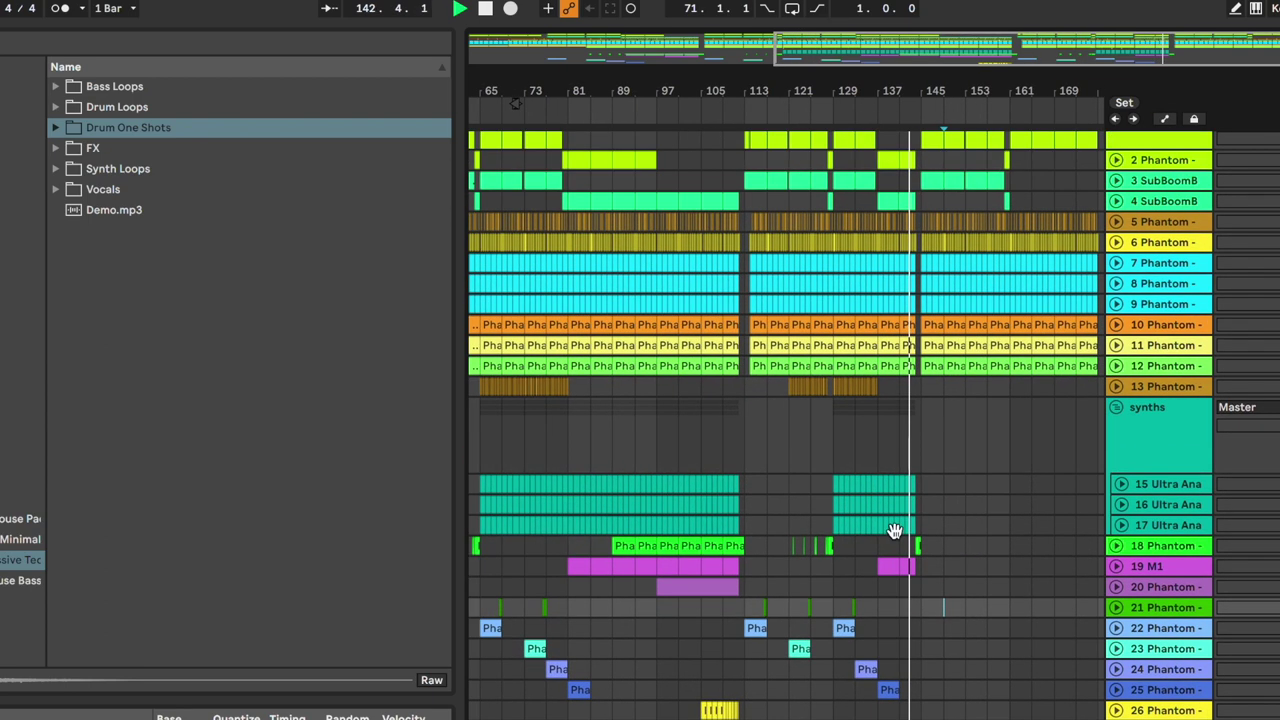
scroll(896, 536, "right", 1)
key("a")
left_click_drag(622, 630, 691, 626)
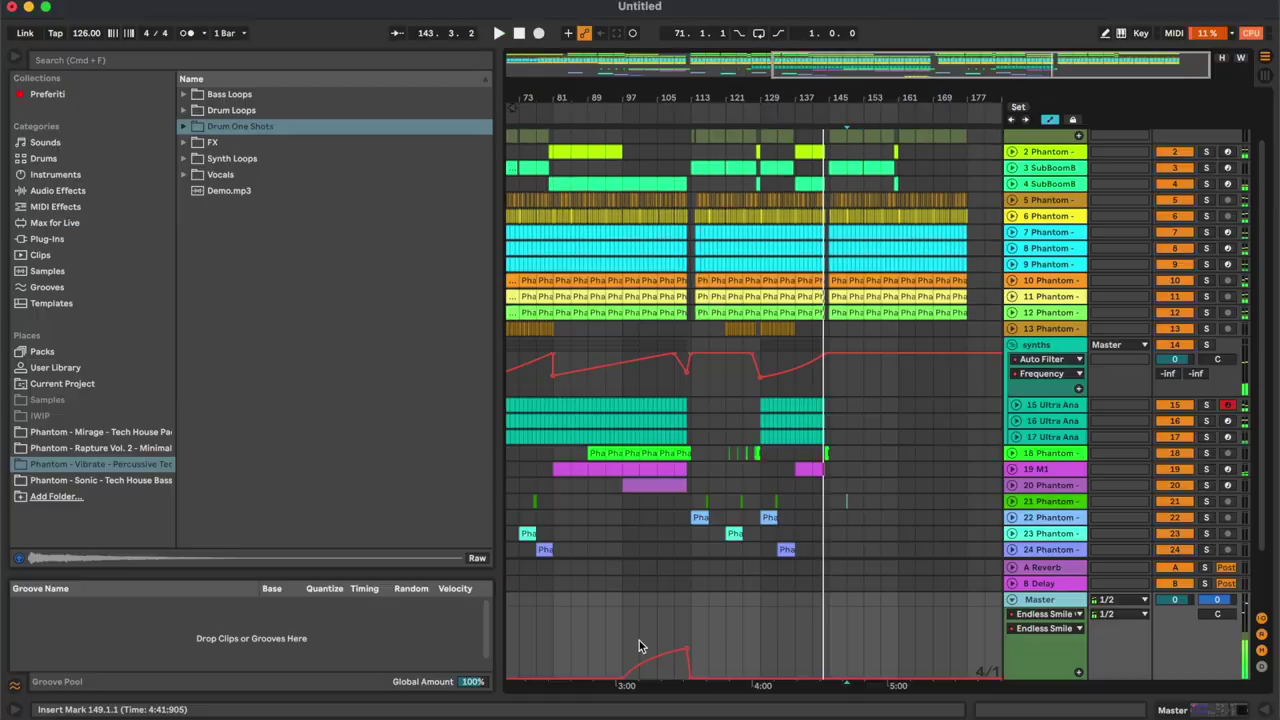
key("super+c")
left_click(760, 626)
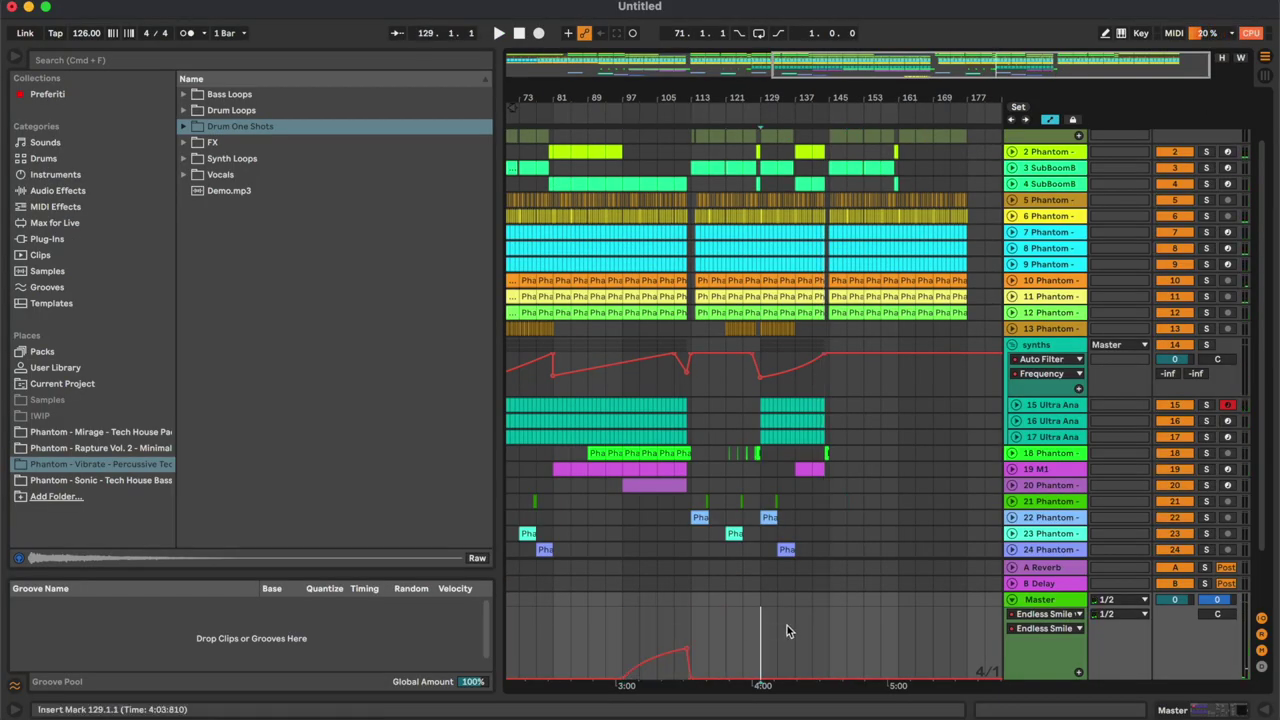
key("super+v")
Reshape the pasted Endless Smile rise on the Master to run from bar 137 to a peak at bar 144, and audition it from bar 137.
key("plus")
key("plus")
left_click(786, 626)
left_click_drag(705, 678, 793, 678)
key("space")
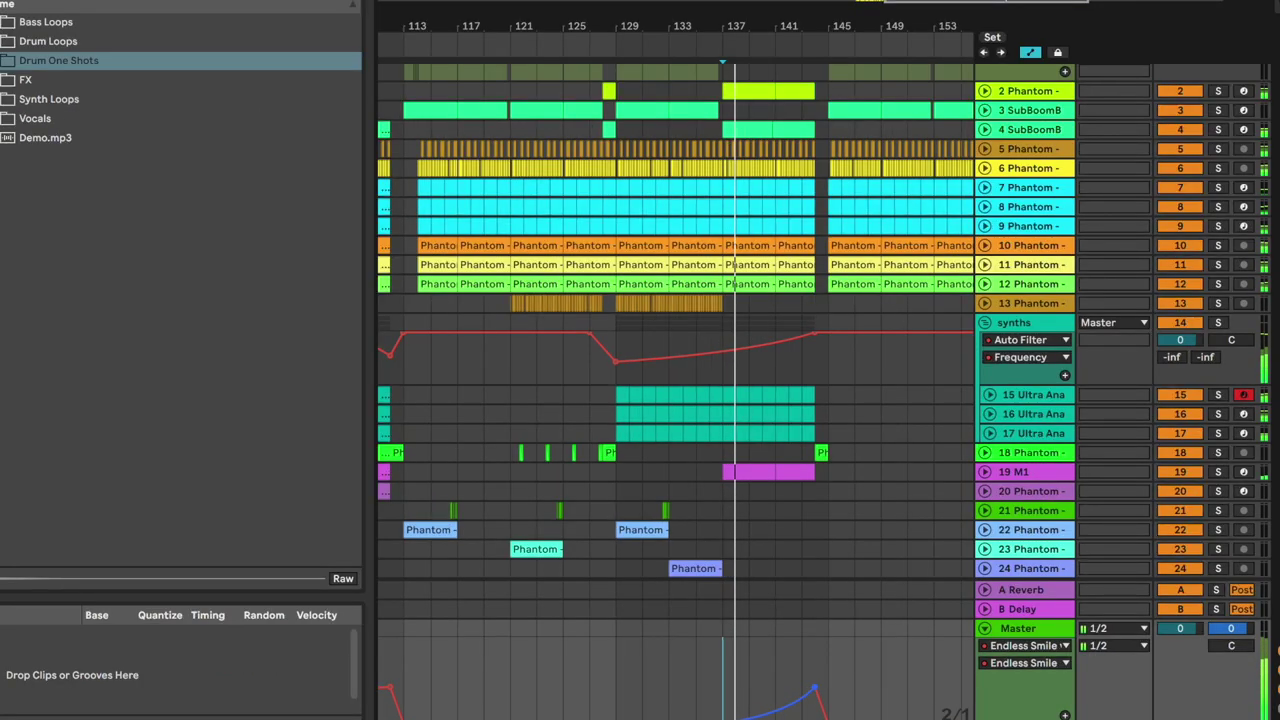
key("a")
left_click(984, 628)
Copy the FX clips on tracks 21–23 from bars 113 to 125 and paste them at bar 145.
left_click(803, 362)
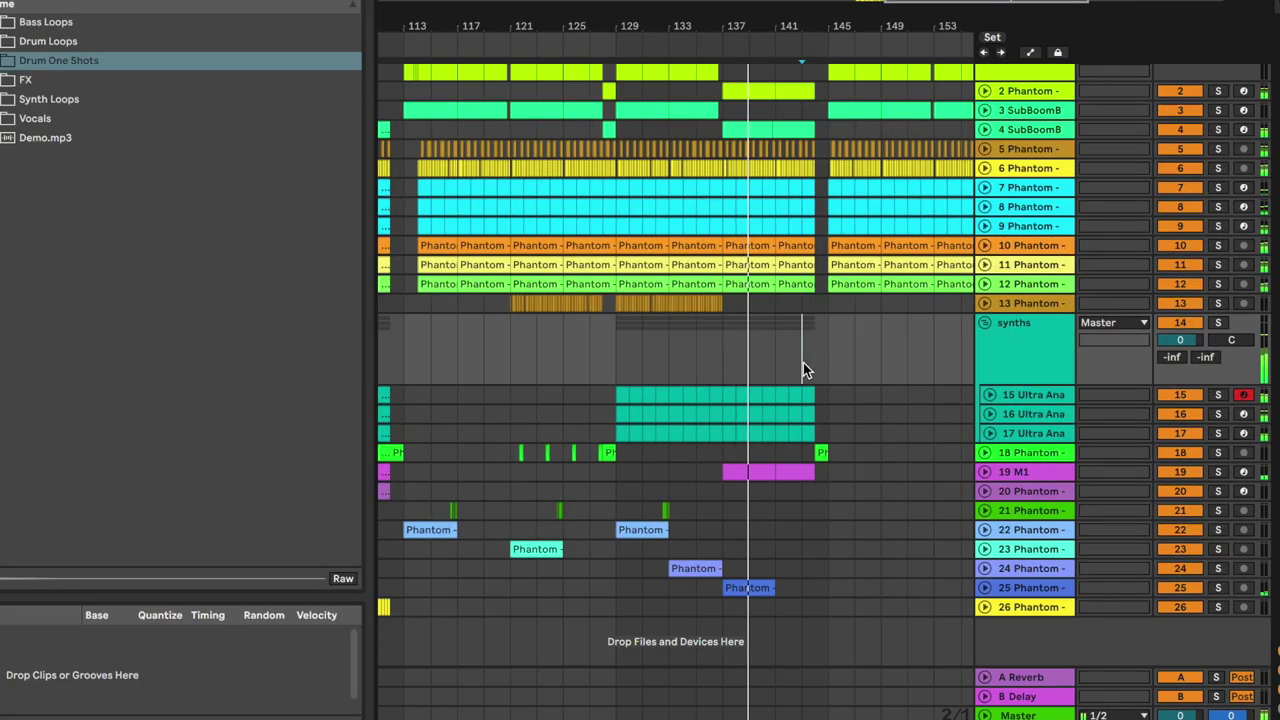
left_click(436, 528)
left_click_drag(404, 502, 562, 556)
left_click(831, 511)
key("super+v")
left_click(852, 476)
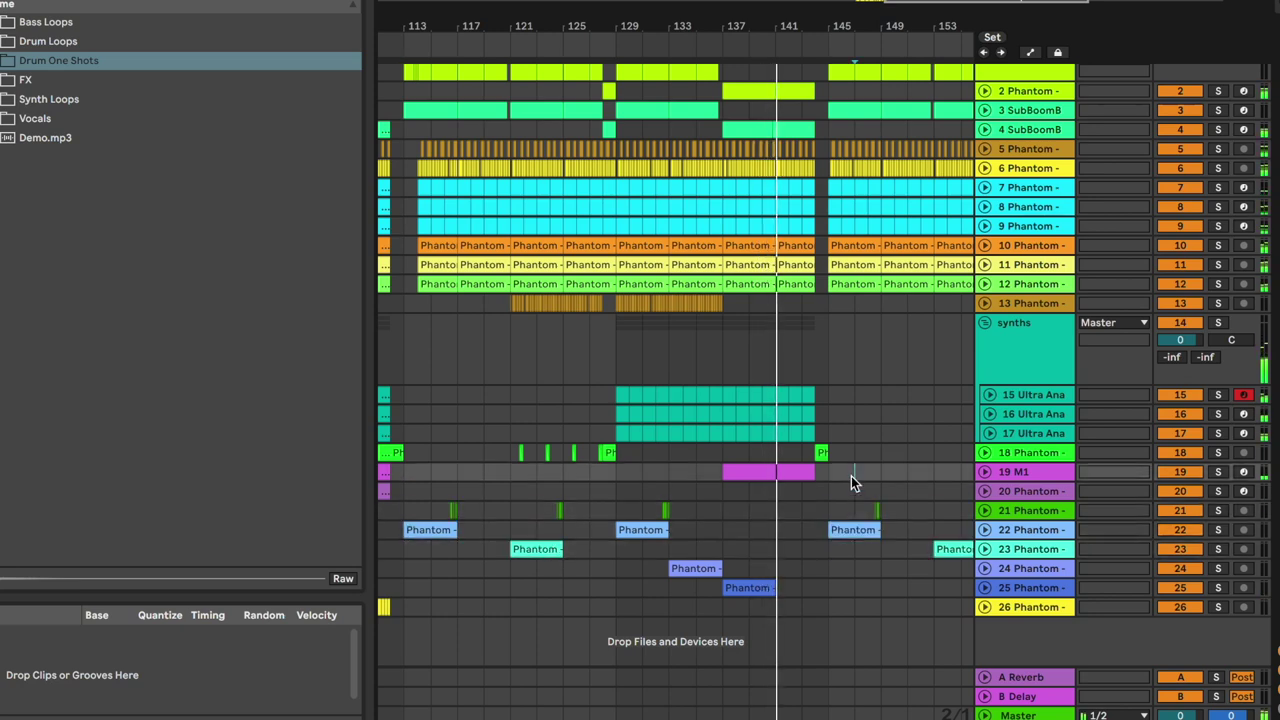
Review the arrangement around bar 145 during playback and select the track 18 vocal chops from bar 121 to bar 129.
scroll(851, 476, "right", 2)
scroll(851, 476, "up", 2)
scroll(850, 483, "right", 2)
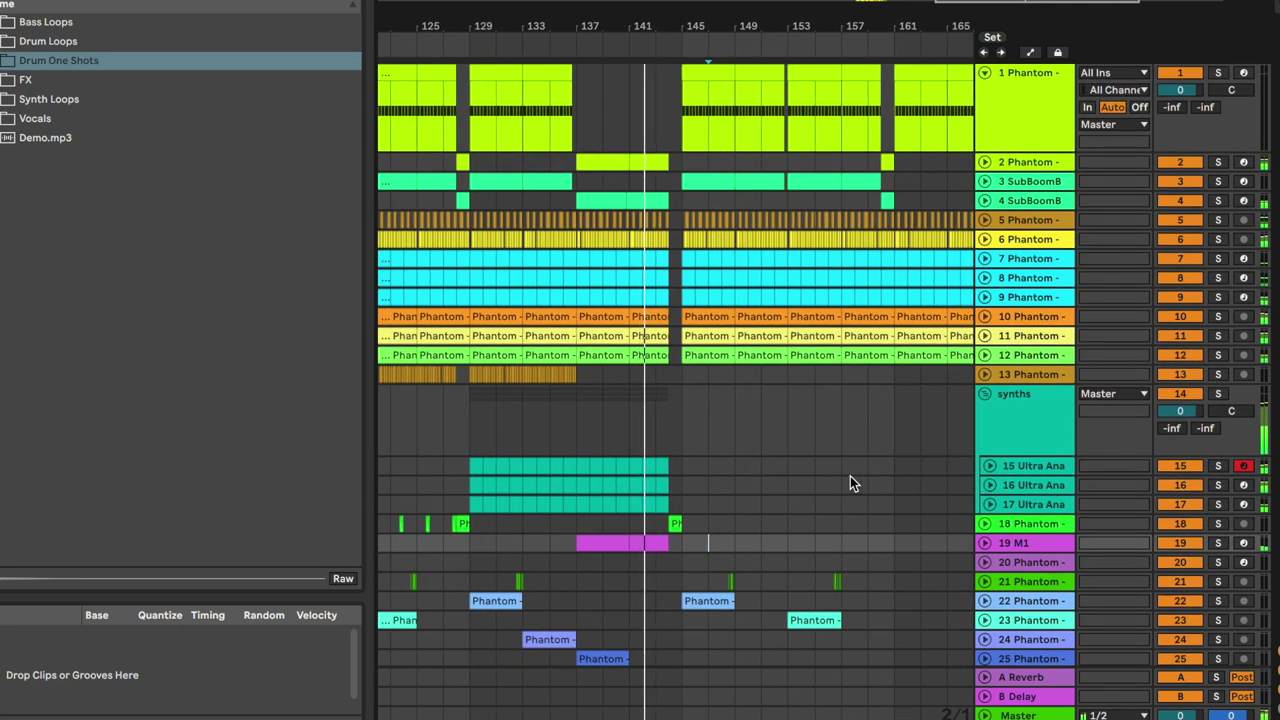
scroll(831, 505, "left", 3)
scroll(831, 501, "left", 2)
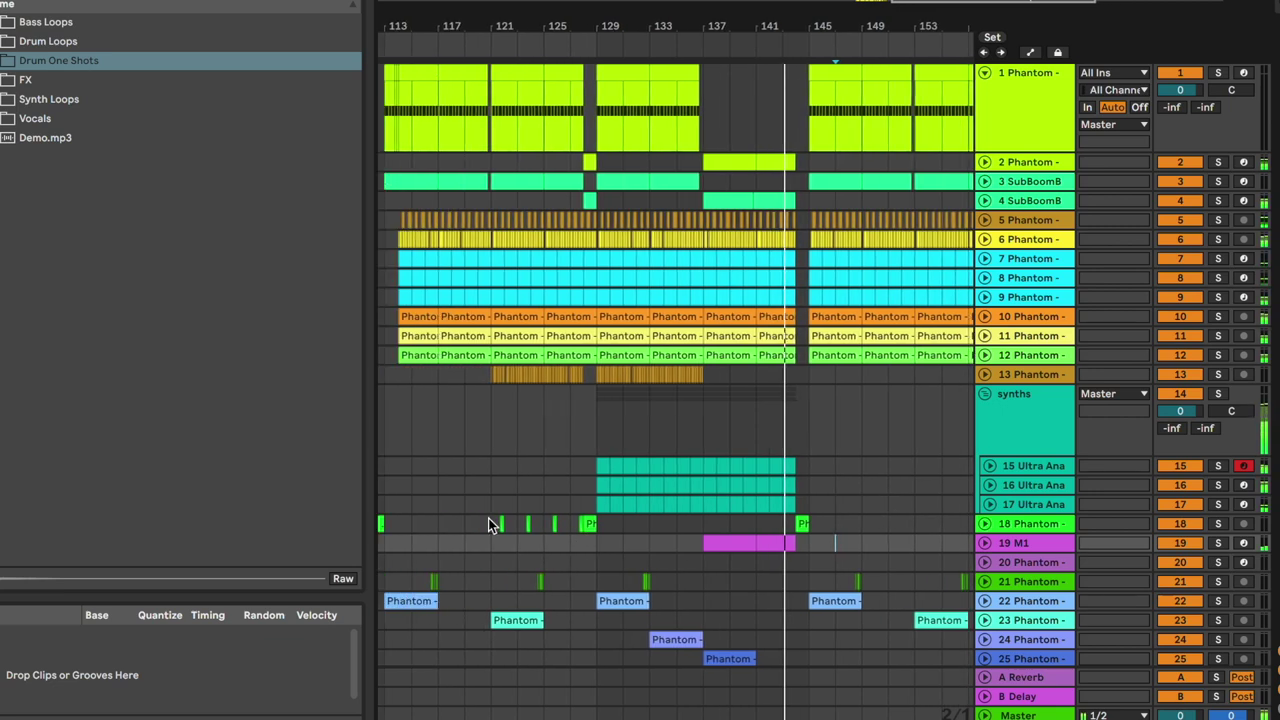
left_click_drag(490, 523, 595, 523)
left_click(893, 506)
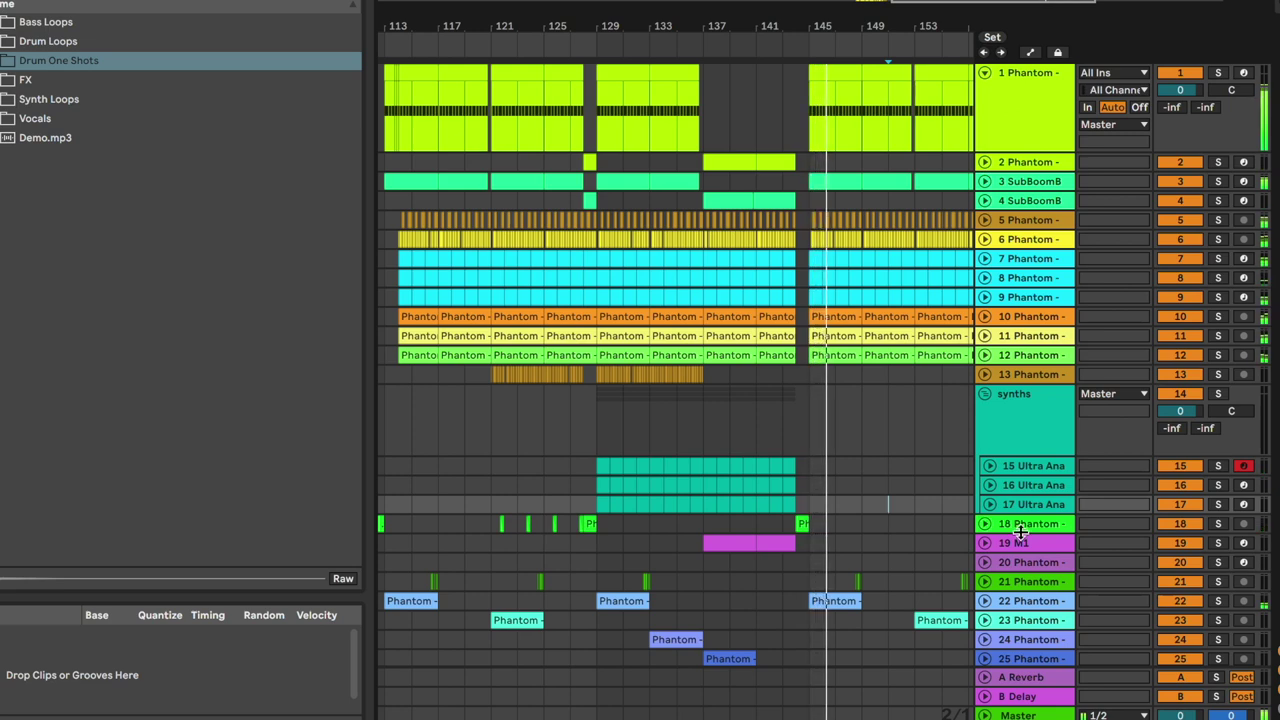
Expand track 18, copy its four-bar vocal loop clip and paste it twice, at bars 137 and 141.
left_click(984, 522)
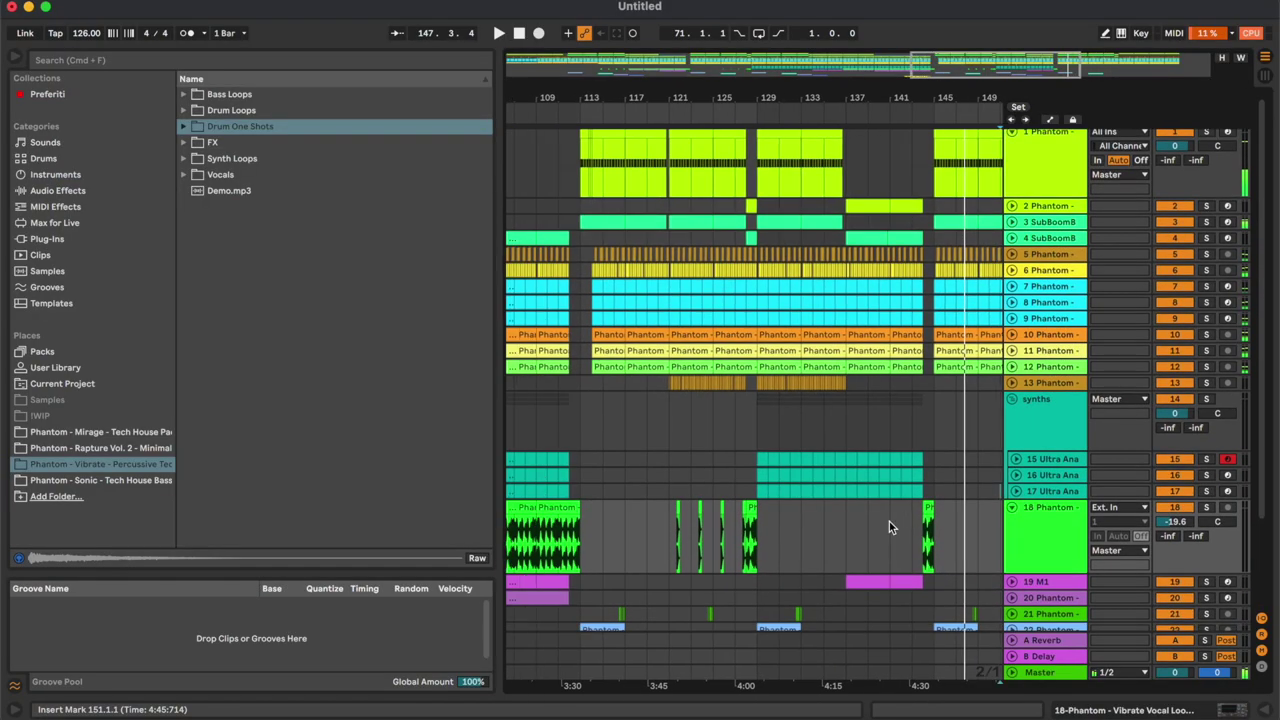
scroll(889, 521, "left", 3)
scroll(889, 521, "down", 1)
left_click(634, 487)
left_click(922, 489)
key("super+v")
key("super+v")
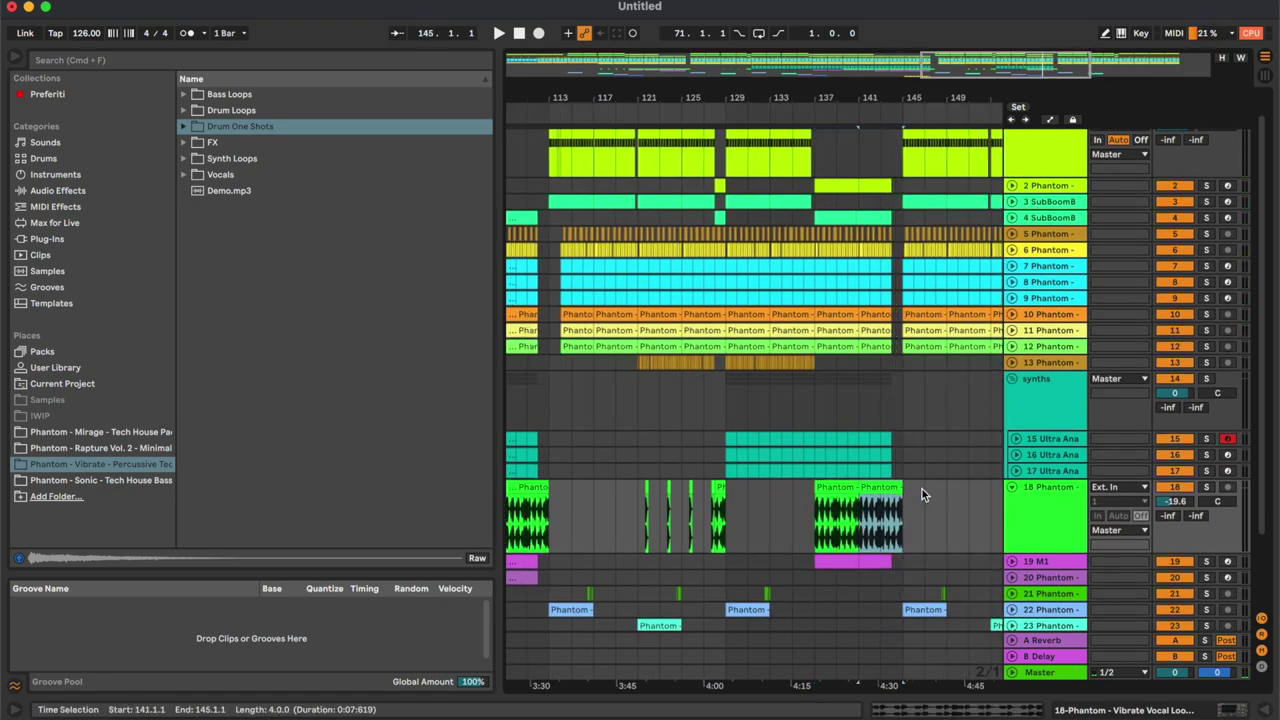
Show the Auto Filter frequency automation of vocal track 18 and shape a dip at bar 137 that rises again toward bar 145.
double_click(1041, 534)
key("a")
left_click(1046, 408)
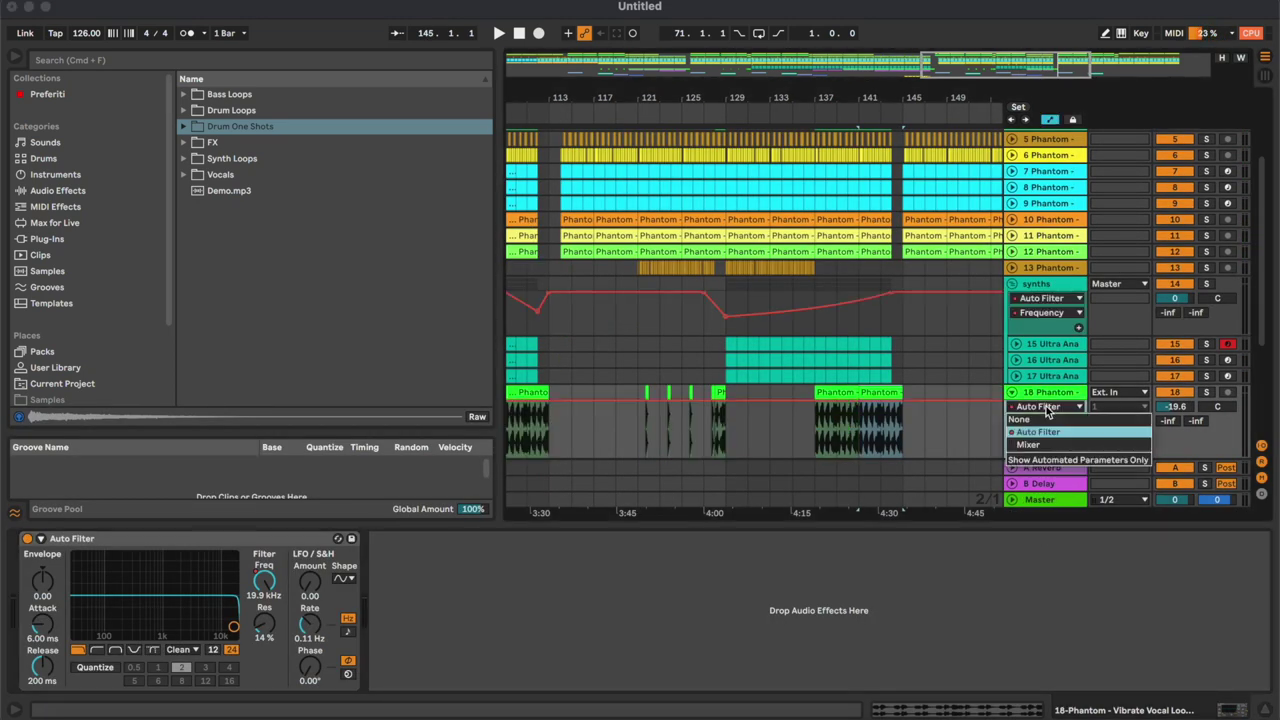
left_click(1044, 433)
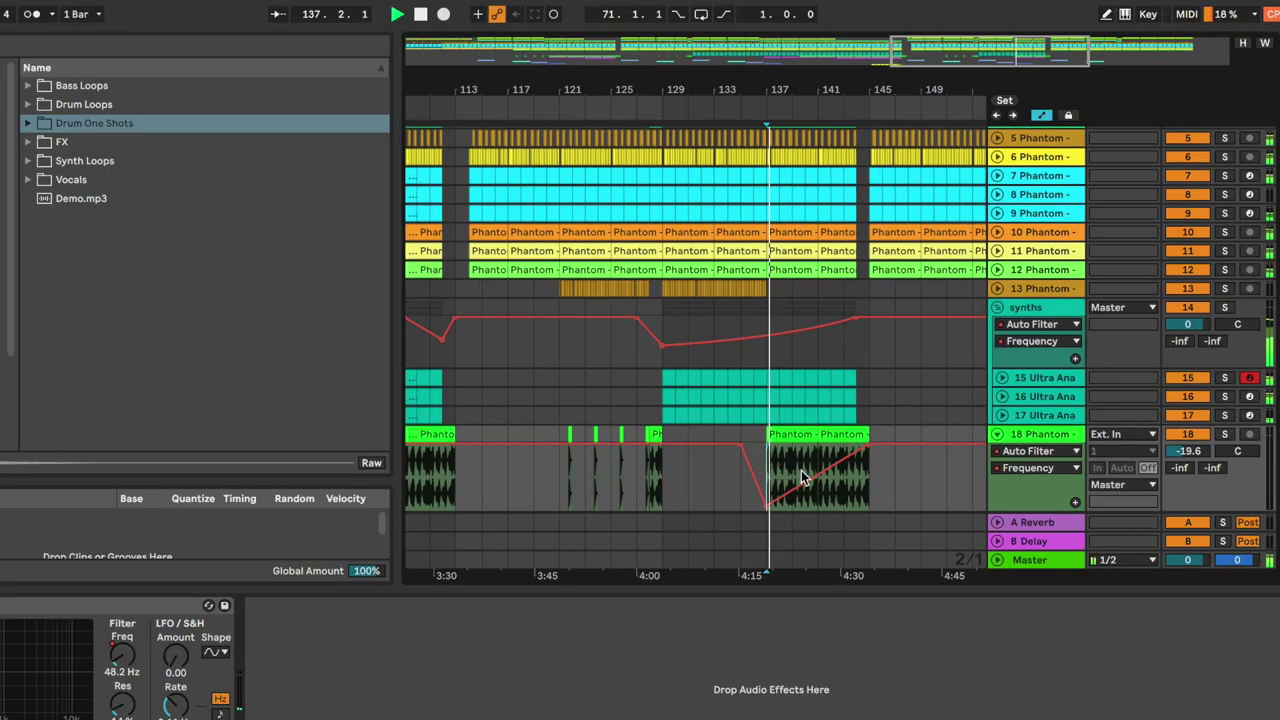
Bring track 18's filter rise to its peak at bar 144 and bend the ramp from bar 137 into an upward curve.
key("plus")
key("plus")
key("plus")
scroll(829, 480, "right", 4)
scroll(829, 480, "down", 2)
scroll(887, 455, "right", 3)
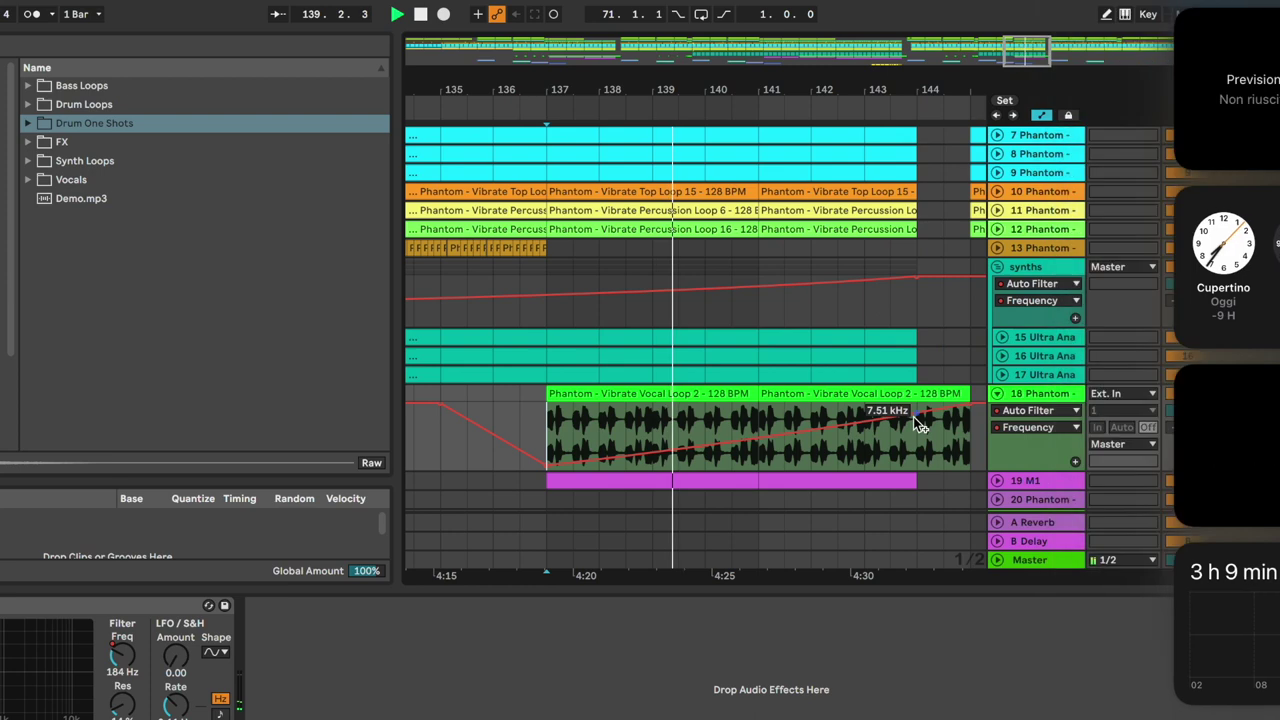
left_click_drag(917, 413, 917, 402)
left_click_drag(797, 424, 797, 437)
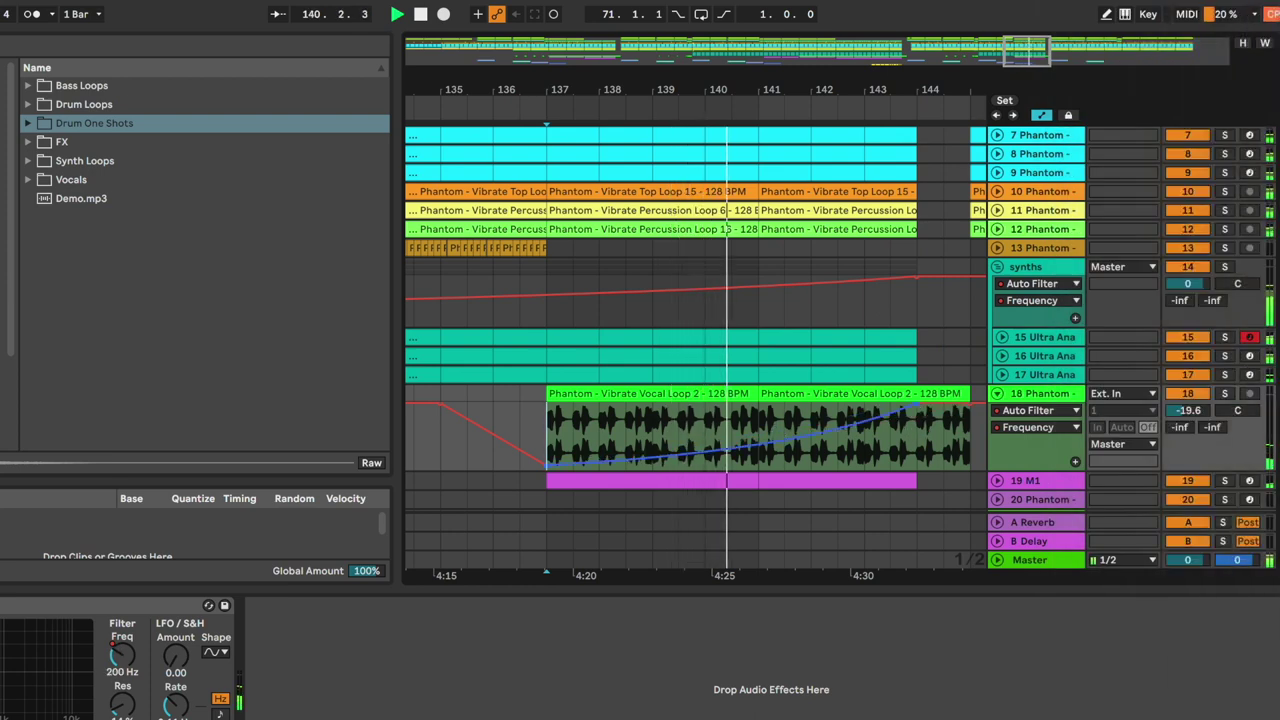
Hide the device view, fold track 18 and turn off the automation display in the arrangement.
key("super+alt+l")
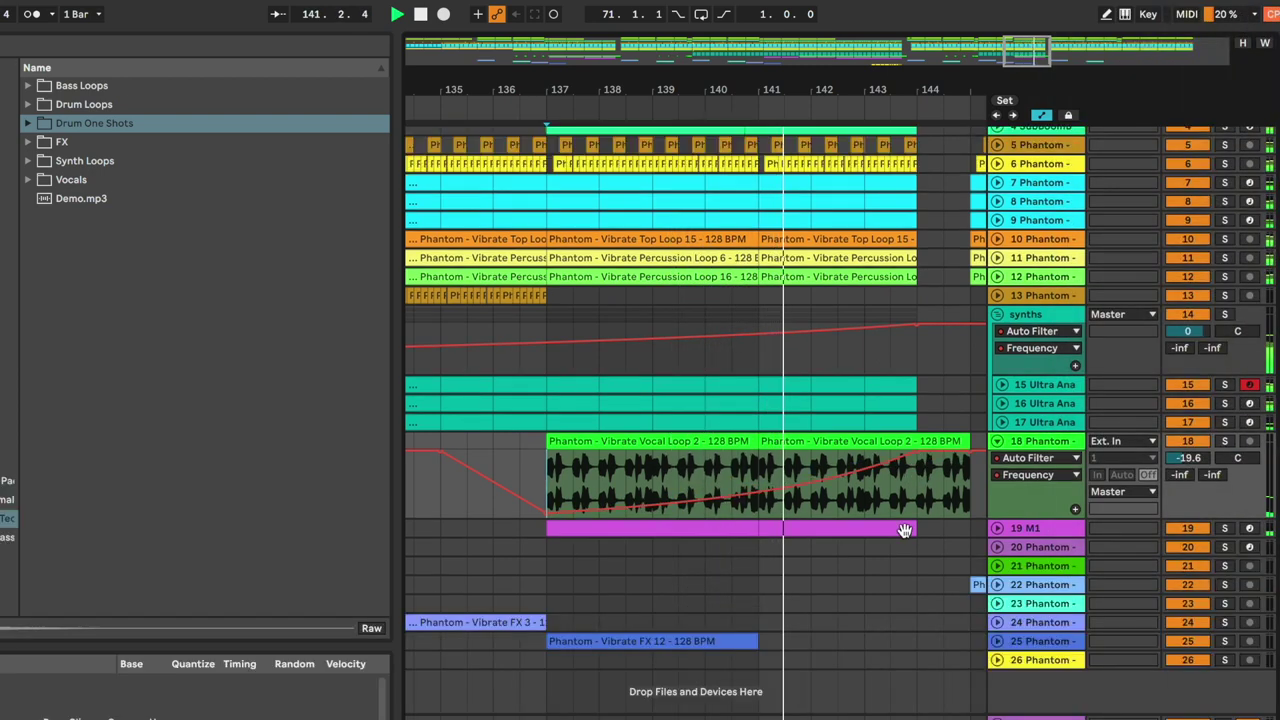
key("minus")
key("minus")
key("minus")
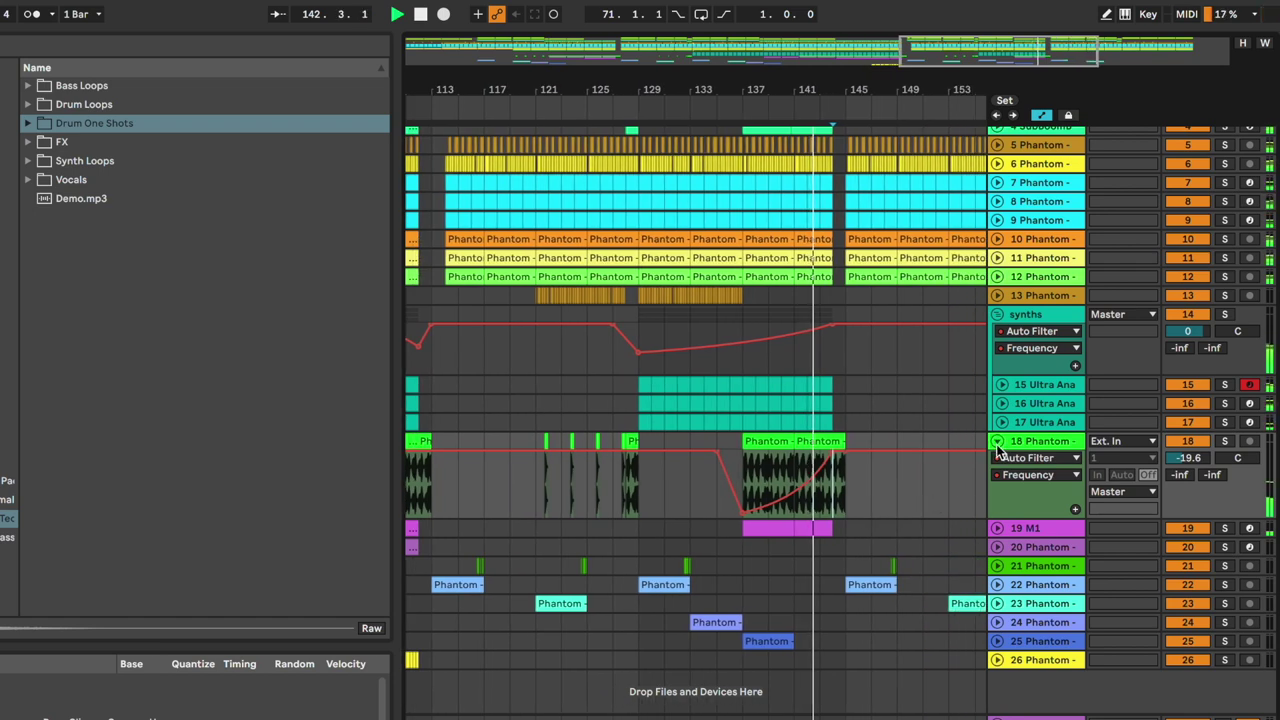
left_click(997, 443)
key("a")
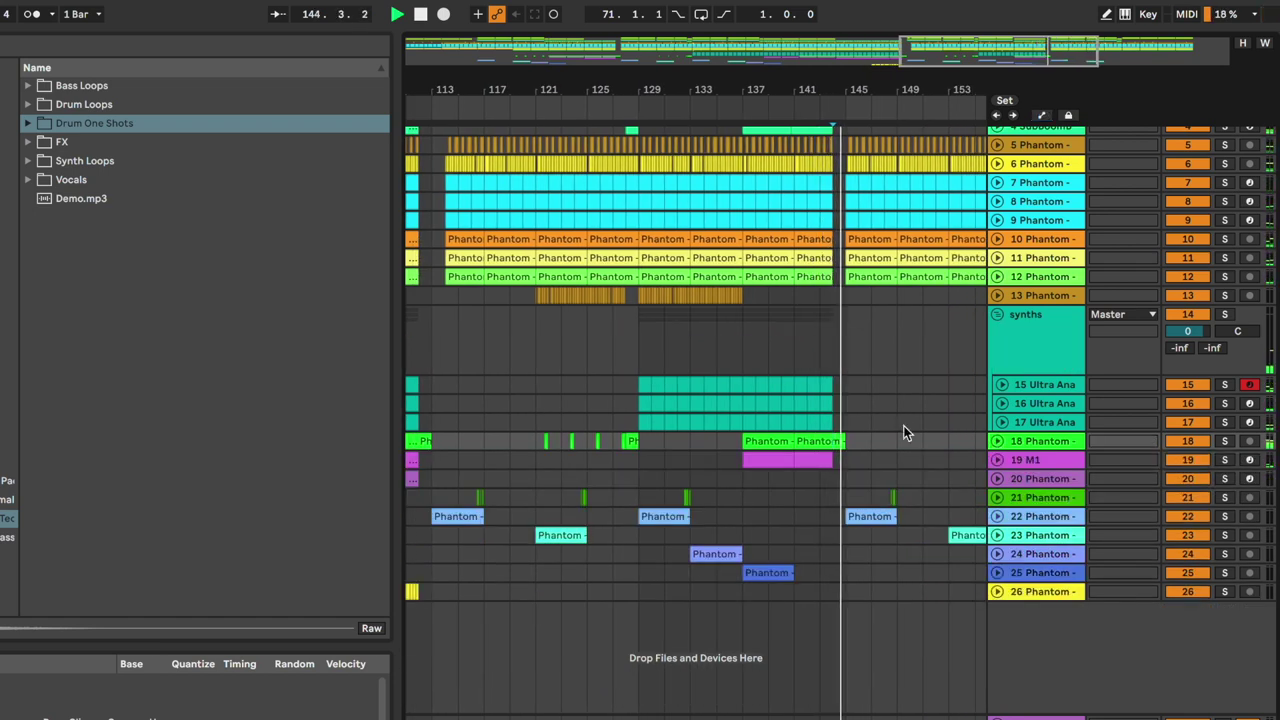
key("minus")
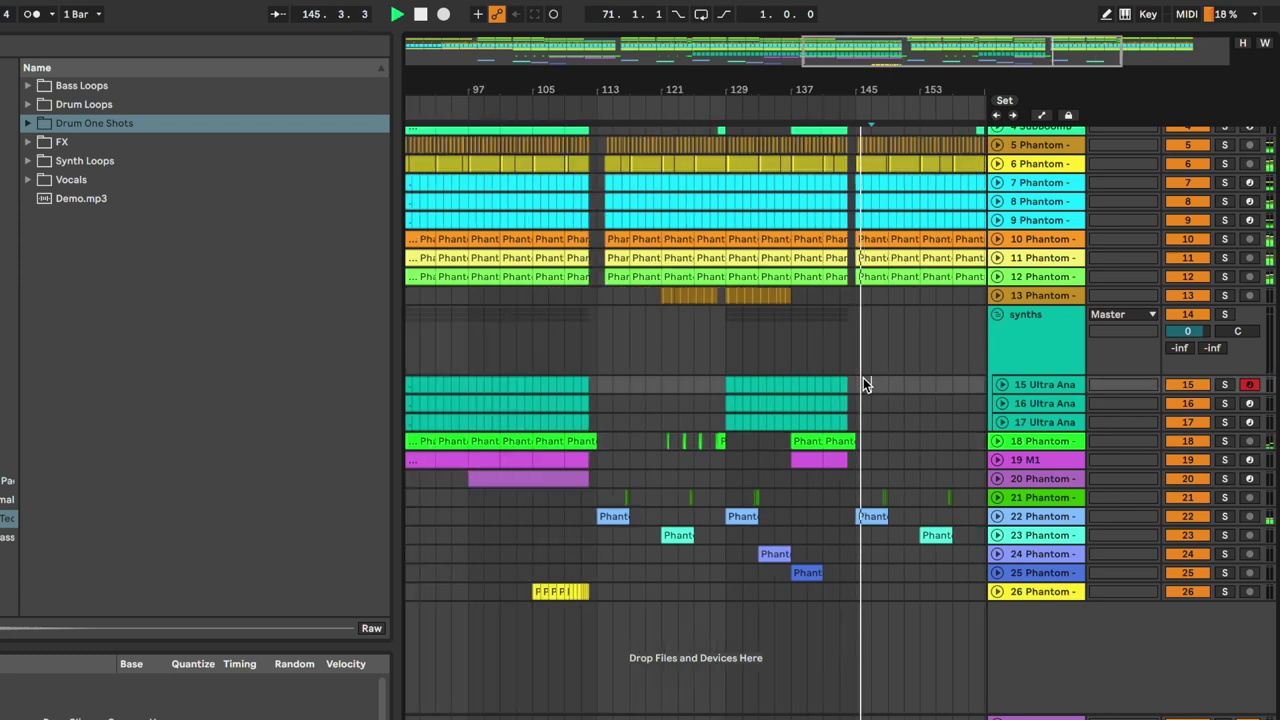
Copy the FX clips on tracks 24 and 25 from bars 133–141 so the copies start at bar 157.
scroll(863, 377, "up", 5)
left_click(1050, 177)
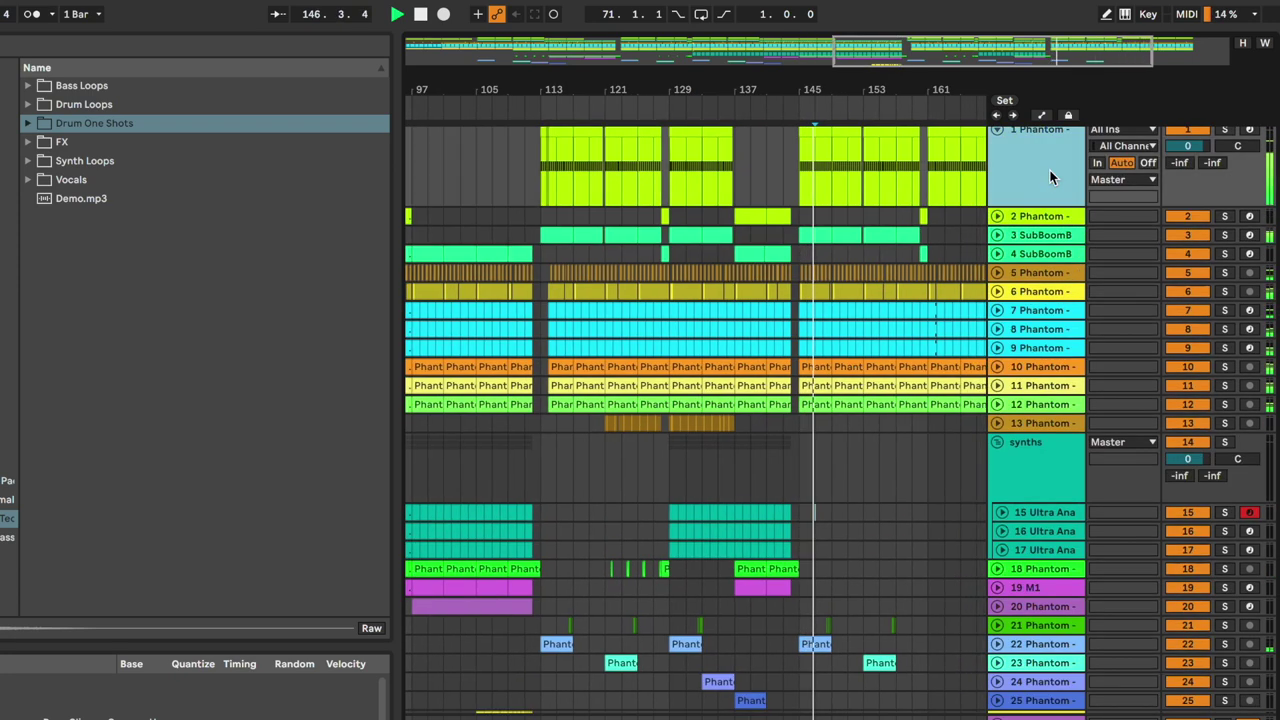
scroll(859, 510, "down", 3)
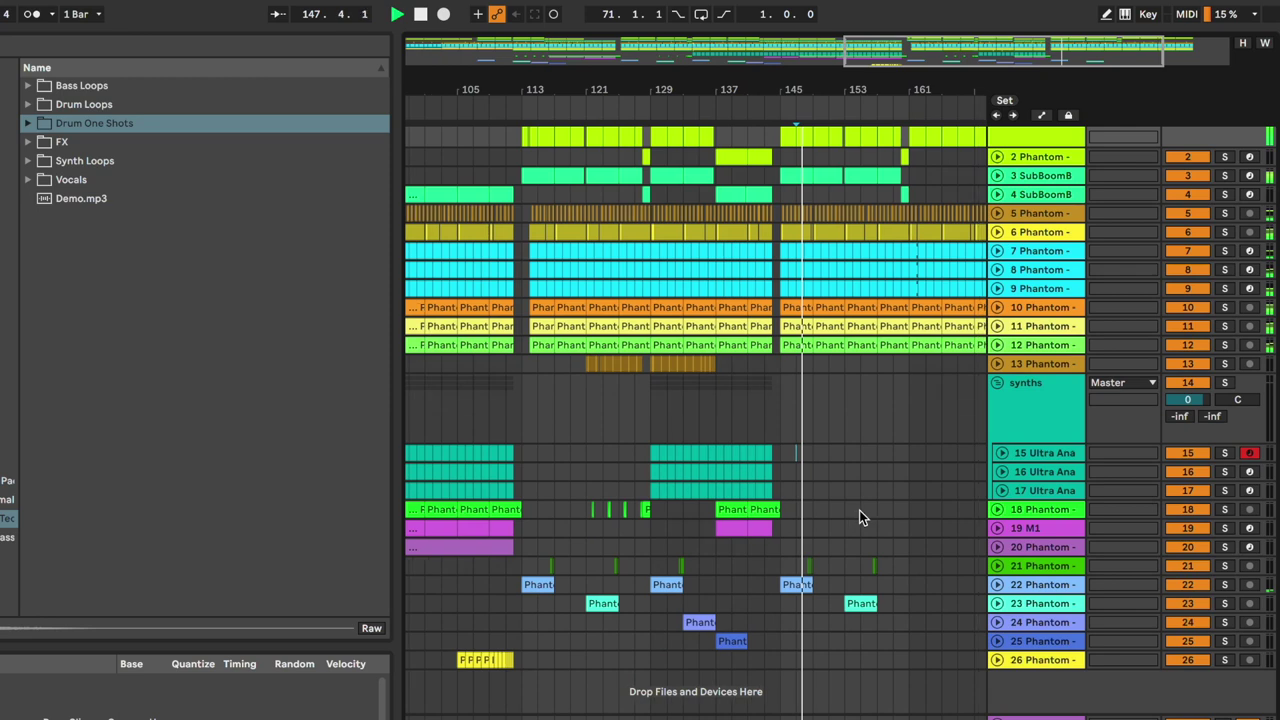
left_click(698, 622)
left_click(724, 641, "shift")
left_click_drag(724, 641, 918, 641)
Fold kick track 1 so the full list of tracks fits in the arrangement.
scroll(906, 506, "up", 3)
left_click(1045, 174)
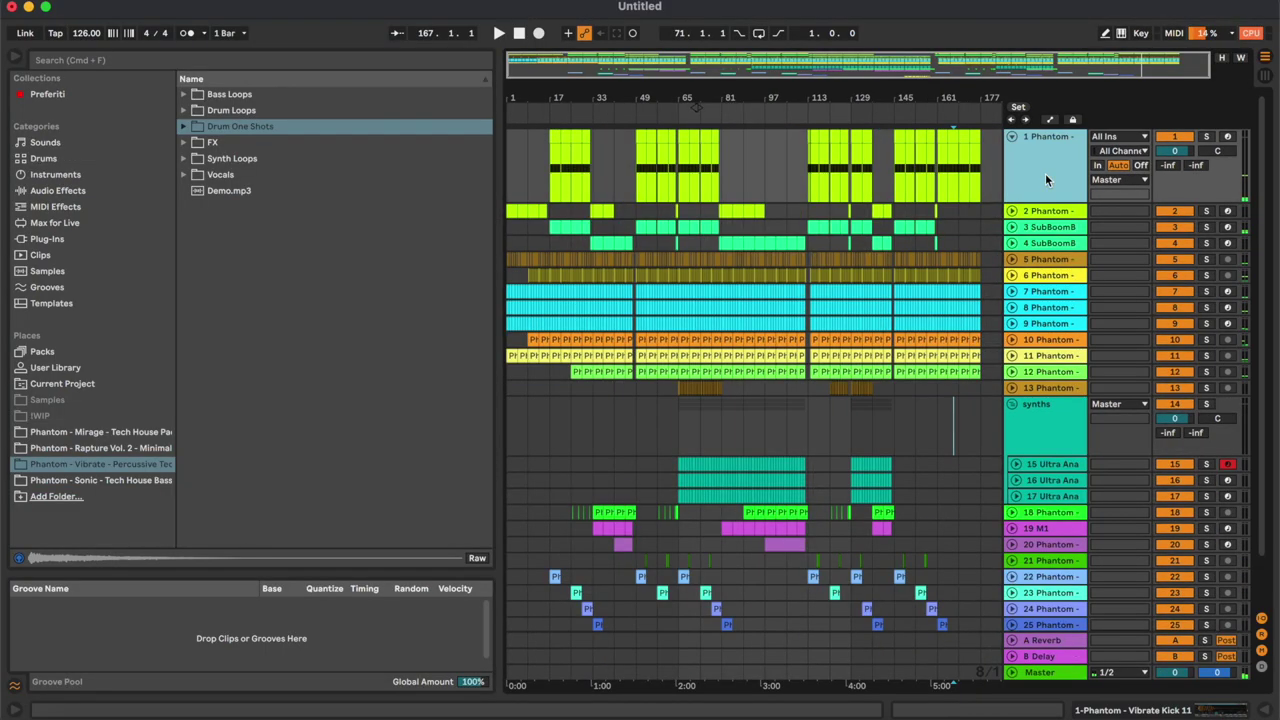
key("u")
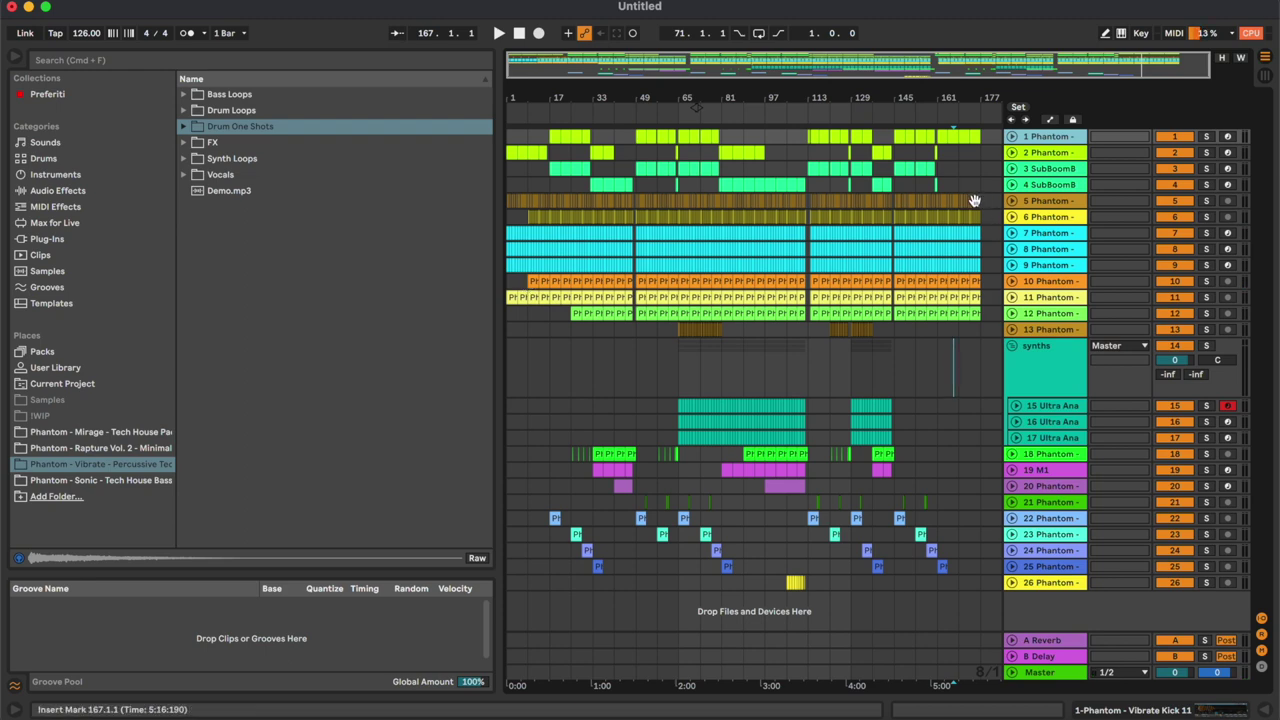
Delete the clips on tracks 6 and 10 from bar 169 to 177 and those on track 12 from bar 153 to the end.
left_click(961, 217)
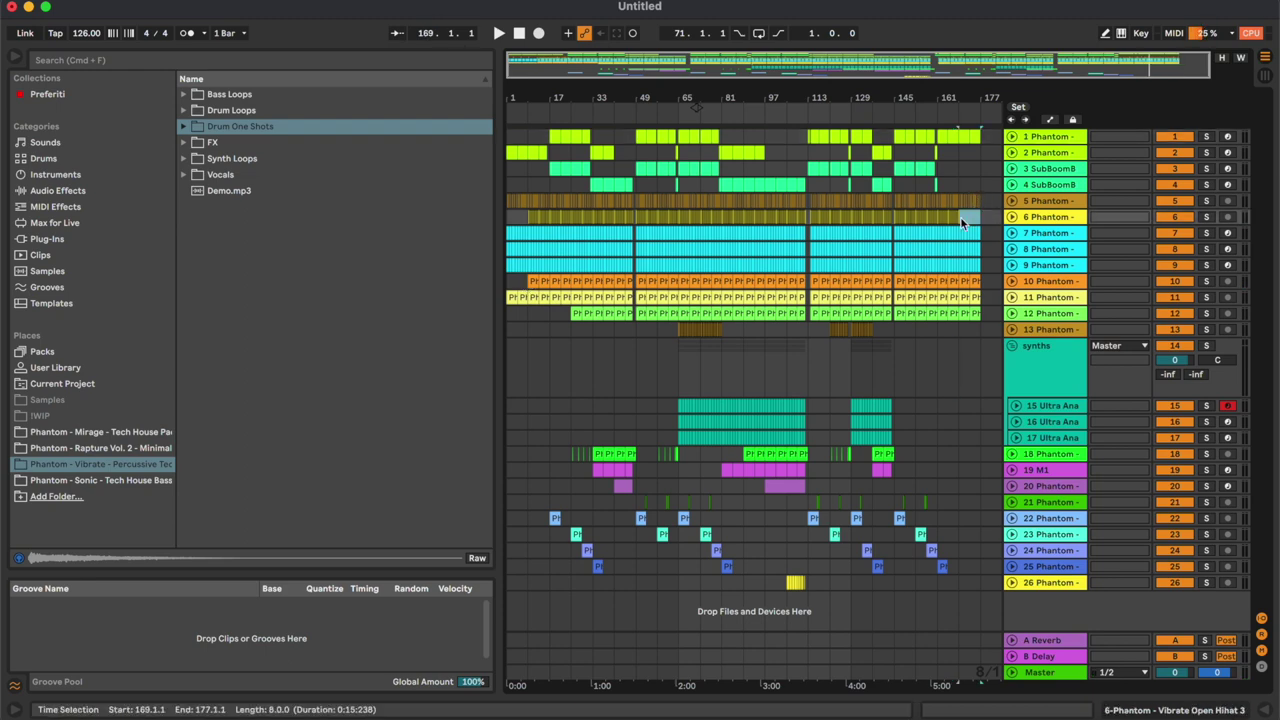
left_click(960, 281)
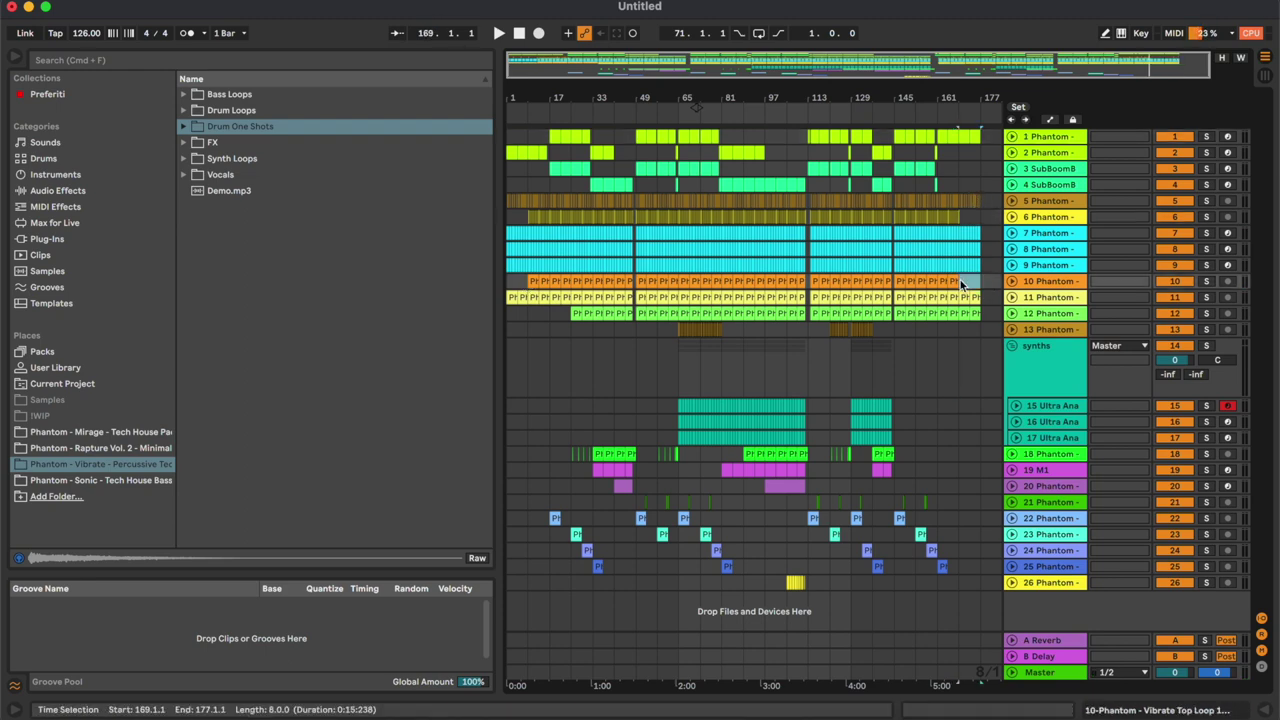
left_click(922, 316)
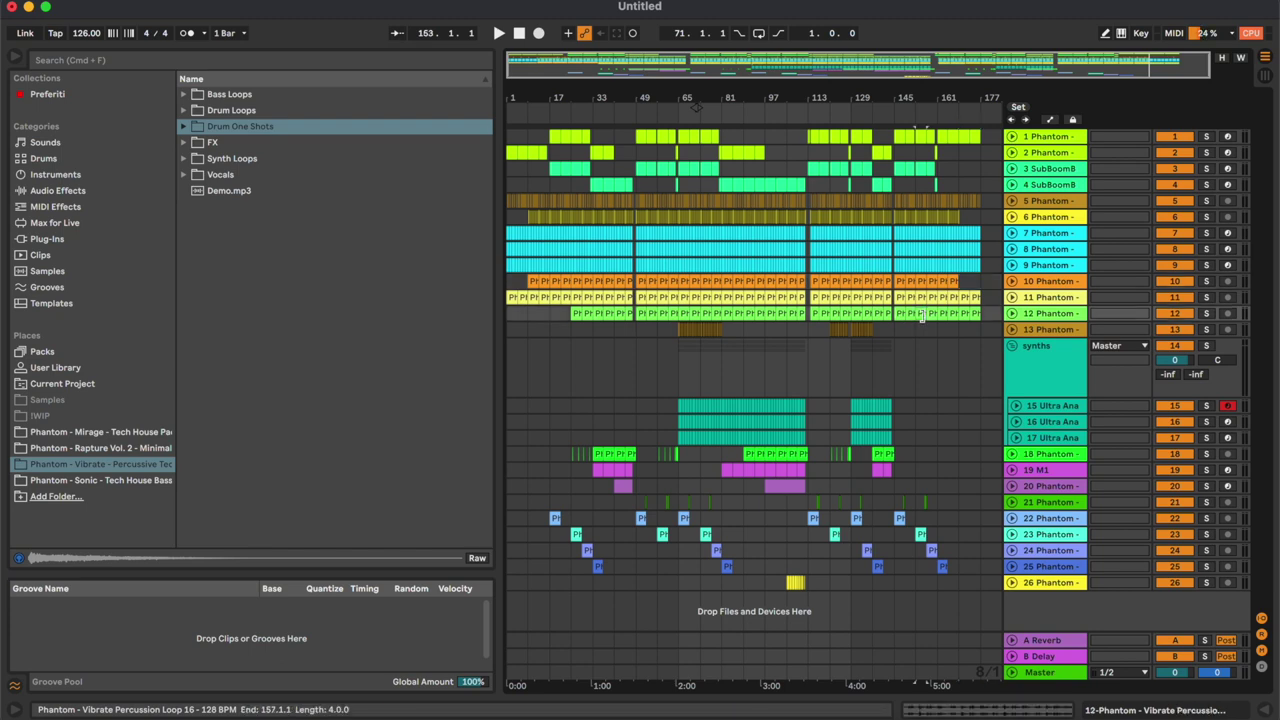
left_click_drag(922, 316, 975, 314)
scroll(975, 314, "up", 5)
key("Delete")
Audition the thinned-out ending from bar 151 and review the whole arrangement.
left_click(844, 329)
key("space")
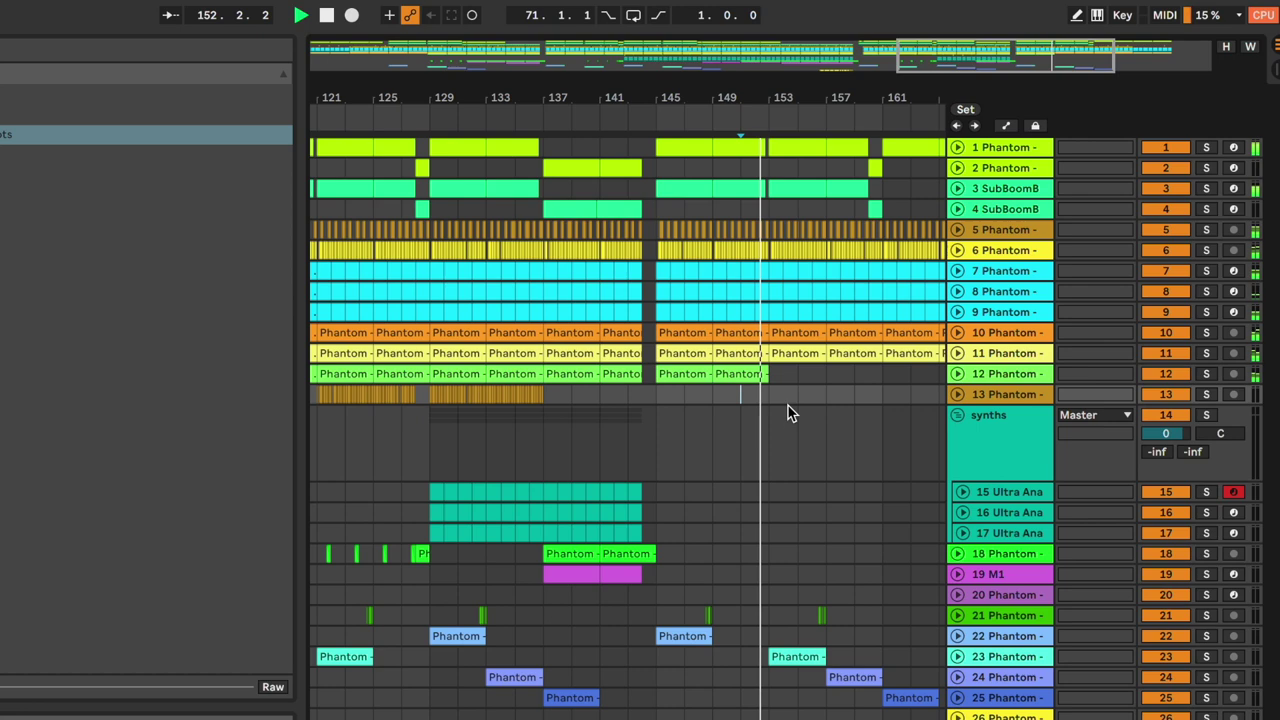
key("minus")
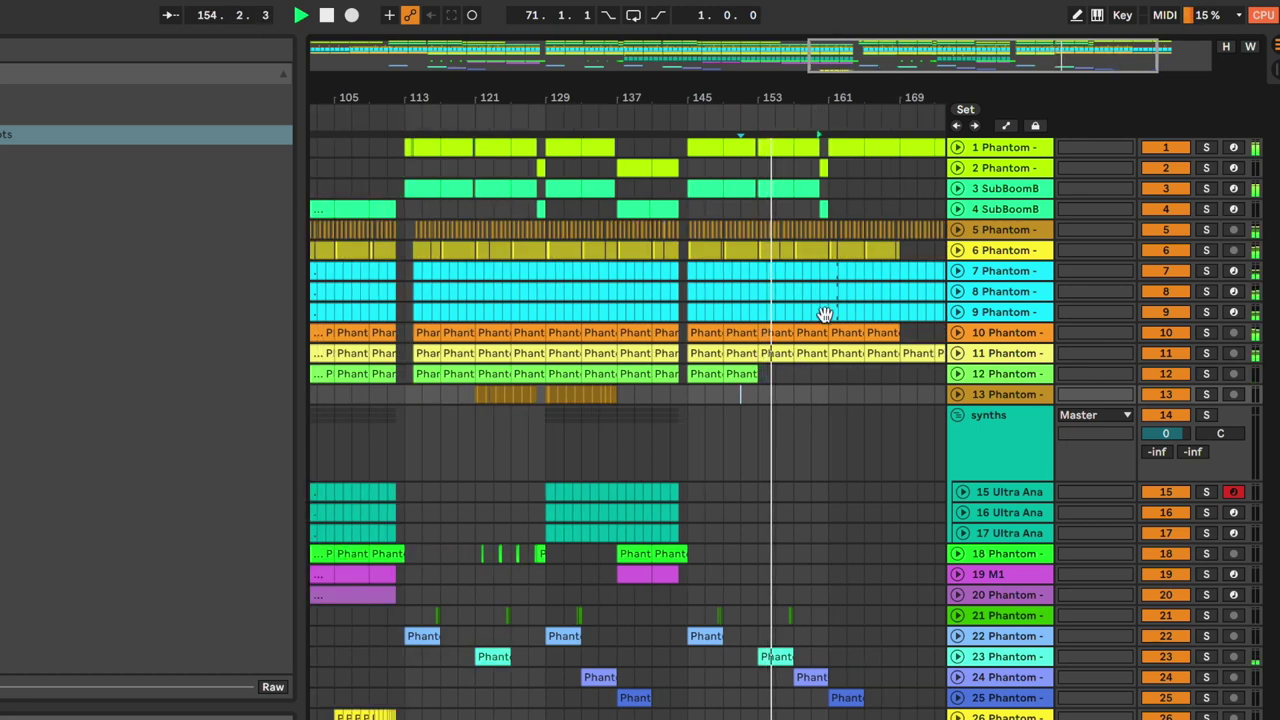
scroll(874, 588, "right", 2)
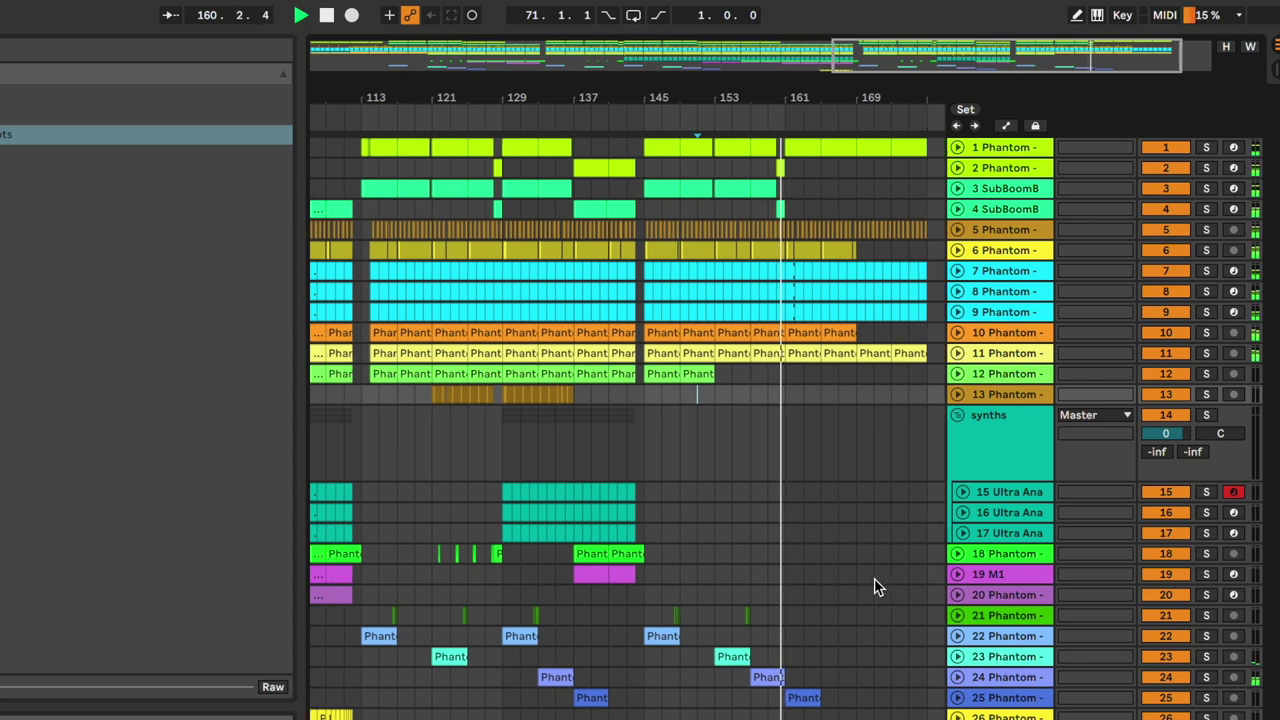
scroll(874, 588, "right", 2)
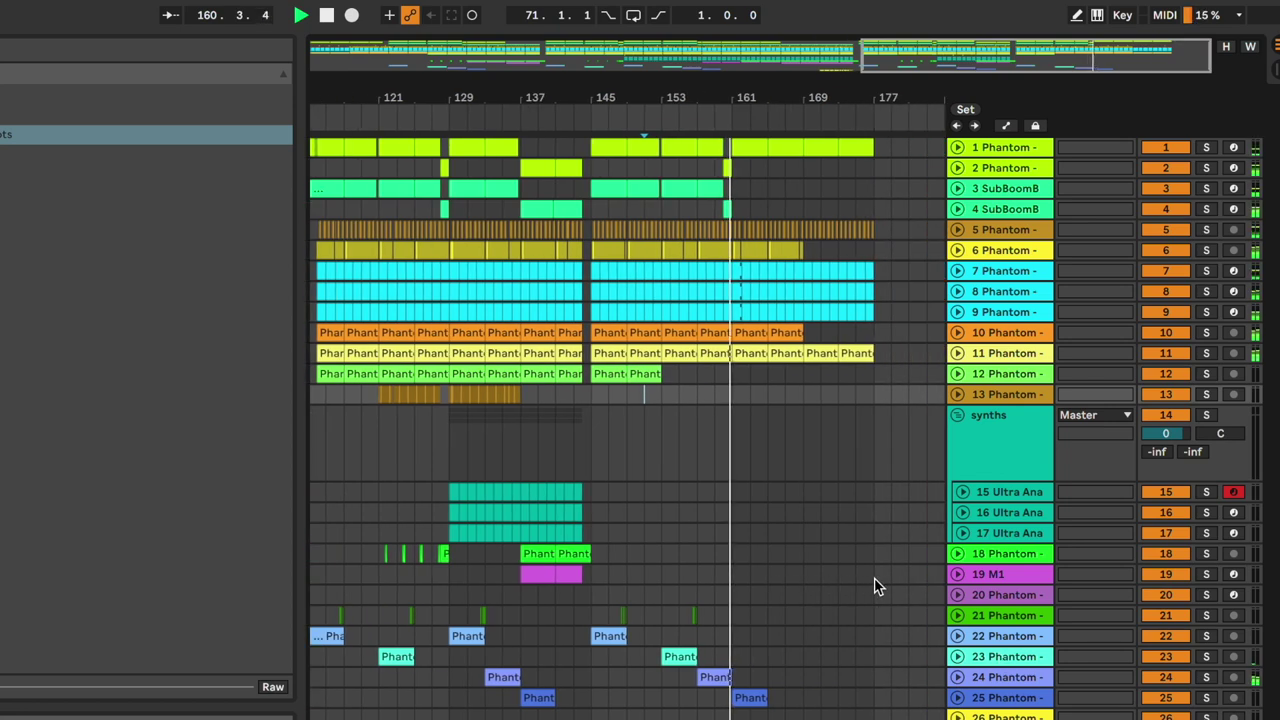
left_click(845, 460)
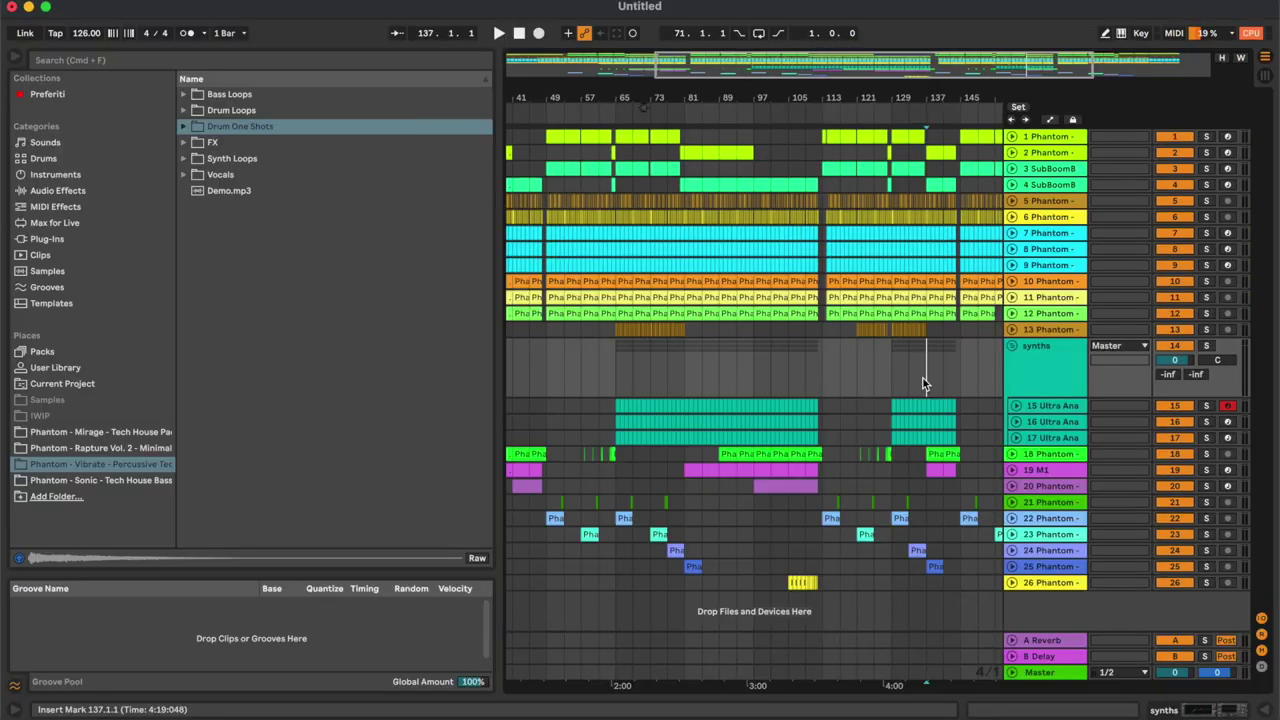
key("minus")
left_click(766, 374)
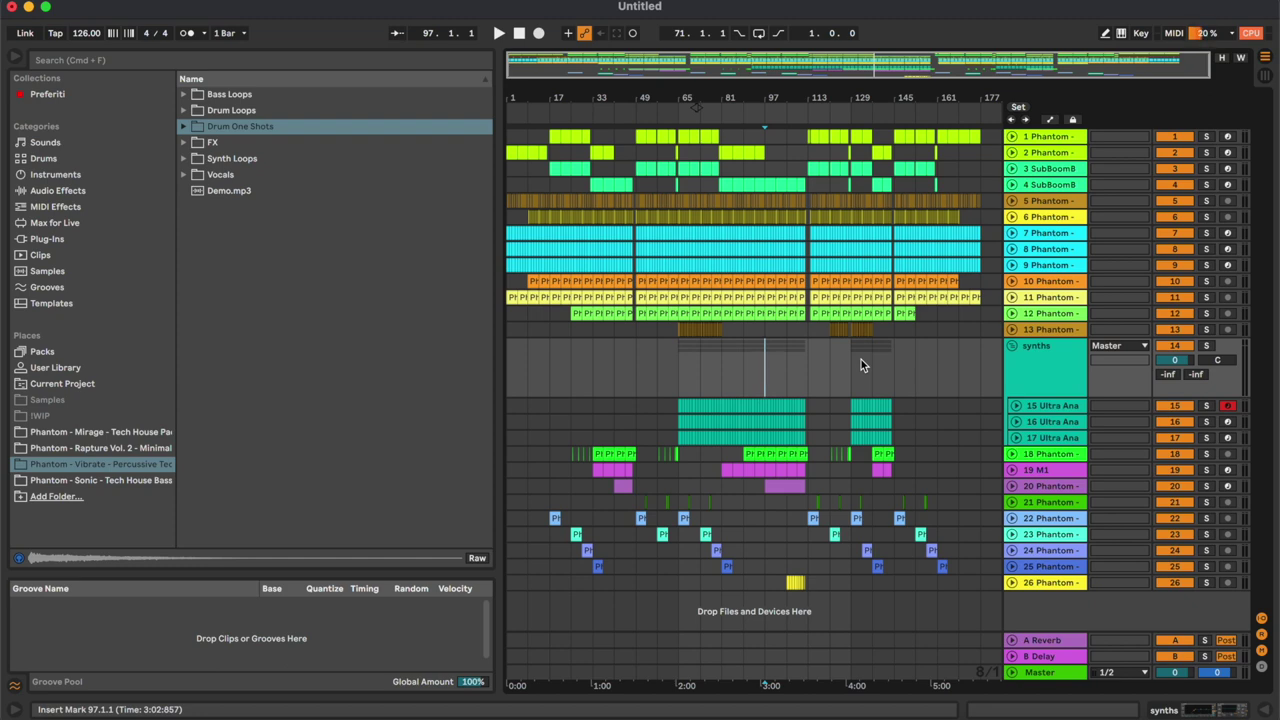
Group the two kick tracks, 1 and 2, and name the group kick.
left_click(1057, 152)
left_click(1057, 138, "shift")
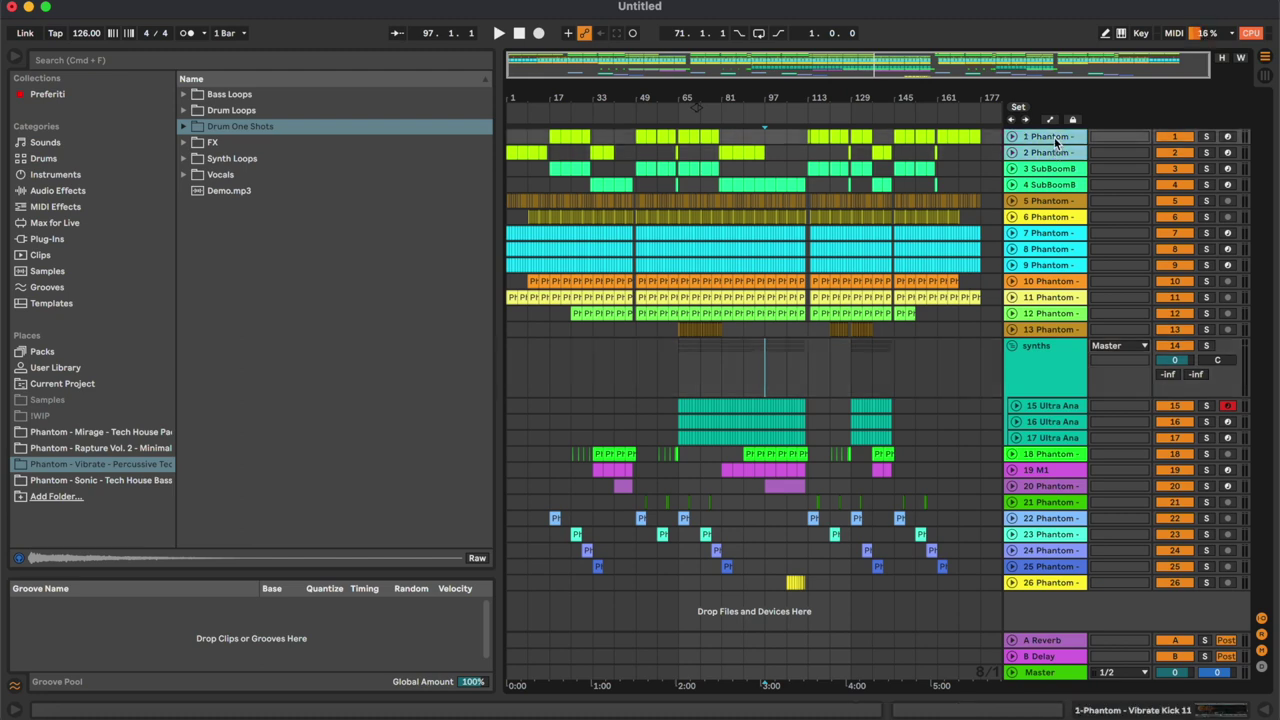
key("super+g")
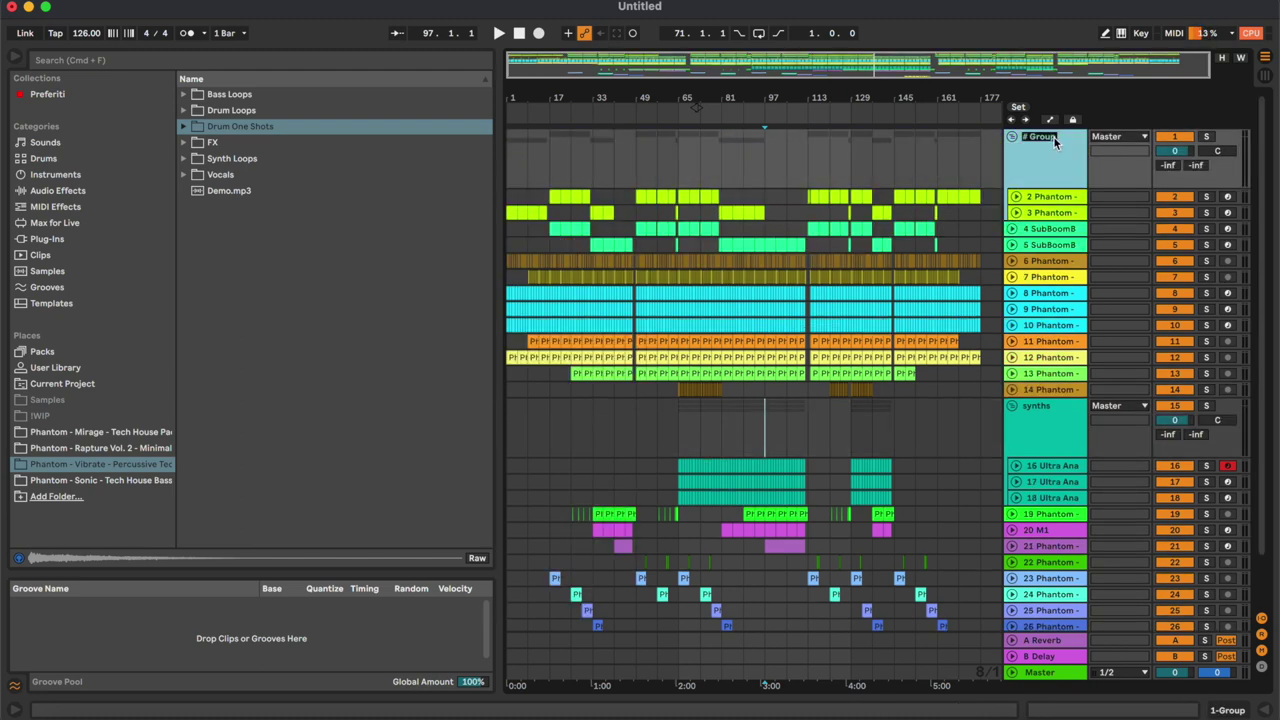
Group the two SubBoomBass tracks and name the group bass.
left_click(1040, 229)
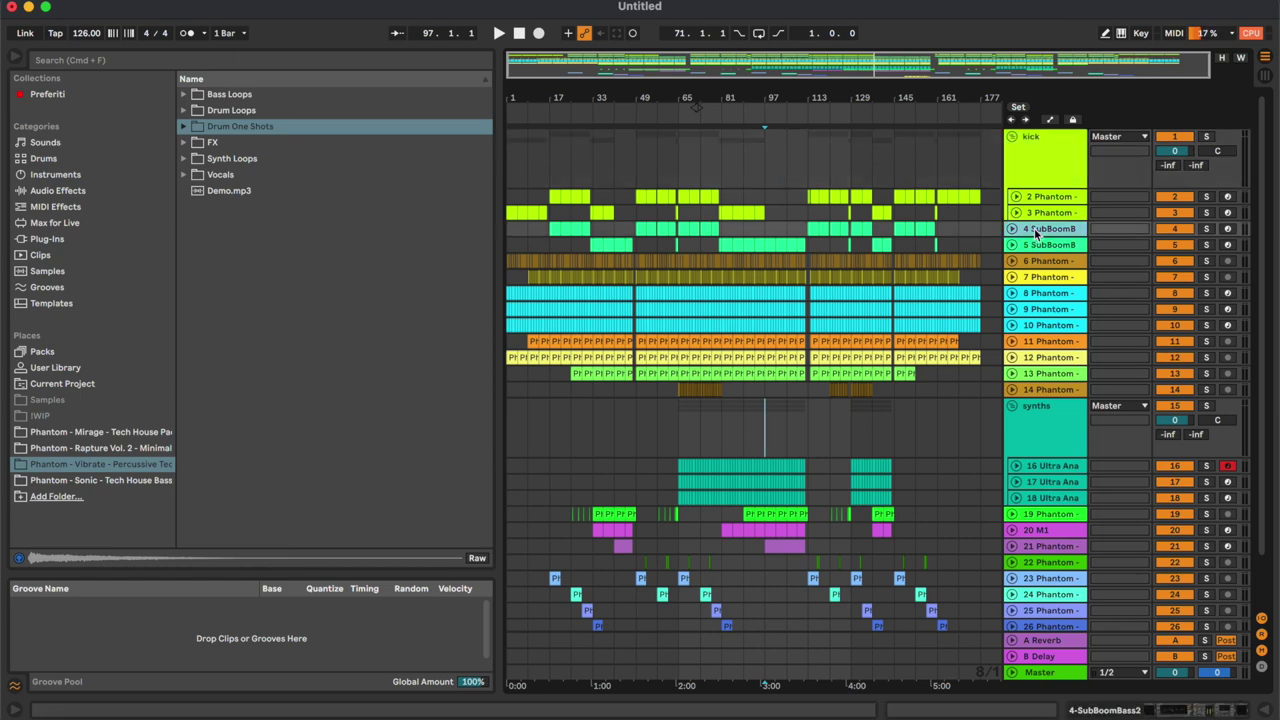
left_click(1037, 244, "shift")
key("super+g")
type("bass")
key("Return")
Solo the kick and bass groups together and audition them from around bar 113.
double_click(1050, 183)
left_click(851, 166)
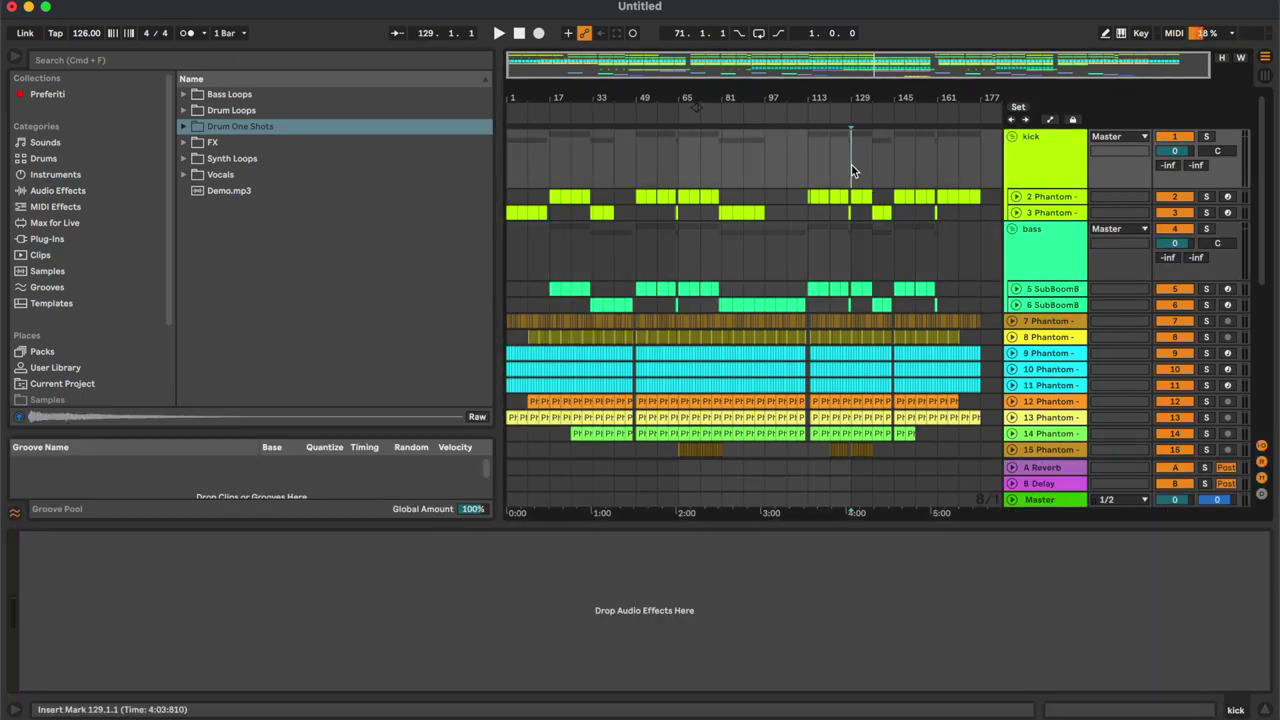
scroll(851, 166, "up", 5)
scroll(851, 166, "right", 1)
key("s")
key("space")
left_click(527, 127)
left_click(1240, 272)
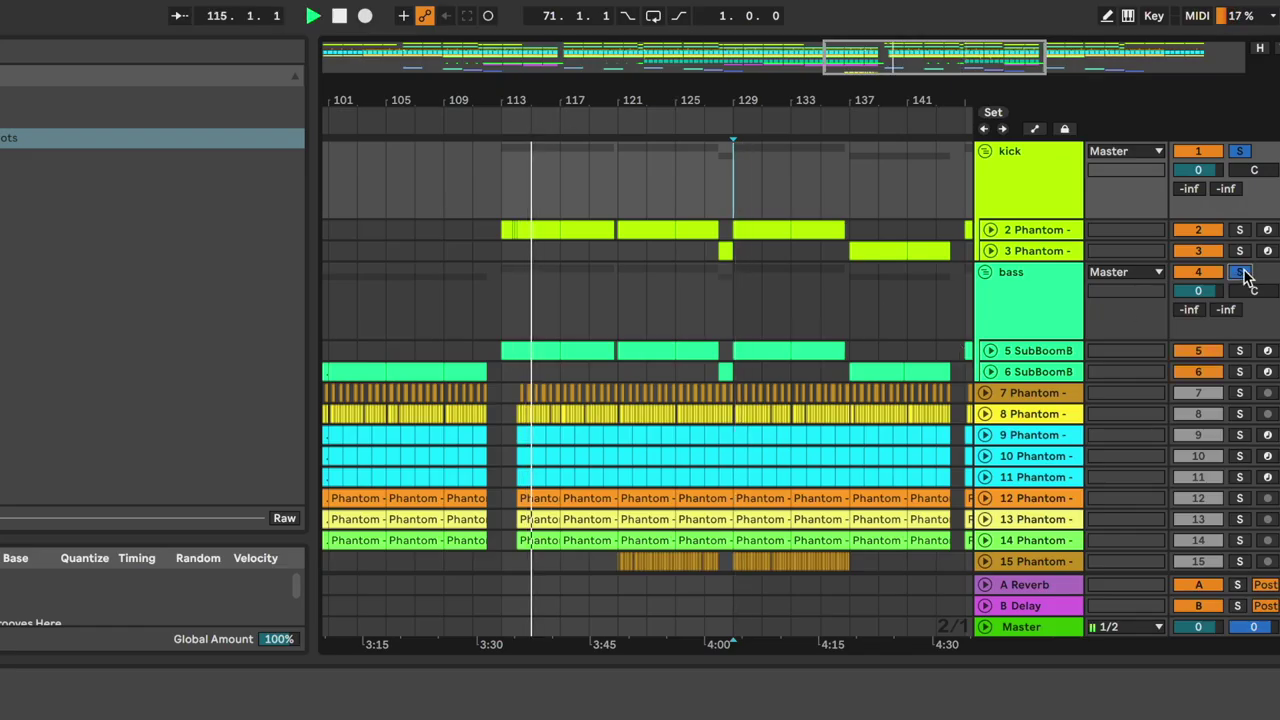
Clear the group solos, show kick track 2's devices, solo that track and set the playback position to bar 117.
key("s")
left_click(1013, 198)
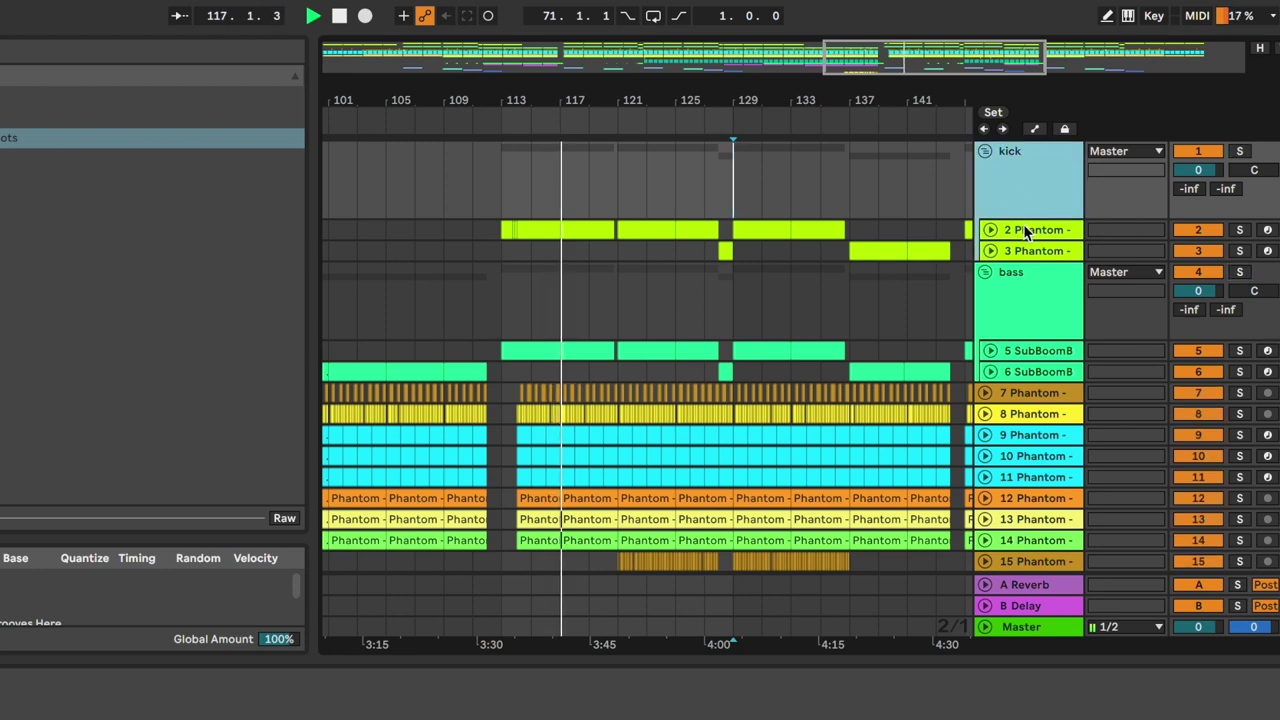
double_click(1024, 228)
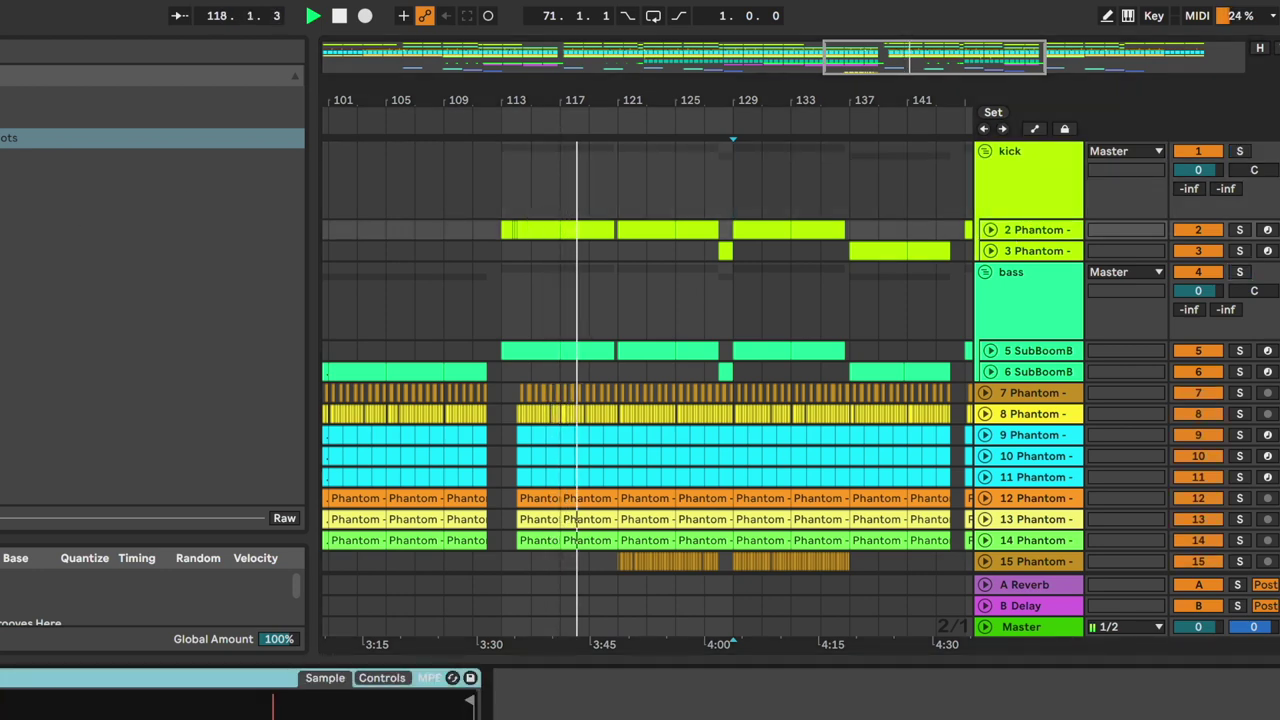
key("s")
key("space")
left_click(559, 186)
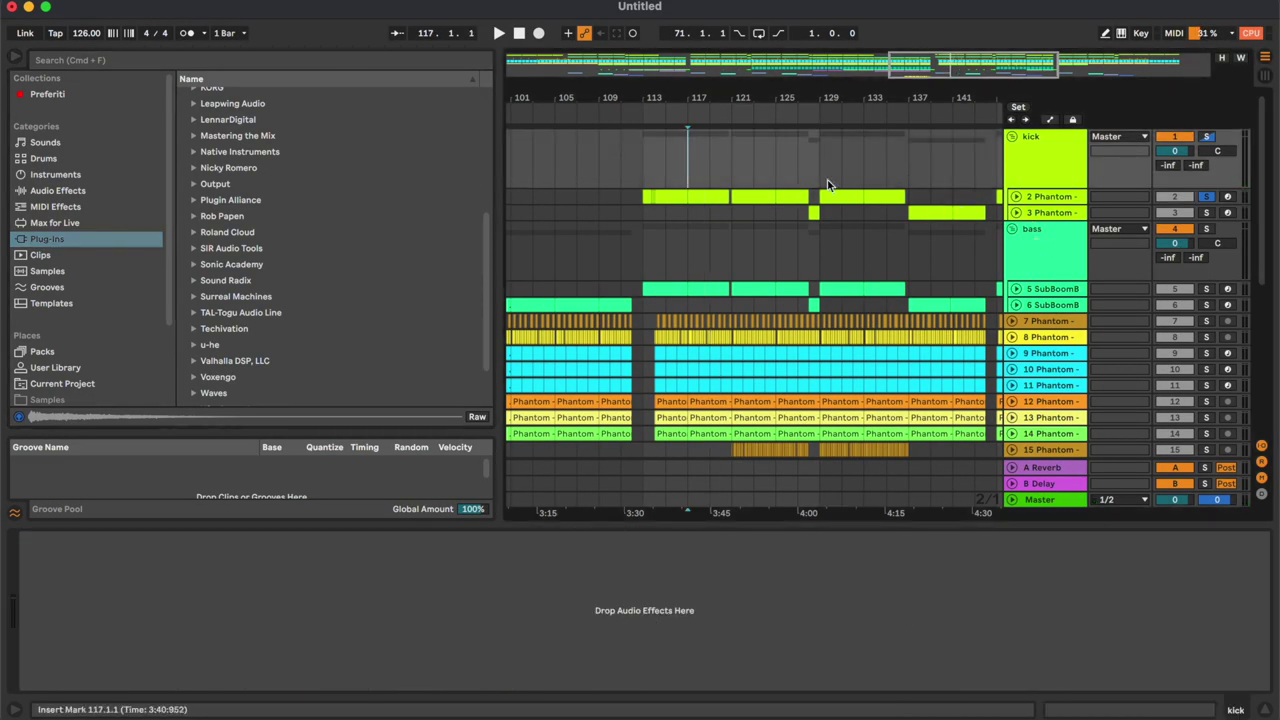
Solo the bass group and play it from bar 117 with the device chain of SubBoomBass track 5 displayed.
left_click(1056, 241)
key("s")
scroll(1056, 241, "down", 1)
left_click(690, 227)
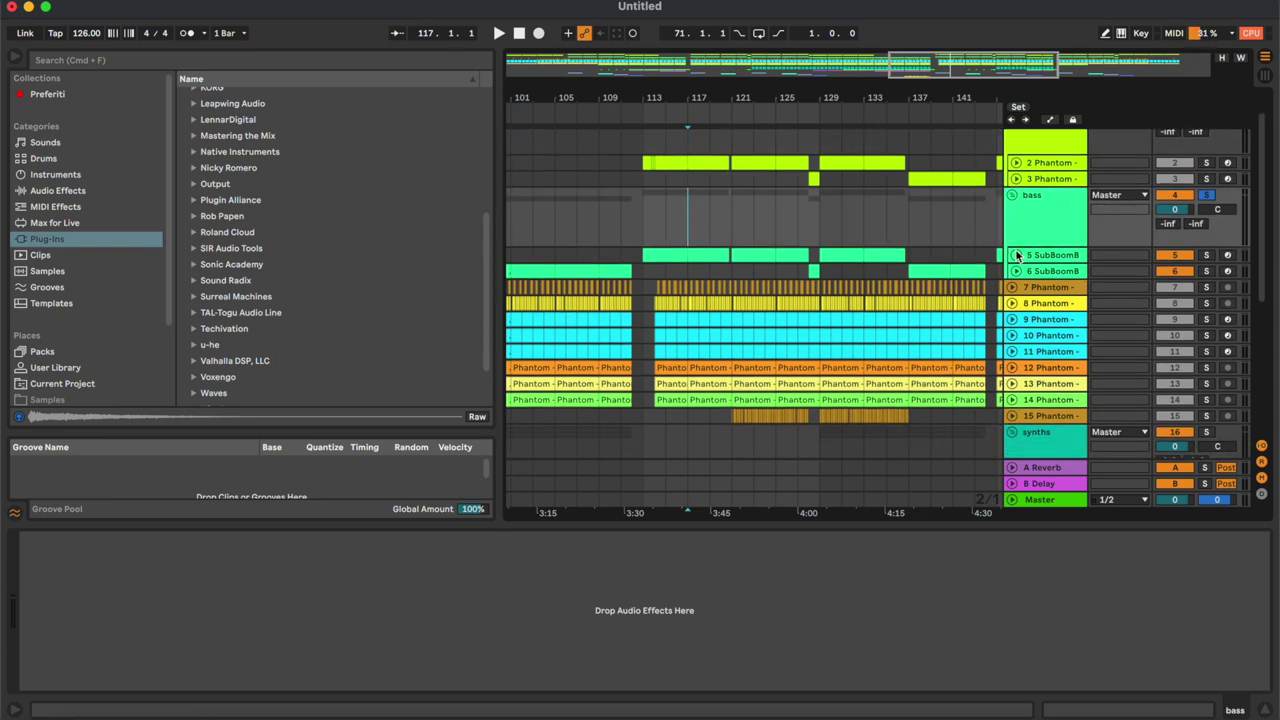
left_click(1017, 255)
key("space")
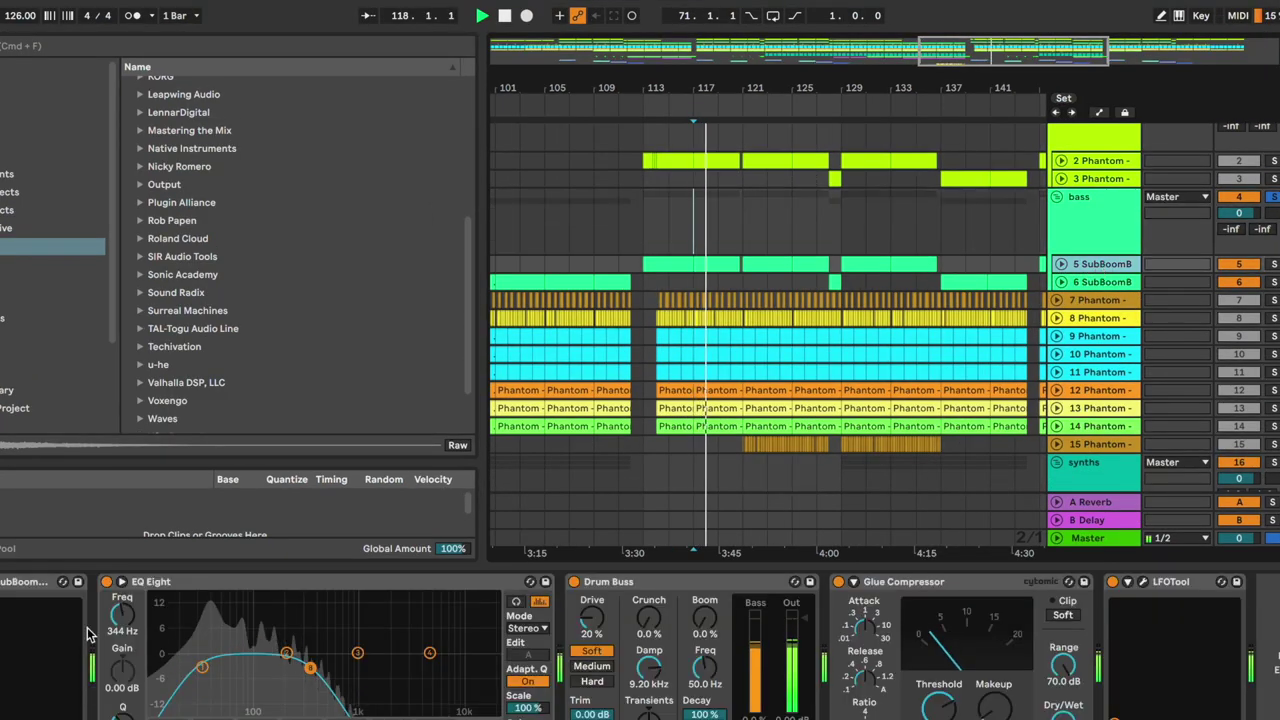
Examine the SubBoomBass2 synth settings on track 5, unfold the track and close the synth window.
left_click(1, 582)
left_click(1061, 263)
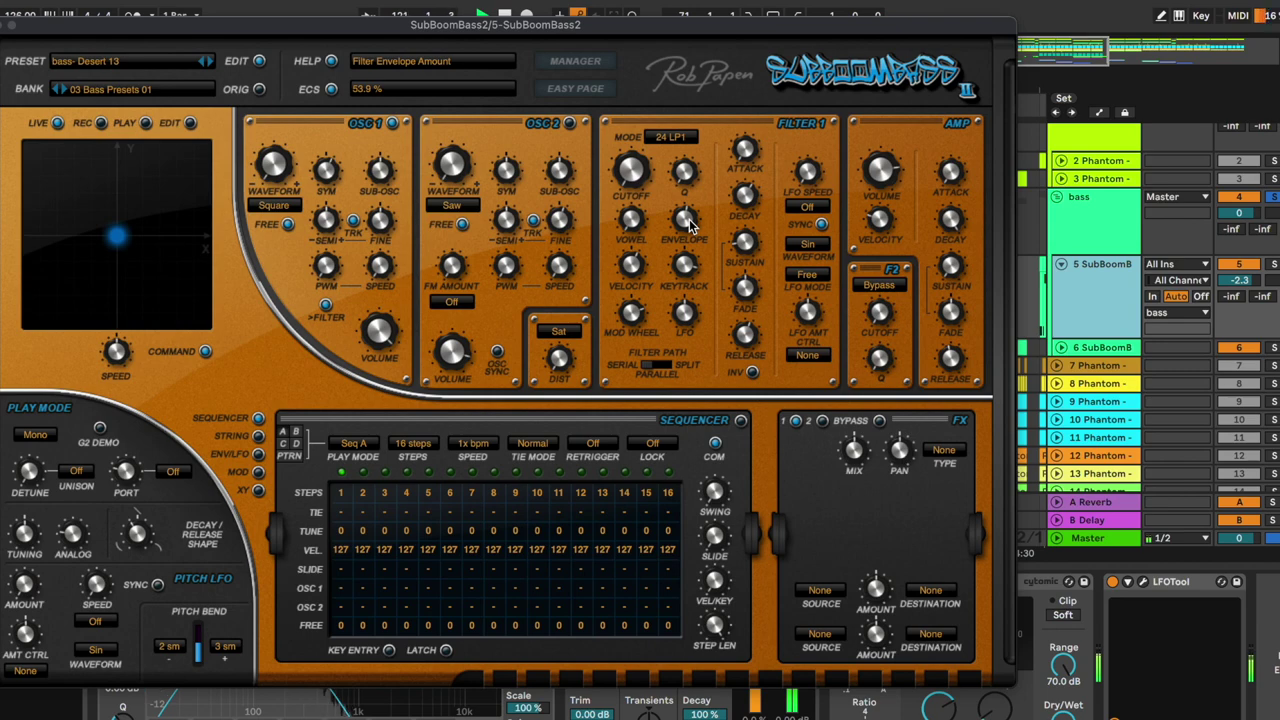
left_click(0, 25)
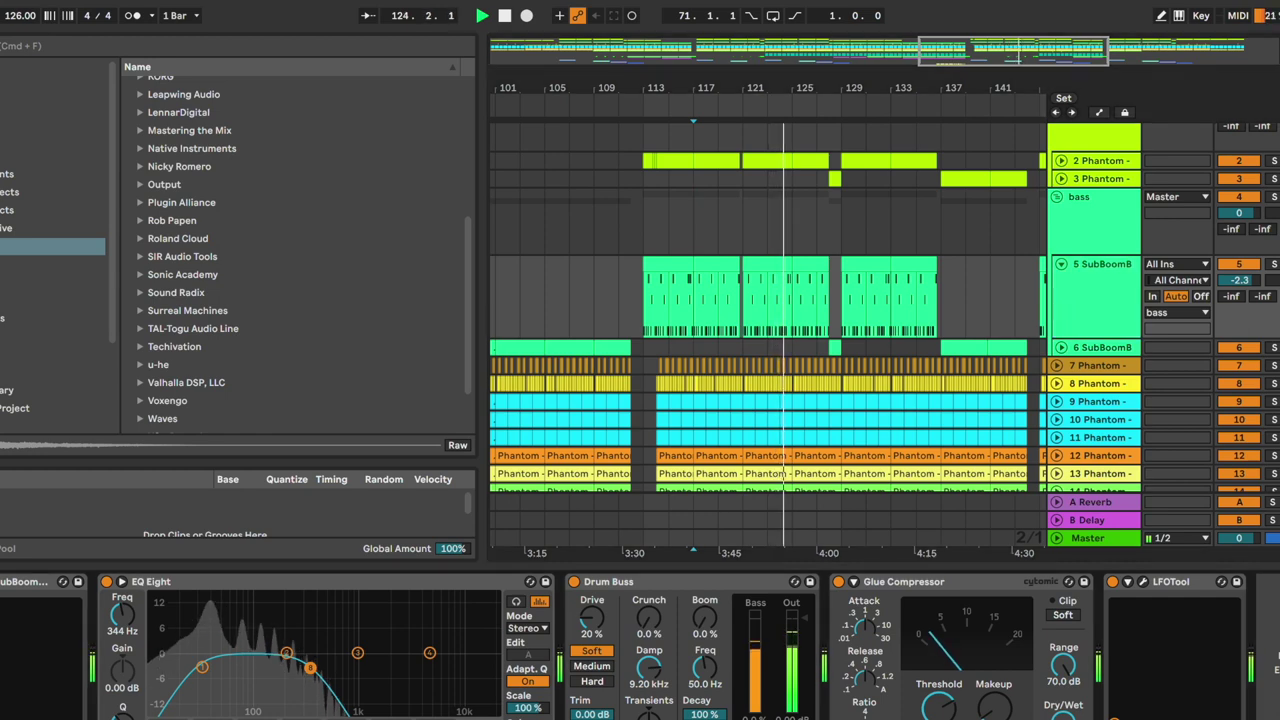
Play the bass on track 5 from bar 113 and lower its EQ Eight high-cut frequency to 272 Hz.
left_click(1126, 287)
left_click(677, 265)
key("space")
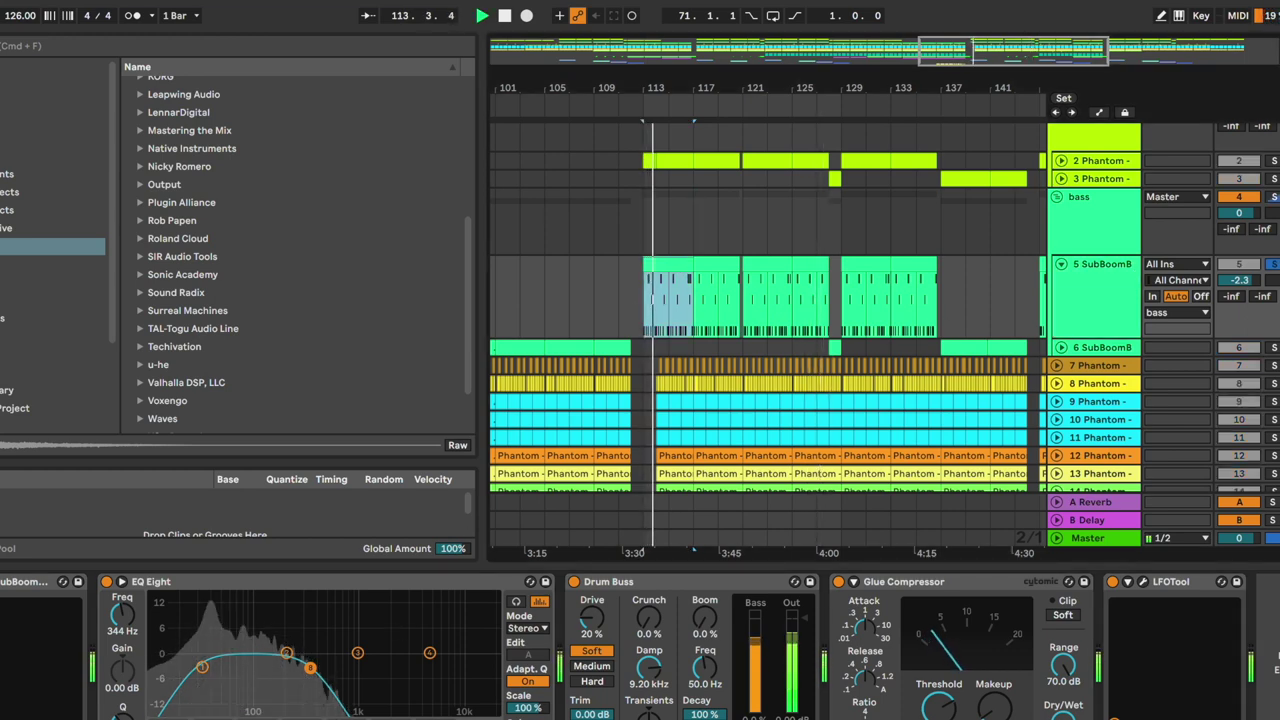
left_click_drag(311, 670, 300, 664)
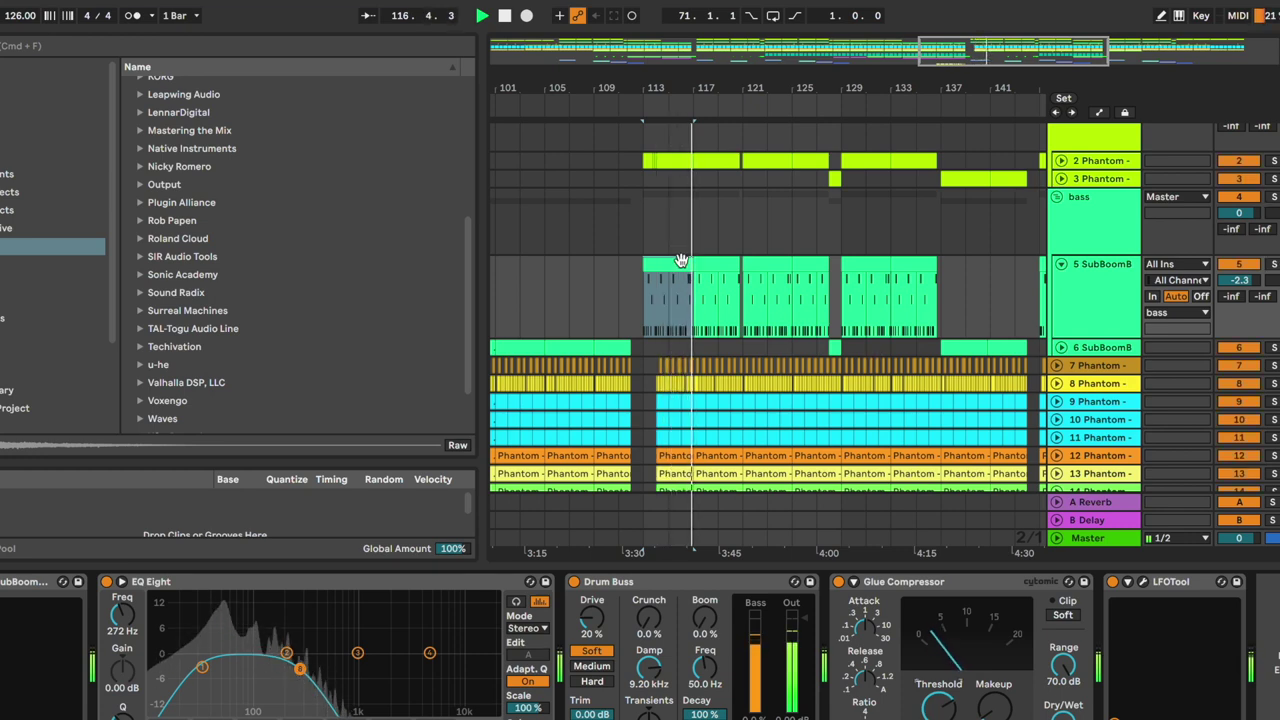
Loop bars 113 to 117 and display the devices of kick track 2 with playback stopped.
key("super+l")
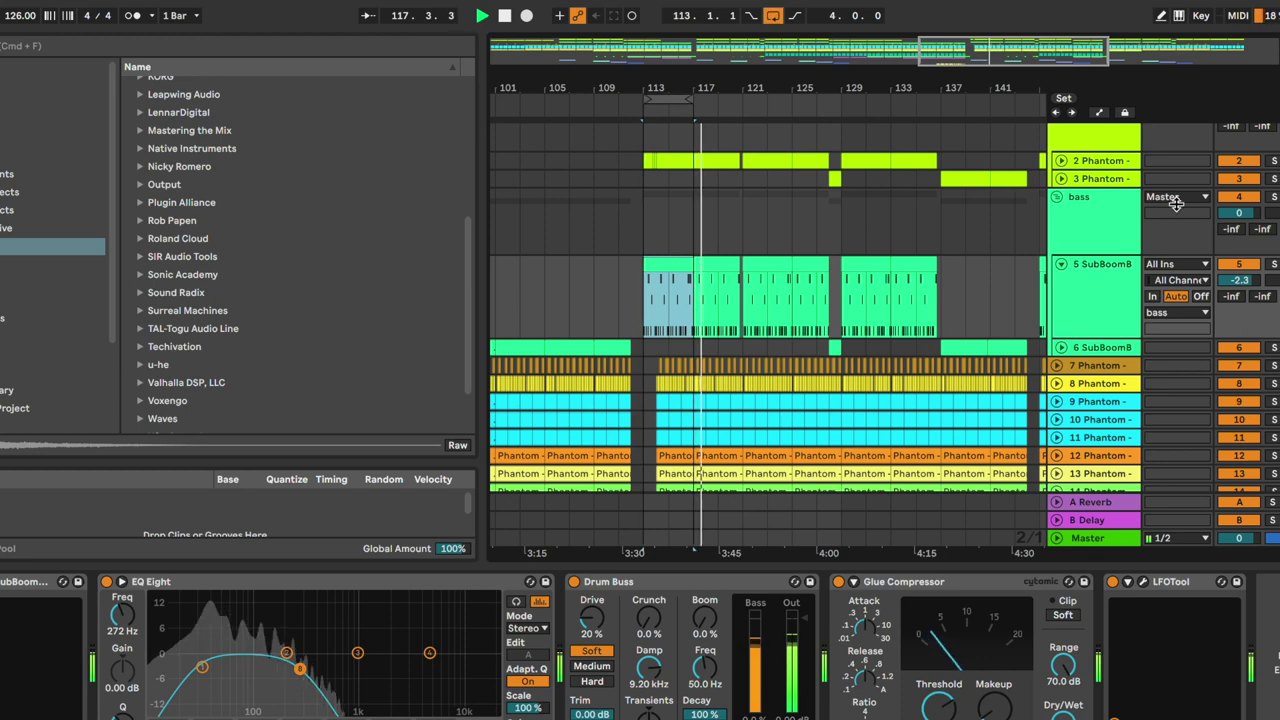
left_click(1104, 160)
key("space")
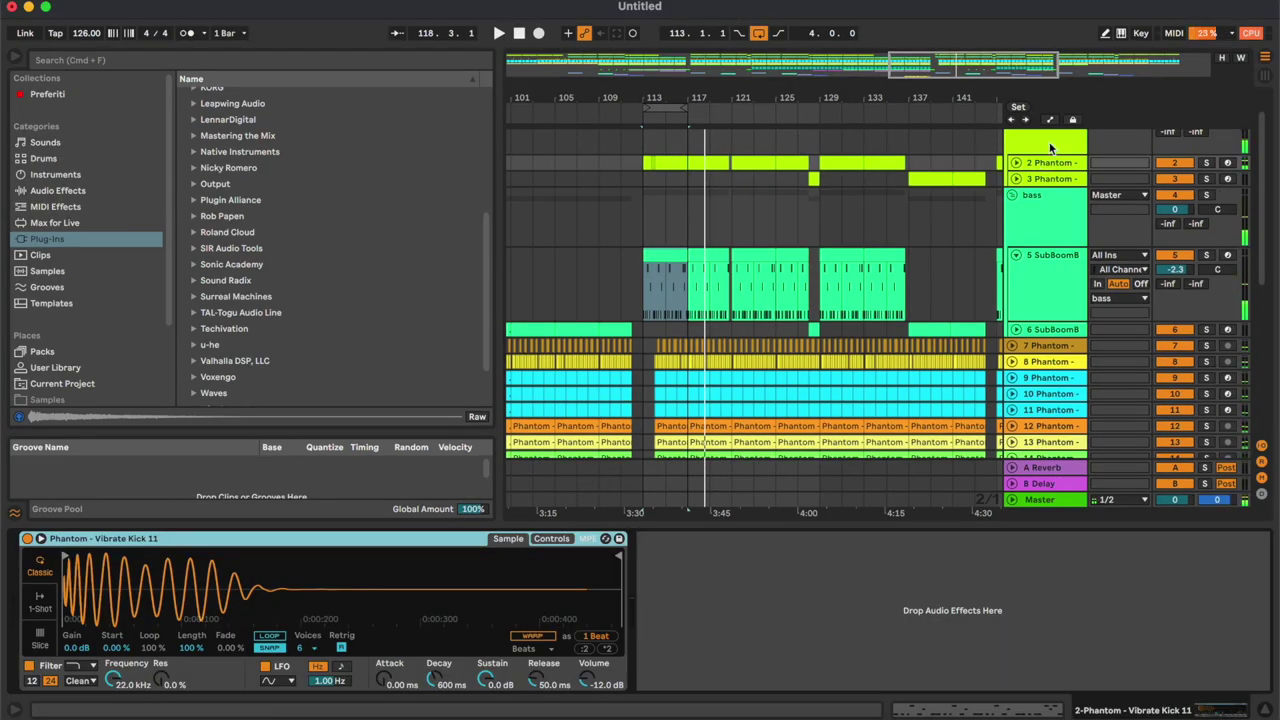
Add the Native Instruments Transient Master plug-in to the kick group.
left_click(1098, 141)
left_click(258, 153)
double_click(288, 201)
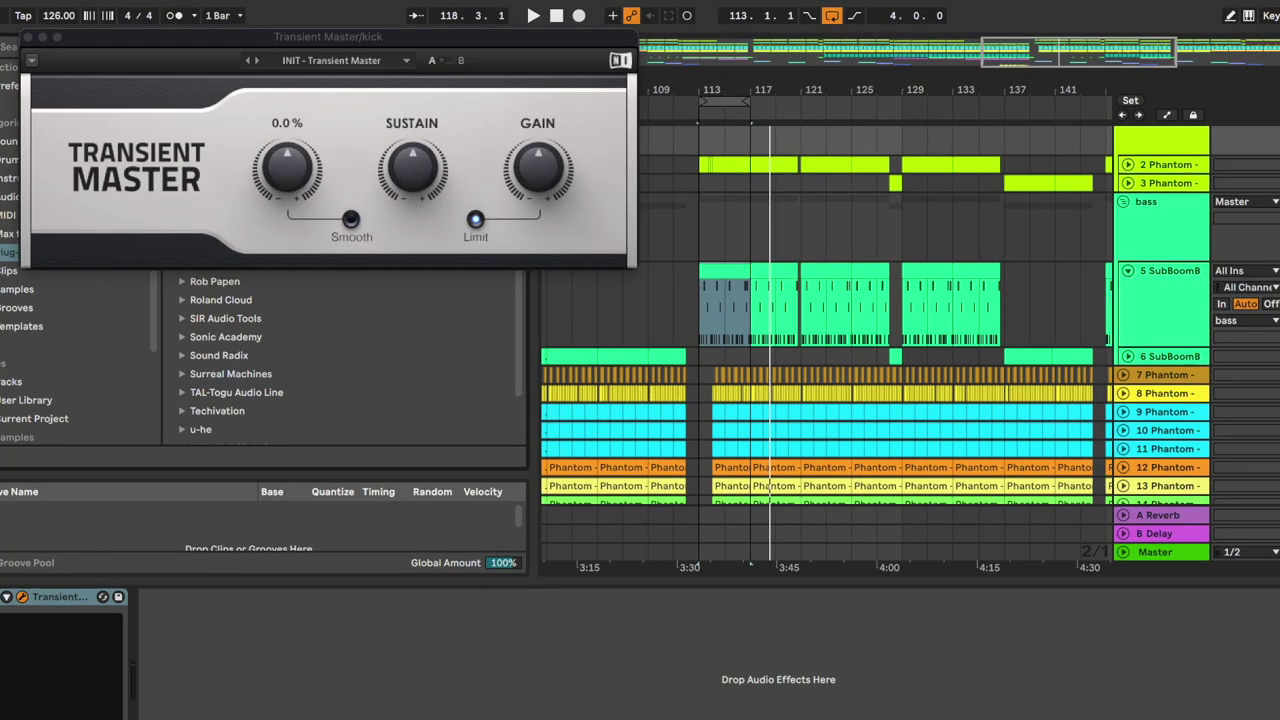
Adjust Transient Master's attack and gain on the kick group during playback and inspect the kick clip's note velocities.
key("space")
left_click_drag(294, 165, 296, 176)
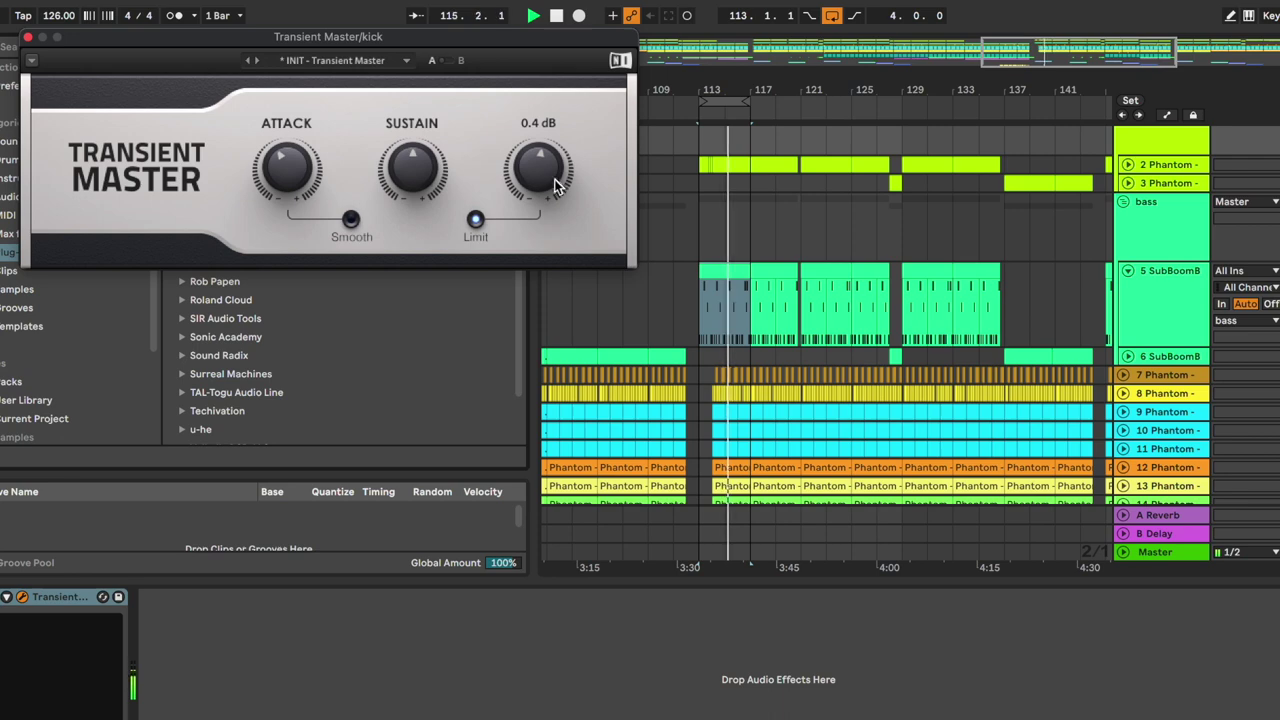
left_click_drag(539, 167, 537, 180)
left_click_drag(302, 184, 302, 196)
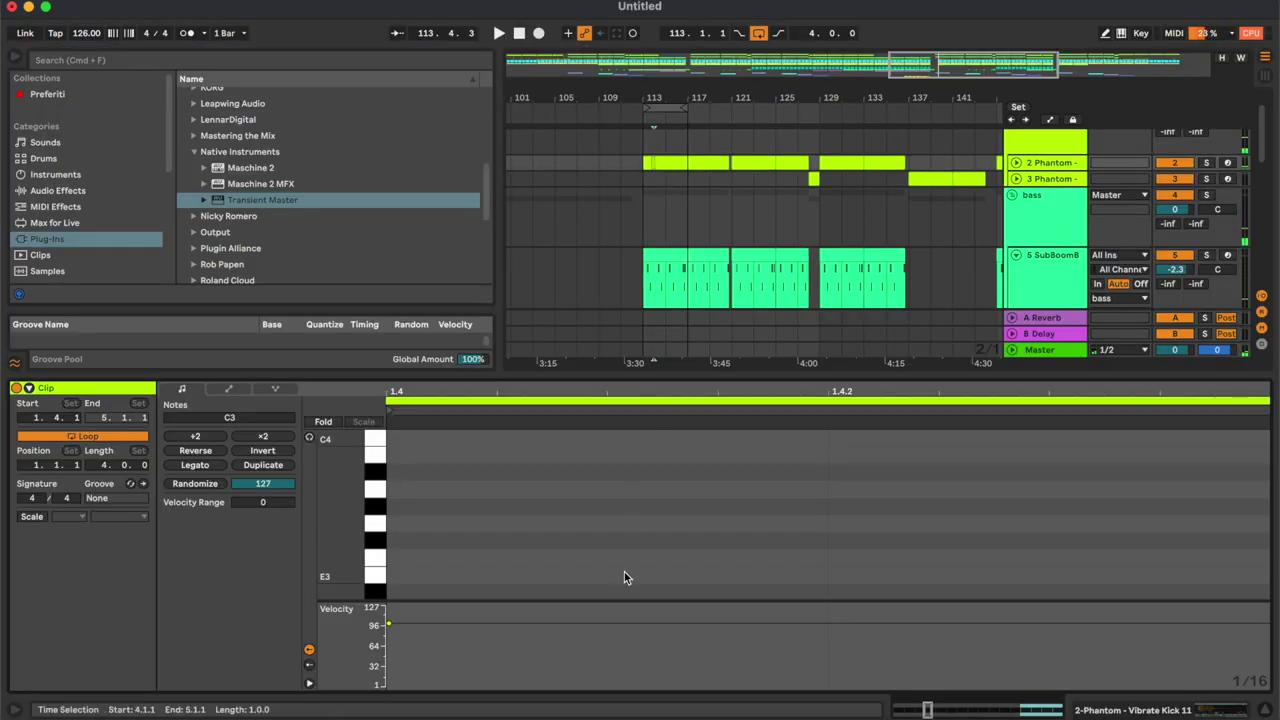
left_click_drag(409, 622, 407, 644)
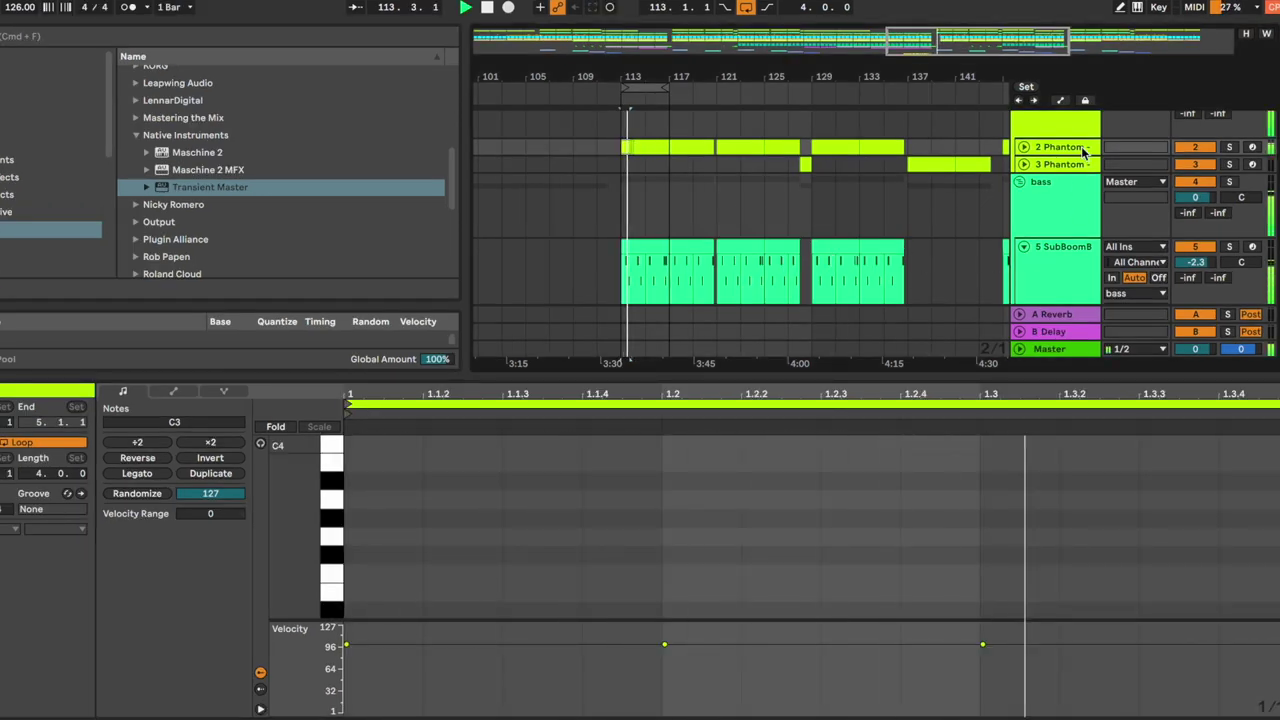
Display the device chain of SubBoomBass track 5 and solo that track while it plays.
left_click(1060, 274)
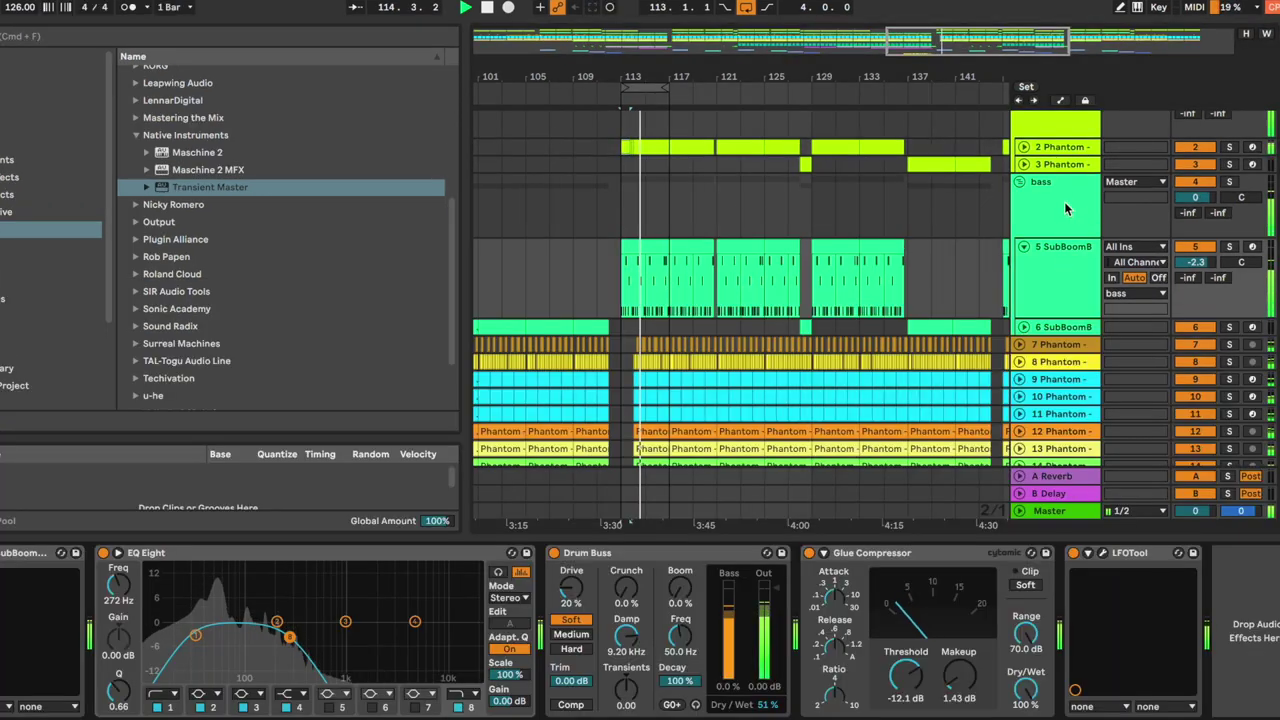
scroll(800, 320, "down", 3)
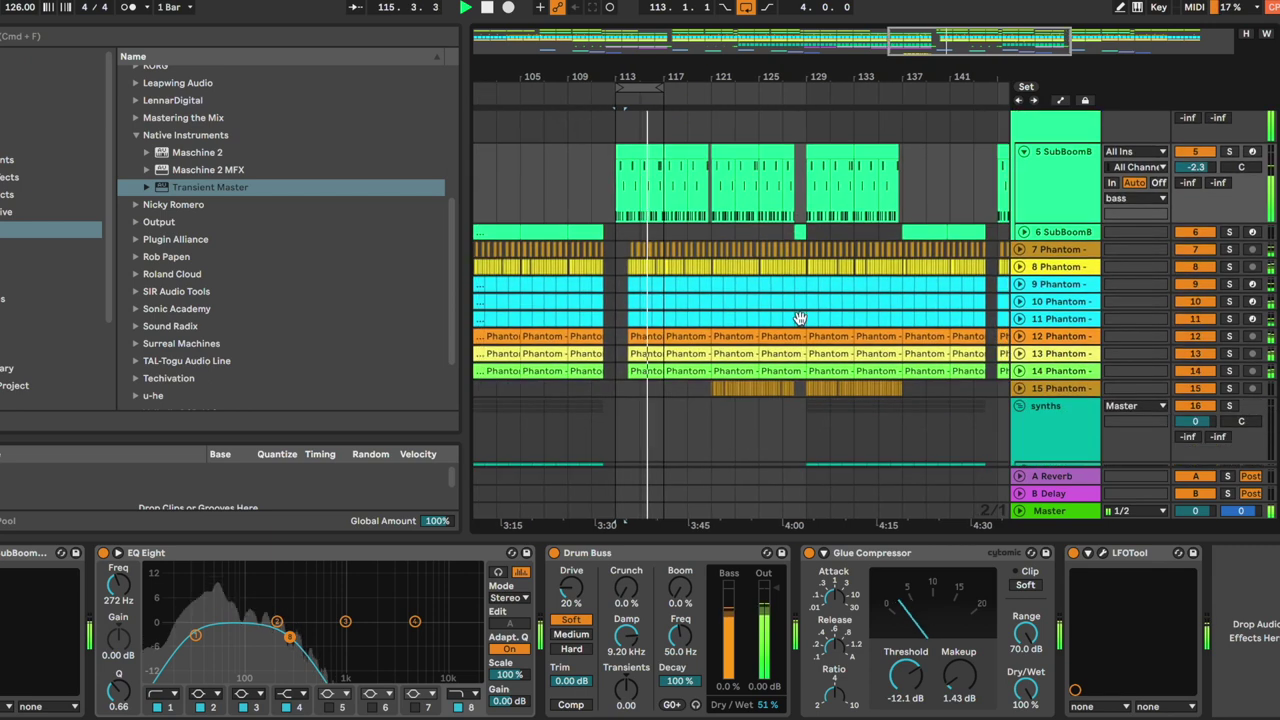
left_click(1070, 126)
left_click(1066, 187)
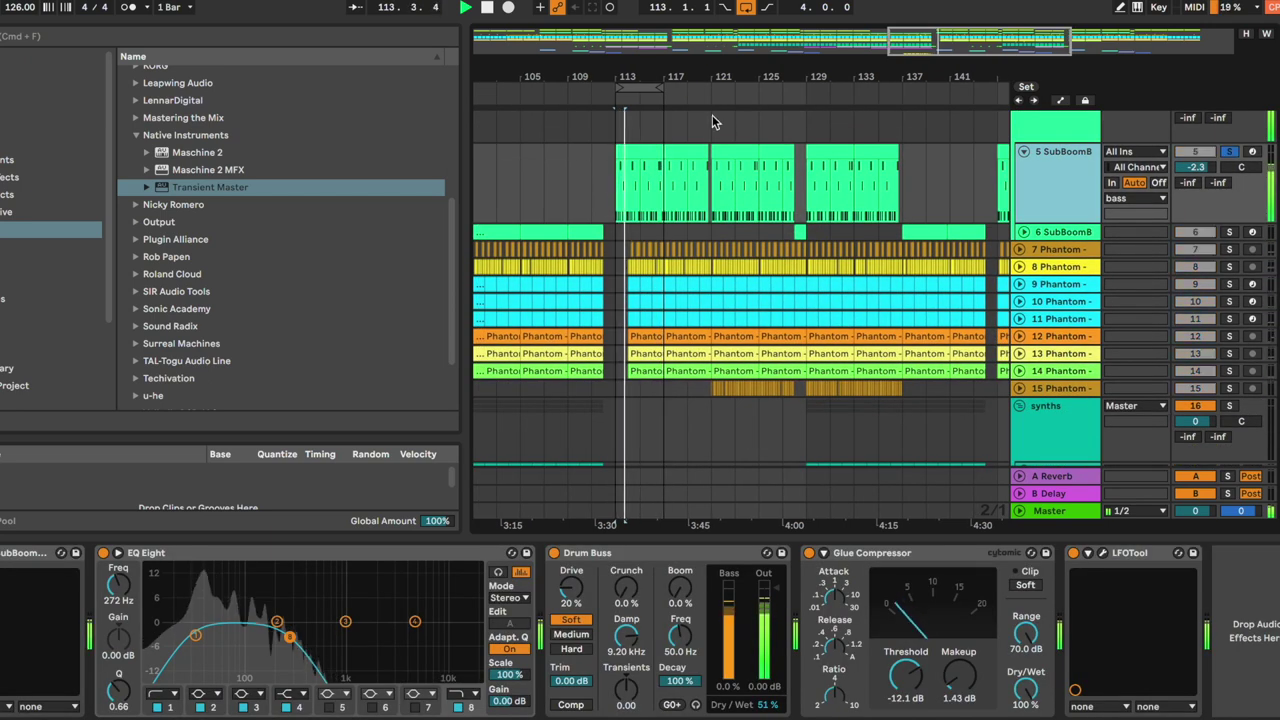
Shorten the loop to bars 115 to 117 and clear the solo on SubBoomBass track 5.
left_click(643, 150)
left_click_drag(619, 88, 636, 90)
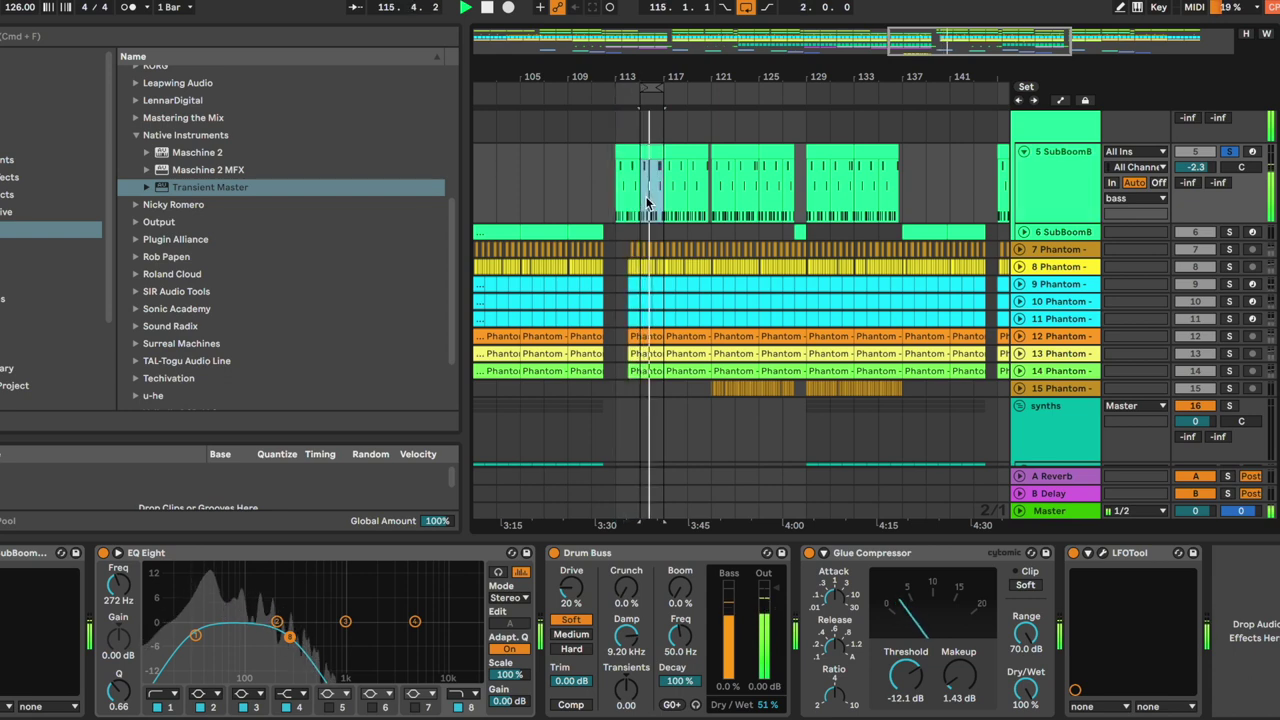
key("plus")
key("plus")
key("plus")
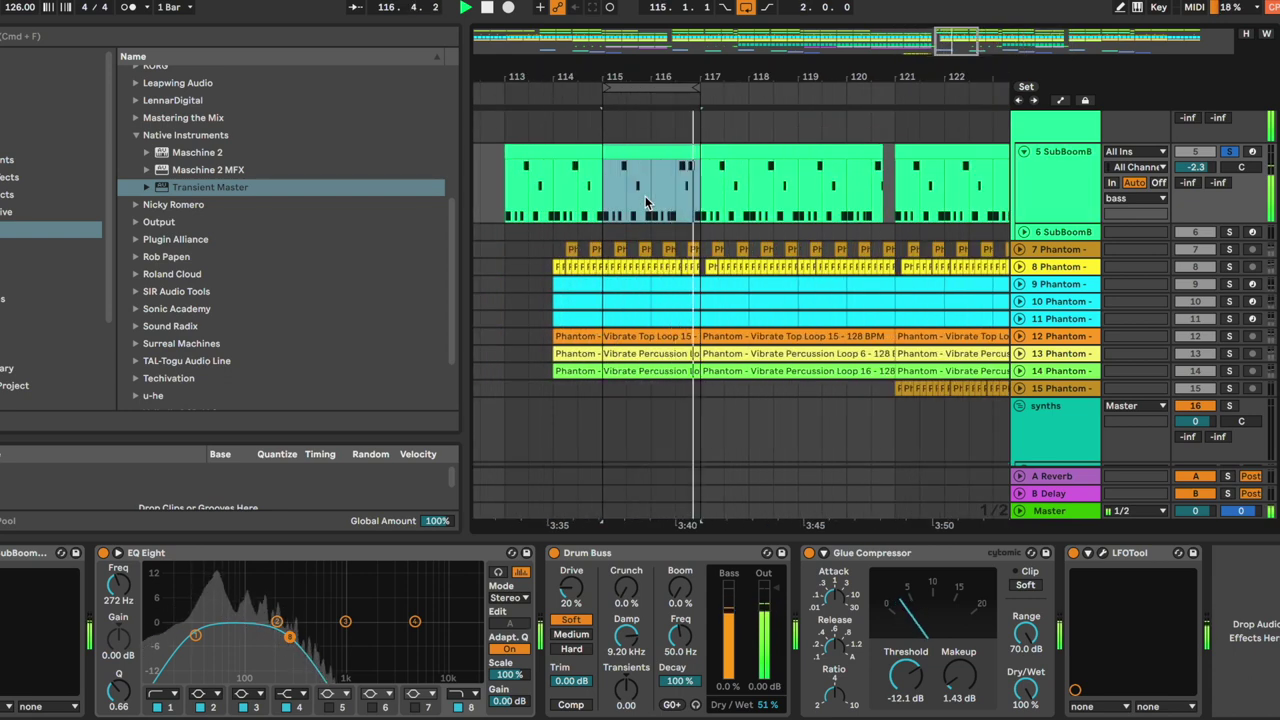
left_click(1056, 198)
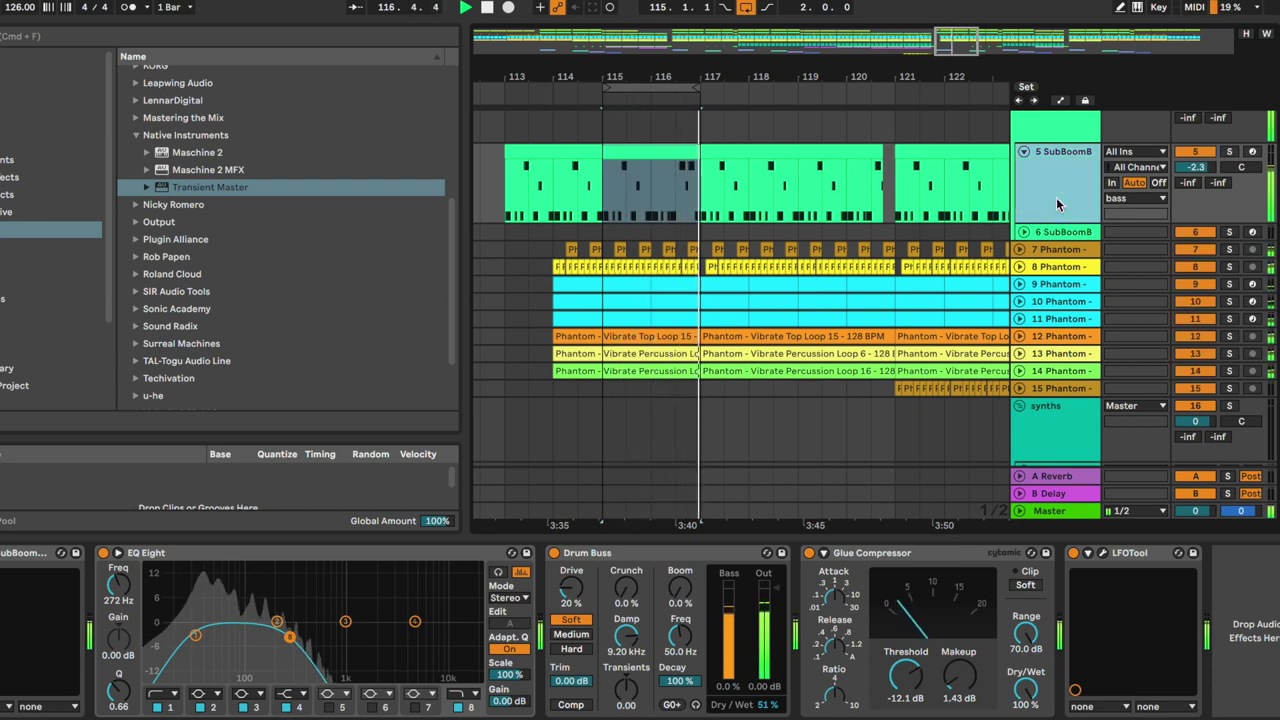
key("s")
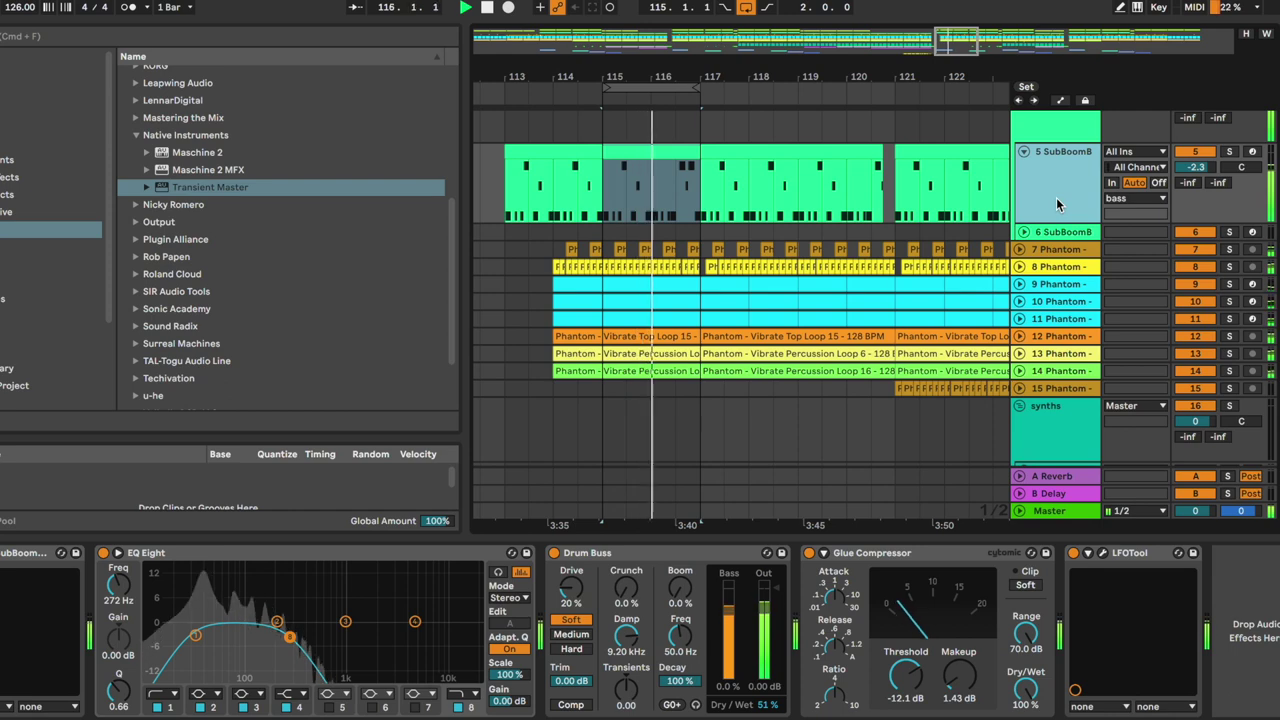
Move the upper point of the LFOTool volume curve on track 5 slightly earlier and close the plug-in window.
left_click(1101, 554)
left_click(721, 269)
left_click_drag(721, 269, 704, 259)
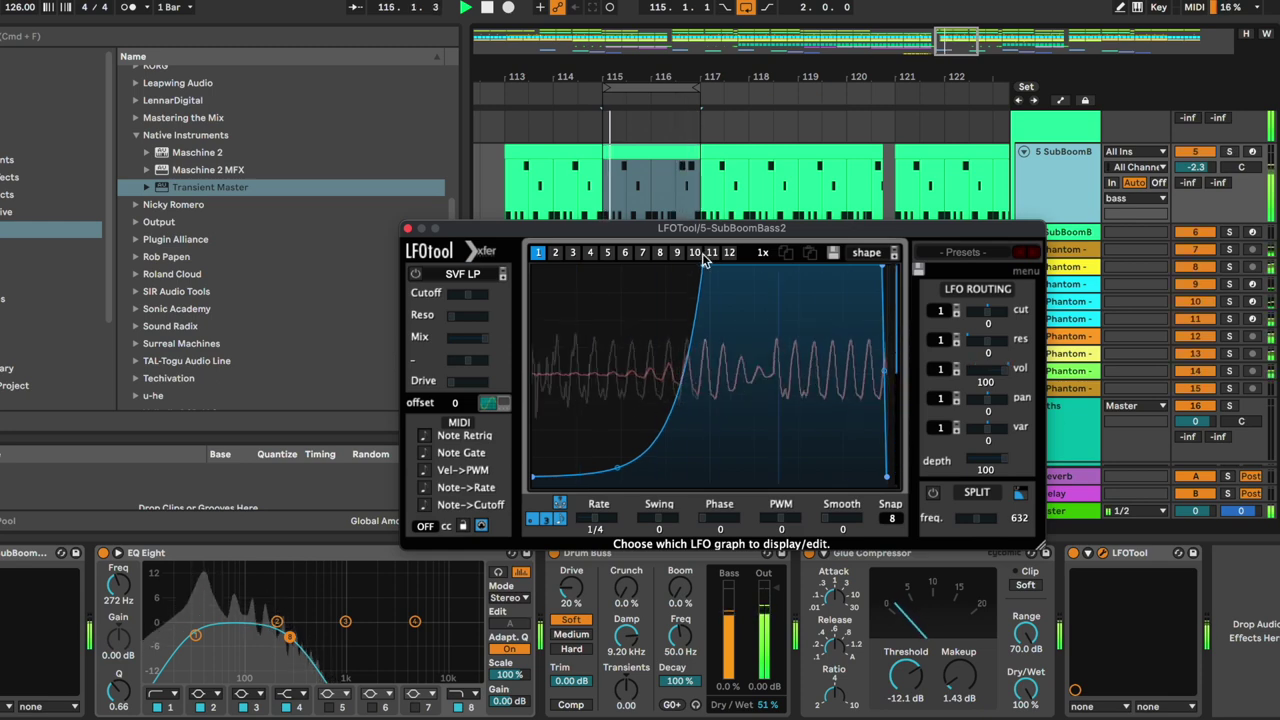
left_click(407, 231)
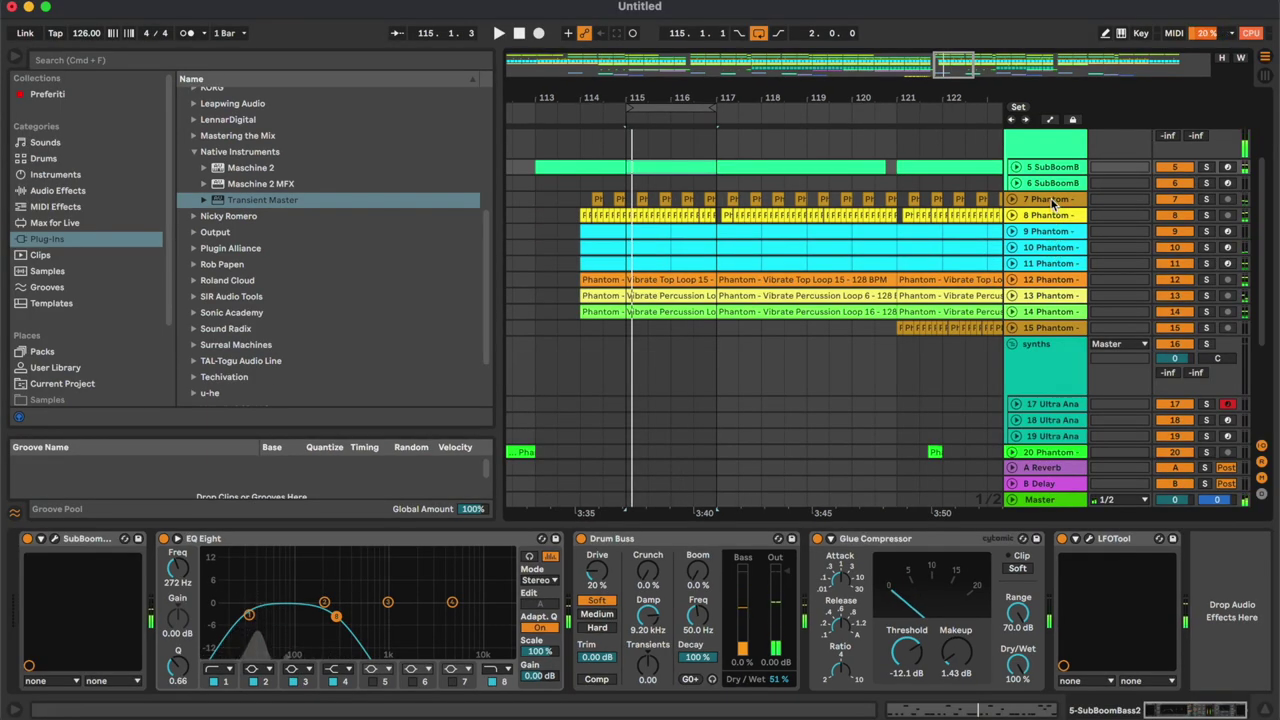
Group tracks 7 to 15 and name the new group "drums".
left_click(1046, 200)
left_click(1050, 324, "shift")
key("super+g")
left_click(1054, 222)
key("super+r")
type("drums")
key("Return")
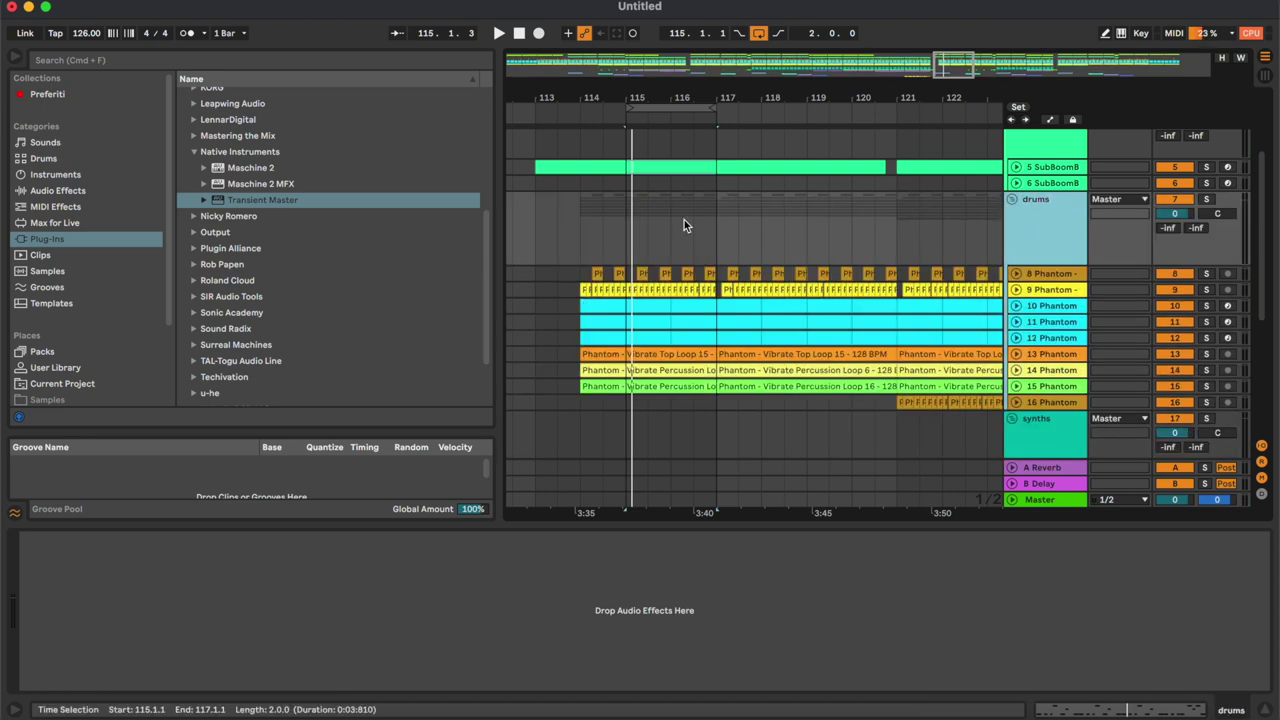
Set the playback position within bar 116, solo the Vibrate Clap track 8 in the drums group and start playback.
left_click(685, 222)
key("minus")
key("minus")
left_click(1075, 275)
scroll(1121, 231, "down", 1)
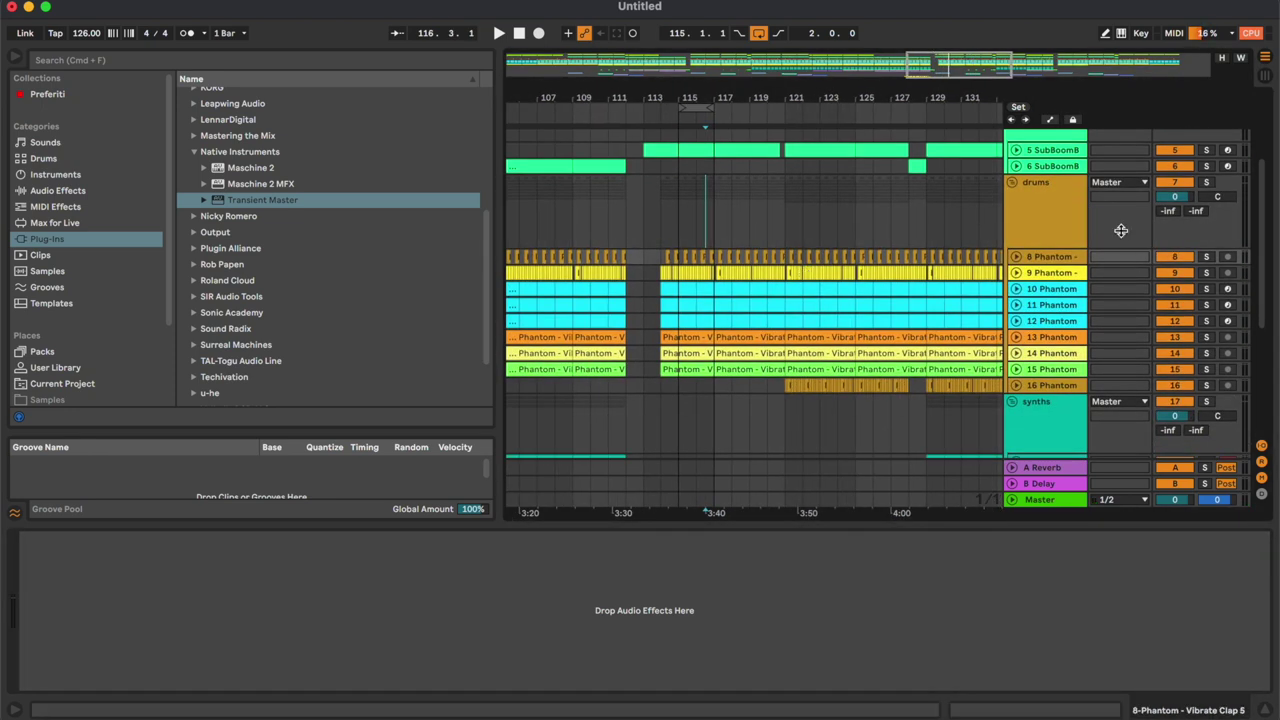
key("plus")
key("plus")
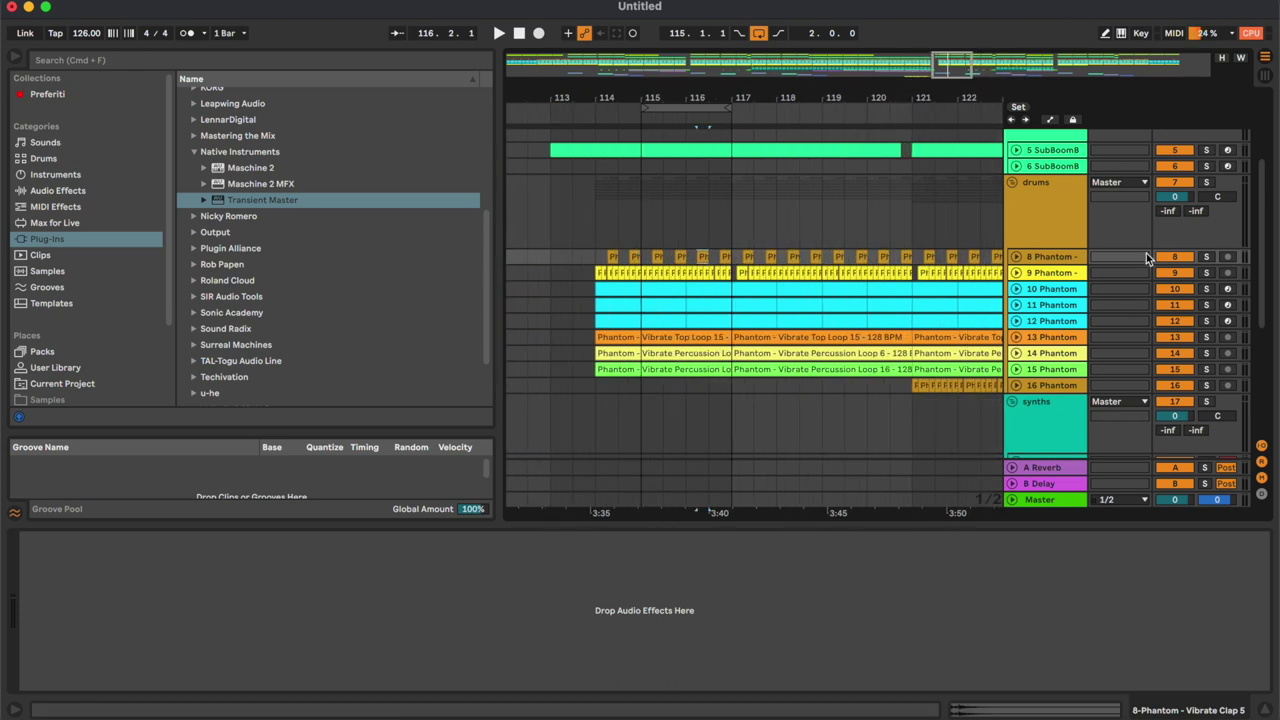
left_click(1069, 275)
left_click(1063, 257)
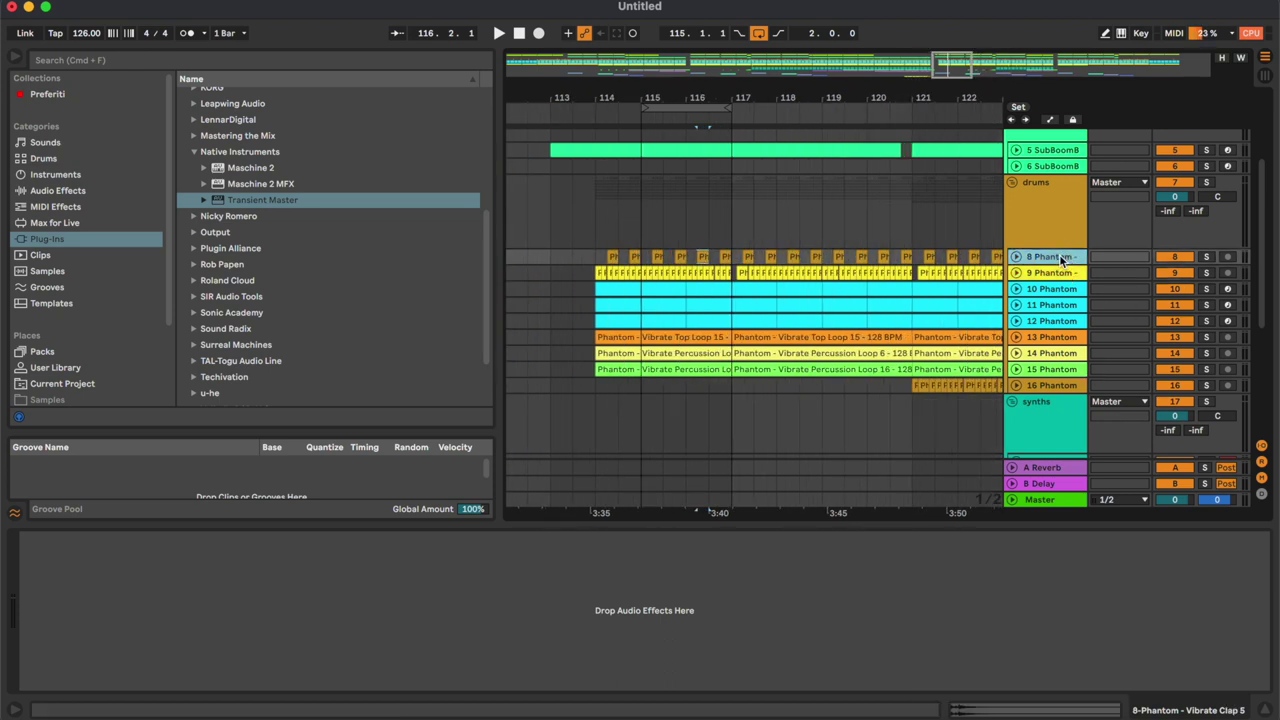
left_click(1066, 227)
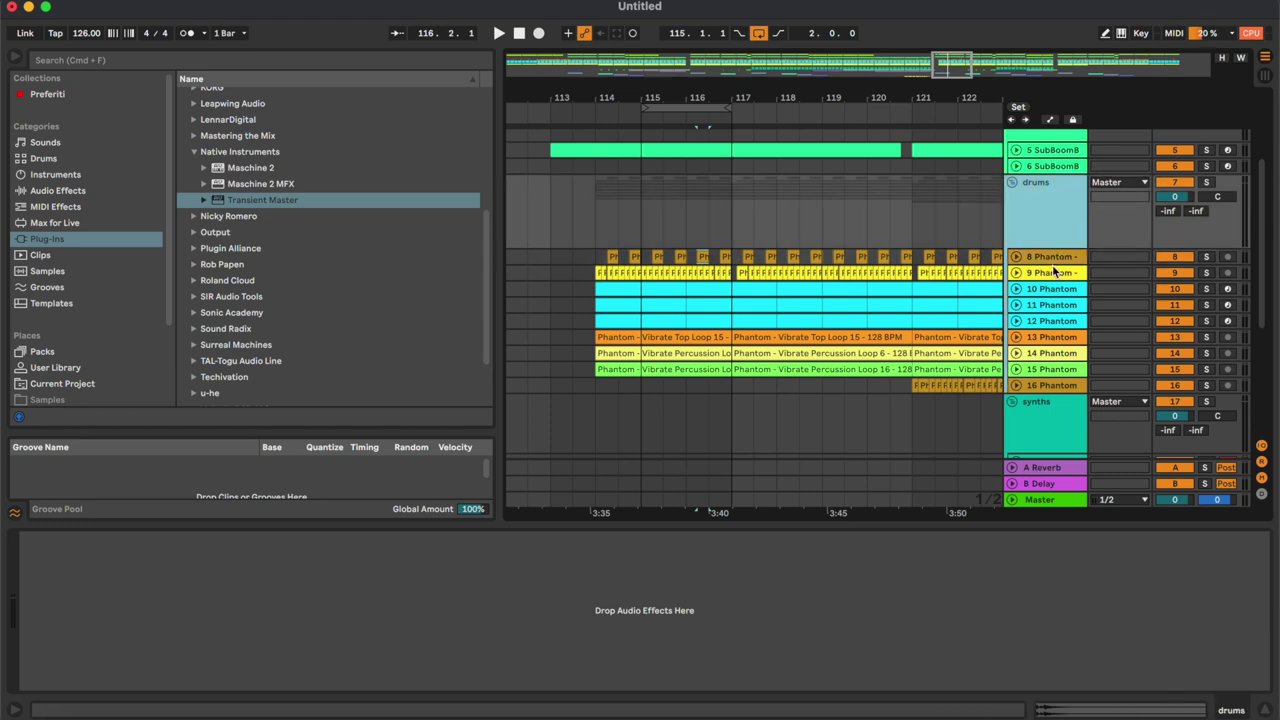
left_click(1055, 262)
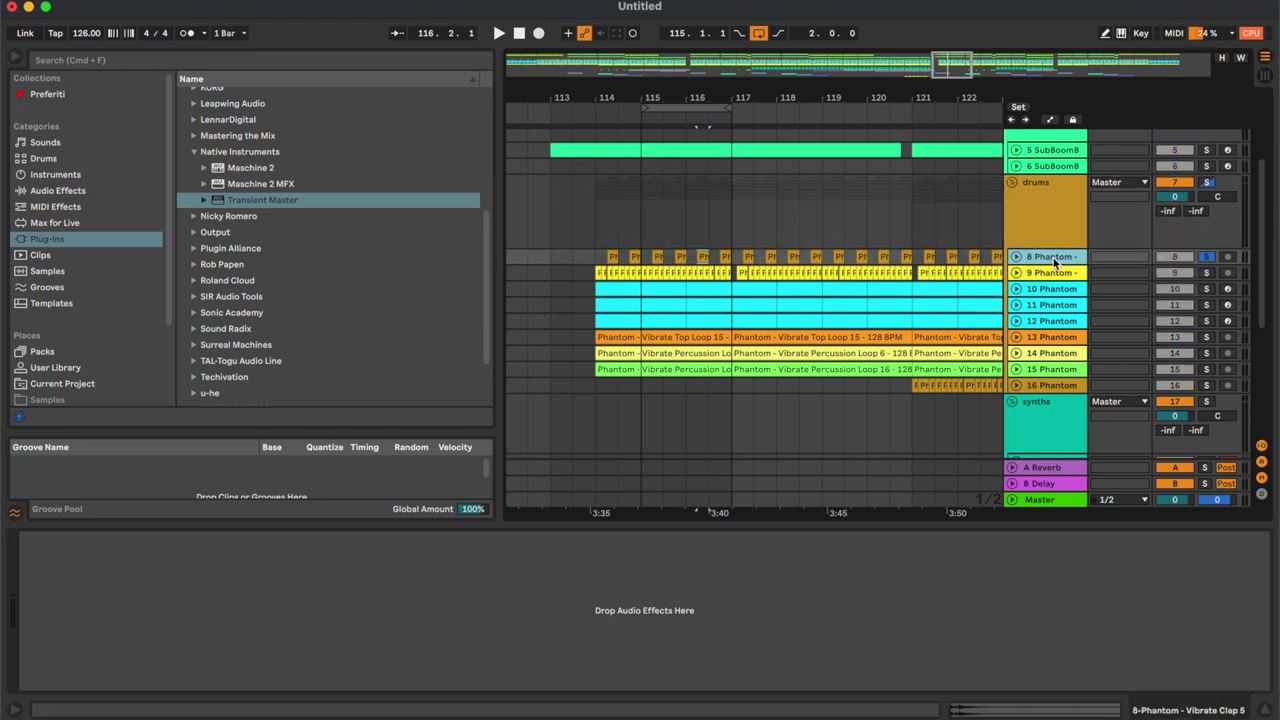
key("space")
Add EQ Eight to clap track 8 and change its second band to a low-cut filter.
left_click(40, 186)
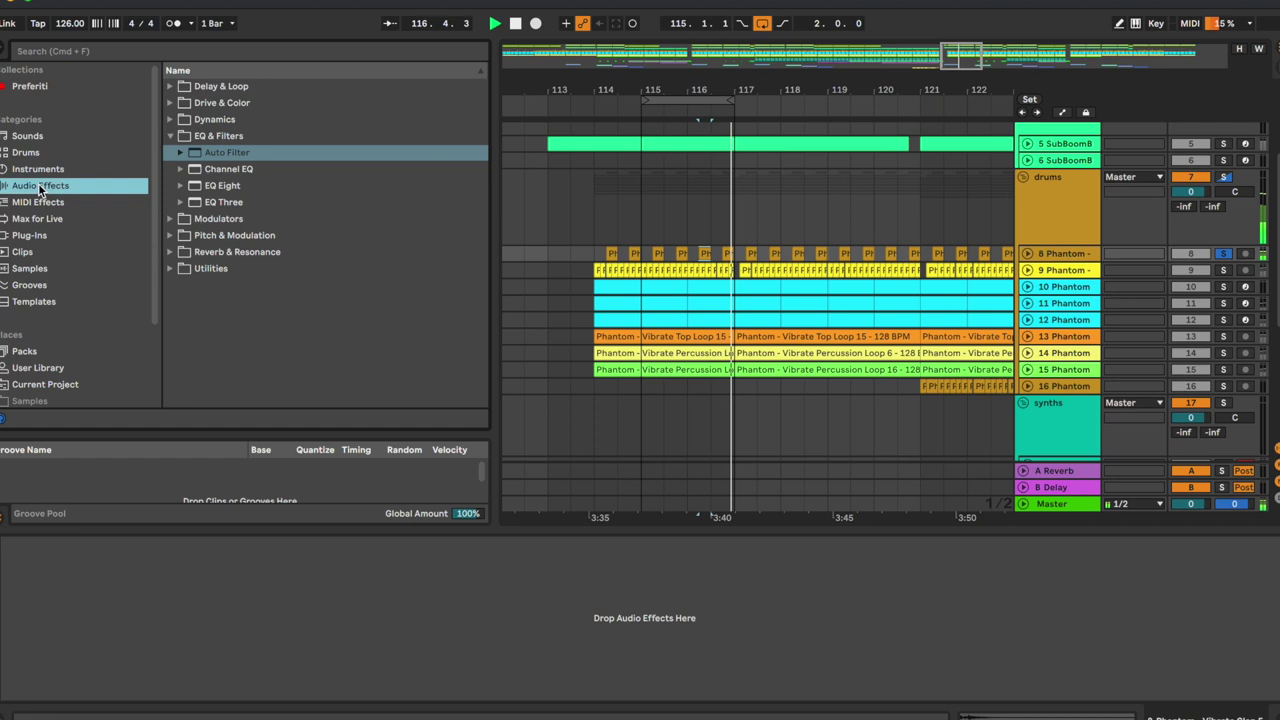
double_click(248, 185)
left_click(108, 678)
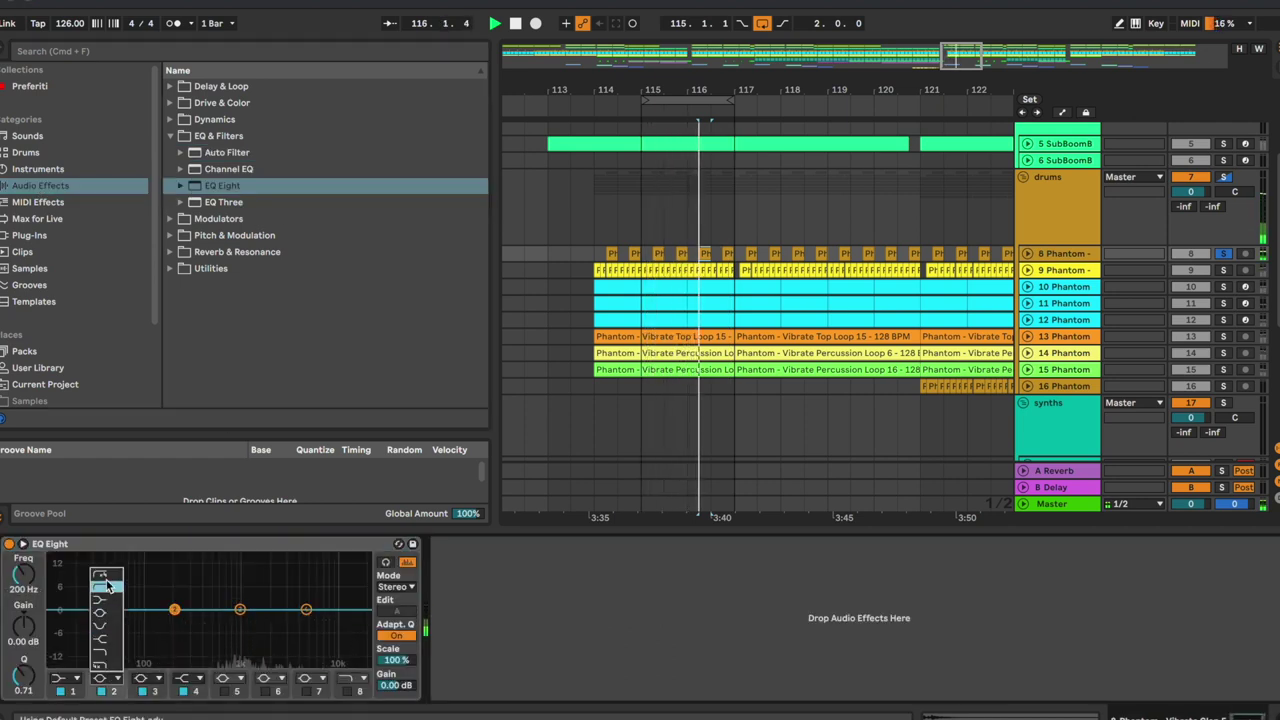
left_click(107, 587)
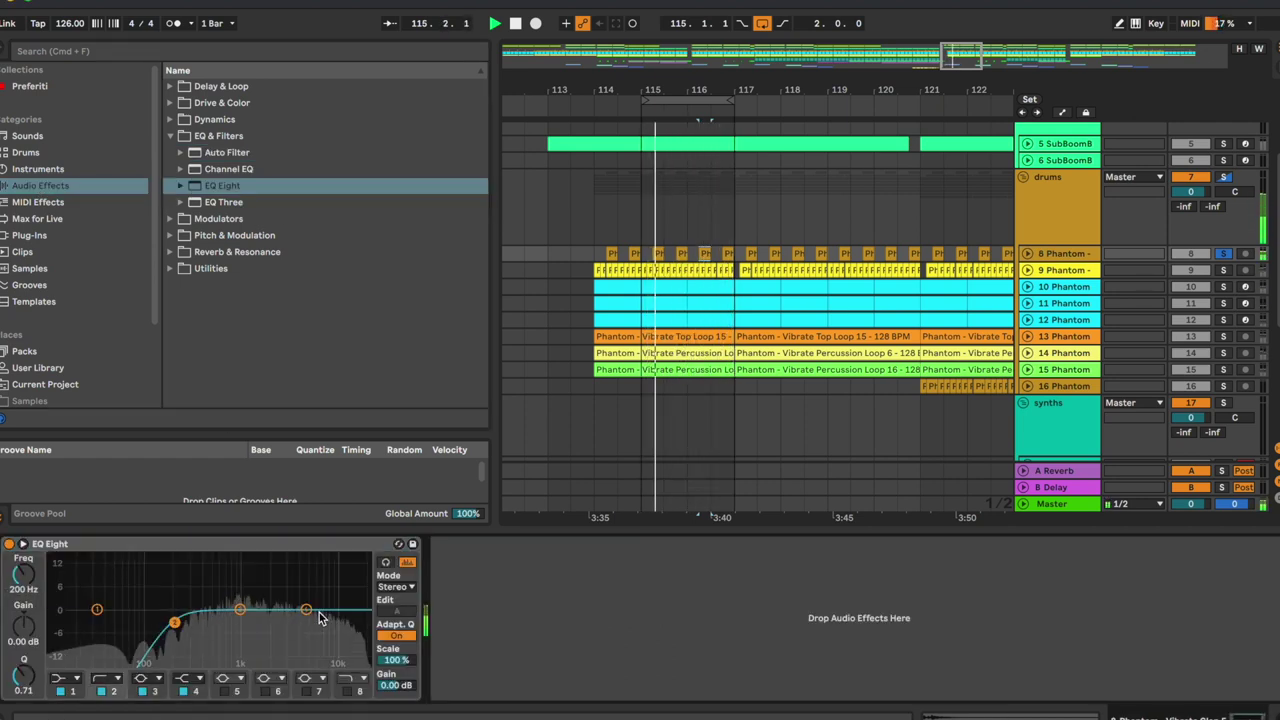
Add EQ Eight to open hi-hat track 9, make band 2 a low cut and raise its frequency, auditioning the track in solo.
left_click(1056, 271)
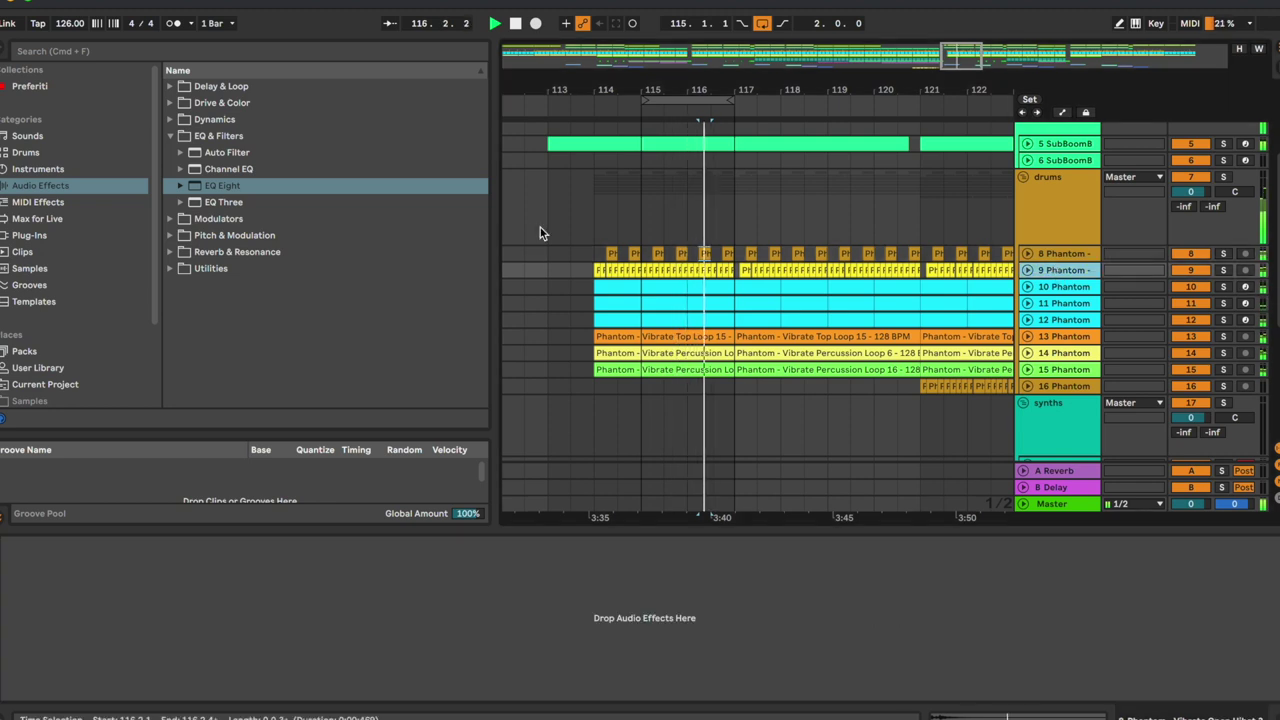
double_click(222, 186)
left_click(108, 678)
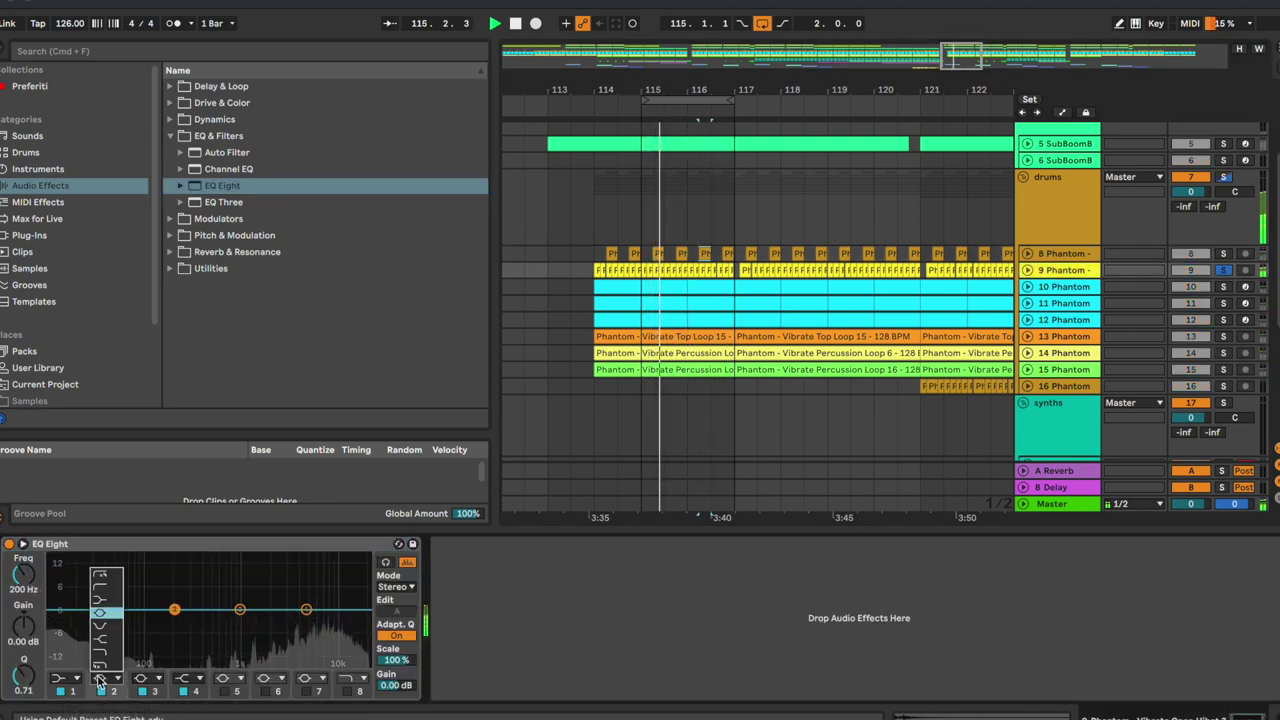
left_click(112, 590)
left_click_drag(175, 622, 201, 621)
key("s")
Add EQ Eight to soloed percussion track 10 with a low cut on band 1 and a high cut on band 8 at 3.91 kHz.
left_click(1064, 288)
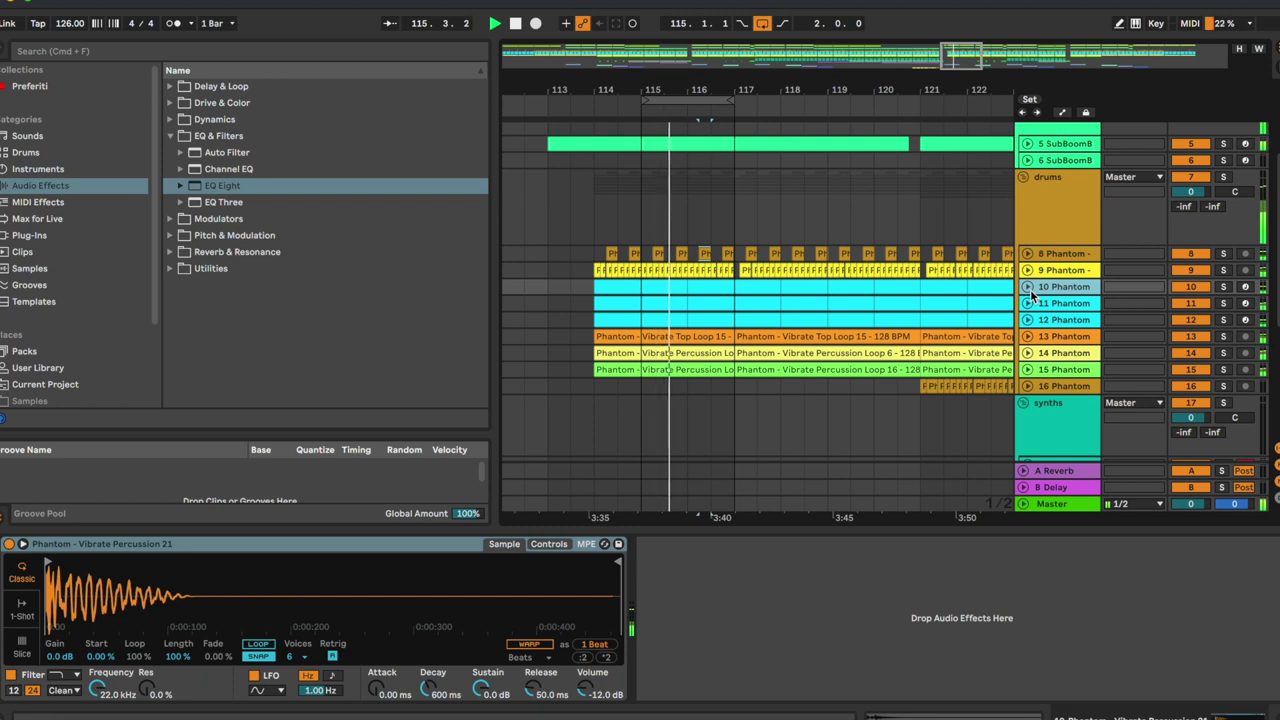
left_click_drag(264, 187, 745, 627)
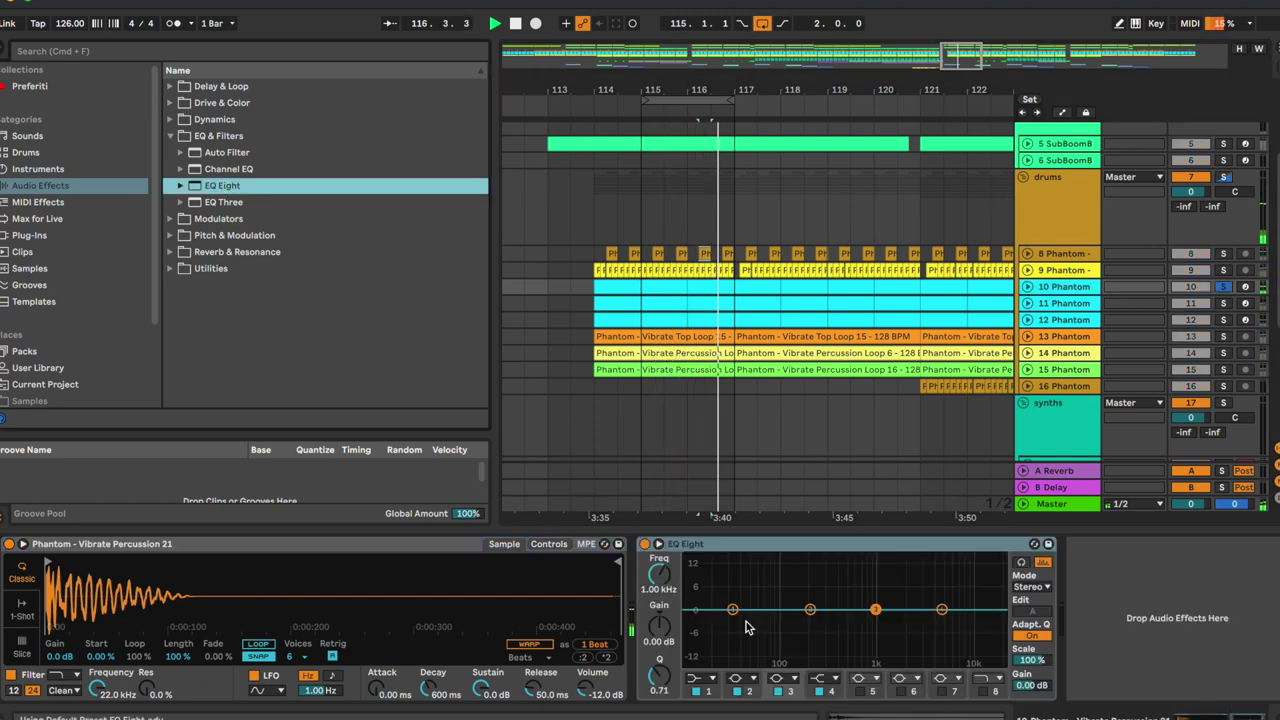
left_click(708, 690)
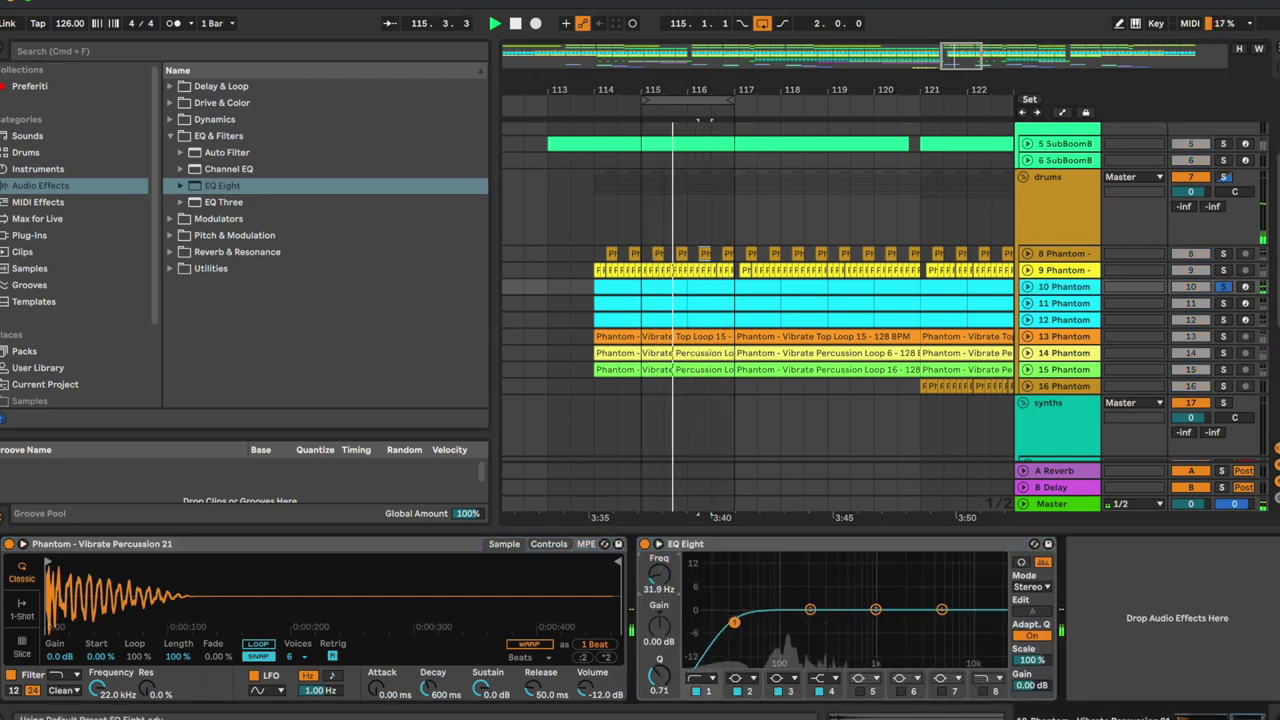
left_click(981, 690)
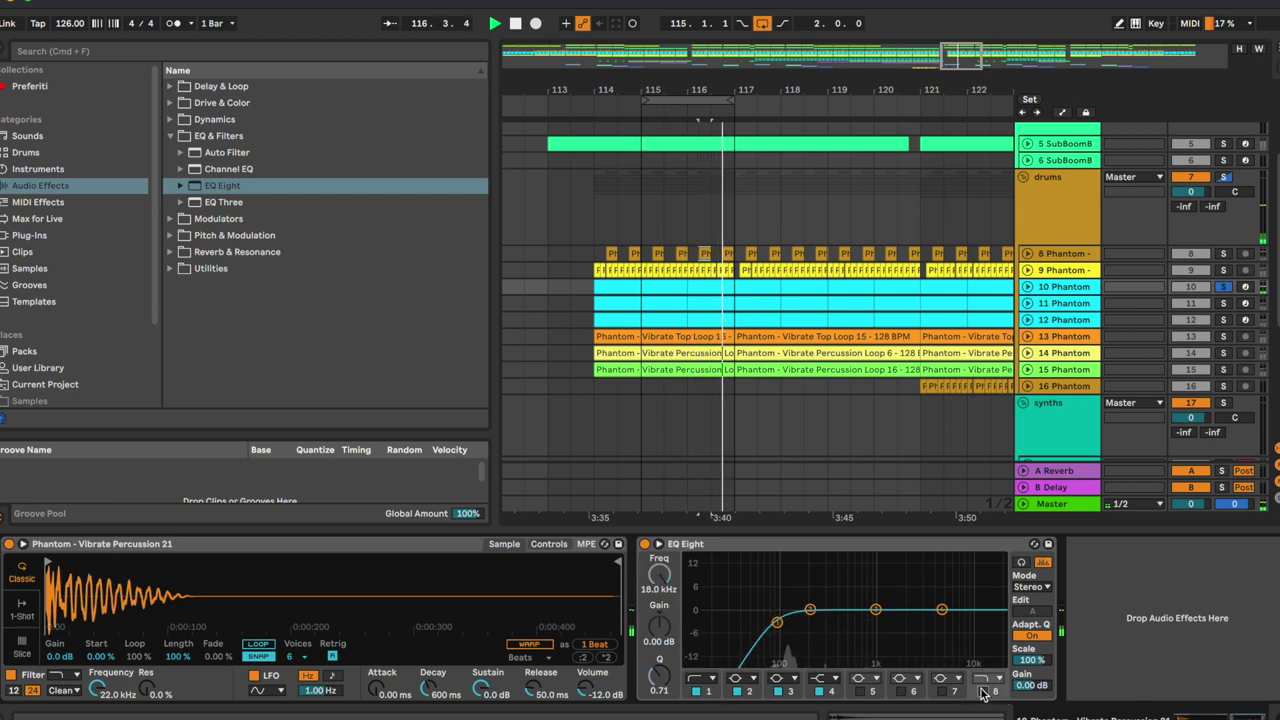
left_click_drag(994, 624, 931, 622)
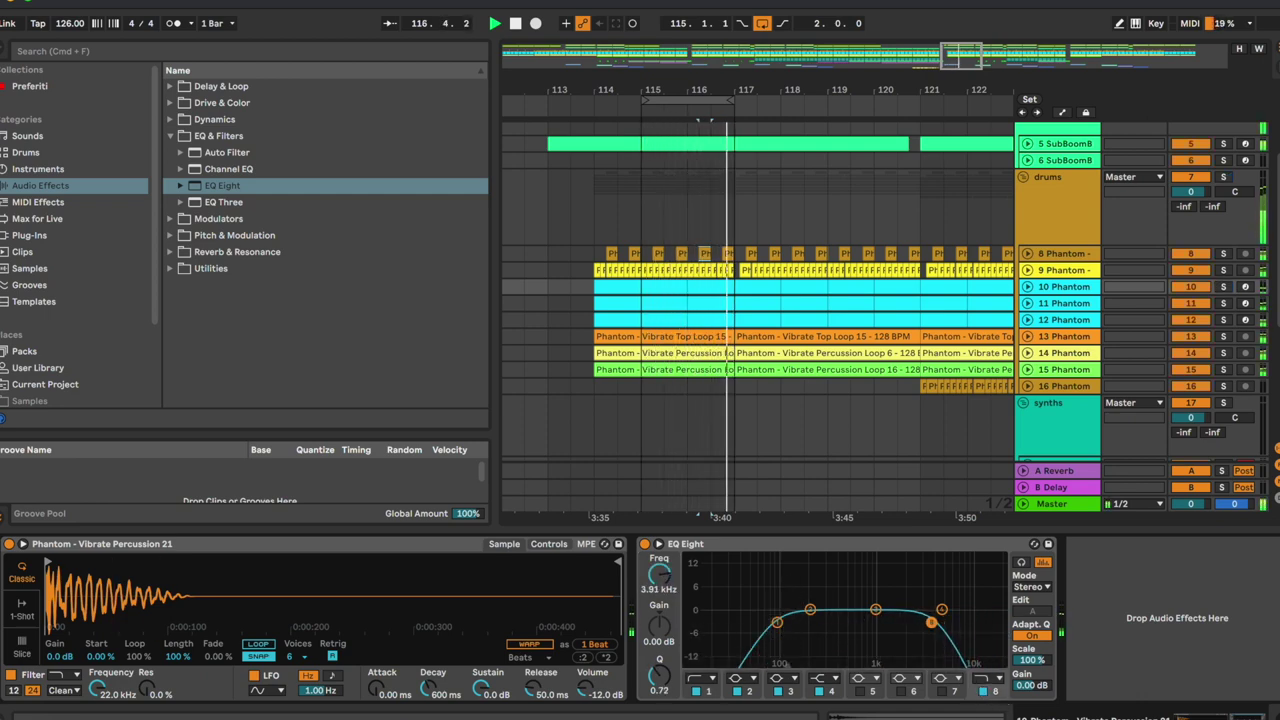
Add EQ Eight to percussion track 11, set band 1 to a low cut at 240 Hz in solo and clear the solo.
left_click(1035, 303)
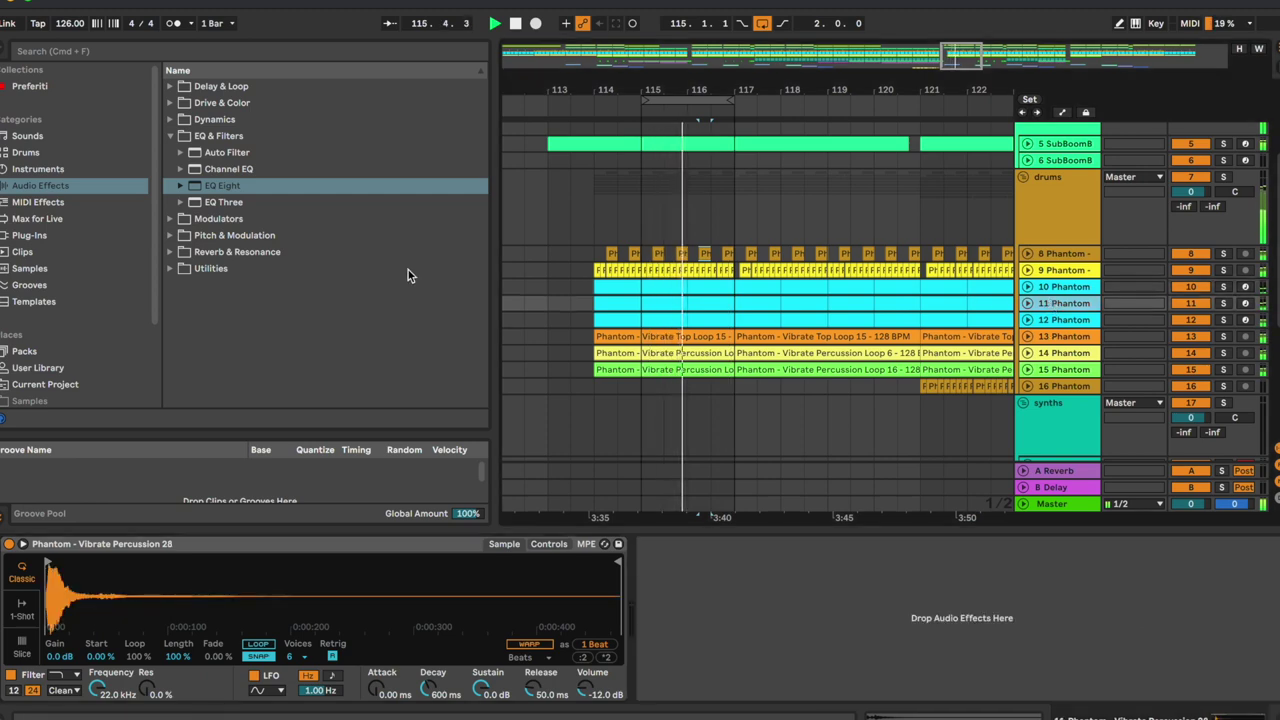
double_click(226, 186)
left_click(708, 678)
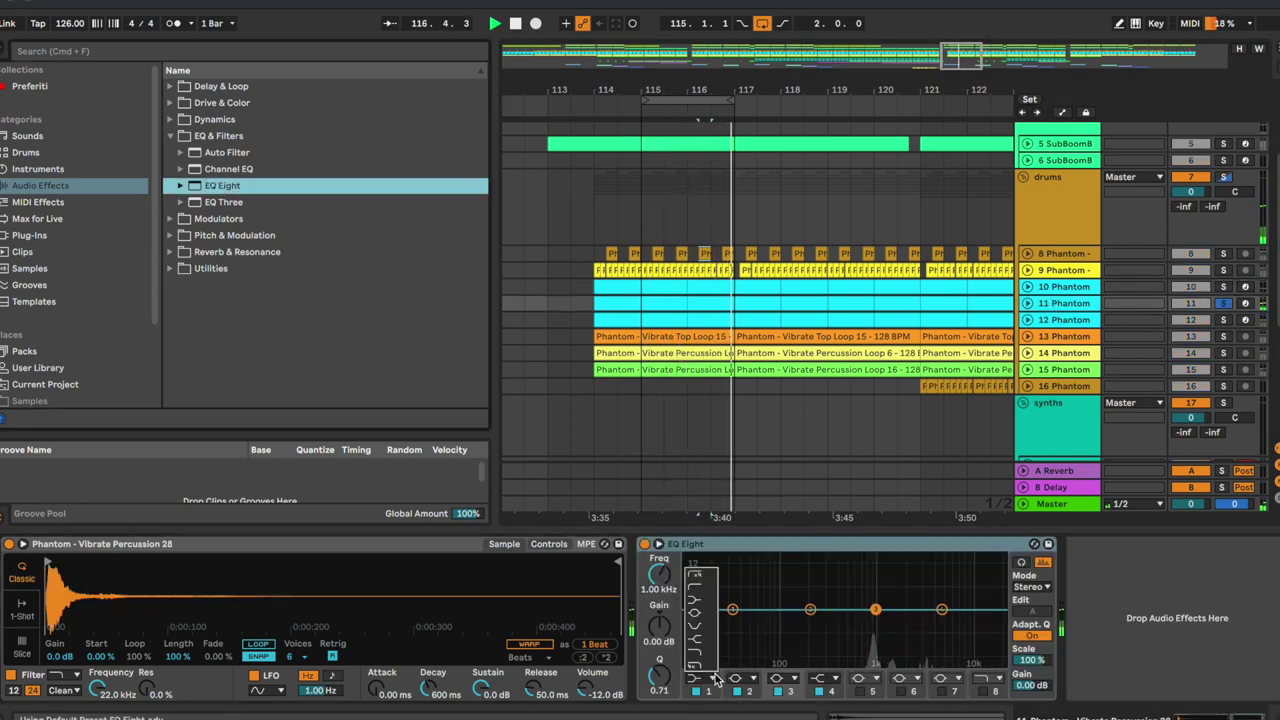
left_click(717, 597)
left_click_drag(732, 609, 818, 622)
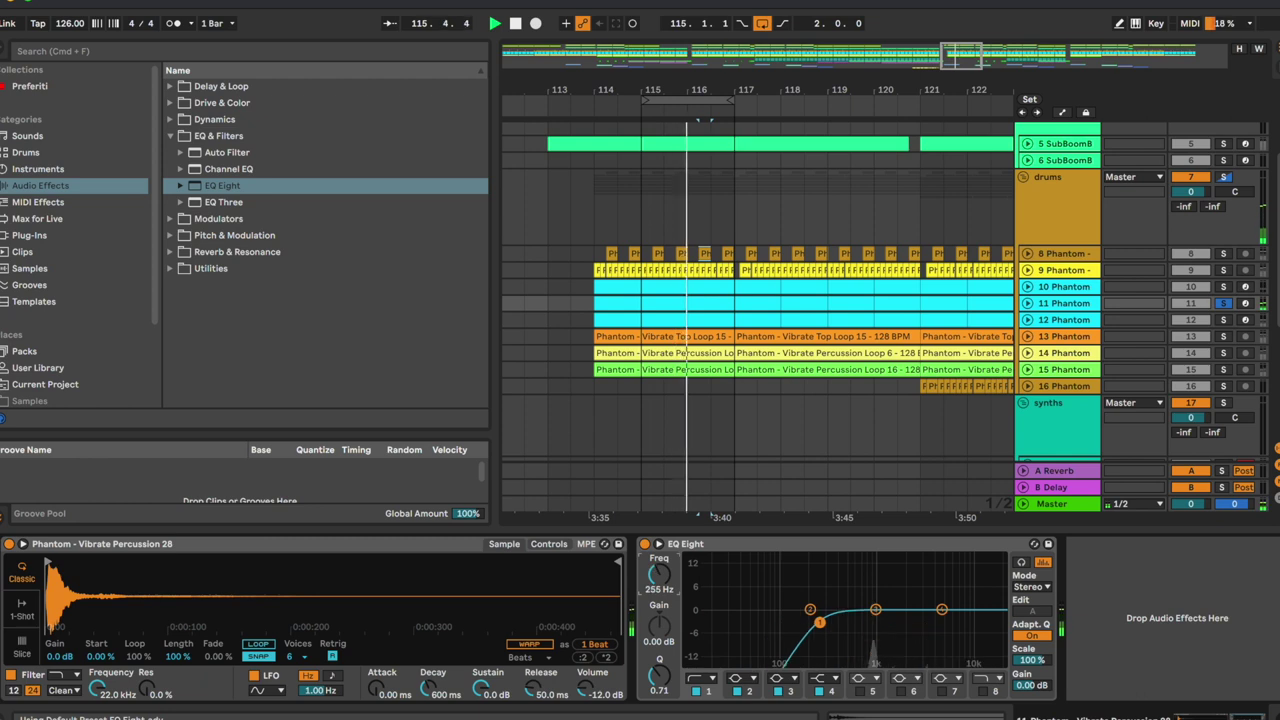
left_click_drag(657, 582, 657, 585)
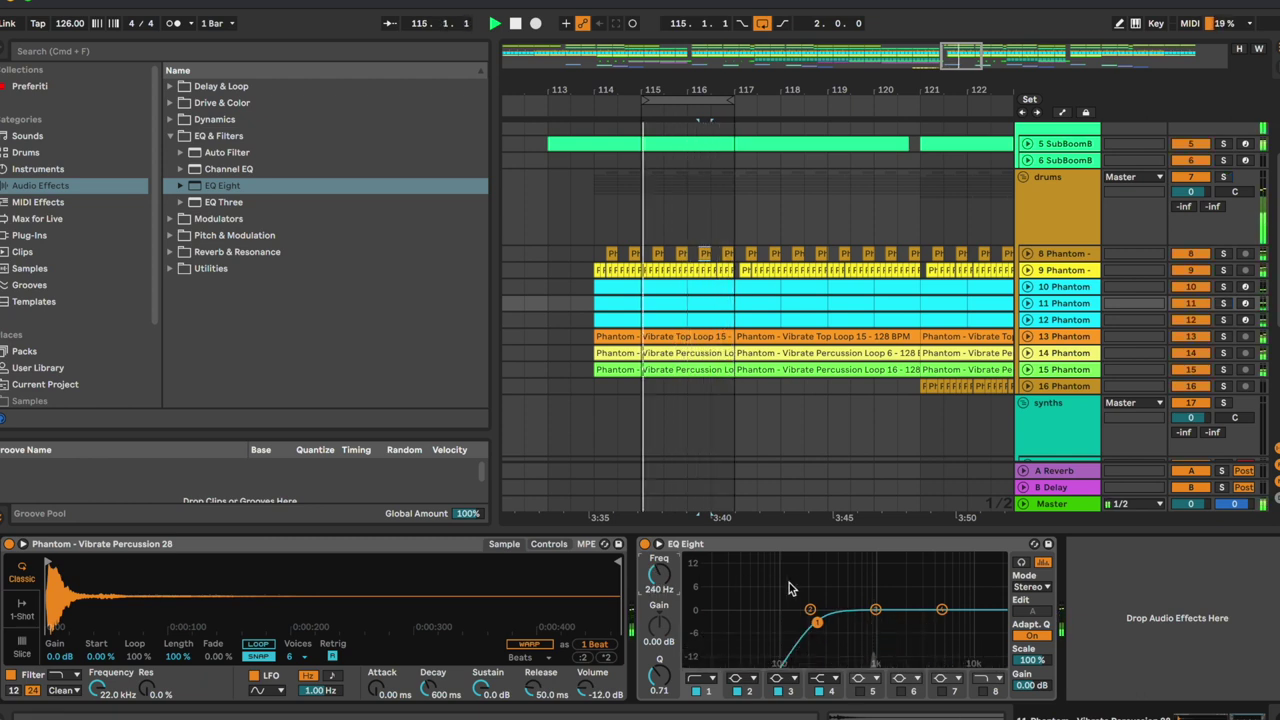
Add EQ Eight to percussion track 12 and make band 2 a low cut at 200 Hz, auditioning the track in solo.
left_click(1079, 305)
left_click(1078, 320)
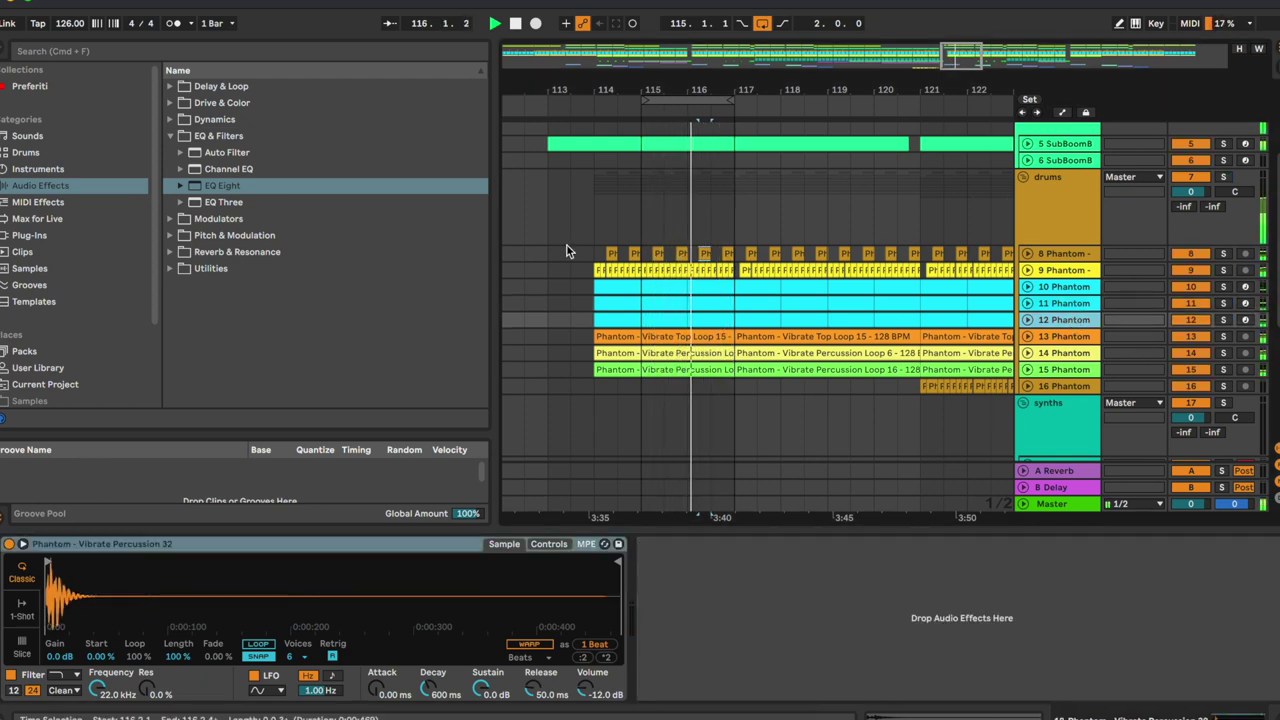
double_click(222, 185)
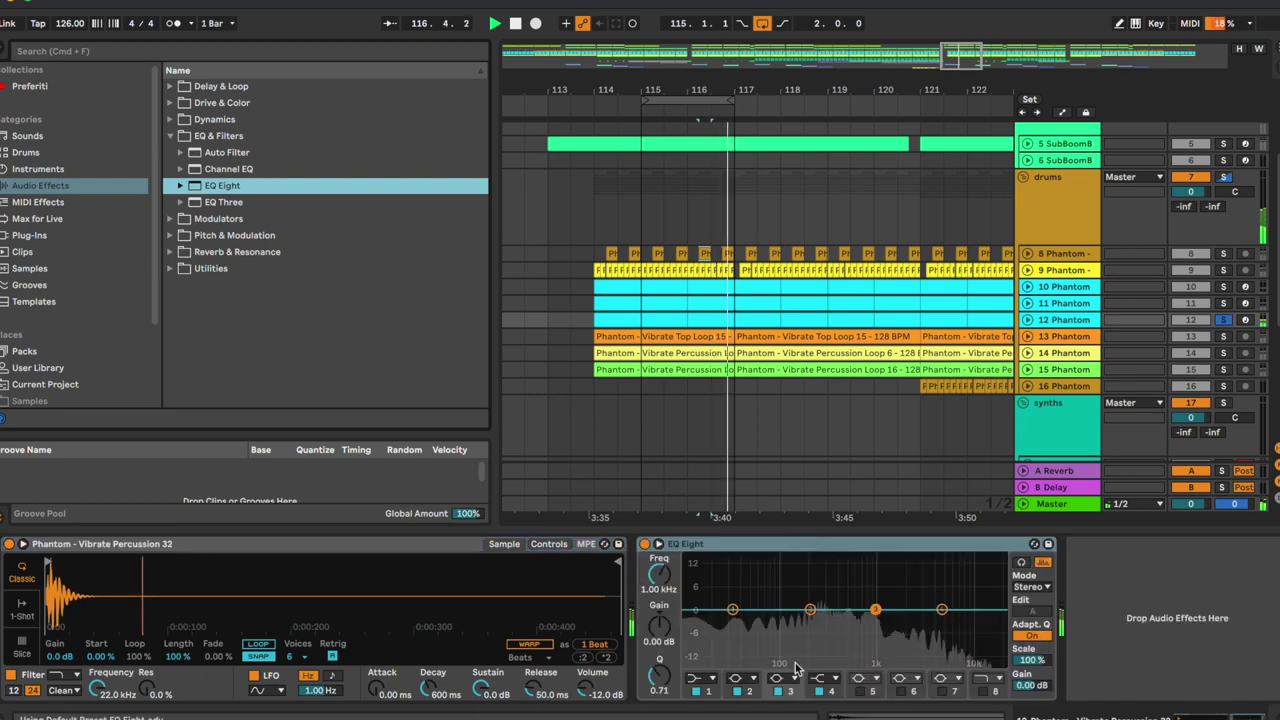
left_click(736, 678)
left_click(738, 588)
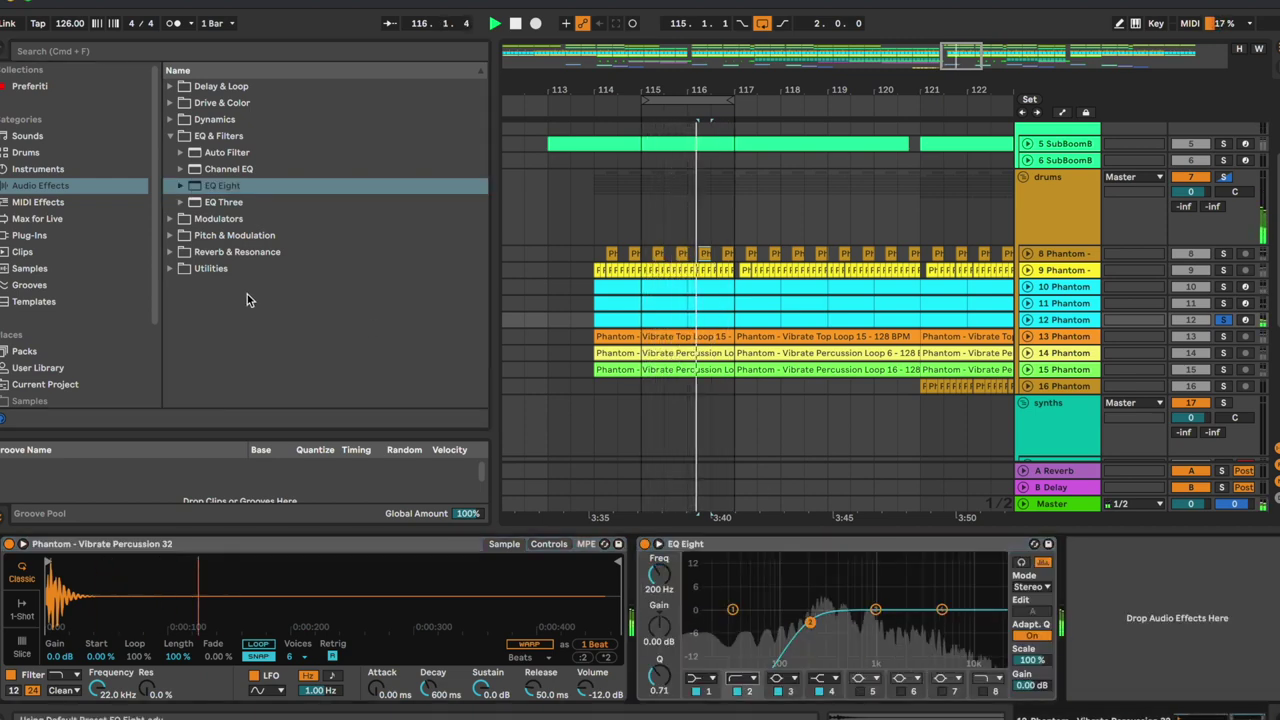
Find Ozone 9 Imager by searching the plug-ins for "ima", add it to track 12 and narrow the Band 1 width to -48.1.
left_click(32, 235)
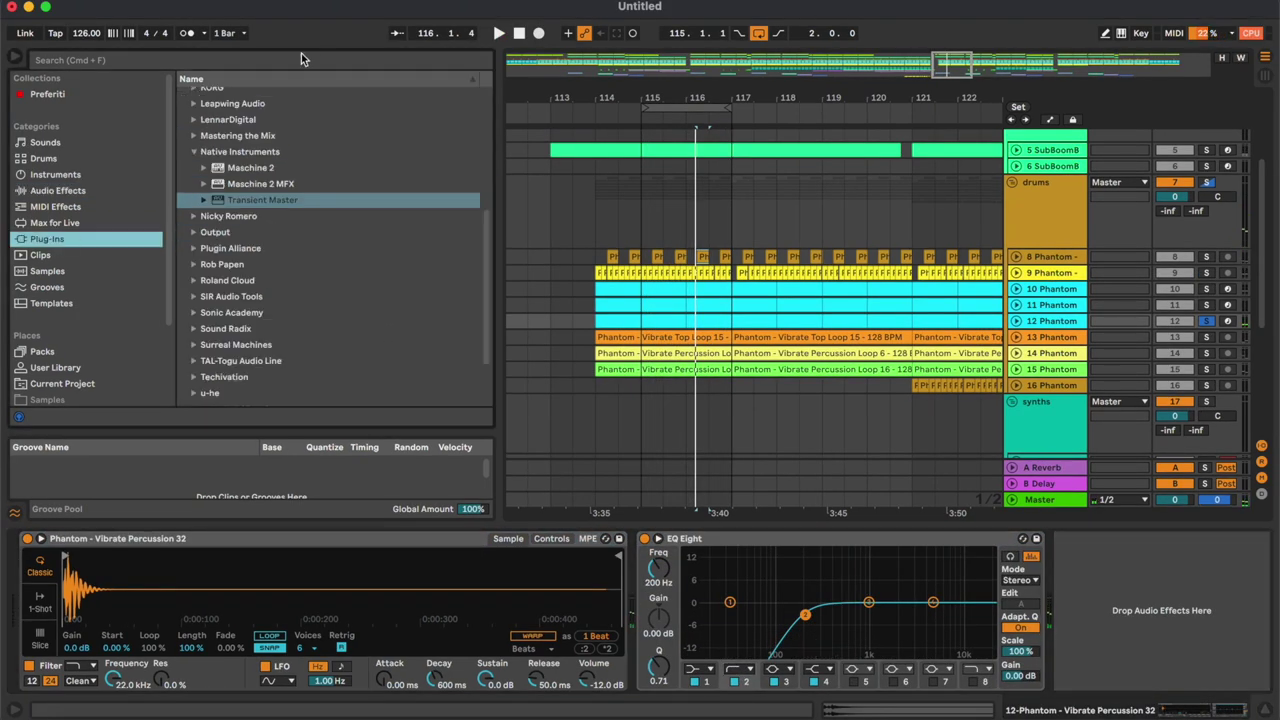
left_click(300, 58)
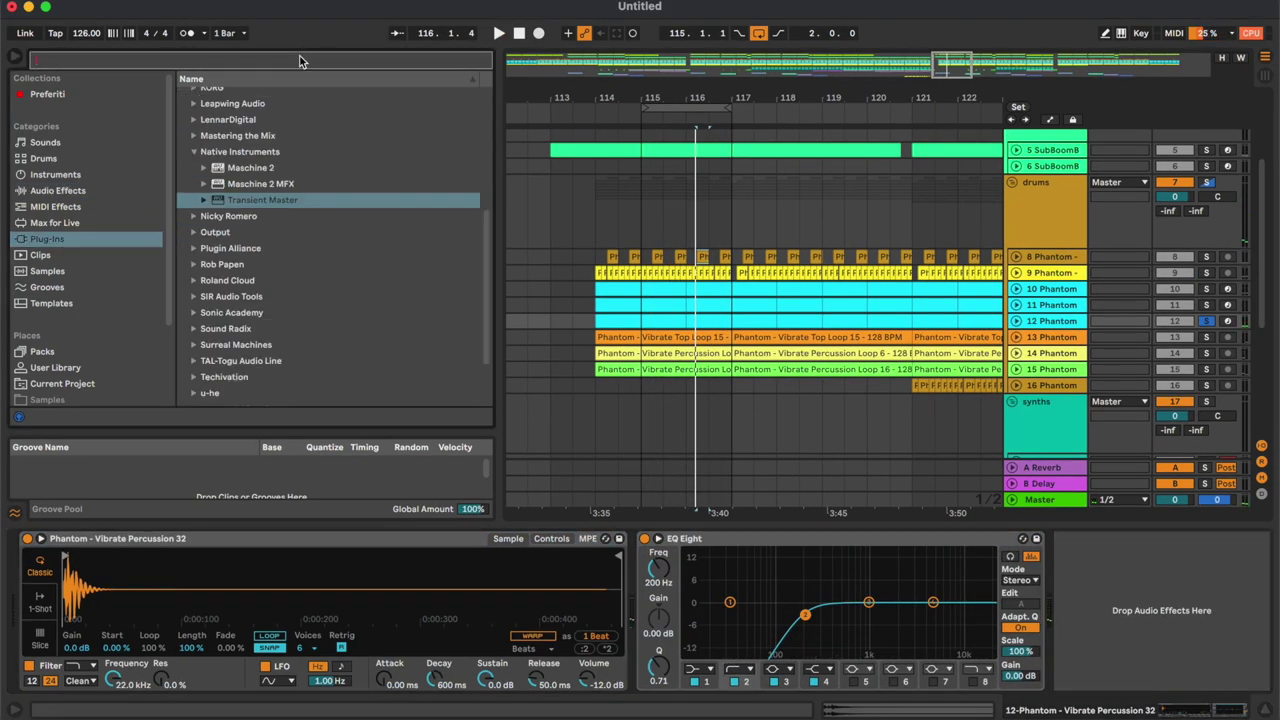
type("ima")
left_click(229, 130)
left_click(271, 142)
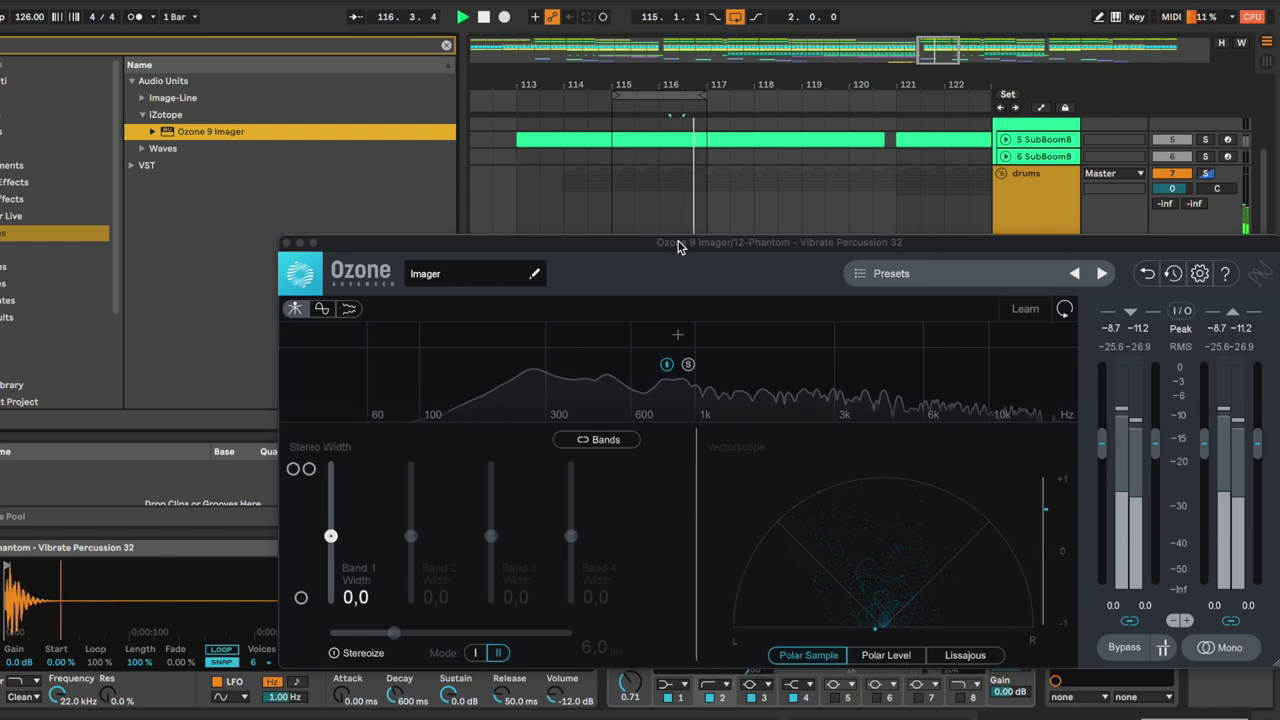
left_click_drag(331, 536, 333, 579)
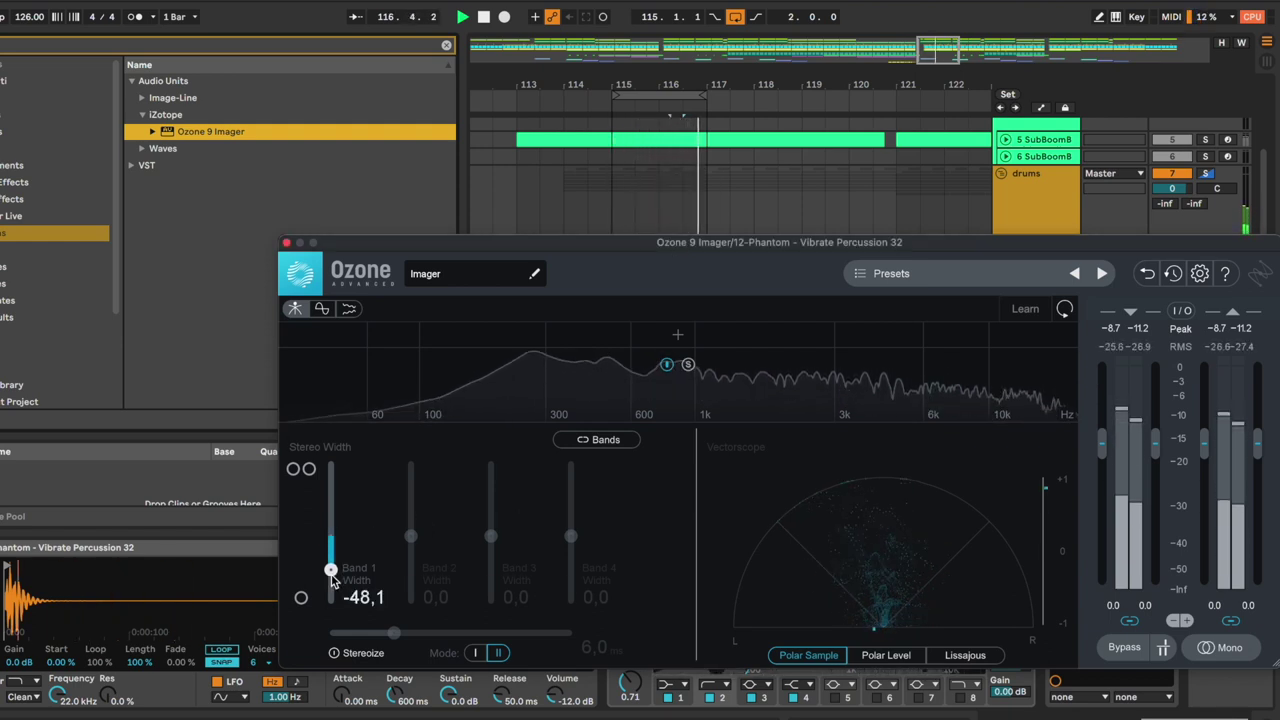
left_click(286, 244)
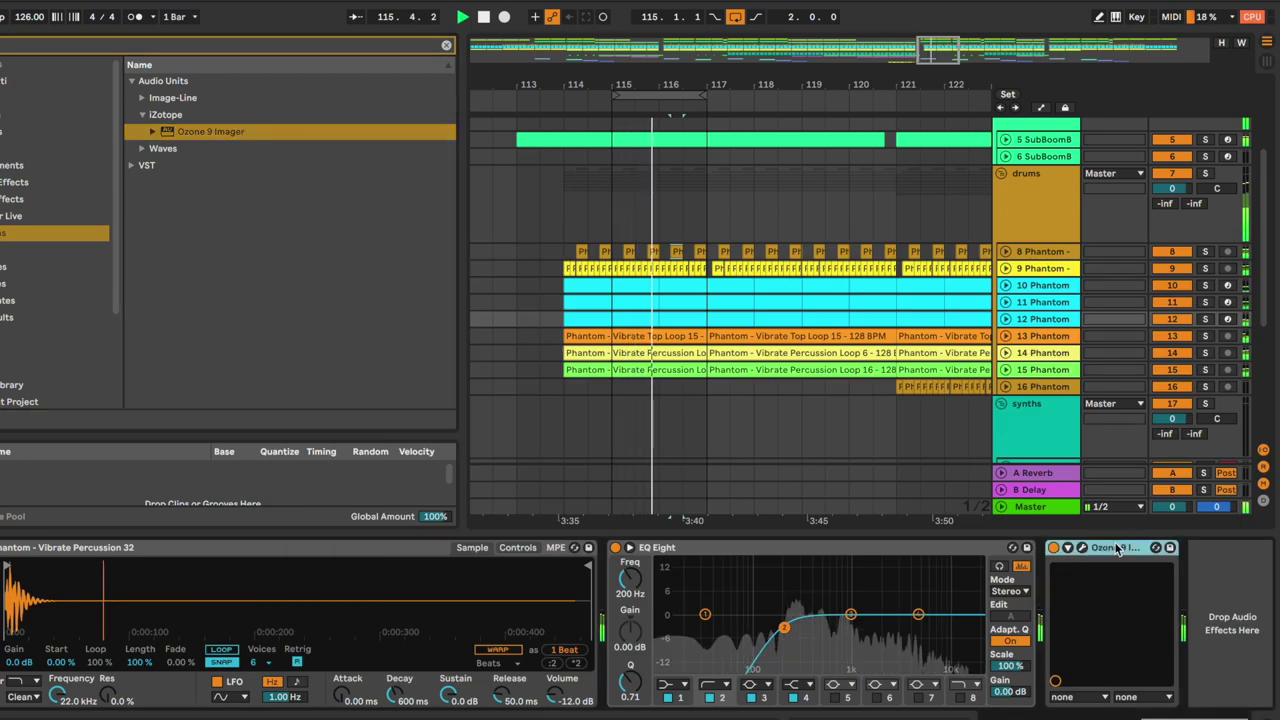
Clear the plug-in search, add Ozone 9 Imager to top loop track 13 and narrow its Band 1 width to -44.3 in solo.
left_click(1047, 338)
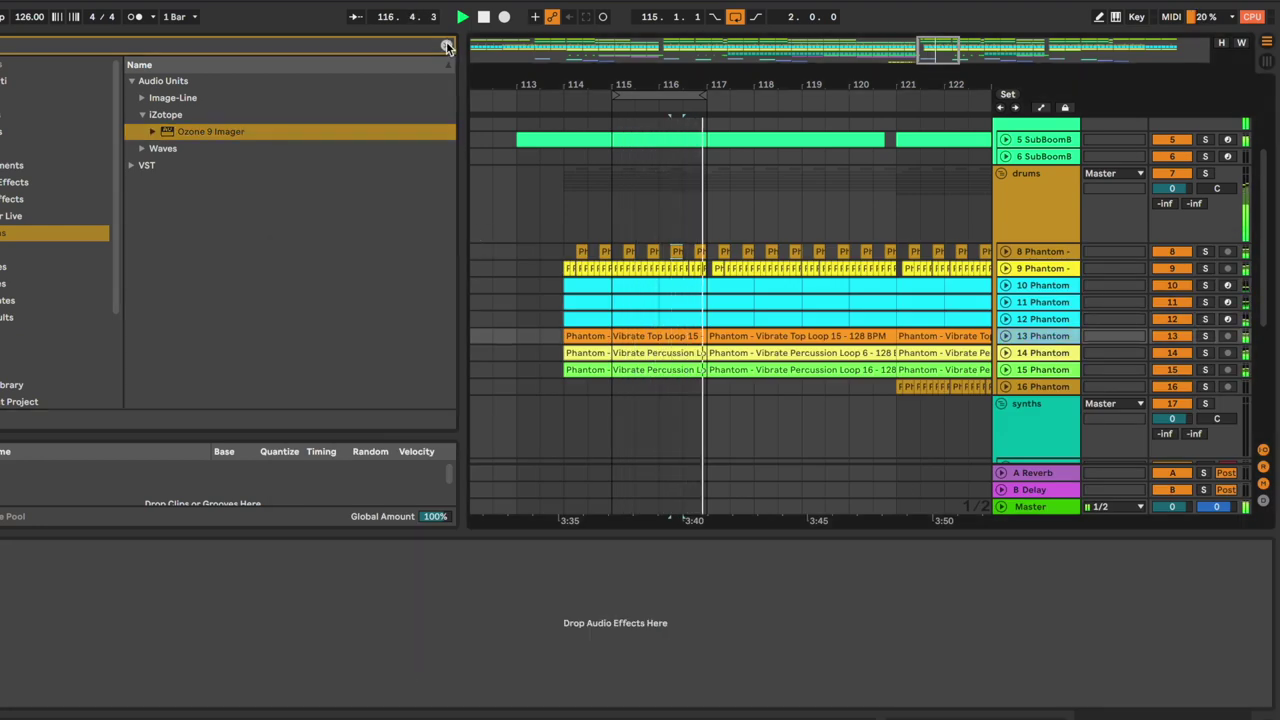
left_click(446, 46)
left_click(1055, 337)
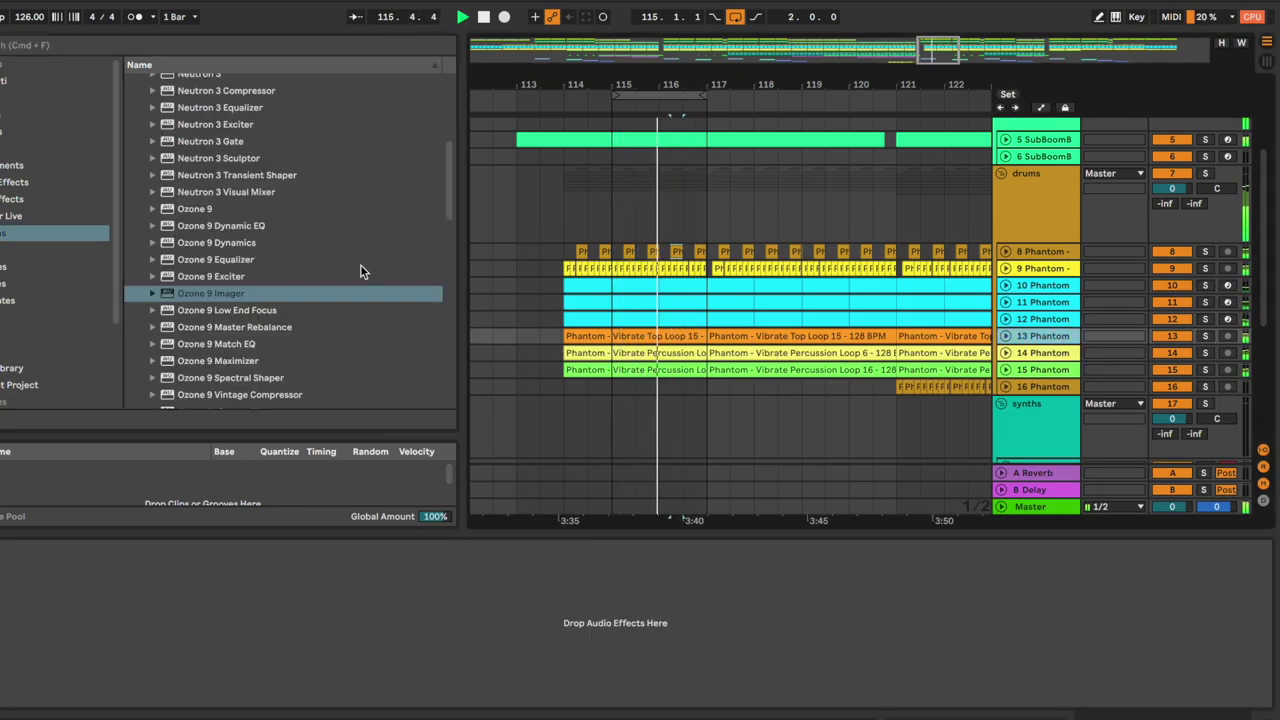
left_click(14, 184)
left_click(60, 233)
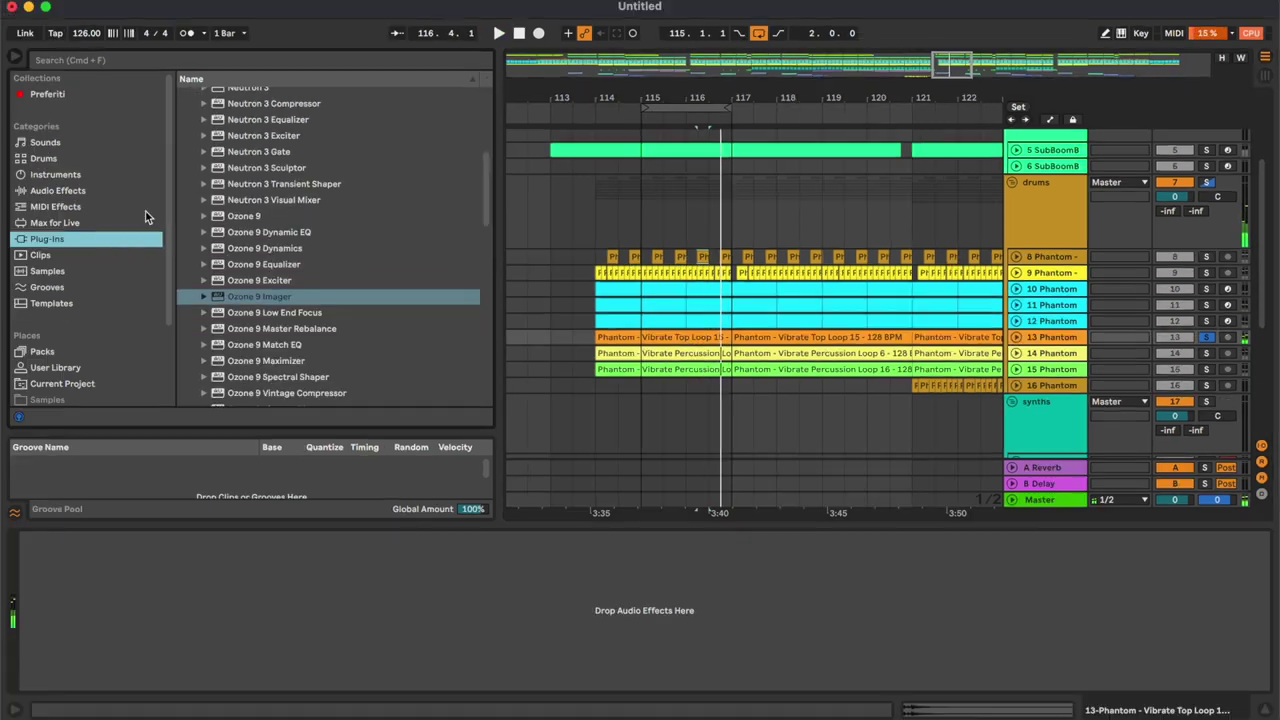
left_click(277, 296)
key("space")
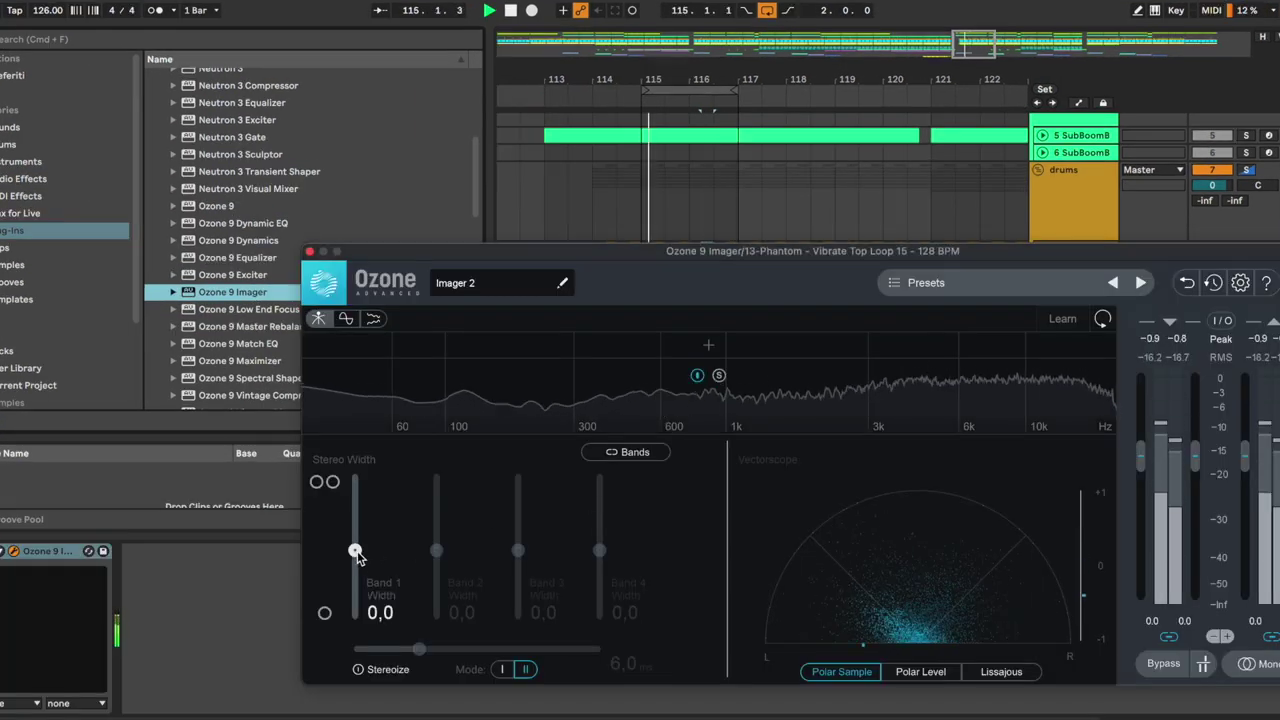
left_click_drag(356, 552, 356, 585)
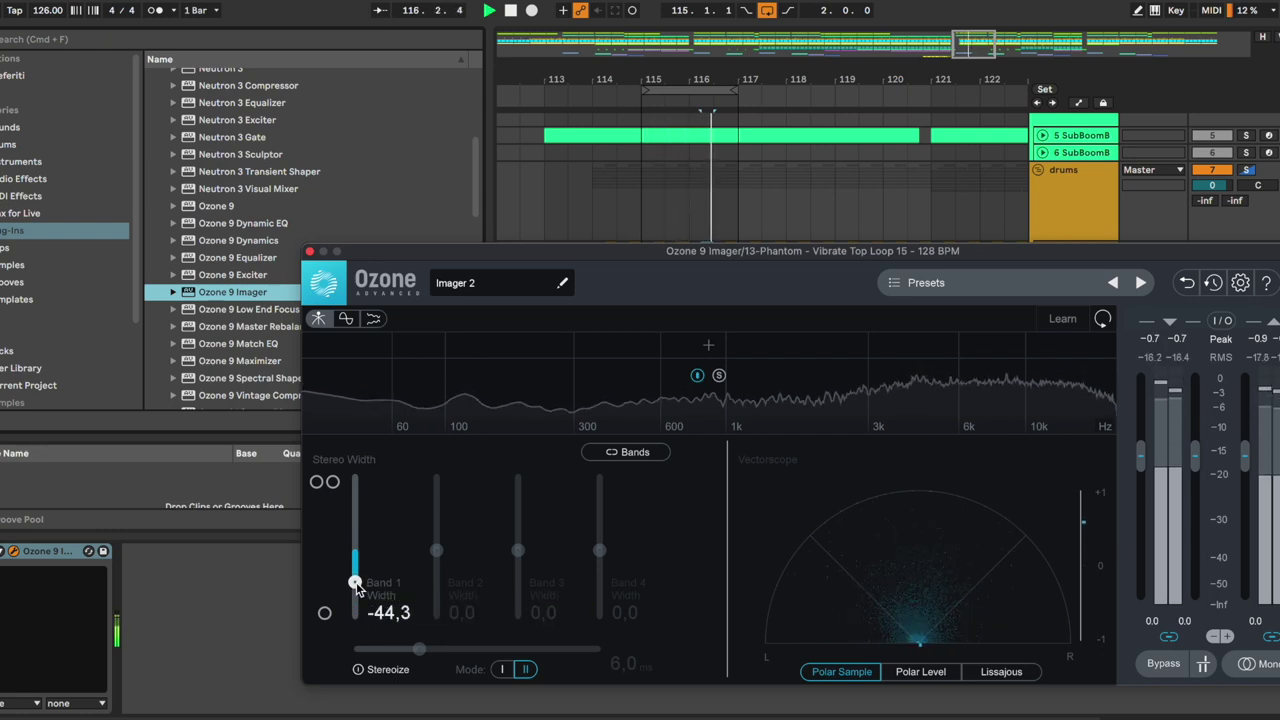
left_click(309, 251)
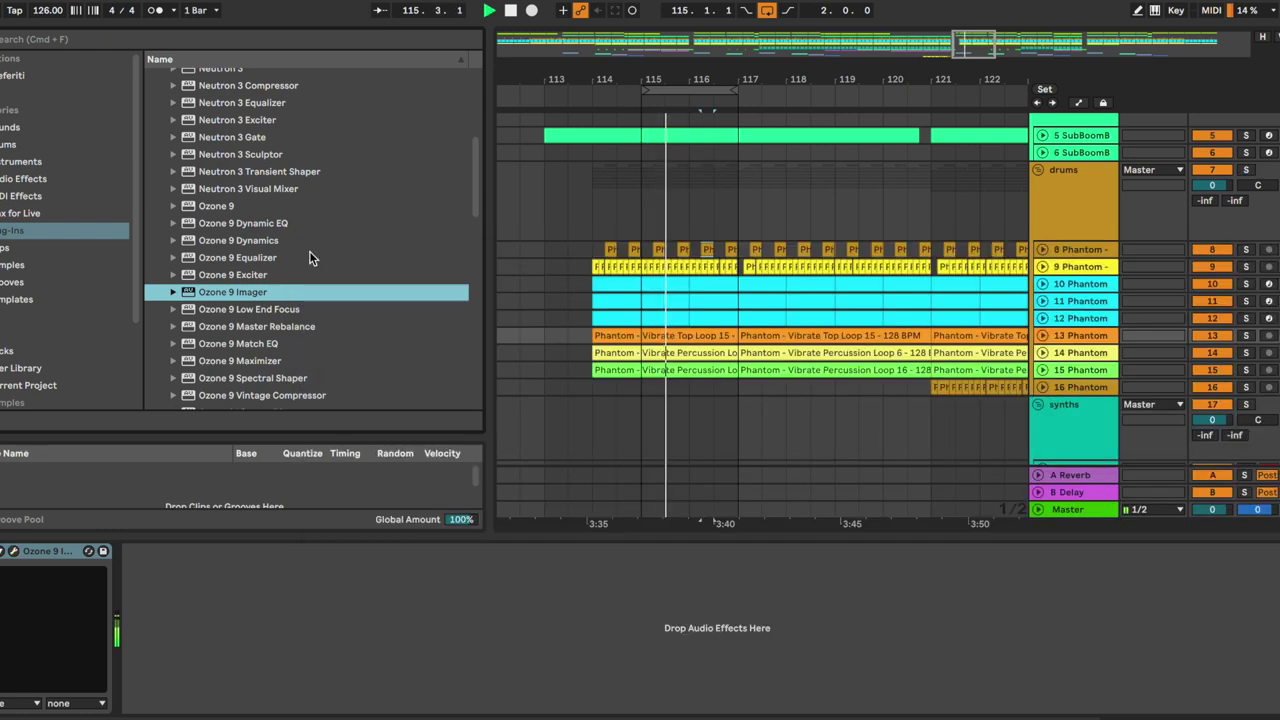
Add EQ Eight to percussion loop track 14 and make band 2 a low cut at 200 Hz while soloed.
left_click(1094, 356)
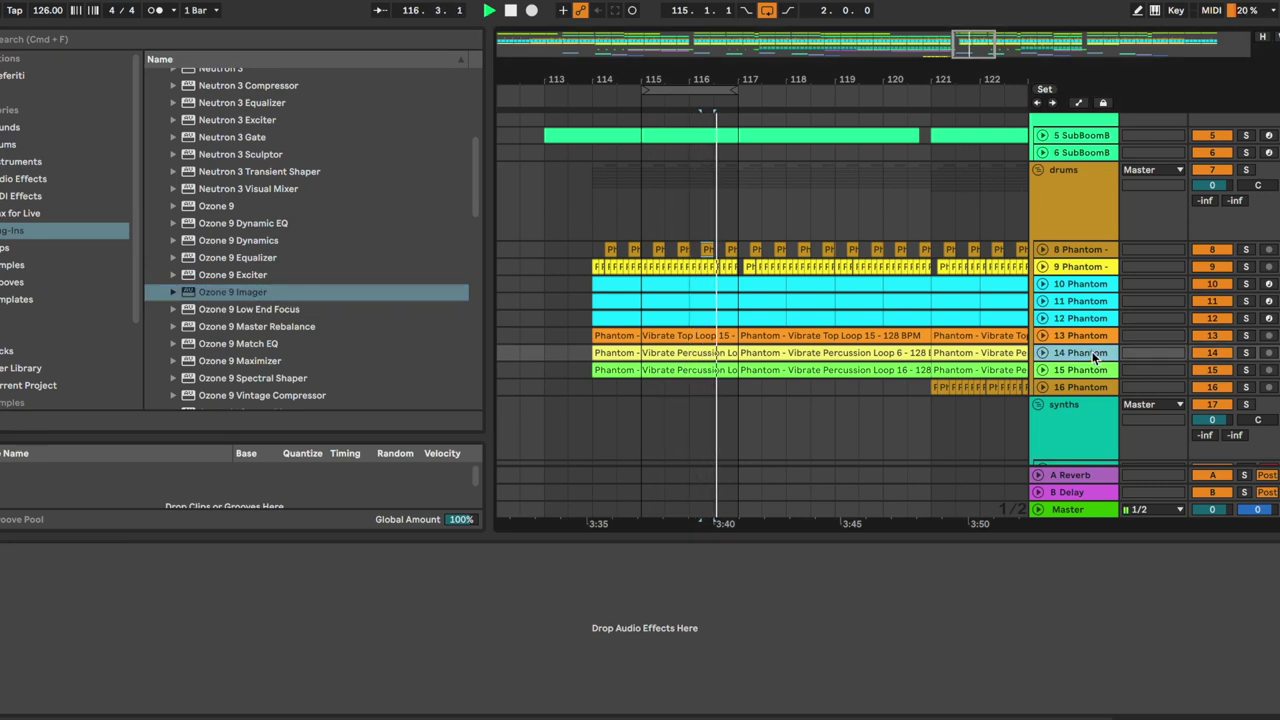
left_click(30, 179)
double_click(240, 179)
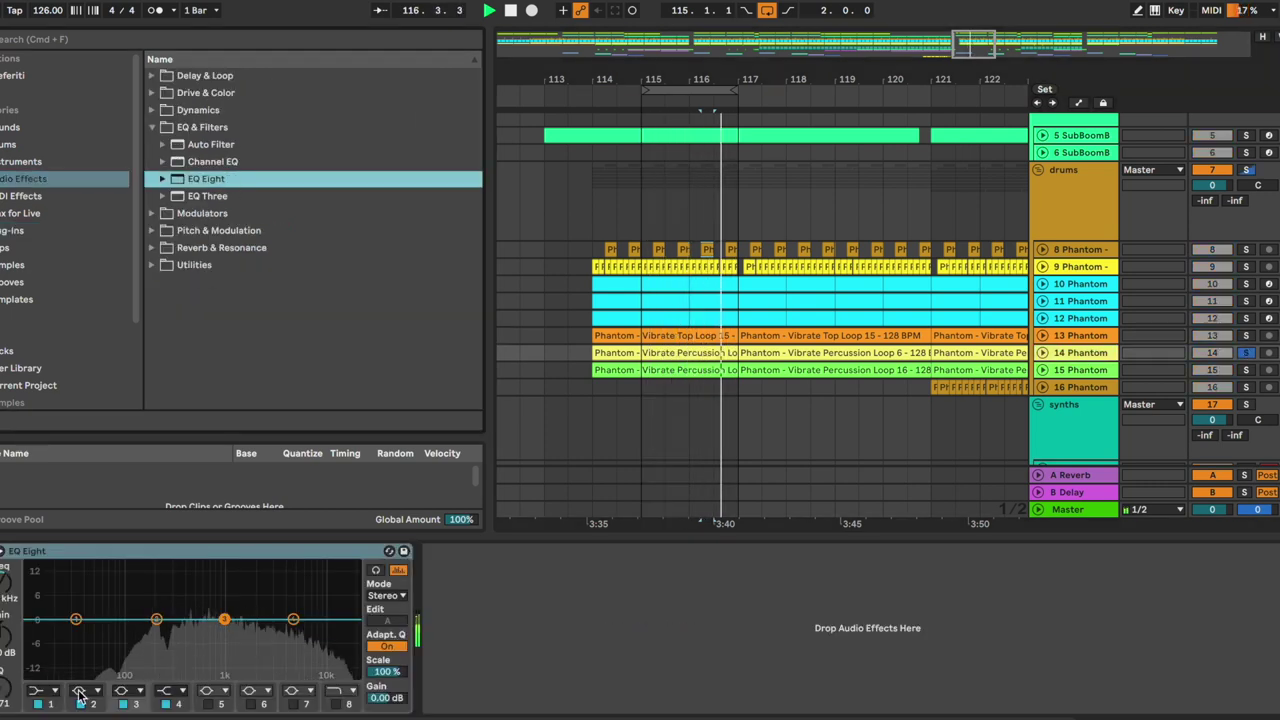
left_click(80, 692)
left_click(93, 599)
key("space")
Add Neutron 3 Transient Shaper to track 14 and split off a high band at about 2.5 kHz.
left_click(38, 230)
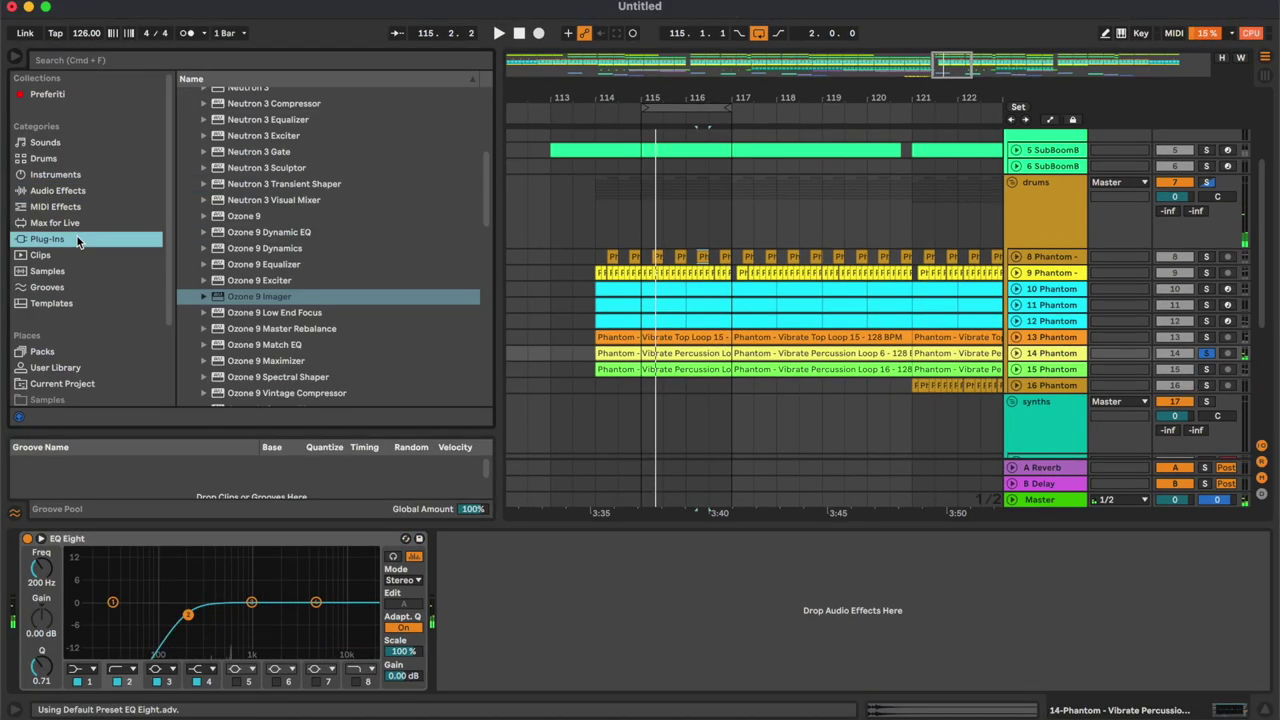
left_click(318, 186)
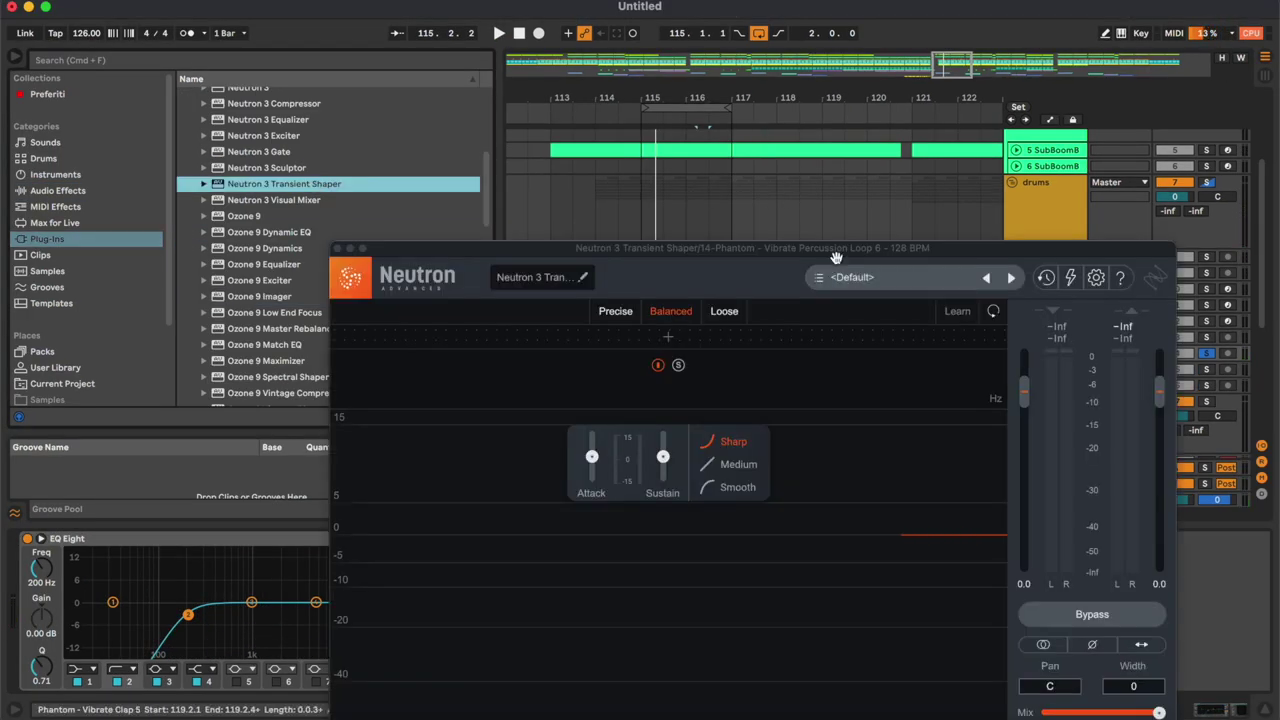
left_click_drag(836, 251, 835, 199)
key("space")
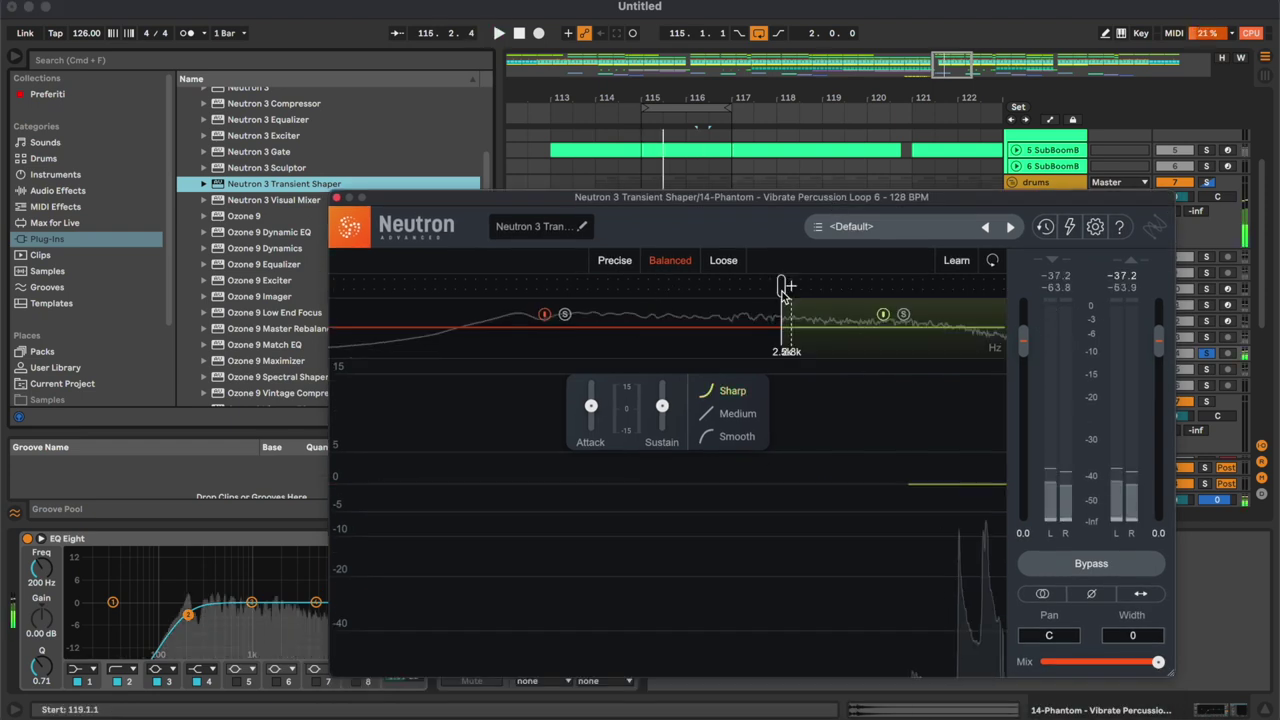
left_click_drag(672, 203, 672, 163)
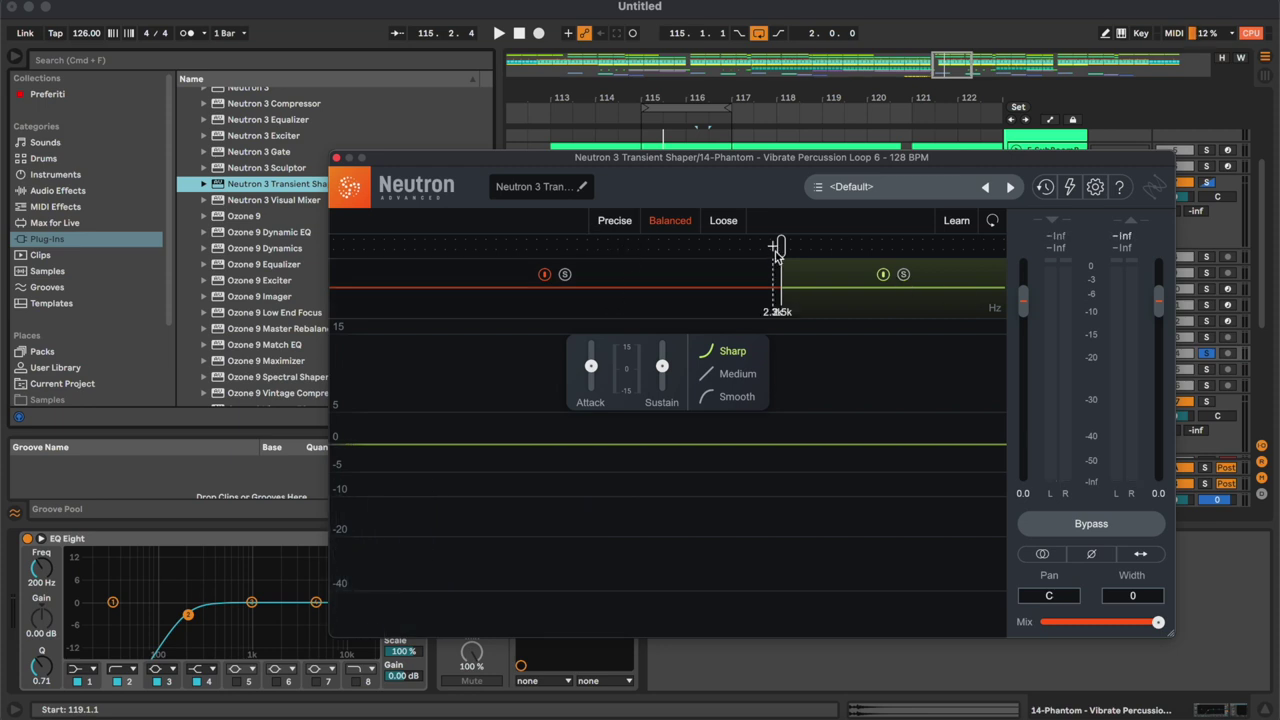
Solo the Transient Shaper's high band, lower its sustain slightly and clear the band solo.
left_click(902, 275)
key("space")
left_click_drag(600, 358, 598, 436)
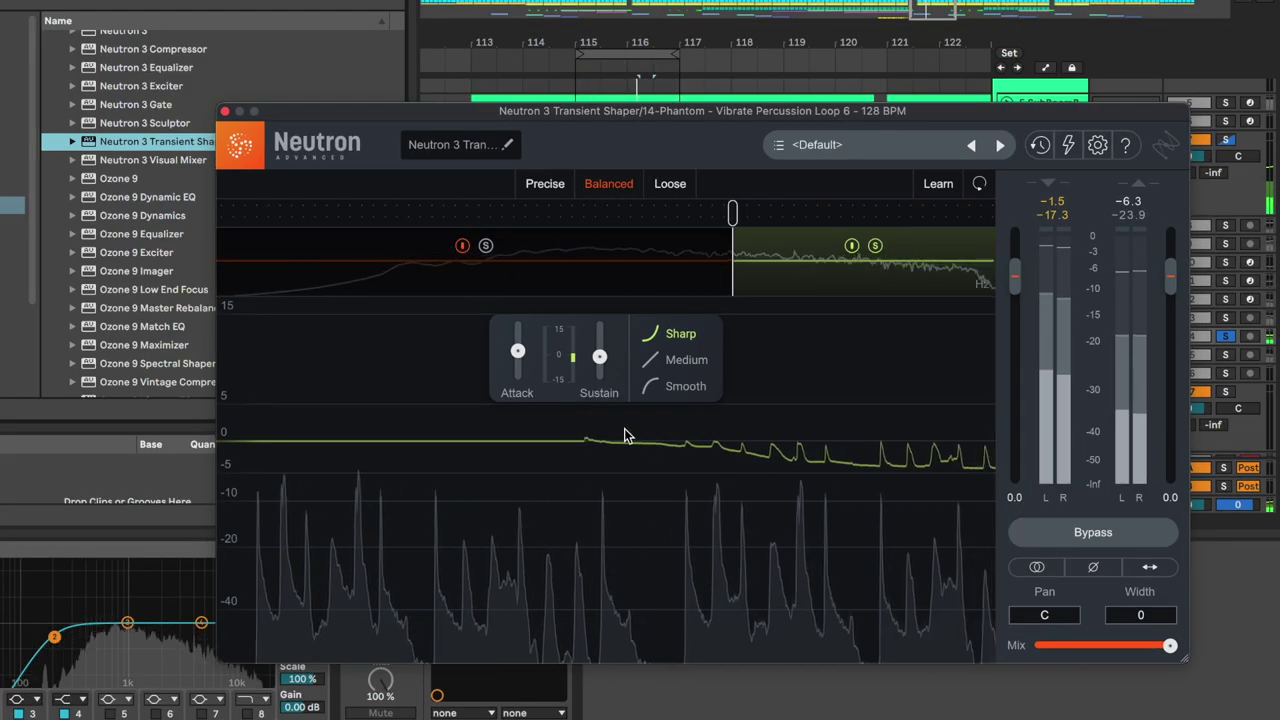
left_click(873, 246)
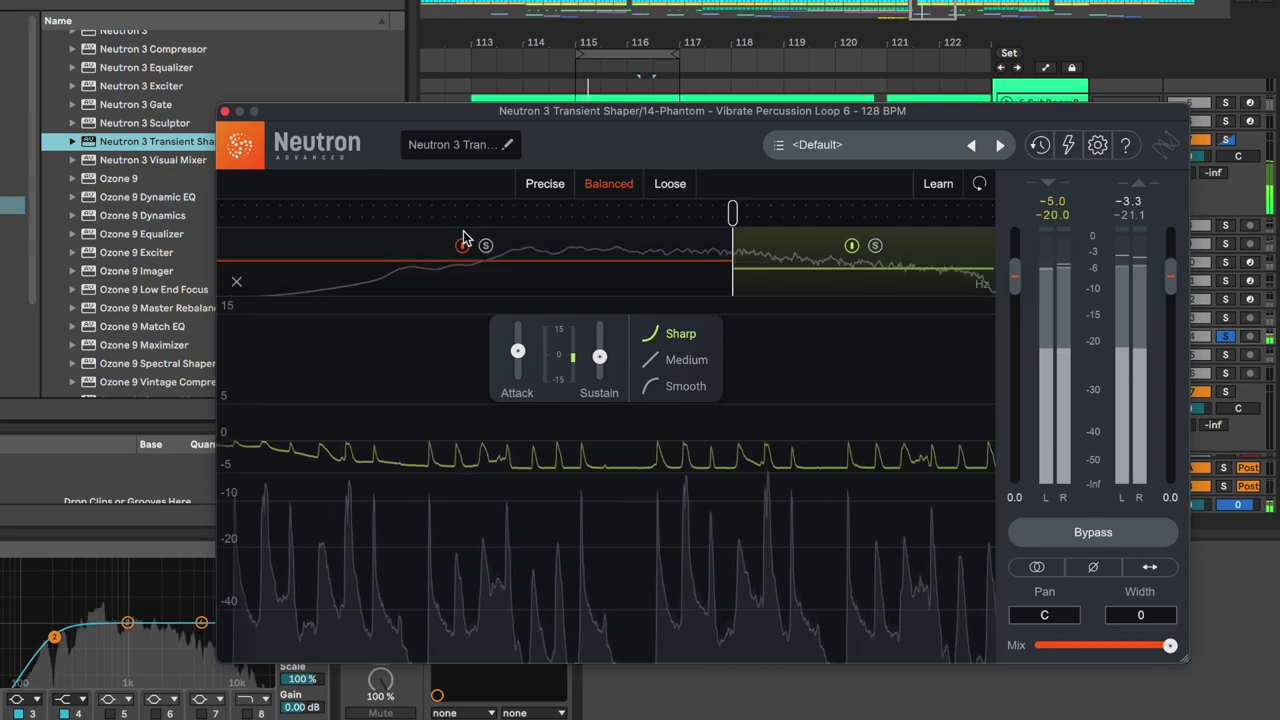
Split off a middle band in the Transient Shaper, set its attack to -3.3 while soloed, clear the band solo and close the plug-in window.
left_click(459, 215)
key("space")
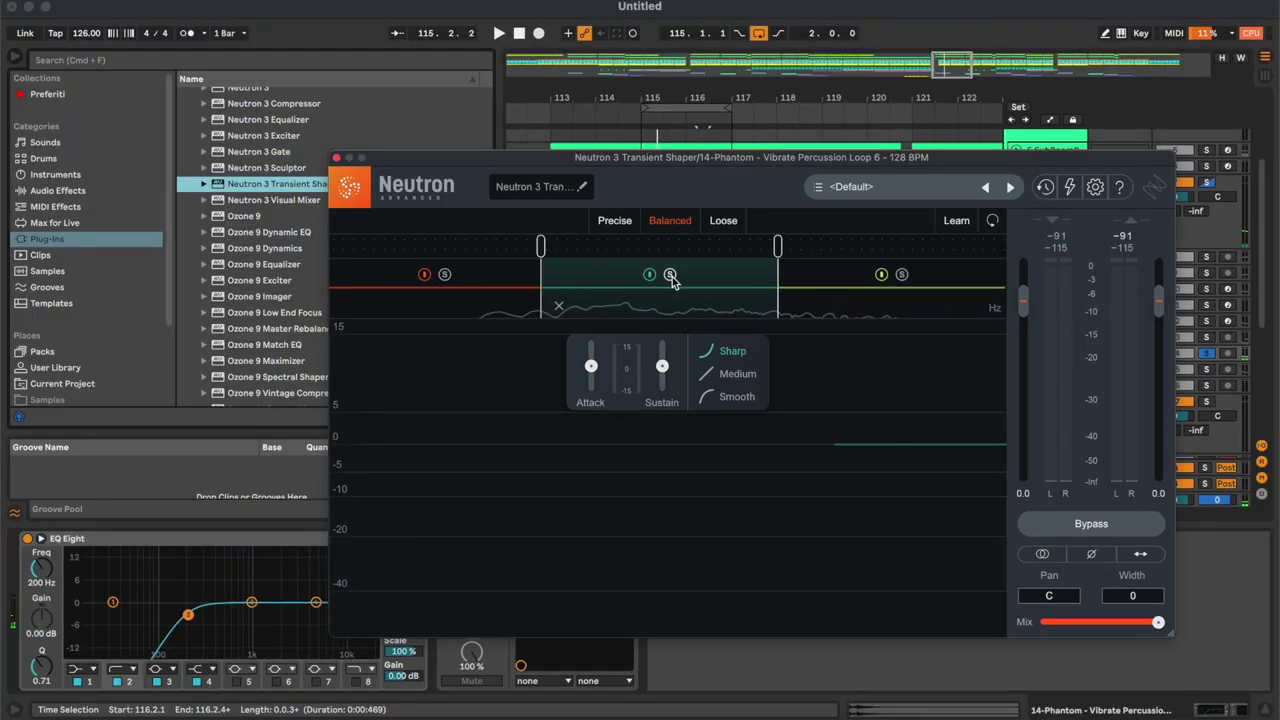
left_click(671, 277)
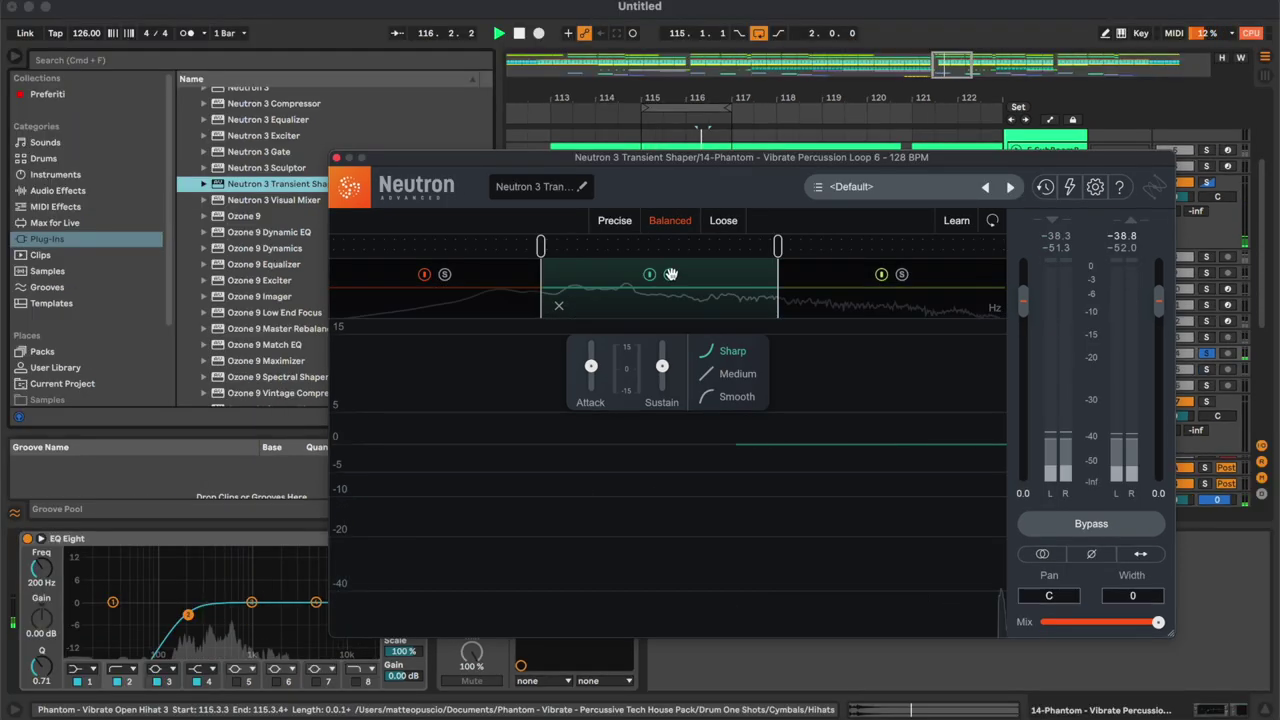
key("space")
left_click_drag(592, 368, 595, 426)
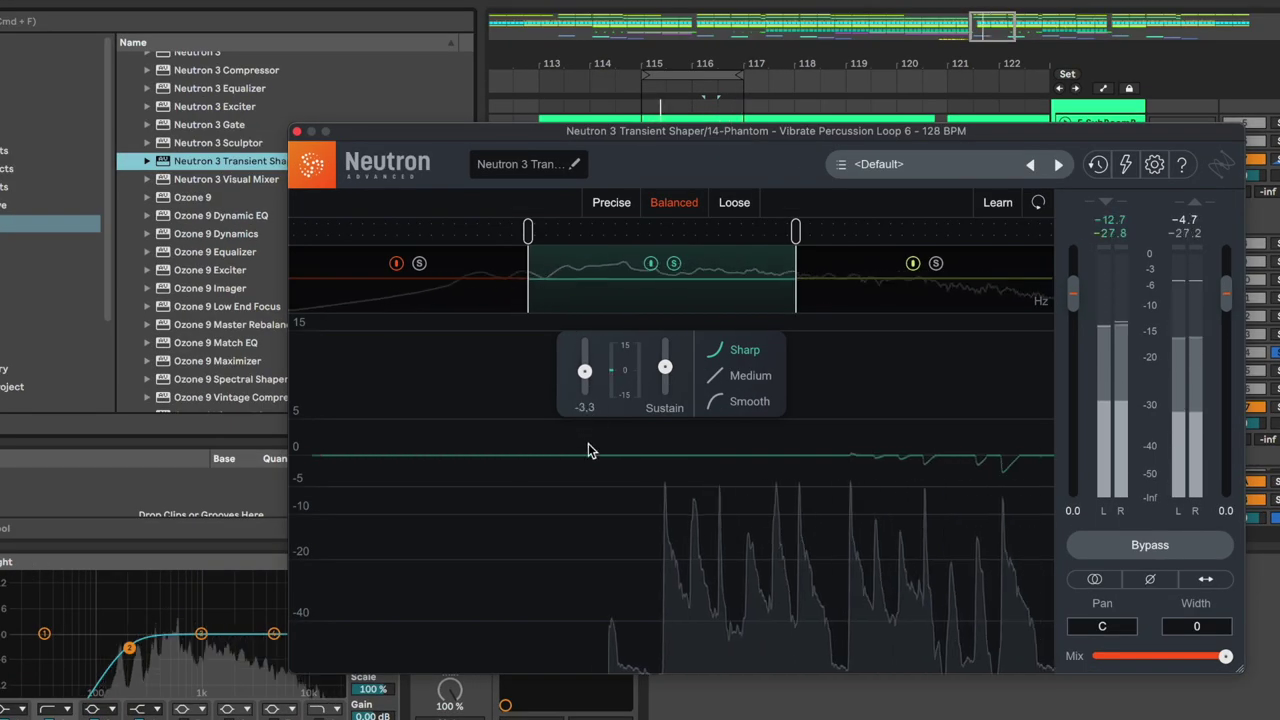
left_click(673, 264)
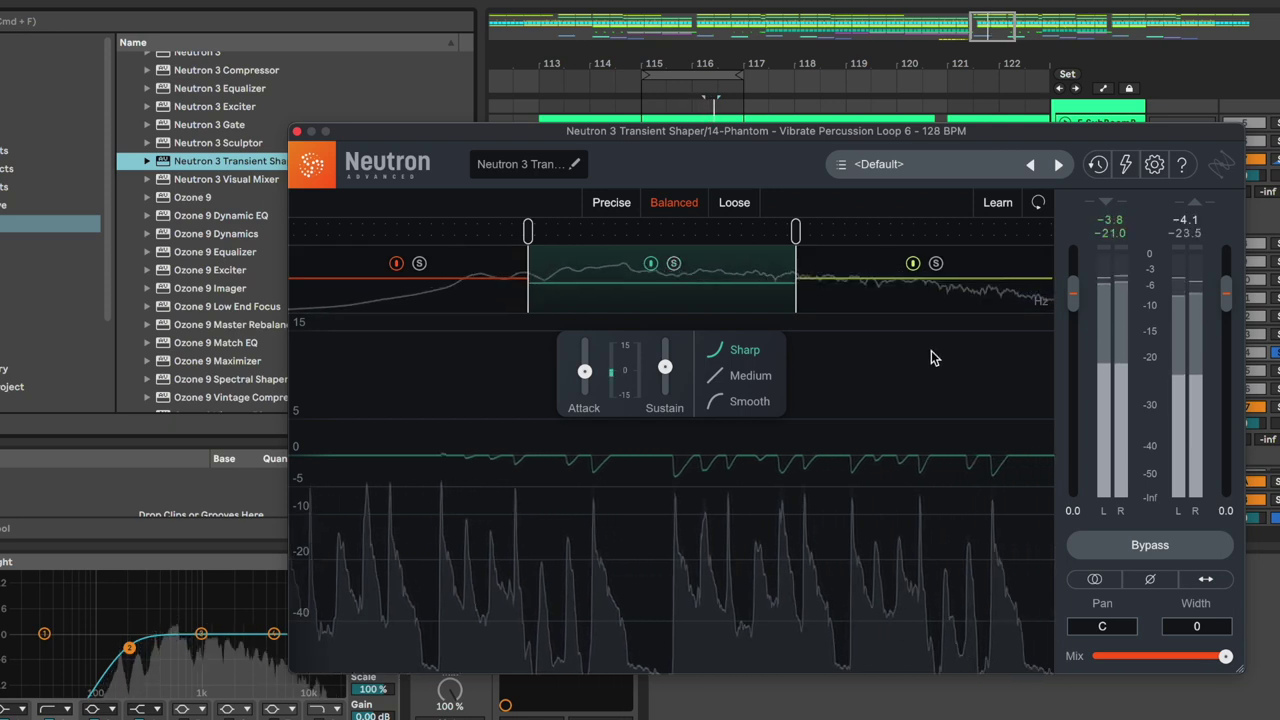
left_click(297, 132)
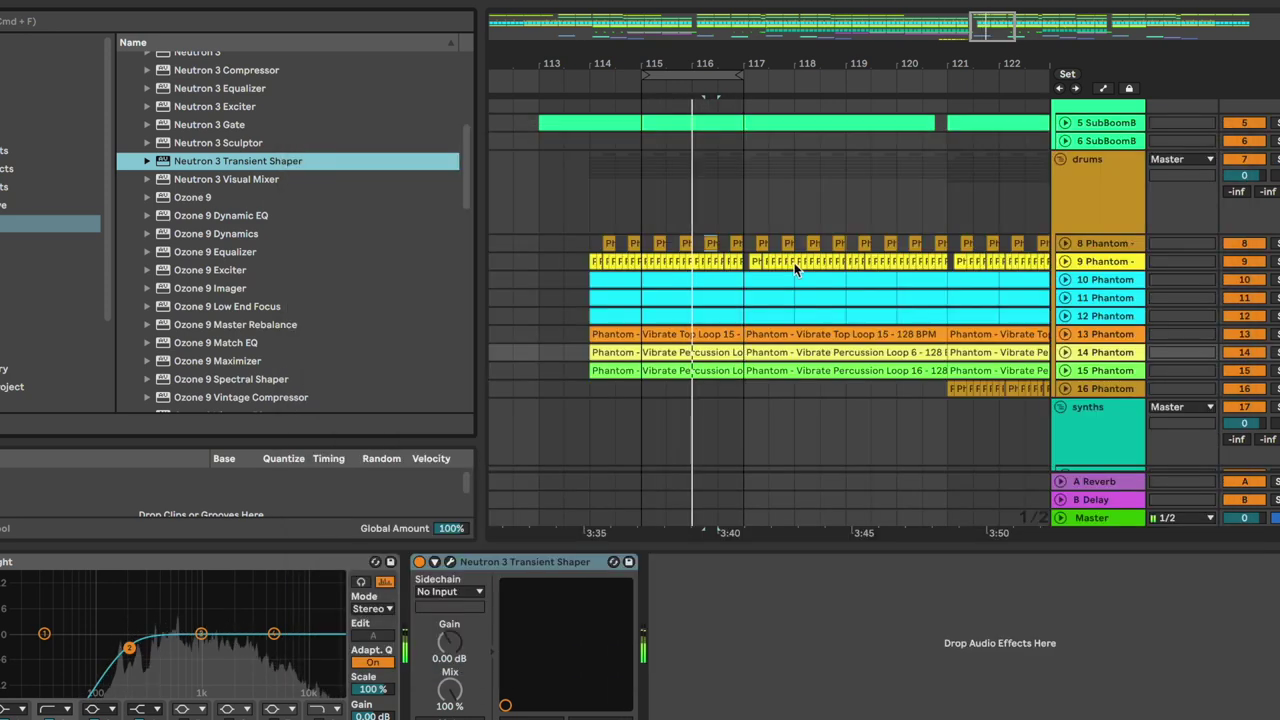
Unfold percussion loop track 14 to expose its volume control.
left_click(1066, 354)
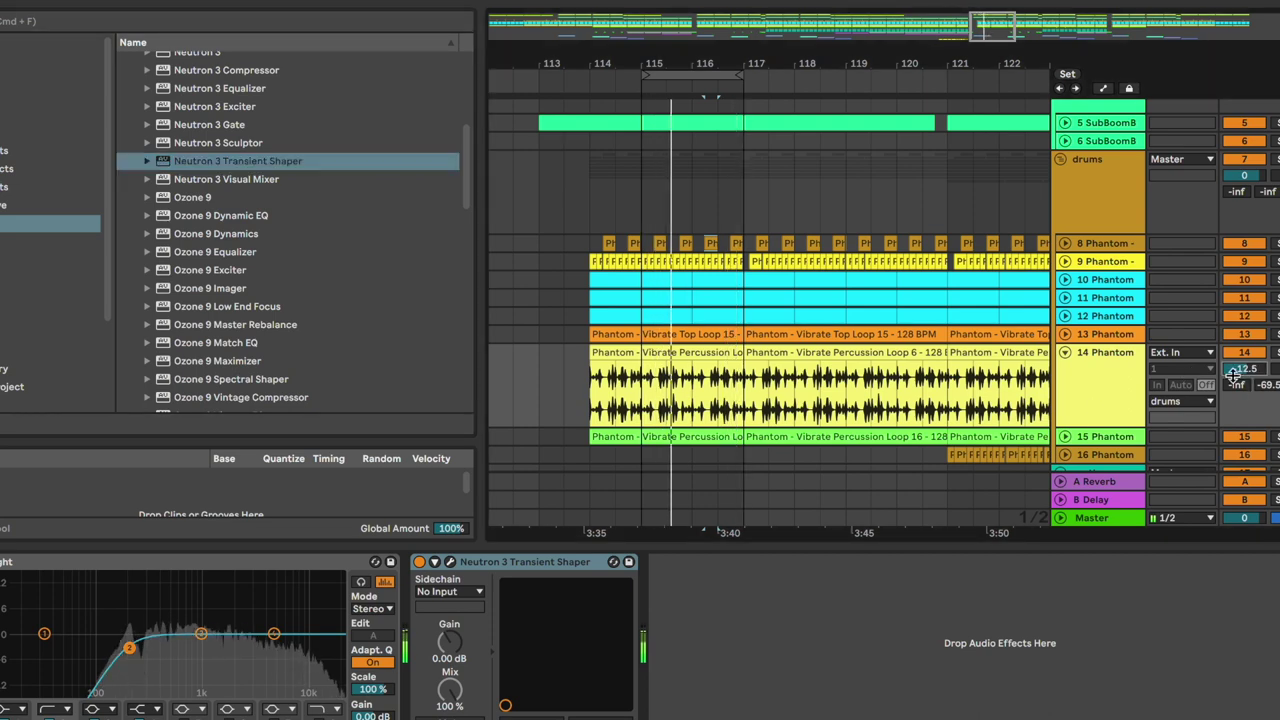
Lower the volume of track 14 to -13.1 dB and fold the track.
left_click(1078, 405)
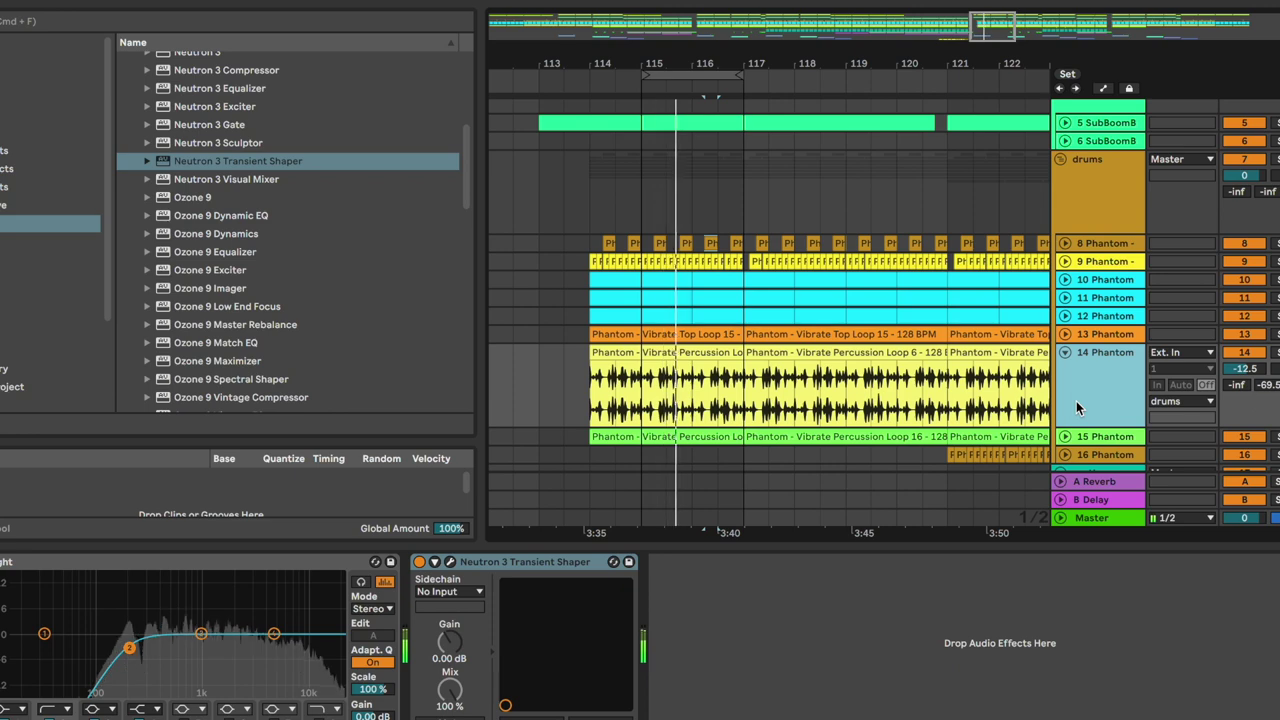
left_click_drag(1250, 369, 1250, 367)
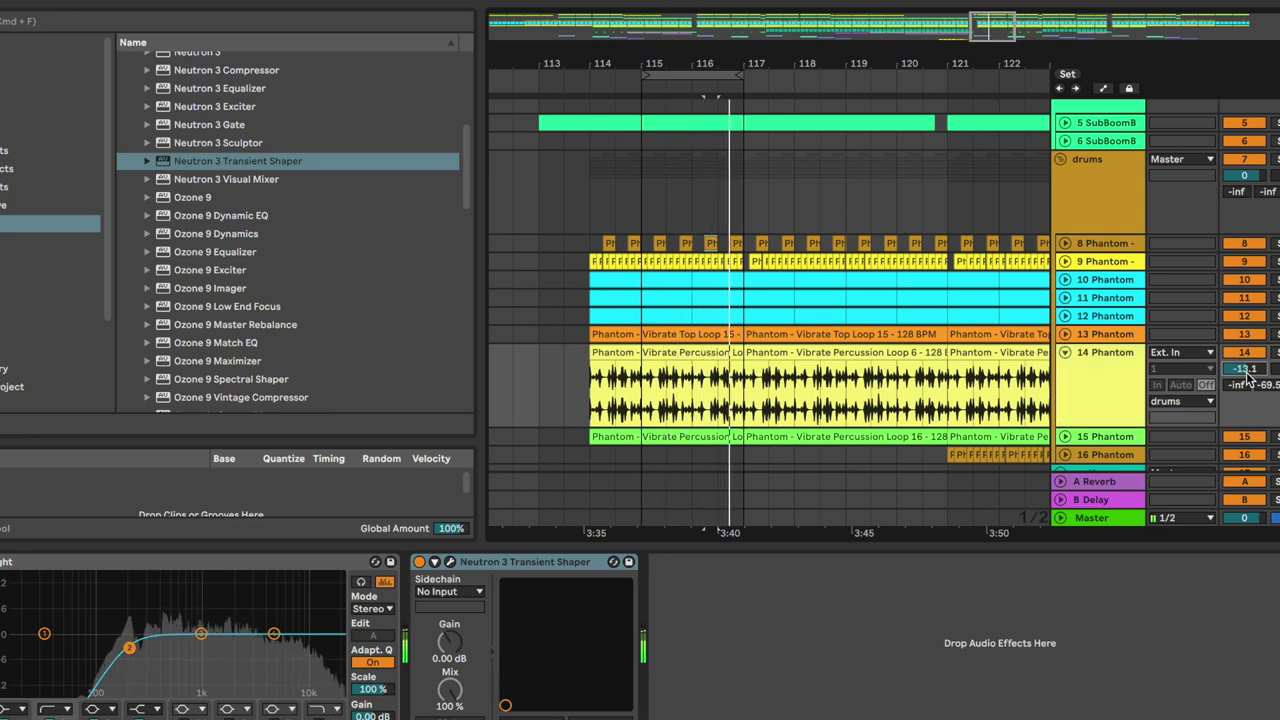
left_click(1068, 353)
Add Neutron 3 Transient Shaper to track 15 and reduce the high band's sustain and attack.
left_click(1084, 370)
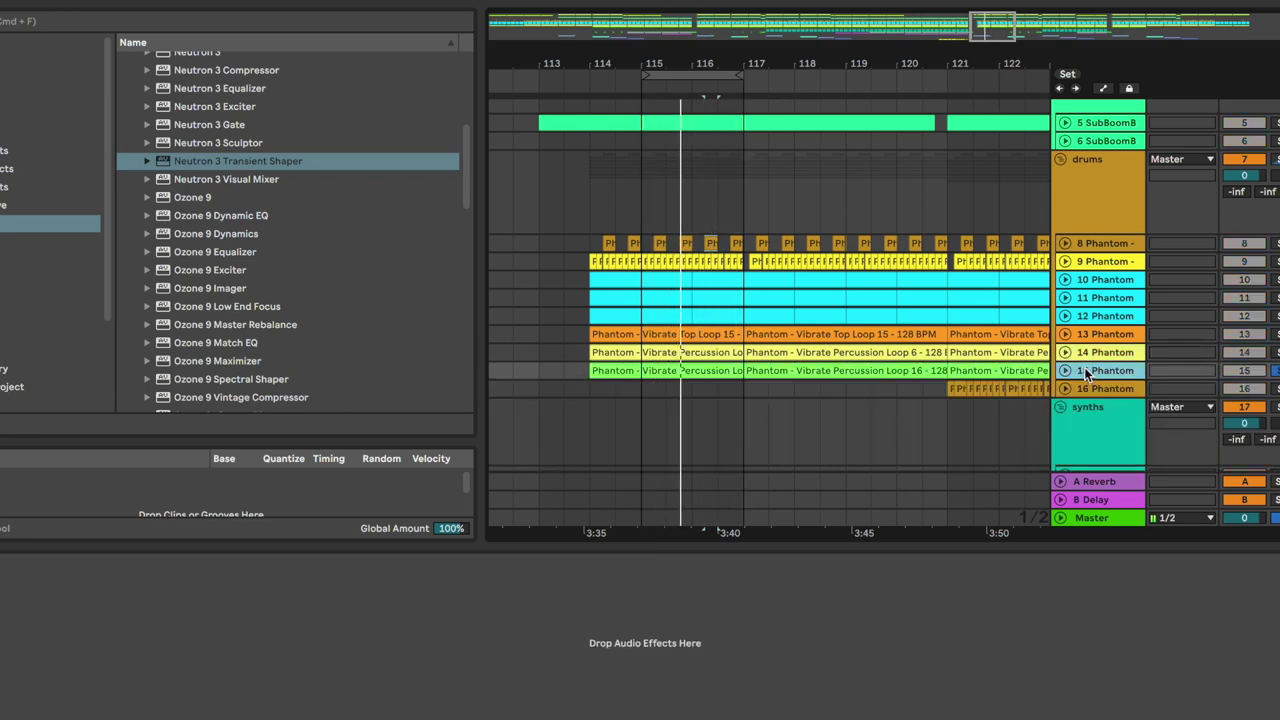
double_click(194, 161)
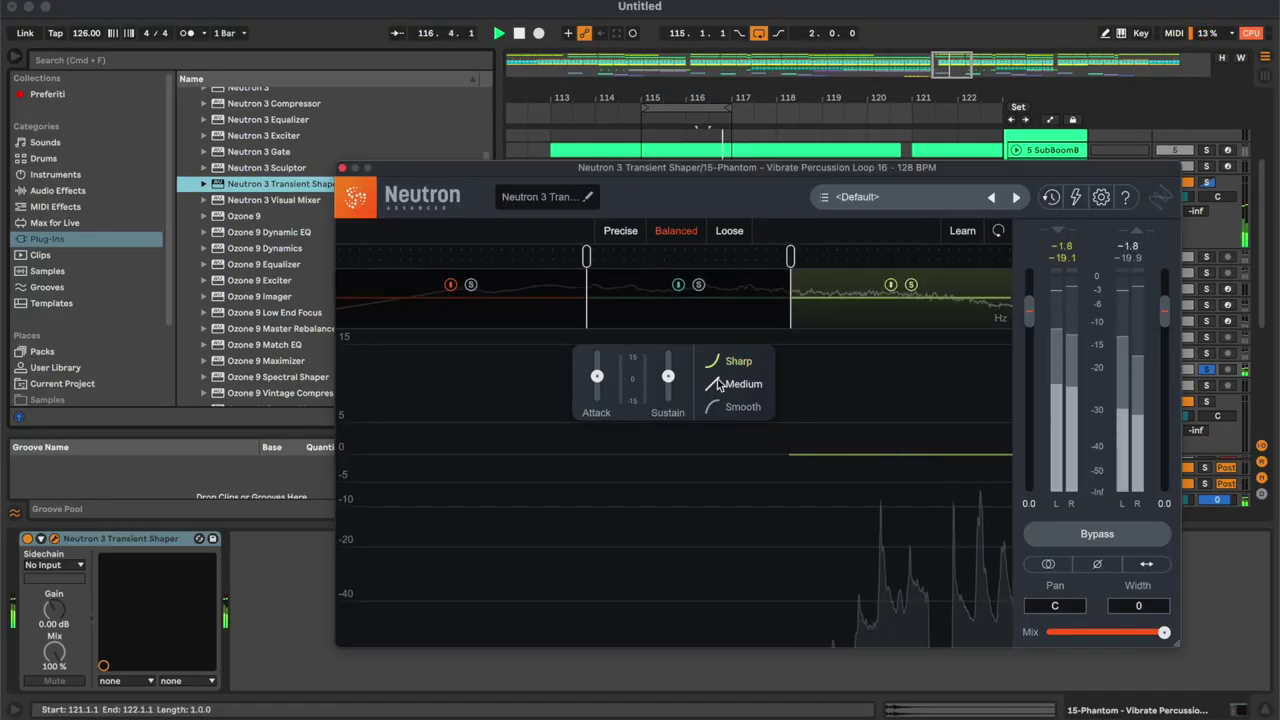
left_click_drag(668, 376, 668, 456)
left_click_drag(600, 379, 599, 457)
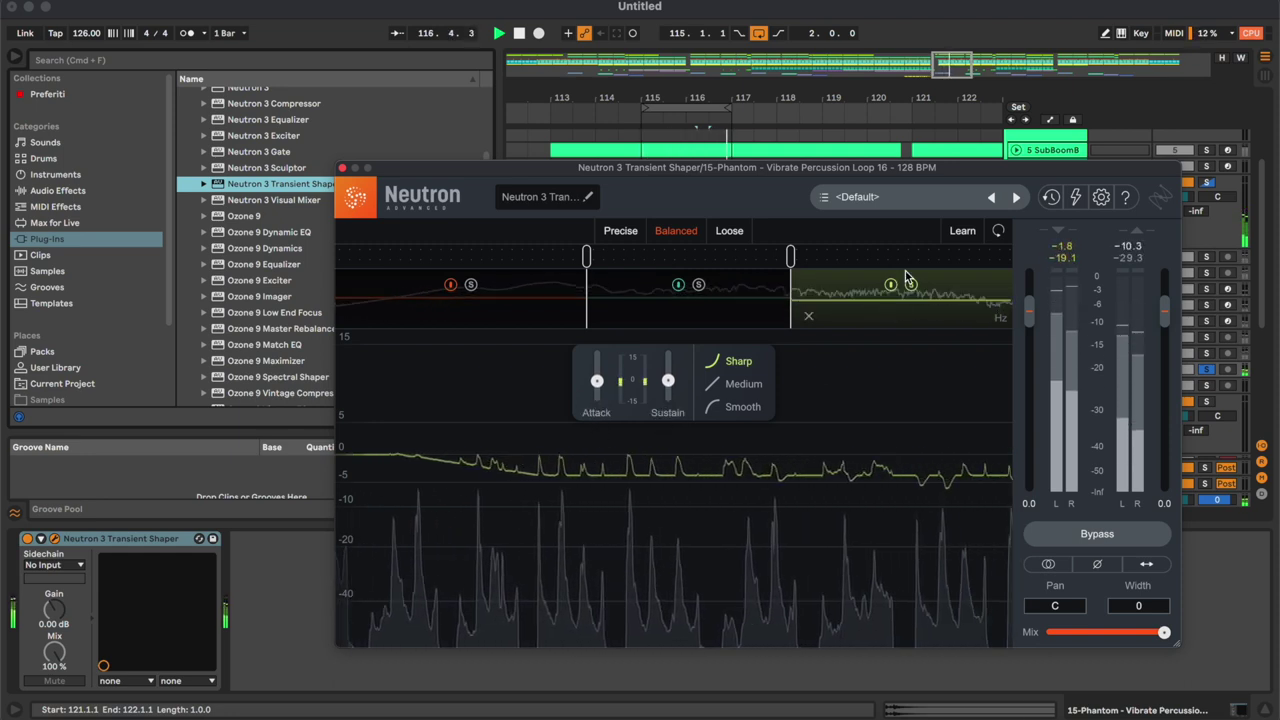
Lower the transient shaper's low-mid crossover, reduce the middle band's sustain and close the plug-in window.
left_click(604, 288)
left_click_drag(587, 288, 558, 288)
left_click_drag(669, 378, 670, 453)
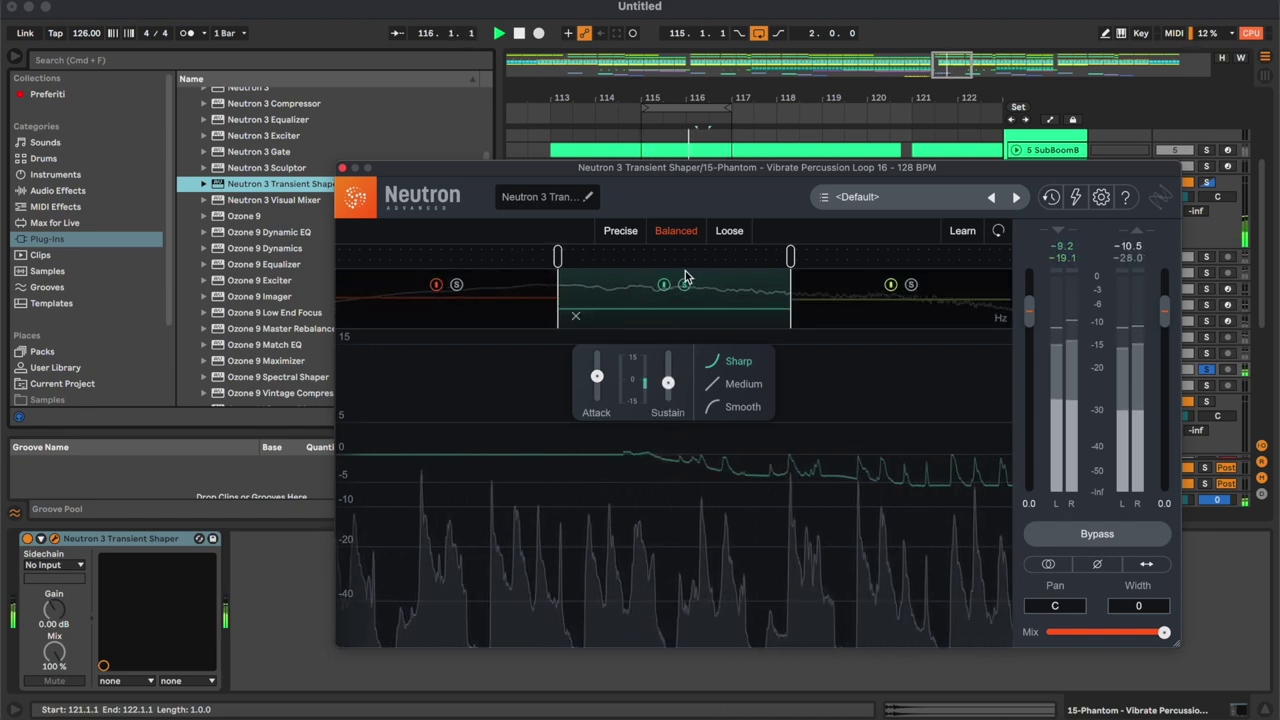
left_click(342, 167)
left_click(713, 337)
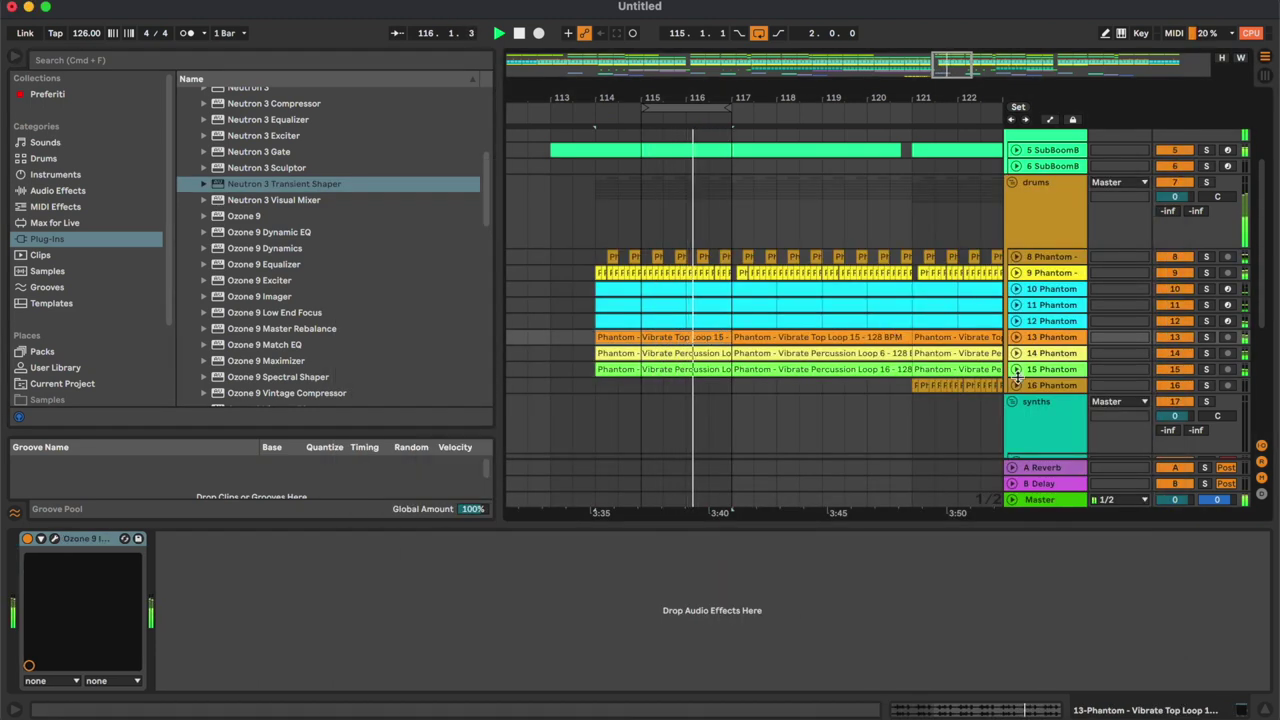
left_click(1059, 469)
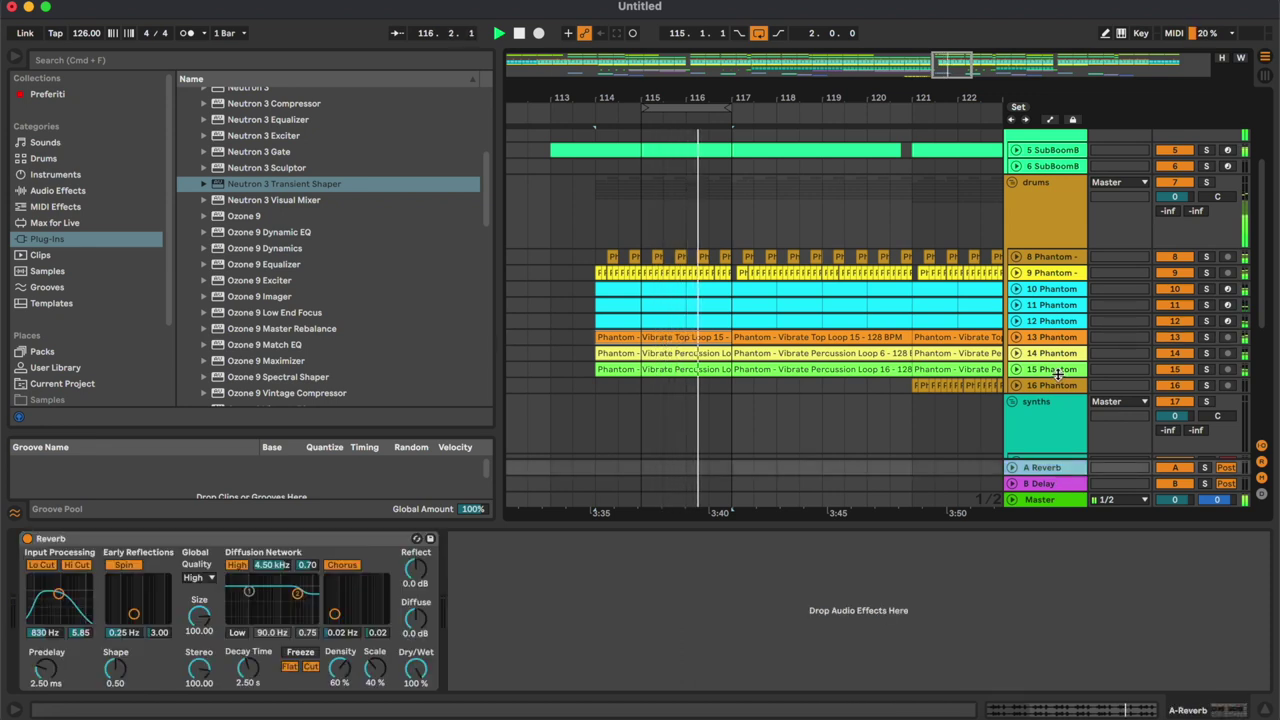
left_click(1051, 324)
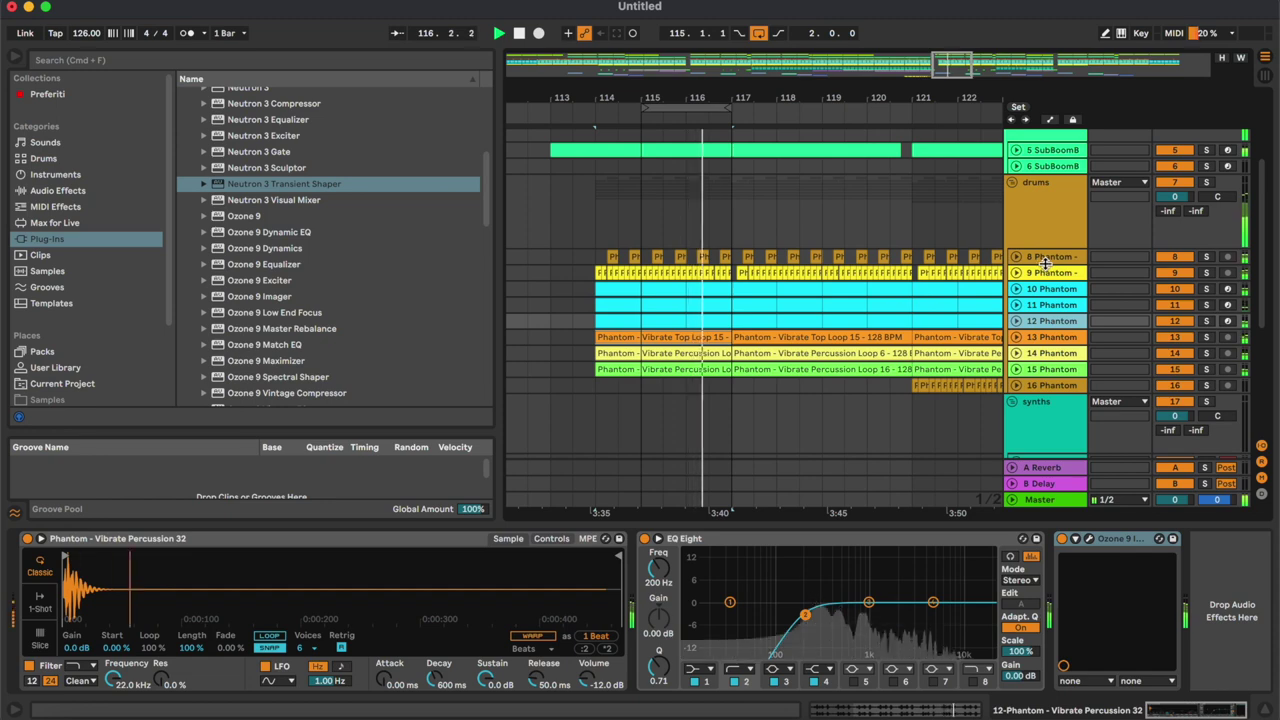
Add an EQ Eight to track 16, the ride that starts at bar 121.
left_click(1046, 385)
key("space")
scroll(868, 343, "right", 4)
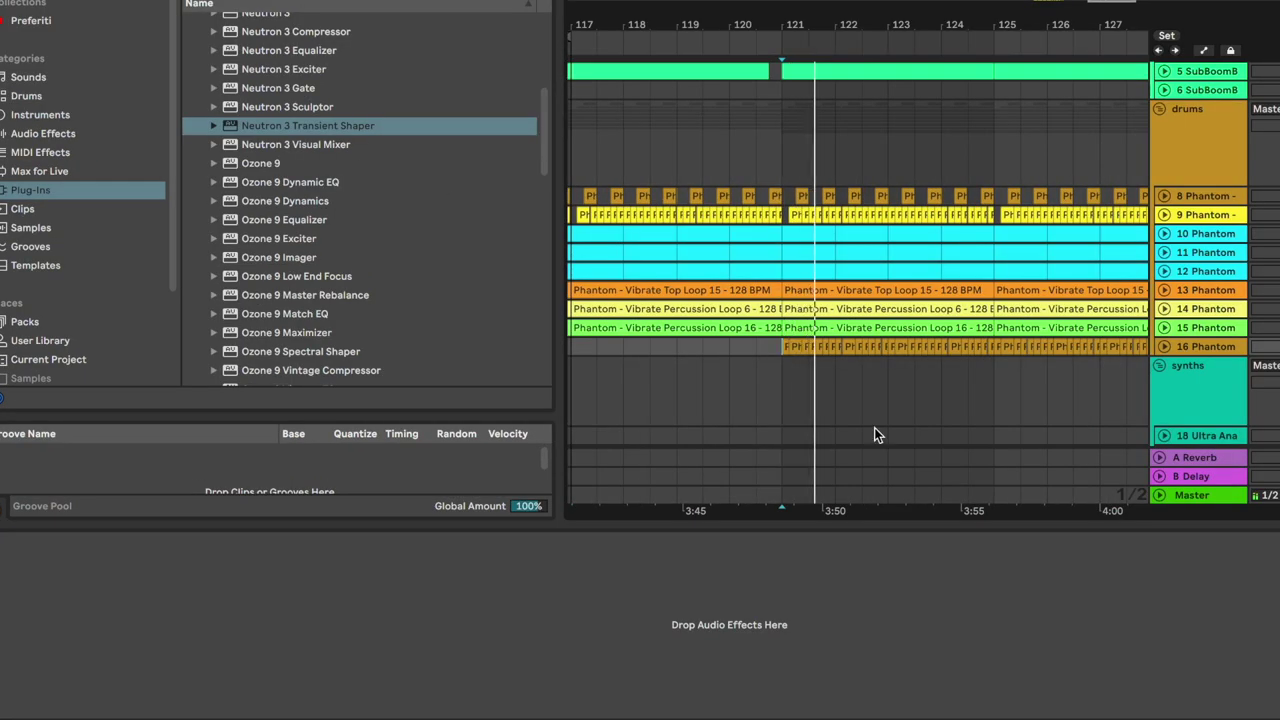
left_click(123, 130)
double_click(258, 135)
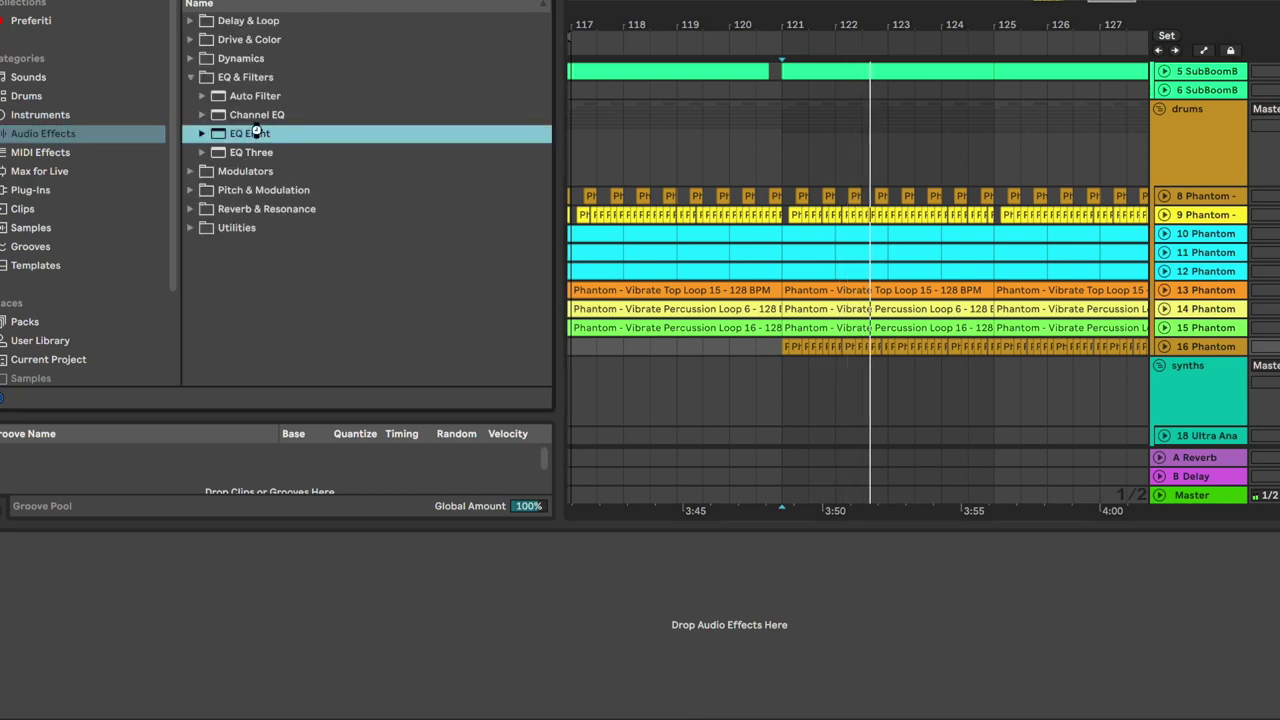
Make EQ Eight's band 2 a low cut at 639 Hz and fold track 16.
left_click(119, 696)
left_click(122, 590)
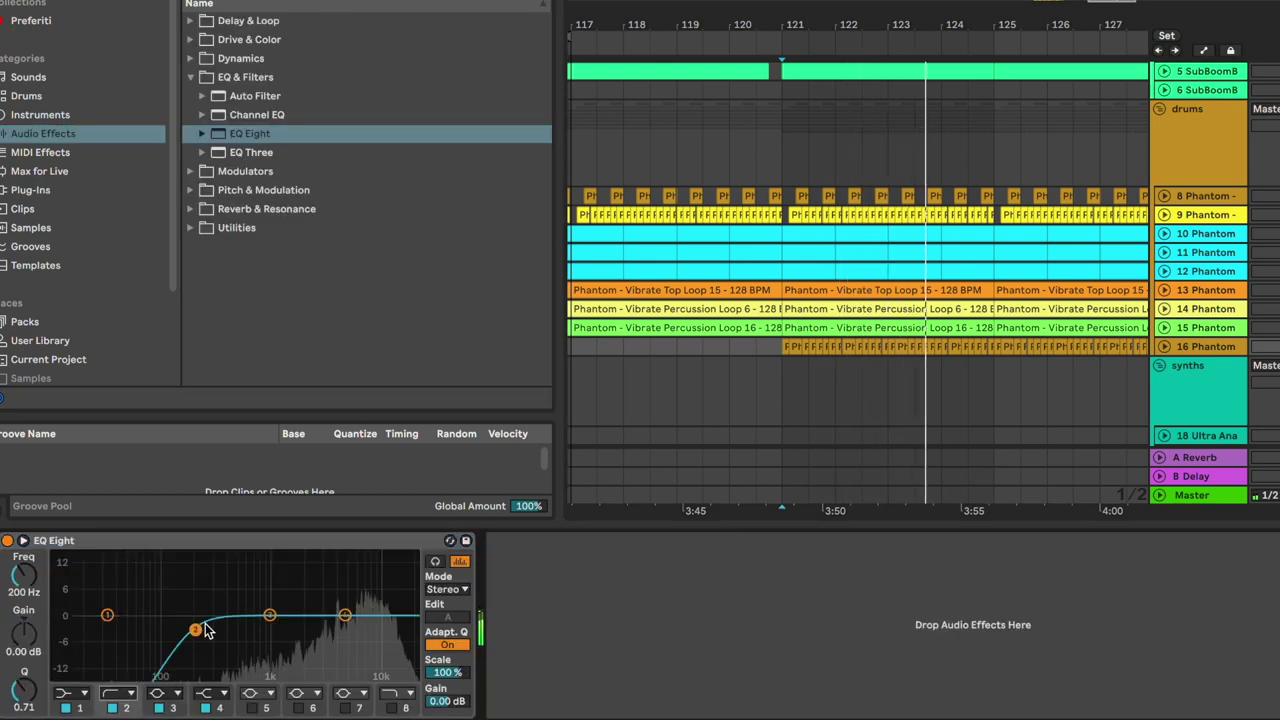
left_click_drag(197, 633, 248, 630)
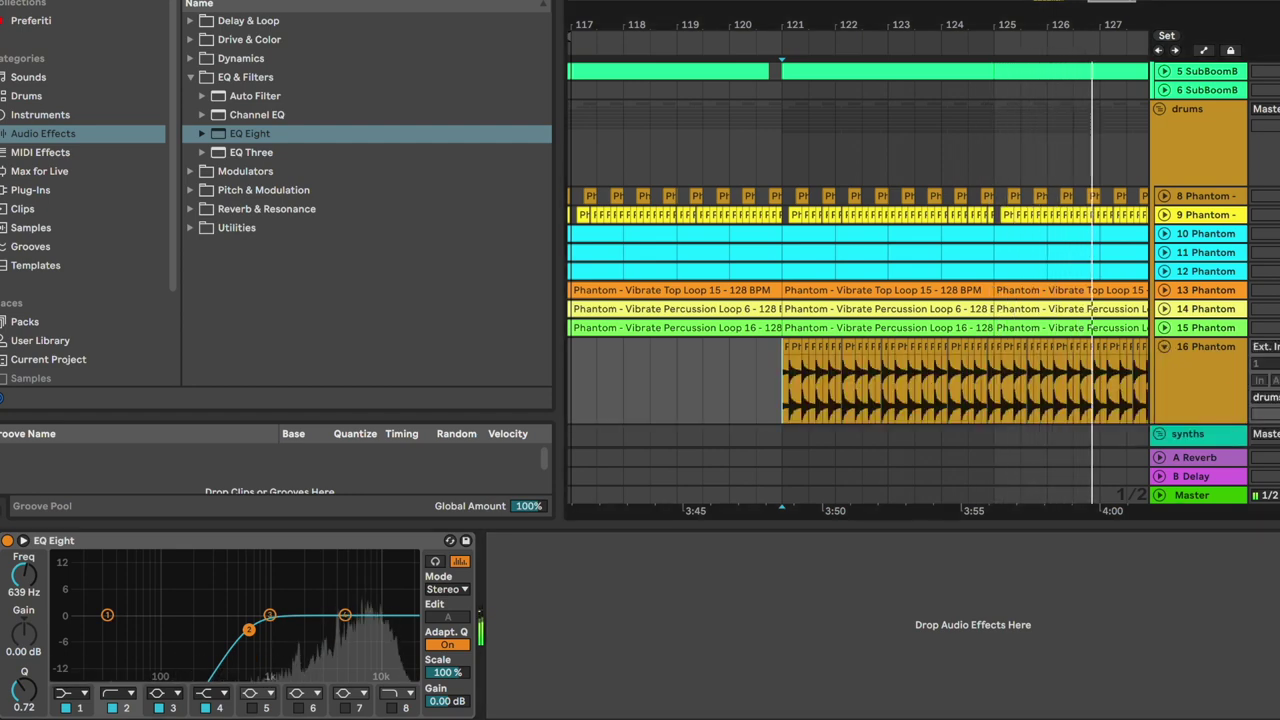
left_click(1166, 347)
key("space")
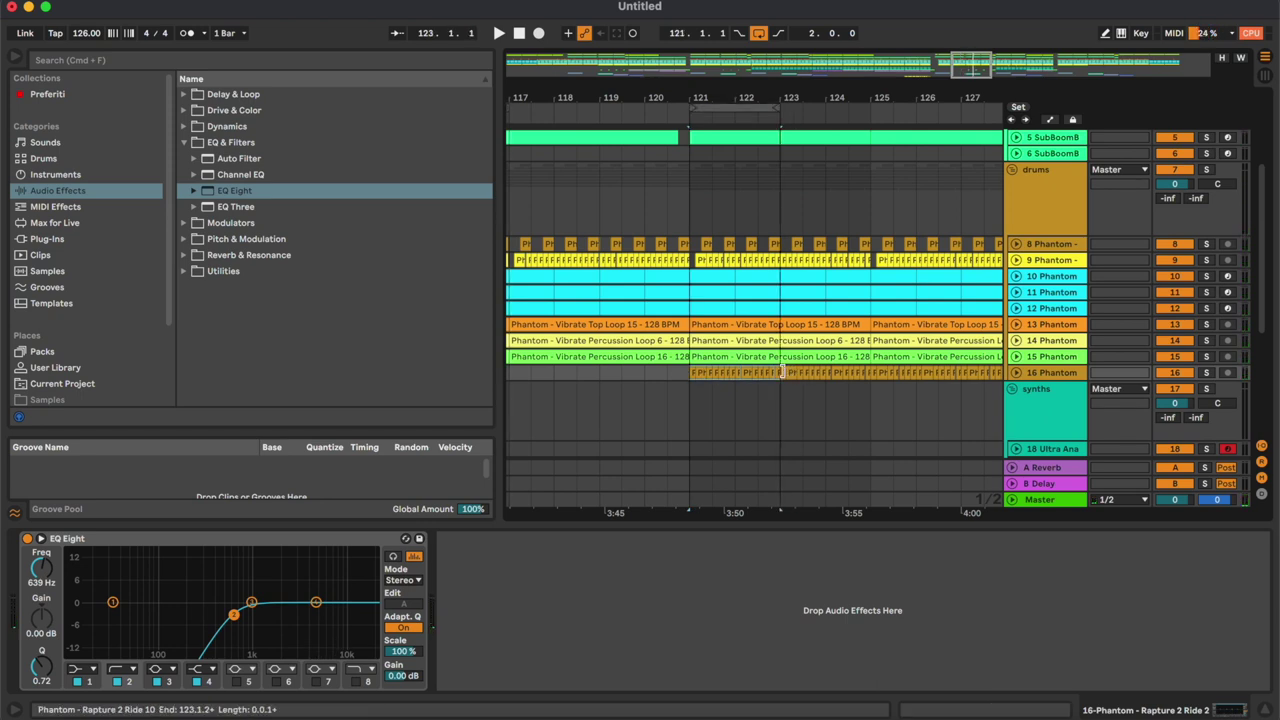
Add an Audio Effect Rack after EQ Eight on track 16 and show its chain list.
key("space")
left_click(222, 271)
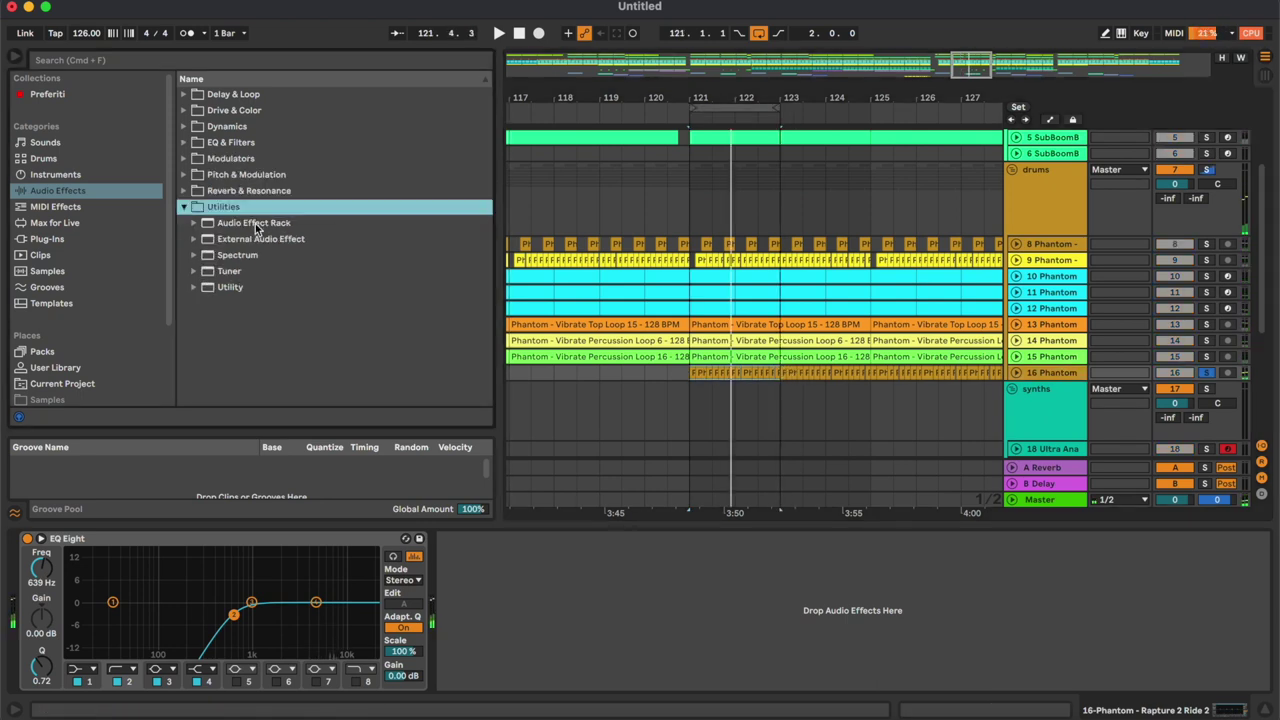
left_click(255, 223)
left_click_drag(255, 227, 490, 594)
left_click(445, 580)
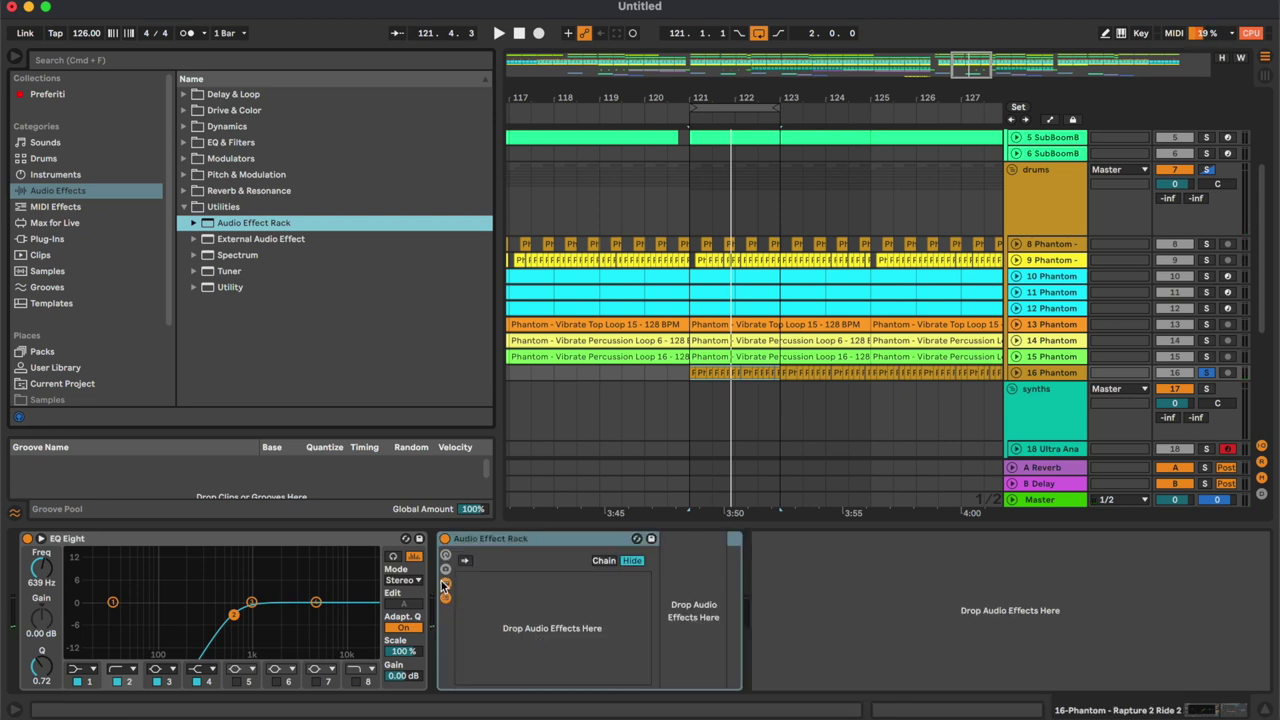
Name the rack's second chain "reverb", below the unprocessed chain.
key("super+r")
type("reverb")
key("Return")
Load FabFilter Pro-R into the rack's reverb chain.
left_click(47, 238)
scroll(300, 220, "up", 3)
left_click(237, 217)
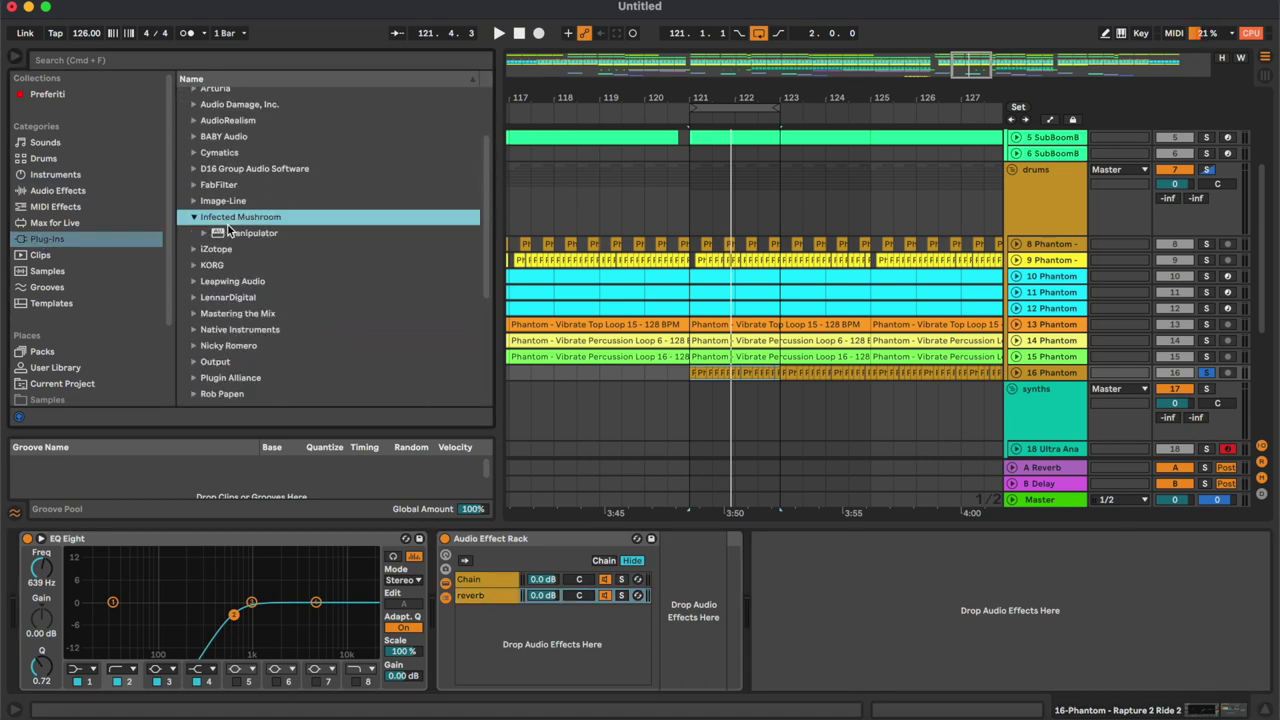
left_click(226, 186)
left_click_drag(238, 330, 527, 637)
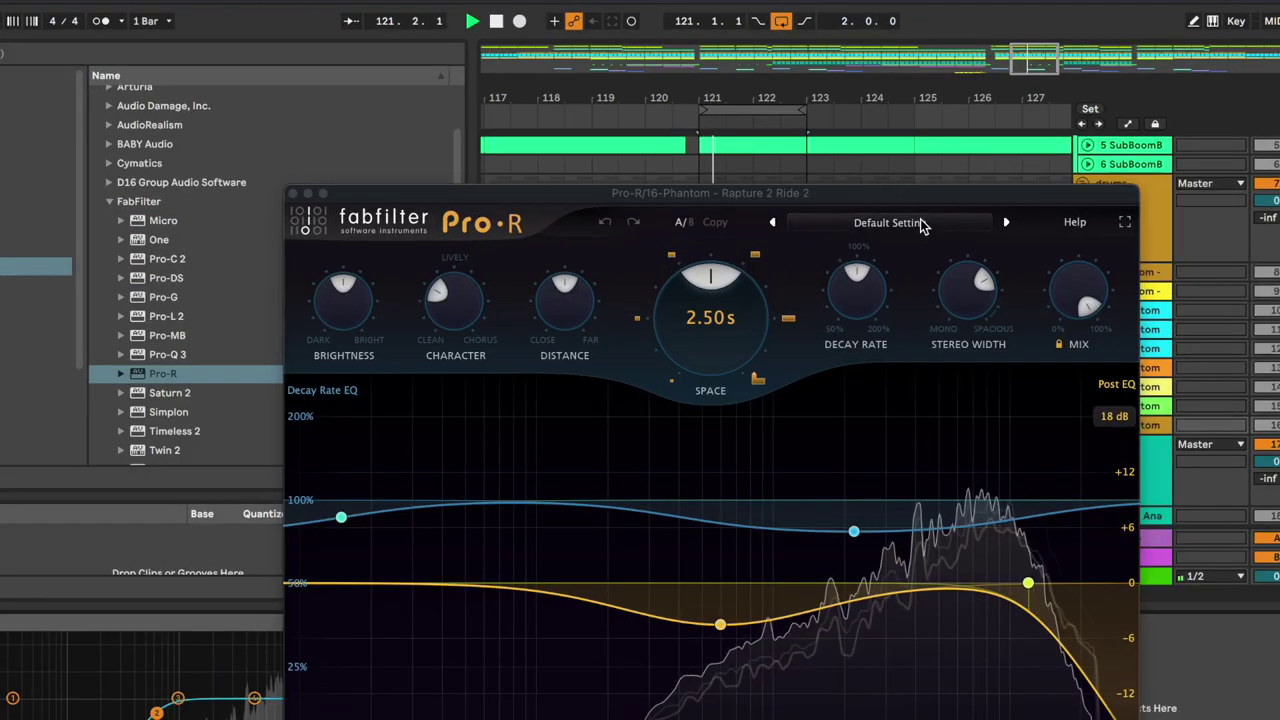
Audition the Pro-R presets Mellow Narrow Hall for Snare and Neutral Room, keeping the plug-in window fully in view.
left_click(851, 202)
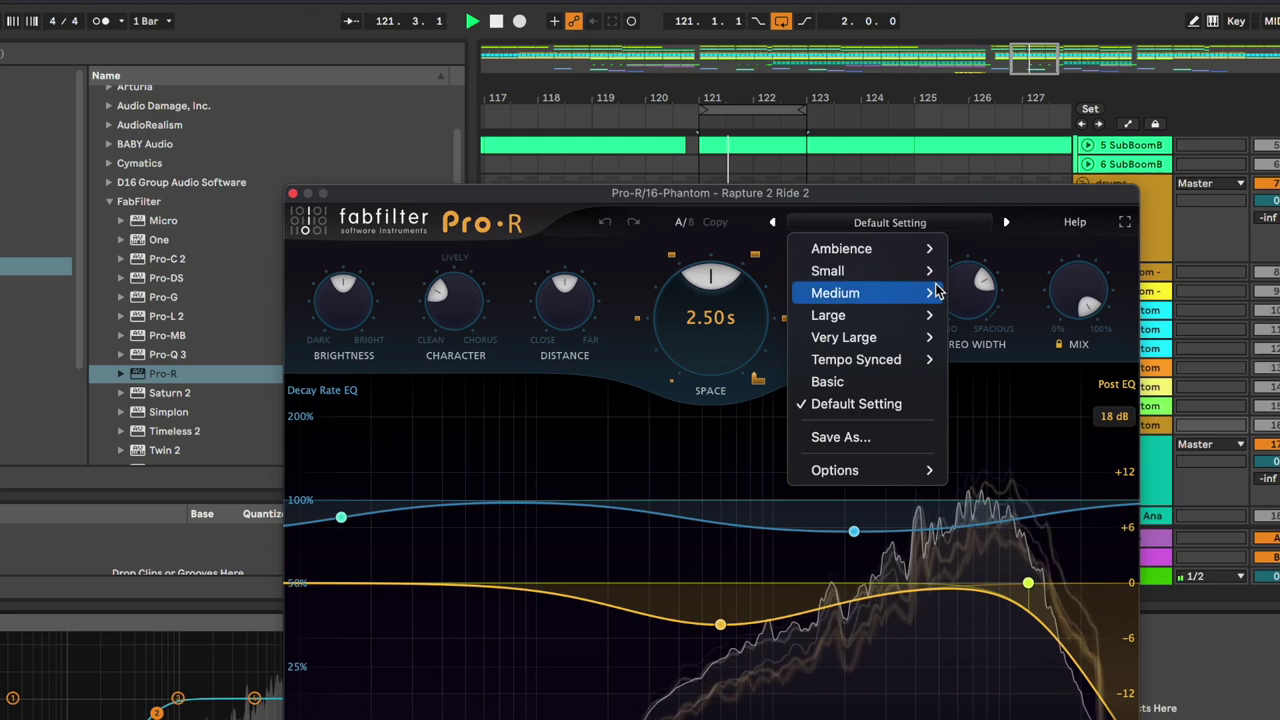
mouse_move(890, 259)
left_click(1040, 339)
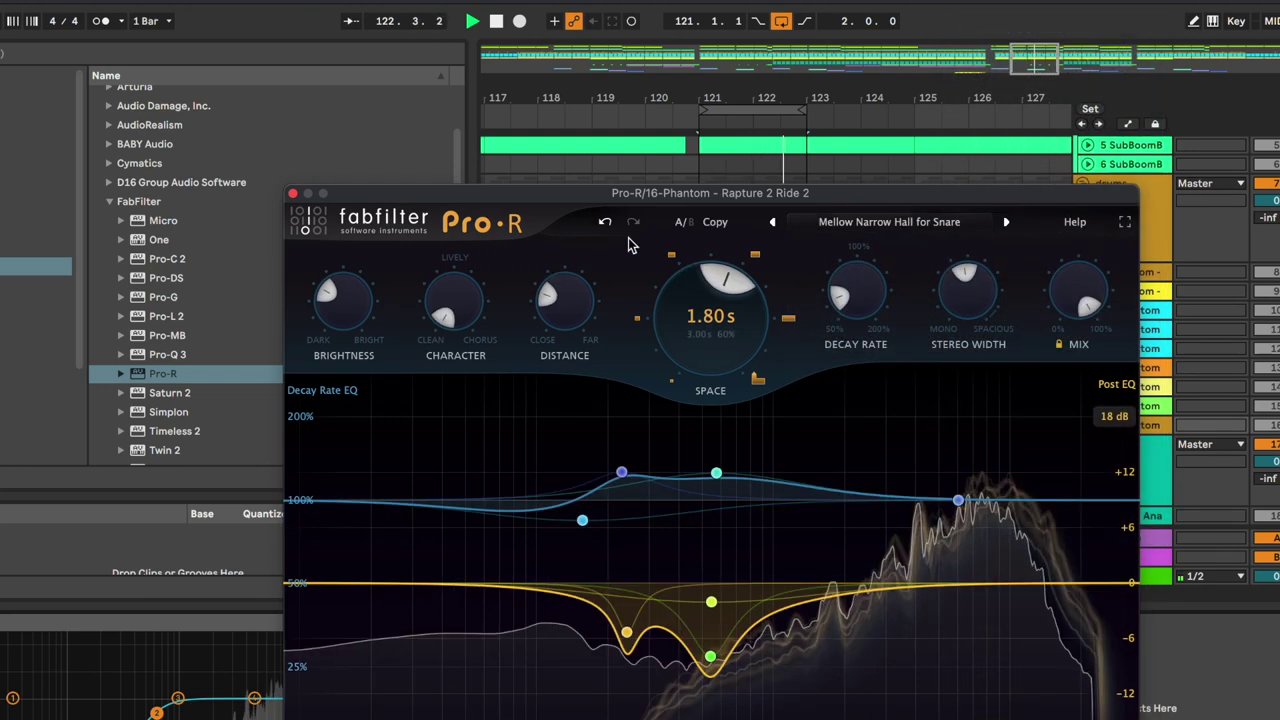
left_click_drag(688, 200, 1006, 0)
left_click(1279, 14)
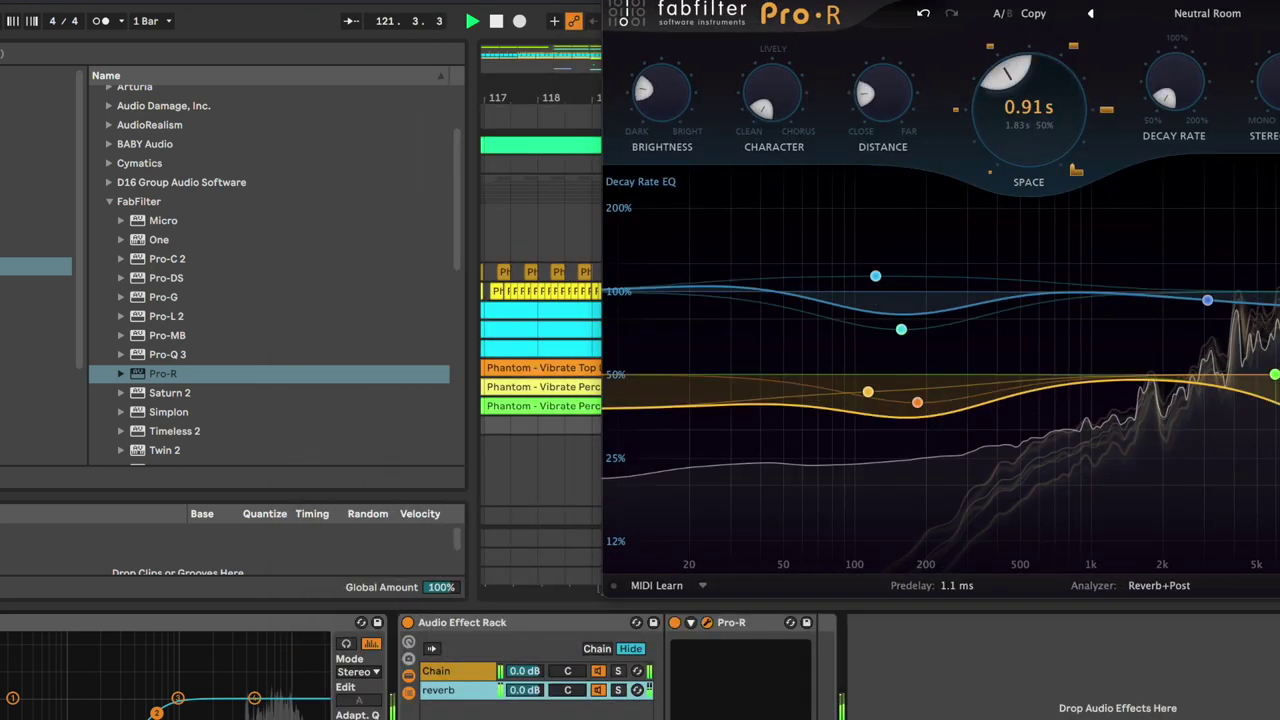
left_click_drag(1077, 2, 695, 28)
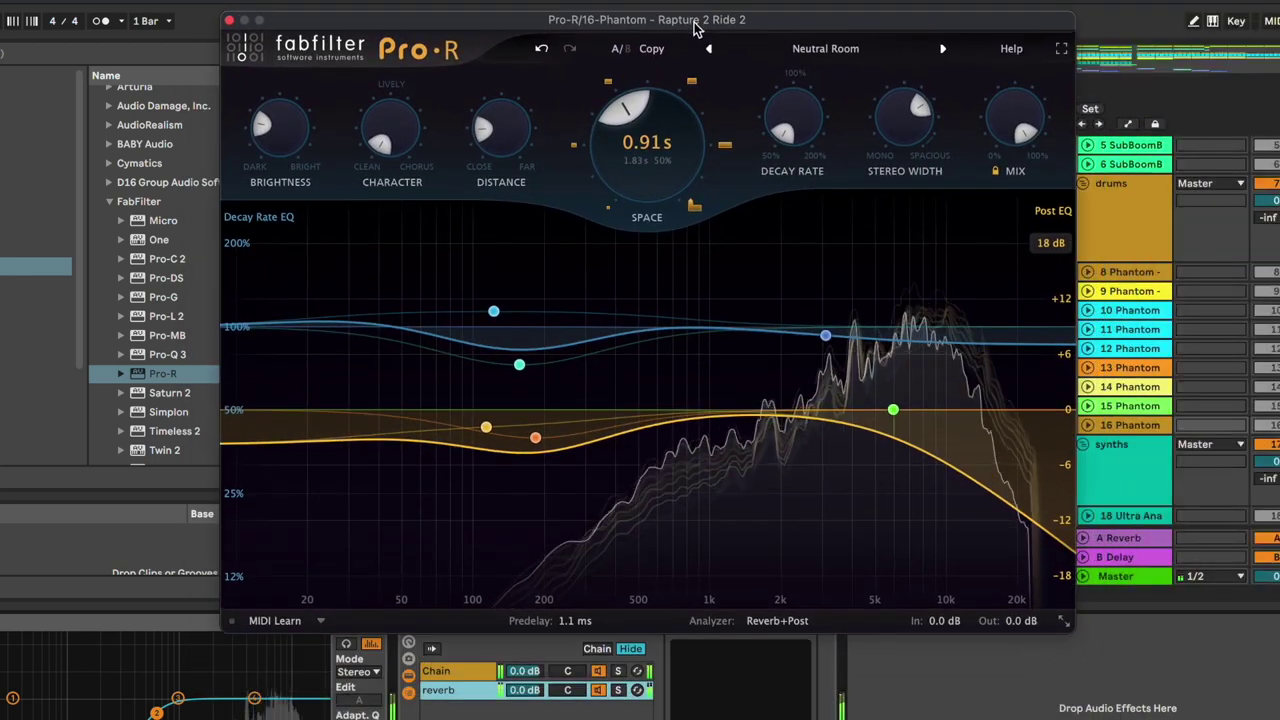
Audition the following medium presets in Pro-R, including Percussion Studio, Room for Snare A and Room for Snare B.
left_click(942, 49)
left_click(943, 50)
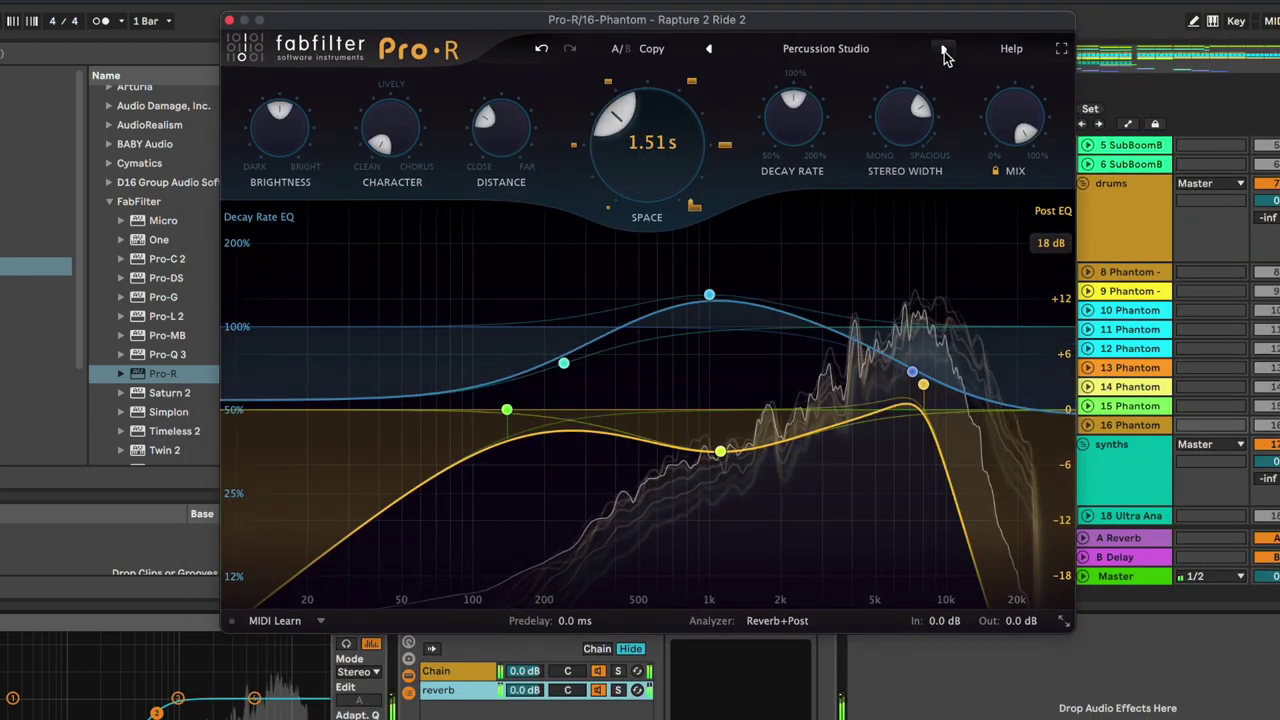
left_click(943, 50)
left_click(943, 50)
left_click(943, 50)
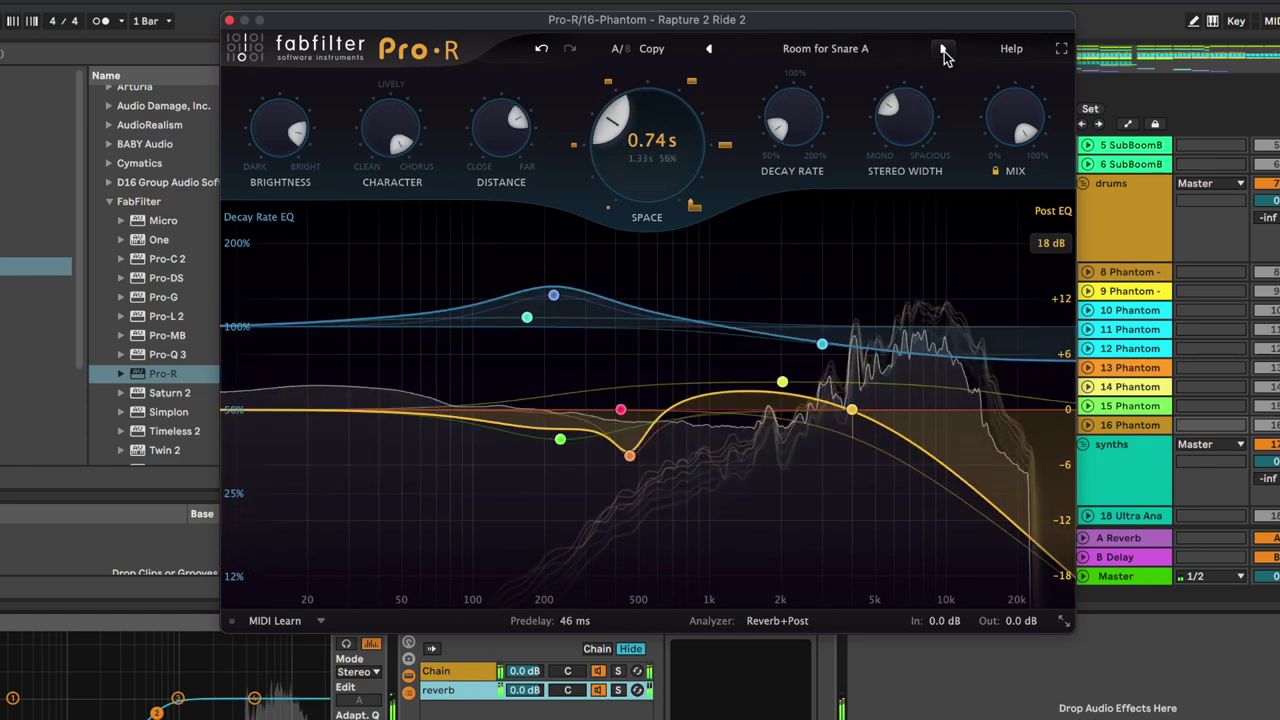
Switch Pro-R to the Large presets and load Concert Hall Amsterdam Modern.
left_click(826, 48)
mouse_move(768, 137)
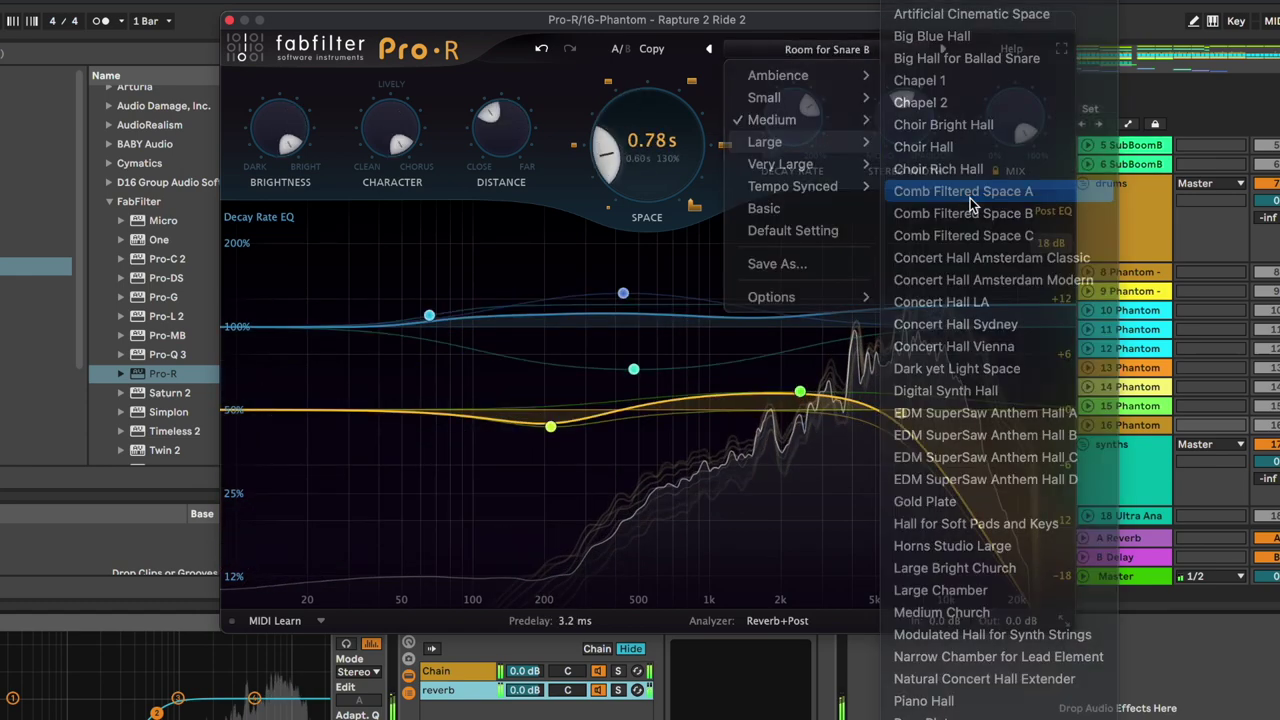
left_click(970, 198)
left_click(945, 50)
left_click(945, 50)
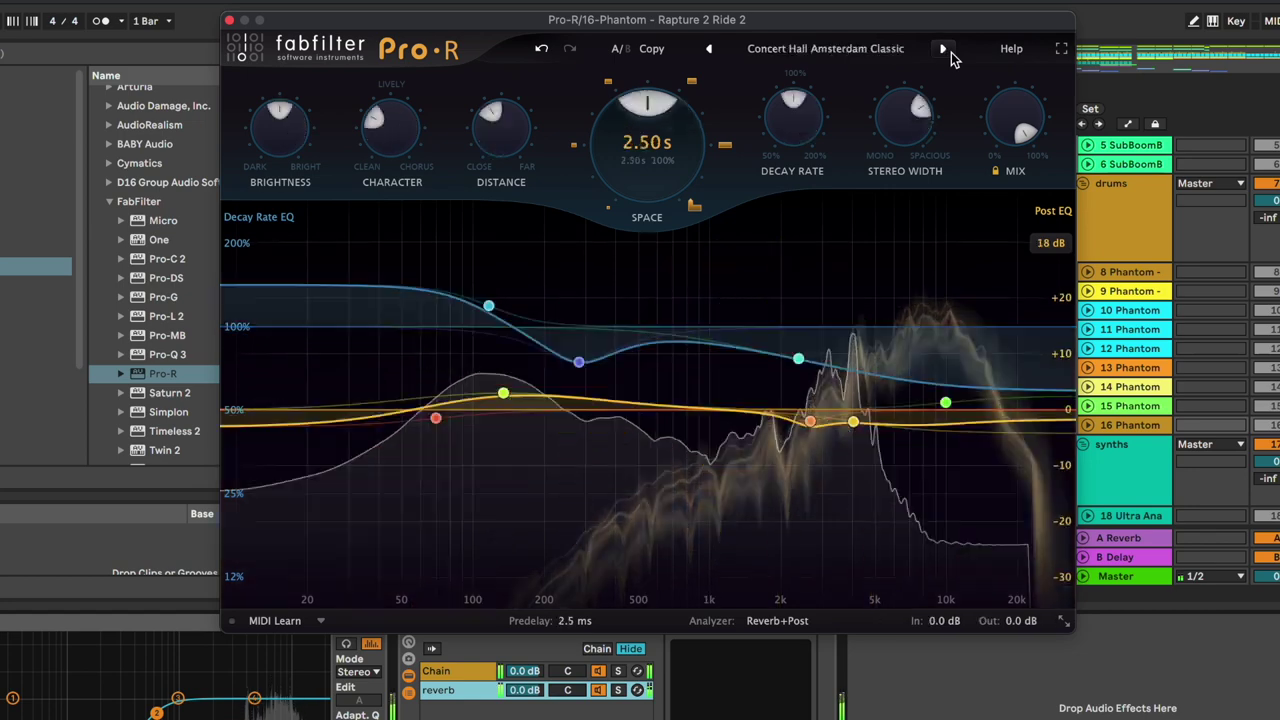
left_click(945, 50)
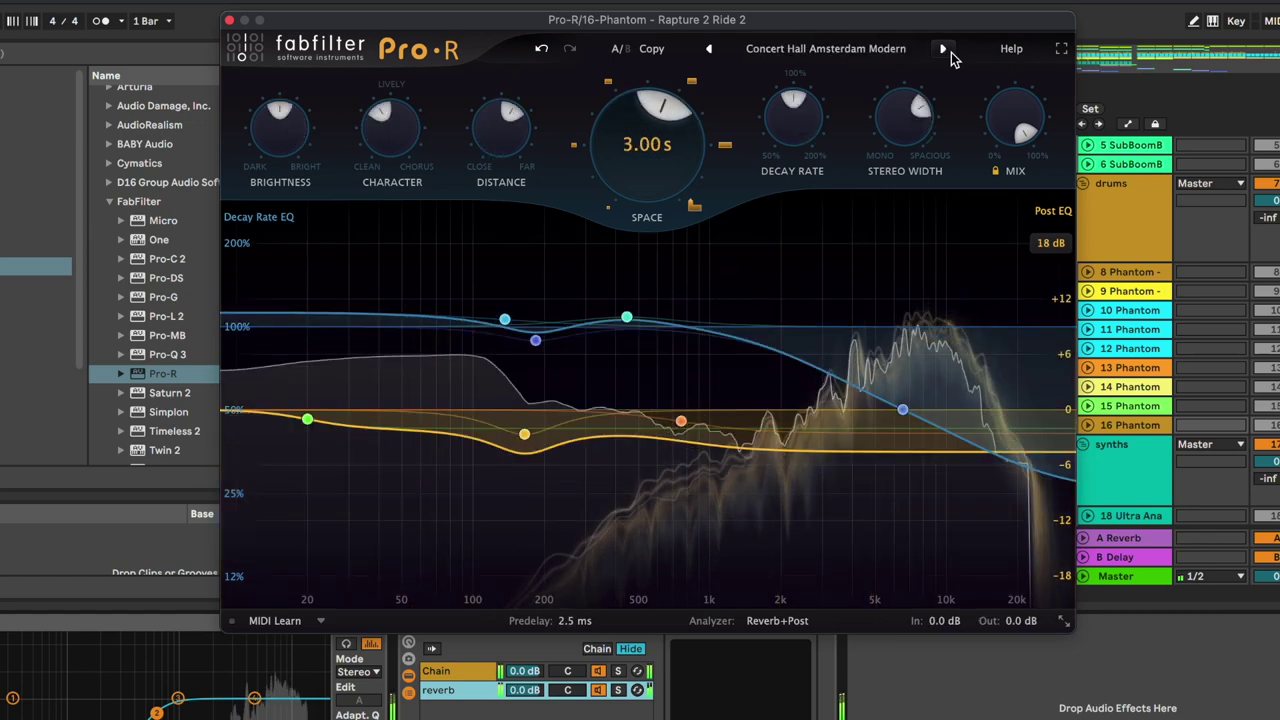
Close Pro-R, lower the reverb chain's volume to -12.4 dB and turn off loop playback.
left_click(229, 20)
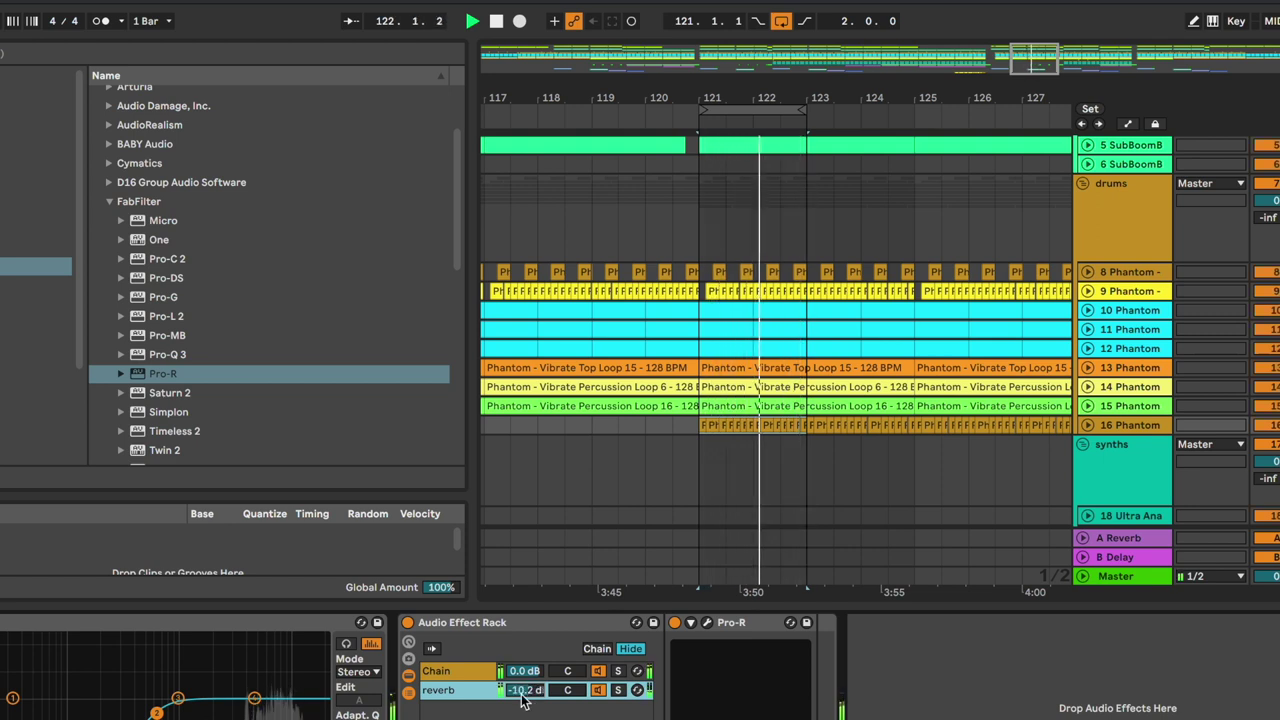
left_click(783, 30)
key("minus")
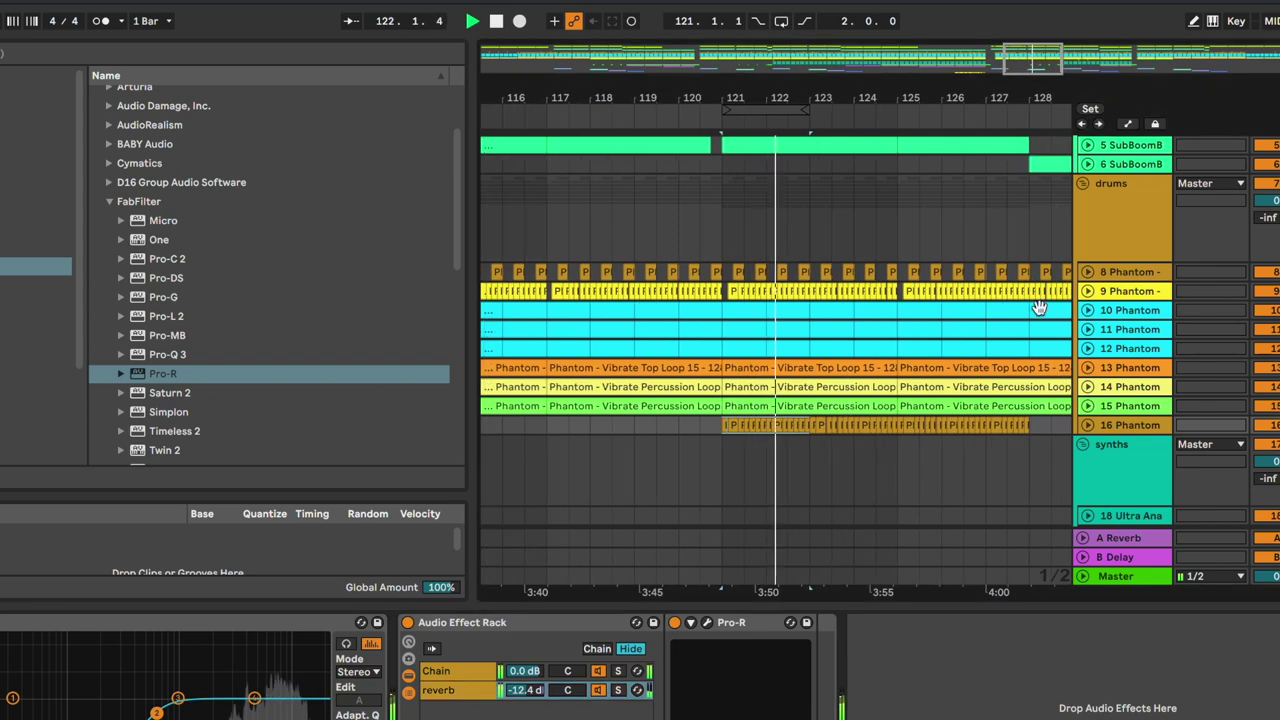
left_click(1088, 425)
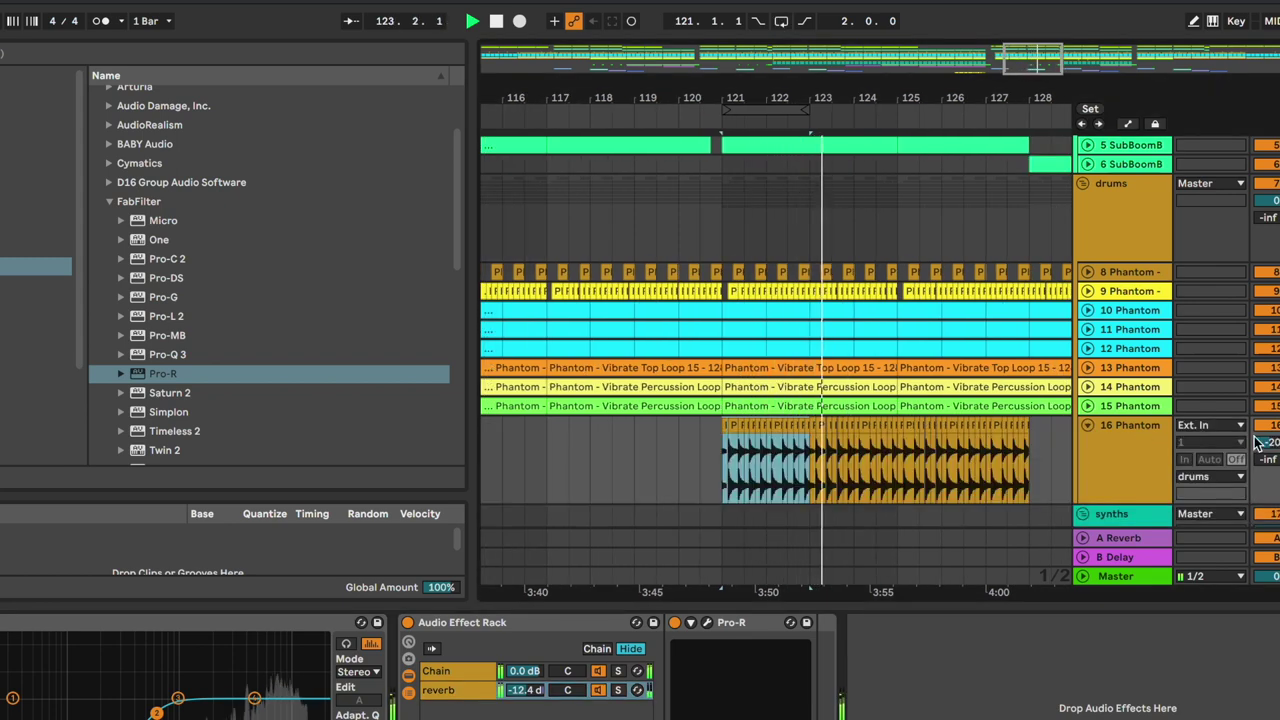
left_click(1087, 425)
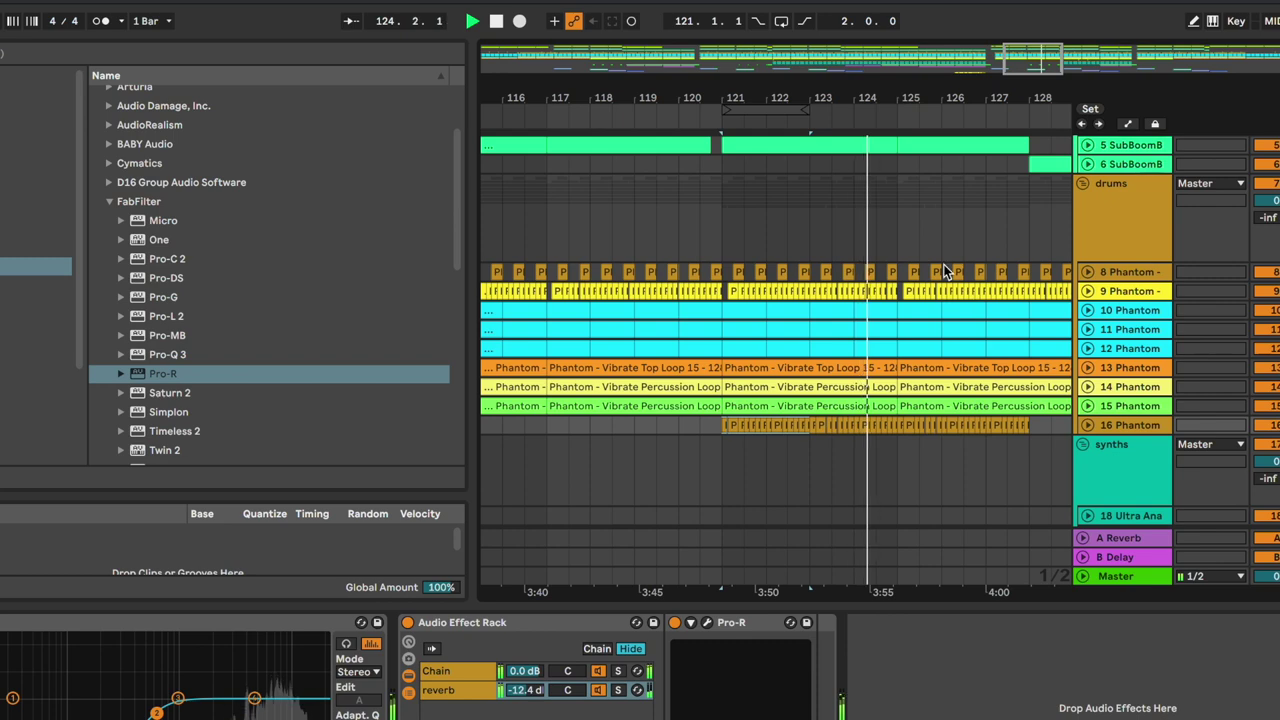
Stop playback and extend the loop from bar 121 to four bars with looping enabled.
scroll(1016, 286, "left", 2)
key("space")
left_click(820, 109)
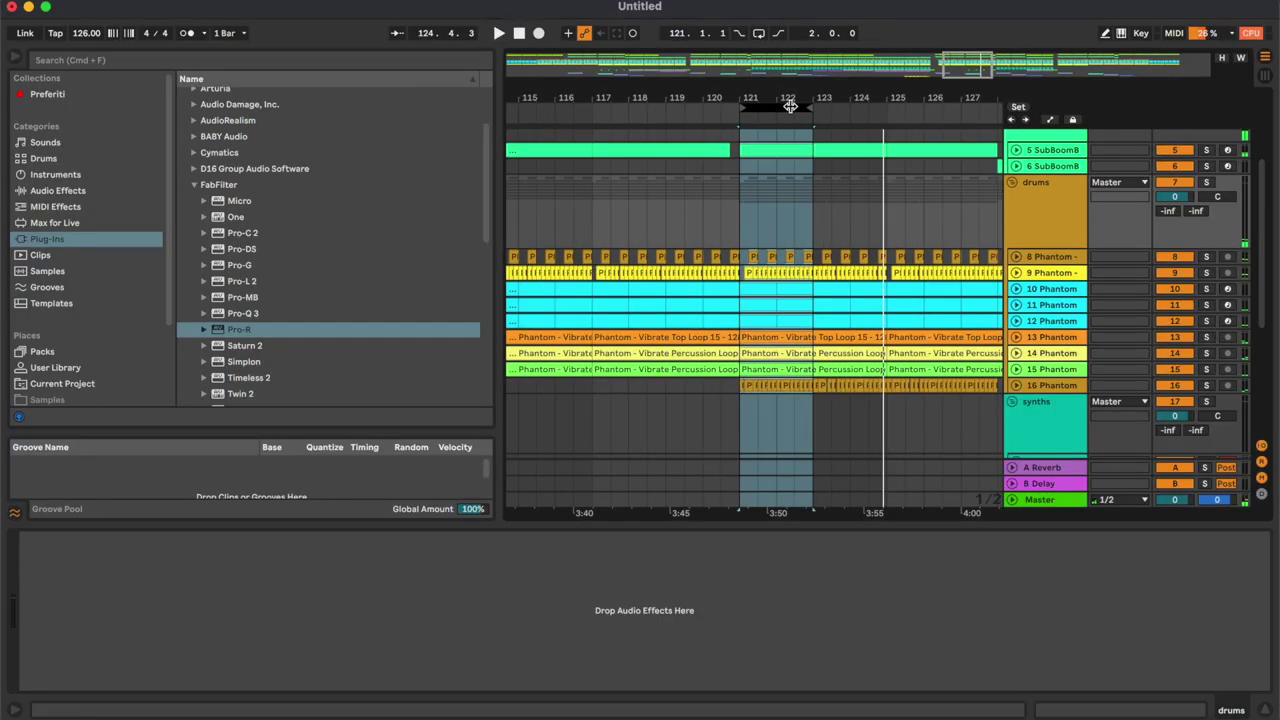
left_click_drag(814, 109, 887, 109)
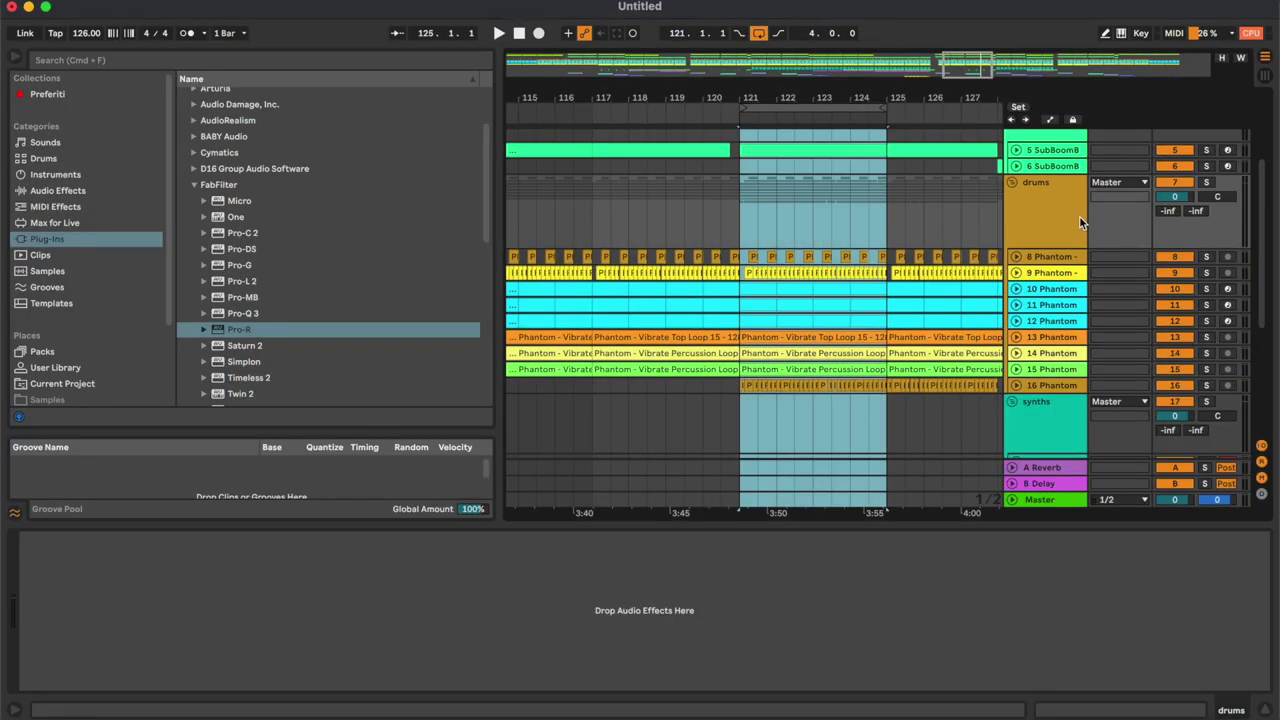
Add StandardCLIP from SIR Audio Tools to the drums group and set its oversampling to x1.
left_click(218, 185)
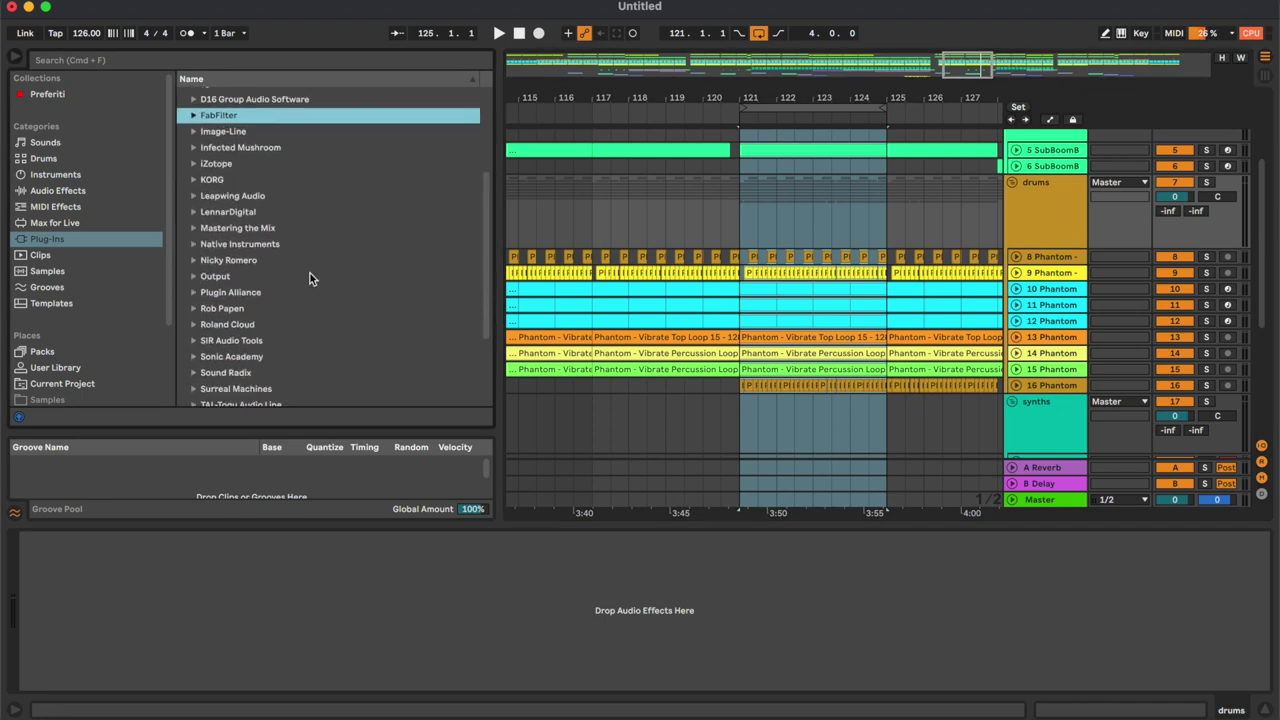
scroll(307, 321, "down", 2)
left_click(254, 304)
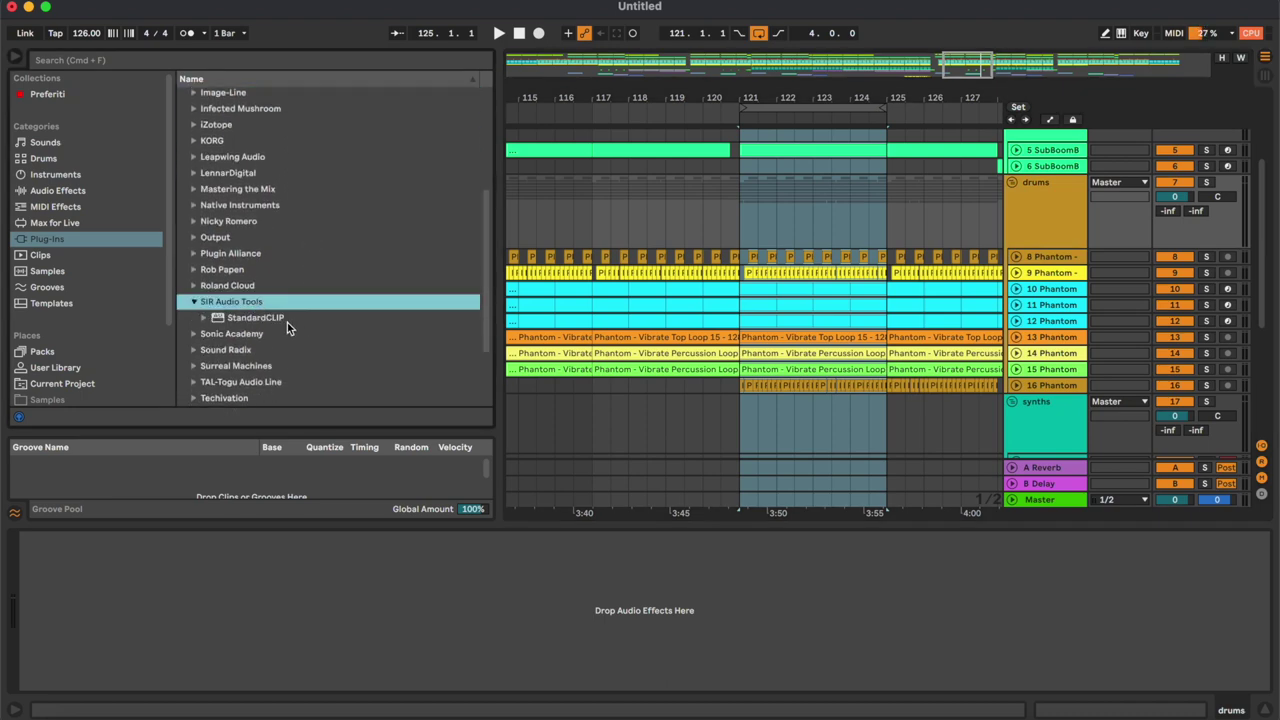
double_click(255, 317)
left_click_drag(626, 65, 630, 72)
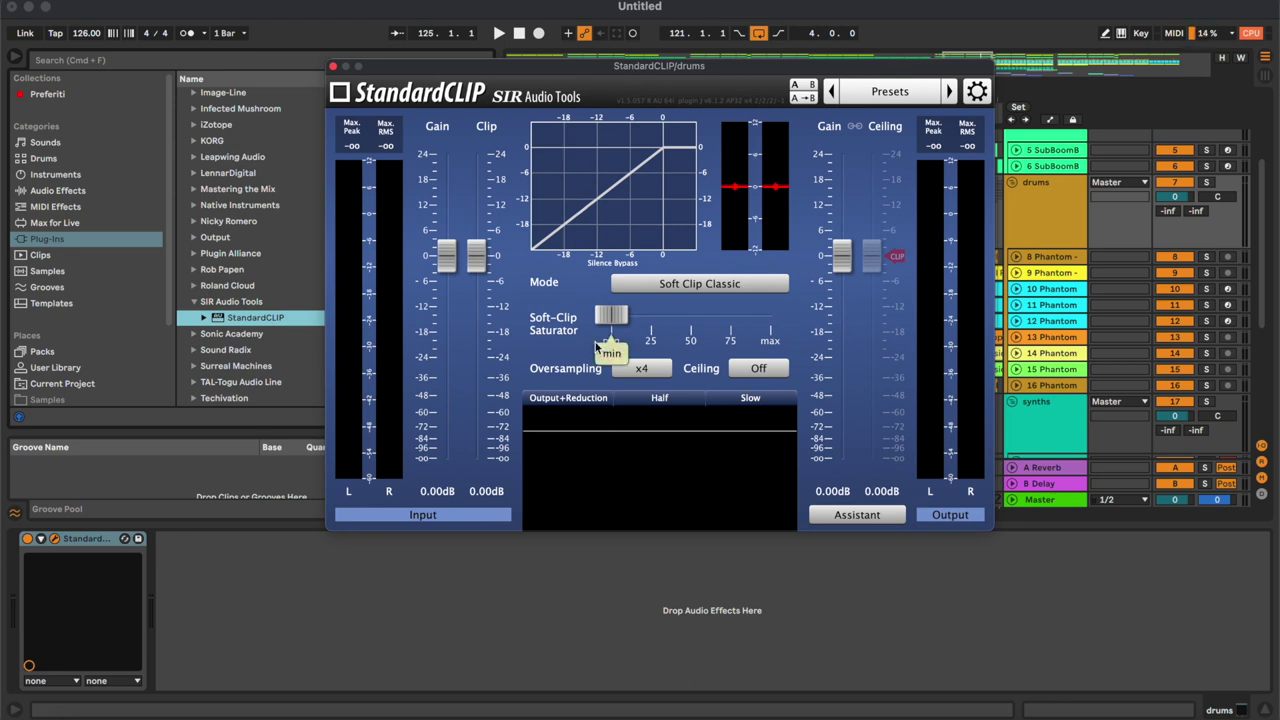
left_click(641, 368)
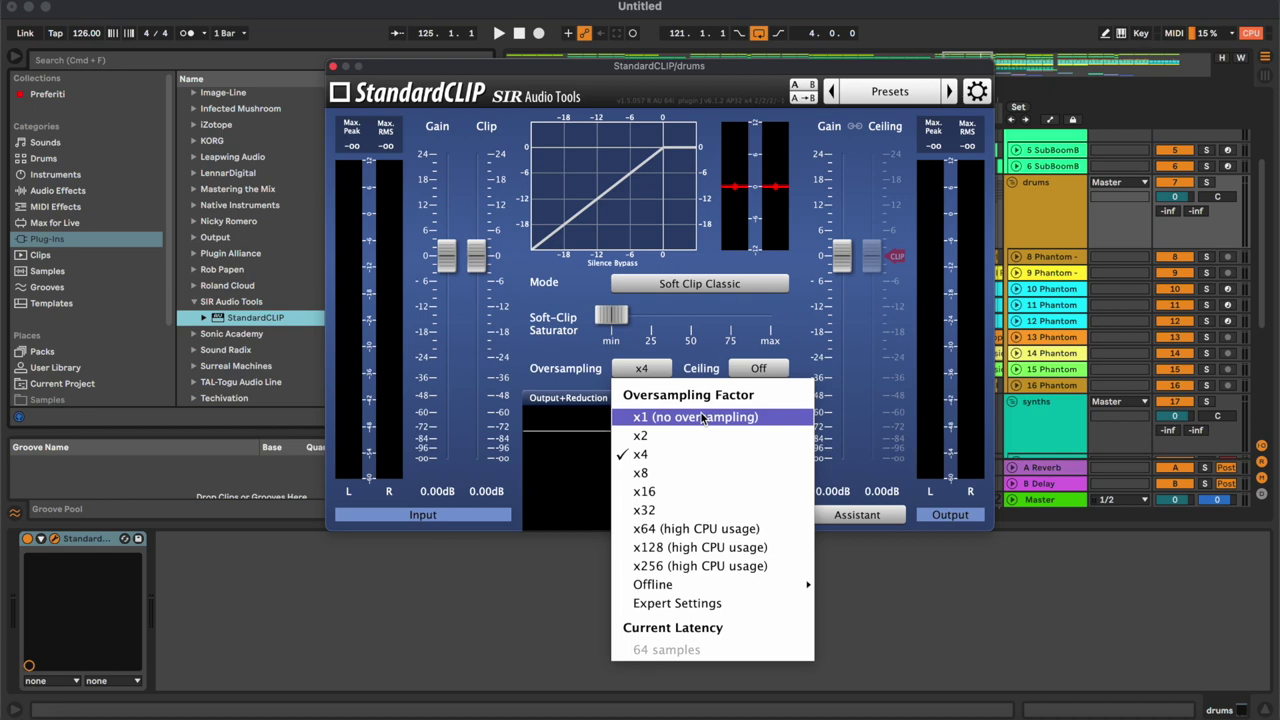
left_click(703, 418)
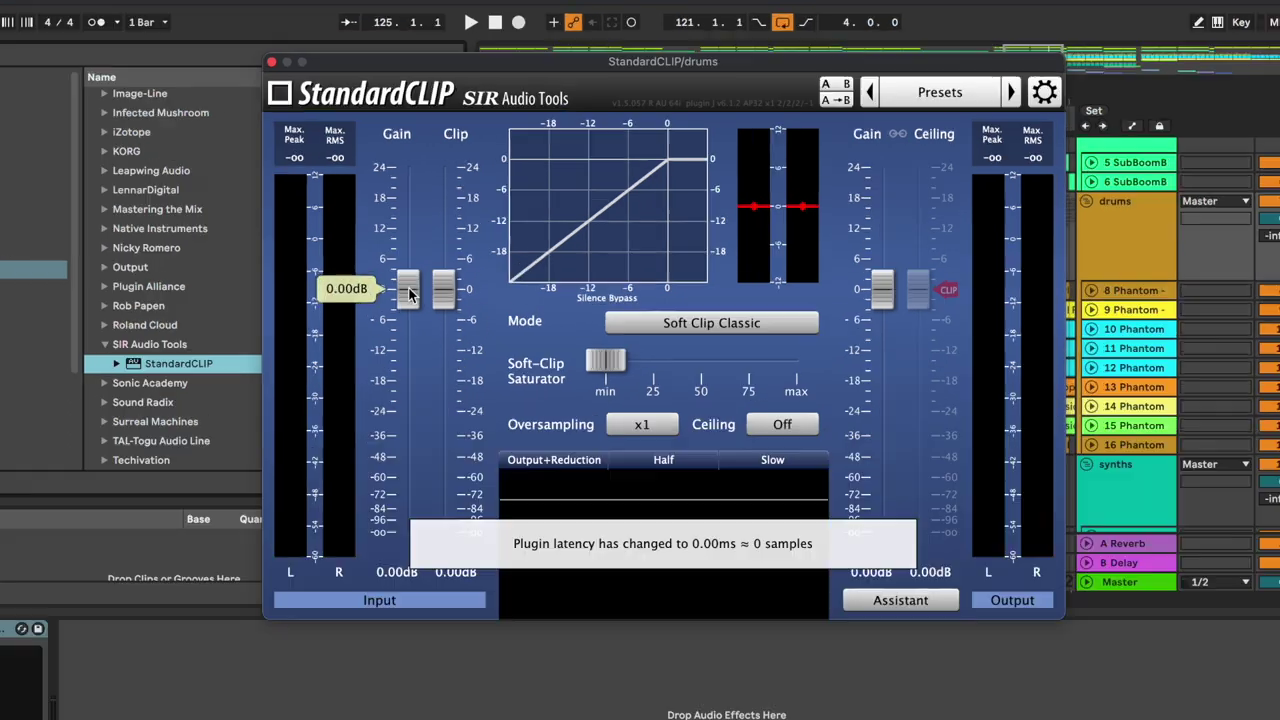
During playback, set StandardCLIP's input gain to 9.40 dB, clip level to -1.40 dB and output gain to -9.20 dB, and close the plug-in.
key("space")
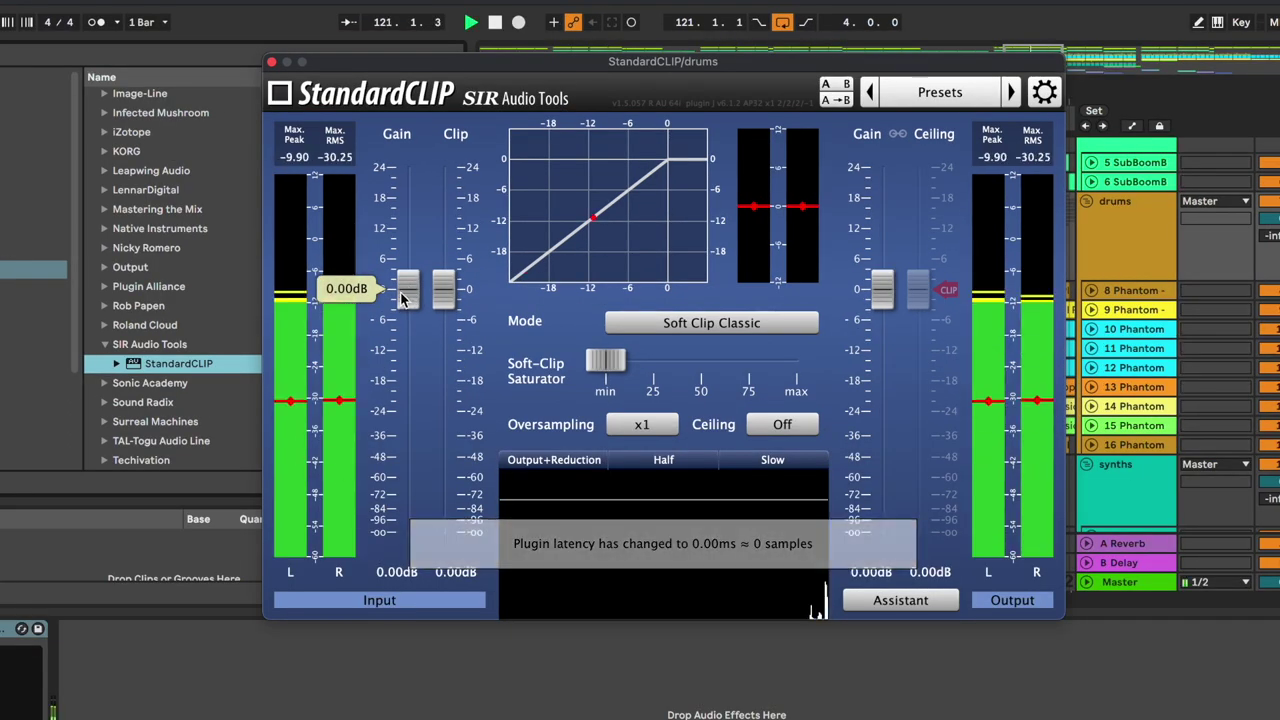
left_click_drag(403, 297, 403, 274)
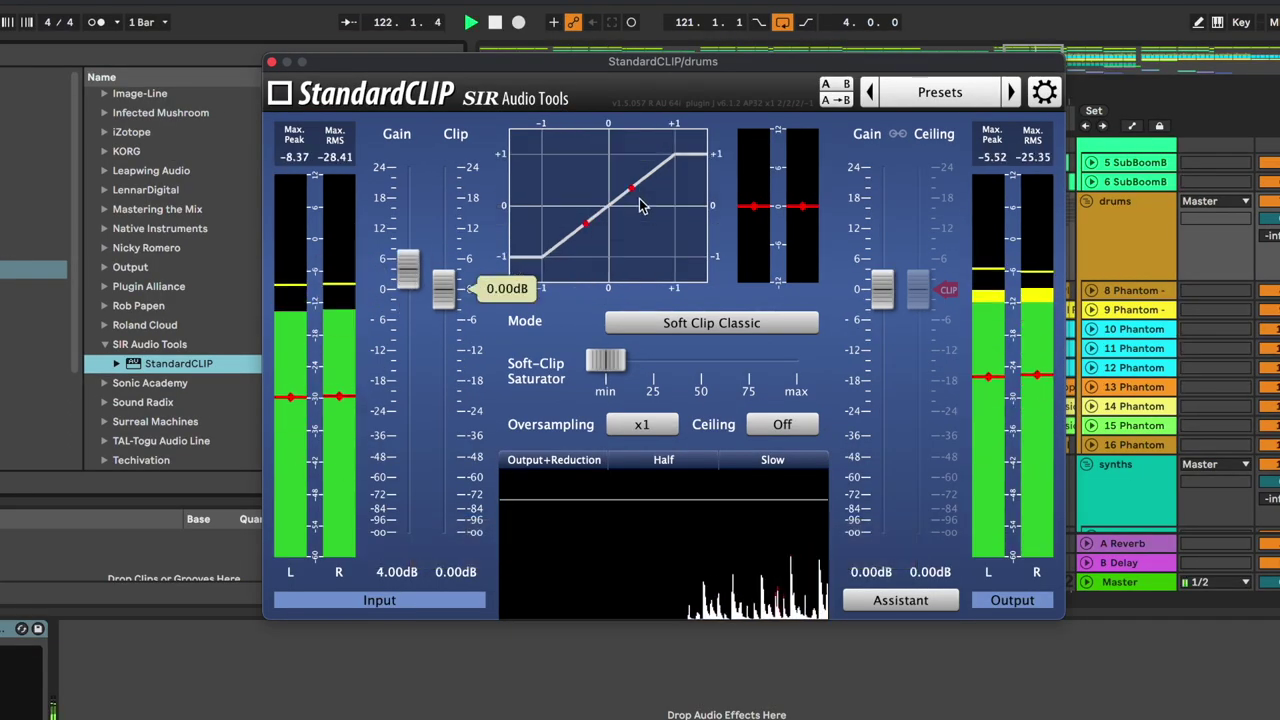
left_click_drag(412, 270, 418, 250)
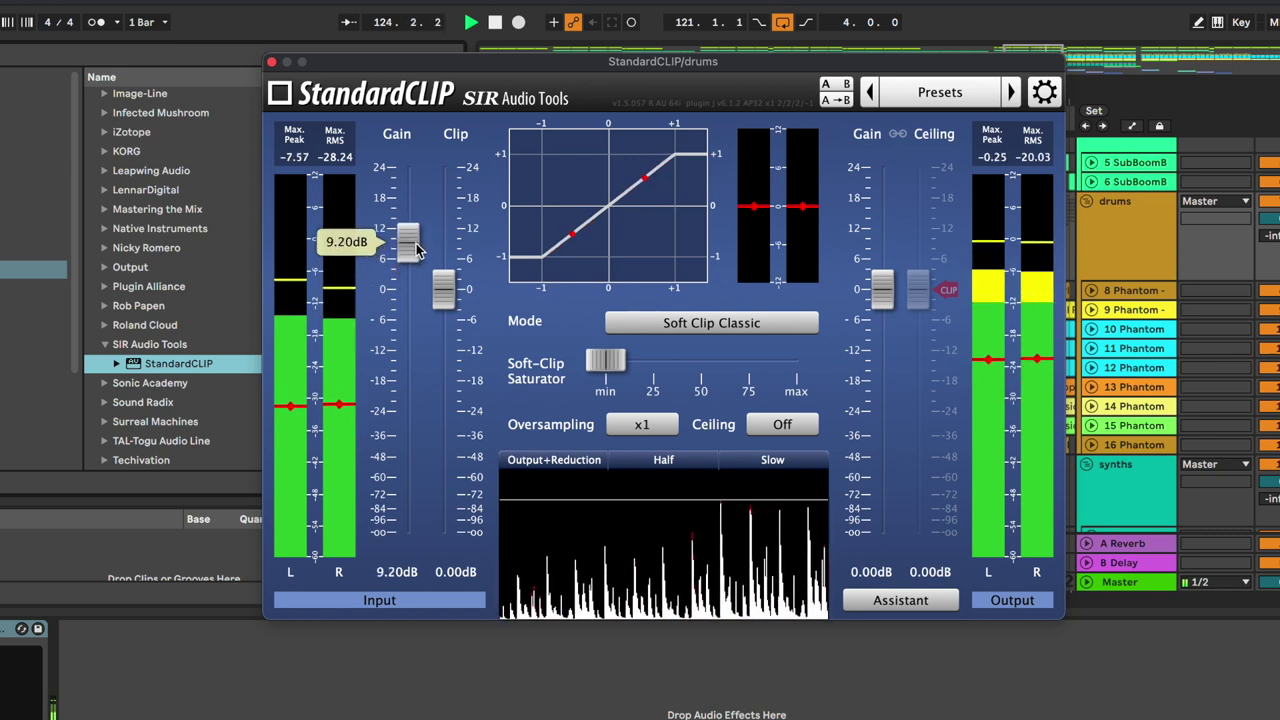
mouse_move(882, 290)
left_click_drag(882, 290, 882, 326)
mouse_move(447, 283)
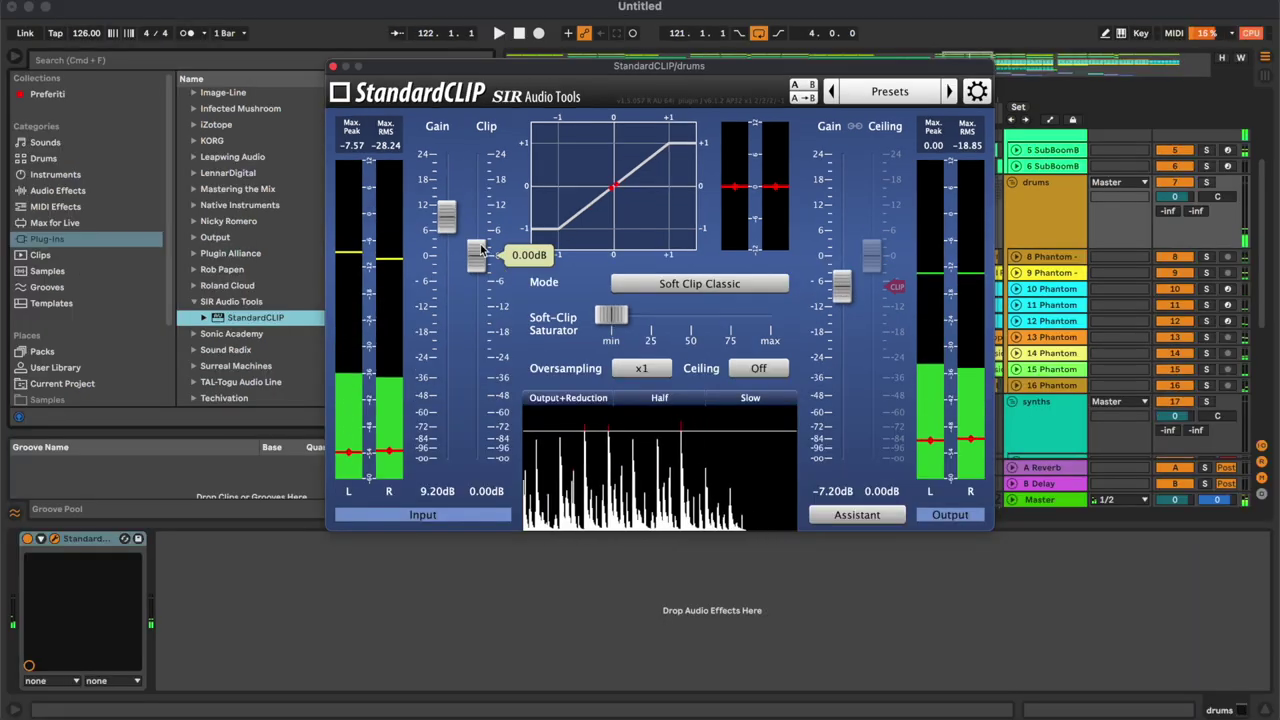
mouse_move(446, 222)
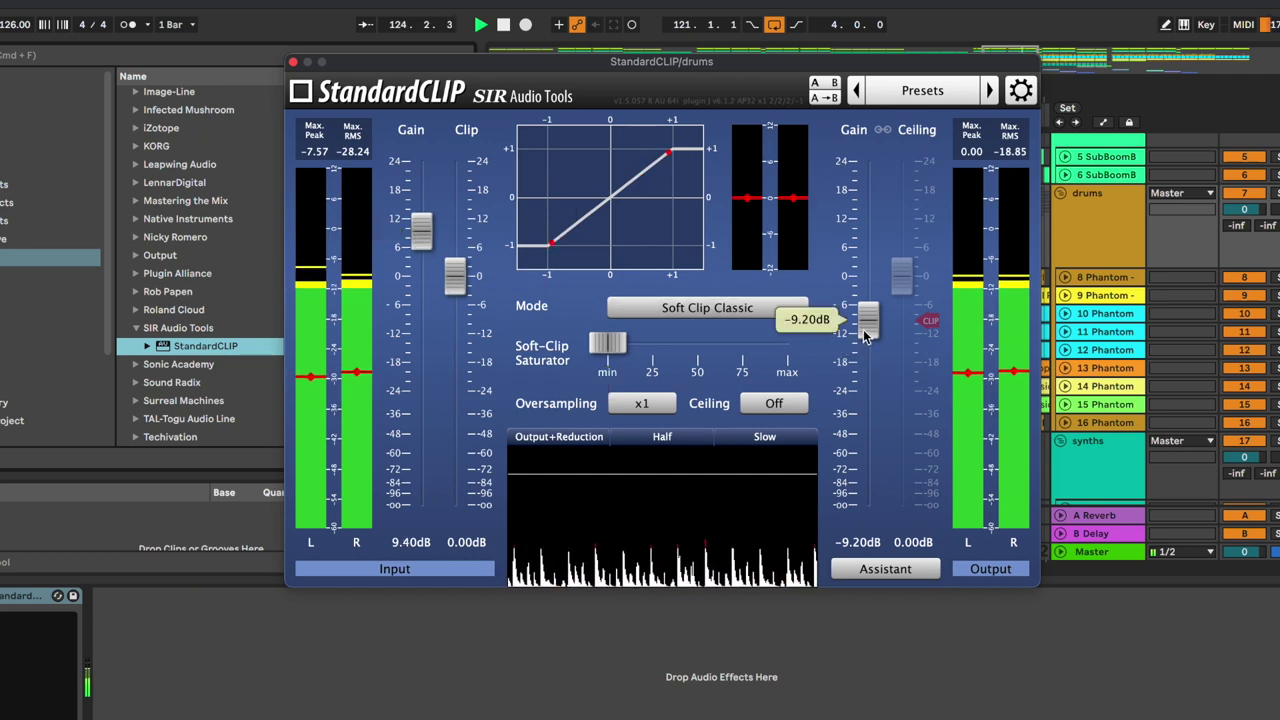
mouse_move(458, 289)
left_mouse_down()
mouse_move(468, 241)
mouse_move(478, 294)
left_mouse_up()
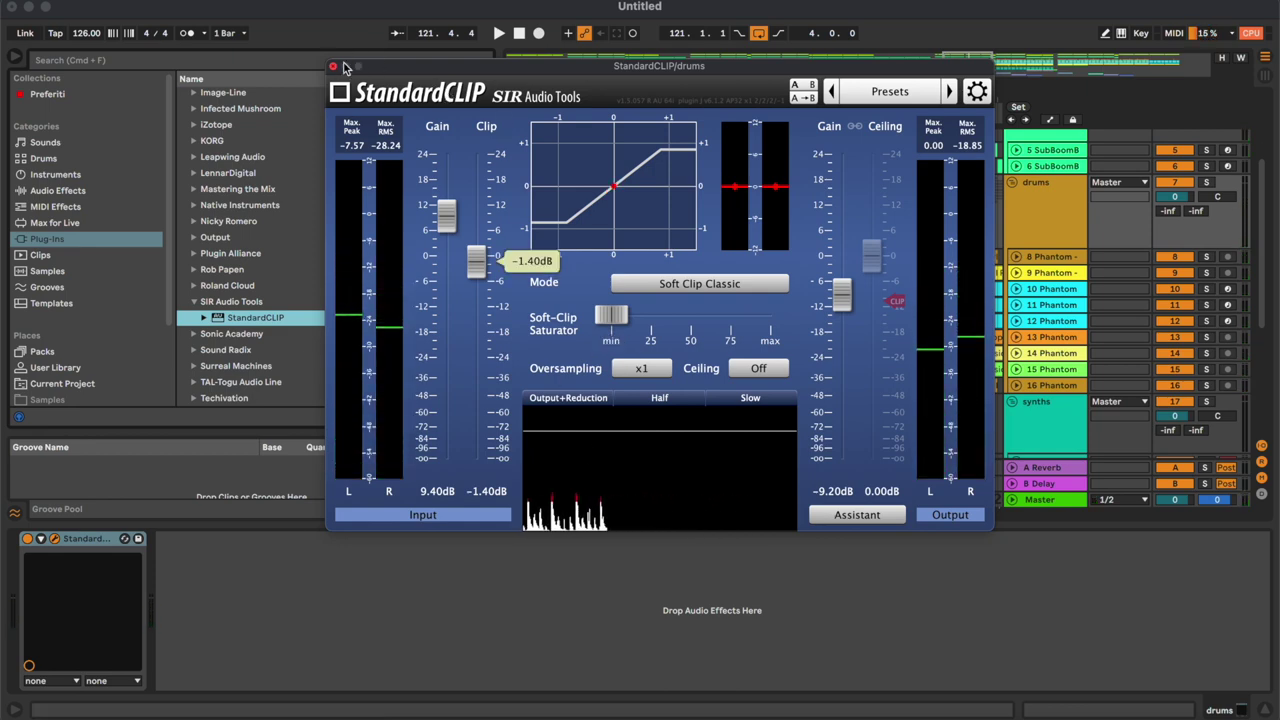
left_click(333, 67)
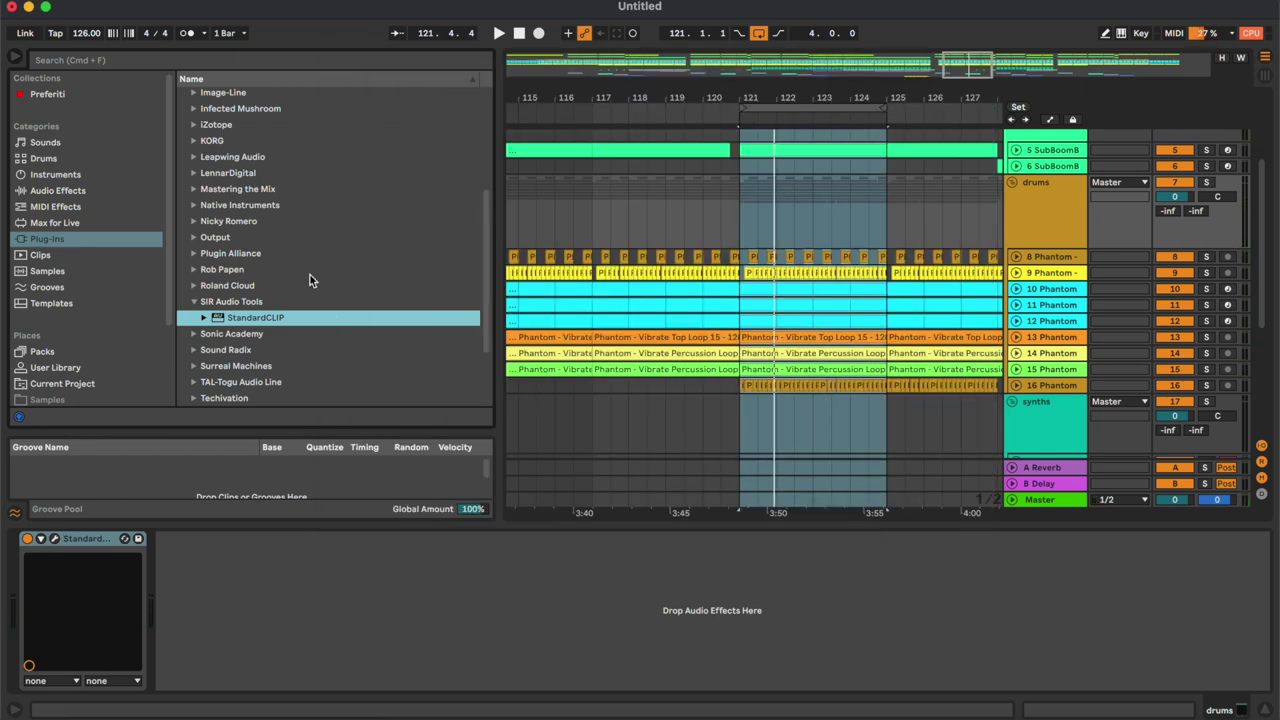
Add iZotope's Neutron 3 Transient Shaper to the drums group and split it into three bands, with the upper crossover at about 3.7 kHz.
scroll(310, 280, "up", 2)
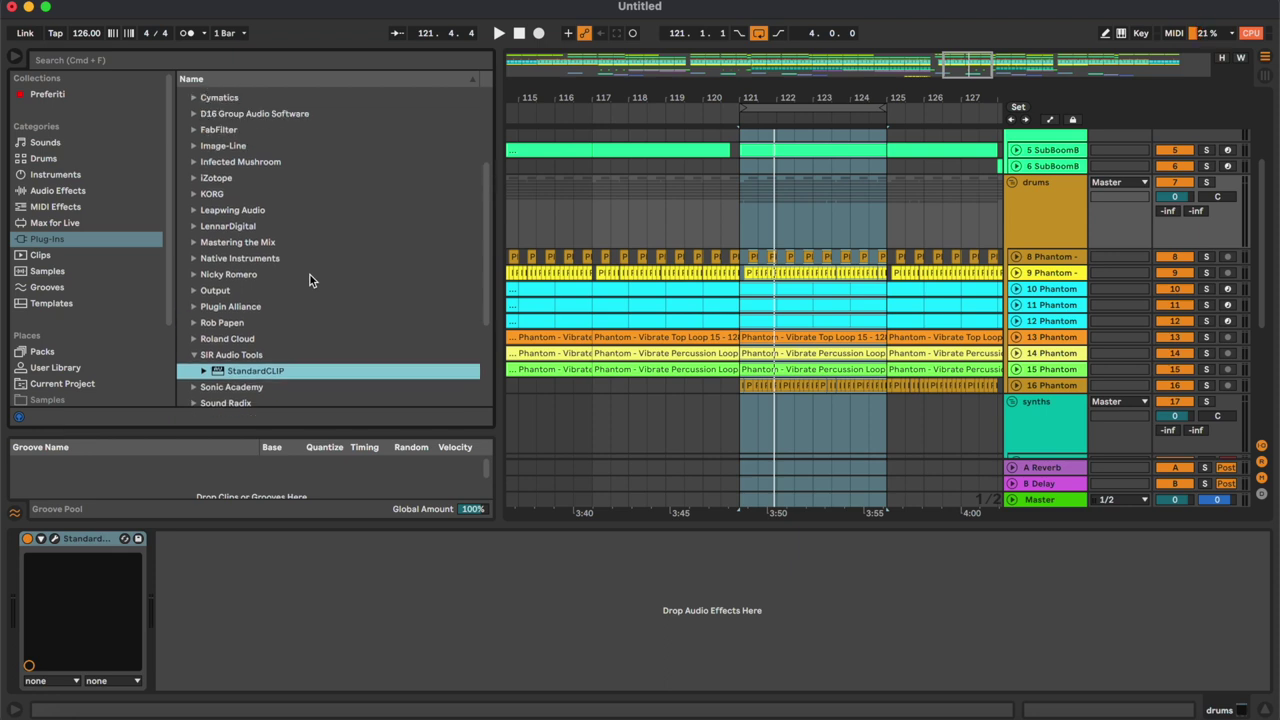
left_click(194, 177)
scroll(357, 298, "down", 1)
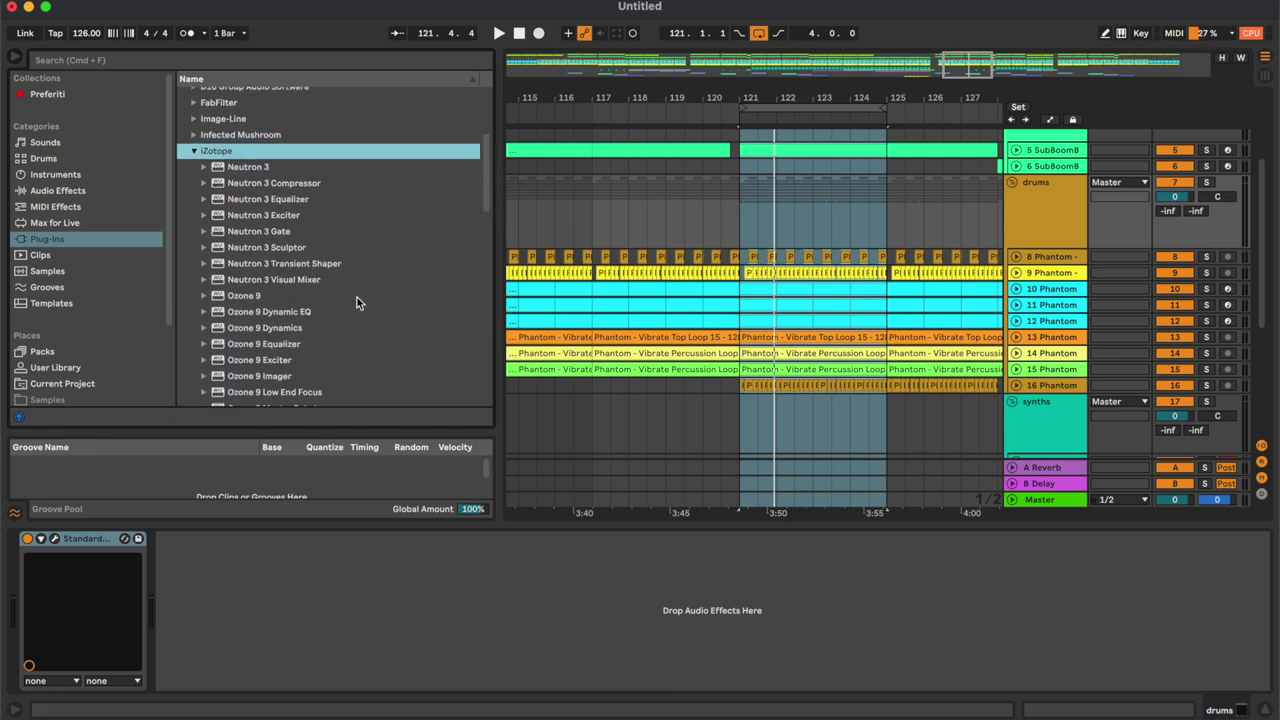
scroll(357, 300, "down", 1)
left_click(309, 242)
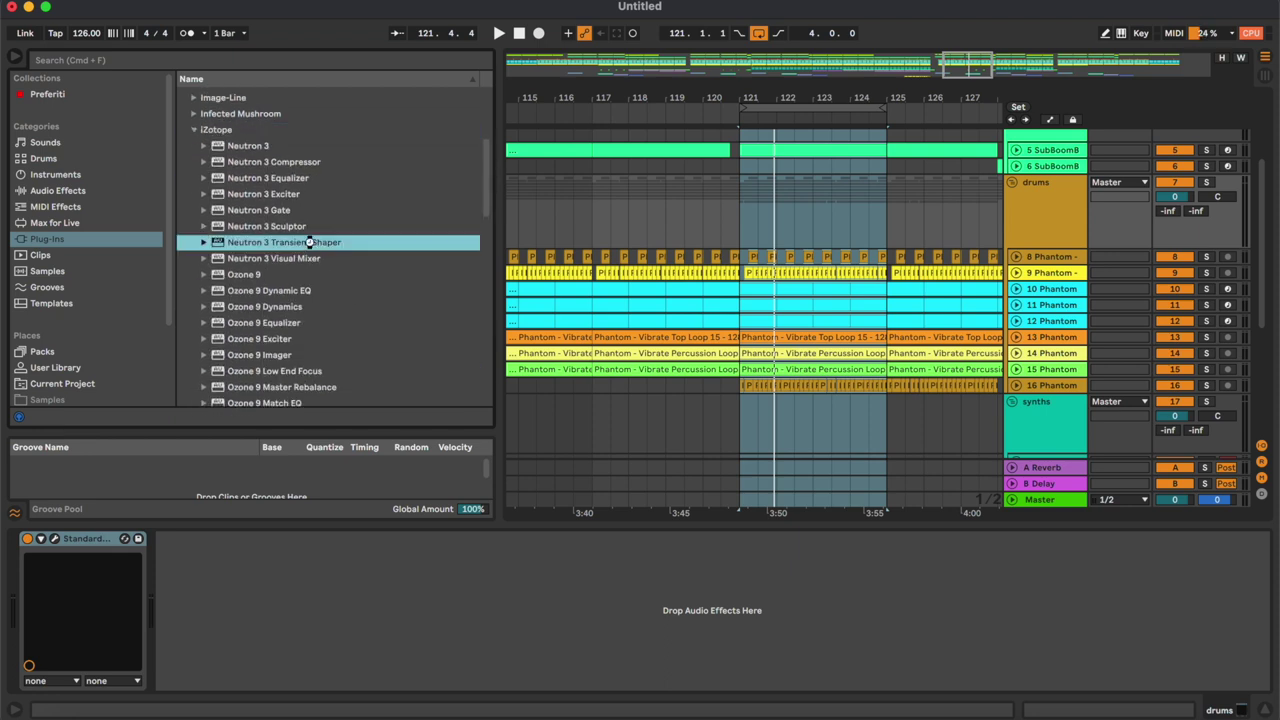
key("Return")
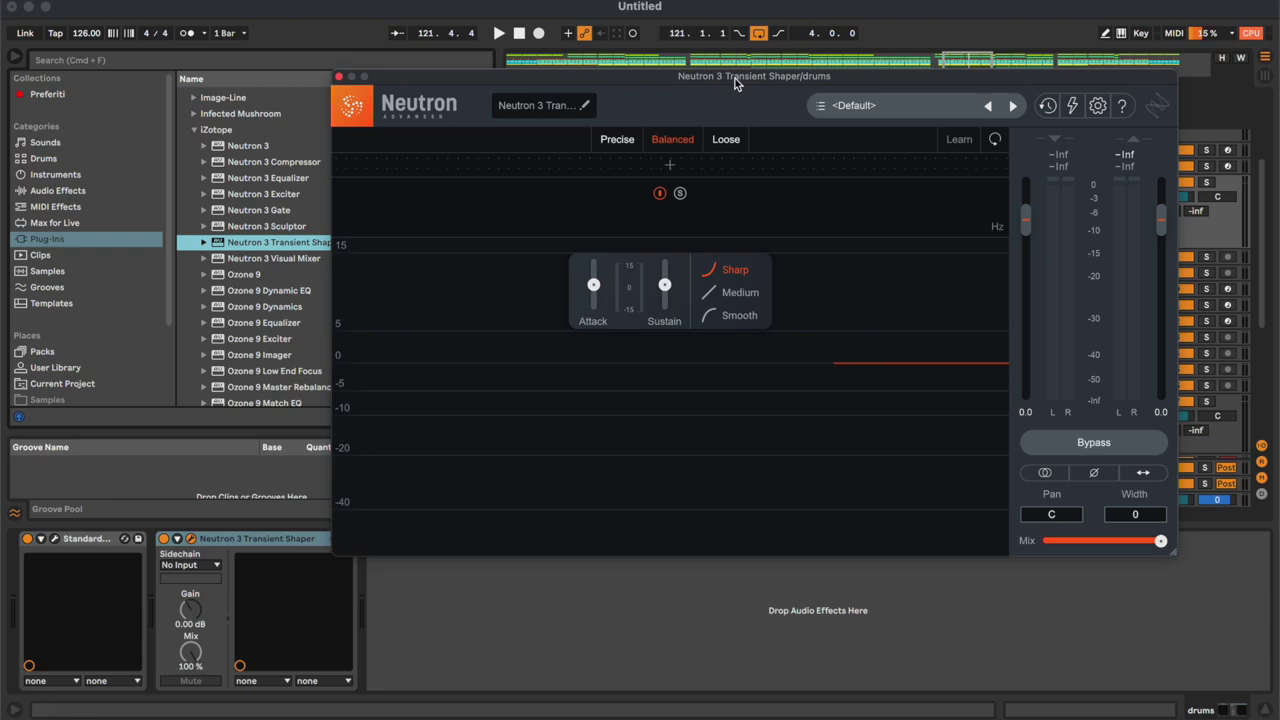
left_click(826, 166)
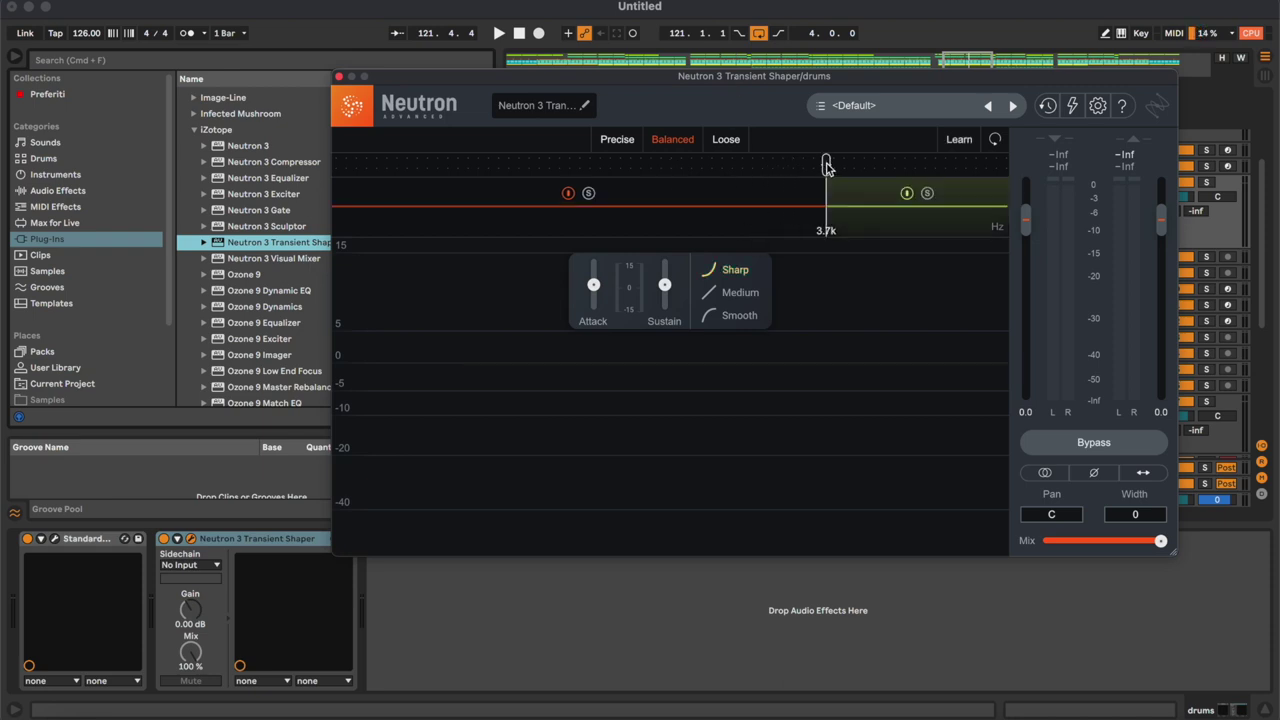
left_click(606, 166)
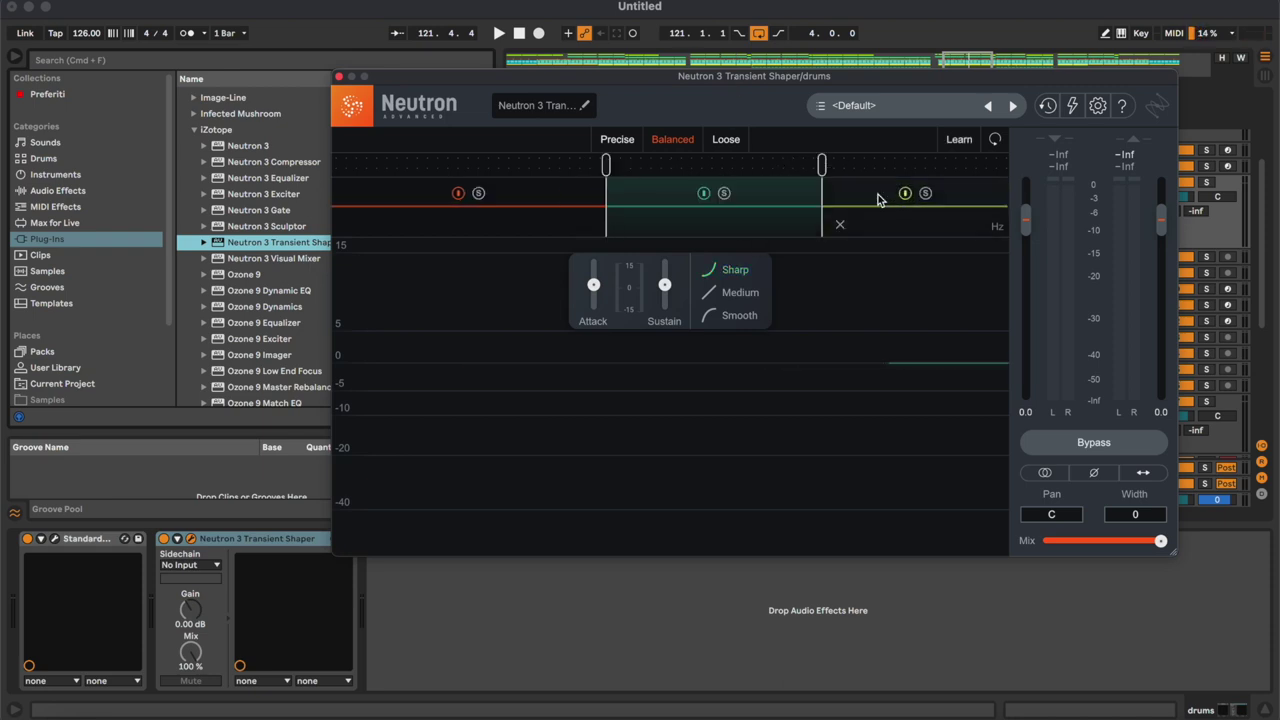
Play the loop and lower the sustain of the Transient Shaper's high band to about -0.8.
left_click_drag(808, 93, 808, 175)
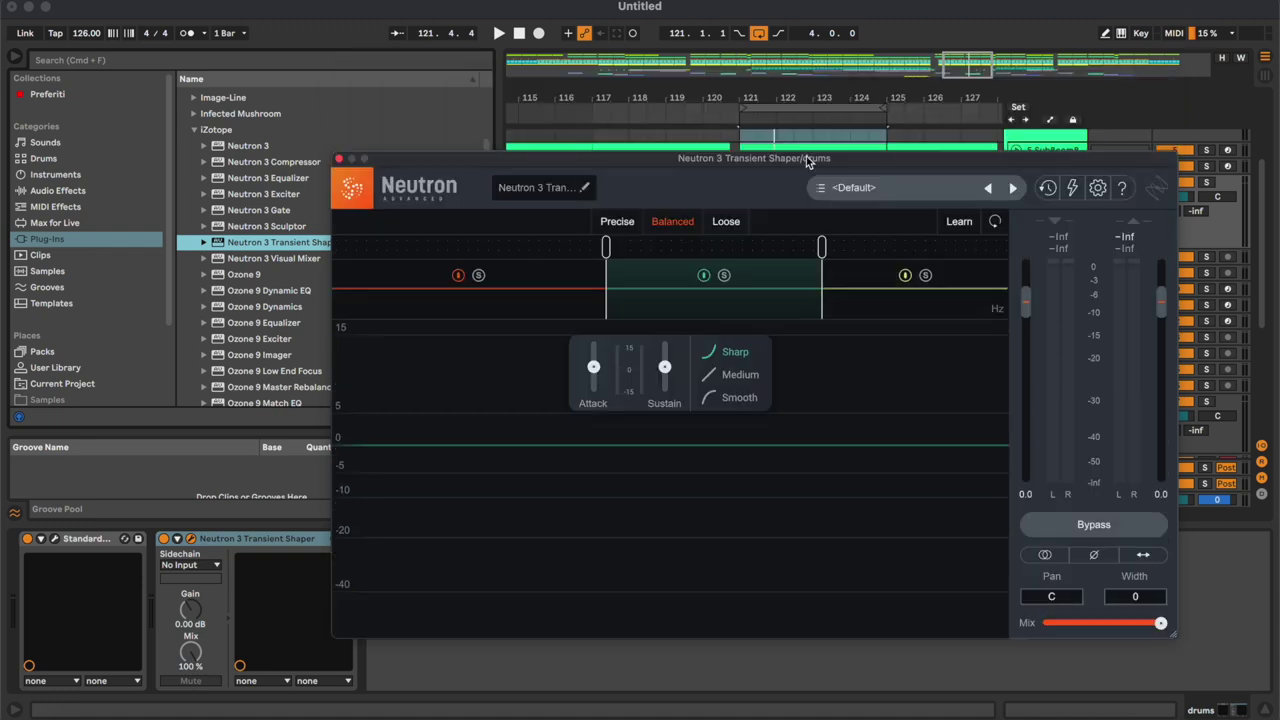
key("space")
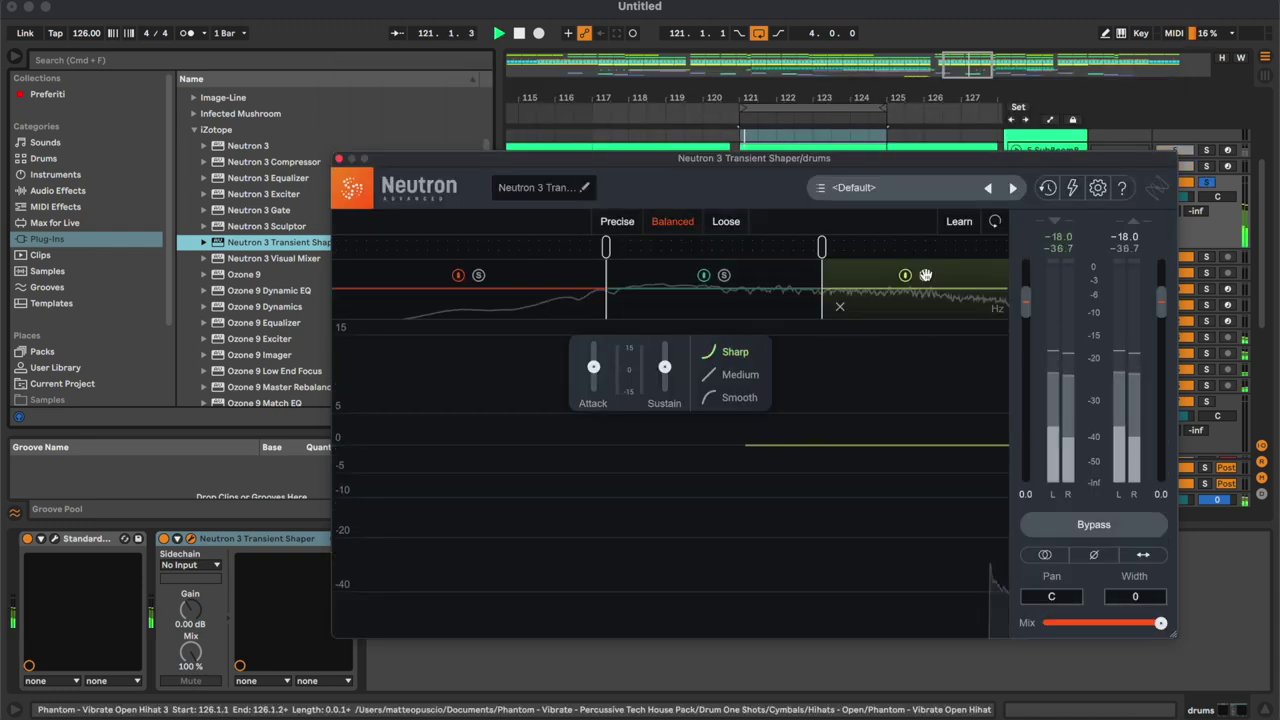
left_click_drag(665, 367, 668, 388)
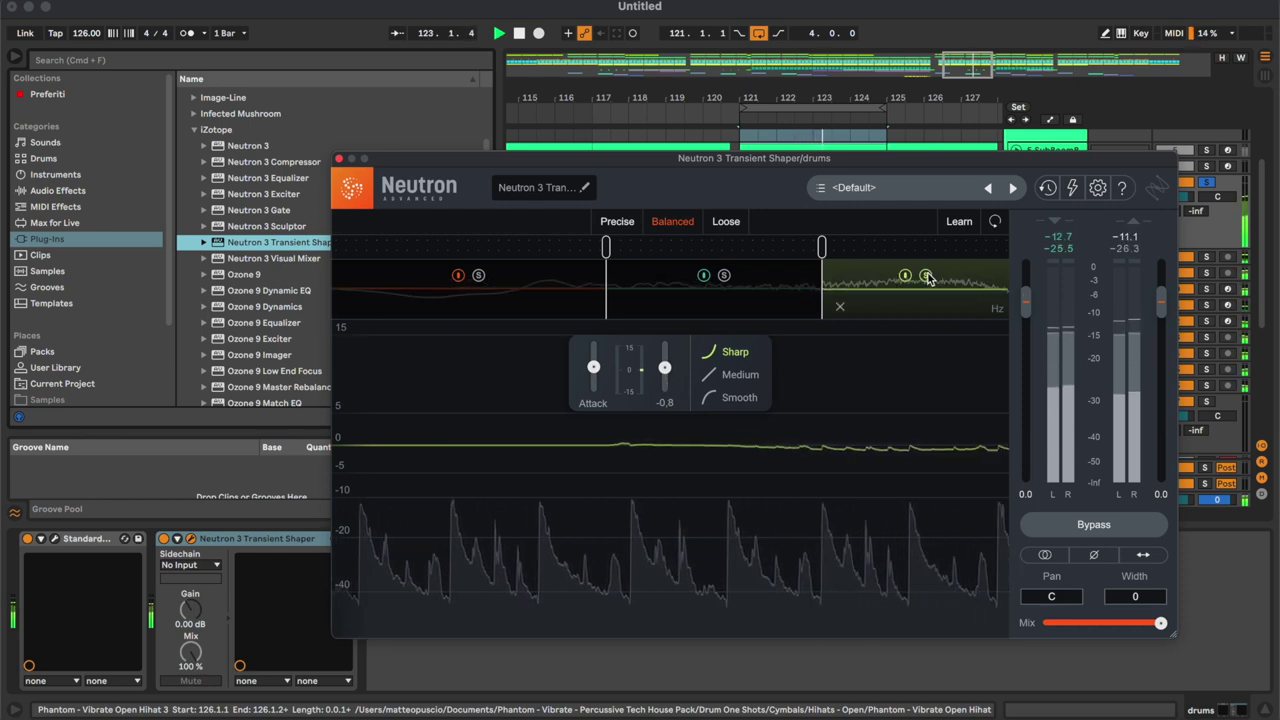
Lower the mid band's bottom crossover, slightly raise its attack and reduce its sustain, and close the Transient Shaper.
left_click(757, 292)
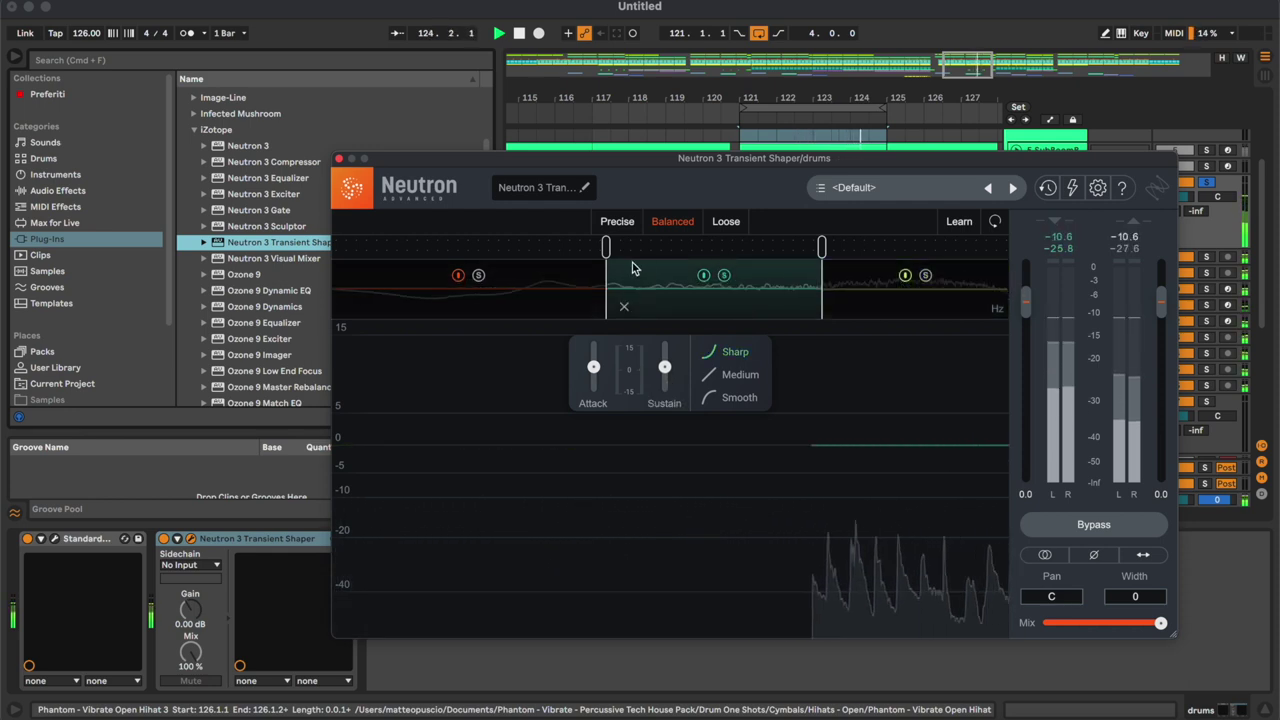
left_click_drag(606, 270, 569, 270)
left_click_drag(666, 367, 667, 391)
left_click_drag(596, 368, 600, 351)
left_click(707, 276)
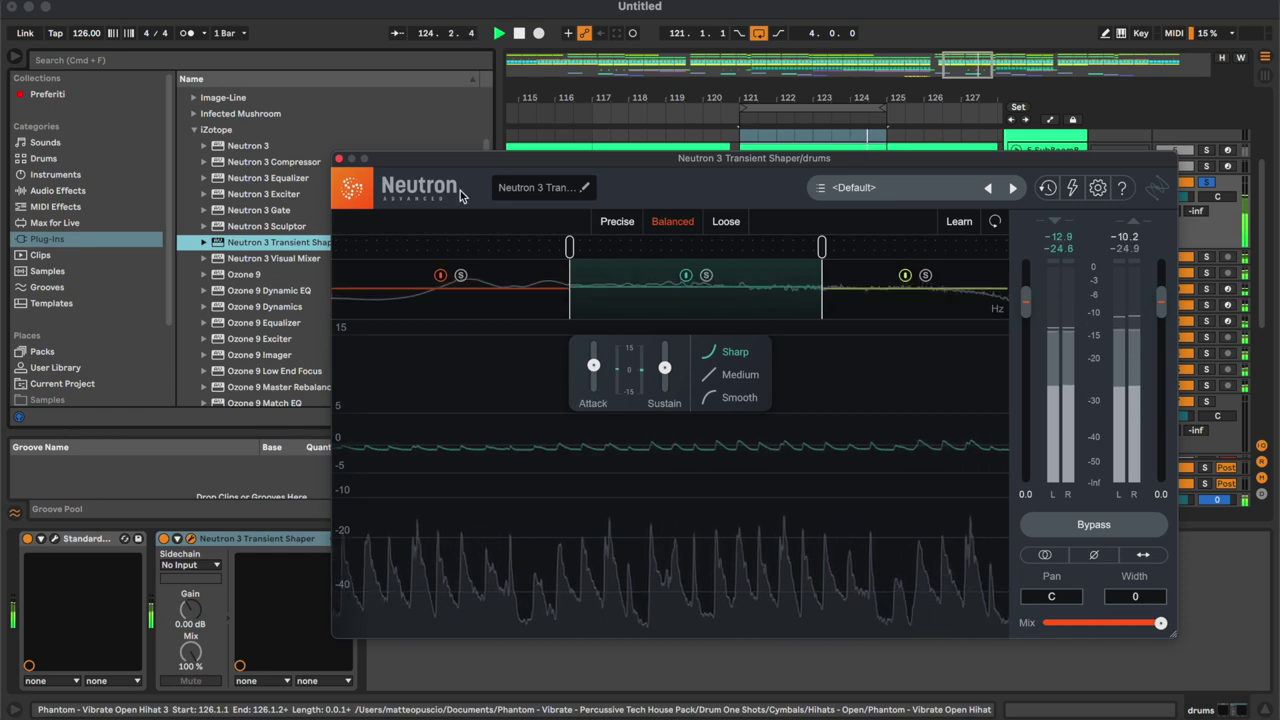
left_click(339, 160)
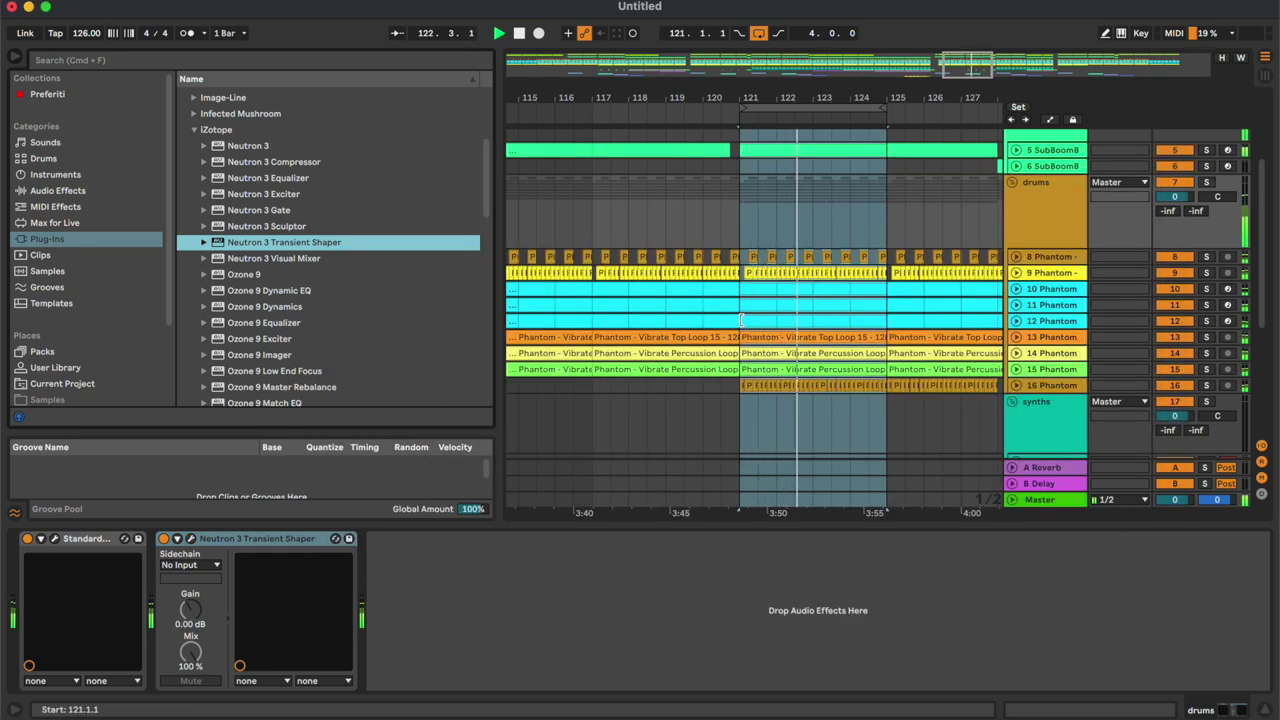
Unfold track 16, lower its volume to -23.0 dB and fold the track again.
left_click(790, 196)
left_click(1017, 386)
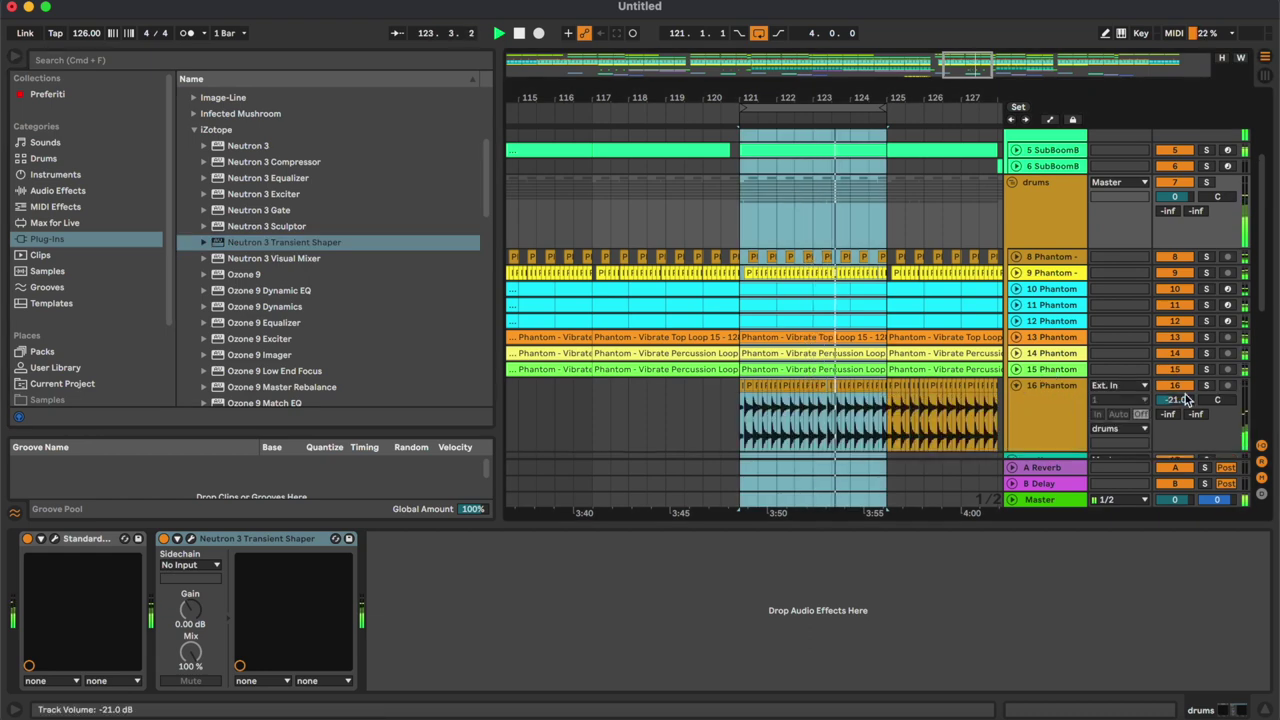
left_click_drag(1185, 395, 1184, 398)
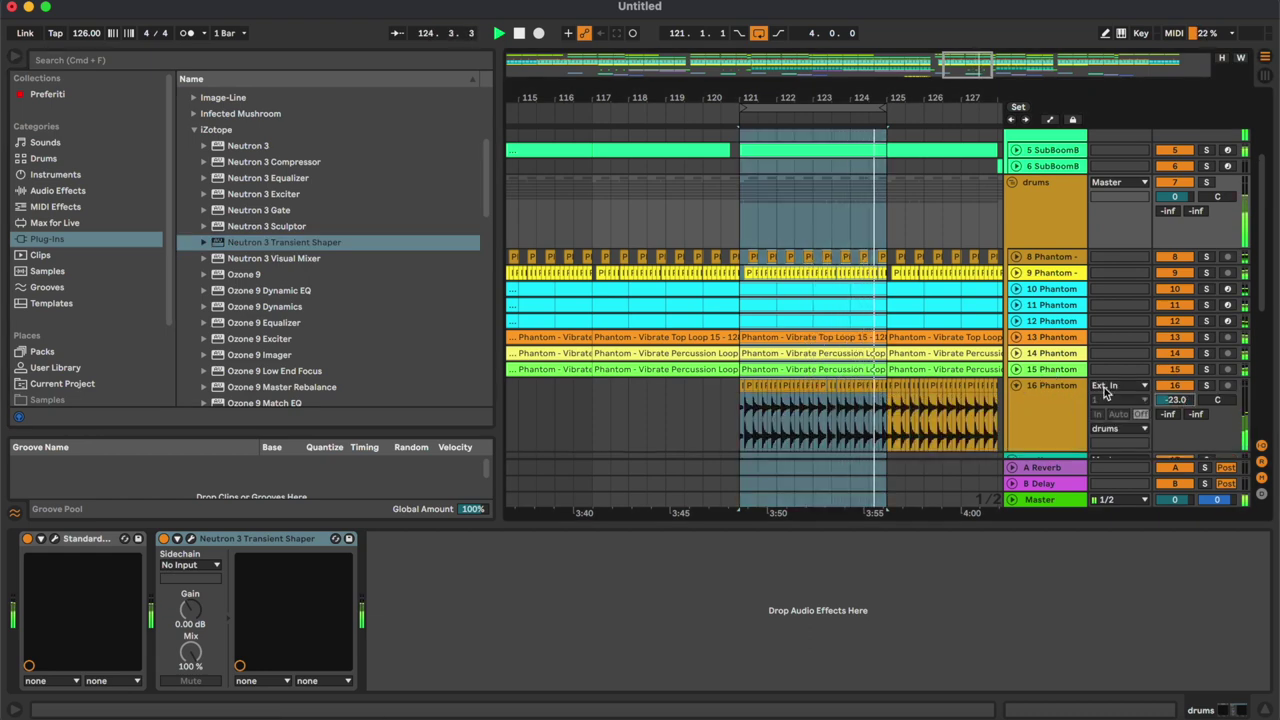
left_click(1017, 386)
Add Ozone 9 Imager after the Transient Shaper on the drums group and split it into three bands, with the upper crossover at about 2.4 kHz.
left_click(845, 224)
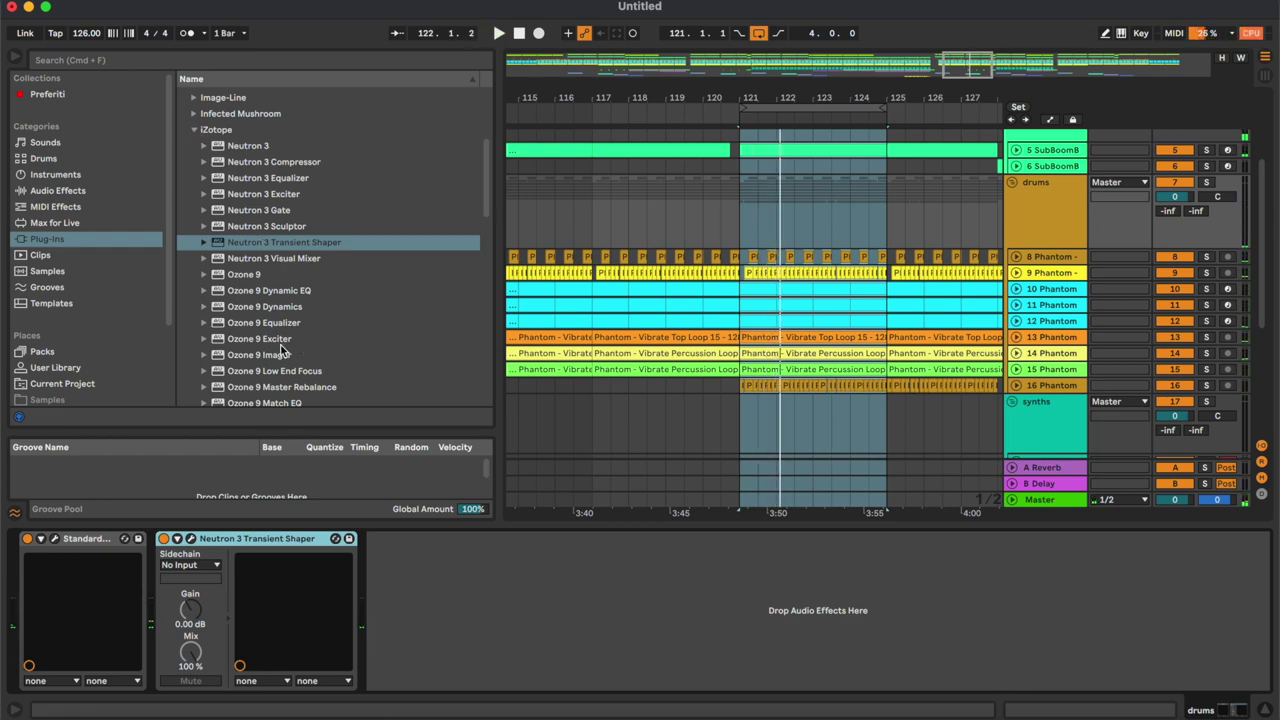
left_click_drag(282, 352, 422, 636)
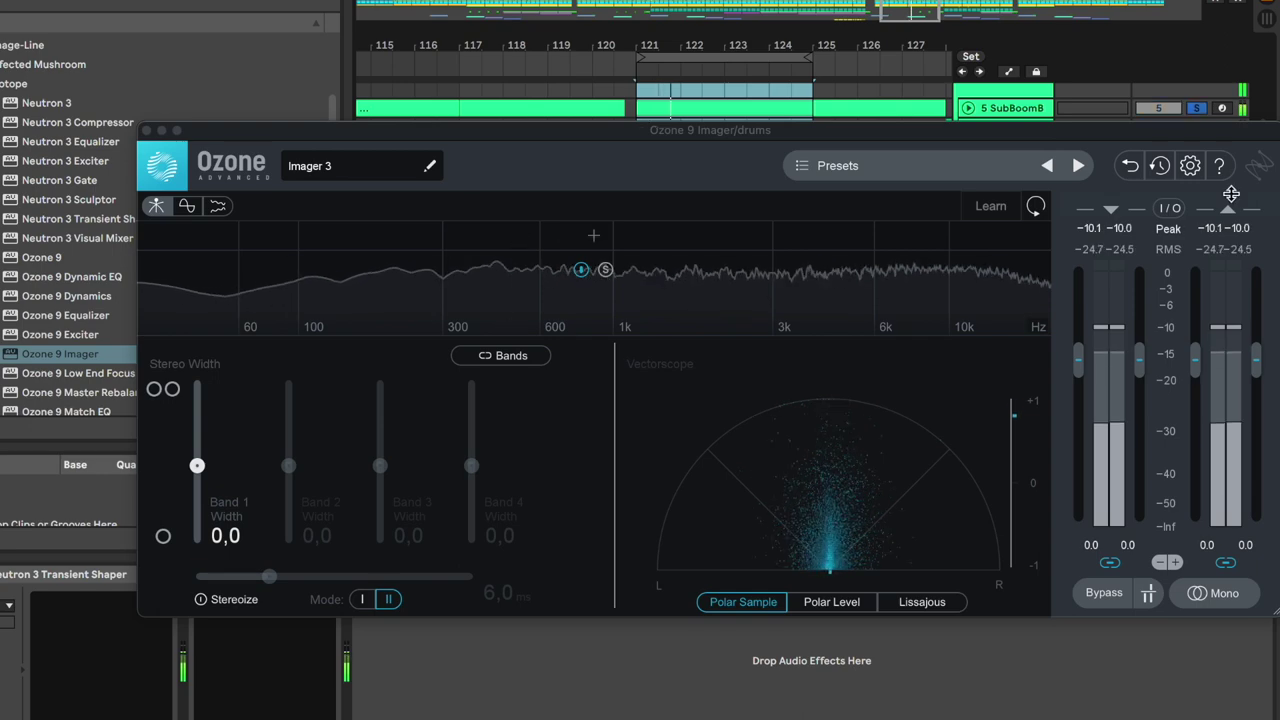
left_click_drag(1180, 132, 1178, 84)
left_click(750, 190)
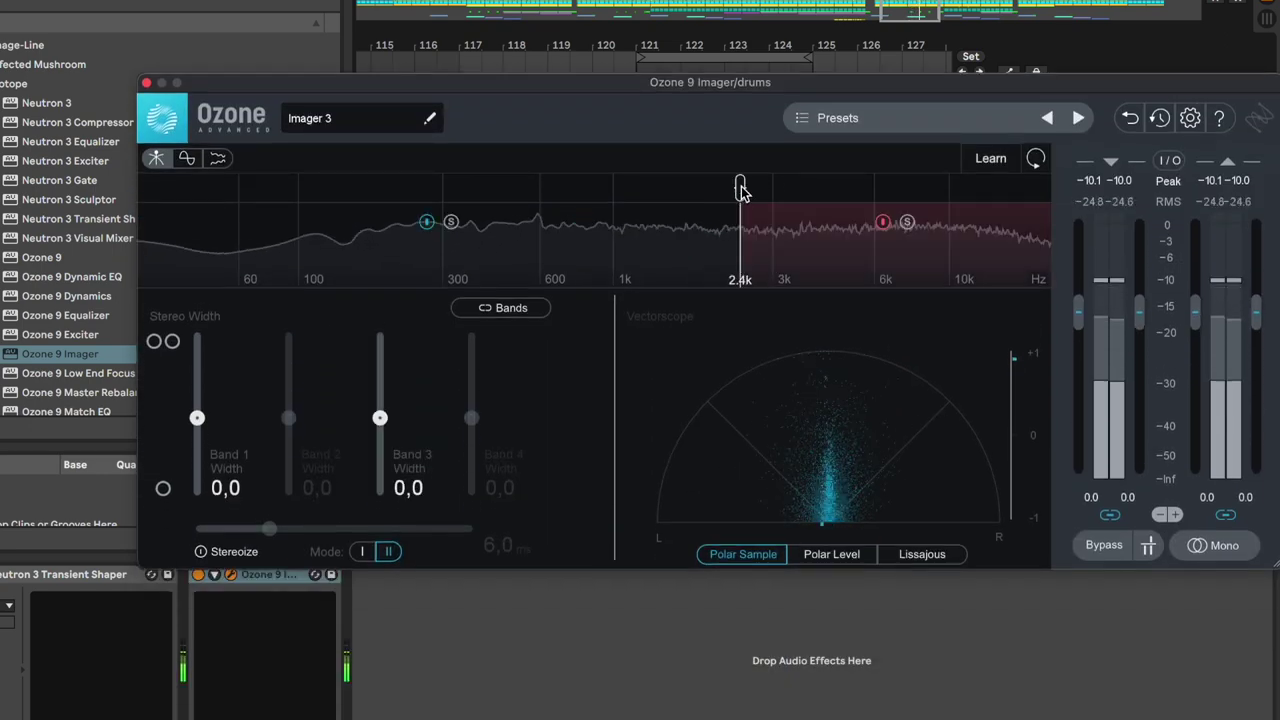
left_click(389, 190)
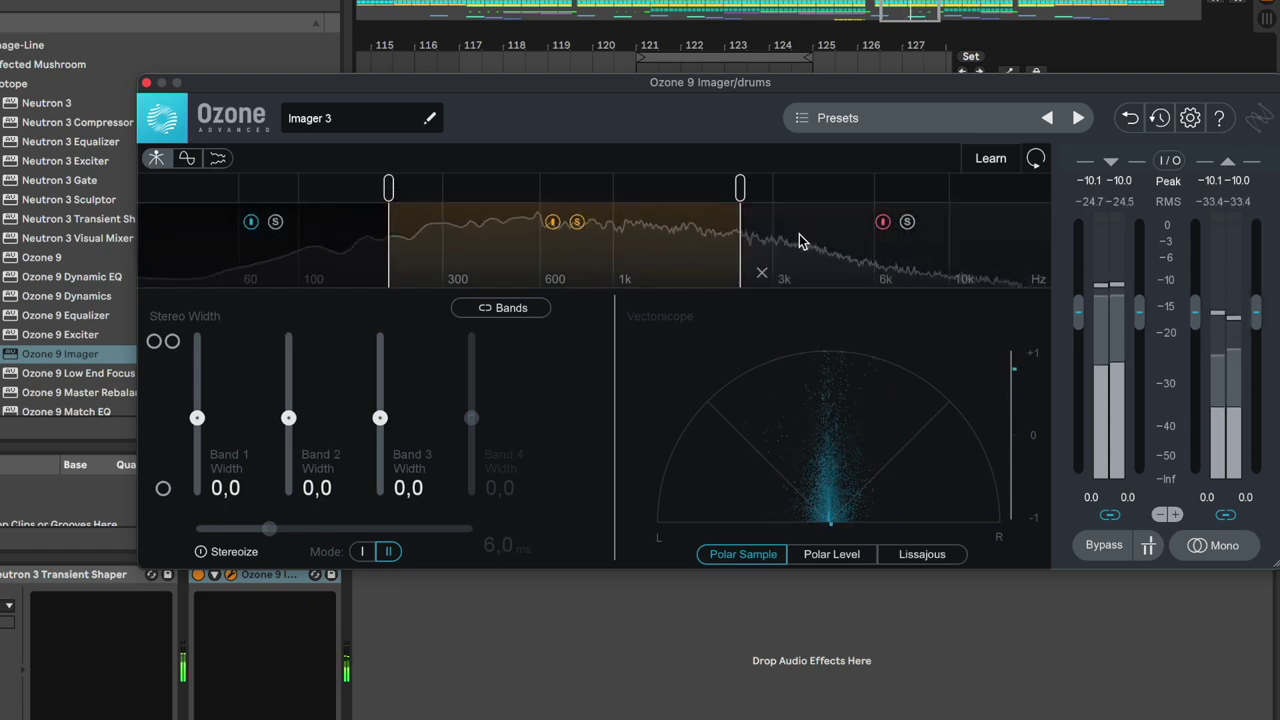
Solo the Imager's high band, enable Stereoize and set the Band 3 width to 19.0.
left_click(907, 222)
left_click(232, 550)
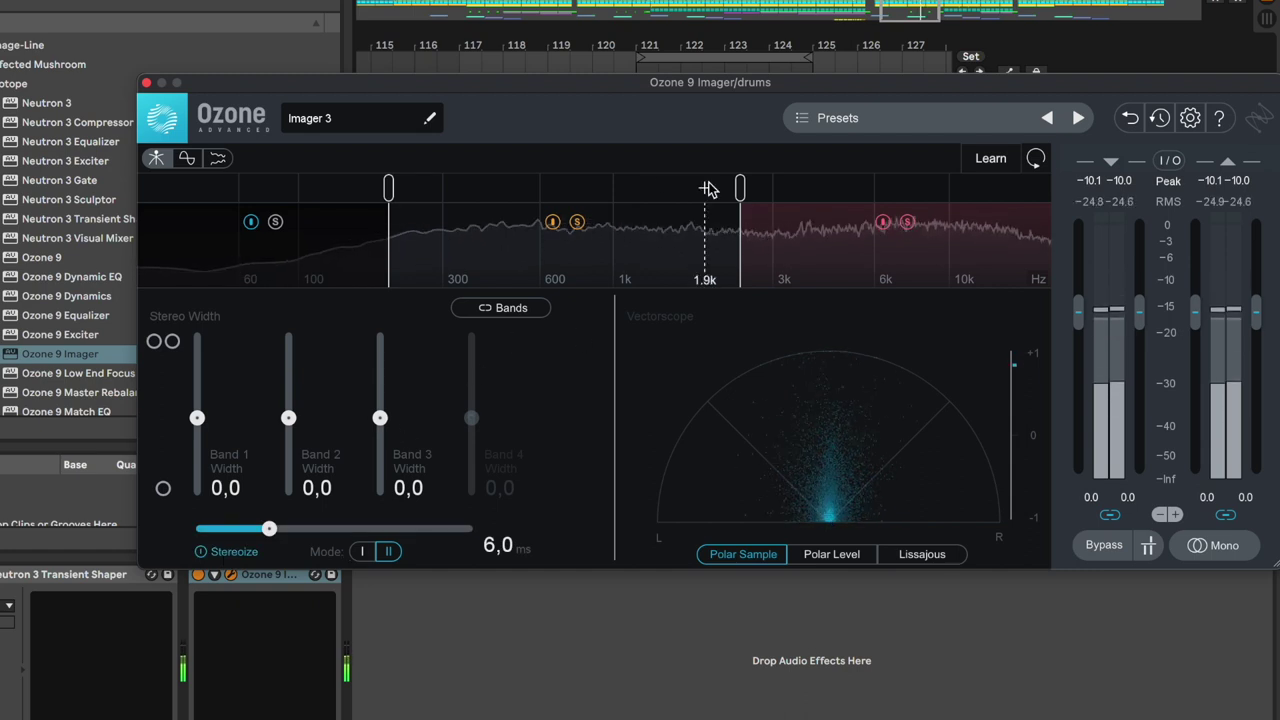
left_click_drag(380, 417, 381, 406)
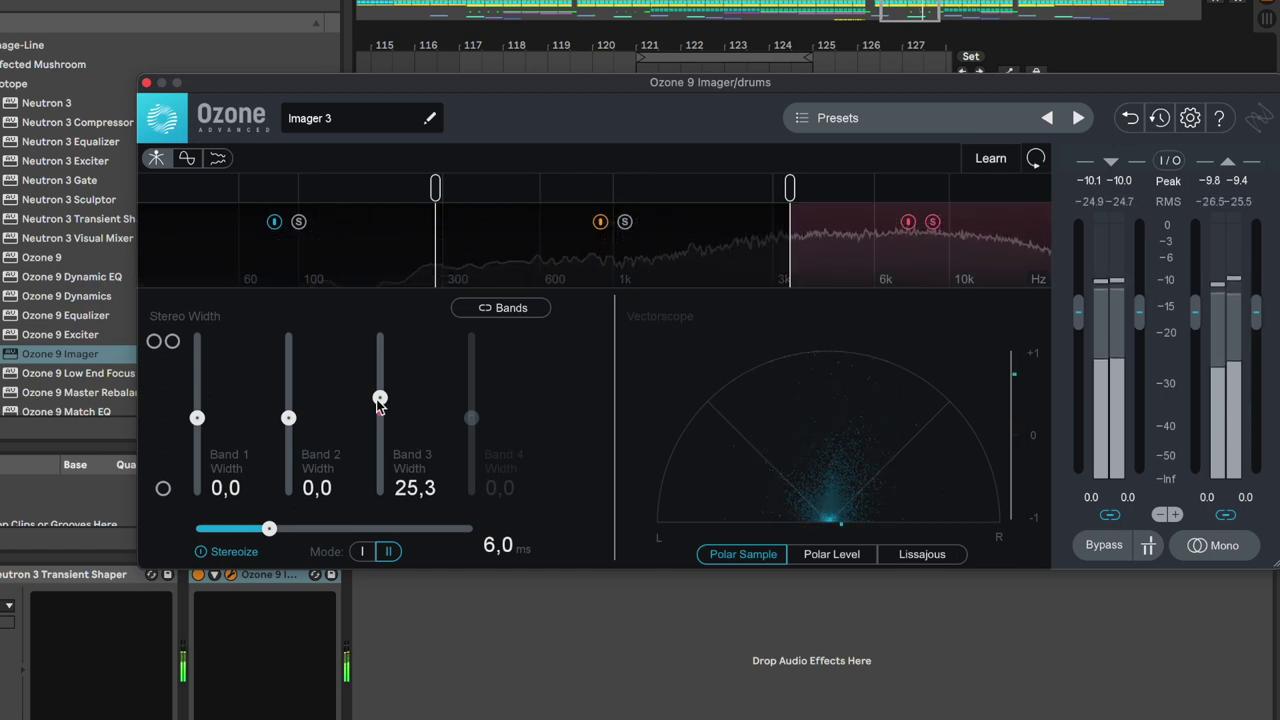
Solo the Imager's mid band, narrow the Band 2 width to -19.0, turn the solo off and close the plug-in.
left_click(625, 222)
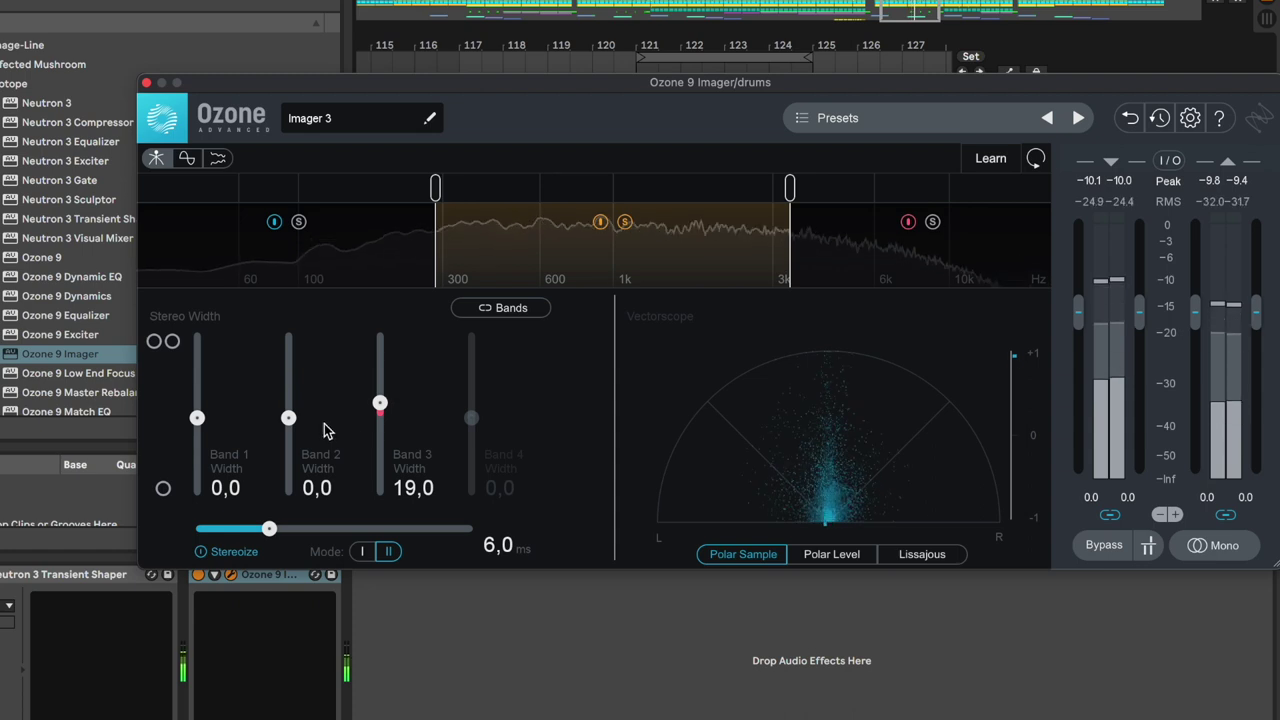
left_click_drag(288, 418, 288, 440)
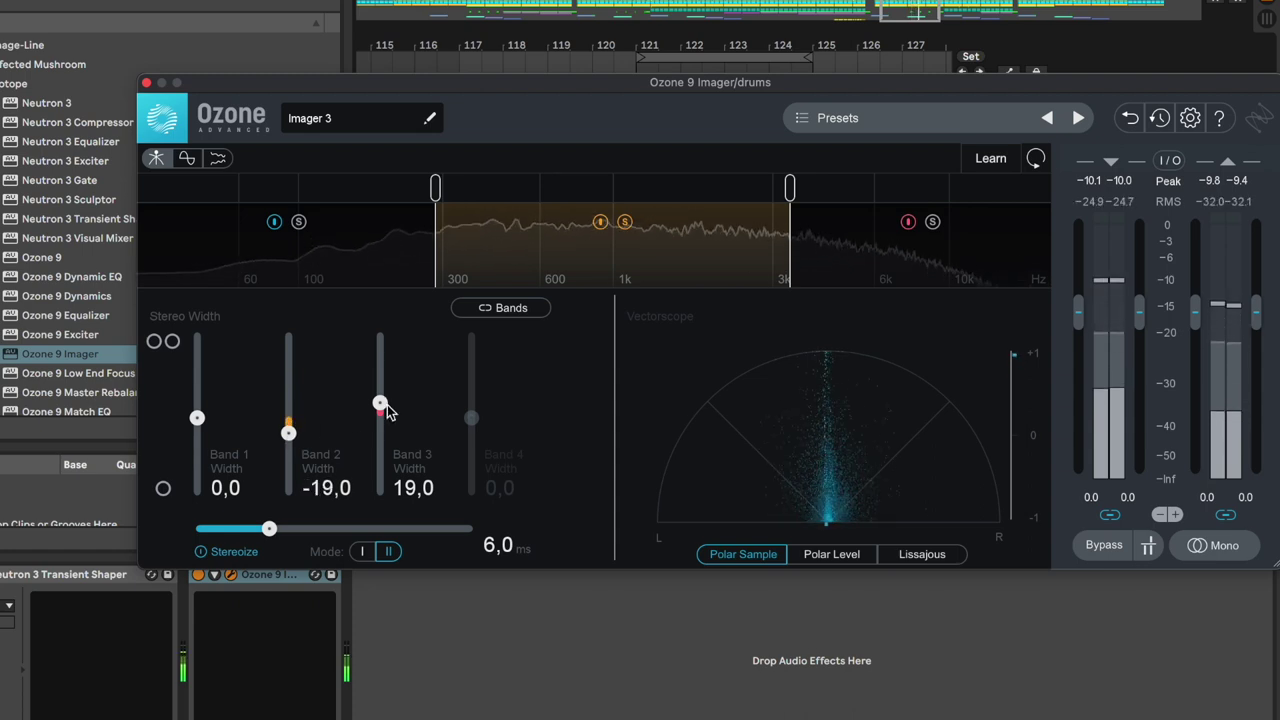
left_click(625, 222)
left_click(147, 83)
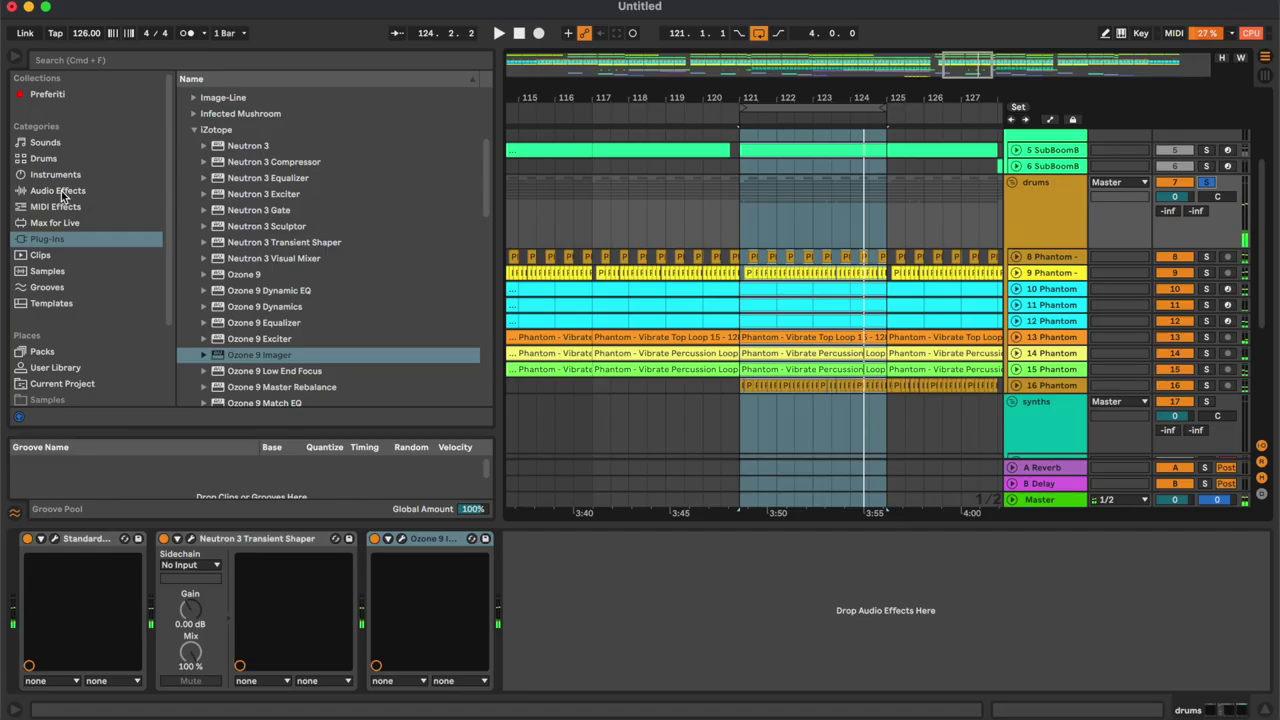
Add EQ Eight at the end of the drums group chain and set band 2 to a low cut at 141 Hz.
left_click(62, 192)
left_click(229, 148)
left_click_drag(236, 190, 600, 528)
left_click(612, 668)
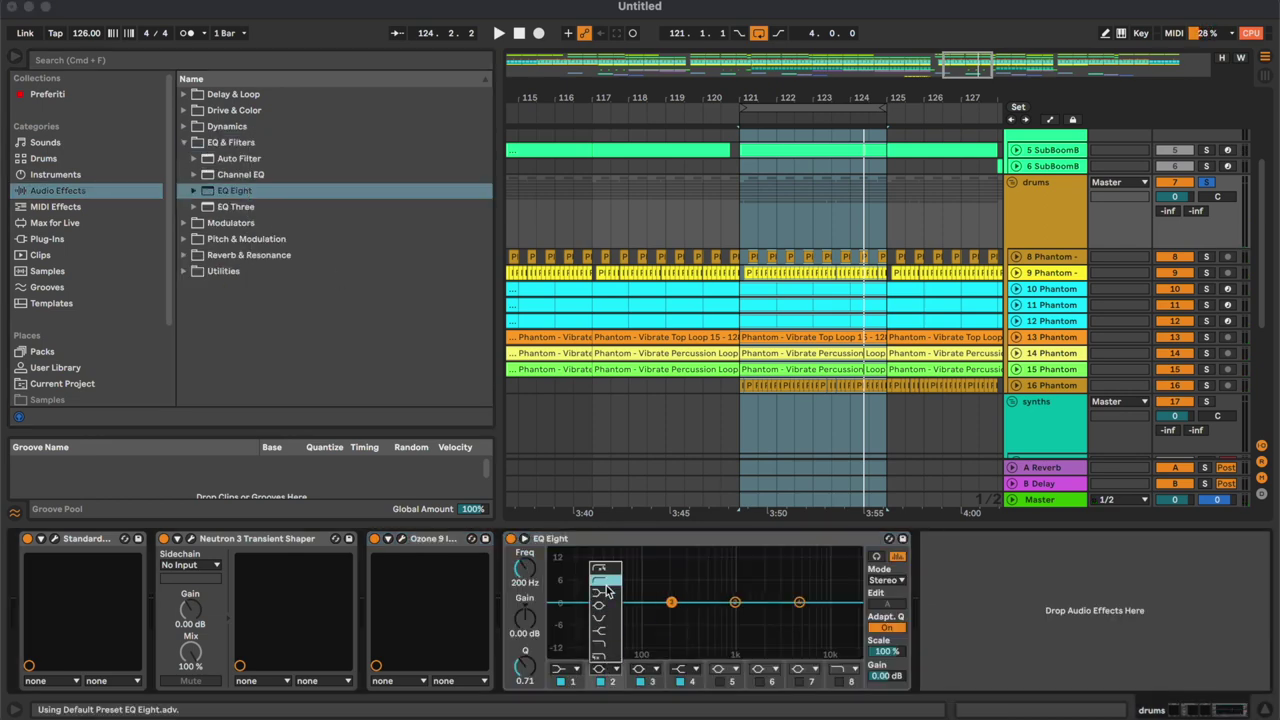
key("space")
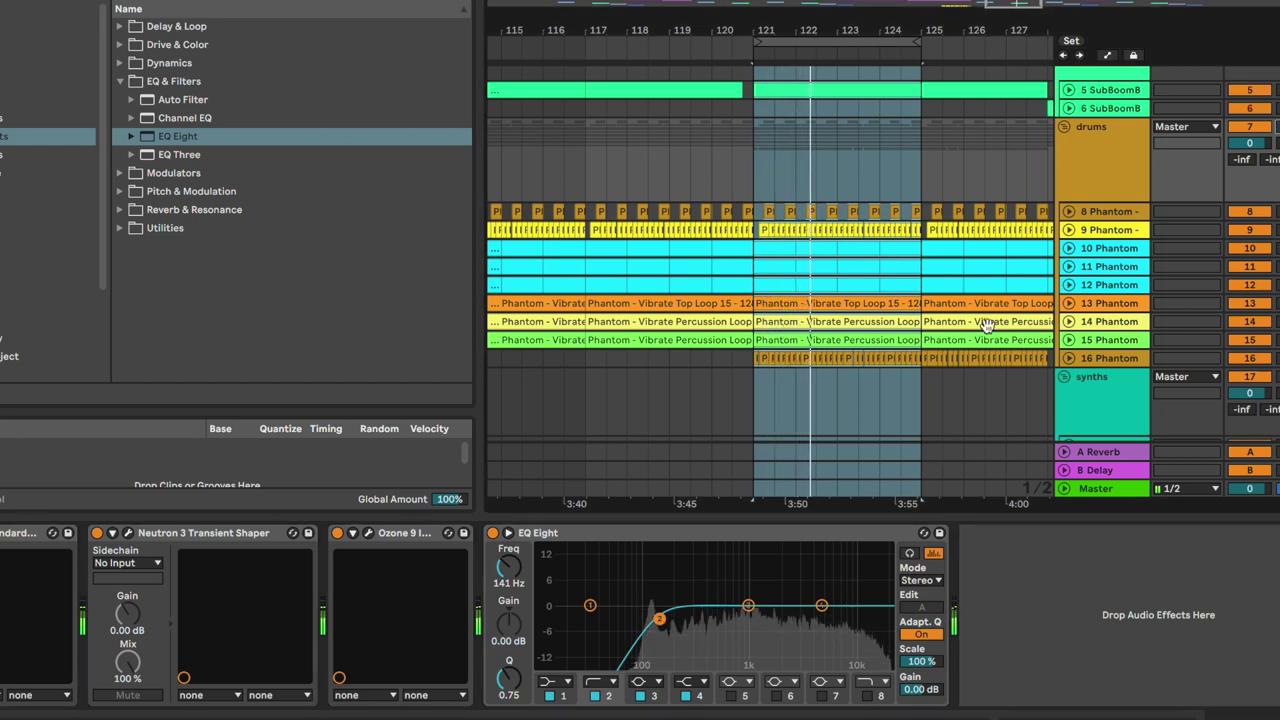
Turn off the drums solo and the loop, then play the arrangement from about bar 111.
left_click(1120, 172)
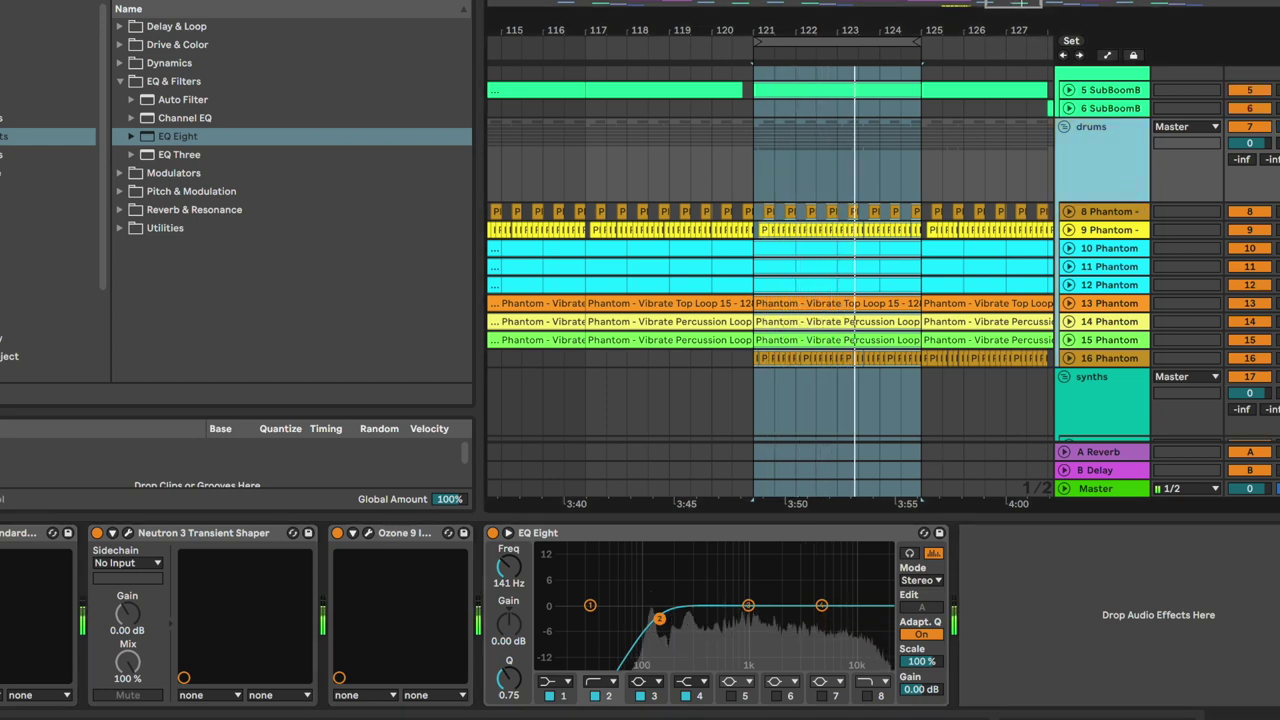
left_click(876, 167)
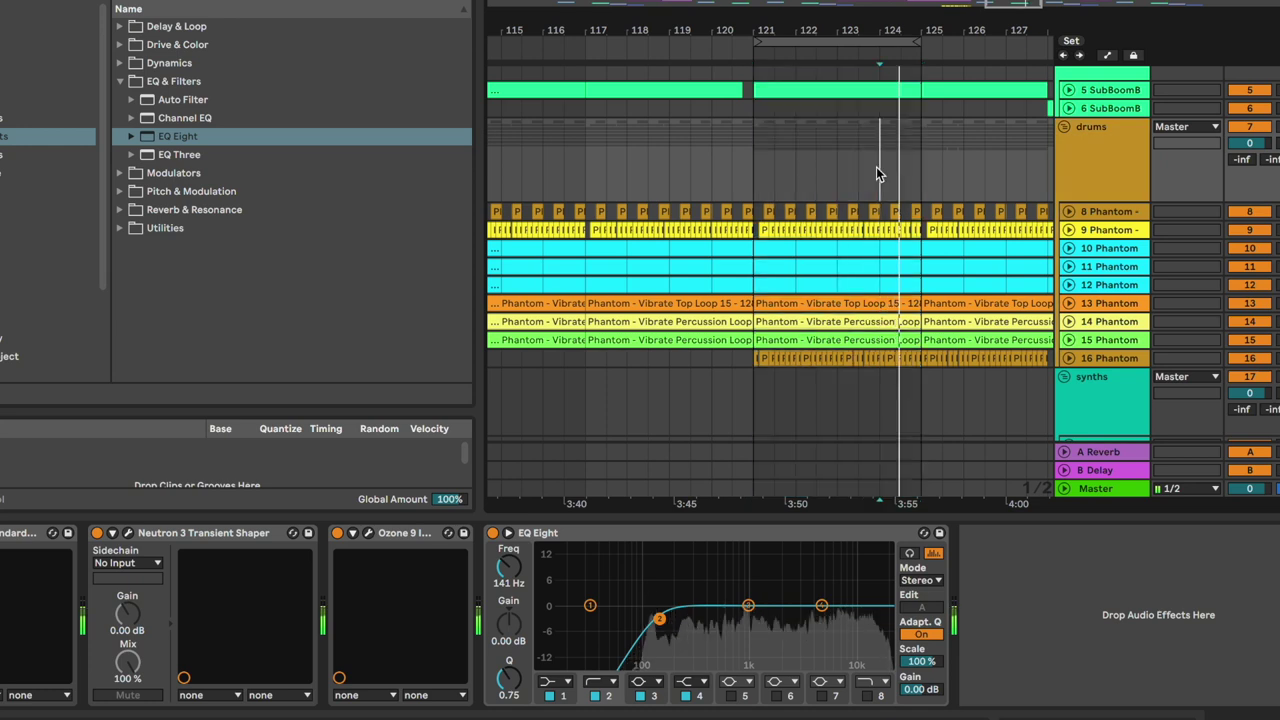
left_click(630, 172)
scroll(632, 167, "left", 5)
left_click(582, 152)
key("space")
key("space")
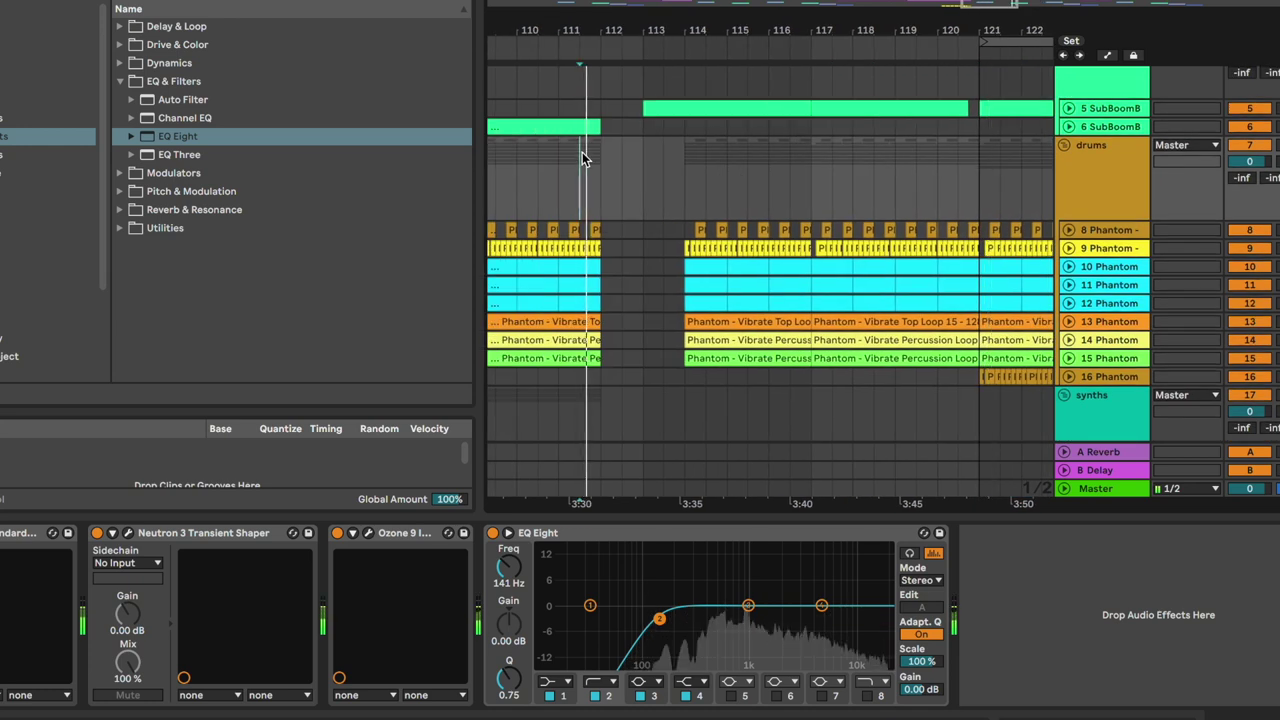
Play from bar 113 and compare the drums group with its whole effect chain bypassed and enabled.
left_click(649, 158)
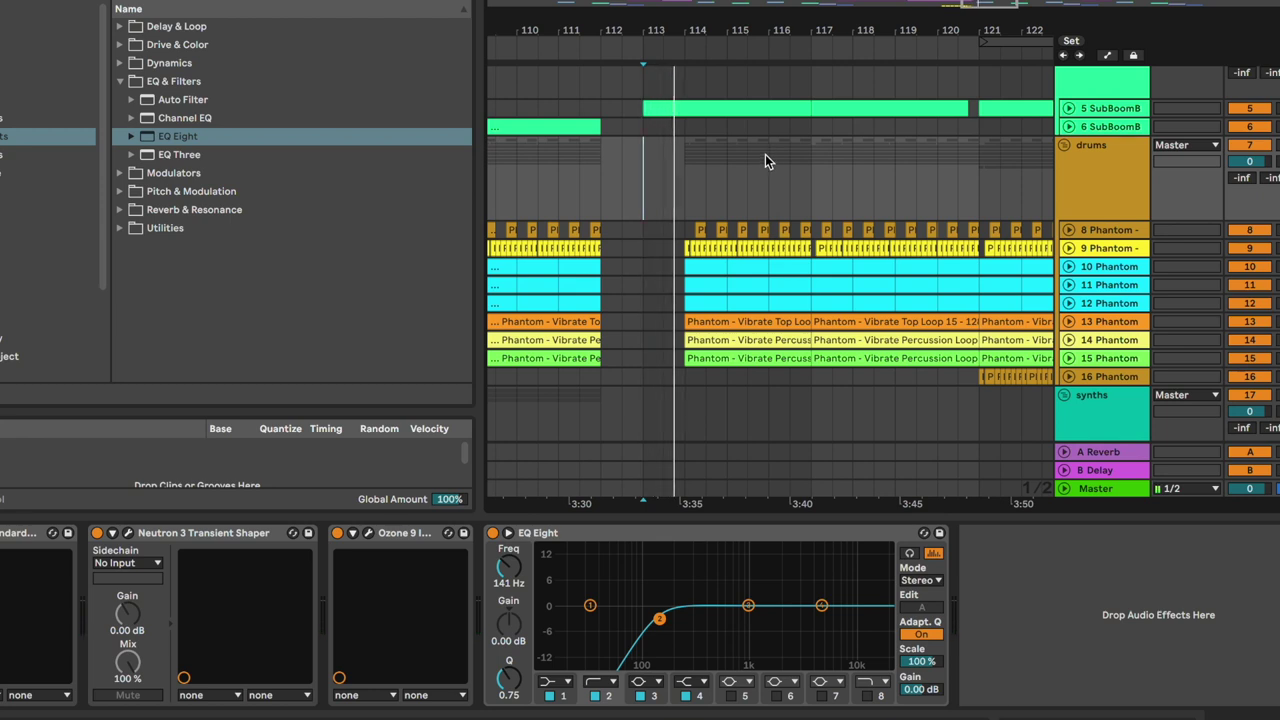
key("minus")
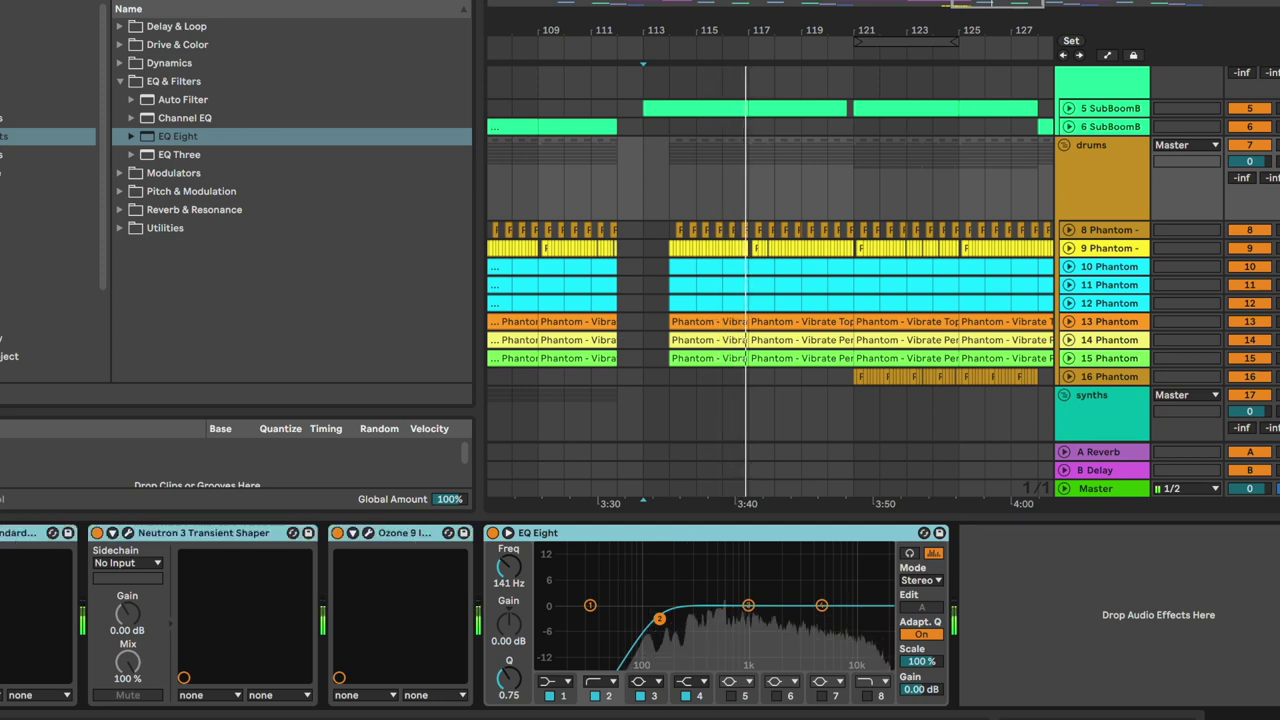
left_click(0, 533)
left_click(0, 533)
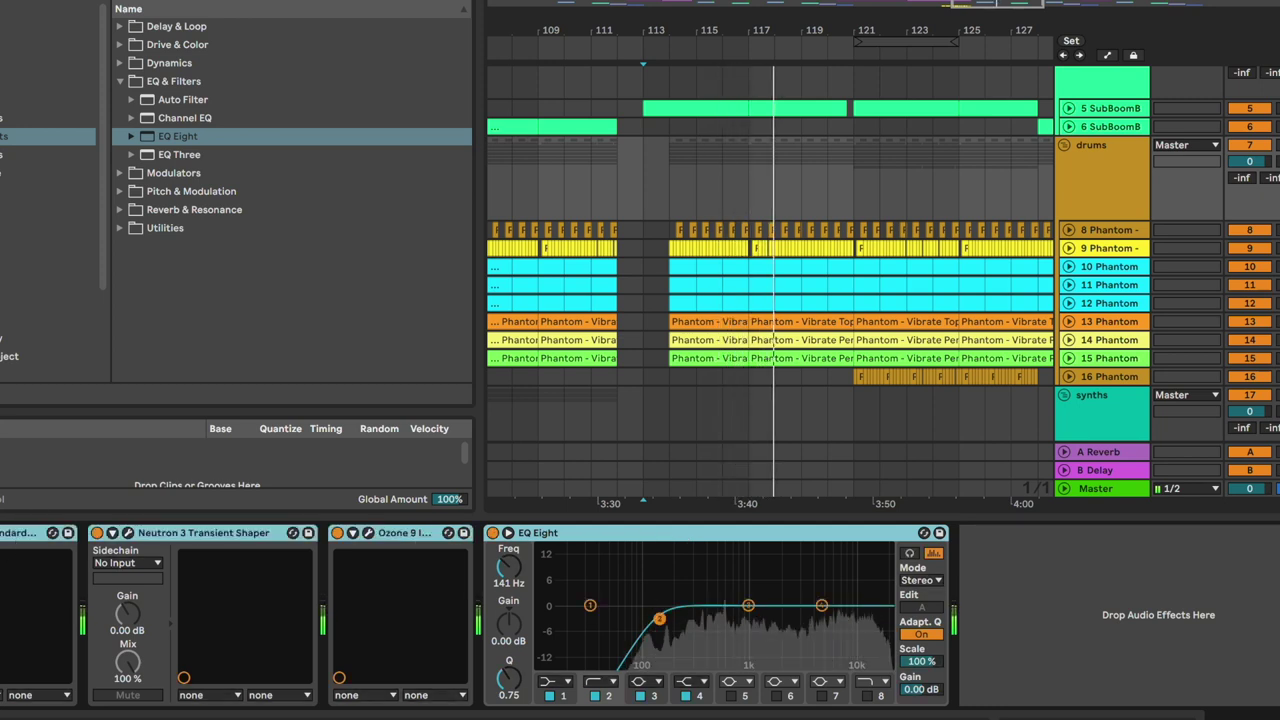
left_click(269, 536)
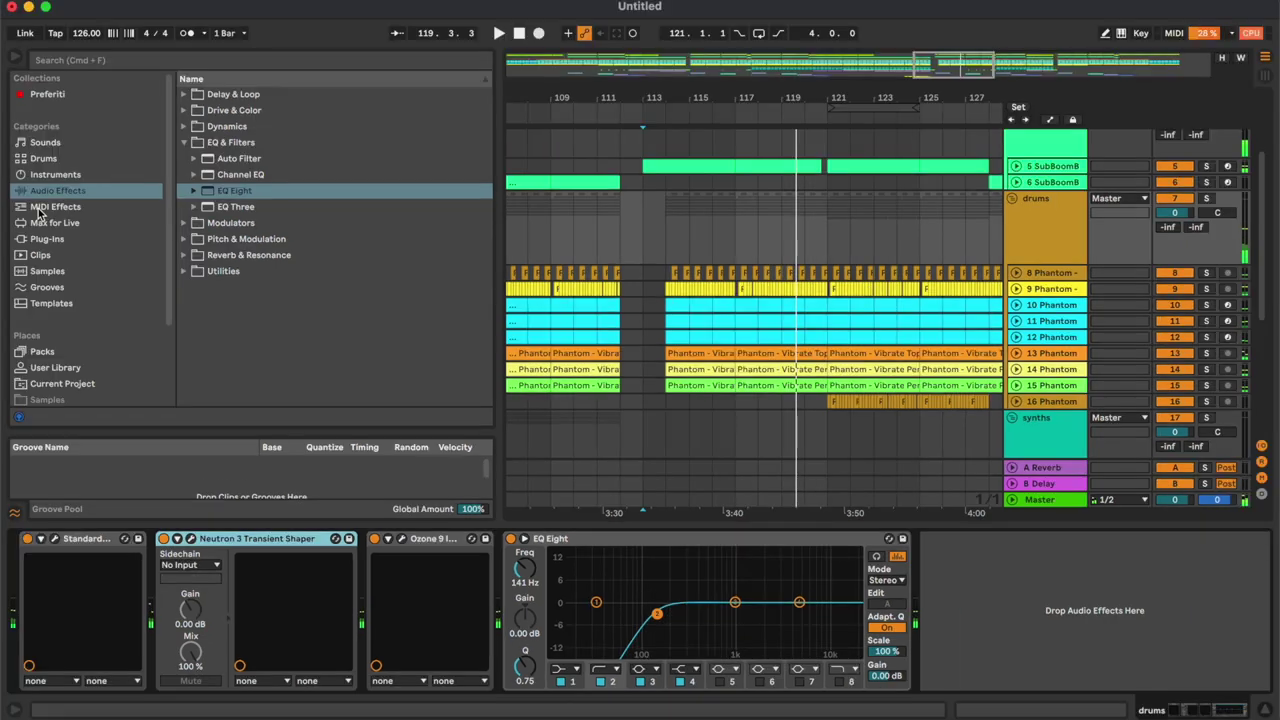
Find the Black Box Analog Design HG-2 plug-in, insert it before EQ Eight on the drums group and set its Mix to about 81 %.
left_click(62, 240)
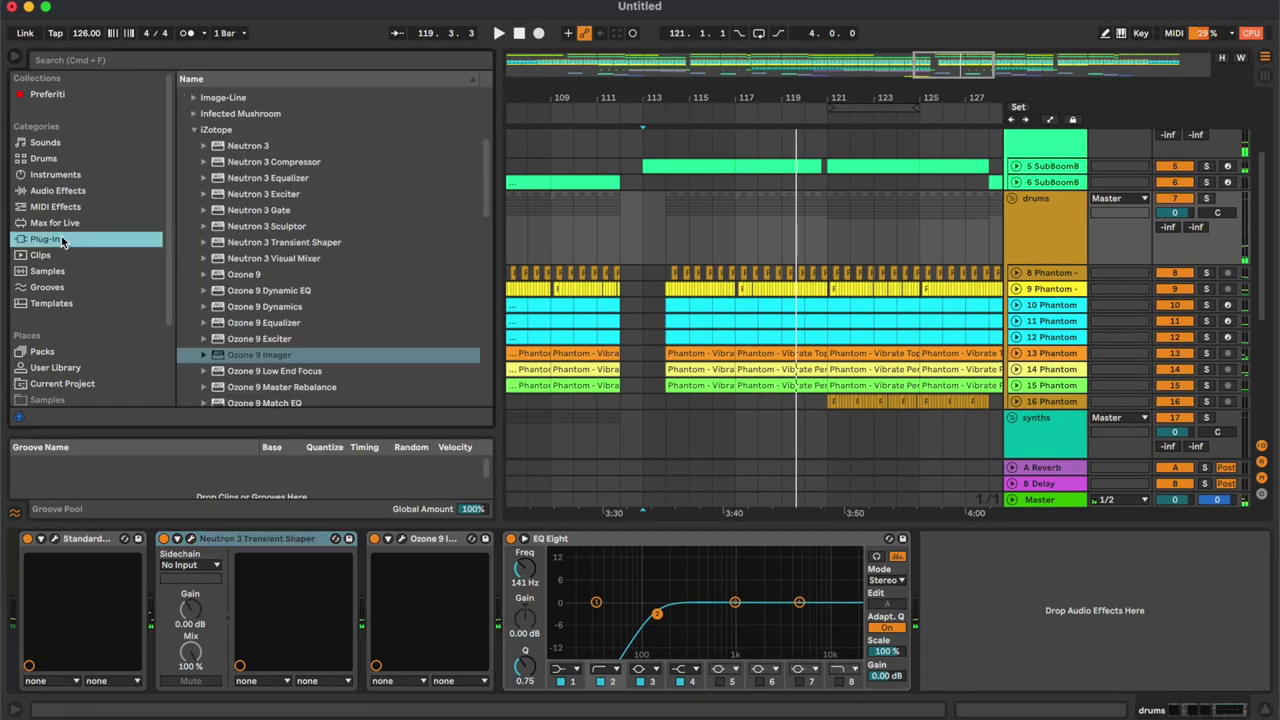
left_click(194, 130)
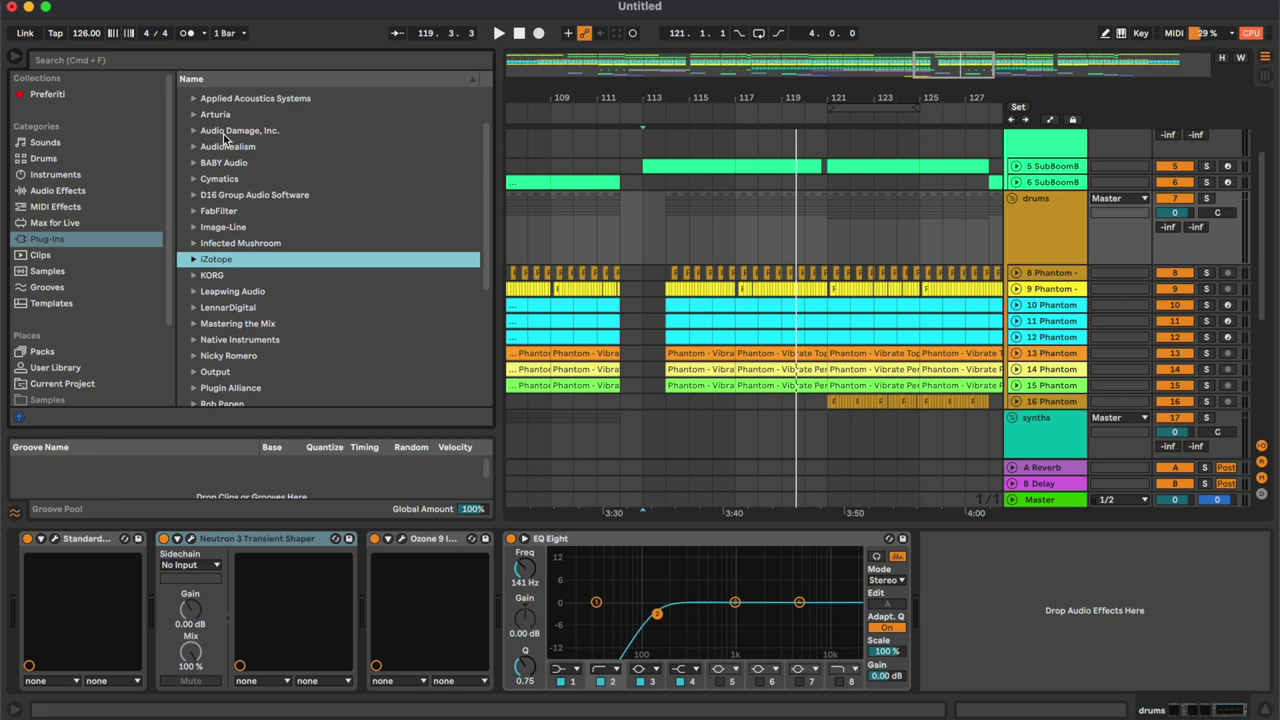
scroll(225, 140, "up", 2)
scroll(257, 263, "down", 3)
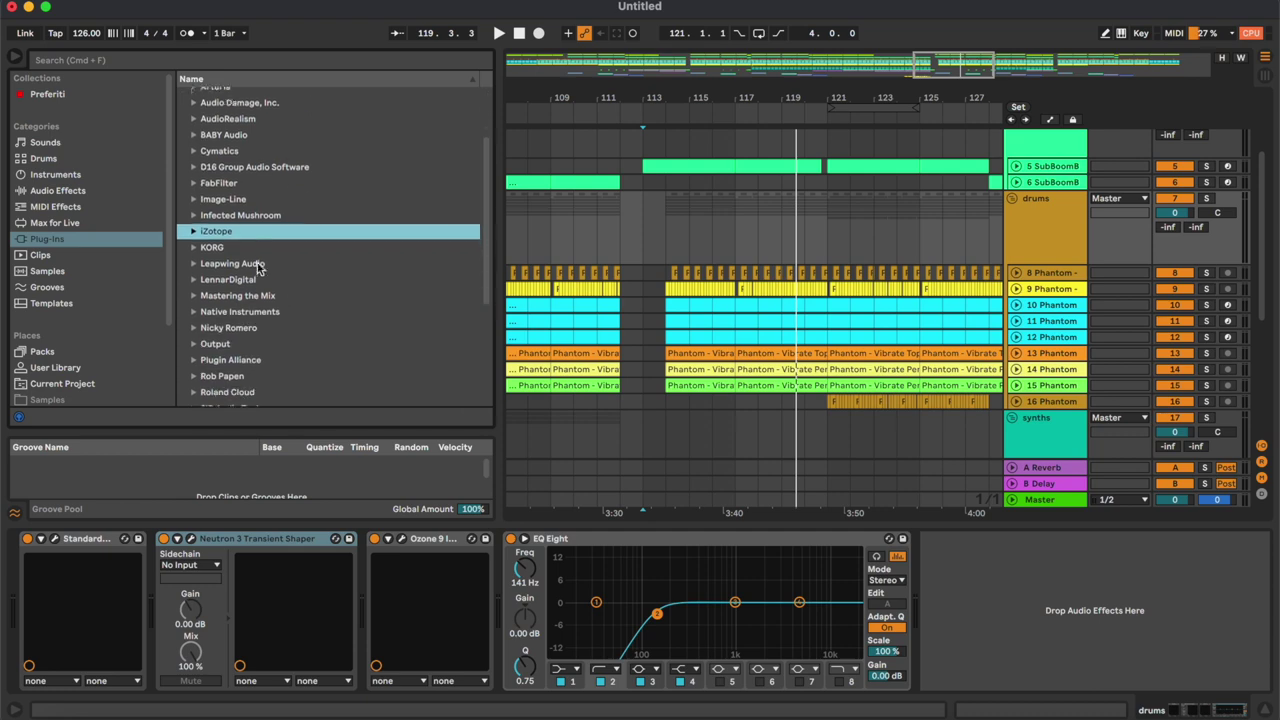
left_click(299, 61)
type("bl")
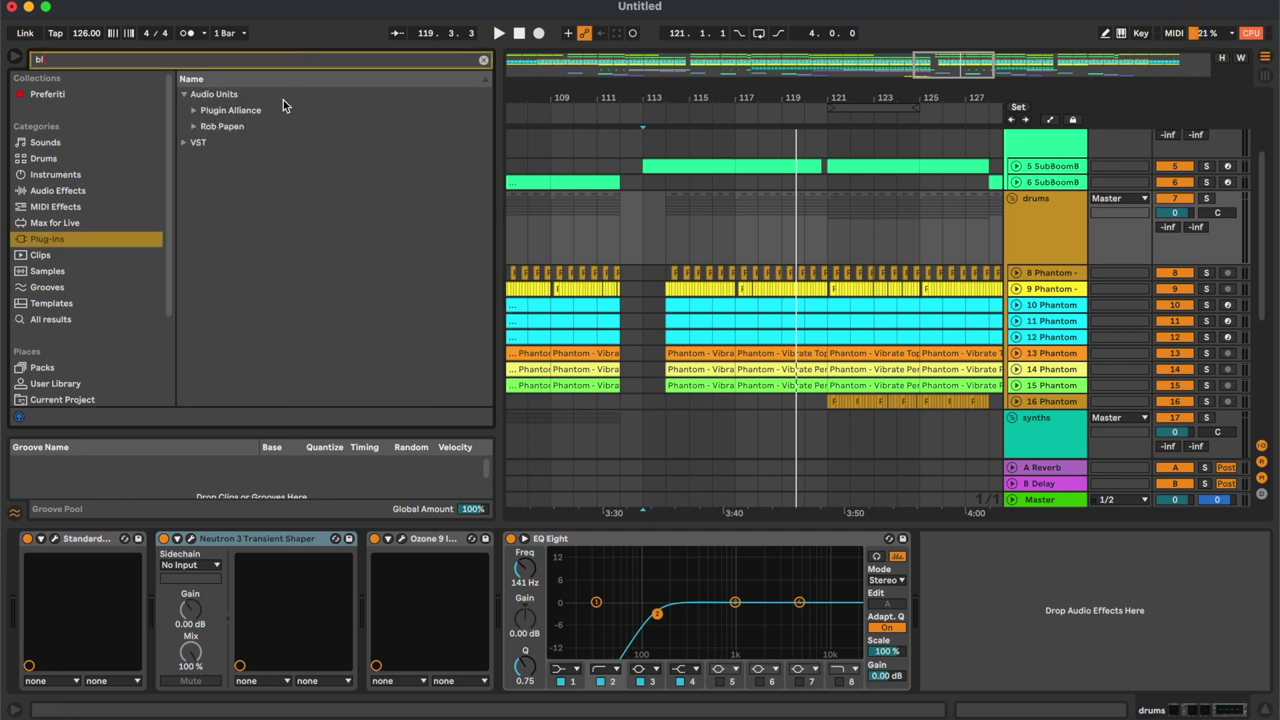
left_click(245, 115)
double_click(255, 128)
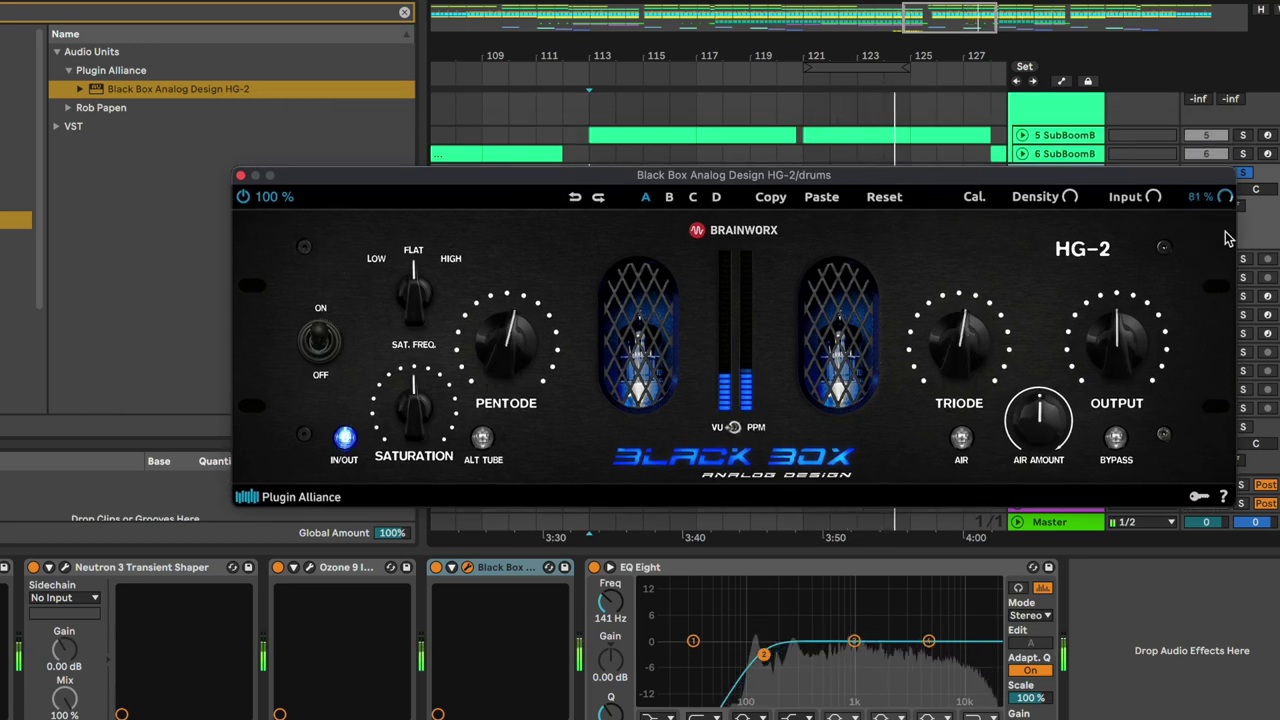
Fine-tune the HG-2's Mix against the full arrangement with the drums solo off and close the plug-in.
left_click(1249, 180)
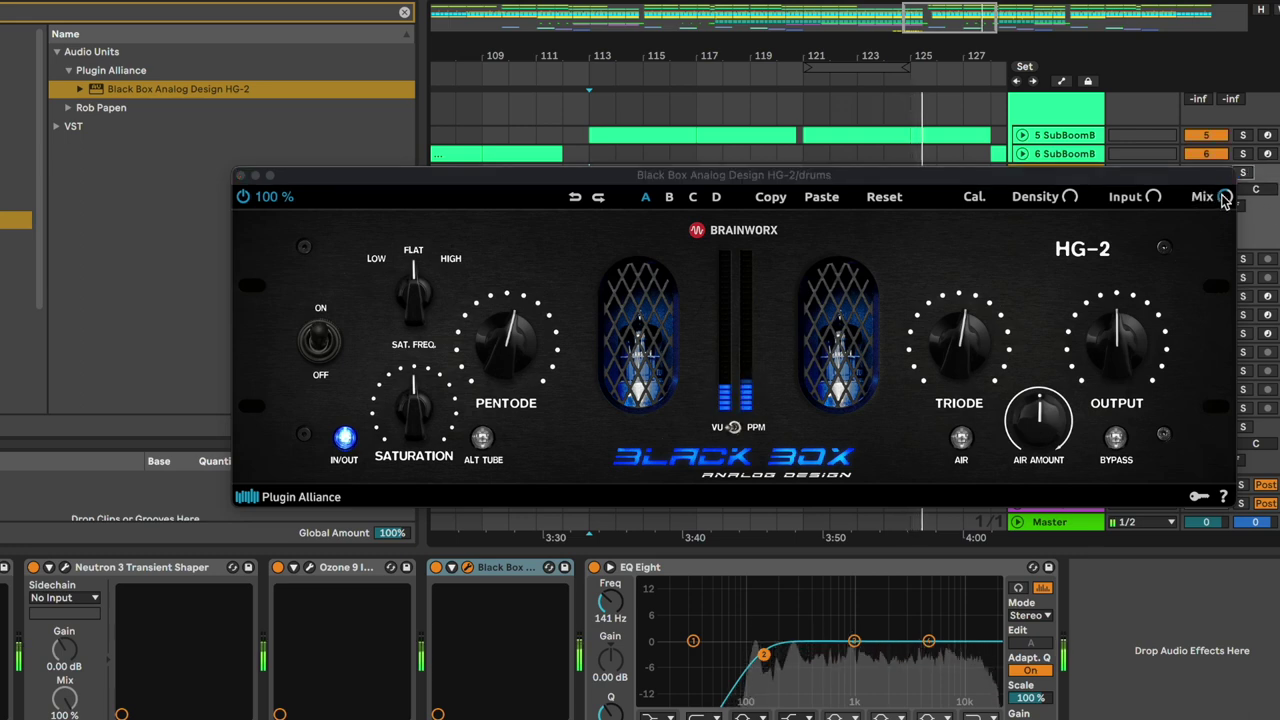
left_click(1225, 200)
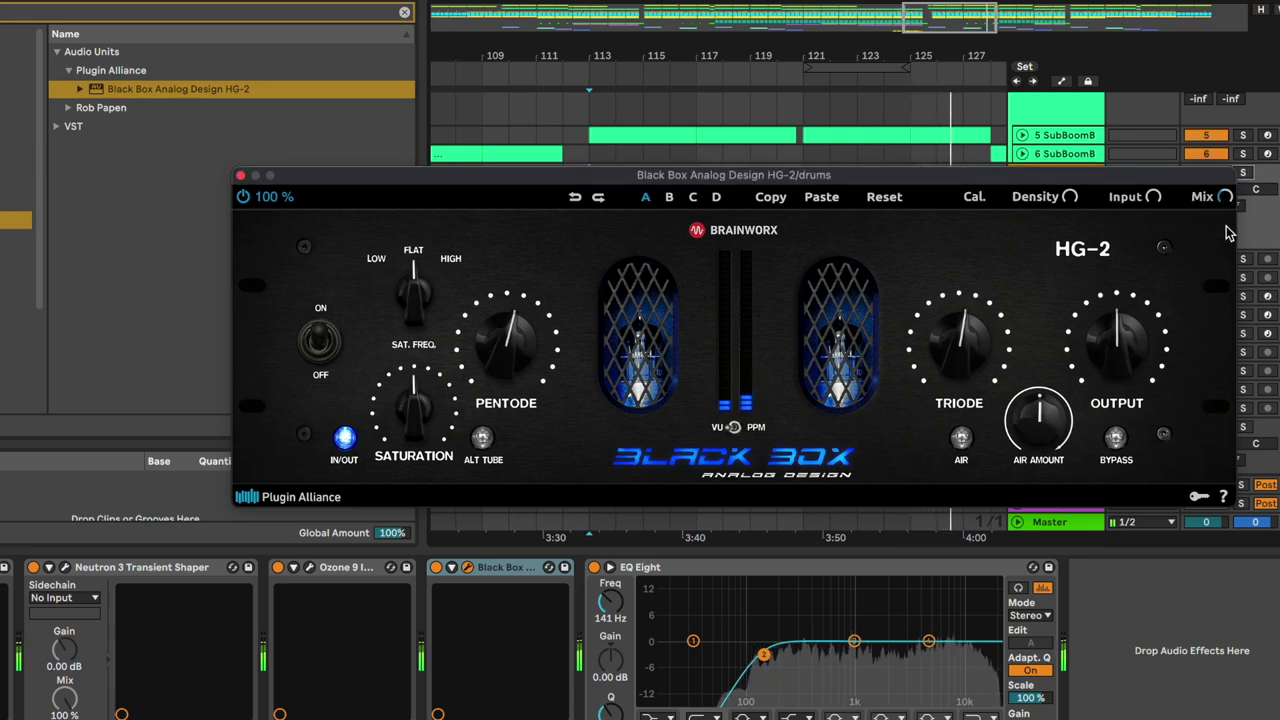
left_click(440, 572)
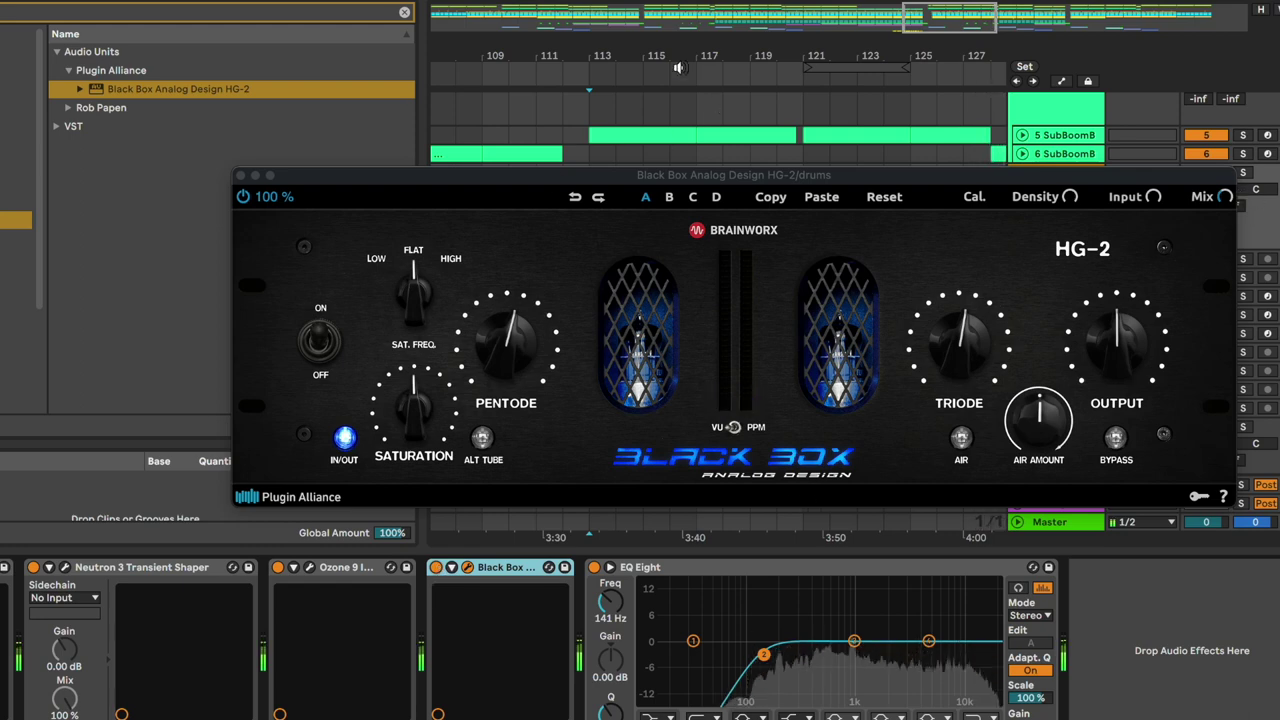
left_click(241, 176)
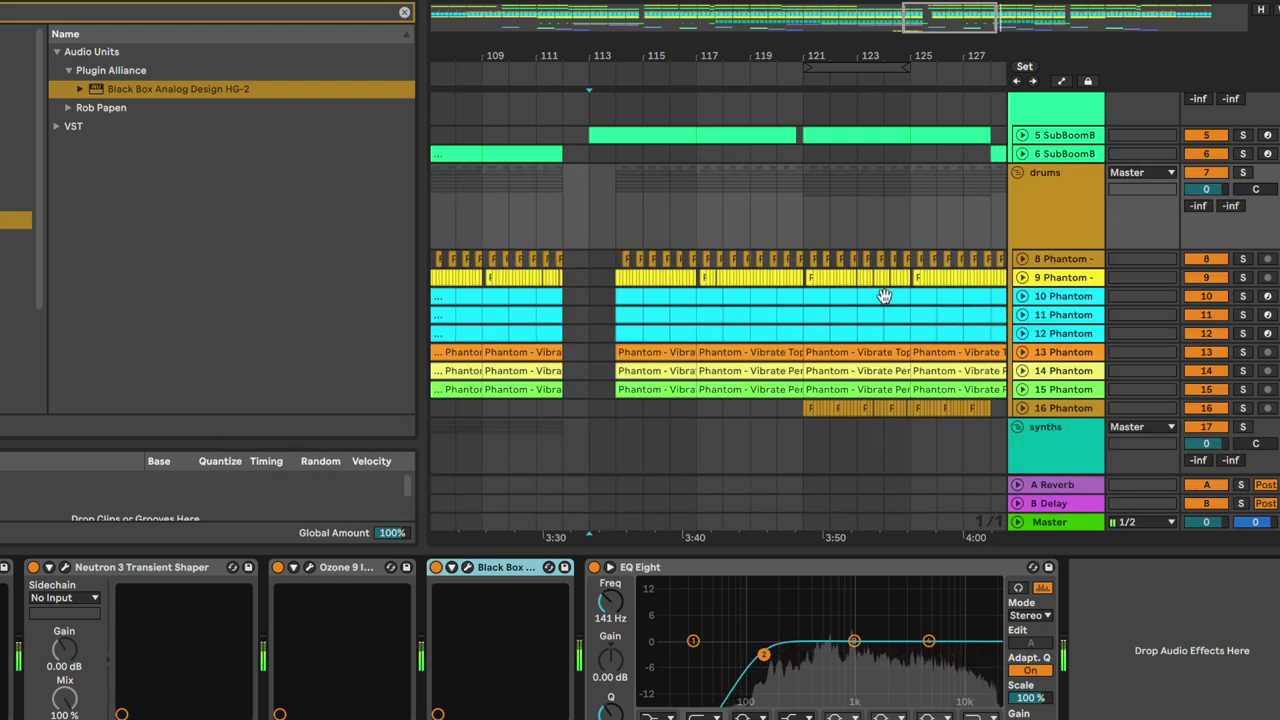
Insert the Glue Compressor preset Drum - Full Parallel between Black Box and EQ Eight on the drums group.
scroll(891, 300, "down", 5)
scroll(891, 300, "right", 5)
scroll(892, 299, "up", 2)
scroll(892, 299, "up", 4)
scroll(892, 299, "left", 1)
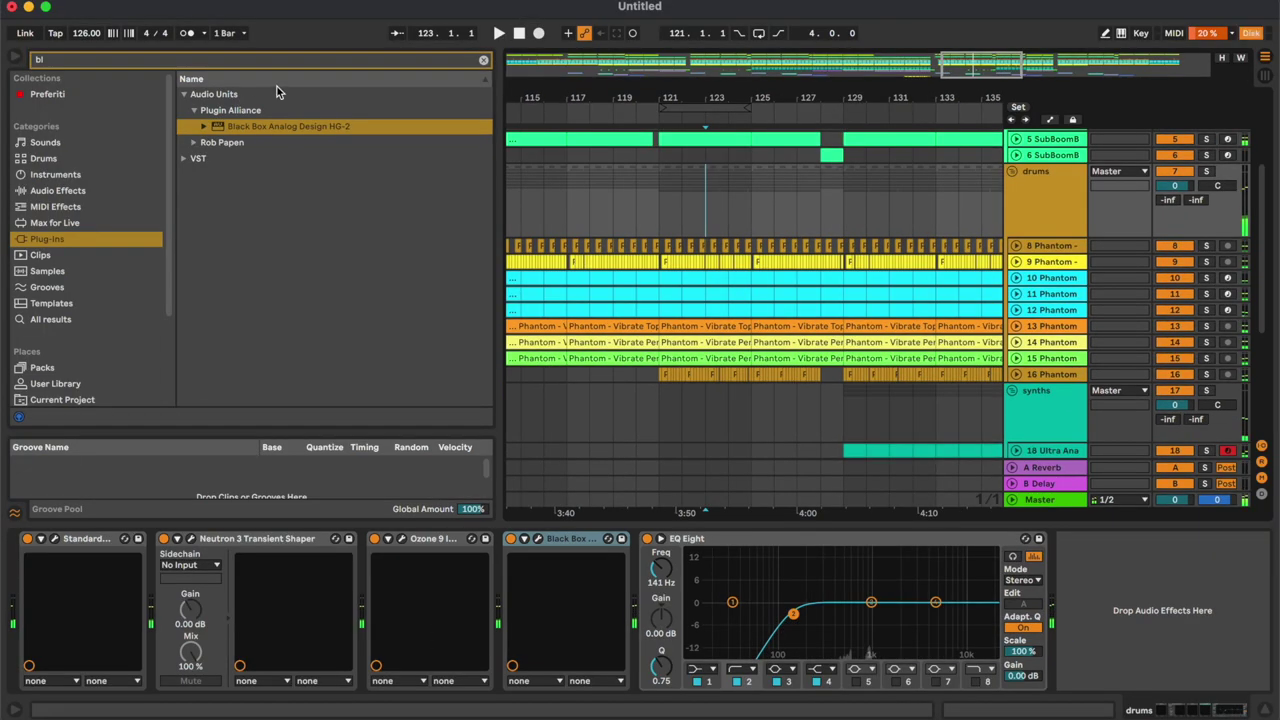
left_click(483, 62)
left_click(88, 191)
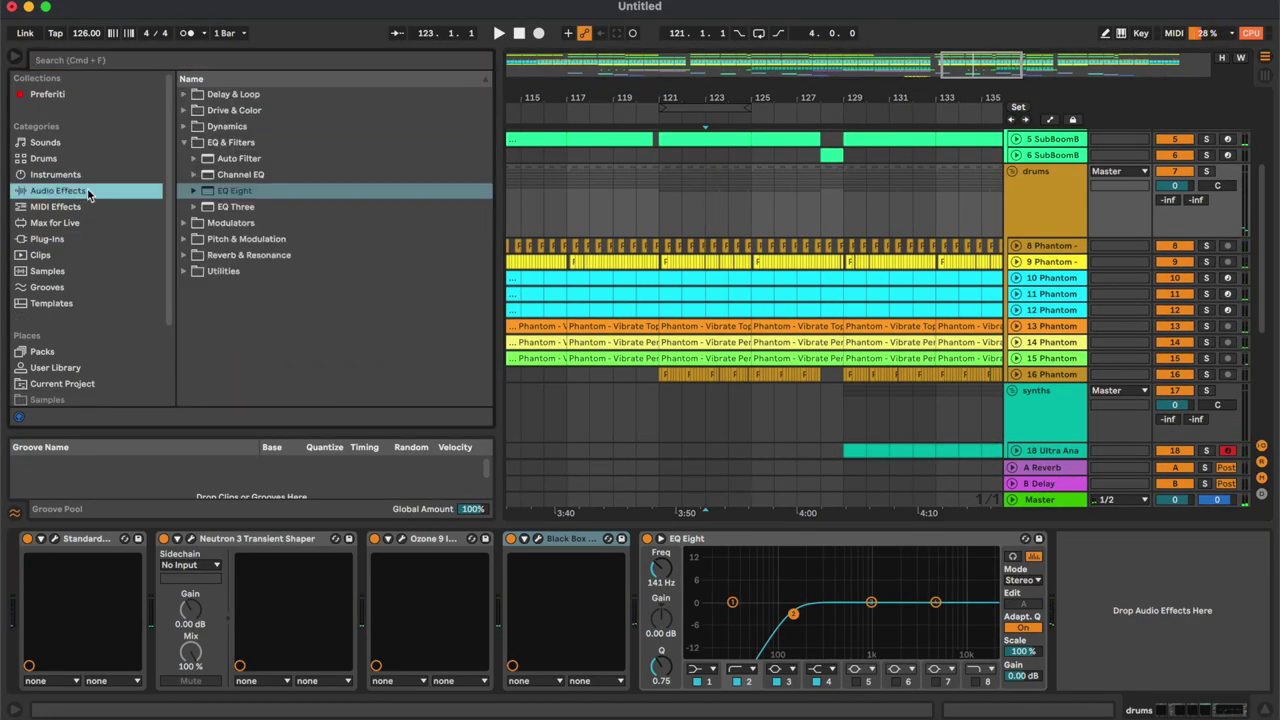
left_click(186, 126)
left_click(194, 191)
scroll(381, 262, "down", 3)
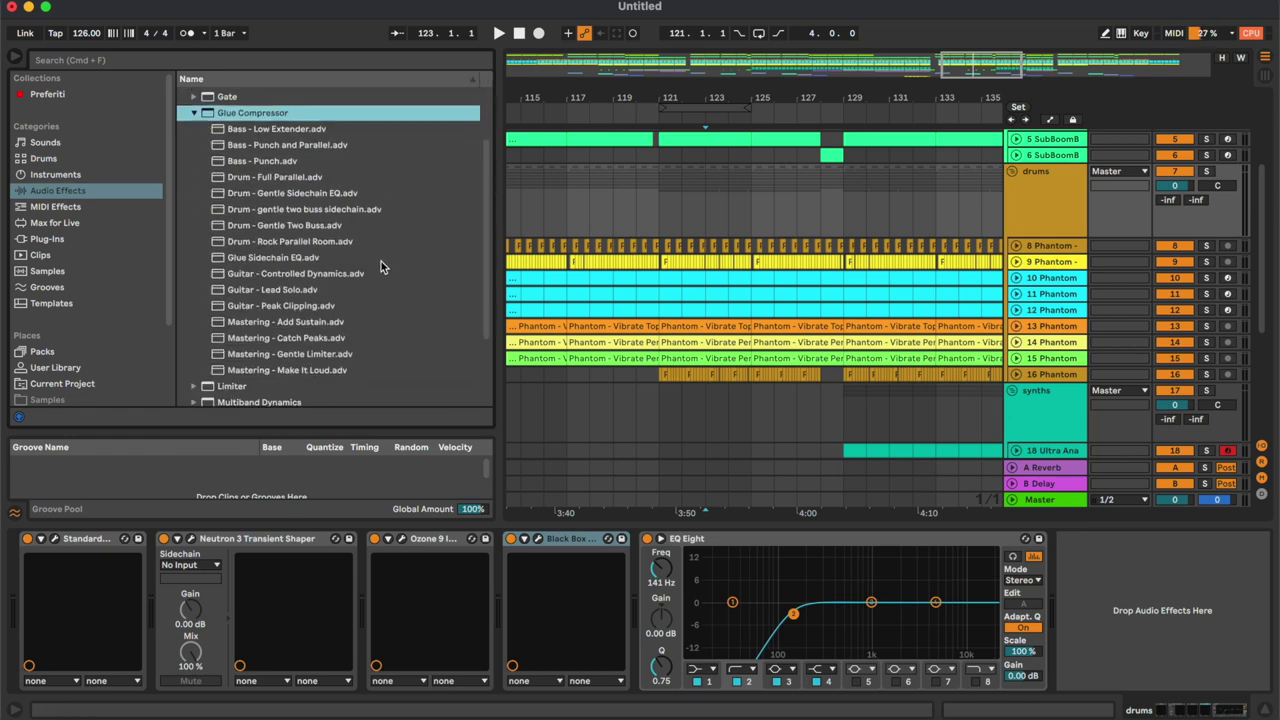
left_click_drag(290, 178, 645, 600)
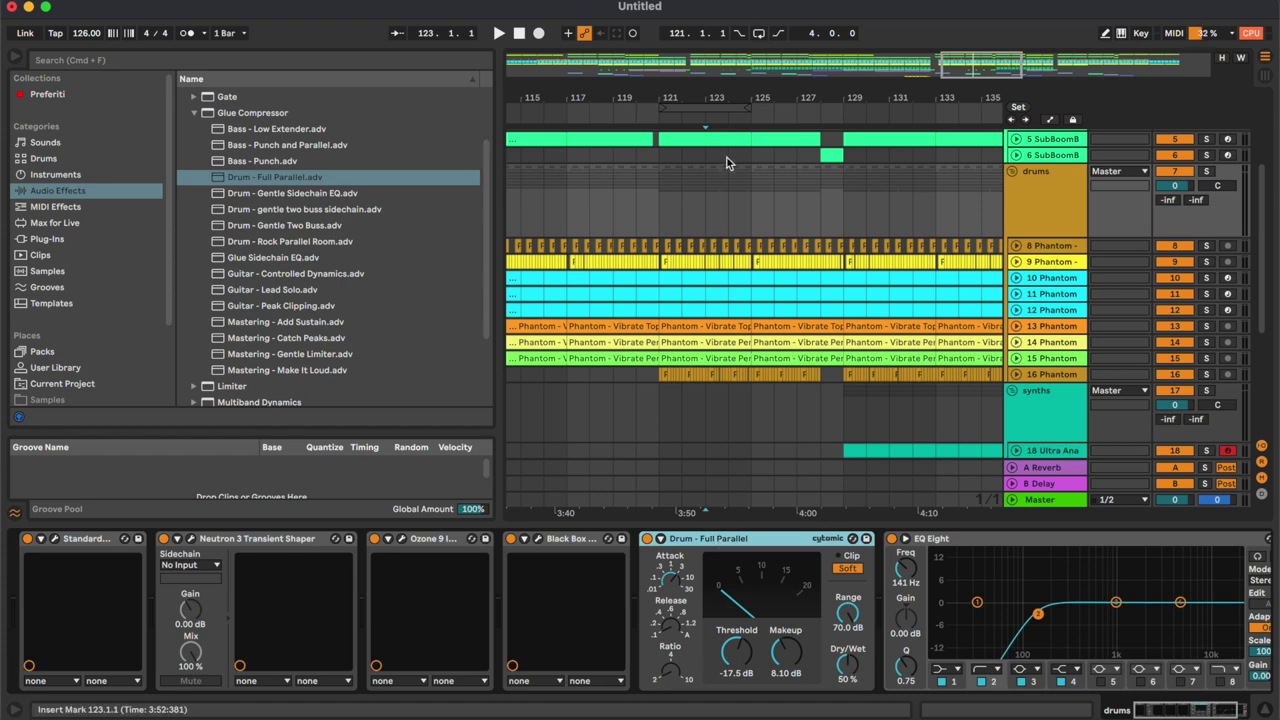
Loop playback and set the Glue Compressor's Makeup to 5.00 dB and Dry/Wet to 16 %.
left_click(759, 33)
key("space")
left_click_drag(848, 664, 891, 706)
left_click(828, 688)
double_click(828, 690)
type("5")
key("Return")
left_click(899, 695)
type("16")
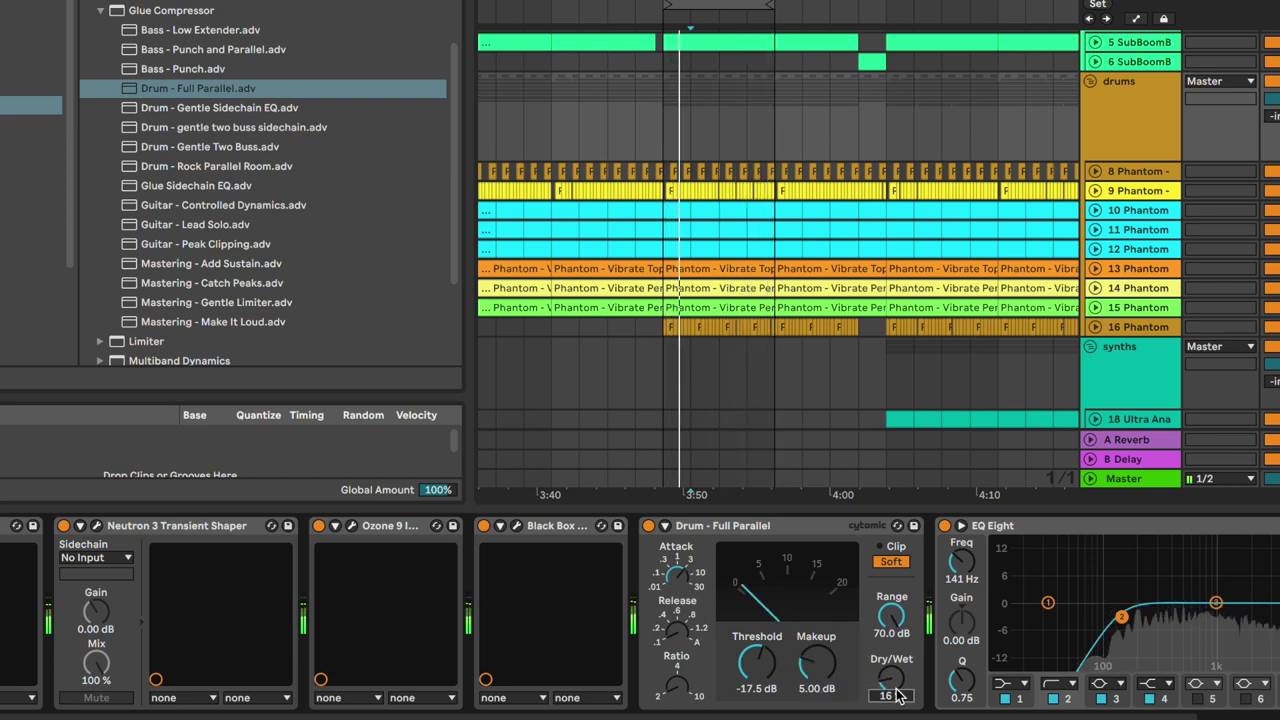
key("Return")
Listen to the compressed drums in the full mix, starting just before the break at bar 112.
scroll(851, 281, "left", 5)
left_click(673, 132)
key("space")
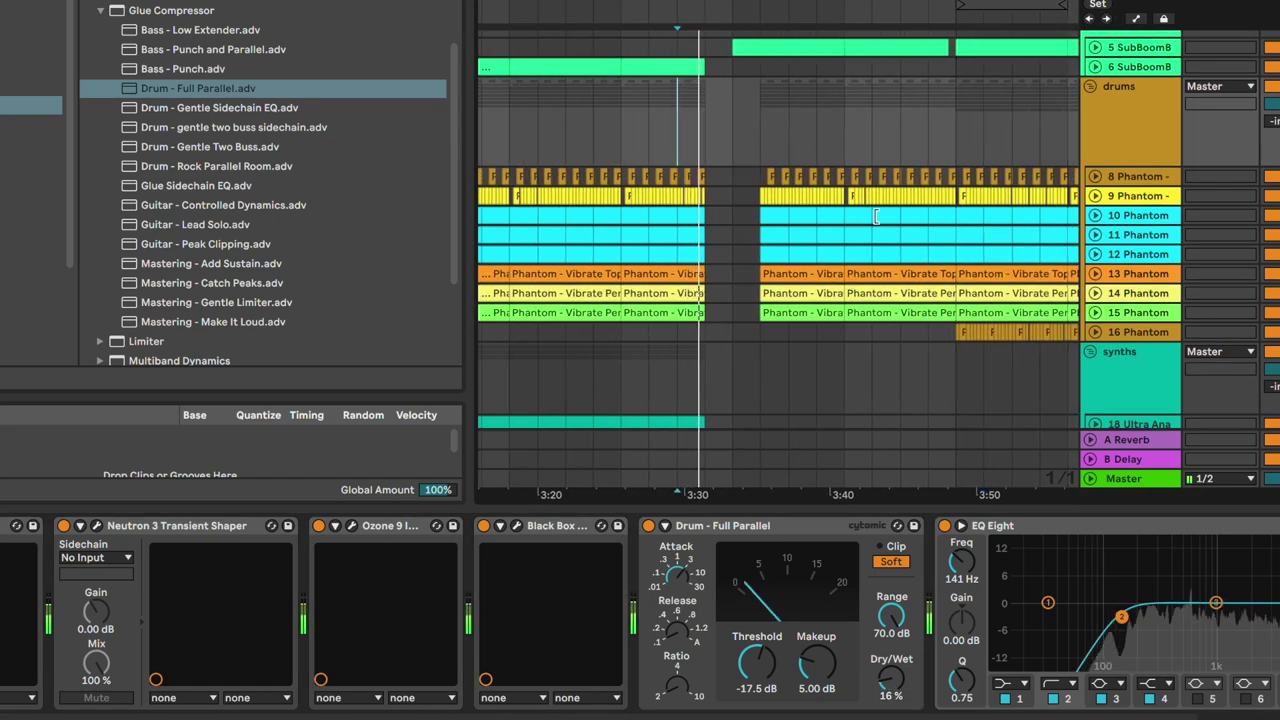
scroll(874, 215, "down", 2)
scroll(874, 215, "right", 2)
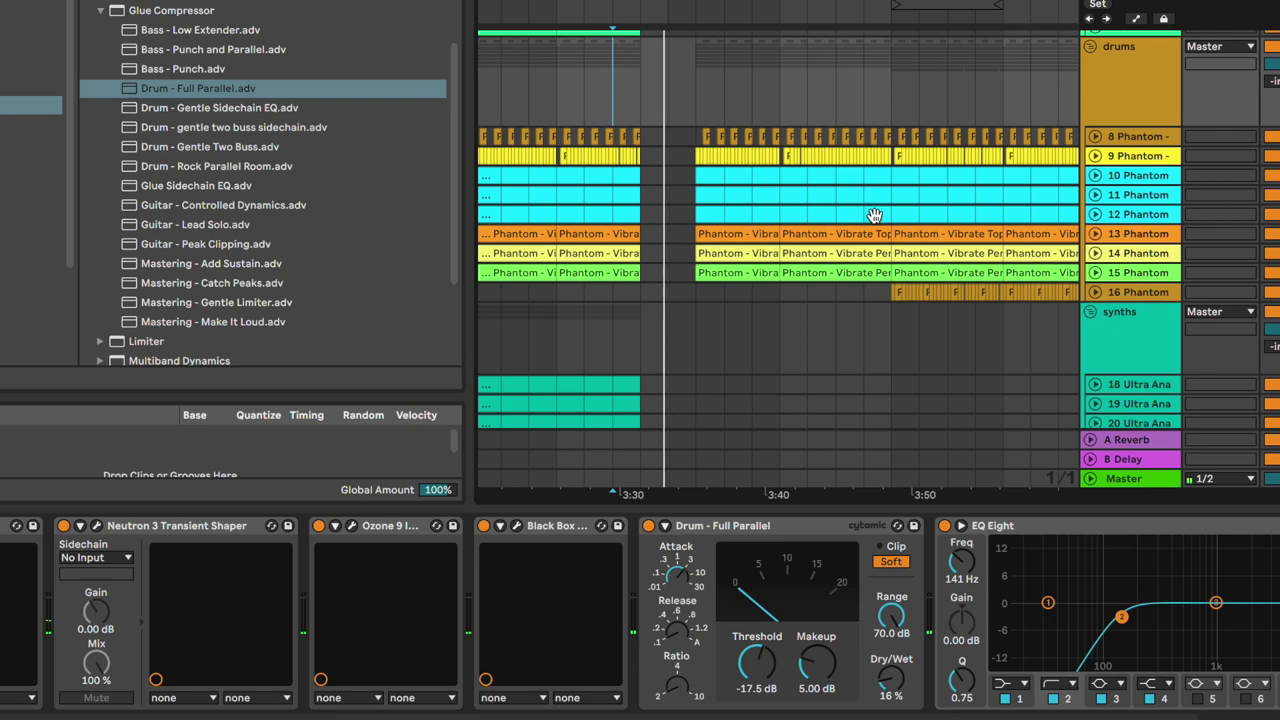
left_click(850, 116)
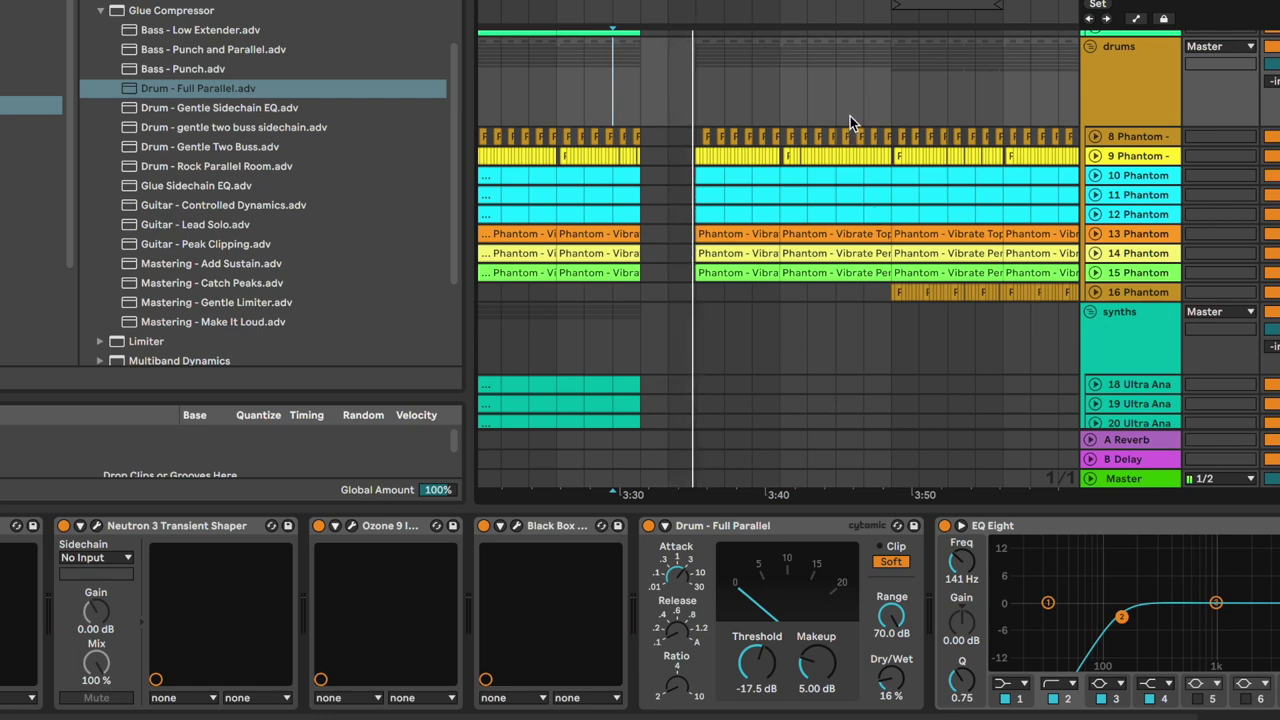
key("minus")
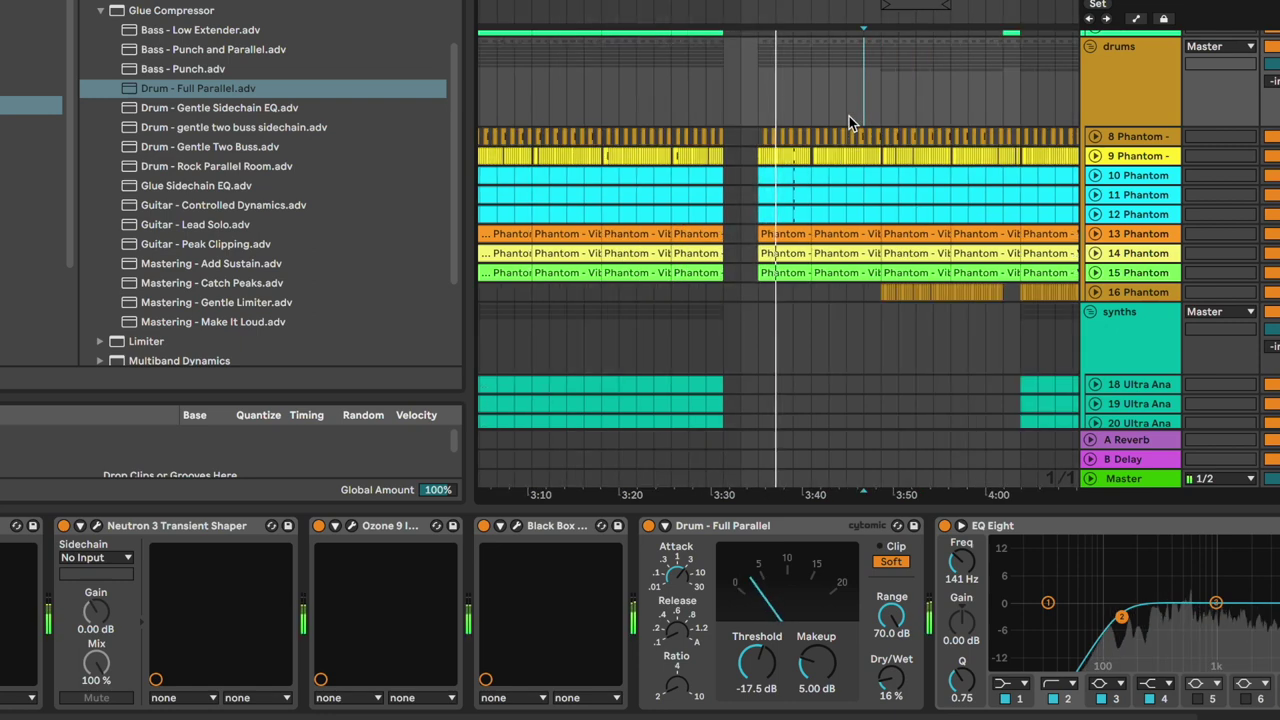
Go to the synths group, solo it and unfold track 18 (Ultra Analog).
scroll(849, 116, "down", 5)
scroll(849, 116, "right", 2)
scroll(1019, 213, "right", 4)
scroll(1019, 213, "down", 3)
left_click(1103, 190)
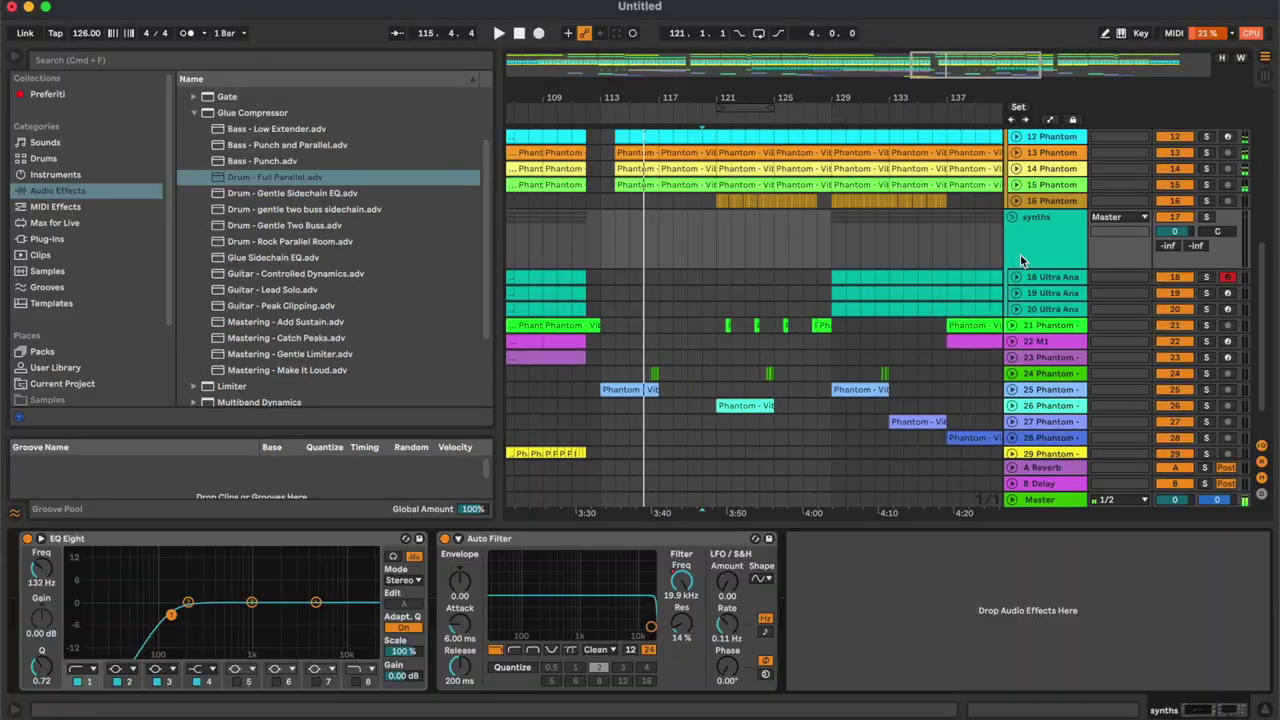
scroll(905, 259, "down", 2)
scroll(905, 258, "right", 2)
left_click(1056, 206)
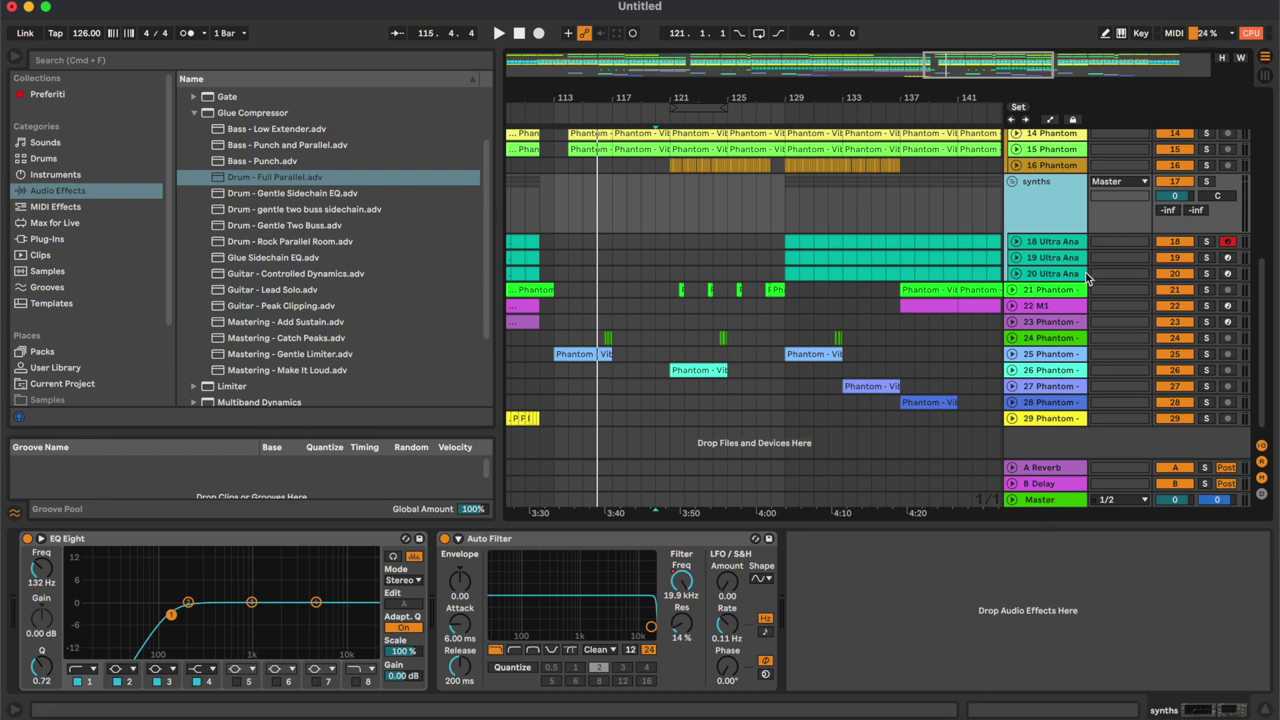
left_click(1062, 242)
left_click(1052, 181)
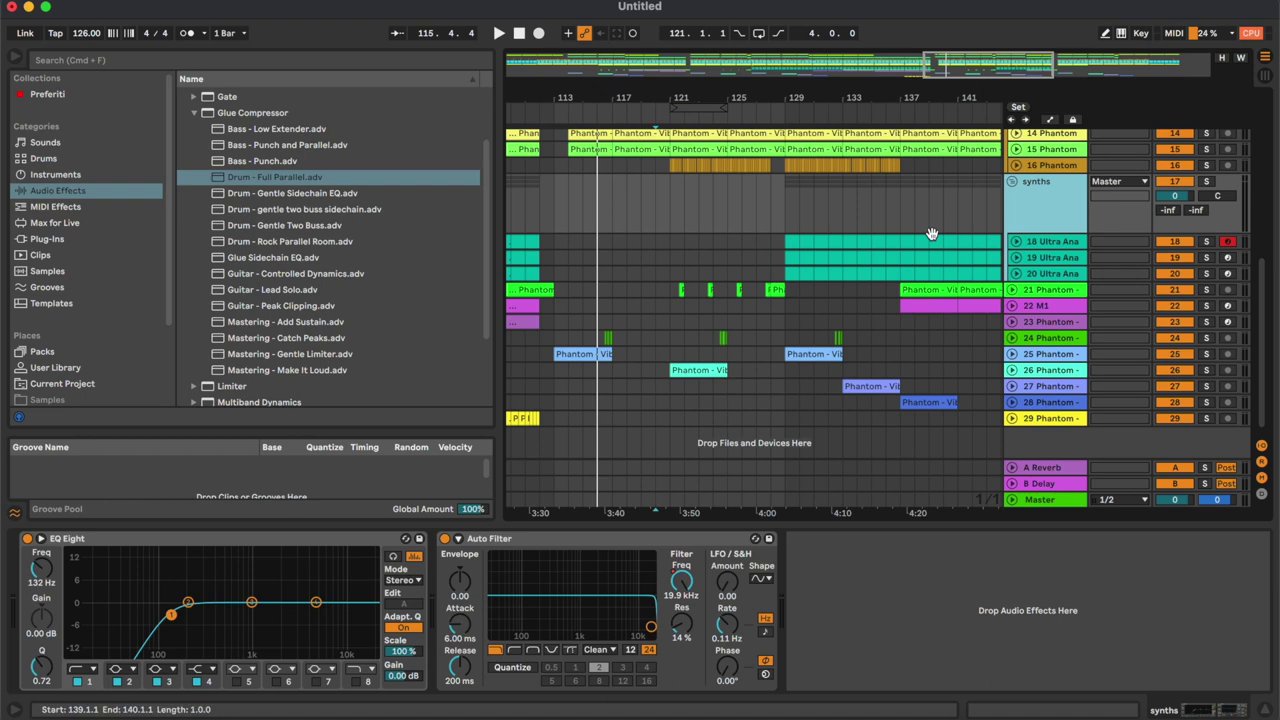
scroll(931, 234, "right", 3)
scroll(931, 234, "up", 2)
left_click(1046, 281)
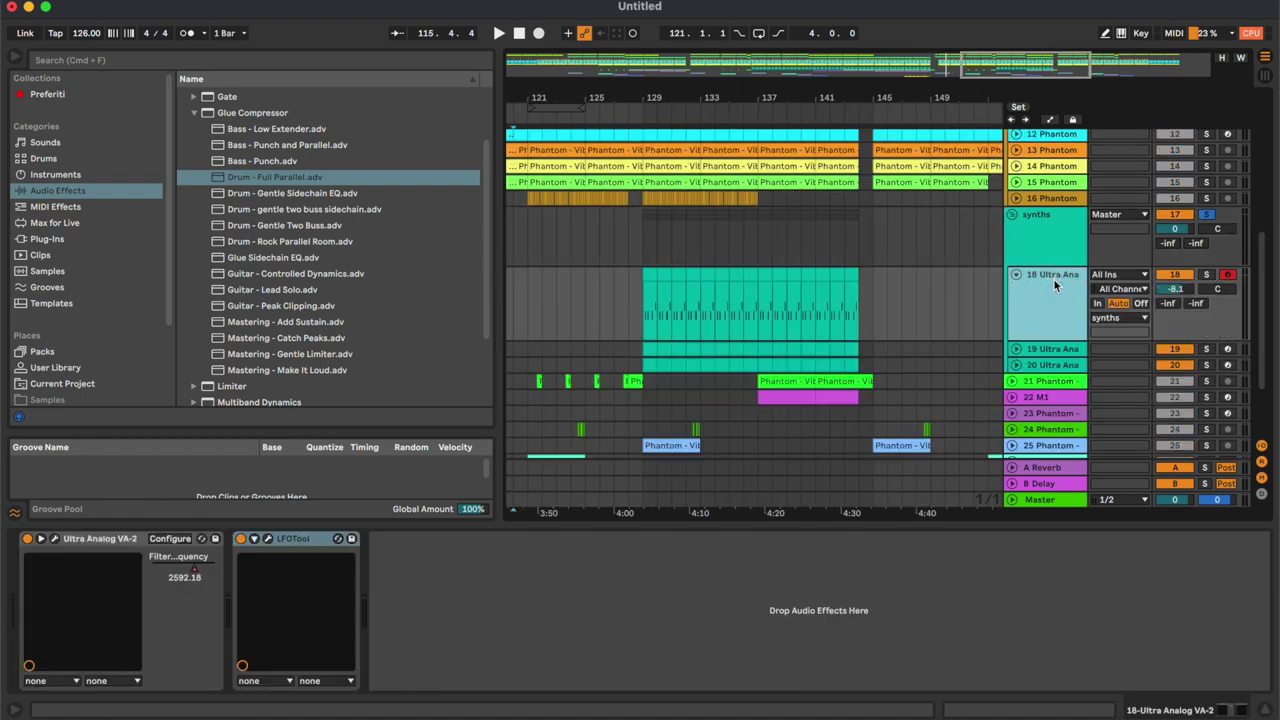
Loop bar 141 of track 18's clip and solo the track.
left_click(821, 282)
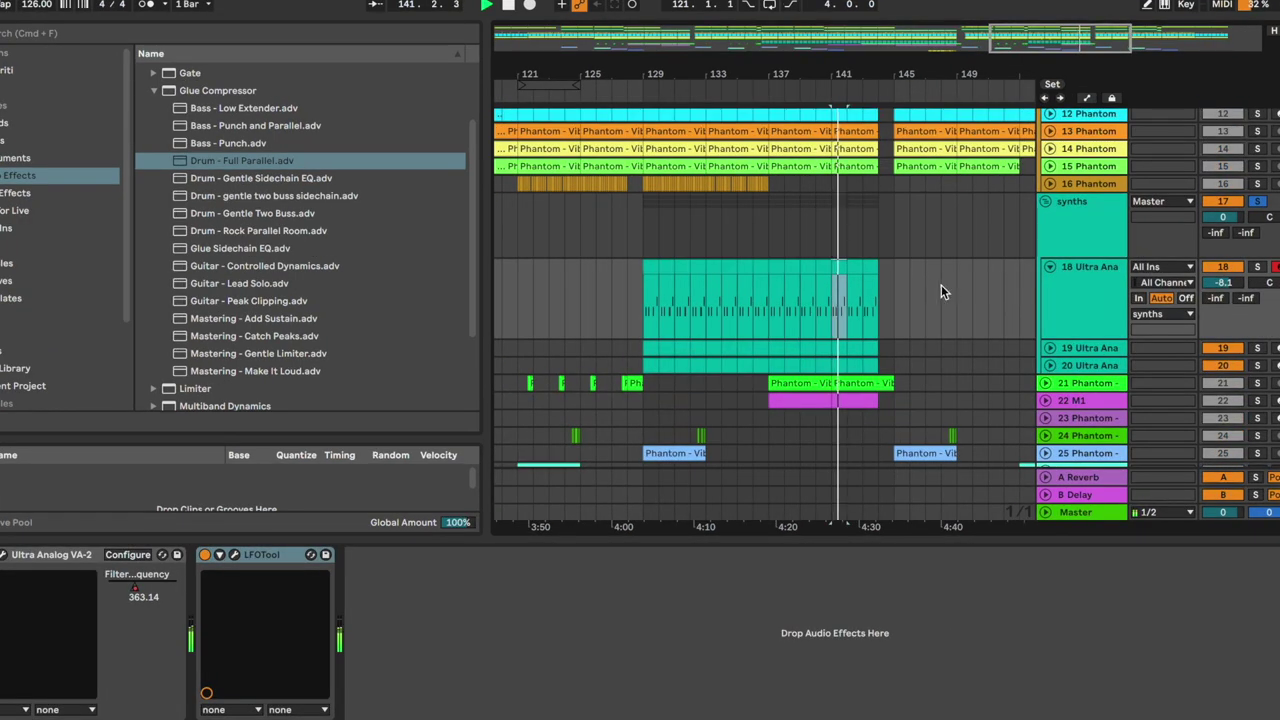
key("super+l")
left_click(1080, 324)
key("s")
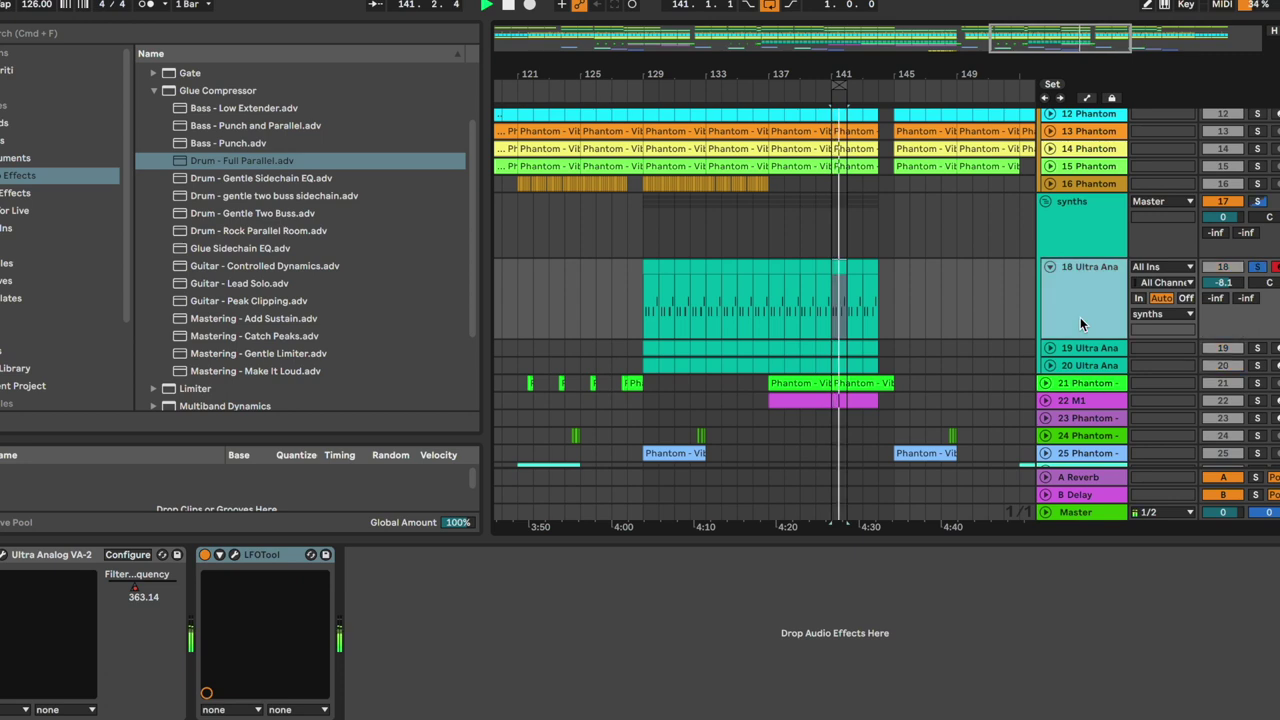
Insert EQ Eight between Ultra Analog VA-2 and LFOTool on track 18.
left_click(154, 90)
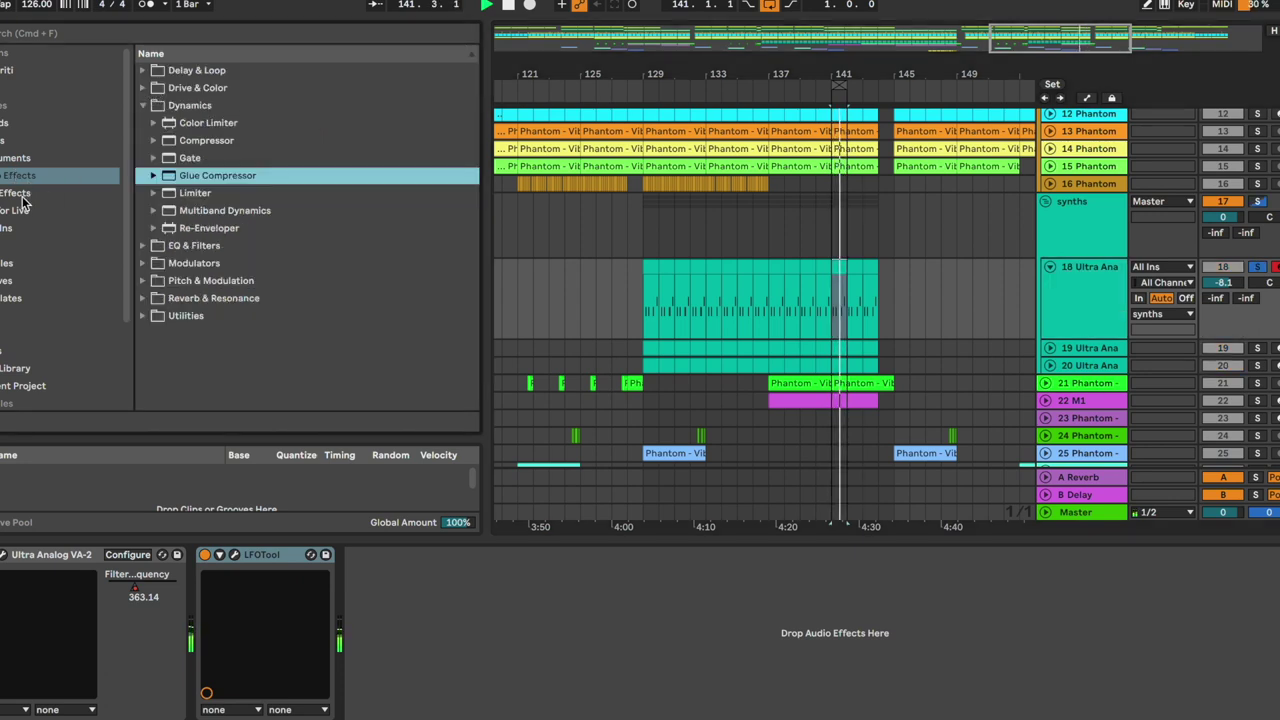
left_click(152, 245)
double_click(190, 175)
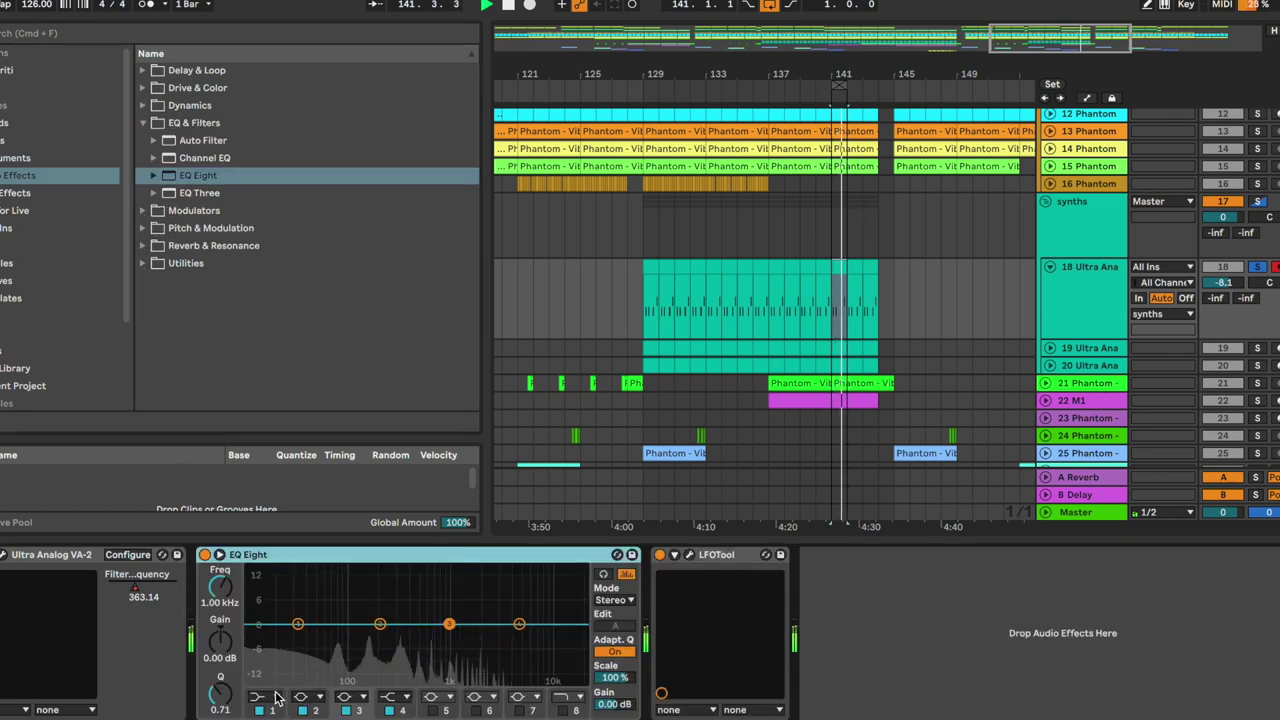
Make EQ Eight's first band on track 18 a low cut at 122 Hz, and unsolo the track.
left_click(268, 697)
left_click(264, 604)
left_click_drag(220, 588, 220, 547)
left_click(1100, 272)
key("s")
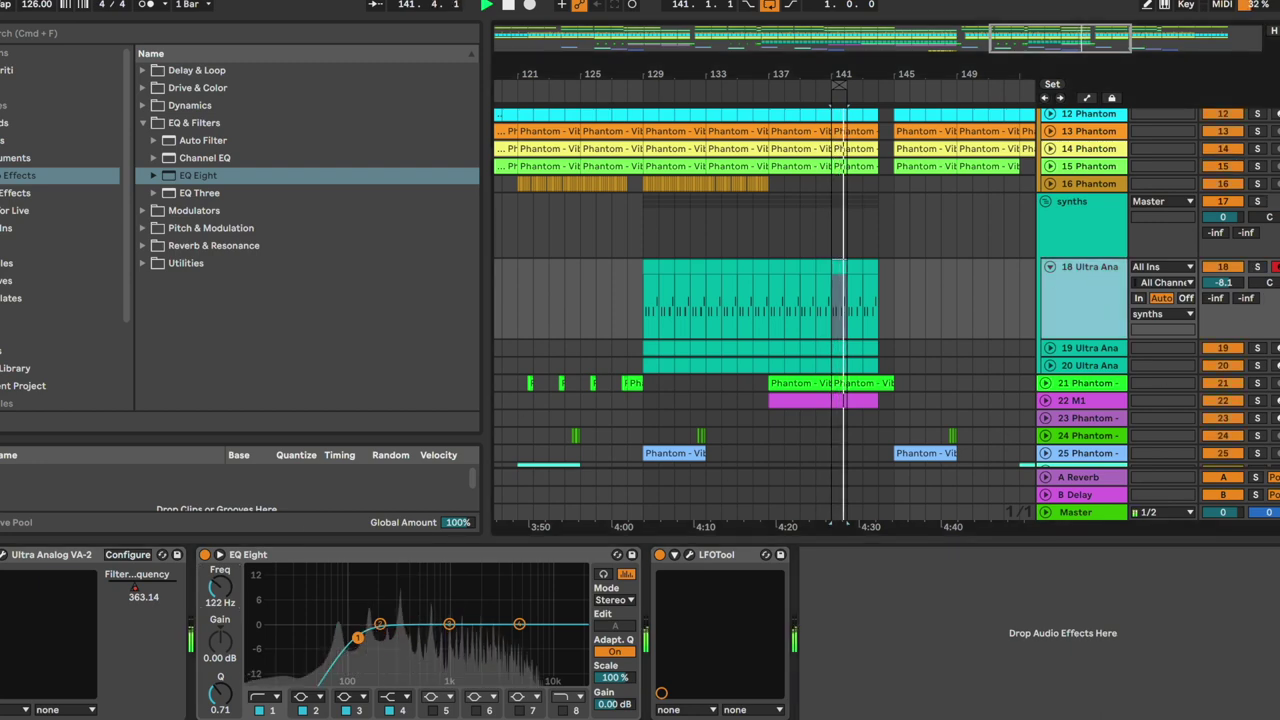
Solo track 18 and set its Ultra Analog VA-2 Filter 1 envelope attack to .005 s, then close the instrument window.
left_click(4, 555)
left_click(1257, 267)
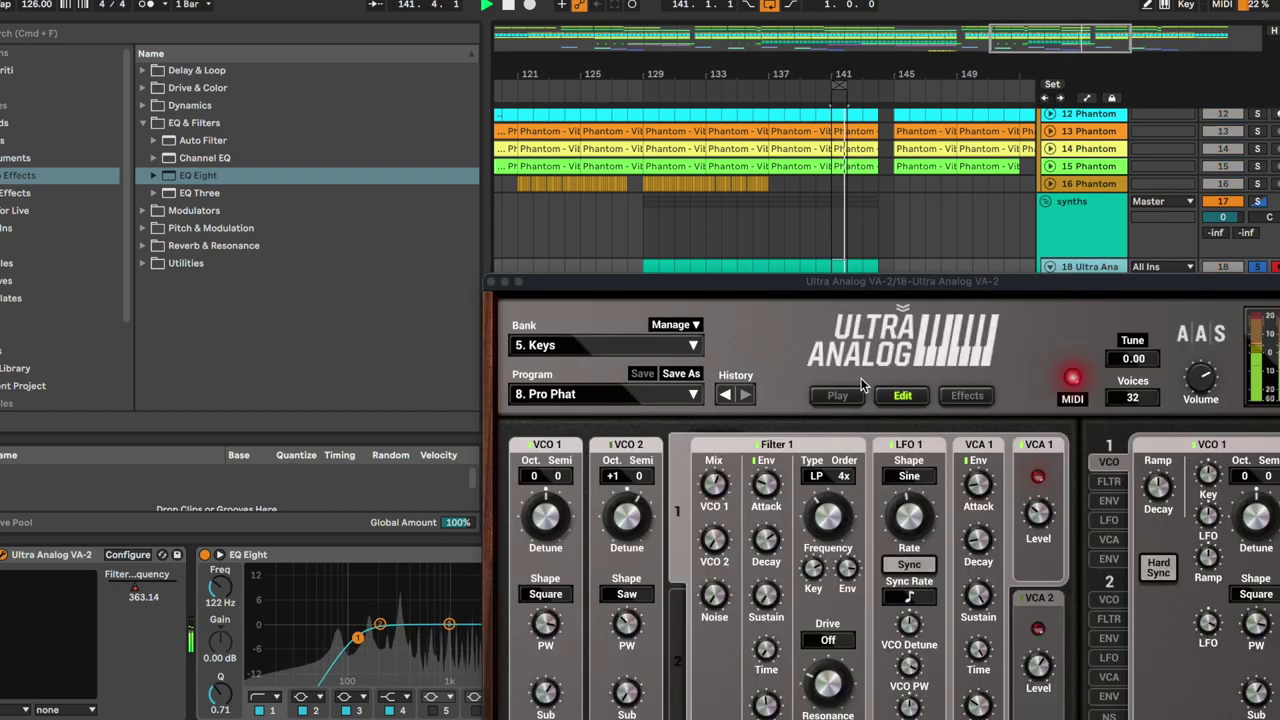
left_click_drag(935, 280, 935, 115)
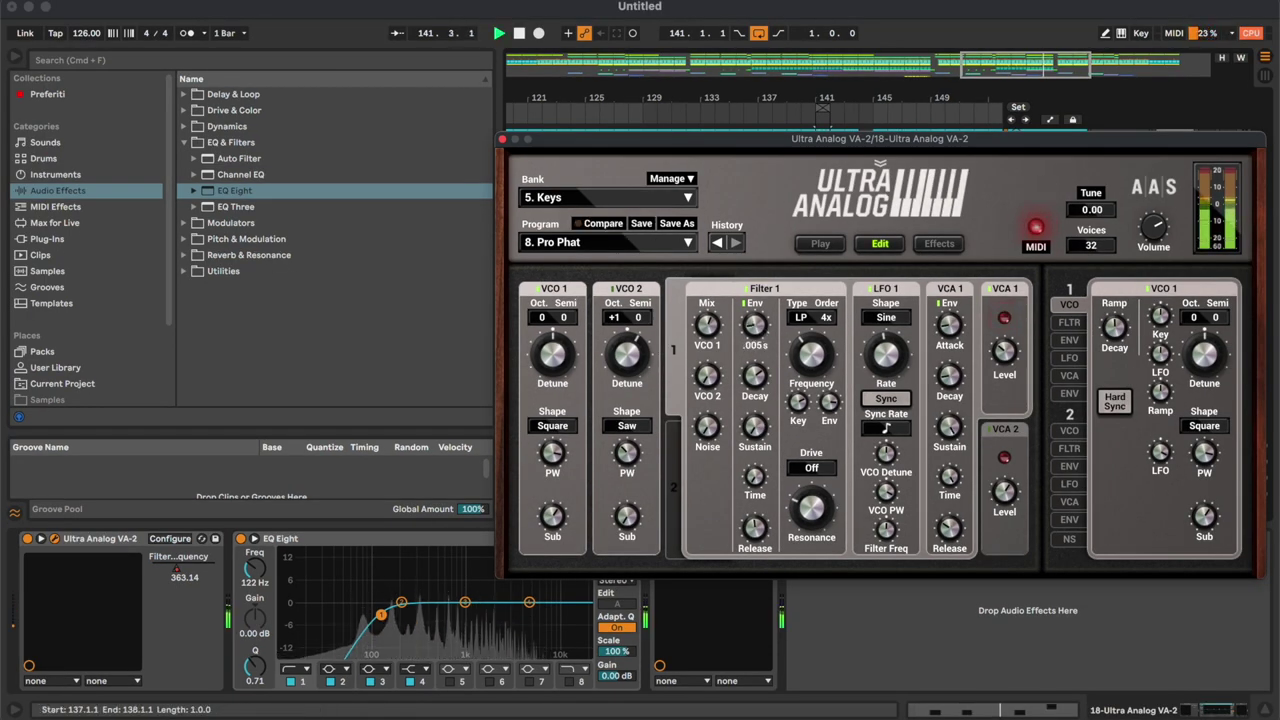
left_click(502, 139)
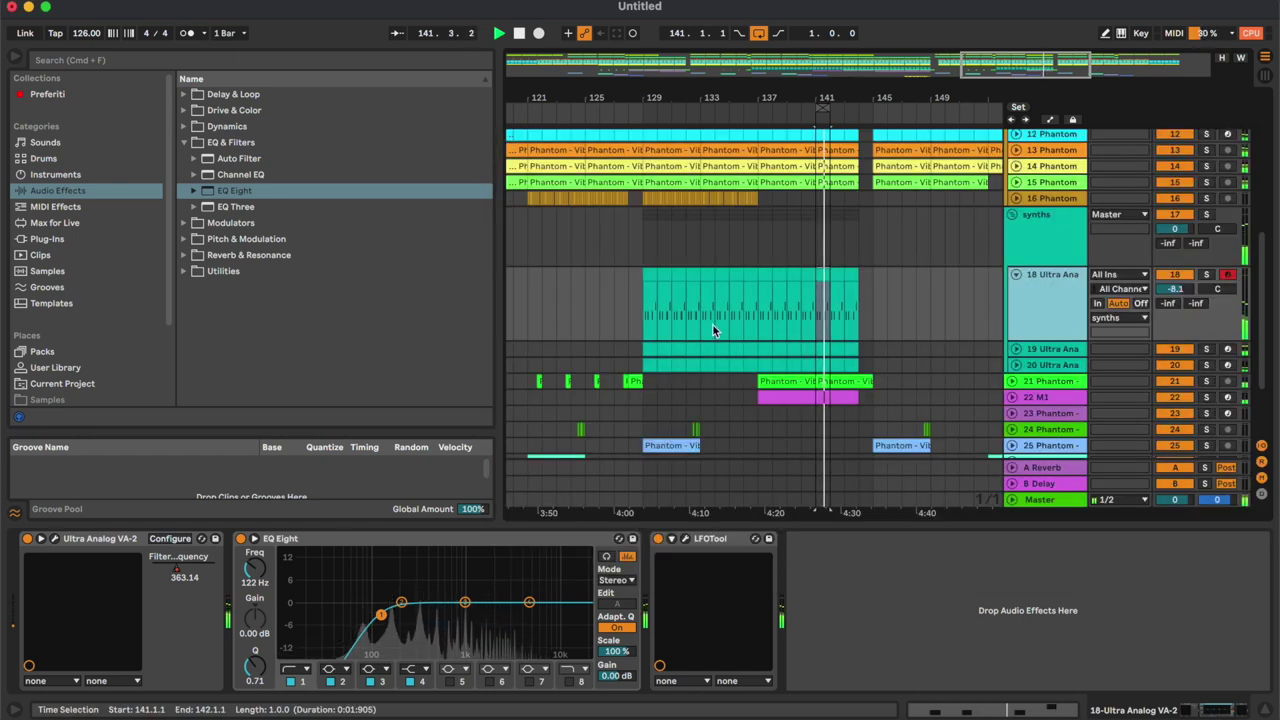
Fold track 18 and insert FabFilter Saturn 2 on the synths group between EQ Eight and Auto Filter.
left_click(63, 240)
key("space")
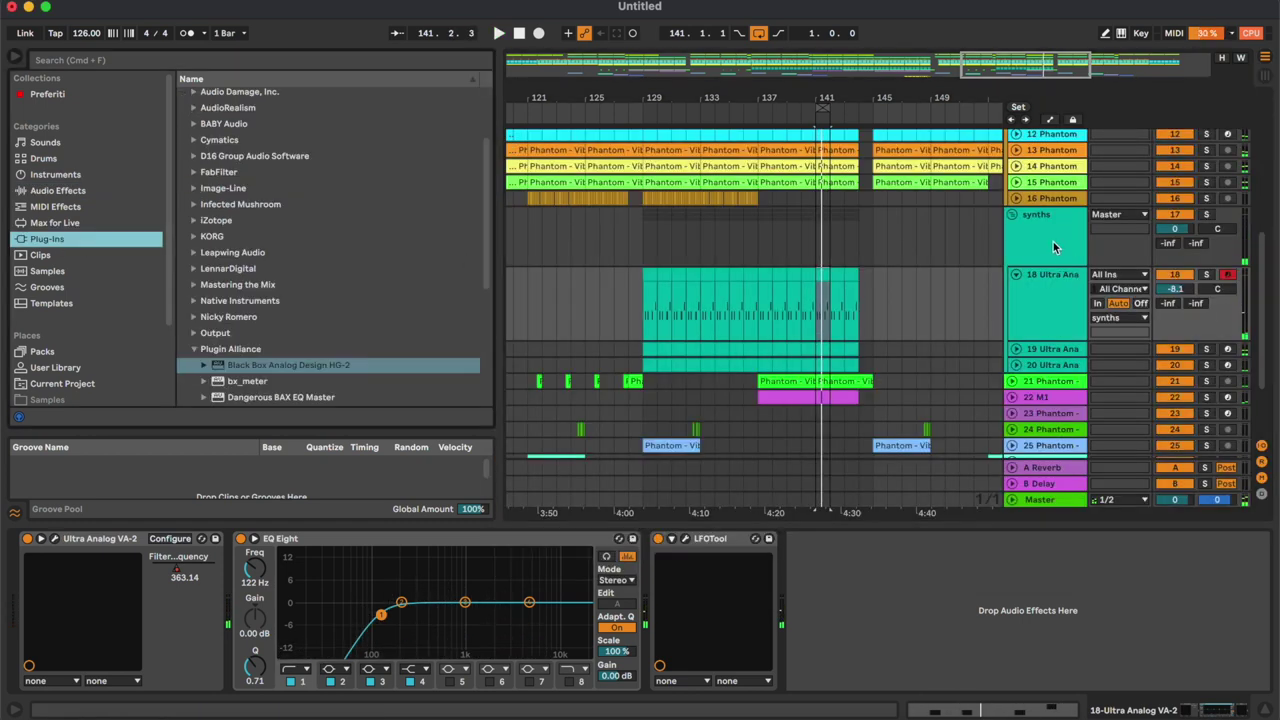
left_click(1055, 245)
left_click(1016, 274)
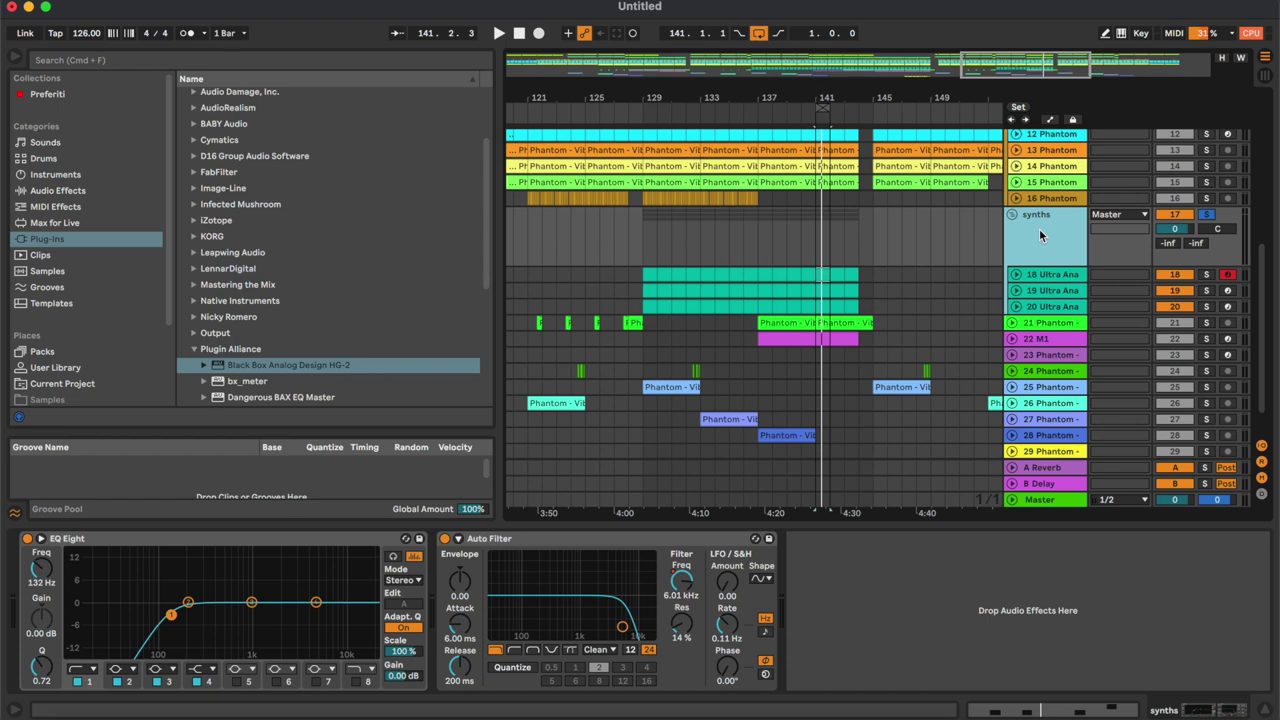
left_click(209, 174)
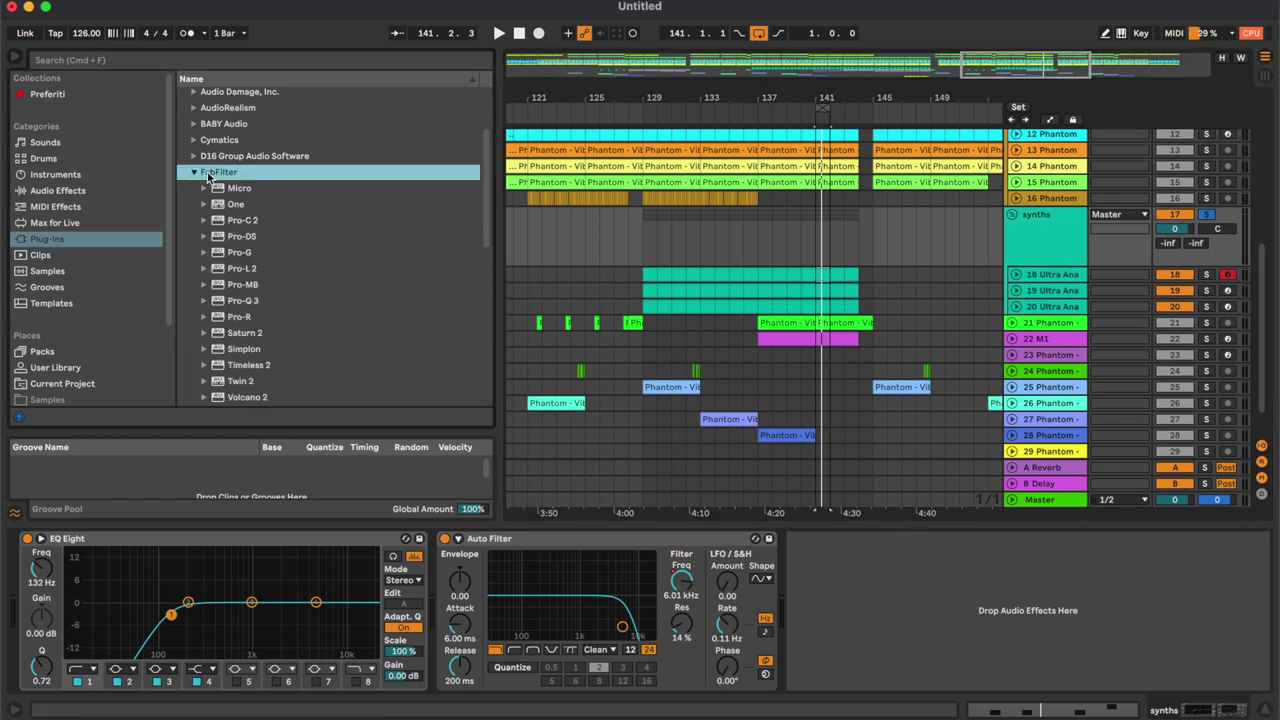
scroll(305, 325, "down", 1)
left_click(300, 305)
left_click_drag(450, 573, 450, 573)
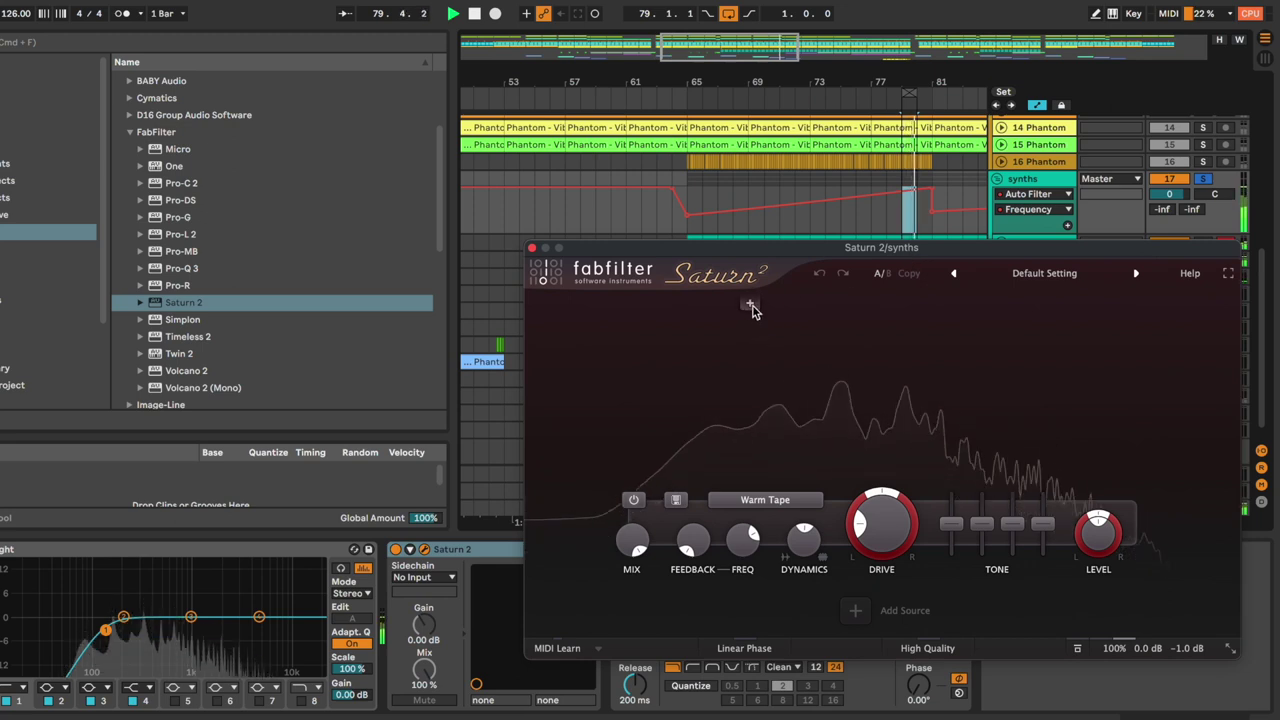
Split Saturn 2 into three bands with the upper crossover at about 2.7 kHz, and solo the high band.
left_click(770, 305)
left_click(1016, 320)
left_click_drag(1017, 322, 1028, 332)
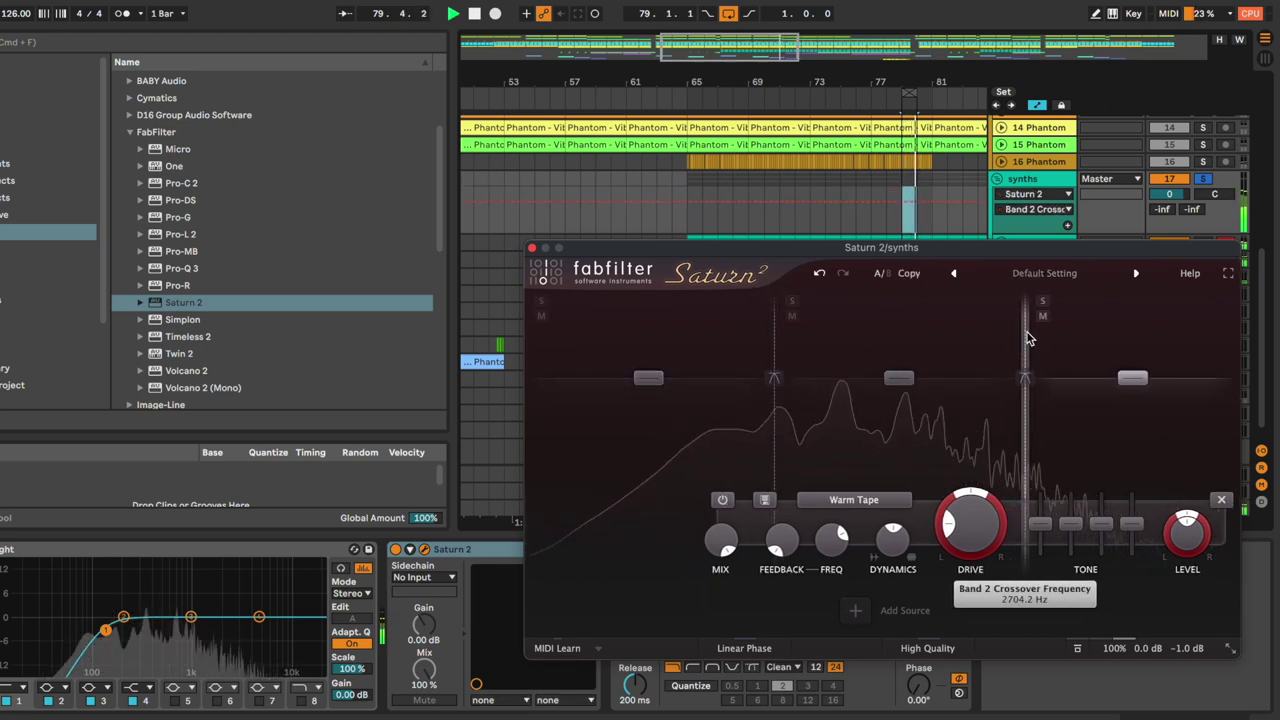
left_click(1043, 302)
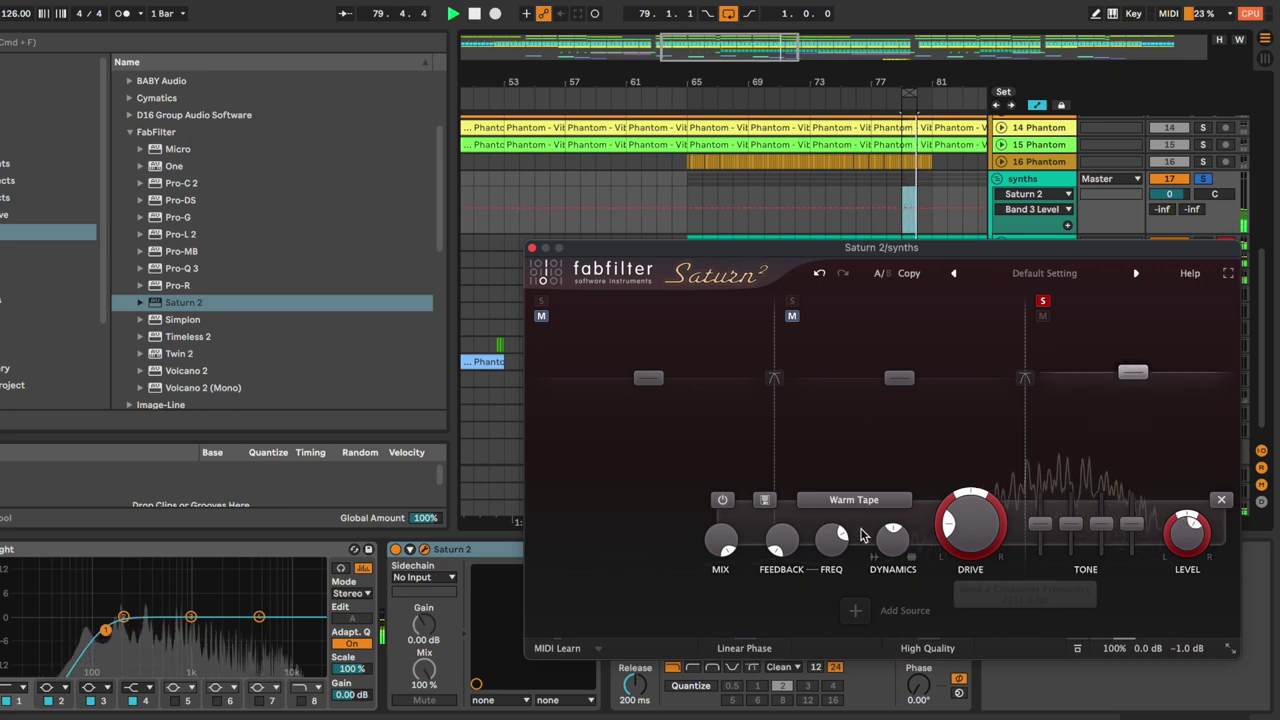
Give Saturn 2's high band the Clean Tape style and raise its drive and highest tone slider.
left_click(855, 500)
mouse_move(871, 523)
left_click(968, 548)
left_click(880, 502)
left_click(963, 563)
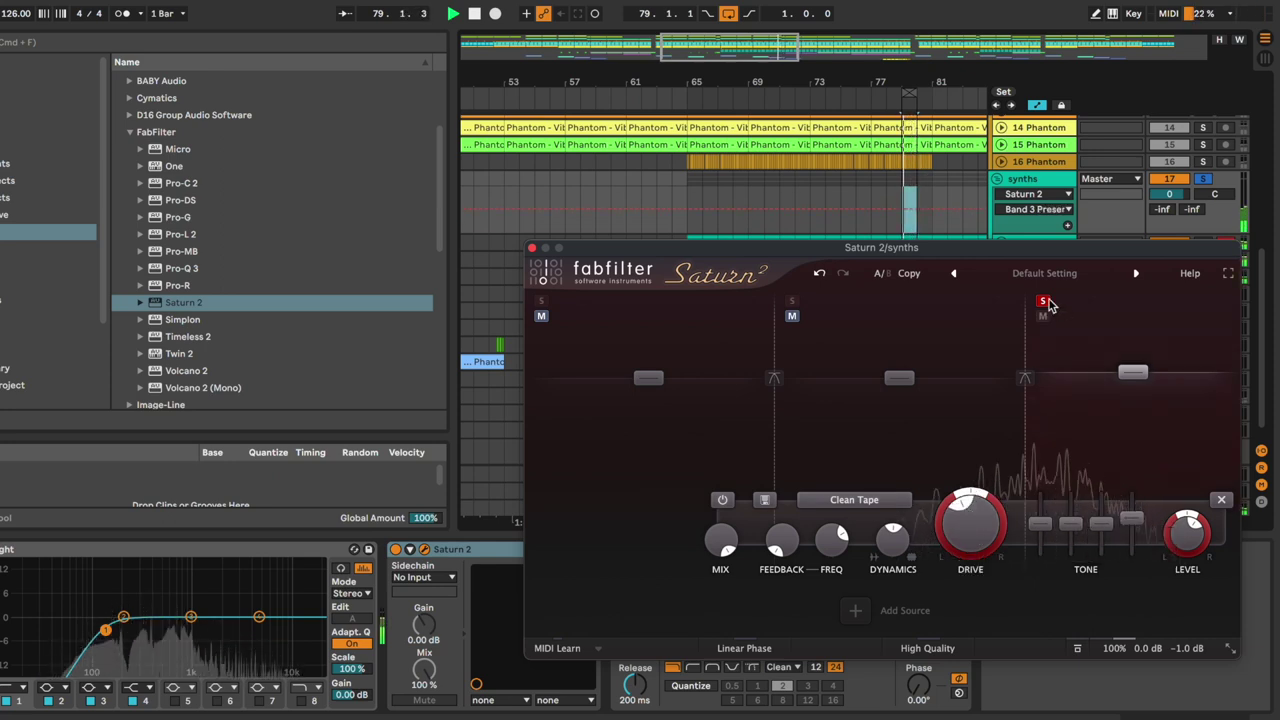
Unsolo the high band and give Saturn 2's middle band a moderate amount of drive.
left_click(882, 370)
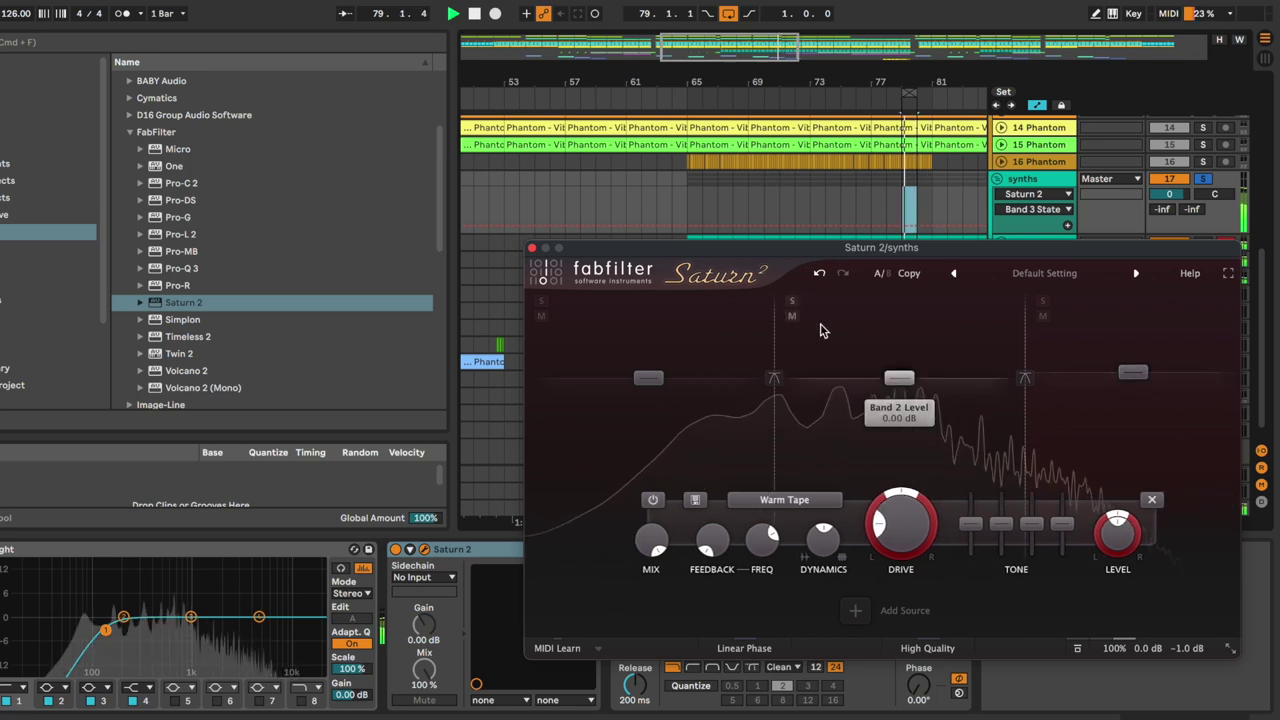
left_click(898, 513)
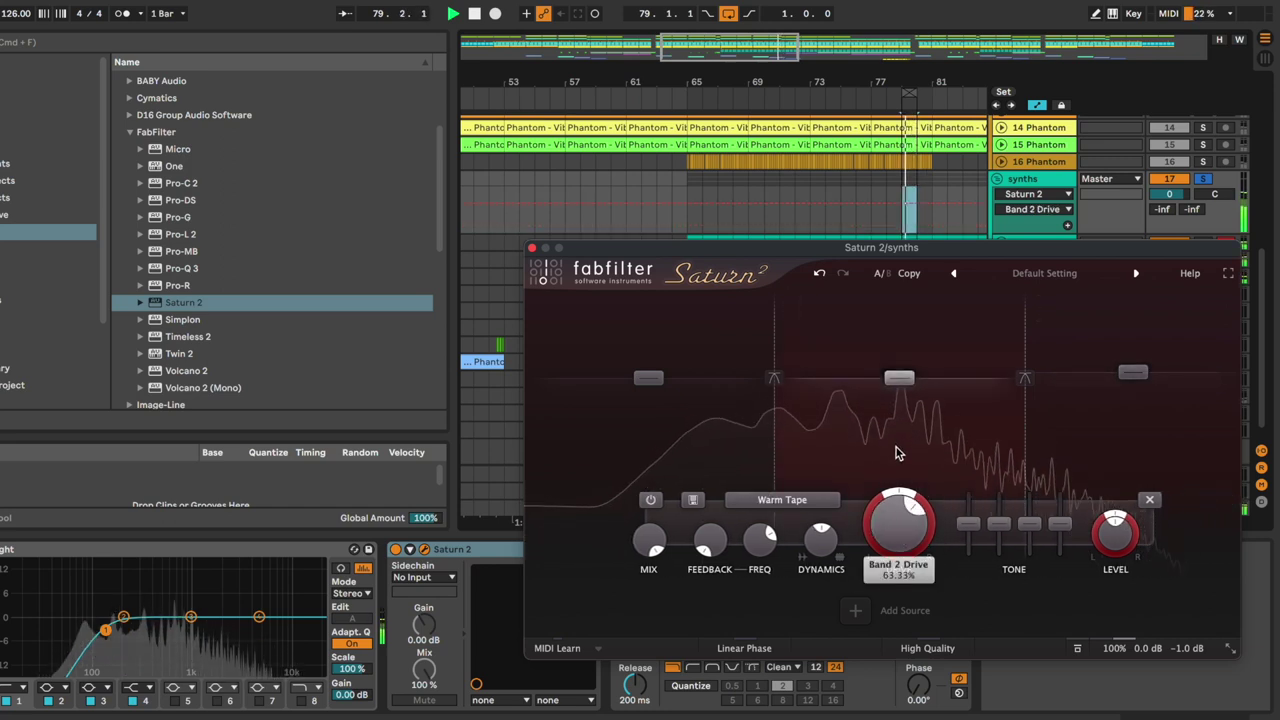
left_click_drag(882, 508, 877, 560)
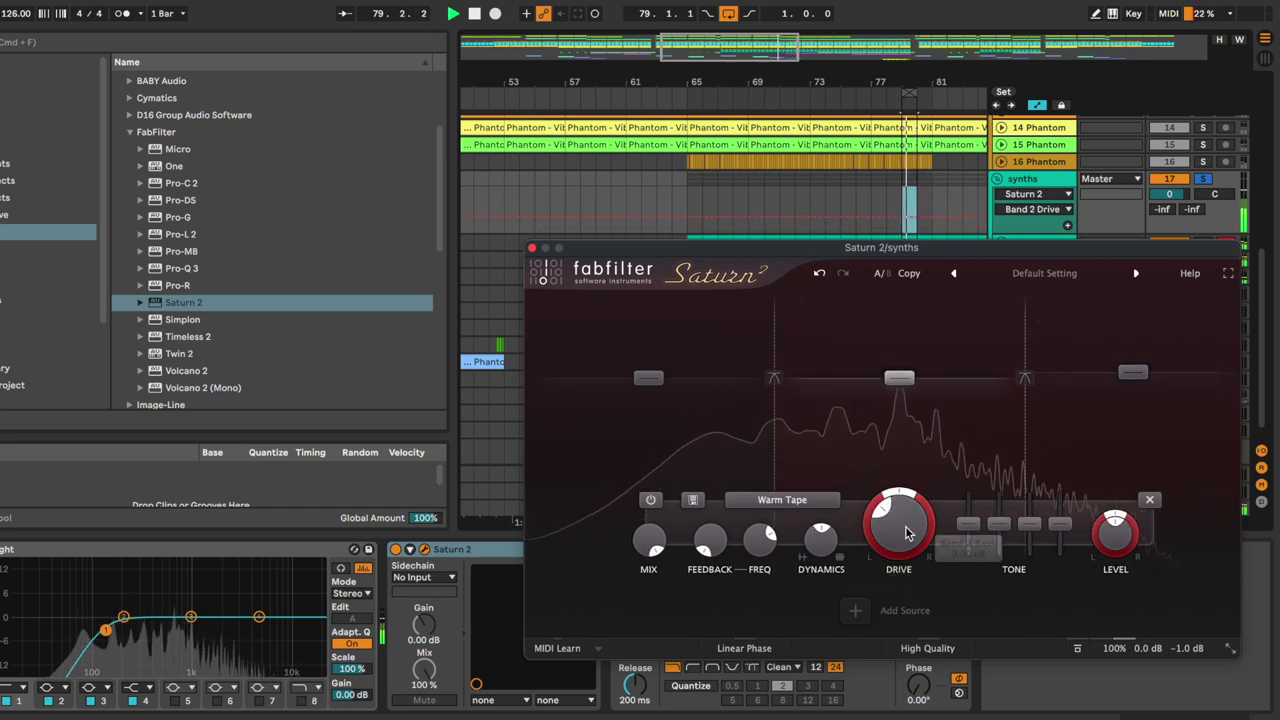
Change Saturn 2's middle band to the Warm Tube style, raise its treble slightly and close the plug-in window.
left_click(825, 507)
mouse_move(830, 523)
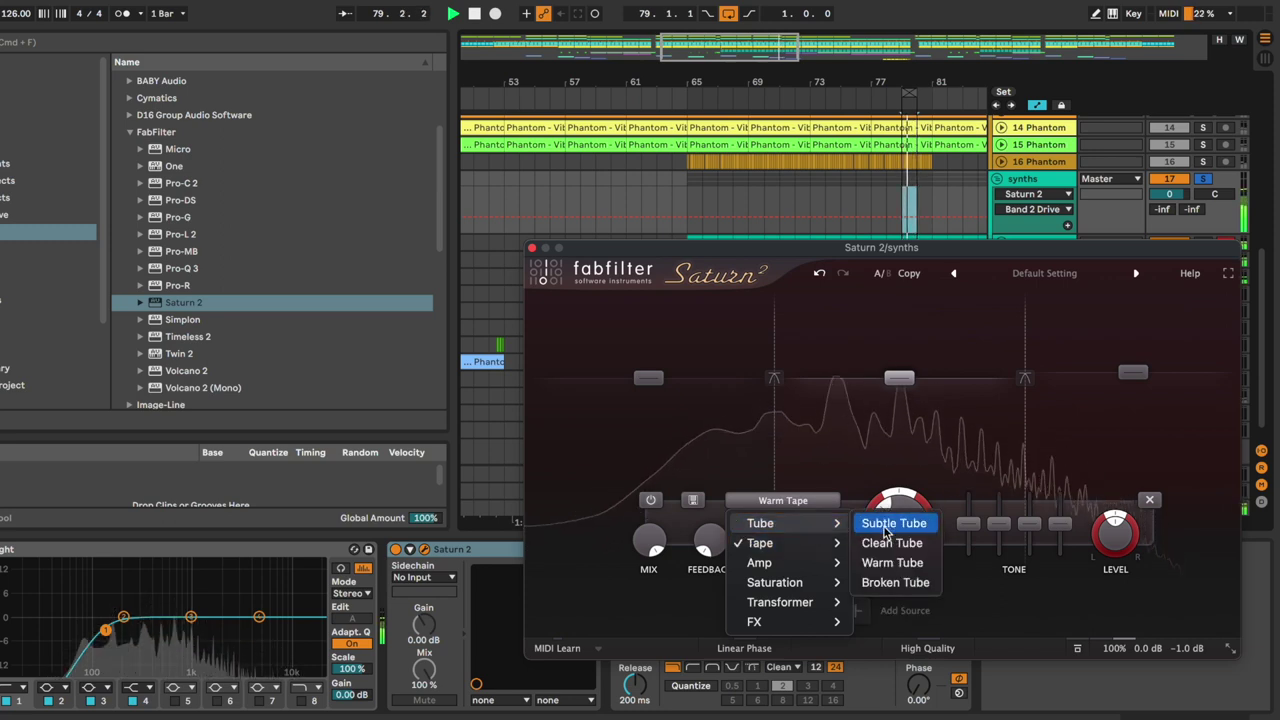
left_click(893, 563)
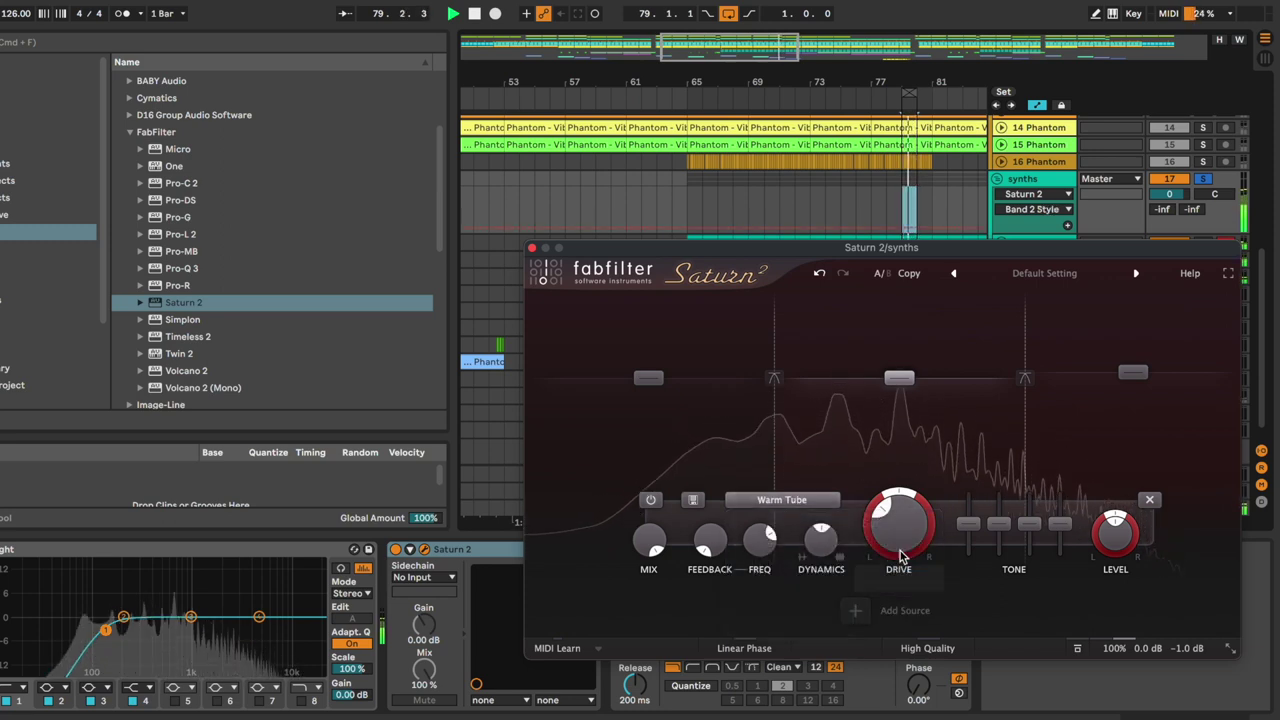
mouse_move(1033, 524)
left_mouse_down()
mouse_move(1033, 492)
mouse_move(1036, 516)
left_mouse_up()
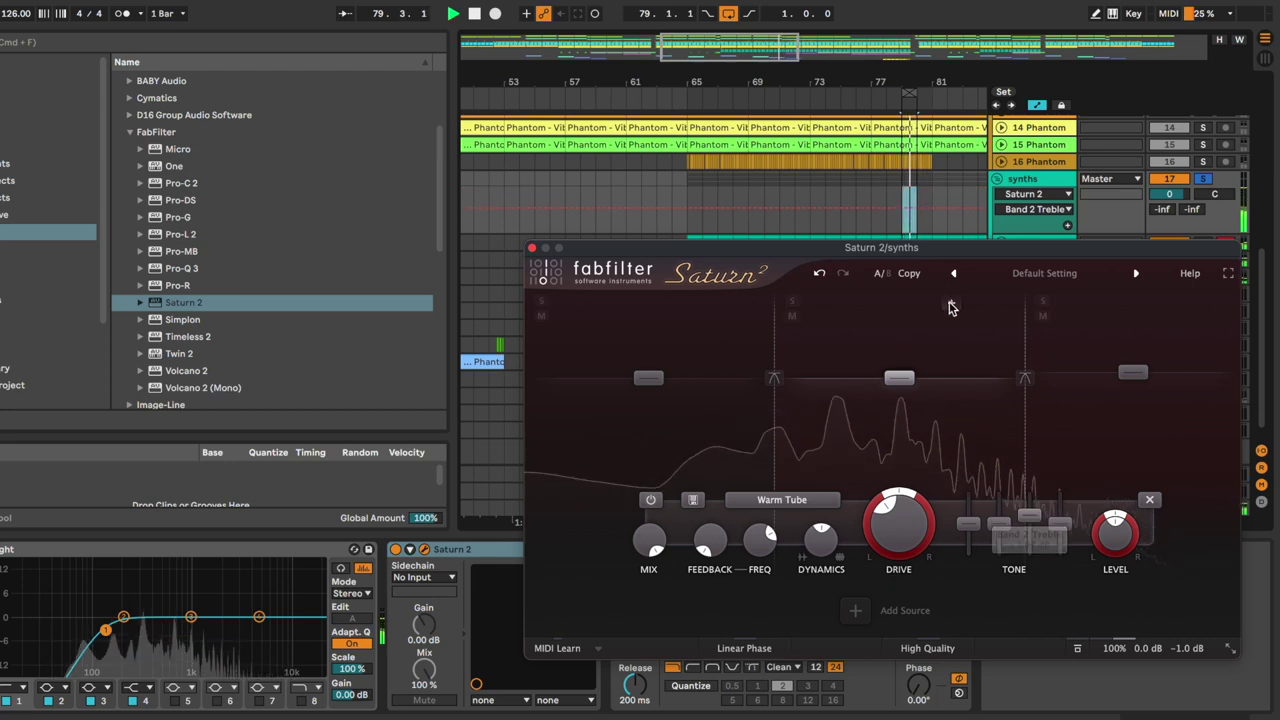
left_click(534, 249)
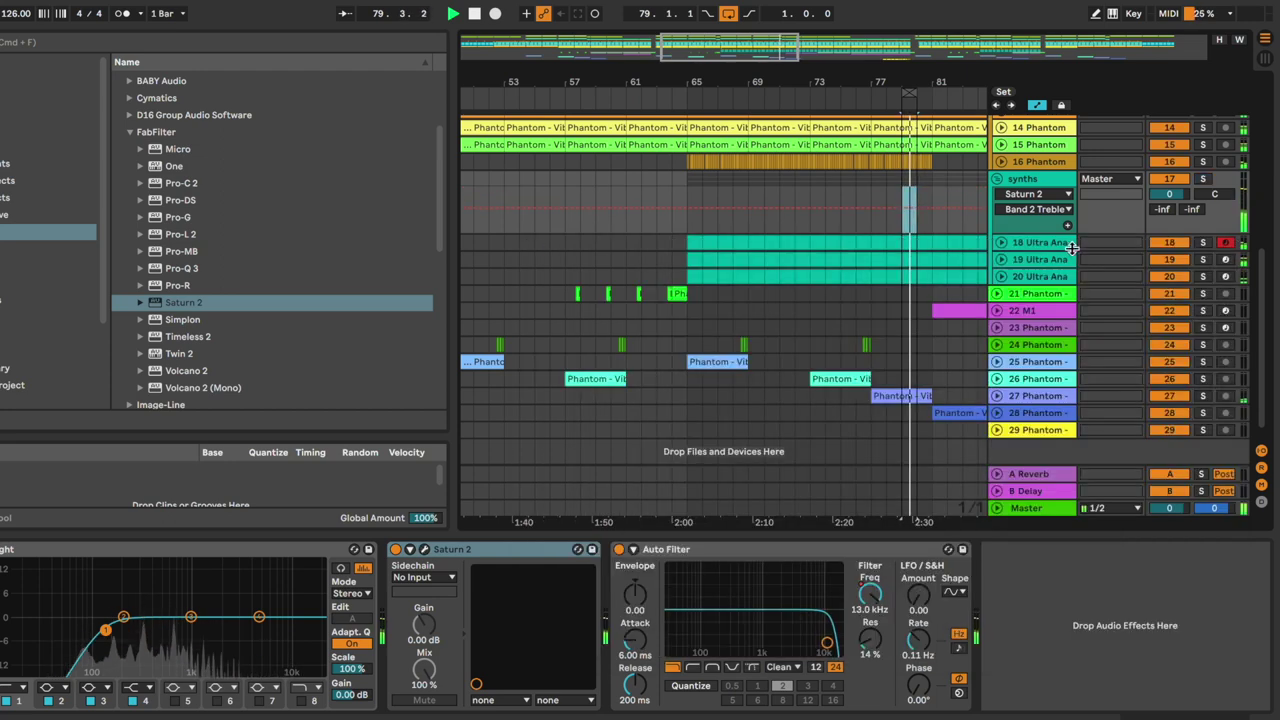
Check track 18's device chain and automation, and set the synths group's volume to 0.5 dB.
left_click(1040, 242)
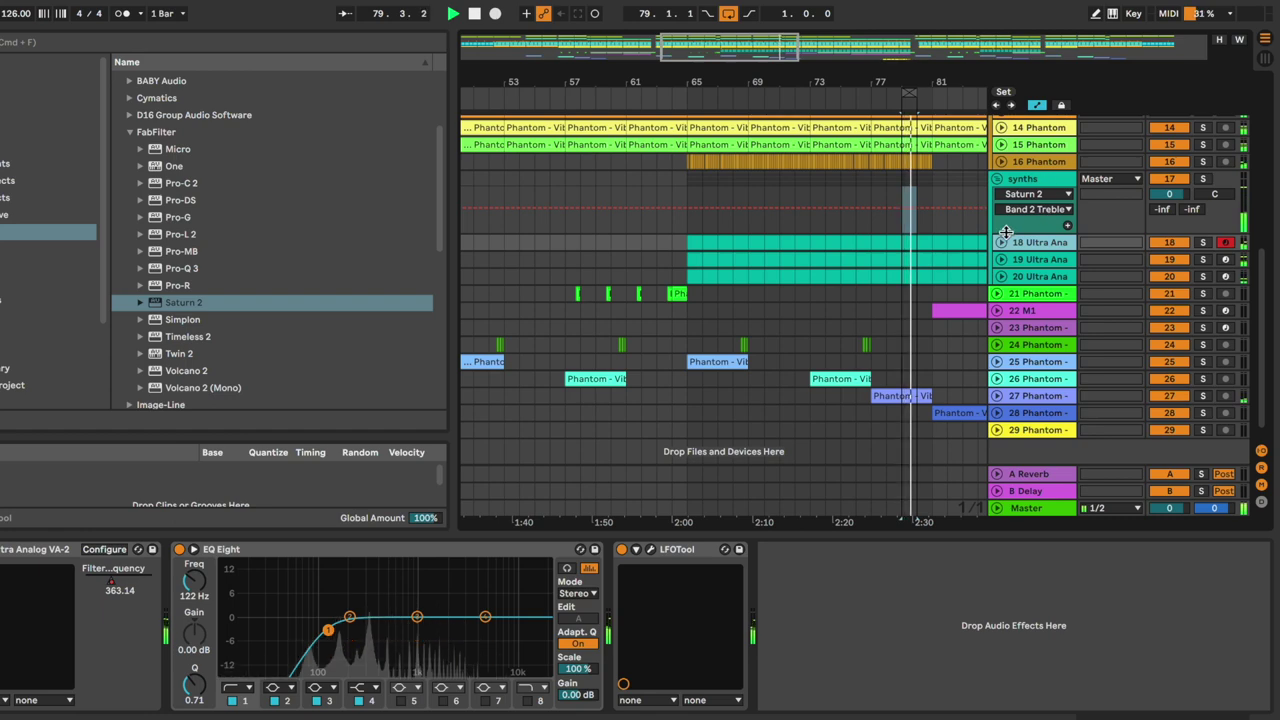
left_click(1038, 181)
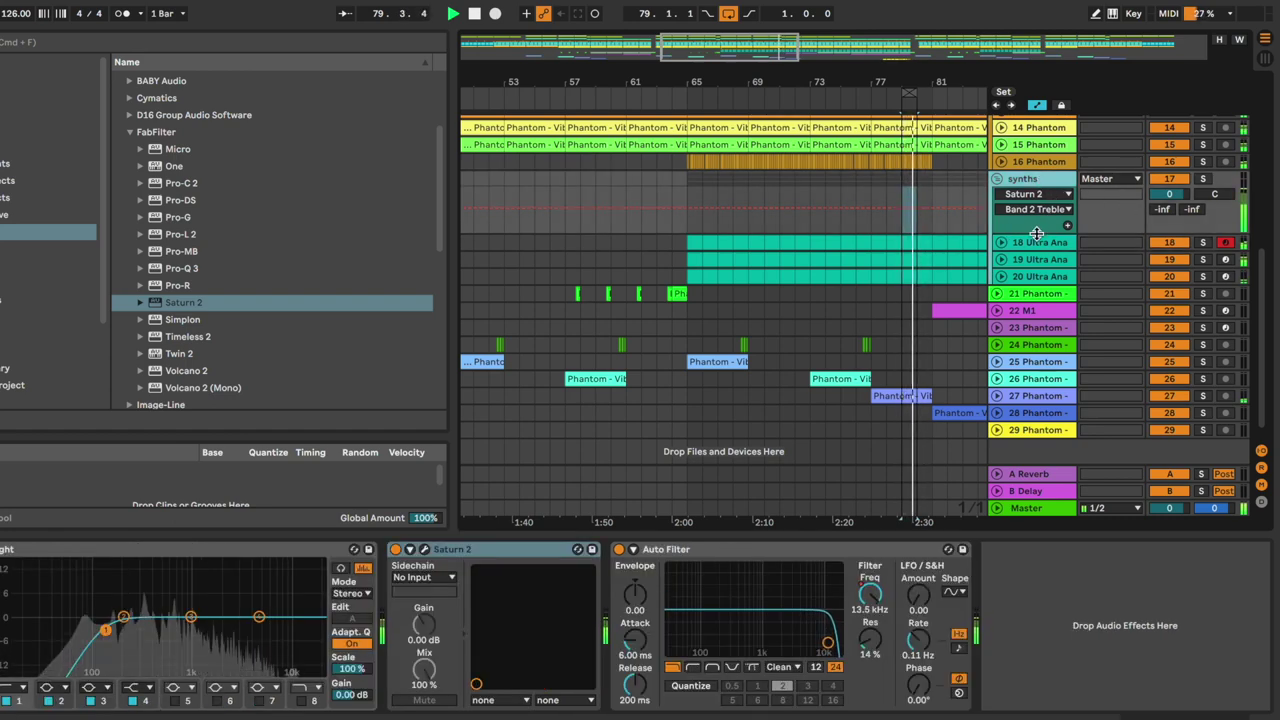
left_click(1004, 244)
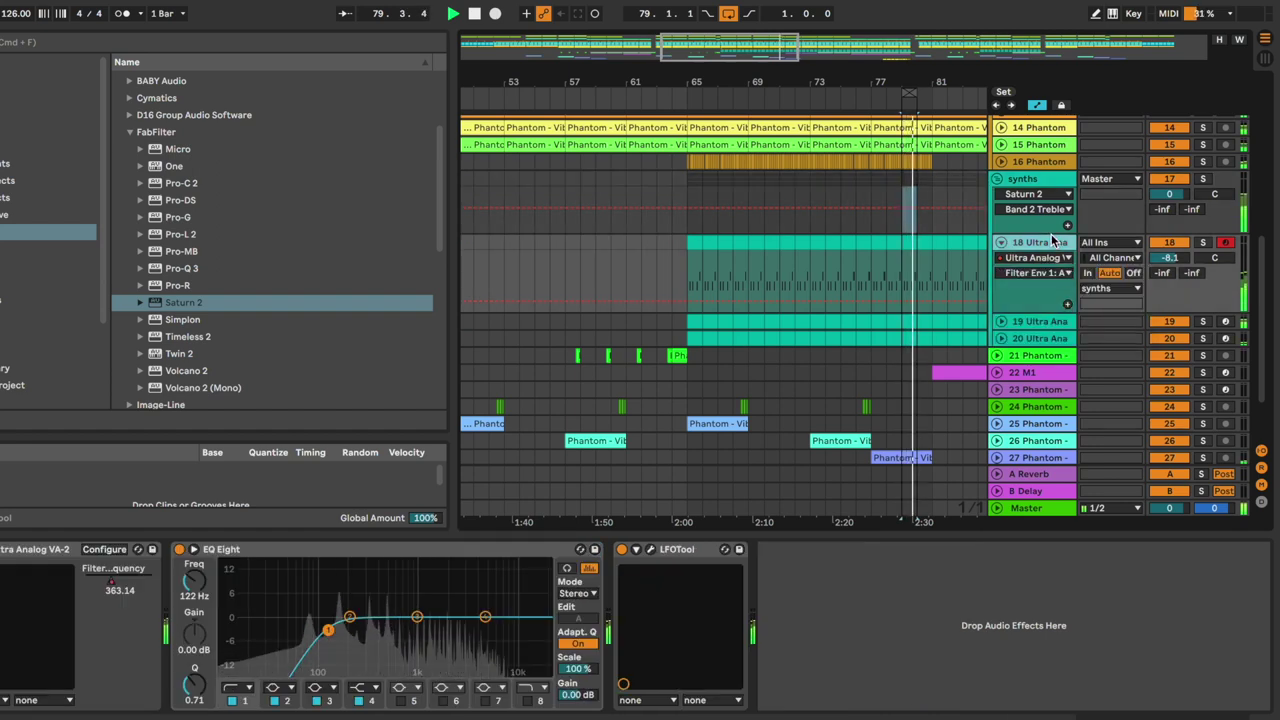
left_click(997, 243)
left_click(1169, 194)
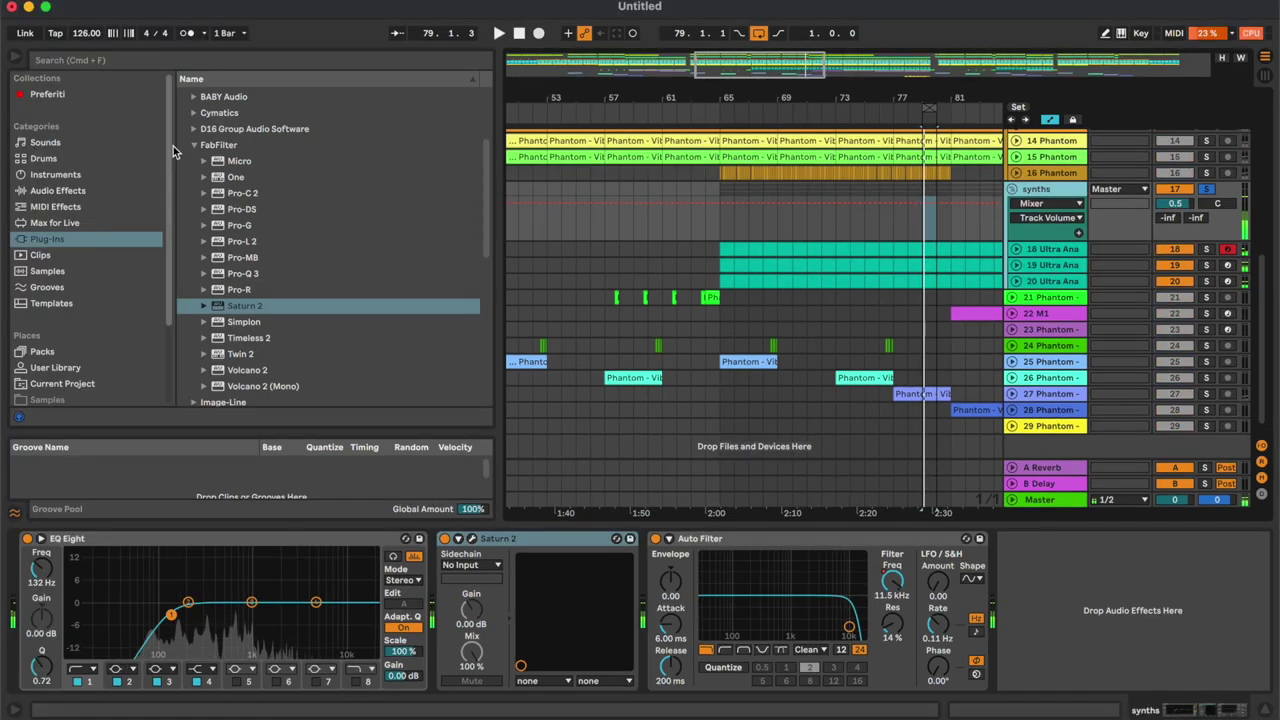
Insert iZotope's Ozone 9 Imager on the synths group between Saturn 2 and Auto Filter.
left_click(194, 147)
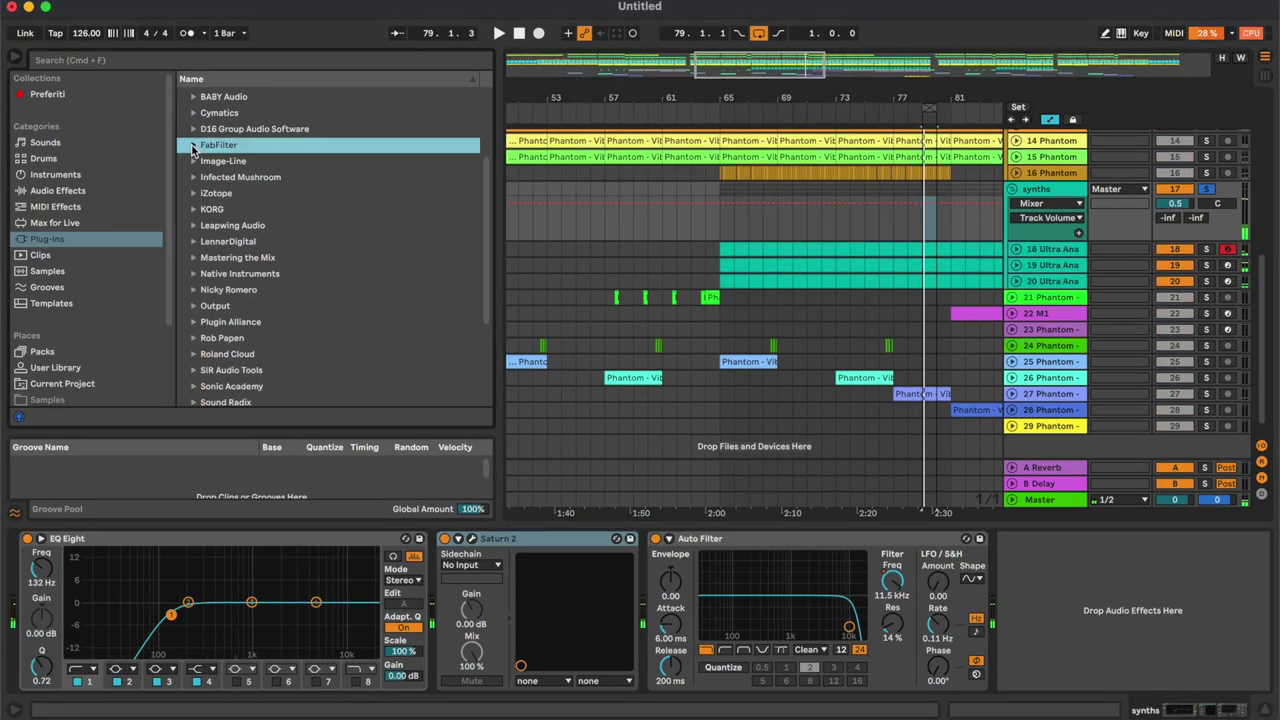
left_click(224, 195)
scroll(317, 360, "down", 4)
left_click(290, 343)
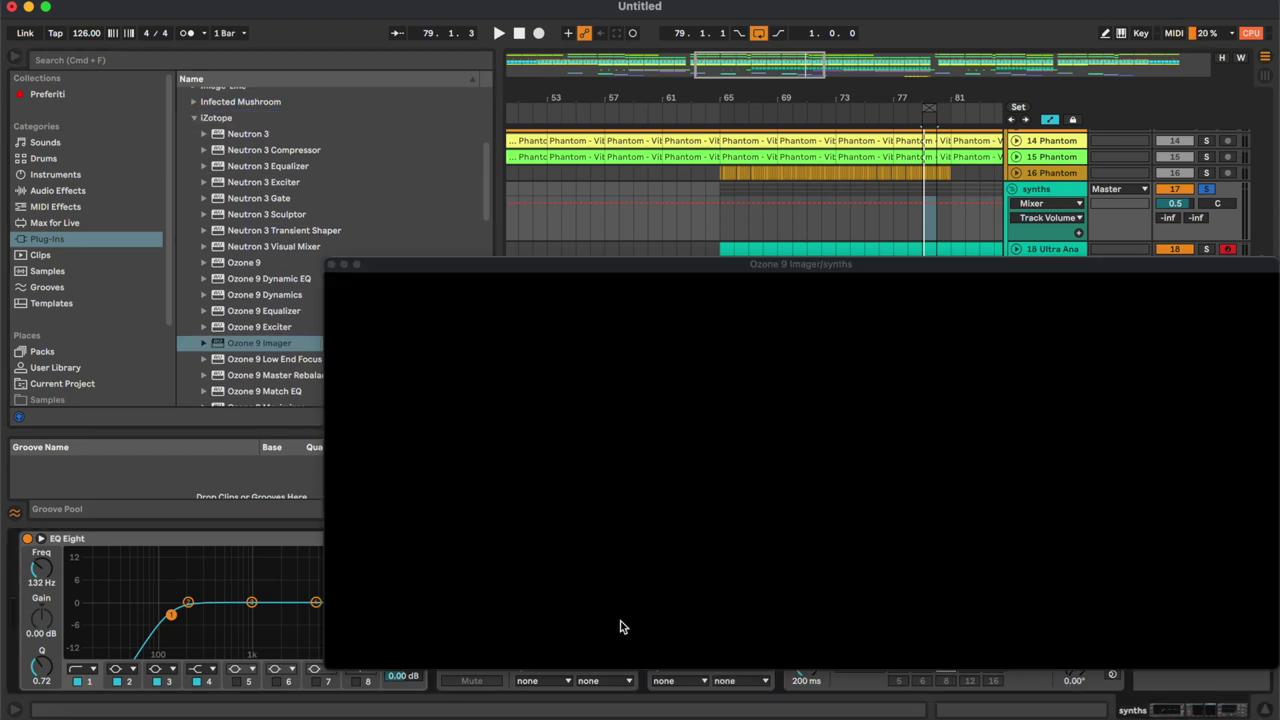
Split the Imager into three bands during playback, solo the high band and enable Stereoize.
key("space")
left_click(826, 366)
left_click(605, 360)
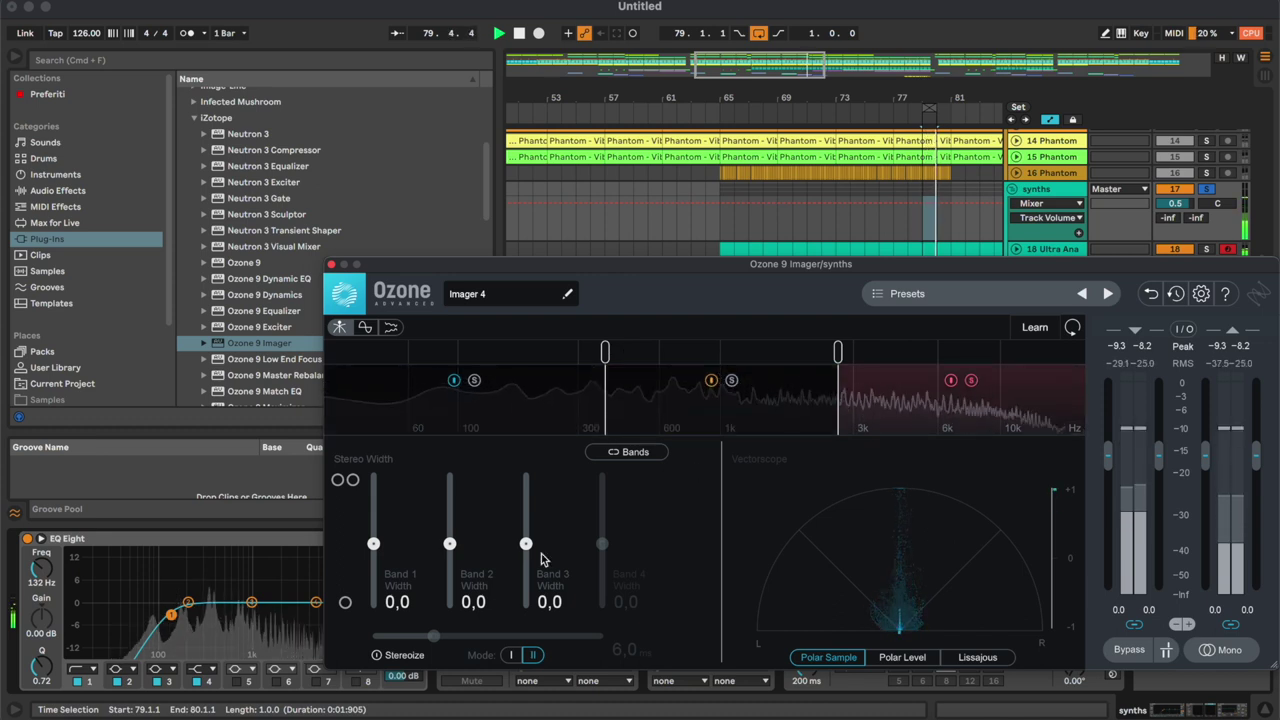
left_click(404, 655)
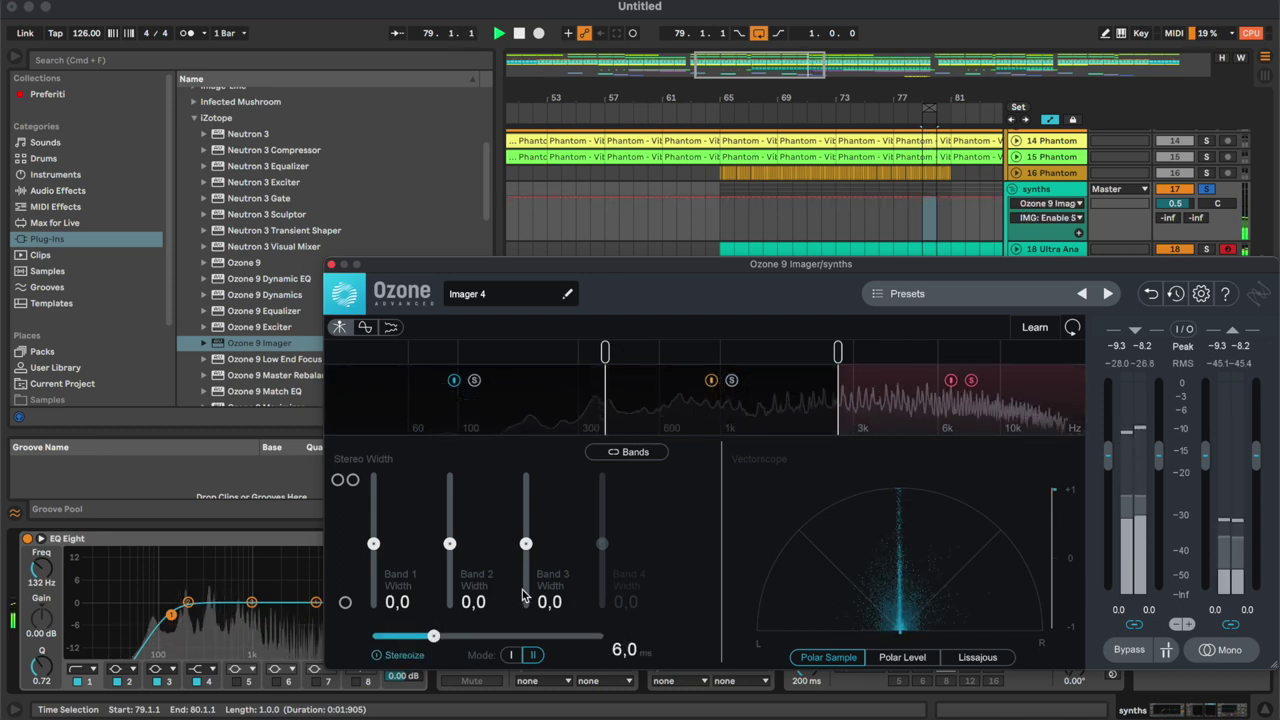
Set the Imager's Band 3 width to 21.5, unsolo the band and the synths group, and close the plug-in.
left_click_drag(526, 543, 526, 529)
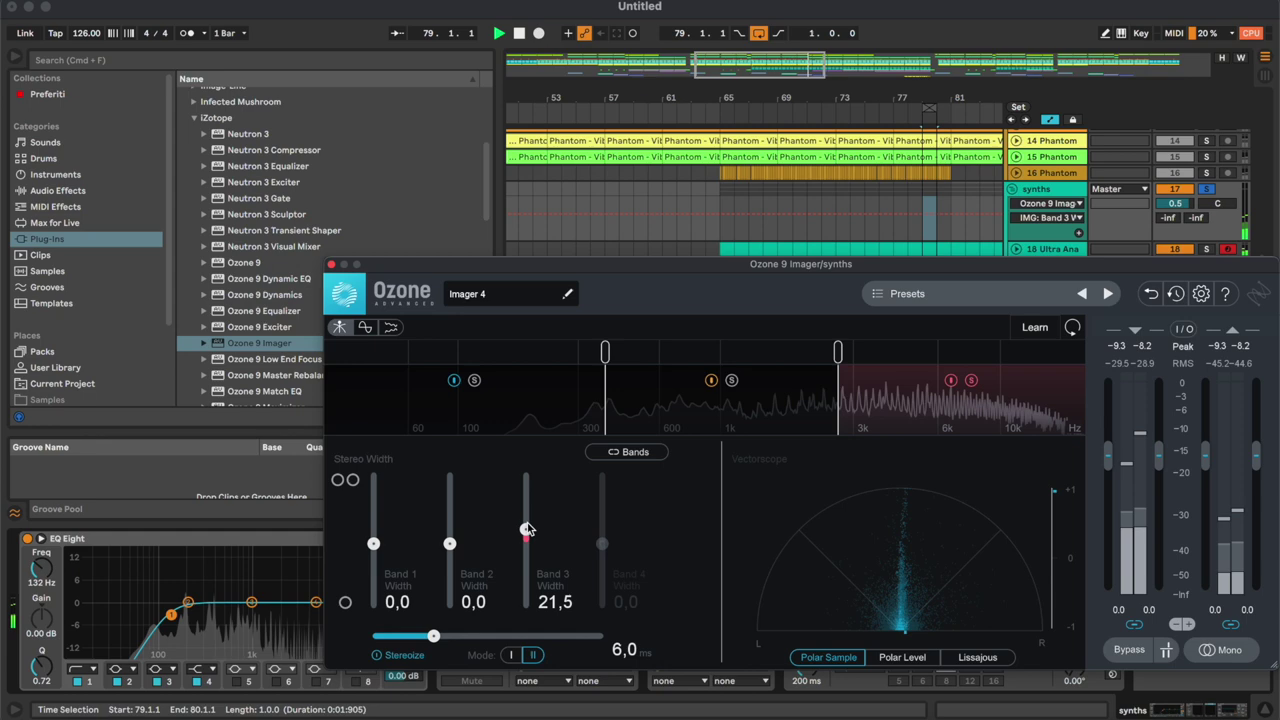
left_click(972, 381)
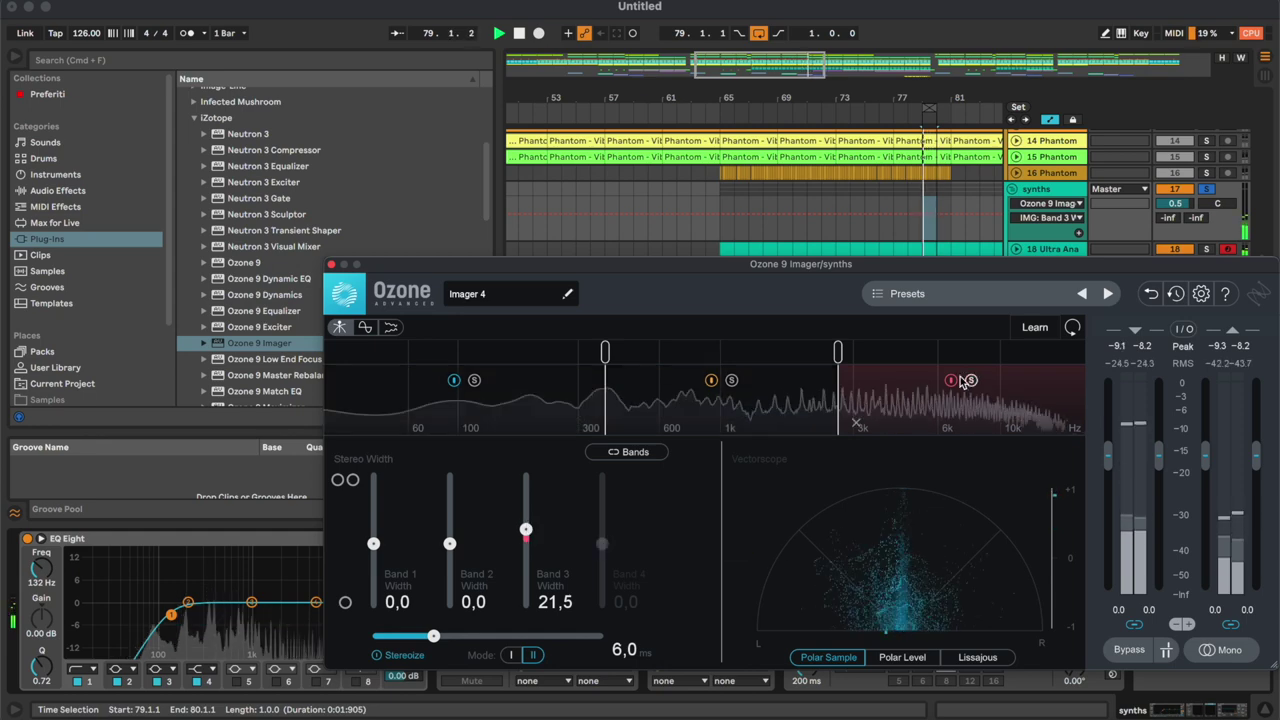
key("s")
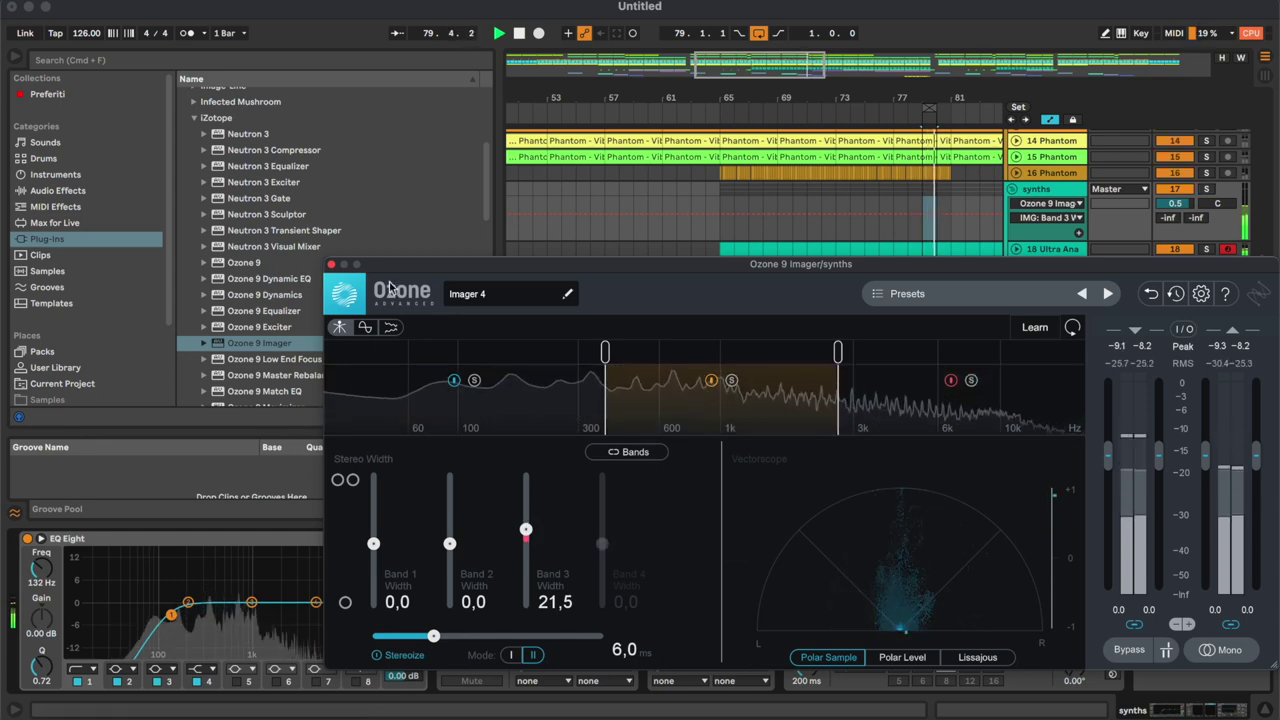
left_click(331, 264)
left_click(194, 118)
Set track 19's volume to -12.4 dB and move its EQ Eight low cut to 77.4 Hz.
left_click(1066, 266)
key("s")
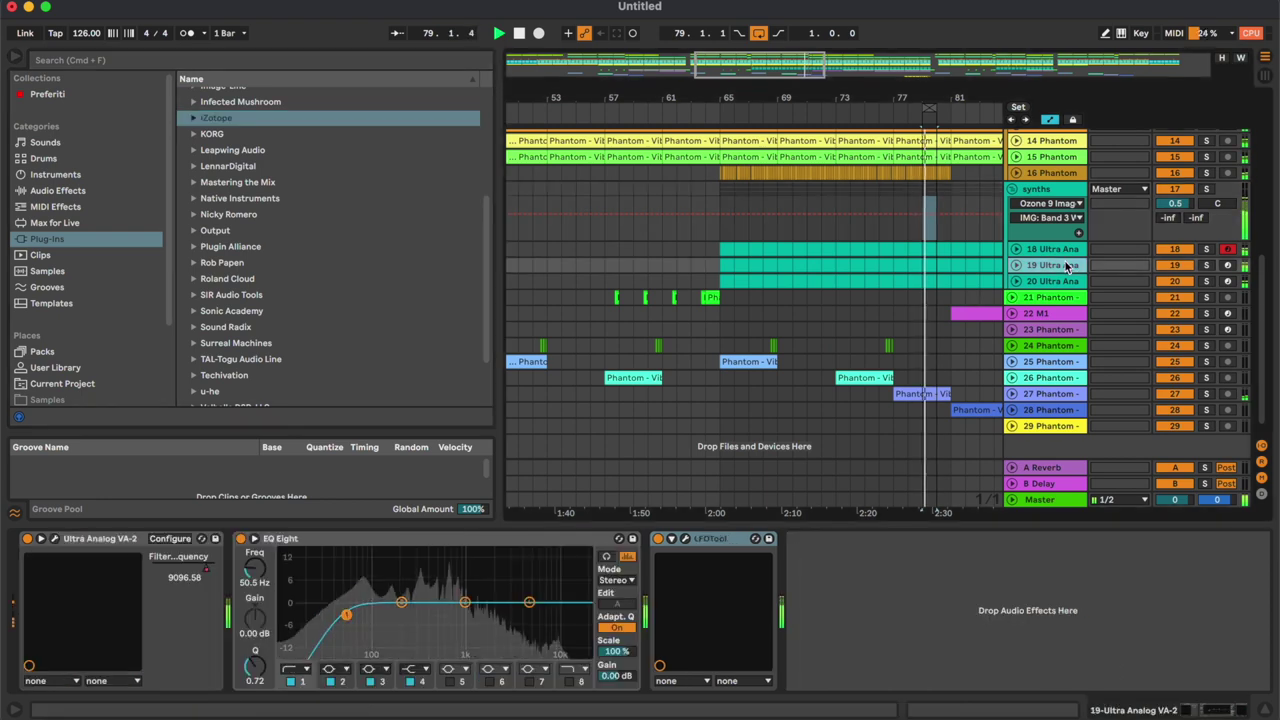
left_click(1016, 266)
left_click_drag(1173, 284, 1175, 287)
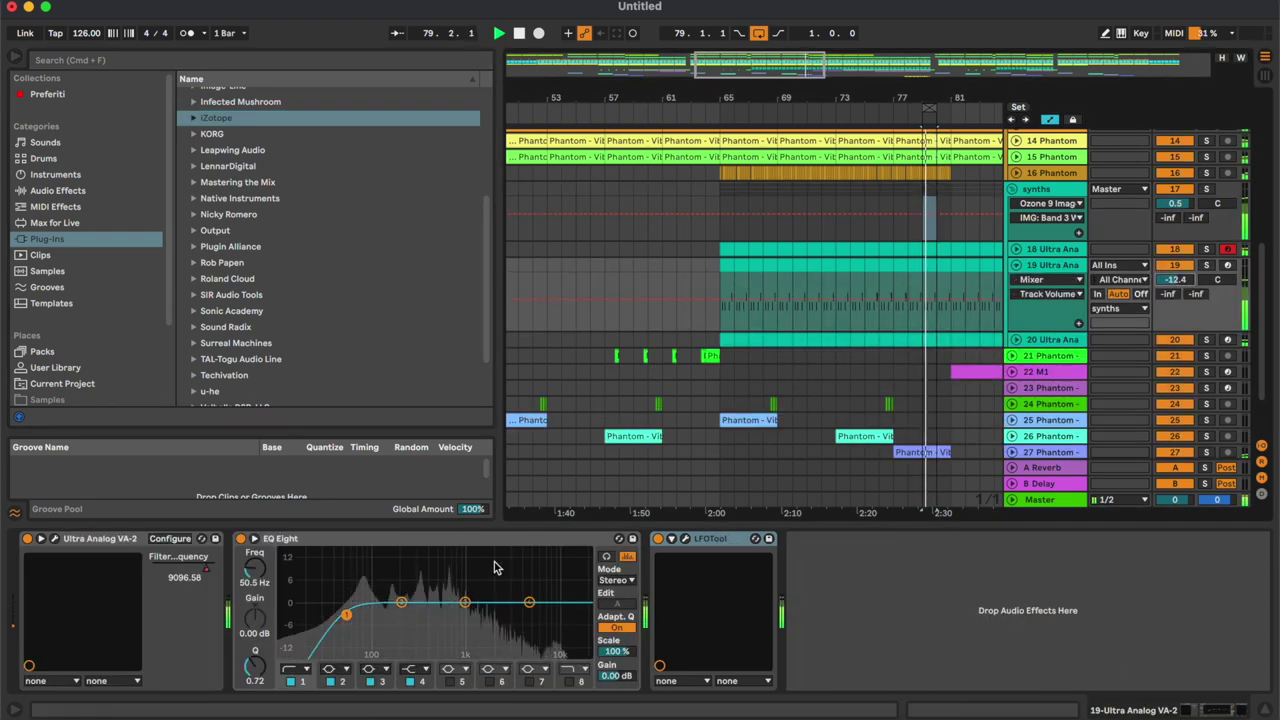
key("s")
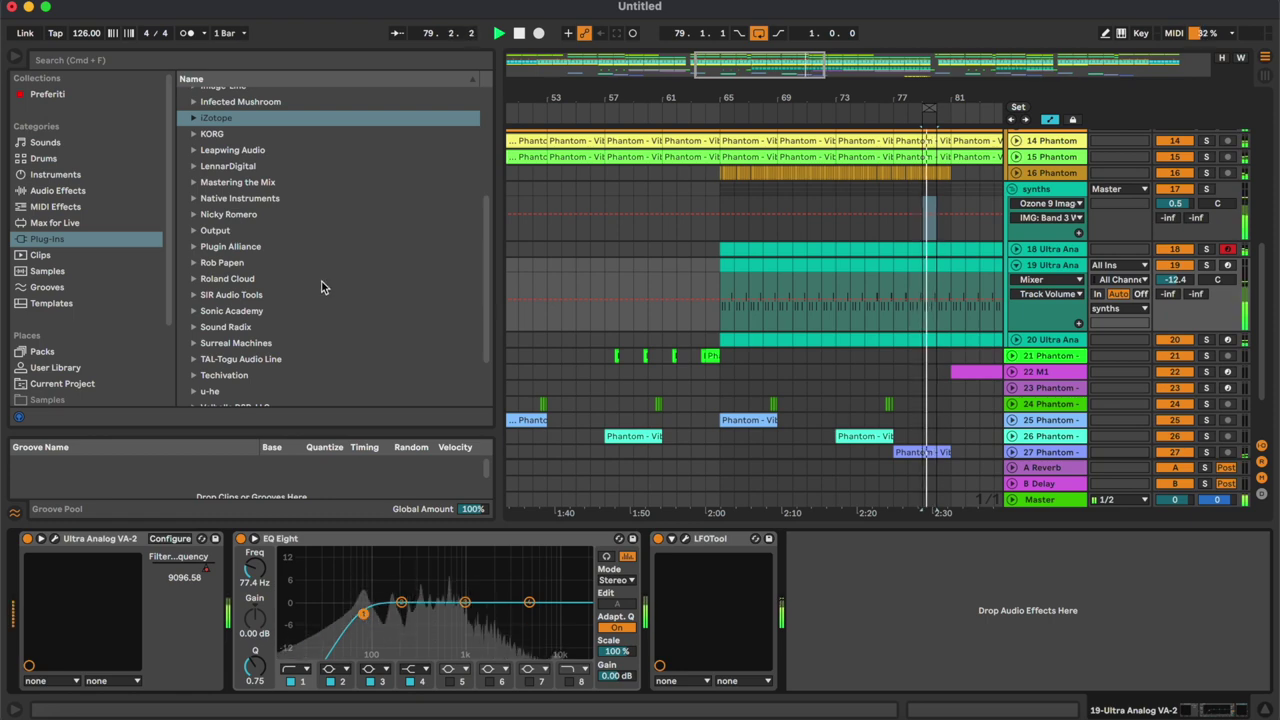
left_click(1016, 266)
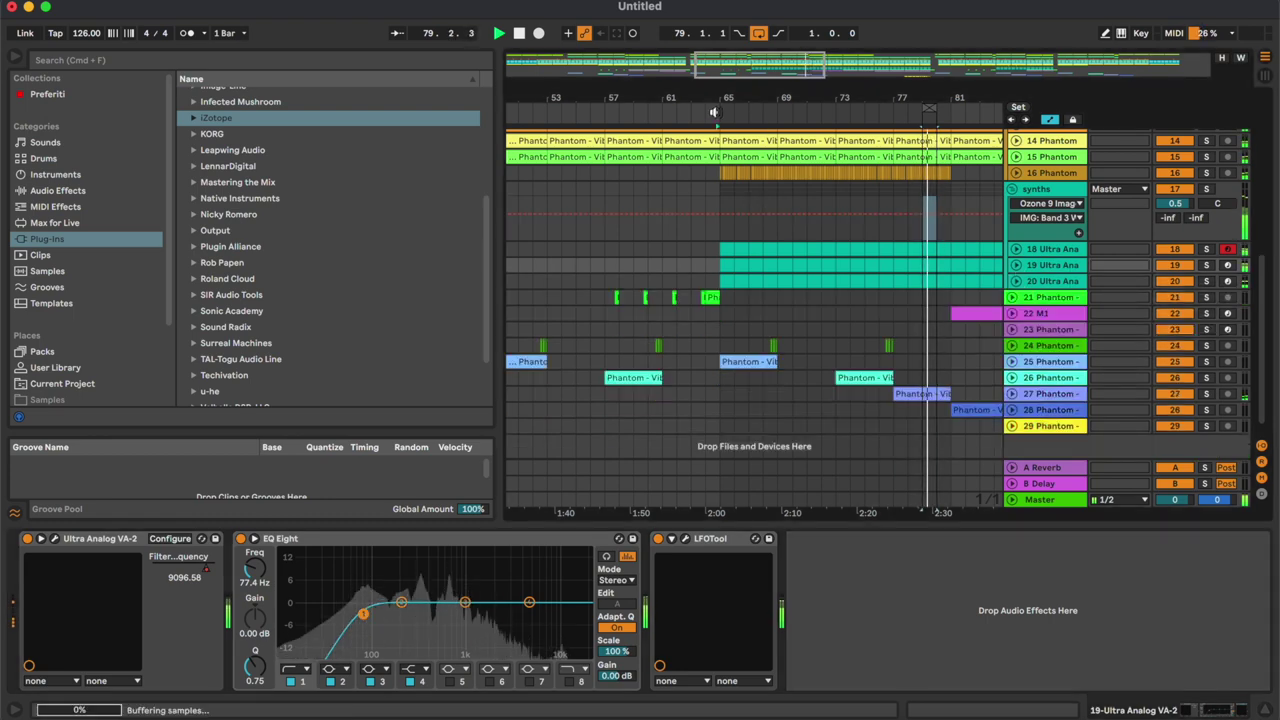
Turn off looping and listen to the processed synths in the full mix from around bar 100.
scroll(963, 227, "up", 3)
scroll(963, 227, "right", 5)
left_click(763, 36)
left_click(903, 121)
scroll(942, 269, "right", 4)
scroll(942, 269, "down", 1)
scroll(940, 268, "down", 1)
scroll(939, 268, "right", 3)
scroll(961, 274, "up", 1)
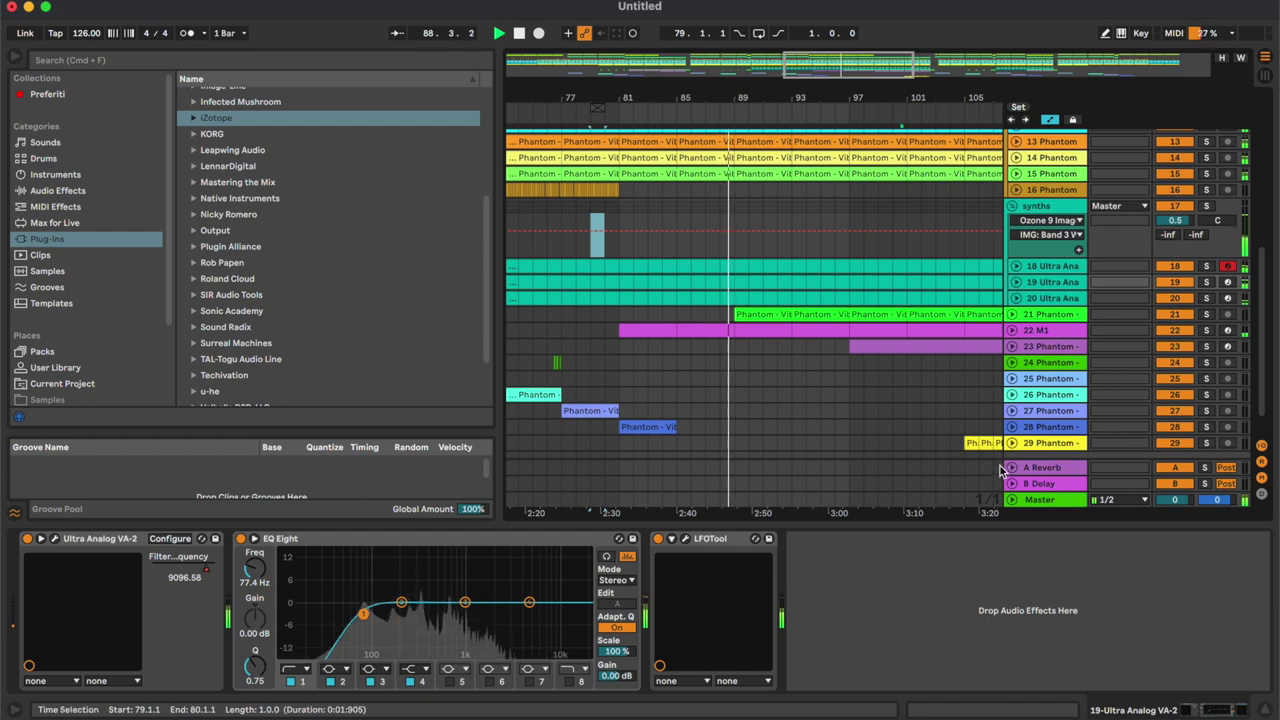
scroll(926, 401, "right", 2)
scroll(926, 401, "up", 1)
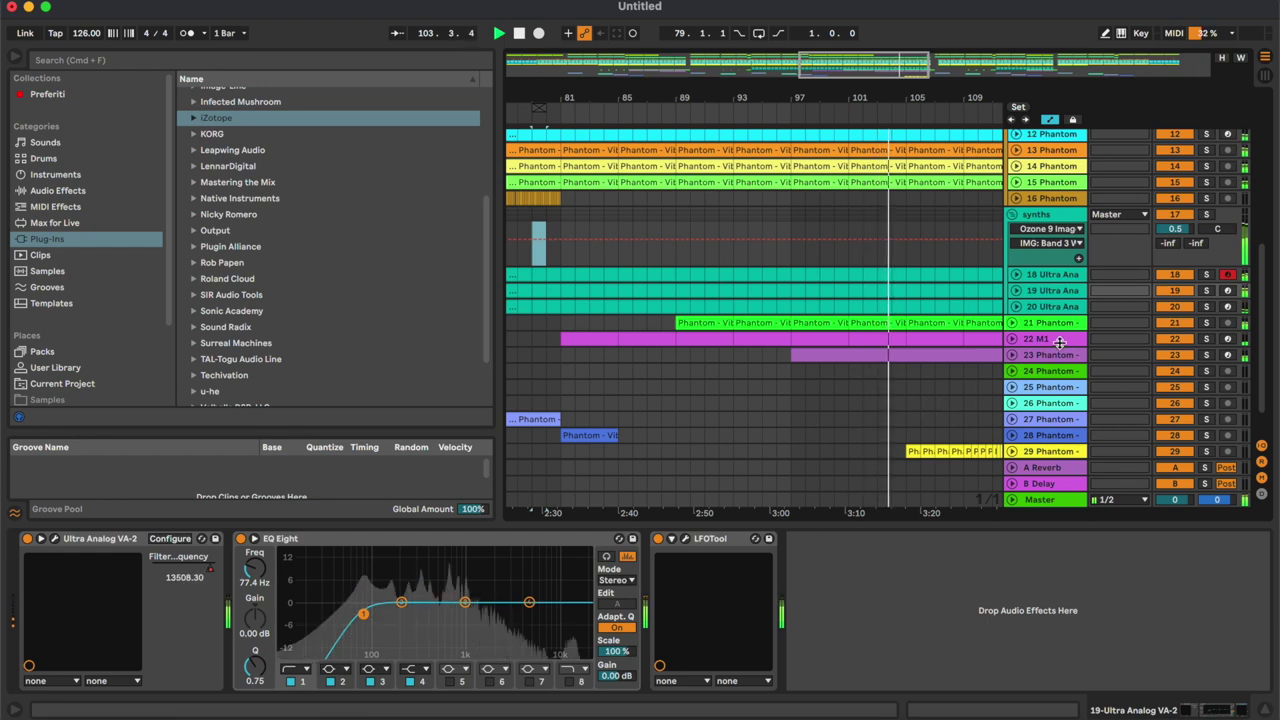
Listen to the transition from bar 109 and show the synths group's Auto Filter Frequency automation.
key("space")
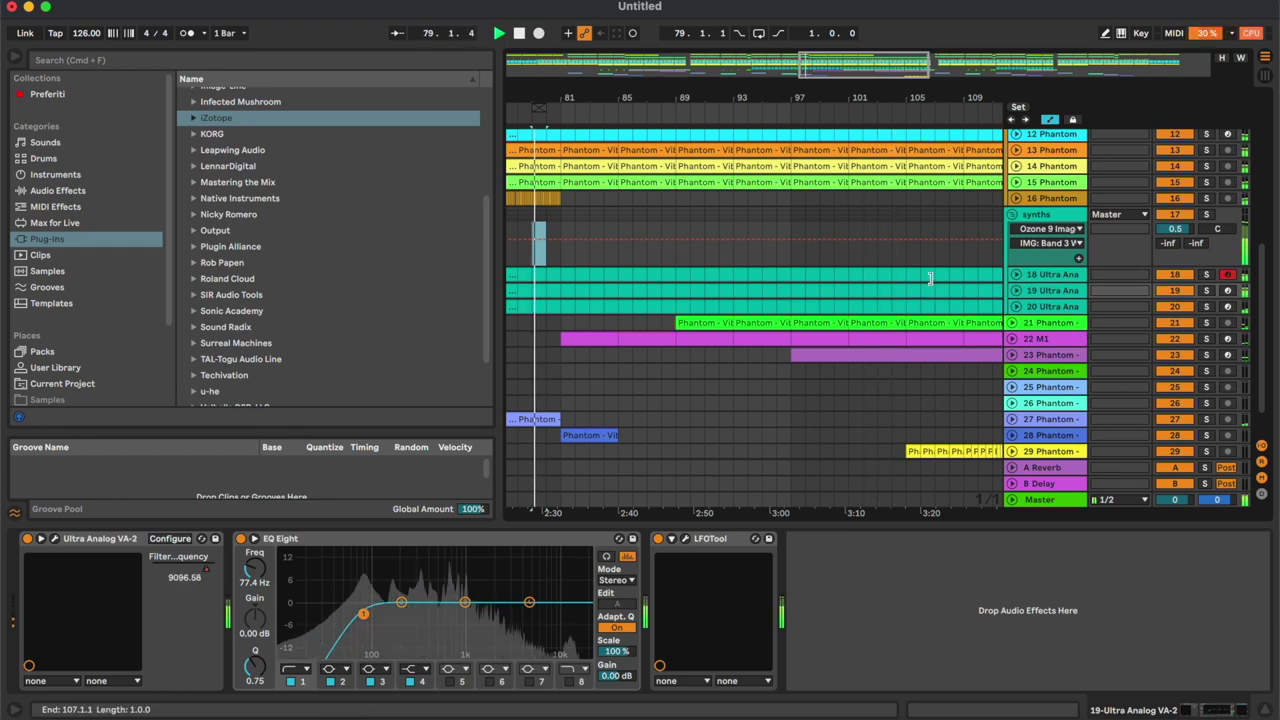
left_click(959, 258)
key("space")
key("minus")
scroll(958, 257, "up", 2)
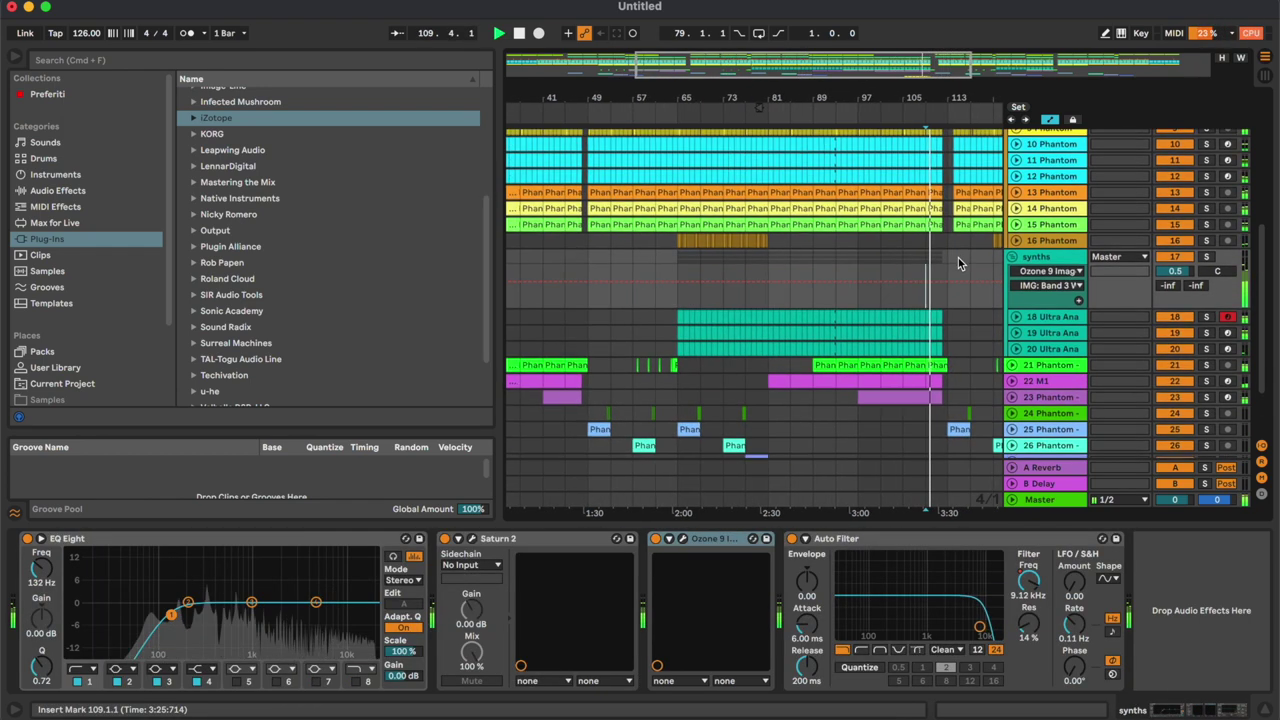
left_click(1050, 271)
left_click(1044, 334)
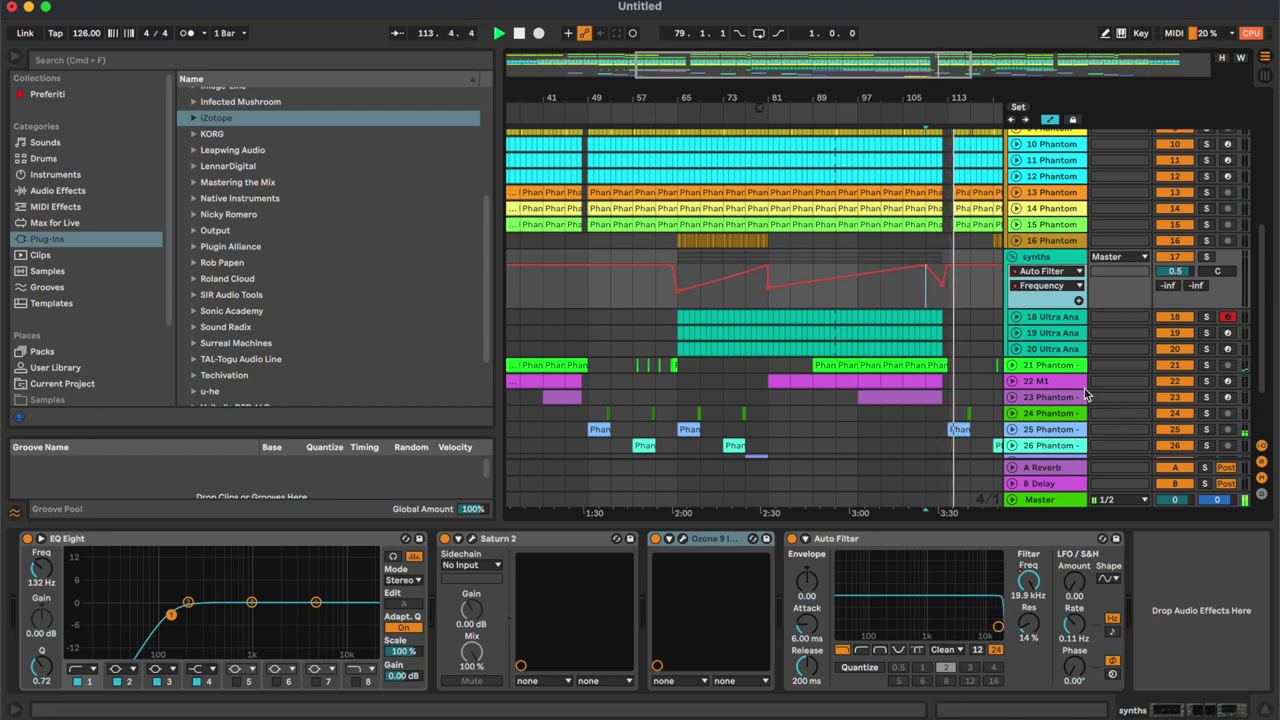
Play from bar 77, adjust the Filter 1 envelope attack in track 18's Ultra Analog VA-2, and close the plug-in.
left_click(742, 110)
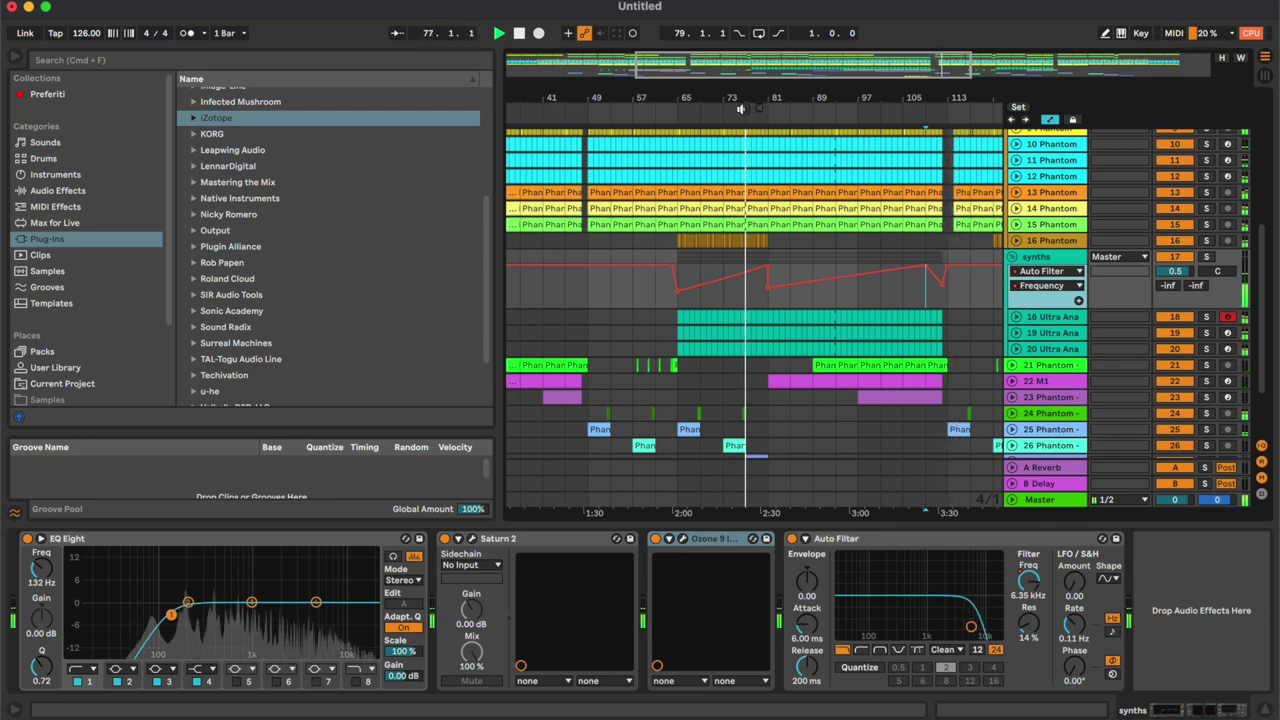
scroll(811, 284, "right", 1)
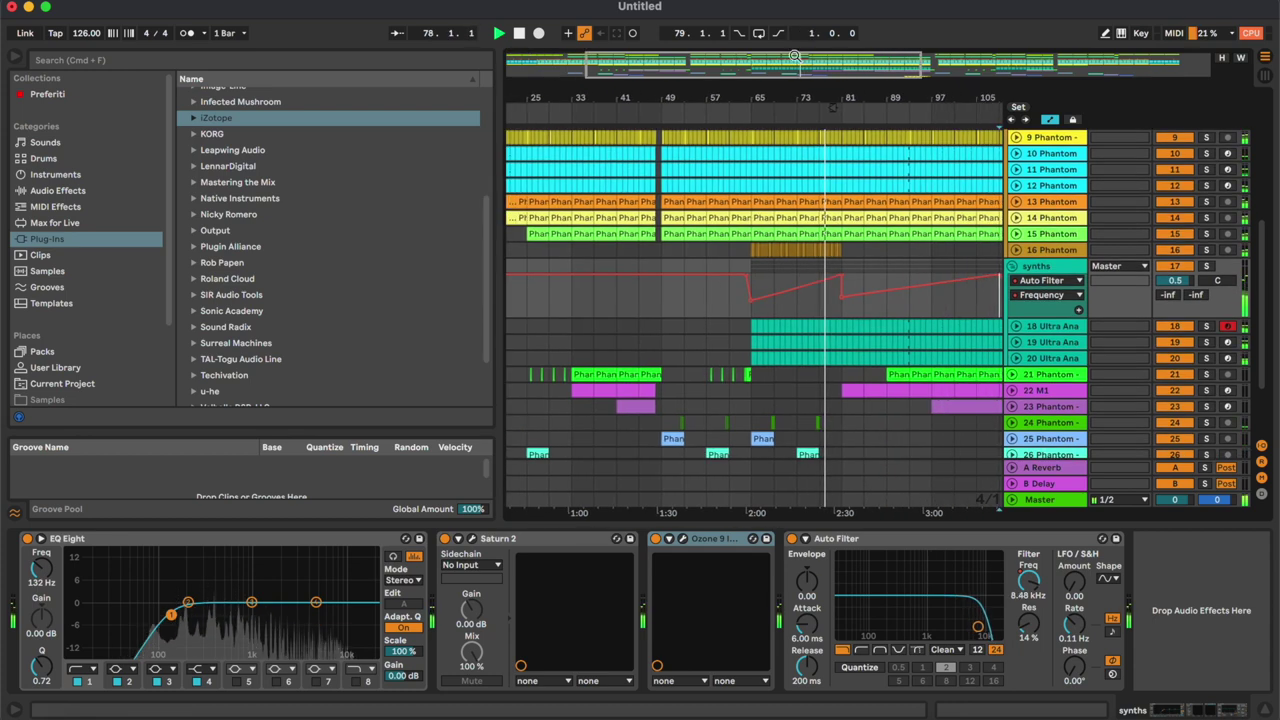
left_click_drag(796, 58, 796, 64)
left_click(1052, 329)
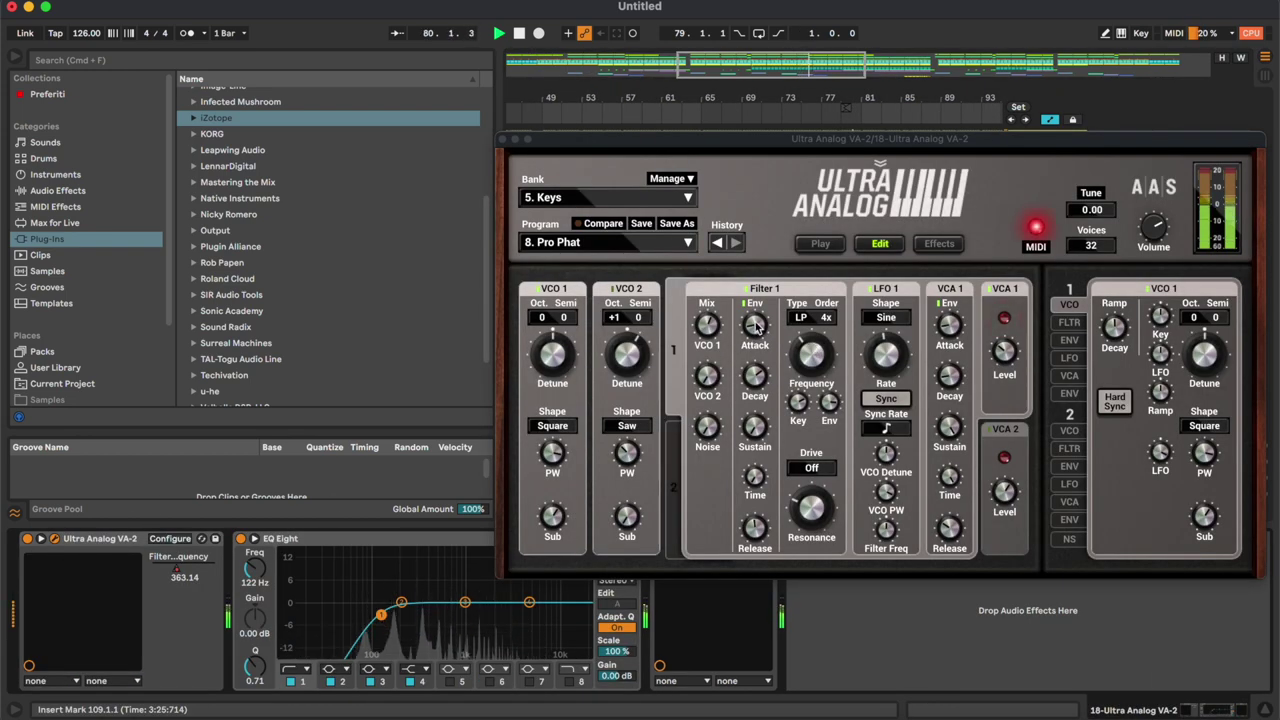
left_click(755, 325)
left_click_drag(755, 325, 756, 355)
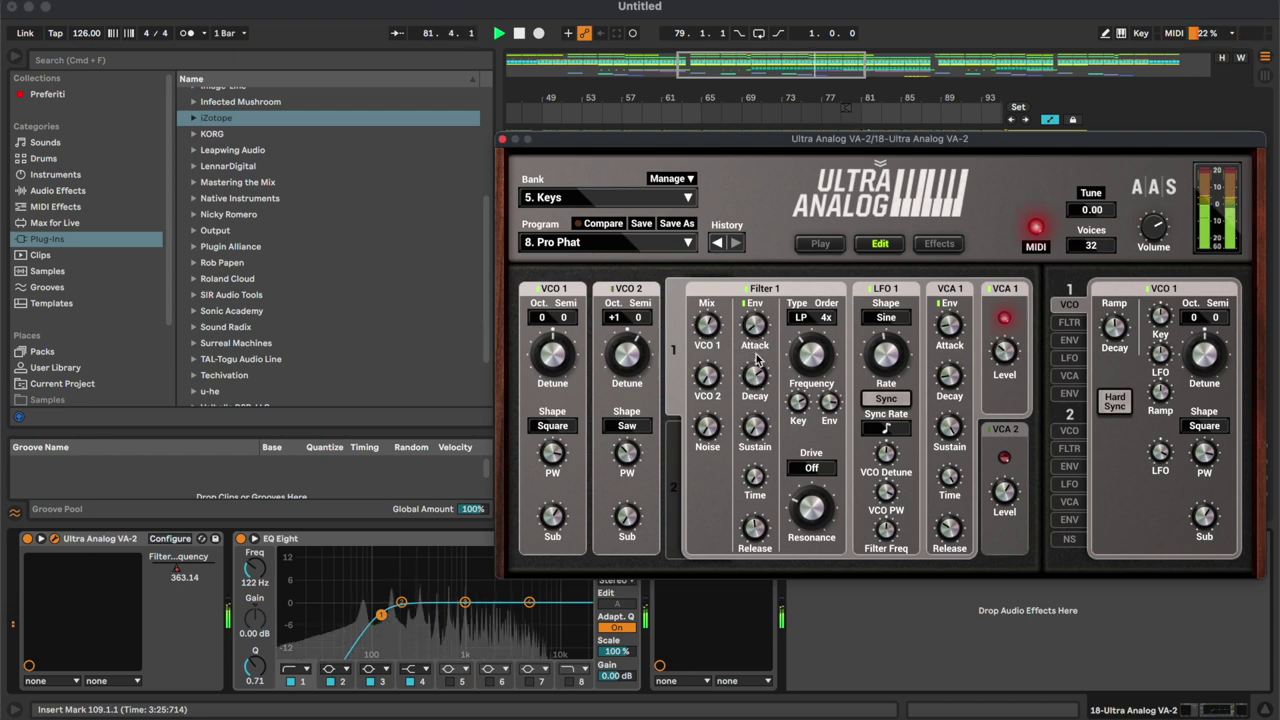
left_click(502, 139)
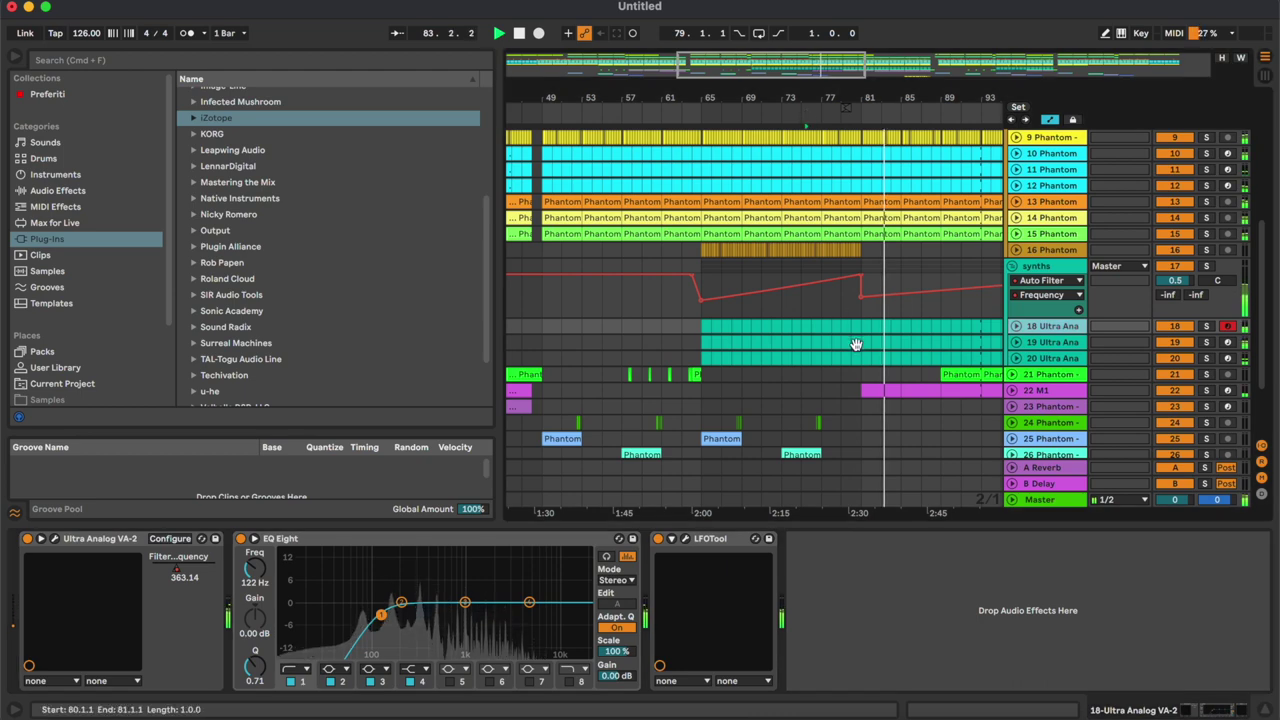
Insert a Limiter on the synths group between the Ozone 9 Imager and Auto Filter.
left_click(835, 311)
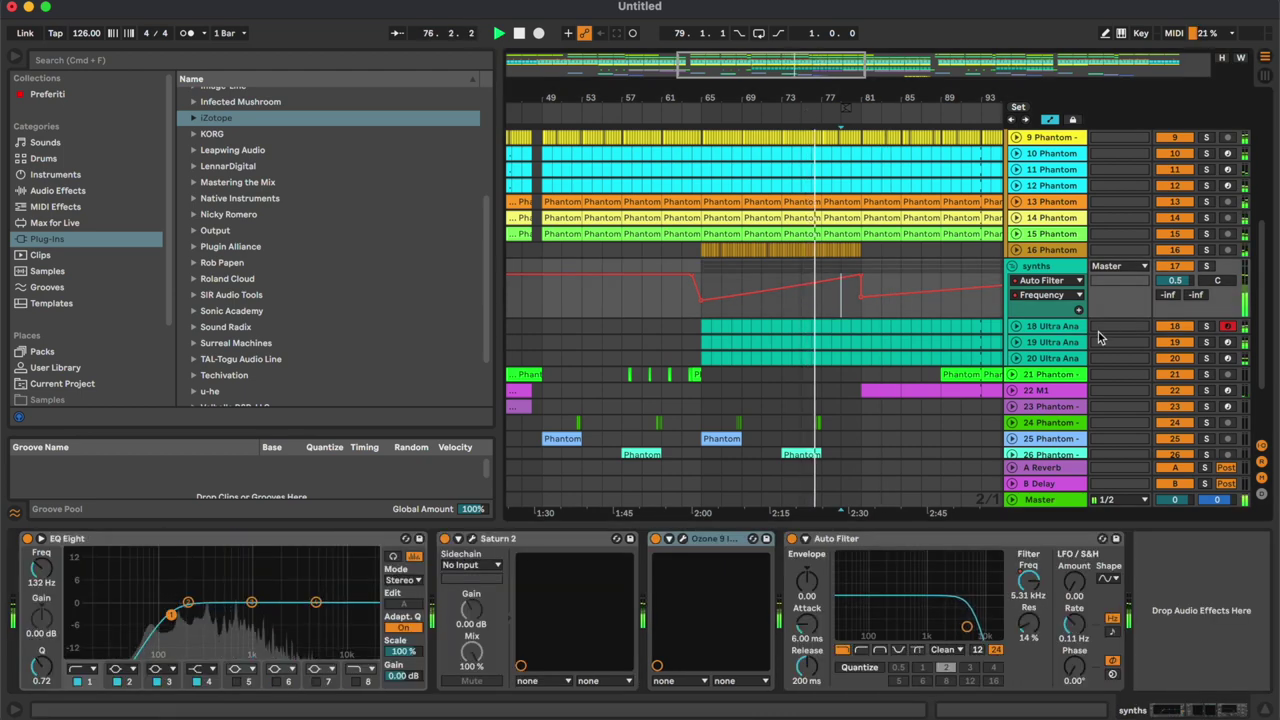
left_click(1059, 327)
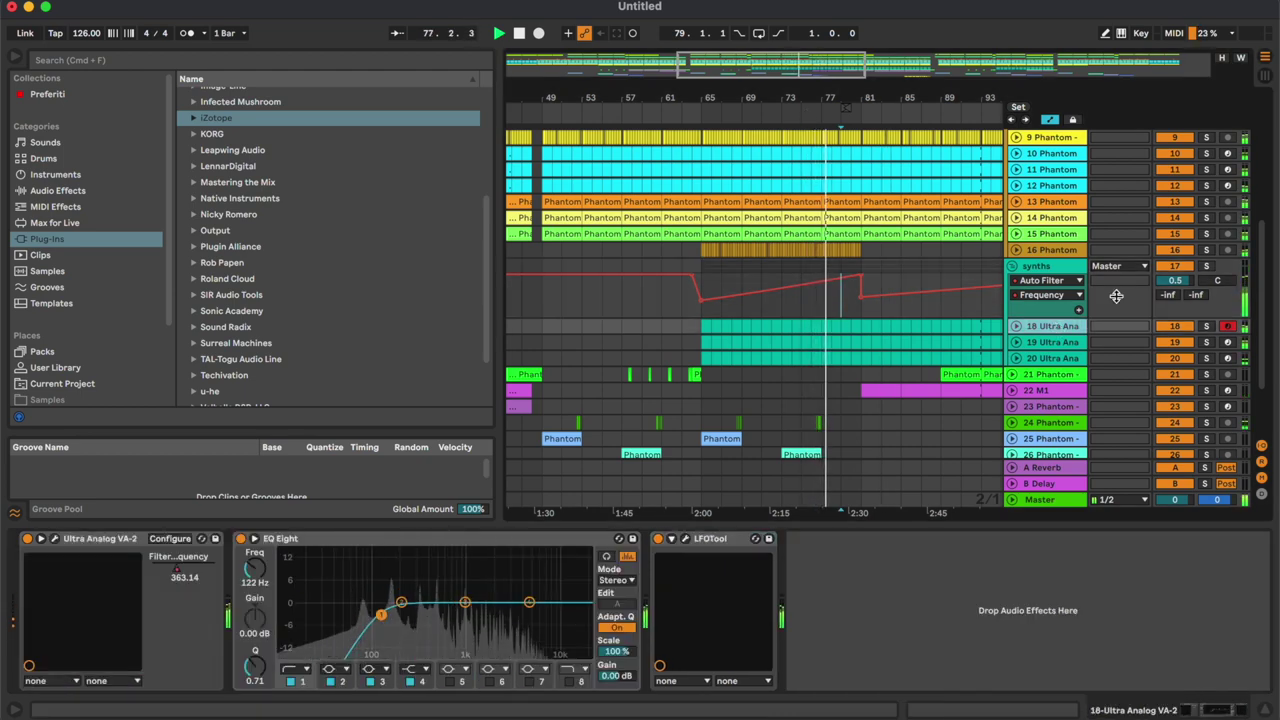
left_click(1074, 268)
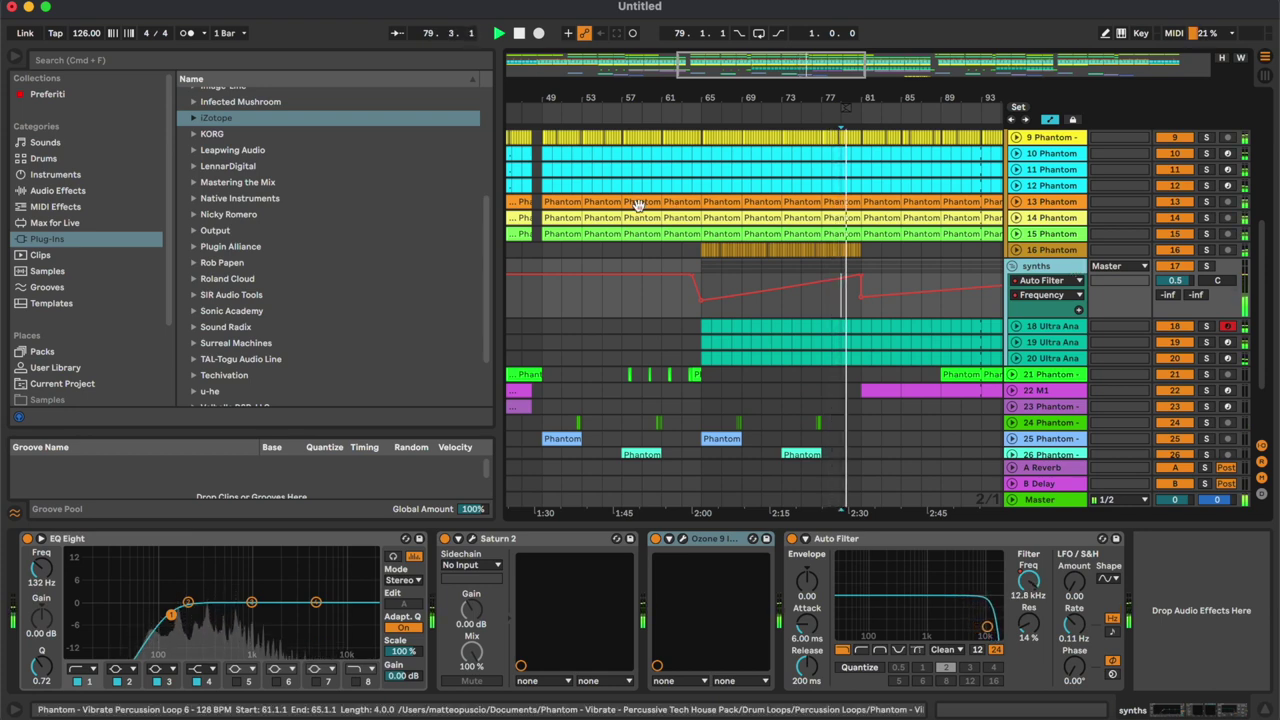
scroll(273, 248, "down", 3)
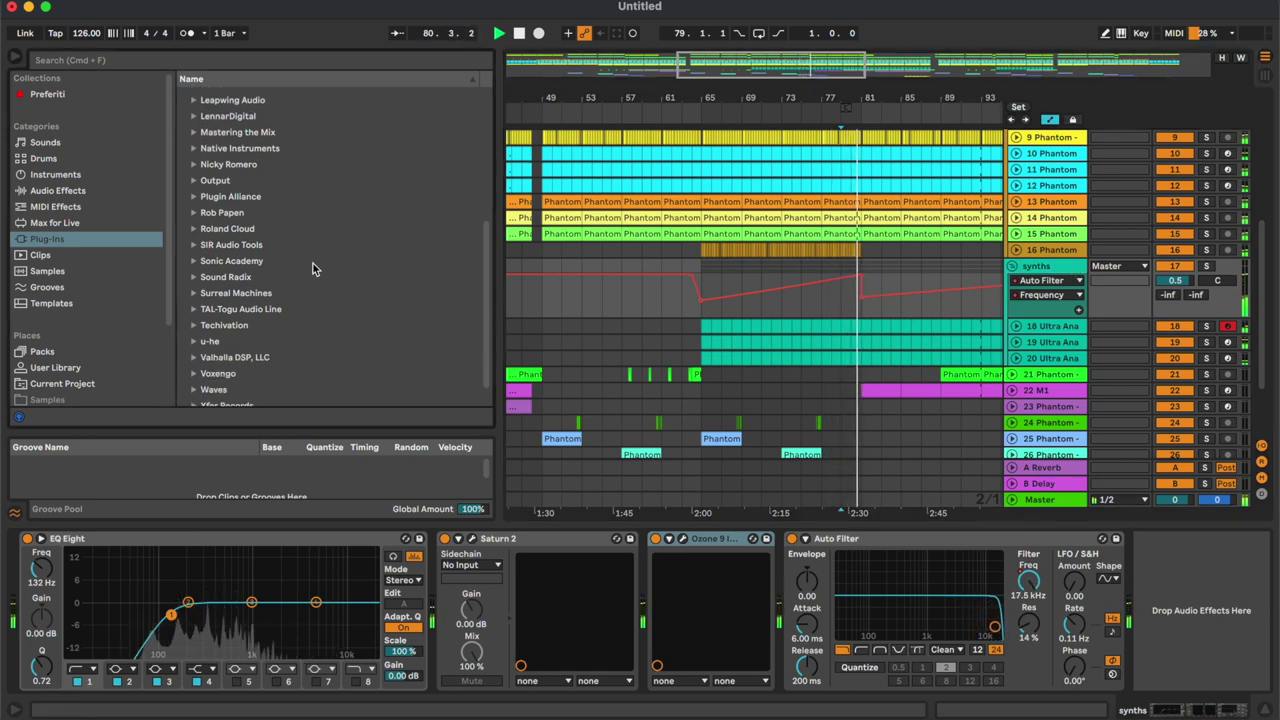
key("space")
left_click(74, 195)
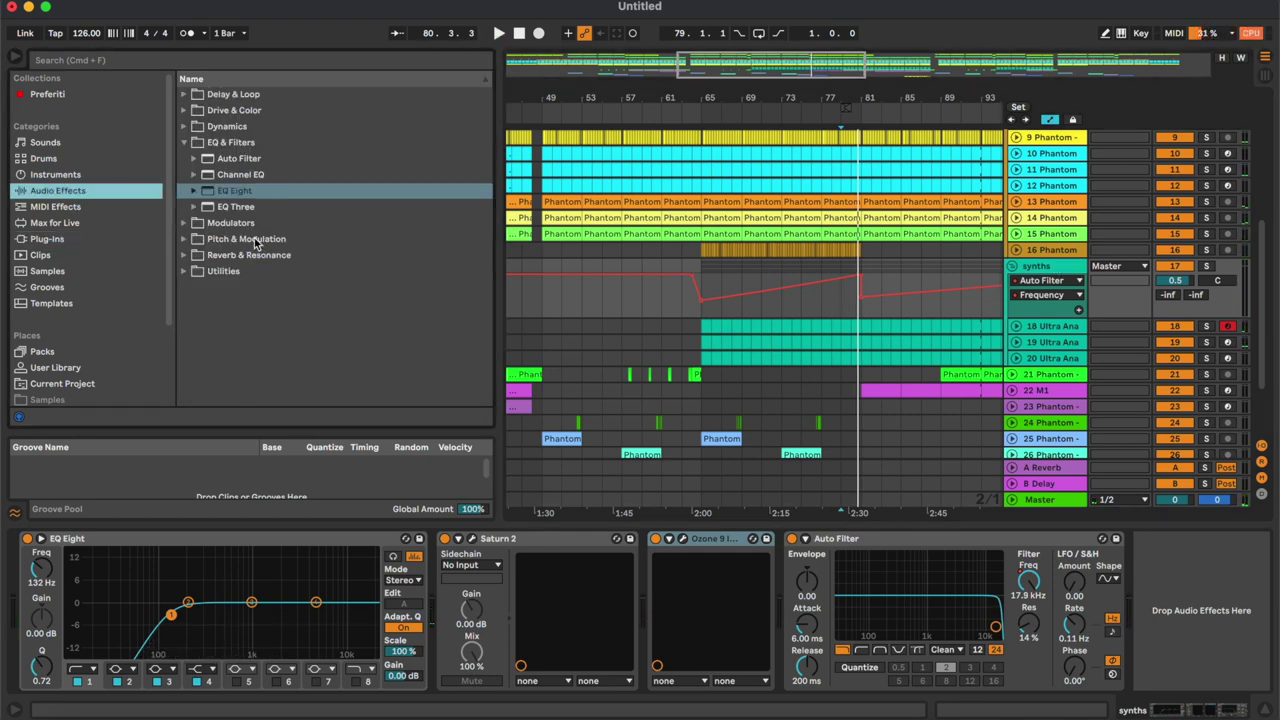
left_click(232, 127)
left_click_drag(228, 210, 768, 580)
left_click(826, 303)
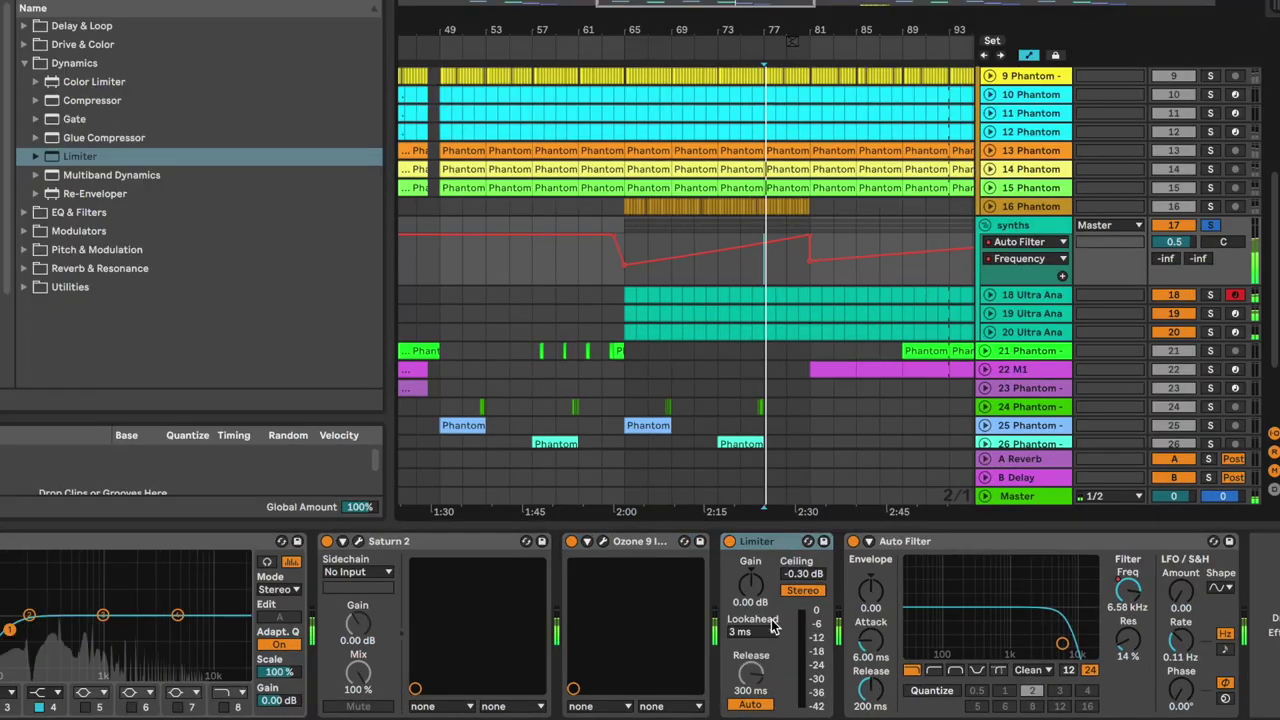
Set the synths group Limiter's gain to 1.5 dB while replaying the section from bar 77.
left_click(761, 604)
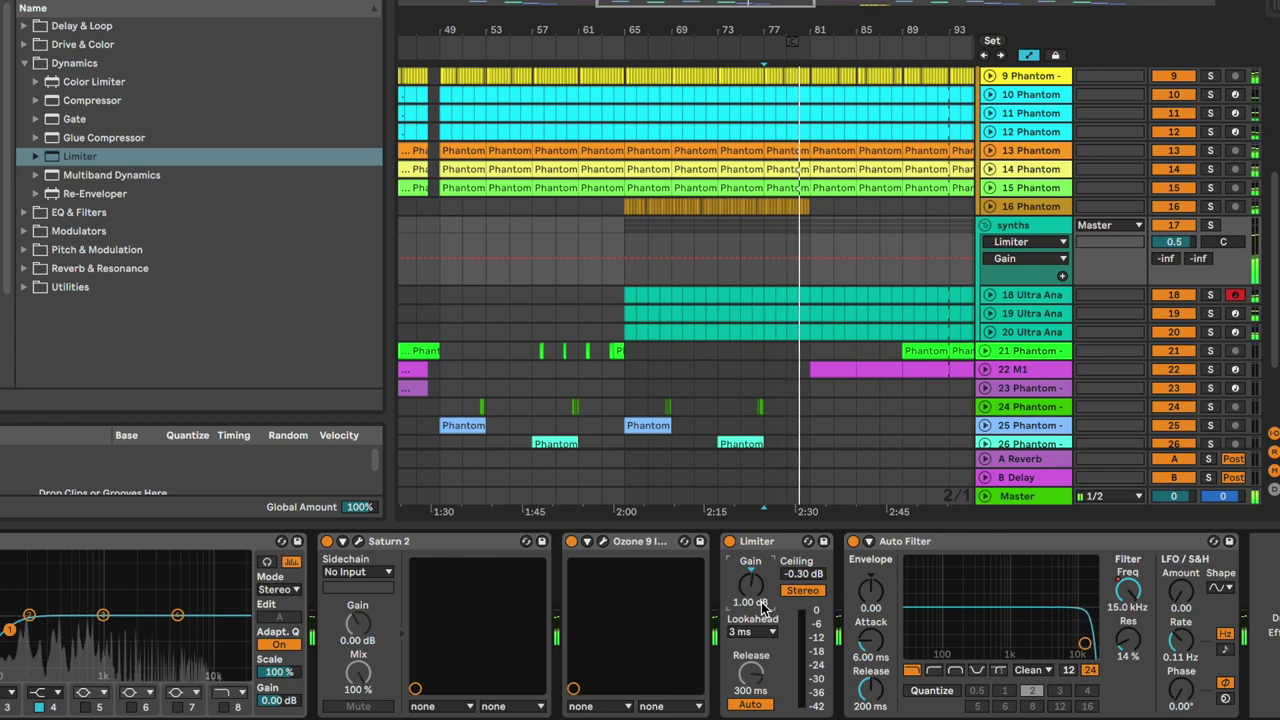
scroll(857, 312, "right", 6)
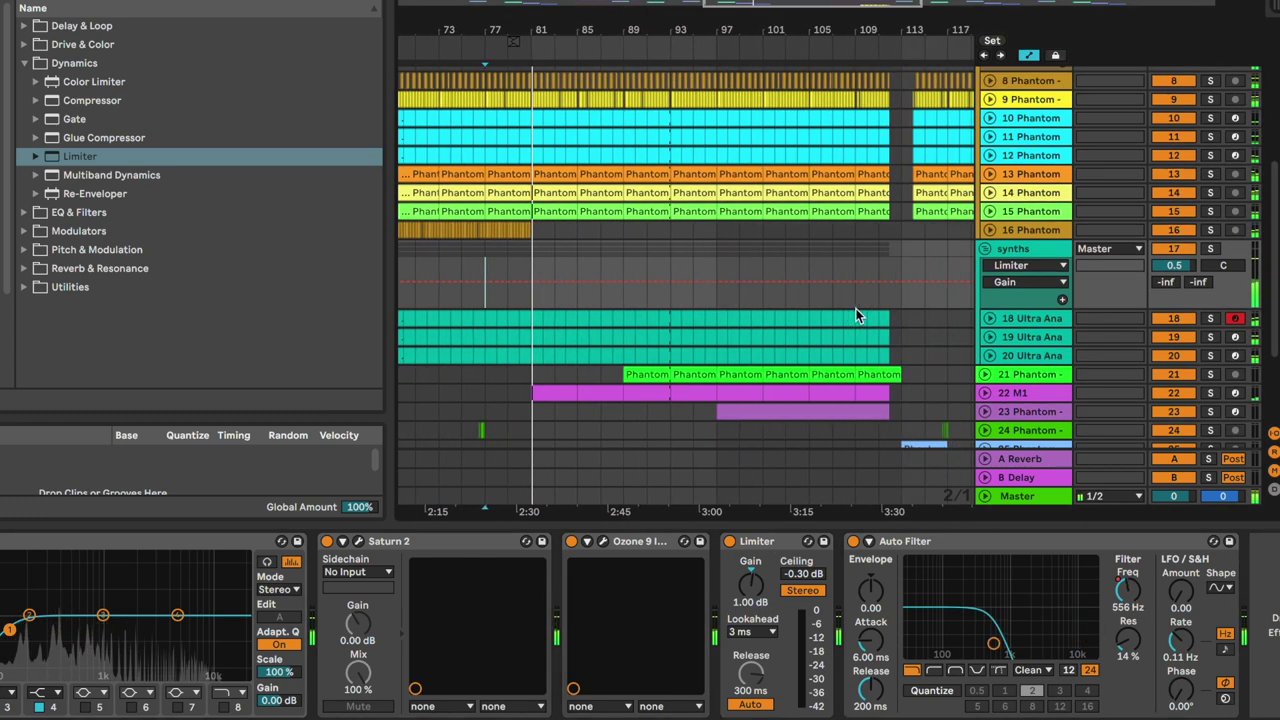
scroll(730, 173, "left", 5)
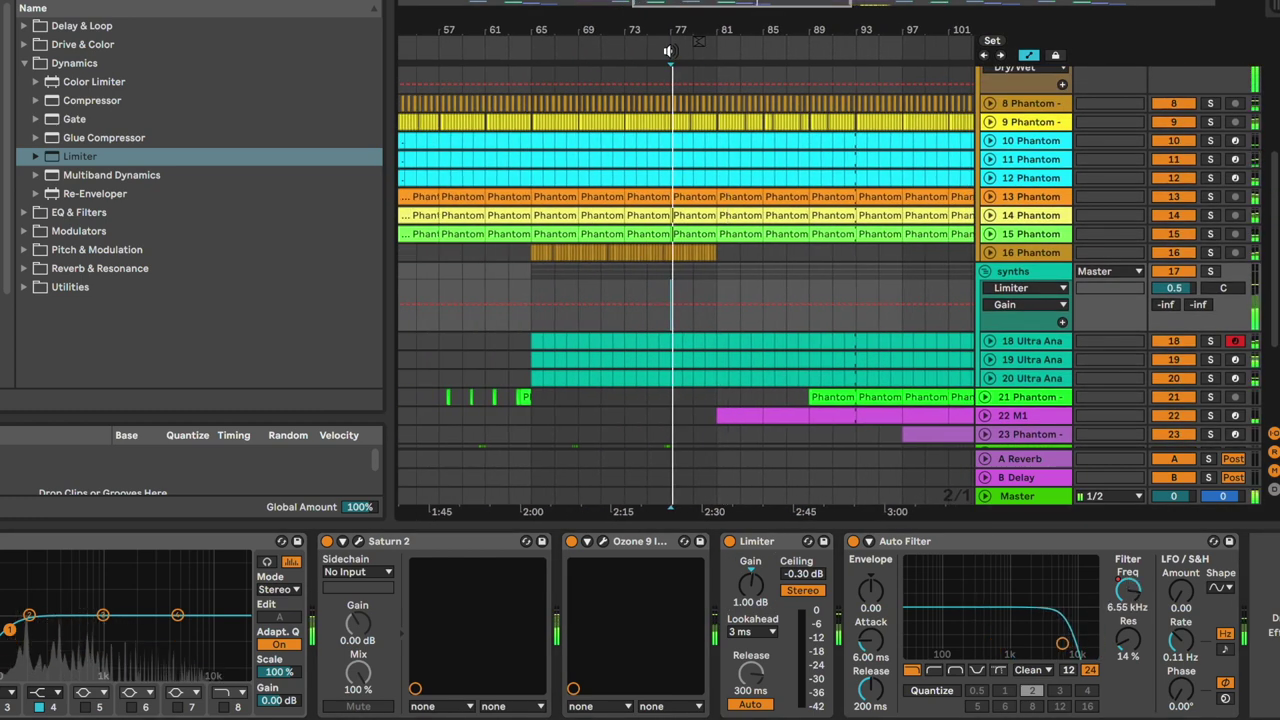
left_click(1028, 289)
left_click(1030, 377)
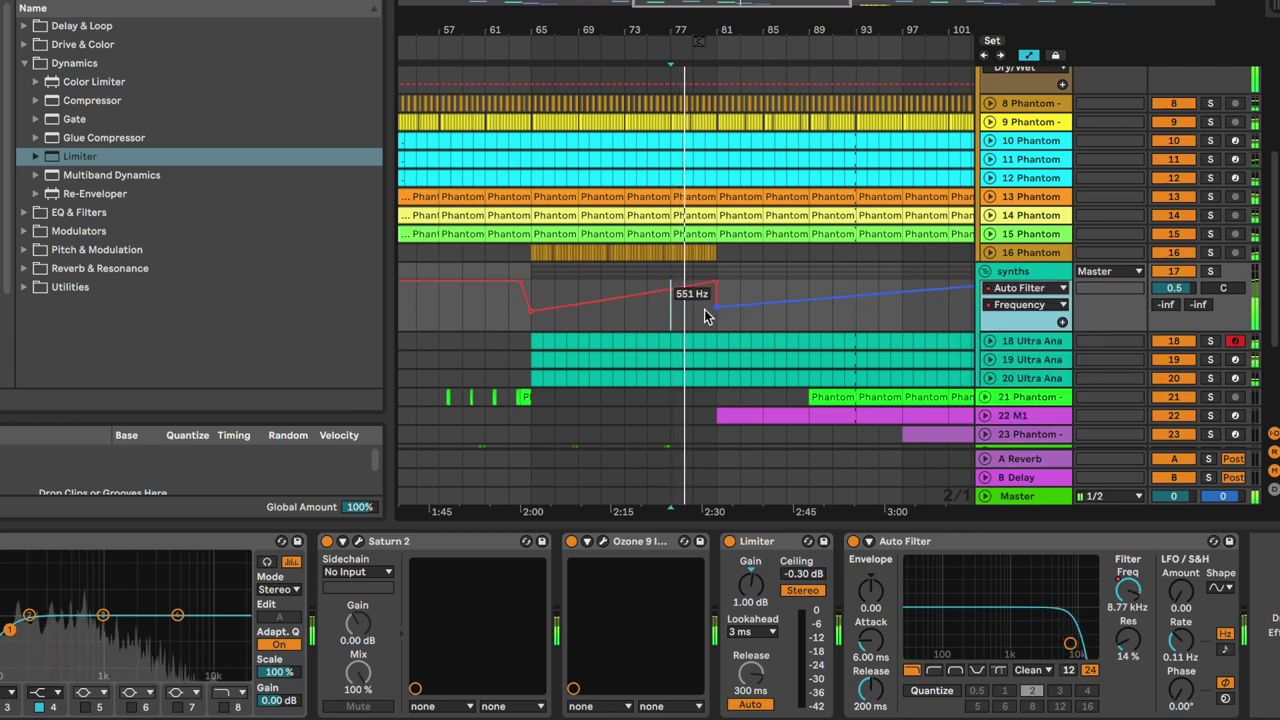
left_click(756, 605)
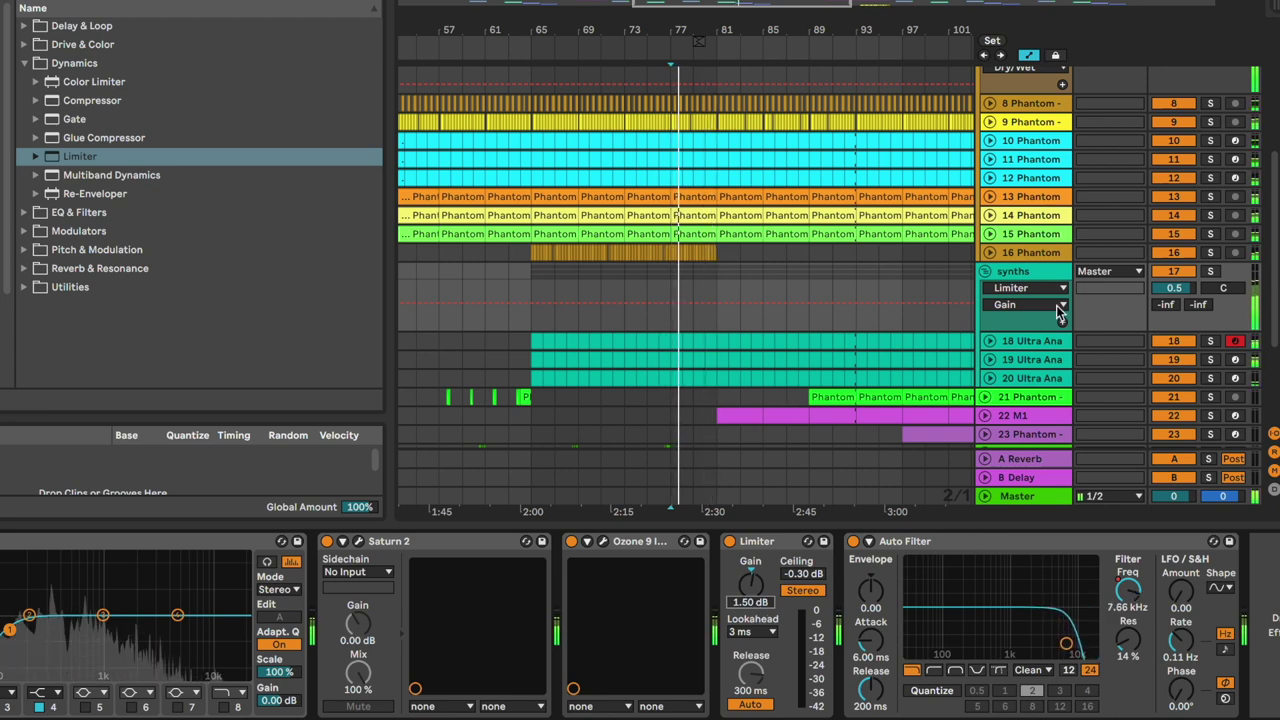
Disarm track 18 and check the master track's devices and automation with playback stopped.
left_click(1235, 341)
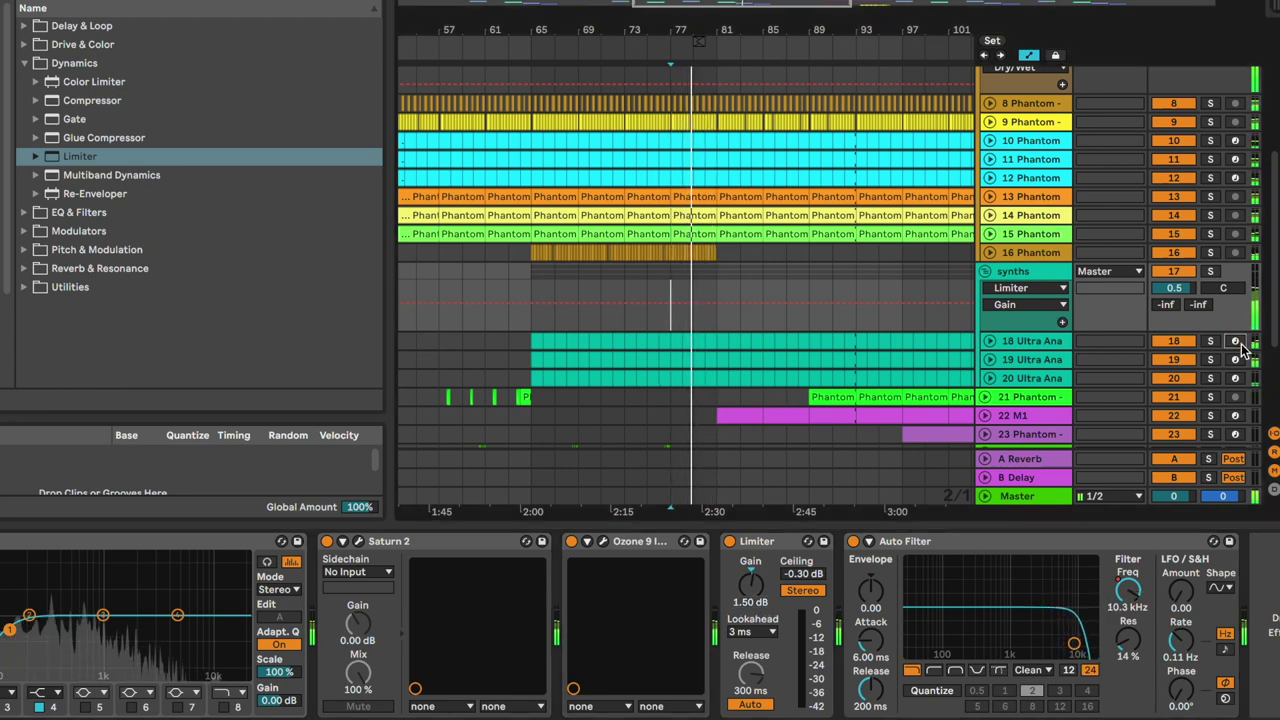
left_click(1036, 495)
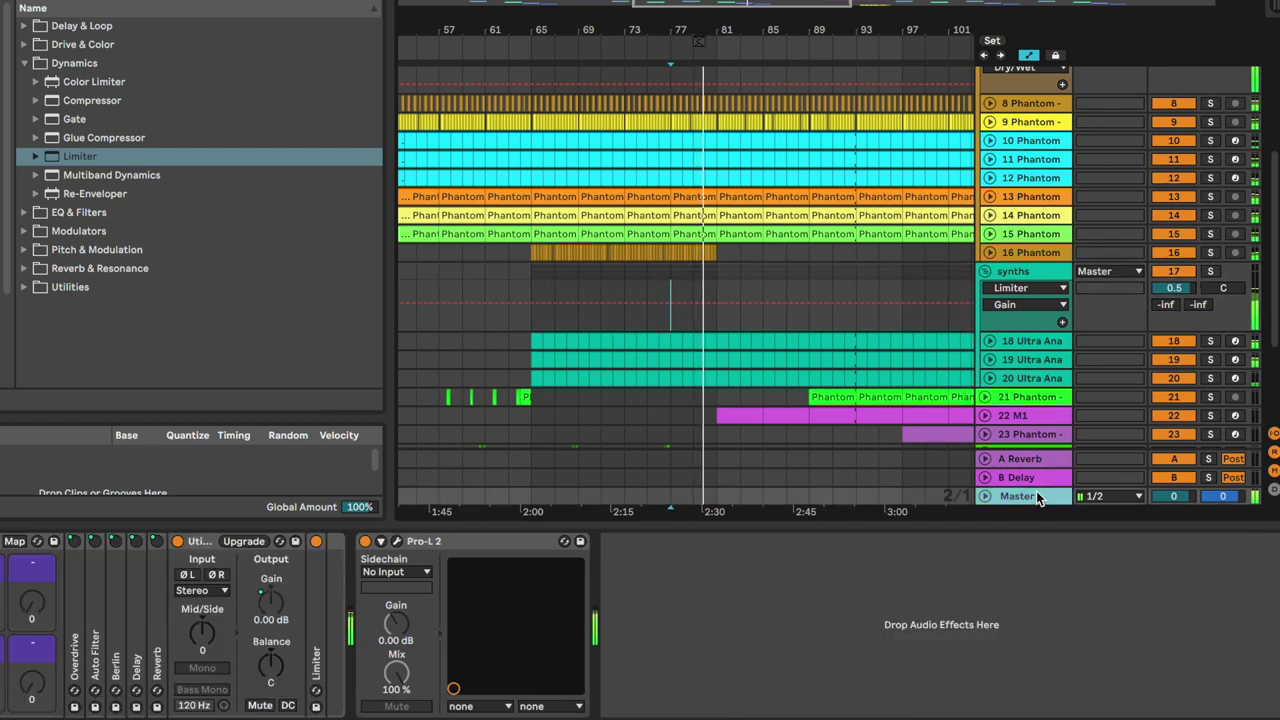
key("space")
left_click(985, 496)
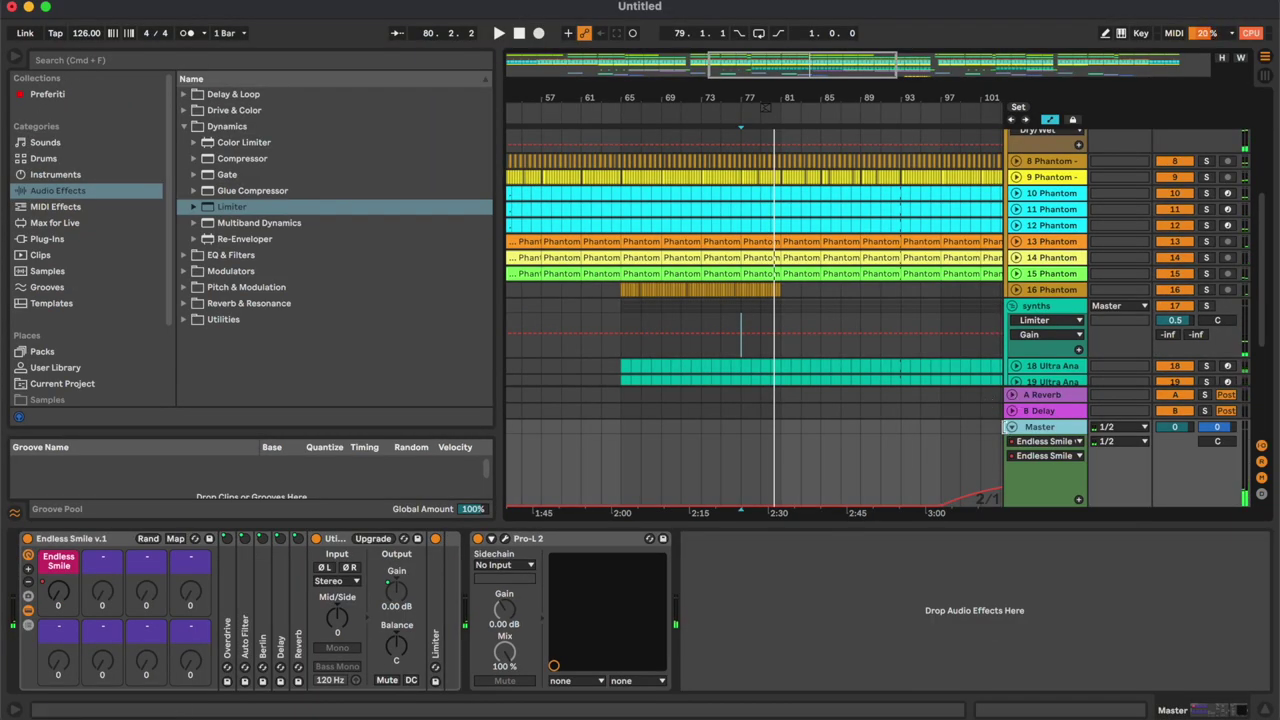
left_click(1011, 427)
Unfold vocal loop track 21, loop its four-bar clip at bar 105, and play it soloed.
scroll(1012, 400, "down", 3)
scroll(1012, 400, "right", 4)
double_click(1062, 318)
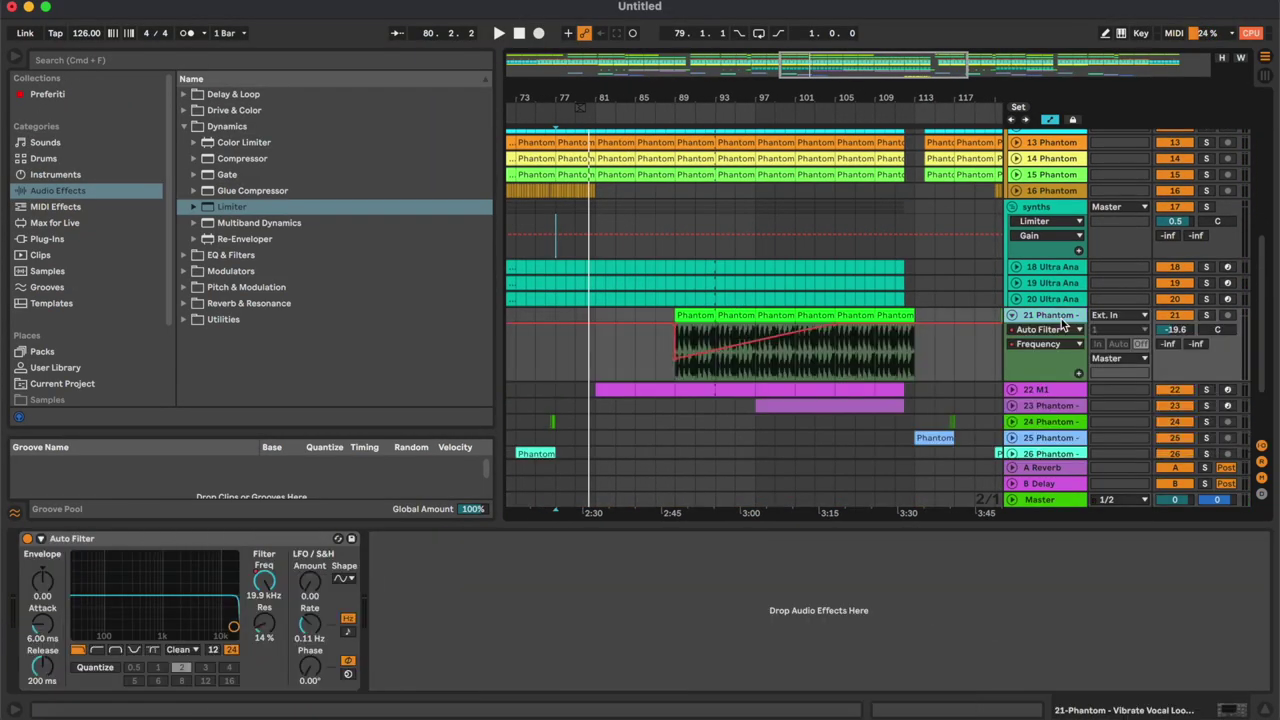
left_click(865, 316)
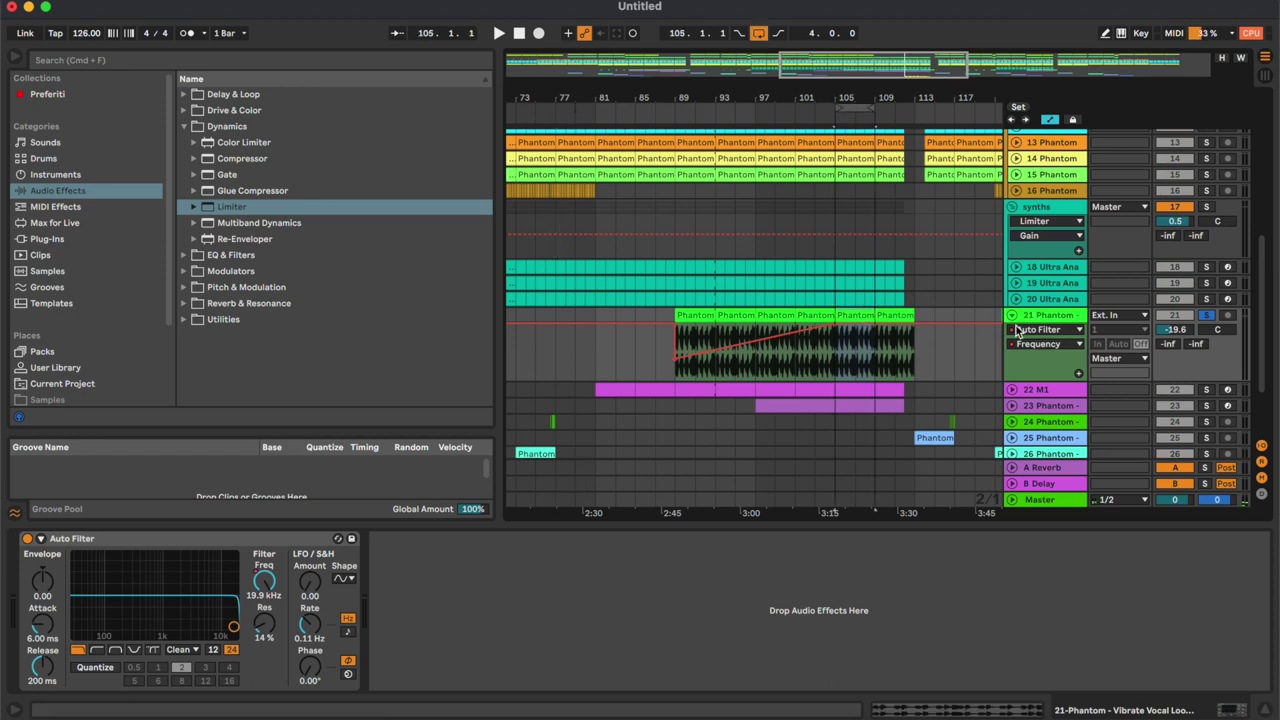
key("space")
Insert FabFilter Pro-Q 3 on track 21 and add a 24 dB/oct low cut at about 83 Hz.
left_click(47, 238)
left_click(218, 120)
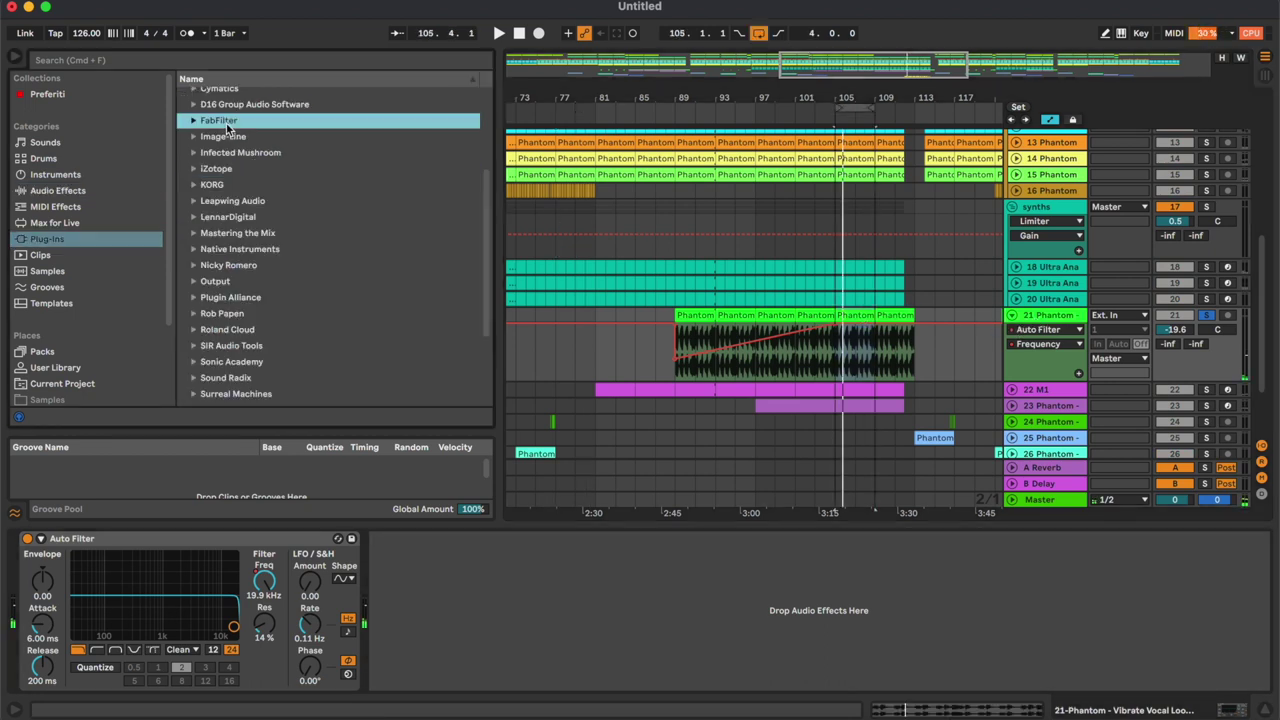
double_click(262, 248)
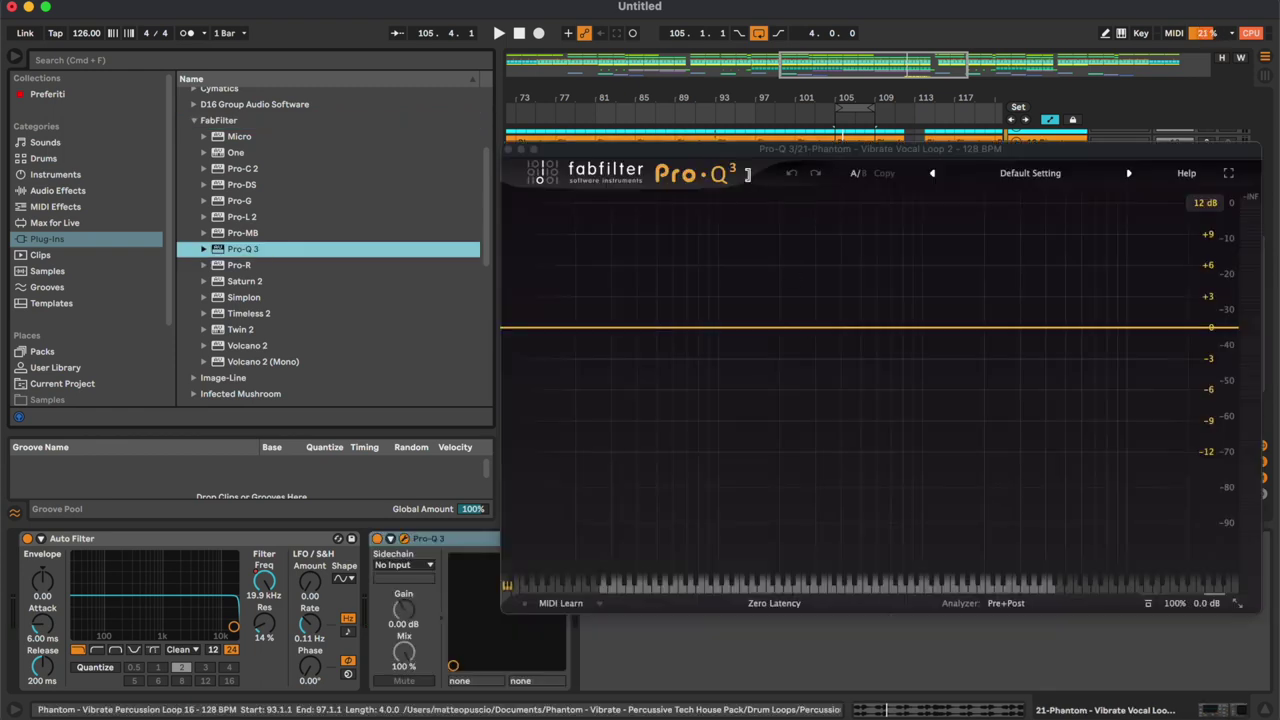
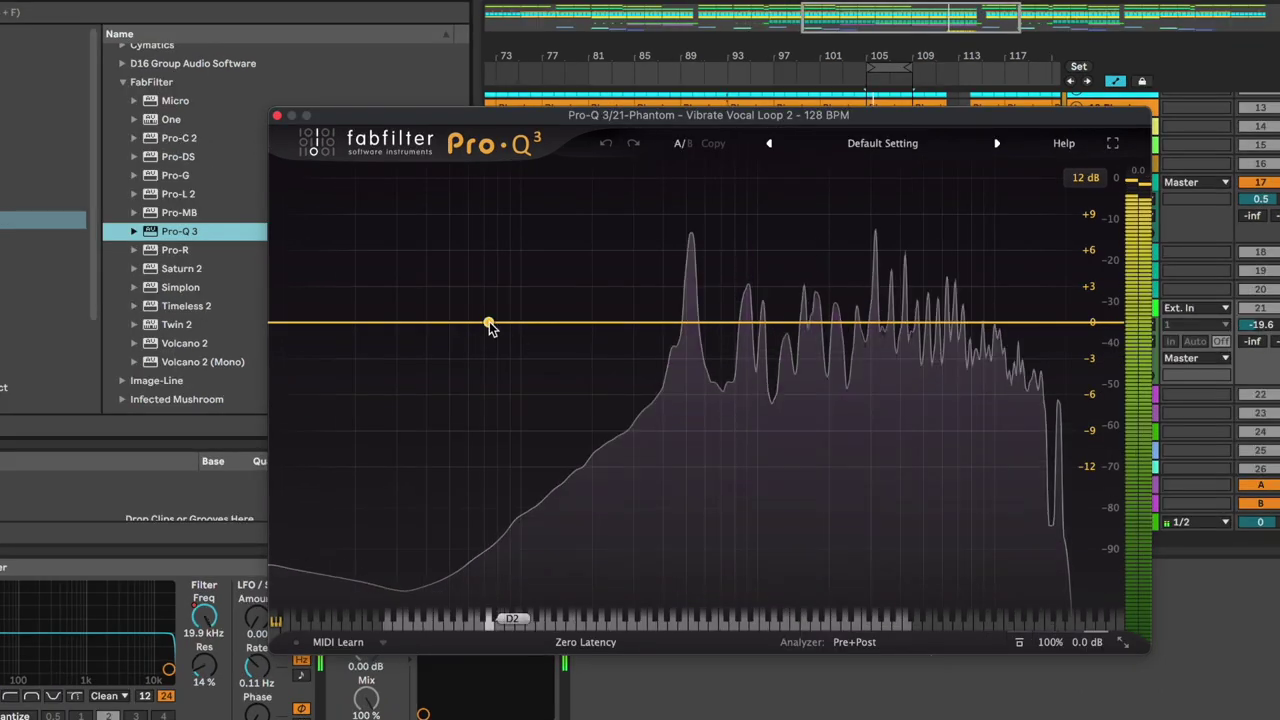
left_click_drag(317, 326, 501, 318)
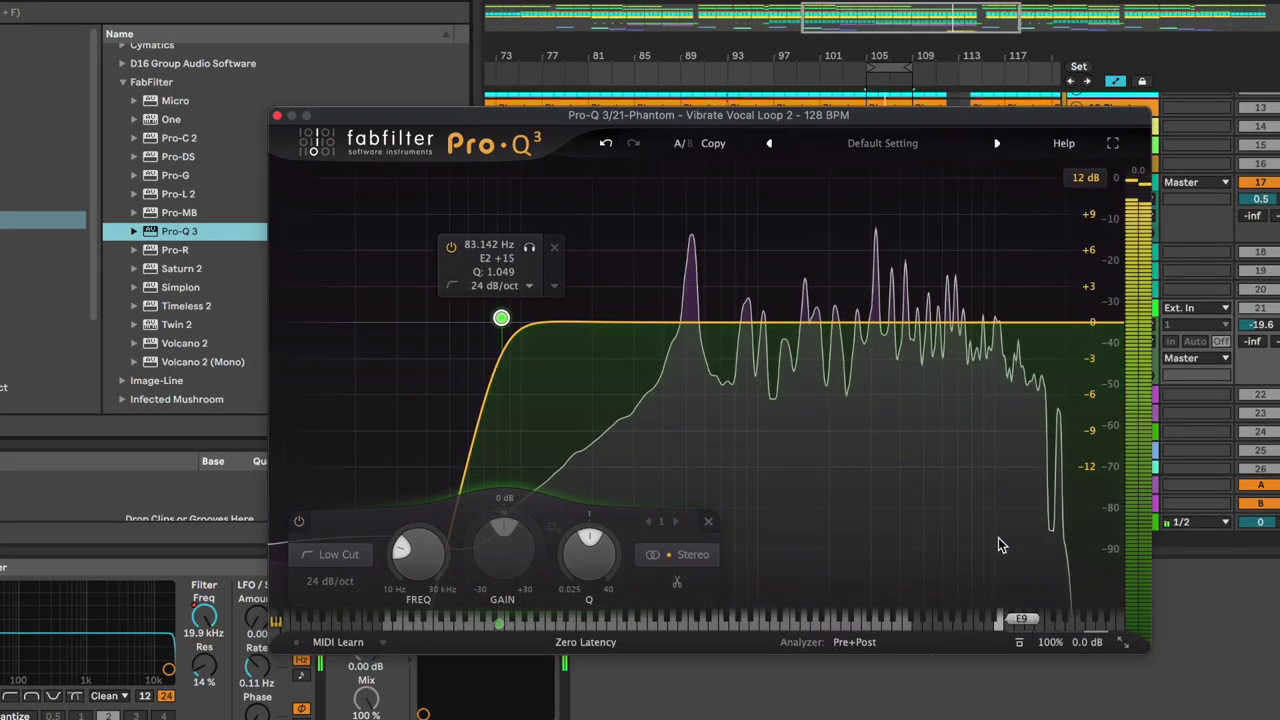
Add a narrow bell band at the G7 peak in Pro-Q 3 and make it dynamic with about 6 dB of reduction.
left_click(998, 545)
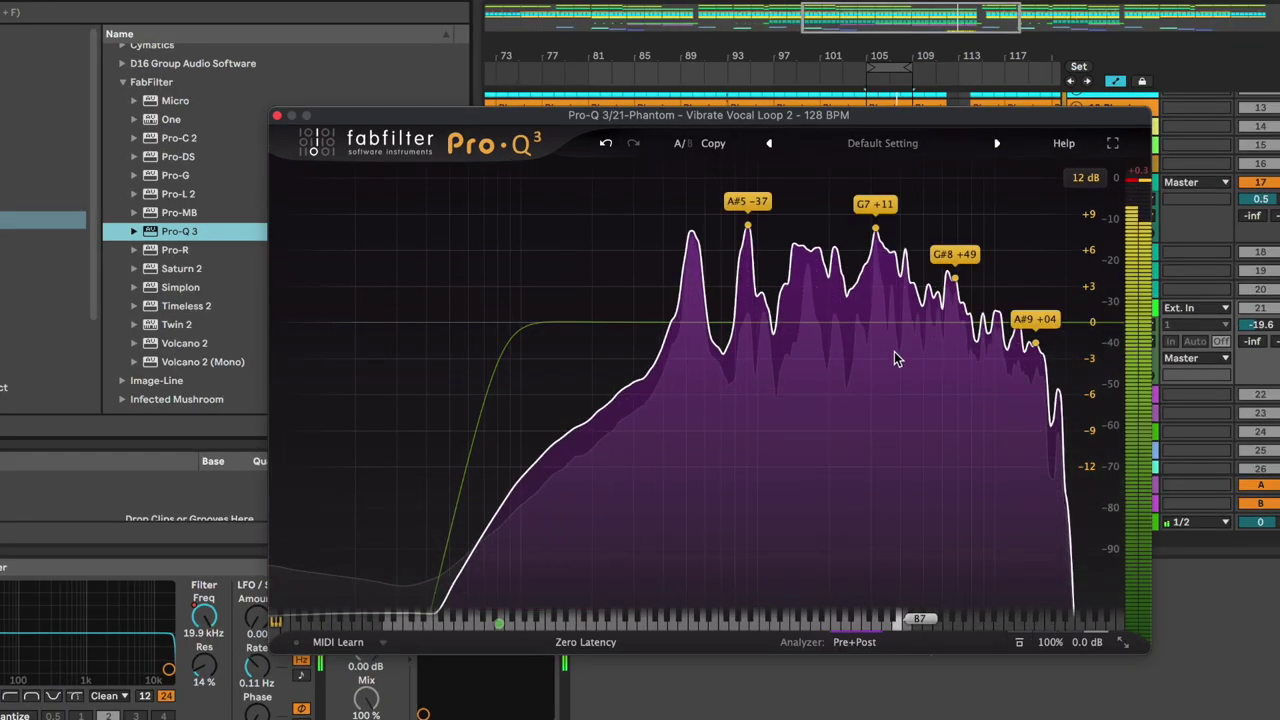
left_click(875, 324)
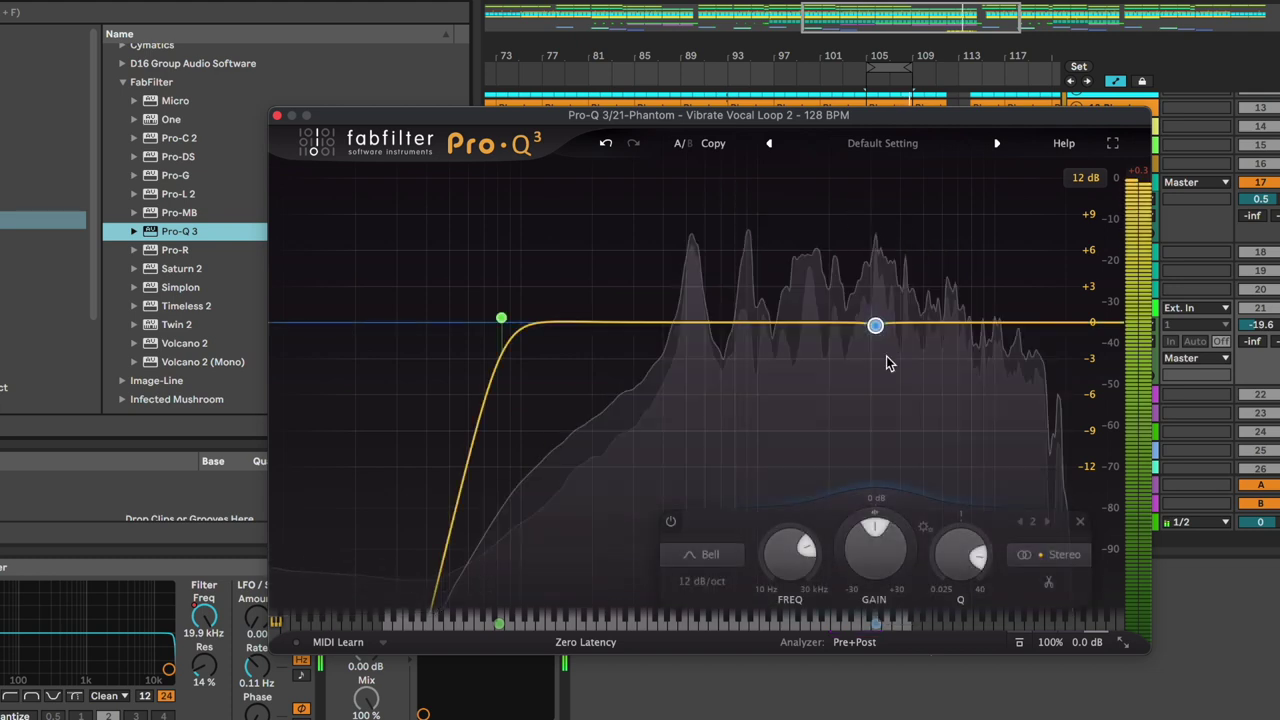
right_click(875, 325)
left_click(933, 387)
left_click_drag(876, 330, 878, 398)
left_click(959, 469)
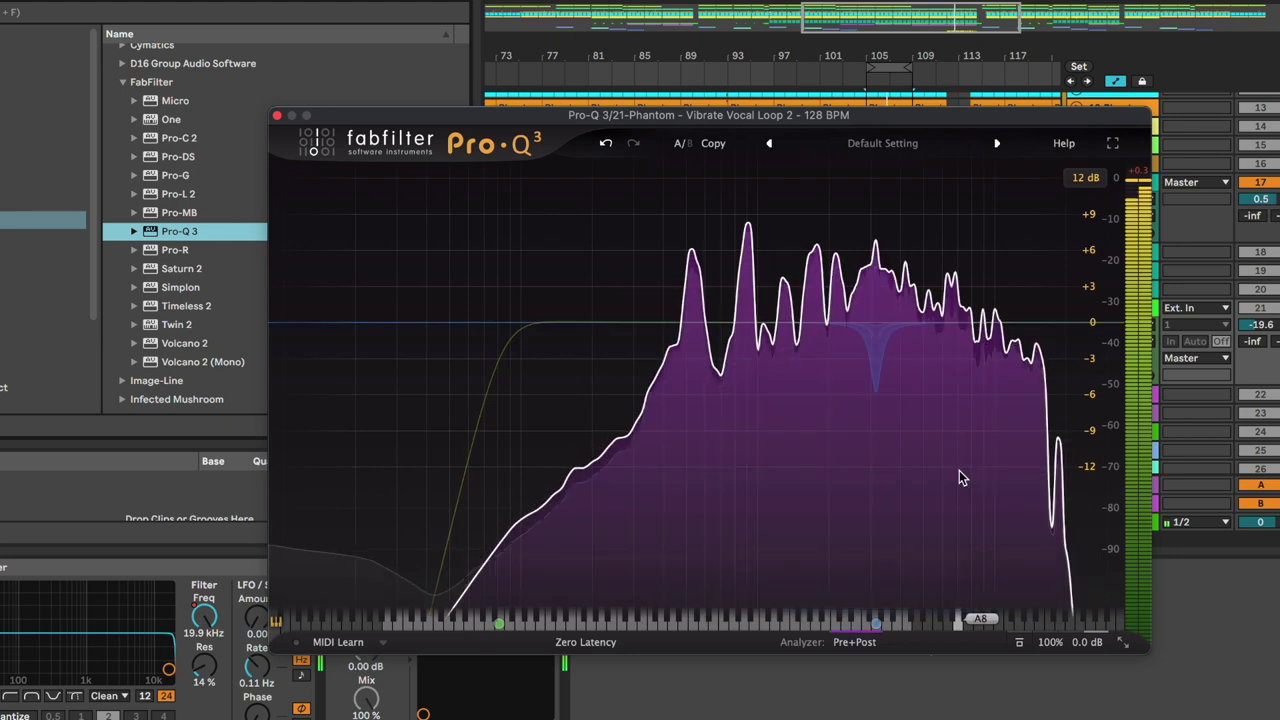
Add a bell cut of about -0.9 dB at the A#5 peak near 913 Hz and make it dynamic.
mouse_move(725, 231)
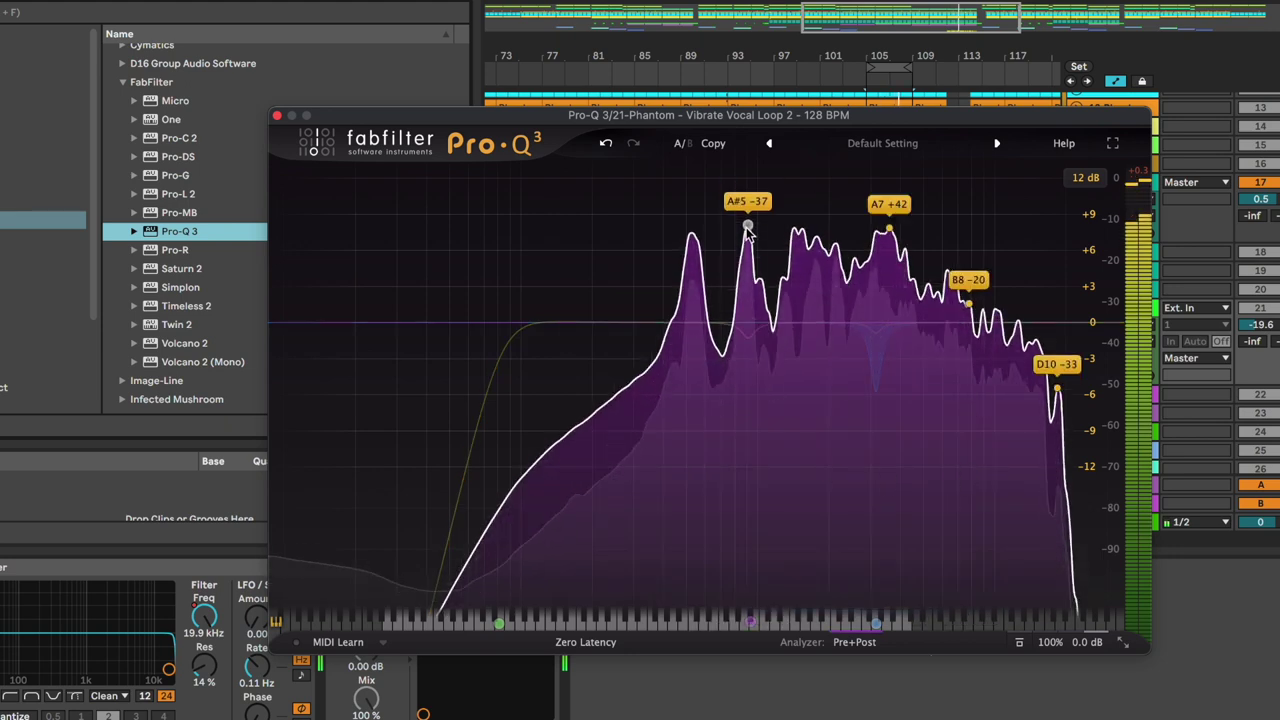
left_click(748, 230)
right_click(748, 332)
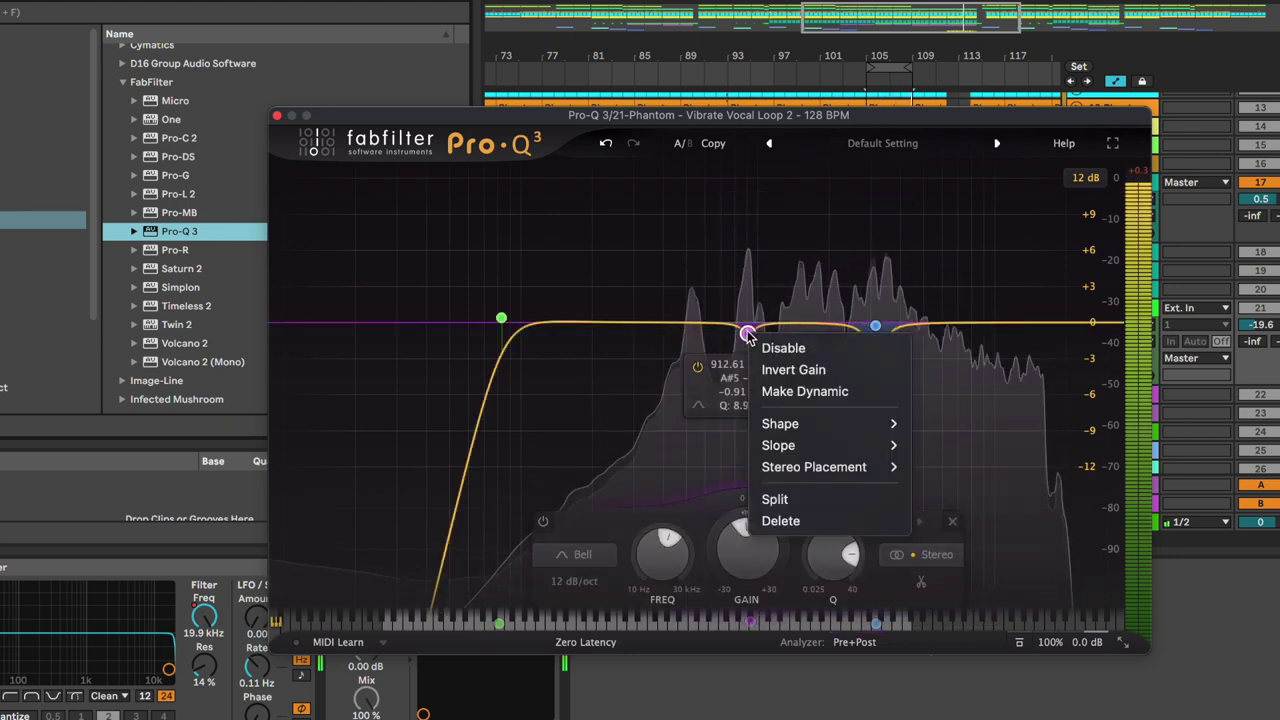
left_click(804, 391)
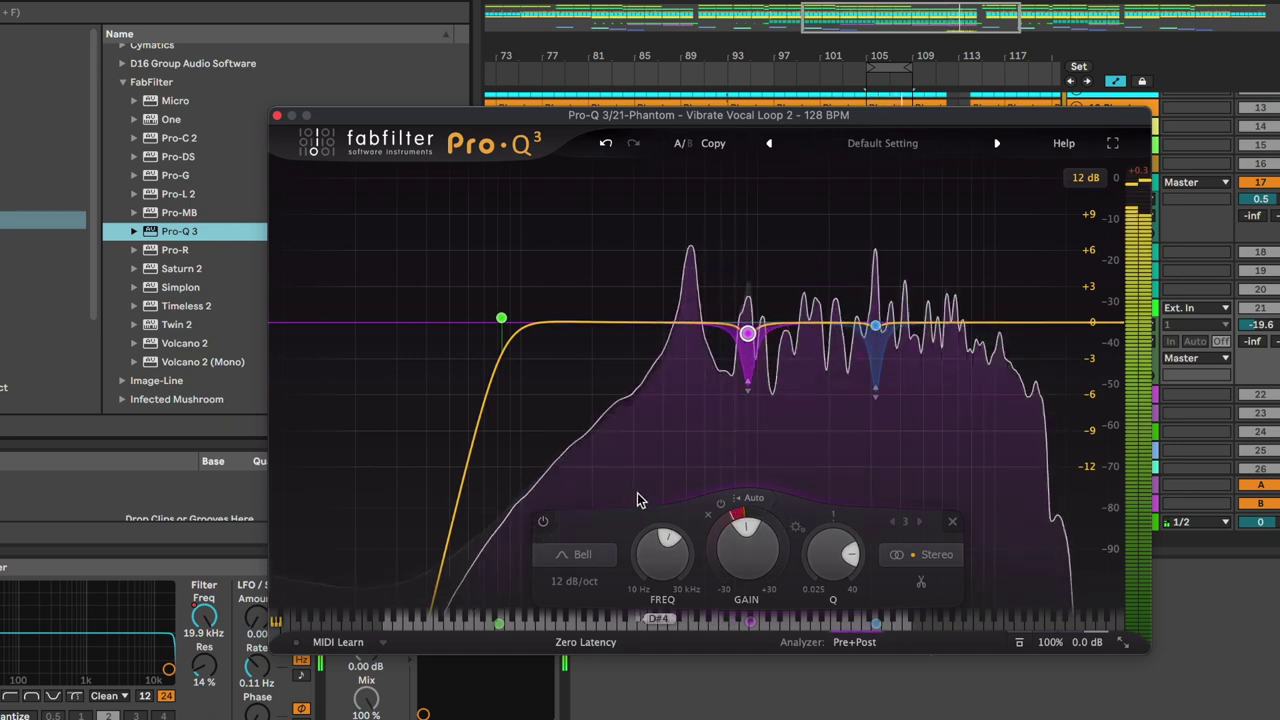
Add a narrow bell band with a slight cut at the vocal's lowest prominent peak and make it dynamic.
mouse_move(679, 248)
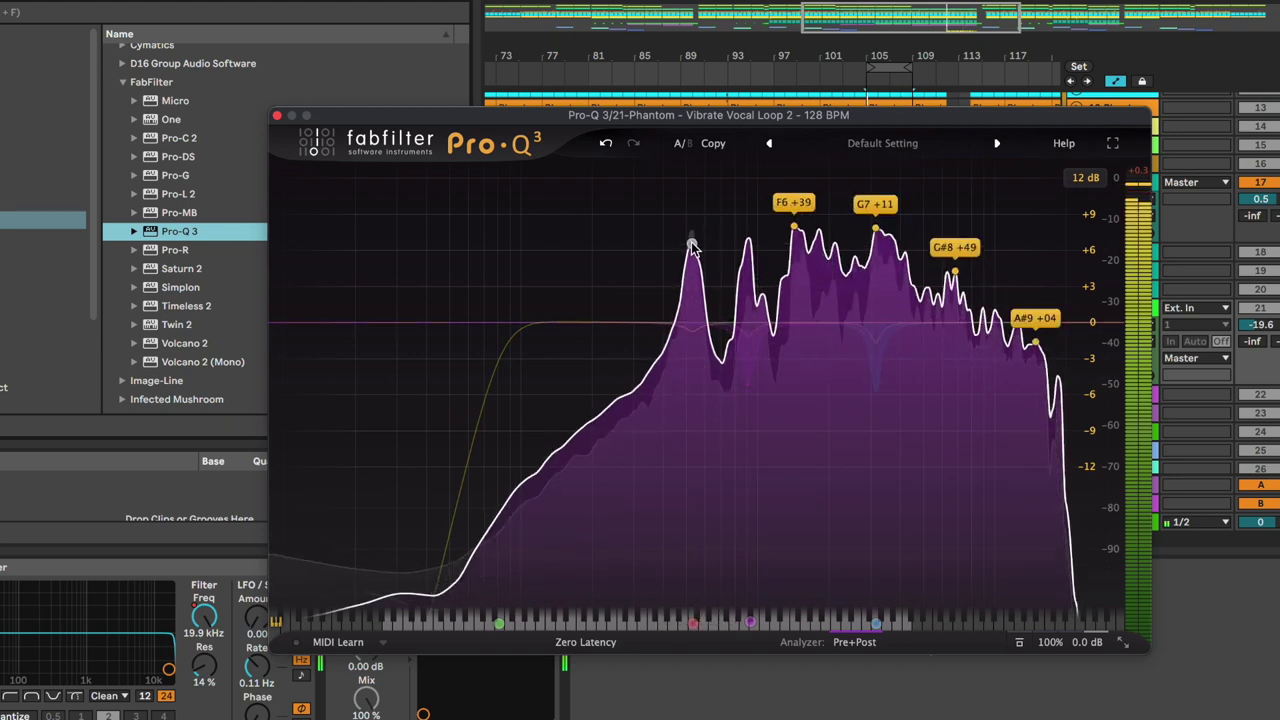
left_click_drag(692, 244, 691, 327)
right_click(691, 327)
left_click(730, 388)
Add a high shelf of about +1.6 dB at about 6.3 kHz and steepen it by raising its Q.
left_click_drag(1049, 323, 995, 313)
left_click_drag(997, 552, 1003, 506)
left_click_drag(993, 318, 970, 313)
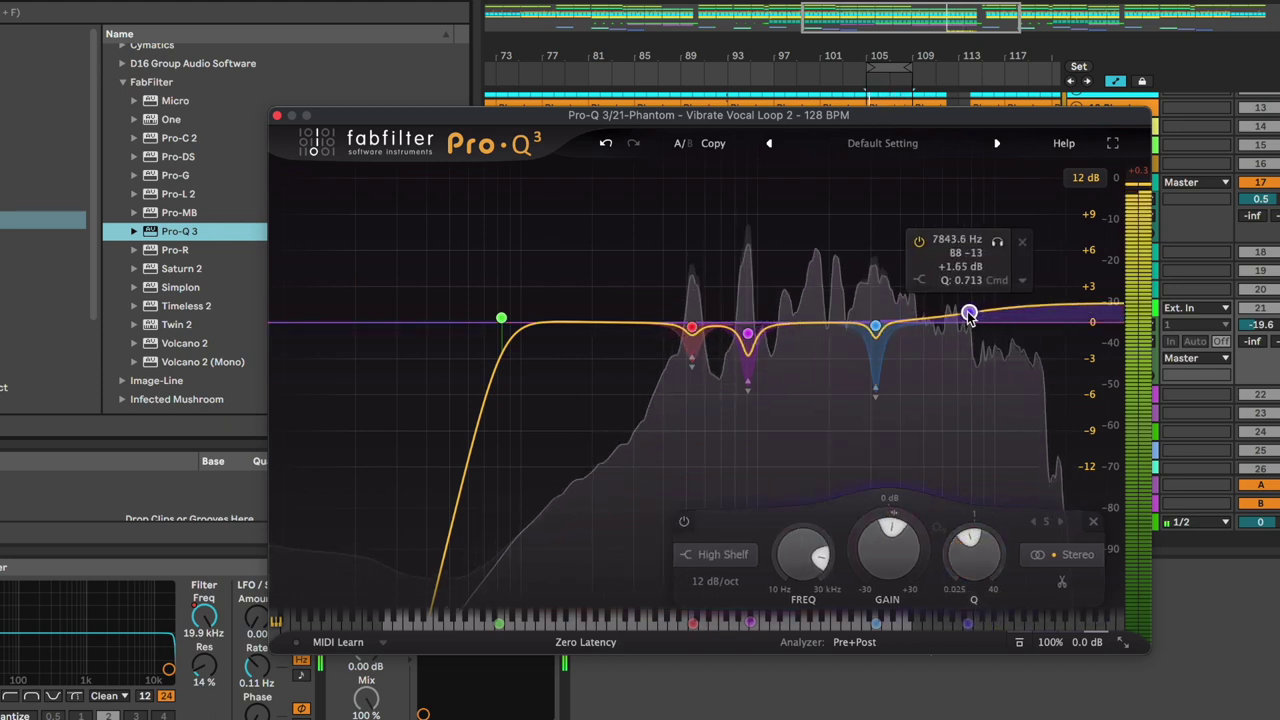
scroll(990, 533, "up", 3)
left_click_drag(989, 529, 994, 522)
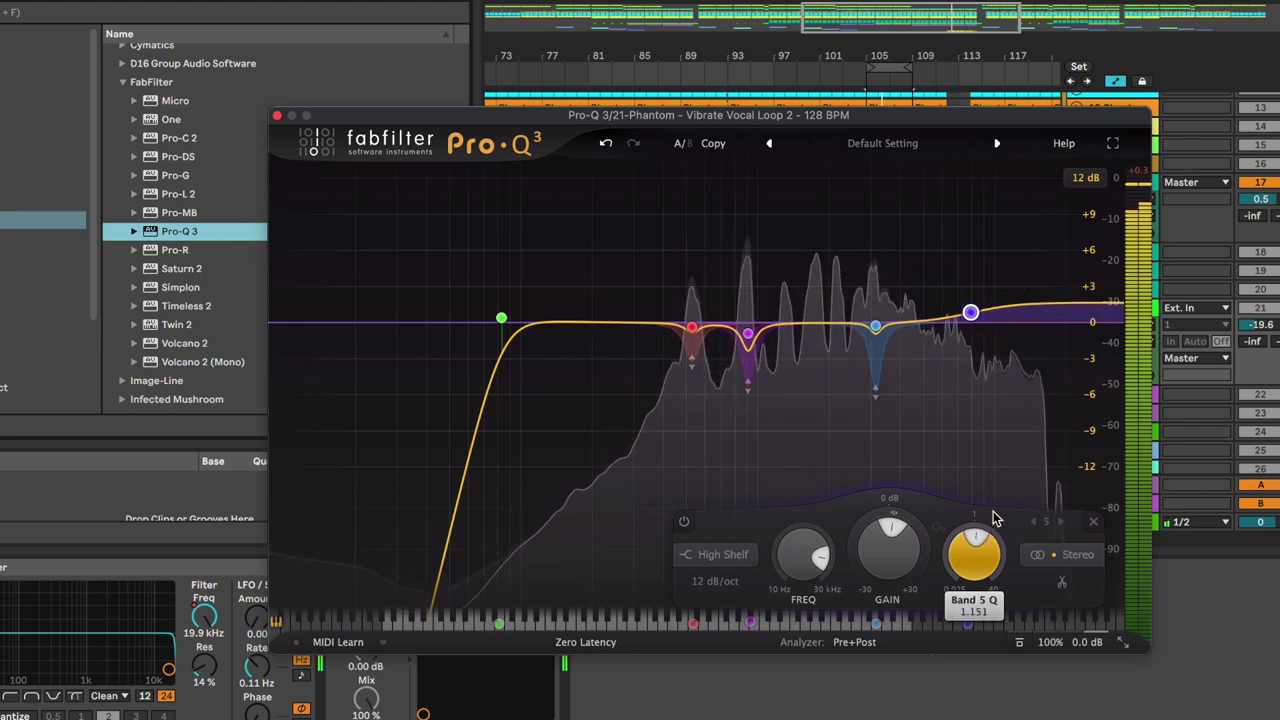
mouse_move(971, 313)
left_mouse_down()
mouse_move(940, 318)
mouse_move(957, 302)
mouse_move(949, 313)
left_mouse_up()
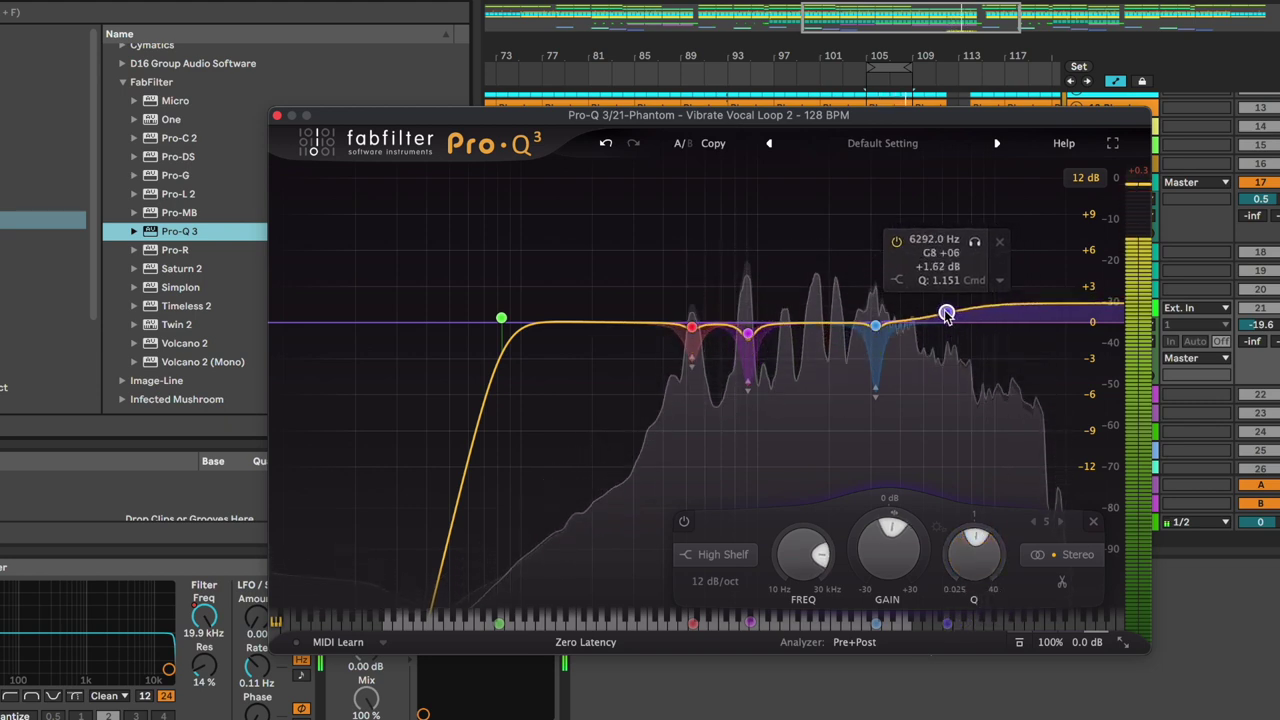
scroll(968, 537, "up", 7)
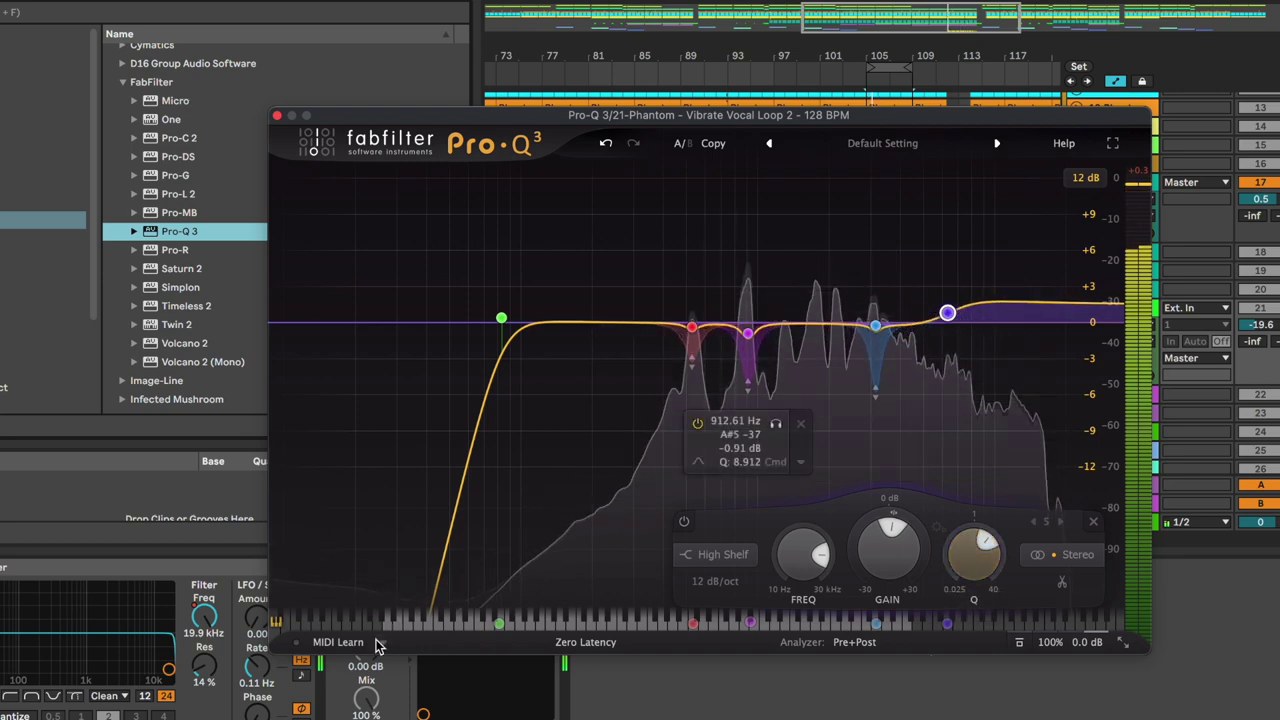
Close the vocal EQ, compare the loop with Pro-Q 3 bypassed and active, and set track 21's volume to -15.6 dB.
left_click_drag(486, 116, 538, 99)
left_click(329, 101)
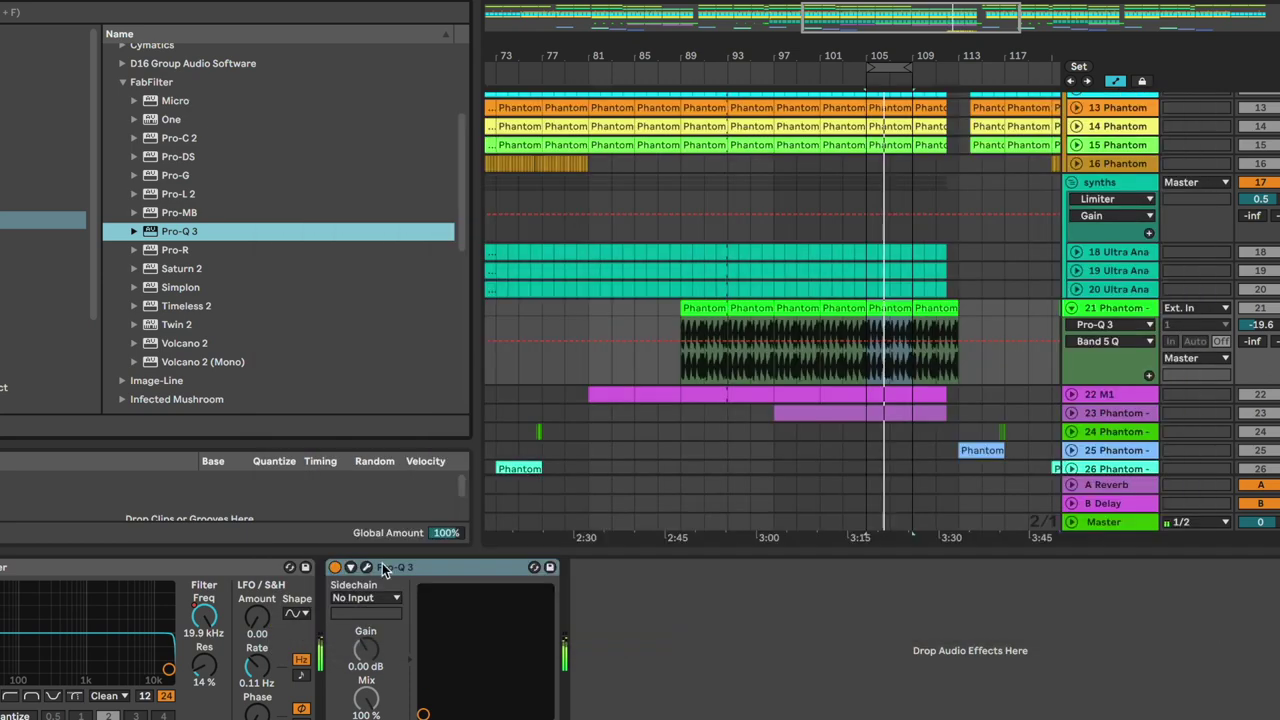
left_click(336, 568)
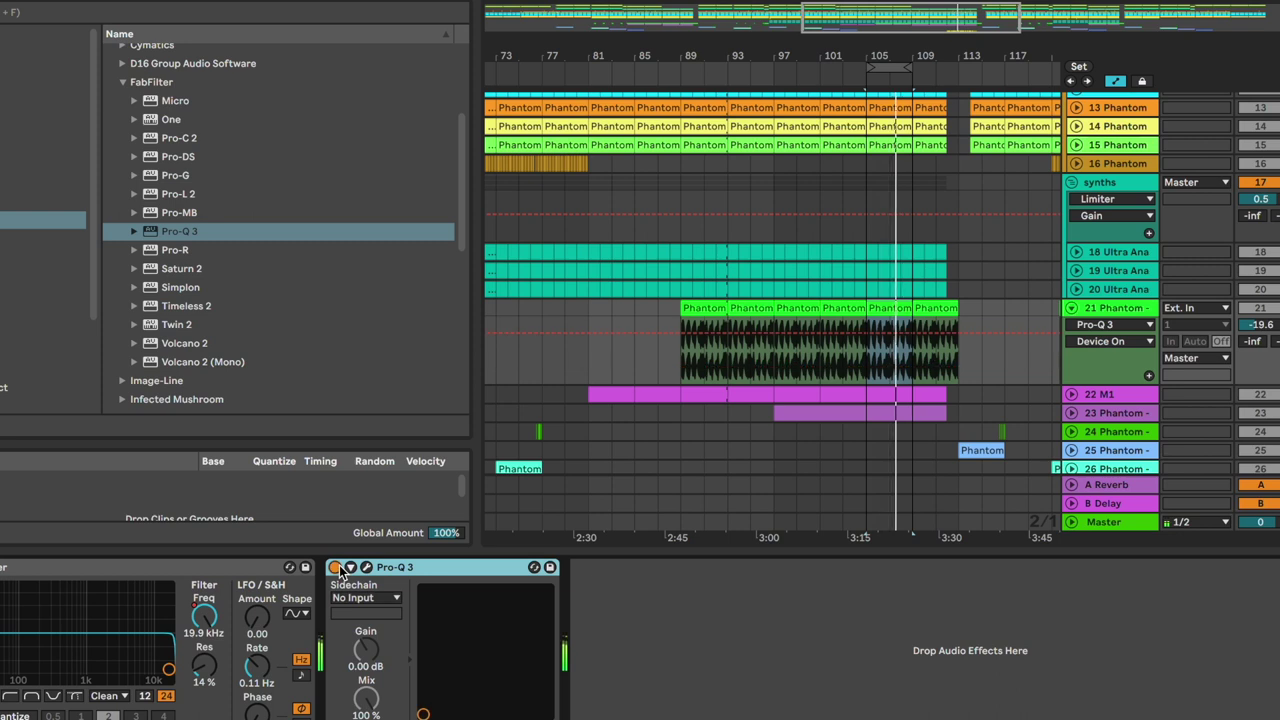
left_click(1265, 325)
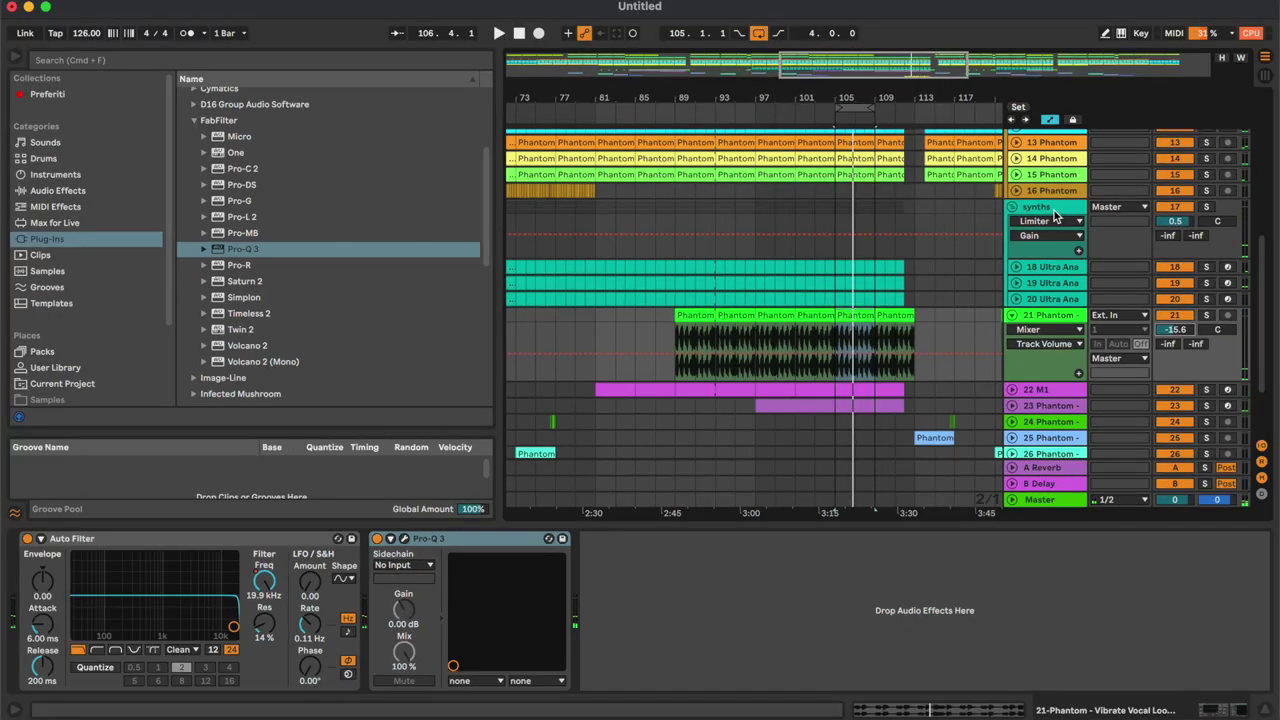
Insert Pro-Q 3 on the synths group between the Limiter and Auto Filter.
left_click(1055, 213)
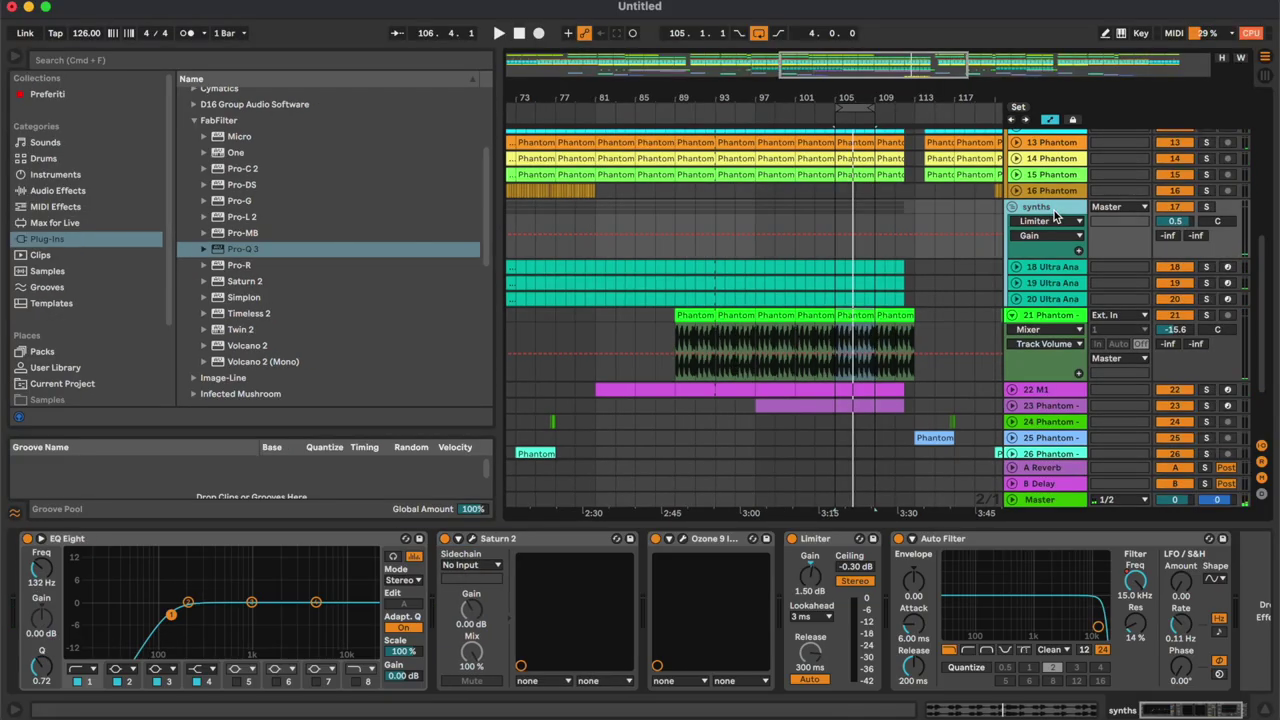
left_click(1048, 318)
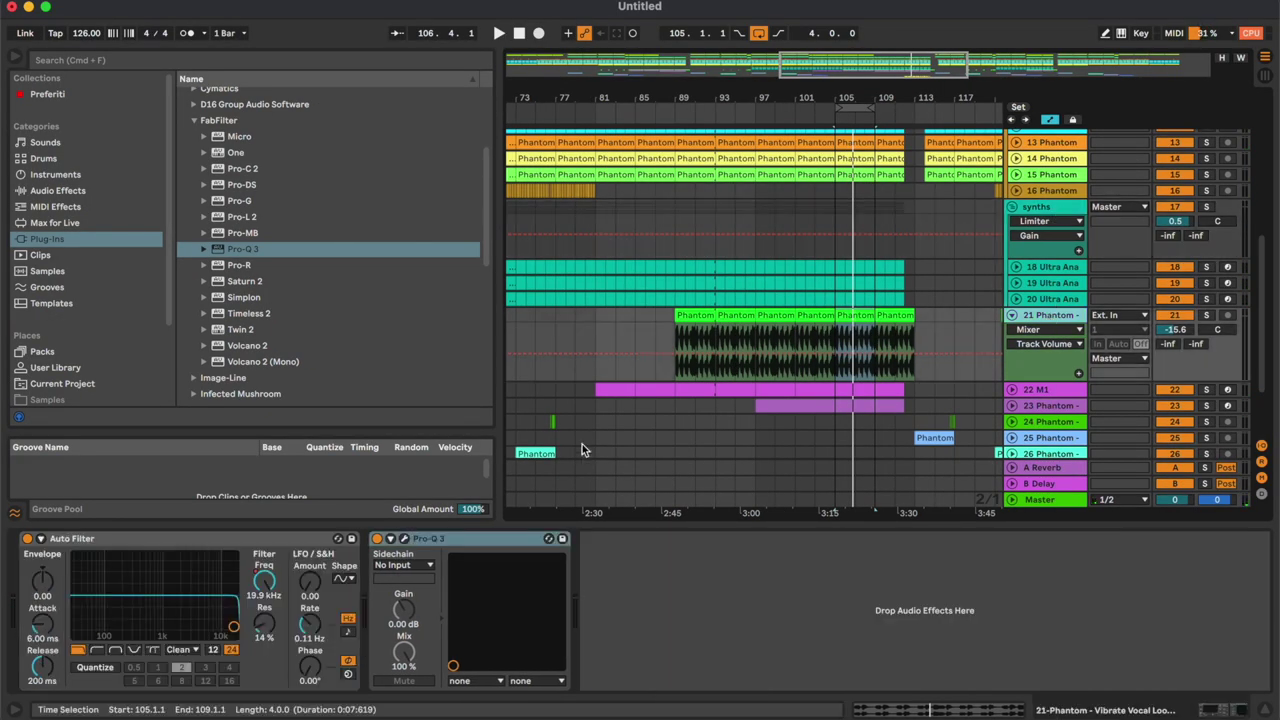
left_click(1058, 212)
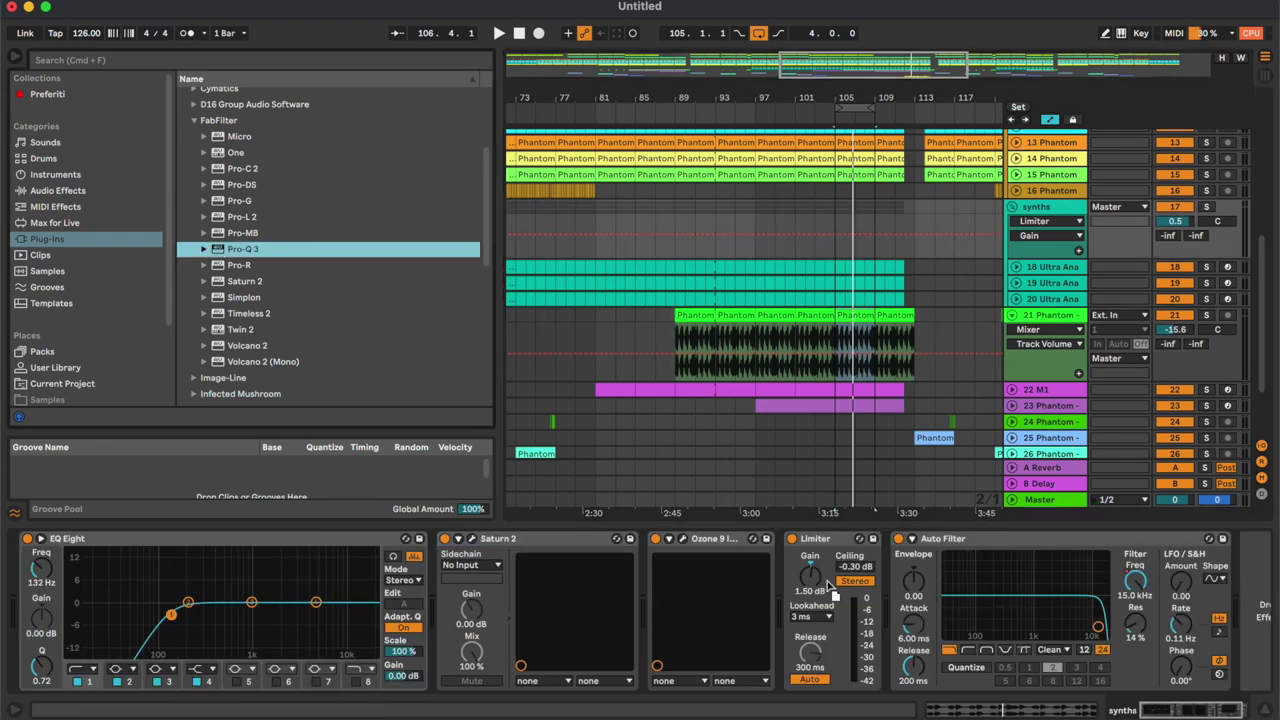
left_click_drag(887, 652, 888, 652)
left_click_drag(800, 160, 808, 390)
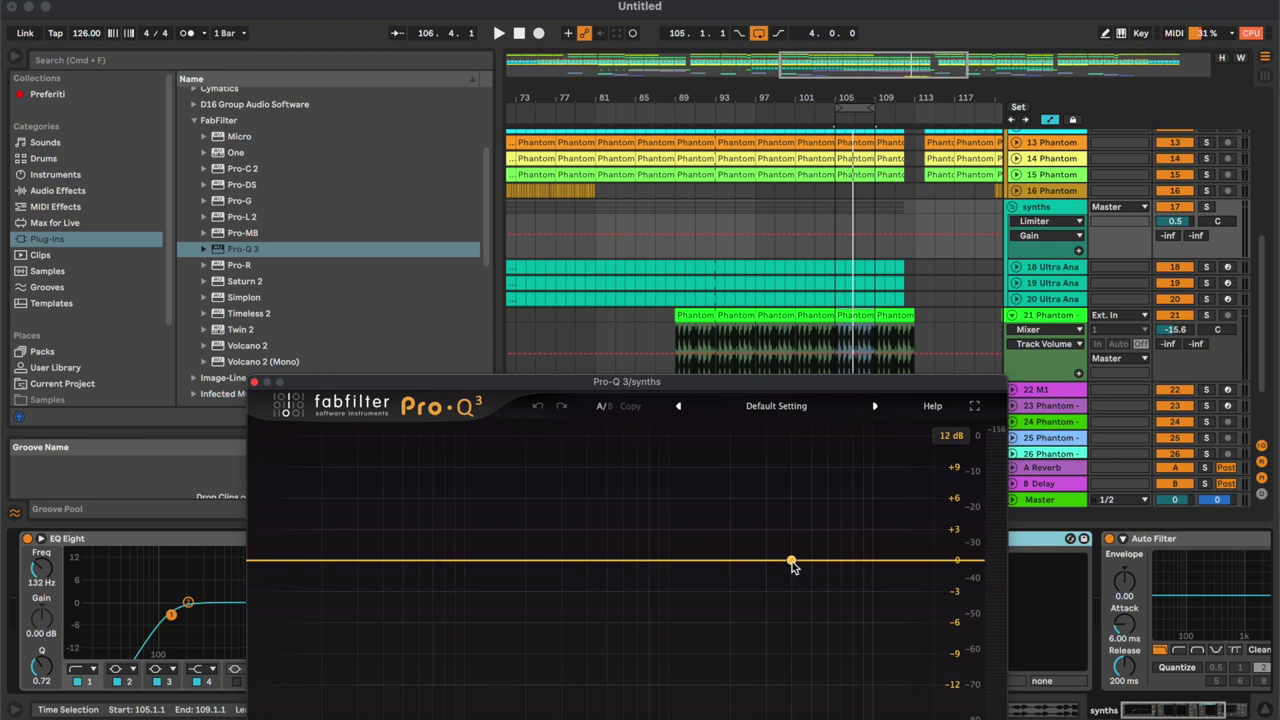
Add a bell cut of about -0.25 dB near 3.7 kHz in the synths Pro-Q 3 and make it dynamic.
left_click_drag(802, 565, 784, 563)
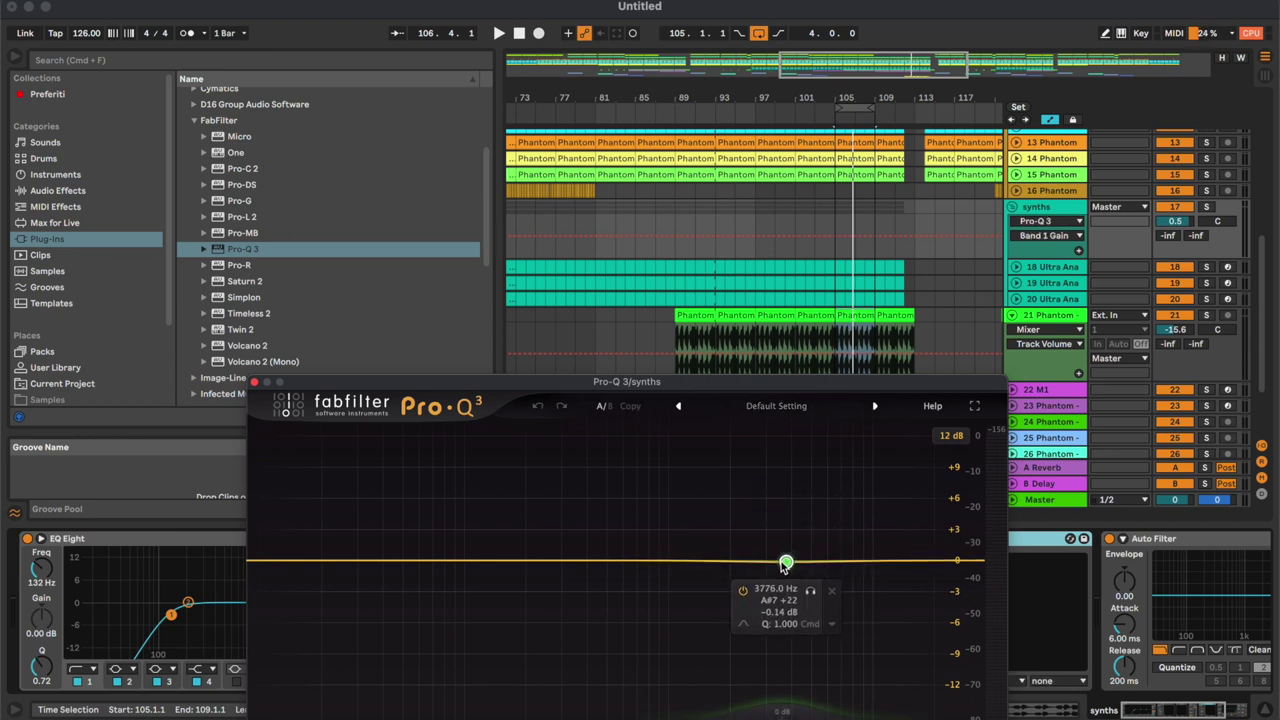
right_click(784, 563)
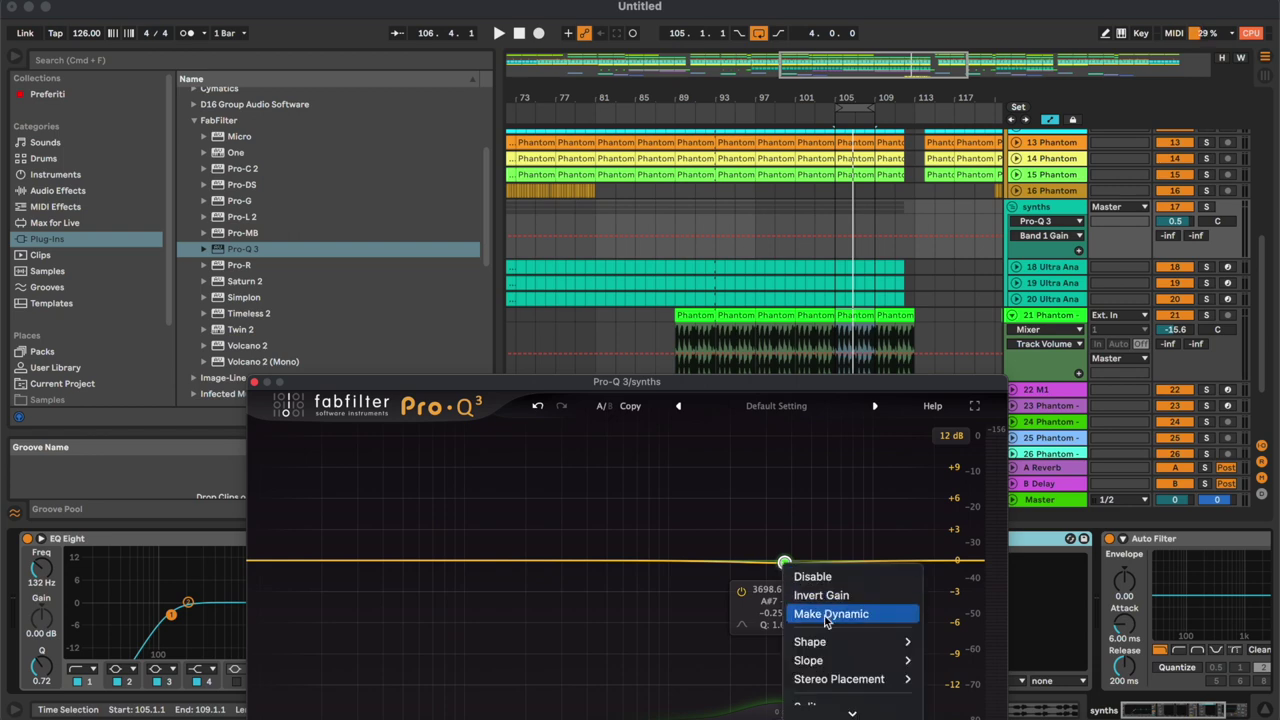
left_click(835, 608)
Play vocal loop track 21 soloed and open its Pro-Q 3 to examine its frequency range.
left_click(1045, 318)
key("space")
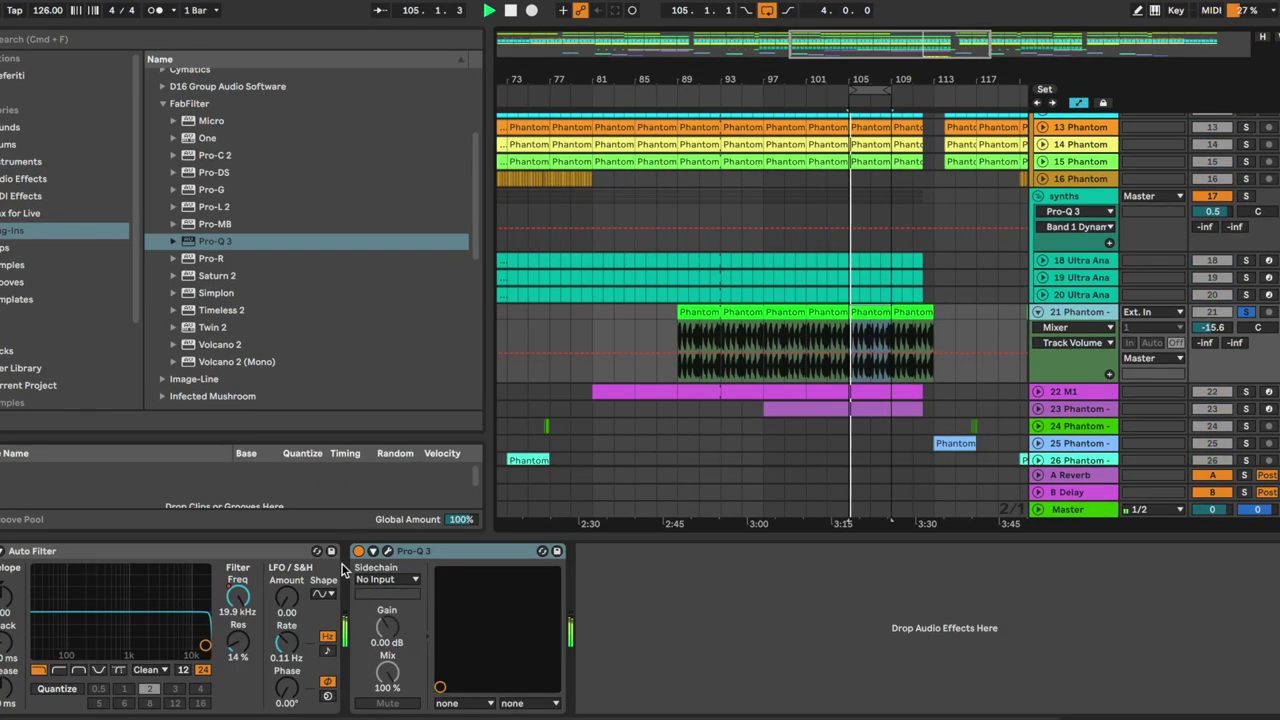
left_click(388, 551)
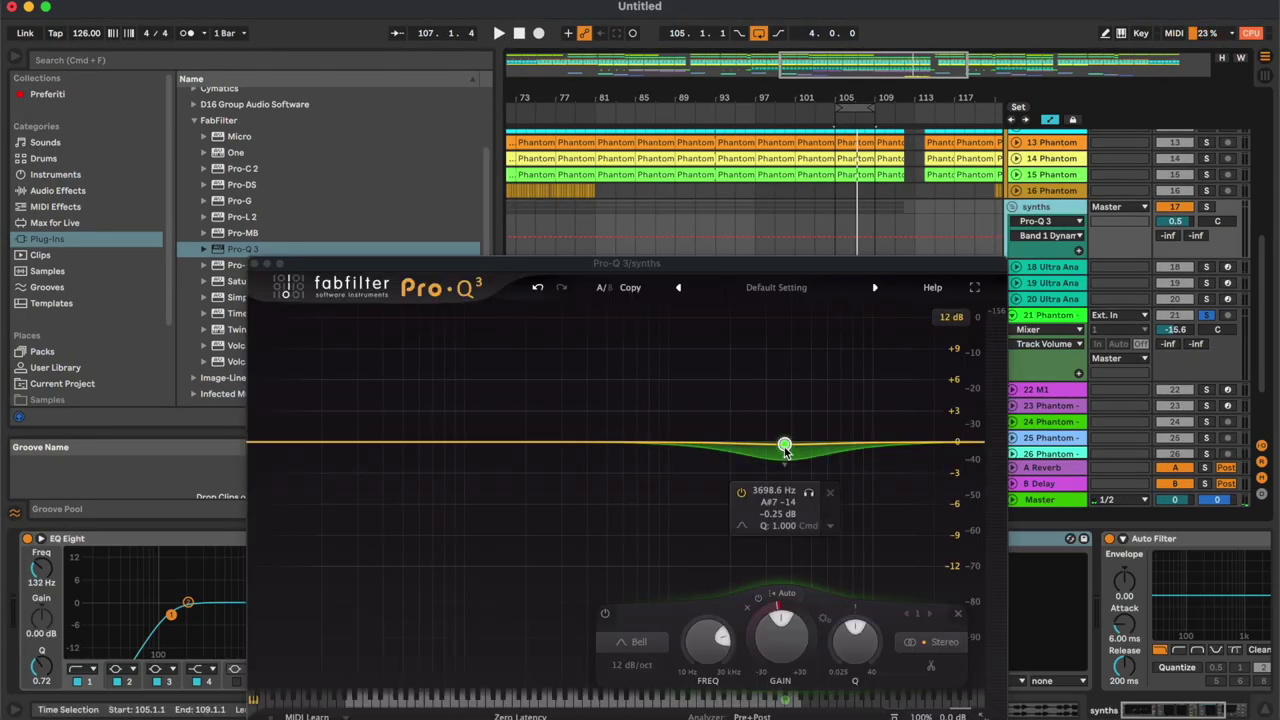
Move the synths dynamic band to about 2958 Hz, widen its Q, and deepen its dynamic reduction to about 4 dB.
left_click_drag(785, 450, 766, 450)
left_click_drag(838, 633, 836, 630)
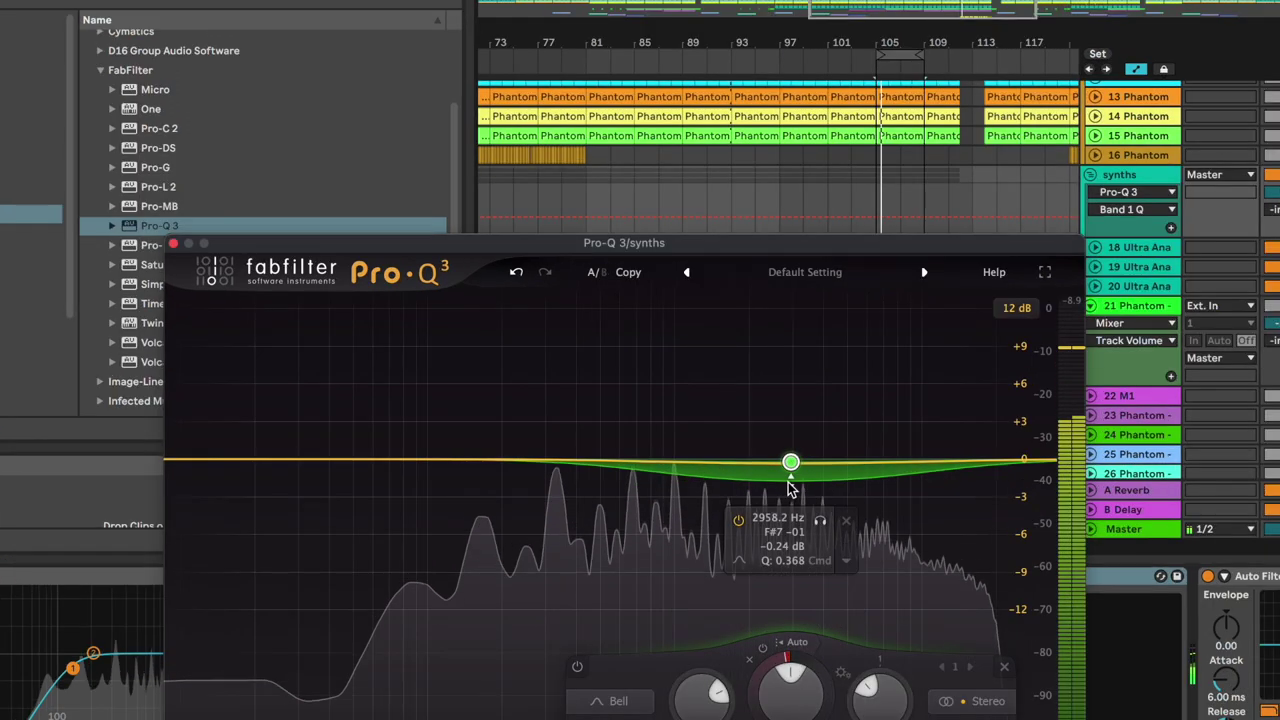
left_click_drag(764, 463, 791, 510)
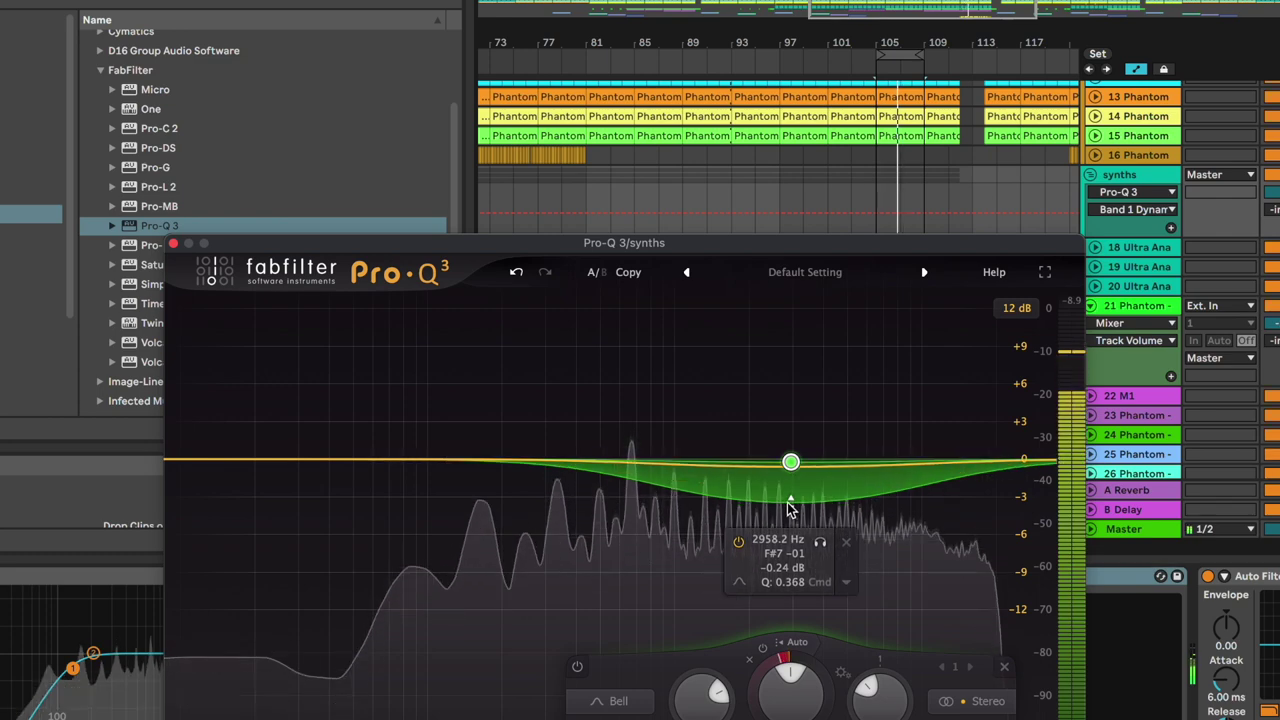
mouse_move(882, 717)
left_mouse_down()
mouse_move(882, 689)
mouse_move(880, 709)
left_mouse_up()
left_click_drag(788, 507, 788, 518)
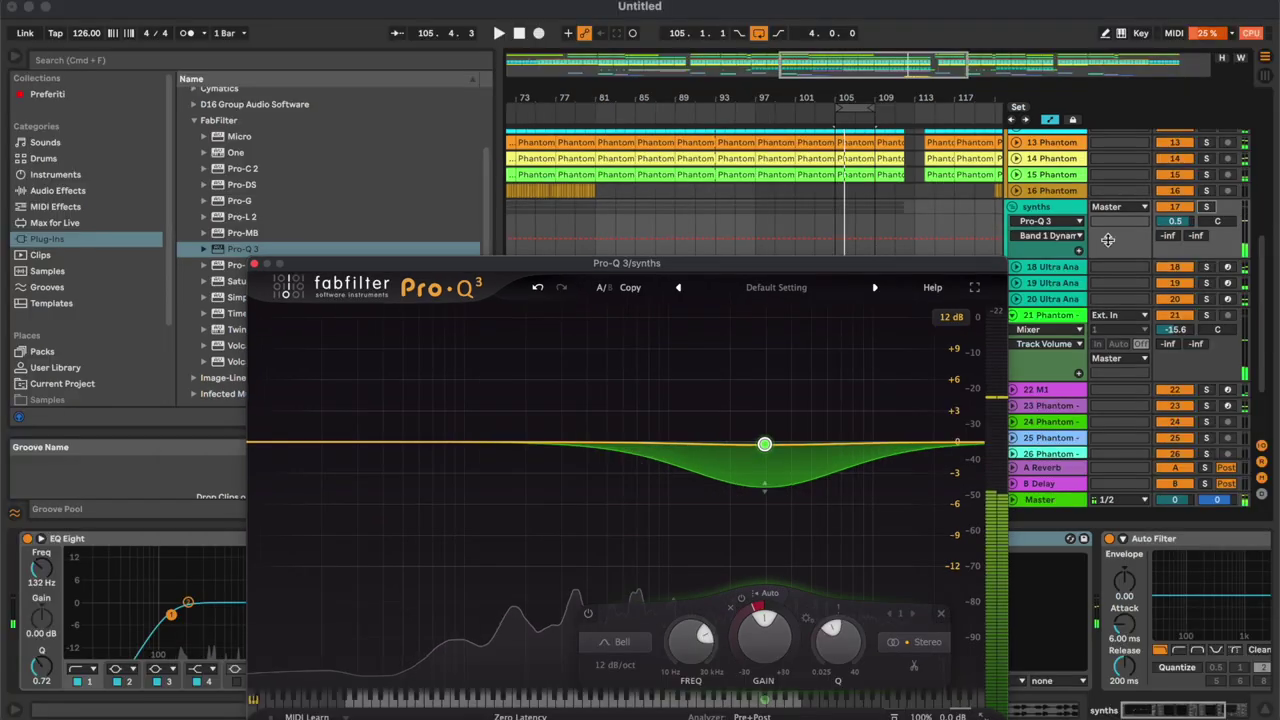
Automate the synths Pro-Q 3's Device On so it is active only during the vocal loop from bar 89 to 113.
left_click(257, 264)
left_click(1043, 222)
left_click(1043, 222)
left_click(899, 539)
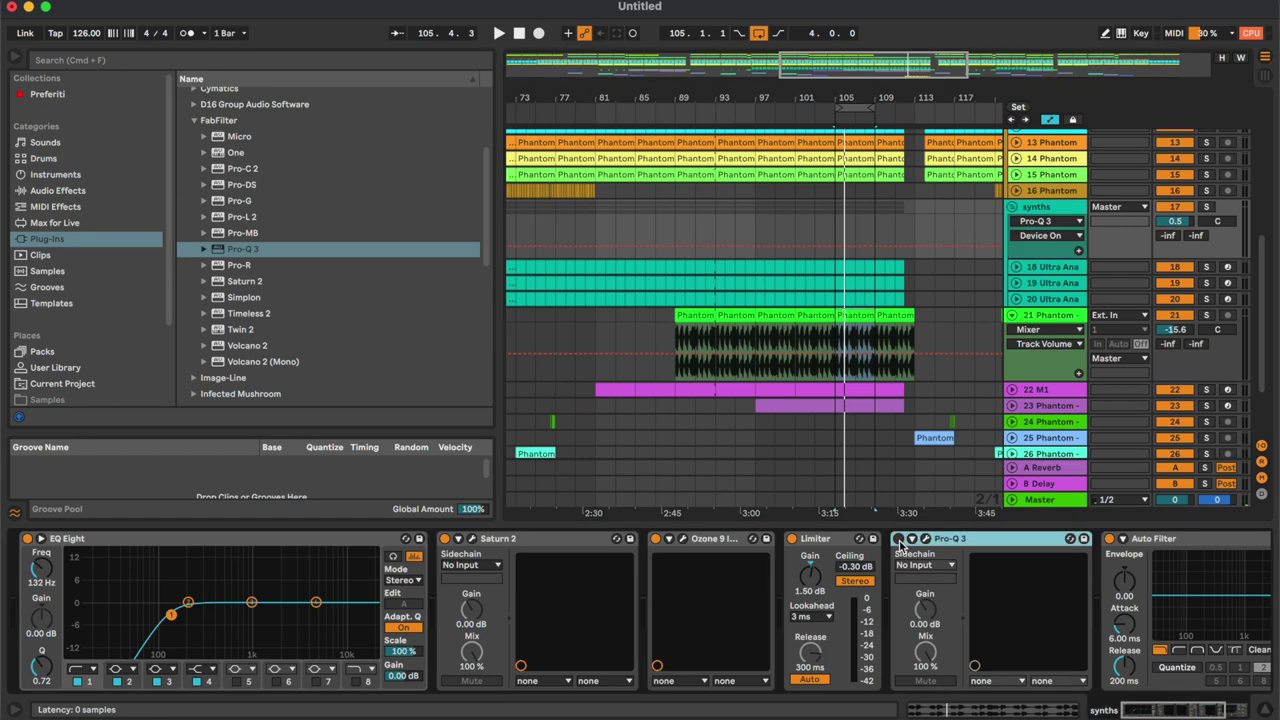
left_click(675, 223)
left_click_drag(660, 223, 660, 245)
left_click_drag(912, 225, 912, 251)
key("minus")
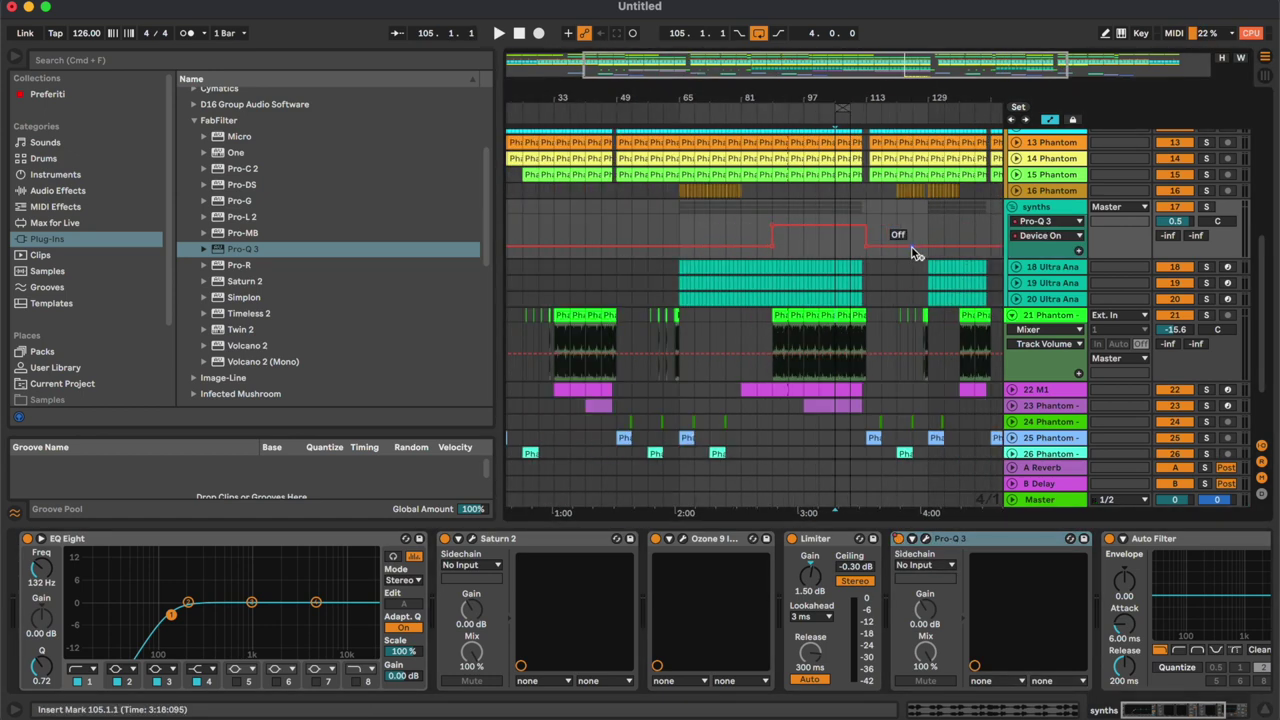
Automate the synths Pro-Q 3 to switch on for the next vocal loop section, from bar 137 to 145.
scroll(737, 271, "right", 5)
scroll(737, 271, "down", 1)
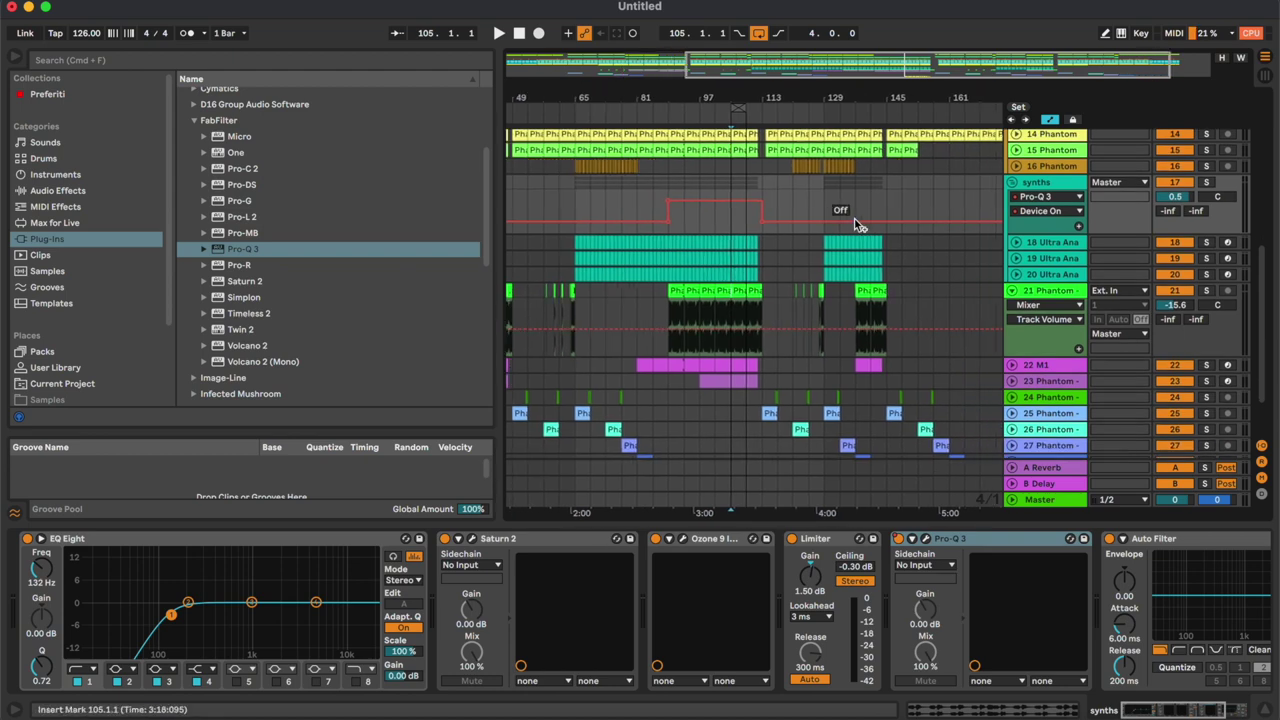
left_click_drag(890, 200, 889, 228)
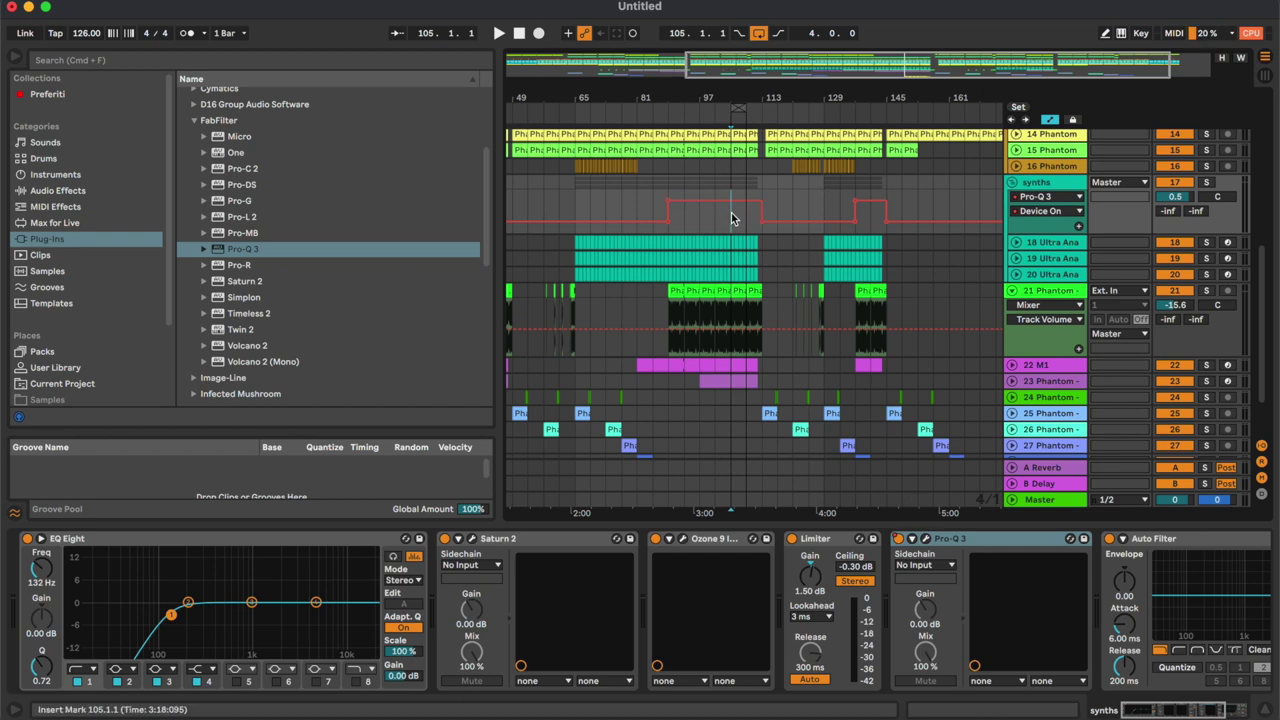
Select the vocal loop clip at bar 105 on track 21 and listen to it soloed.
scroll(731, 218, "up", 5)
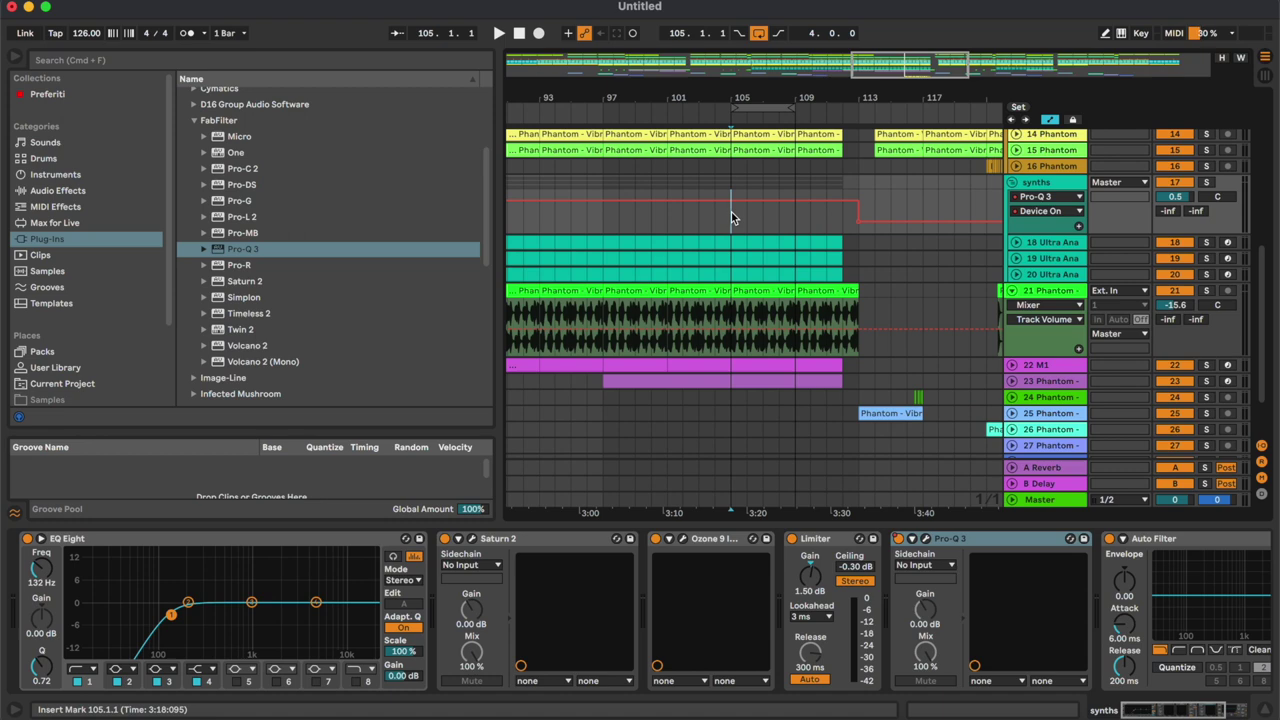
left_click(828, 325)
left_click(768, 289)
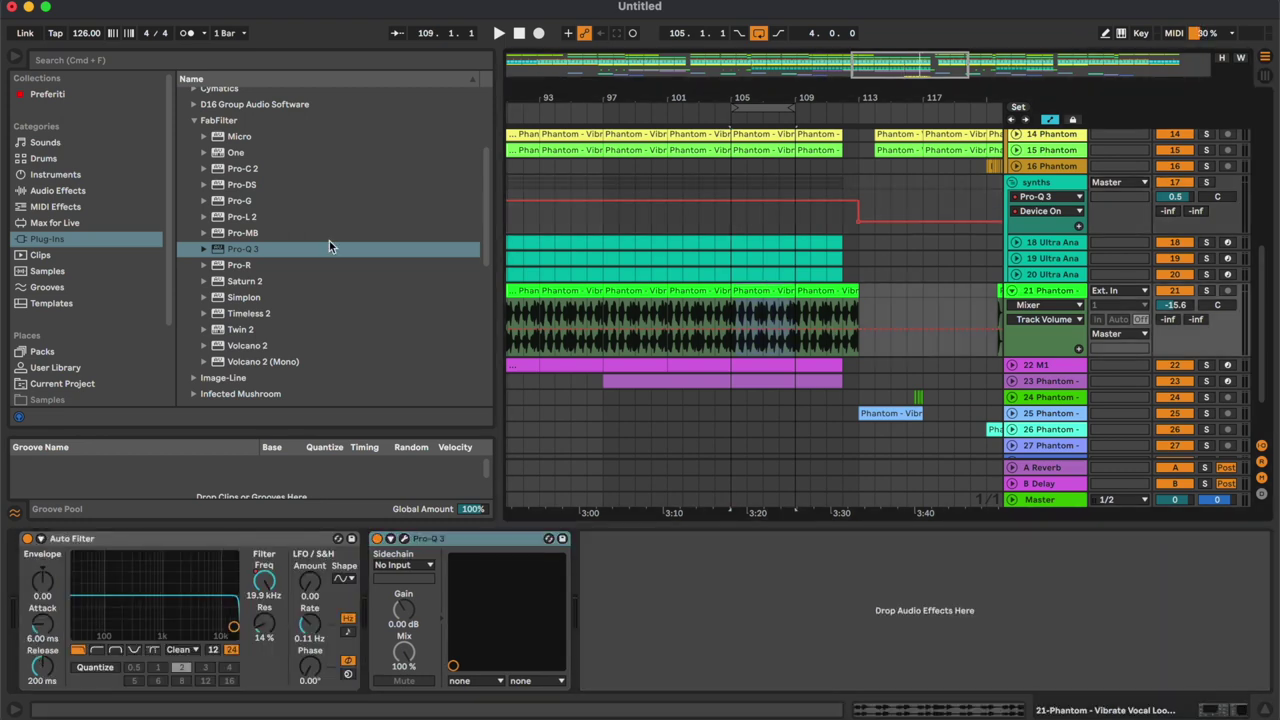
scroll(211, 133, "up", 3)
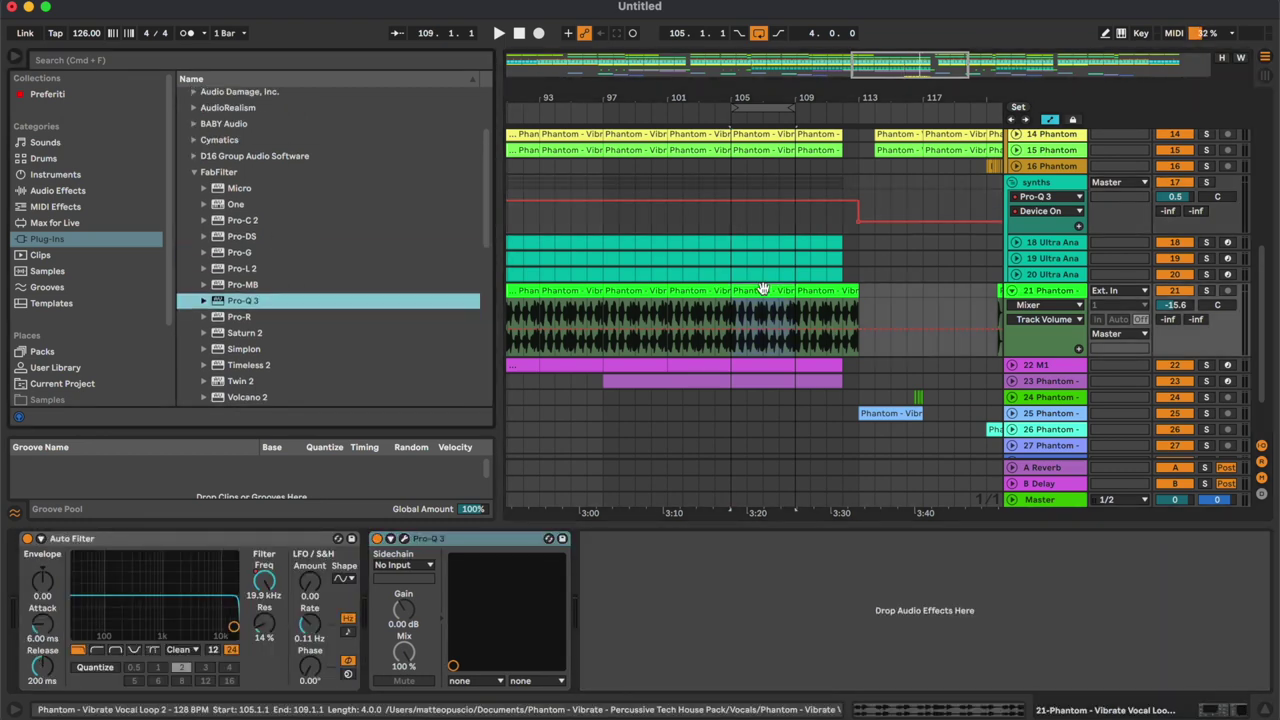
left_click(762, 289)
key("space")
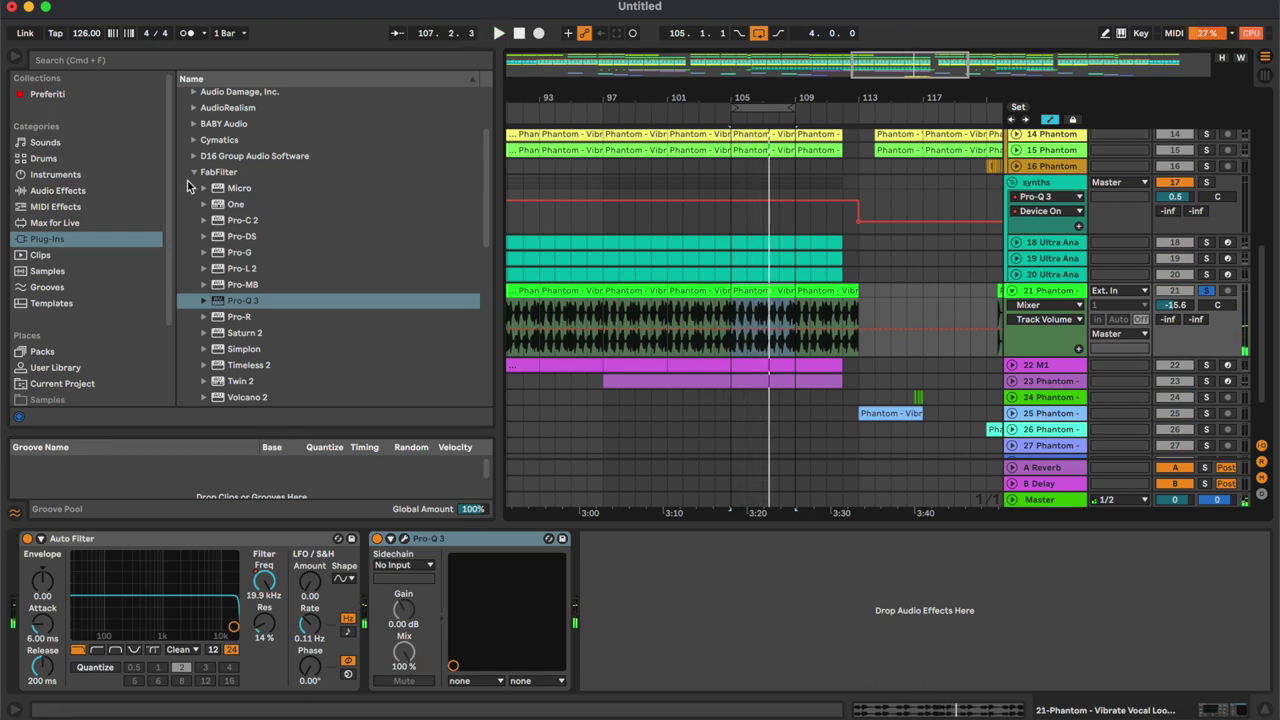
Insert an Audio Effect Rack from the Utilities audio effects after Pro-Q 3 on track 21.
left_click(92, 196)
left_click(228, 319)
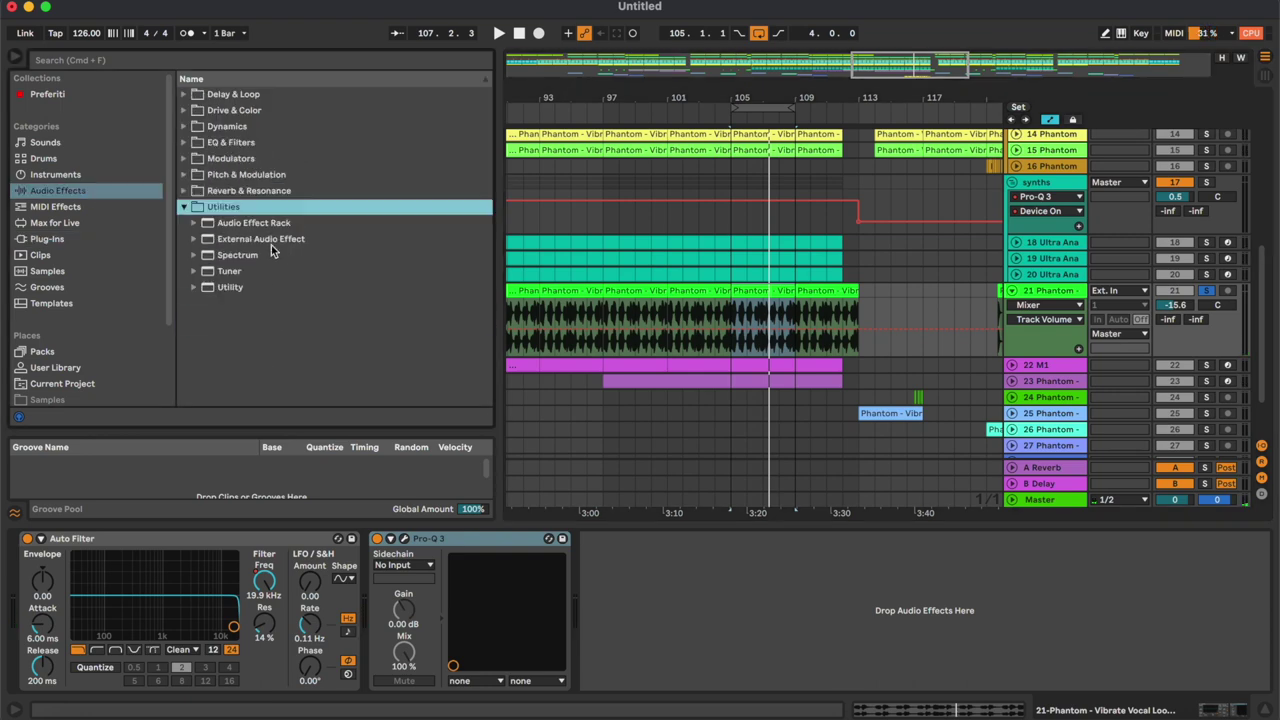
left_click(1012, 499)
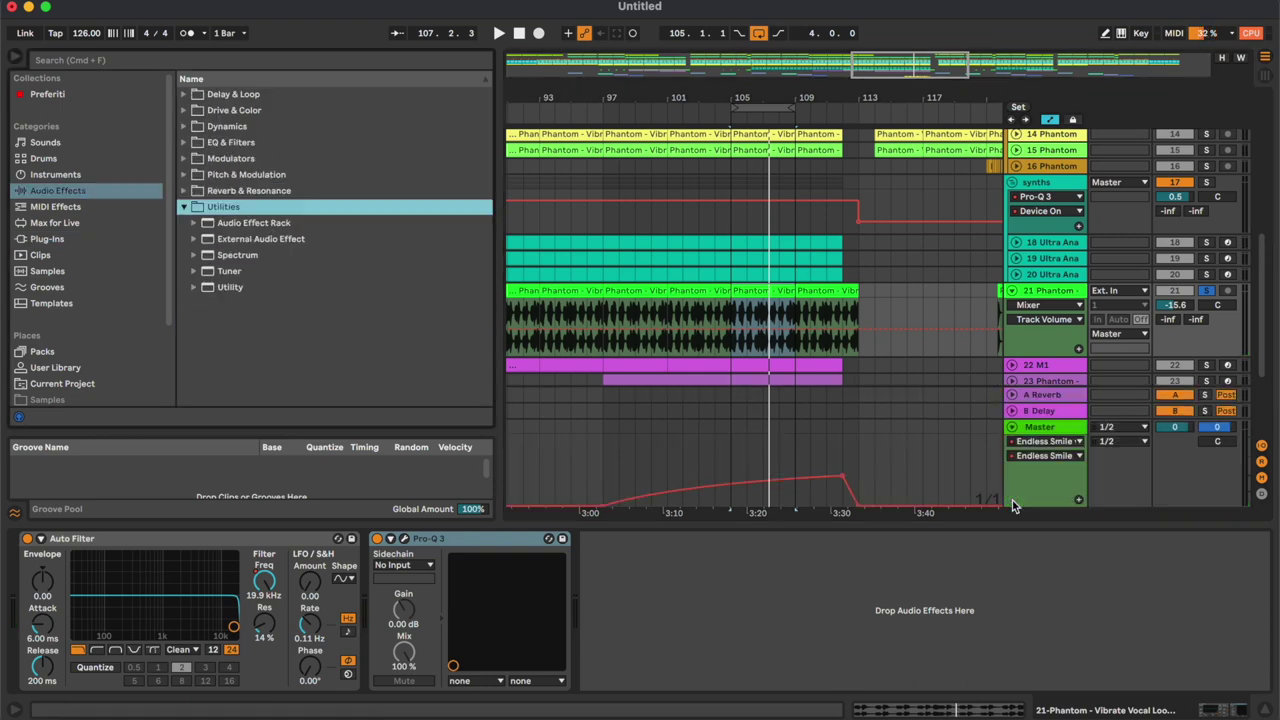
left_click(1012, 427)
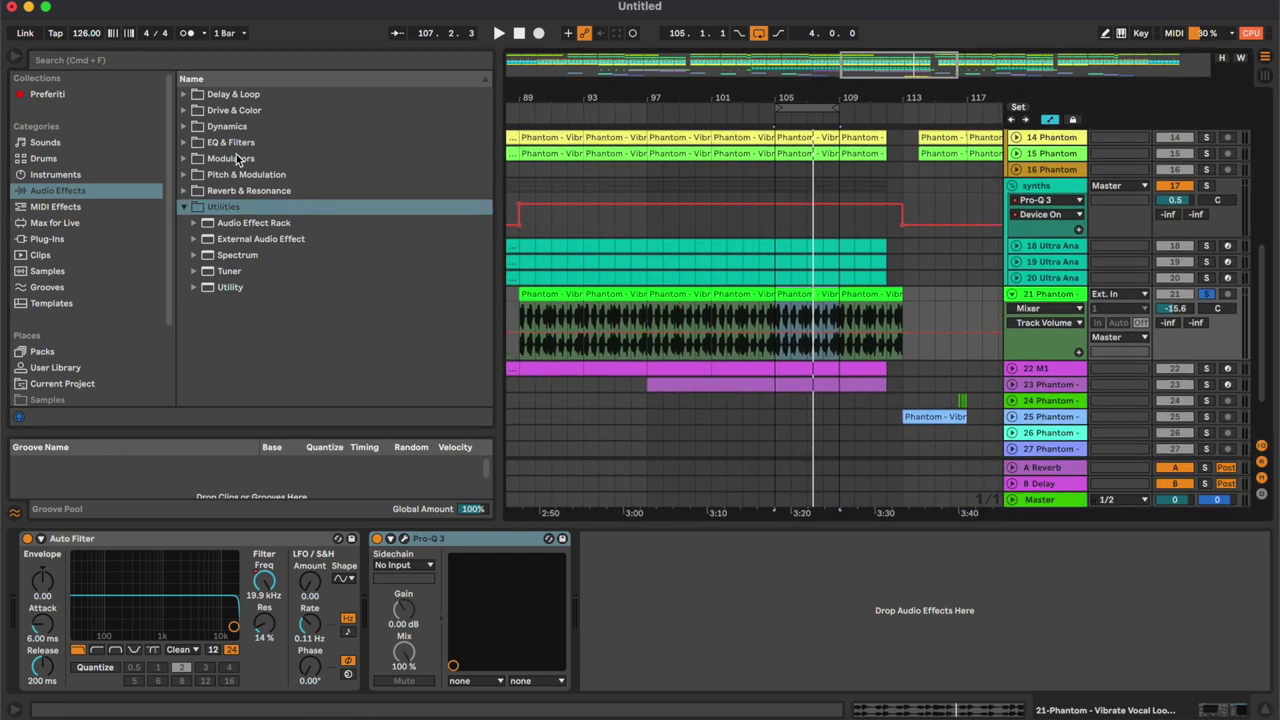
left_click_drag(268, 224, 630, 576)
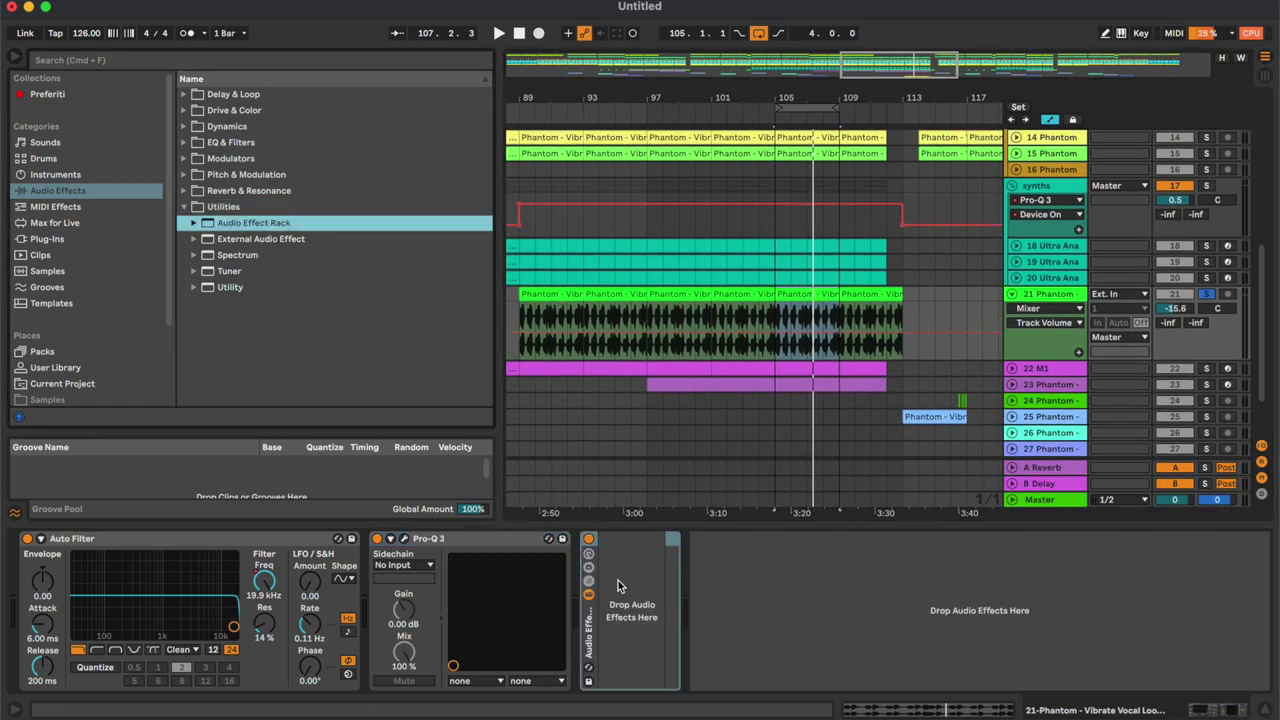
Create two chains in the Audio Effect Rack and rename the second one "reverb".
left_click(588, 583)
right_click(674, 606)
left_click(706, 615)
right_click(709, 617)
left_click(741, 626)
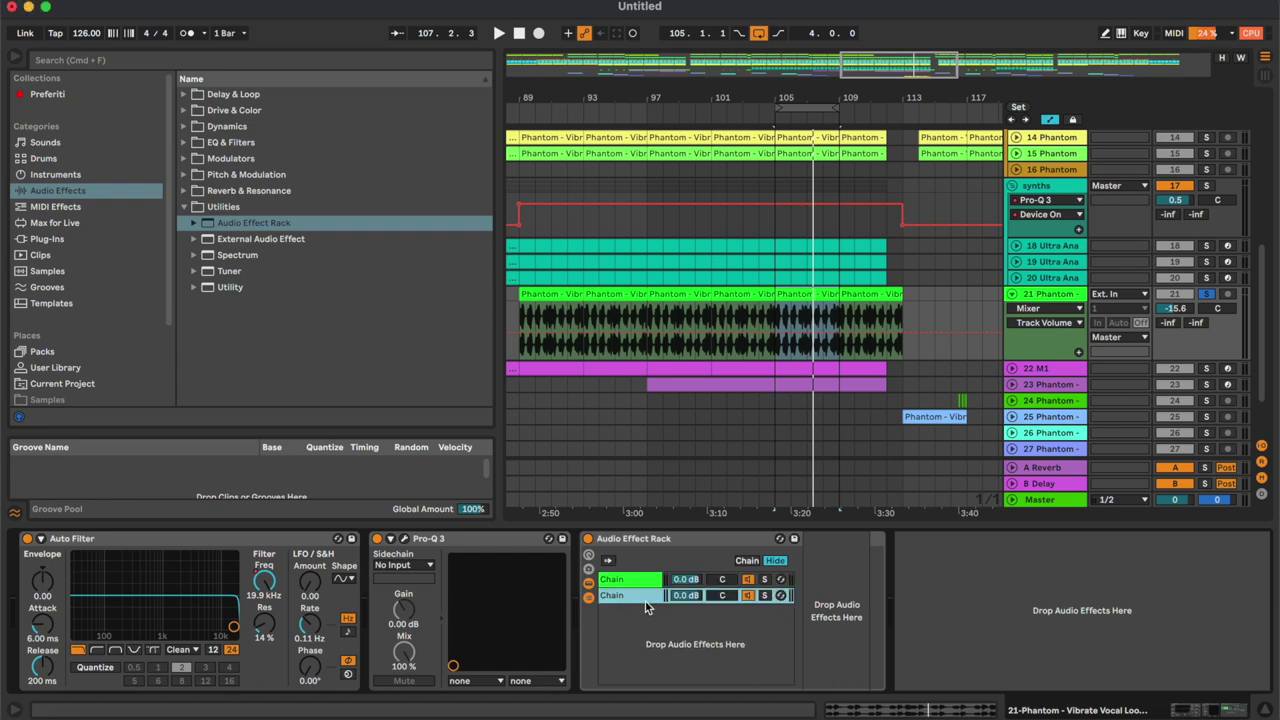
key("super+r")
type("reverb")
key("Return")
Load the ValhallaRoom plug-in from Valhalla DSP onto the reverb chain of track 21's Audio Effect Rack.
left_click(48, 239)
scroll(254, 300, "down", 10)
left_click(262, 333)
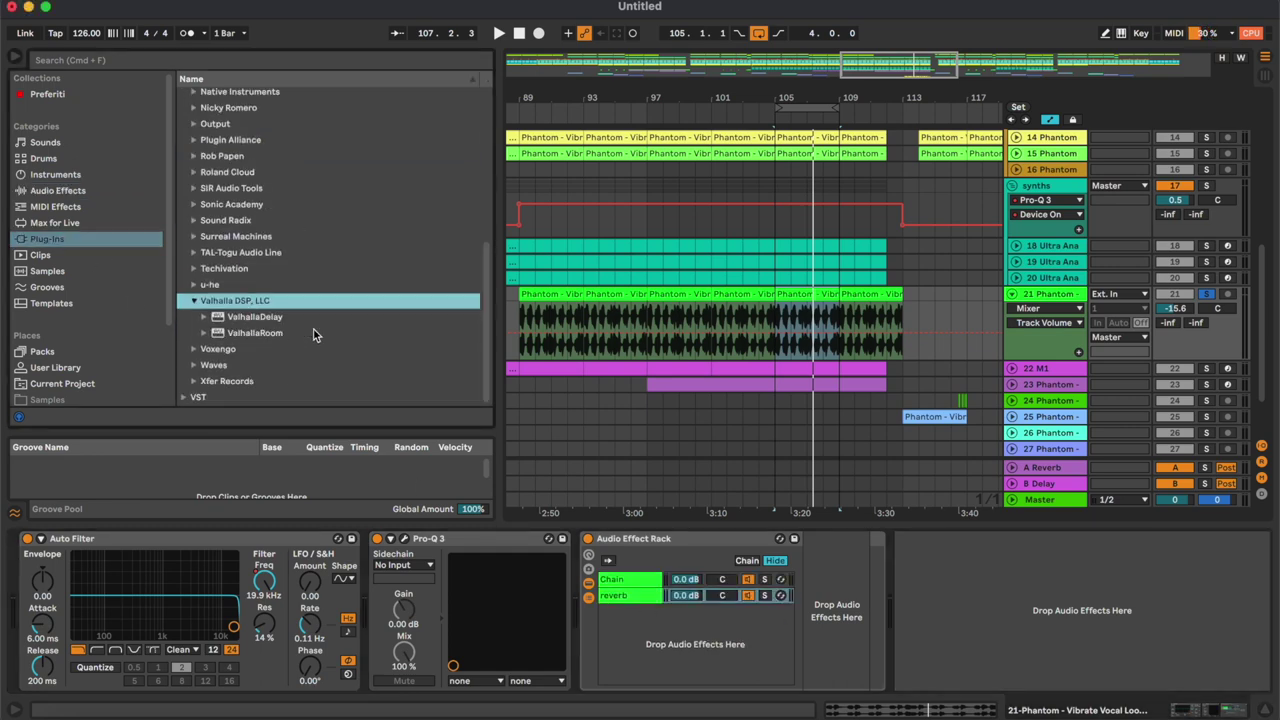
left_click_drag(254, 335, 627, 596)
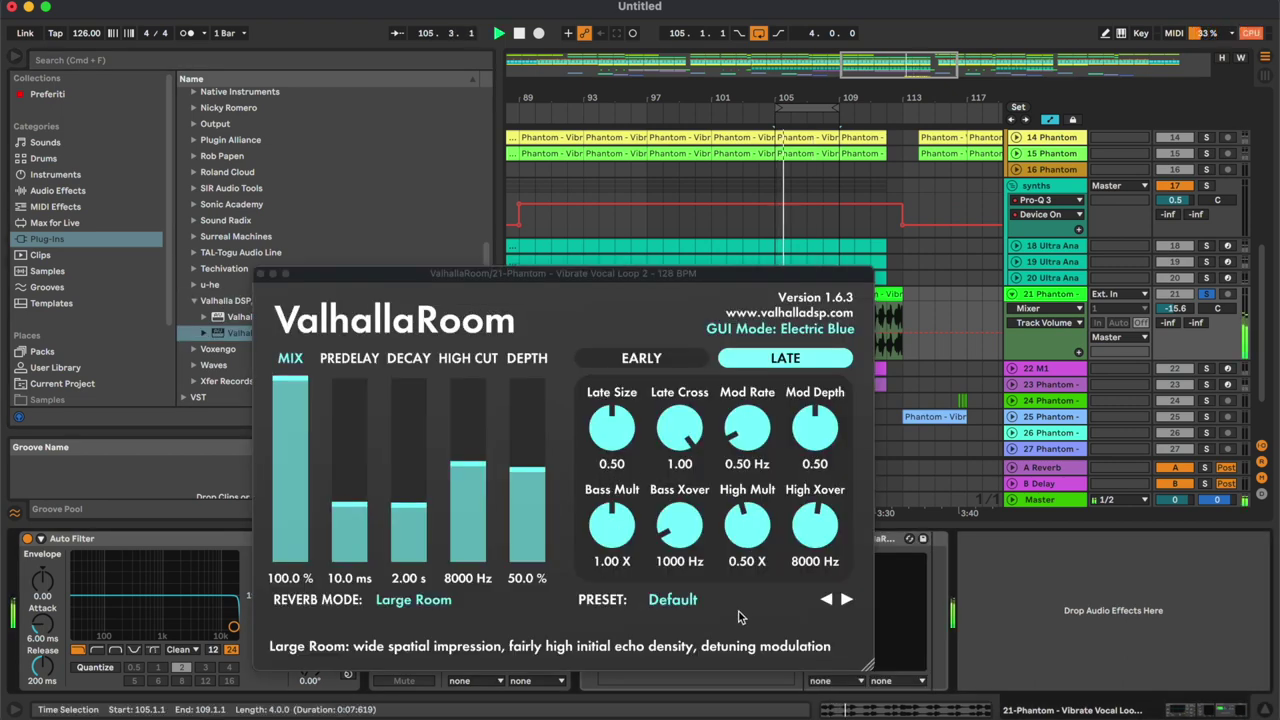
Try the VocalHall1 preset in ValhallaRoom with a decay of about 0.94 s, and skip to another vocal preset.
left_click(682, 599)
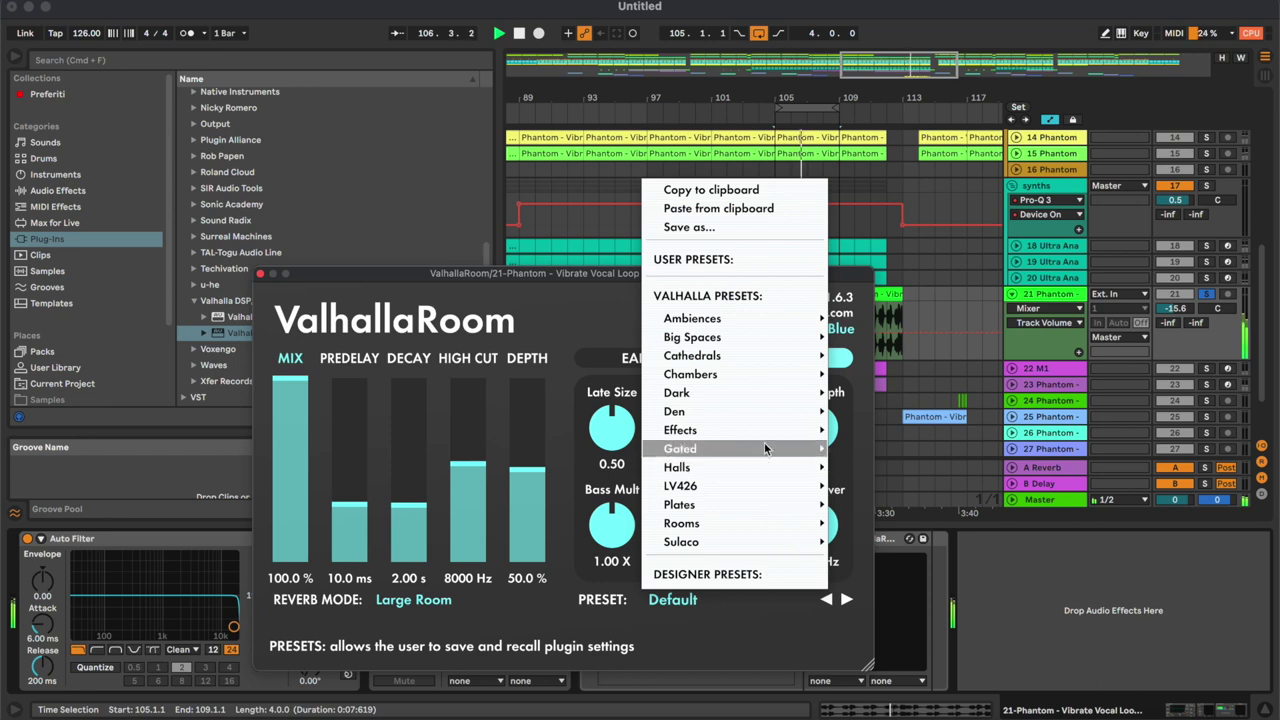
mouse_move(760, 420)
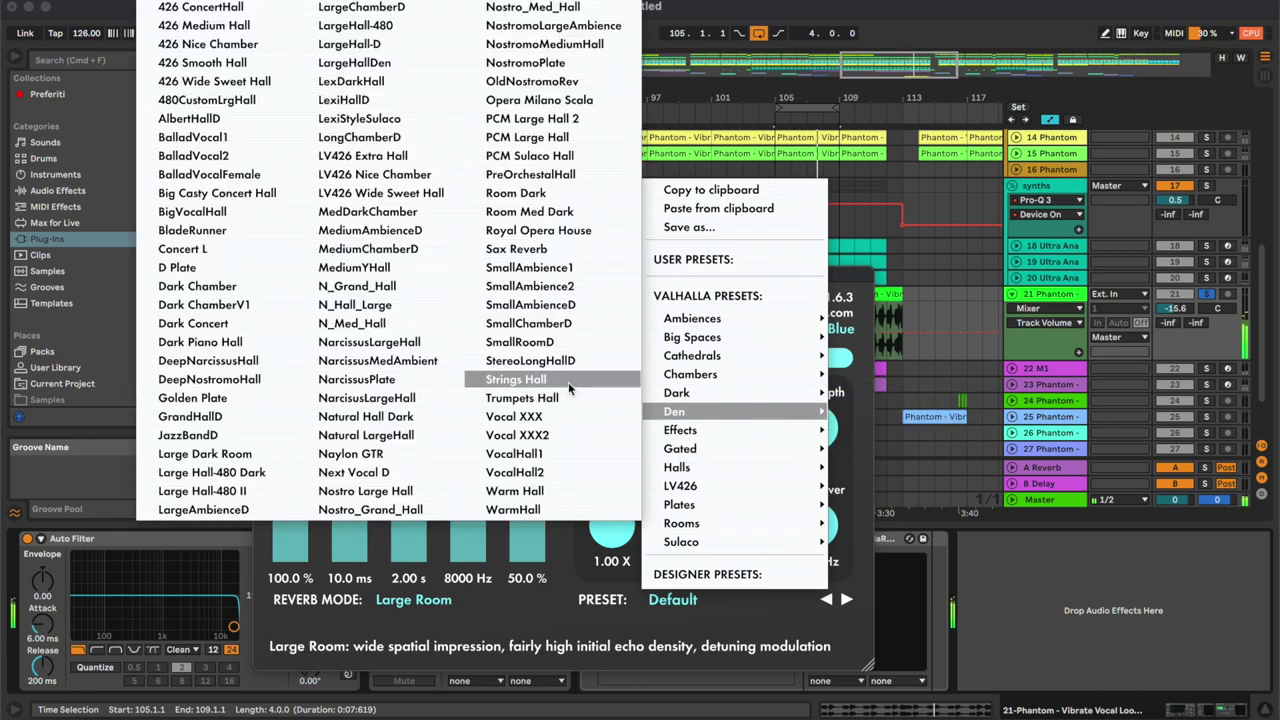
left_click(547, 455)
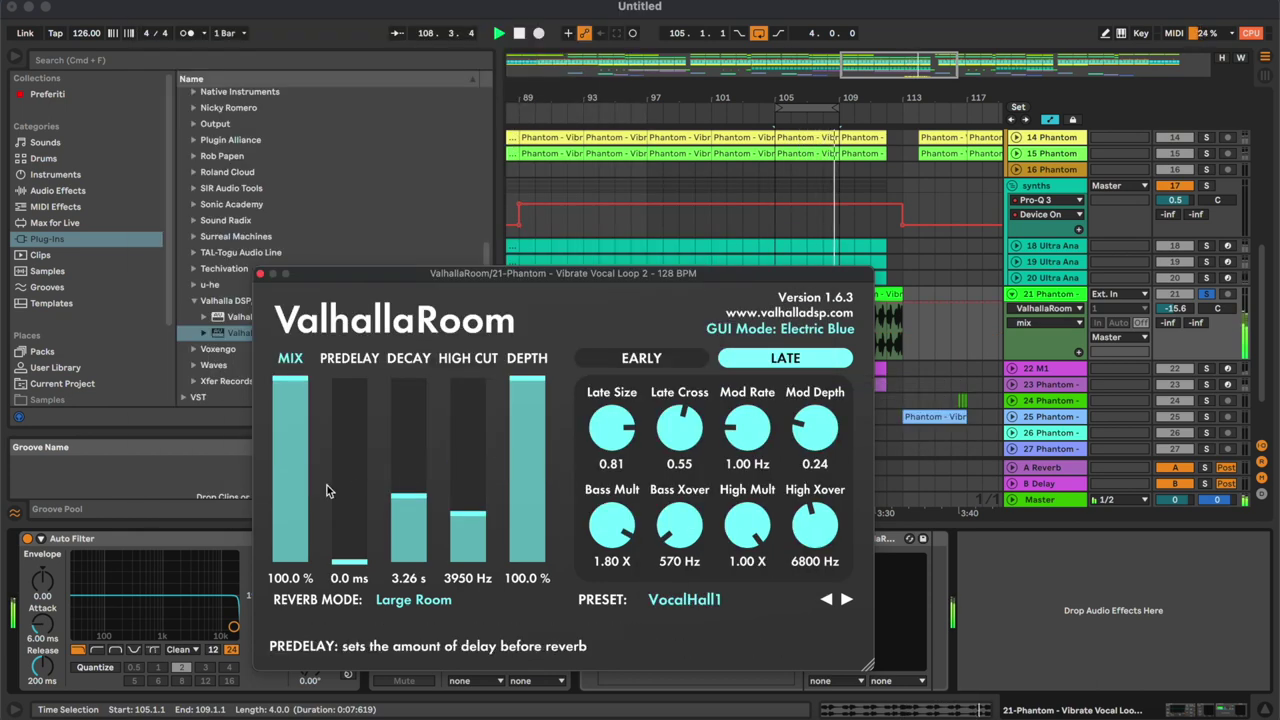
left_click_drag(408, 496, 407, 506)
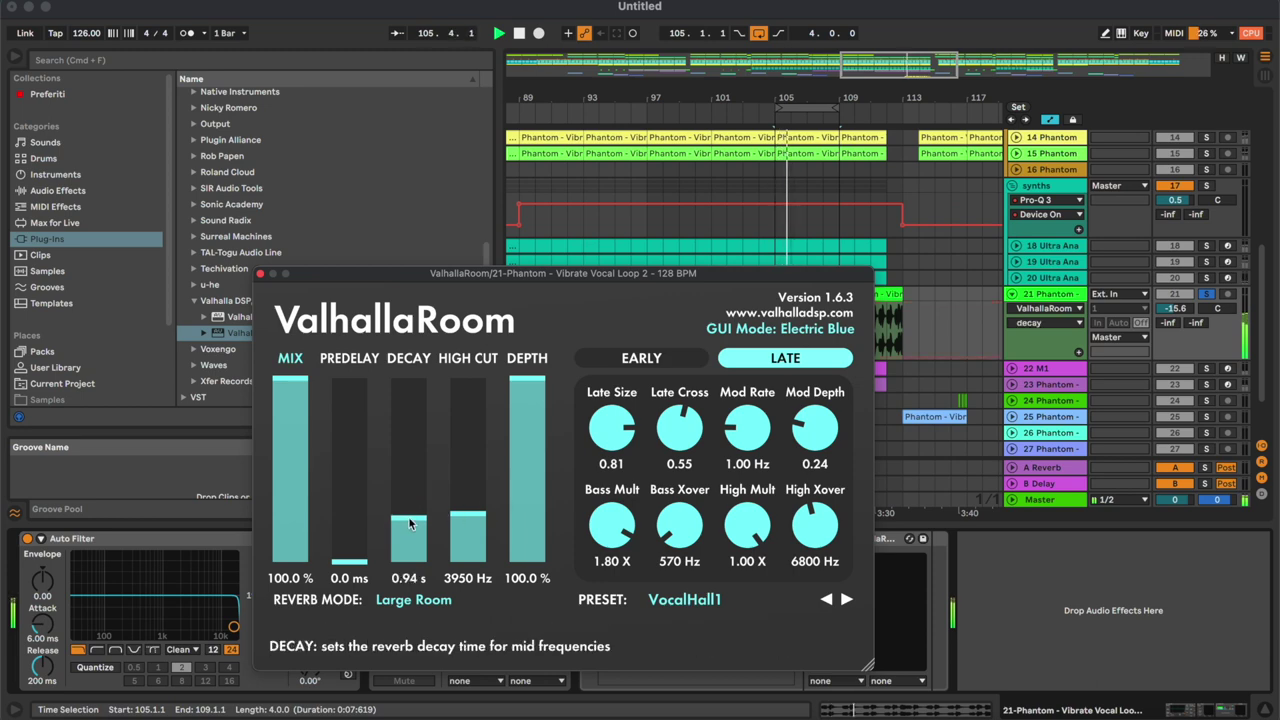
left_click(846, 599)
Load the VocalShortSlapRoom preset from ValhallaRoom's Rooms category and set the predelay to 0.0 ms.
left_click(781, 598)
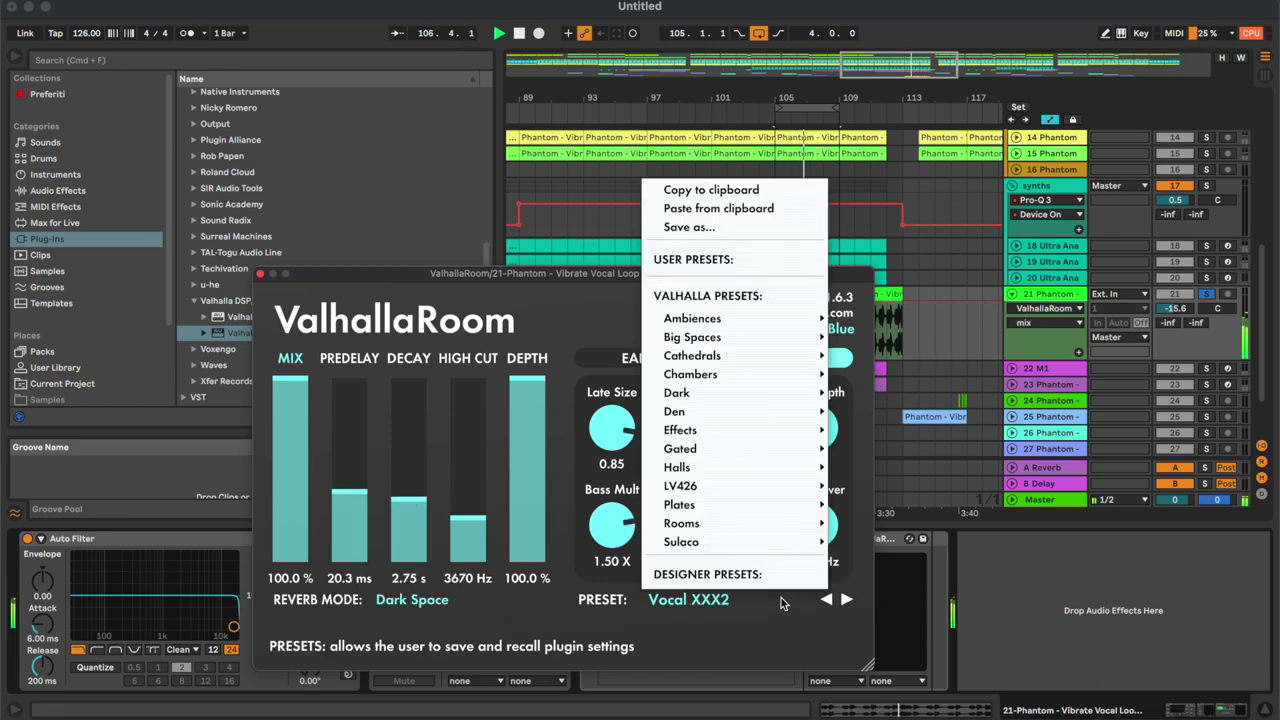
mouse_move(728, 413)
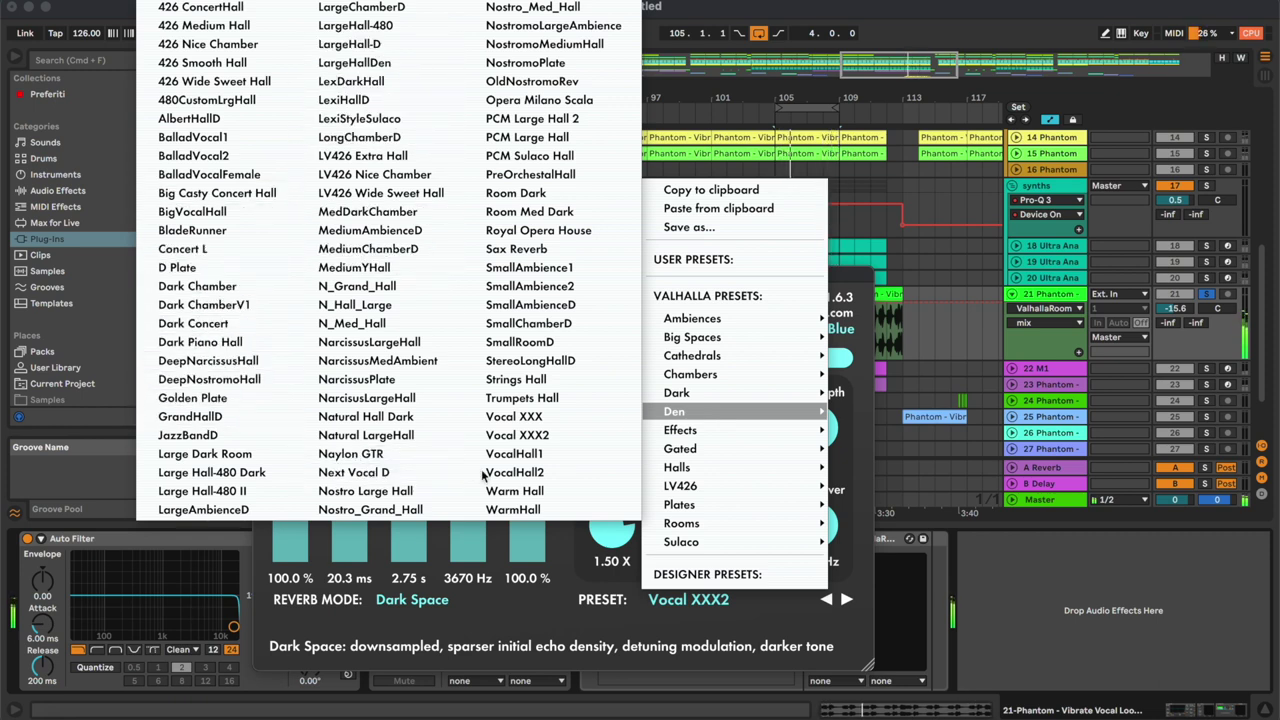
mouse_move(720, 523)
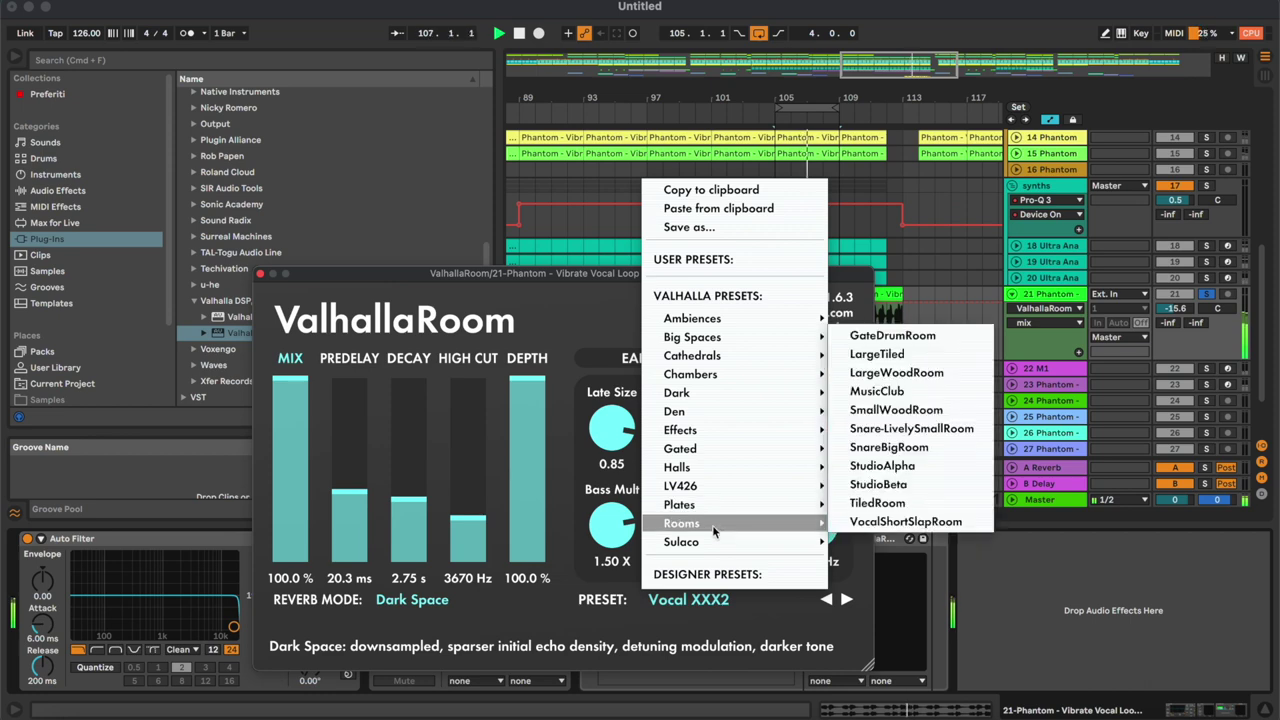
left_click(928, 521)
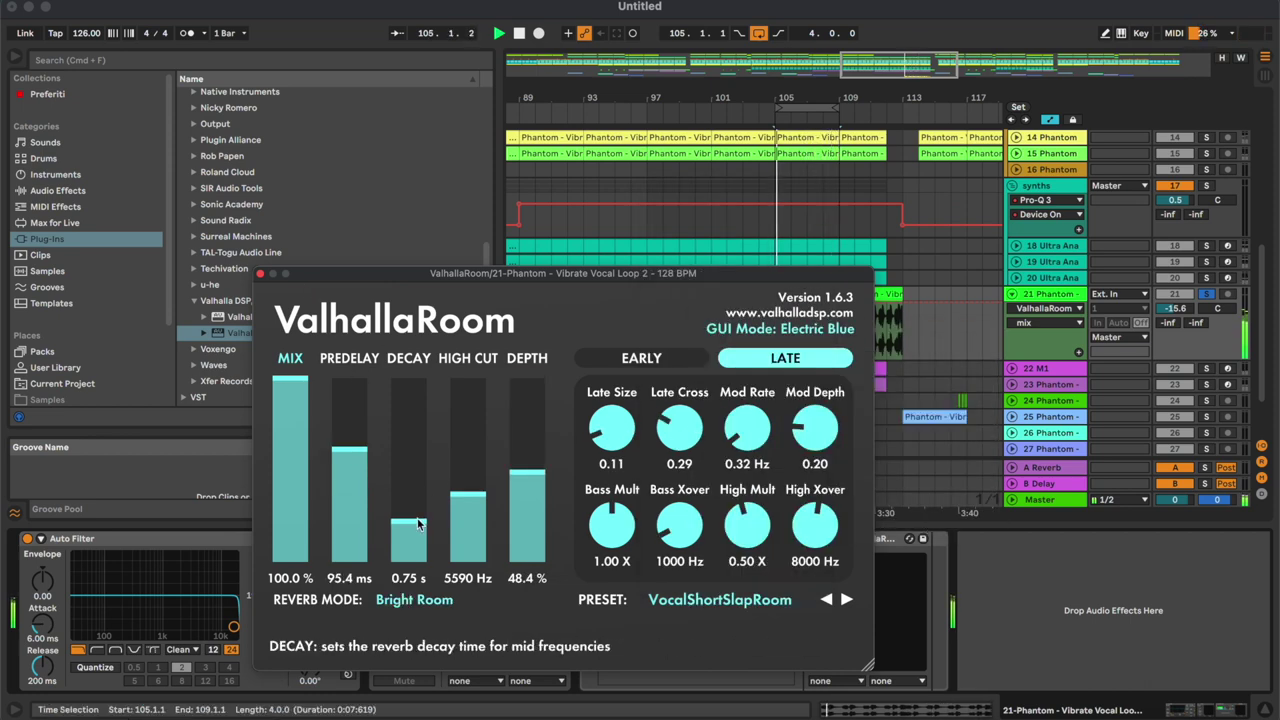
left_click_drag(375, 485, 359, 697)
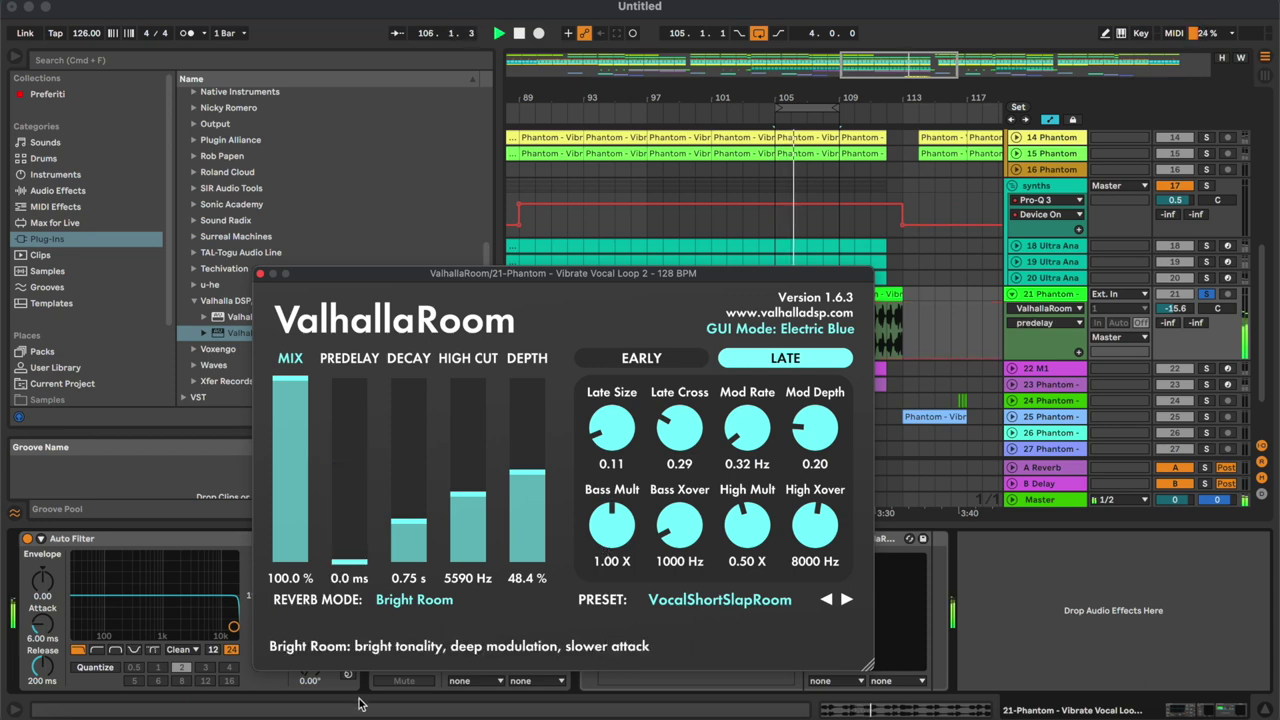
Lower the reverb chain's volume to about -11.2 dB and solo that chain in the rack.
left_click(260, 274)
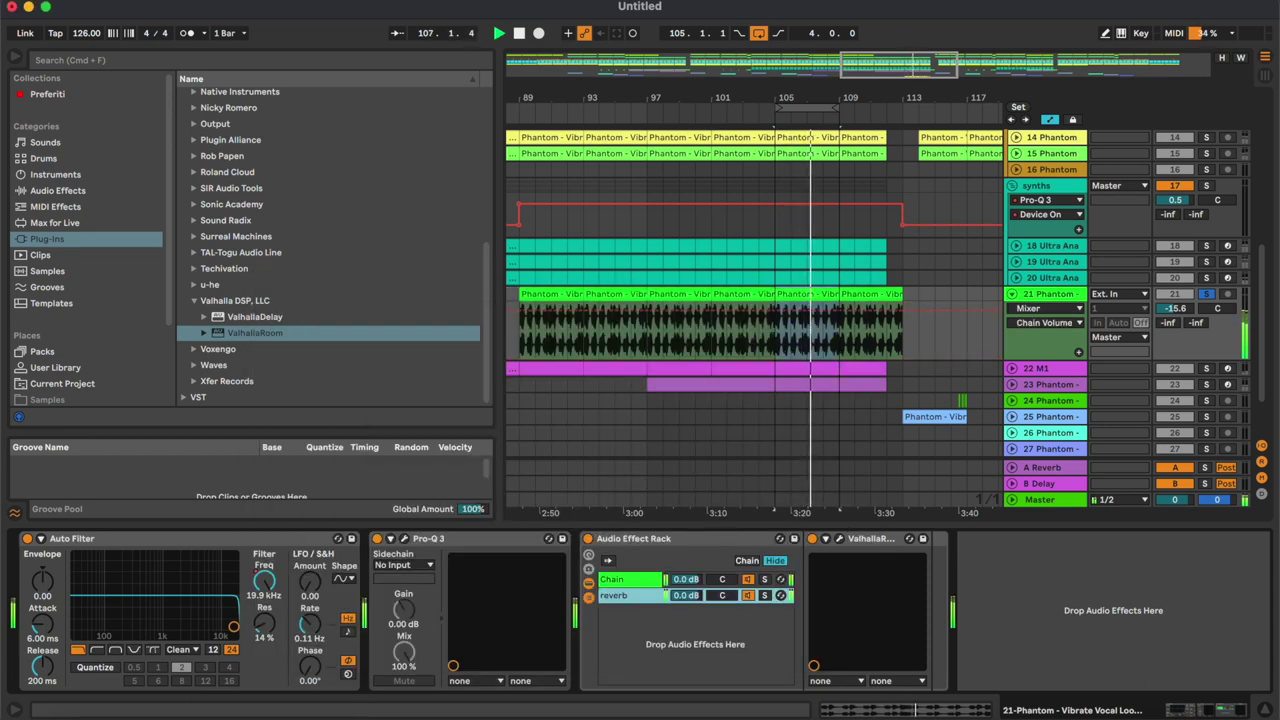
left_click_drag(688, 596, 688, 584)
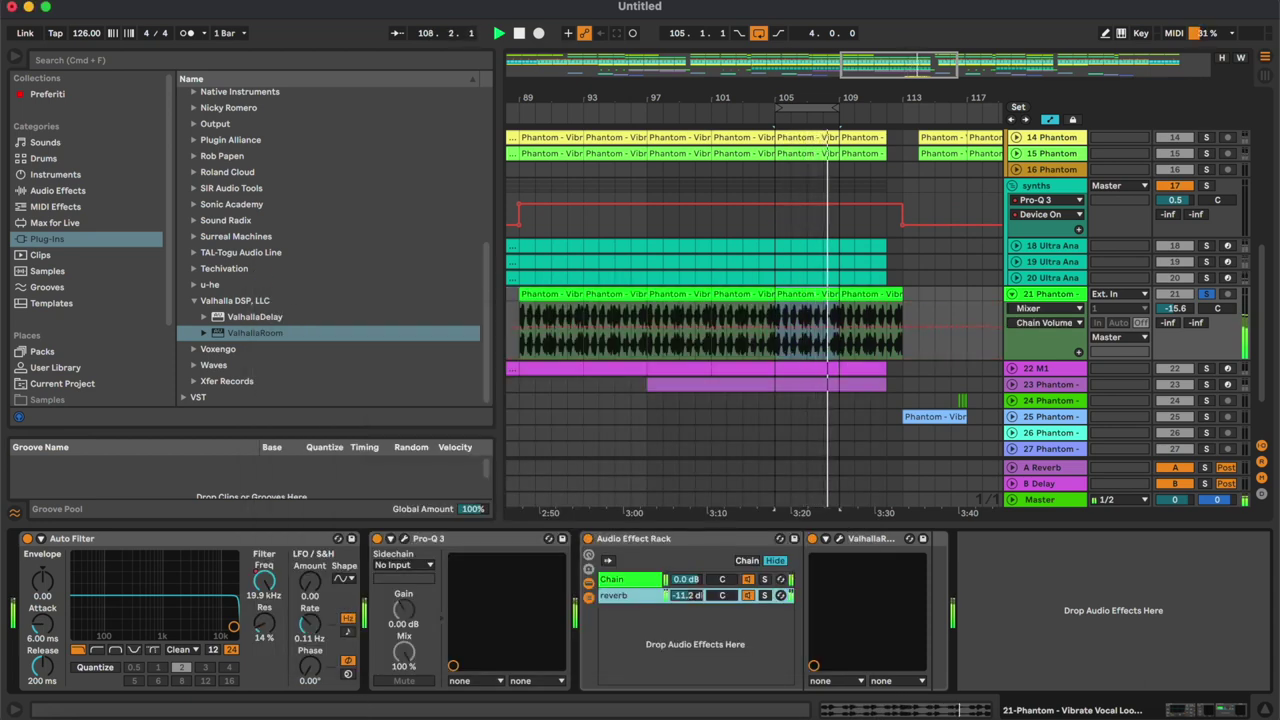
left_click(765, 596)
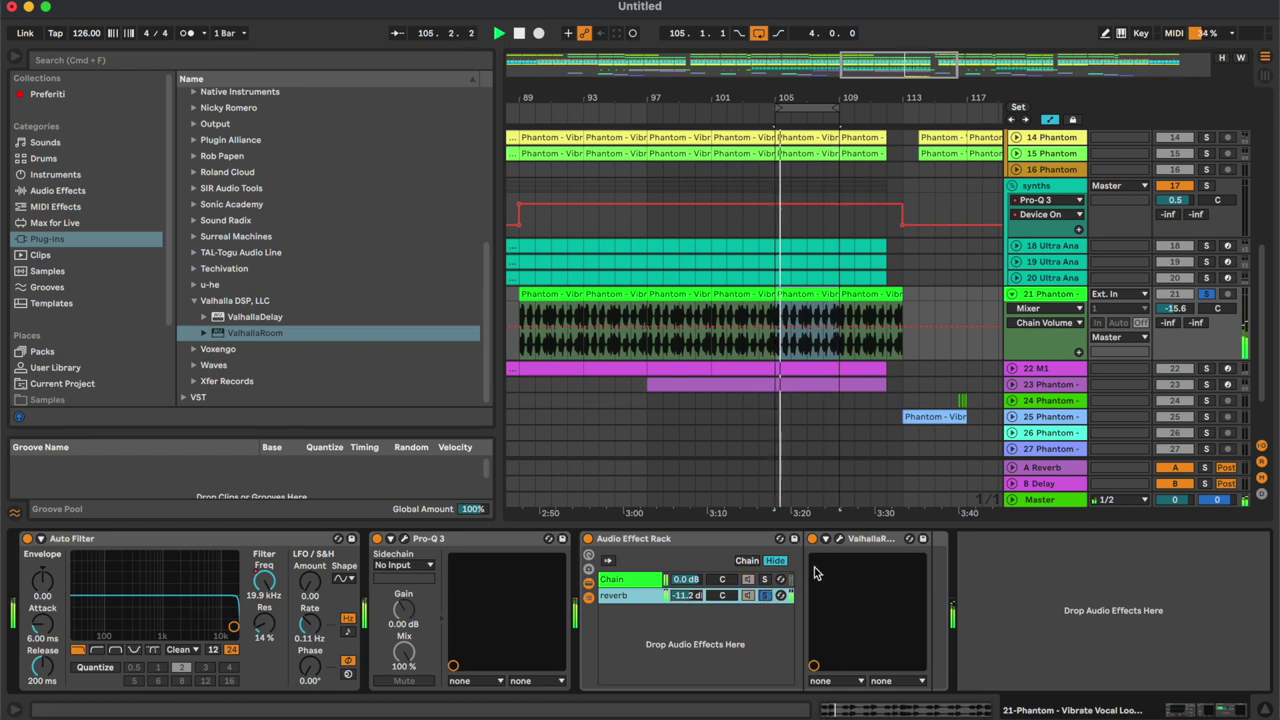
Set ValhallaRoom's decay to 1.50 s and its predelay to about 0.4 ms on the reverb chain.
left_click(838, 540)
left_click_drag(403, 463, 413, 515)
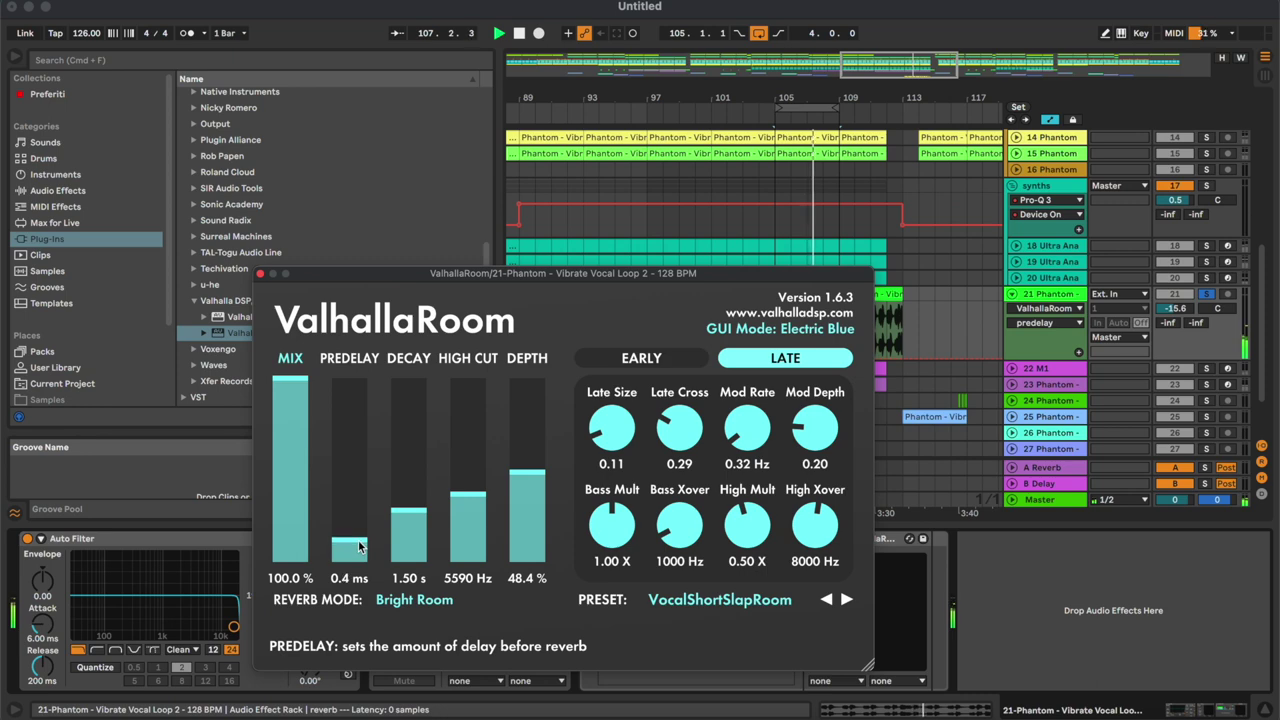
left_click(259, 274)
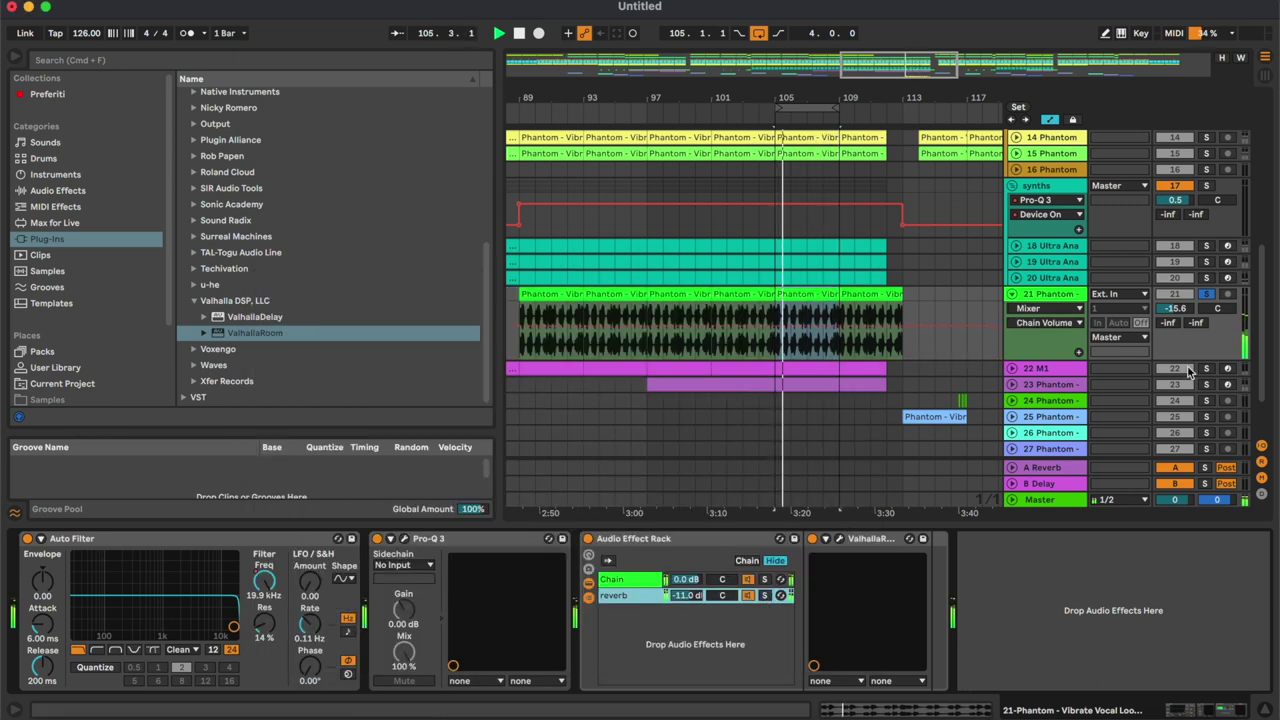
Turn off solo on track 21 and raise its volume to about -14.6 dB against the full mix.
left_click(1207, 294)
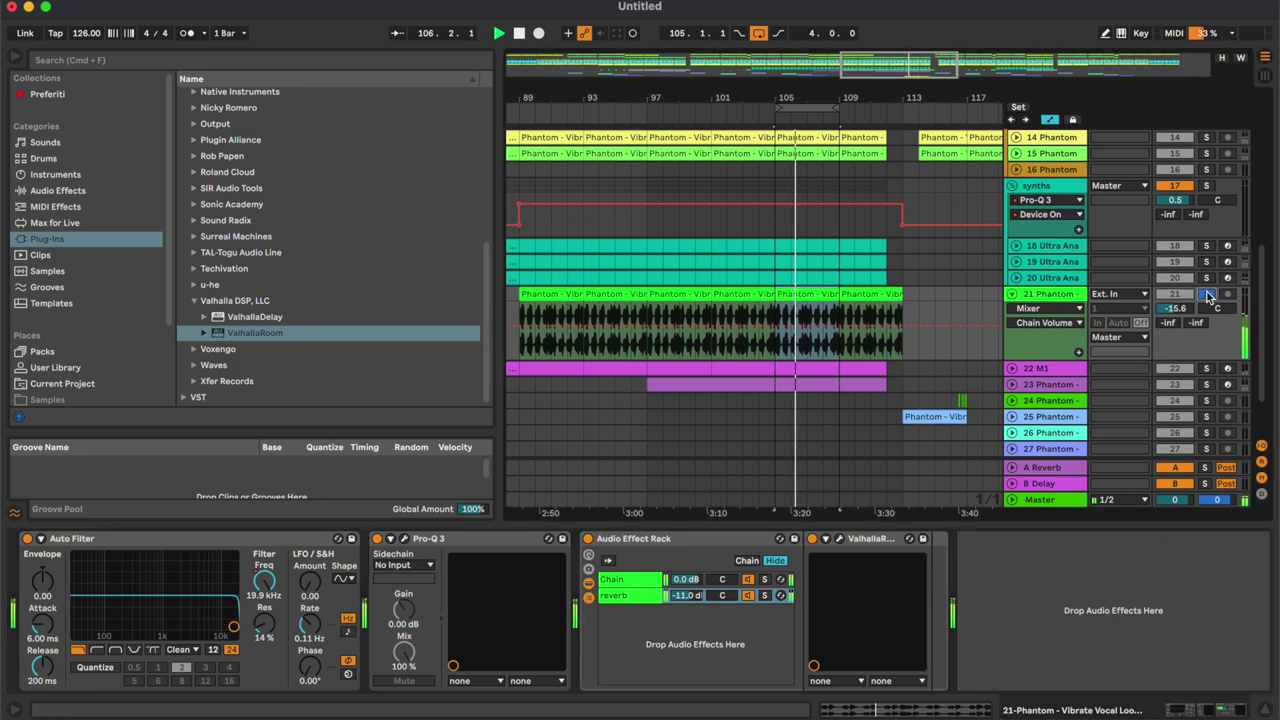
left_click_drag(1189, 310, 1189, 304)
left_click(1182, 201)
Hide the automation lanes in the arrangement and set track 21's volume to -14.0 dB.
left_click(1063, 201)
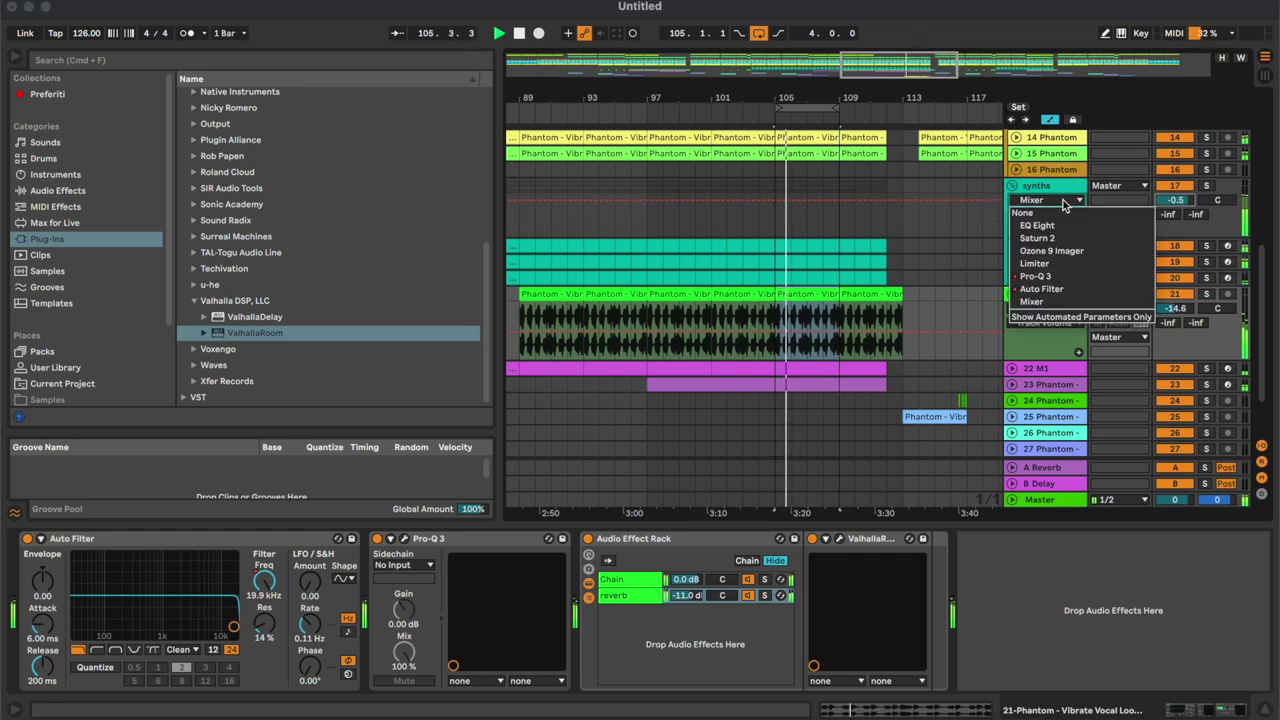
left_click(1065, 109)
left_click(1050, 120)
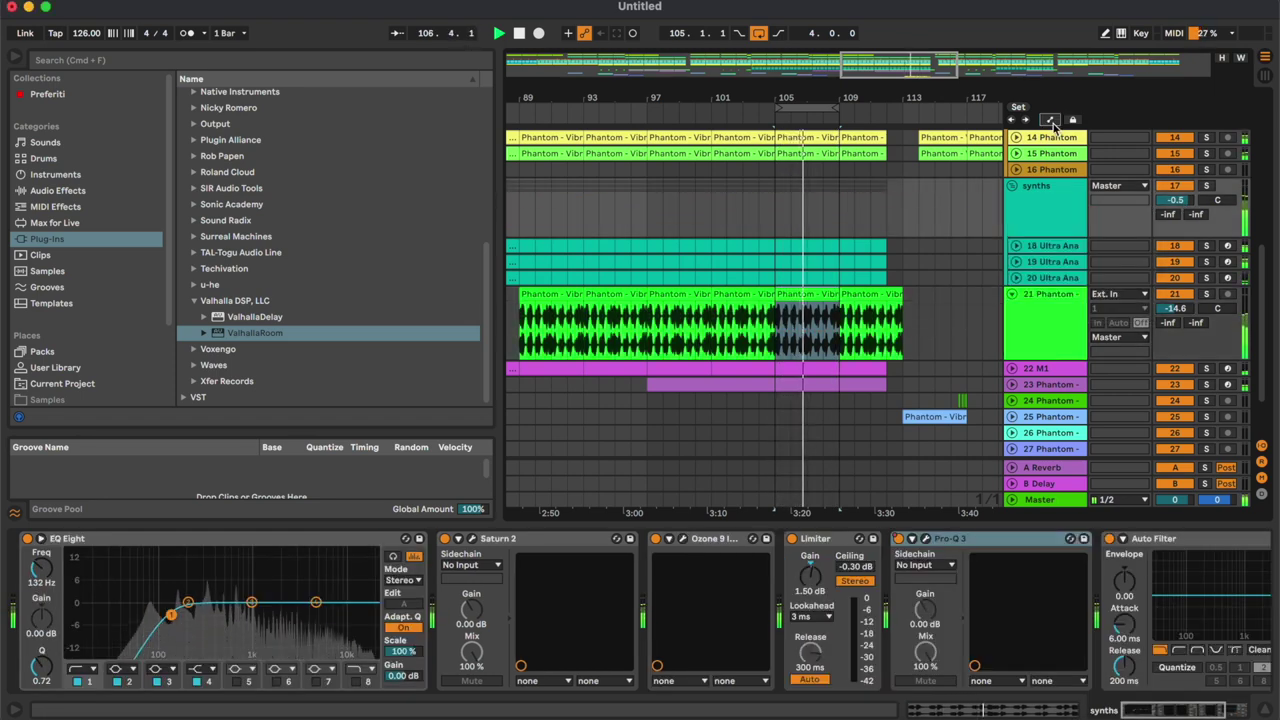
scroll(1182, 311, "up", 3)
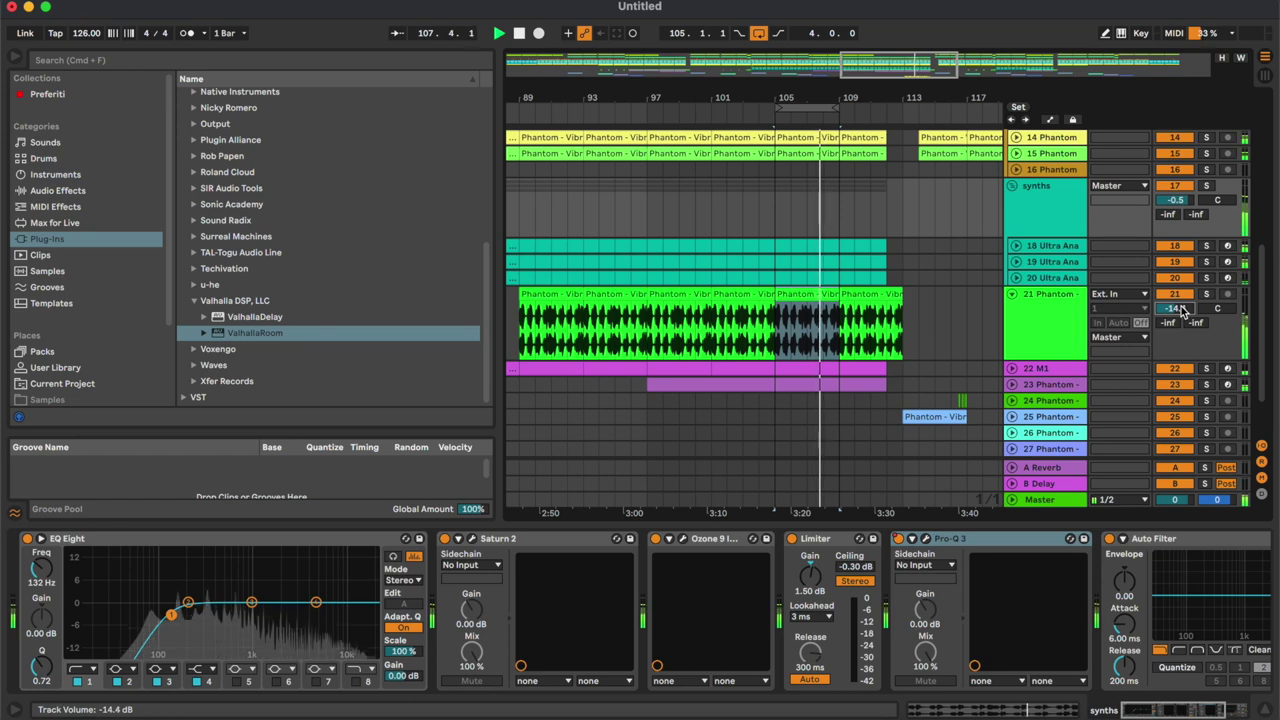
left_click_drag(1182, 311, 1182, 313)
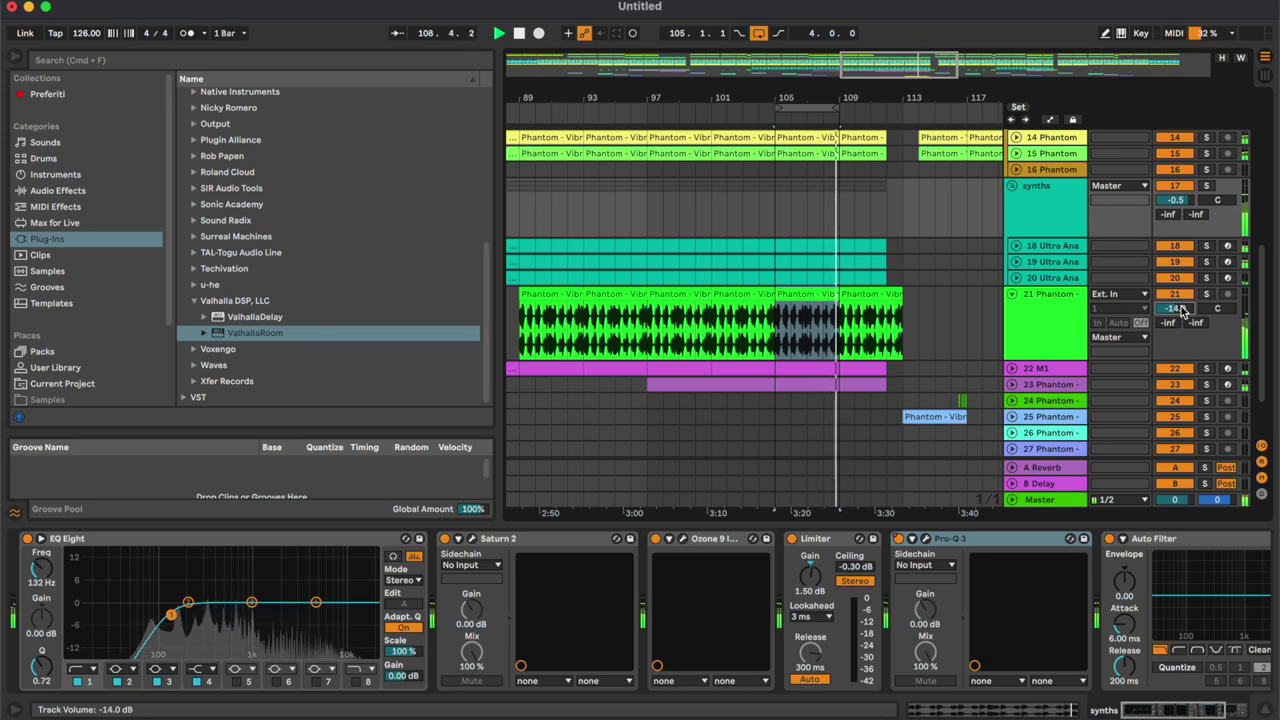
Turn off loop playback so the arrangement plays on past the vocal loop section.
left_click(981, 317)
key("minus")
left_click(758, 33)
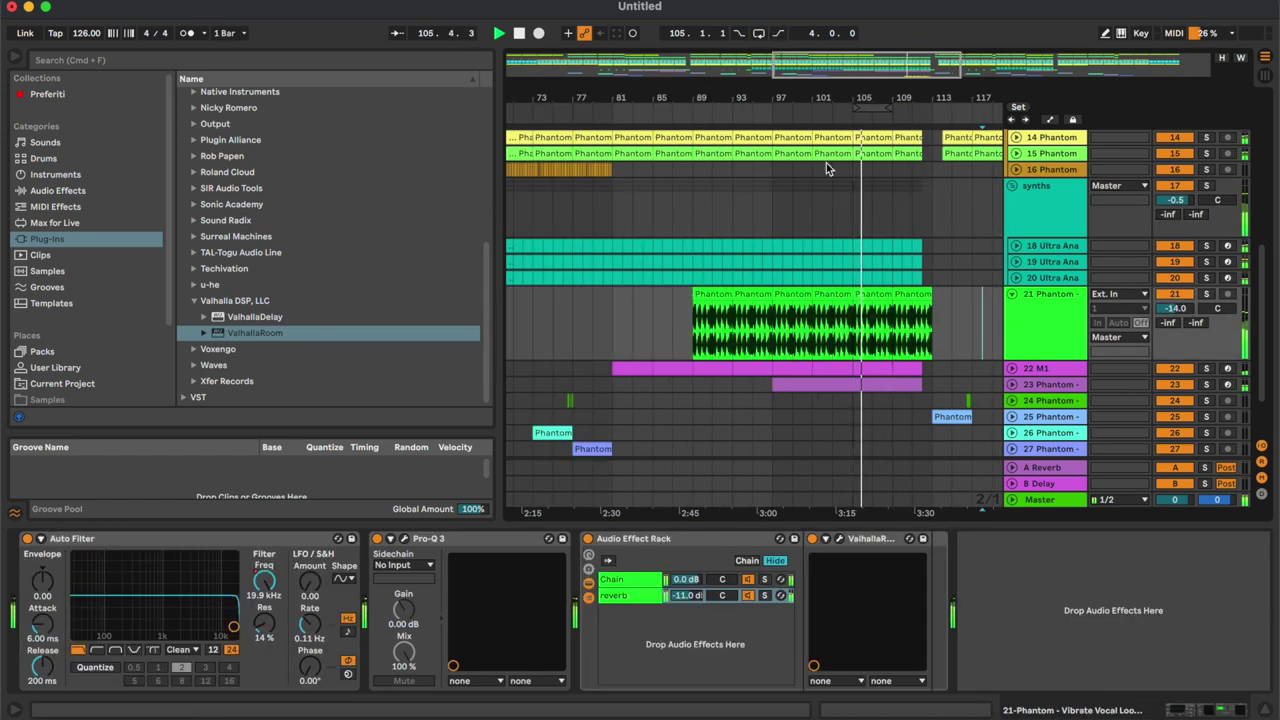
Select track 21 and the synths group together and lower their volumes to -16.0 dB and -2.5 dB.
left_click(1012, 296)
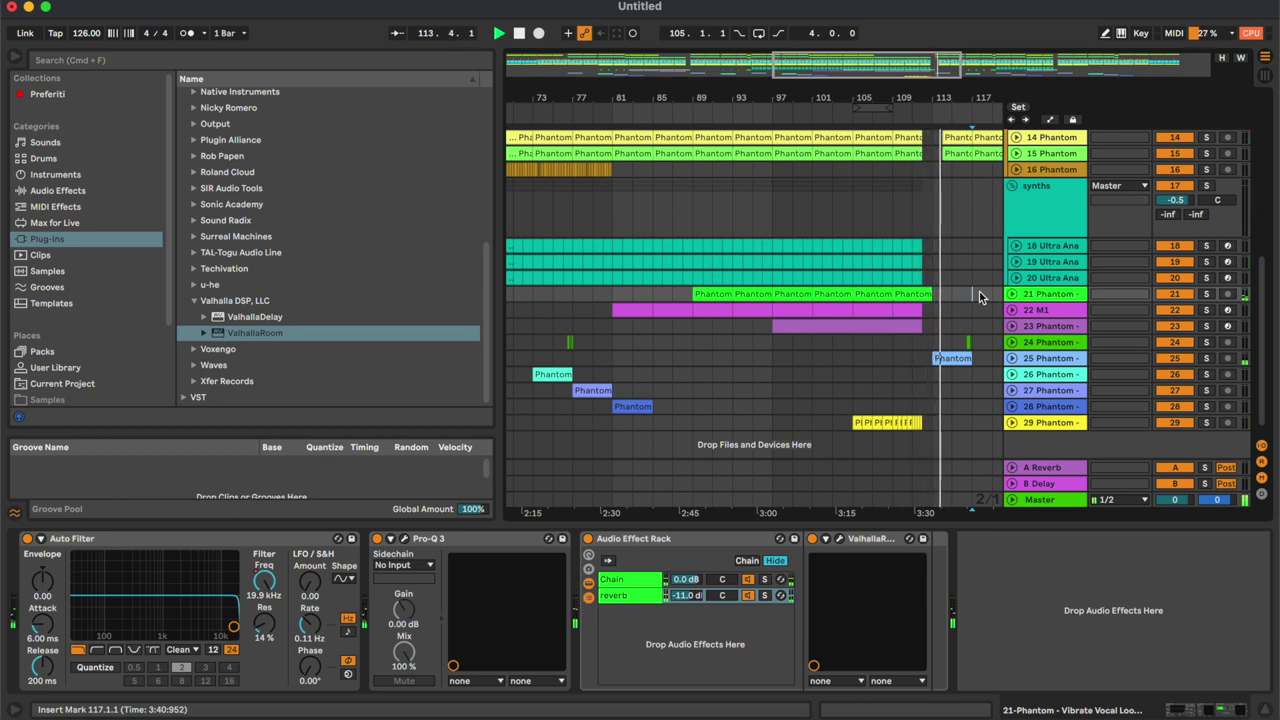
key("minus")
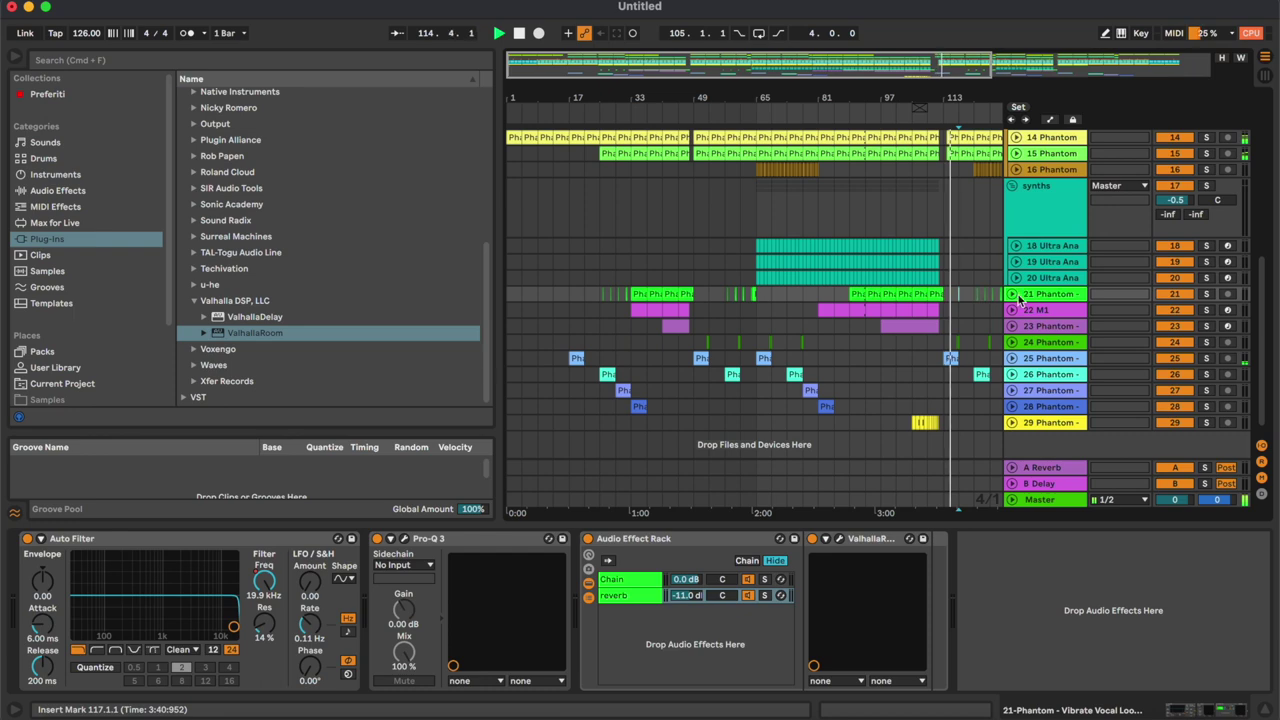
left_click(1014, 294)
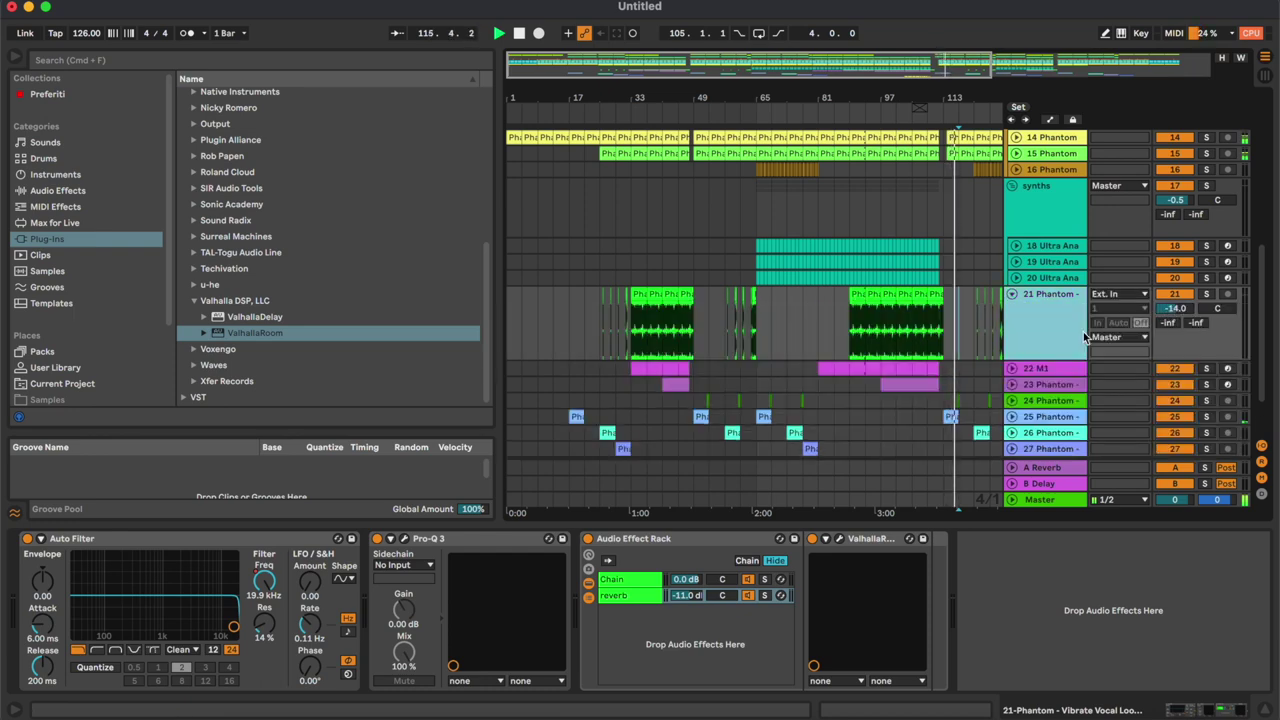
left_click(1057, 187)
left_click(1165, 202)
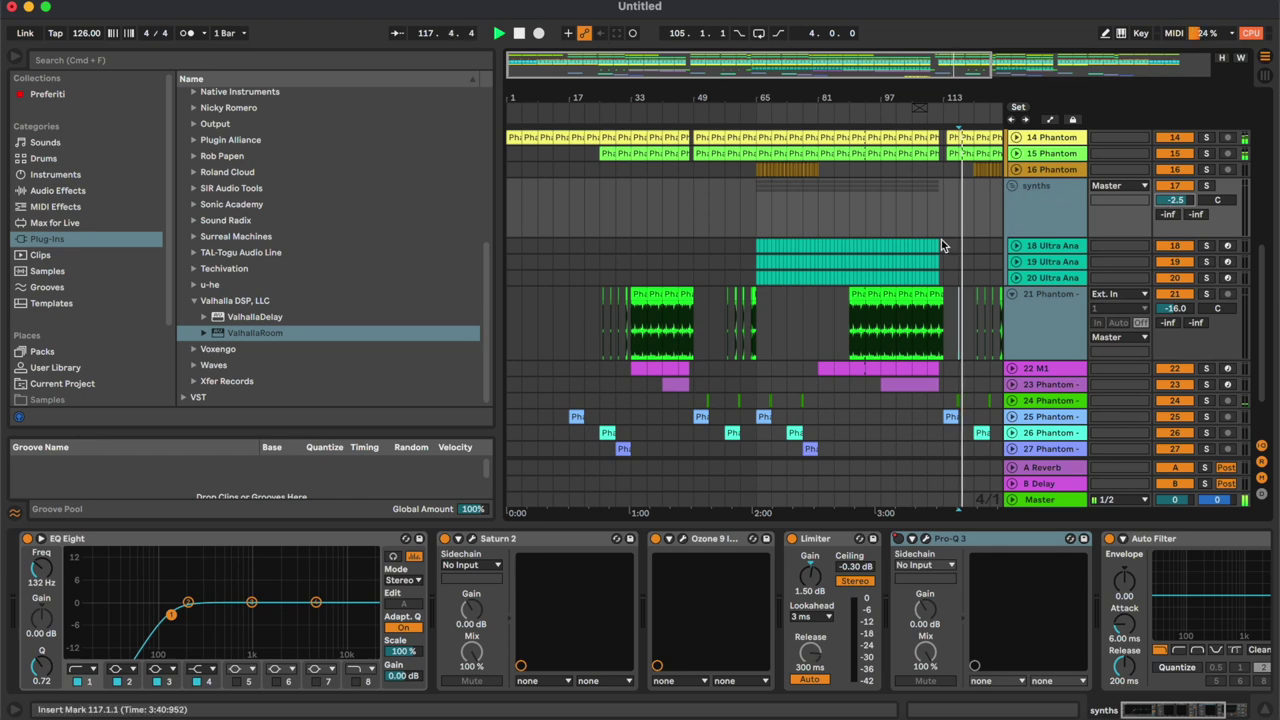
Play the arrangement from bar 109 to check the level drop into the break at bar 113.
left_click(932, 320)
key("space")
key("space")
scroll(932, 320, "up", 10)
scroll(926, 320, "right", 3)
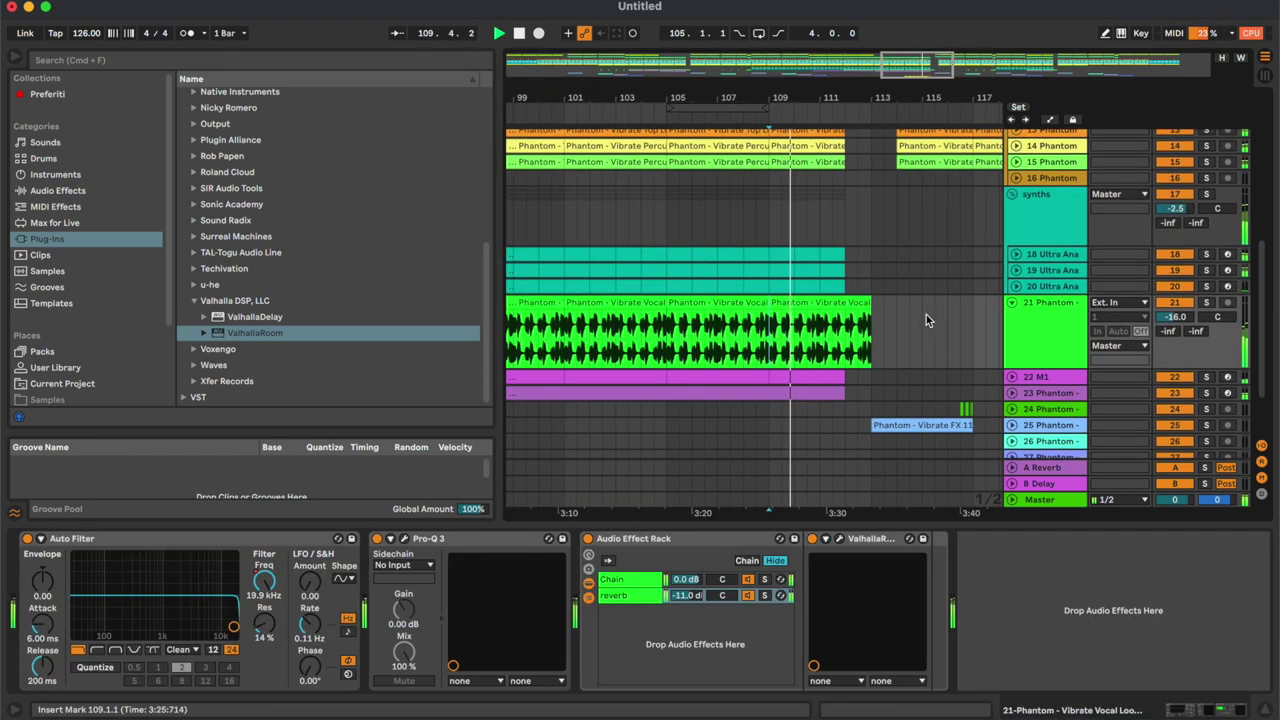
Stop playback and insert a Utility on the Master track between the Endless Smile rack and Pro-L 2.
left_click(1053, 217)
left_click(1046, 498)
key("space")
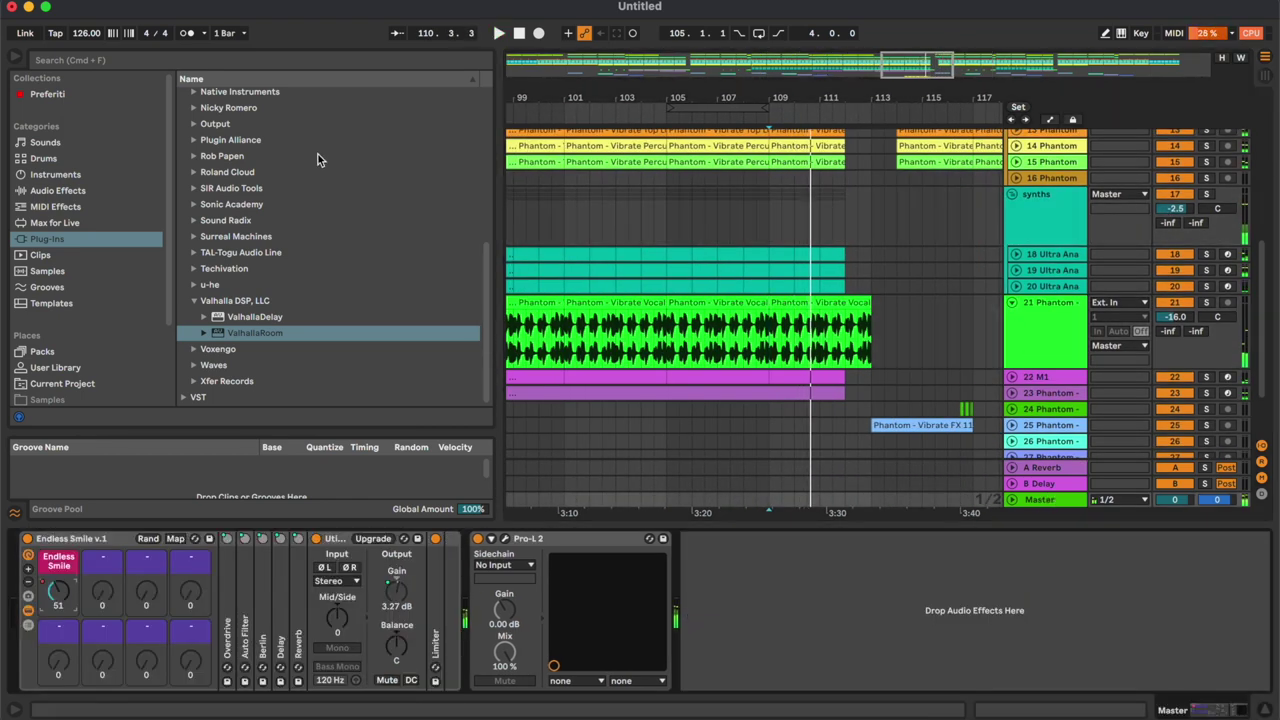
left_click(72, 207)
left_click(78, 191)
left_click_drag(240, 290, 510, 590)
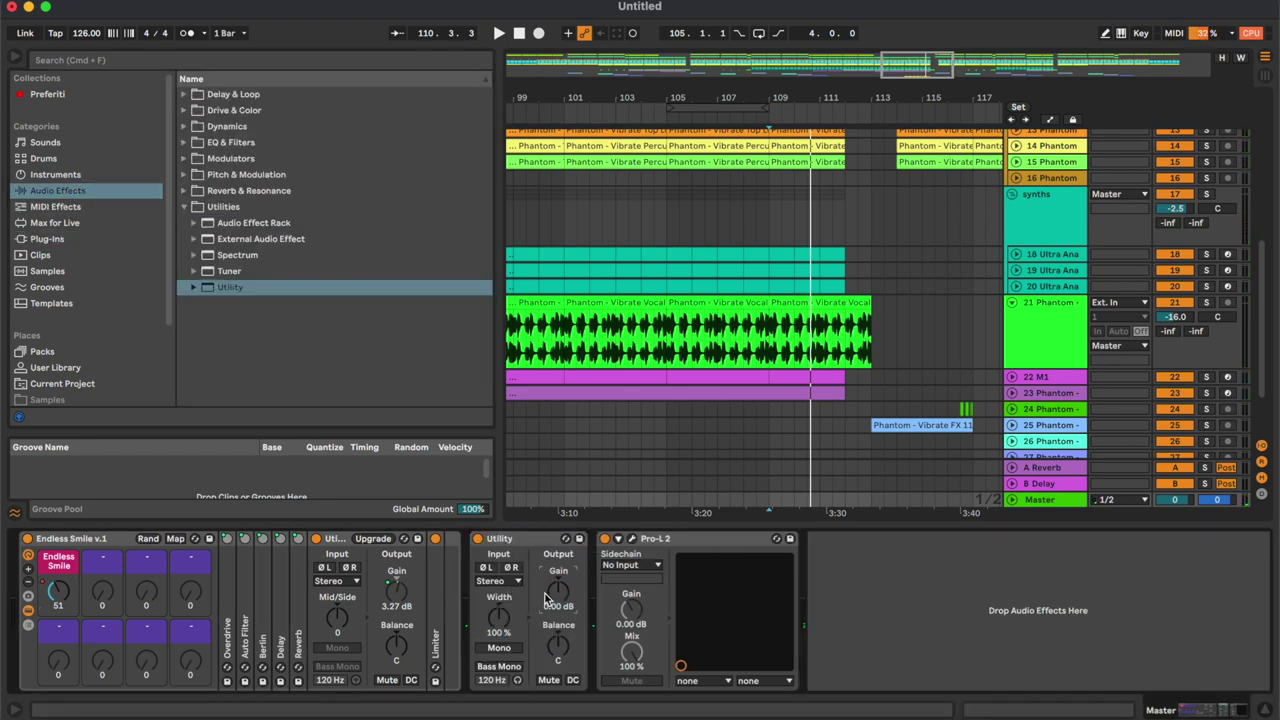
Show the new Utility's Gain automation on the Master track and add a 0.00 dB breakpoint at bar 113.
left_click(1012, 499)
key("a")
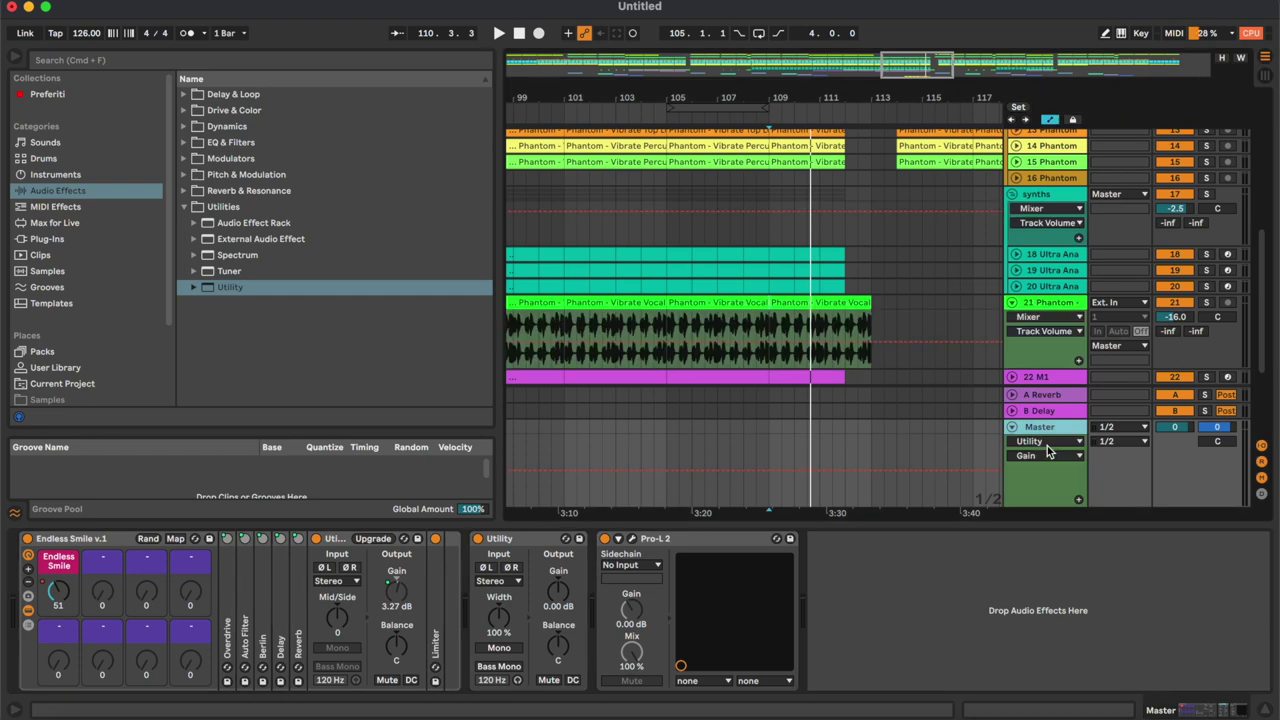
left_click(872, 438)
key("minus")
key("minus")
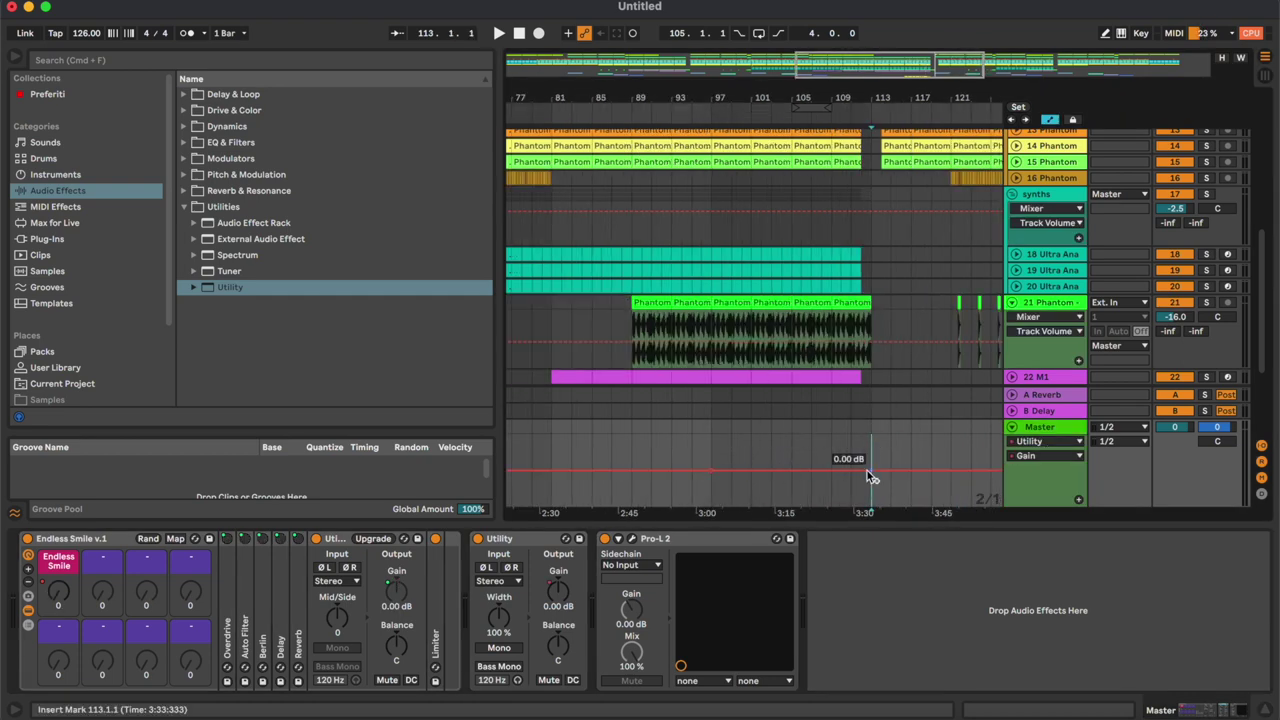
Add a breakpoint at bar 112 on the Master Utility gain automation and edit its value.
key("plus")
key("plus")
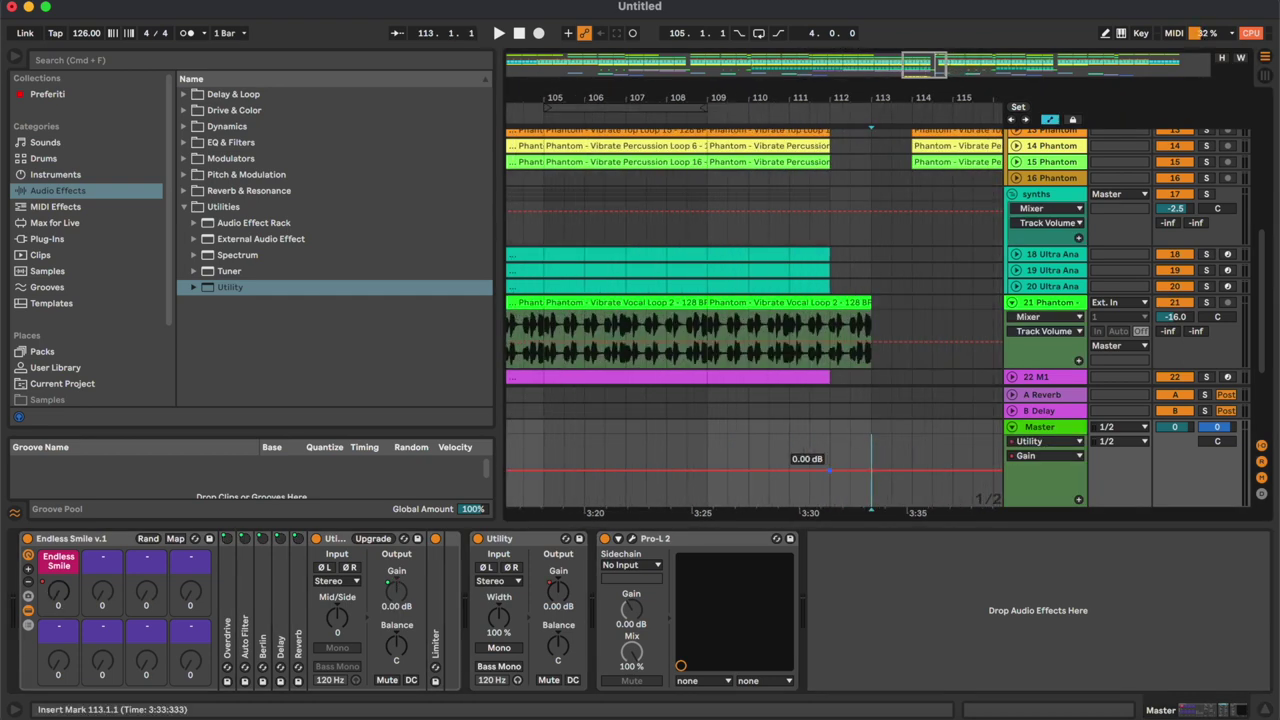
right_click(828, 468)
left_click(884, 164)
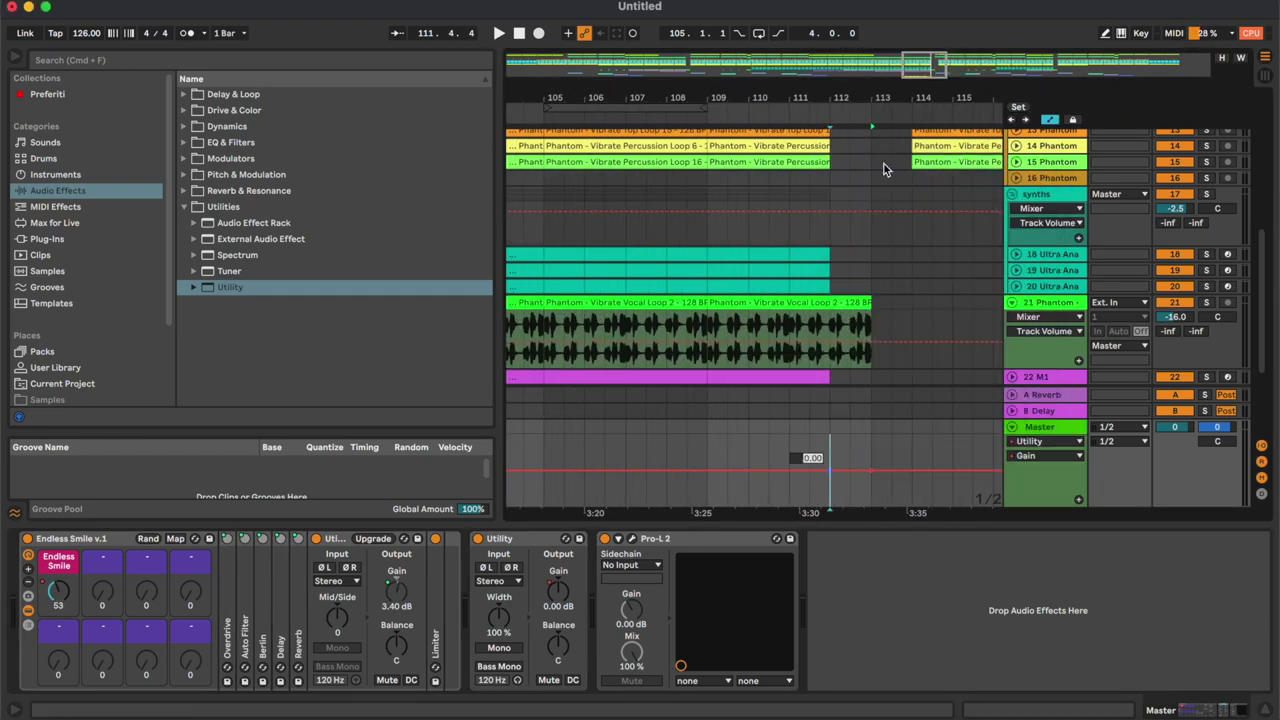
Start playback from bar 107 and copy the Master Utility gain automation from bars 97–113 to bars 33–49.
left_click(630, 445)
key("minus")
key("minus")
key("minus")
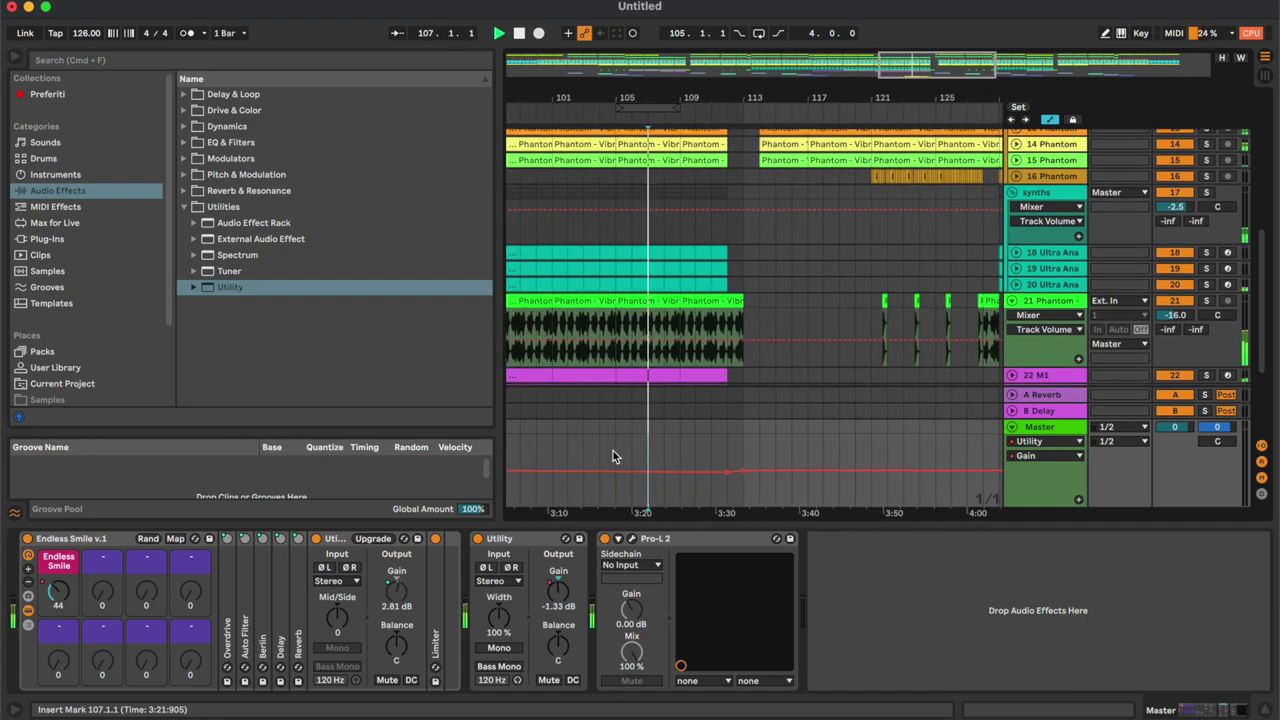
key("minus")
left_click_drag(598, 457, 672, 458)
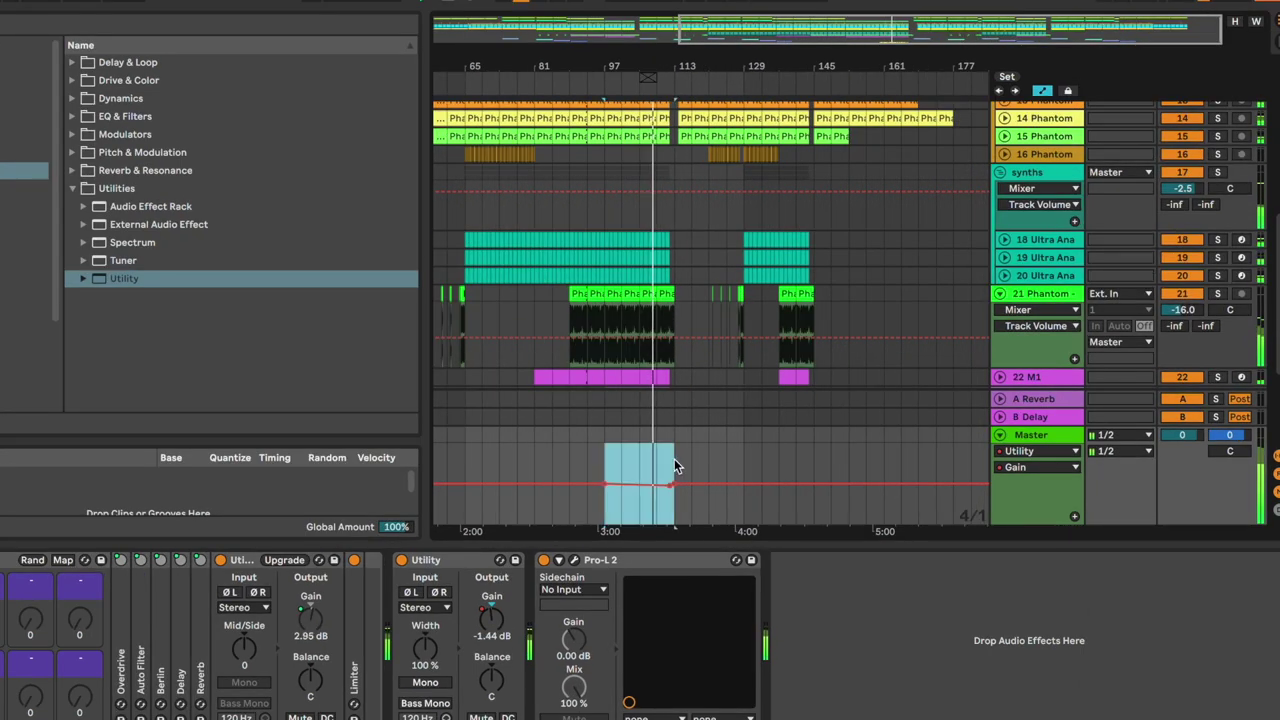
scroll(673, 458, "left", 5)
left_click_drag(536, 450, 465, 448)
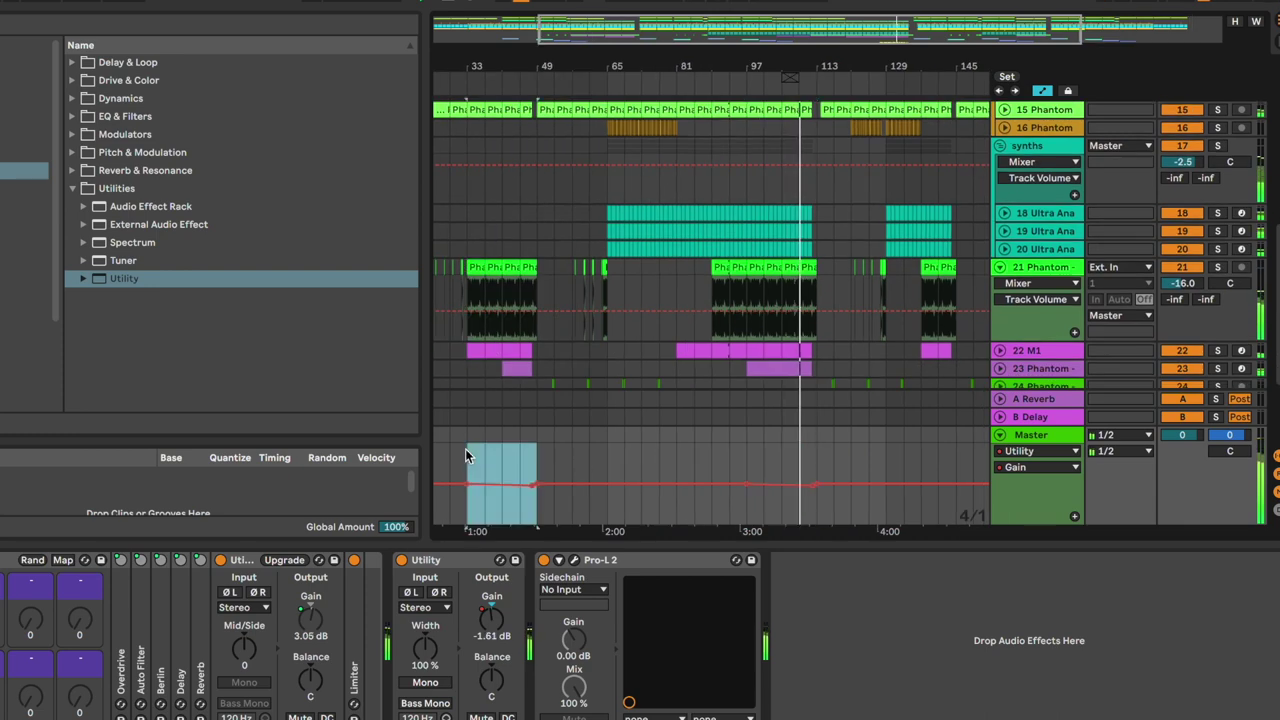
Set the Master Utility gain breakpoint at bar 112 to -2.5 dB, then stop playback.
key("plus")
key("plus")
scroll(751, 463, "right", 3)
scroll(751, 463, "right", 5)
left_click(810, 456)
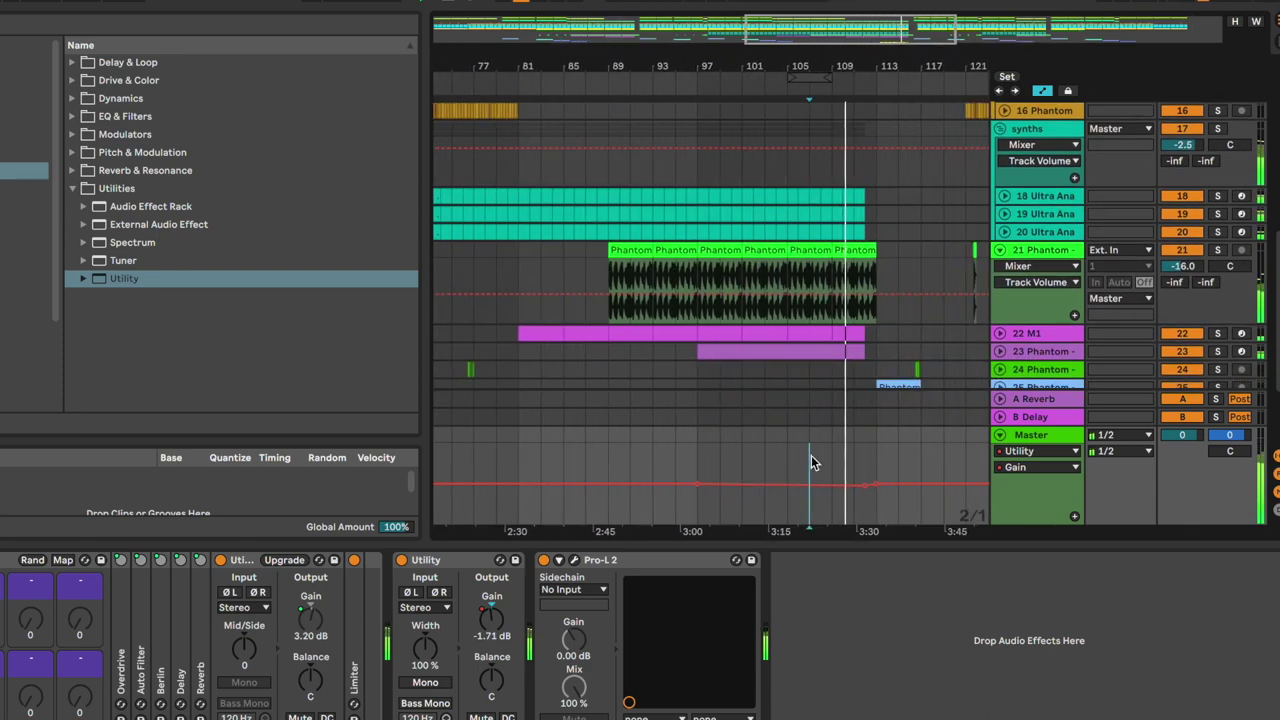
right_click(865, 488)
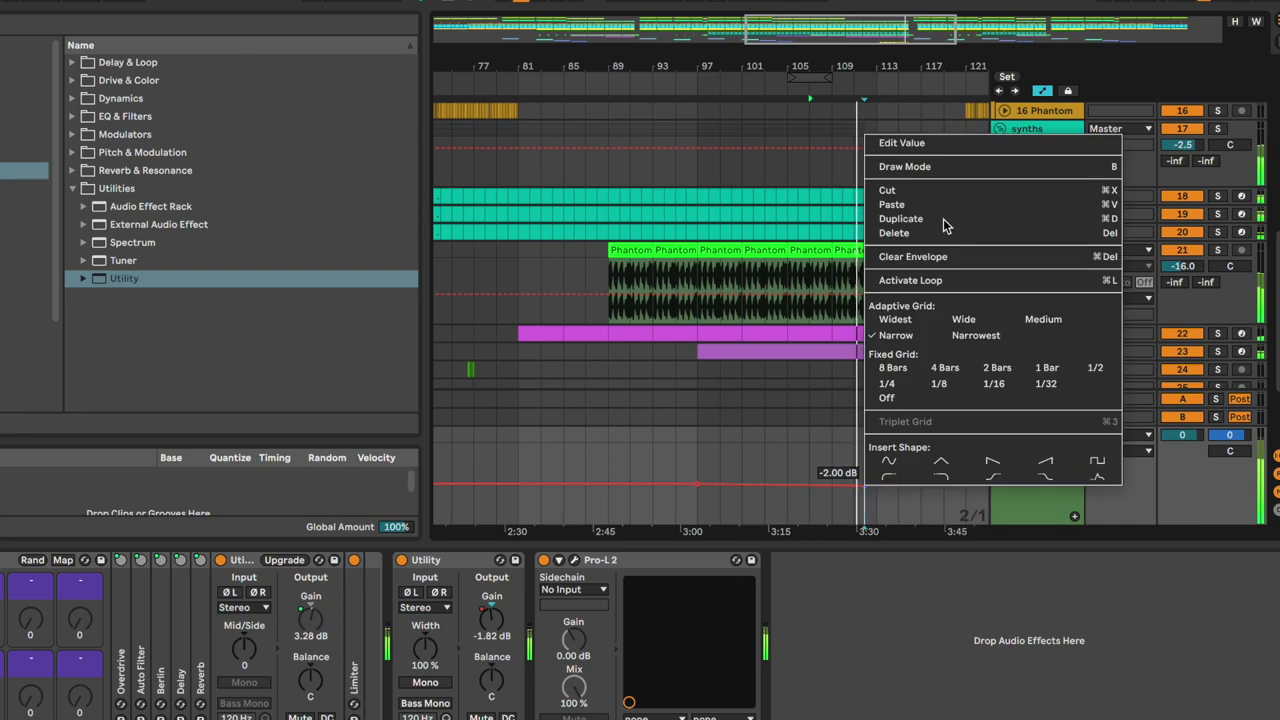
left_click(939, 140)
type("-2.5")
key("Return")
key("space")
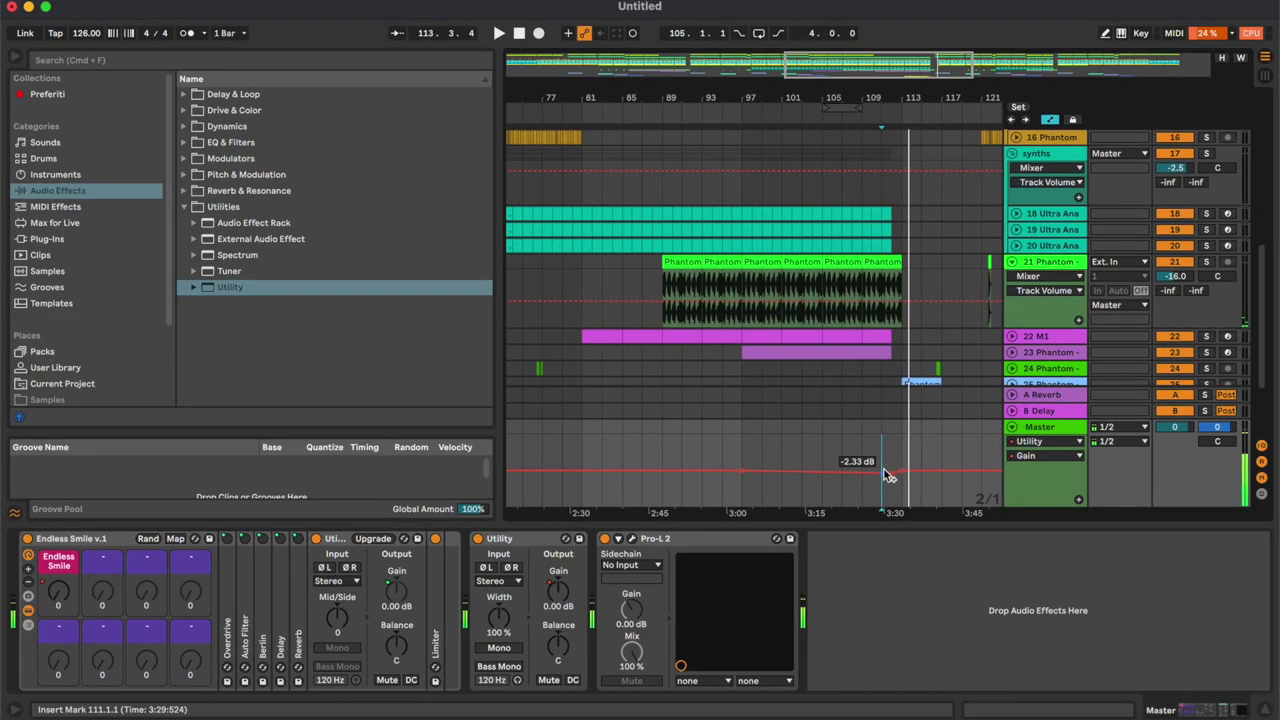
Play the end of the drop and set the Master Utility gain breakpoint at bar 112 to -3 dB.
right_click(865, 490)
left_click(956, 166)
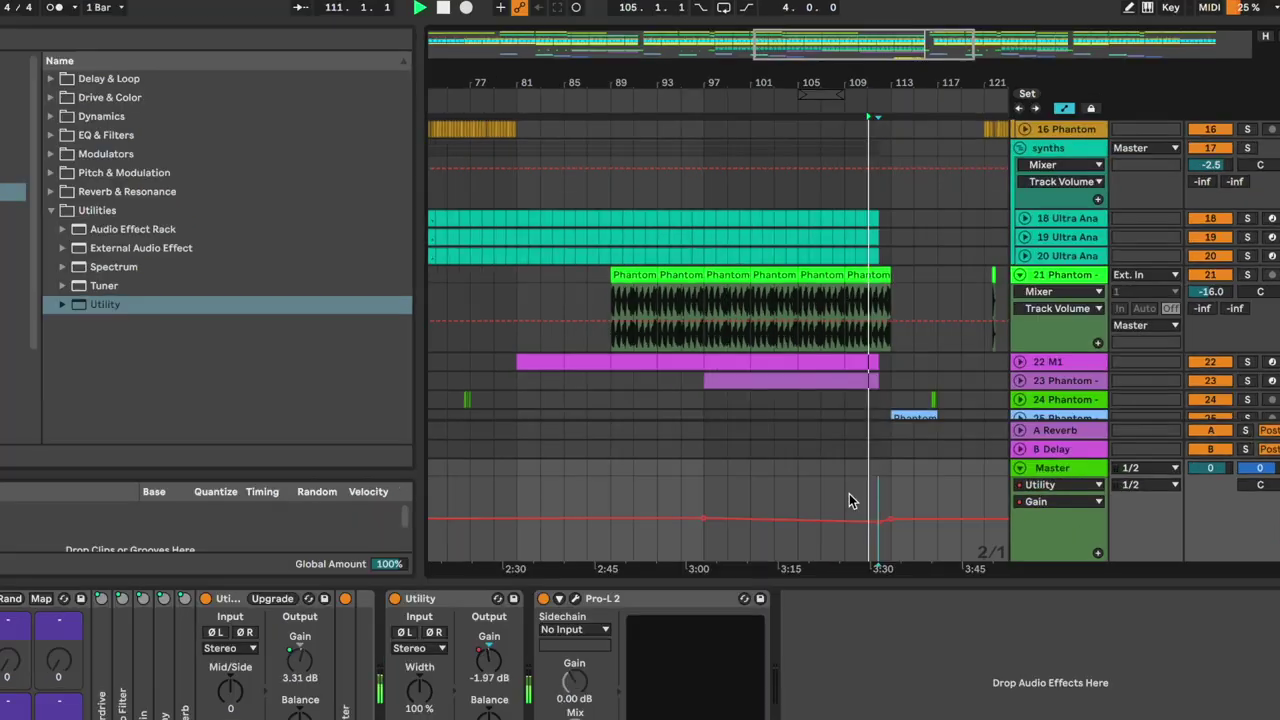
key("minus")
key("minus")
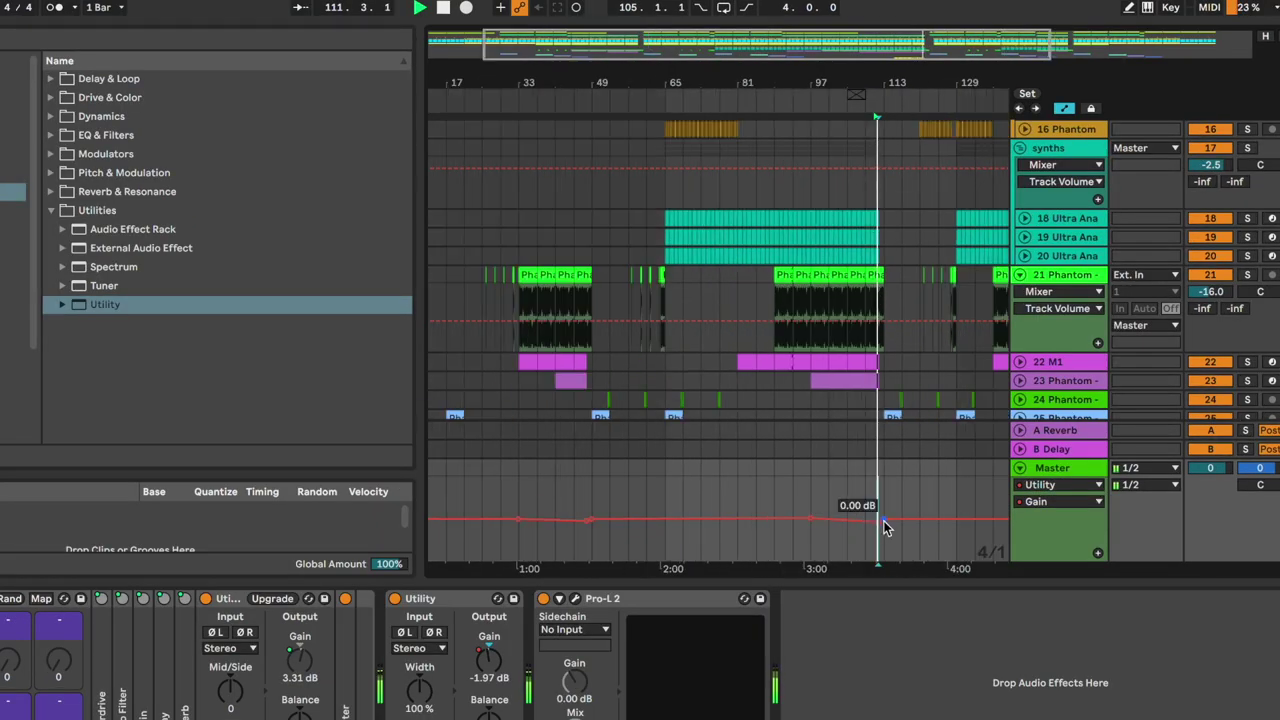
right_click(881, 527)
left_click(952, 160)
type("-3")
key("Return")
Copy the edited Master Utility gain automation from bars 97–113 over the dip at bars 33–49.
left_click_drag(811, 500, 885, 497)
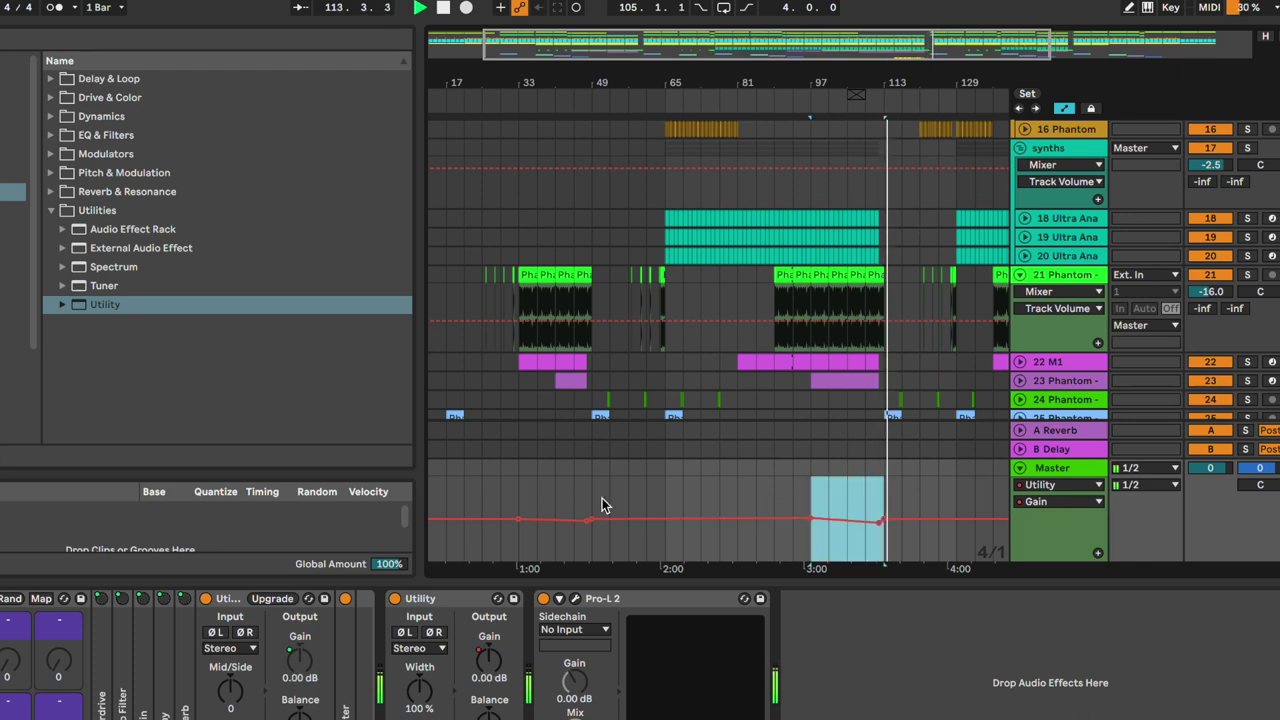
left_click(520, 497)
left_click_drag(521, 492, 592, 492)
Select the Master track, stop playback and switch off the Pro-L 2 limiter.
left_click(858, 490)
key("plus")
key("plus")
key("plus")
key("plus")
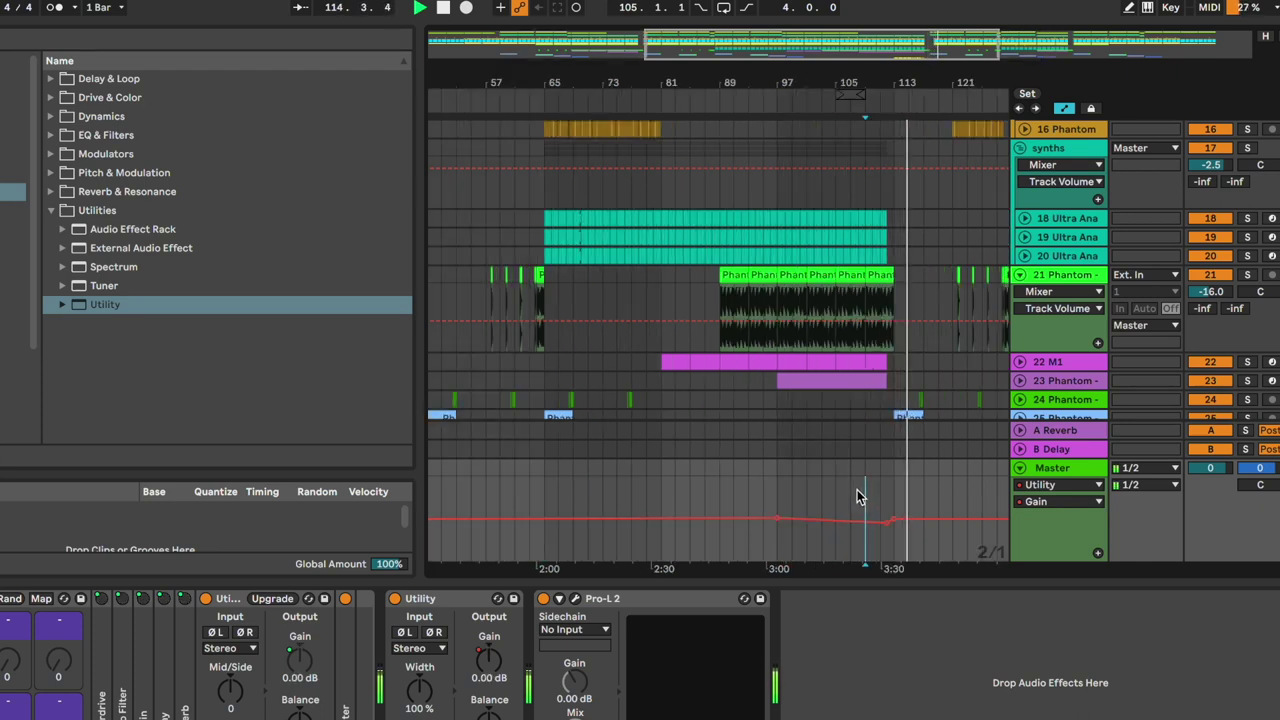
scroll(857, 491, "right", 1)
key("Left")
left_click(1064, 469)
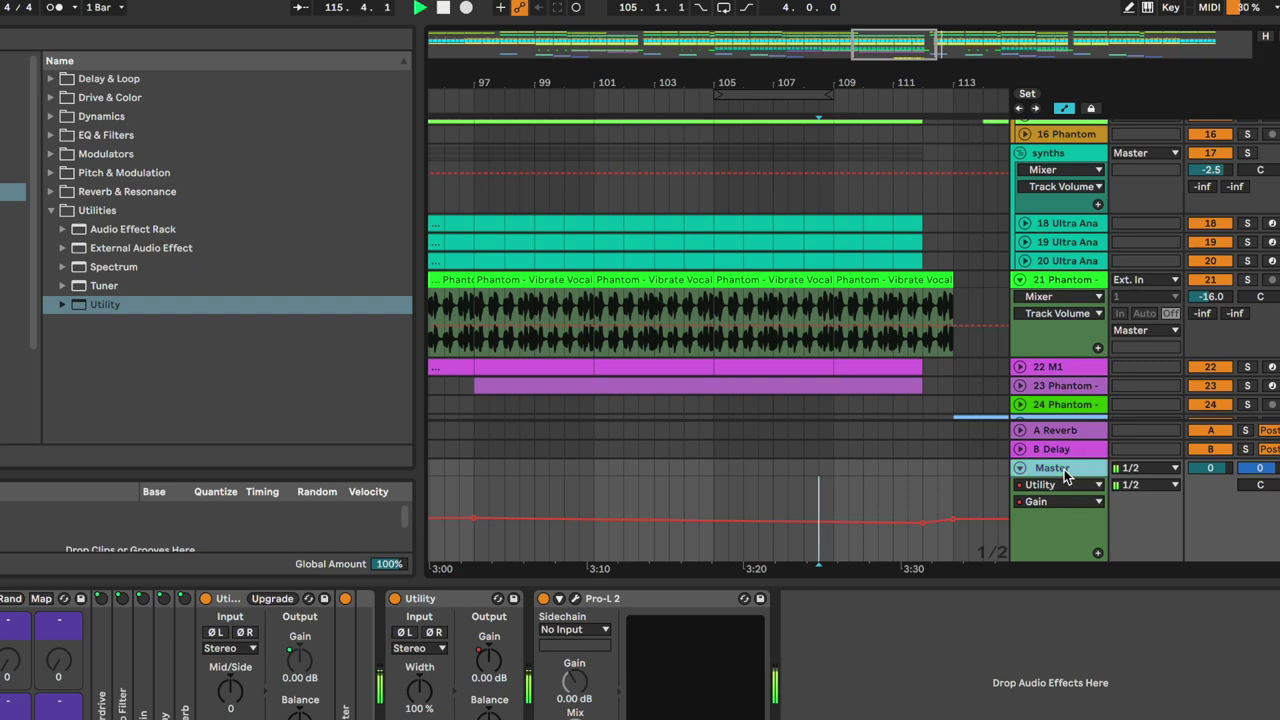
key("space")
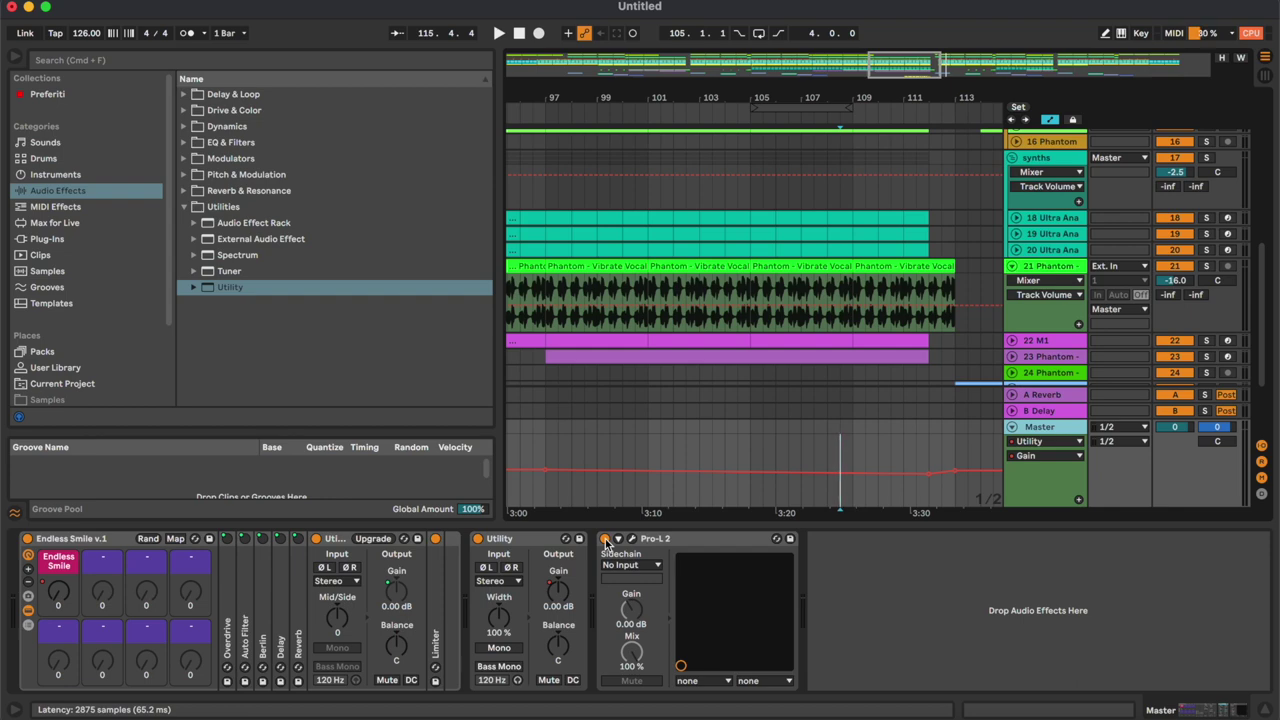
left_click(605, 540)
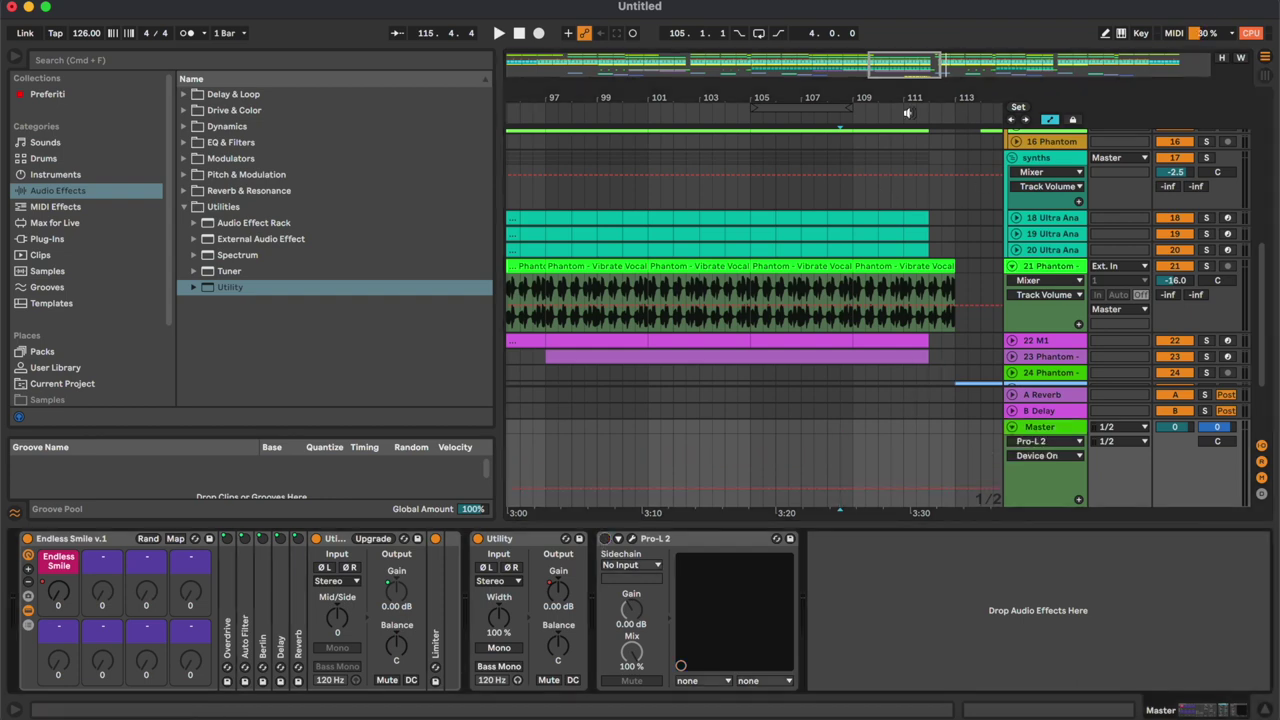
Play the drop around bar 131 and check the Master peak level in the Session View mixer.
scroll(897, 212, "up", 5)
scroll(880, 190, "right", 10)
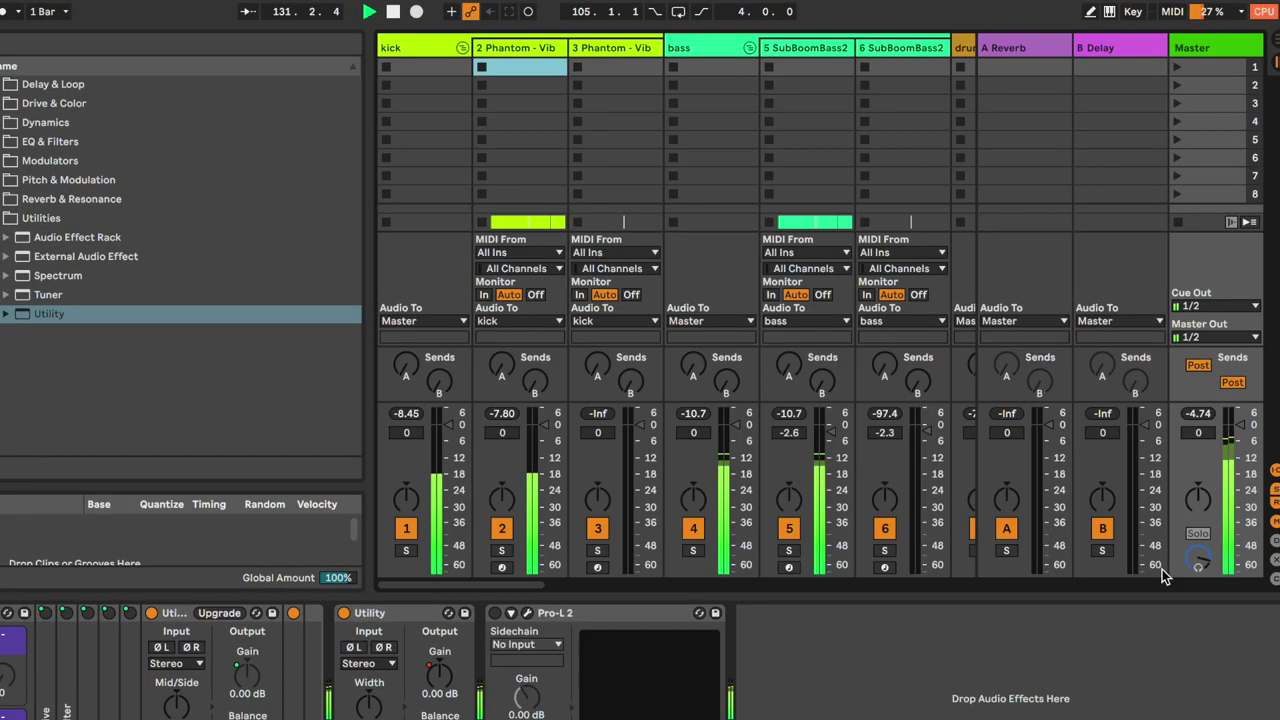
key("Tab")
key("Tab")
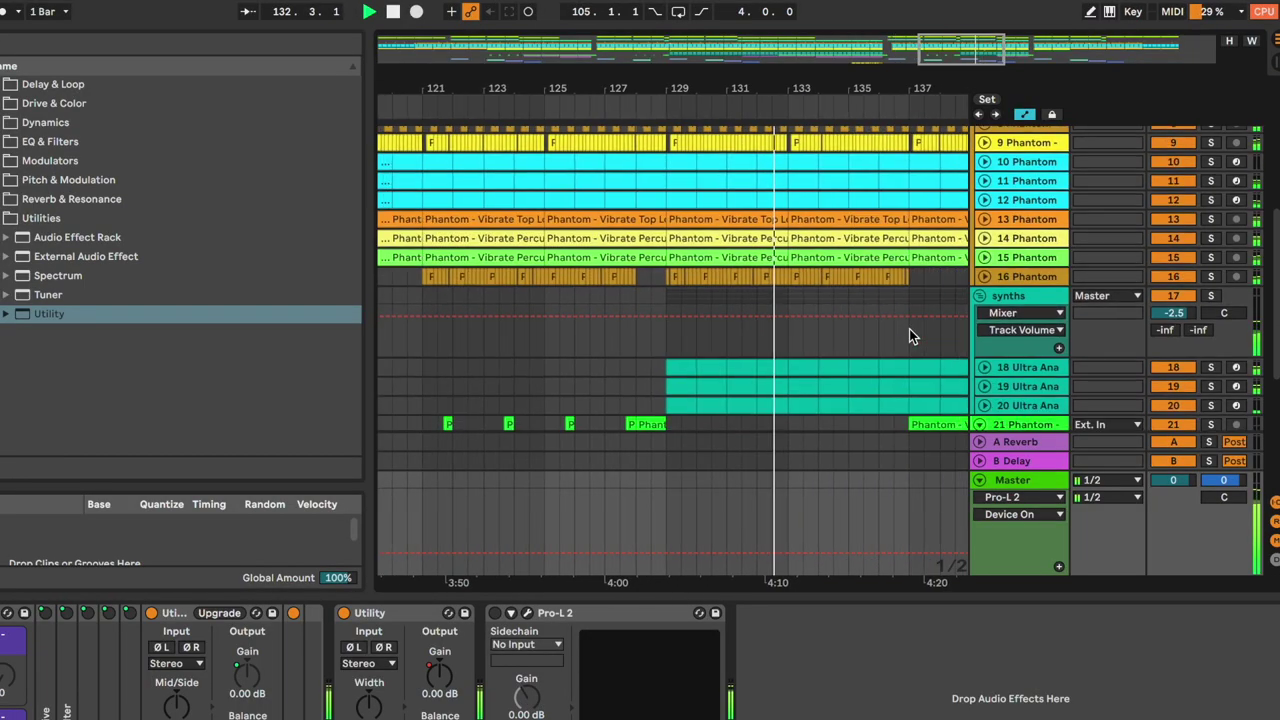
key("Tab")
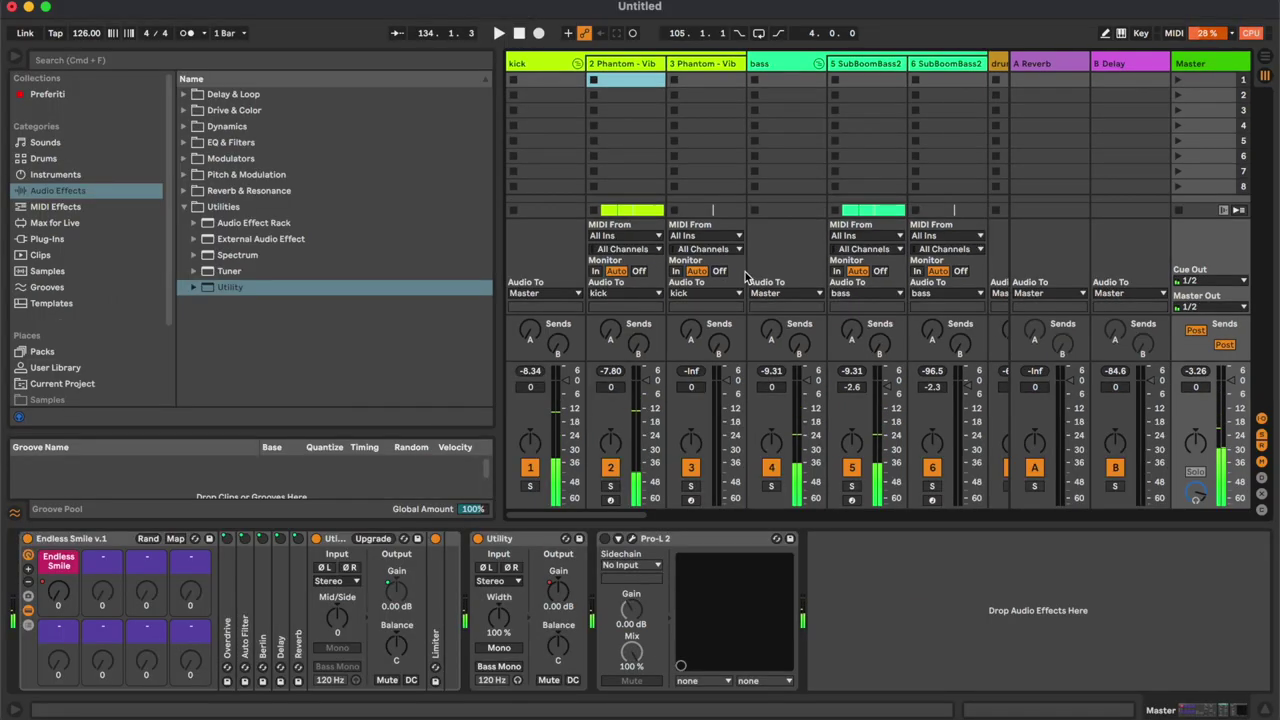
Insert another Utility before Pro-L 2 on the Master with Gain at -3.00 dB and replay to recheck the peak level.
mouse_move(211, 289)
left_mouse_down()
mouse_move(645, 605)
mouse_move(606, 607)
left_mouse_up()
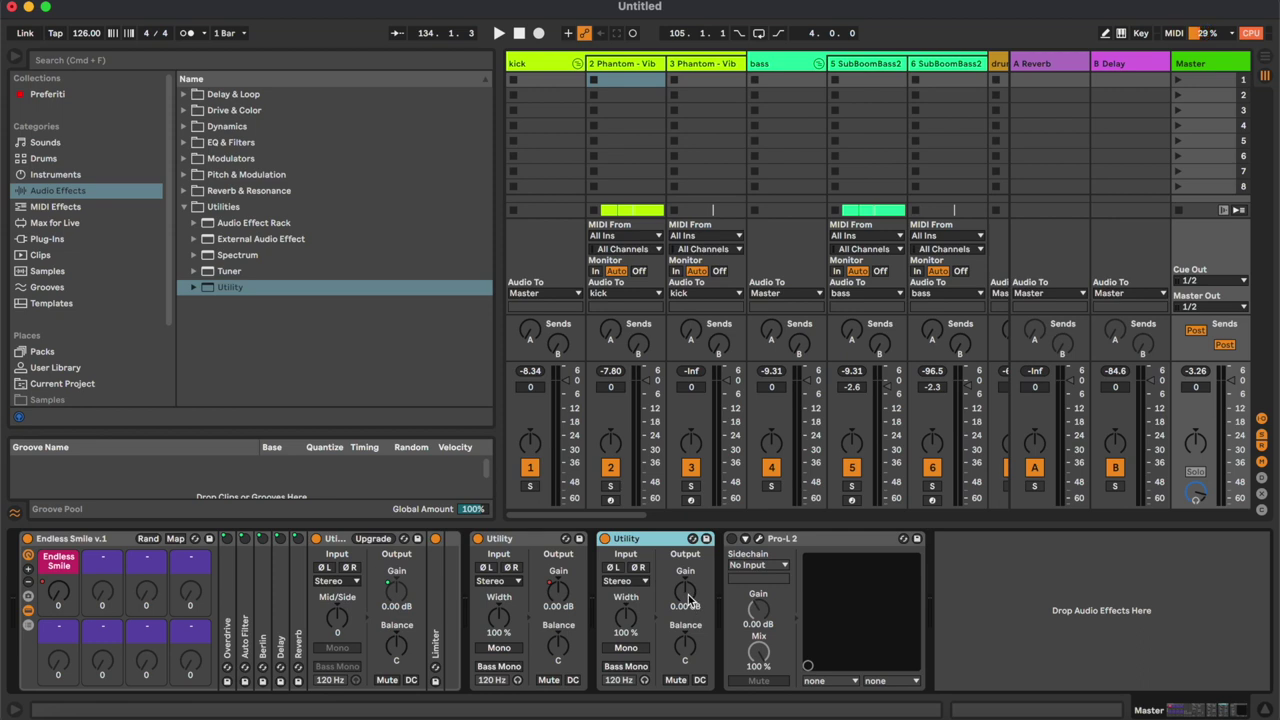
left_click(688, 598)
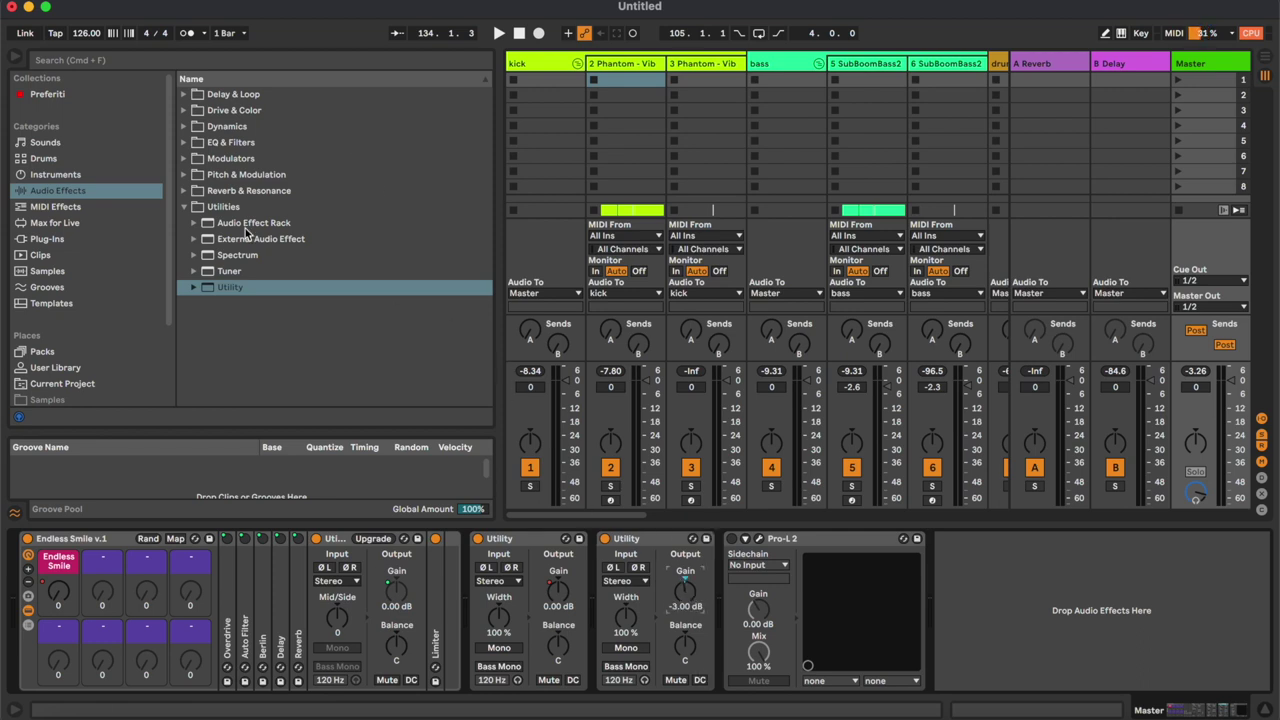
left_click(70, 240)
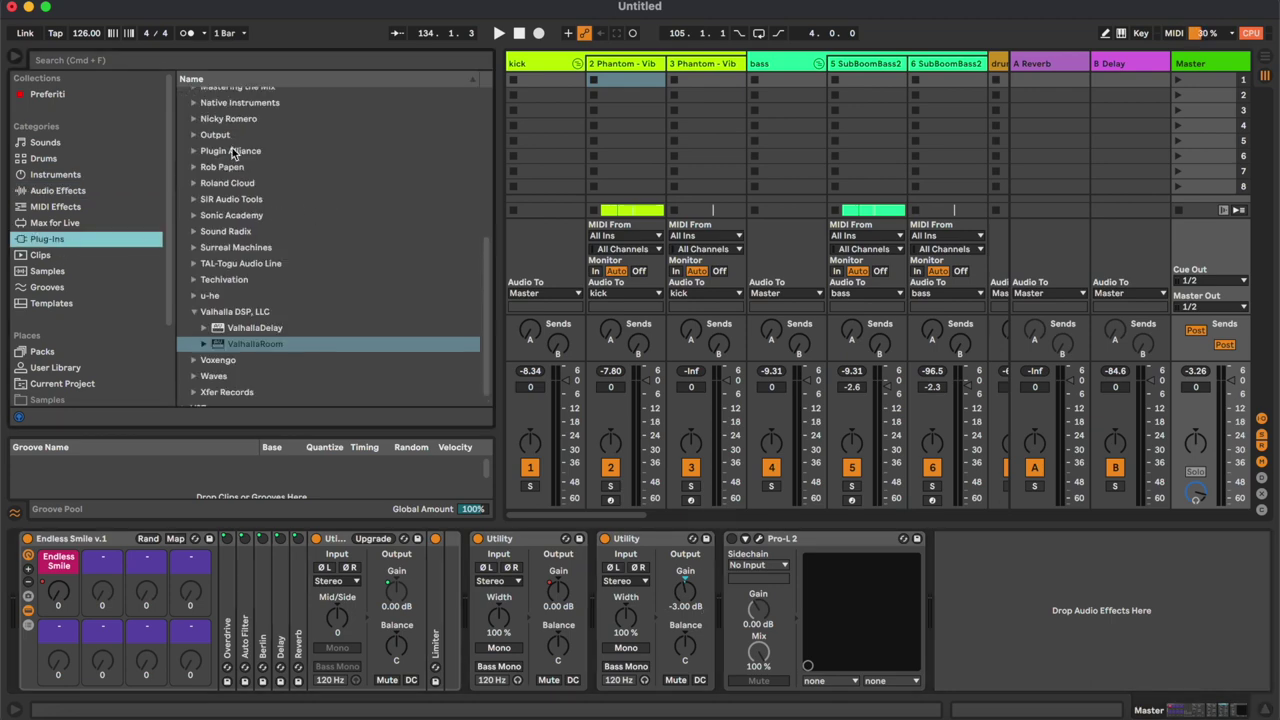
scroll(258, 160, "up", 3)
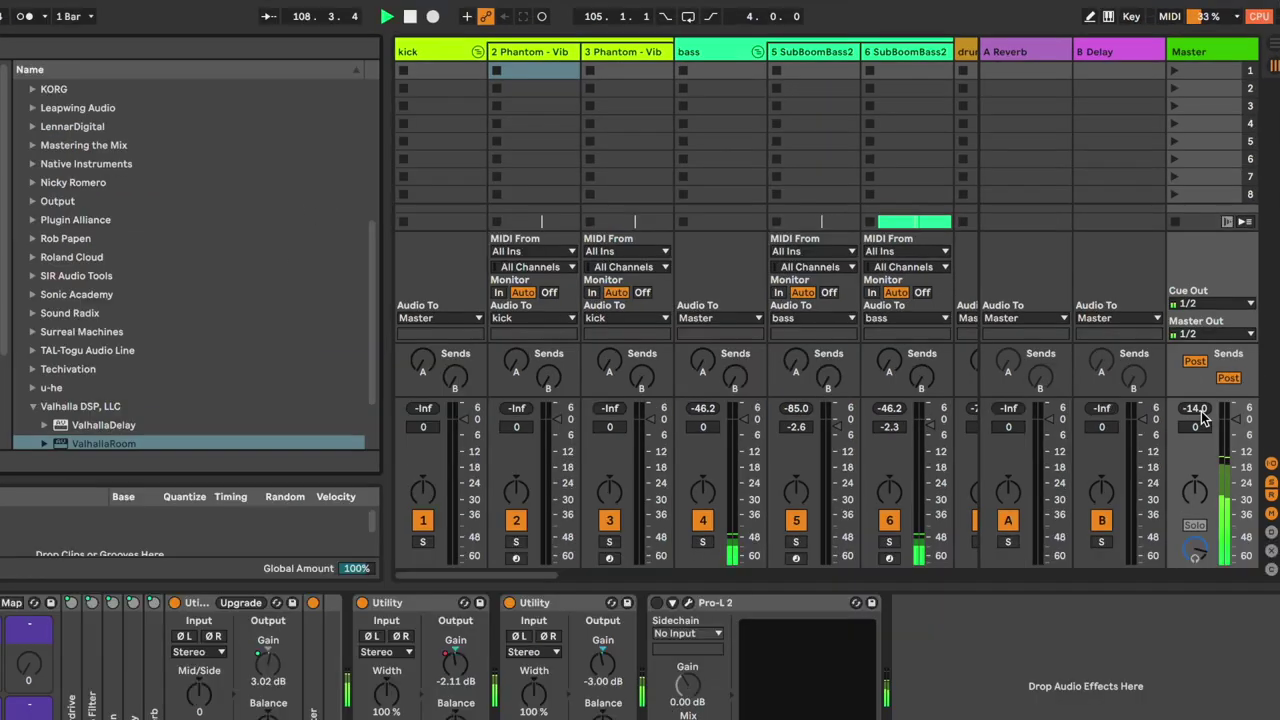
key("Tab")
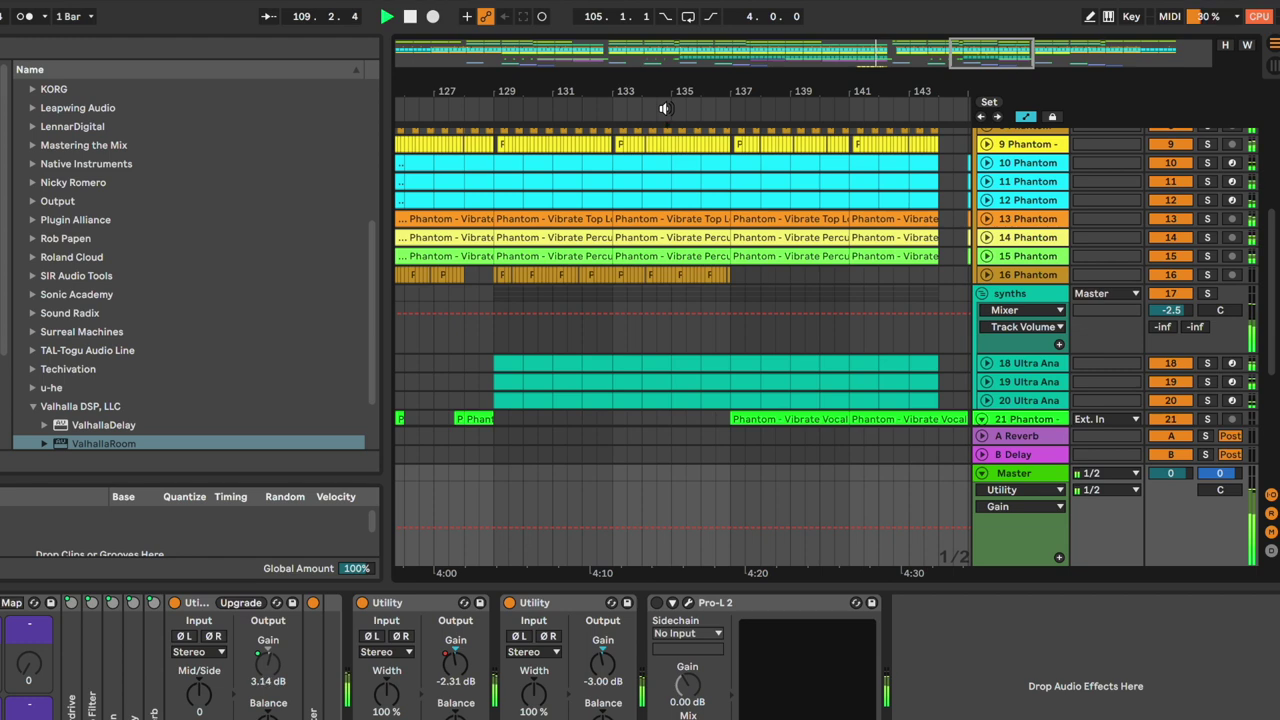
key("Tab")
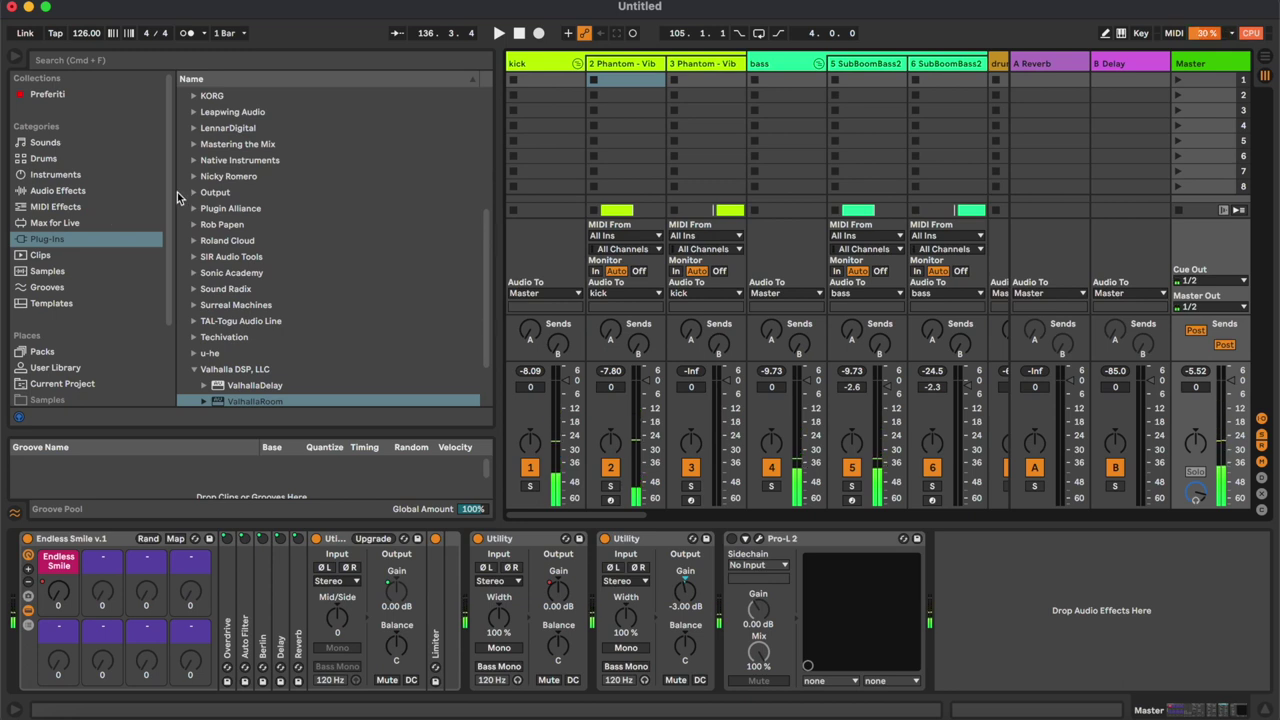
Insert the FabFilter Pro-Q 3 plug-in on the Master track between the last Utility and Pro-L 2.
scroll(177, 197, "up", 3)
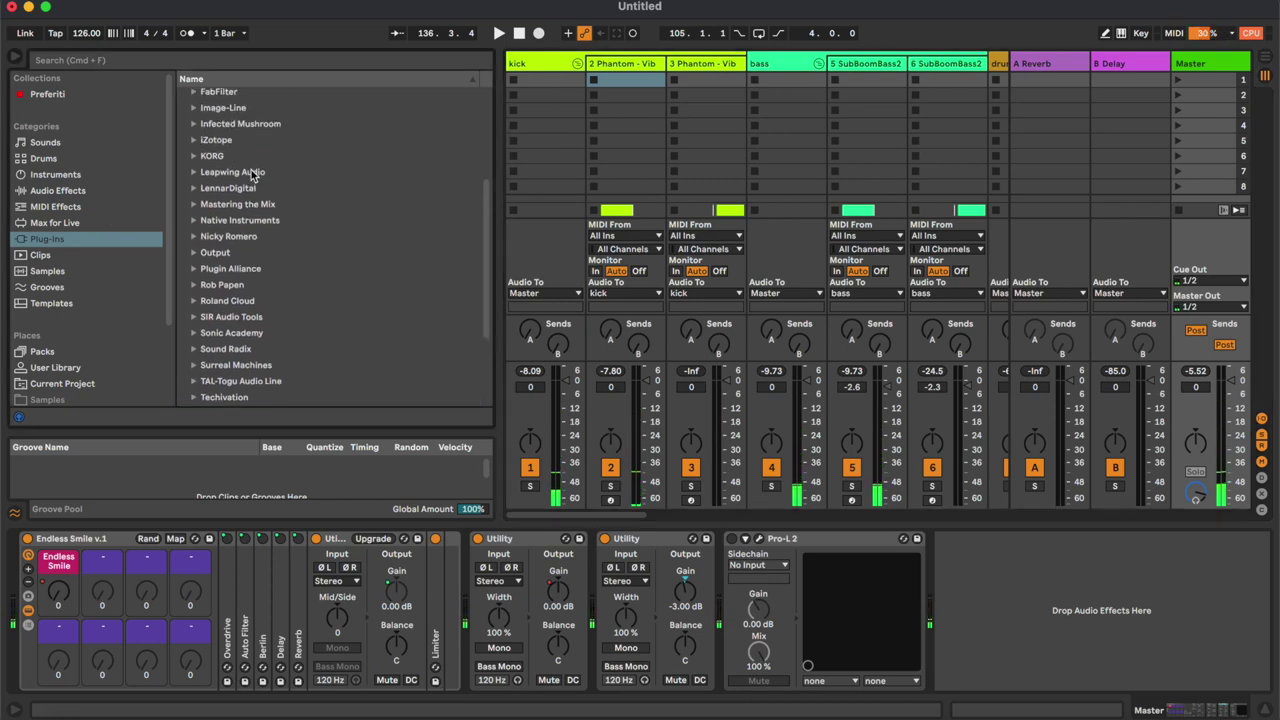
left_click(229, 113)
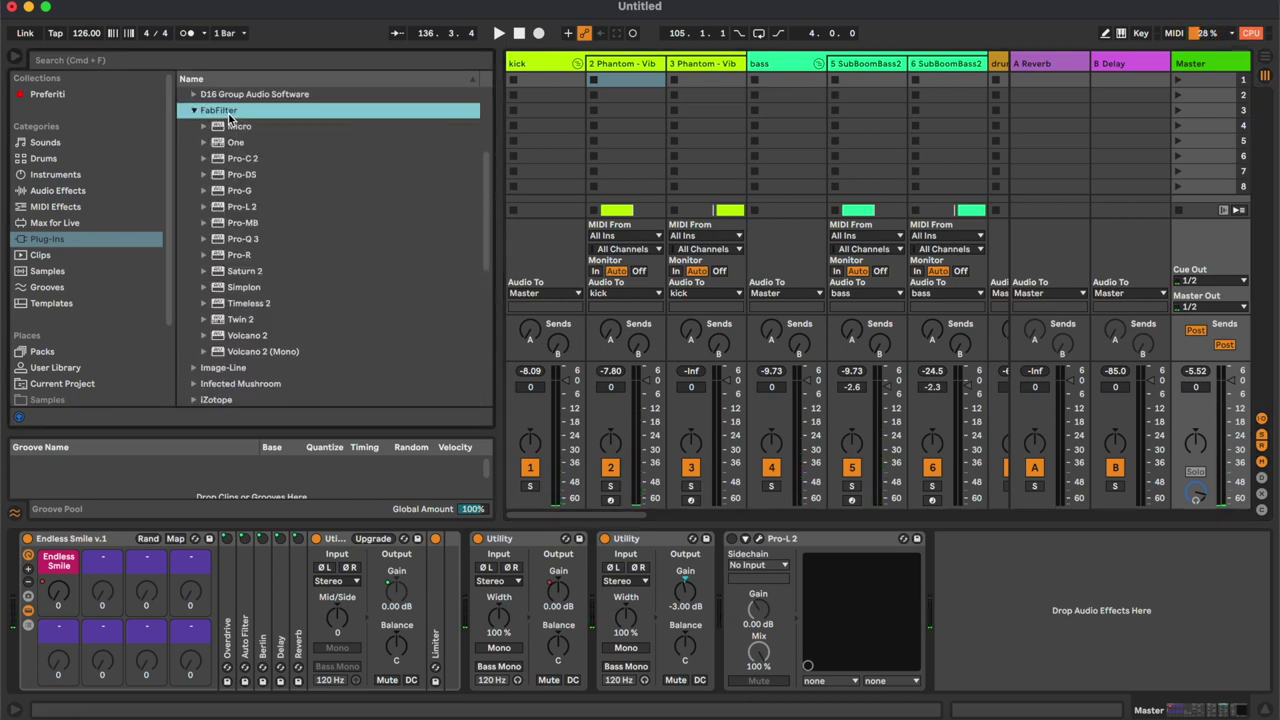
double_click(243, 238)
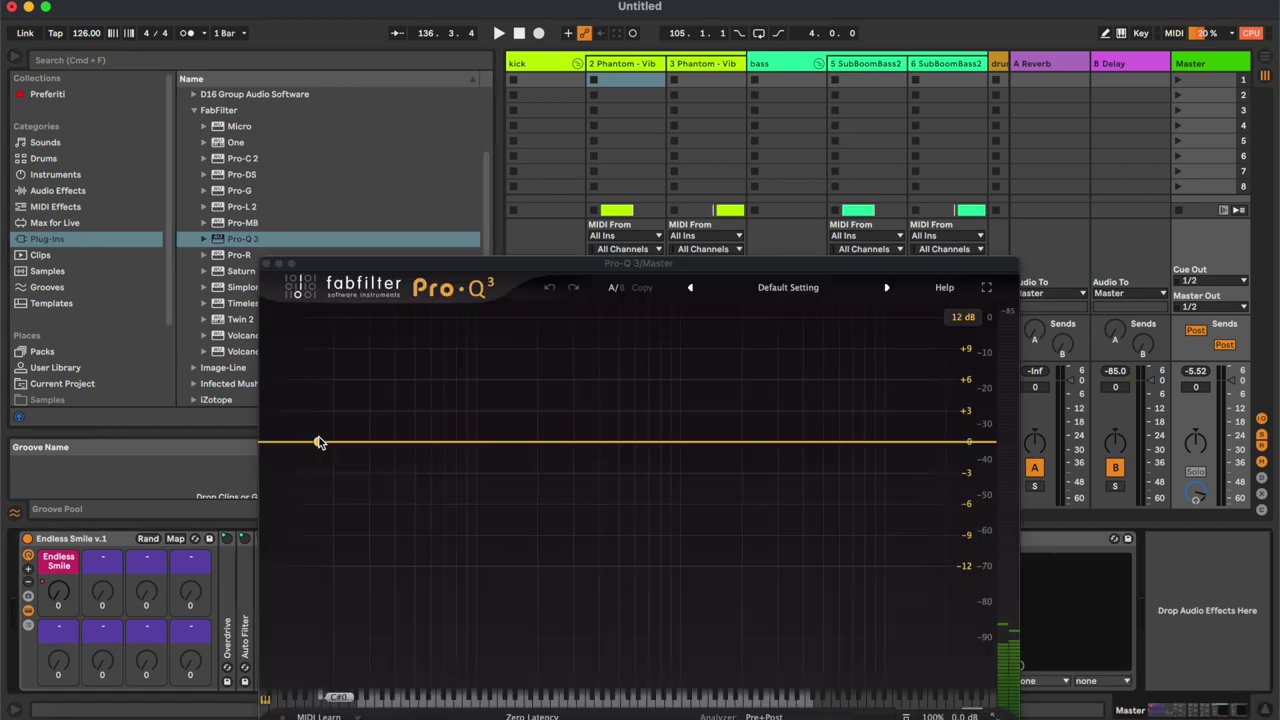
Add an 18 dB/oct low cut in Pro-Q 3, assign it to Mid and raise its frequency slightly.
left_click(315, 443)
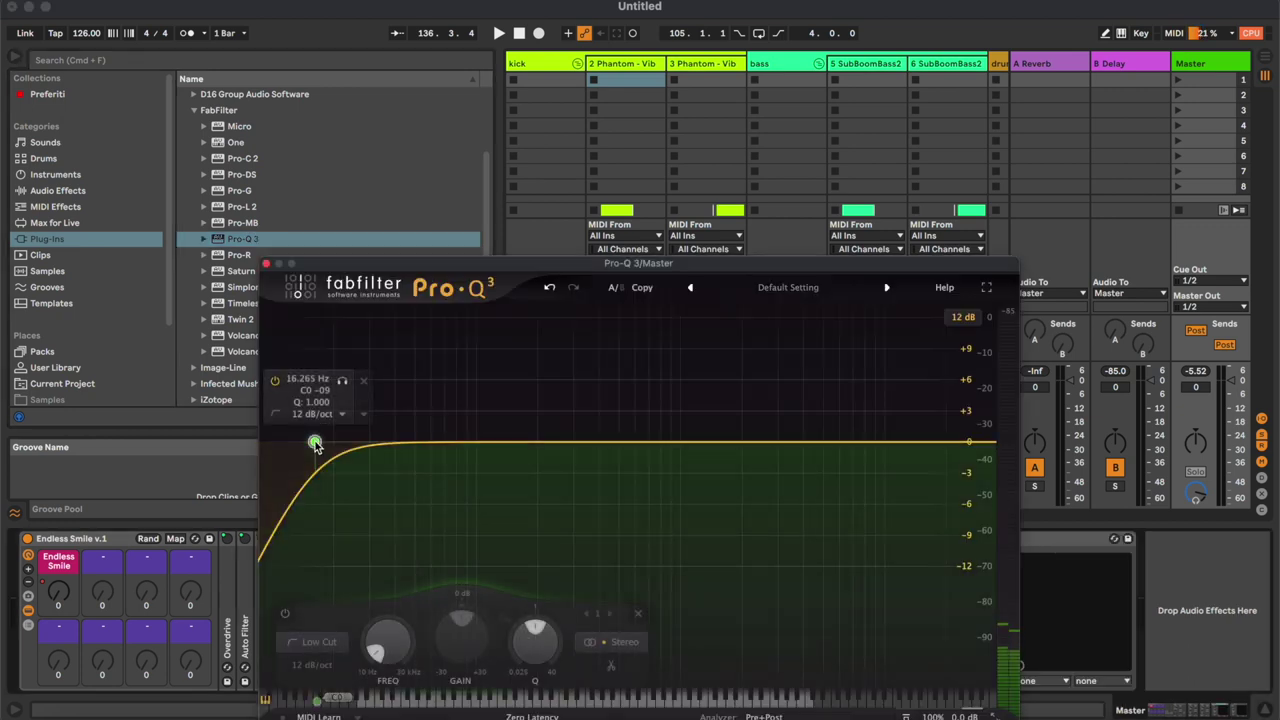
left_click(315, 443, "alt+shift")
left_click(624, 642)
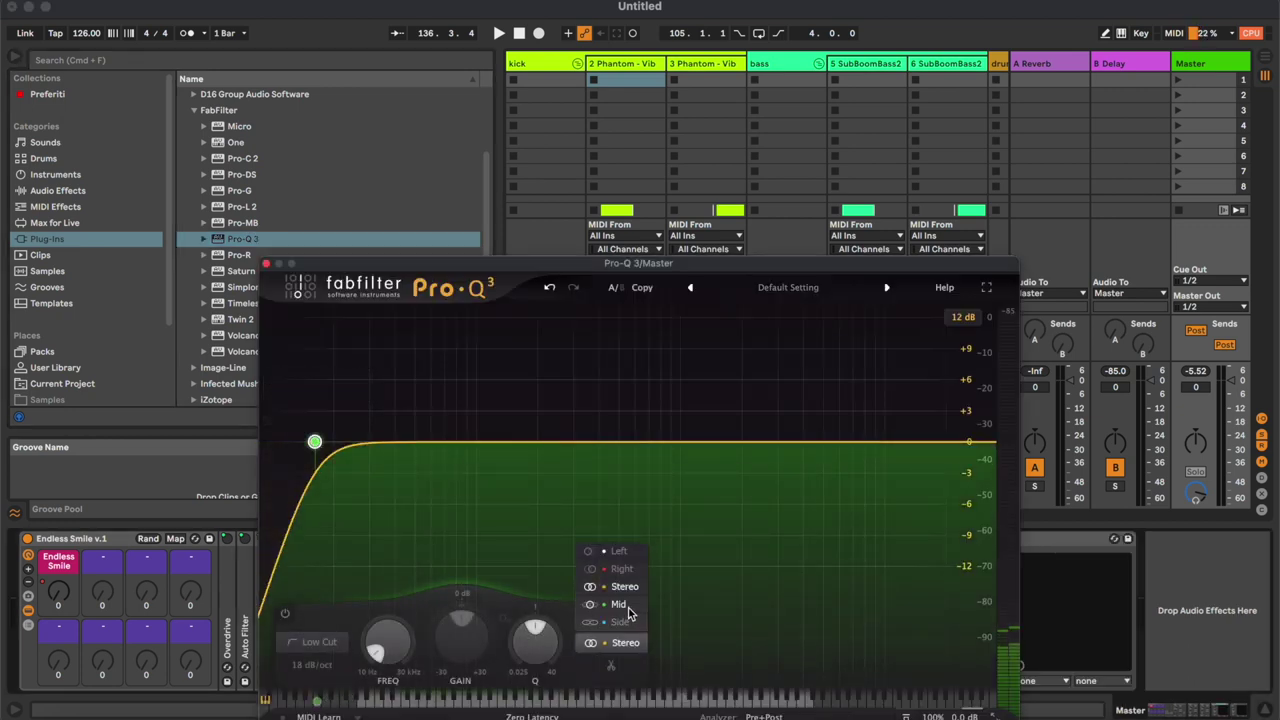
left_click(616, 622)
left_click_drag(343, 383, 388, 400)
Add a second 18 dB/oct low cut in Pro-Q 3 on the Side channel at about 197 Hz and audition it during playback.
double_click(297, 443)
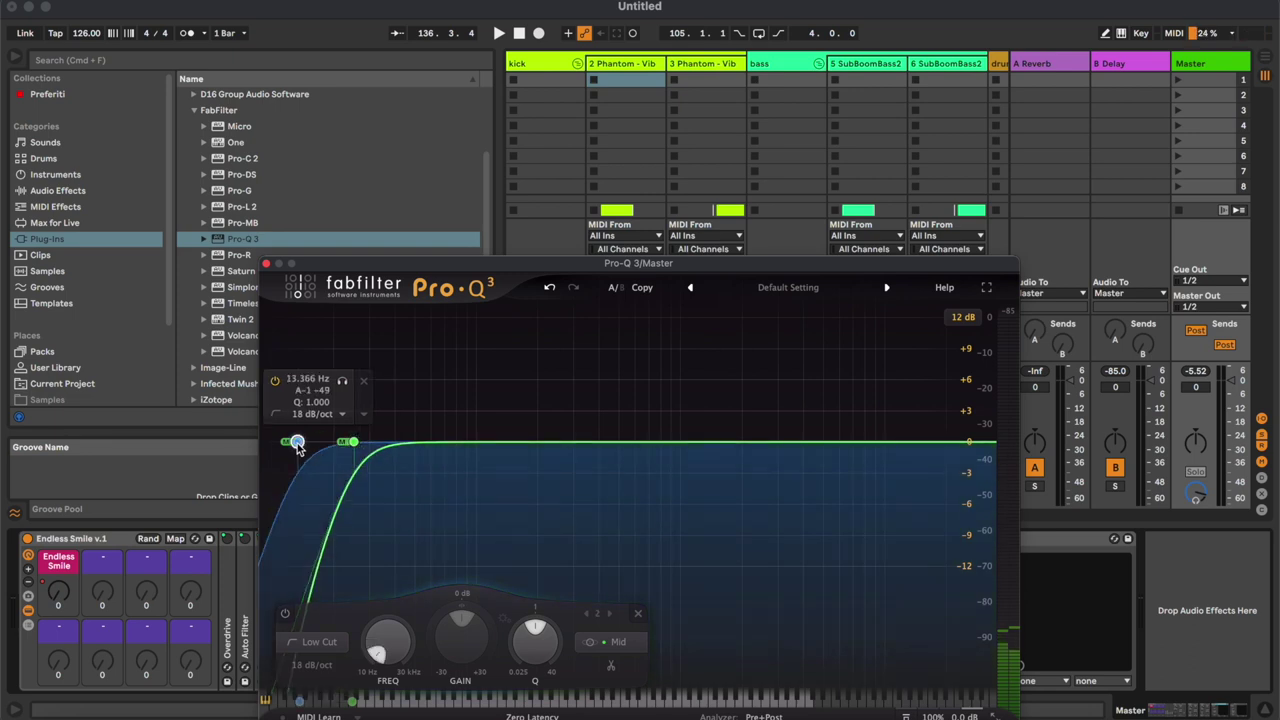
left_click(612, 642)
left_click(620, 623)
left_click_drag(345, 381, 586, 481)
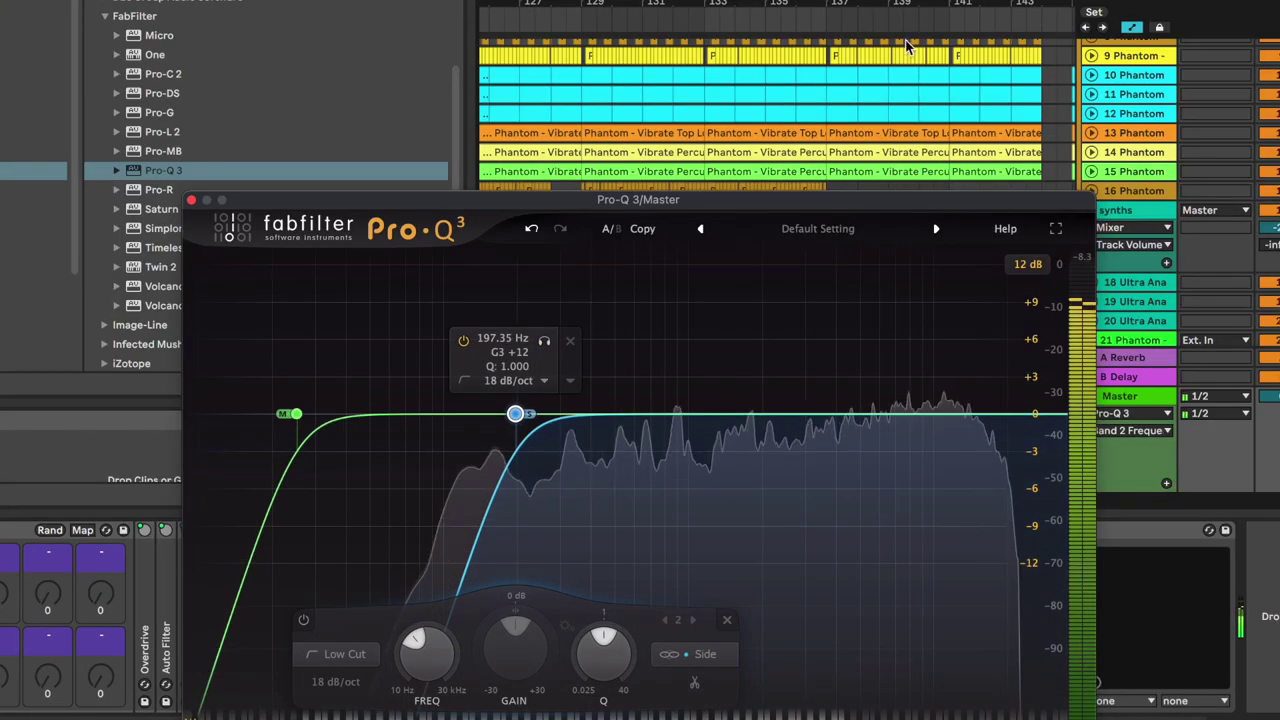
left_click(635, 21)
left_click_drag(541, 342, 543, 343)
Add a stereo 36 dB/oct high cut at about 19807 Hz in Pro-Q 3 and close the plug-in window.
left_click(1018, 416)
left_click_drag(1017, 413, 1010, 414)
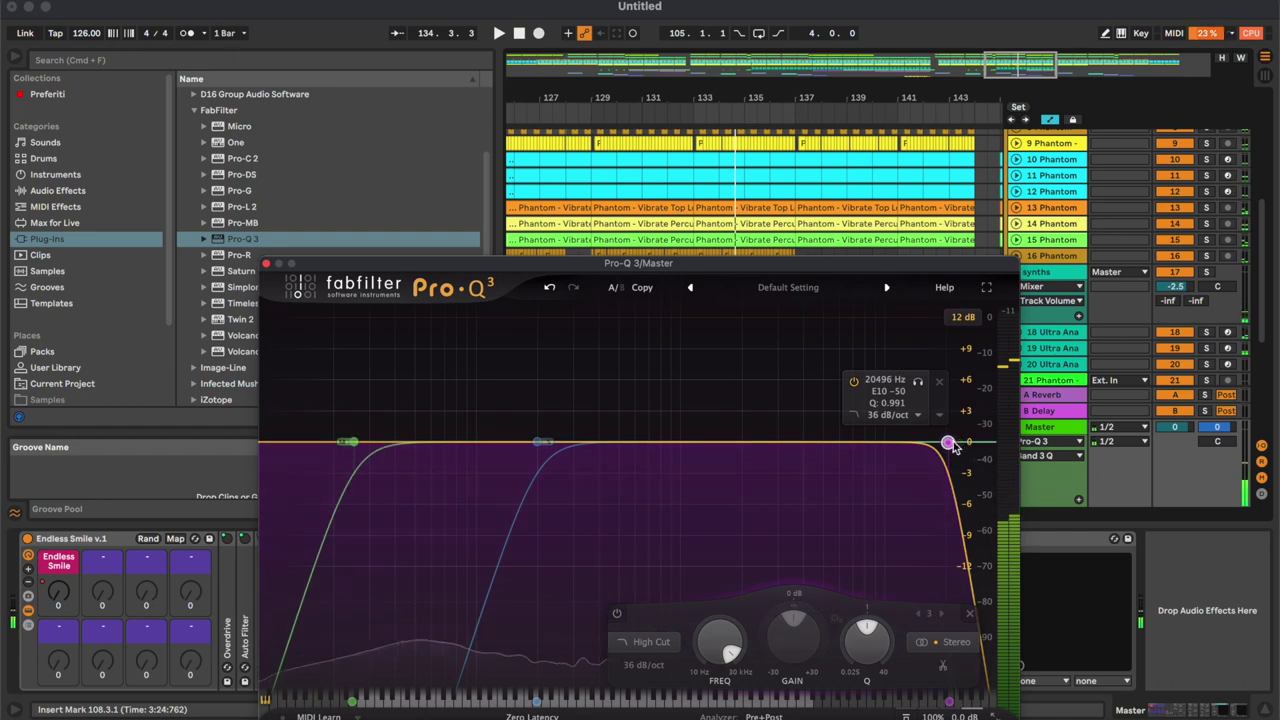
left_click_drag(951, 445, 948, 444)
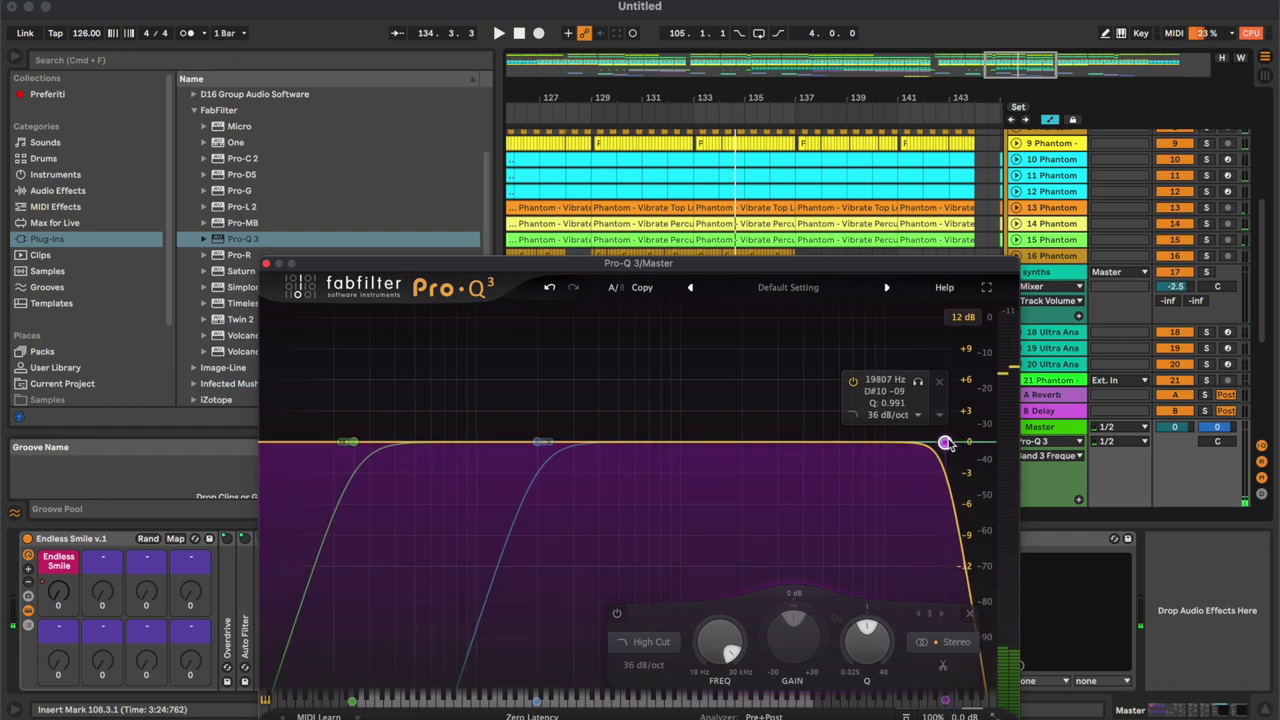
left_click(266, 263)
Insert the Glue Compressor preset "Mastering - Add Sustain" on the Master between Pro-Q 3 and Pro-L 2.
left_click(78, 192)
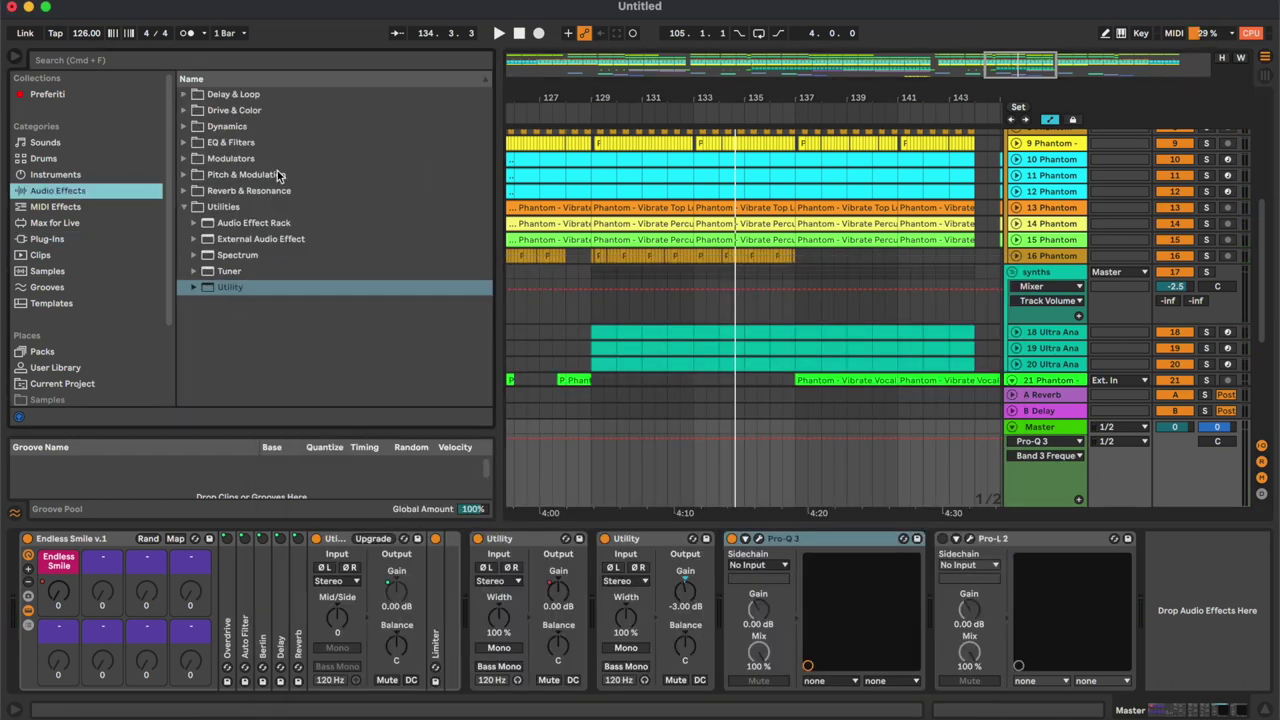
left_click(227, 128)
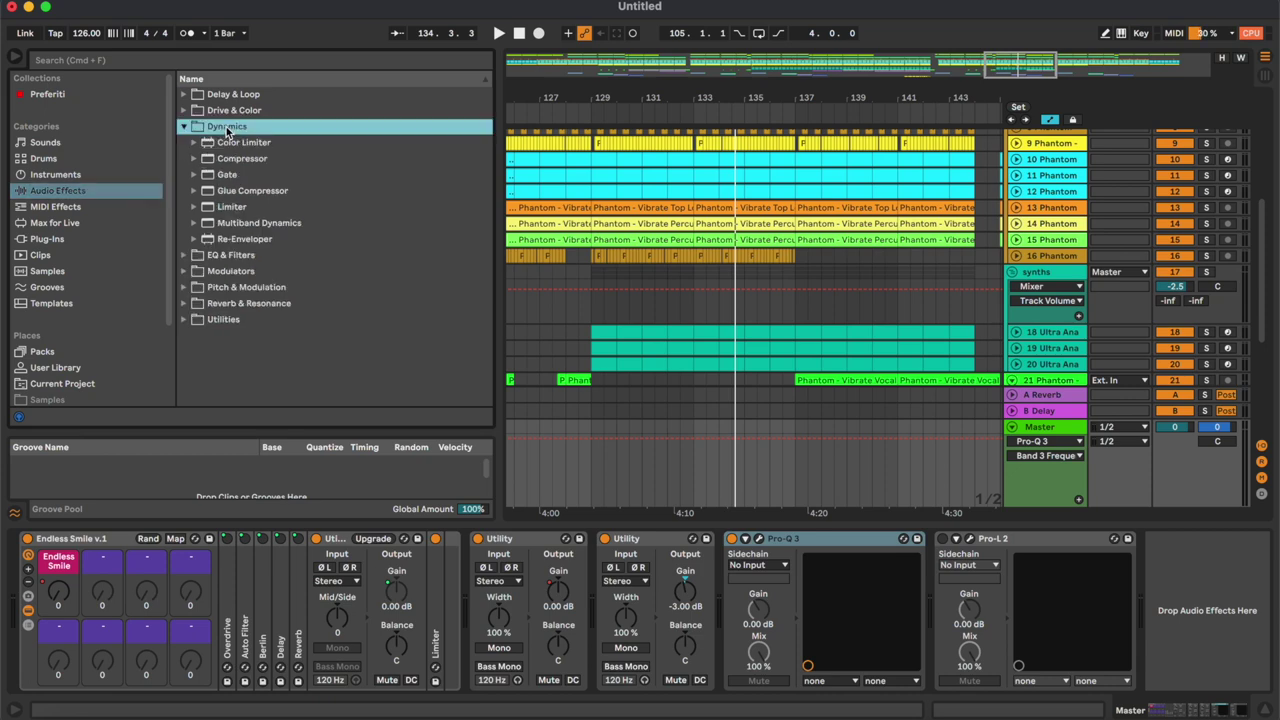
left_click(199, 191)
scroll(366, 285, "down", 5)
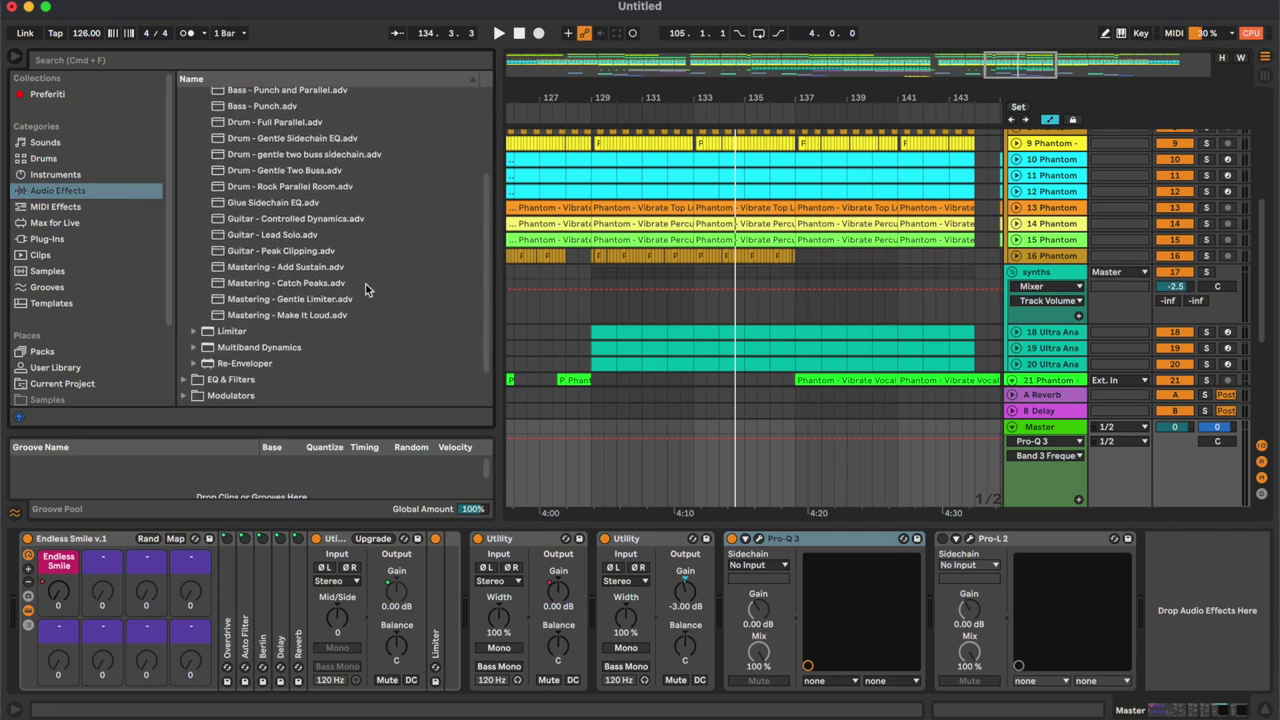
left_click_drag(318, 268, 913, 614)
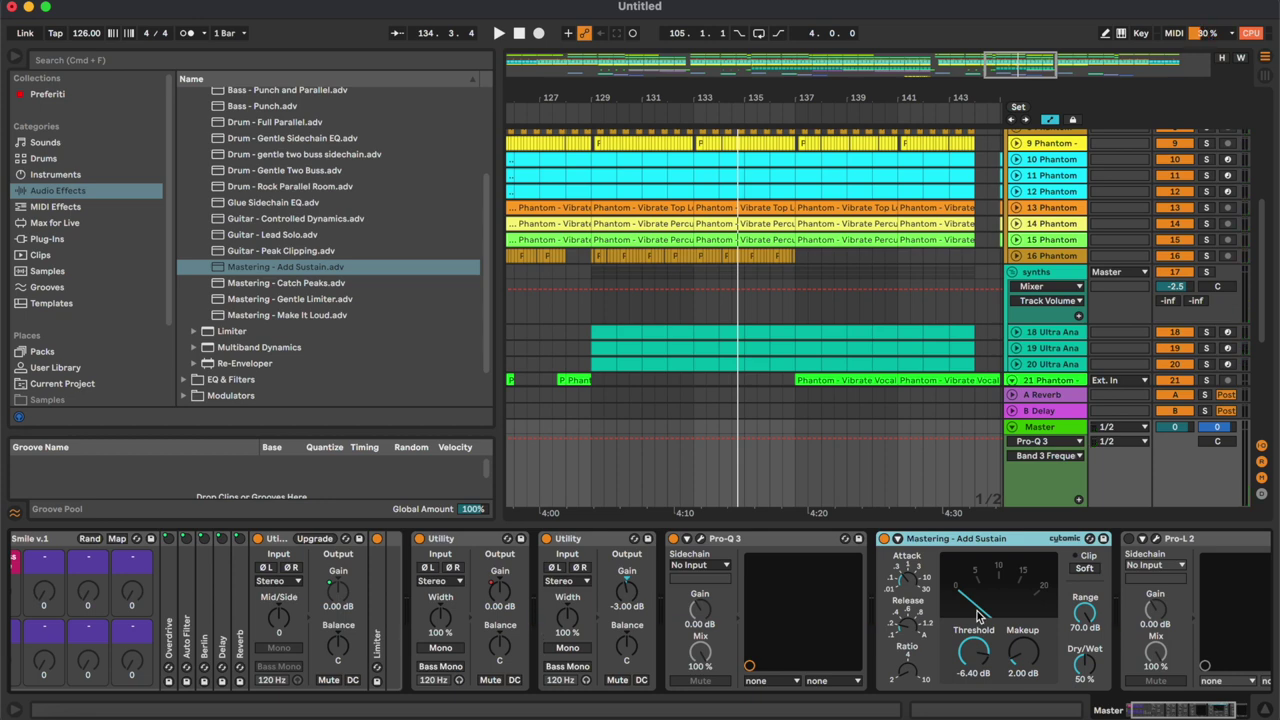
Play the track from bar 133 and watch the Glue Compressor's gain reduction on the Master, checking track 16's volume.
left_click(691, 309)
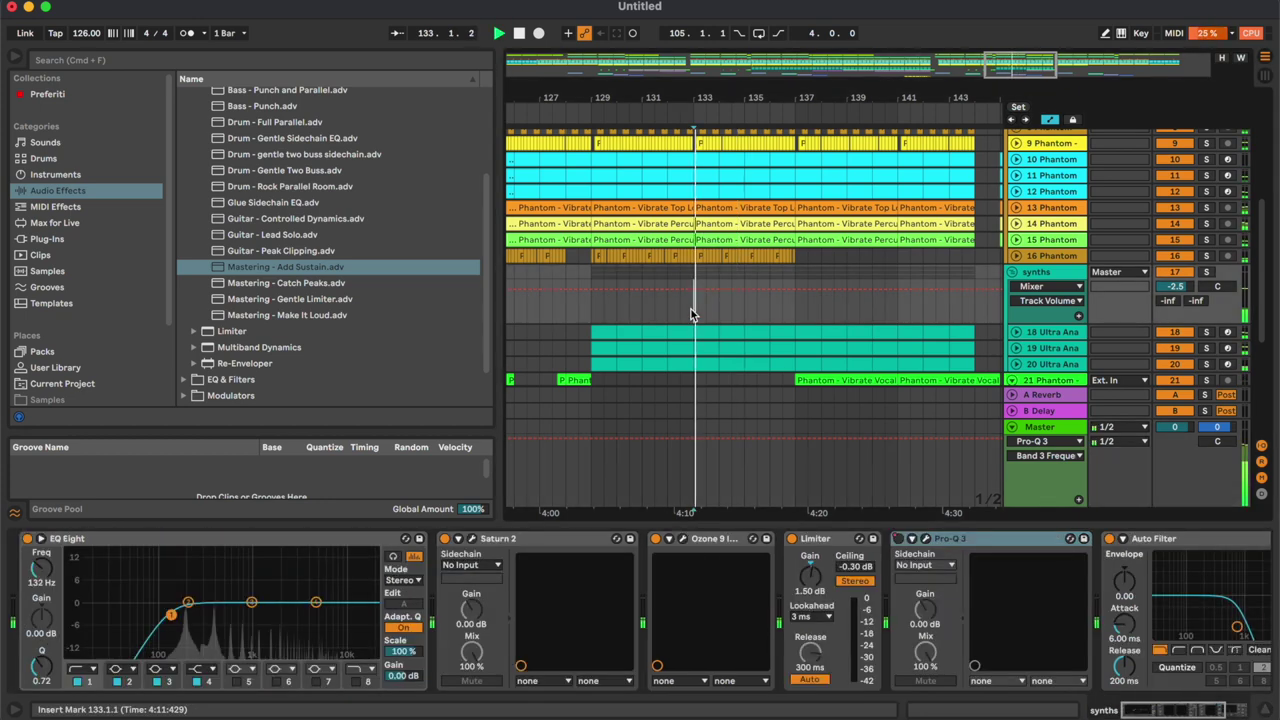
left_click(1010, 497)
scroll(1163, 568, "right", 5)
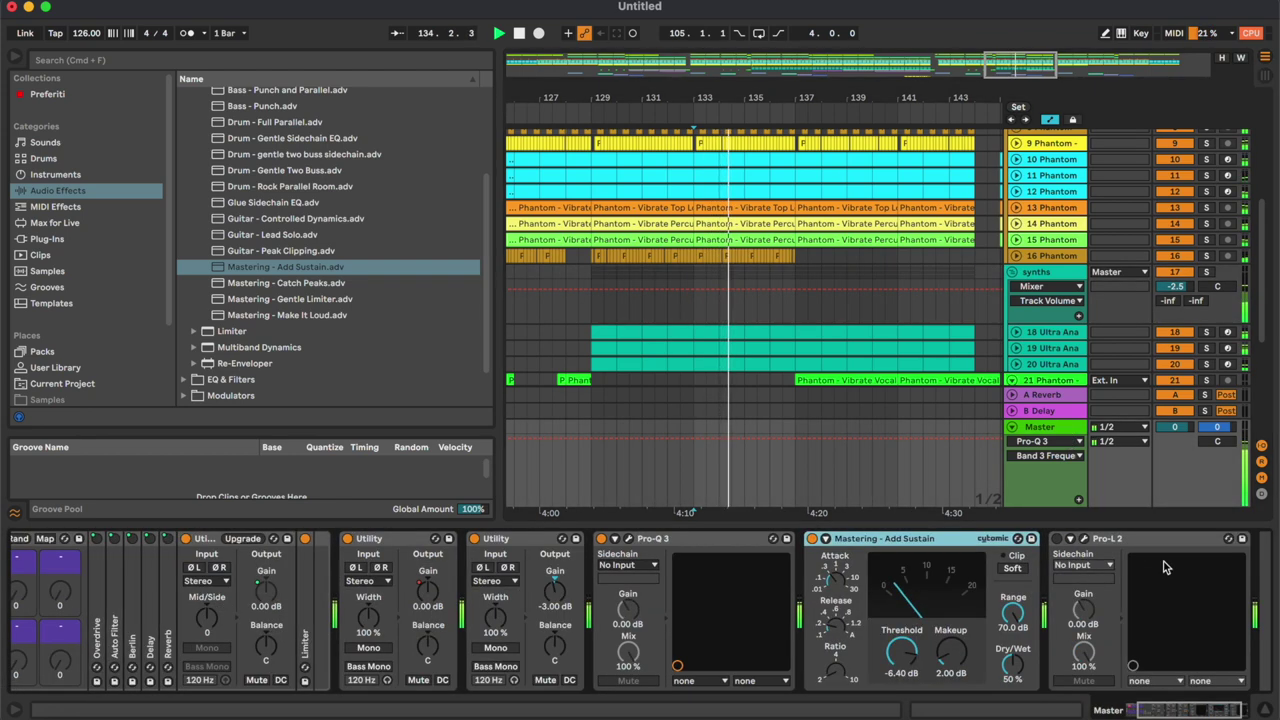
left_click(1016, 256)
left_click(1175, 271)
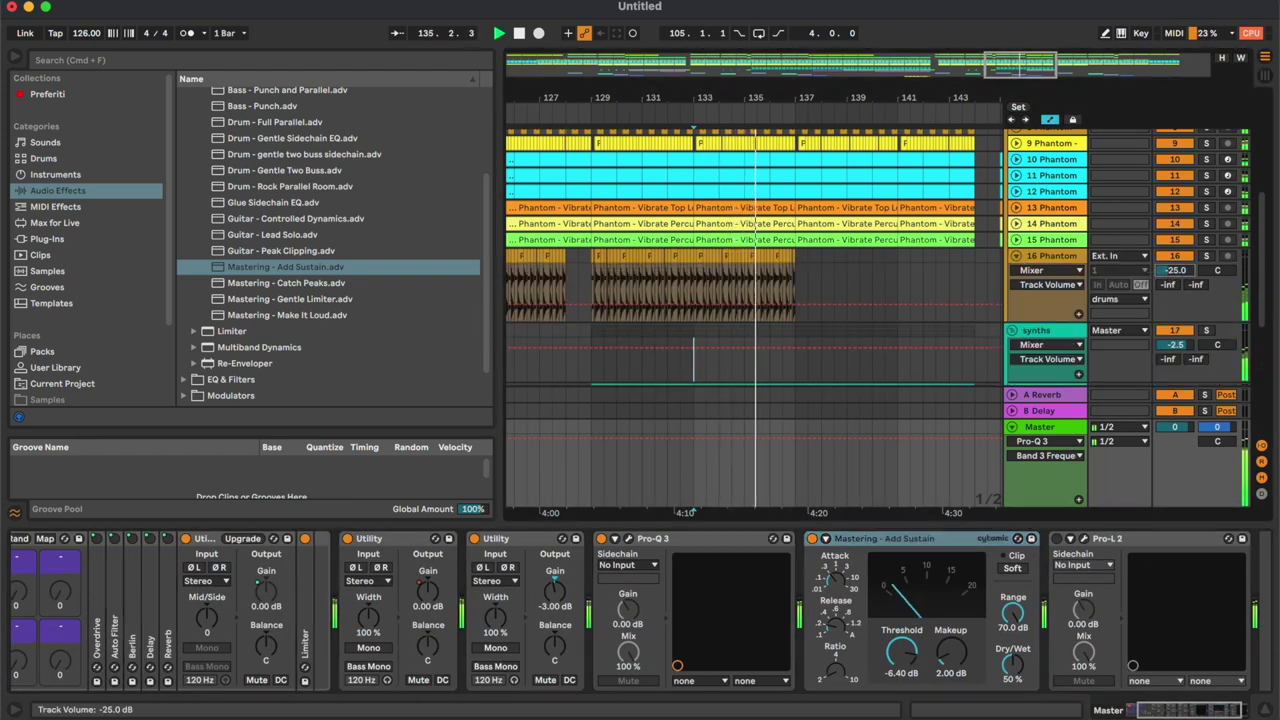
left_click(1017, 256)
key("space")
scroll(1046, 576, "right", 3)
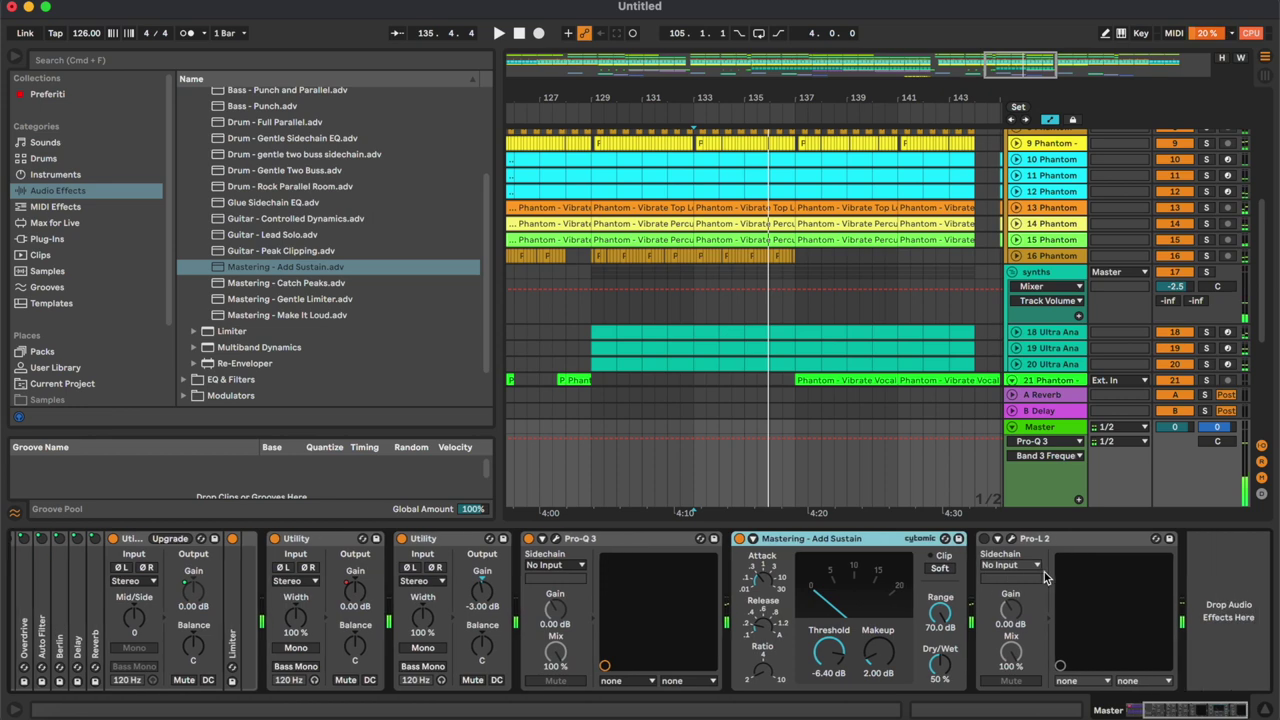
Turn on Pro-L 2 on the Master and open its window to check its short-term loudness during playback.
left_click(984, 540)
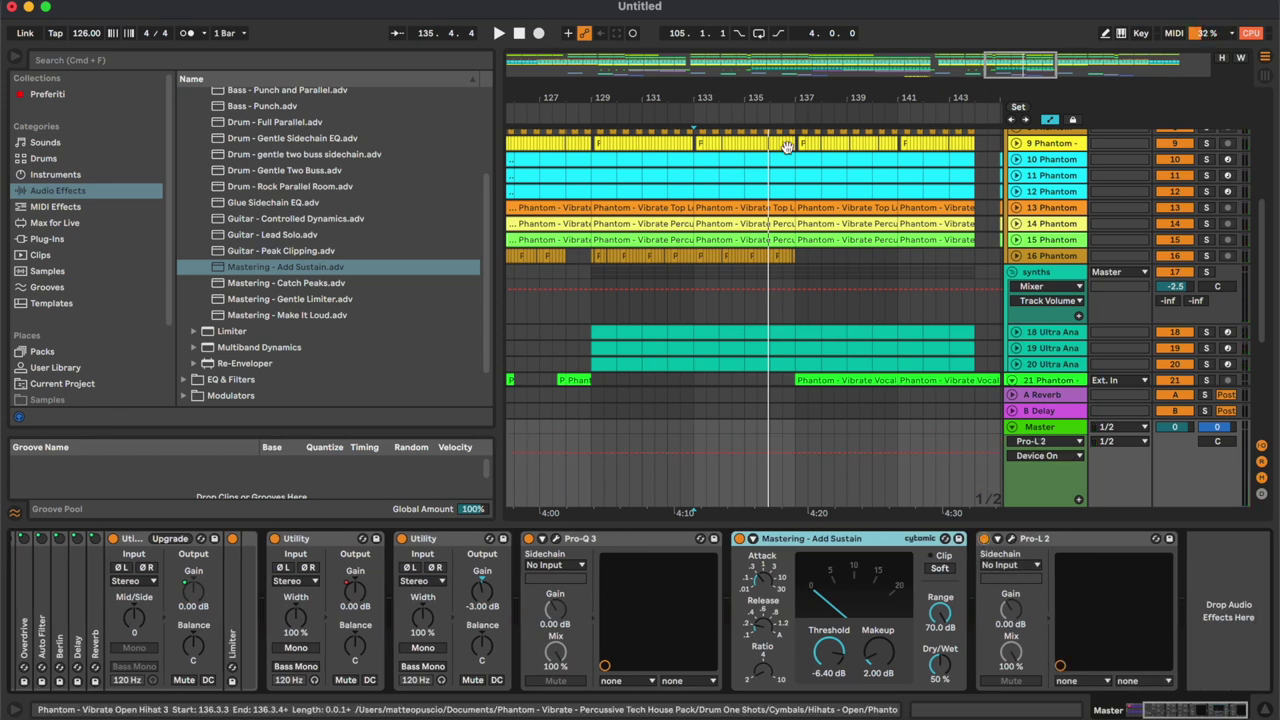
key("space")
left_click(1011, 539)
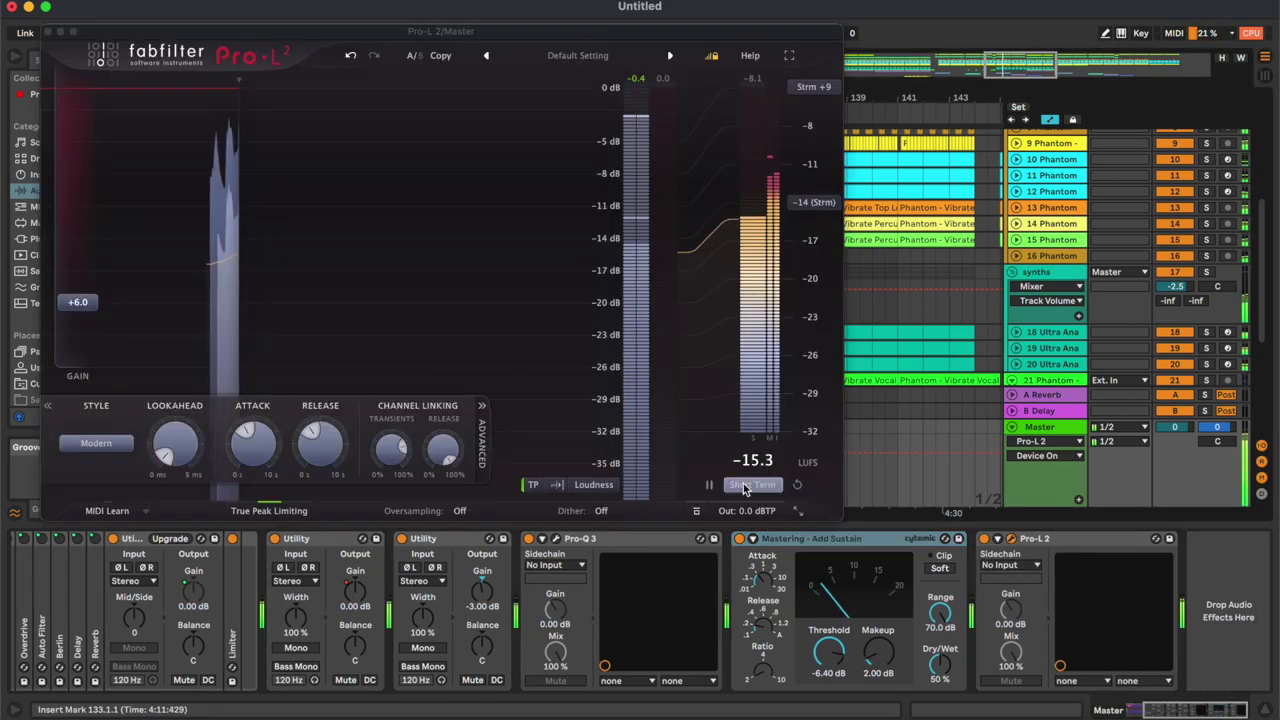
left_click_drag(553, 34, 831, 92)
key("space")
Insert the Voxengo SPAN analyser after Pro-L 2 on the Master and place the two plug-in windows apart.
left_click(48, 239)
left_click(228, 350)
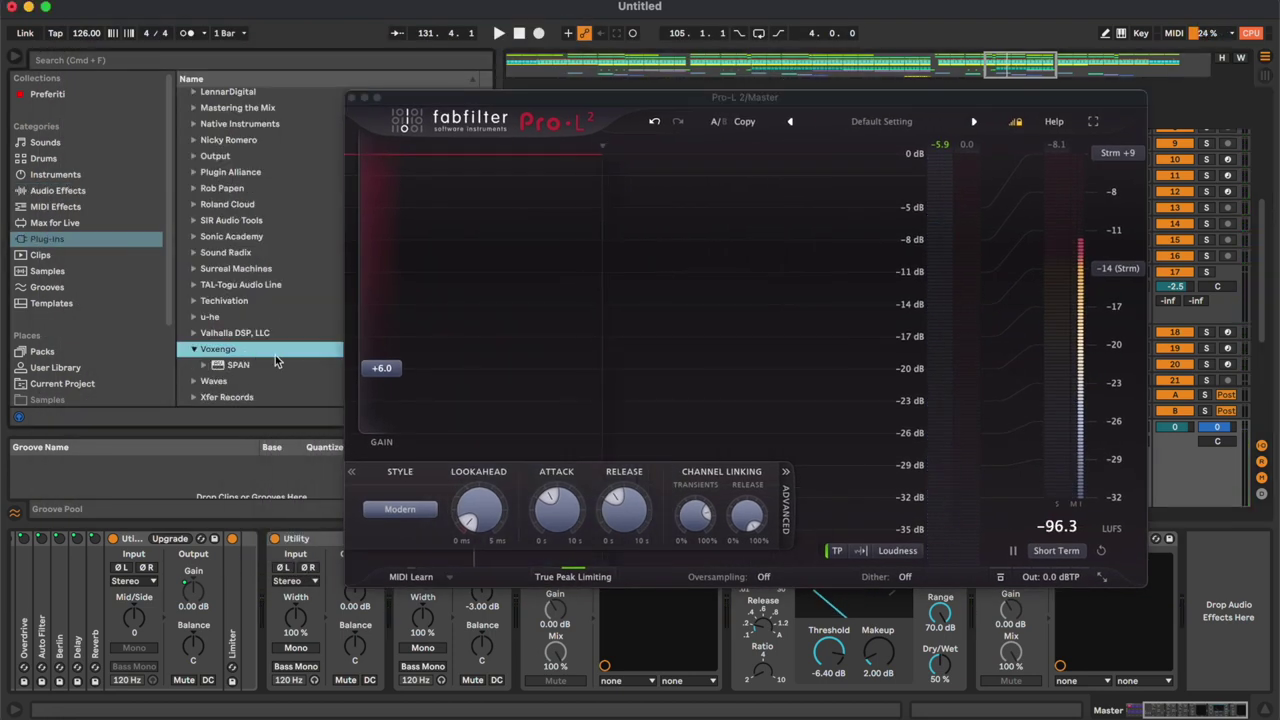
left_click(236, 366)
double_click(236, 365)
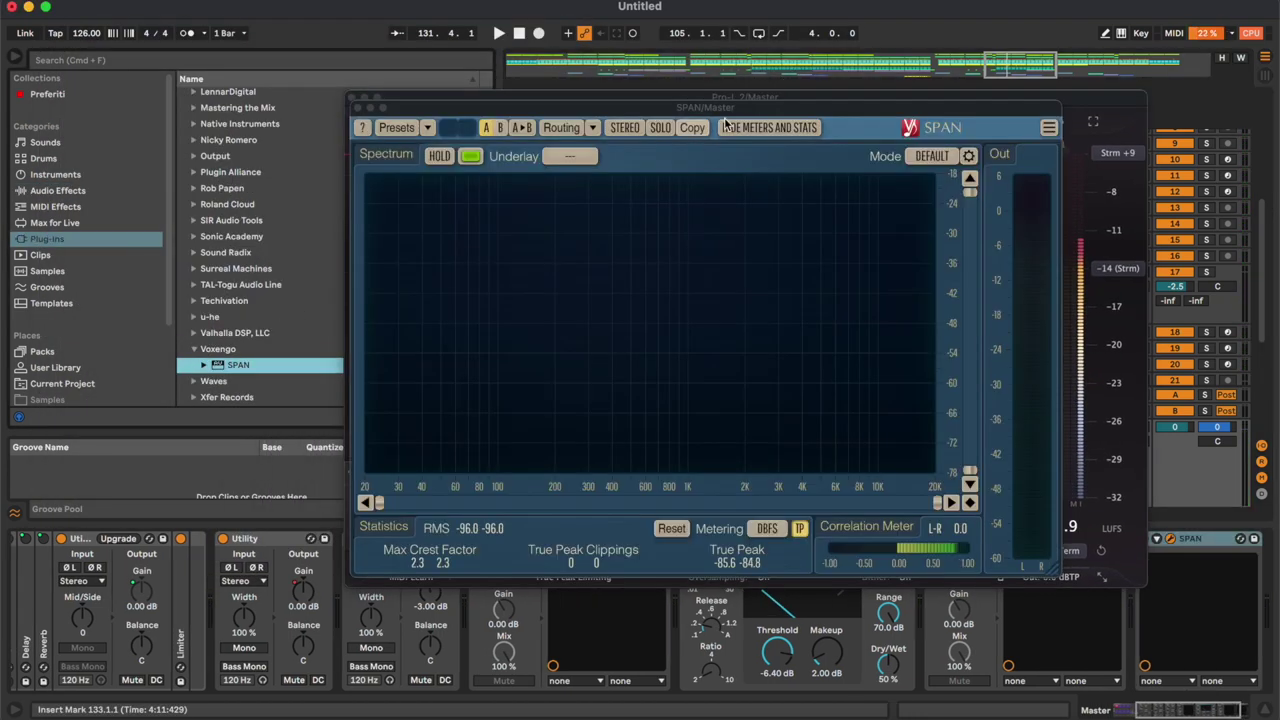
left_click_drag(733, 107, 573, 105)
left_click_drag(918, 98, 993, 71)
left_click(395, 117)
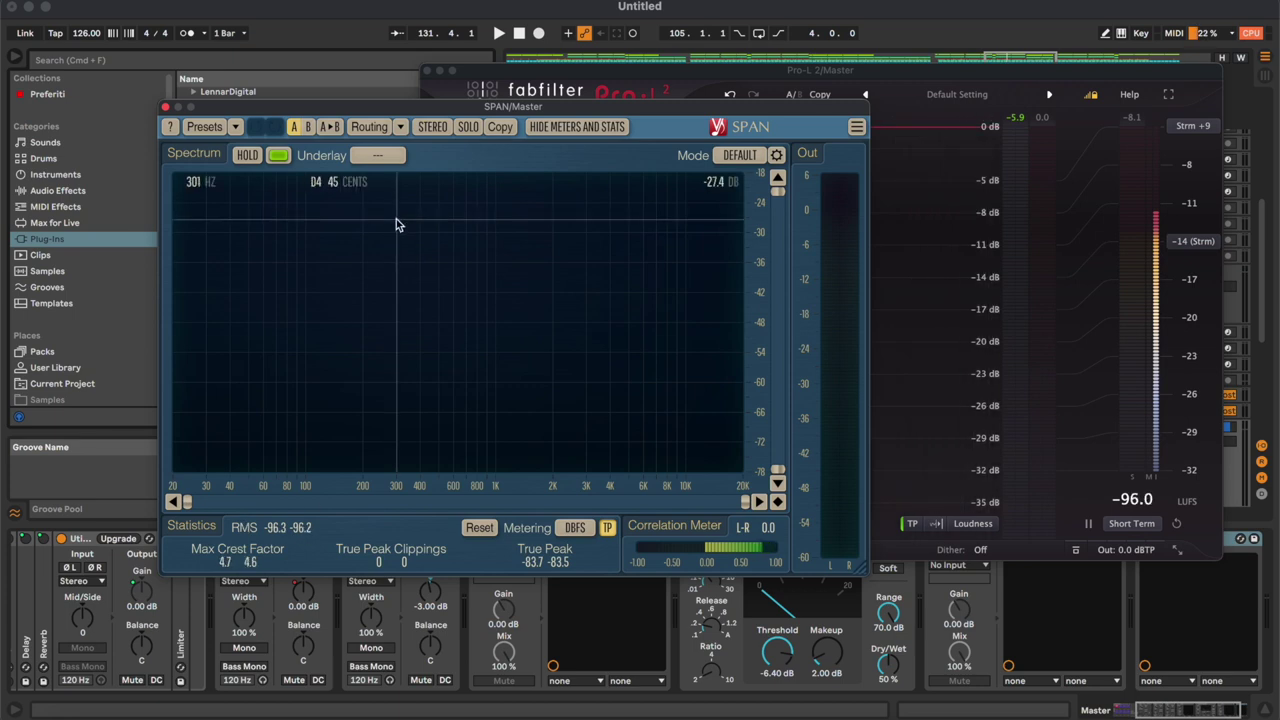
Raise Pro-L 2's gain to +10.6 during playback and reset SPAN's statistics.
left_click(1124, 239)
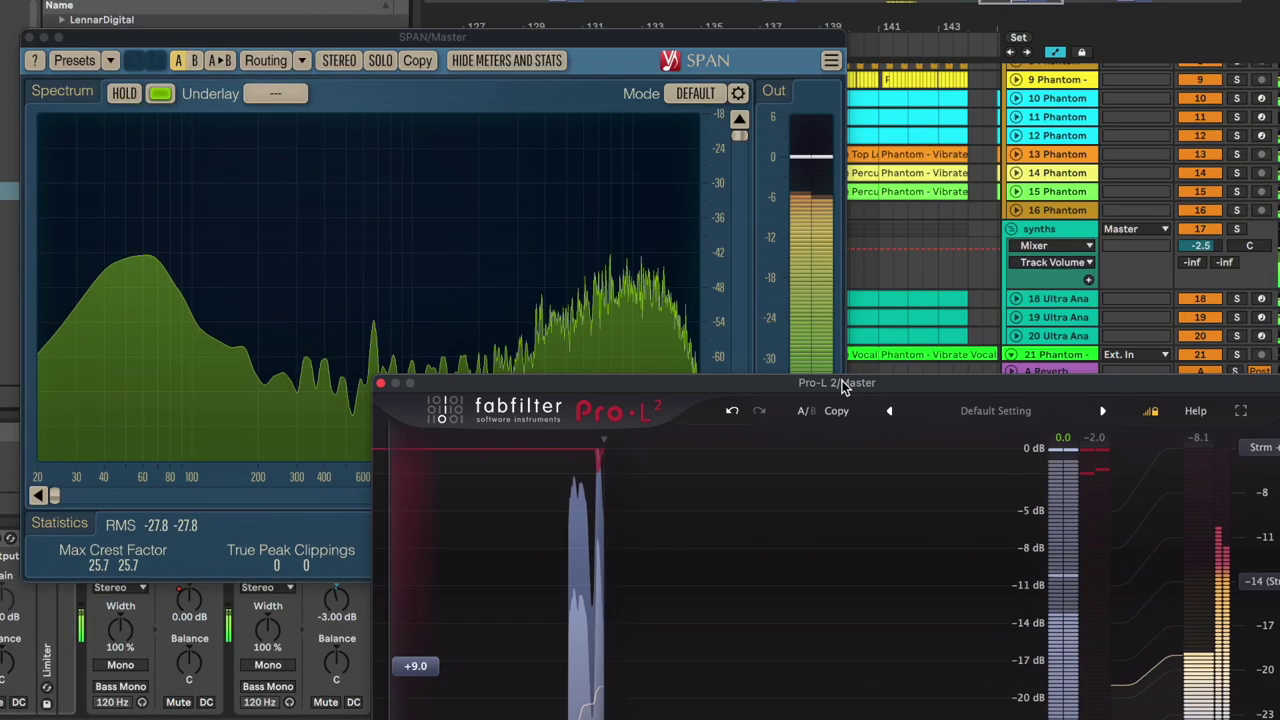
left_click_drag(880, 375, 905, 112)
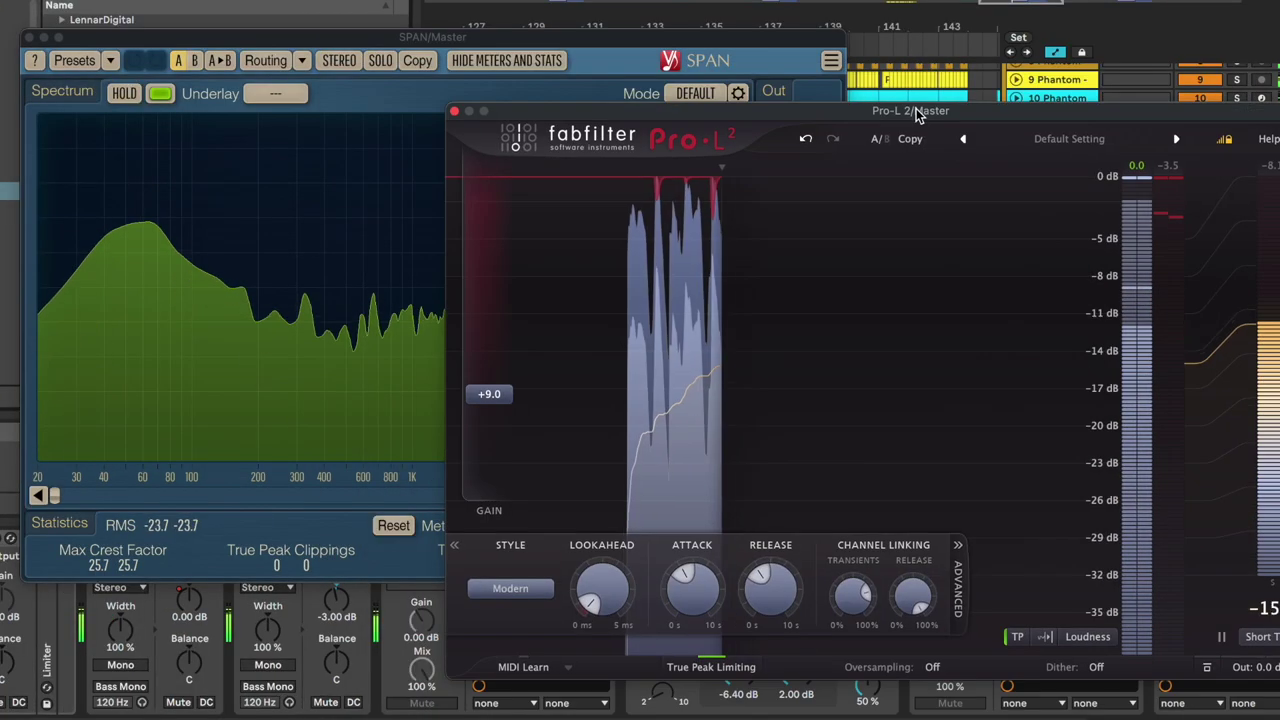
left_click_drag(504, 396, 504, 378)
left_click(393, 524)
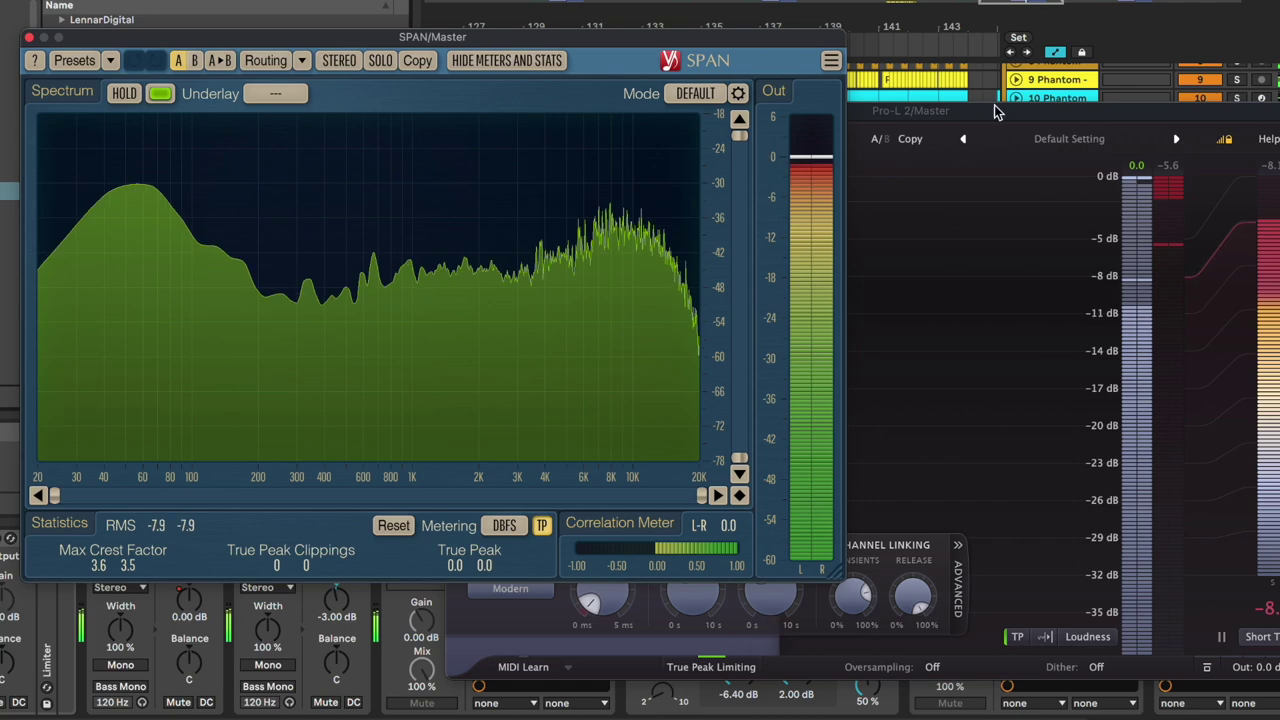
left_click_drag(1046, 112, 1042, 264)
key("space")
left_click_drag(822, 38, 821, 353)
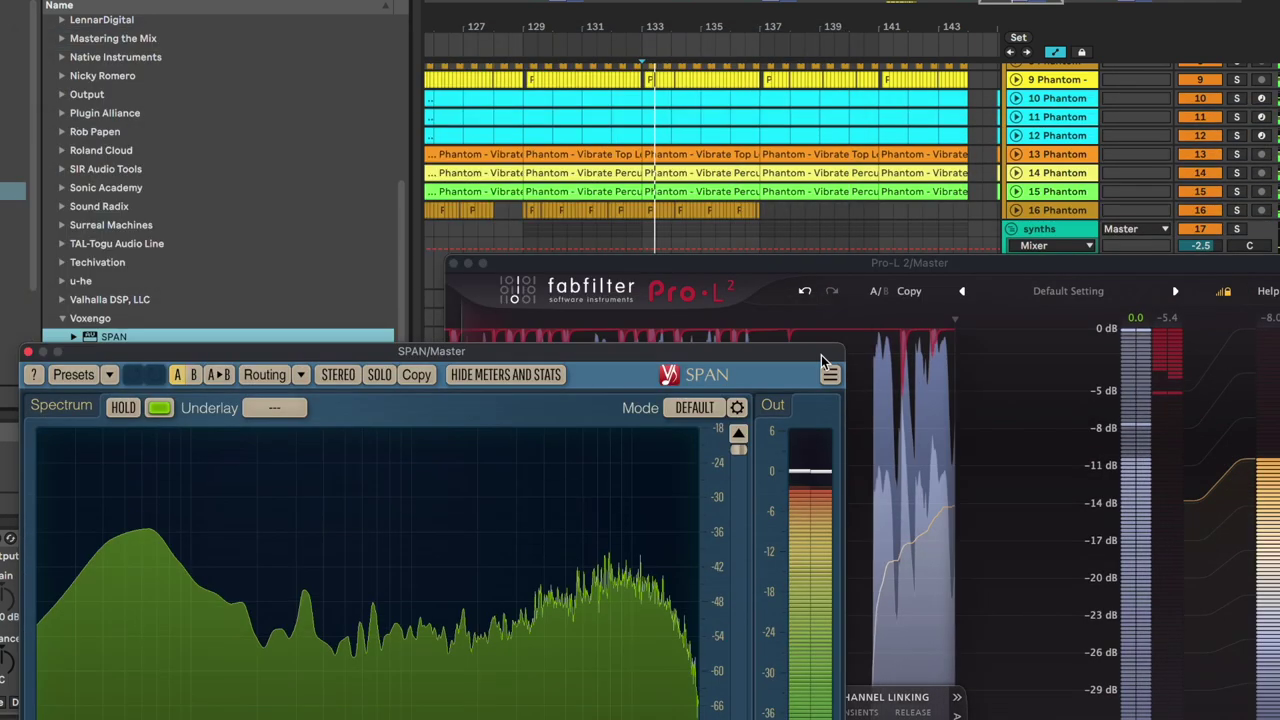
left_click_drag(736, 27, 736, 50)
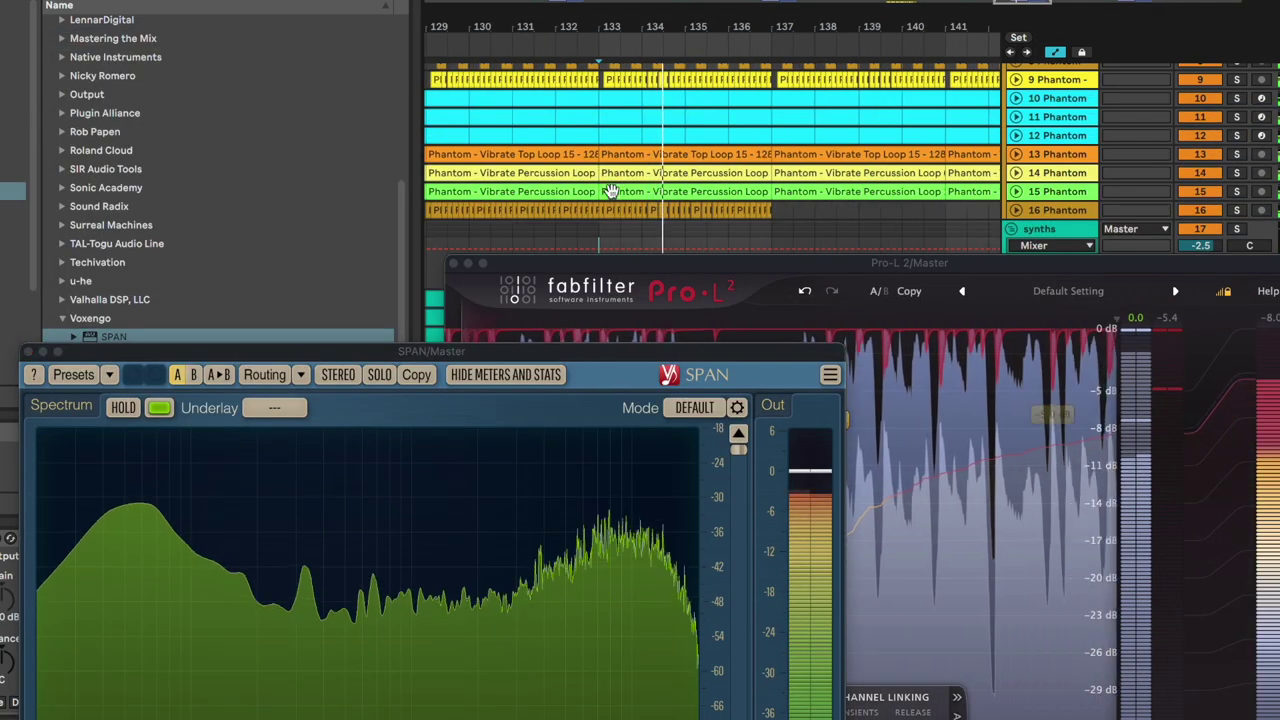
left_click(610, 190)
left_click_drag(676, 100, 608, 97)
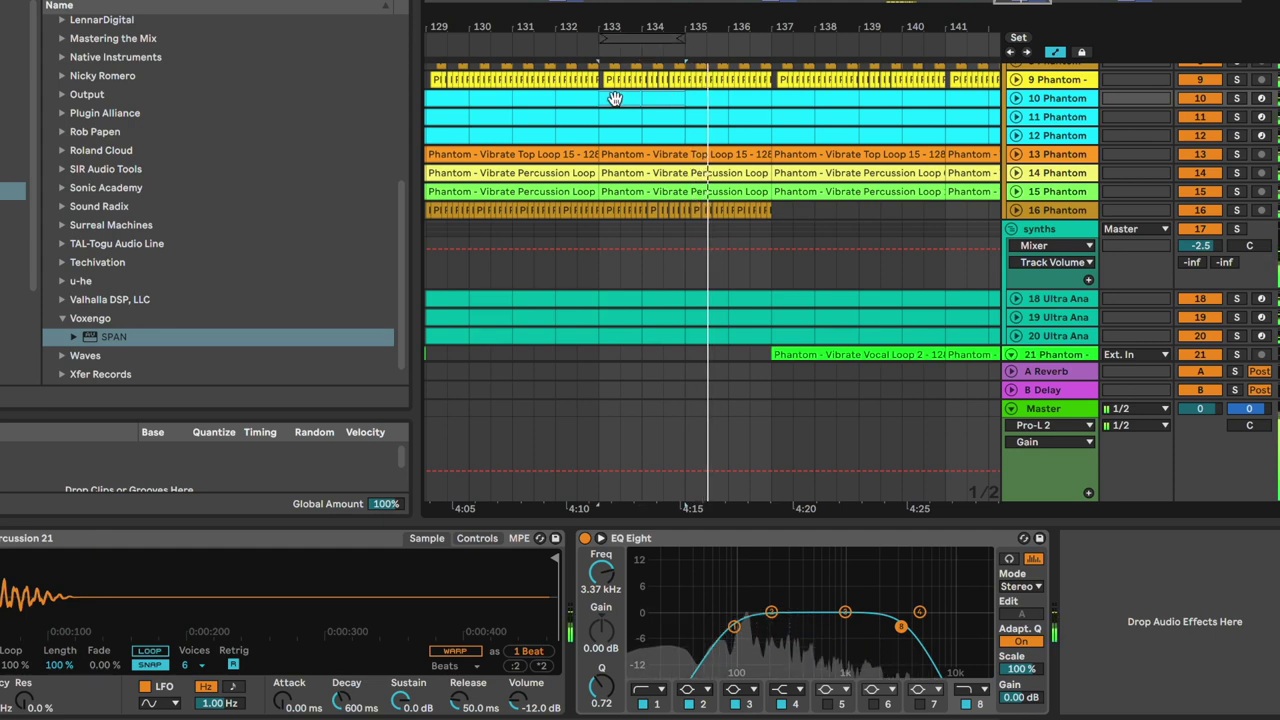
left_click(1073, 409)
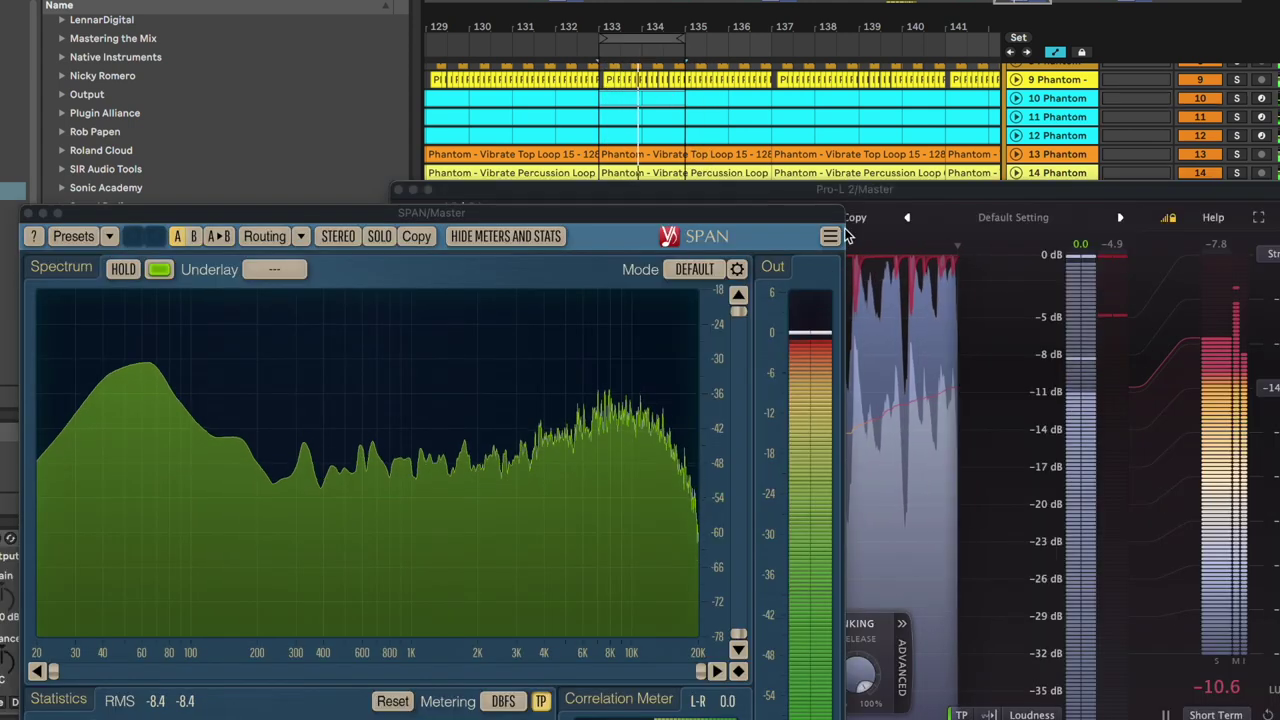
Reset SPAN's statistics beside the Pro-L 2 window and freeze its spectrum with Hold during loop playback.
left_click_drag(820, 215, 848, 86)
left_click(422, 570)
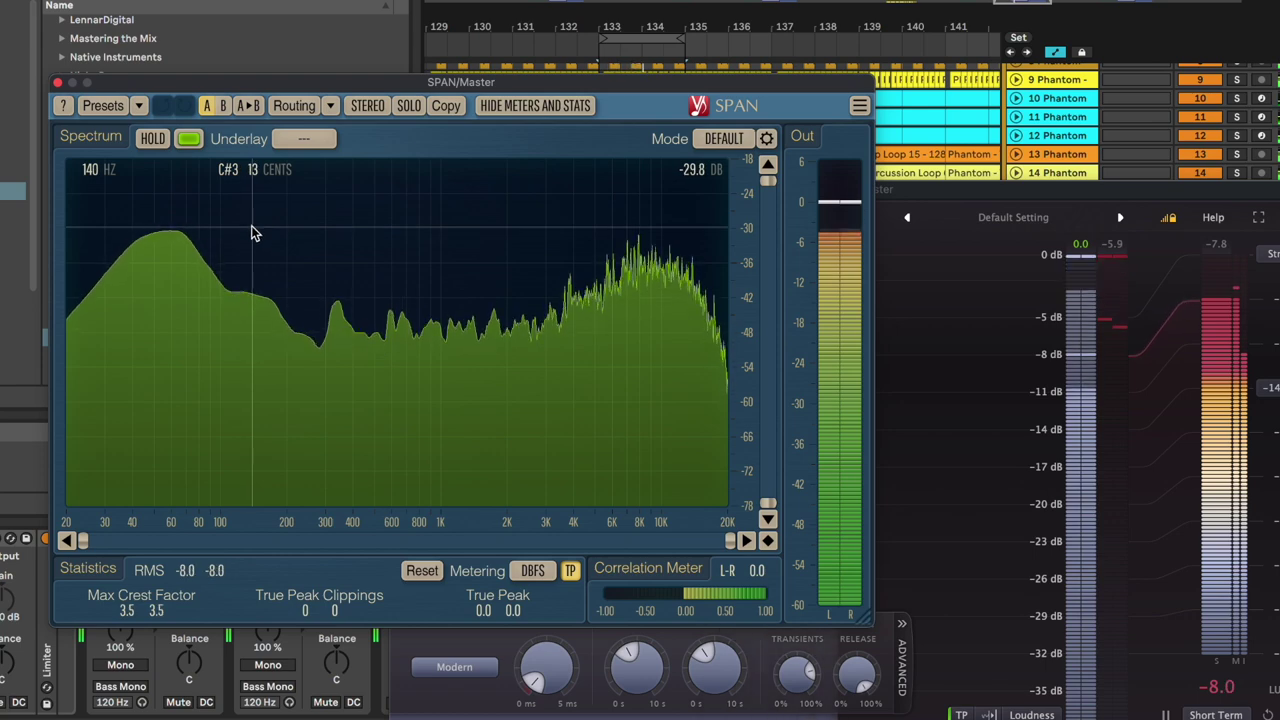
left_click_drag(1100, 190, 1100, 82)
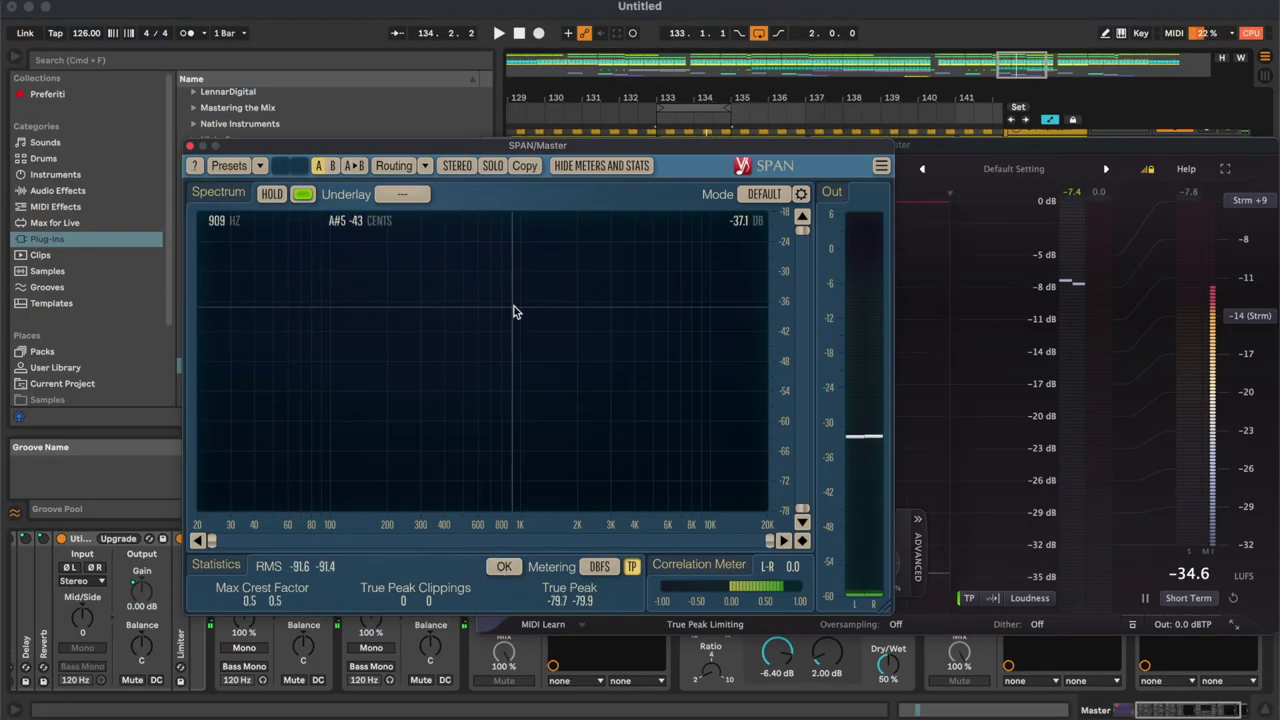
key("space")
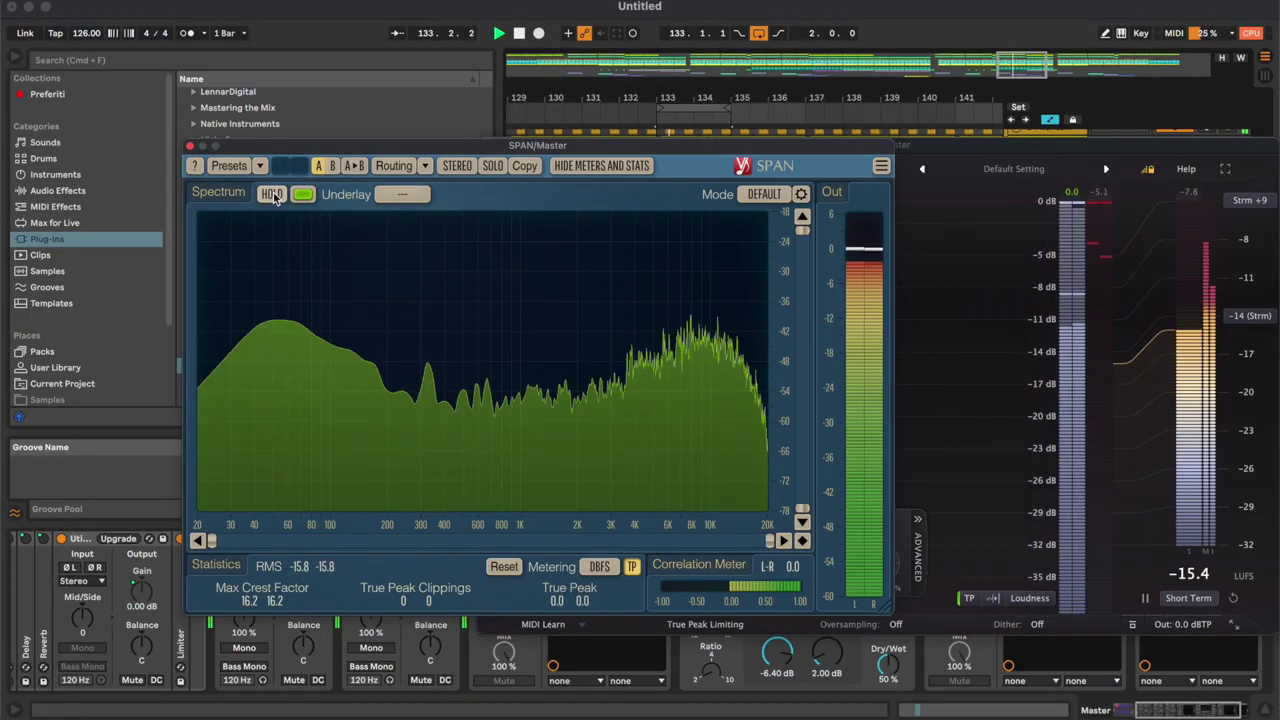
left_click(271, 195)
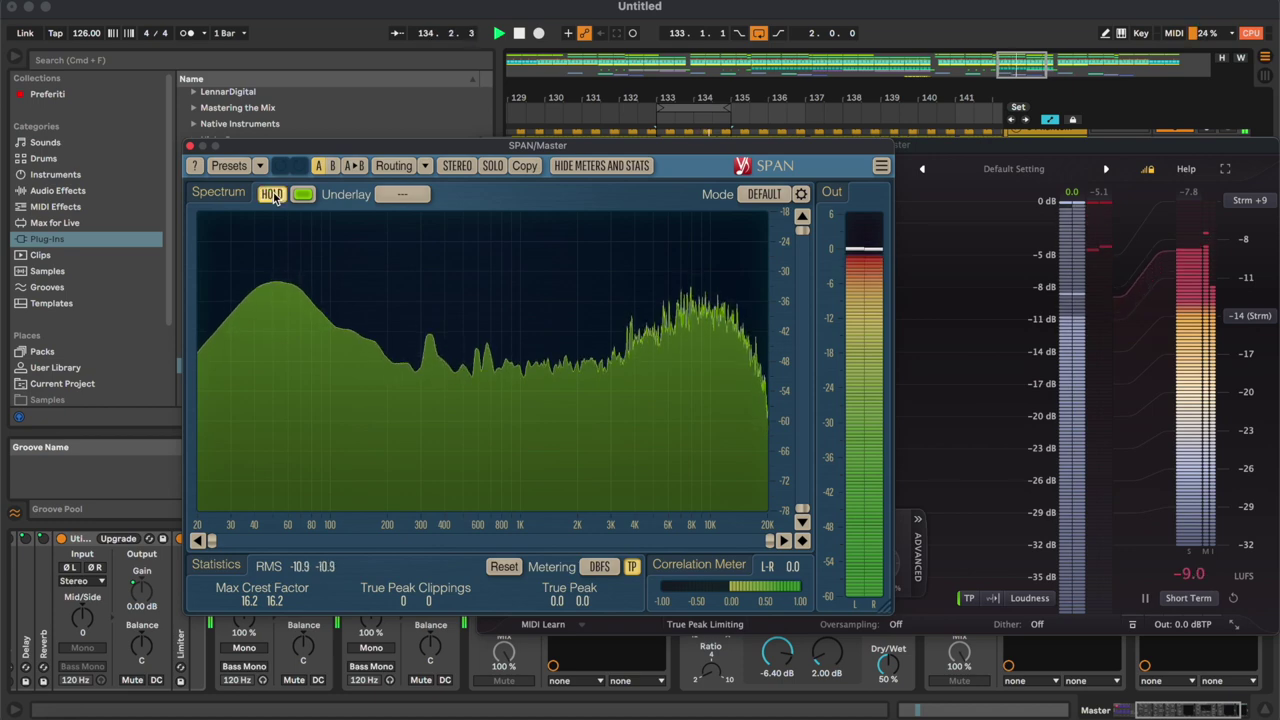
key("space")
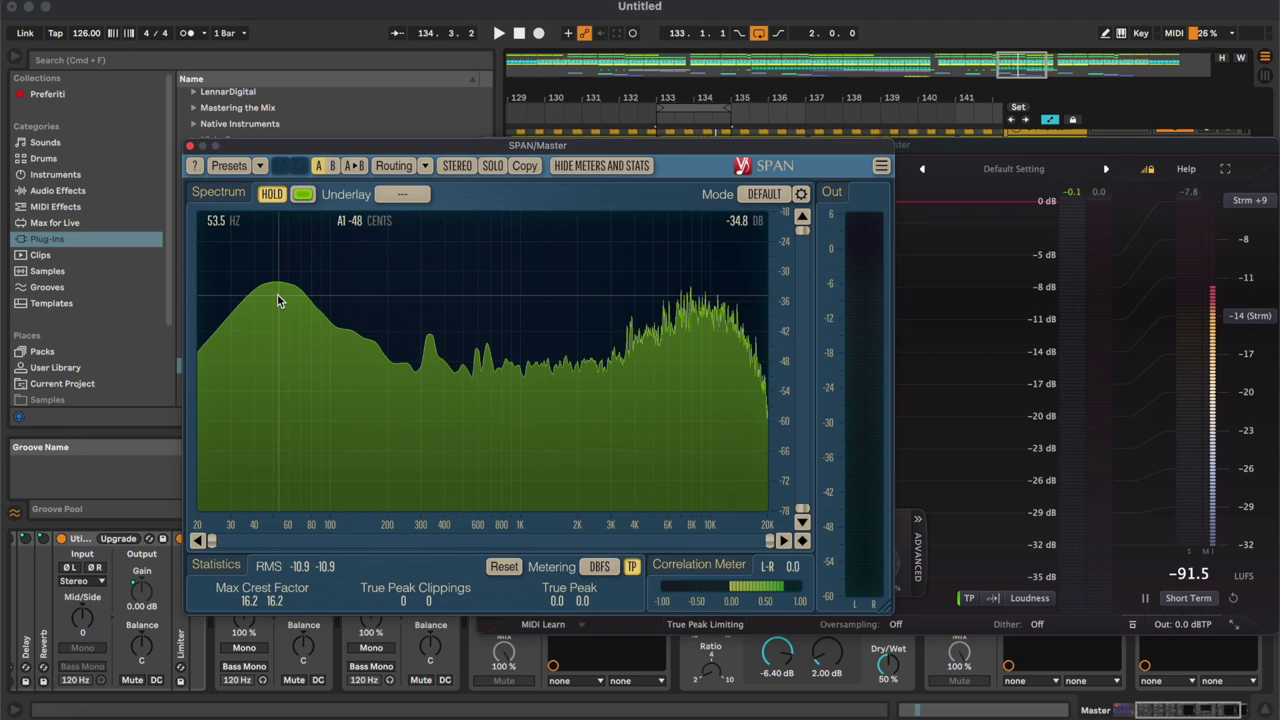
Reset Pro-L 2's loudness meter and close the Pro-L 2 and SPAN windows.
left_click(1238, 600)
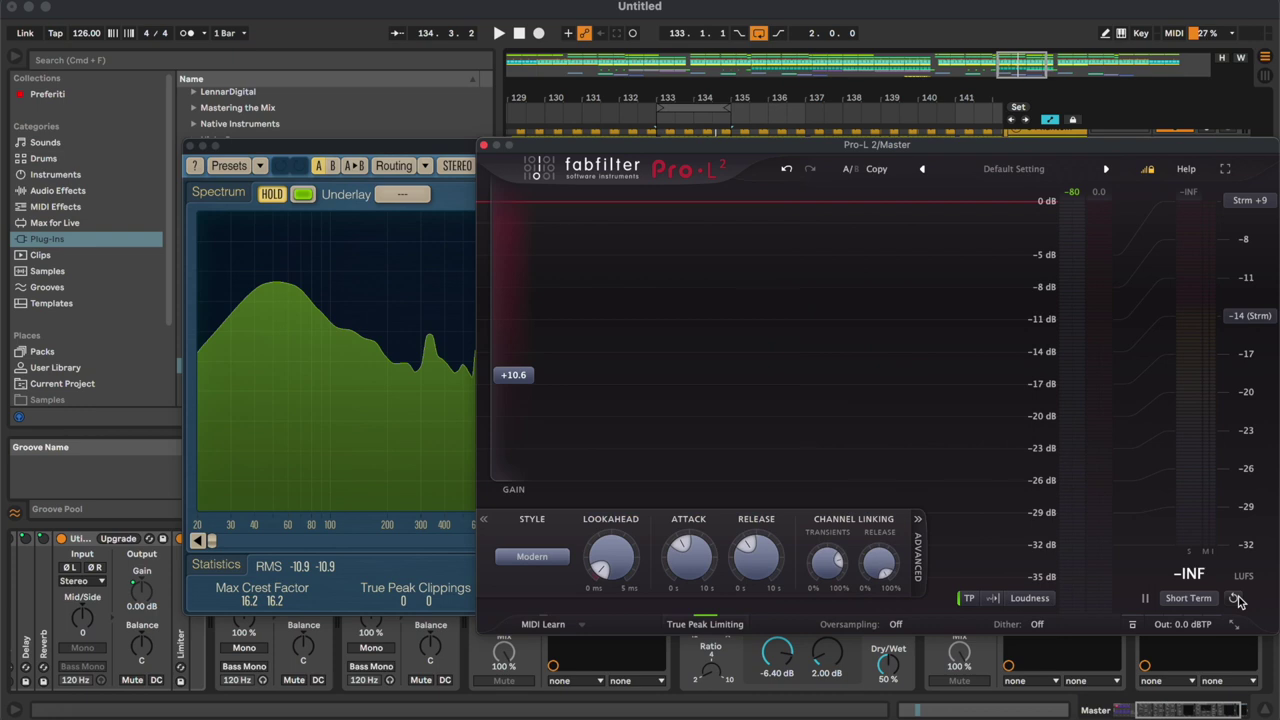
left_click(484, 147)
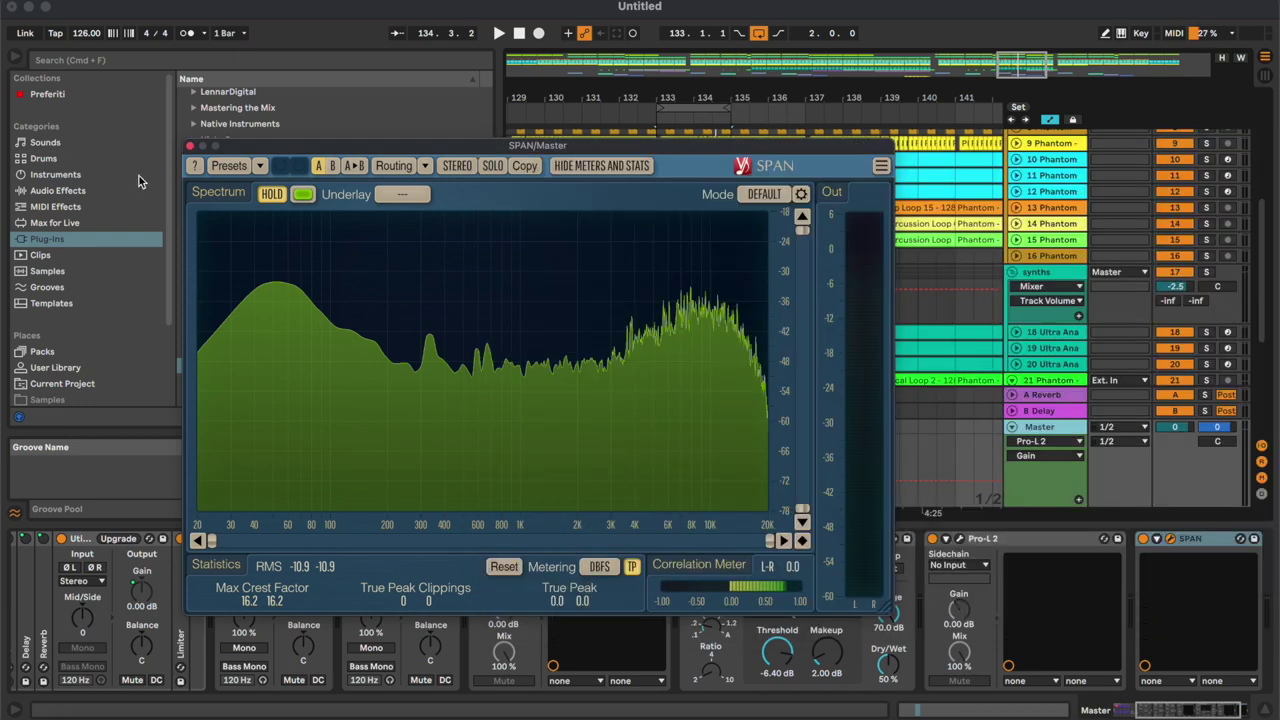
left_click(189, 147)
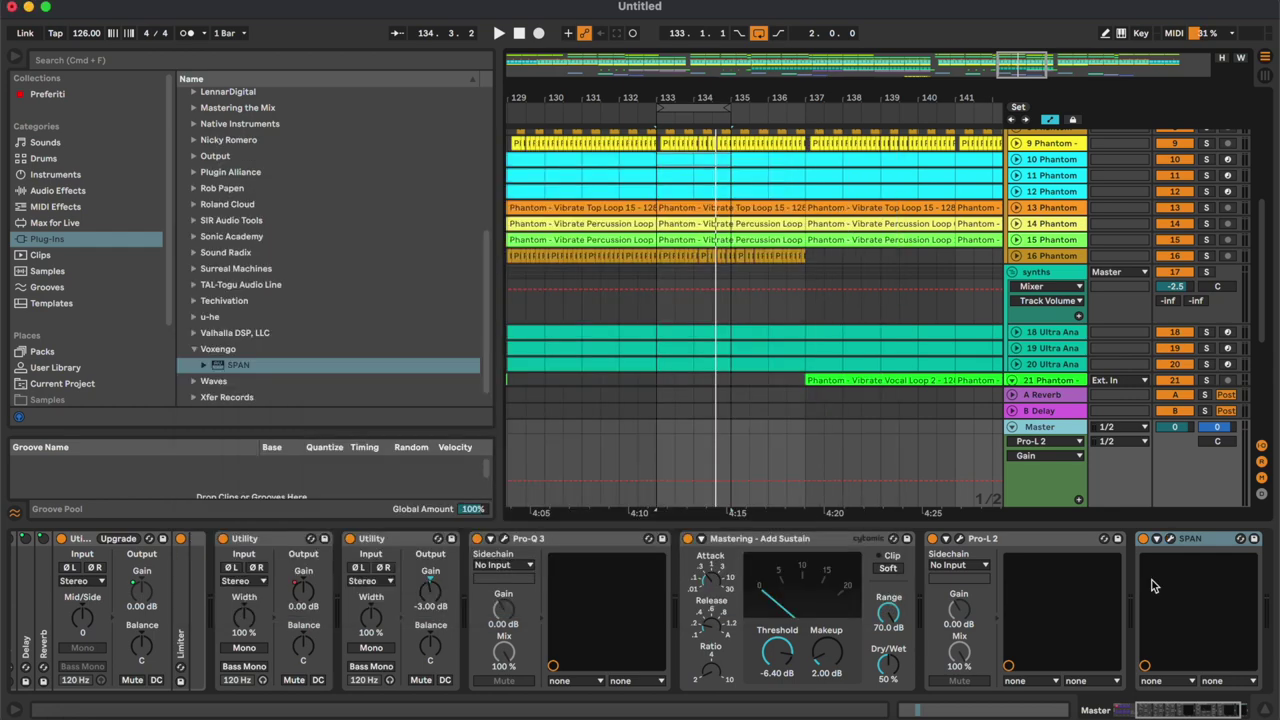
Hide the device view and fold vocal loop track 21 in the arrangement.
left_click(1267, 710)
key("minus")
key("minus")
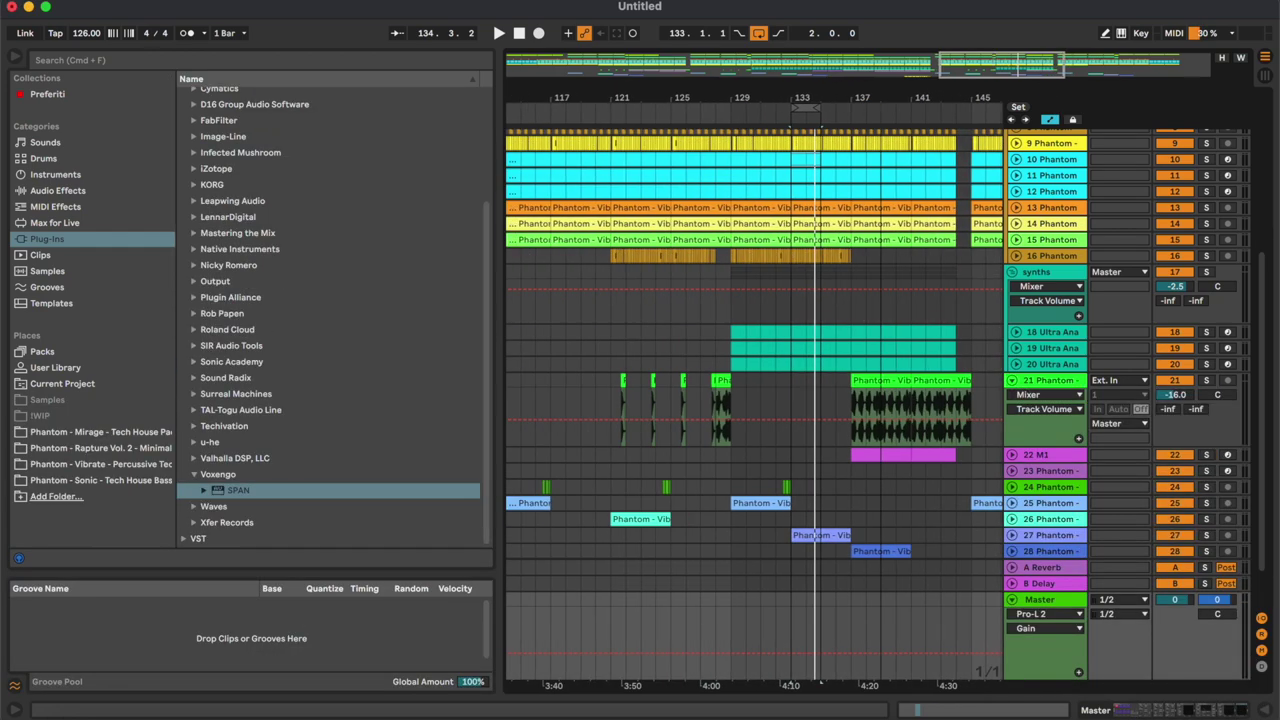
left_click(1012, 382)
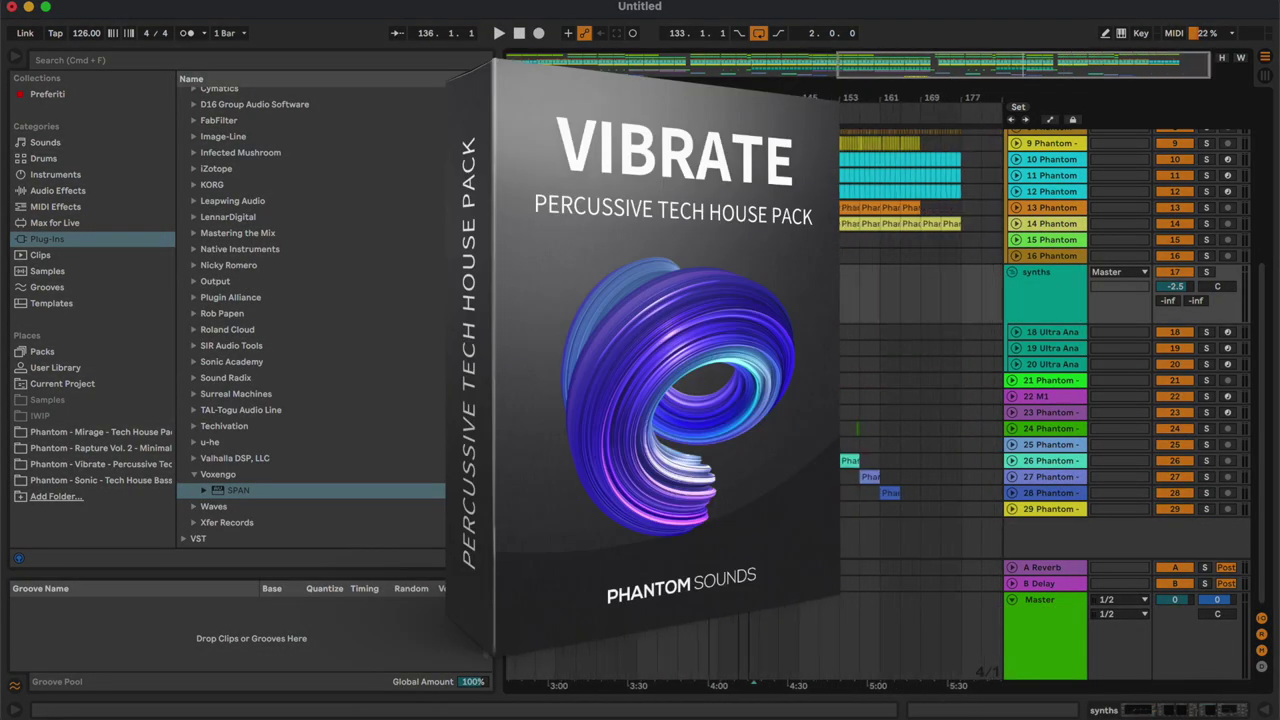
Switch off the loop and hide the browser so the whole arrangement fits in view.
scroll(868, 330, "up", 3)
scroll(868, 330, "up", 1)
left_click(760, 36)
key("minus")
key("minus")
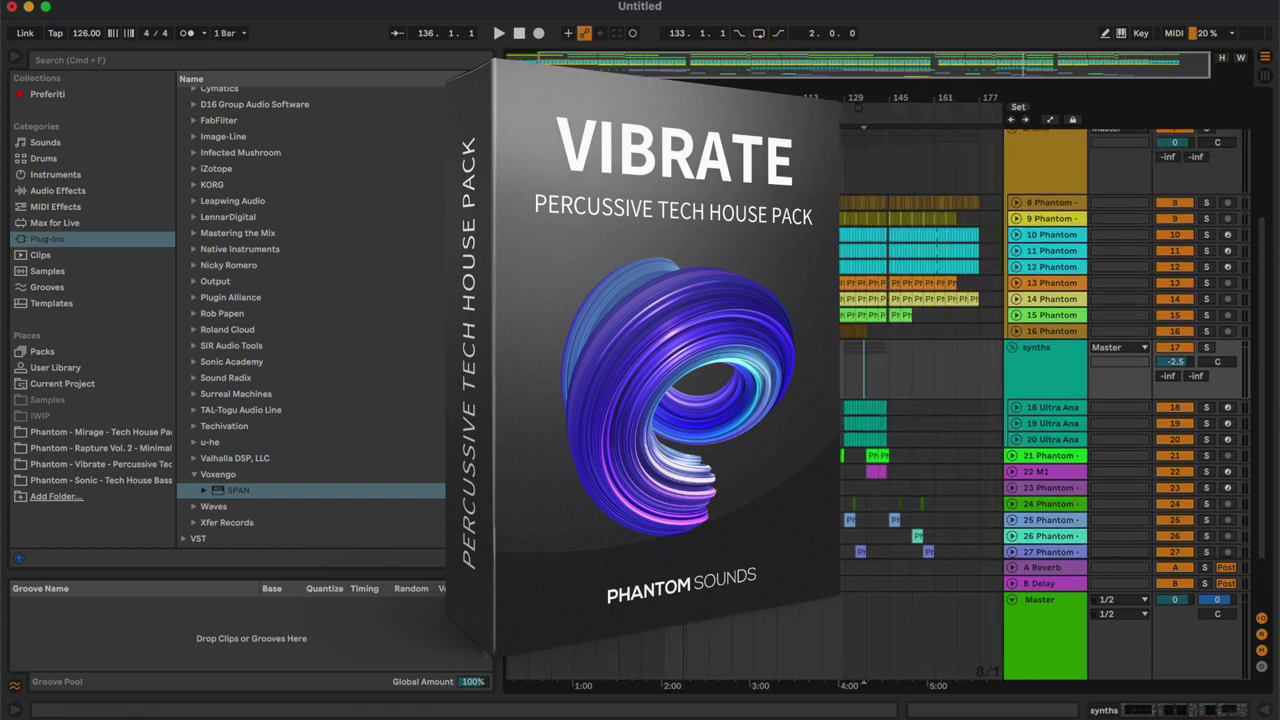
left_click(12, 60)
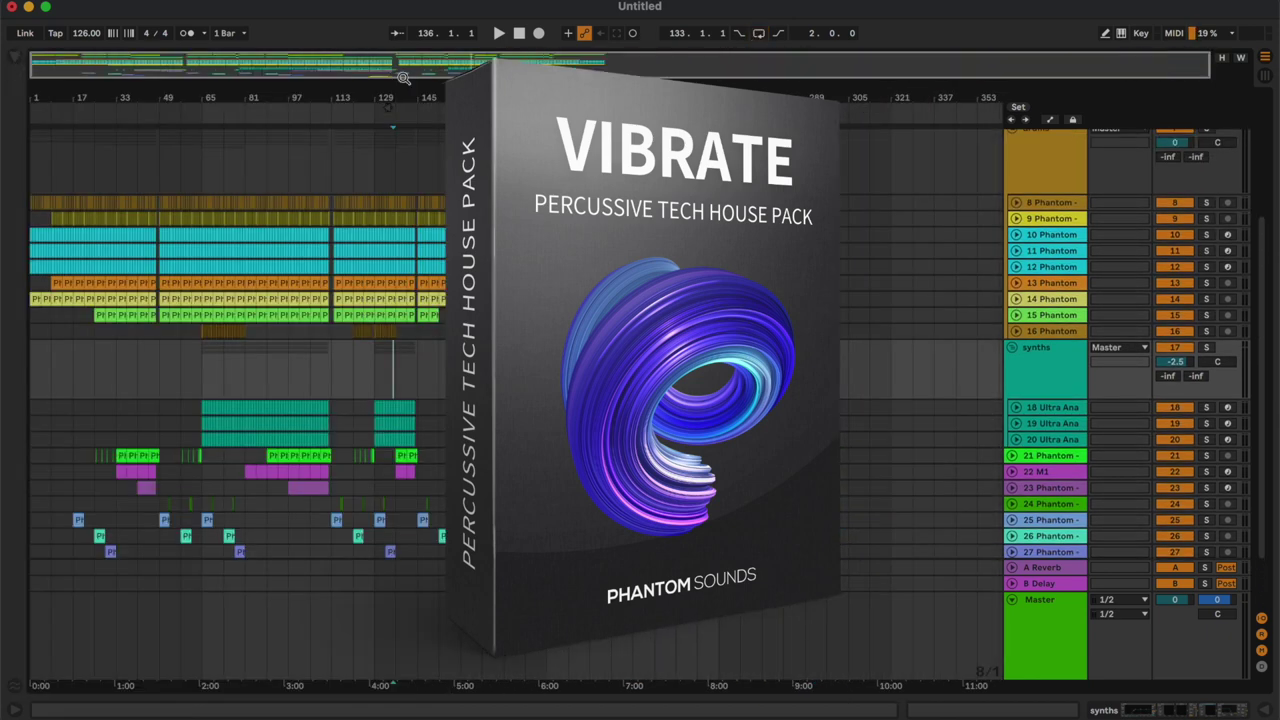
left_click_drag(378, 70, 393, 64)
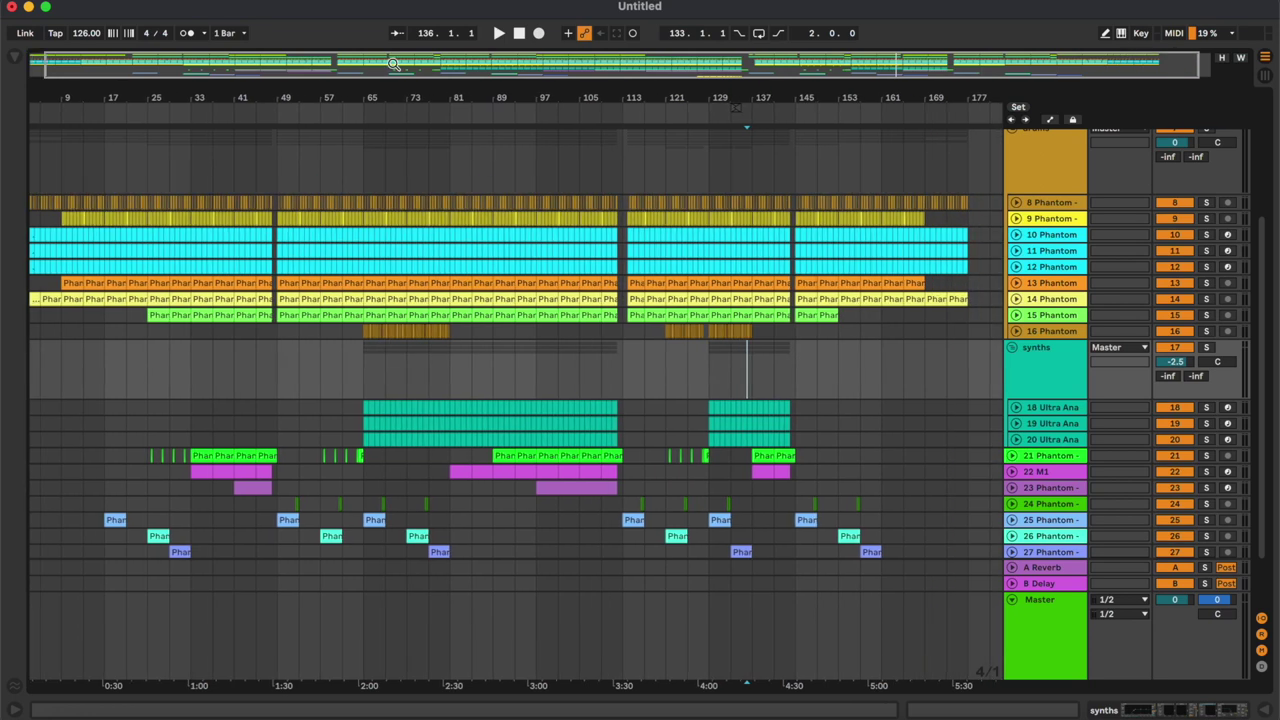
Play the finished arrangement from bar 1 and fold the Master track.
left_click(358, 166)
scroll(218, 171, "left", 1)
scroll(218, 171, "up", 1)
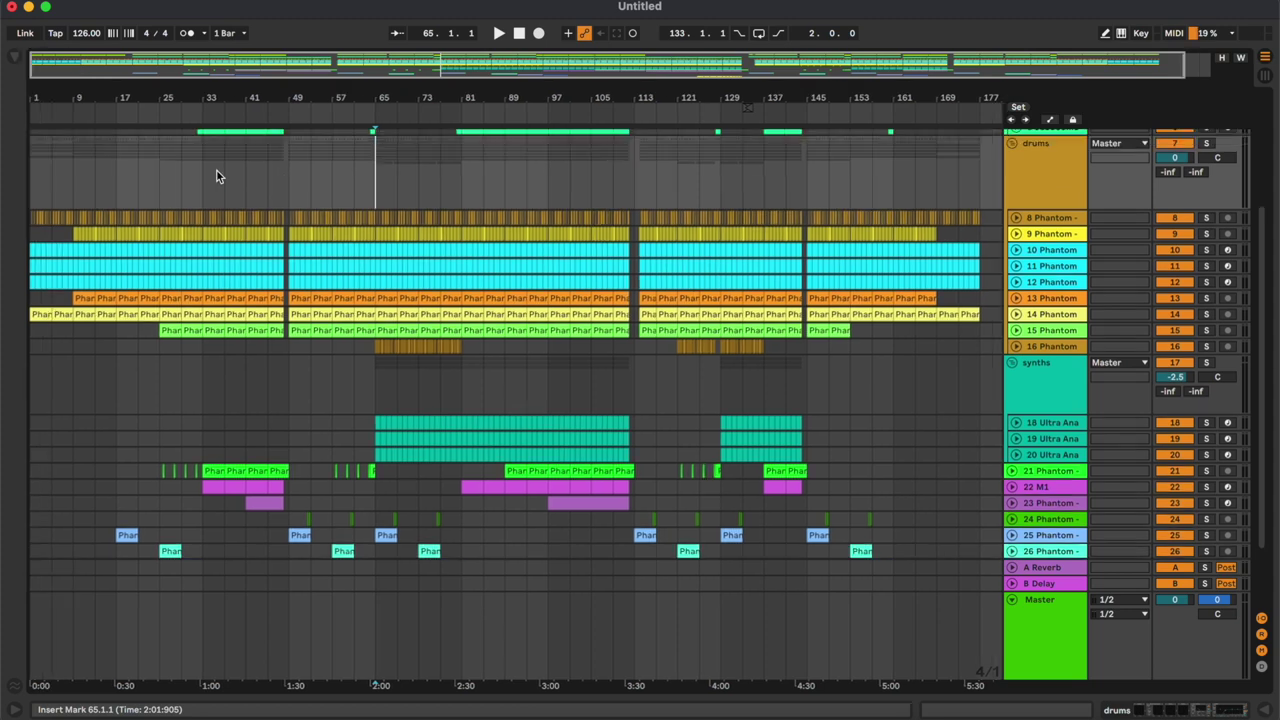
scroll(60, 182, "up", 3)
left_click(32, 161)
key("space")
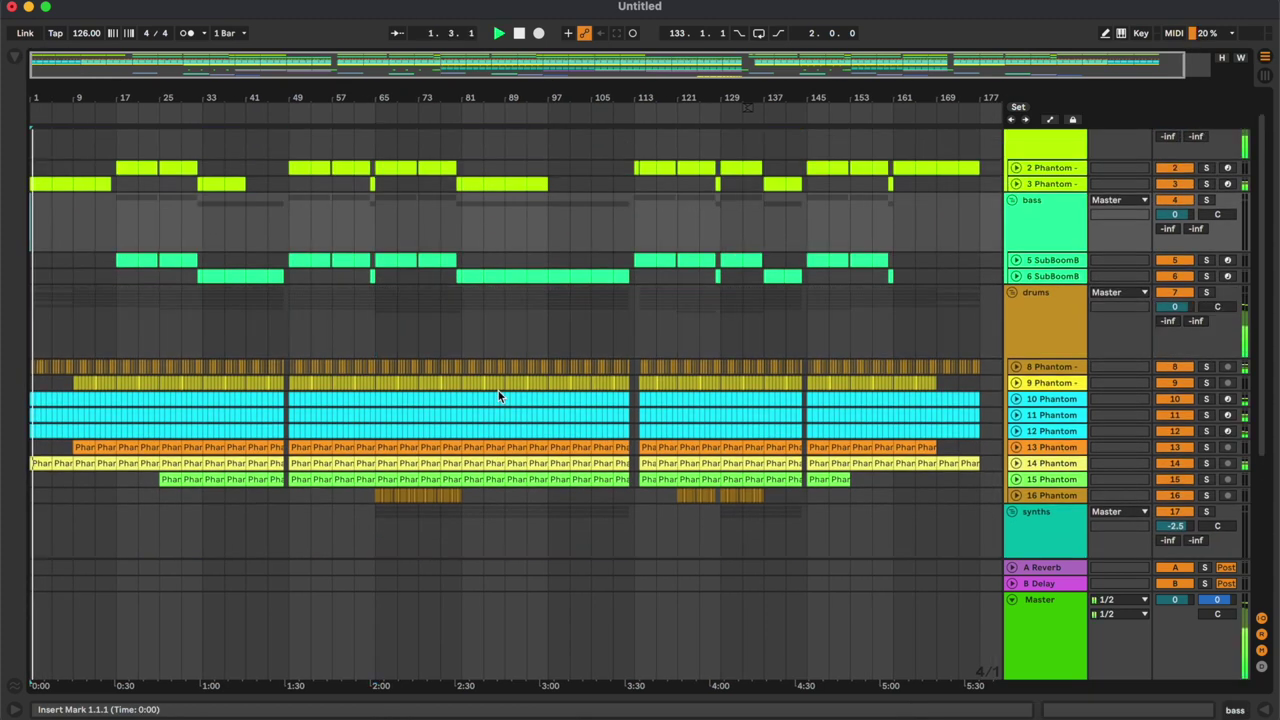
left_click(1014, 600)
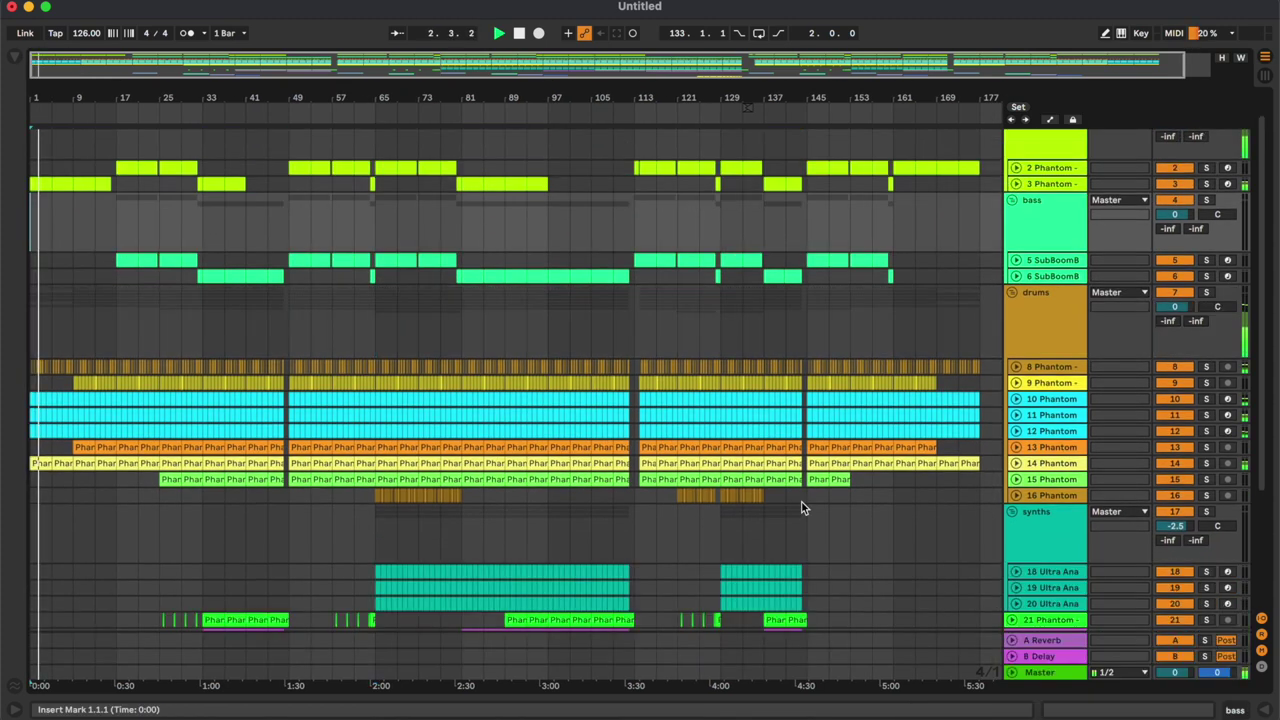